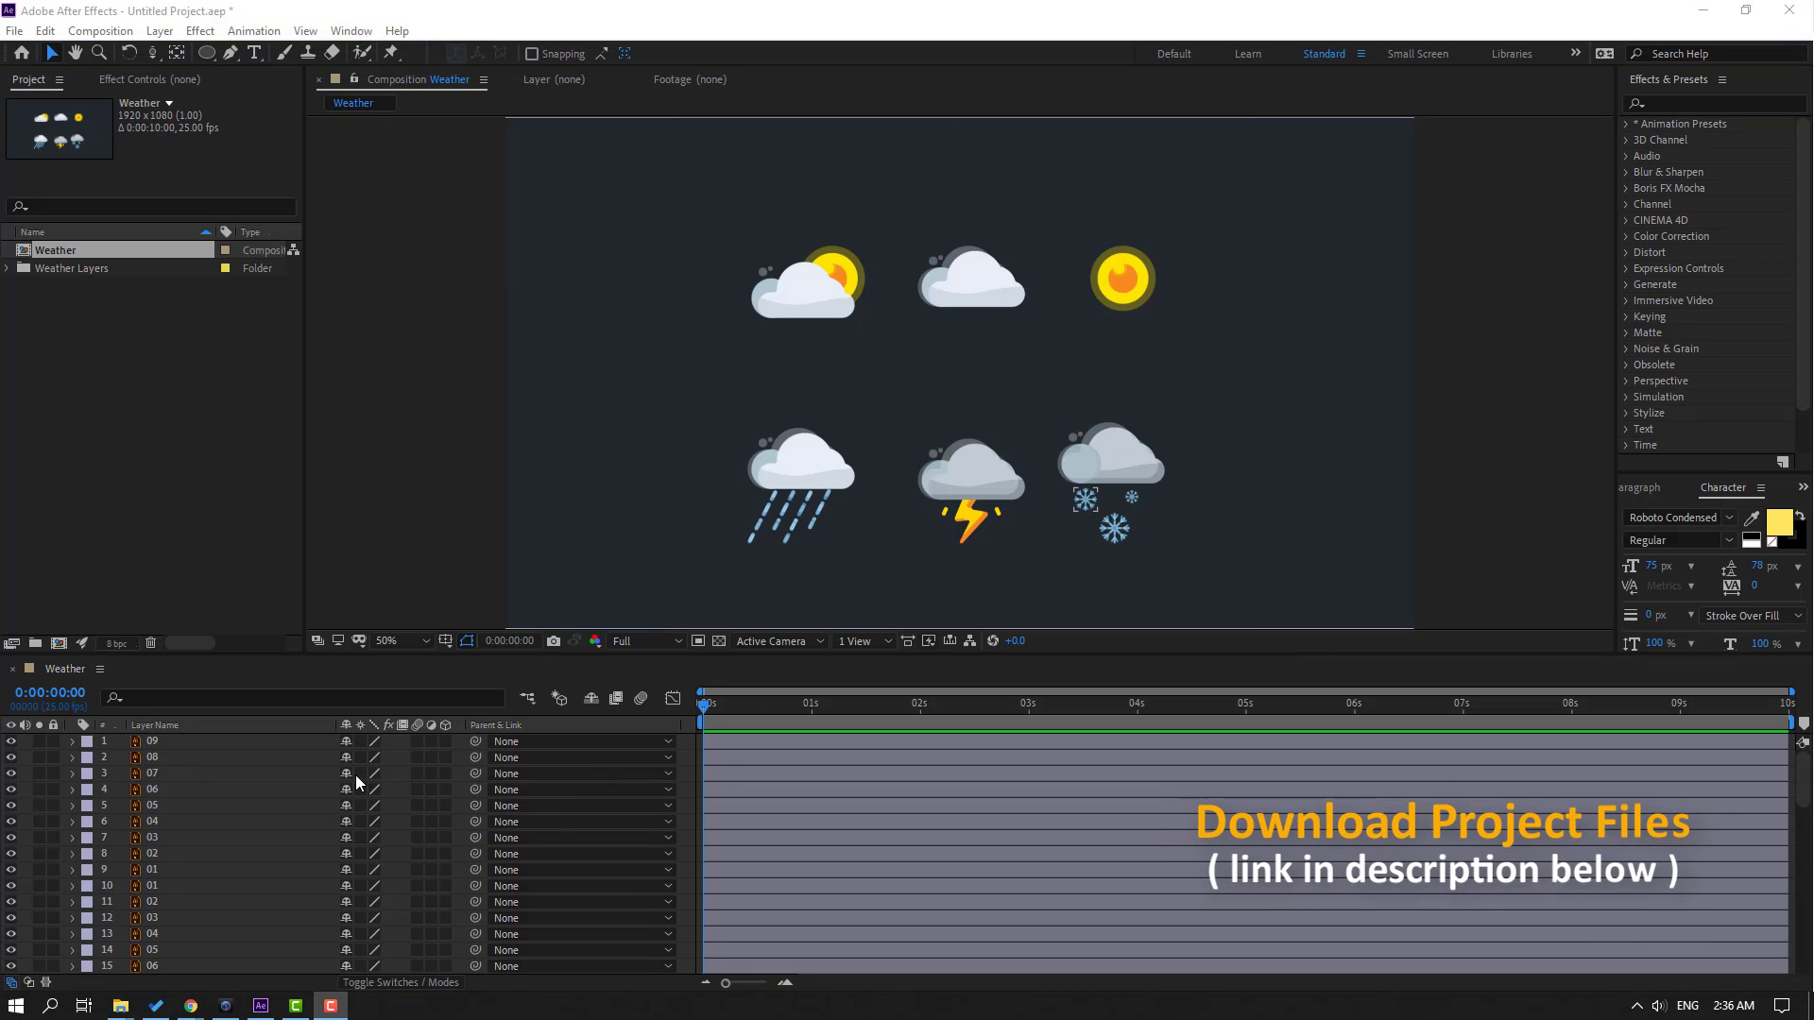
Select the BG layer at the bottom of the Weather timeline and switch on its Lock
{"action": "scroll", "coordinate": [297, 813], "scroll_direction": "down", "scroll_amount": 3}
{"action": "scroll", "coordinate": [279, 813], "scroll_direction": "down", "scroll_amount": 6}
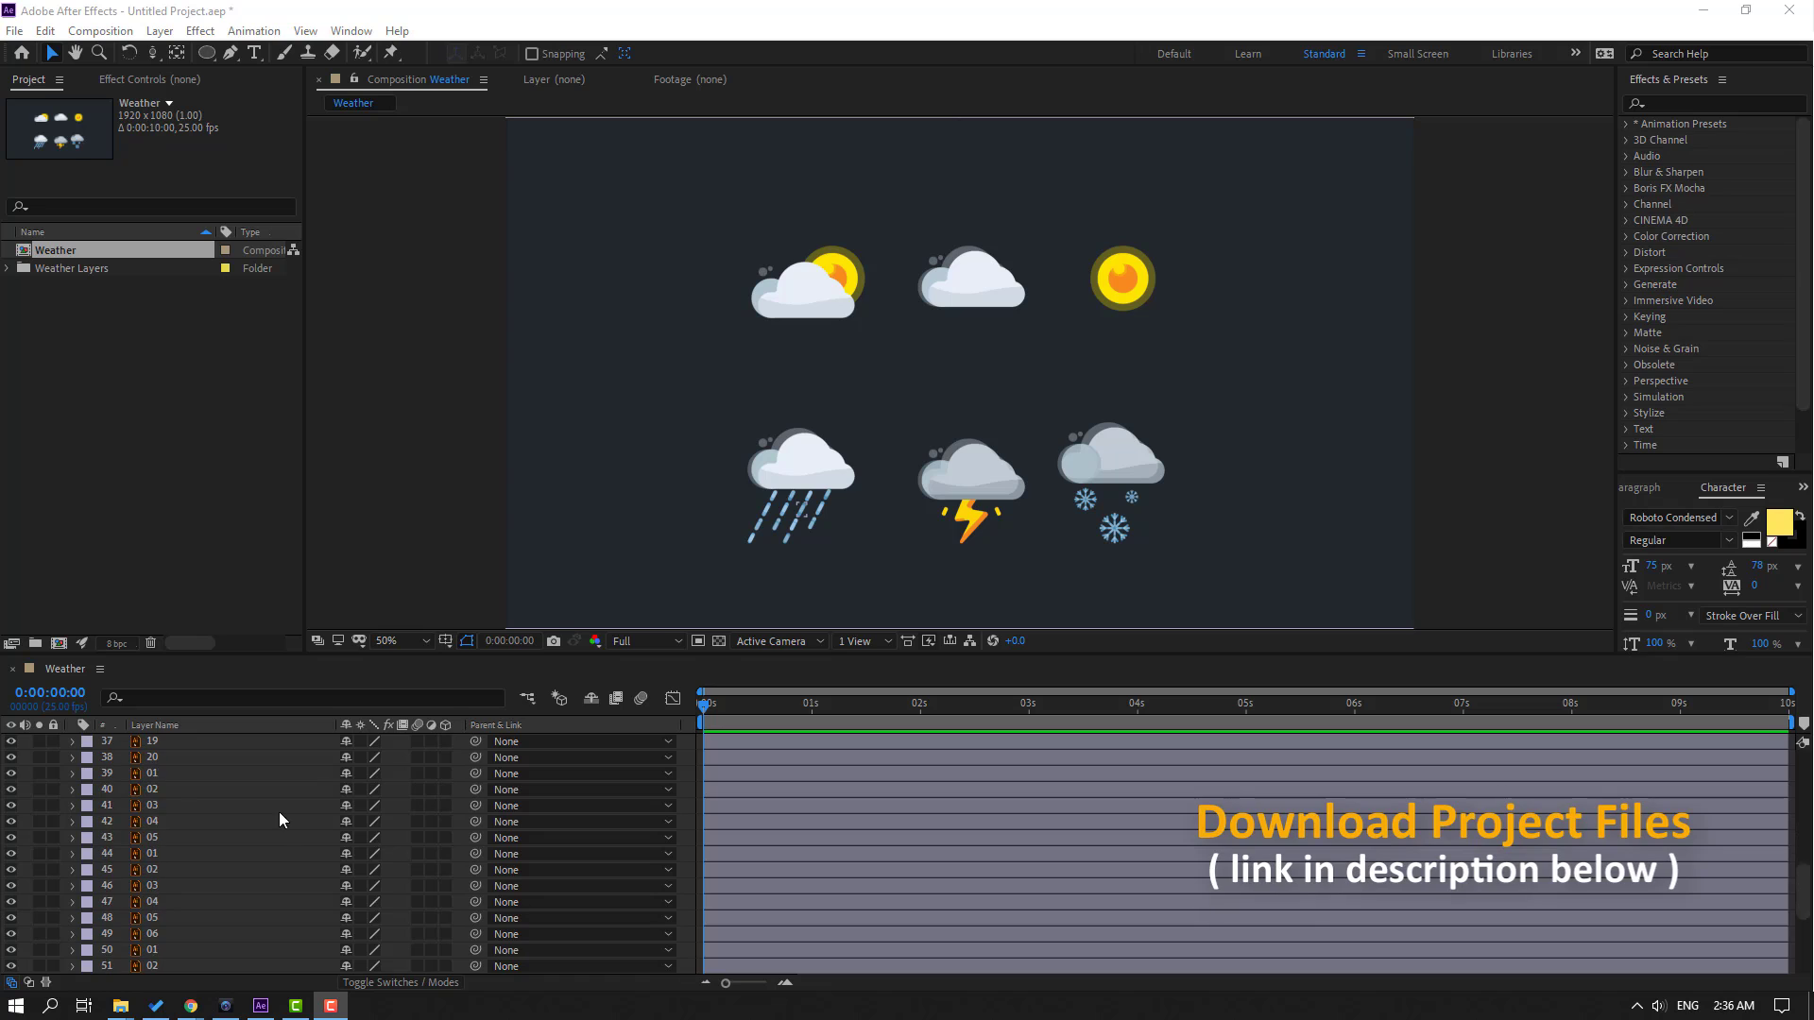
{"action": "scroll", "coordinate": [226, 882], "scroll_direction": "down", "scroll_amount": 6}
{"action": "left_click", "coordinate": [156, 966]}
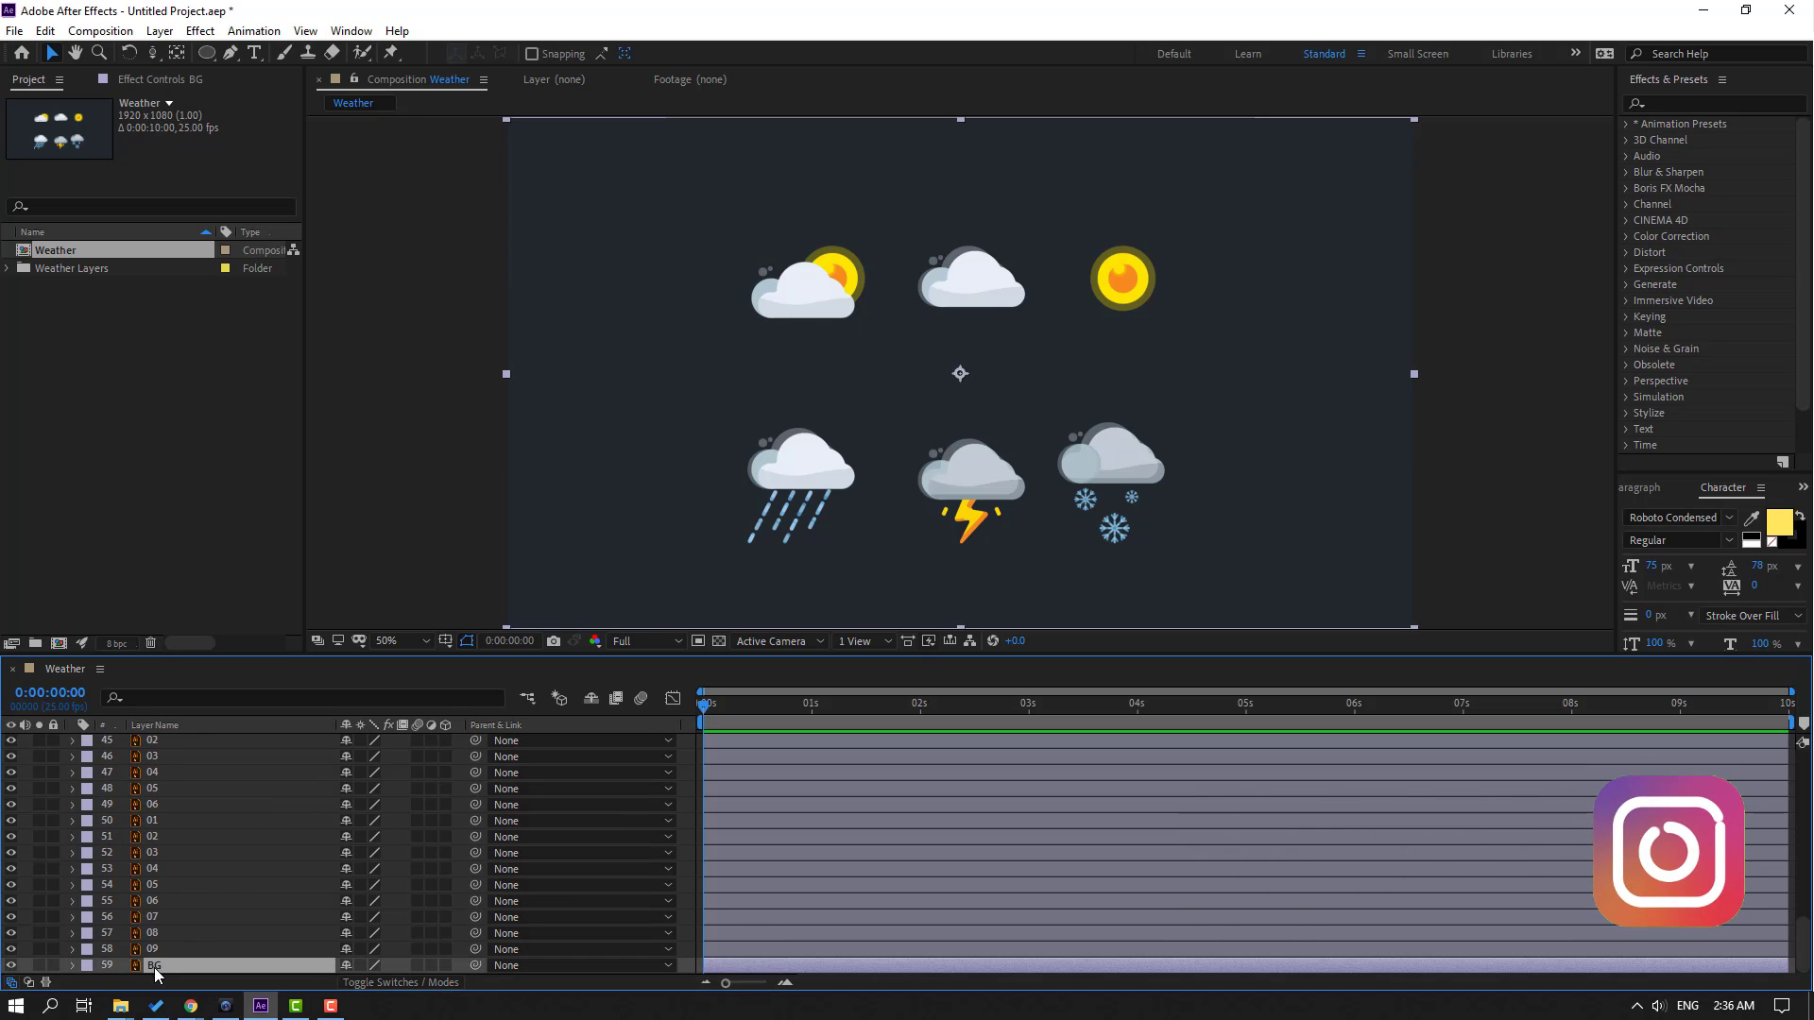
{"action": "left_click", "coordinate": [53, 965]}
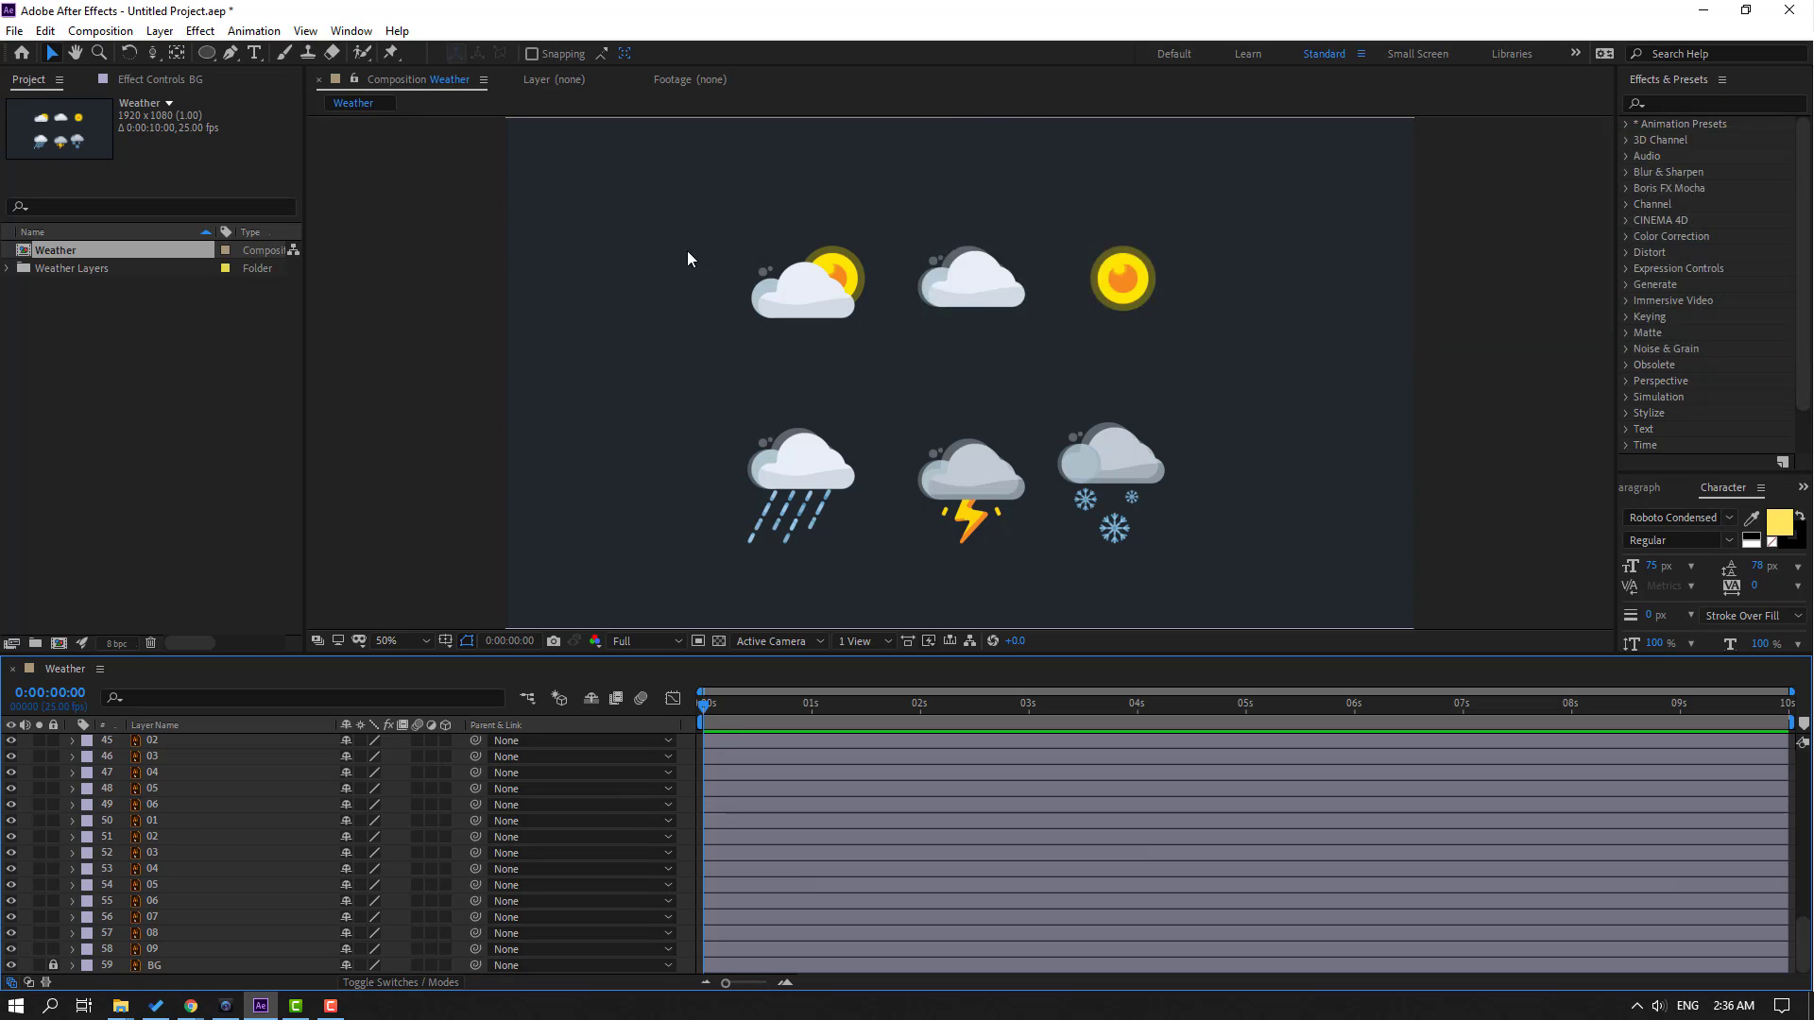
Pre-compose the partly-cloudy icon's layers into precomp 01 and lock it
{"action": "left_click_drag", "start_coordinate": [660, 190], "coordinate": [878, 360]}
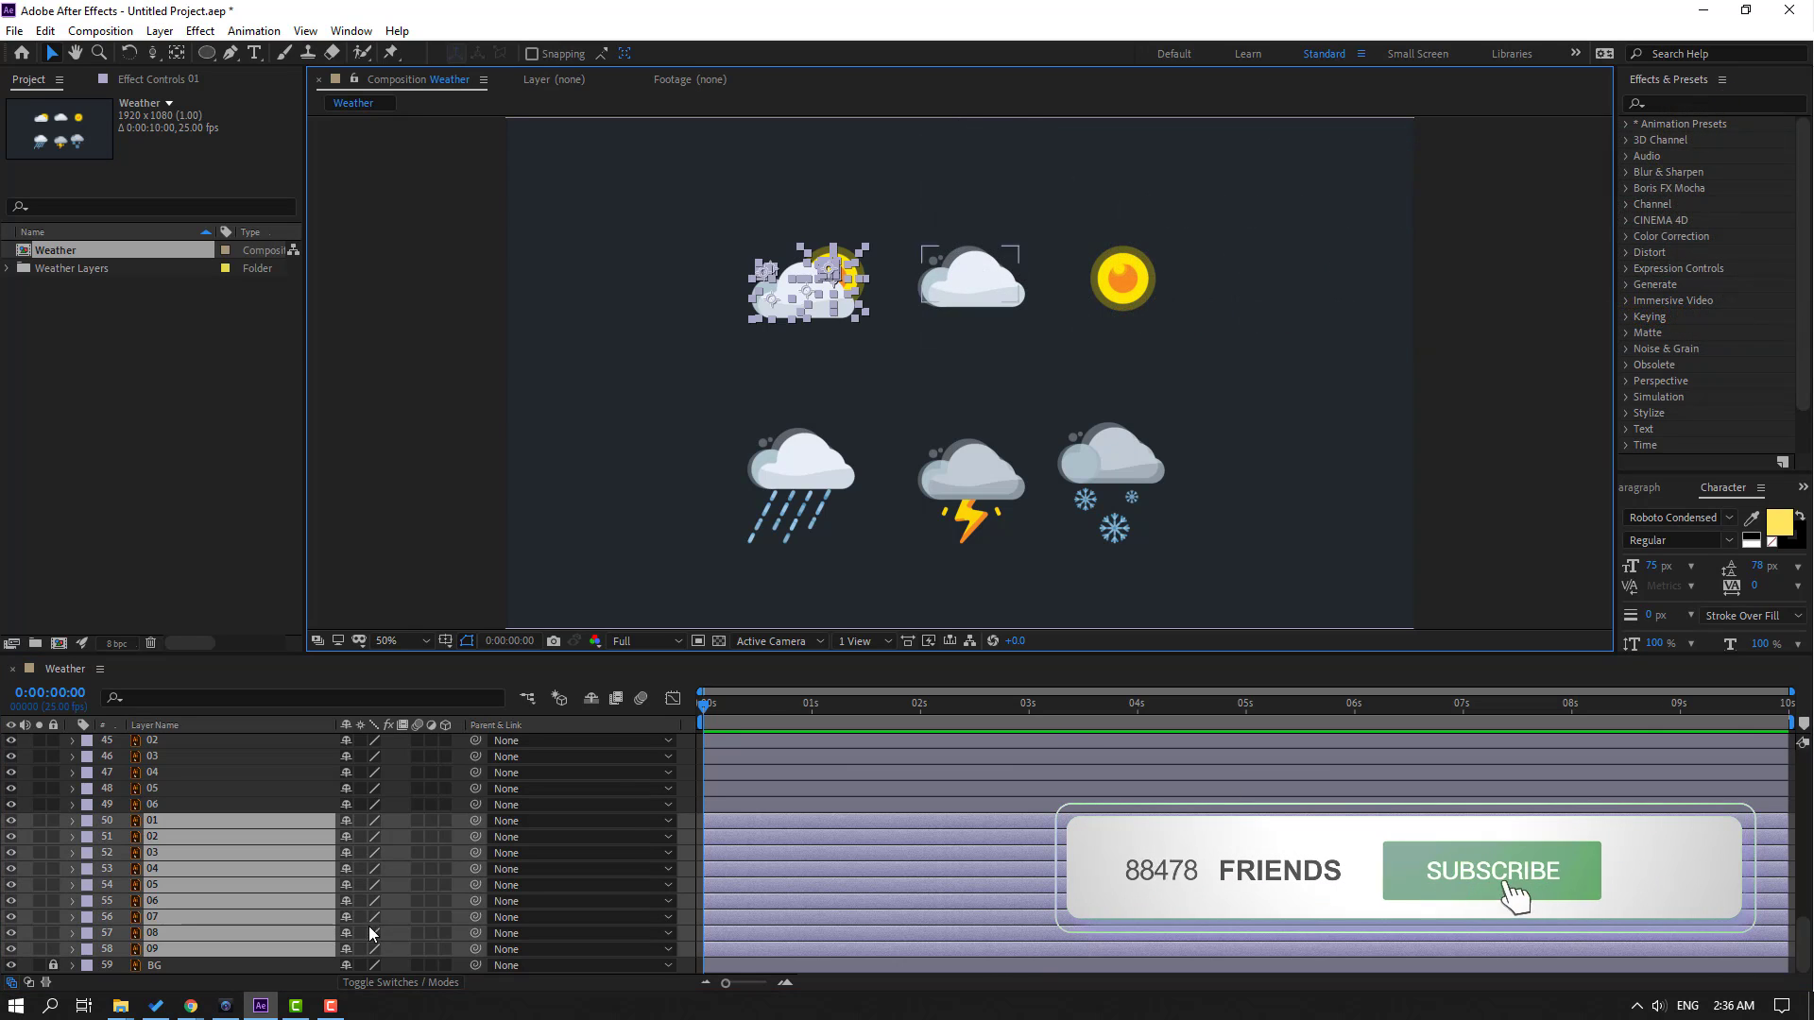
{"action": "left_click", "coordinate": [11, 821]}
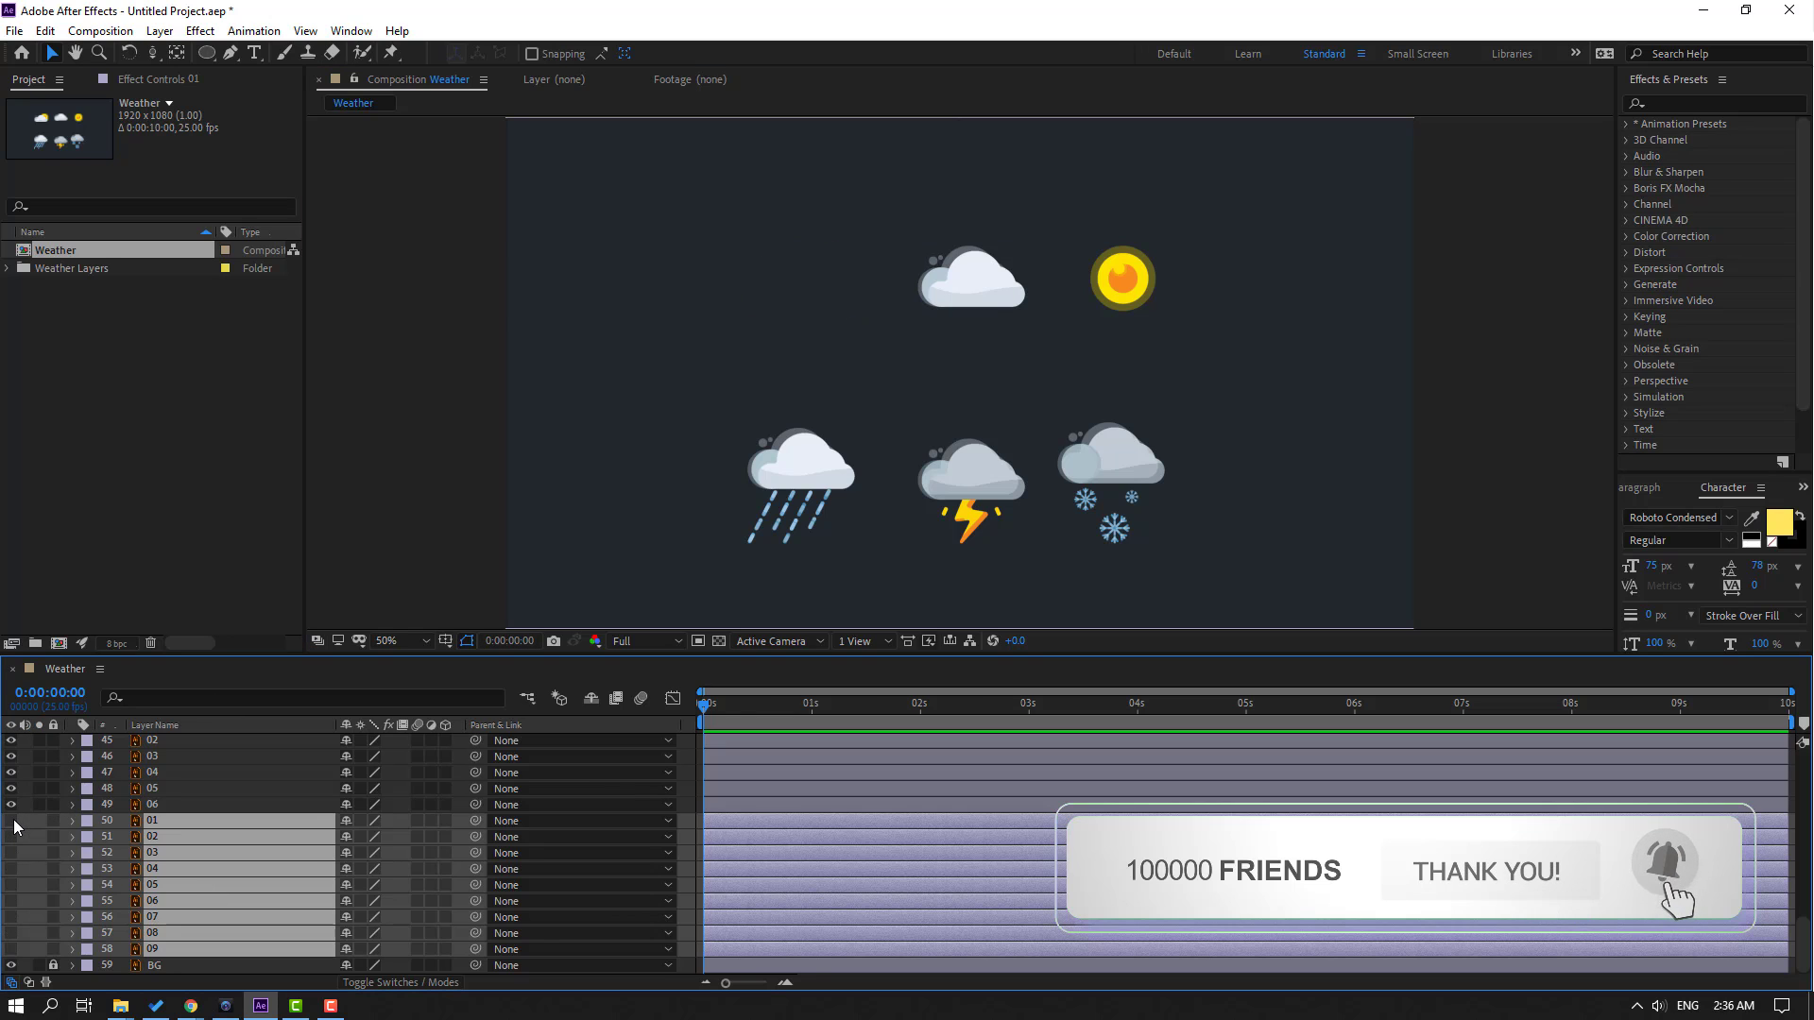
{"action": "left_click", "coordinate": [11, 821]}
{"action": "right_click", "coordinate": [166, 865]}
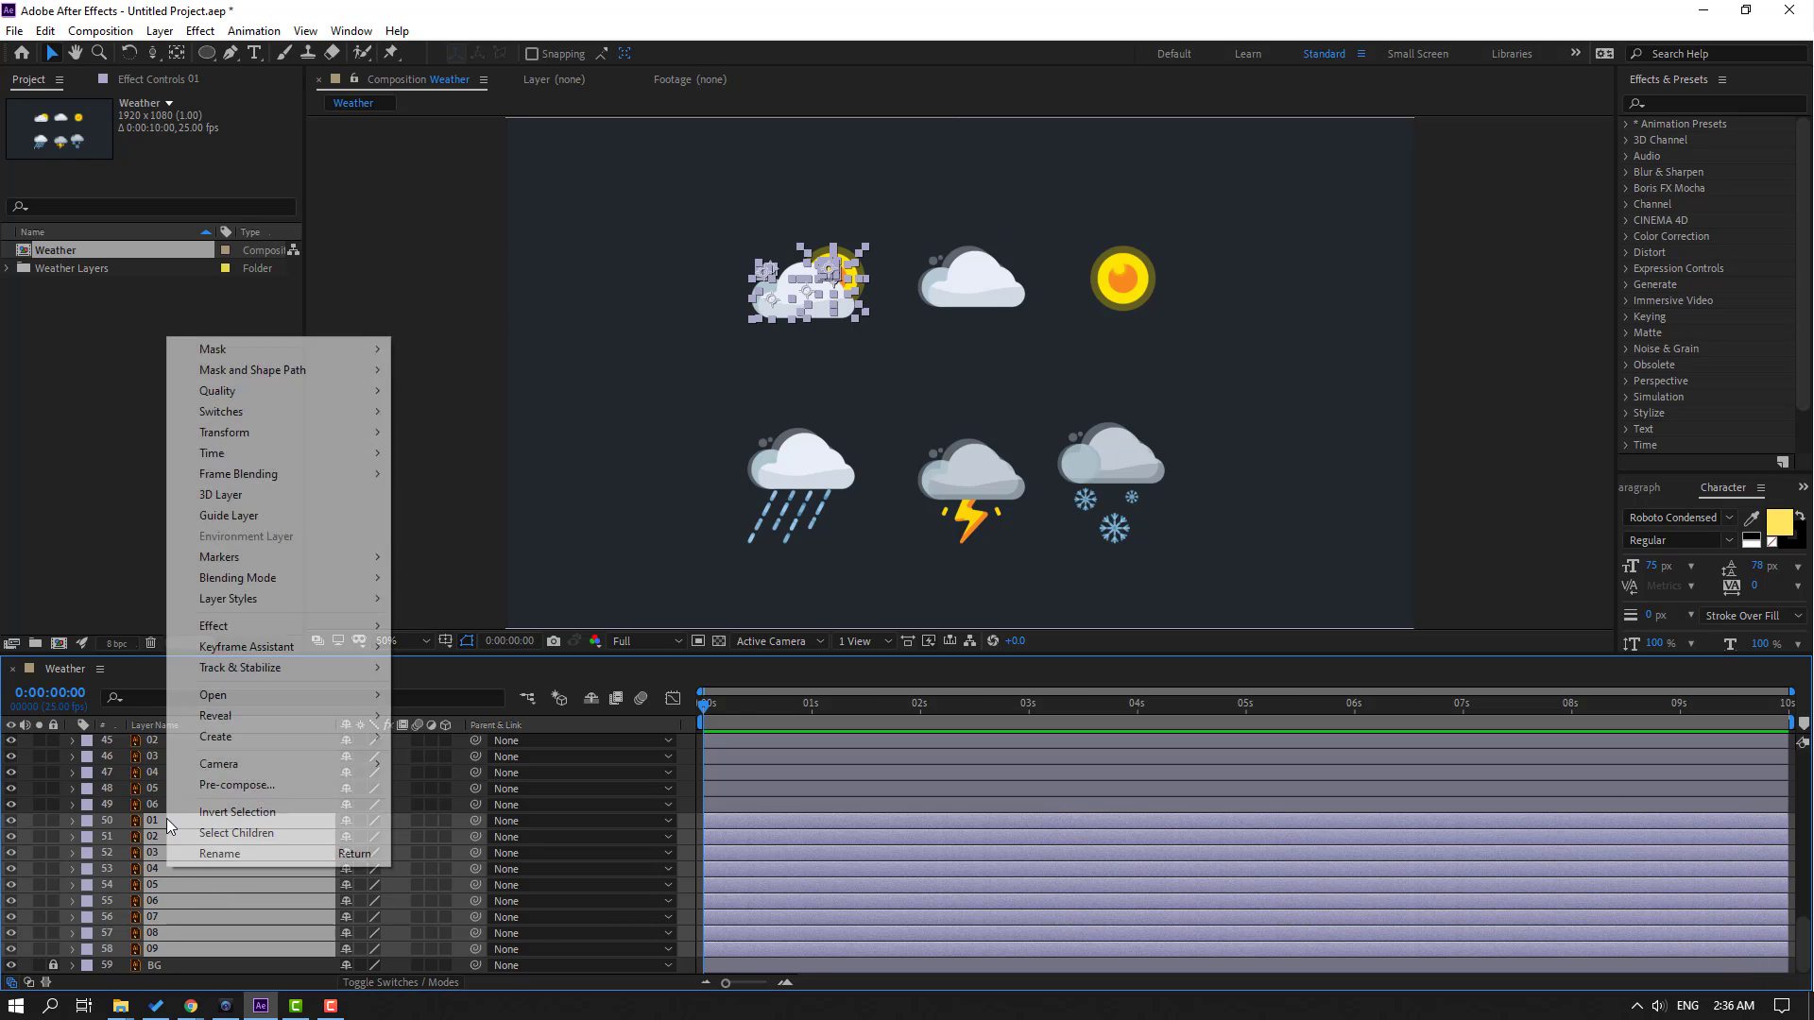
{"action": "left_click", "coordinate": [254, 789]}
{"action": "type", "text": "01"}
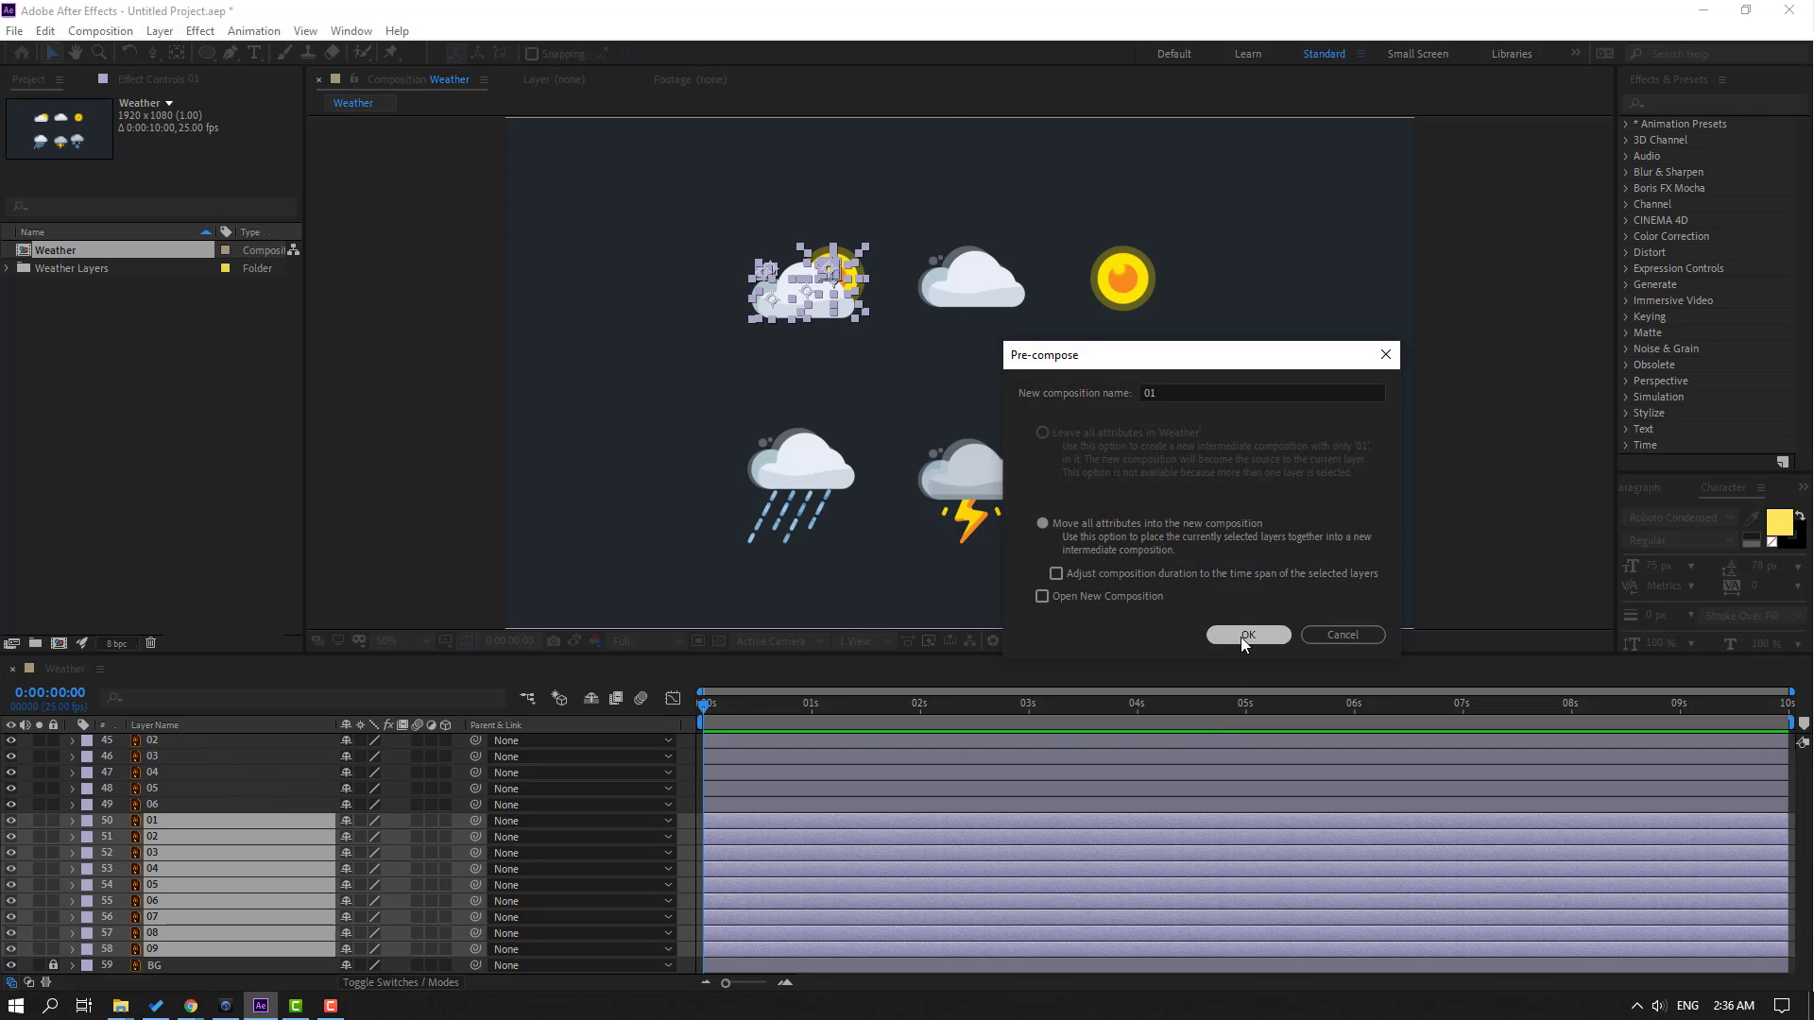
{"action": "left_click", "coordinate": [1239, 637]}
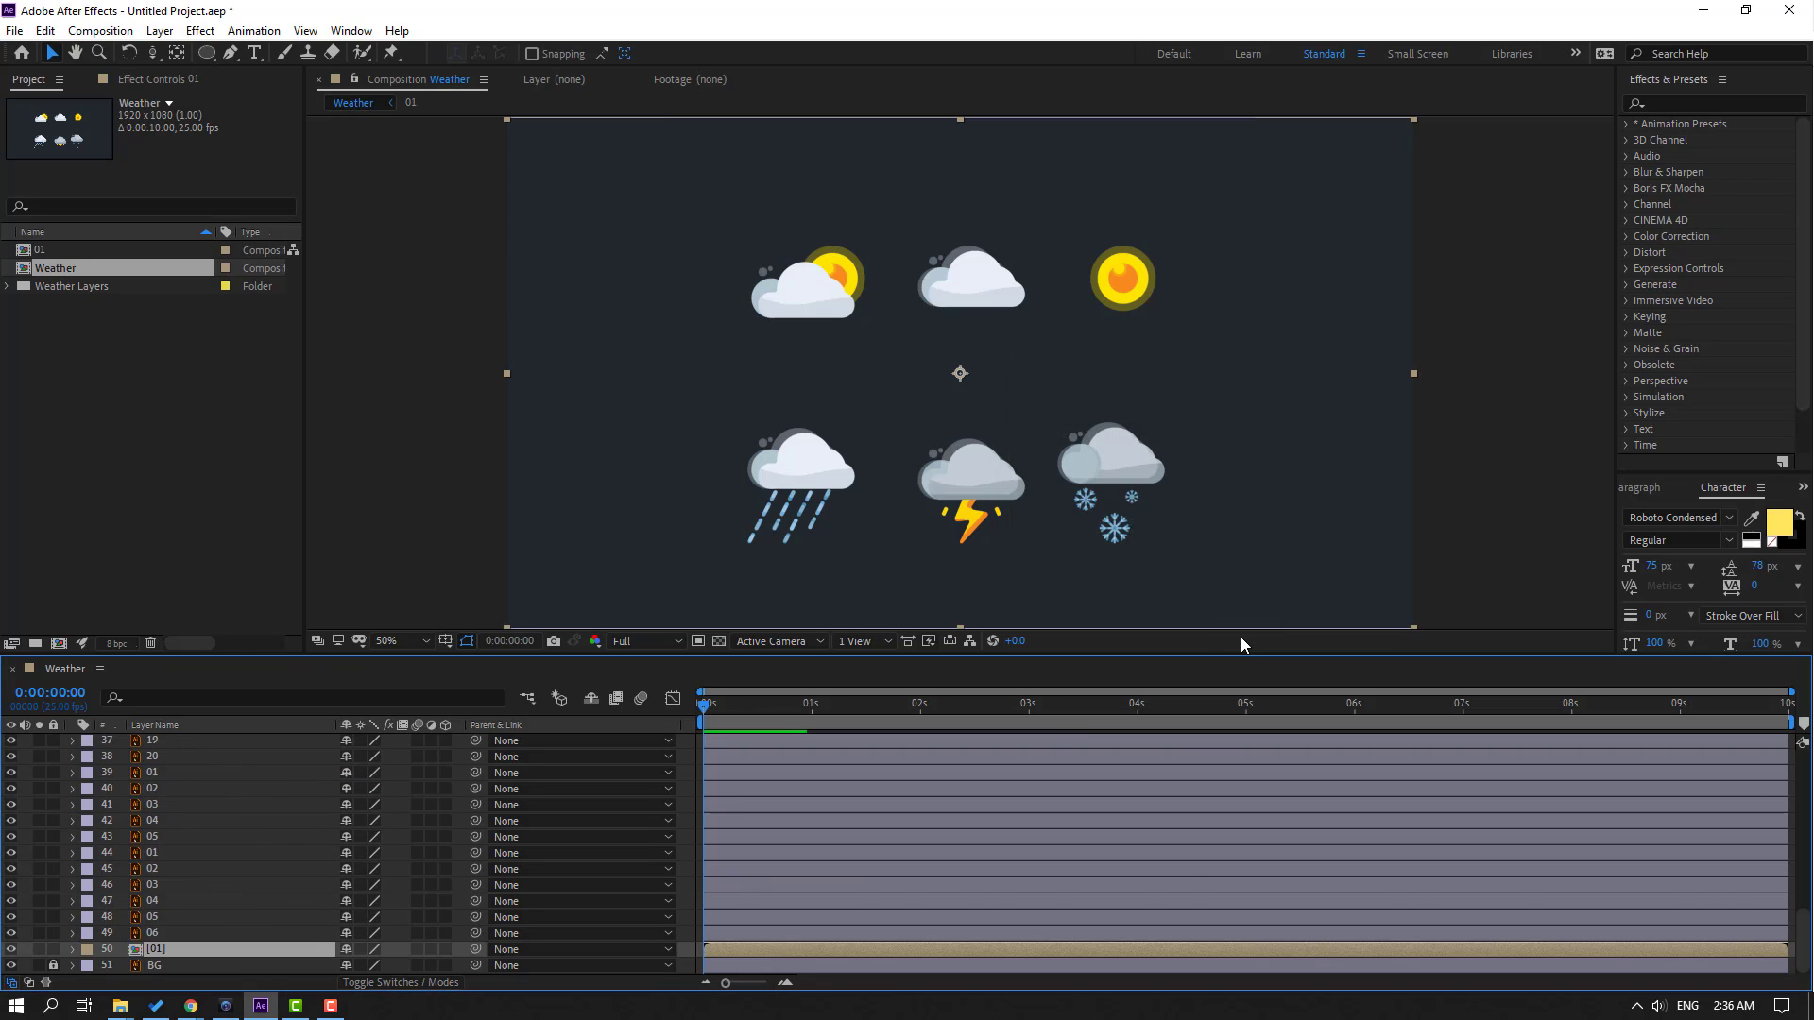
{"action": "left_click", "coordinate": [54, 950]}
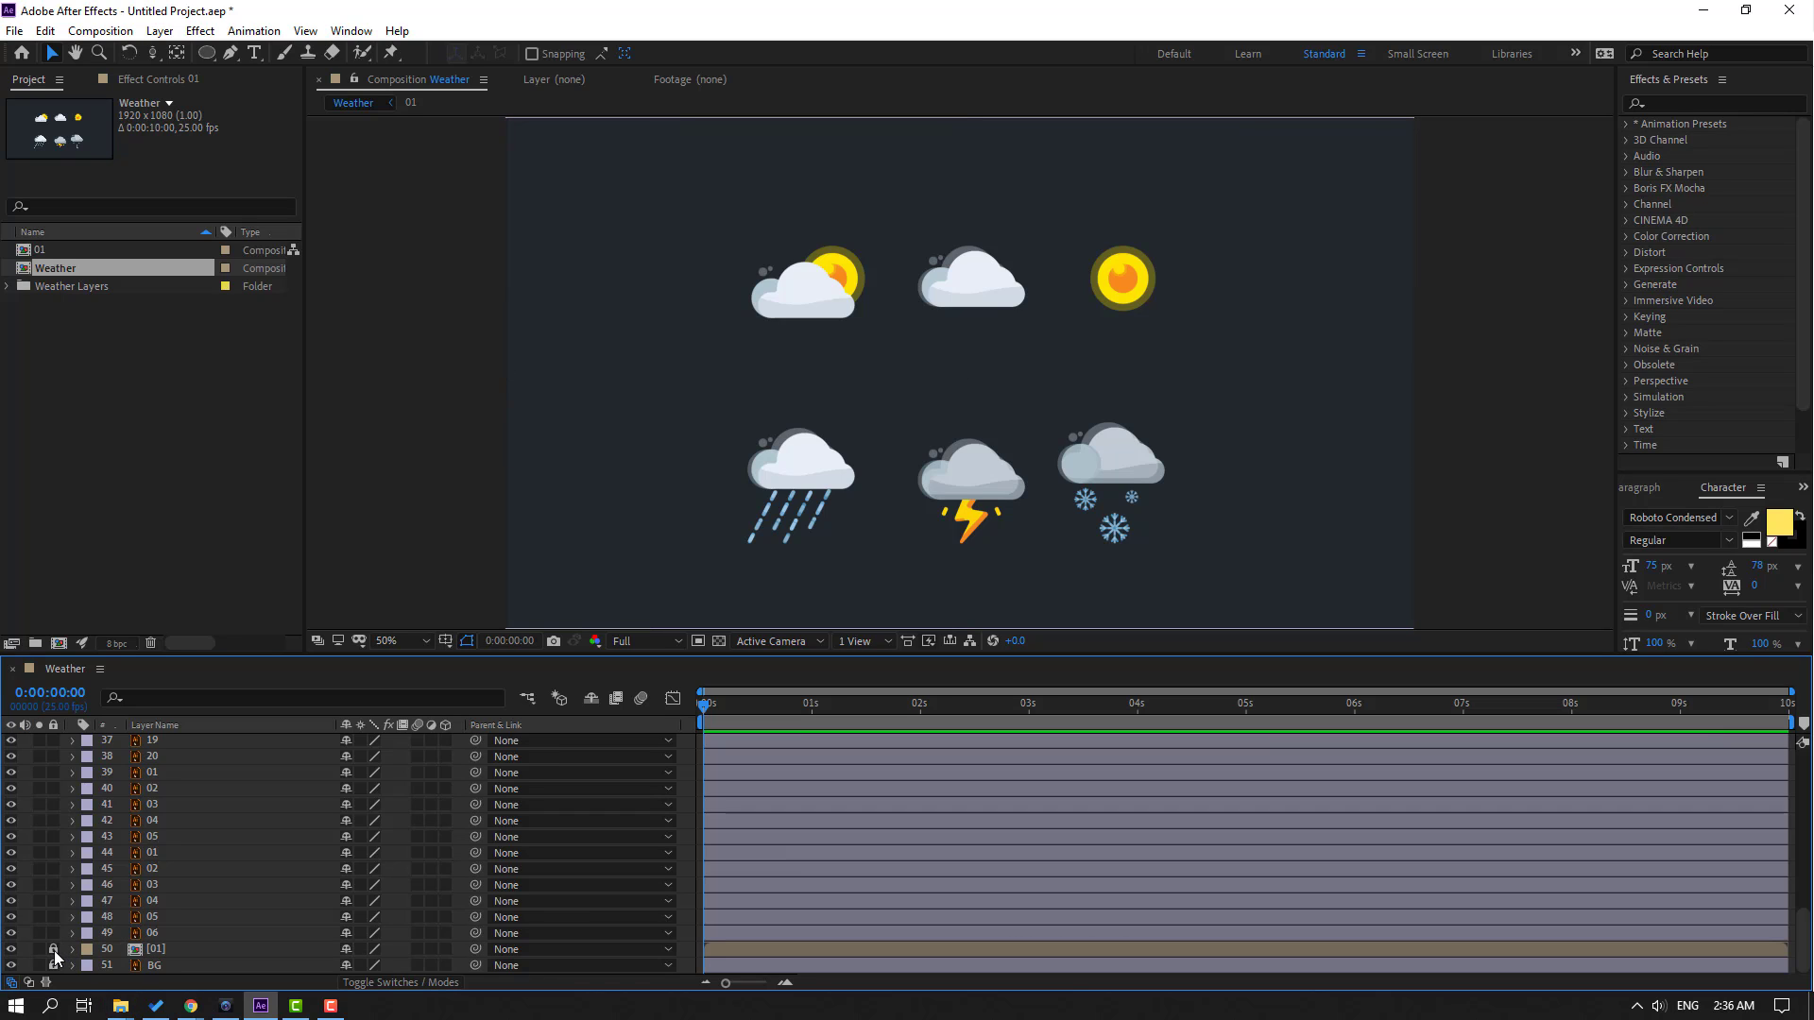
Pre-compose the plain cloud icon's layers into precomp 02 and lock it
{"action": "left_click_drag", "start_coordinate": [896, 192], "coordinate": [1053, 347]}
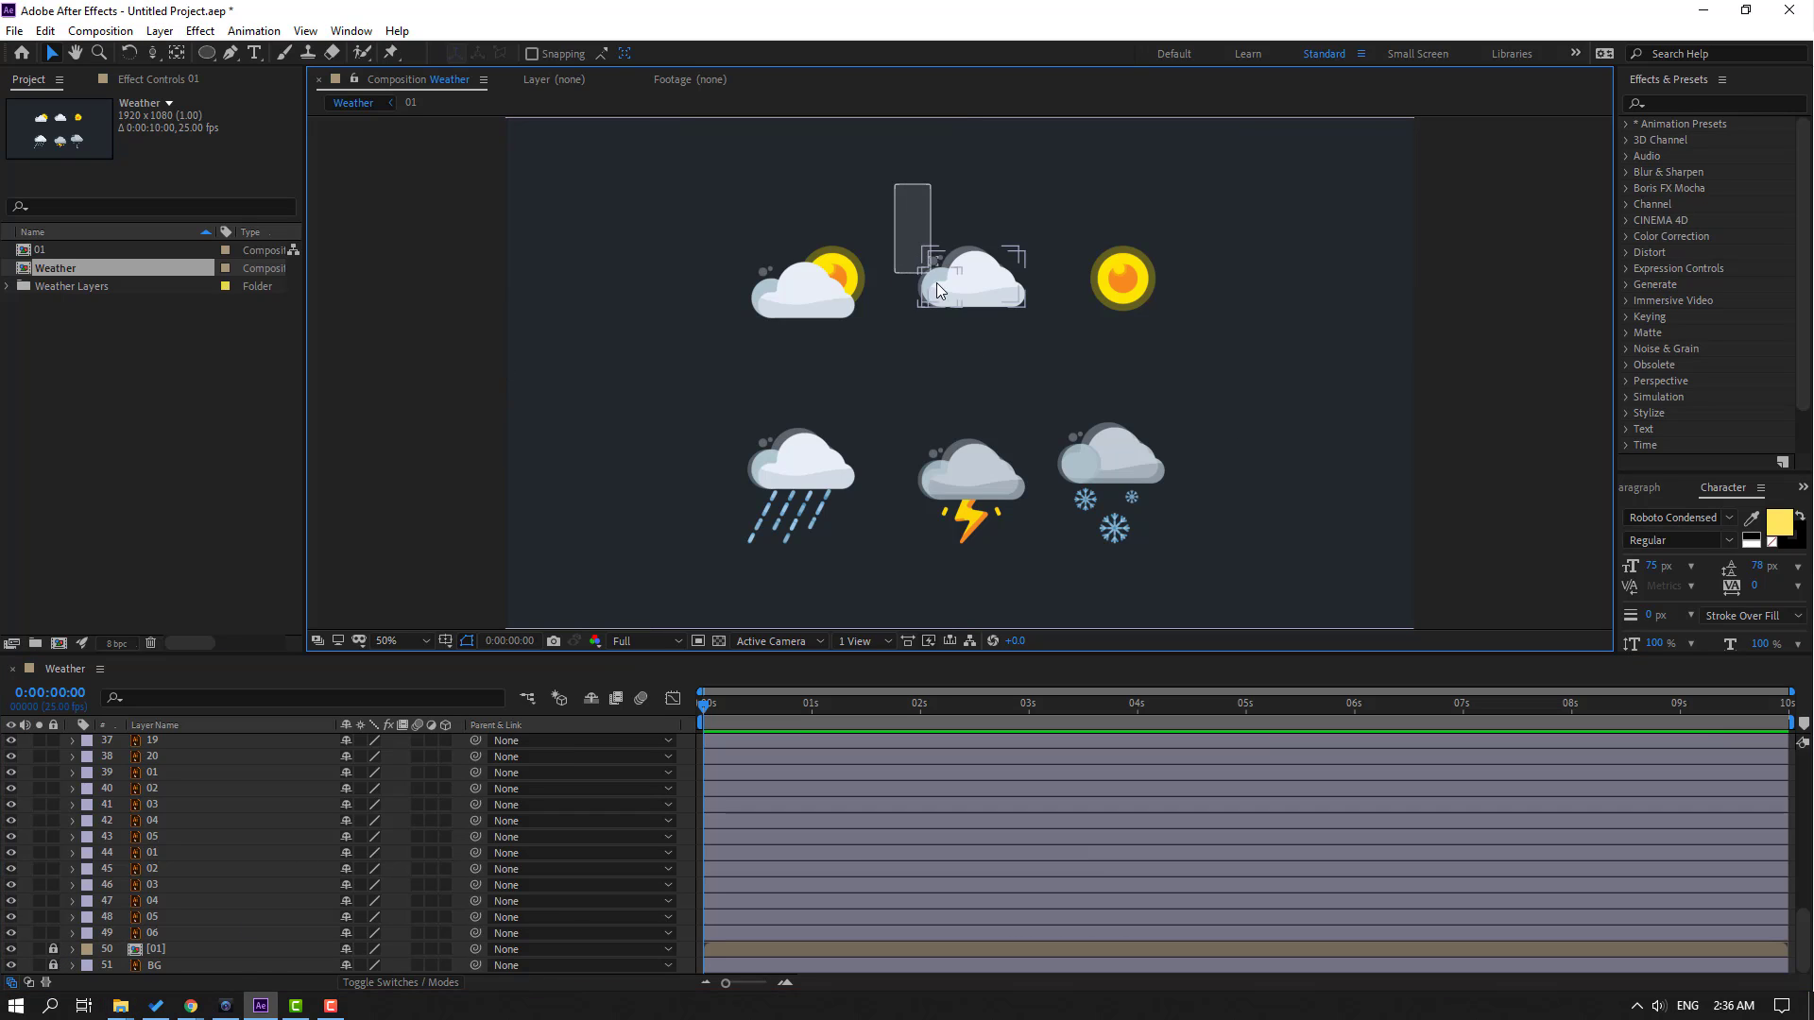
{"action": "right_click", "coordinate": [186, 909]}
{"action": "left_click", "coordinate": [215, 801]}
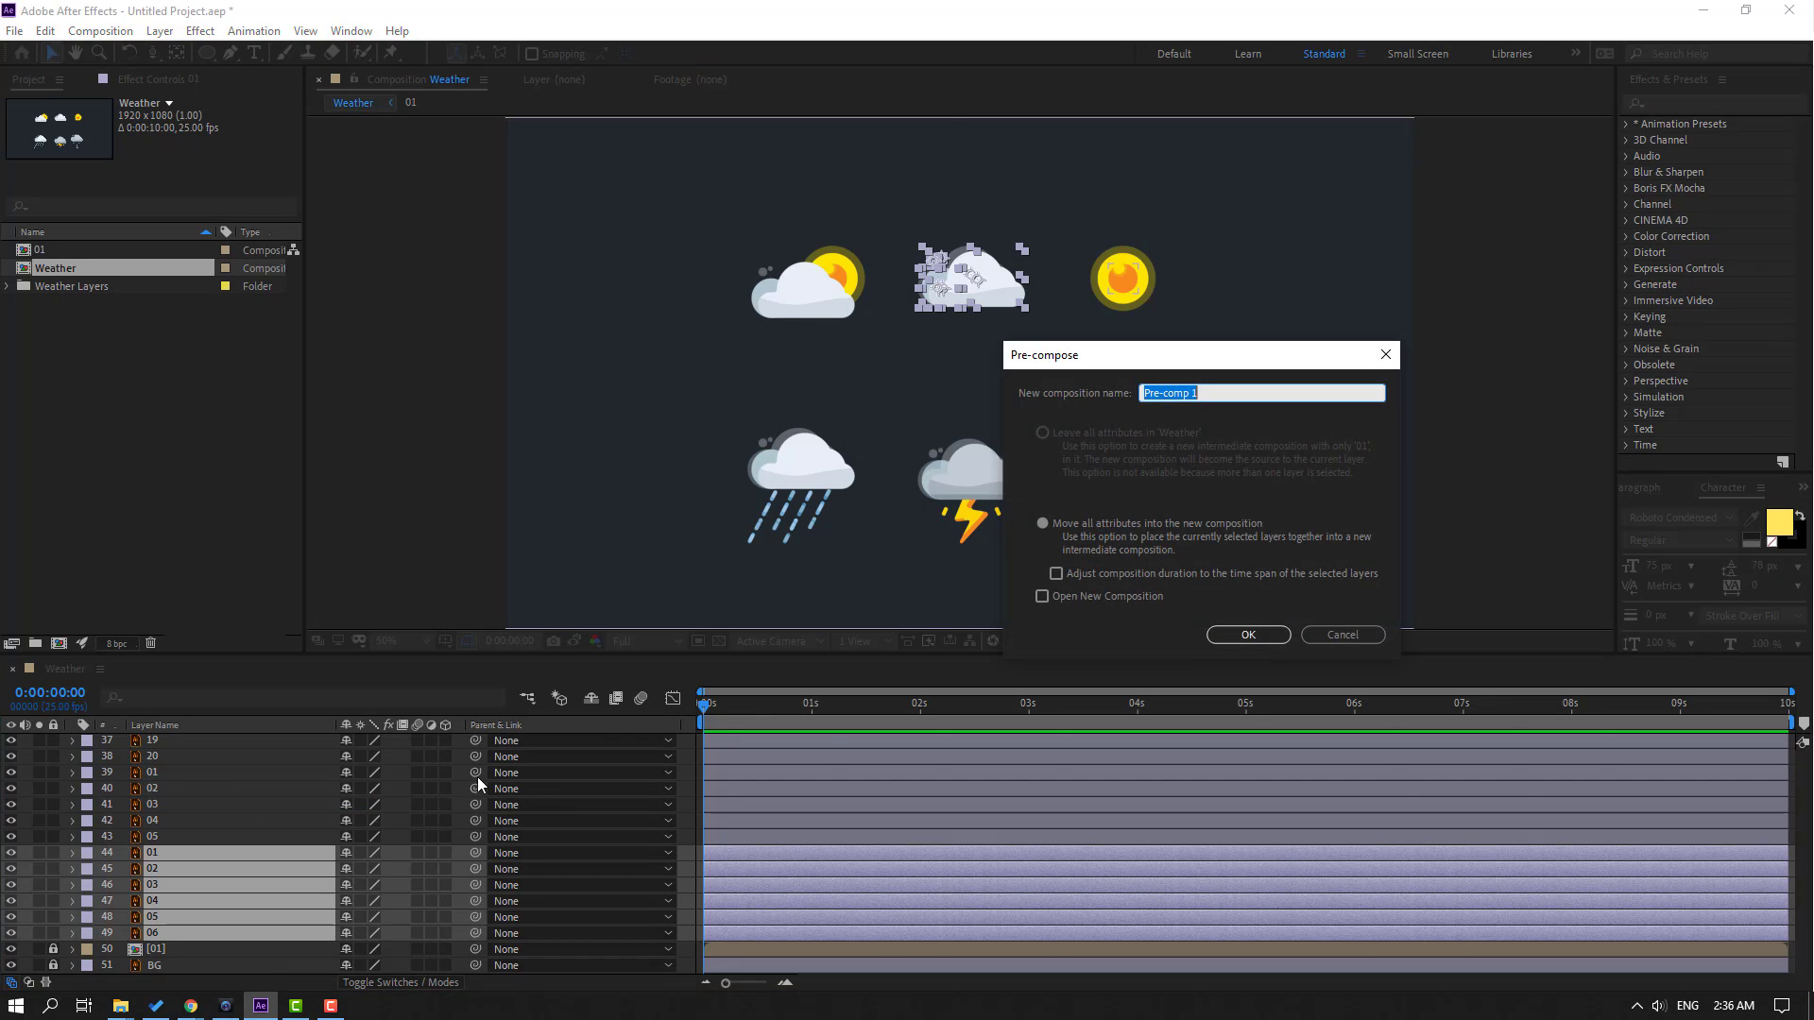
{"action": "left_click", "coordinate": [1265, 633]}
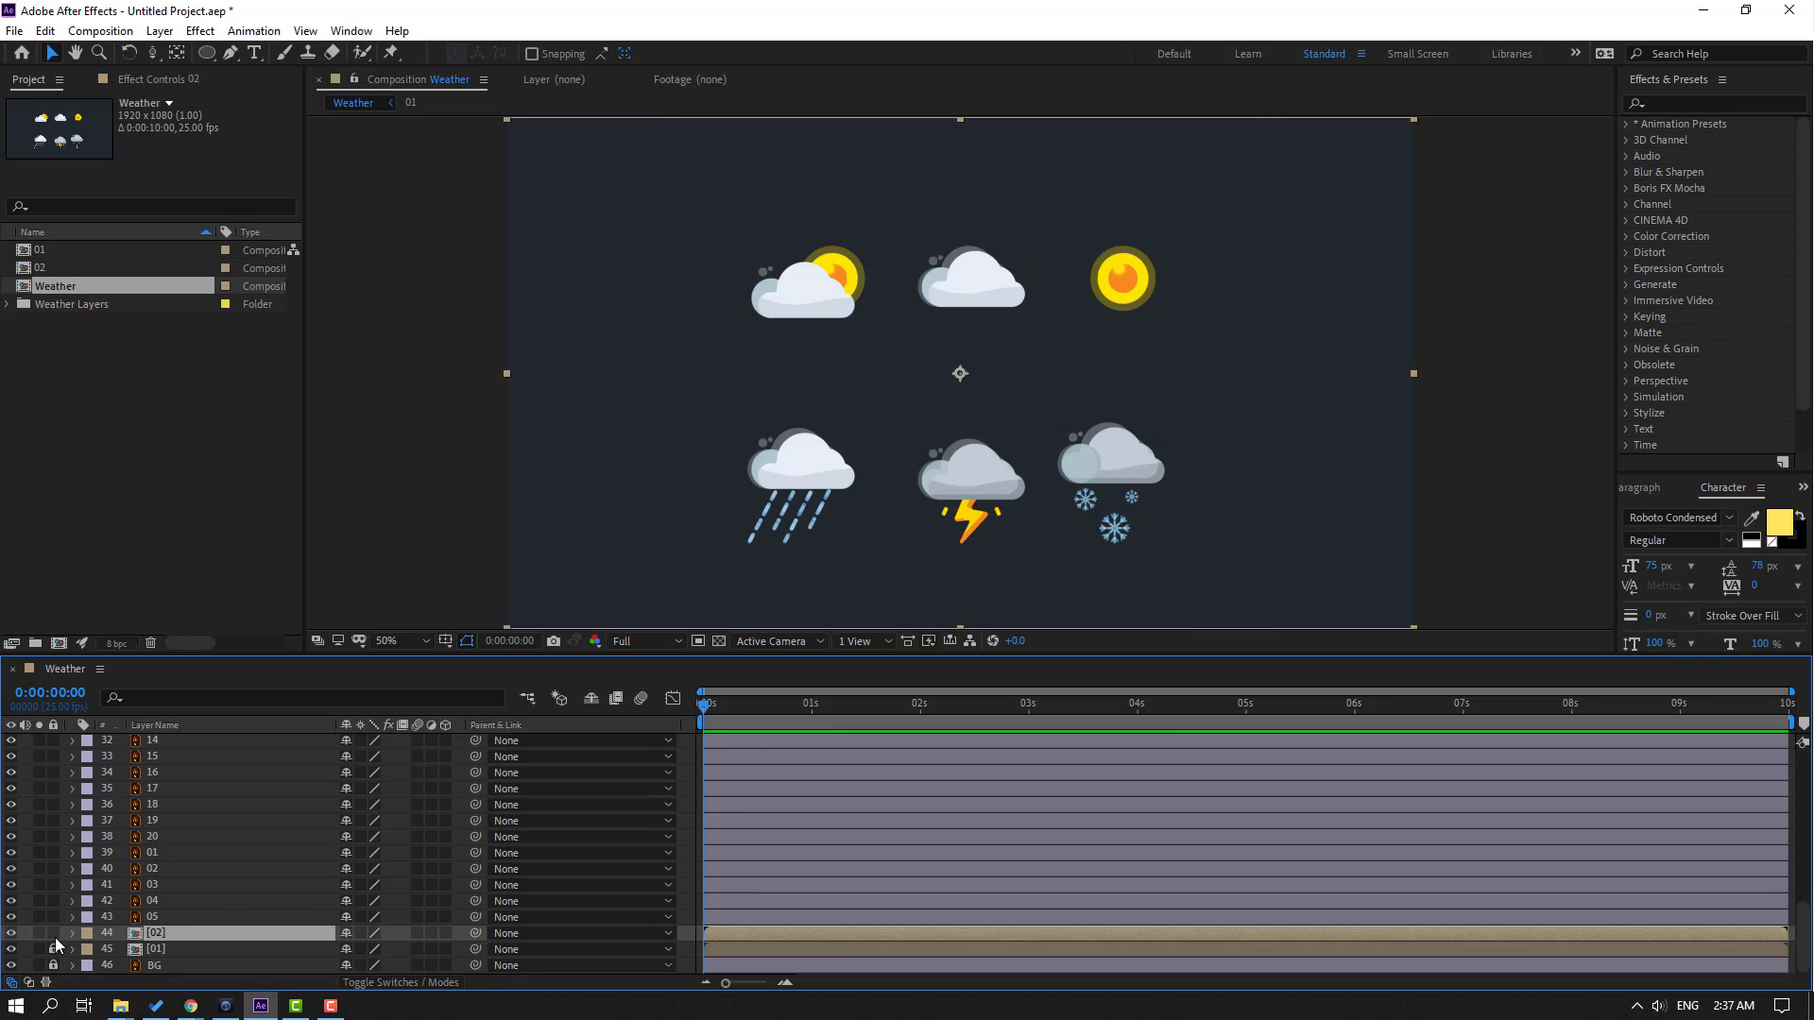
{"action": "left_click", "coordinate": [53, 934]}
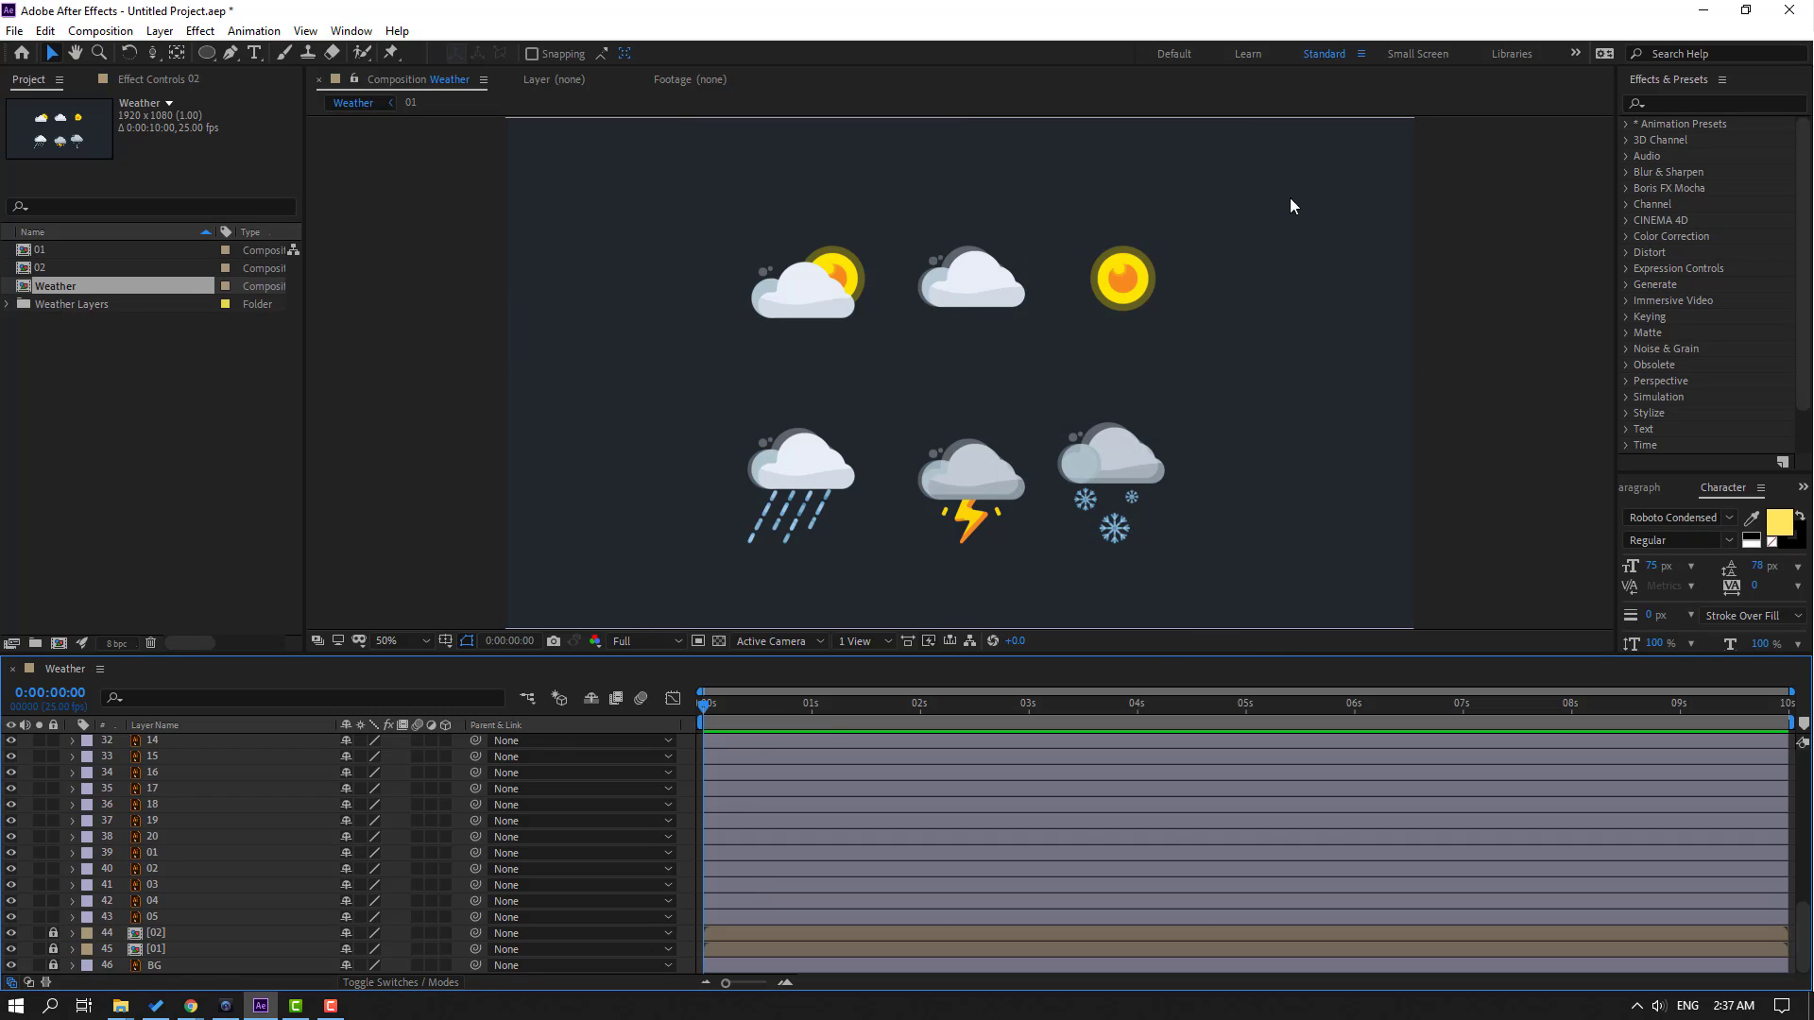
Pre-compose the sun icon's layers into precomp 03
{"action": "left_click_drag", "start_coordinate": [1294, 185], "coordinate": [1062, 340]}
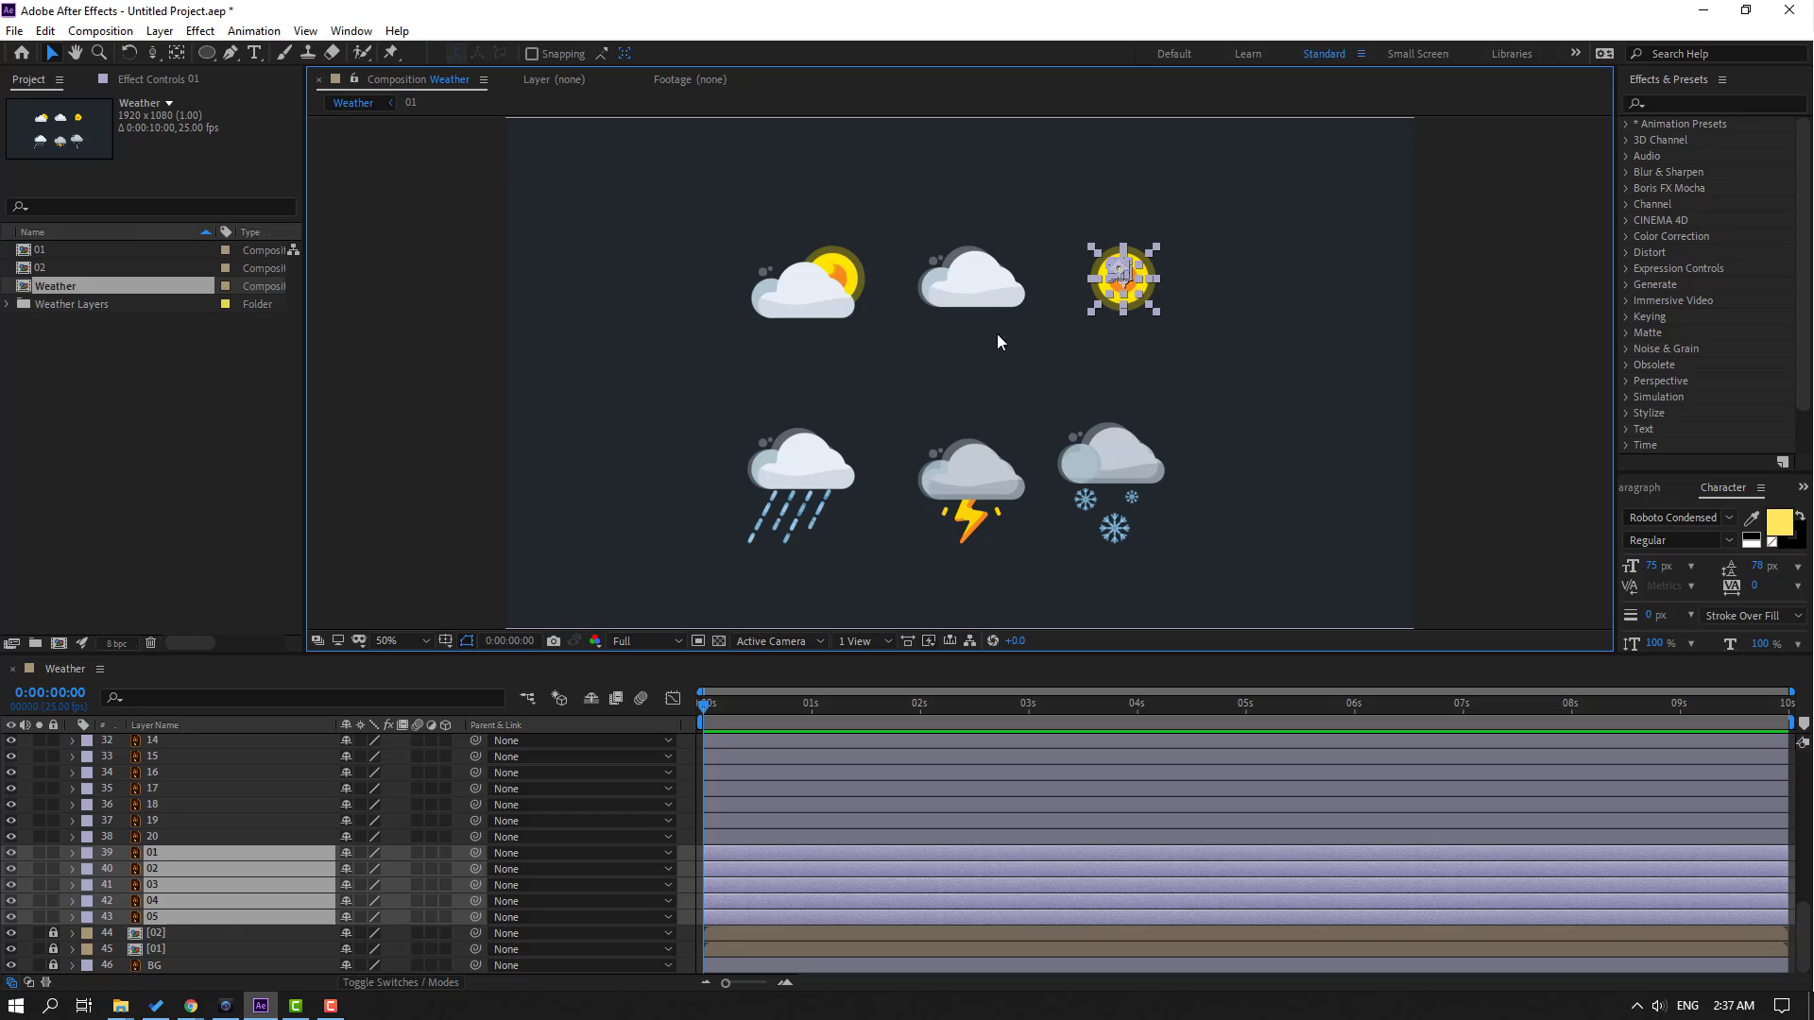
{"action": "right_click", "coordinate": [186, 882]}
{"action": "left_click", "coordinate": [200, 802]}
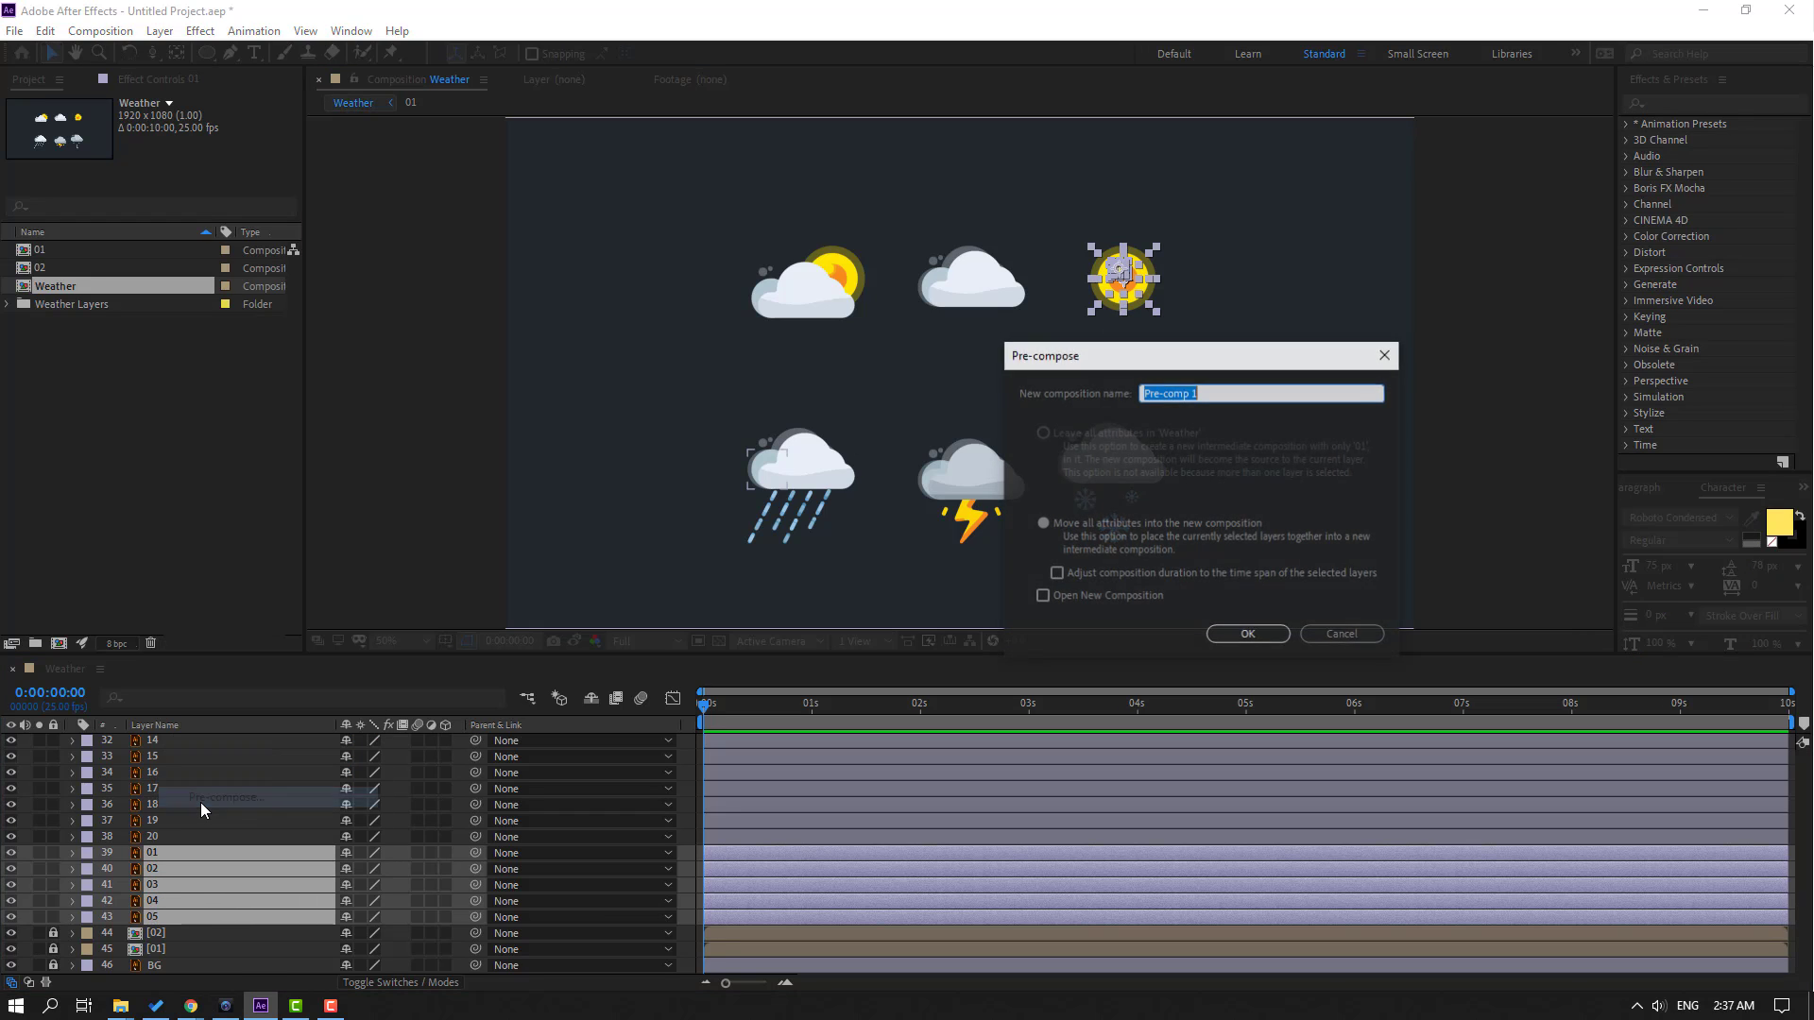
{"action": "left_click", "coordinate": [1248, 634]}
Lock precomp 03, then pre-compose the rain cloud icon into locked precomp 04
{"action": "left_click", "coordinate": [53, 918]}
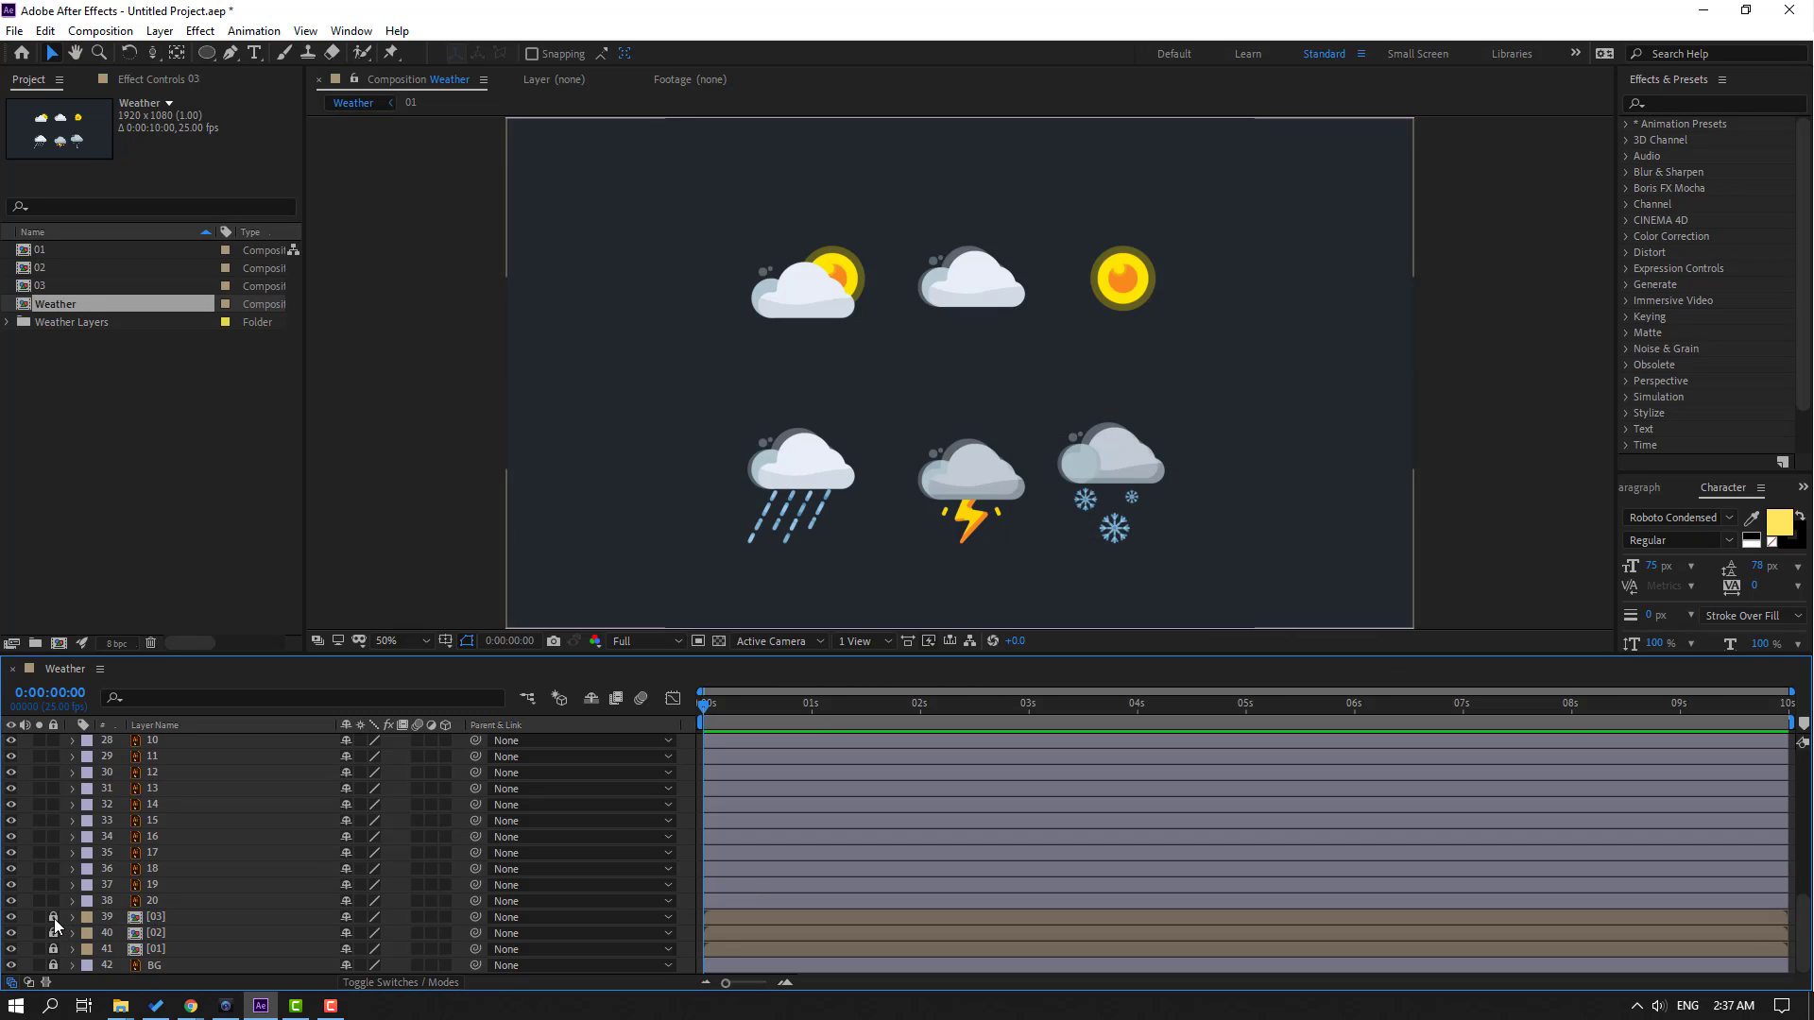
{"action": "left_click_drag", "start_coordinate": [650, 406], "coordinate": [886, 594]}
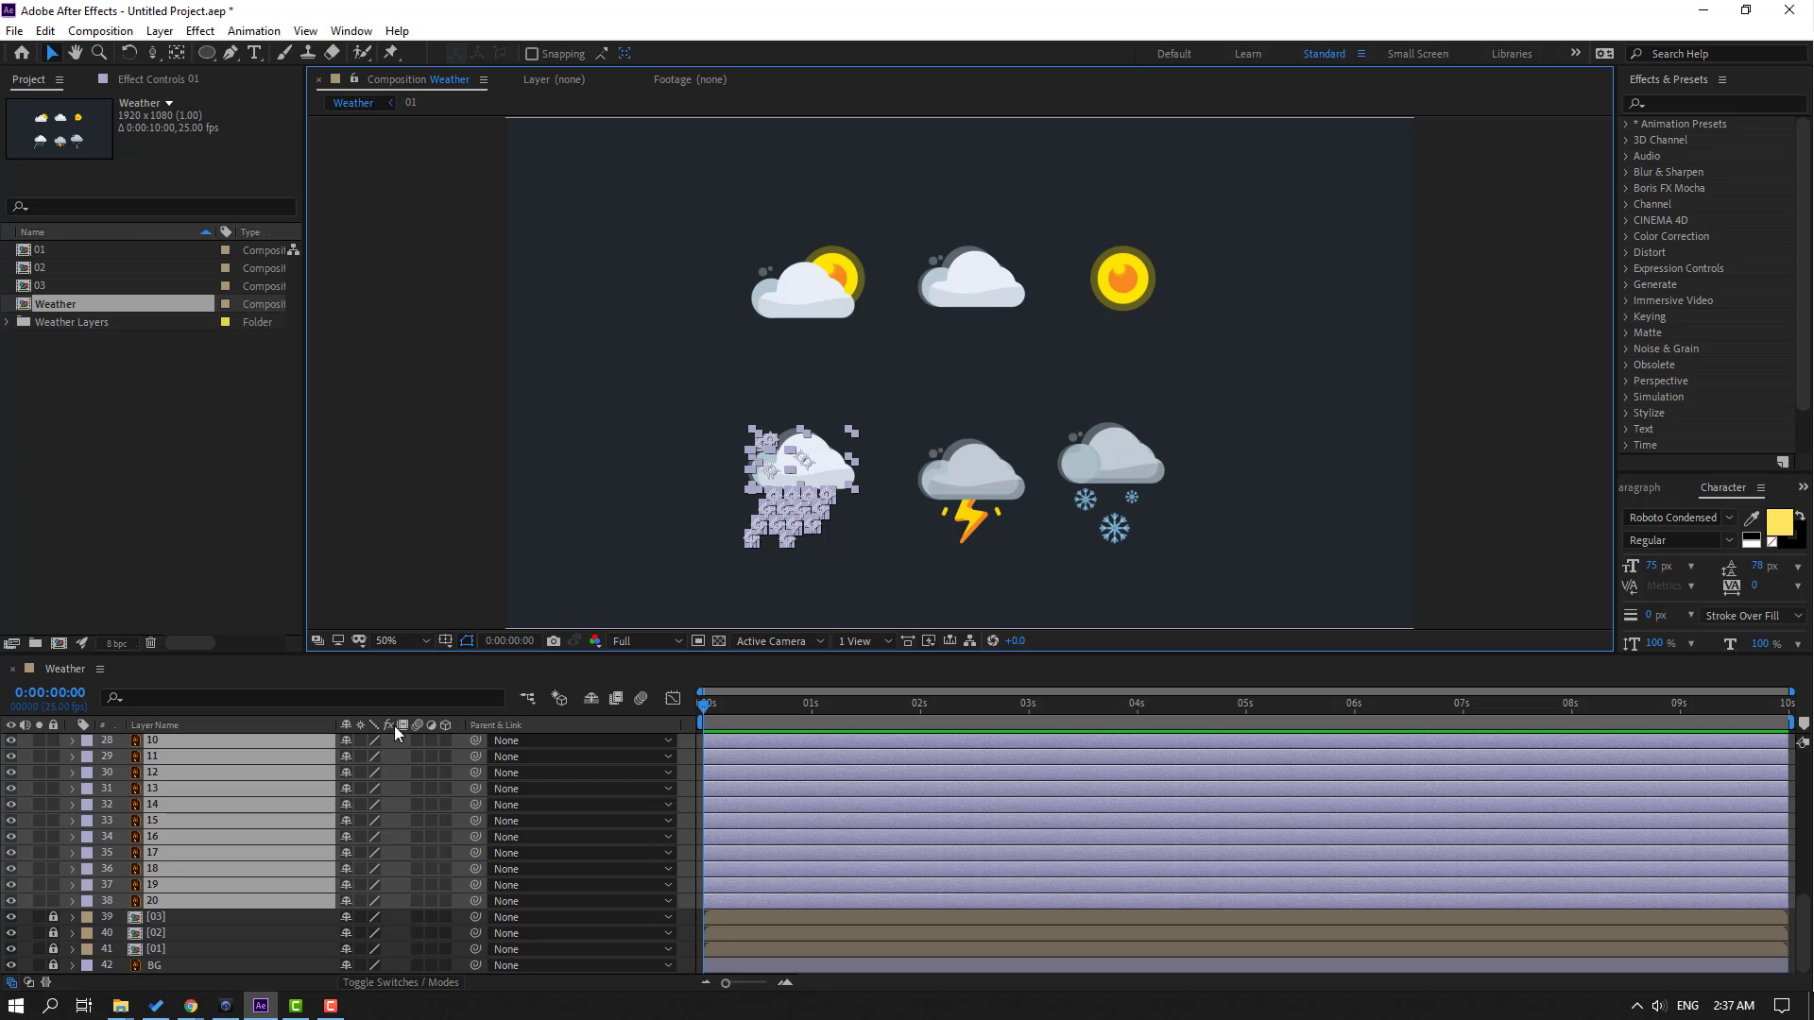
{"action": "right_click", "coordinate": [837, 457]}
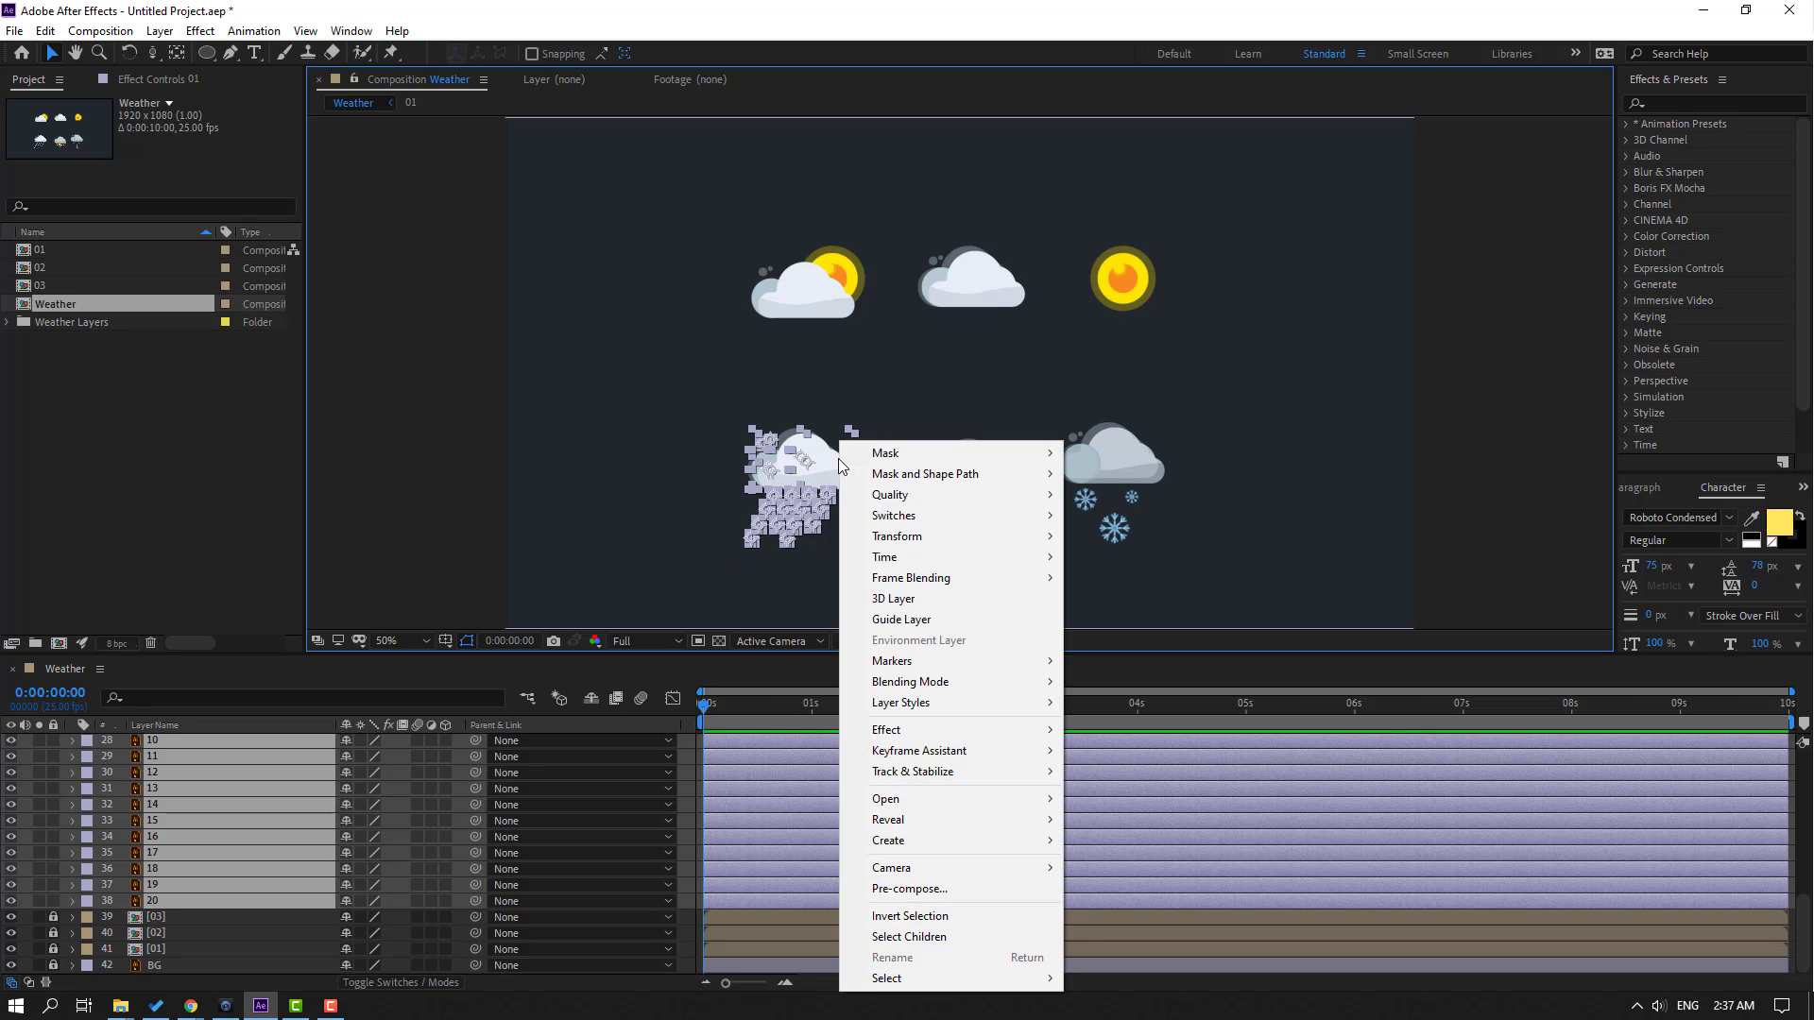
{"action": "left_click", "coordinate": [891, 891]}
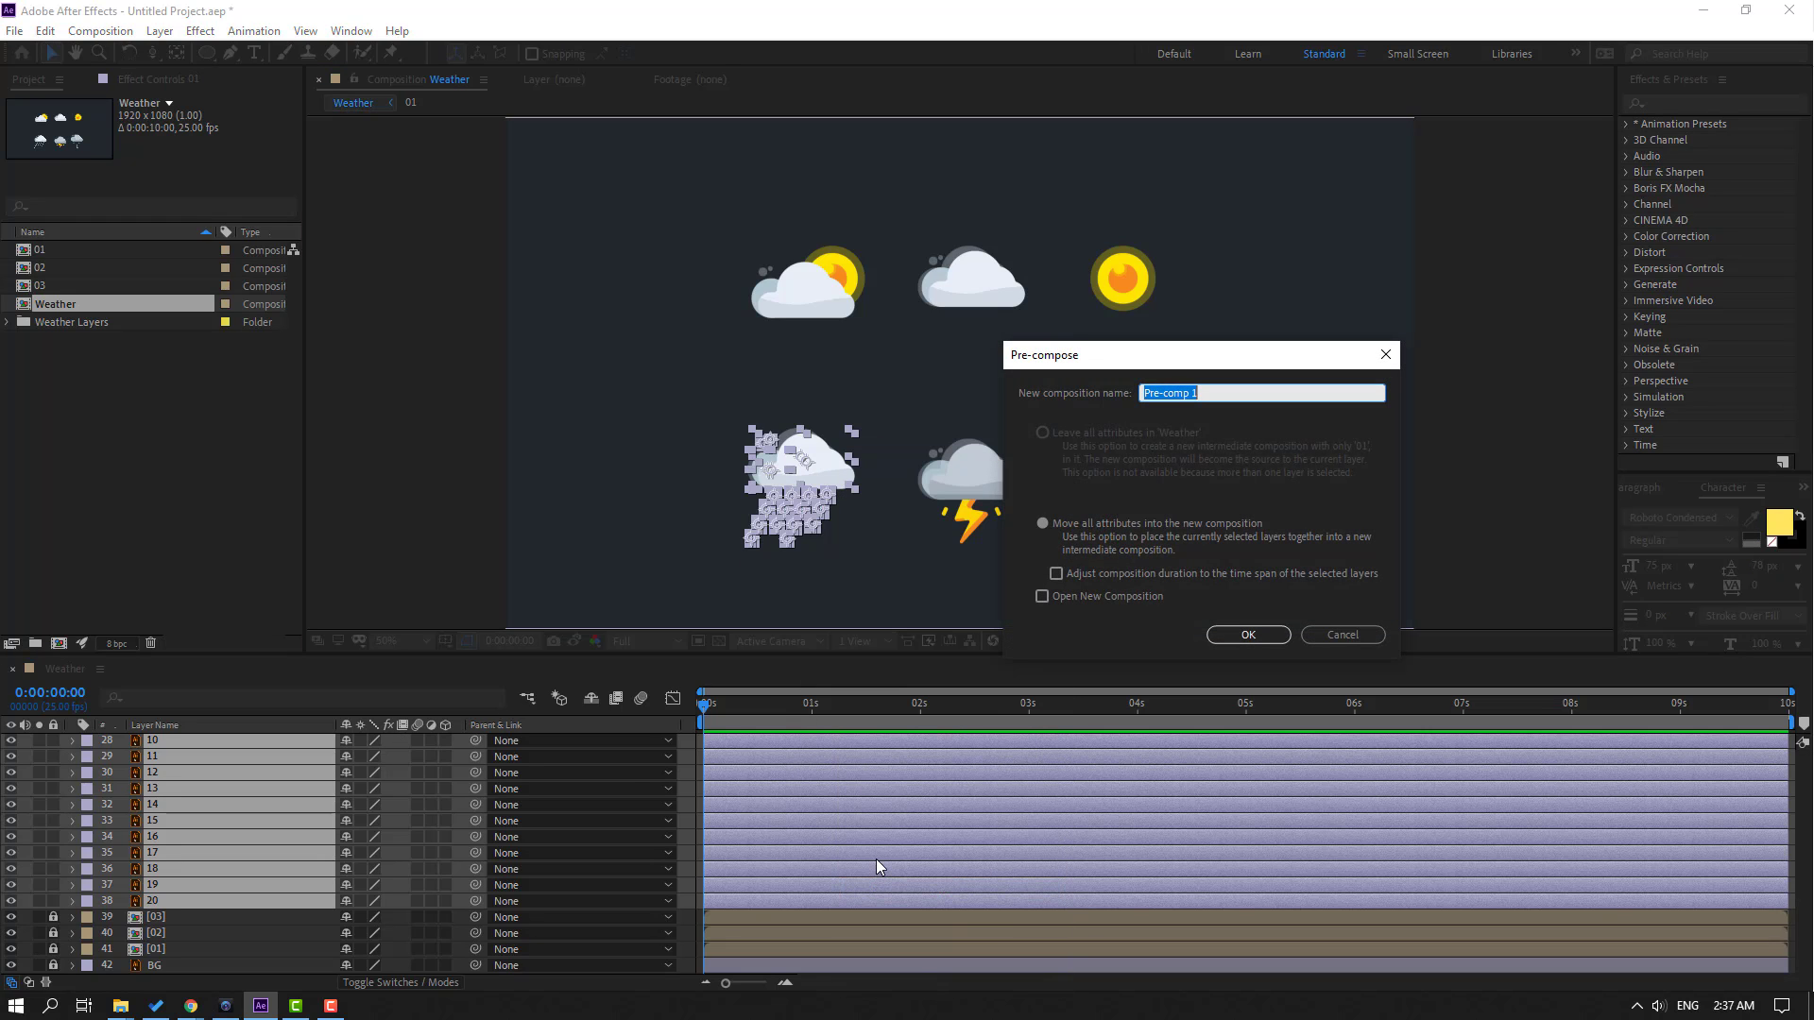
{"action": "left_click", "coordinate": [1240, 638]}
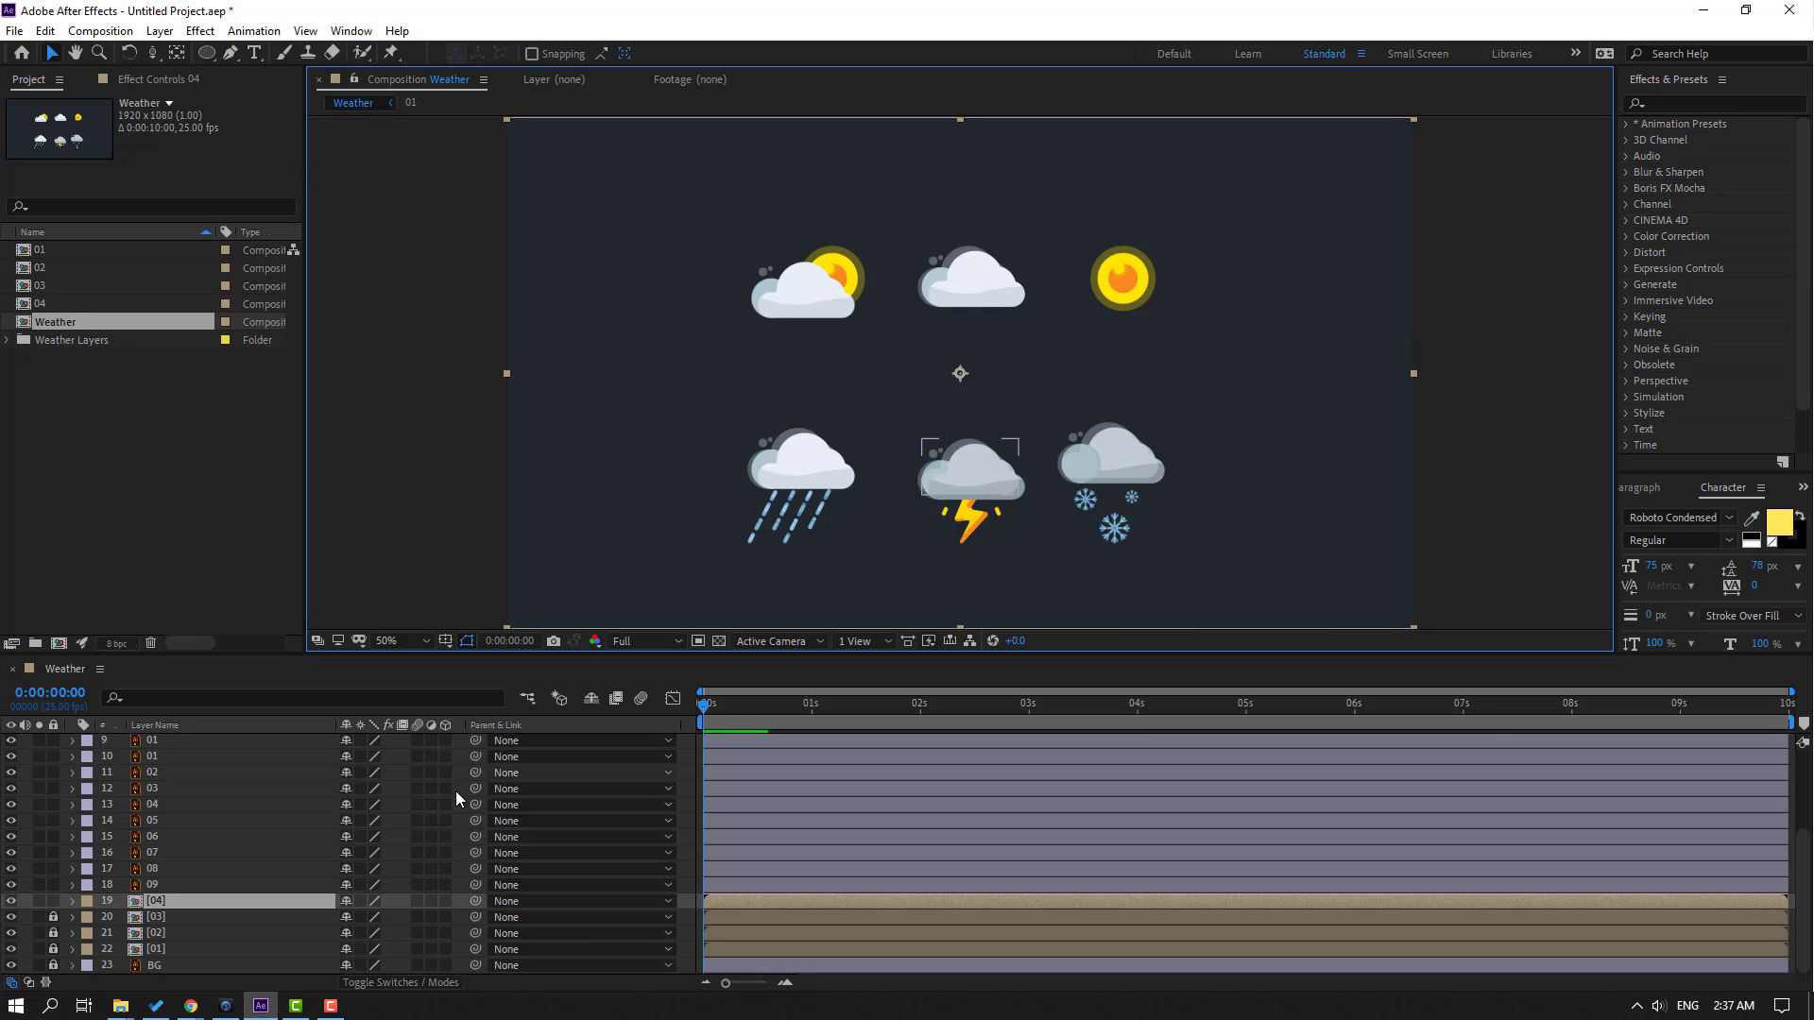
{"action": "left_click", "coordinate": [55, 902]}
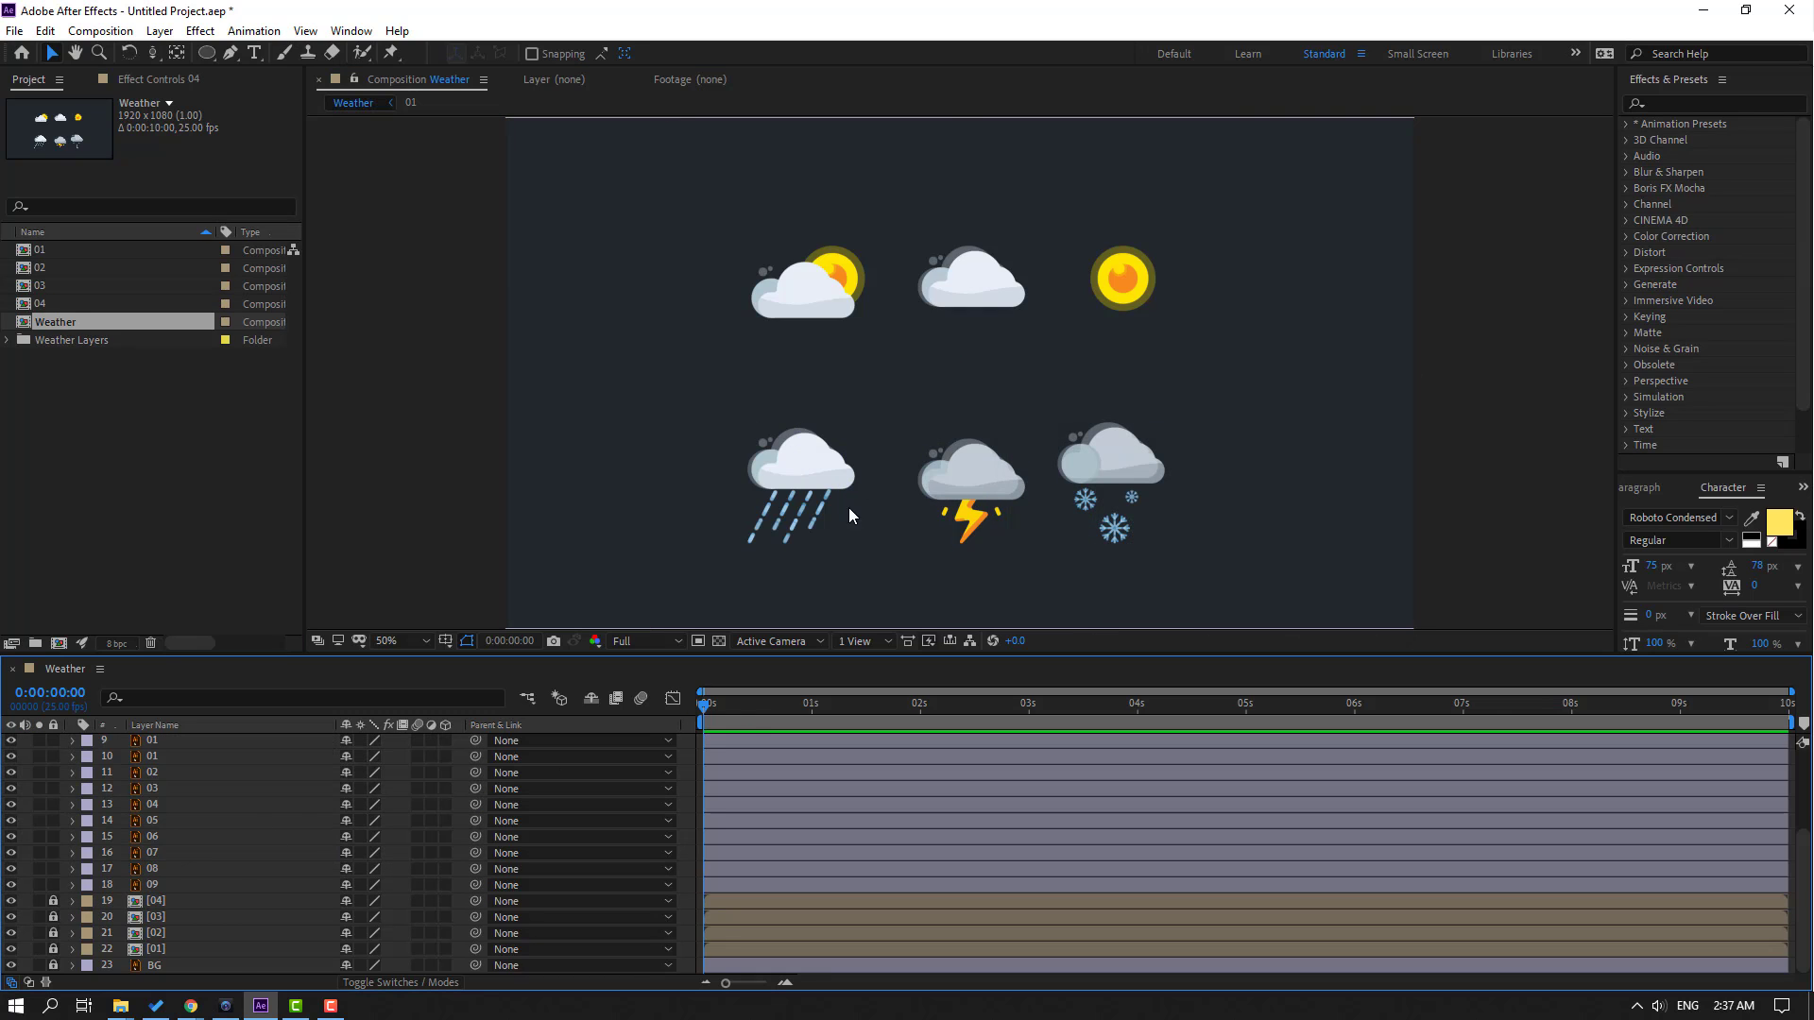
Pre-compose the thunderstorm icon's layers into precomp 05 and lock it
{"action": "left_click_drag", "start_coordinate": [890, 402], "coordinate": [1036, 575]}
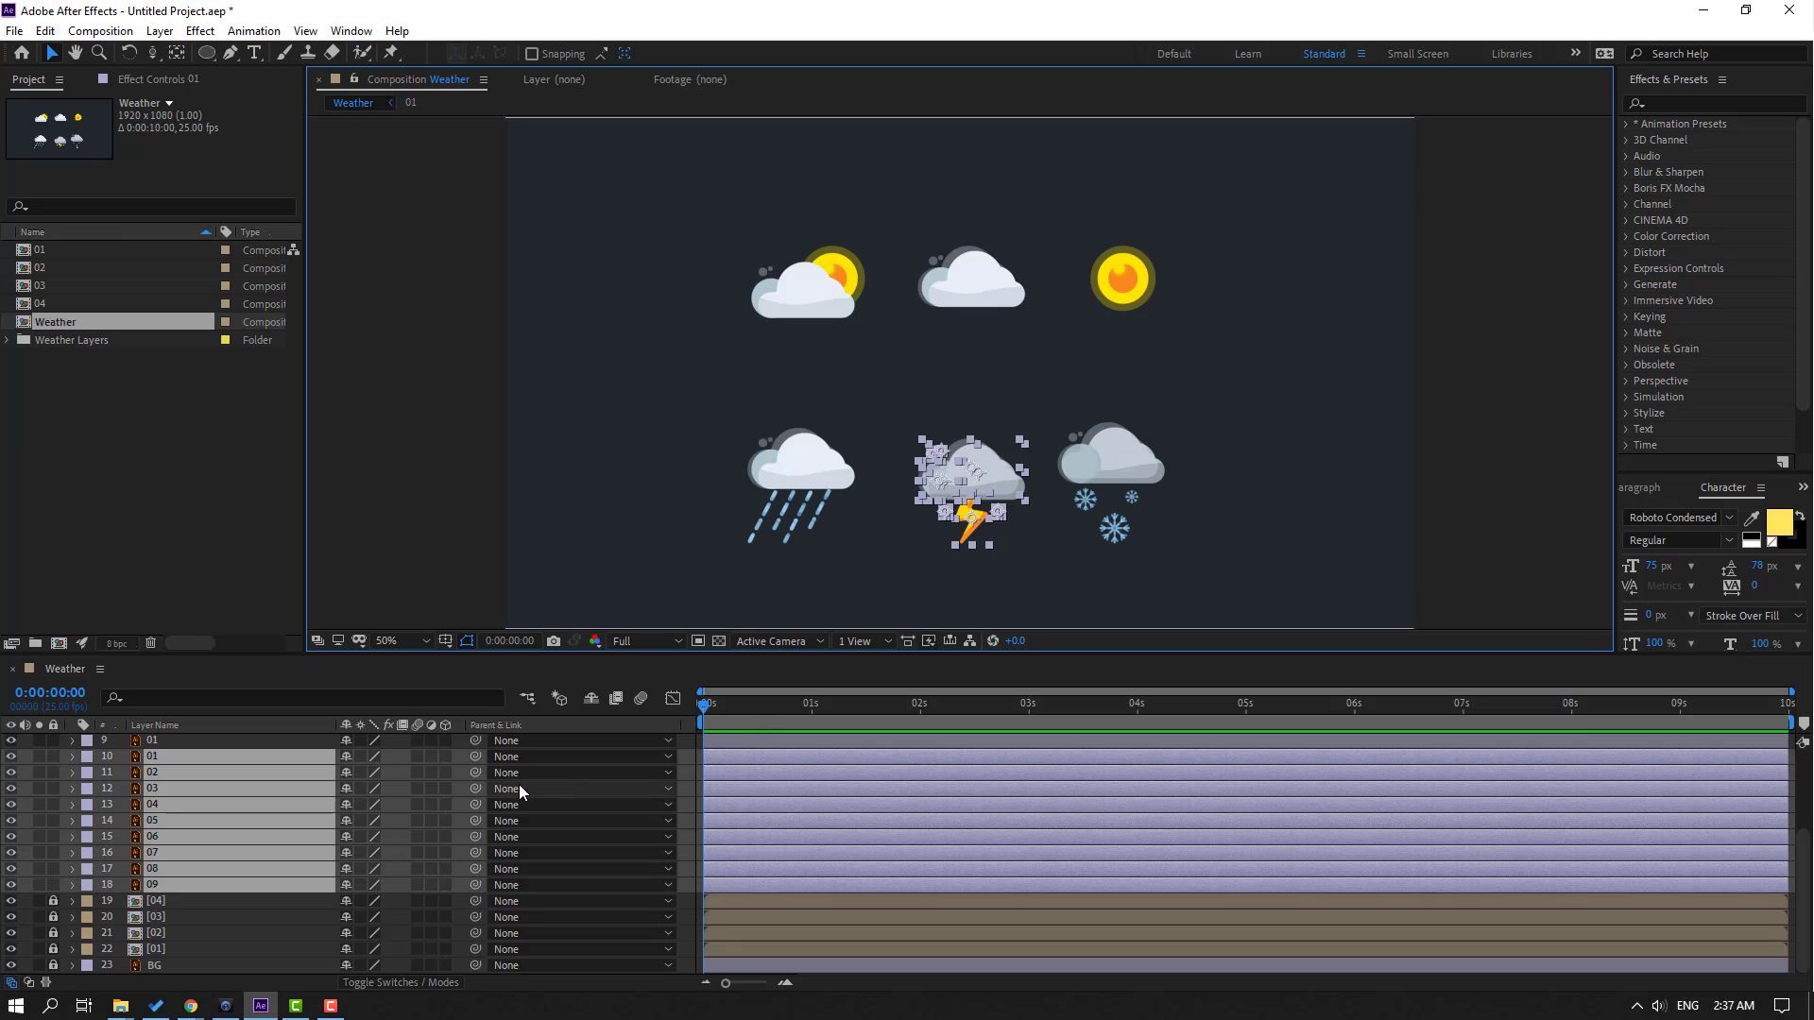
{"action": "right_click", "coordinate": [183, 809]}
{"action": "left_click", "coordinate": [254, 732]}
{"action": "type", "text": "05"}
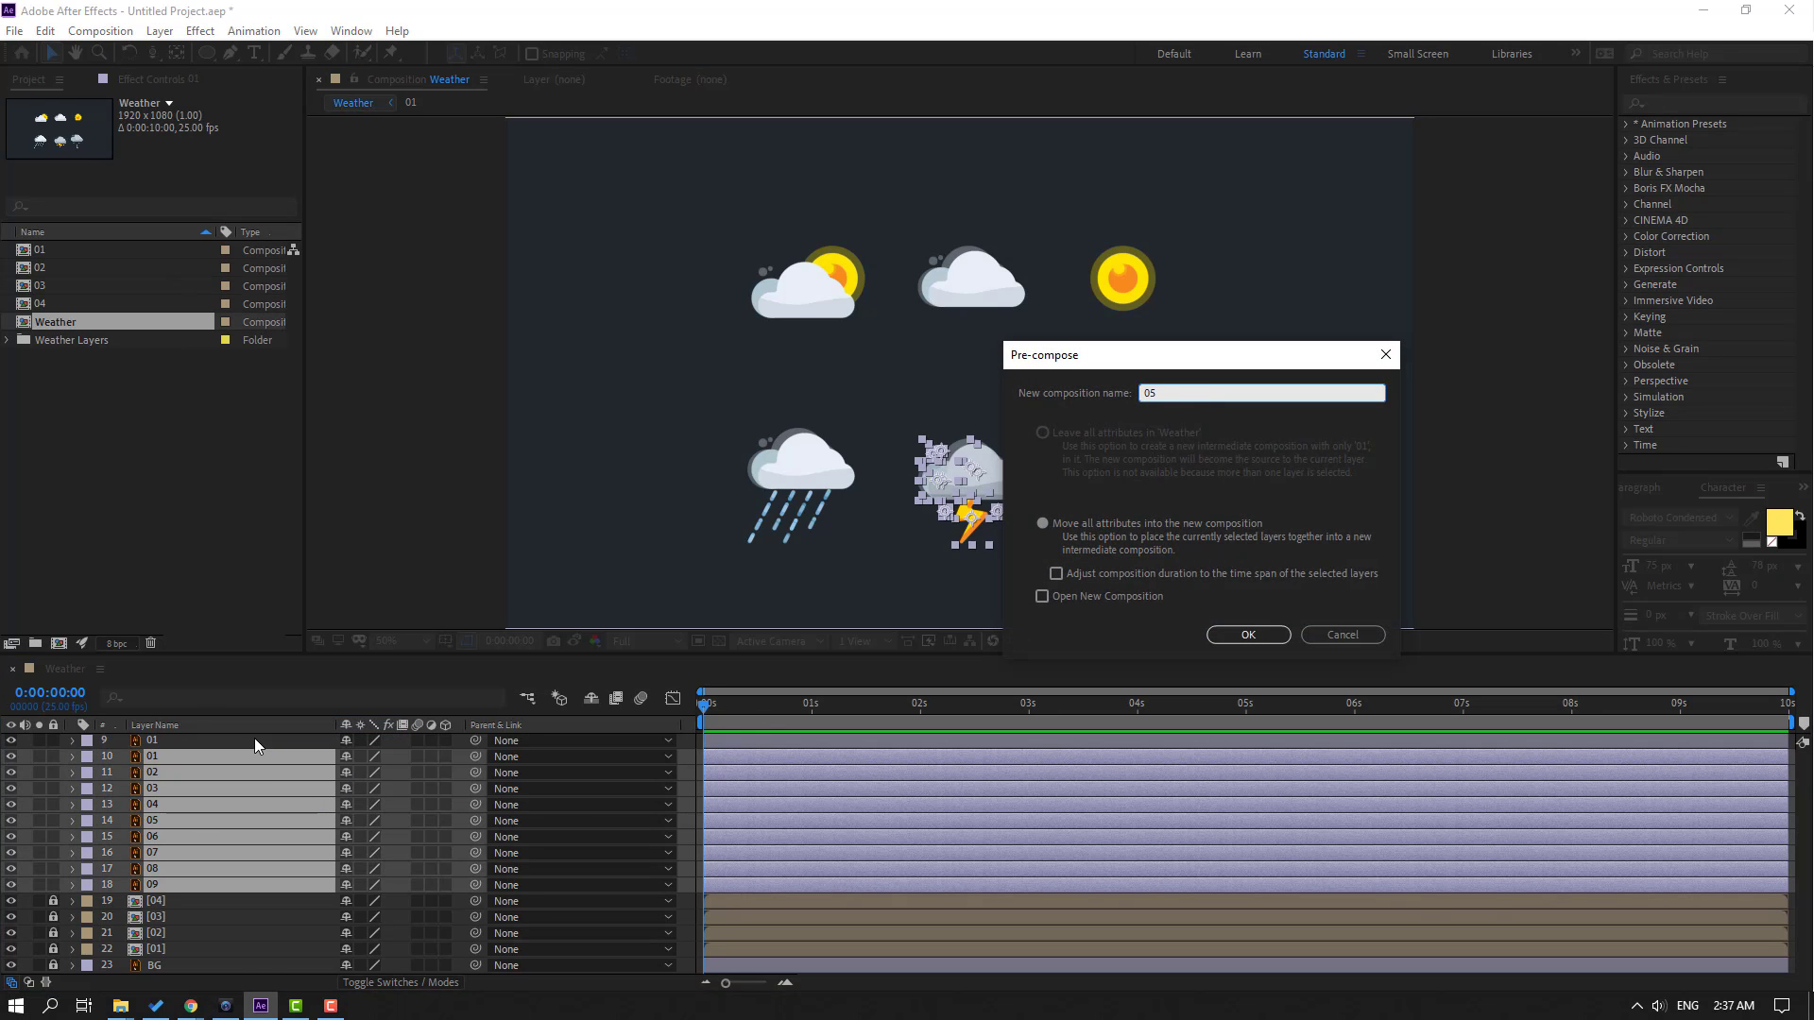
{"action": "key", "text": "Return"}
{"action": "left_click", "coordinate": [53, 888]}
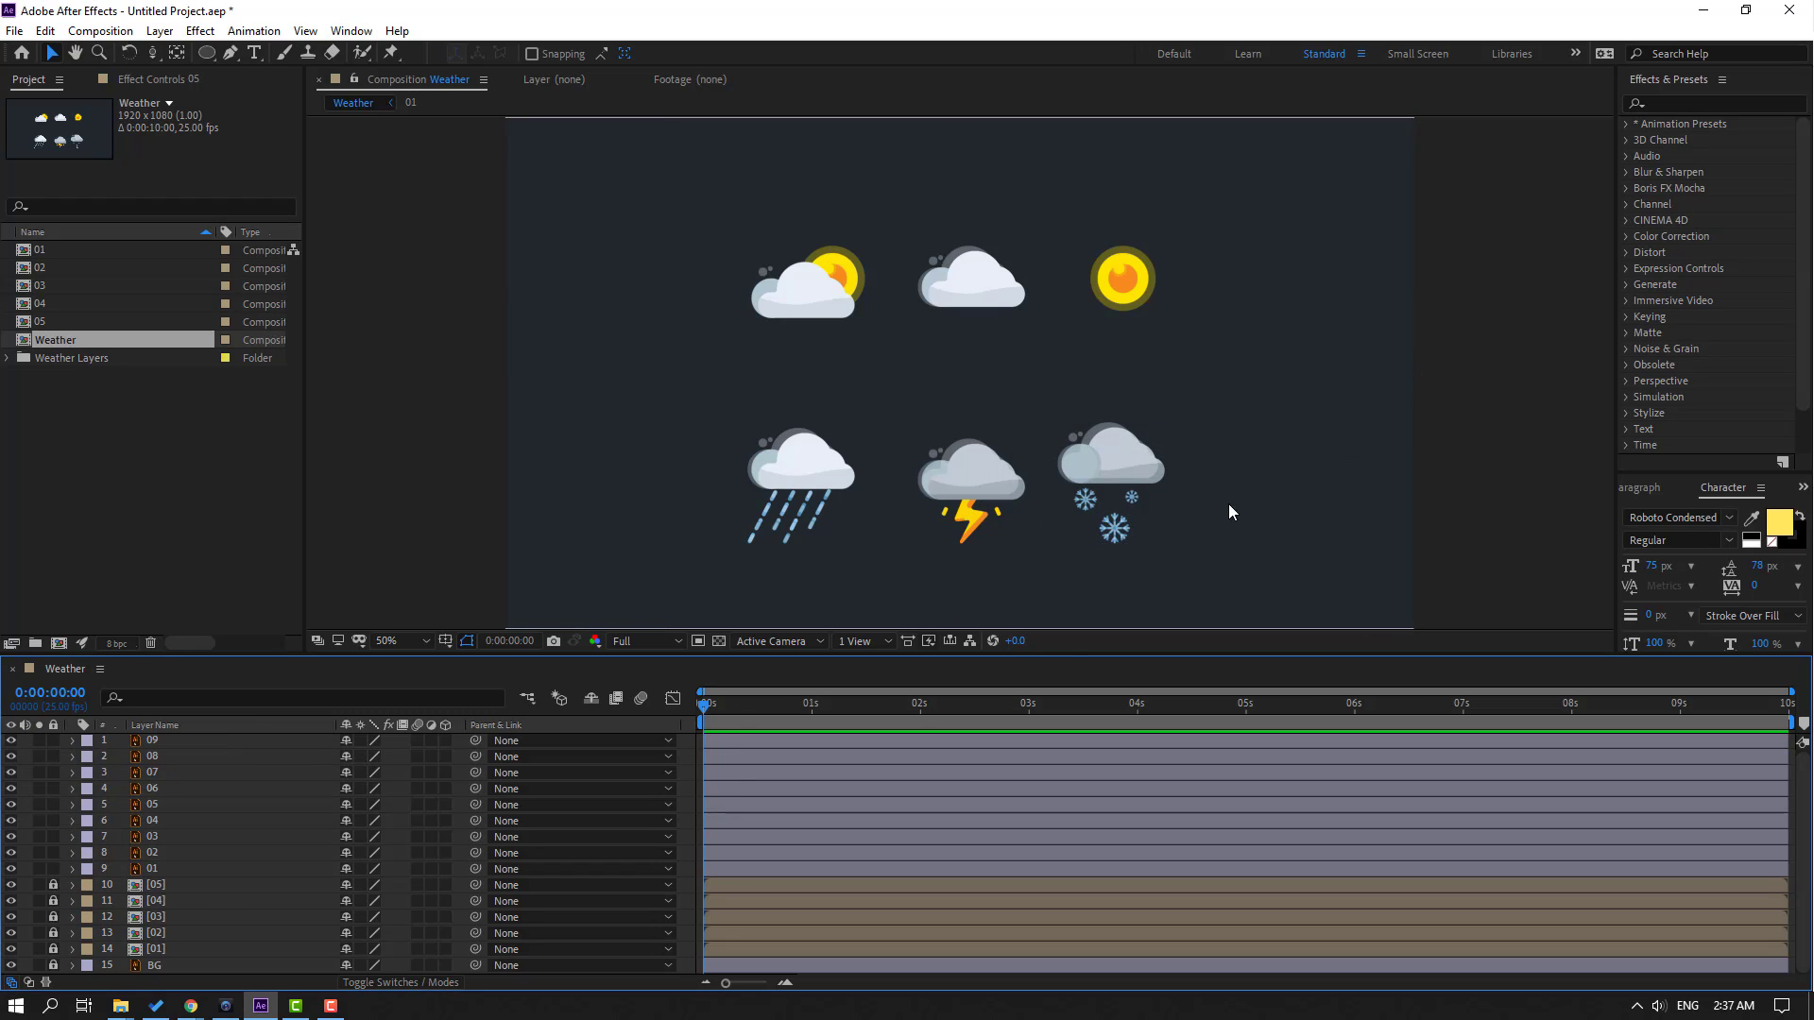
Pre-compose the snow icon as precomp 06, then unlock the icon precomps, keeping BG locked
{"action": "left_click_drag", "start_coordinate": [1264, 384], "coordinate": [1052, 570]}
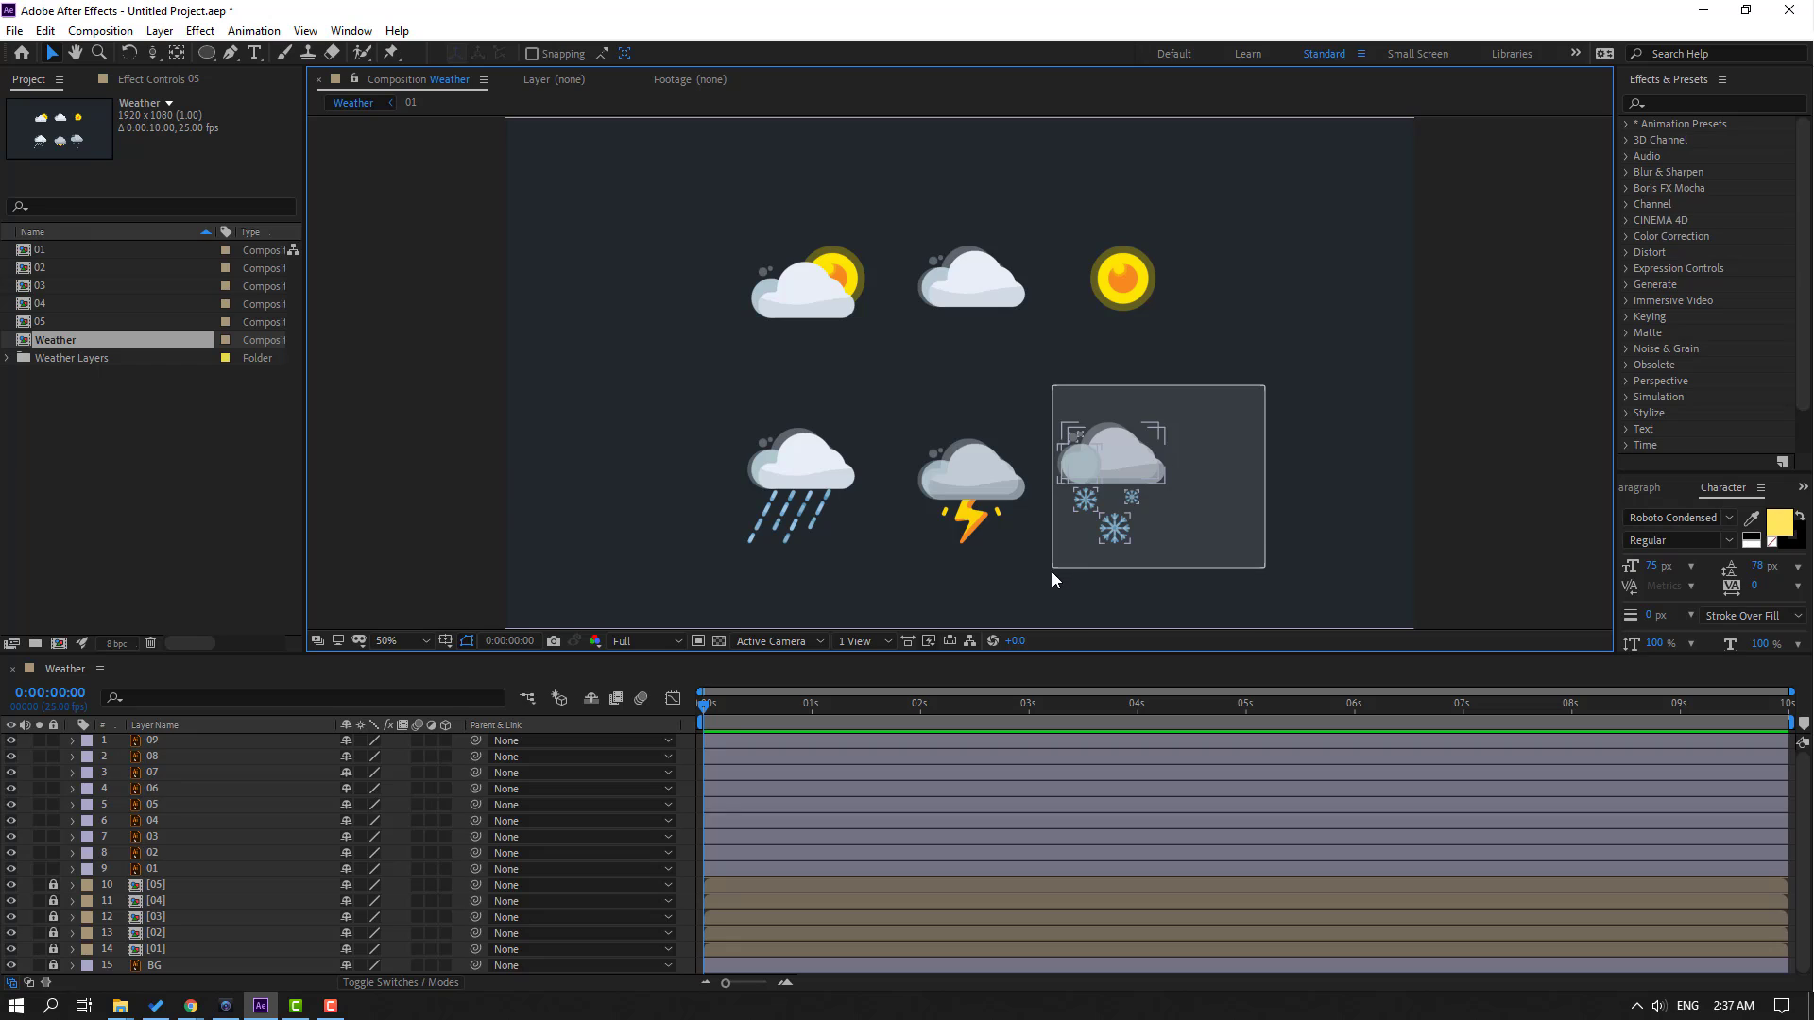
{"action": "right_click", "coordinate": [180, 820]}
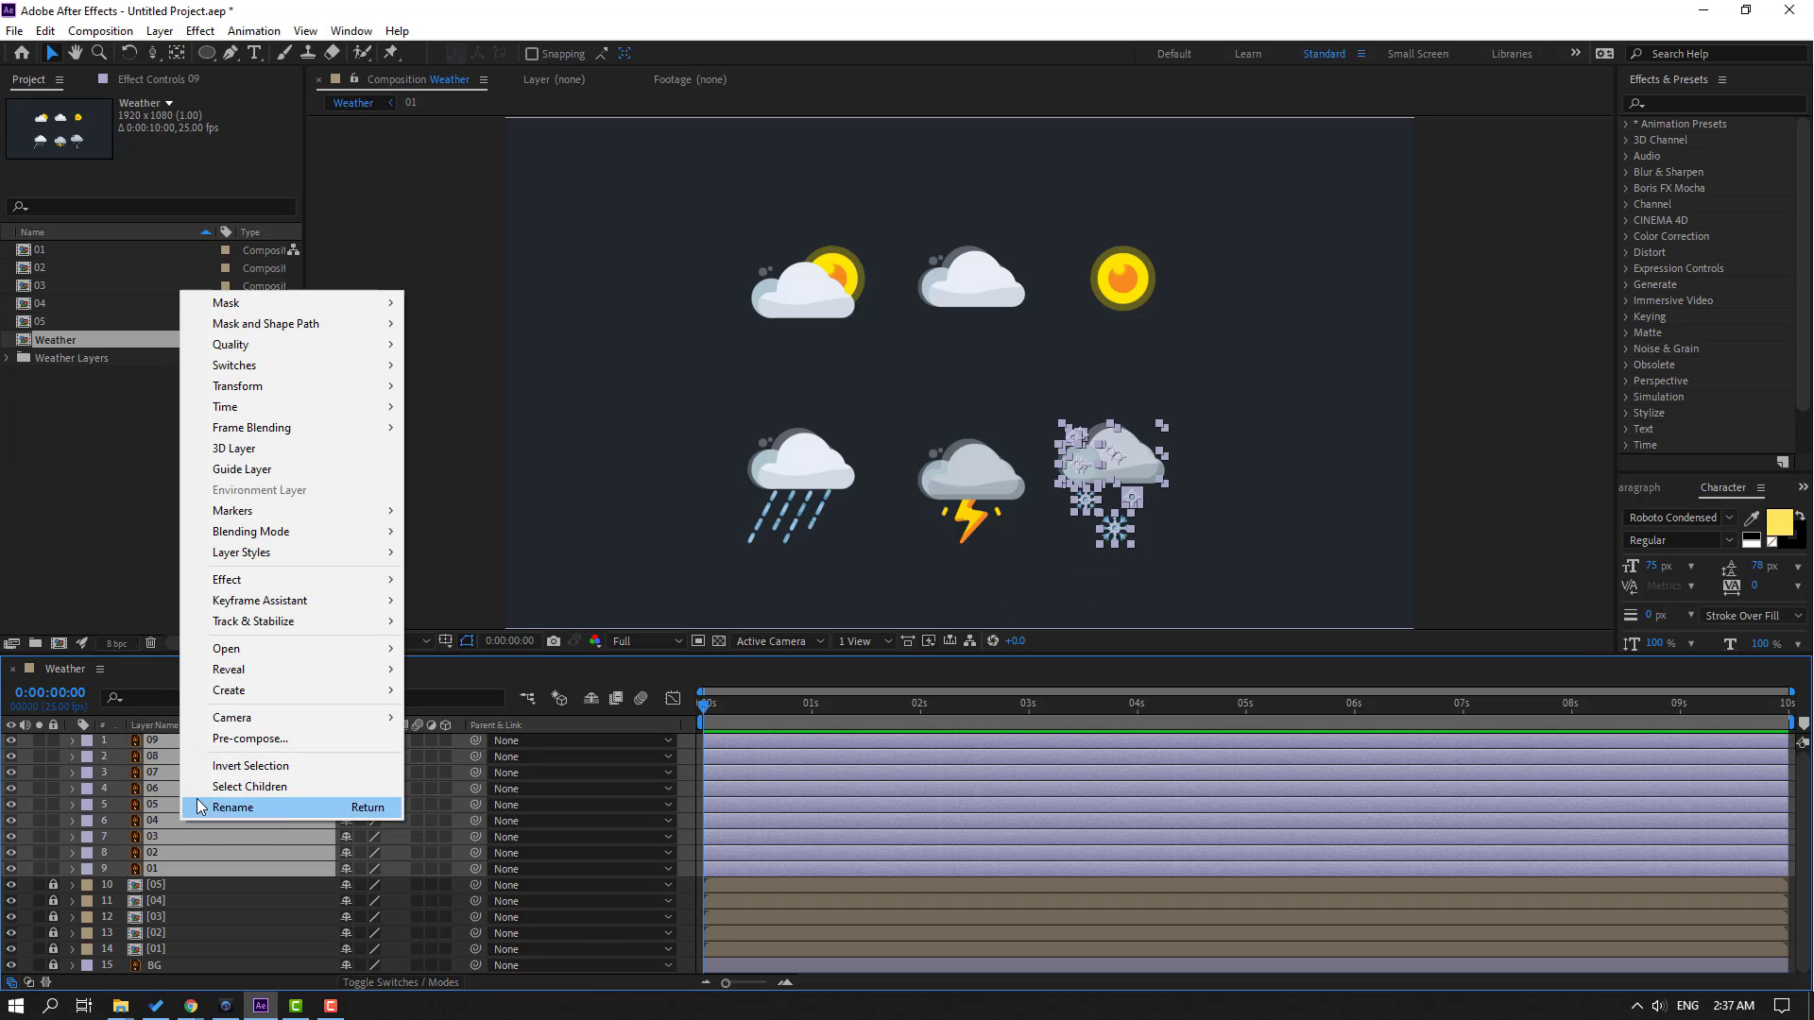
{"action": "left_click", "coordinate": [249, 739]}
{"action": "type", "text": "0"}
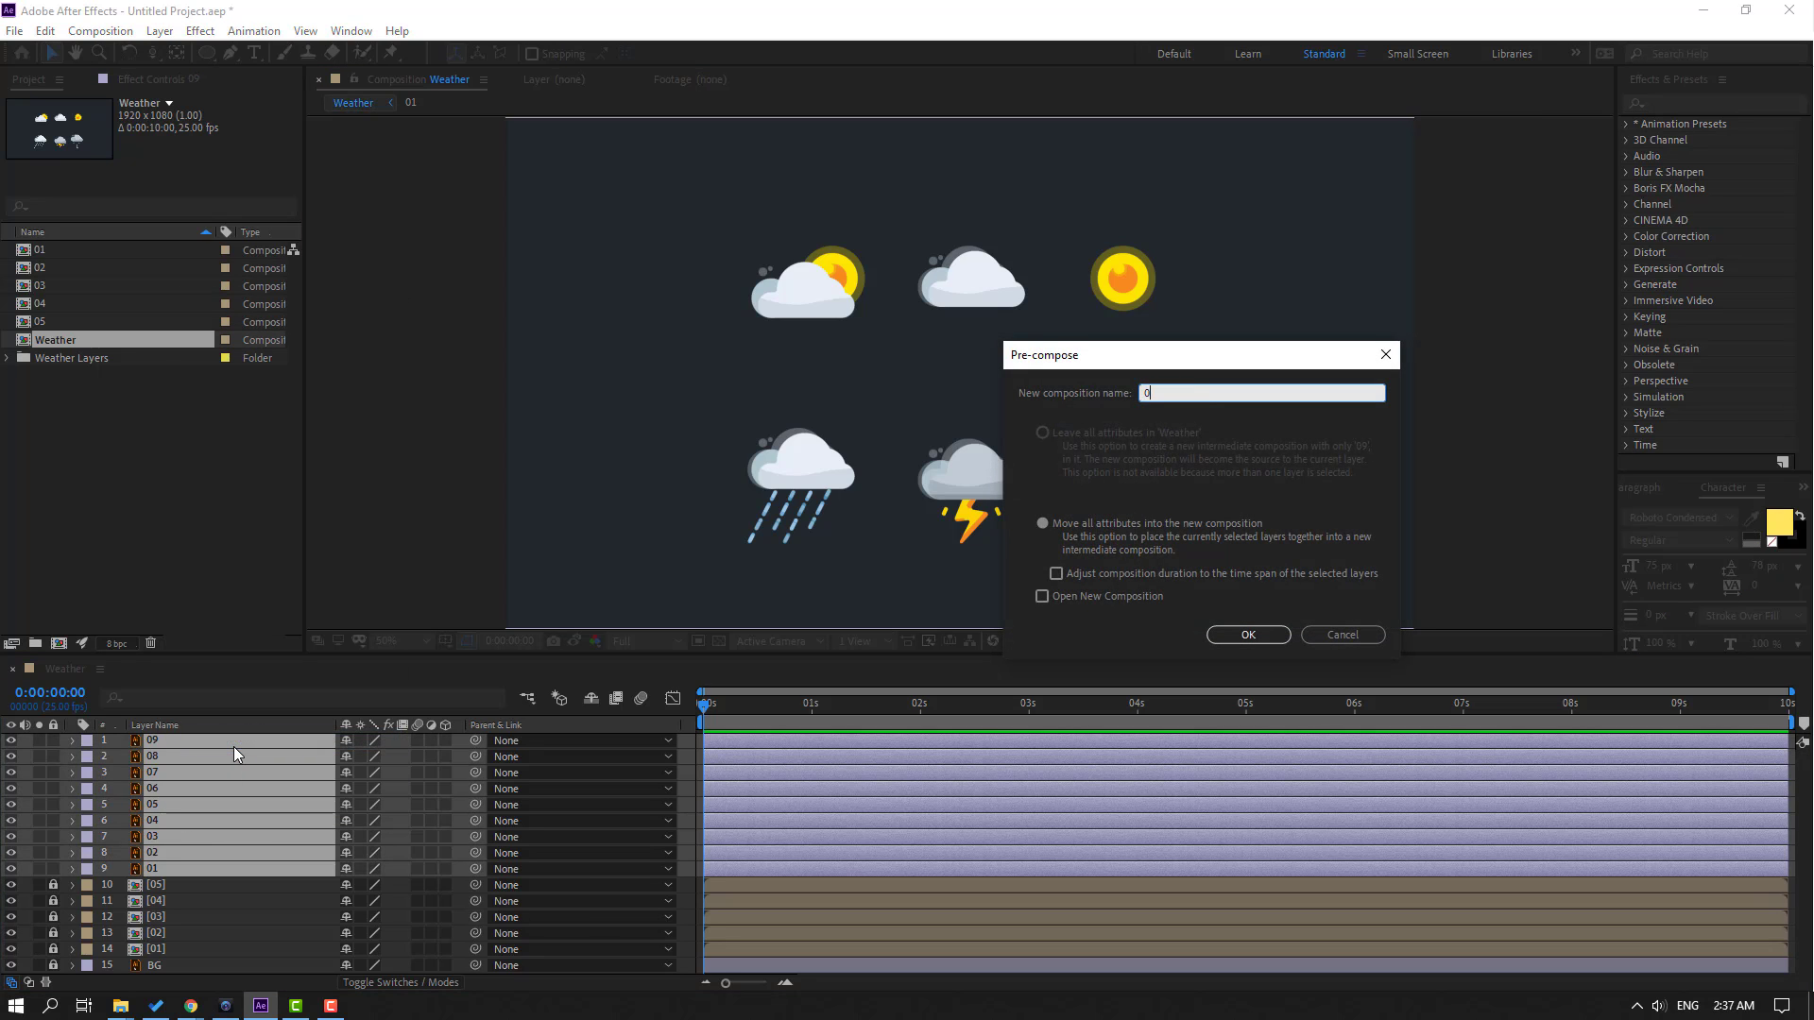
{"action": "type", "text": "6"}
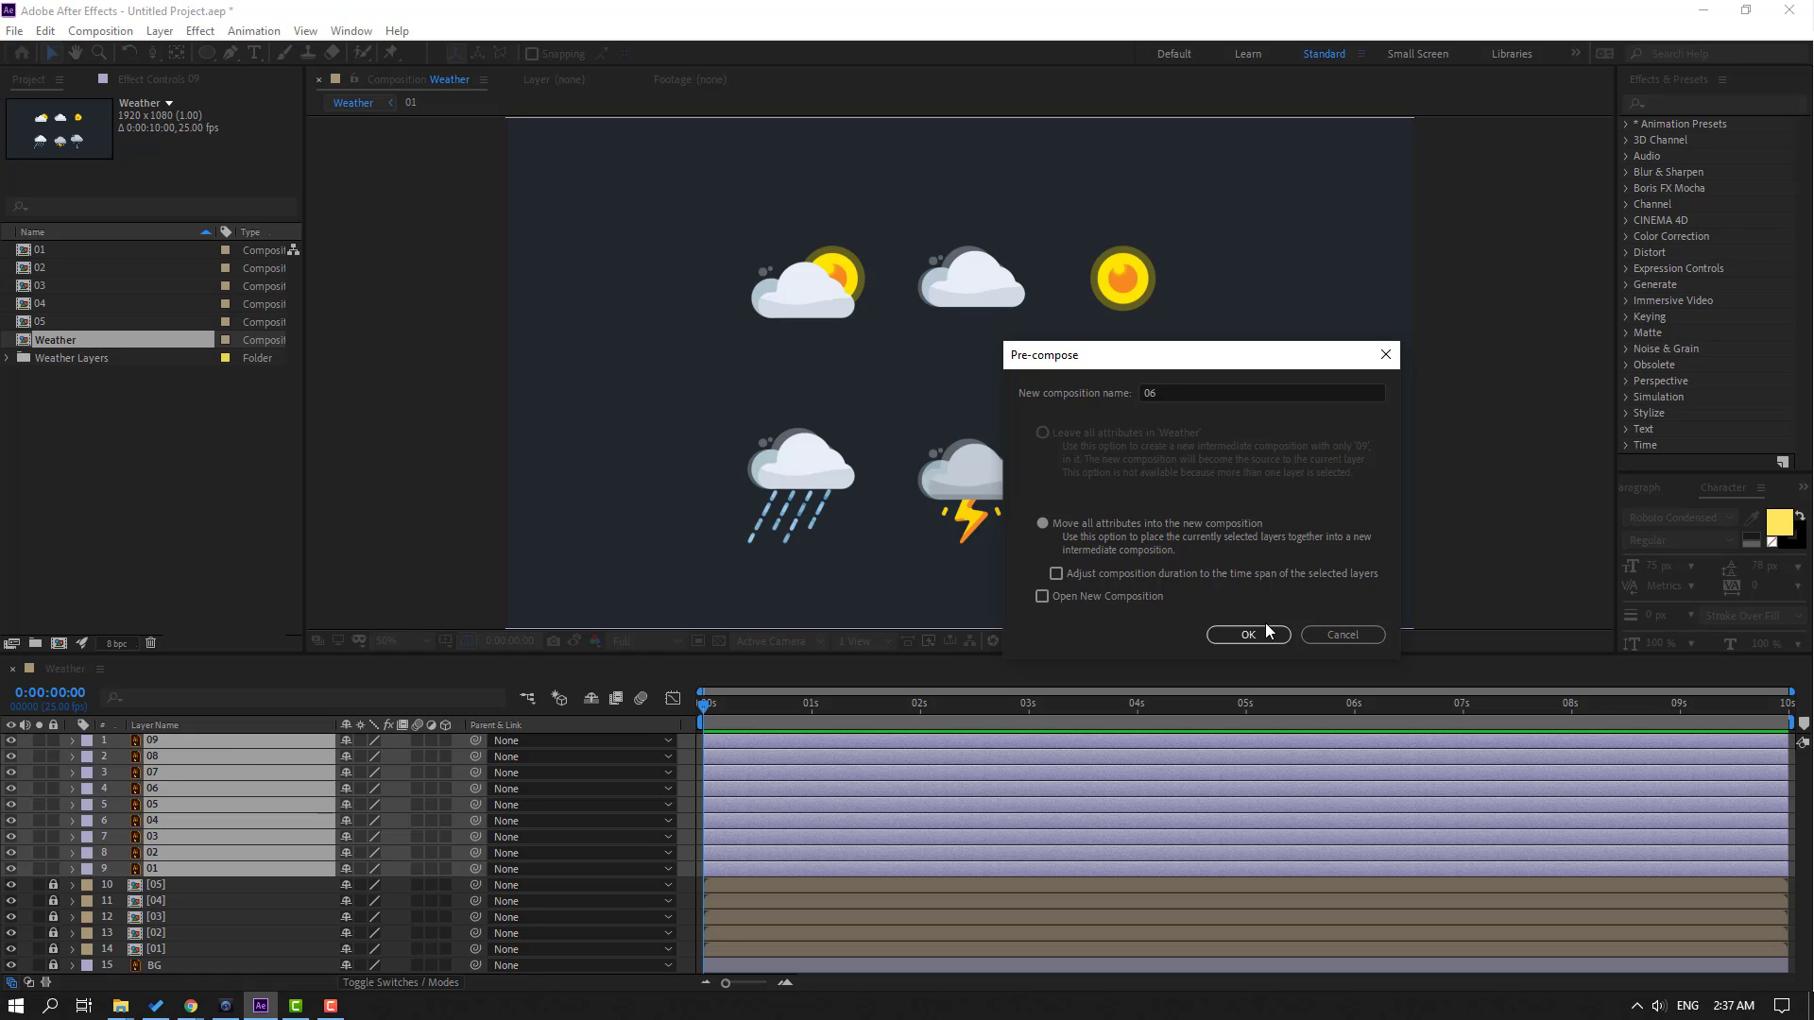
{"action": "left_click", "coordinate": [1248, 633]}
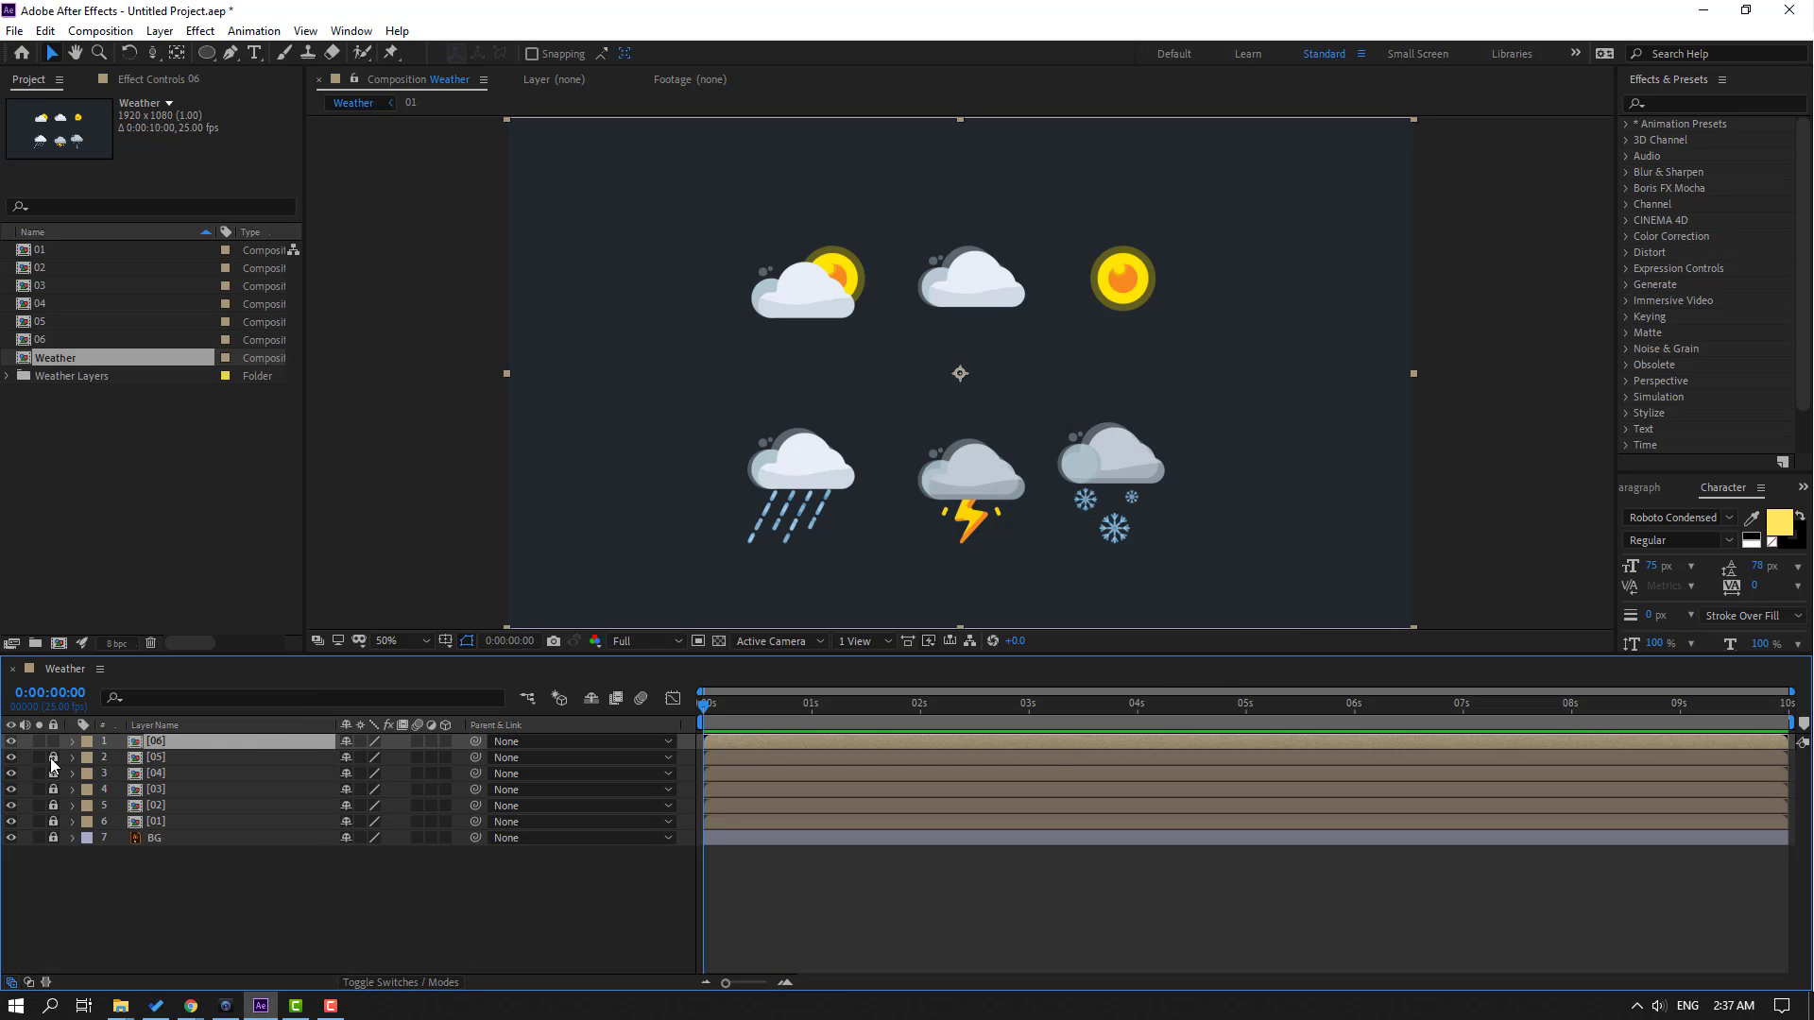
{"action": "left_click_drag", "start_coordinate": [51, 759], "coordinate": [54, 822]}
{"action": "left_click", "coordinate": [122, 862]}
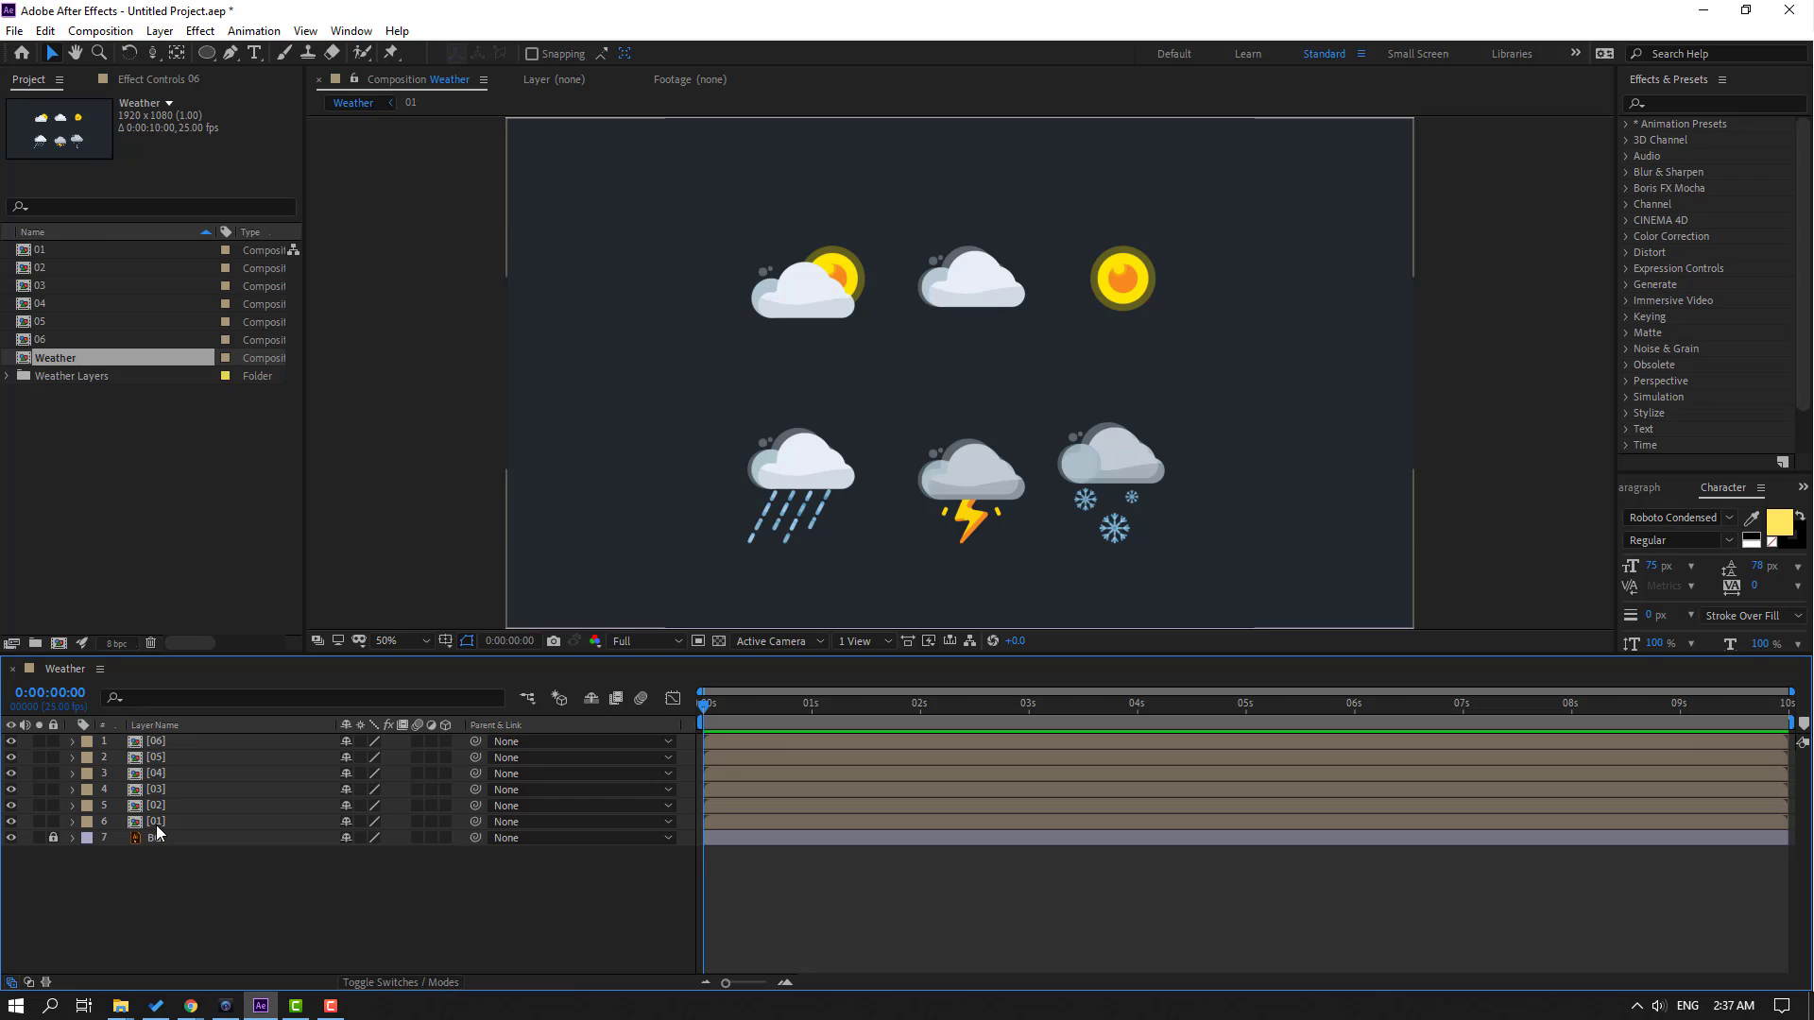
Inside precomp 01, keyframe the cloud's Position Y 364, 372, then back to 364
{"action": "double_click", "coordinate": [157, 825]}
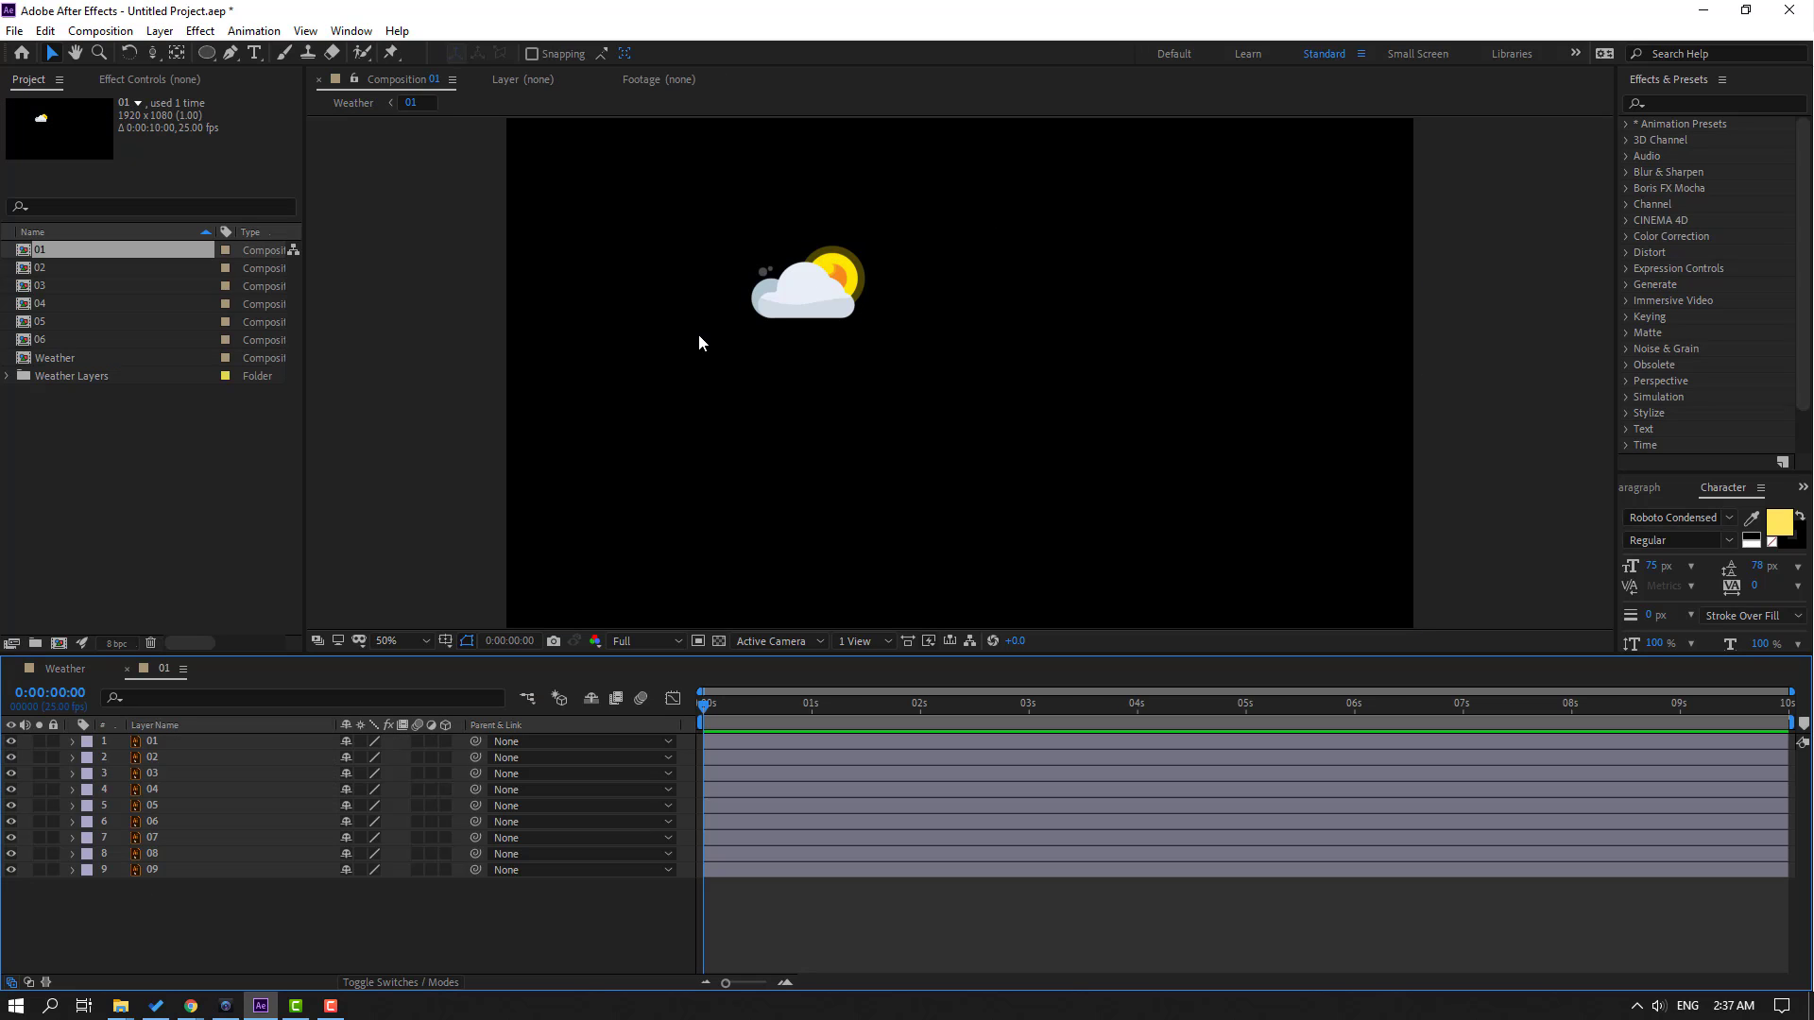
{"action": "scroll", "coordinate": [768, 344], "scroll_direction": "up", "scroll_amount": 2}
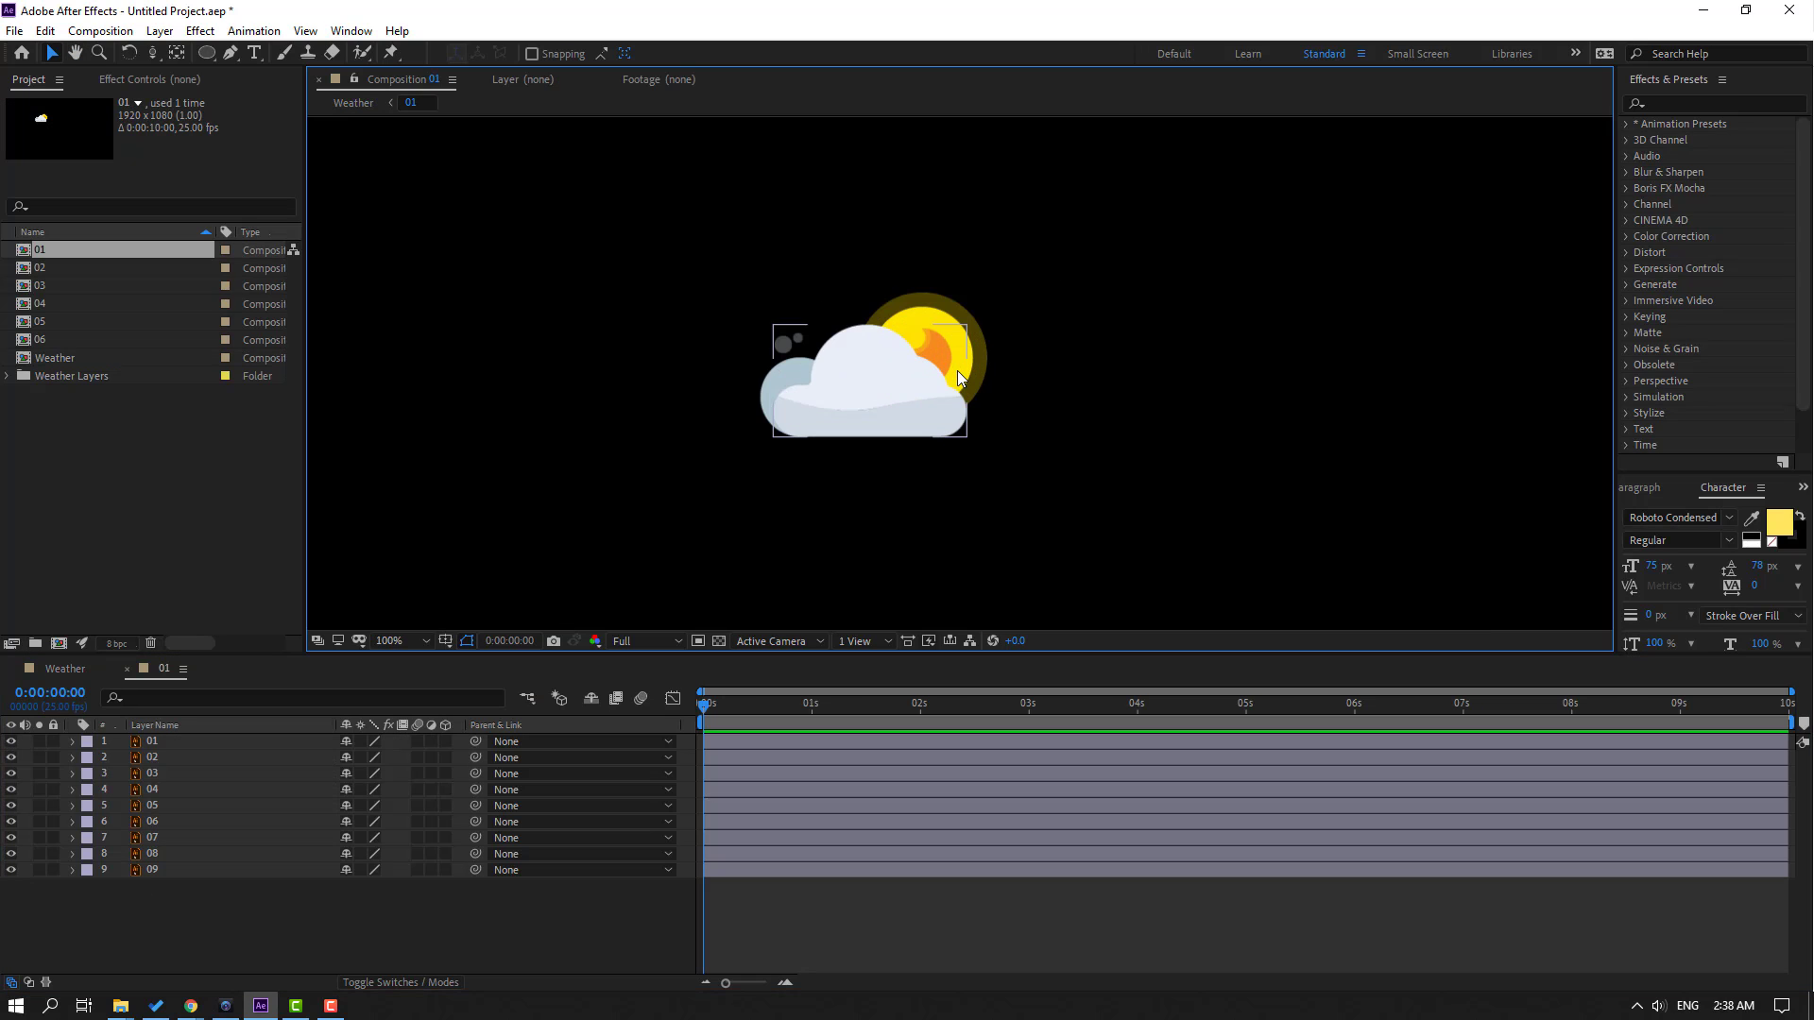
{"action": "scroll", "coordinate": [1170, 395], "scroll_direction": "up", "scroll_amount": 1}
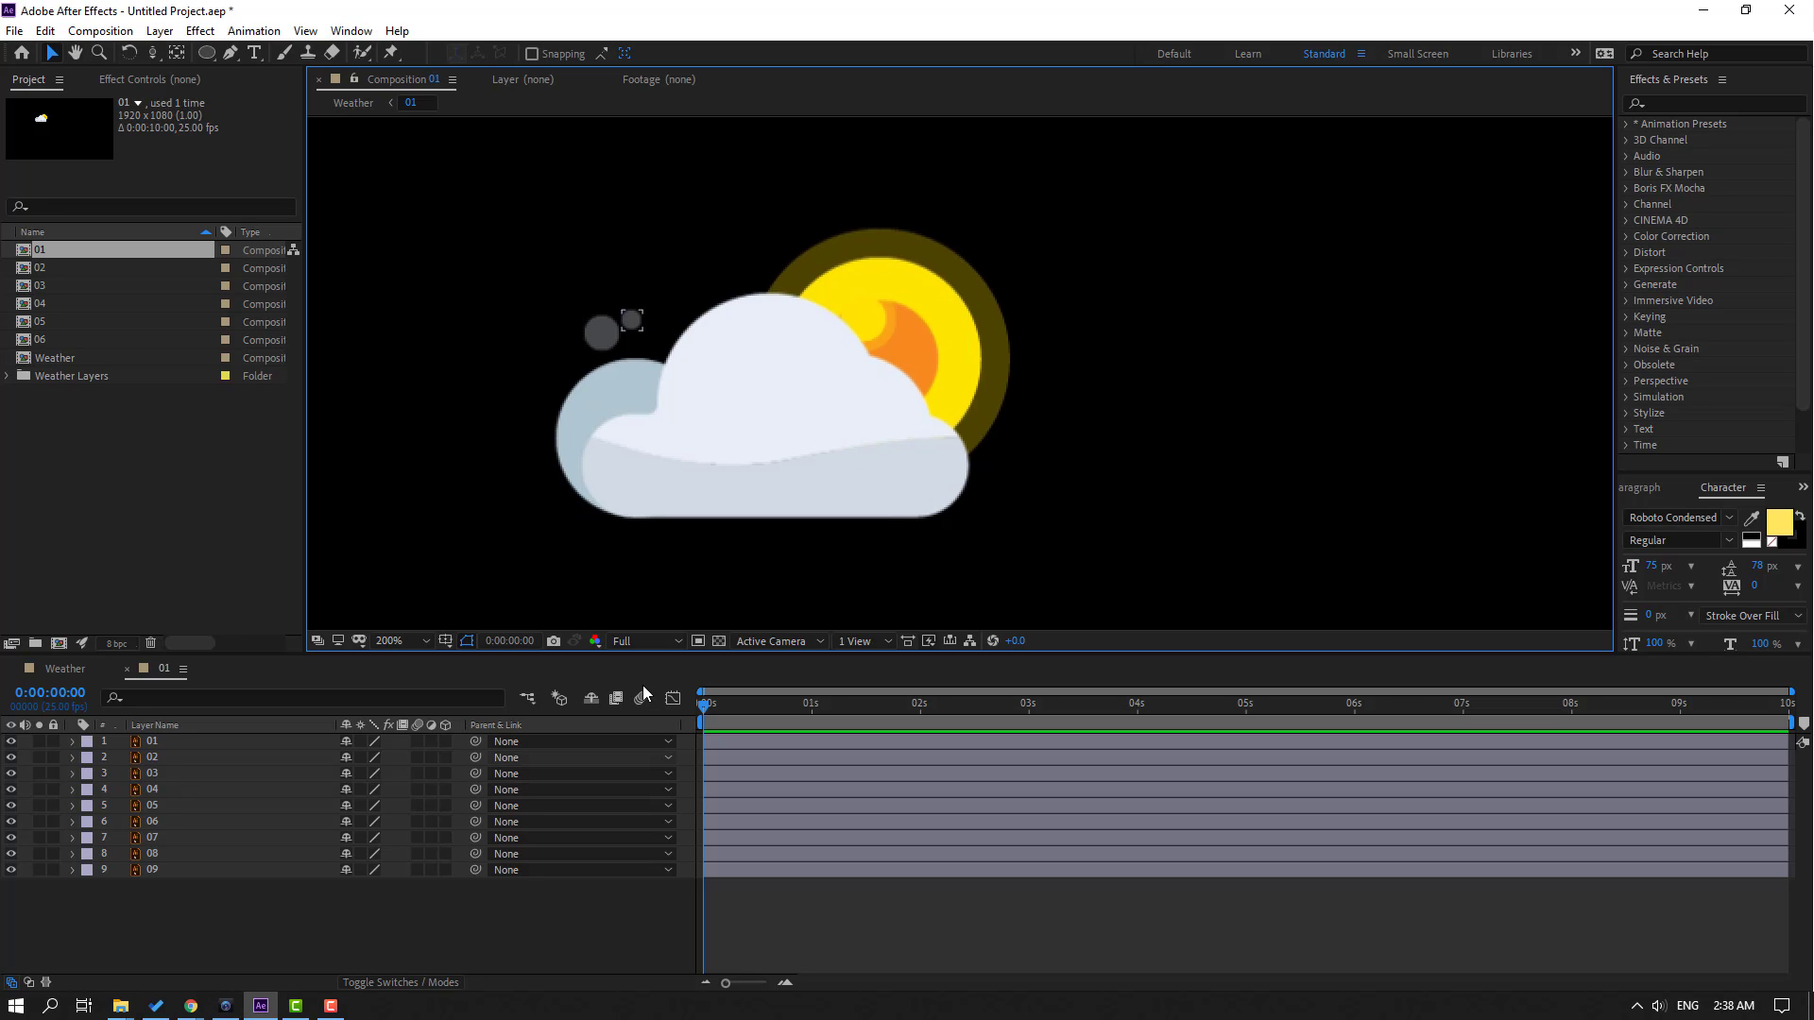
{"action": "left_click", "coordinate": [795, 407]}
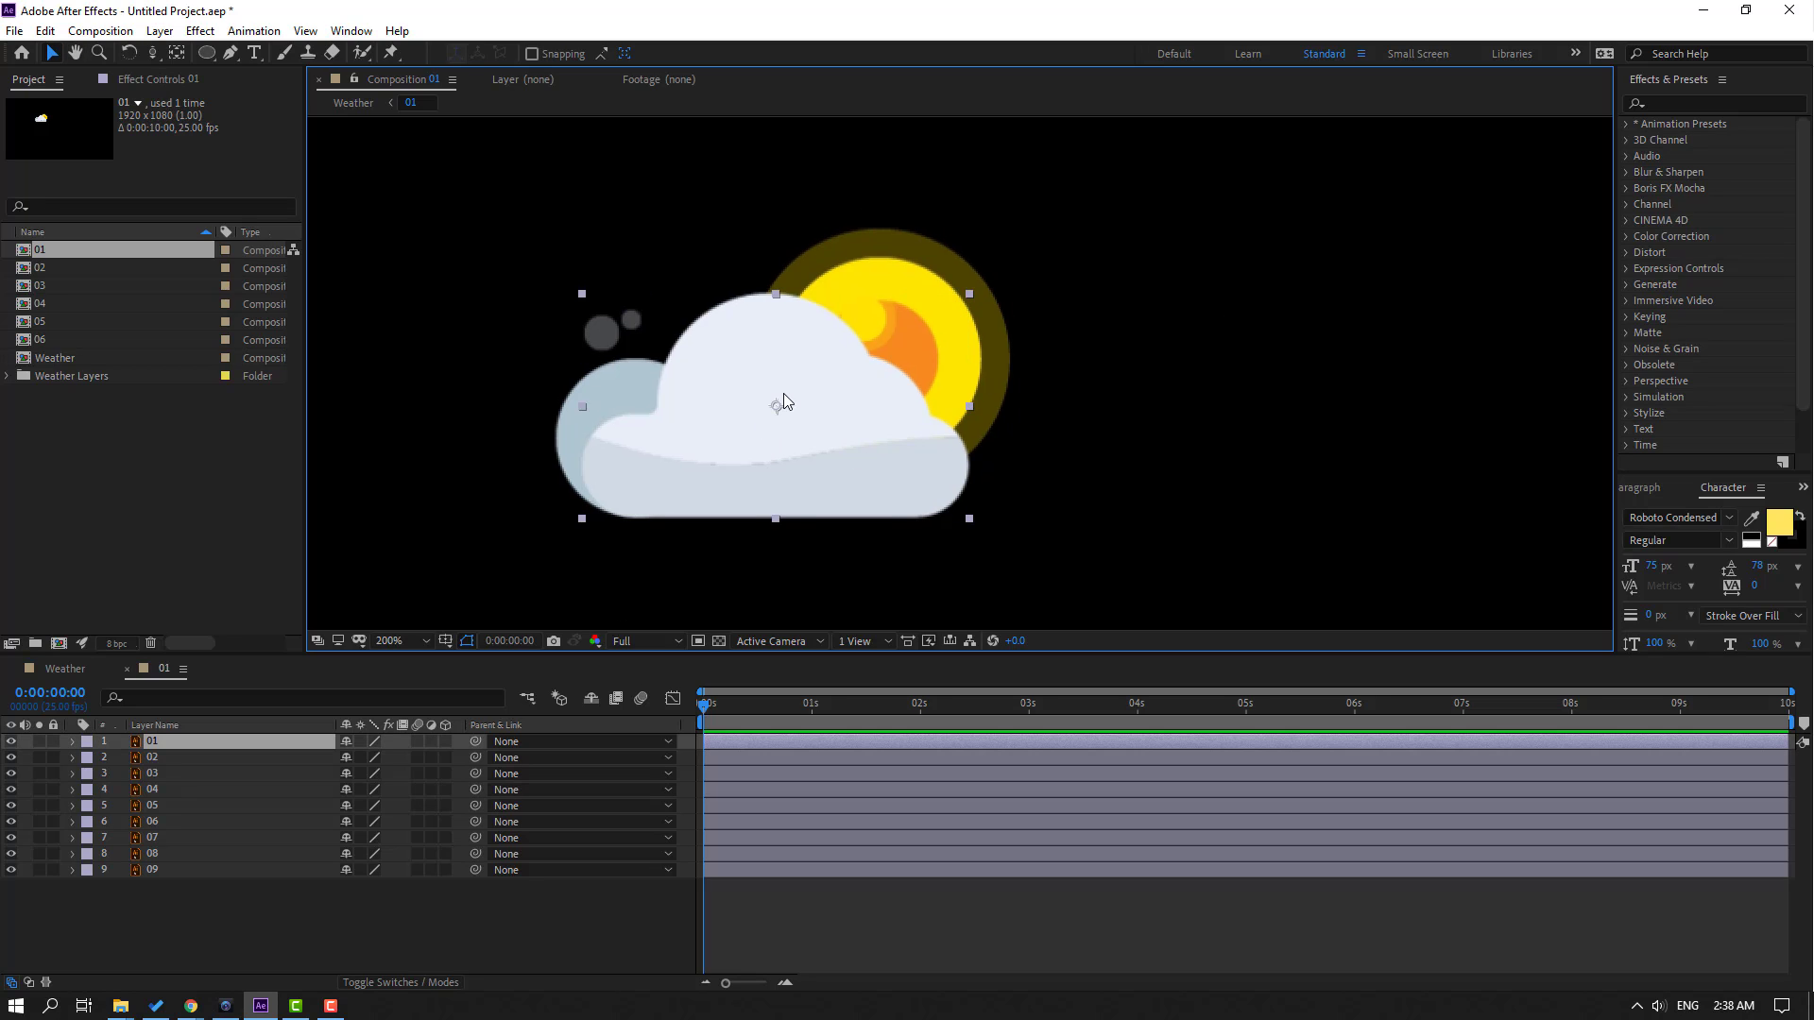
{"action": "key", "text": "p"}
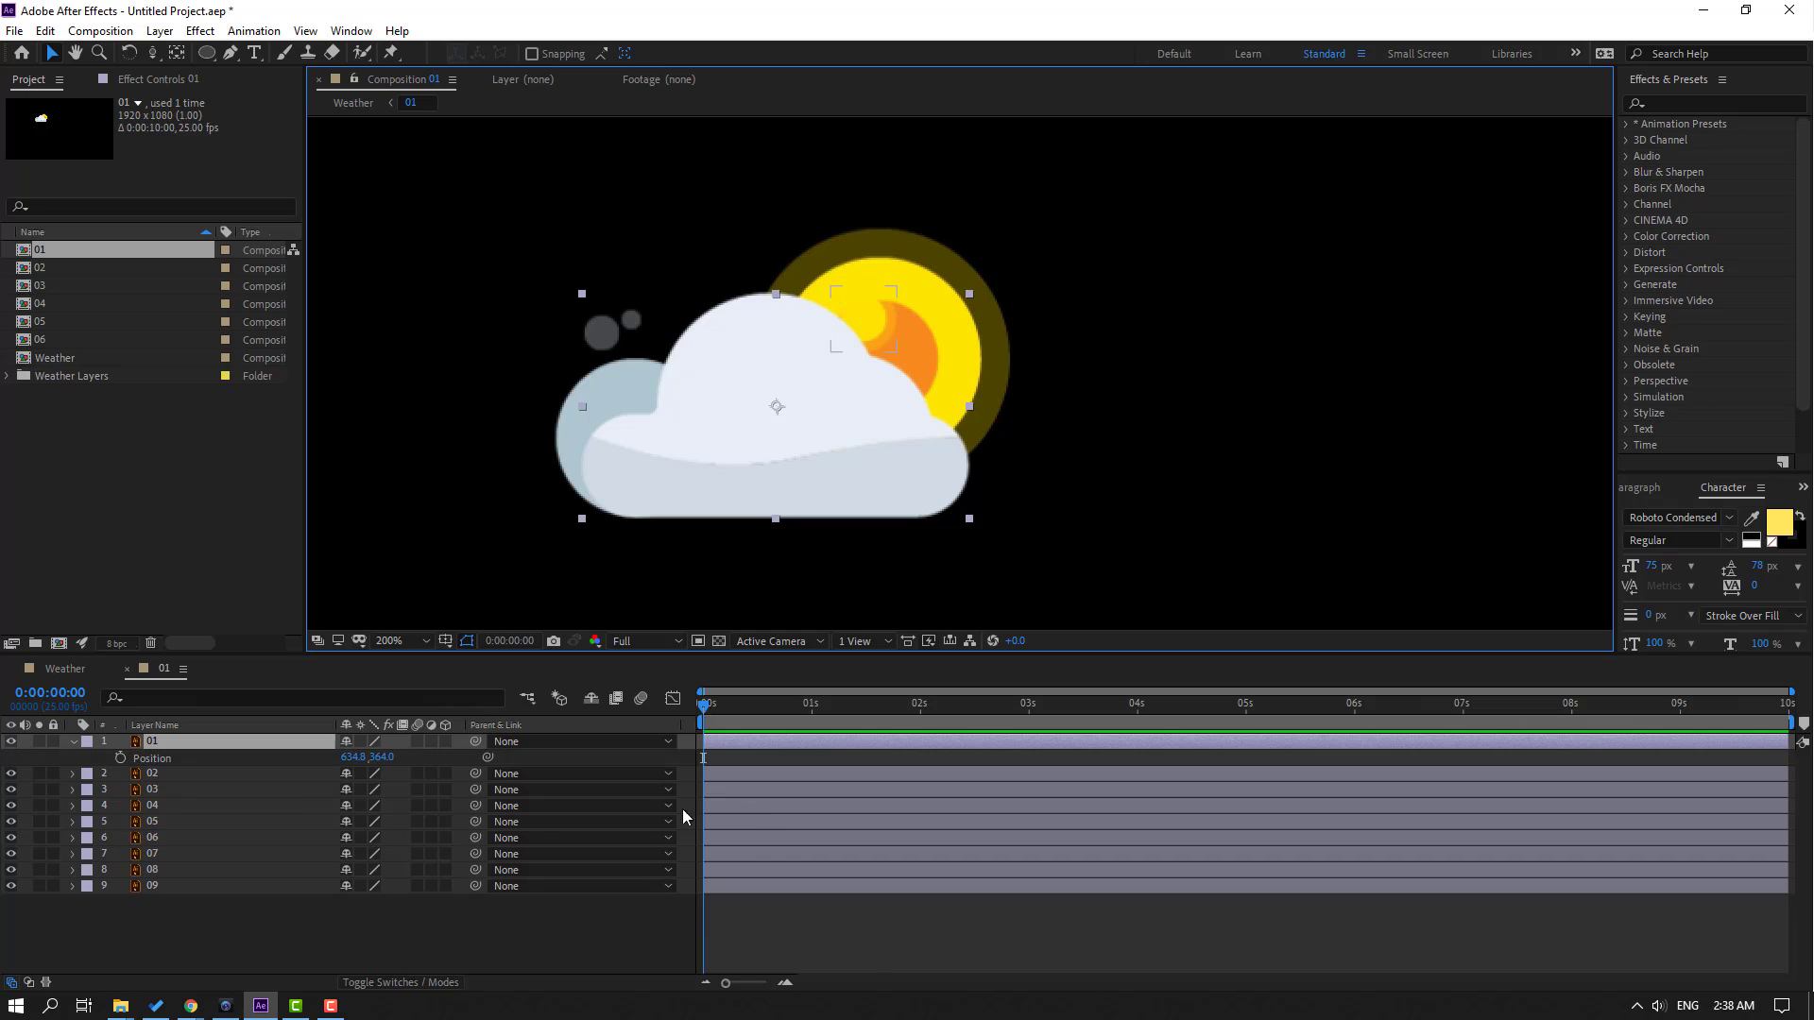
{"action": "left_click", "coordinate": [120, 758]}
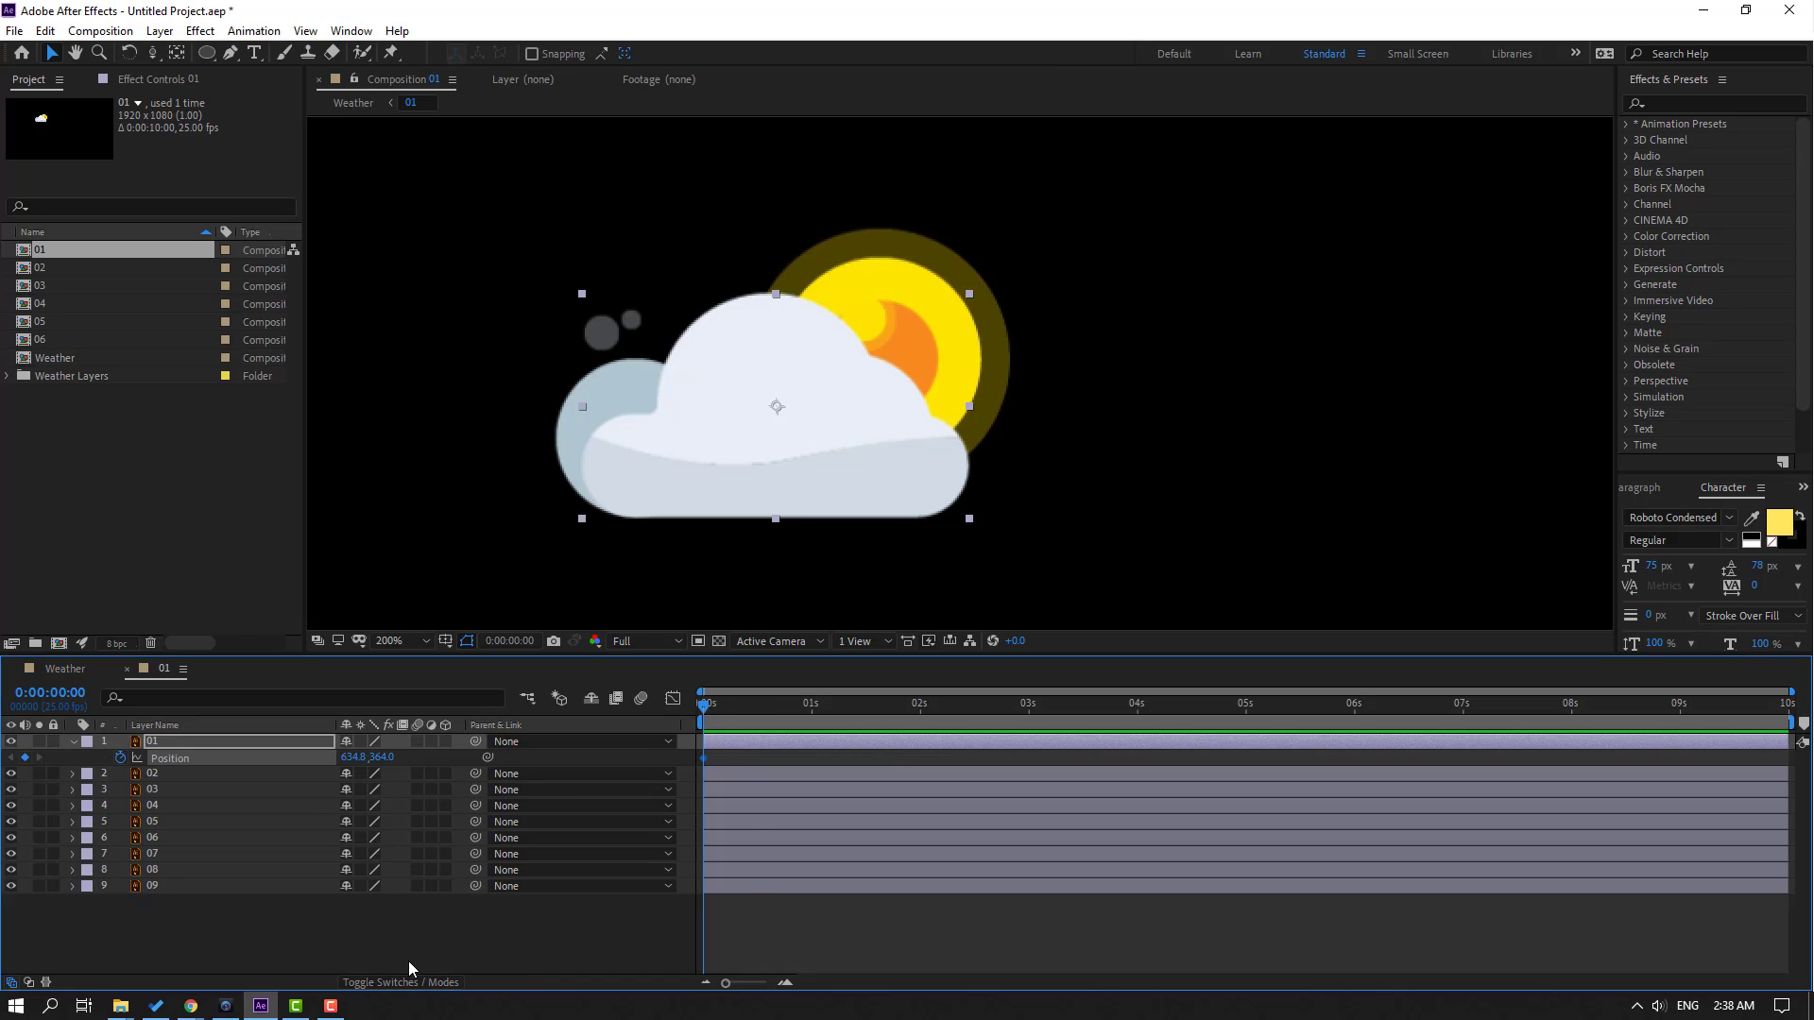
{"action": "key", "text": "shift+Page_Down"}
{"action": "left_click_drag", "start_coordinate": [384, 762], "coordinate": [383, 760]}
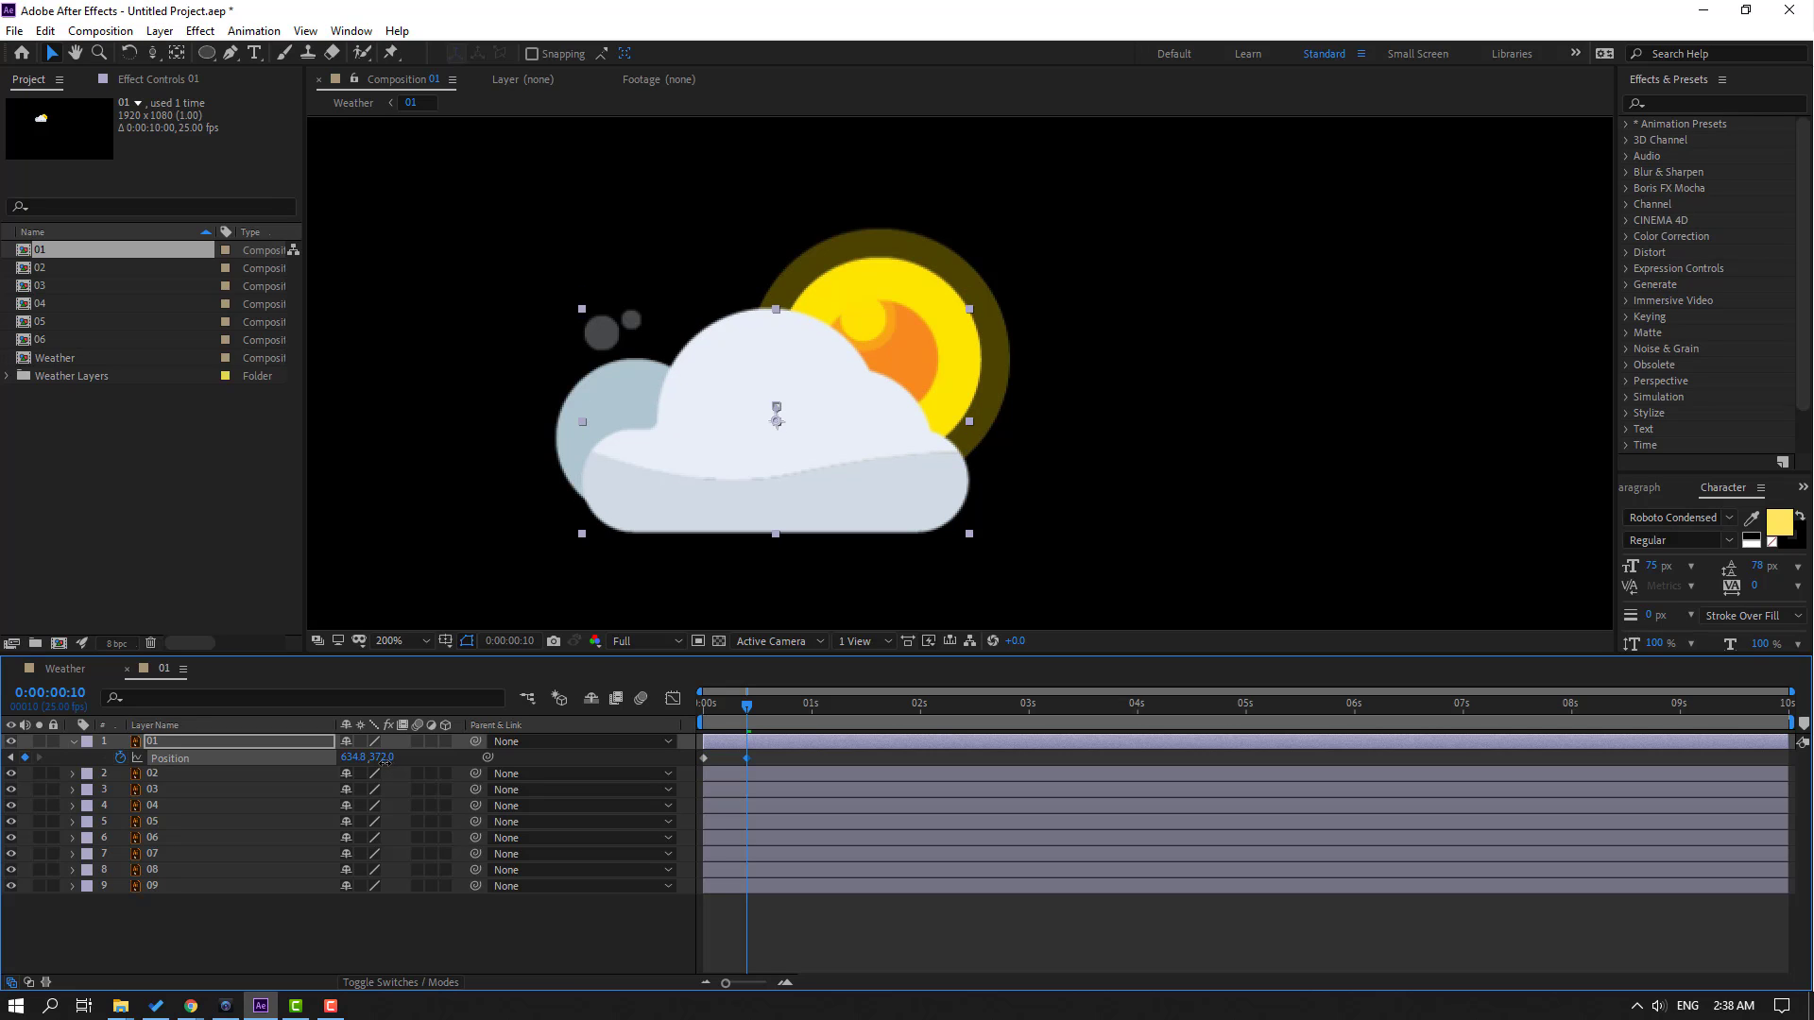
{"action": "key", "text": "shift+Page_Down"}
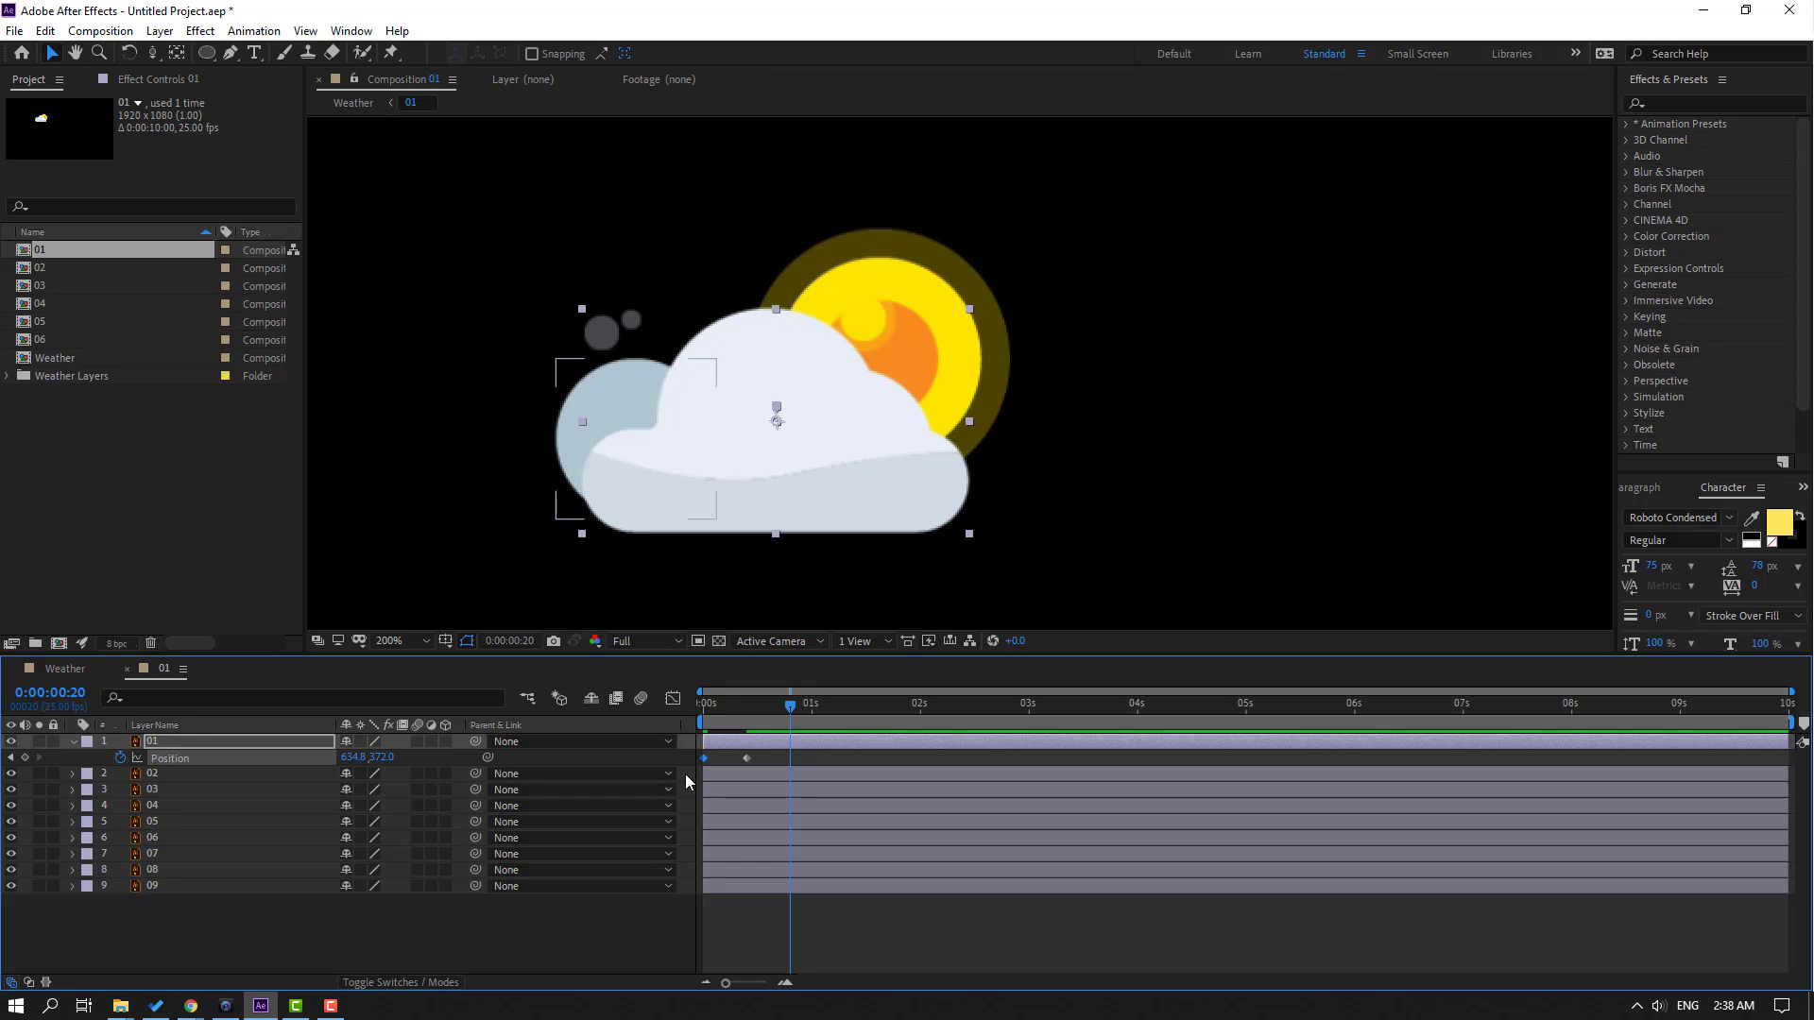
{"action": "key", "text": "Up"}
{"action": "key", "text": "Up"}
{"action": "key", "text": "Up"}
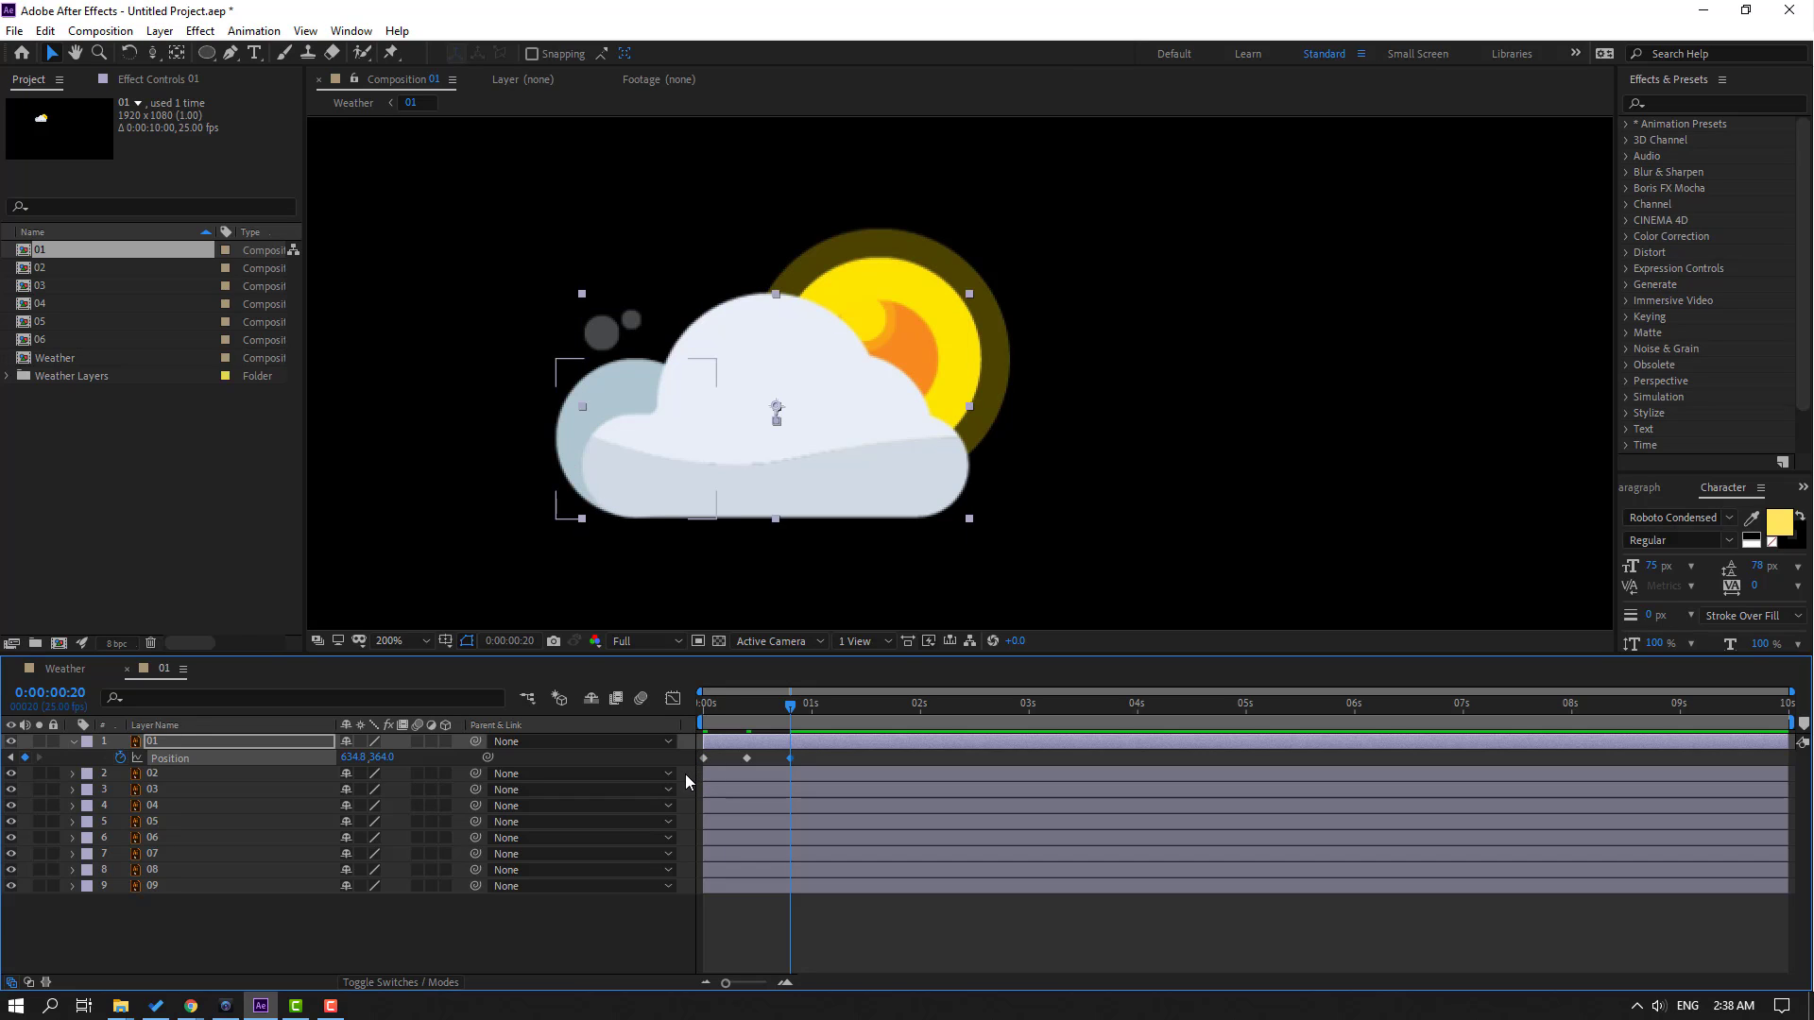
{"action": "key", "text": "n"}
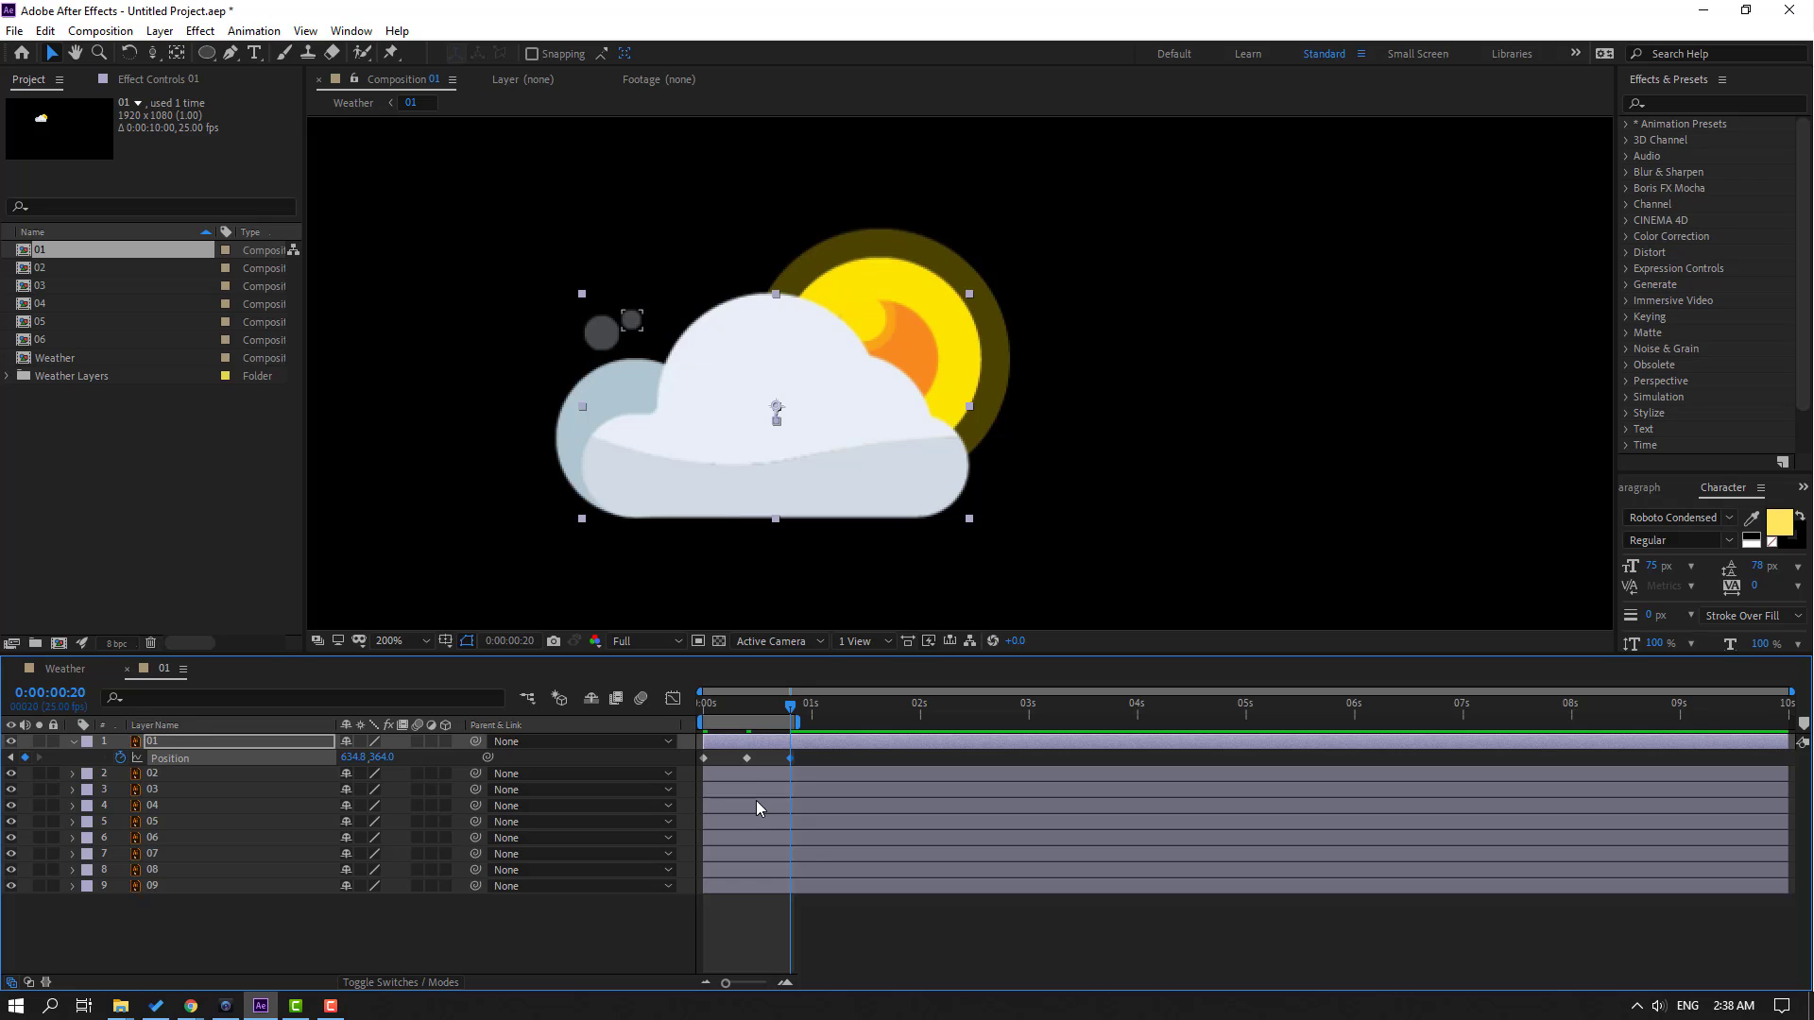
{"action": "key", "text": "space"}
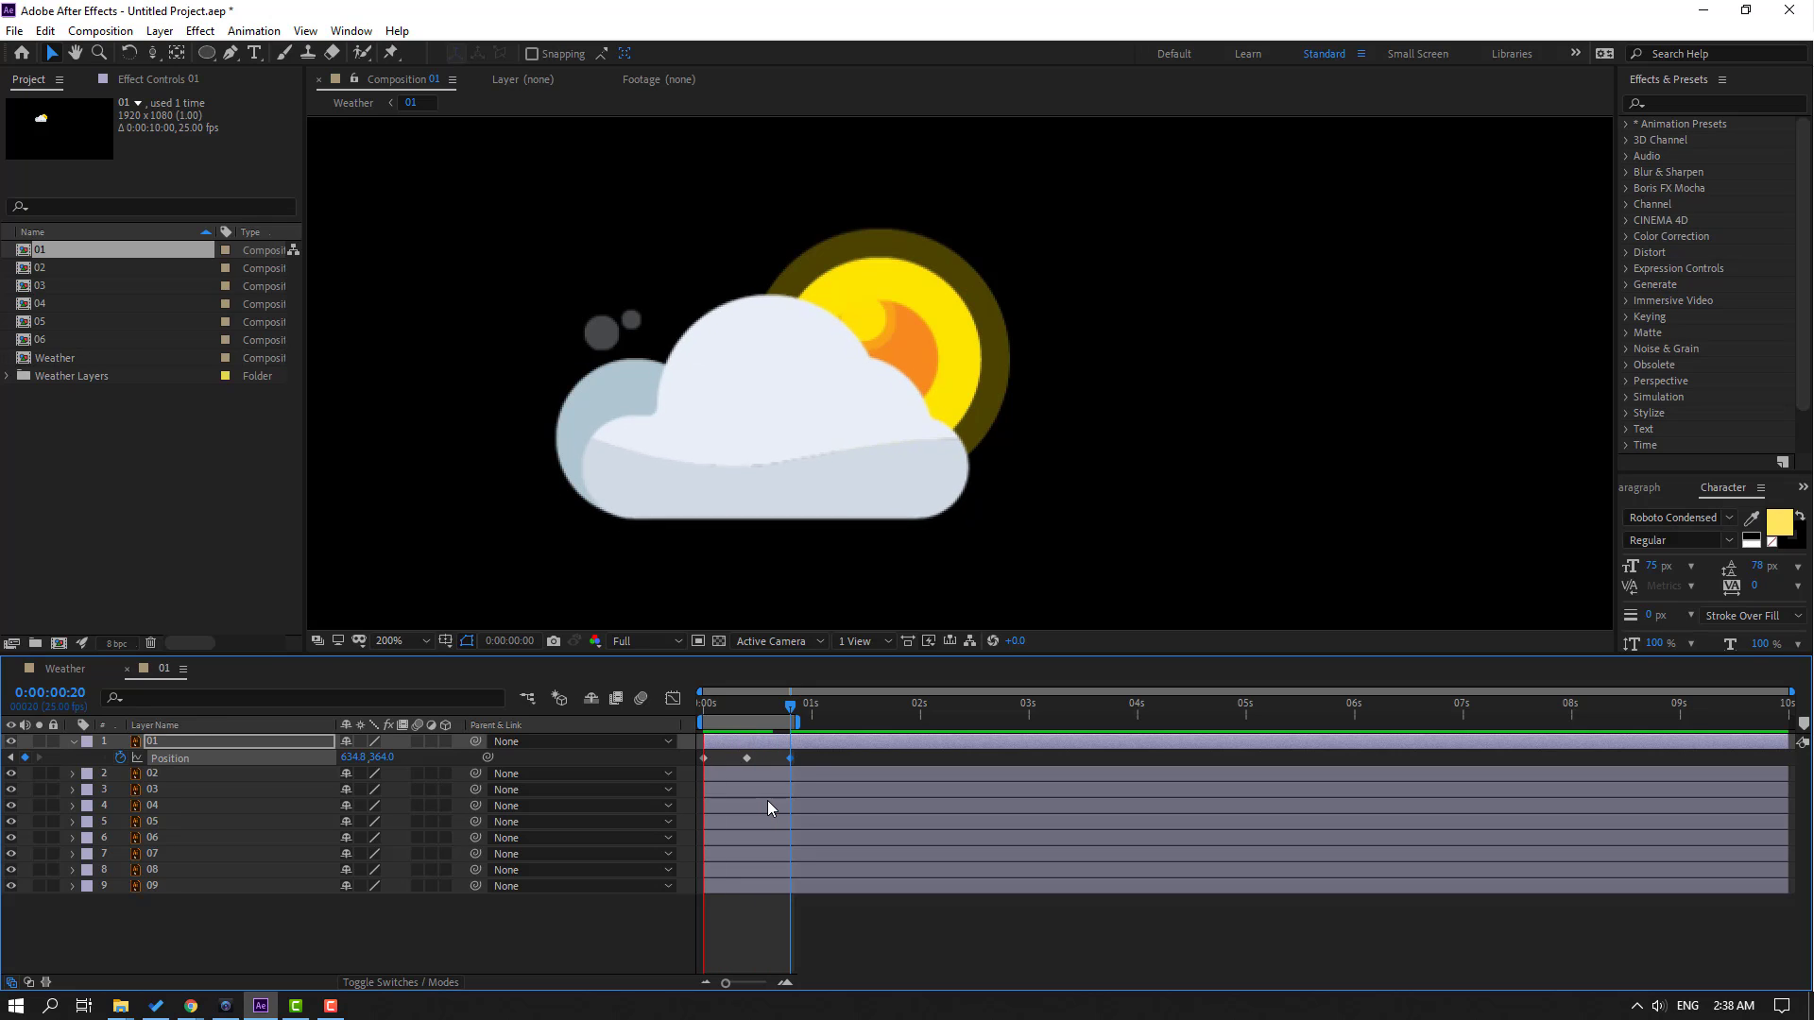
Easy Ease the cloud keyframes, spread them to 1s and 2s, and extend the work area to 2s
{"action": "left_click", "coordinate": [809, 761]}
{"action": "right_click", "coordinate": [707, 760]}
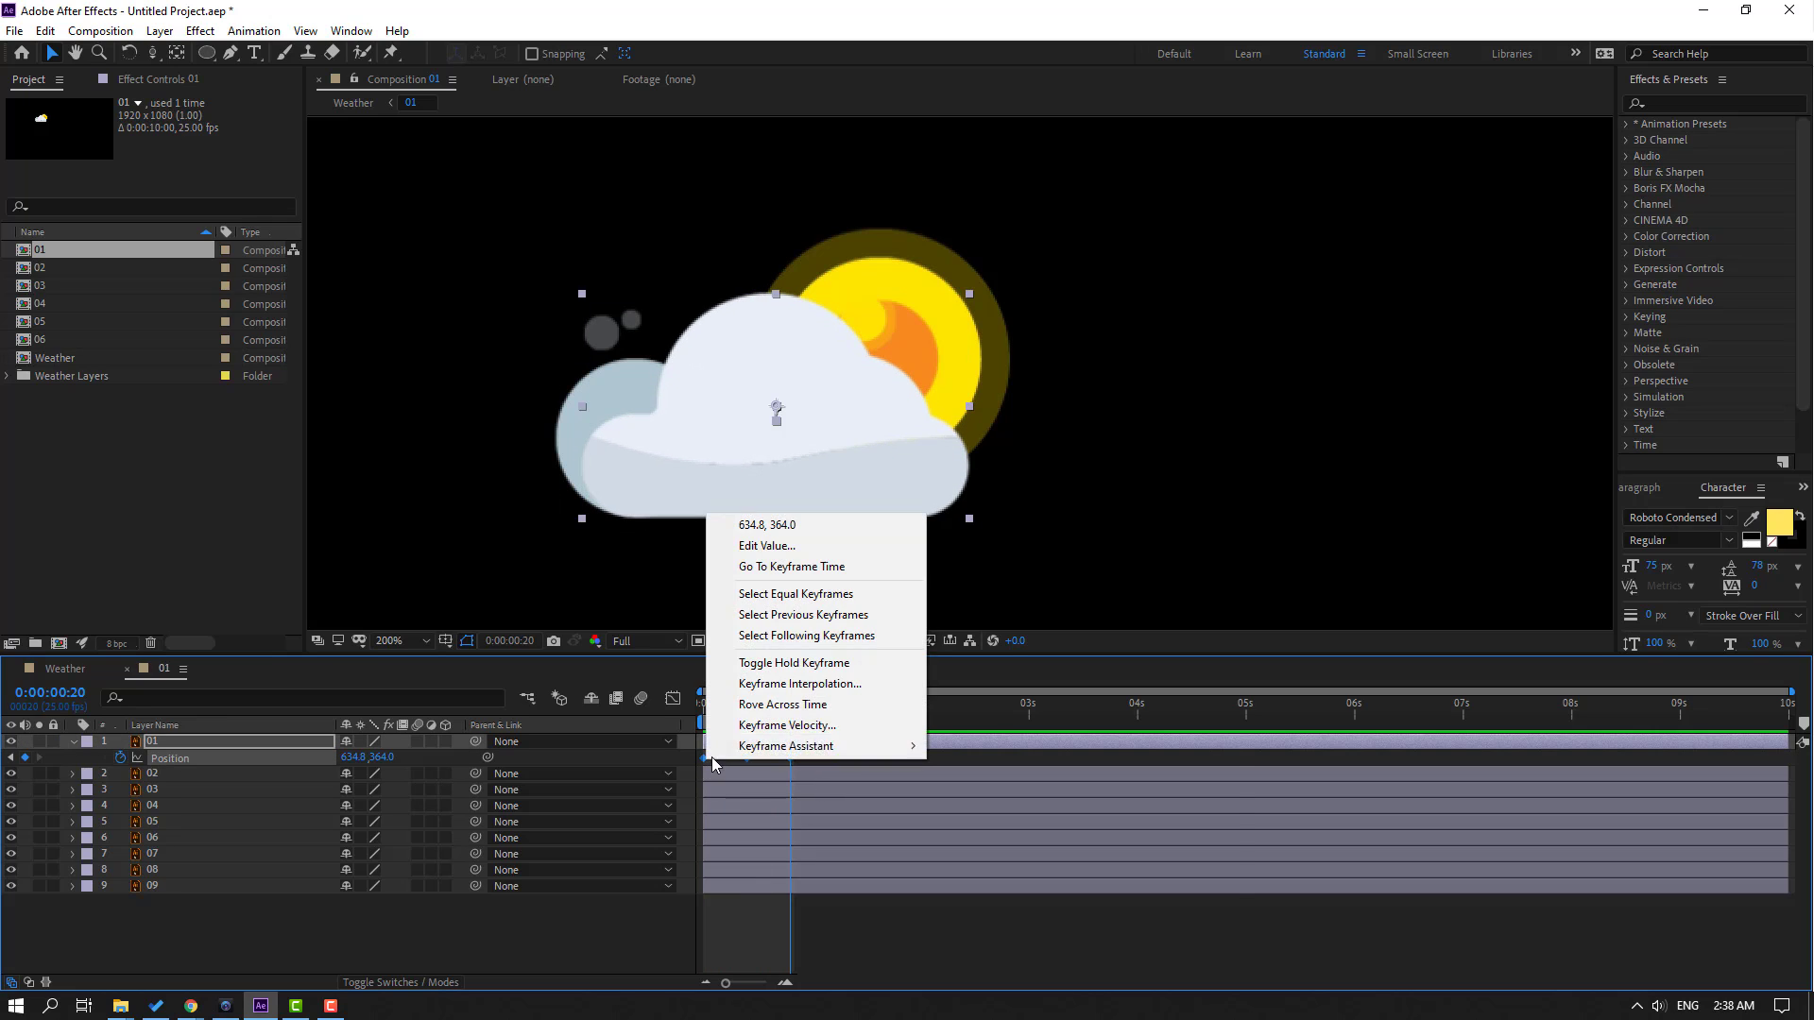
{"action": "left_click", "coordinate": [1020, 809]}
{"action": "key", "text": "space"}
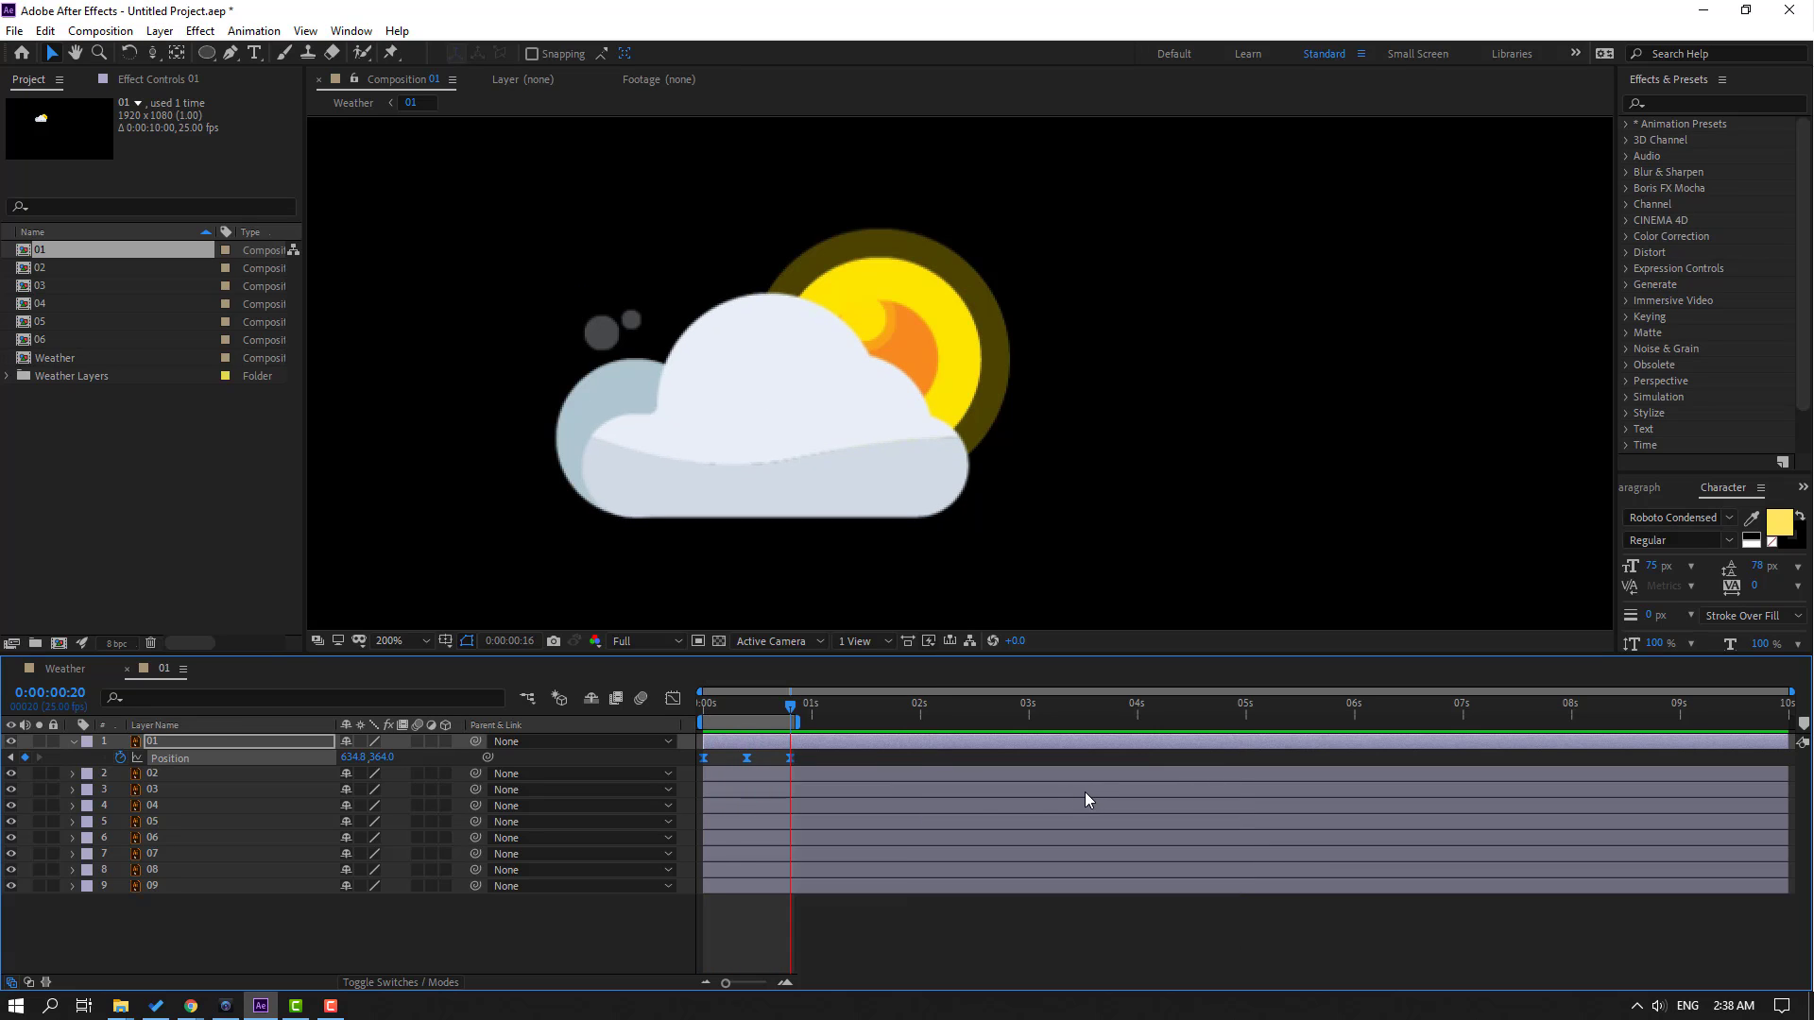
{"action": "key", "text": "space"}
{"action": "left_click_drag", "start_coordinate": [791, 759], "coordinate": [903, 780]}
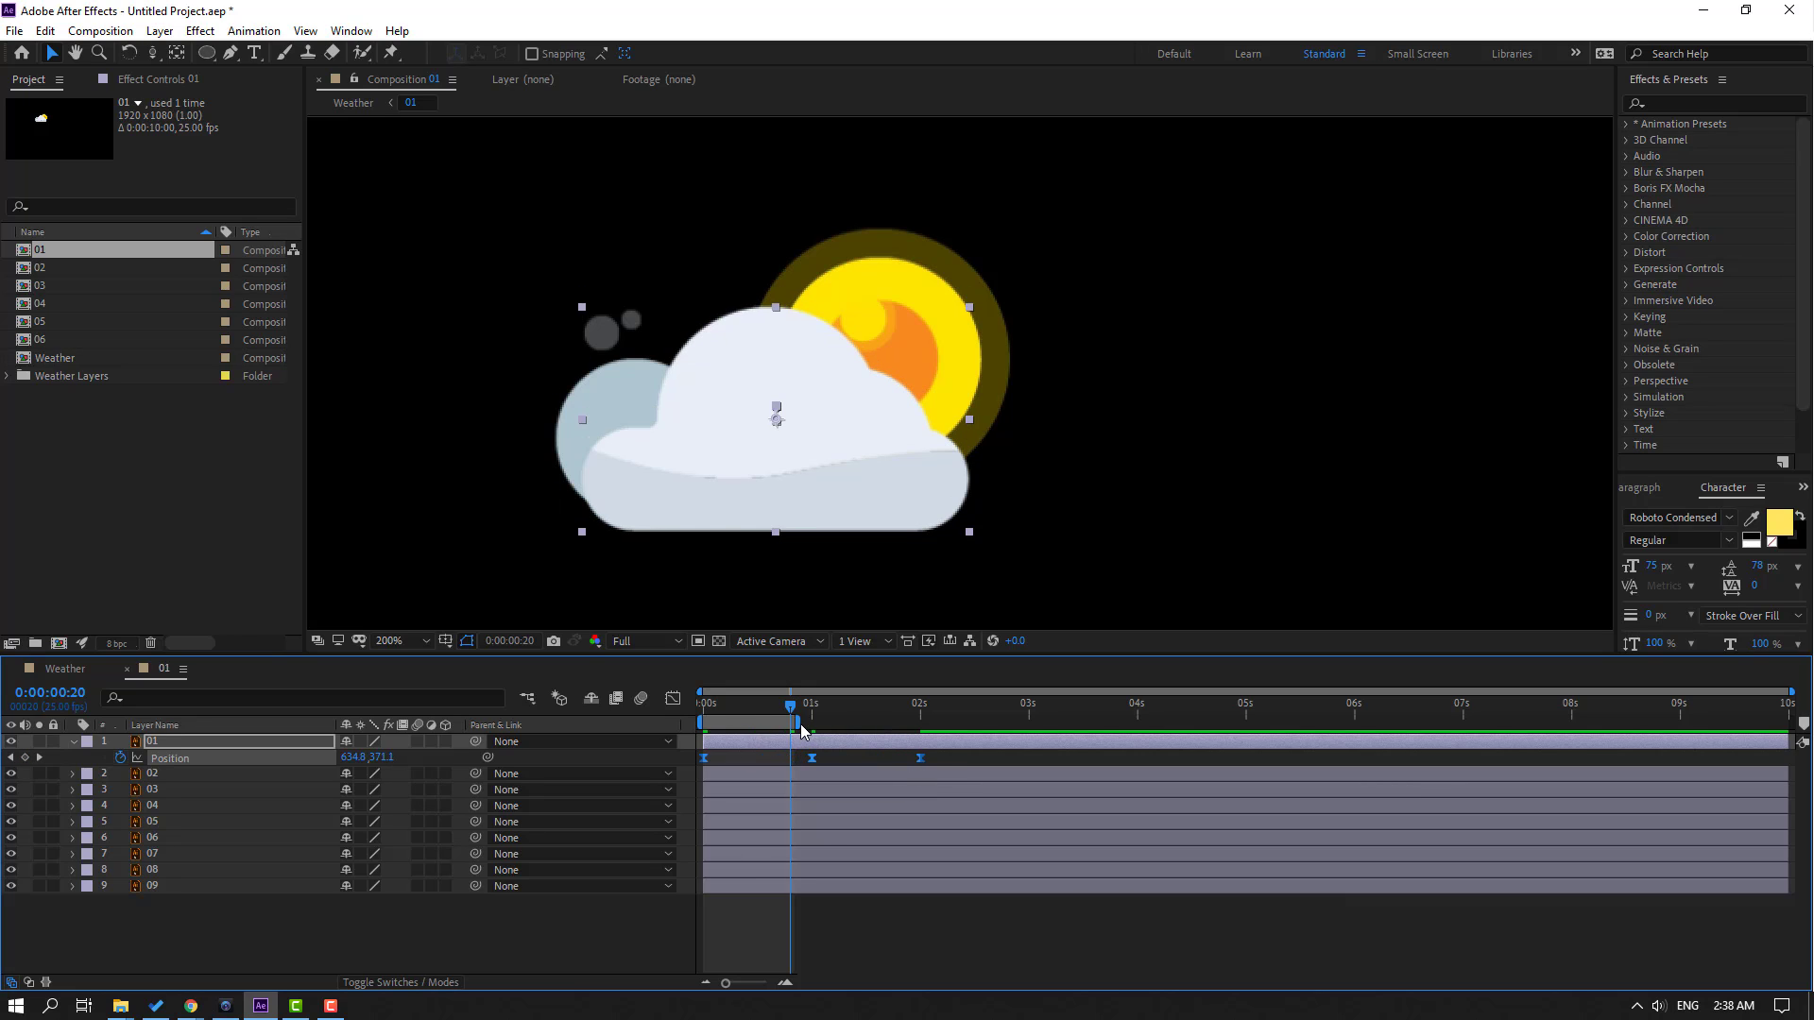
{"action": "left_click_drag", "start_coordinate": [800, 725], "coordinate": [930, 728]}
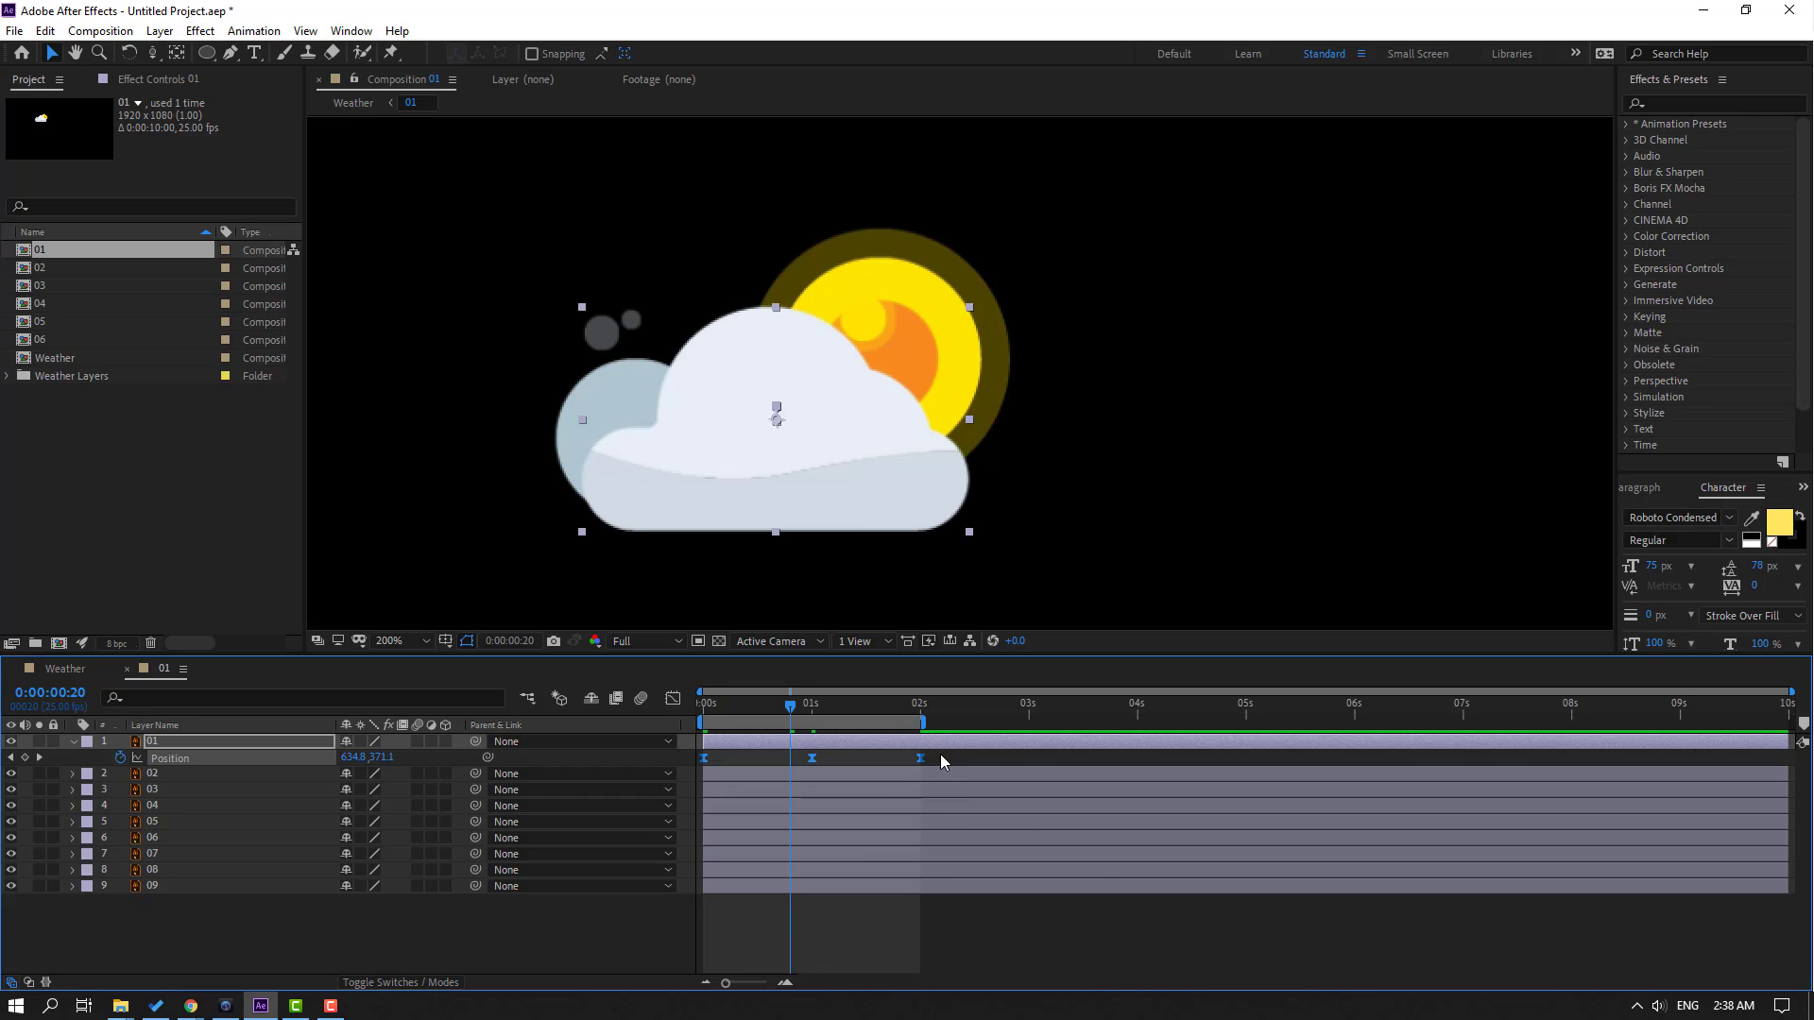
{"action": "key", "text": "space"}
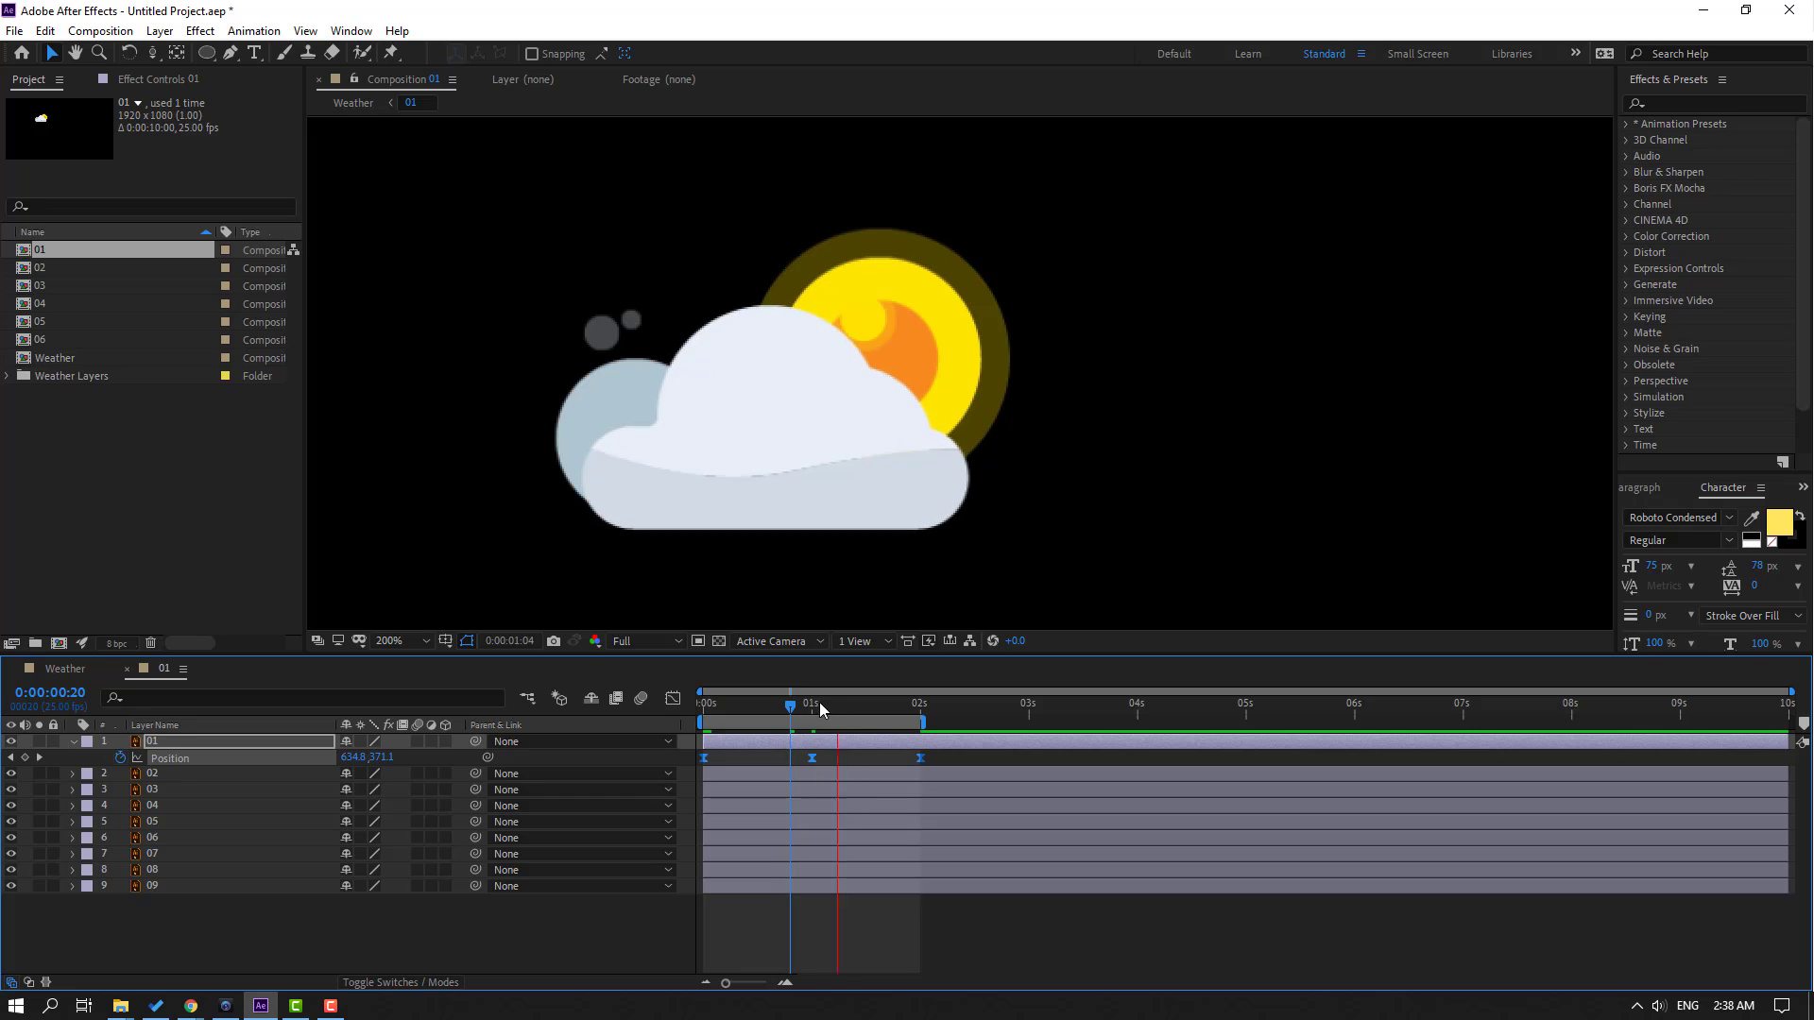
{"action": "key", "text": "space"}
Keyframe halo layer 09's Scale at 100% at 0s and 92% at 1s
{"action": "left_click", "coordinate": [155, 887]}
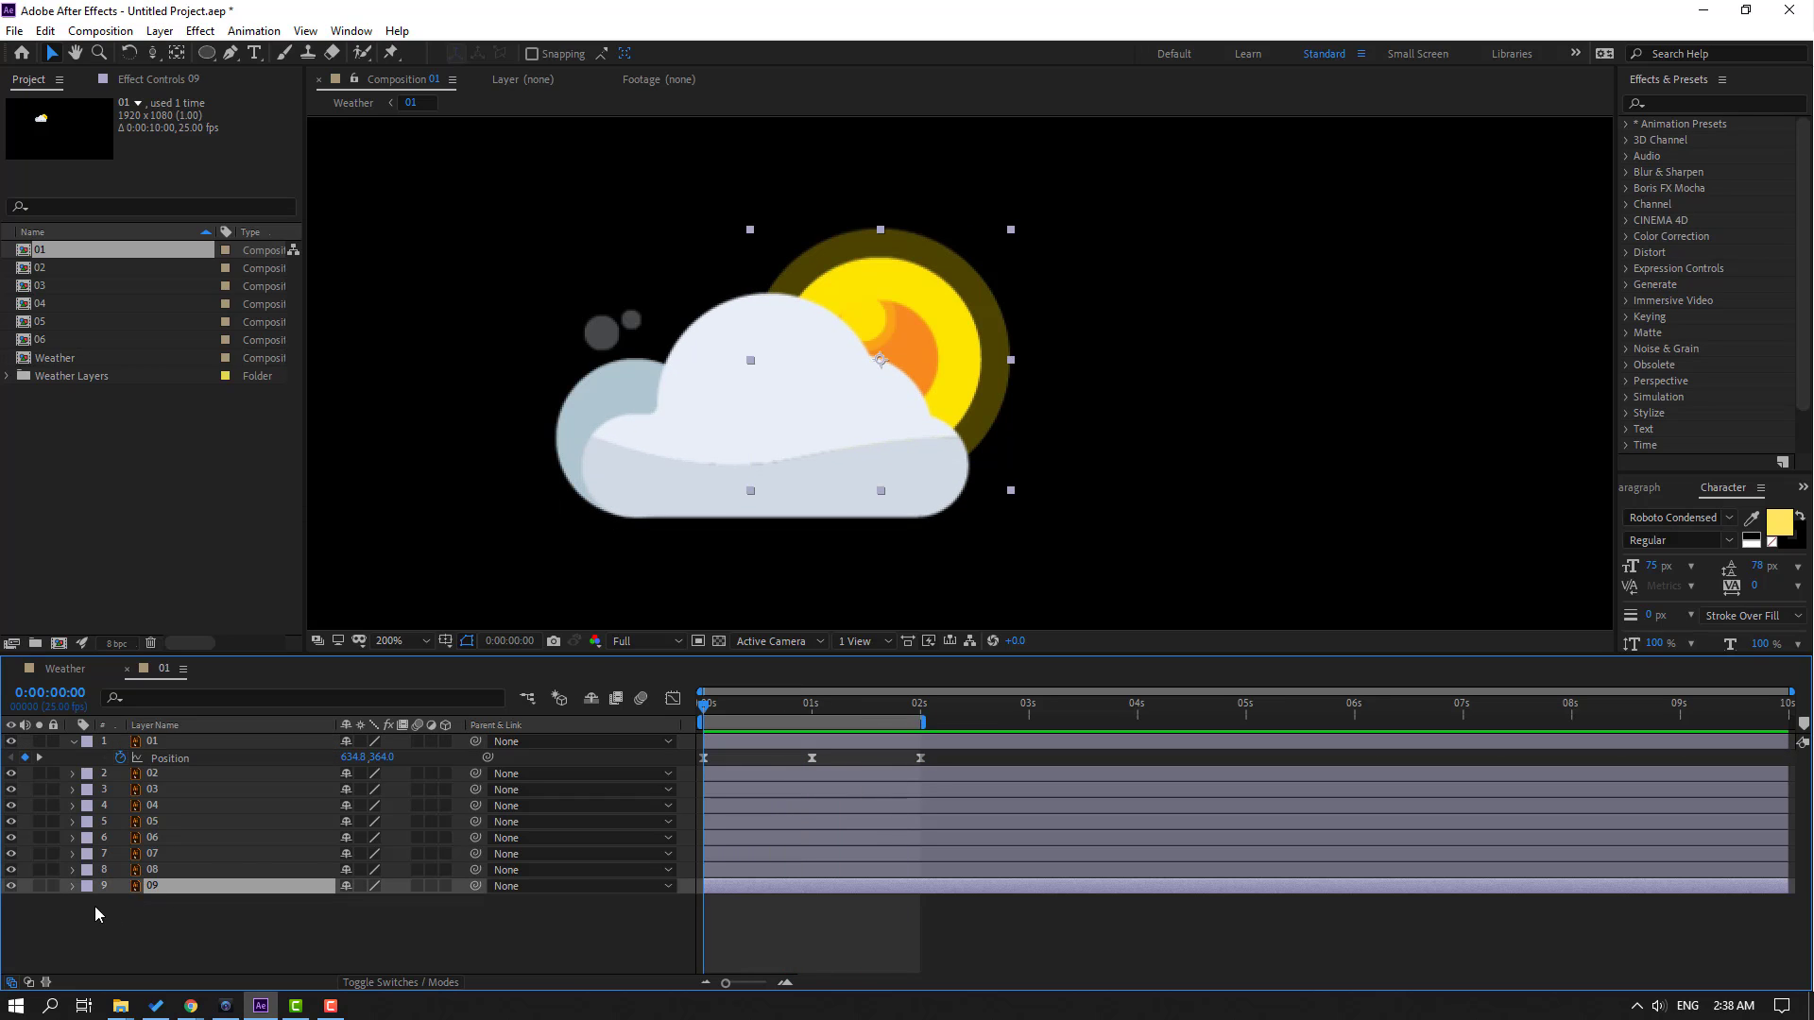
{"action": "left_click", "coordinate": [11, 886]}
{"action": "left_click", "coordinate": [11, 885]}
{"action": "key", "text": "s"}
{"action": "left_click", "coordinate": [120, 902]}
{"action": "left_click_drag", "start_coordinate": [741, 709], "coordinate": [814, 710]}
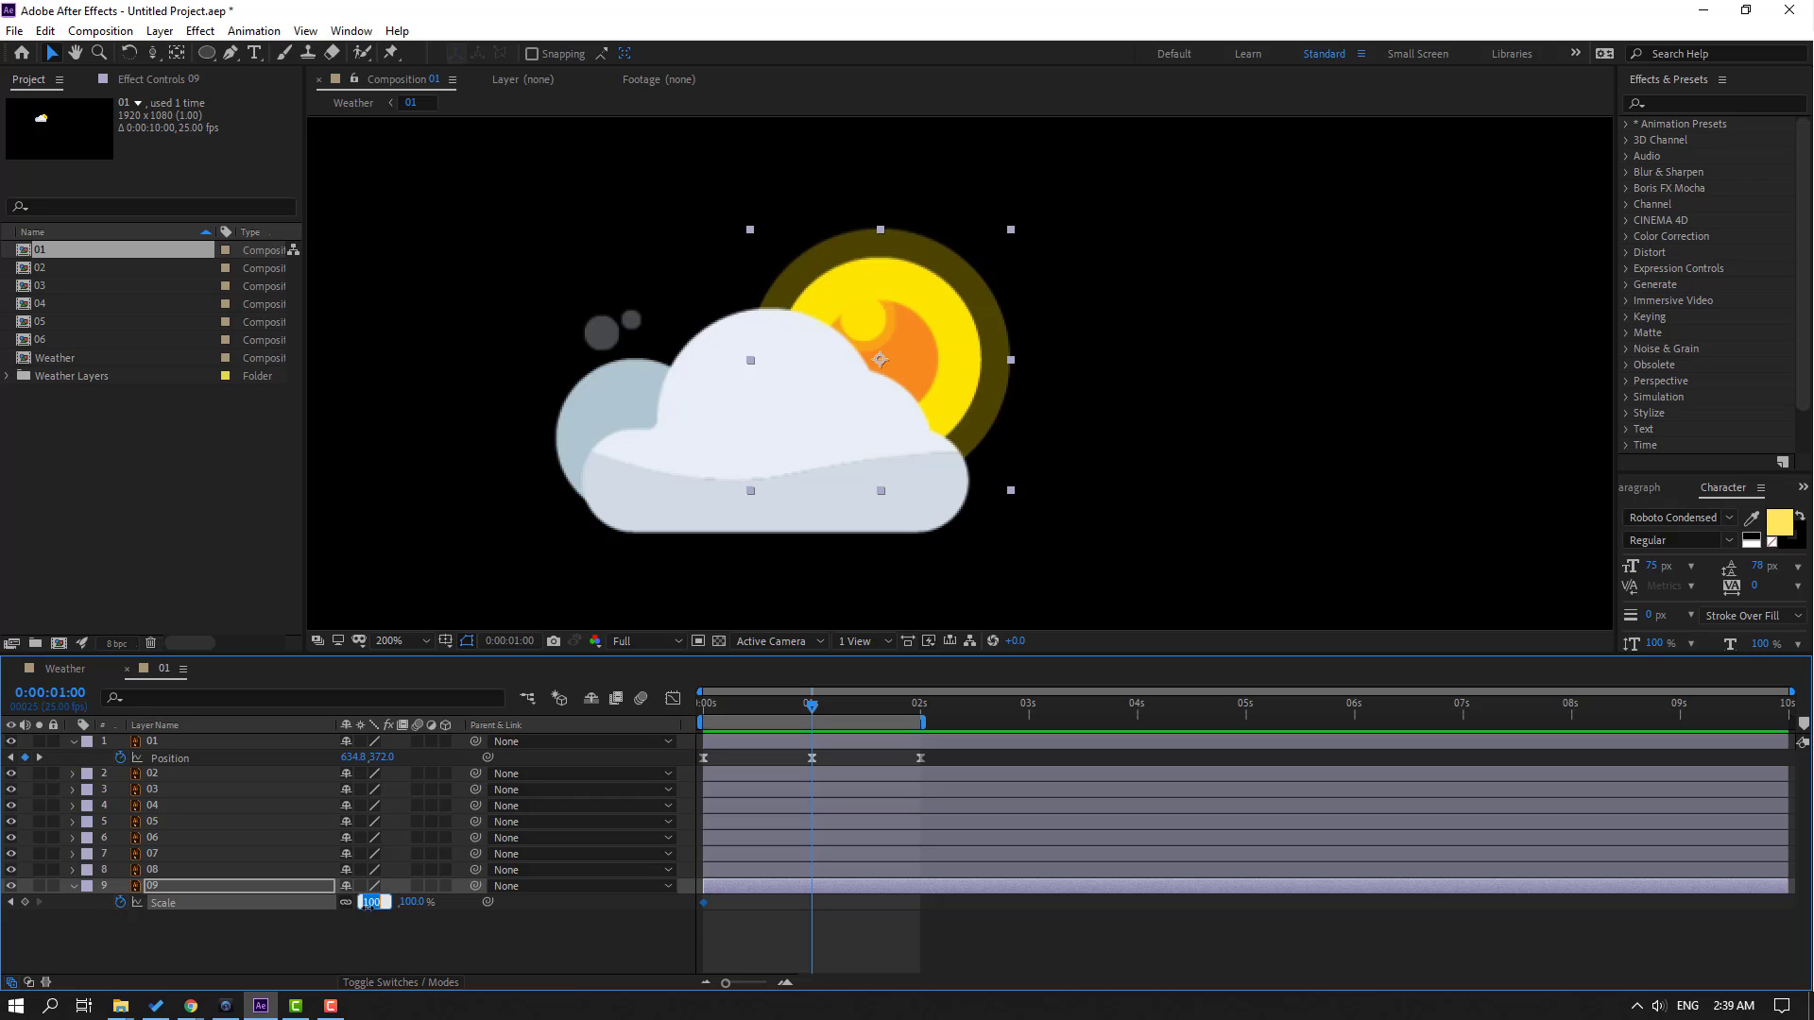
{"action": "type", "text": "2"}
{"action": "key", "text": "Return"}
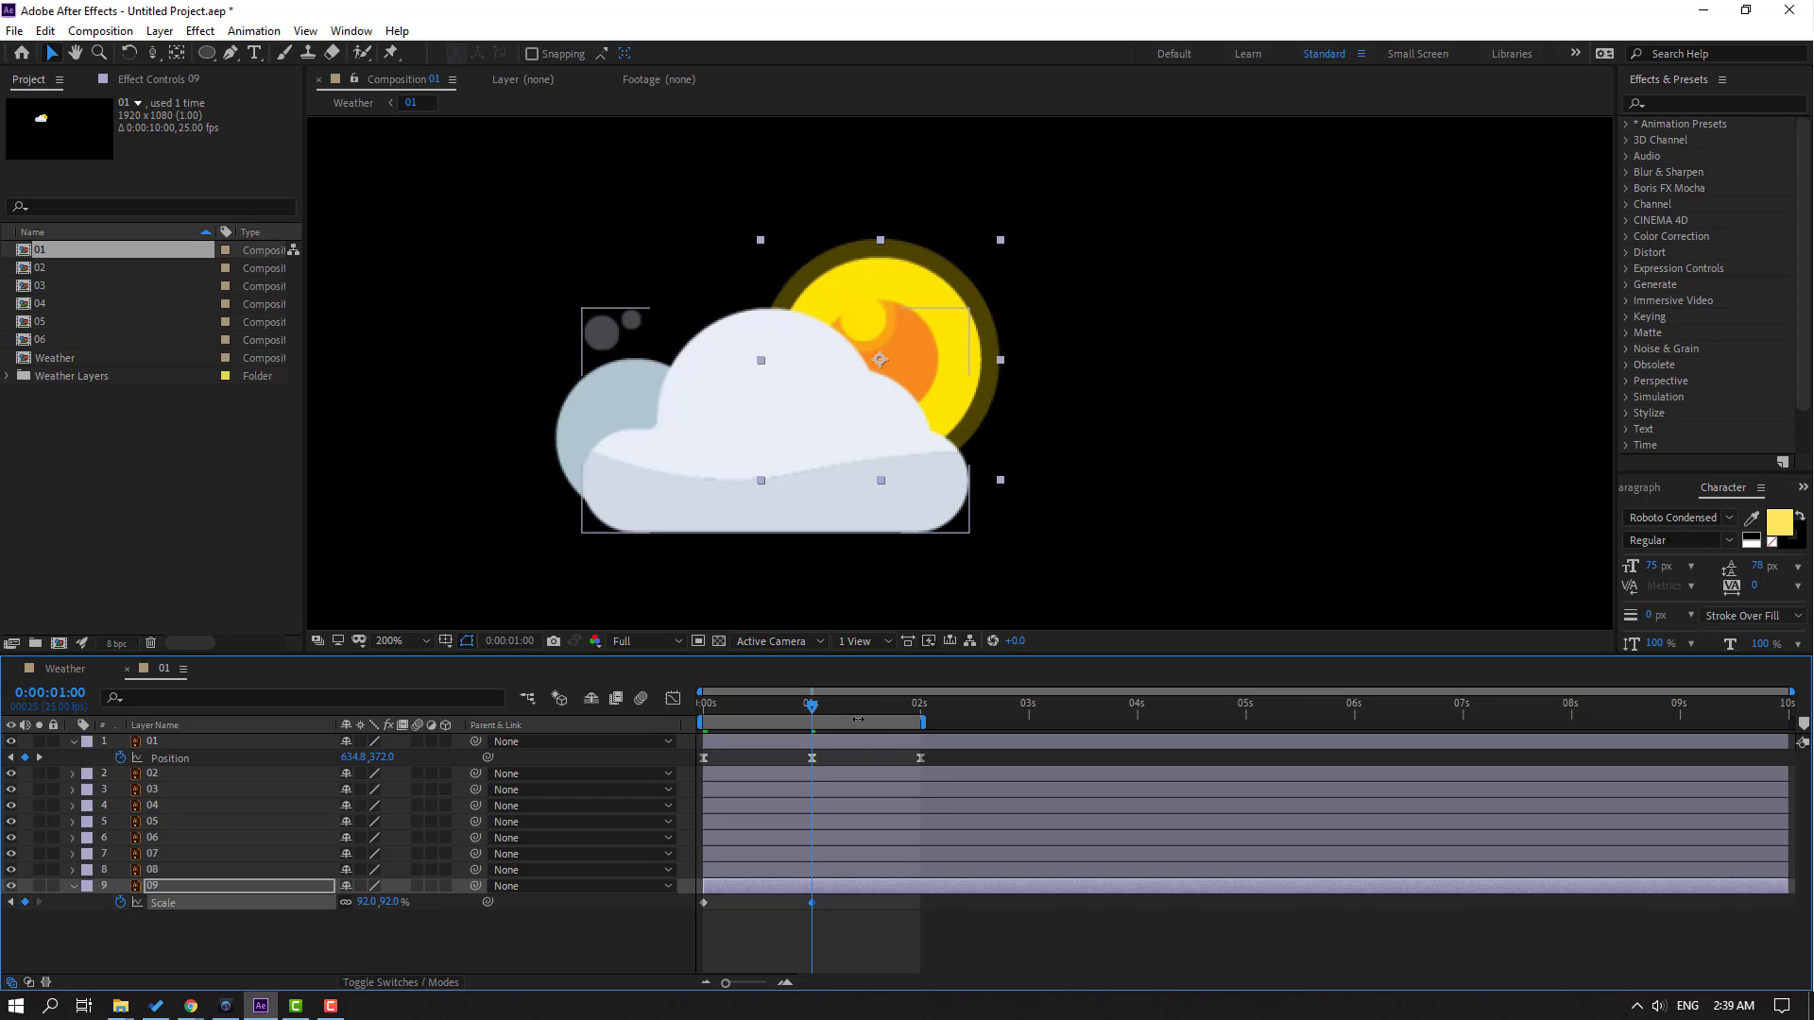
Copy the 100% Scale keyframe to 2s and Easy Ease all three halo keyframes
{"action": "left_click_drag", "start_coordinate": [811, 707], "coordinate": [922, 720]}
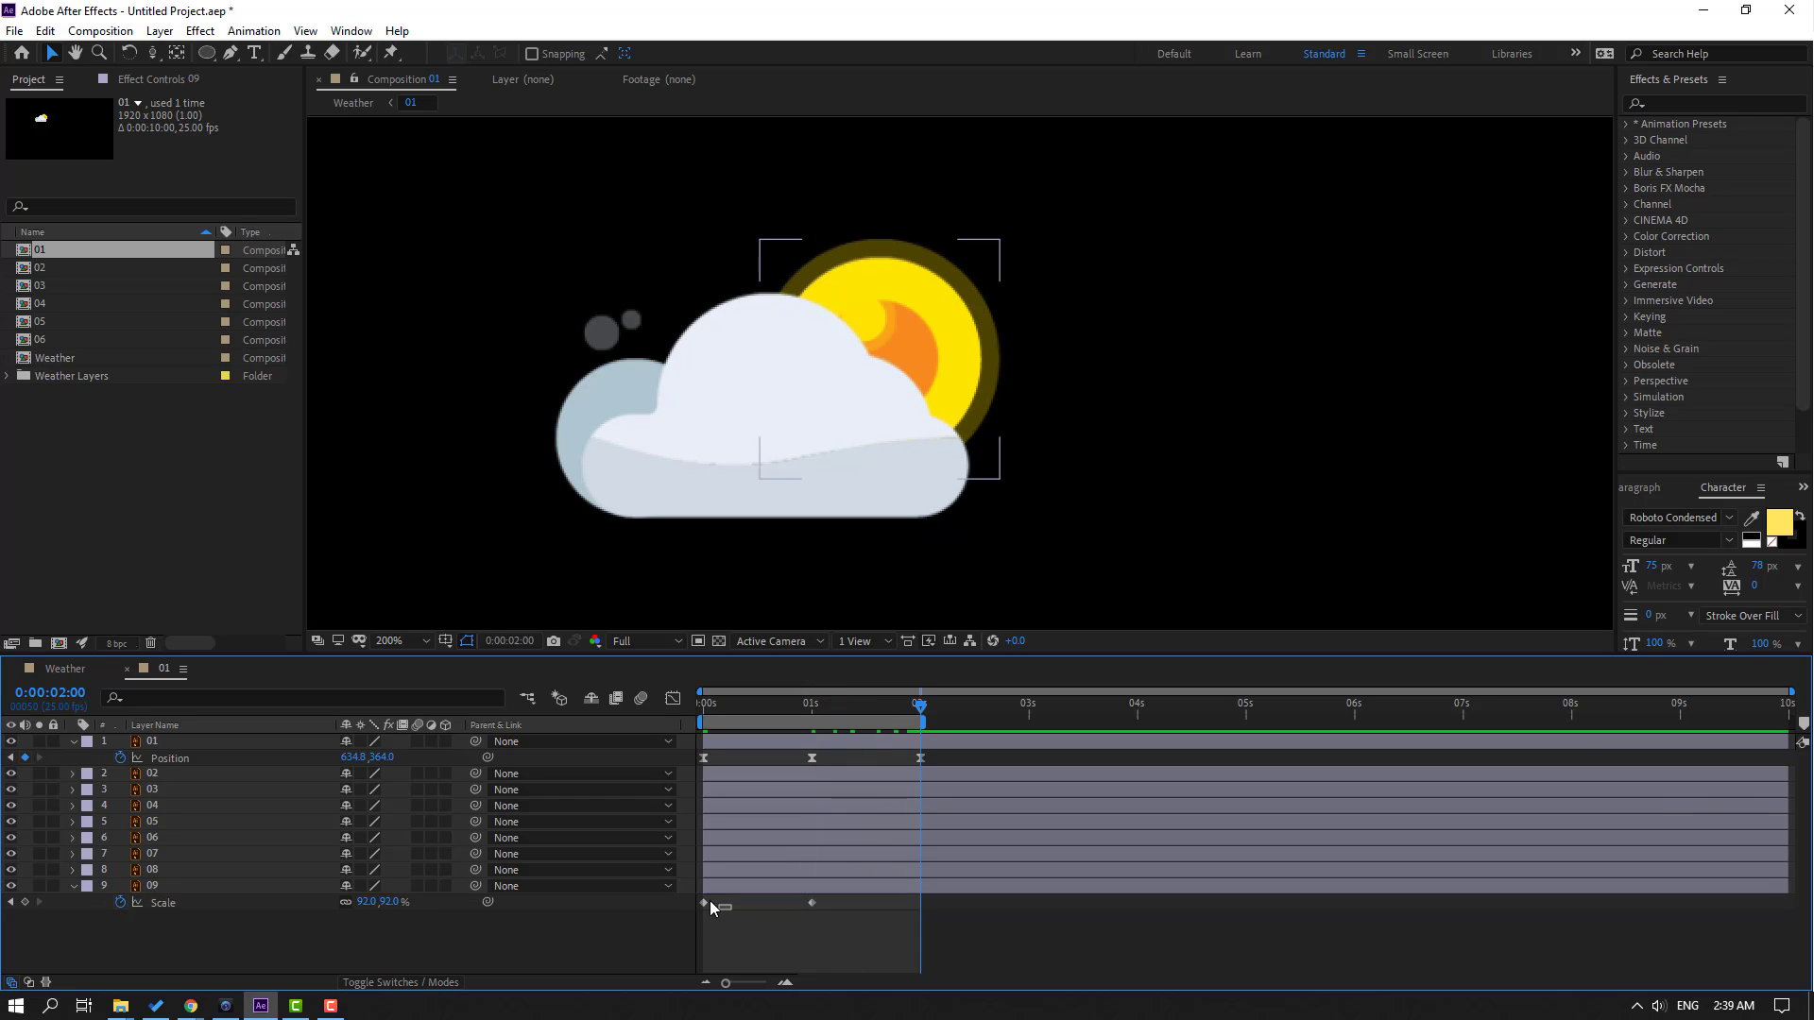
{"action": "left_click", "coordinate": [704, 902]}
{"action": "key", "text": "ctrl+c"}
{"action": "key", "text": "ctrl+v"}
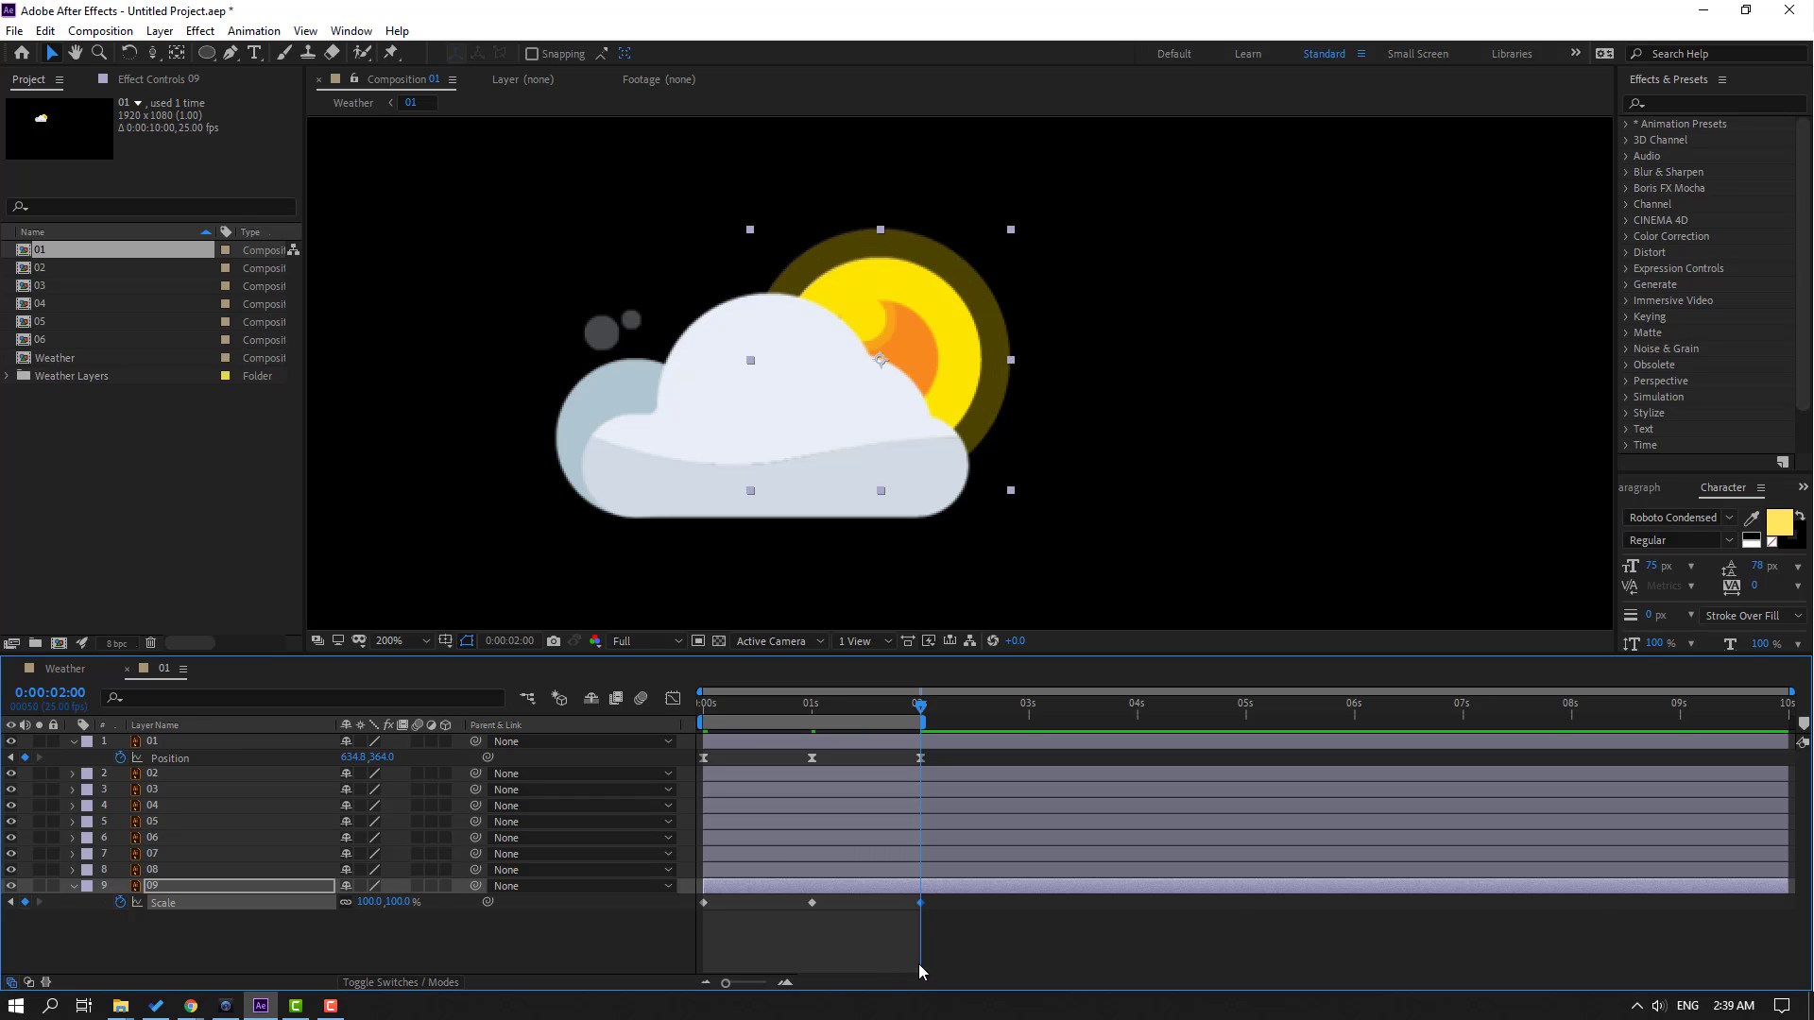
{"action": "left_click_drag", "start_coordinate": [968, 937], "coordinate": [702, 905]}
{"action": "right_click", "coordinate": [704, 903]}
{"action": "mouse_move", "coordinate": [769, 992]}
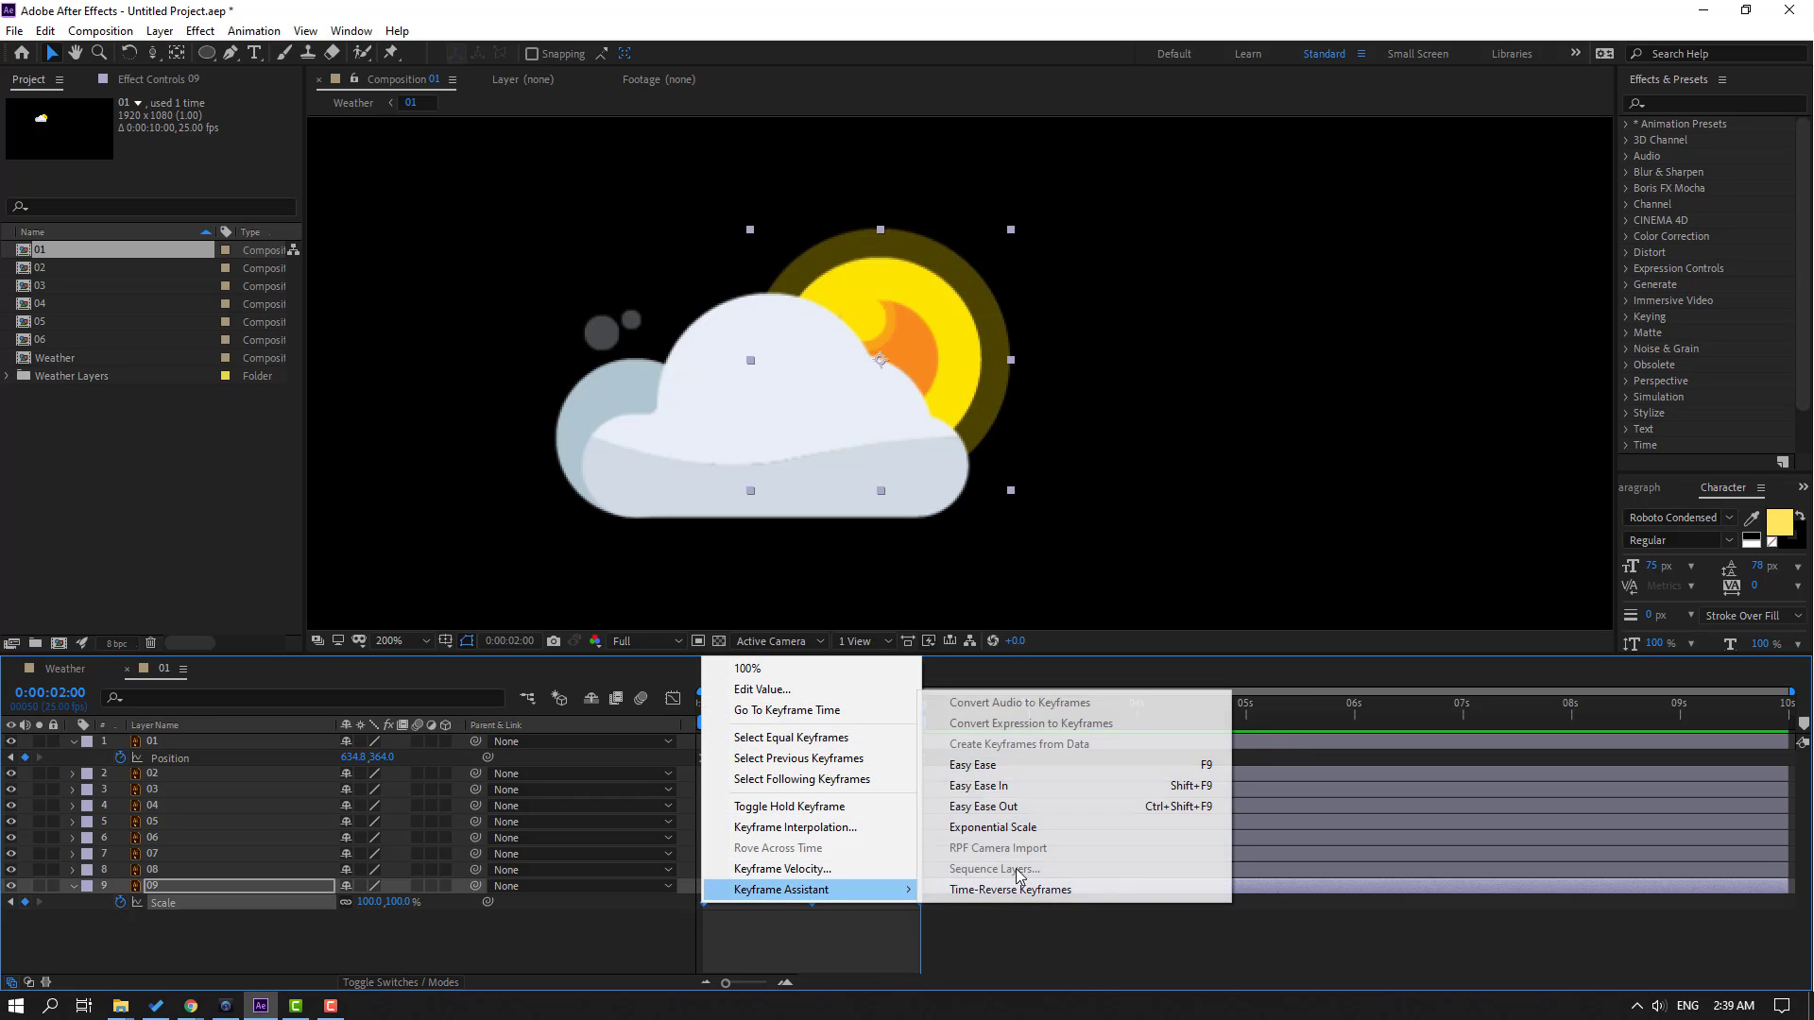
{"action": "left_click", "coordinate": [1028, 769]}
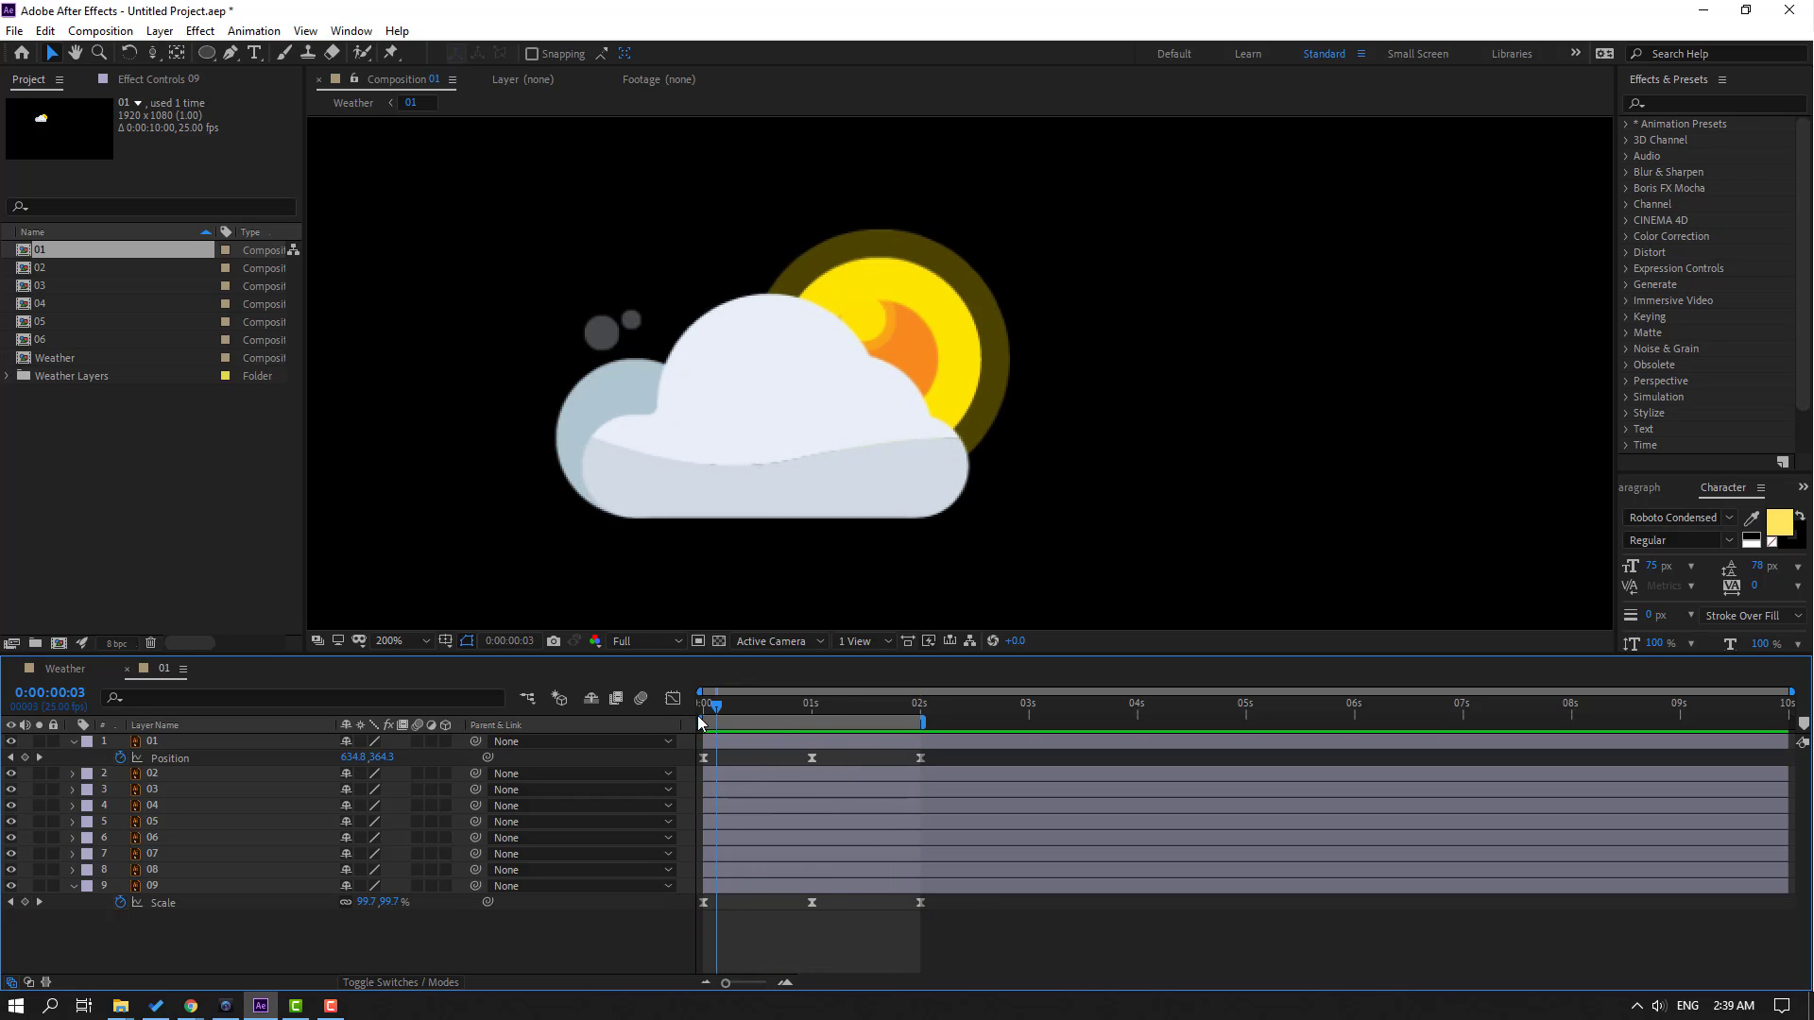
{"action": "key", "text": "space"}
{"action": "left_click", "coordinate": [148, 870]}
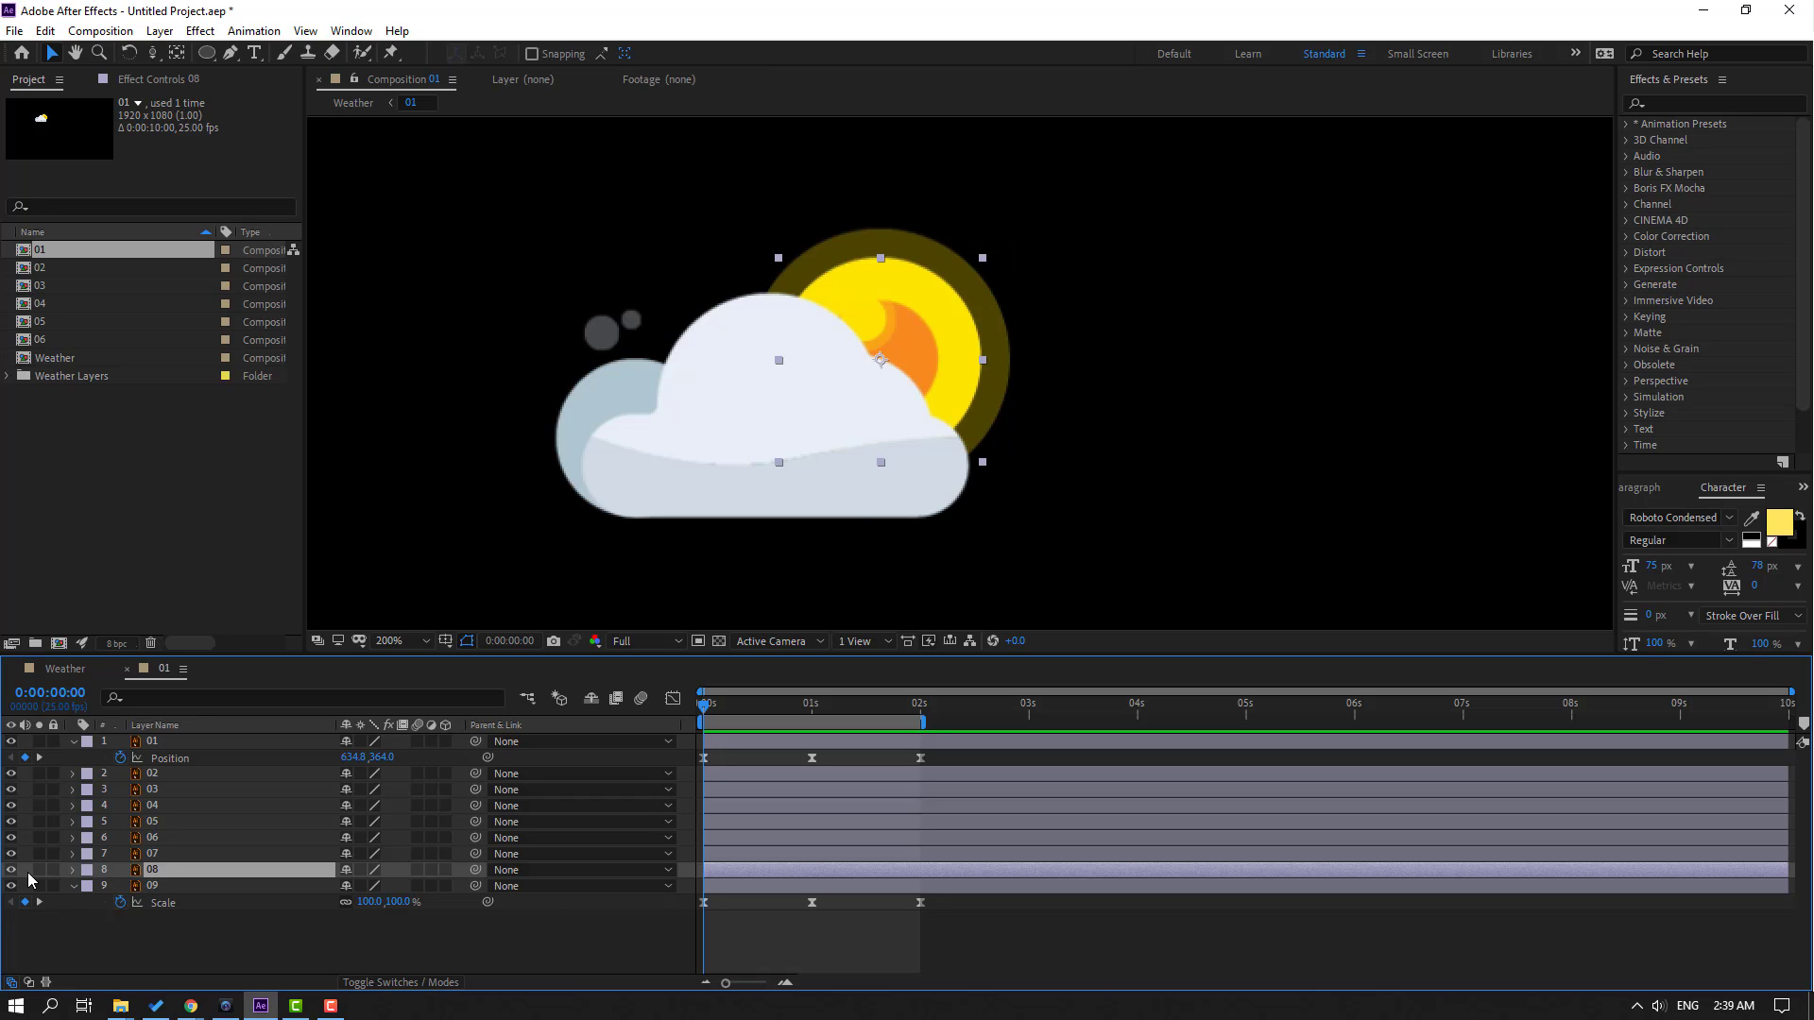
Keyframe sun layer 08's Scale at 100% at 0s and 105% at 1s
{"action": "left_click", "coordinate": [39, 870]}
{"action": "left_click", "coordinate": [38, 870]}
{"action": "key", "text": "alt+shift+s"}
{"action": "left_click", "coordinate": [243, 886]}
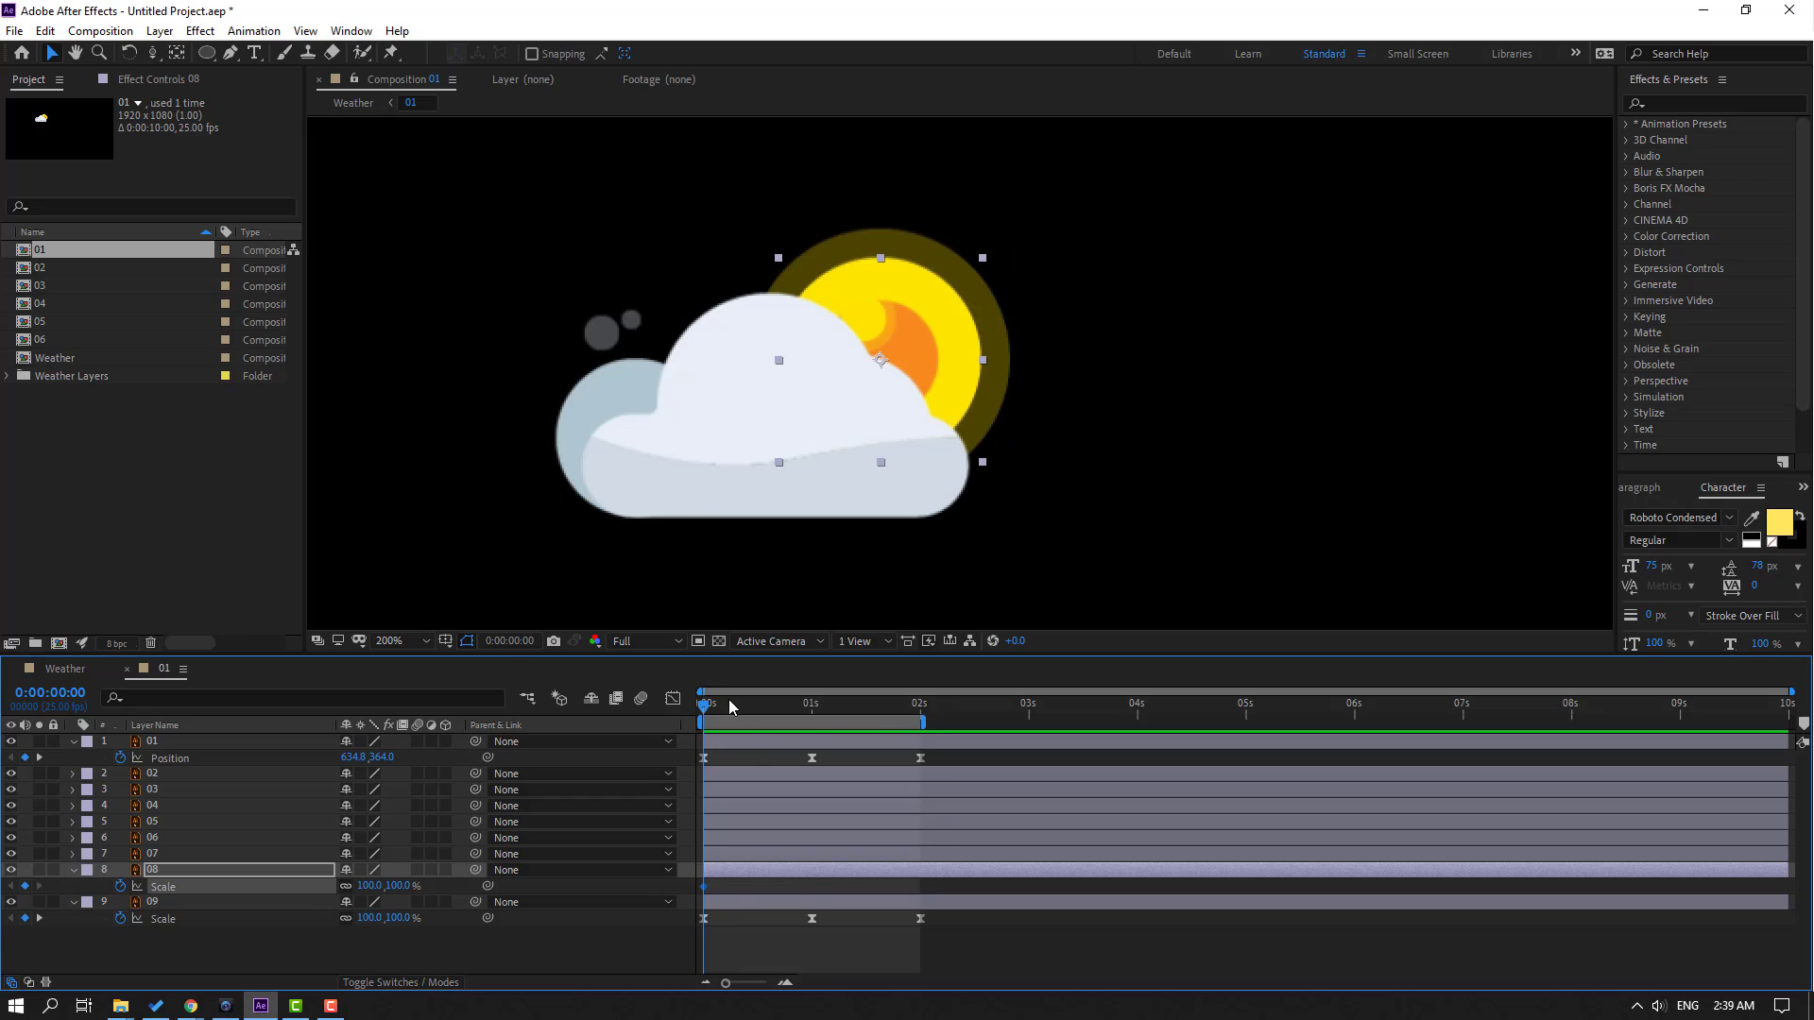
{"action": "left_click_drag", "start_coordinate": [728, 704], "coordinate": [817, 725]}
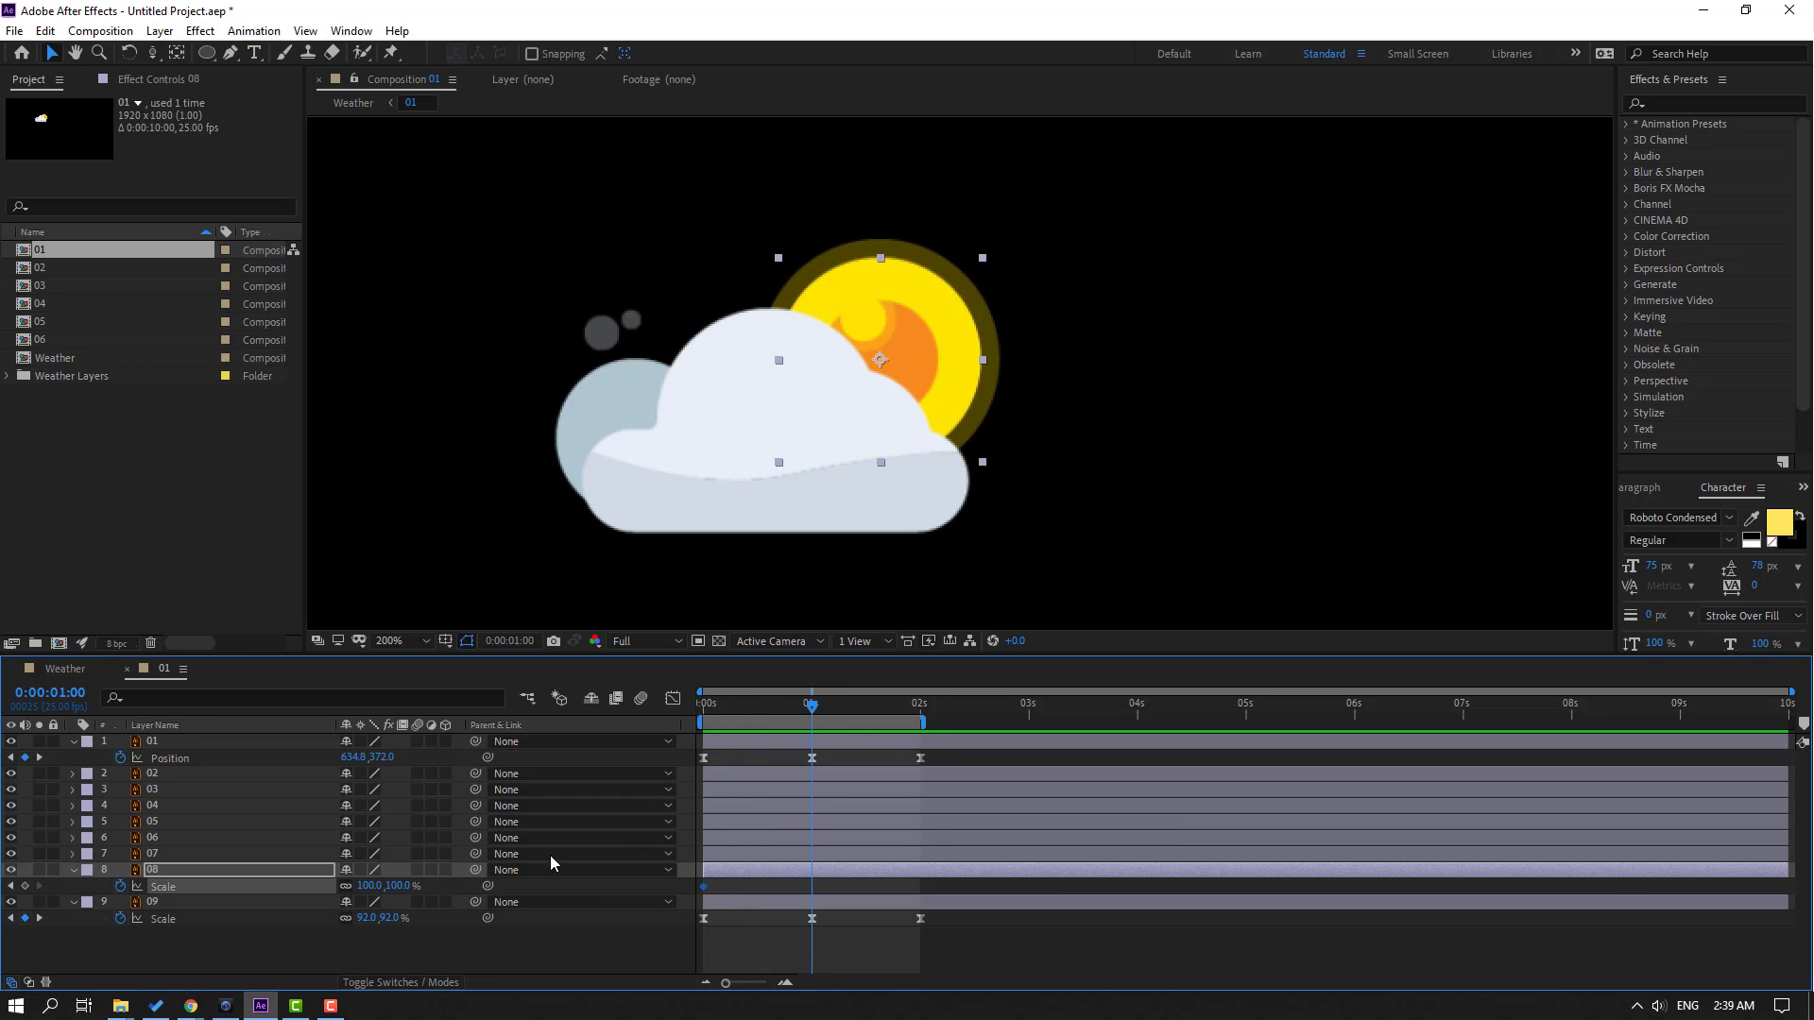
{"action": "left_click_drag", "start_coordinate": [369, 886], "coordinate": [373, 886]}
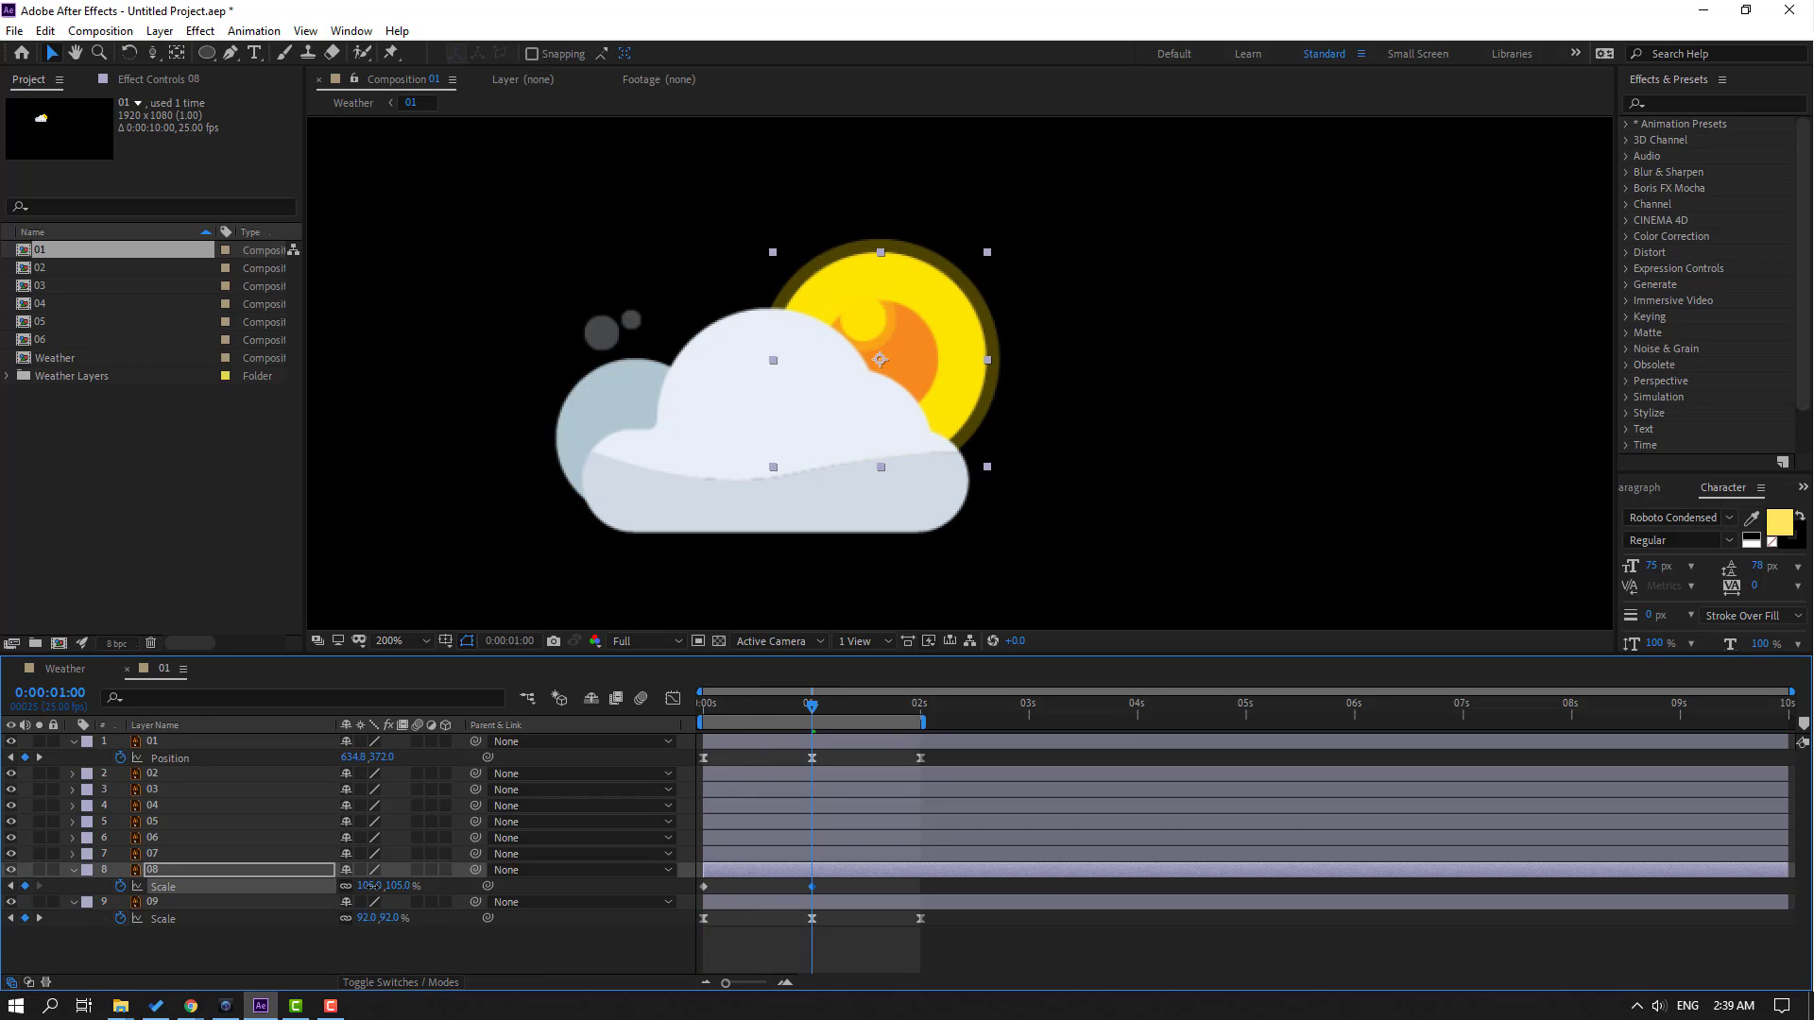
Paste the 100% Scale keyframe at 2s, Easy Ease all three, and preview
{"action": "left_click_drag", "start_coordinate": [826, 710], "coordinate": [904, 724]}
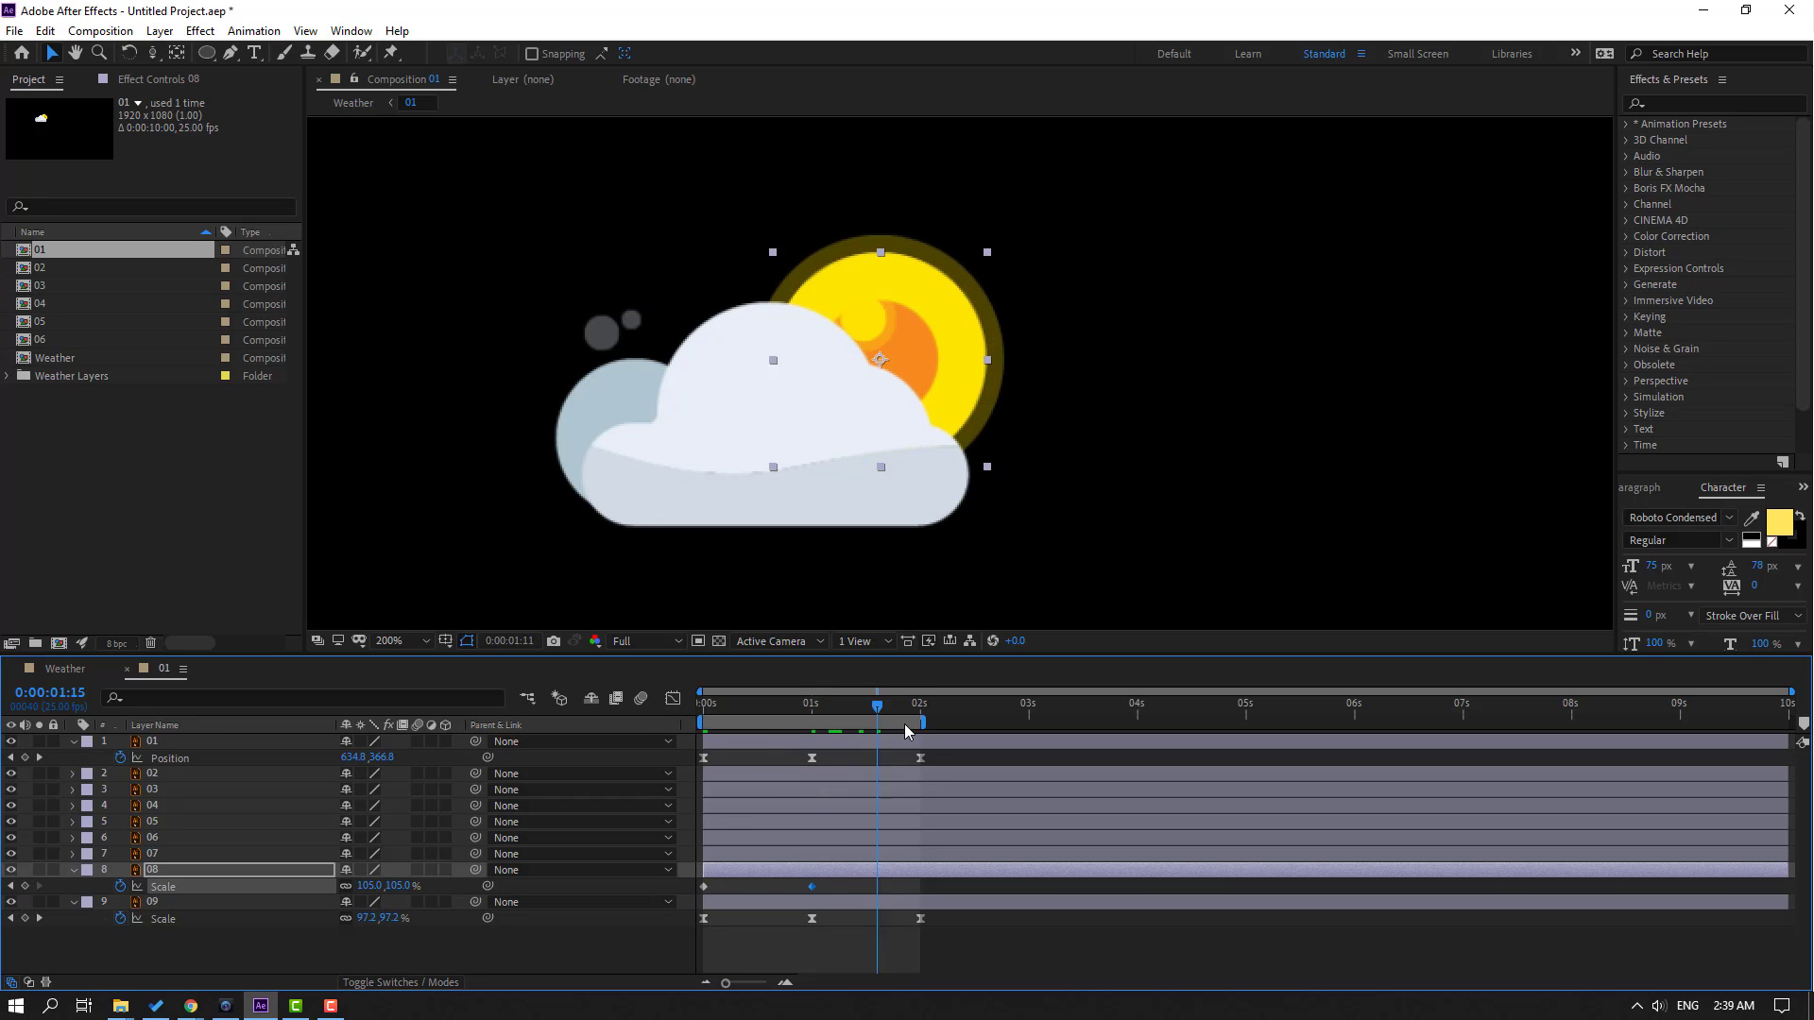
{"action": "left_click_drag", "start_coordinate": [717, 887], "coordinate": [696, 899]}
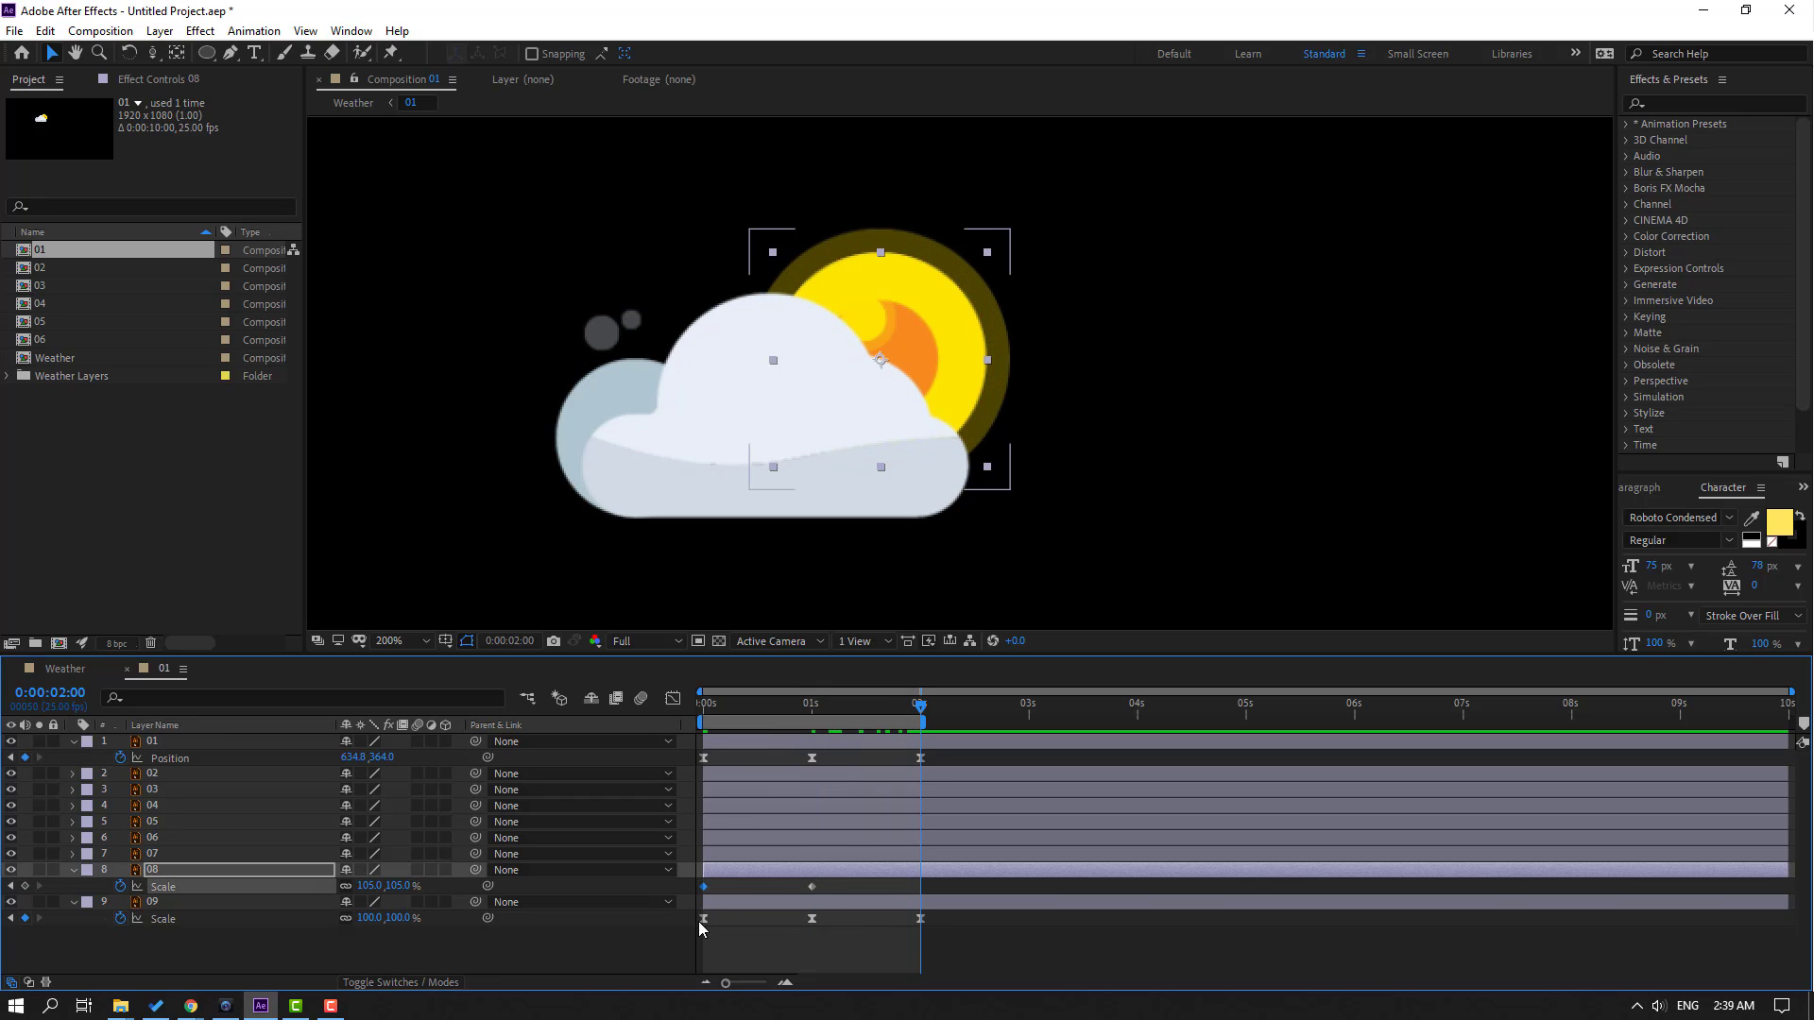
{"action": "key", "text": "ctrl+c"}
{"action": "key", "text": "ctrl+v"}
{"action": "left_click_drag", "start_coordinate": [933, 882], "coordinate": [699, 896]}
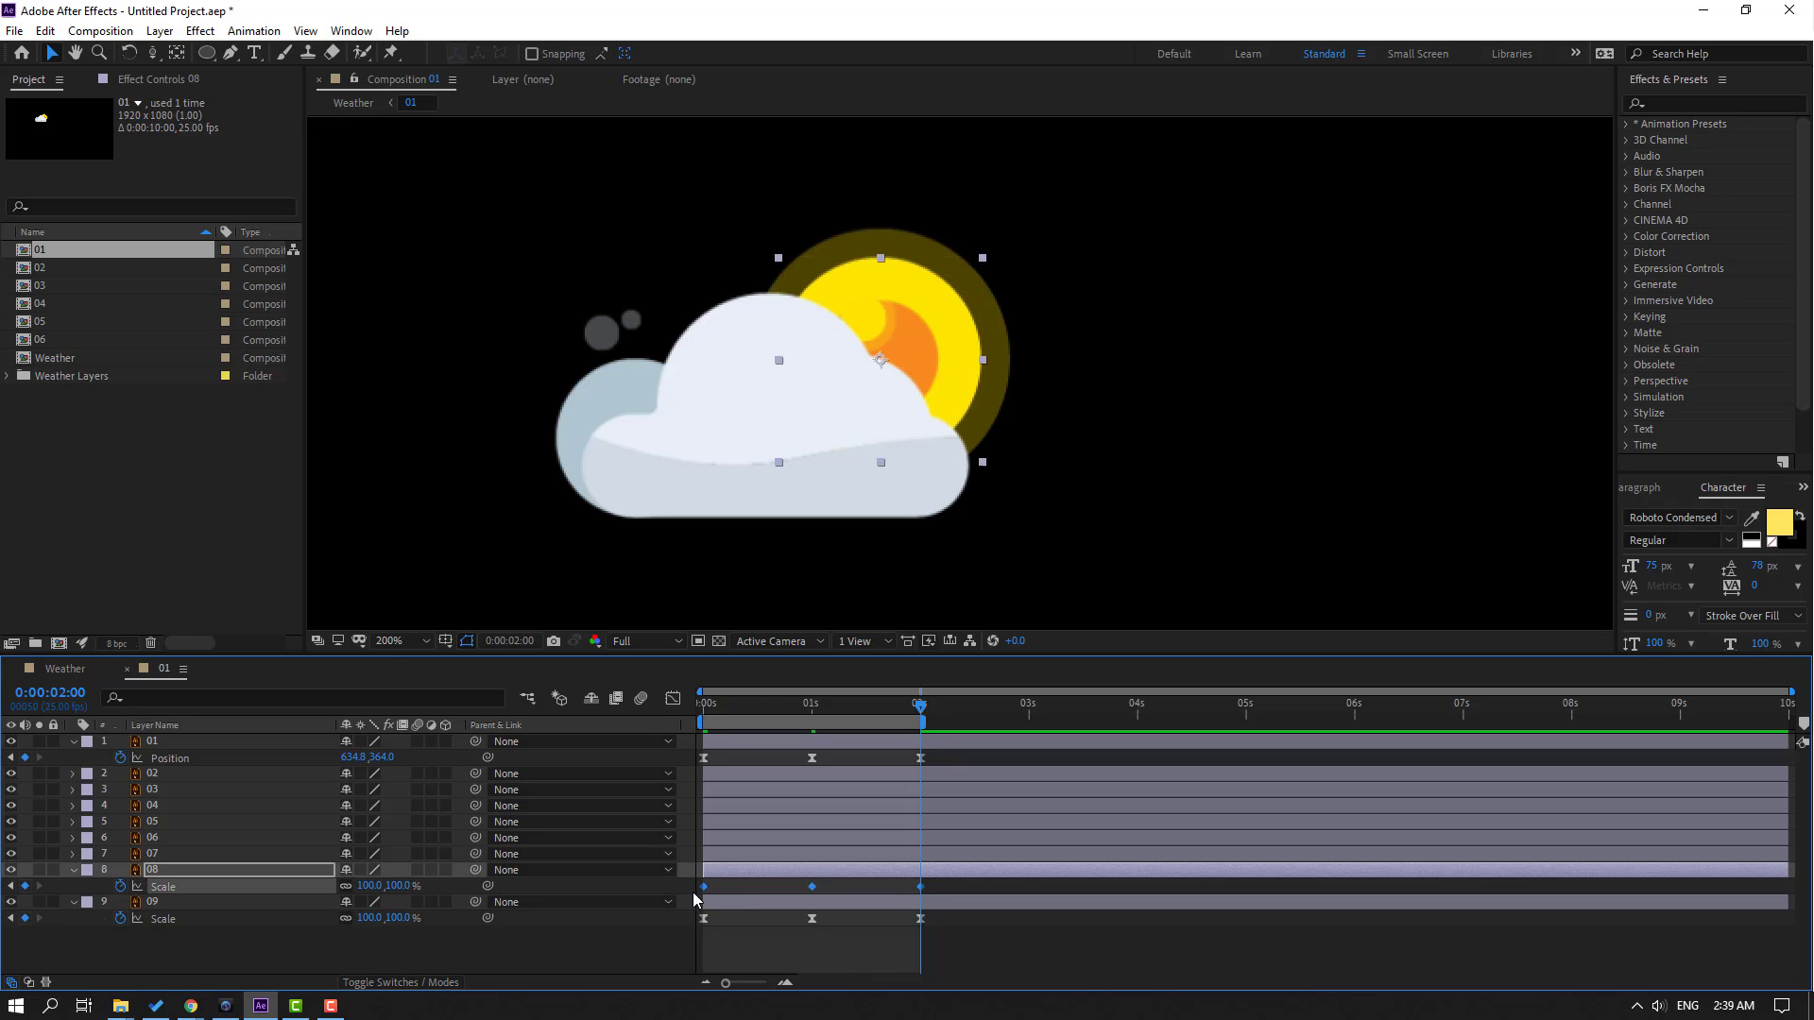
{"action": "right_click", "coordinate": [704, 888]}
{"action": "mouse_move", "coordinate": [784, 876]}
{"action": "left_click", "coordinate": [1039, 748]}
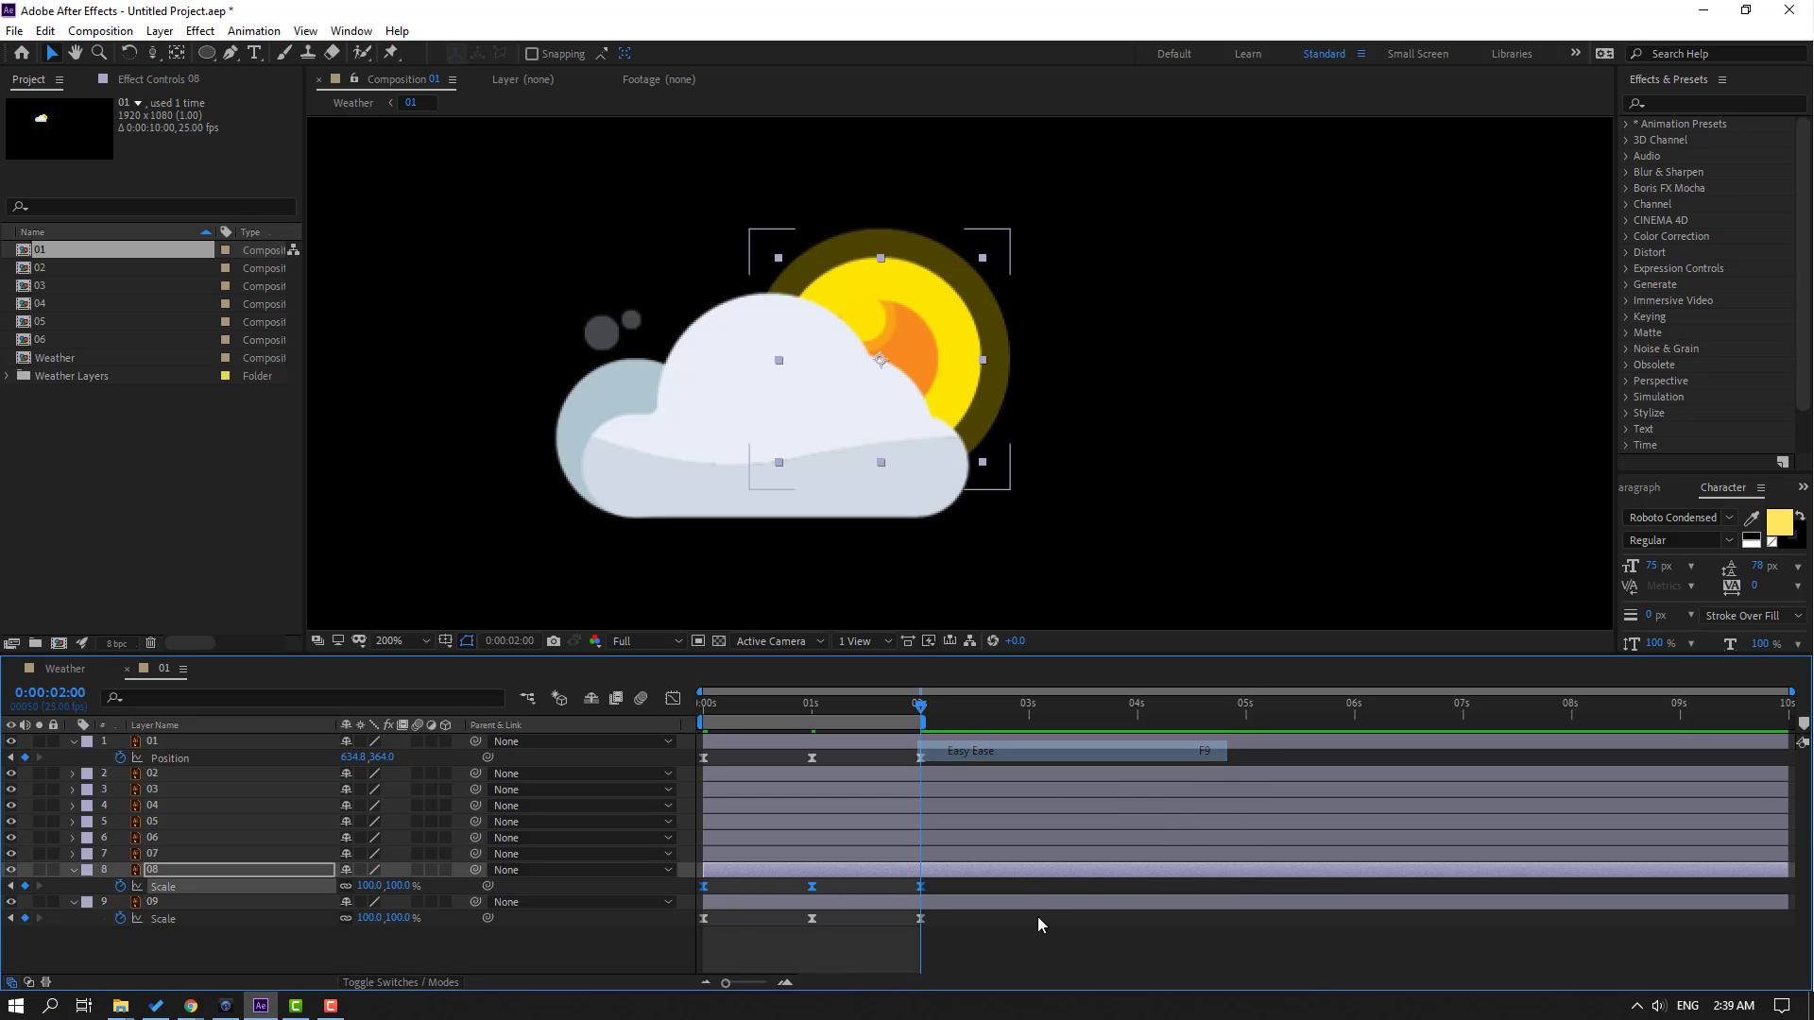
{"action": "key", "text": "space"}
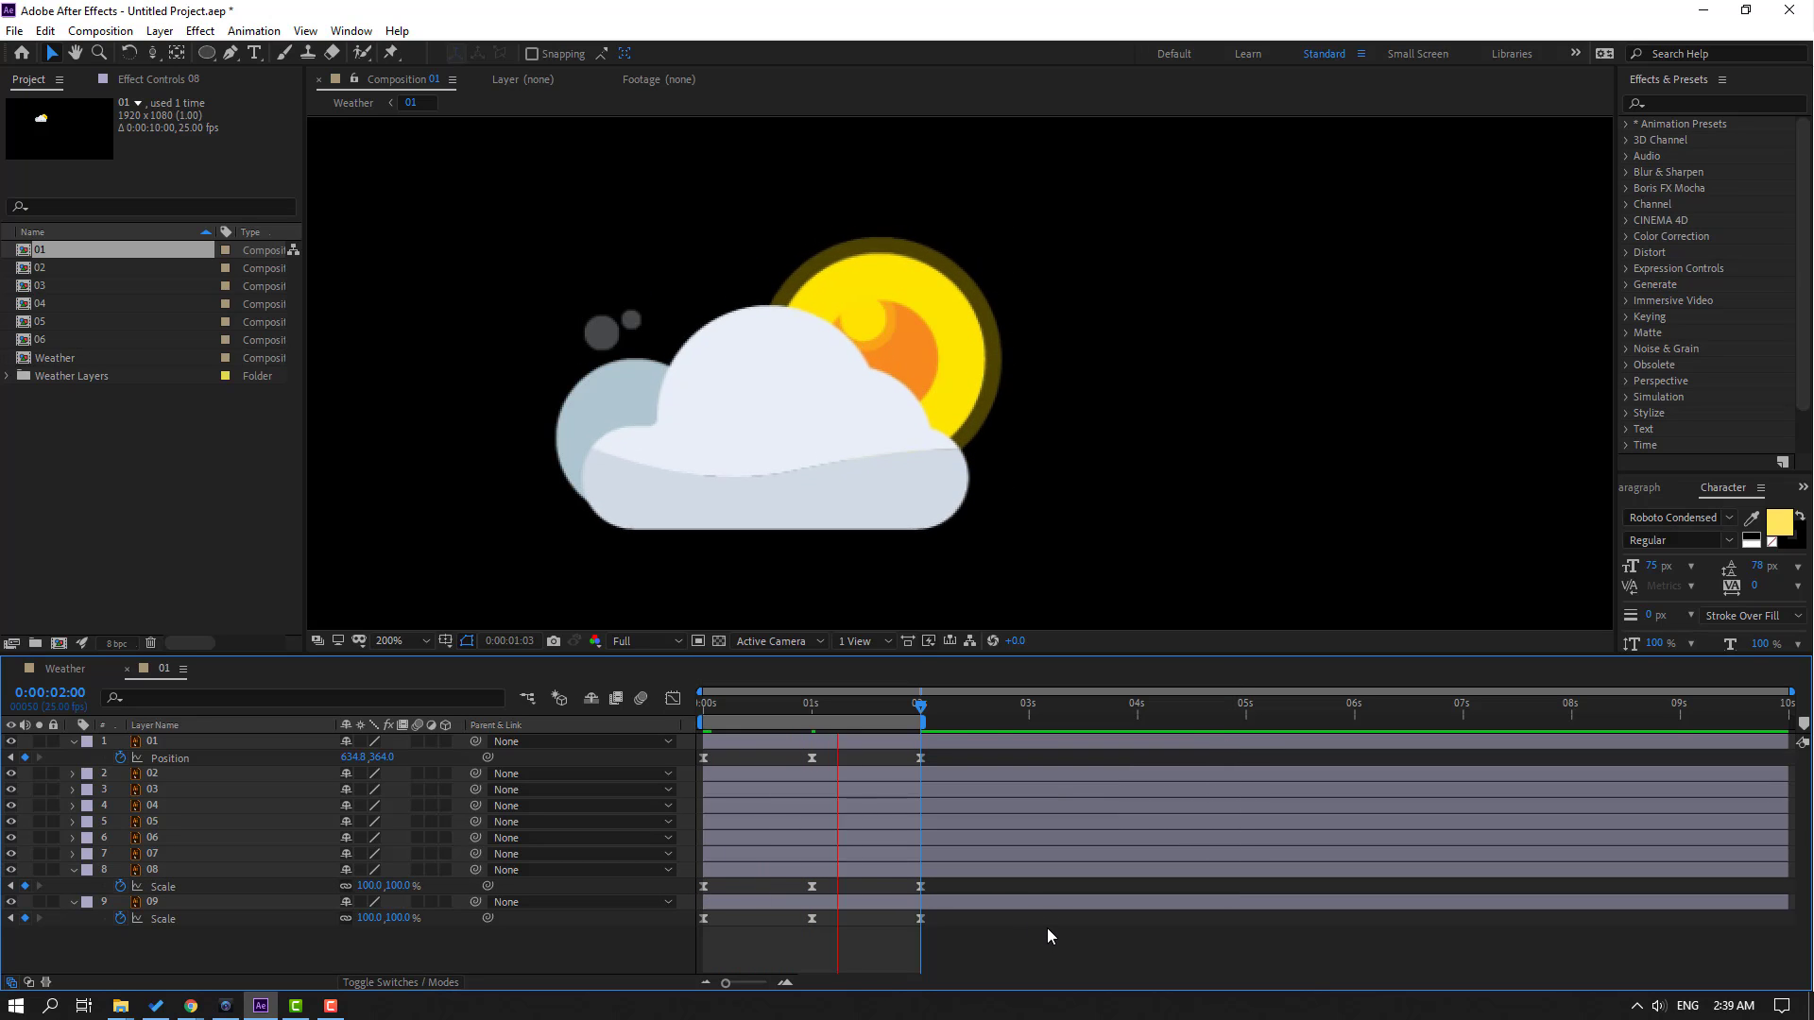
{"action": "left_click_drag", "start_coordinate": [920, 705], "coordinate": [704, 709]}
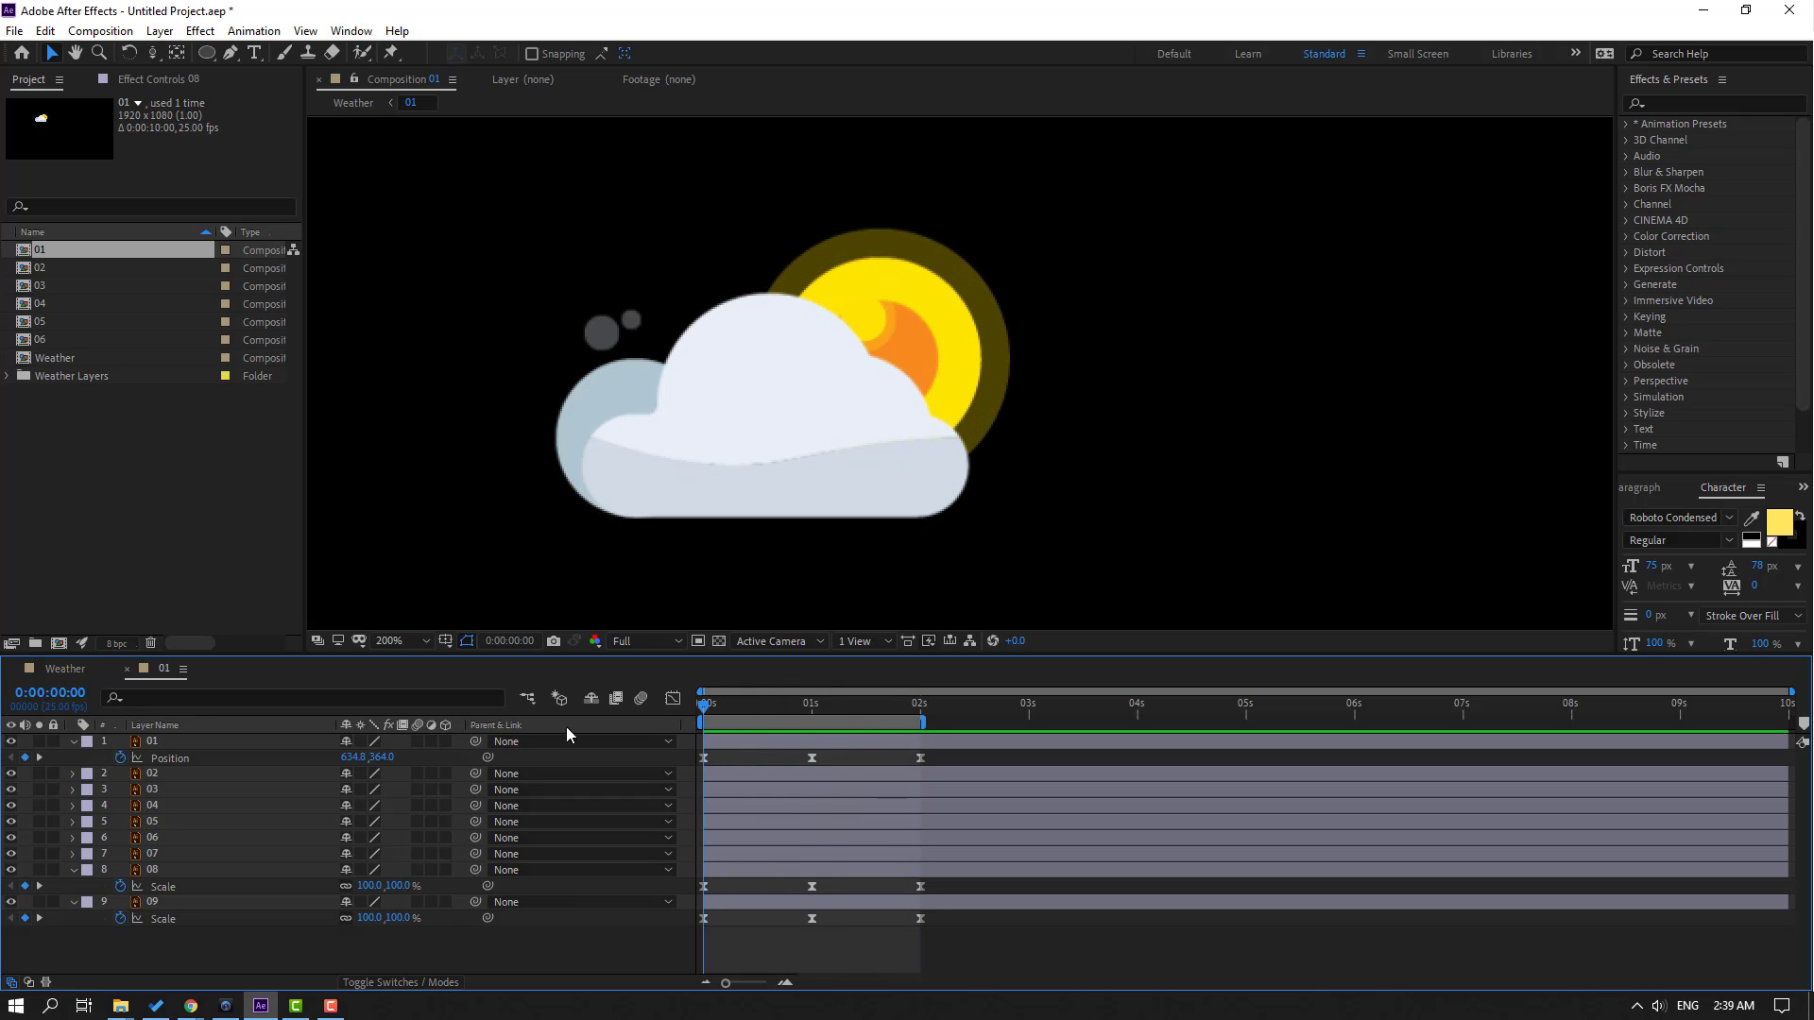
{"action": "left_click", "coordinate": [155, 855]}
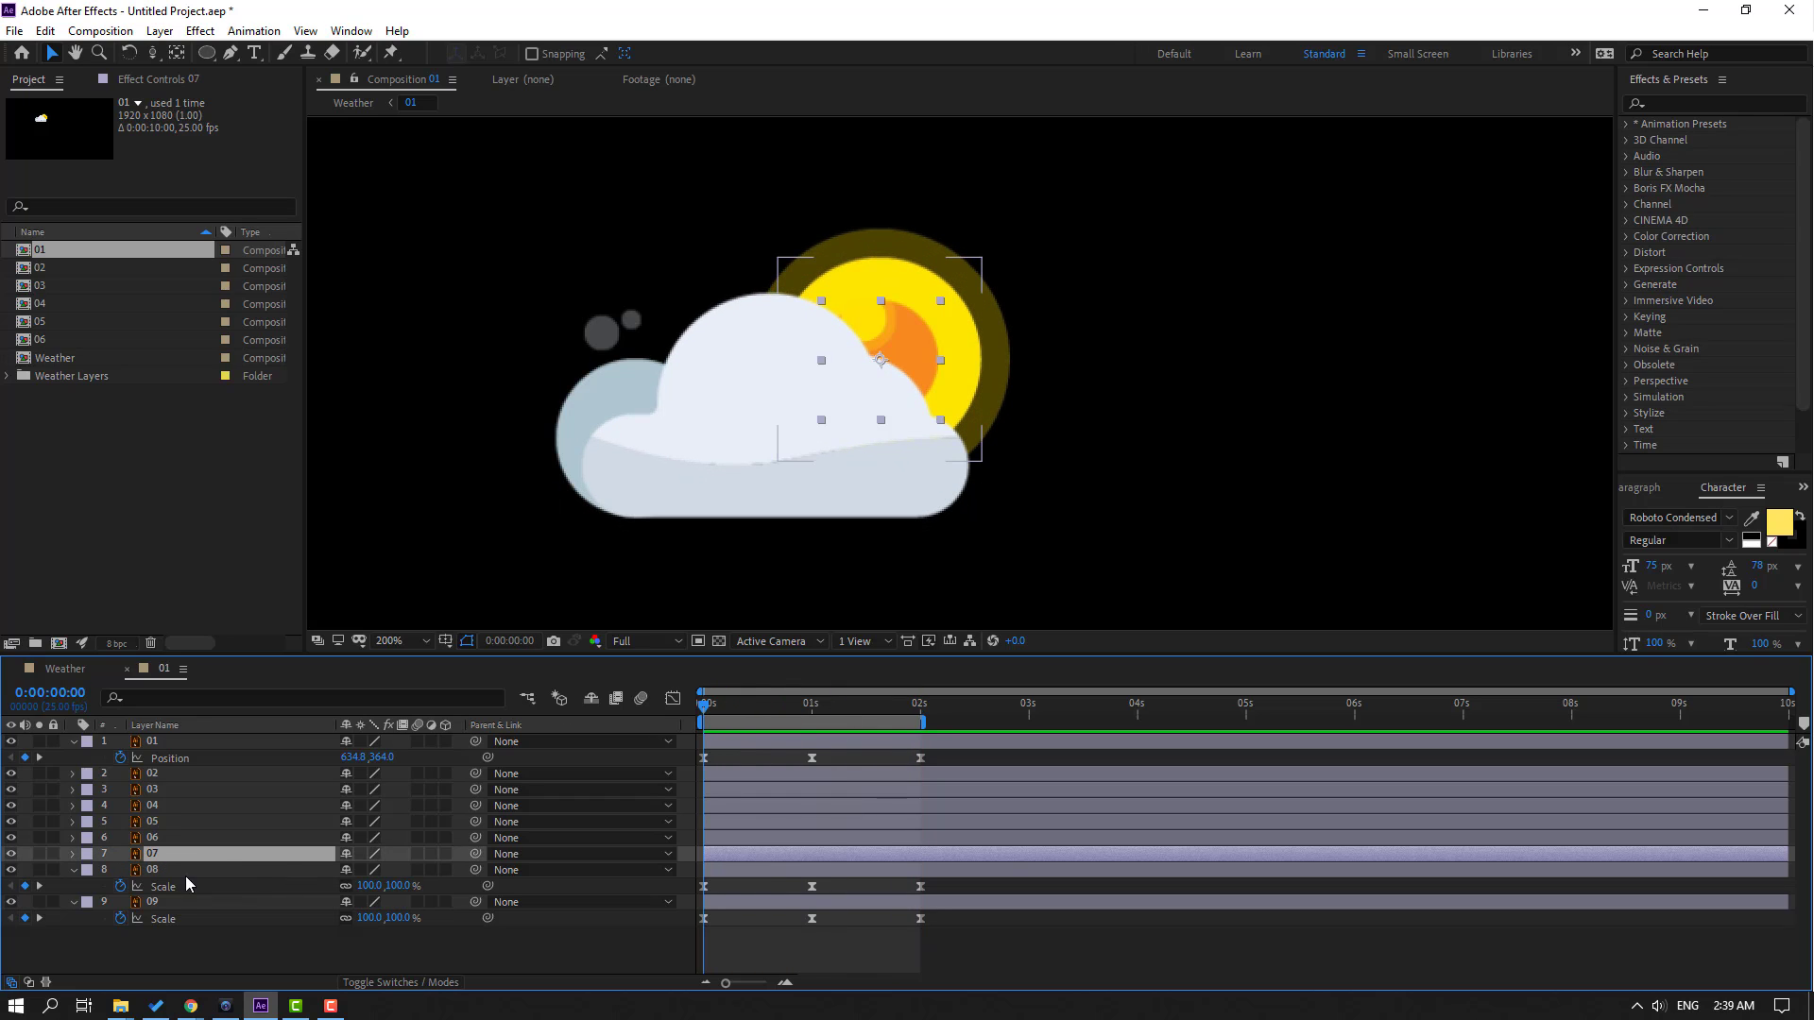
Unsolo layer 07, keyframe its Scale 100% at 0s, 90% at 1s, 100% at 2s, and ease them
{"action": "left_click", "coordinate": [39, 854]}
{"action": "key", "text": "s"}
{"action": "left_click", "coordinate": [120, 870]}
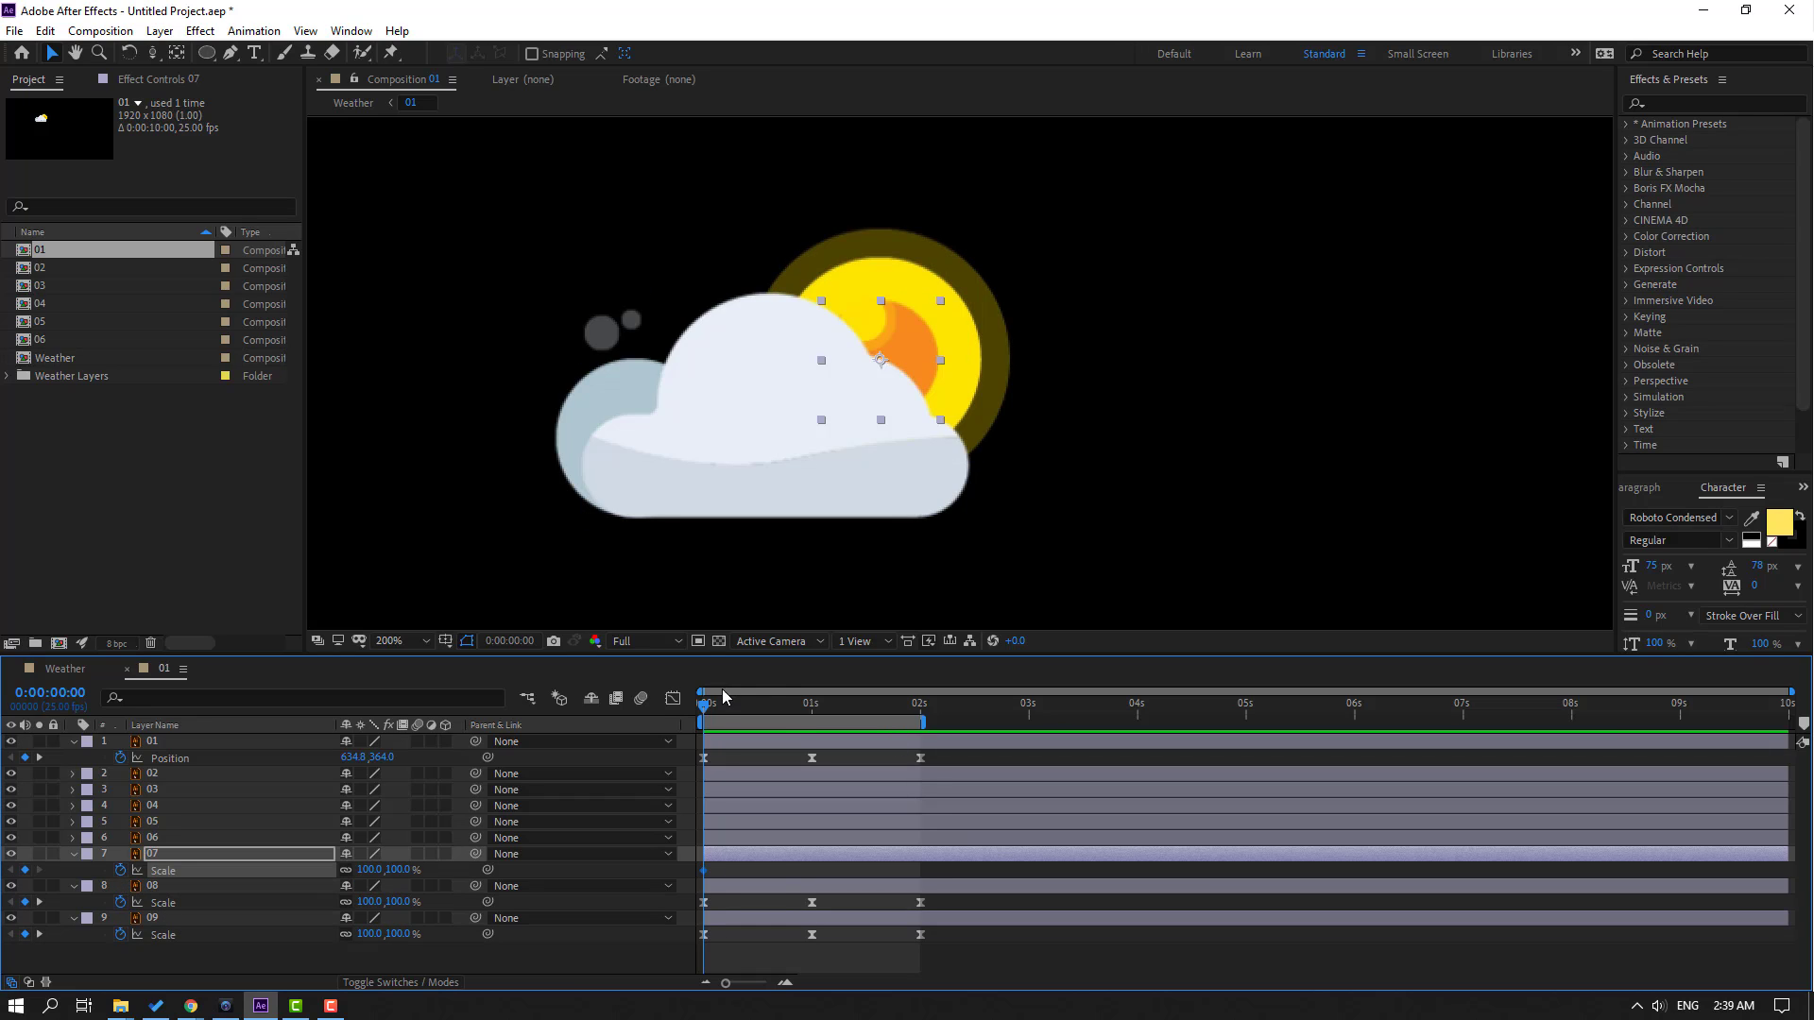
{"action": "left_click_drag", "start_coordinate": [728, 709], "coordinate": [817, 722]}
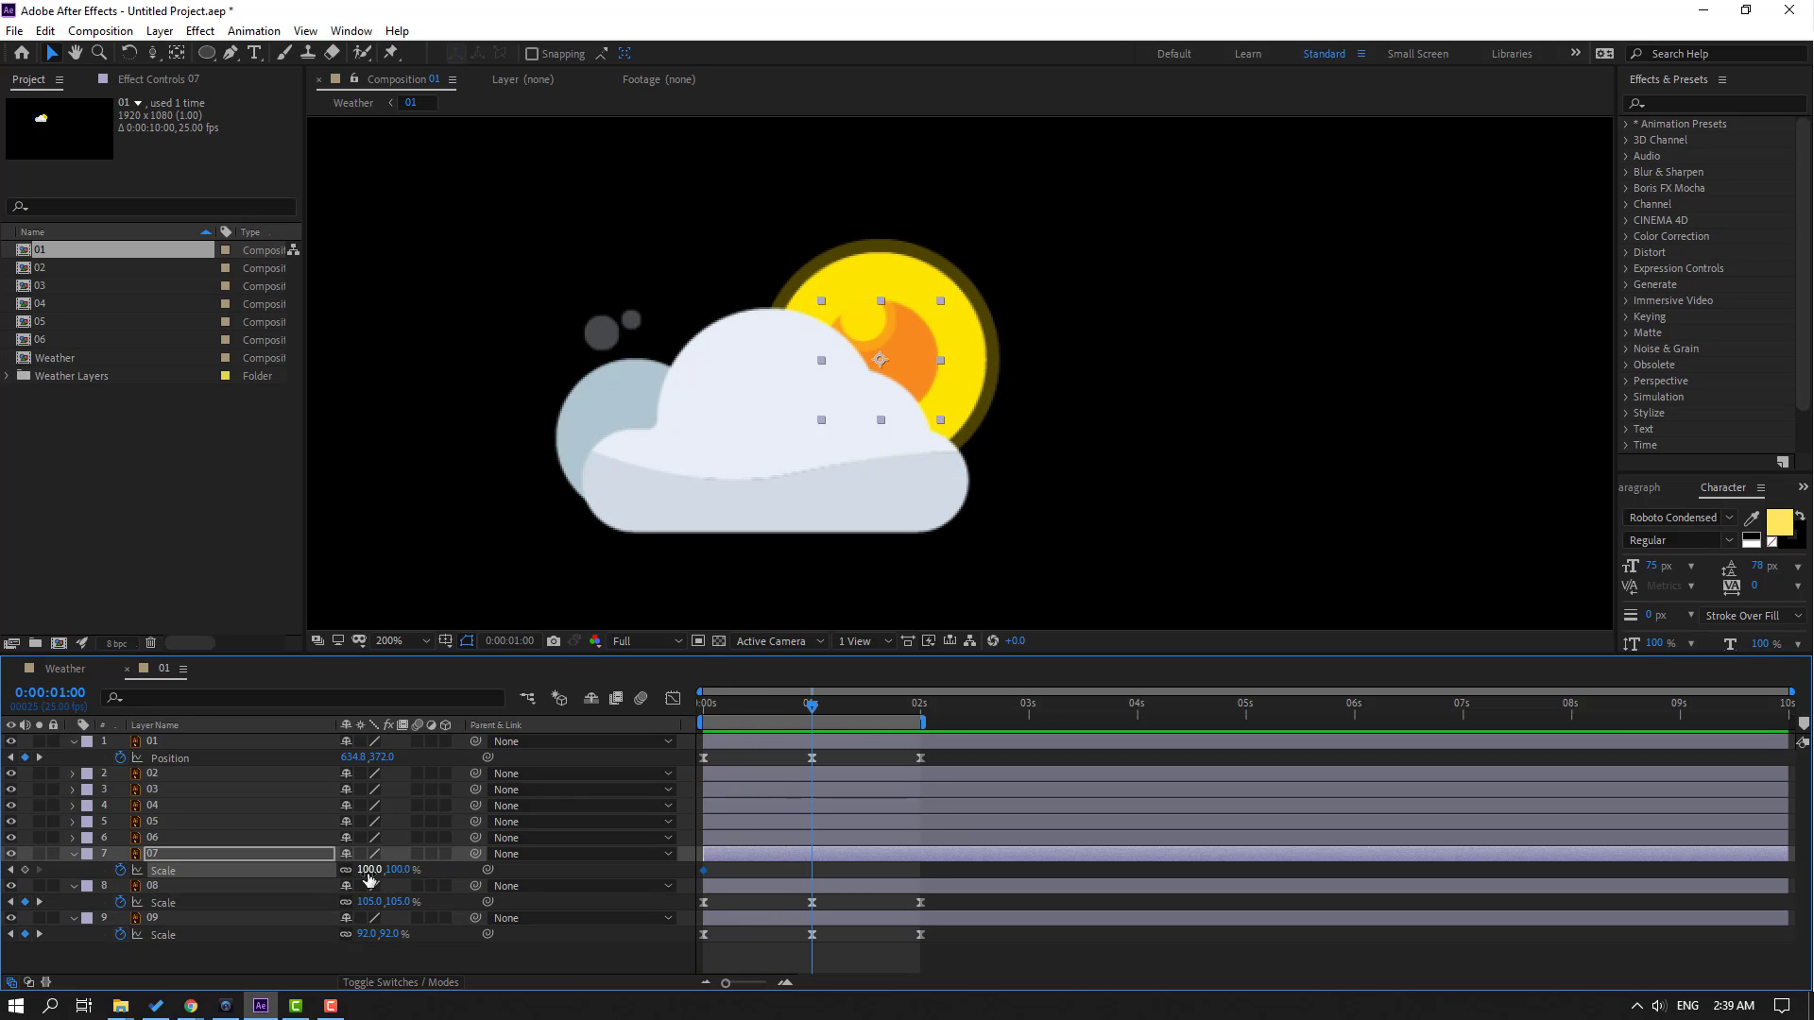
{"action": "left_click_drag", "start_coordinate": [368, 879], "coordinate": [362, 871]}
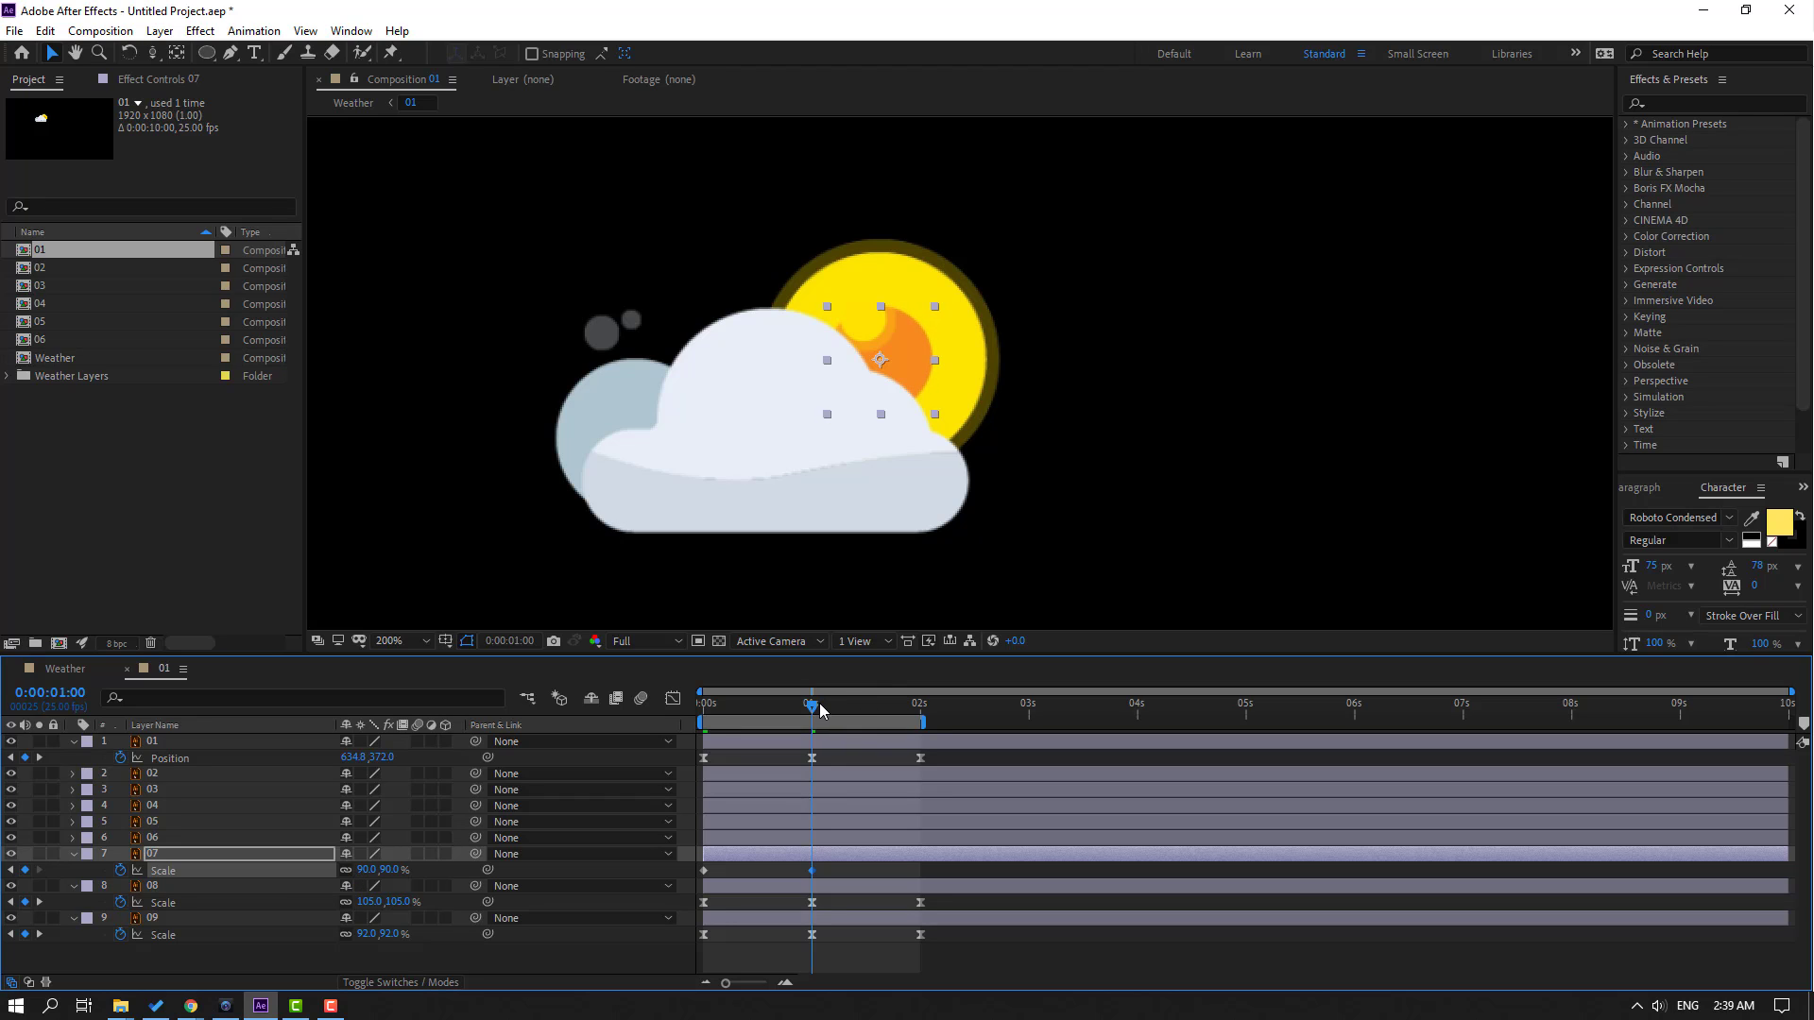
{"action": "left_click_drag", "start_coordinate": [820, 711], "coordinate": [919, 718]}
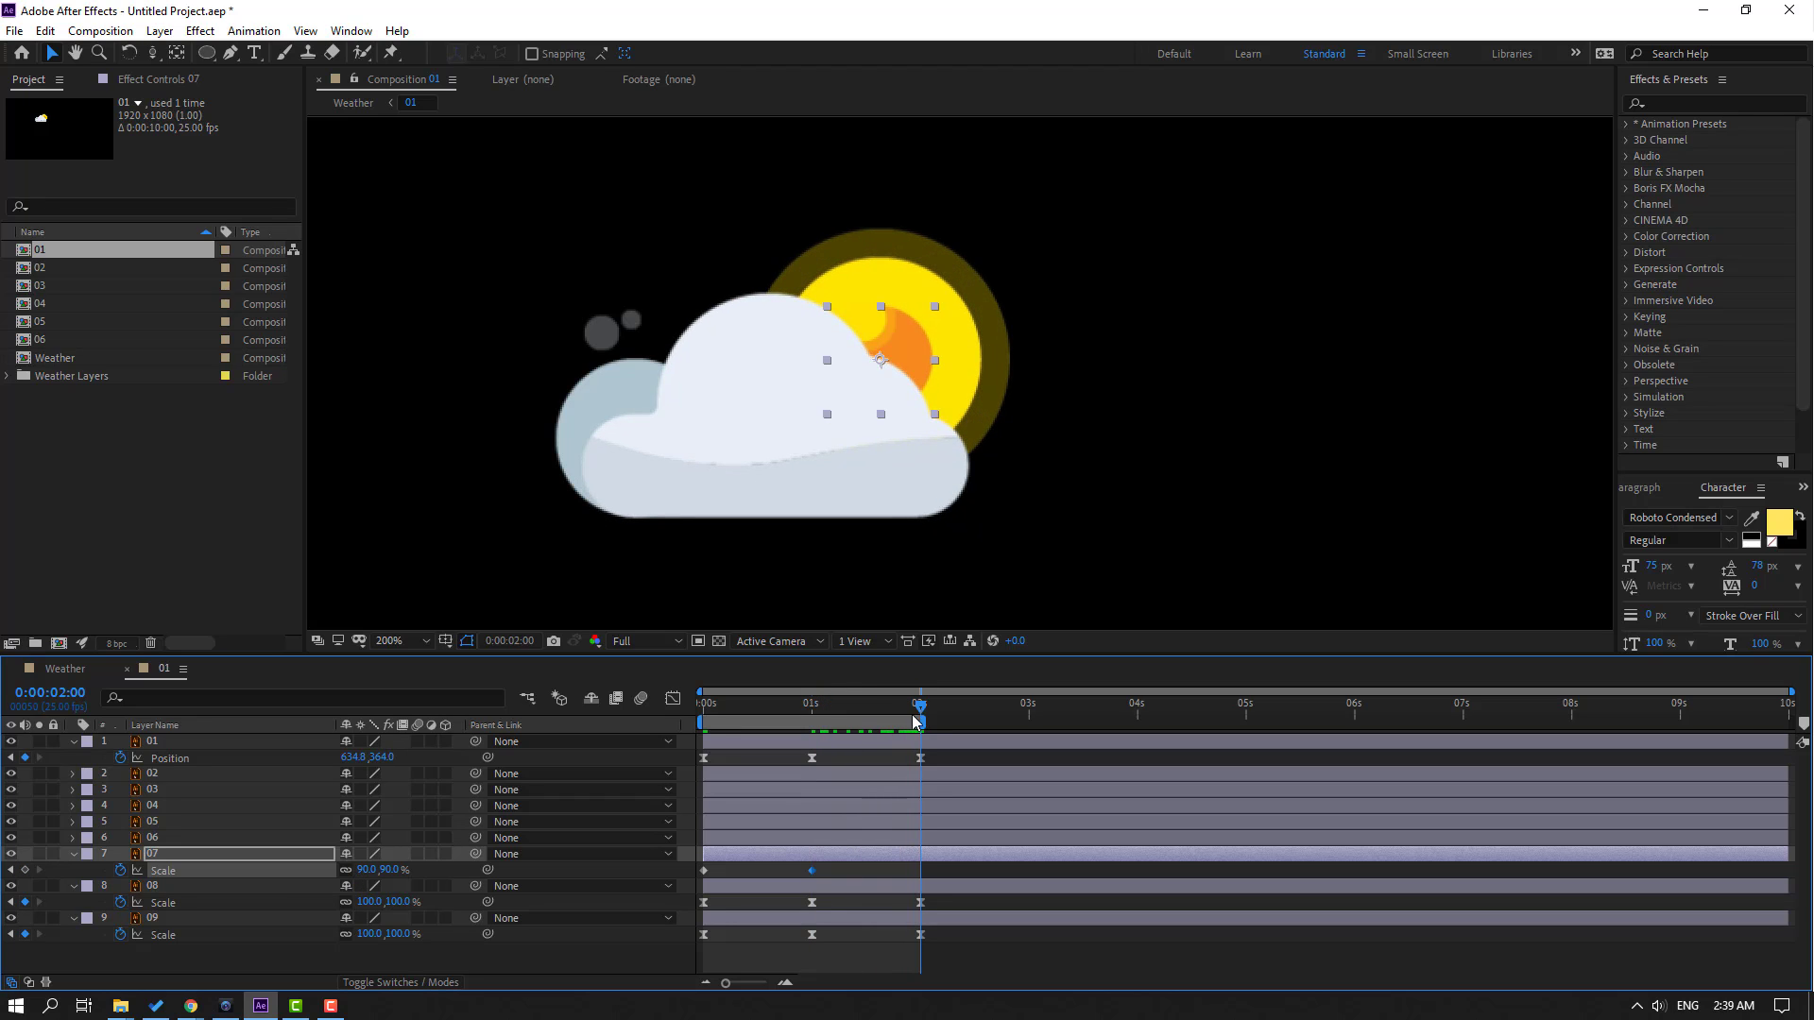
{"action": "left_click", "coordinate": [703, 870]}
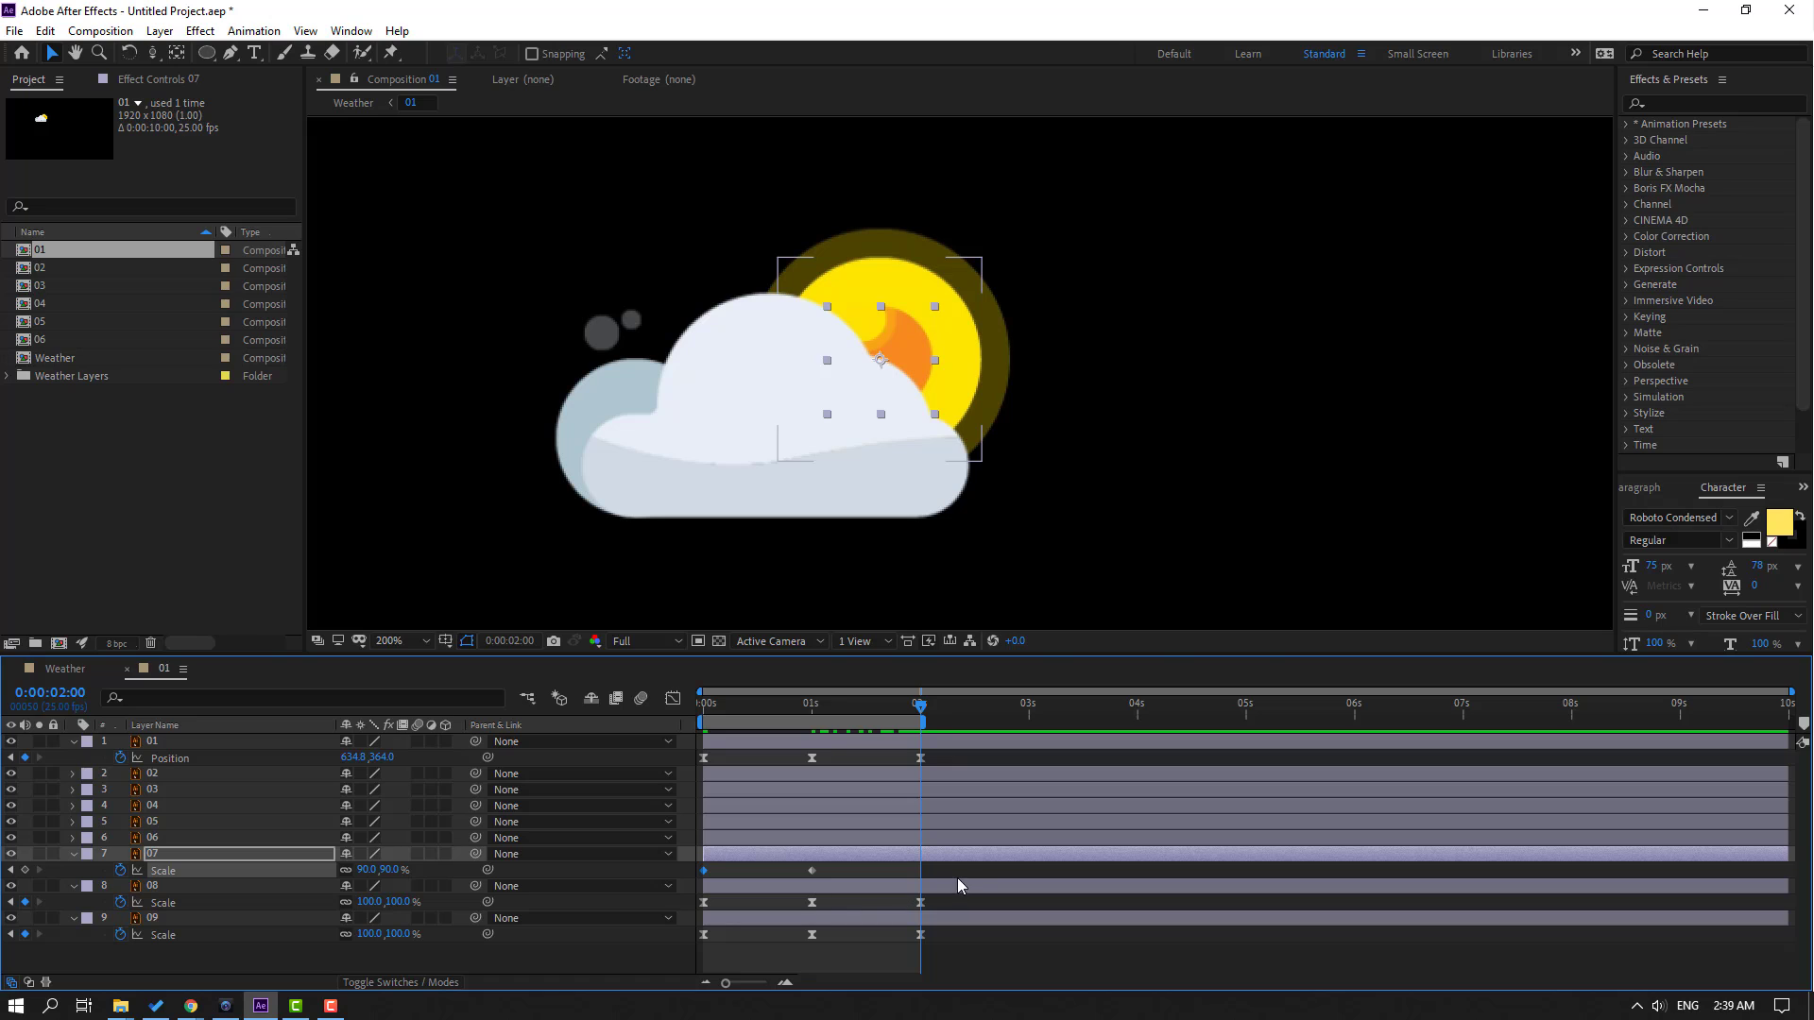
{"action": "right_click", "coordinate": [704, 870]}
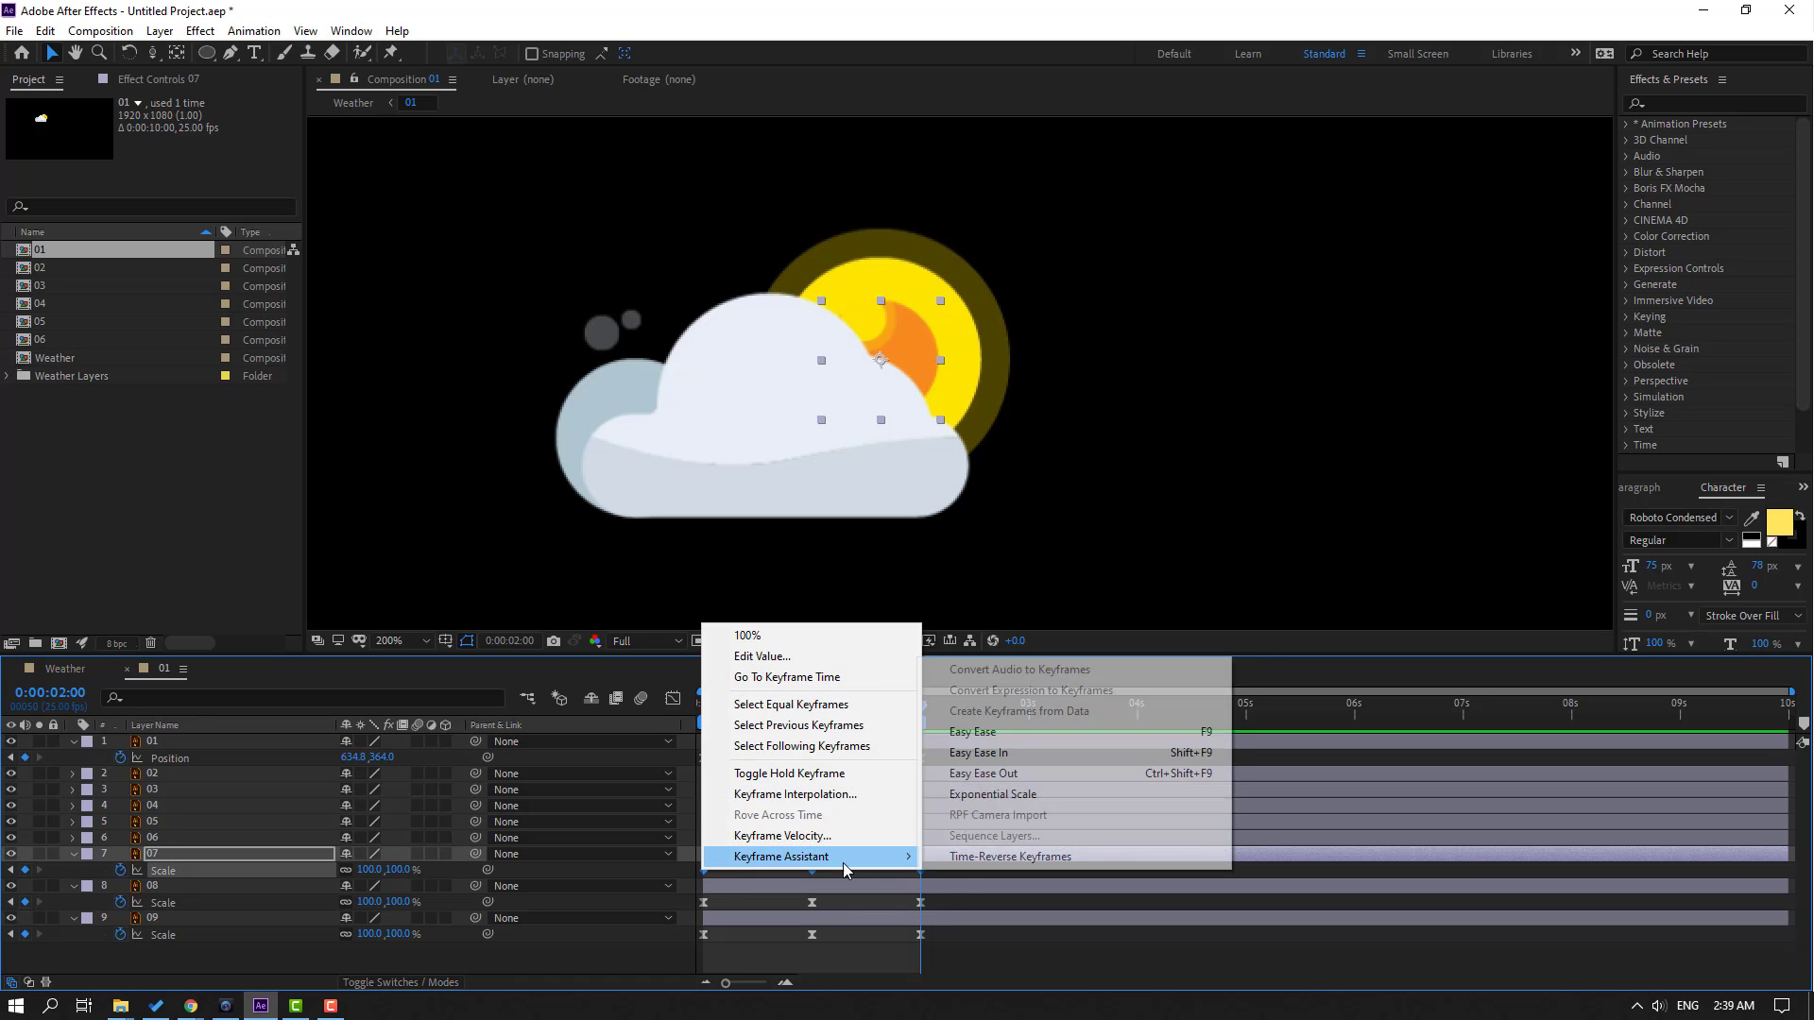
{"action": "left_click", "coordinate": [1006, 732]}
{"action": "left_click", "coordinate": [1022, 966]}
{"action": "key", "text": "space"}
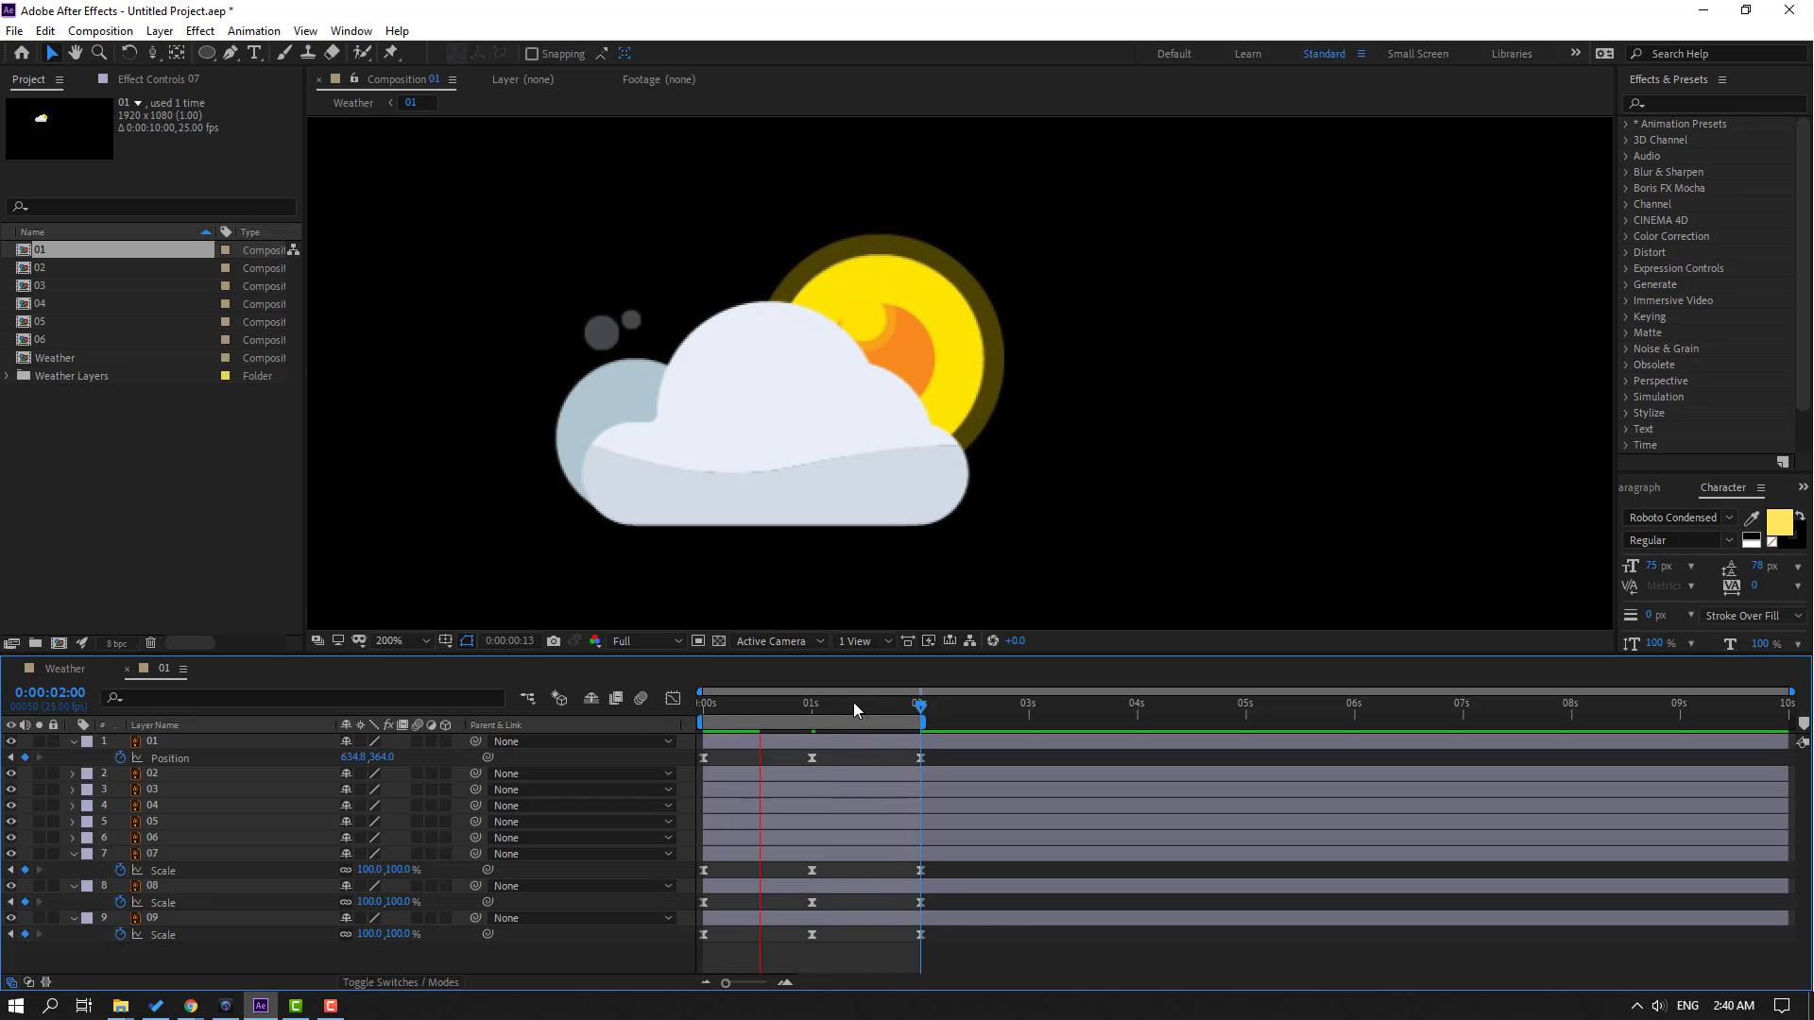
{"action": "left_click", "coordinate": [704, 704]}
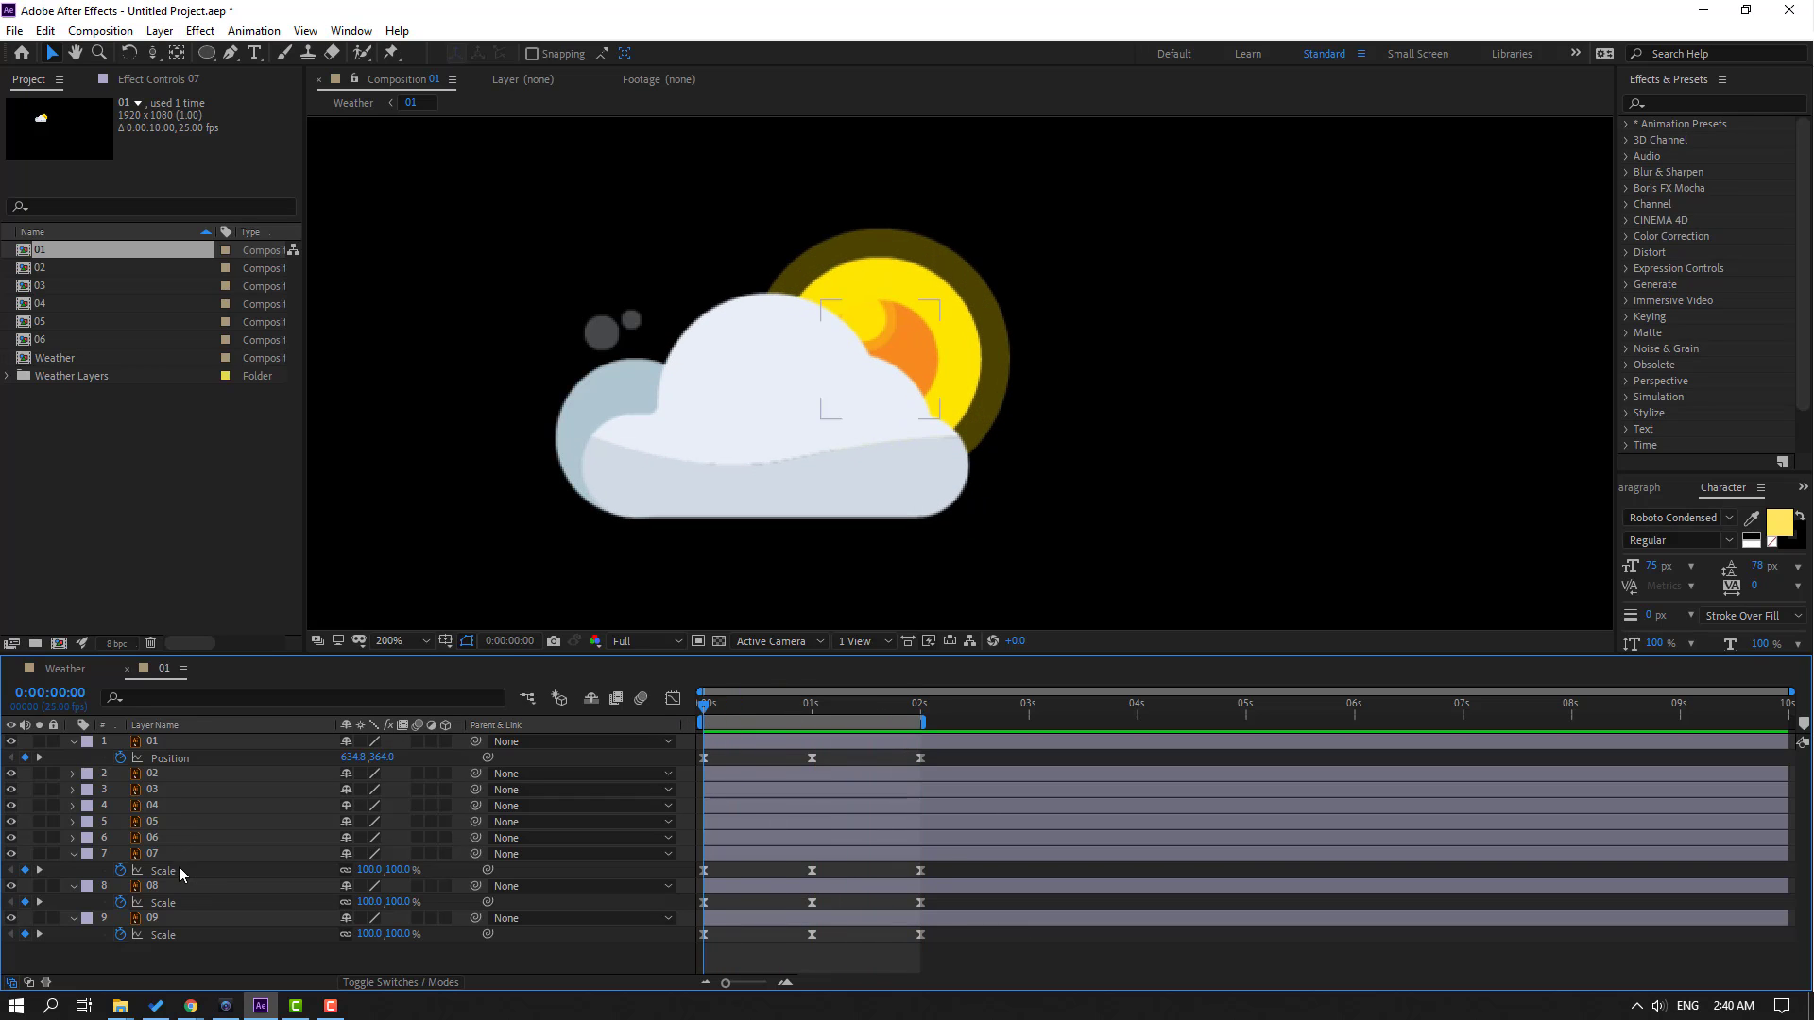
Keyframe layer 06's Position Y at 318.1 at 0s, 328.1 at 1s, and 318.1 at 2s
{"action": "left_click", "coordinate": [155, 838]}
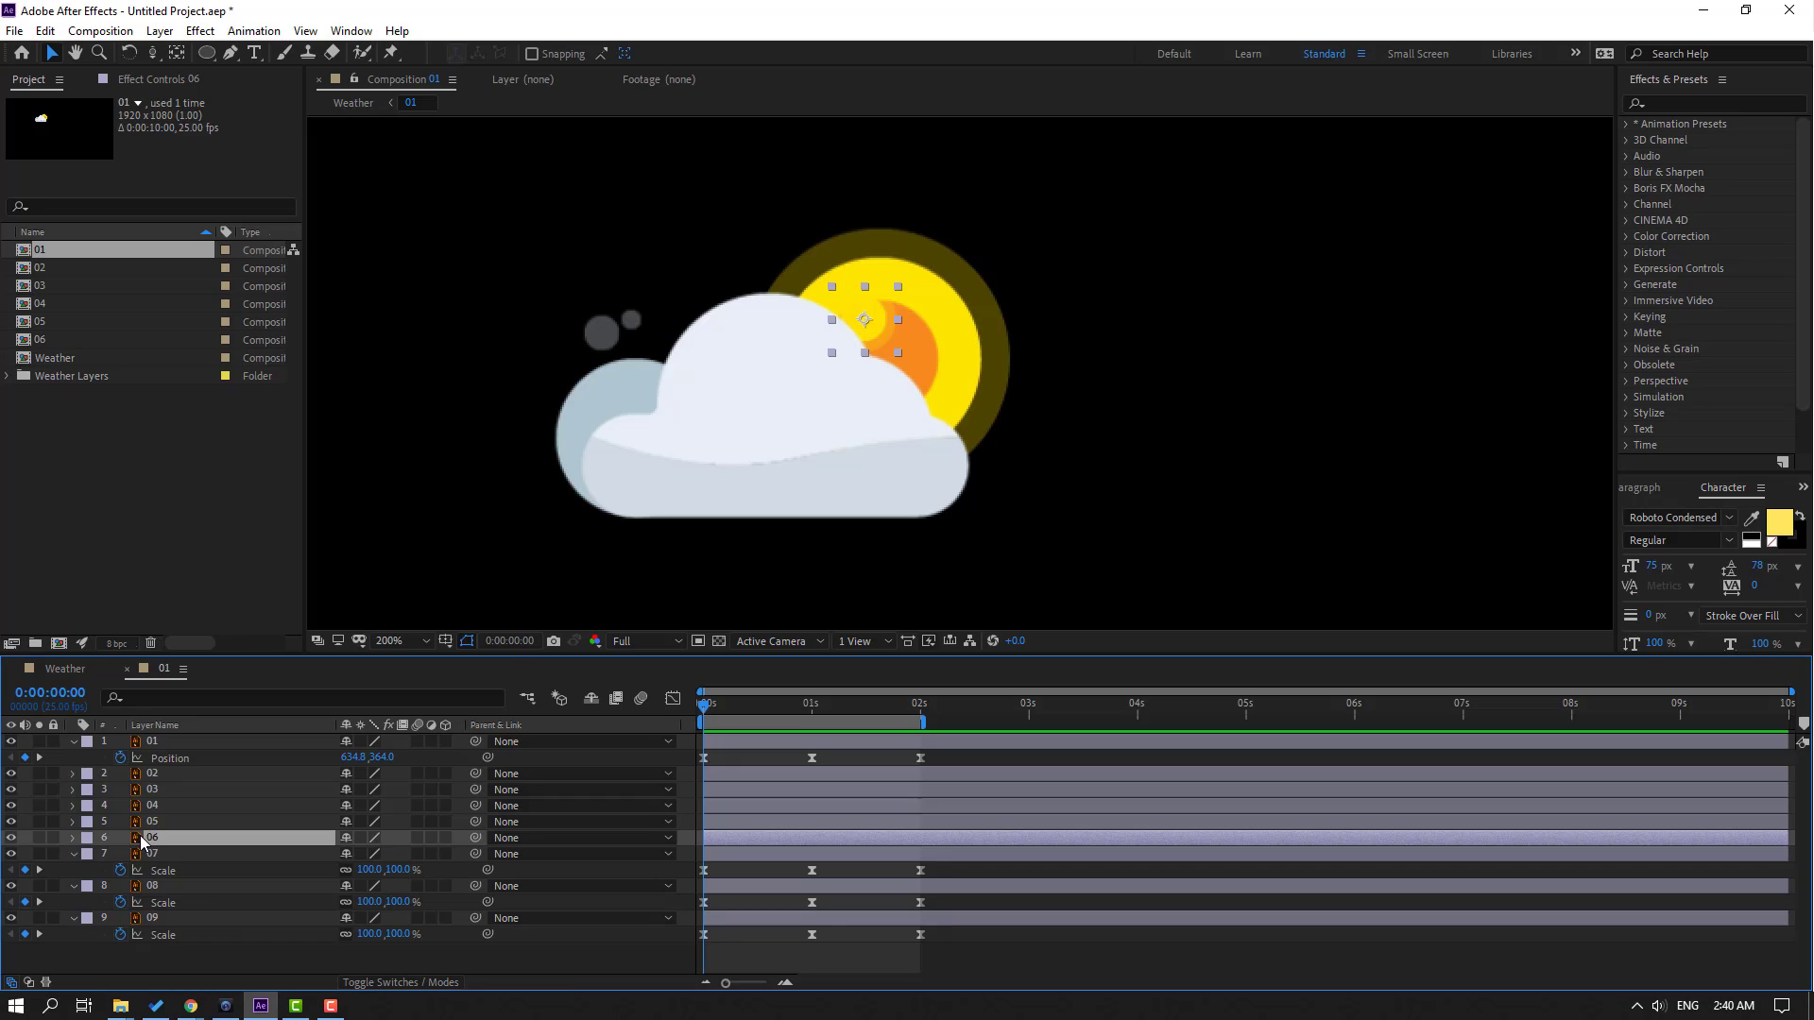
{"action": "key", "text": "p"}
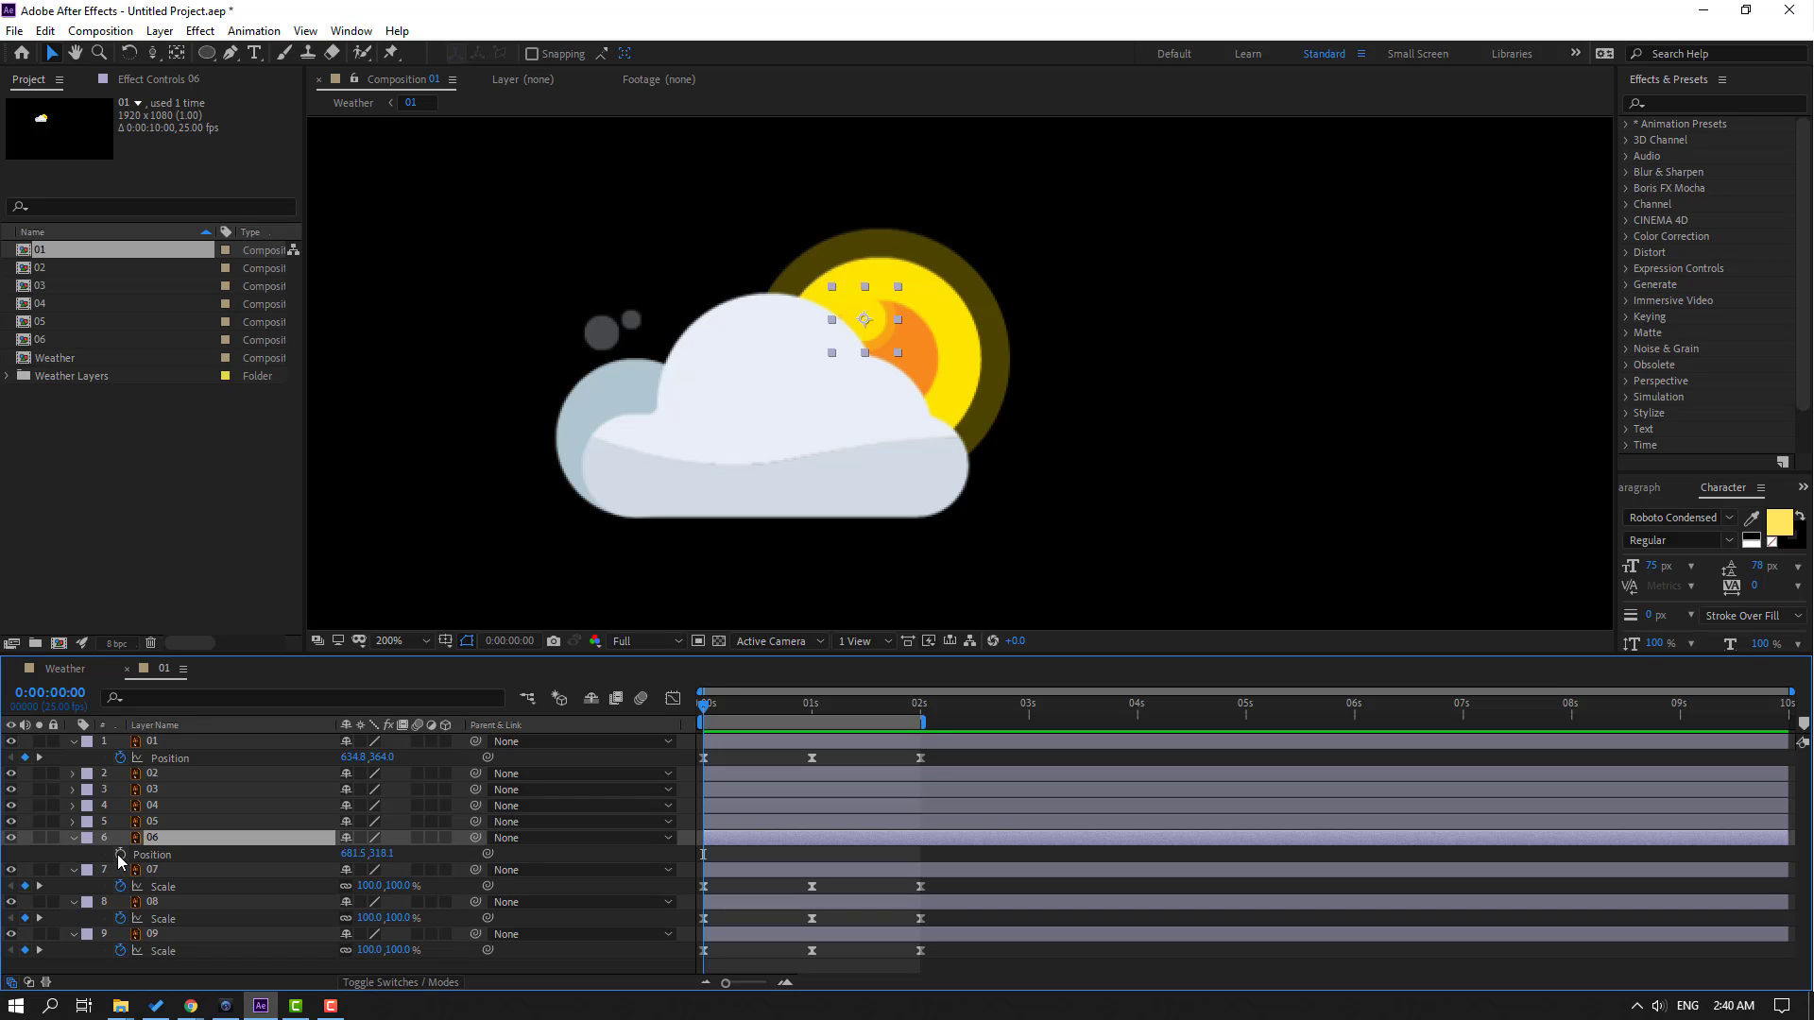
{"action": "left_click", "coordinate": [120, 855]}
{"action": "left_click_drag", "start_coordinate": [751, 716], "coordinate": [818, 720]}
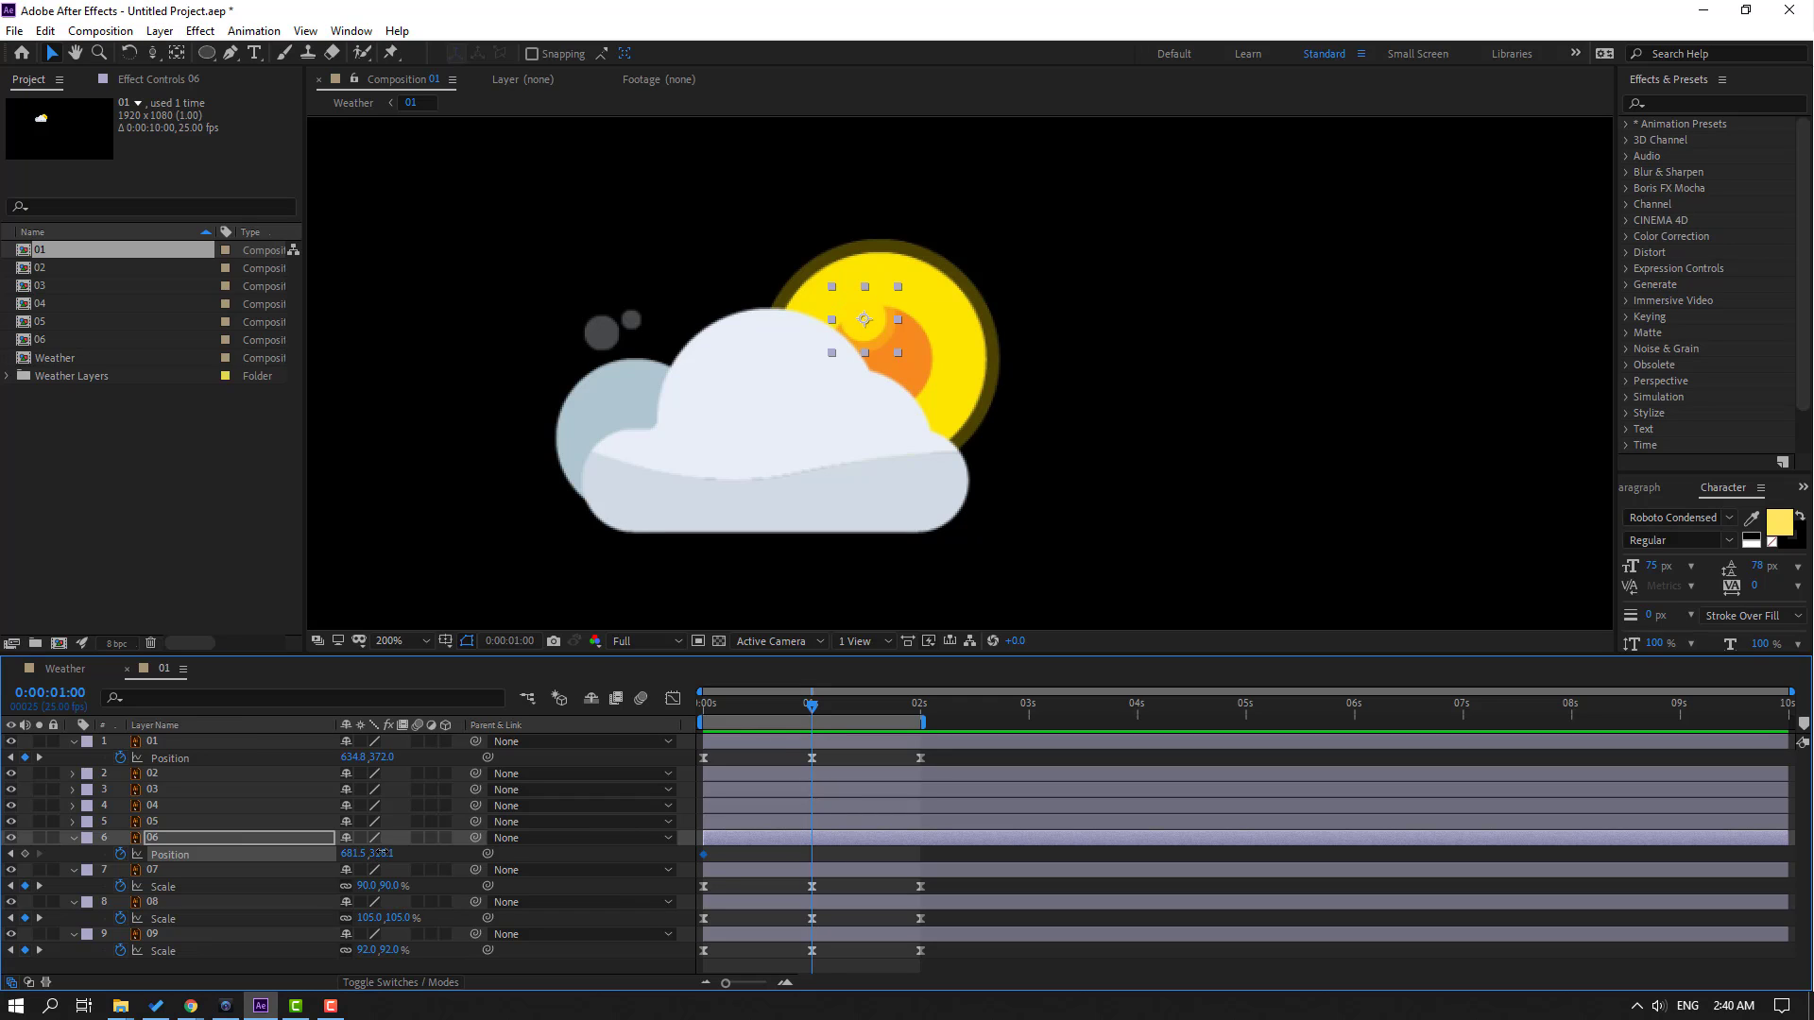
{"action": "left_click_drag", "start_coordinate": [381, 852], "coordinate": [390, 853]}
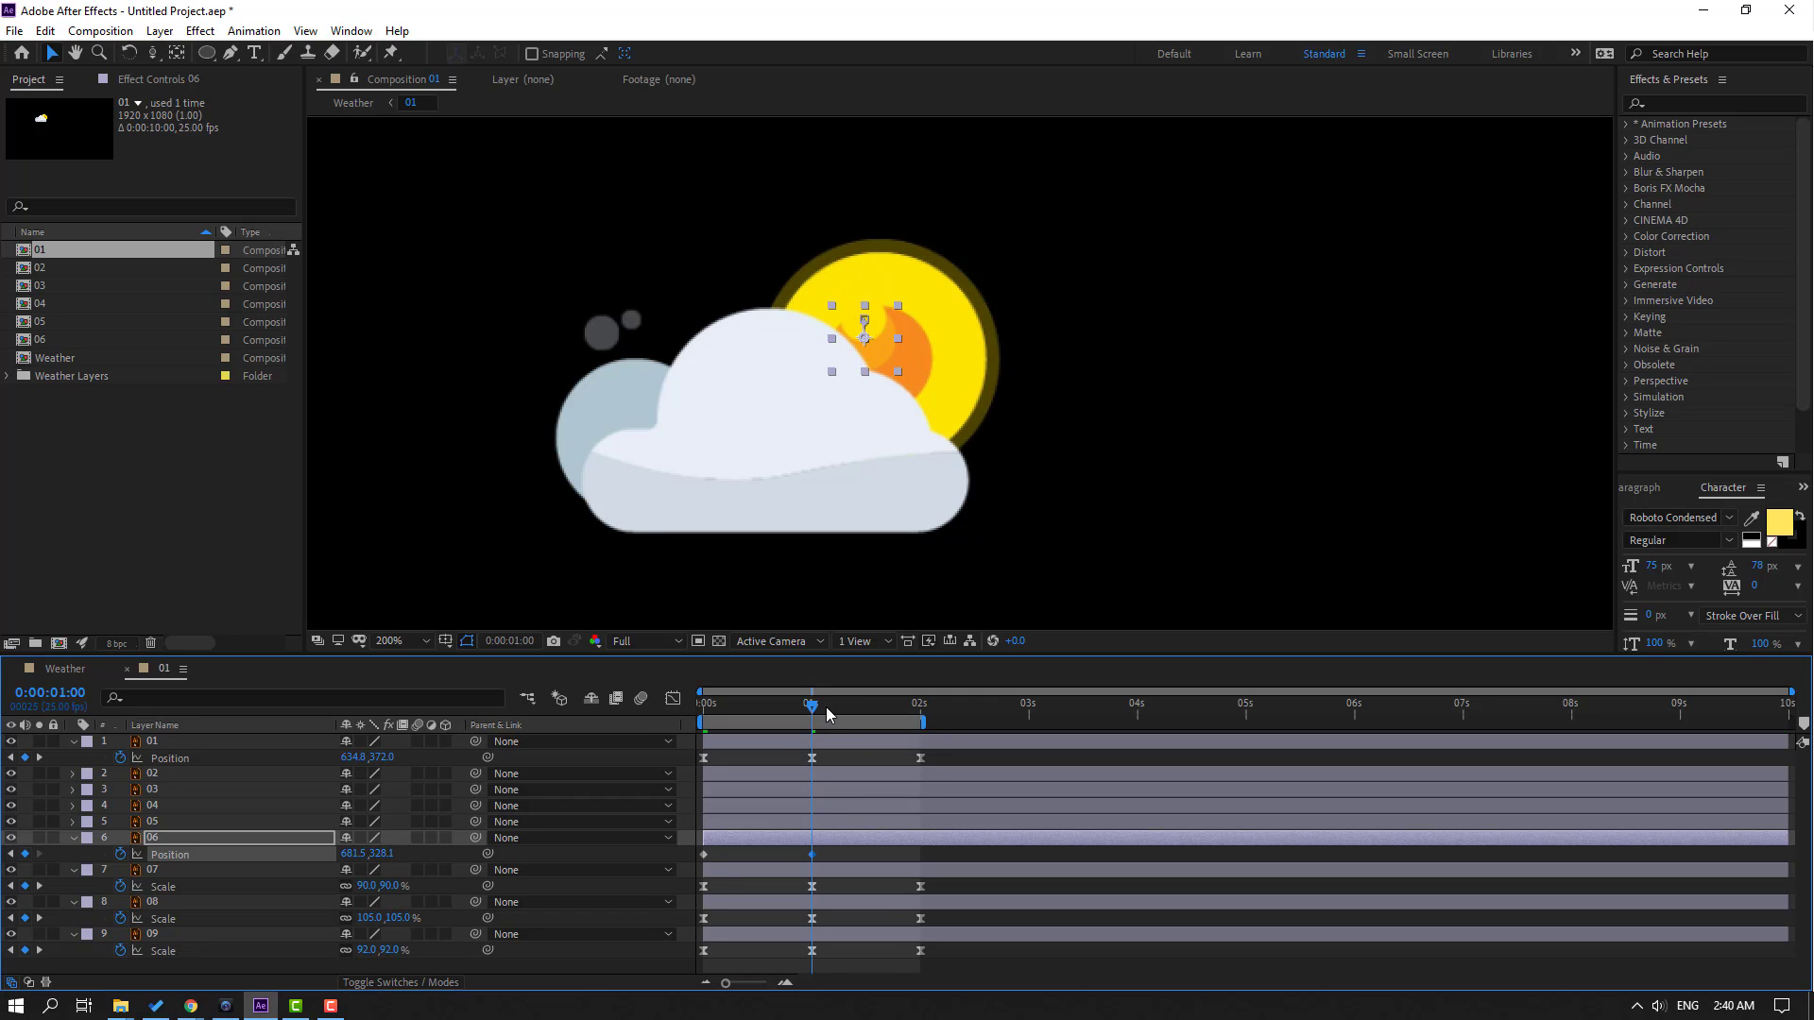
{"action": "left_click_drag", "start_coordinate": [828, 714], "coordinate": [925, 738]}
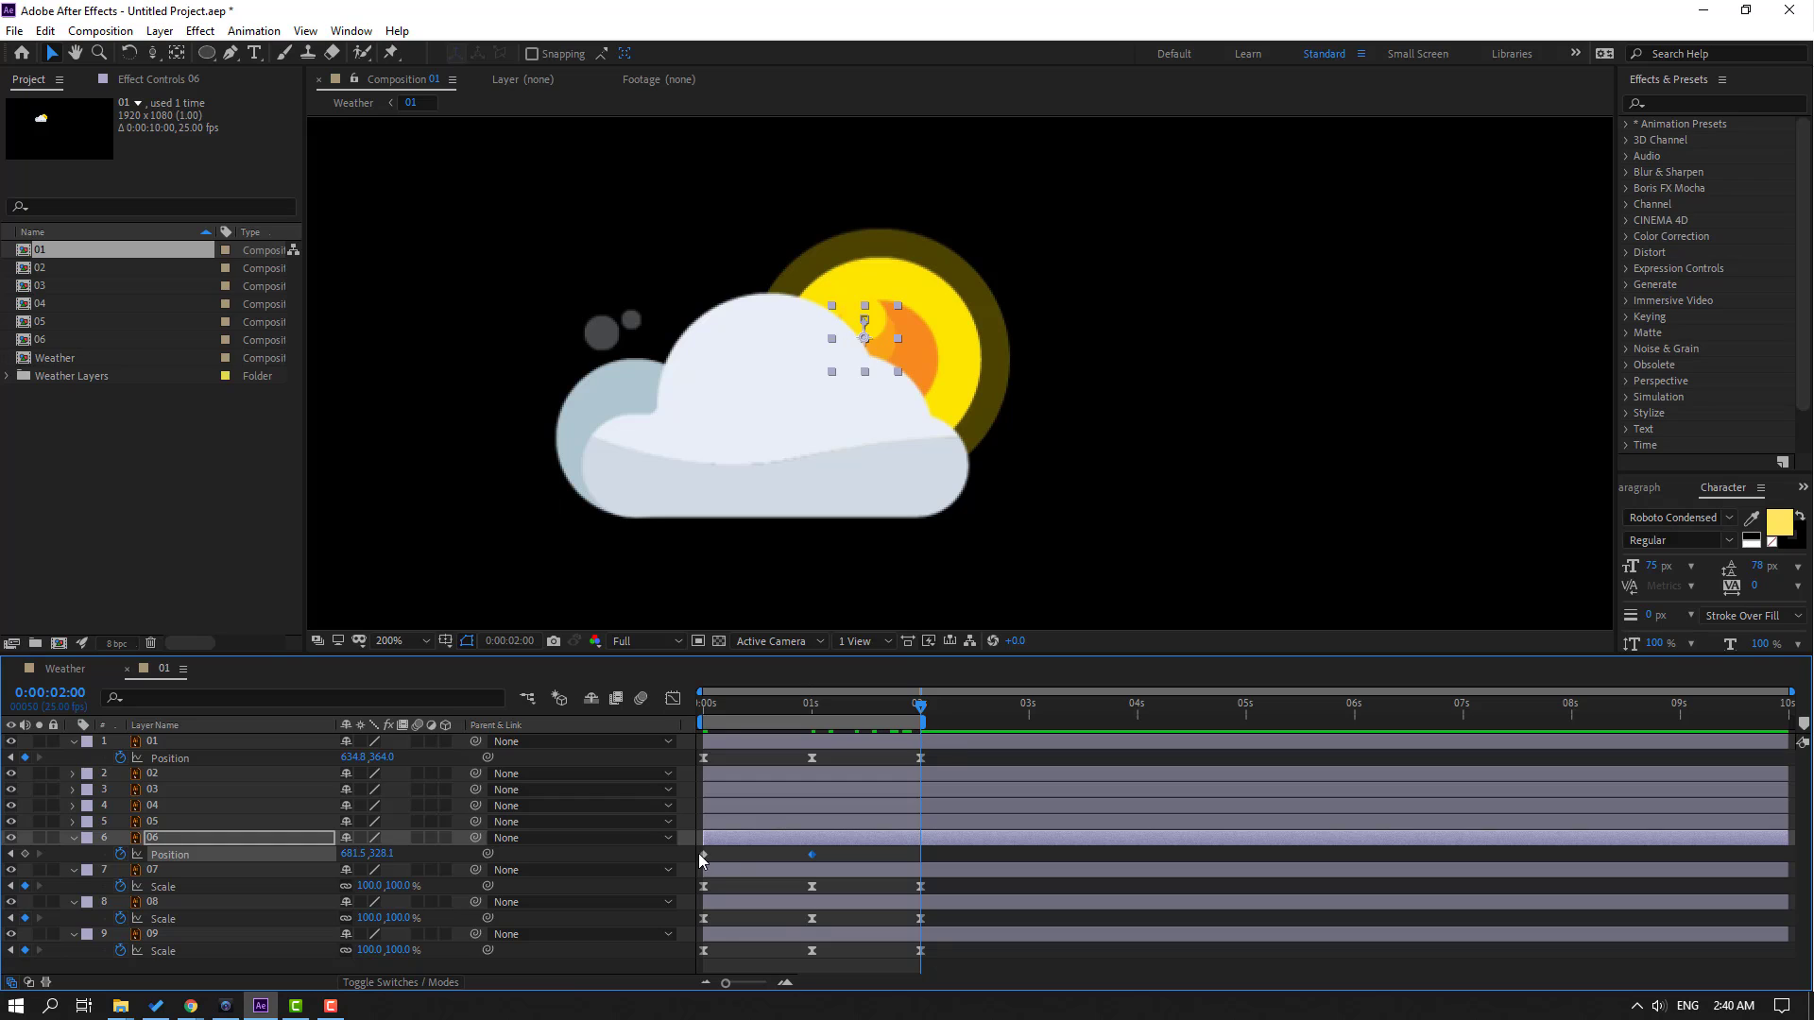
{"action": "key", "text": "shift+Up"}
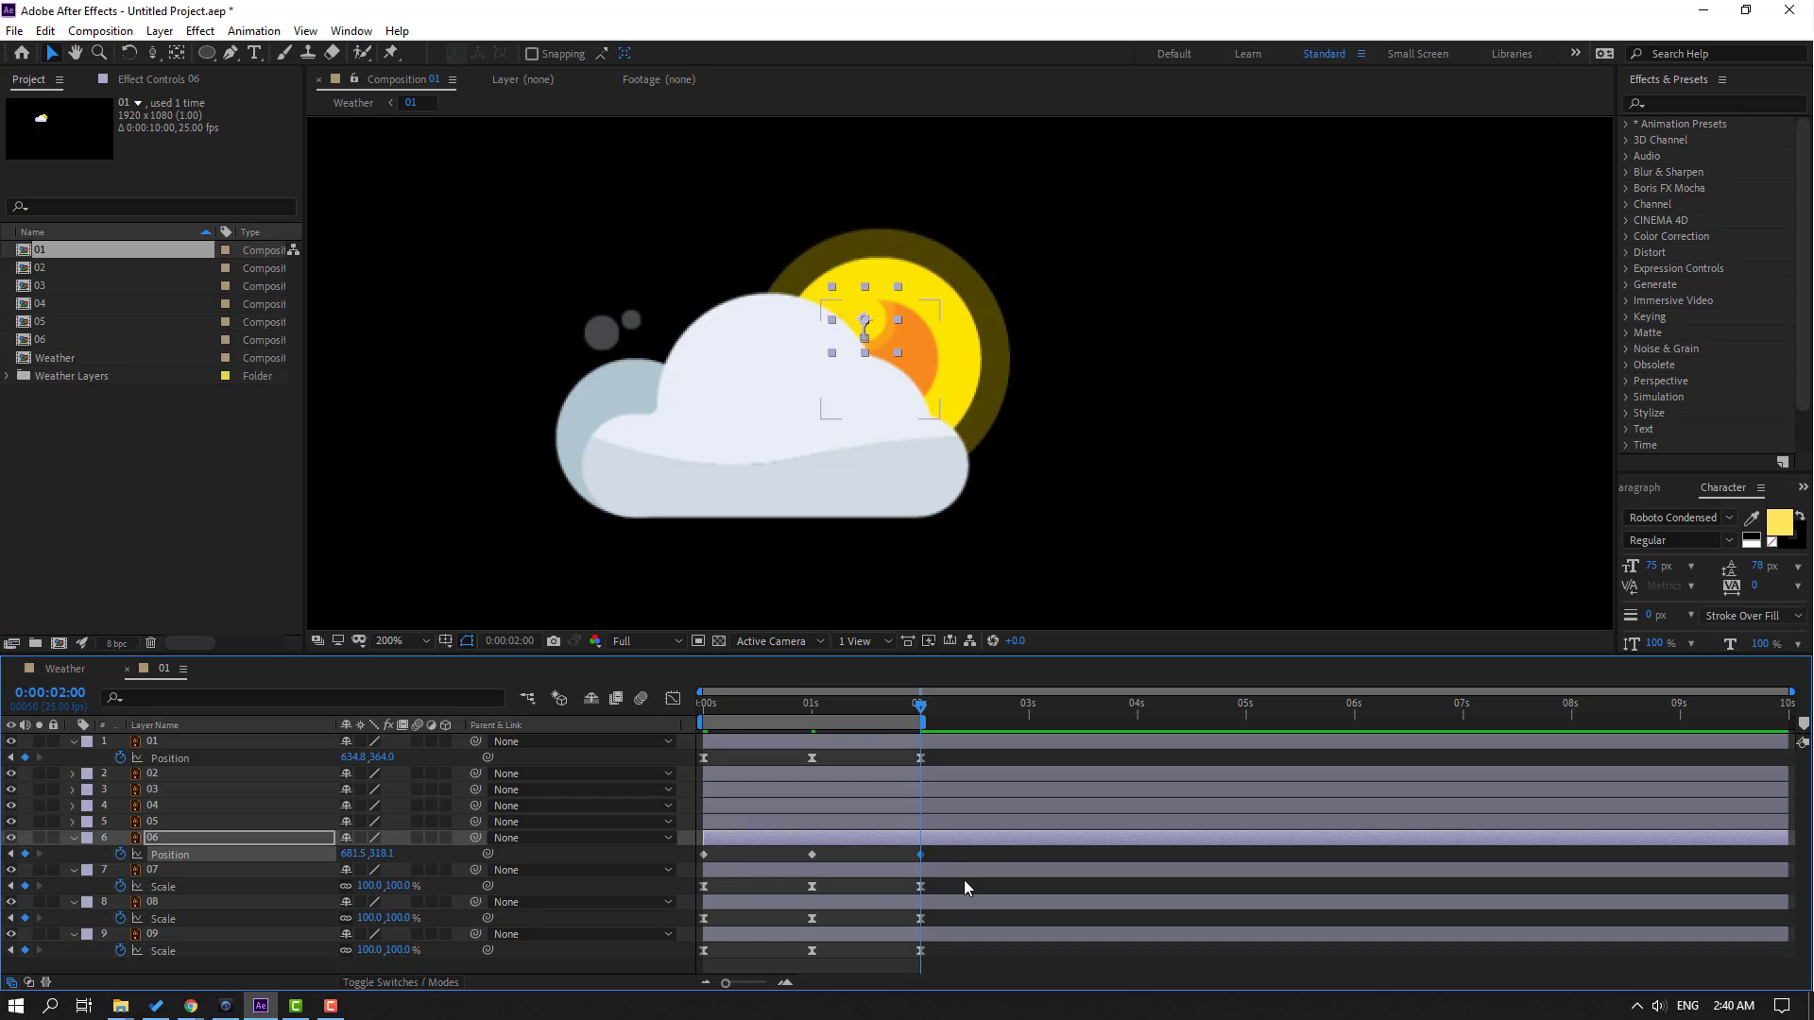
Apply Easy Ease to layer 06's three Position keyframes and preview the bobbing
{"action": "left_click_drag", "start_coordinate": [938, 860], "coordinate": [700, 863]}
{"action": "right_click", "coordinate": [705, 856]}
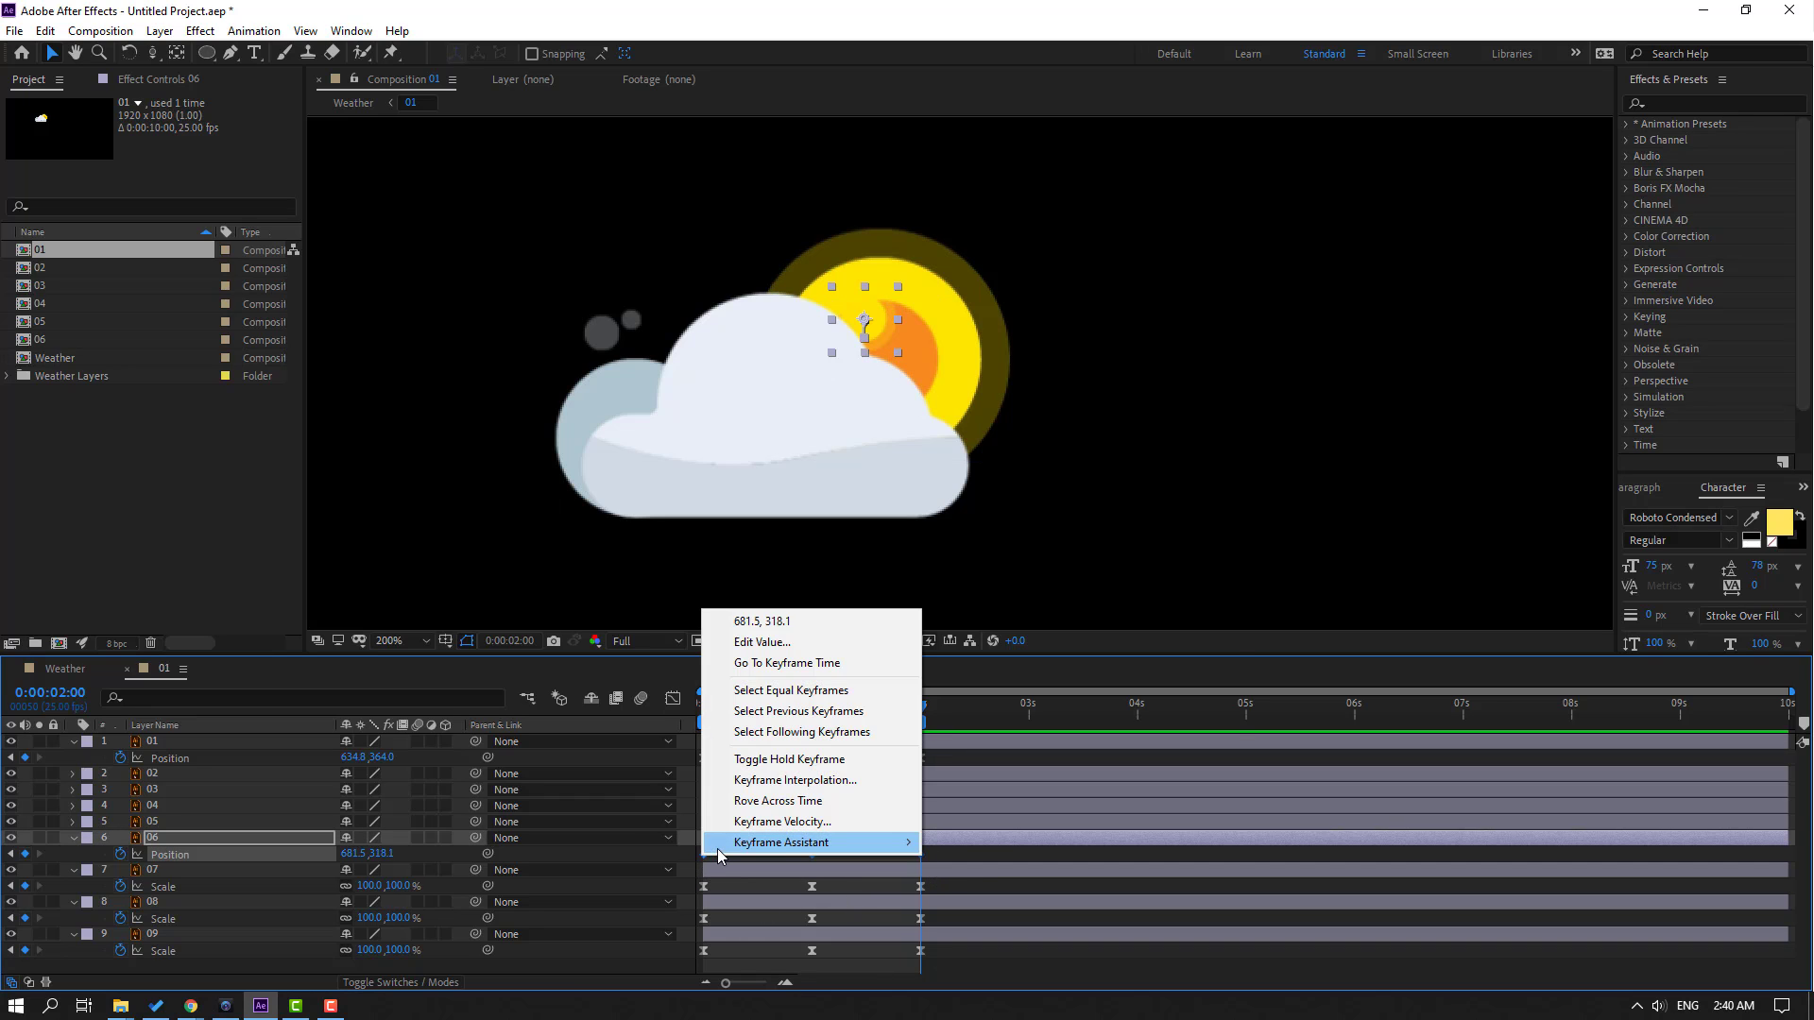
{"action": "mouse_move", "coordinate": [831, 842]}
{"action": "left_click", "coordinate": [1000, 724]}
{"action": "key", "text": "space"}
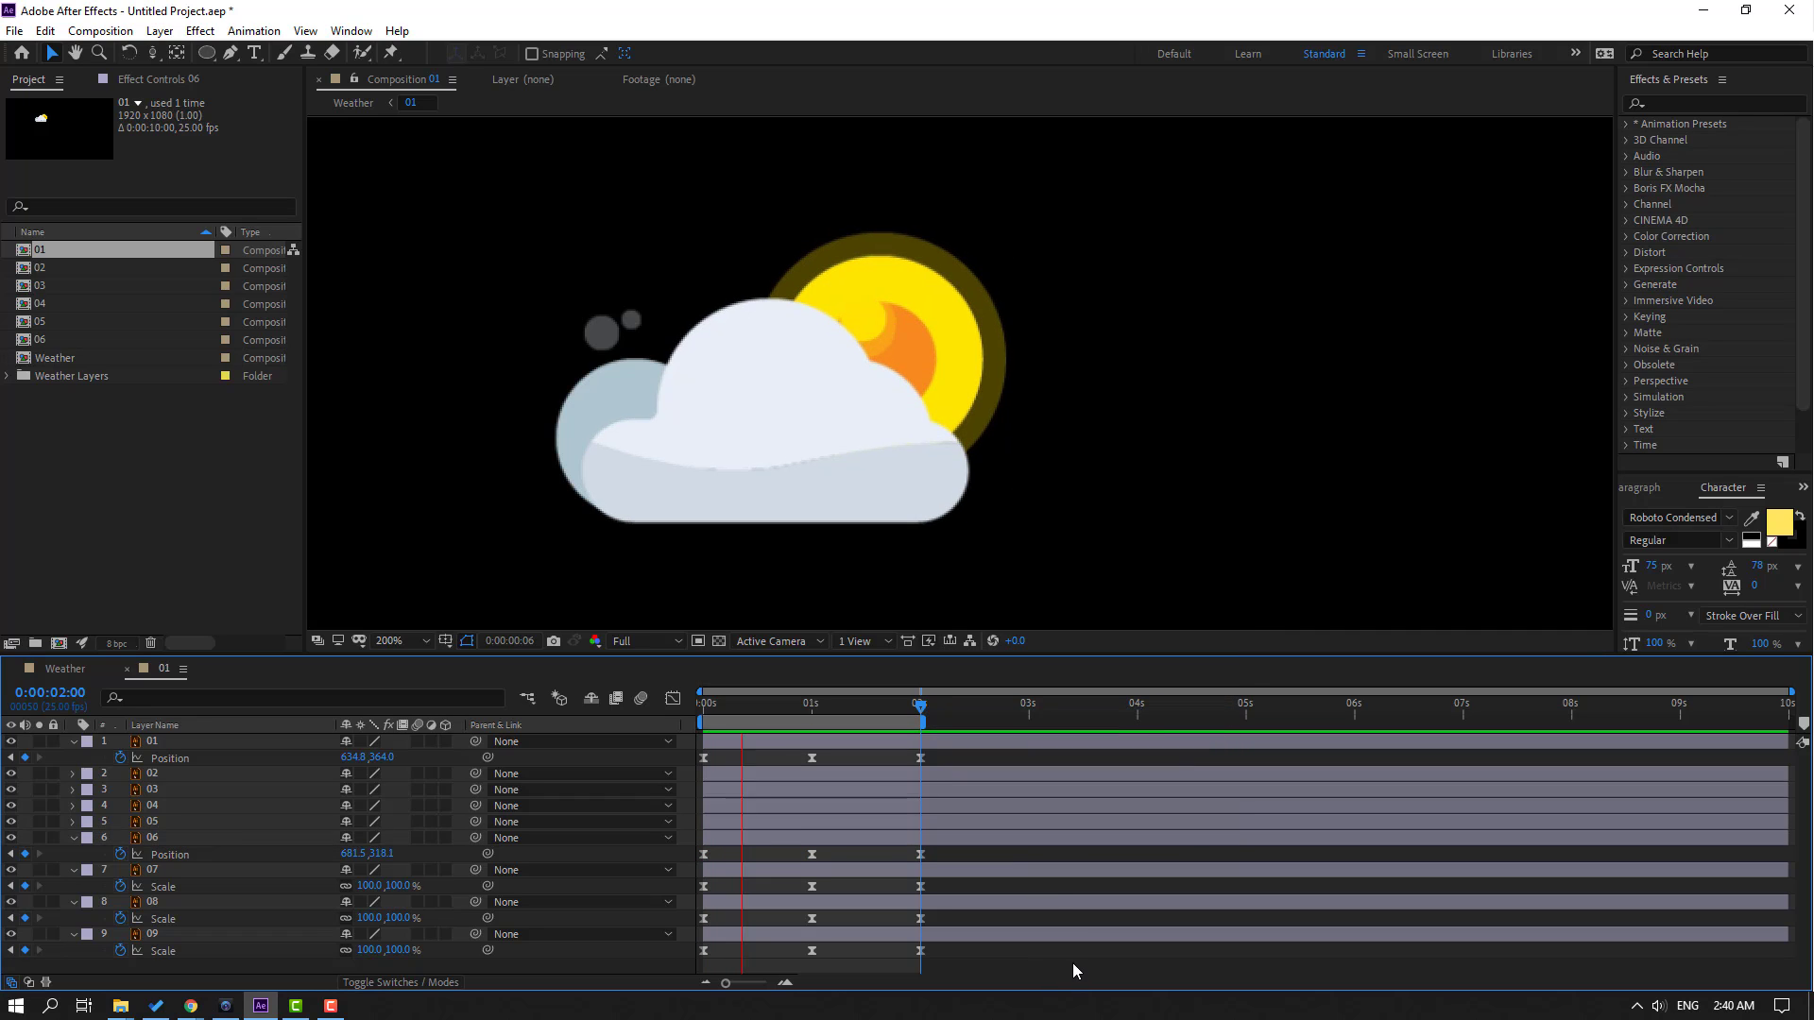
{"action": "key", "text": "Home"}
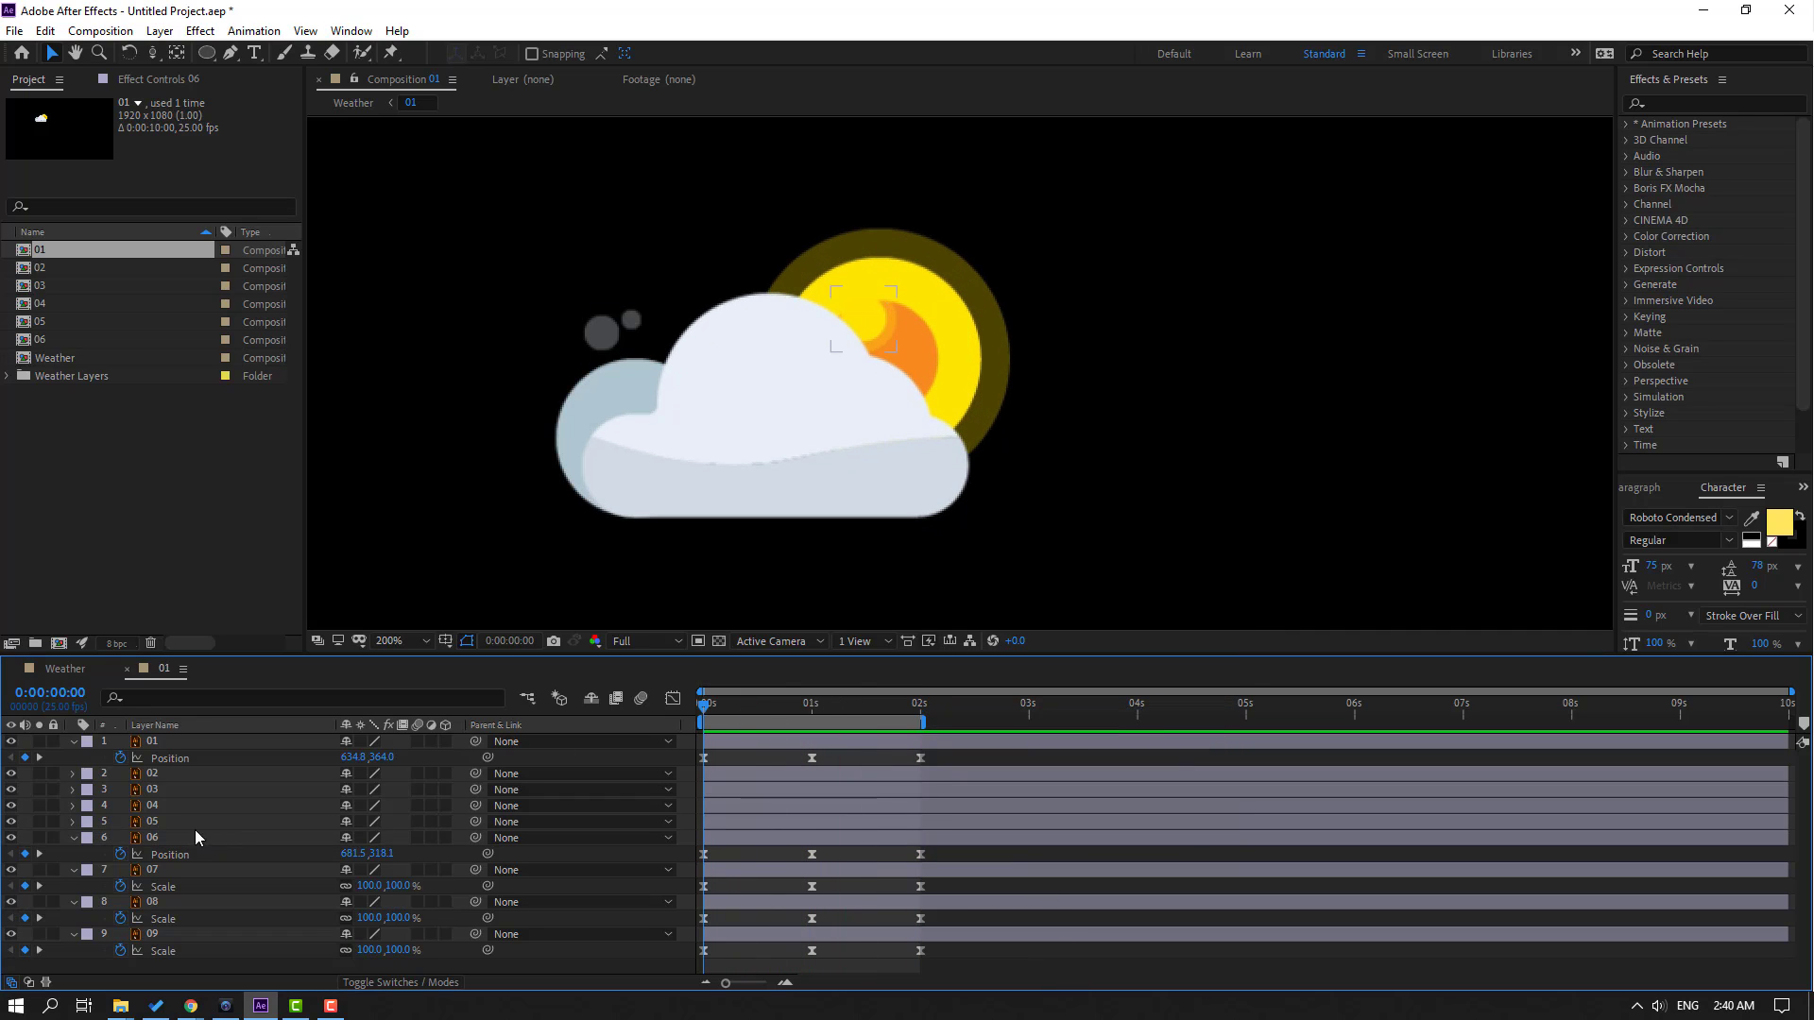
{"action": "left_click", "coordinate": [149, 822]}
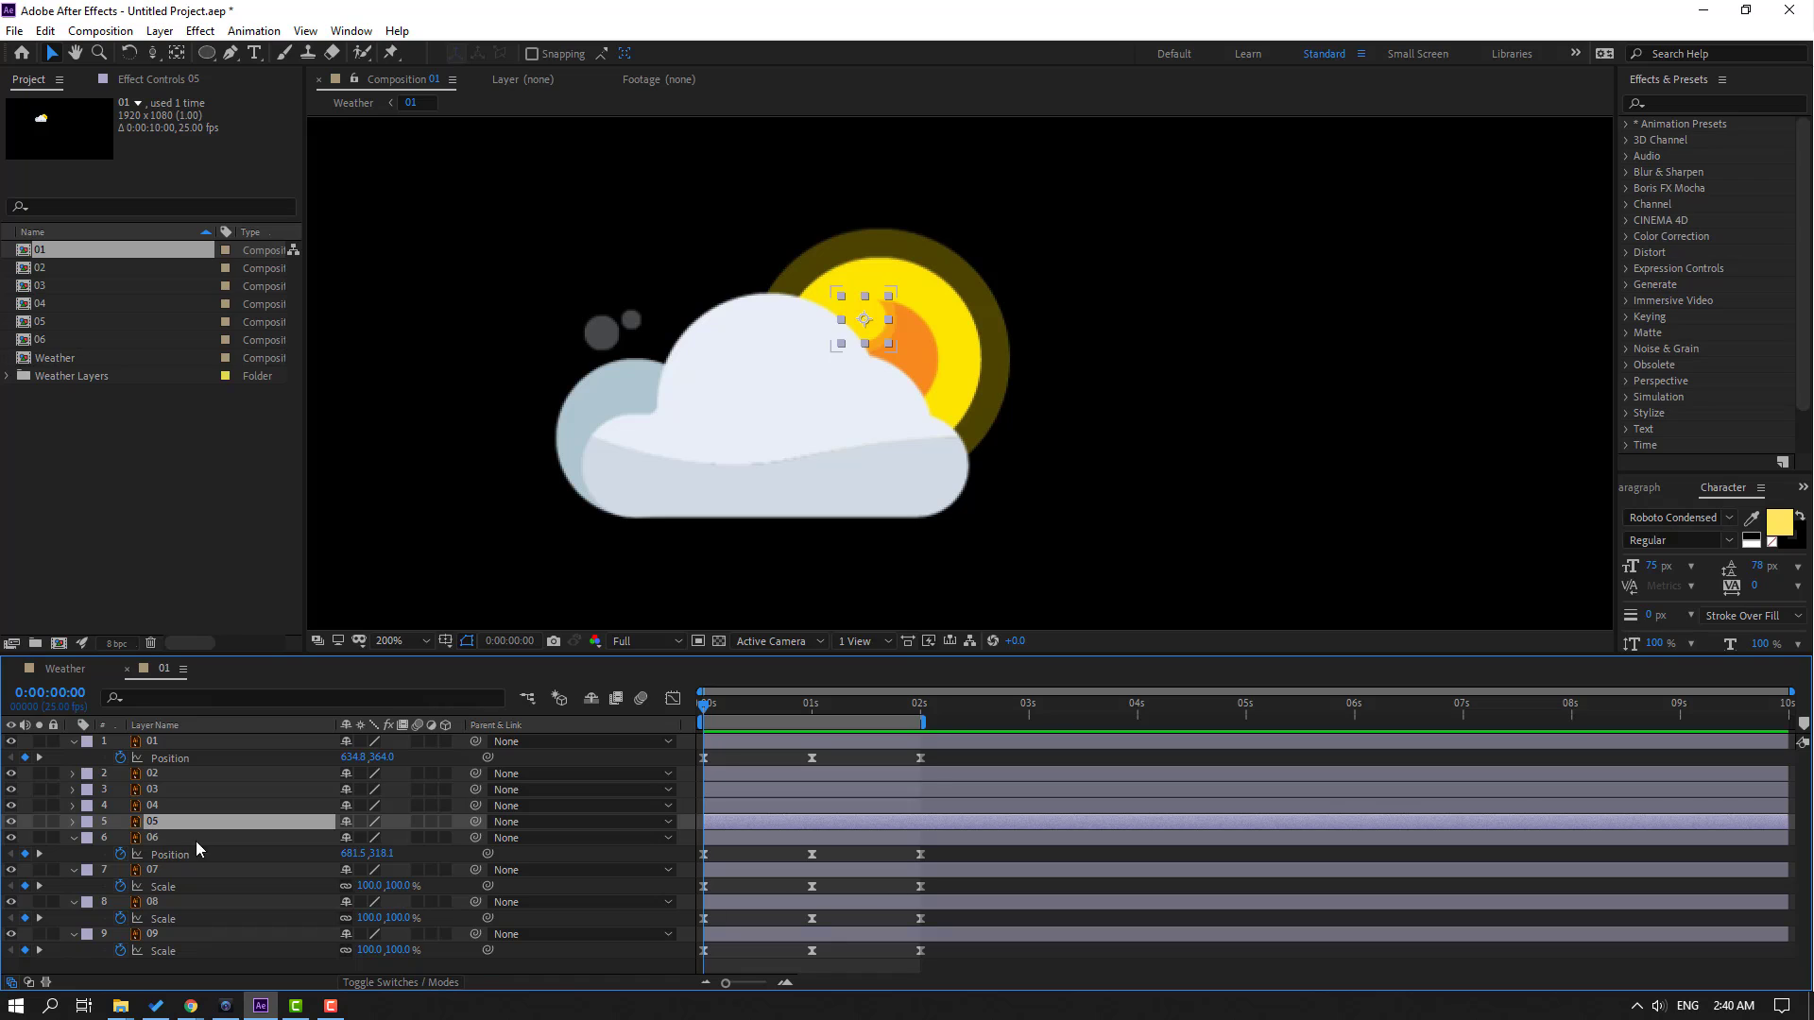
Keyframe layer 05's Position at 0s, at 24 frames lowered to Y 328.1, and at 2s
{"action": "key", "text": "p"}
{"action": "left_click", "coordinate": [120, 838]}
{"action": "left_click", "coordinate": [743, 712]}
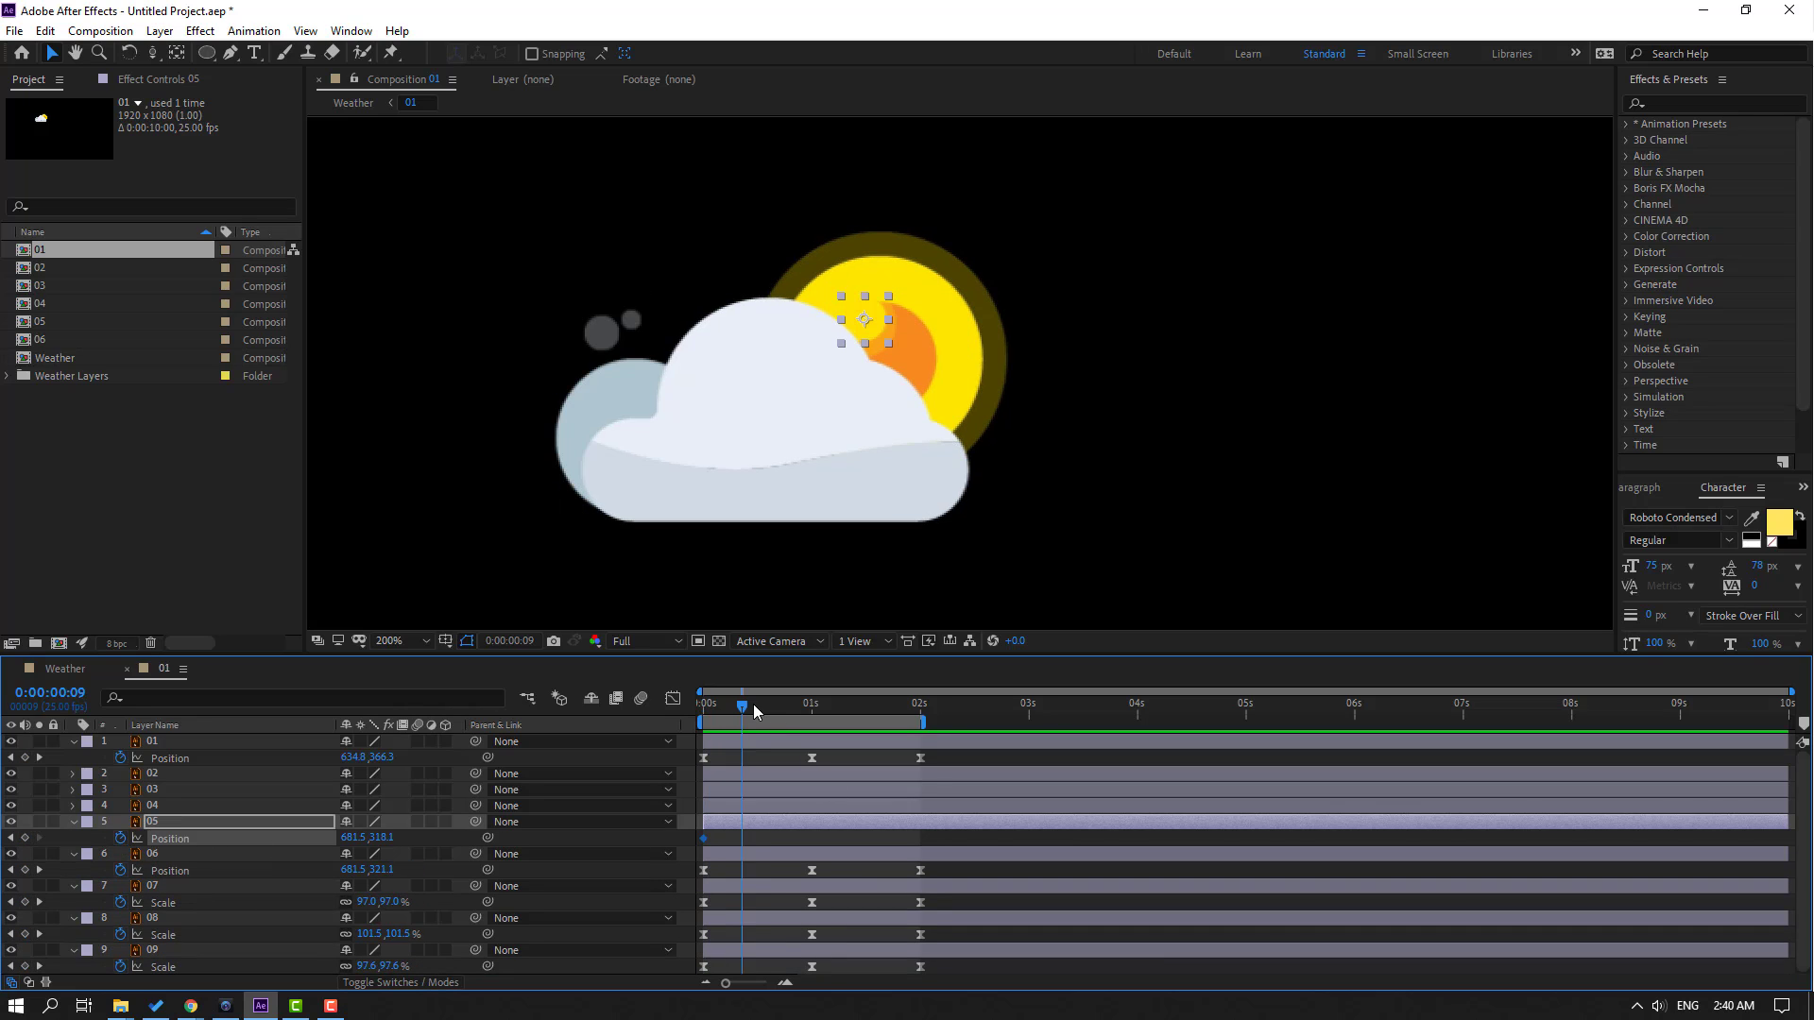
{"action": "left_click_drag", "start_coordinate": [755, 712], "coordinate": [809, 708]}
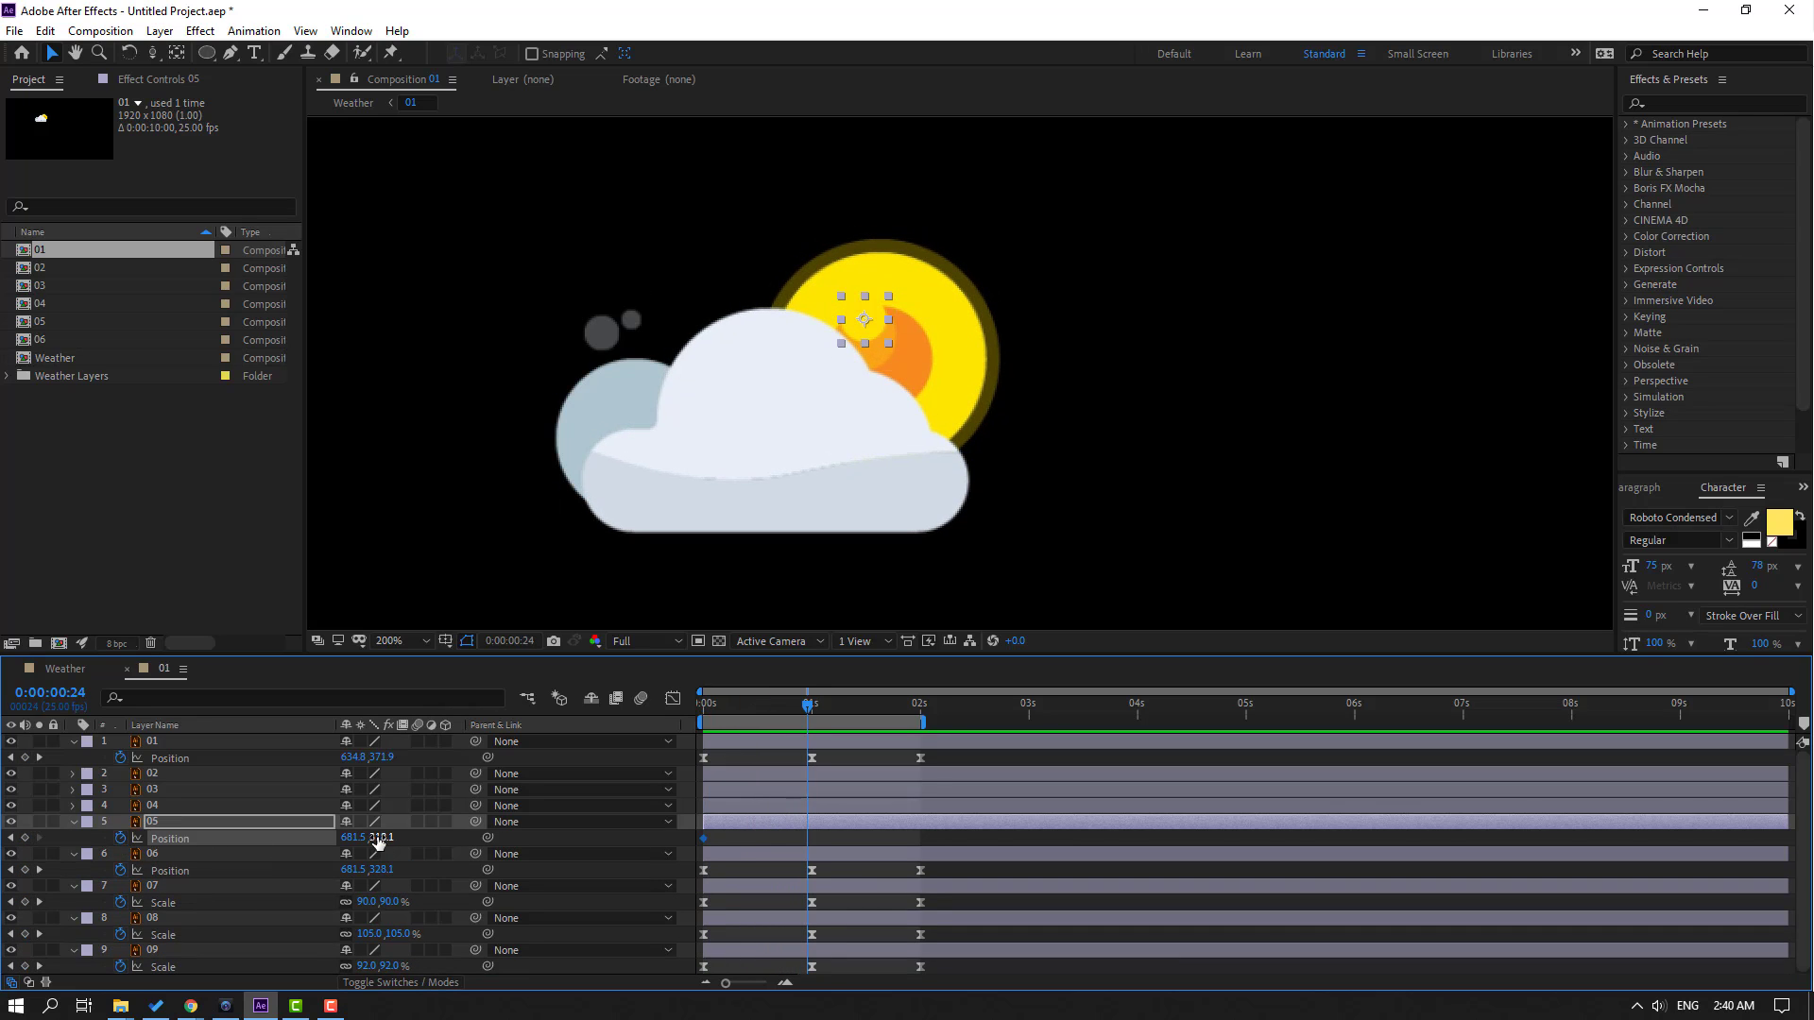
{"action": "left_click_drag", "start_coordinate": [377, 838], "coordinate": [380, 838]}
{"action": "left_click", "coordinate": [834, 705]}
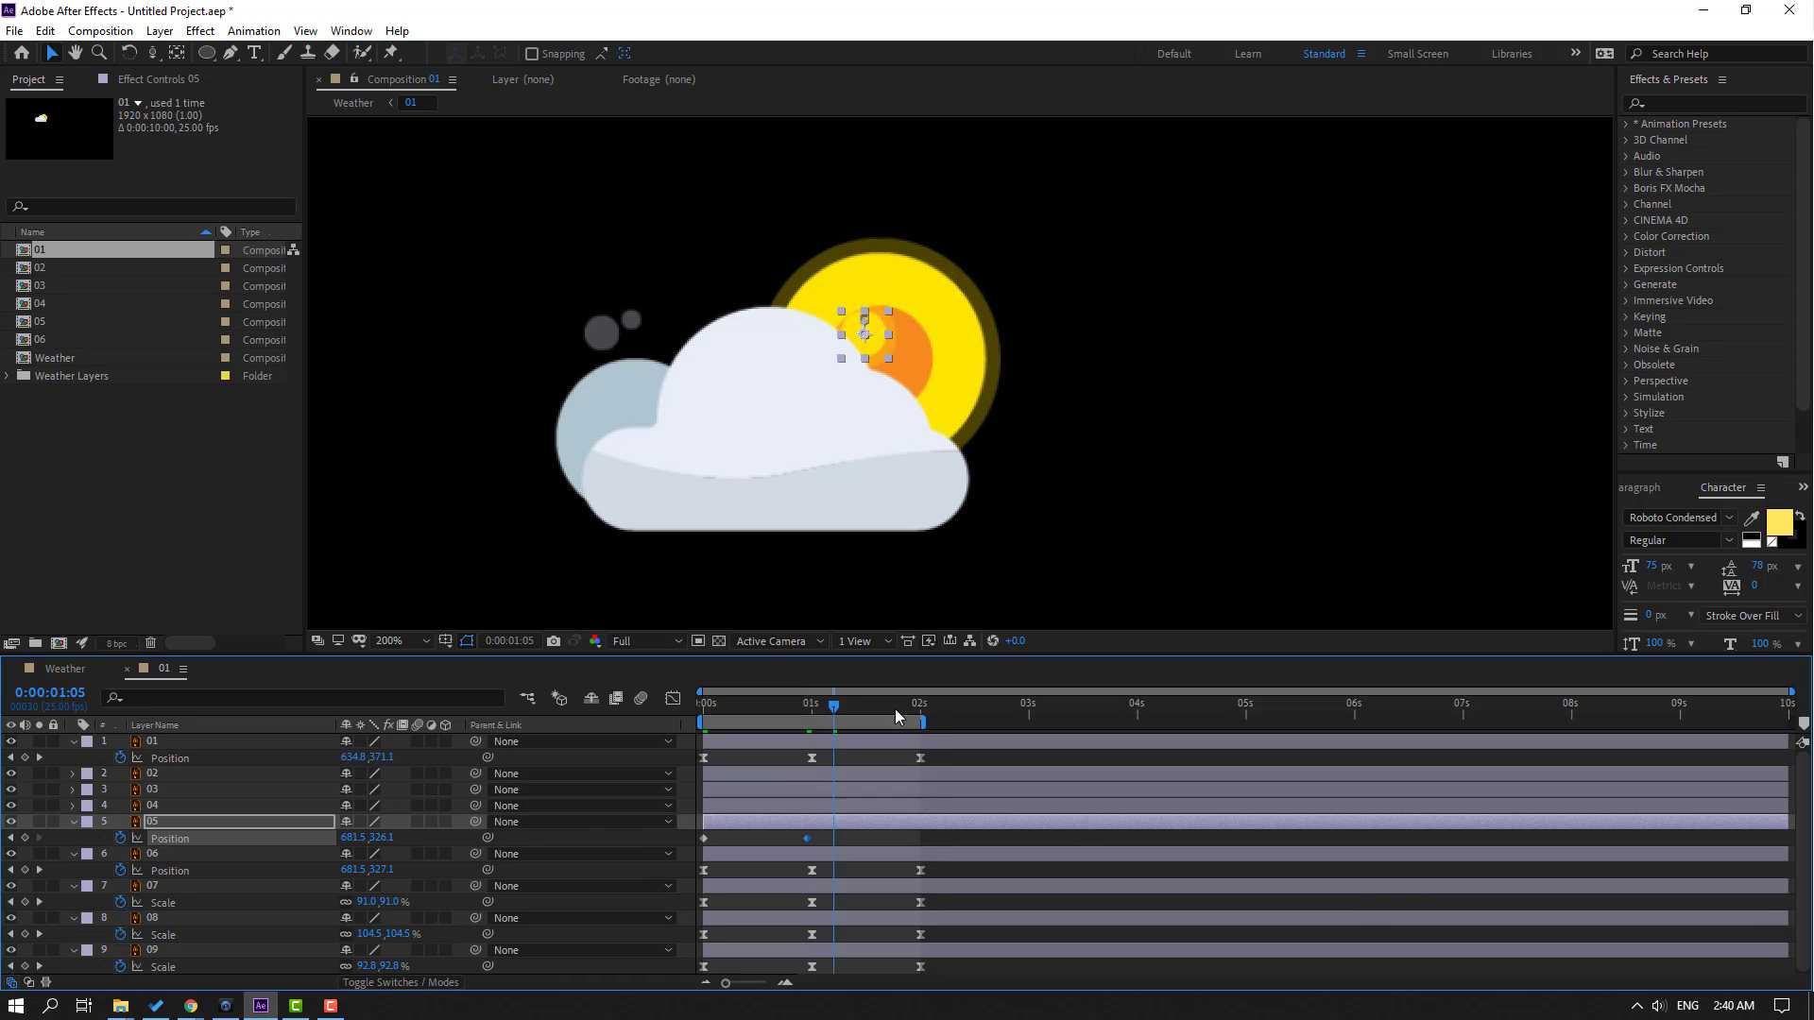
{"action": "left_click", "coordinate": [920, 706]}
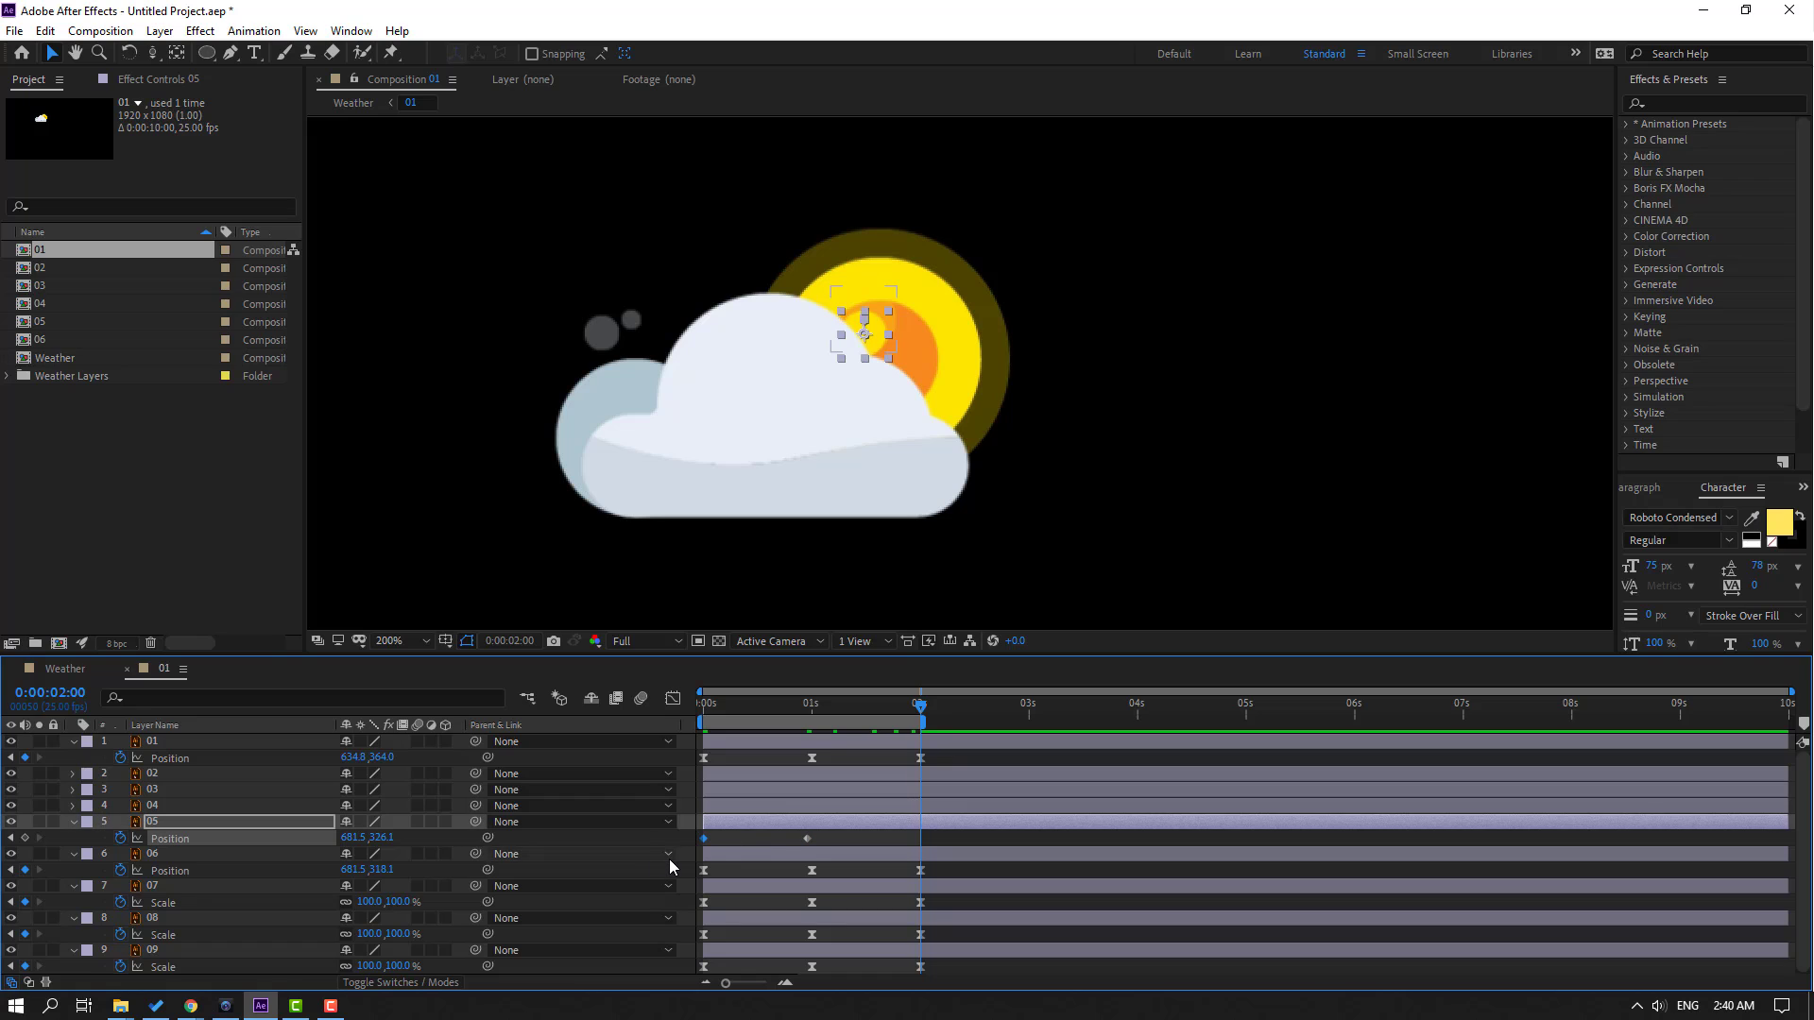
Apply Easy Ease to all three of layer 05's Position keyframes and preview
{"action": "left_click_drag", "start_coordinate": [957, 840], "coordinate": [703, 848]}
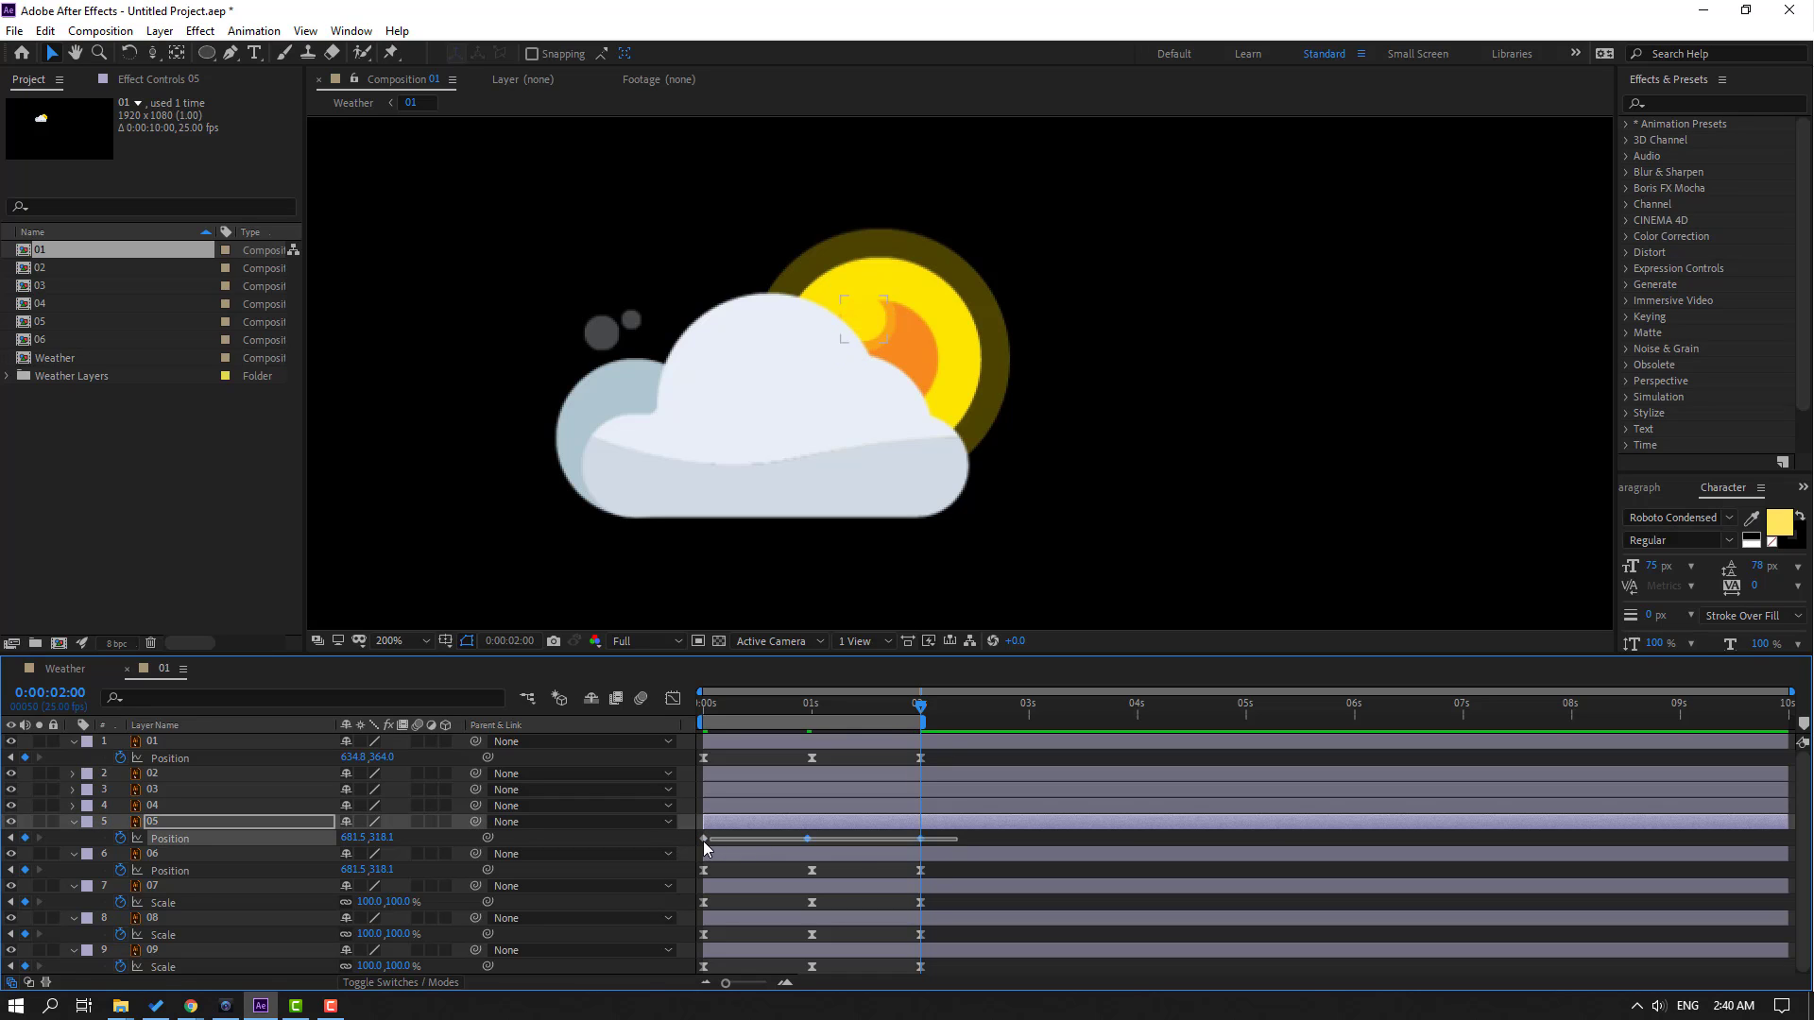
{"action": "right_click", "coordinate": [704, 840]}
{"action": "mouse_move", "coordinate": [822, 828]}
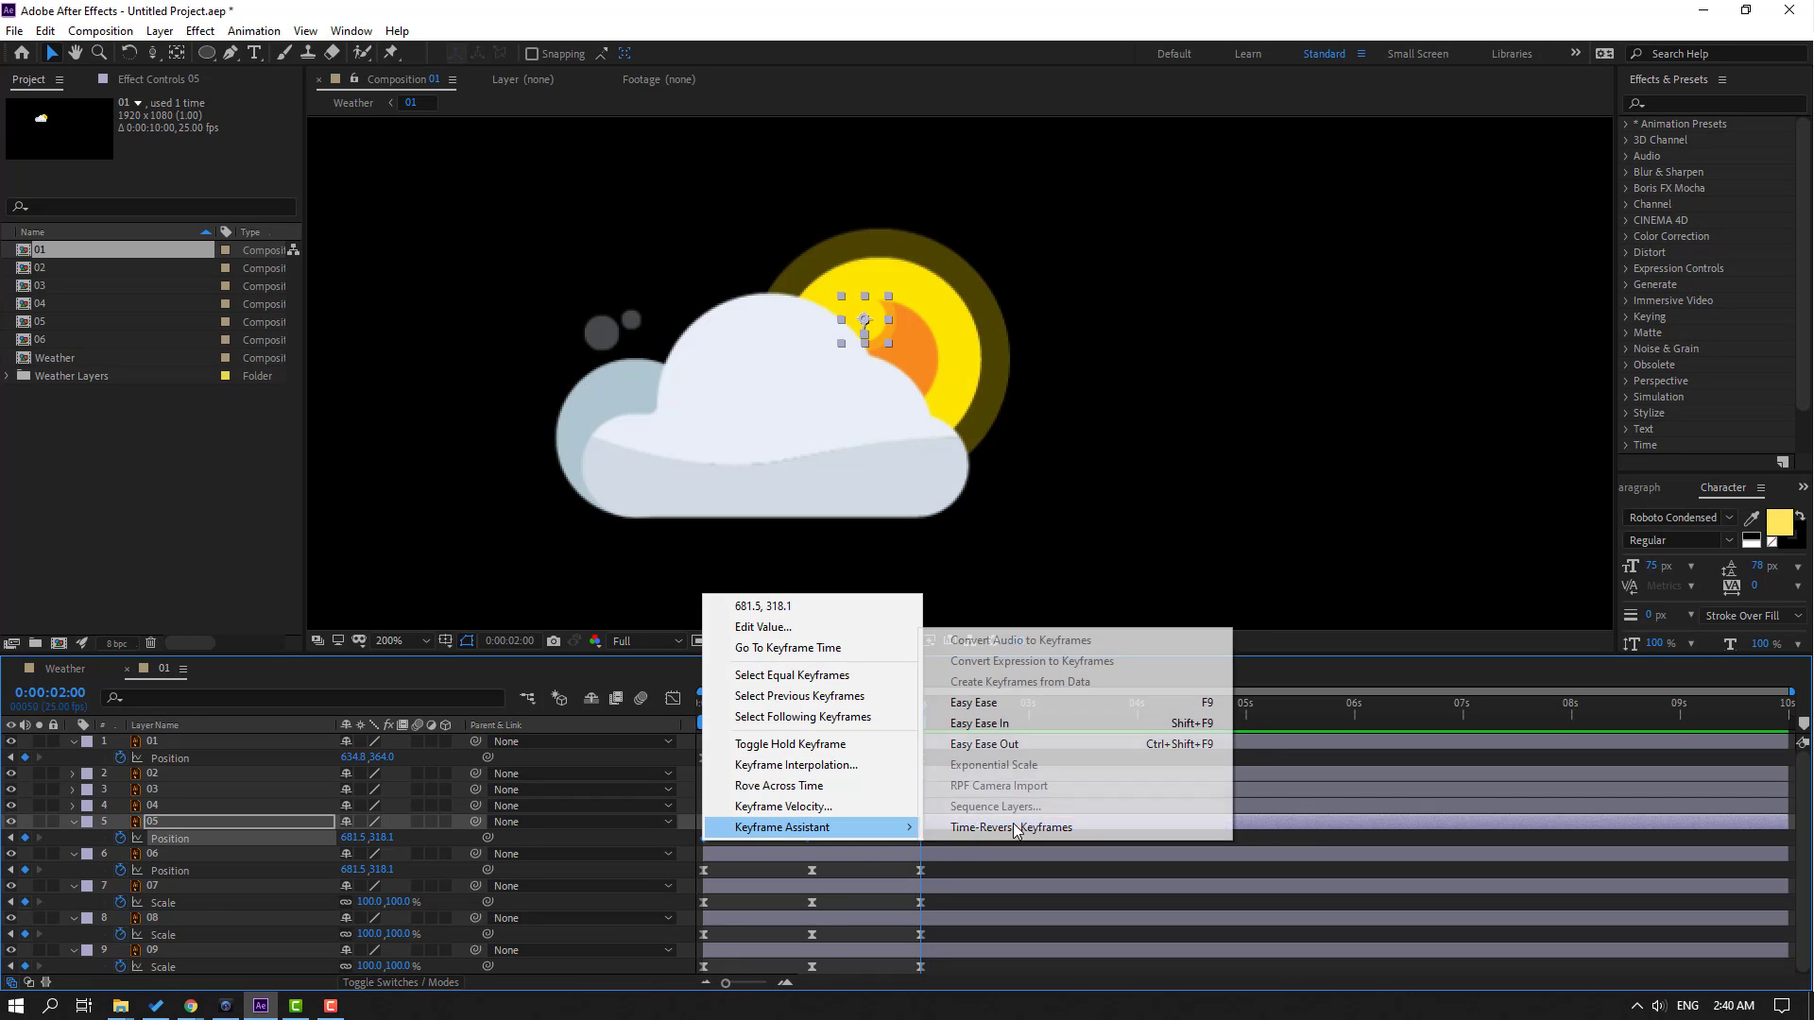
{"action": "left_click", "coordinate": [970, 704]}
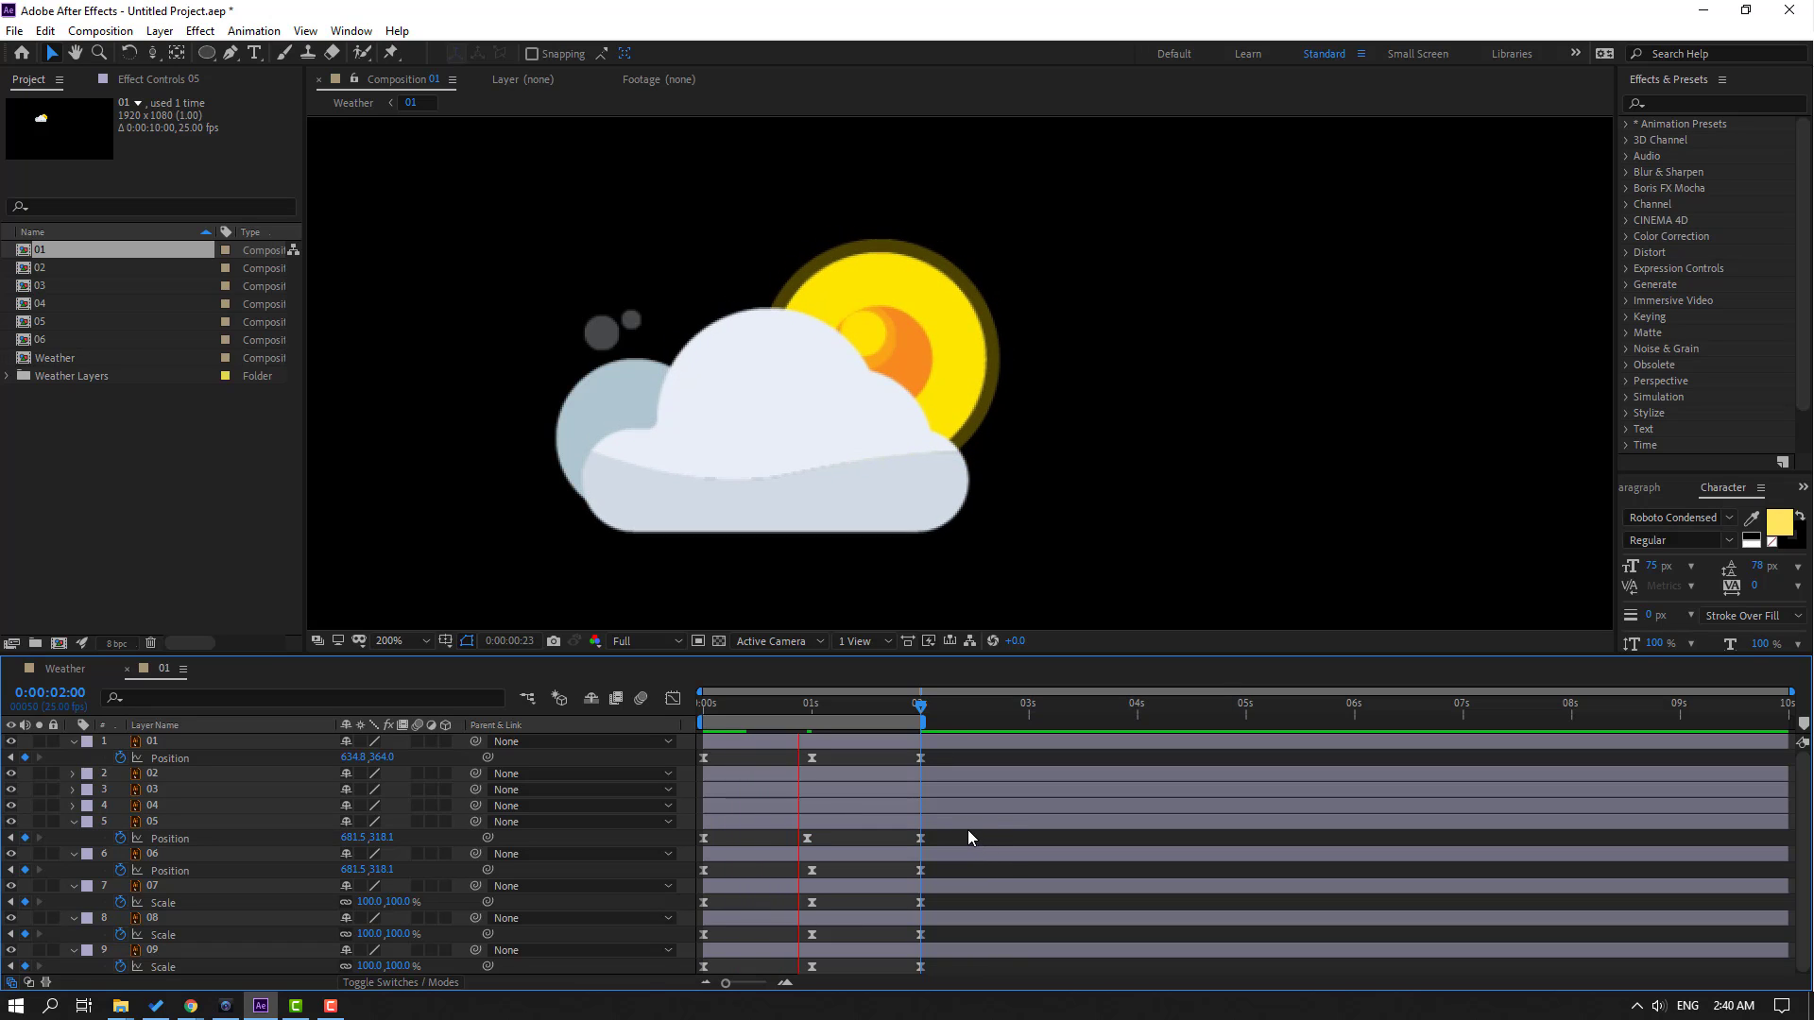
{"action": "key", "text": "space"}
Push layer 05's 24-frame keyframe further down to Y 337.1 and preview the bob
{"action": "left_click", "coordinate": [737, 707]}
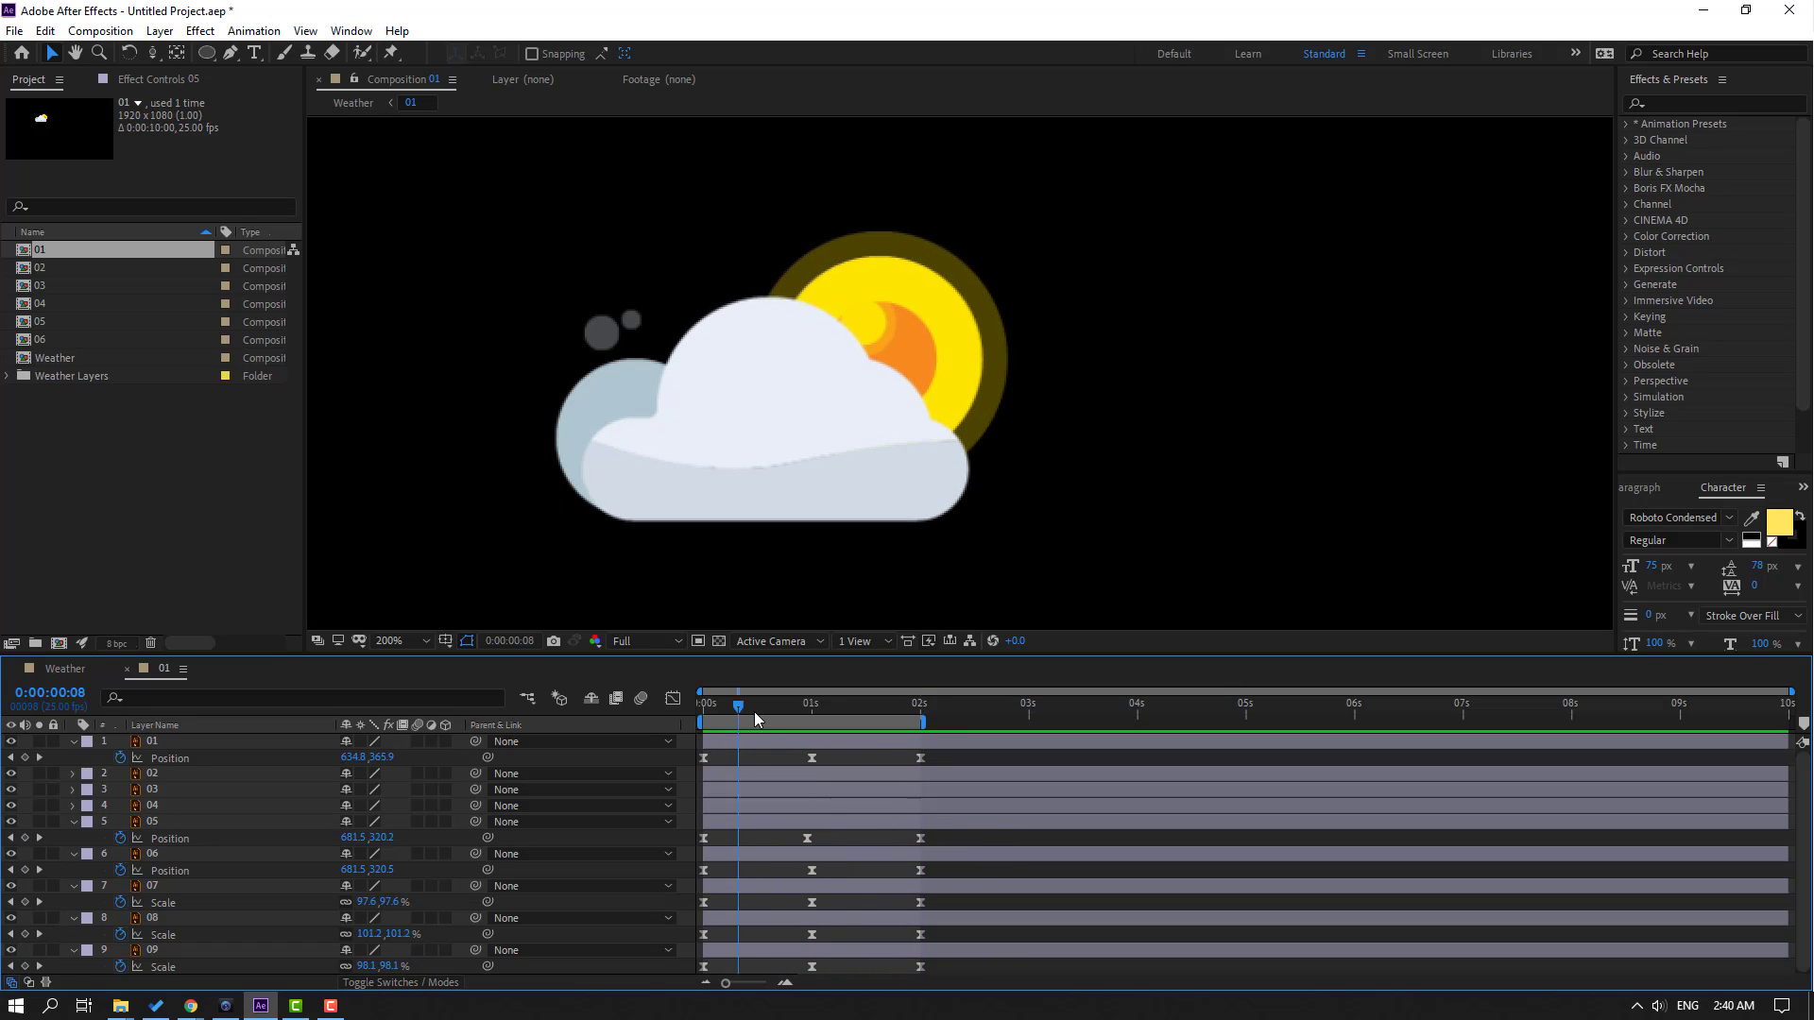
{"action": "left_click_drag", "start_coordinate": [755, 713], "coordinate": [807, 715]}
{"action": "left_click", "coordinate": [811, 837]}
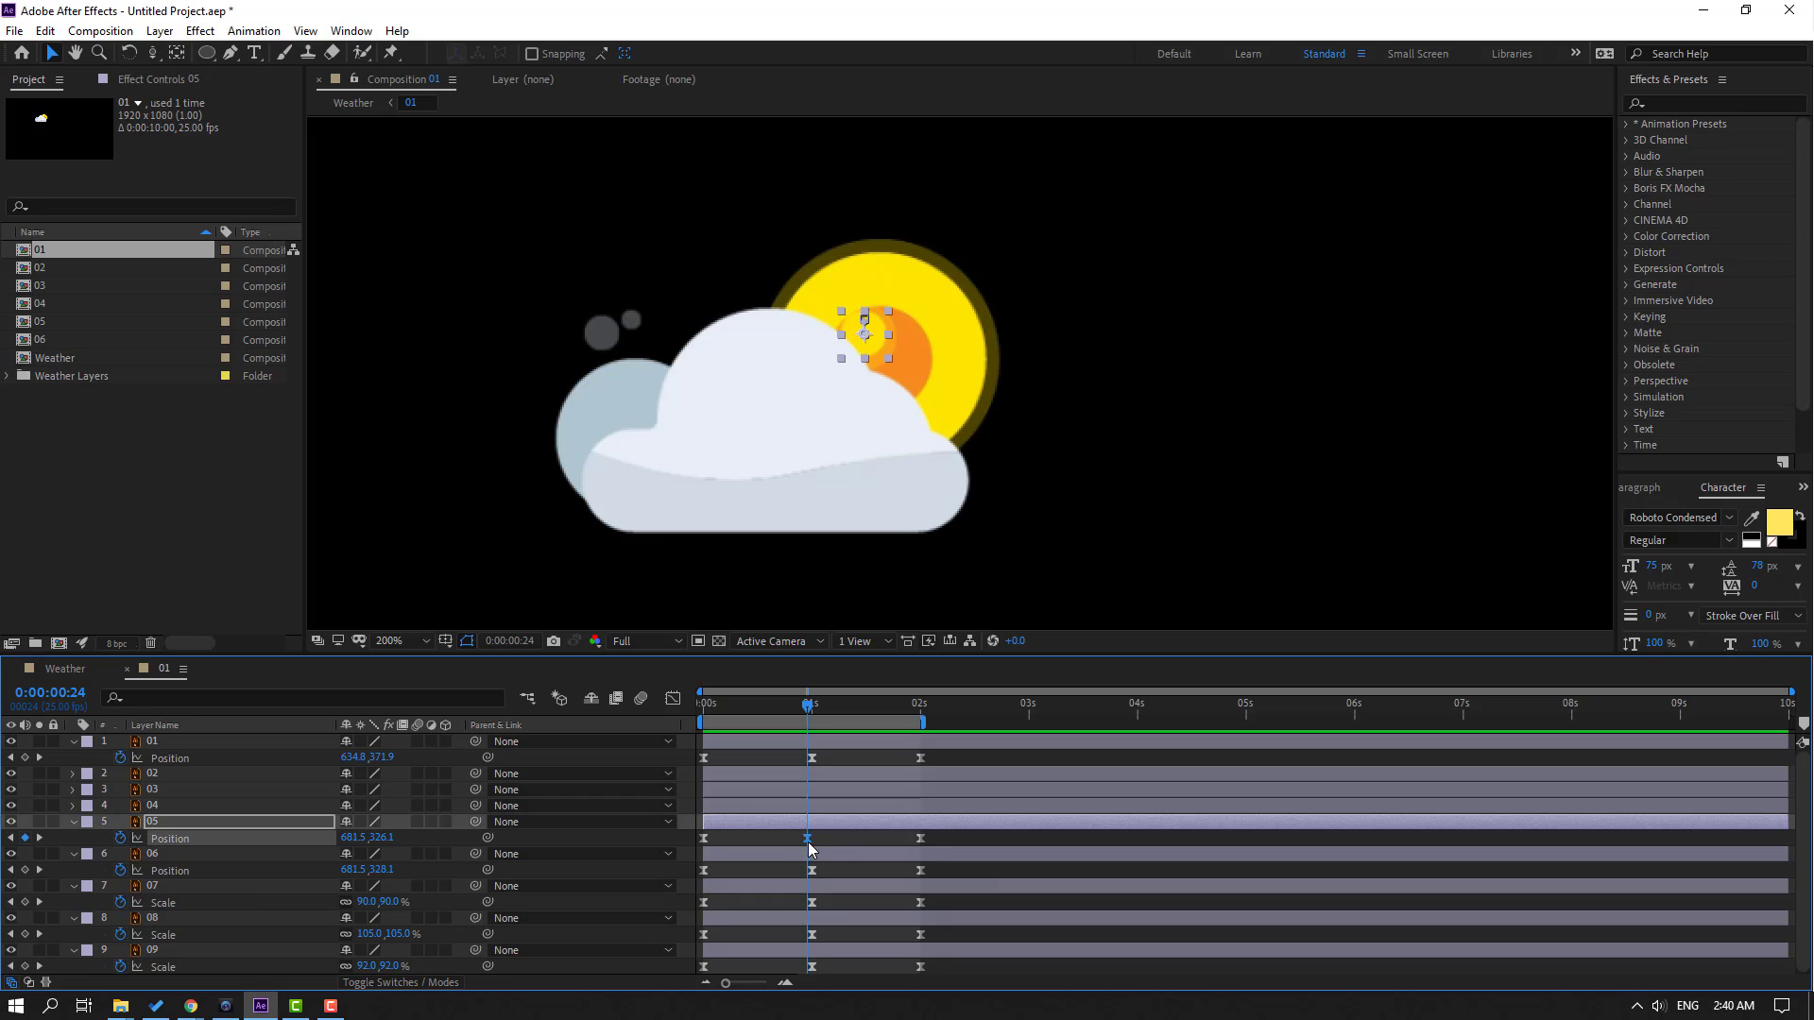
{"action": "left_click_drag", "start_coordinate": [379, 837], "coordinate": [387, 838]}
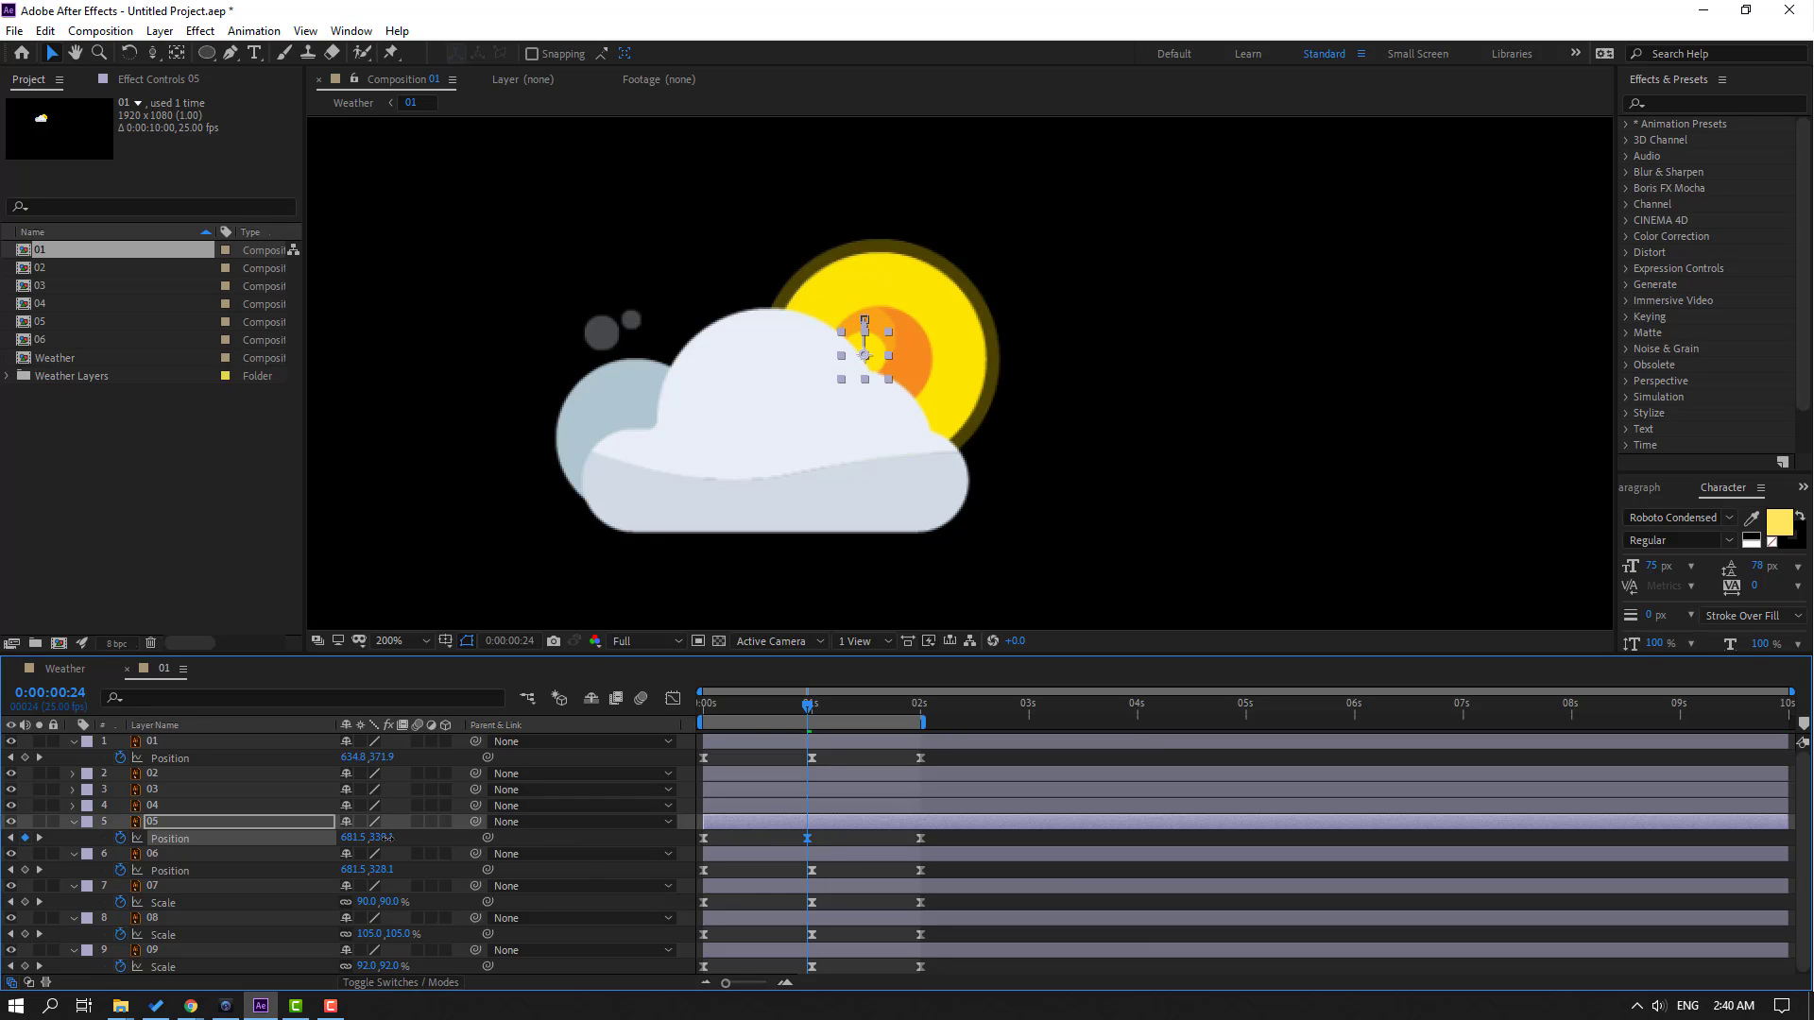
{"action": "key", "text": "space"}
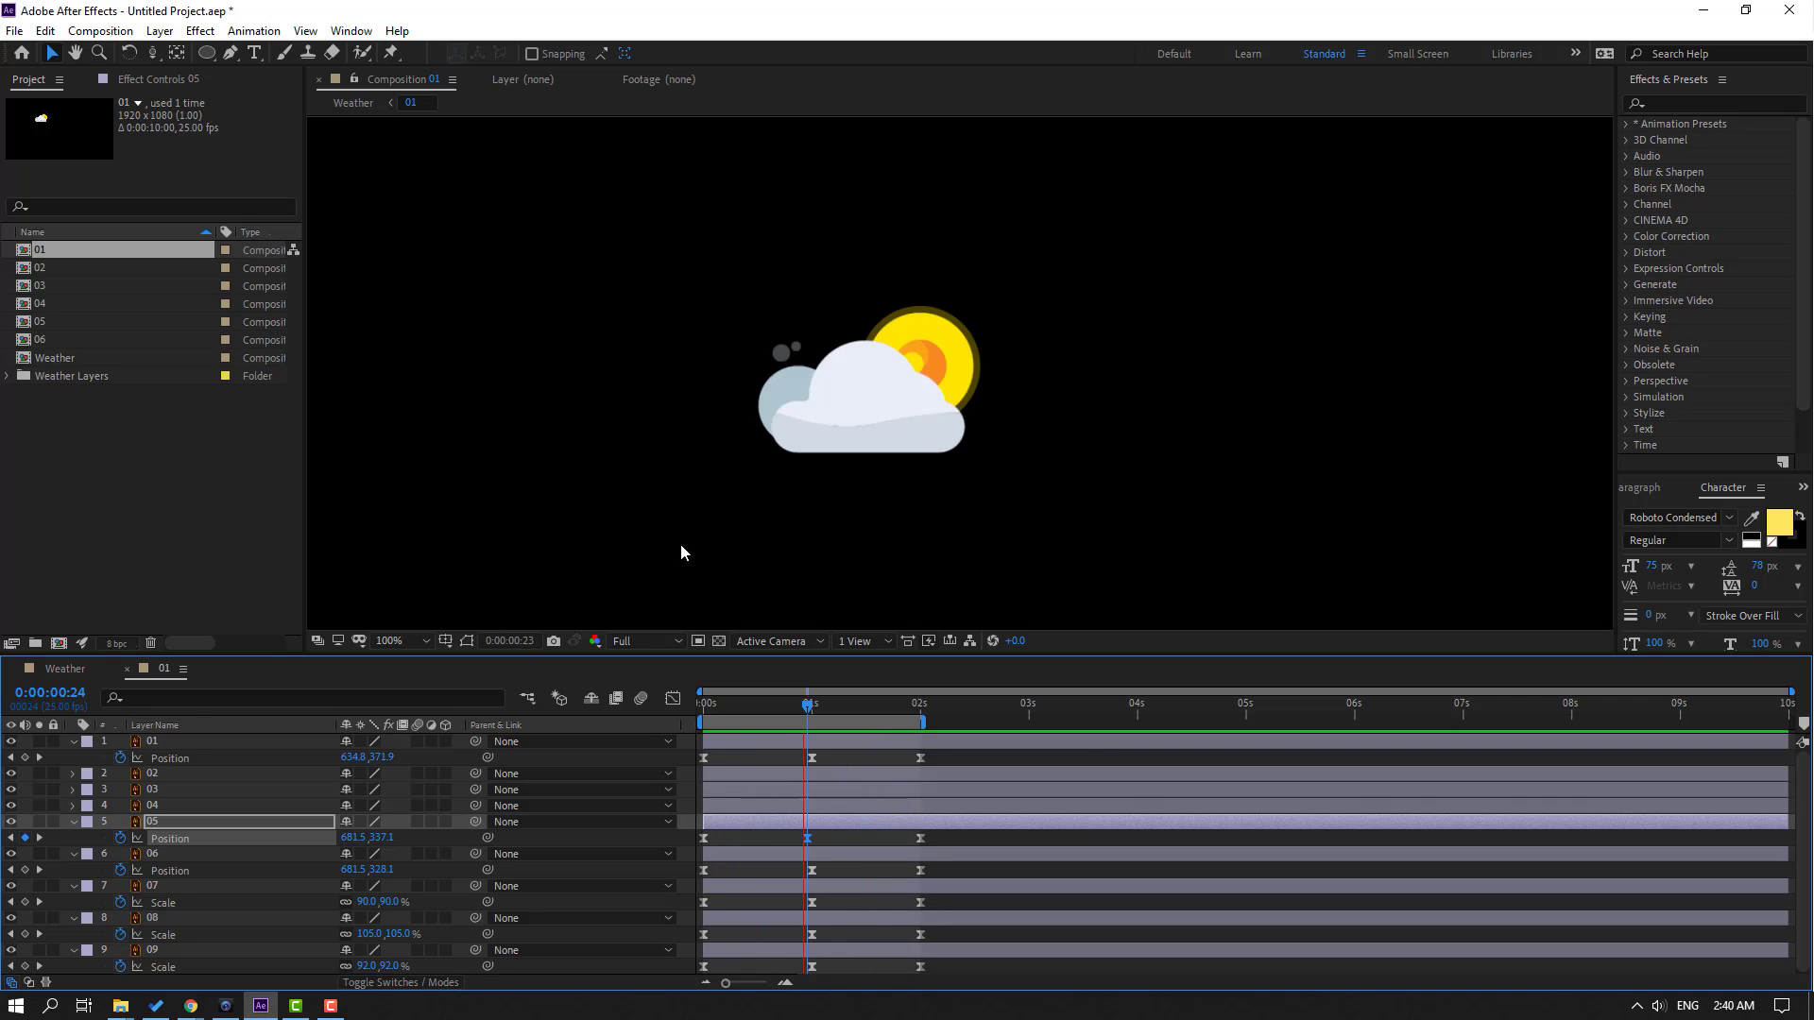
{"action": "key", "text": "space"}
{"action": "key", "text": "."}
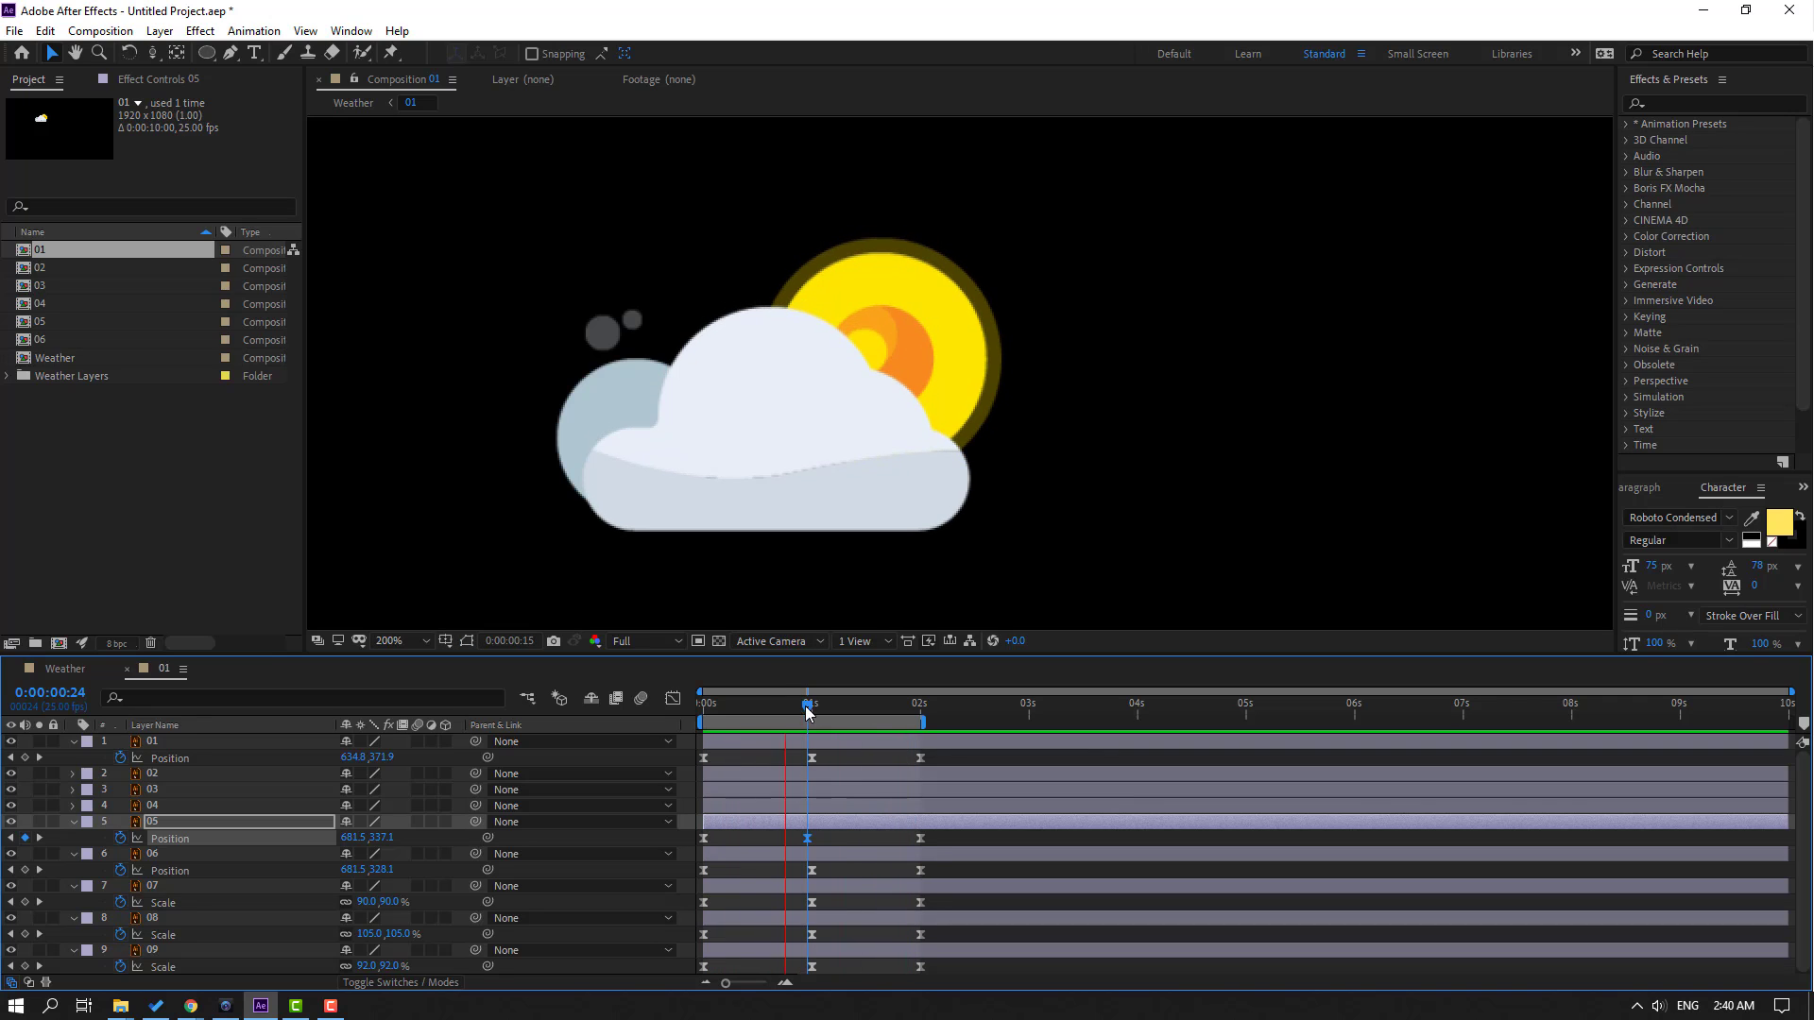
{"action": "key", "text": "Home"}
Add a Position keyframe to puff layer 04 and move it to 1s
{"action": "left_click", "coordinate": [146, 807]}
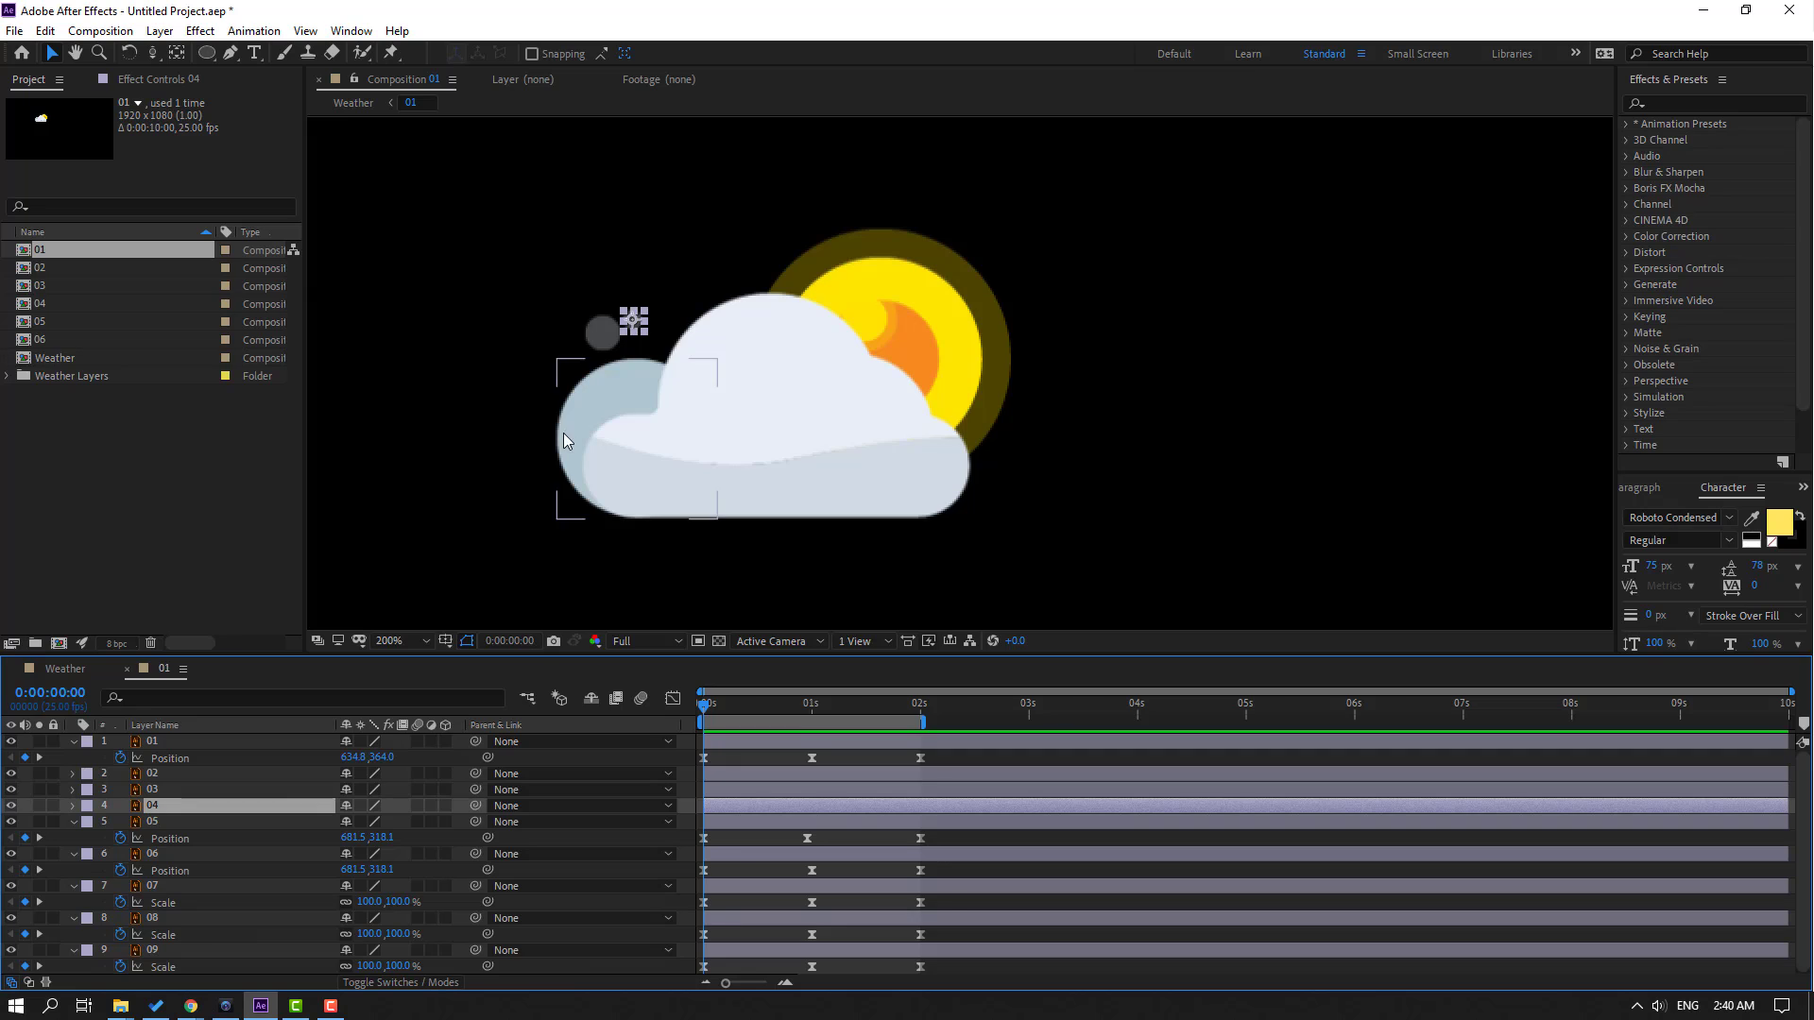
{"action": "scroll", "coordinate": [564, 440], "scroll_direction": "up", "scroll_amount": 1}
{"action": "scroll", "coordinate": [433, 437], "scroll_direction": "up", "scroll_amount": 1}
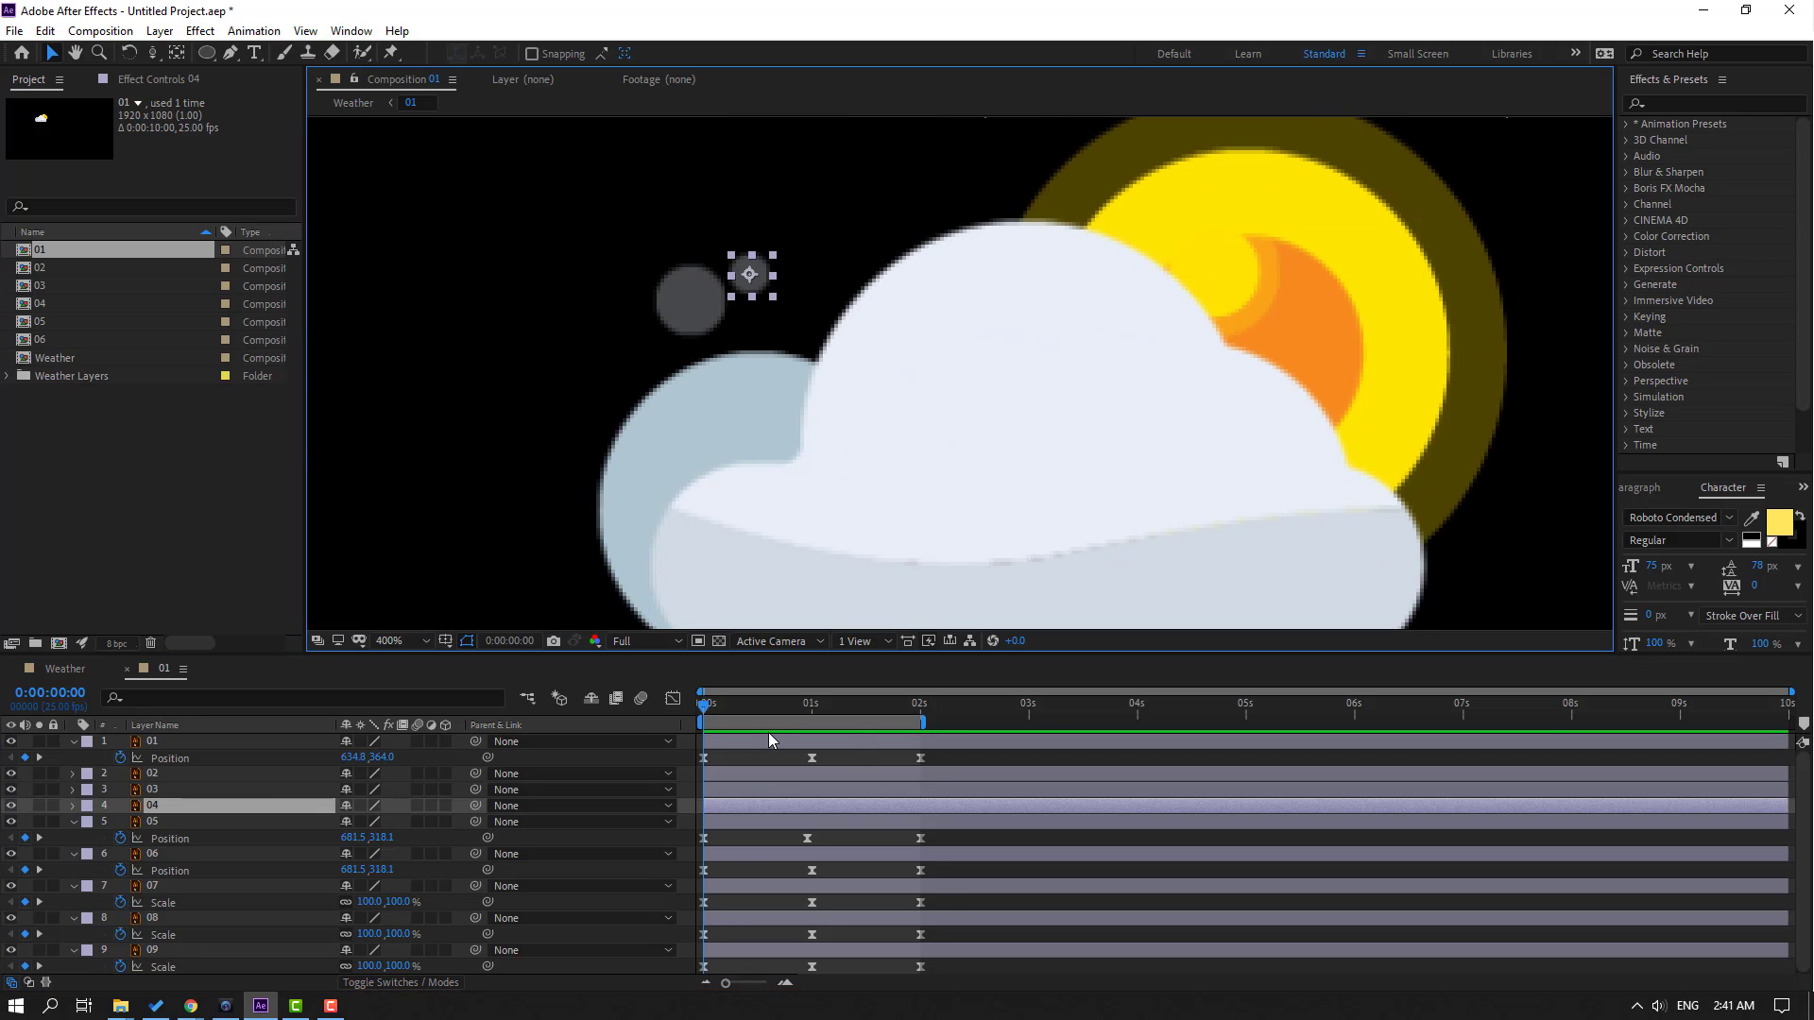
{"action": "key", "text": "p"}
{"action": "left_click", "coordinate": [120, 822]}
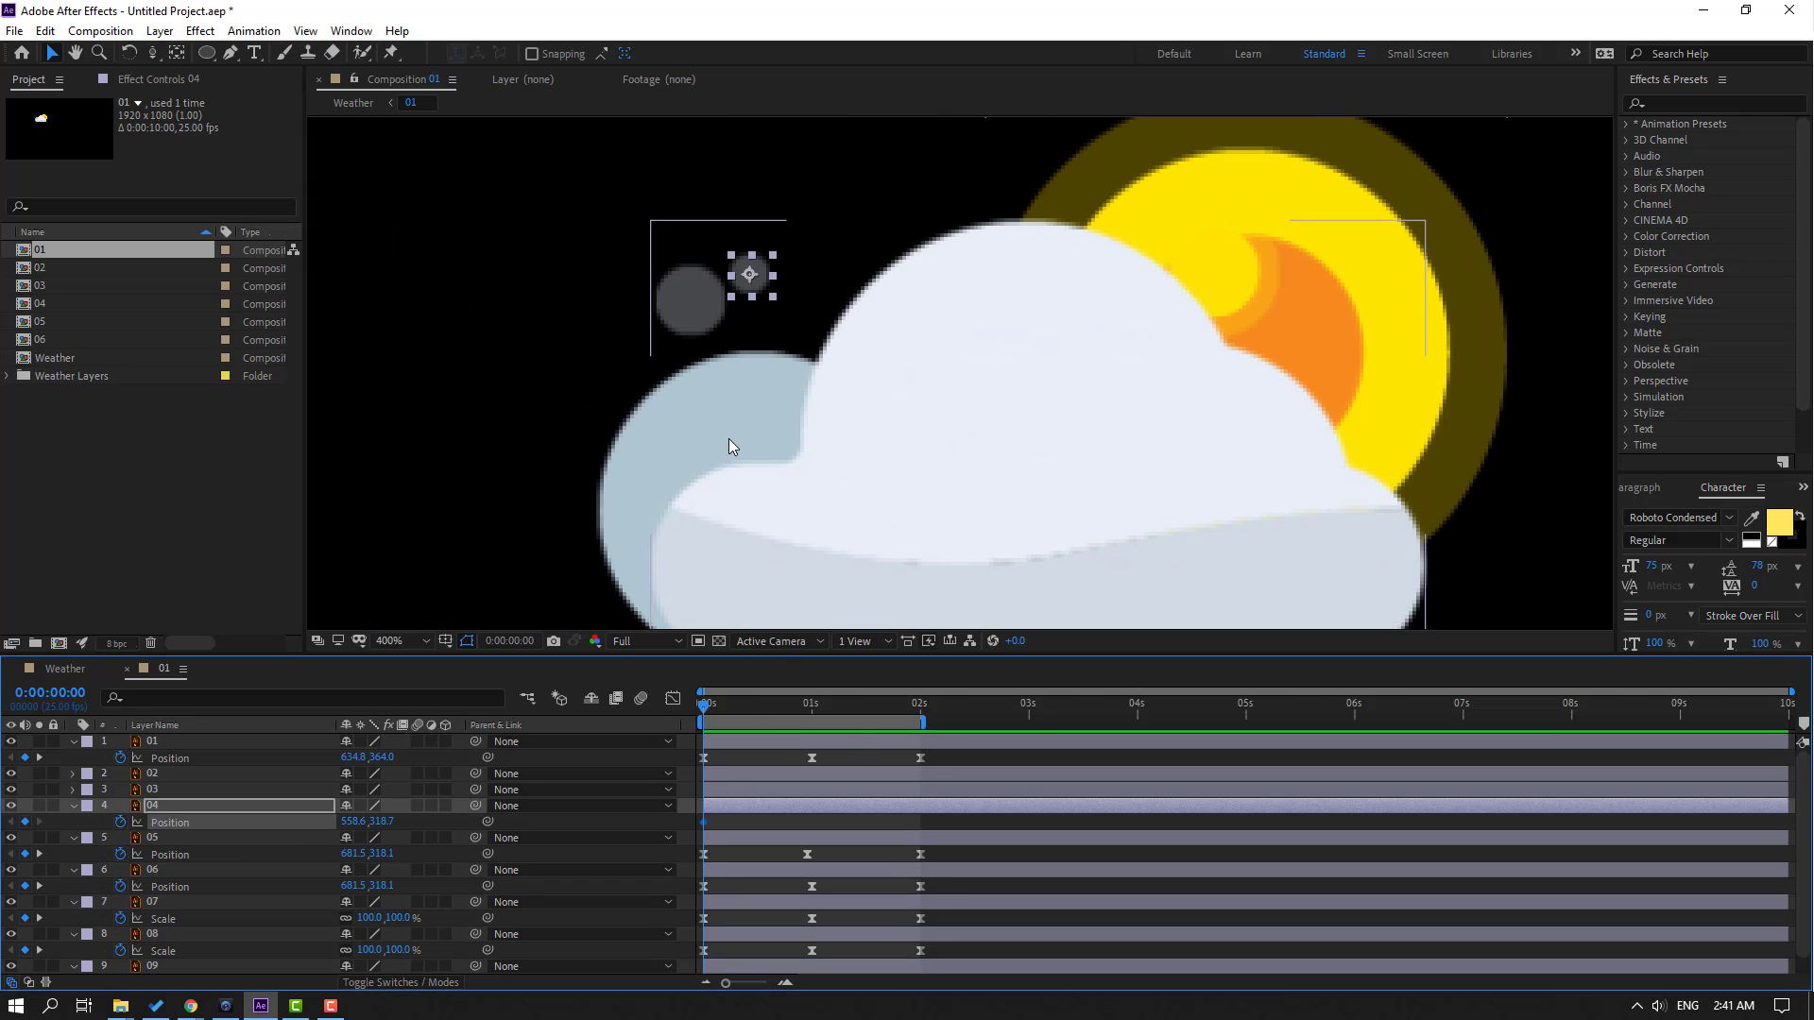
{"action": "left_click_drag", "start_coordinate": [704, 822], "coordinate": [812, 822]}
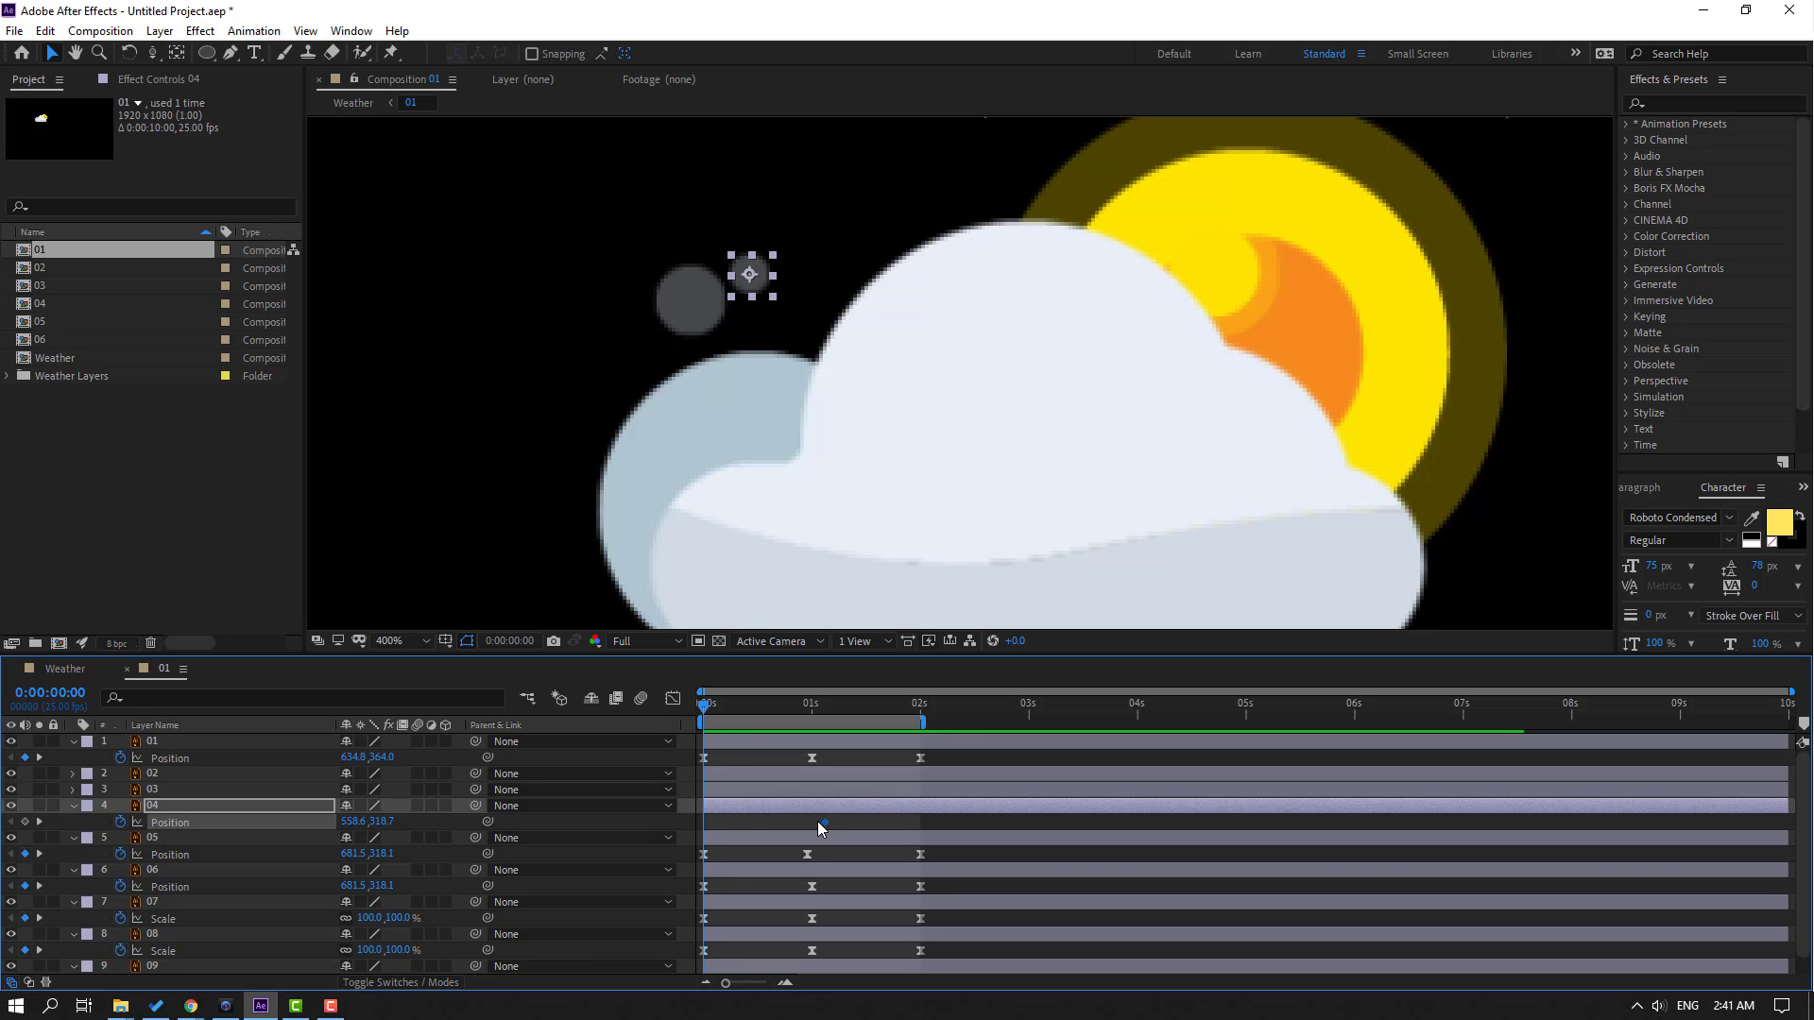
{"action": "left_click", "coordinate": [811, 854]}
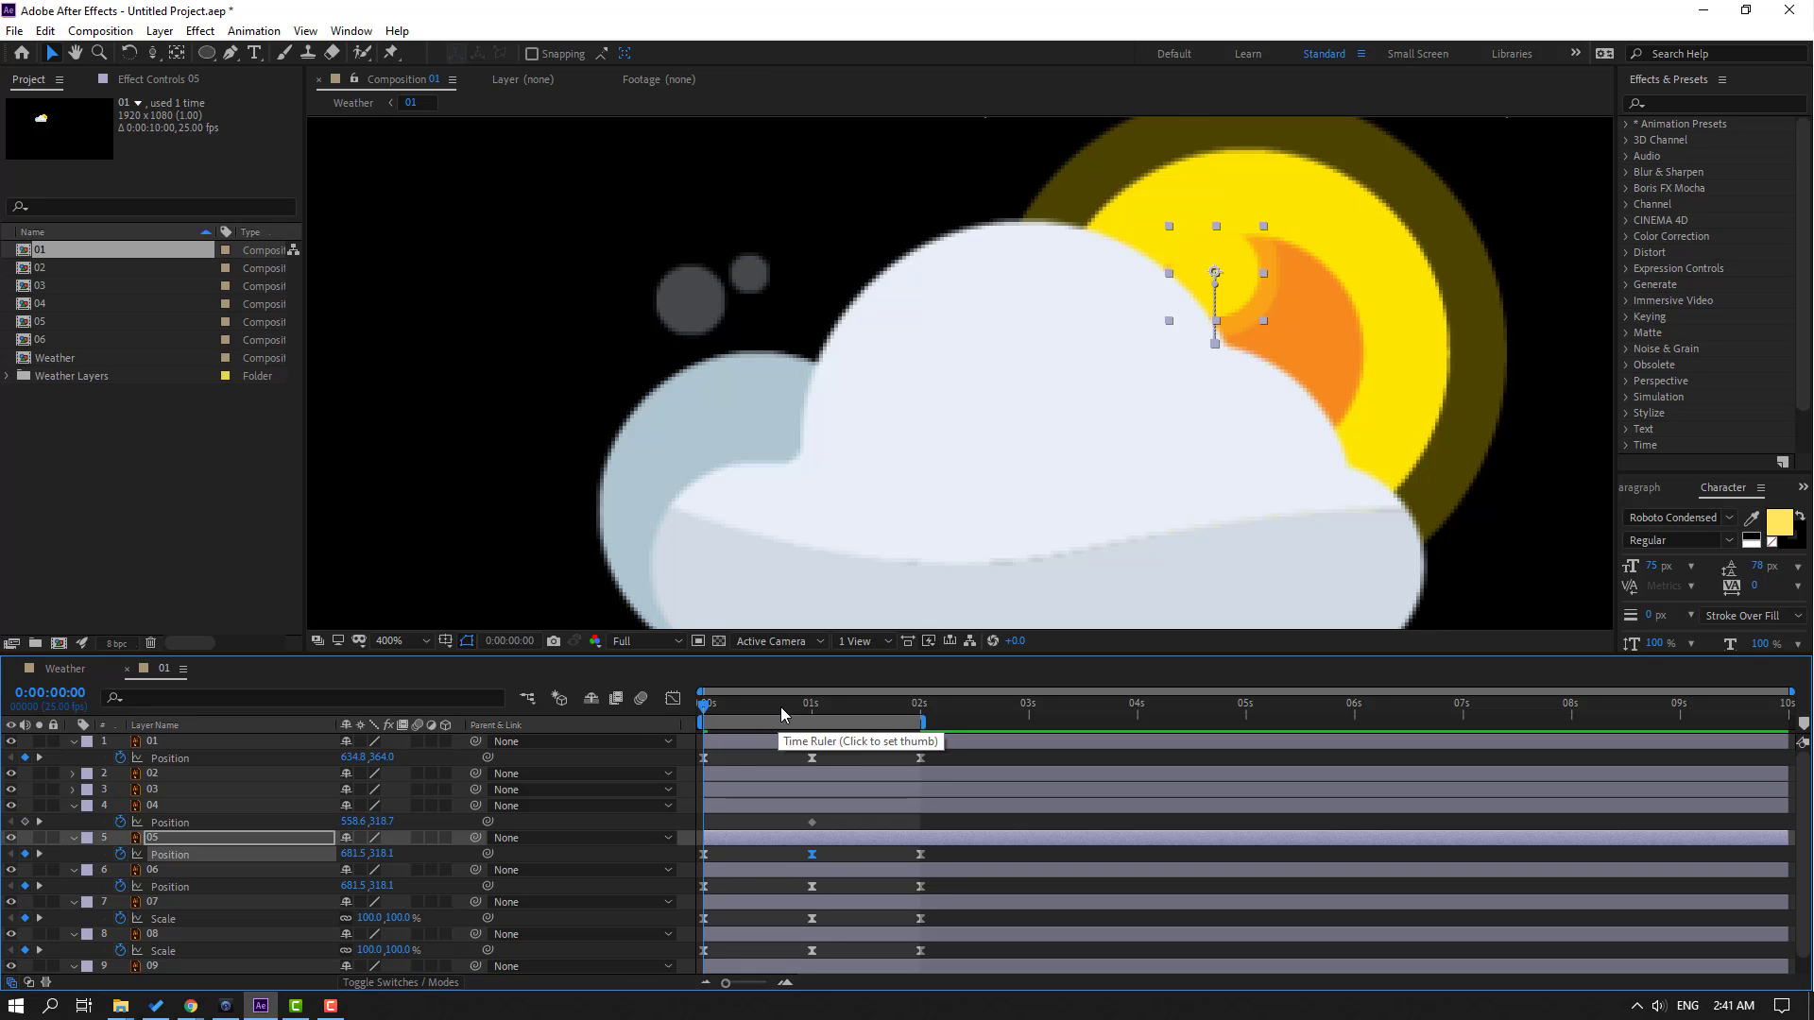
{"action": "left_click", "coordinate": [722, 805]}
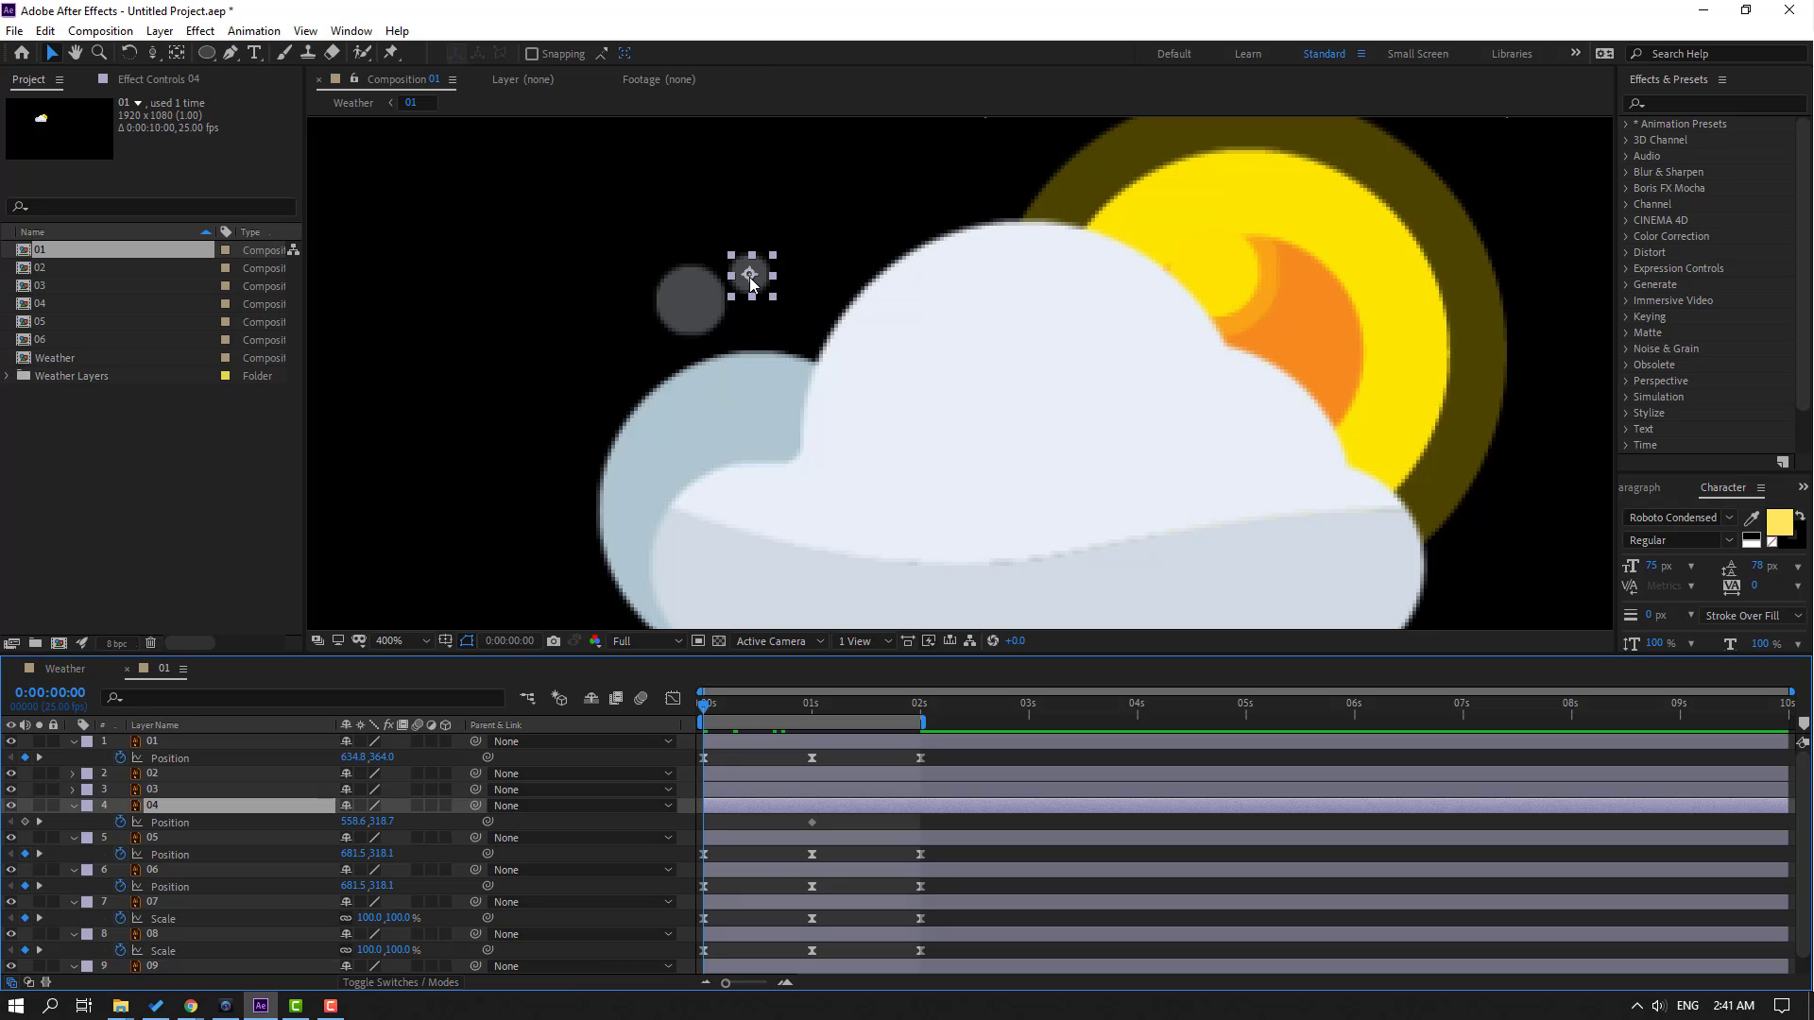
Tuck puff 04 down behind the cloud at 0s and repeat that position at 2s
{"action": "left_click_drag", "start_coordinate": [751, 278], "coordinate": [835, 386]}
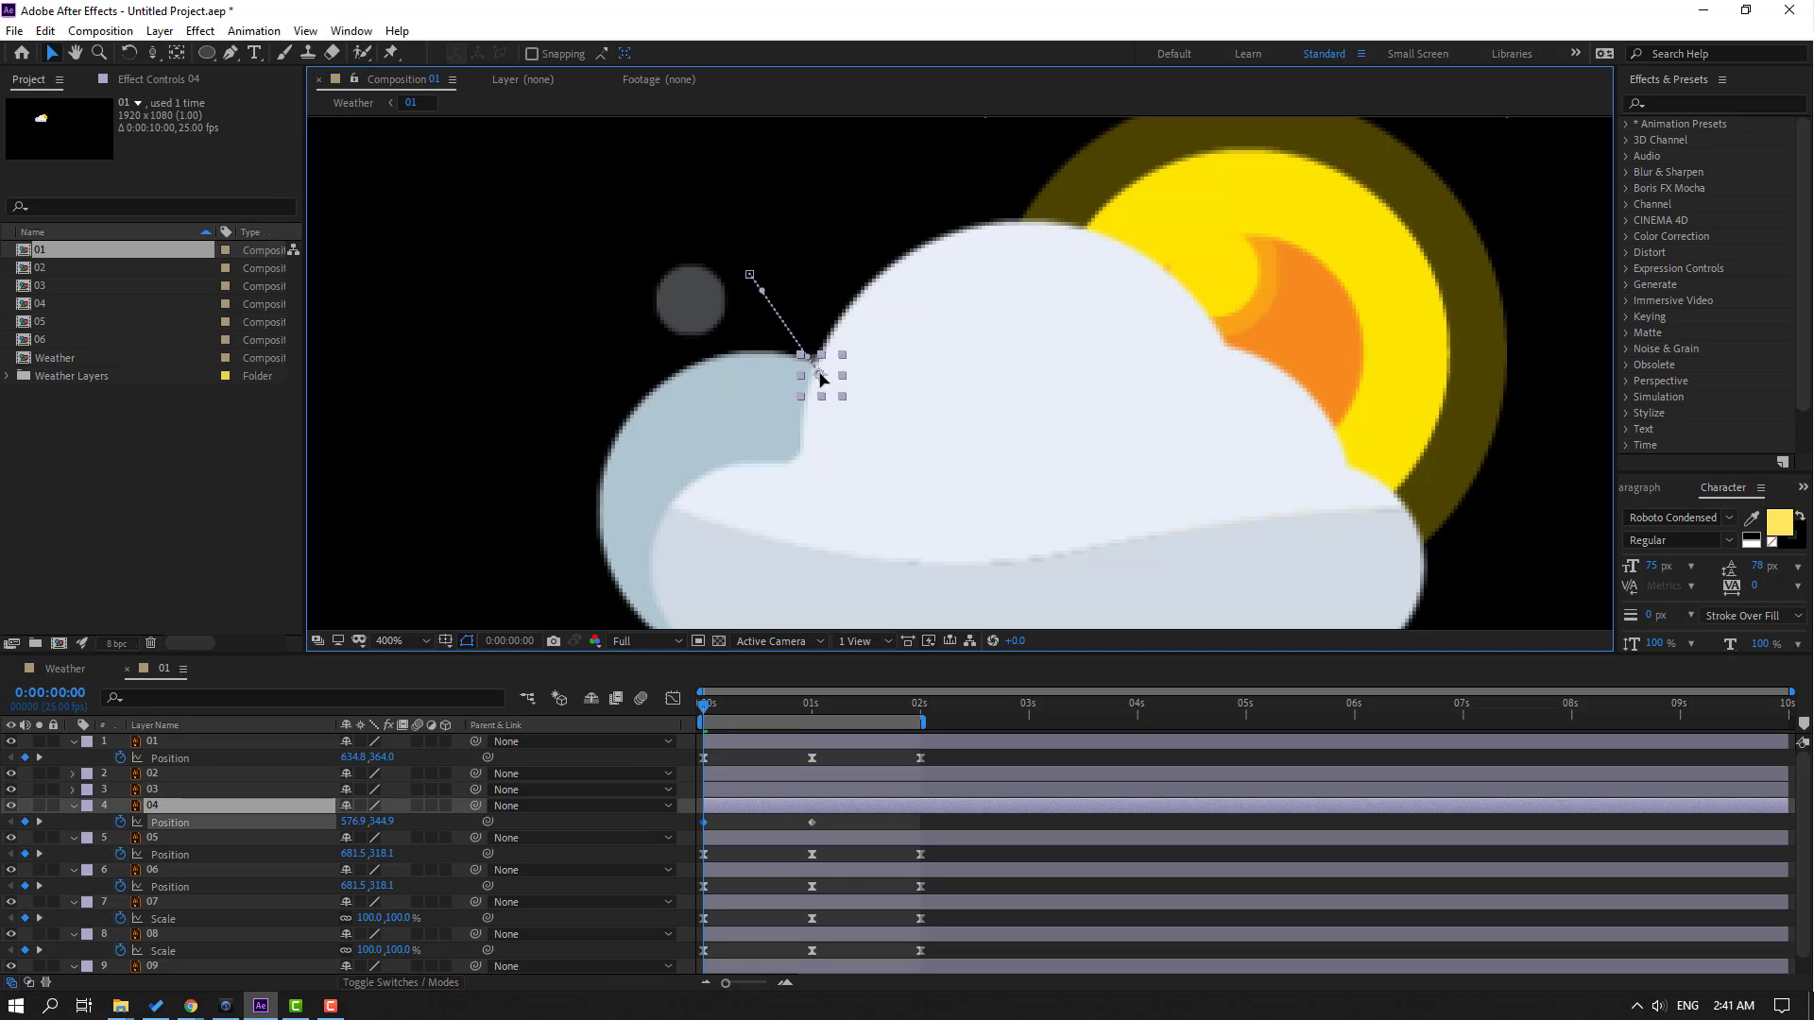
{"action": "left_click", "coordinate": [729, 706]}
{"action": "left_click_drag", "start_coordinate": [744, 715], "coordinate": [922, 718]}
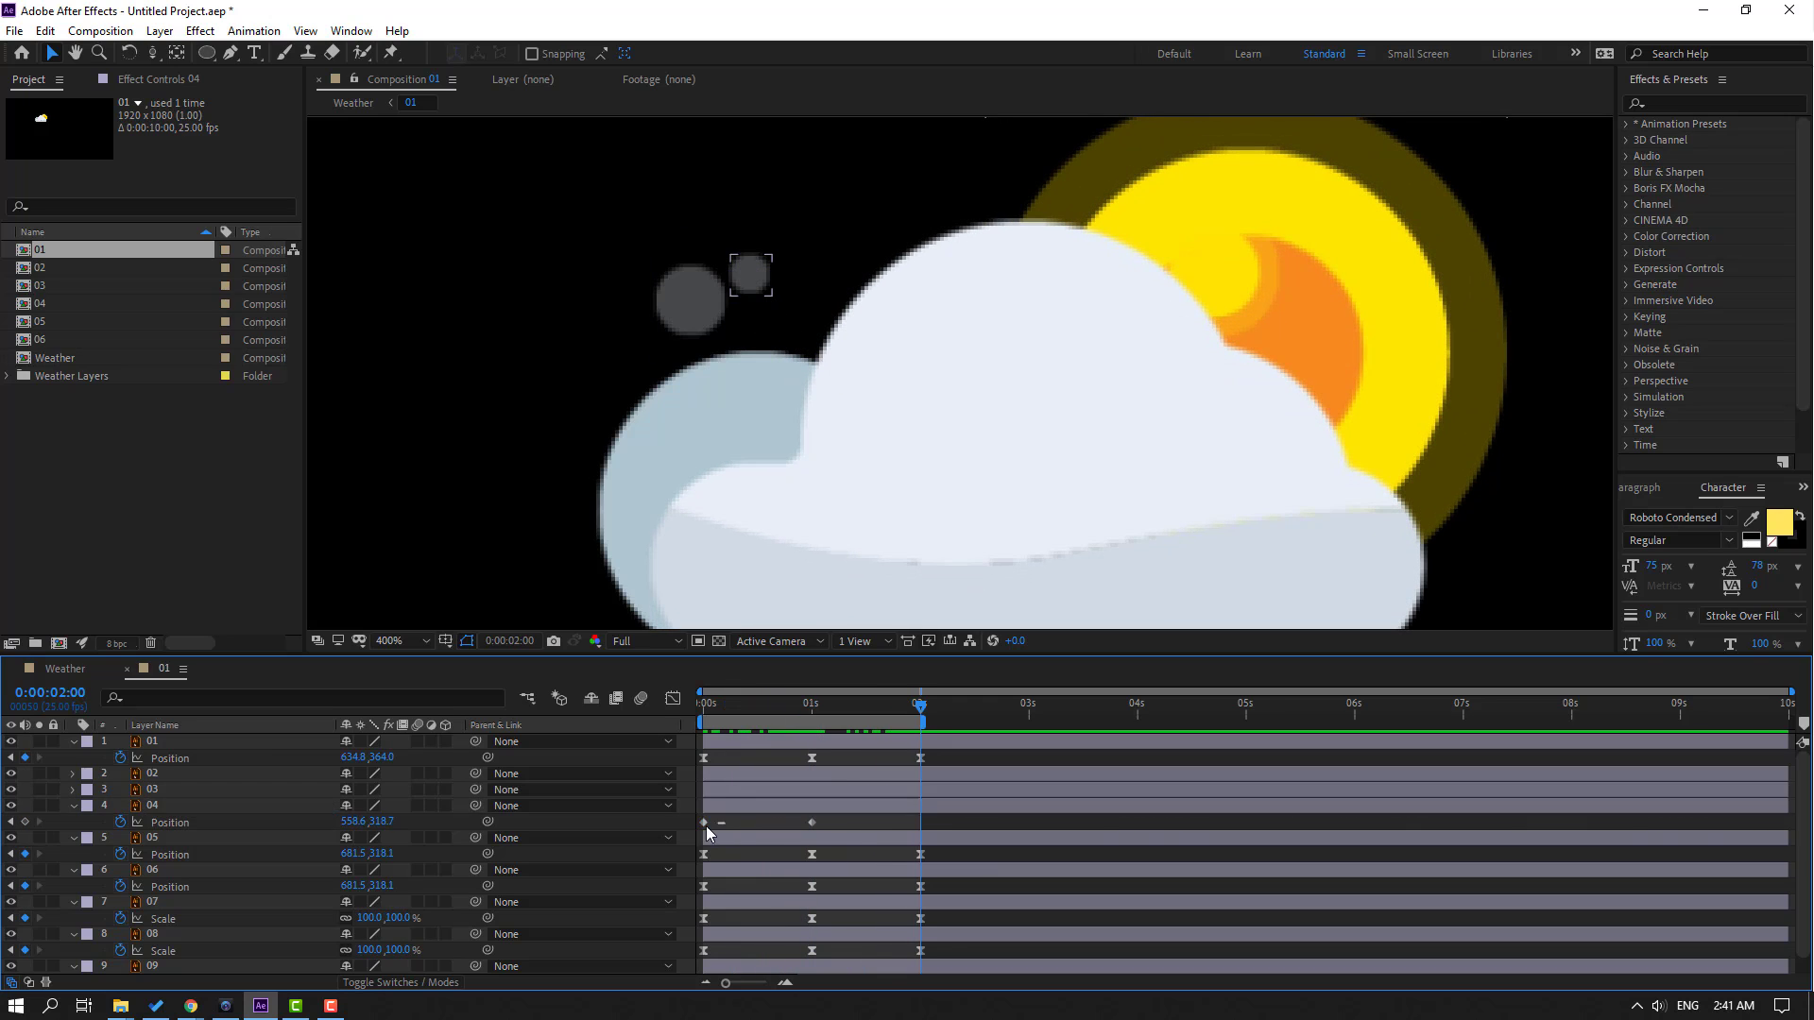
{"action": "key", "text": "ctrl+v"}
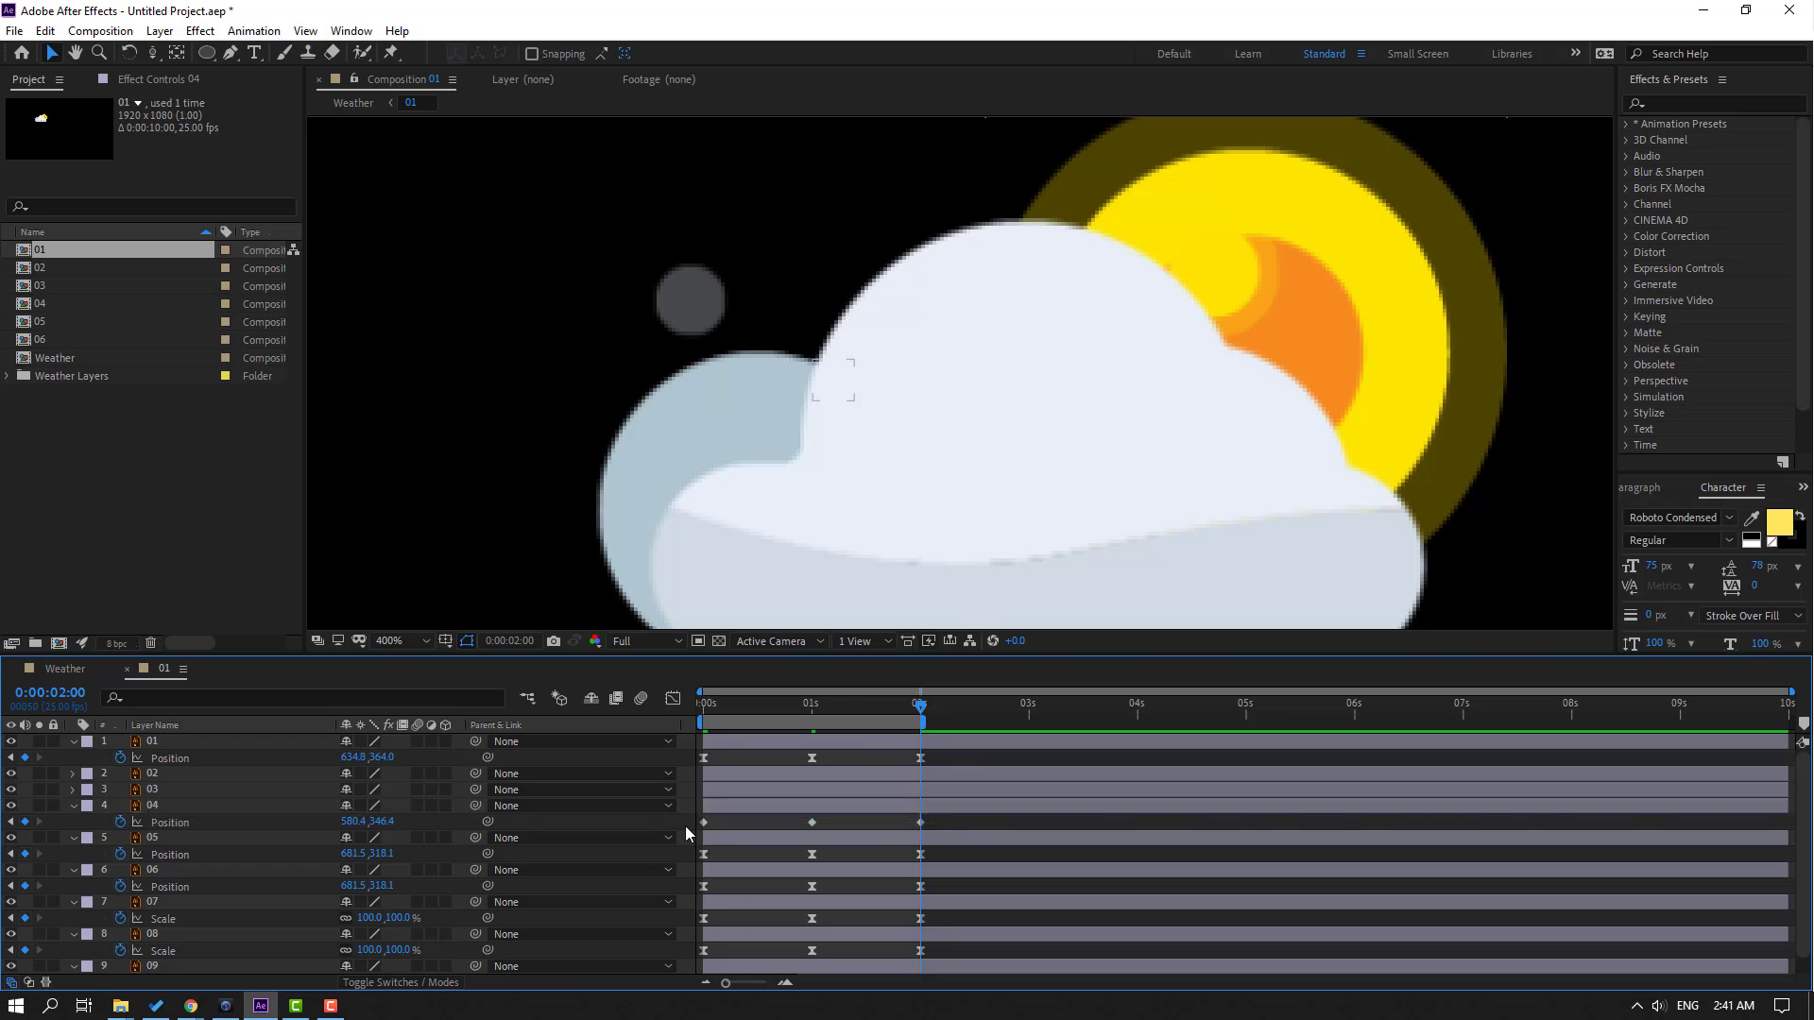
Easy Ease layer 04's Position keyframes and preview the pop-up
{"action": "right_click", "coordinate": [712, 825]}
{"action": "mouse_move", "coordinate": [784, 810]}
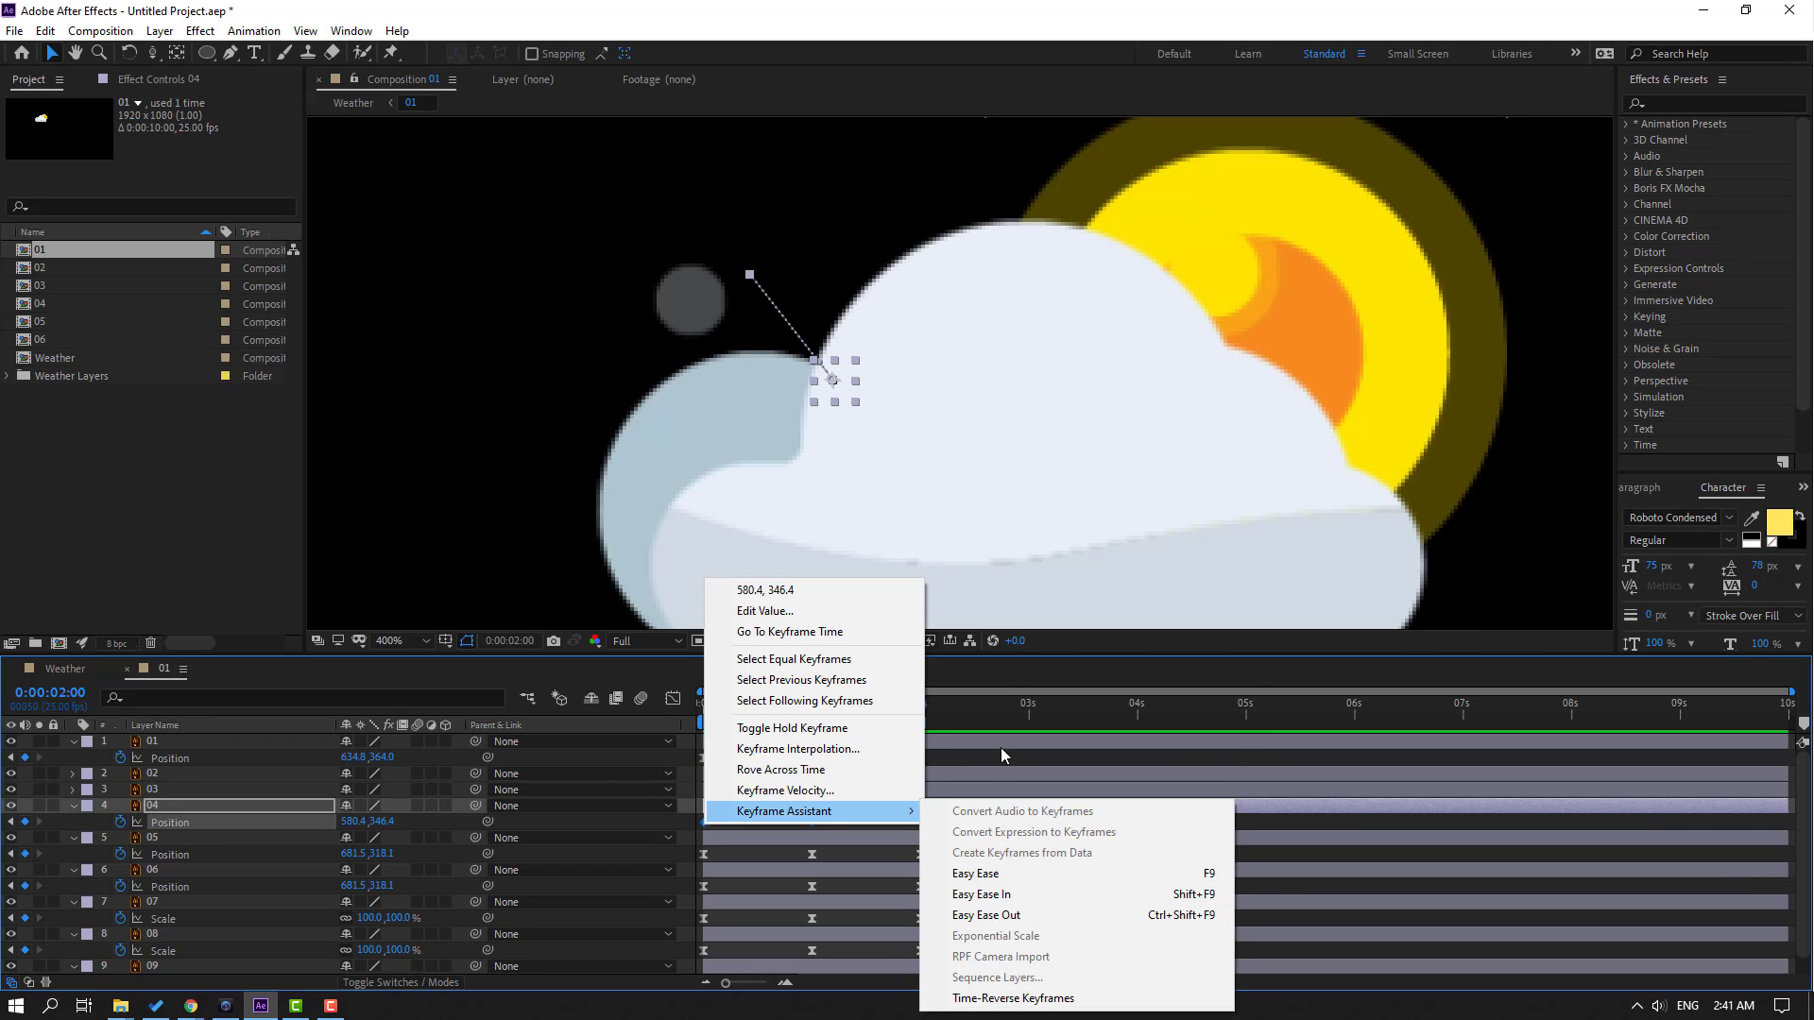
{"action": "left_click", "coordinate": [983, 873]}
{"action": "left_click", "coordinate": [956, 819]}
{"action": "key", "text": "space"}
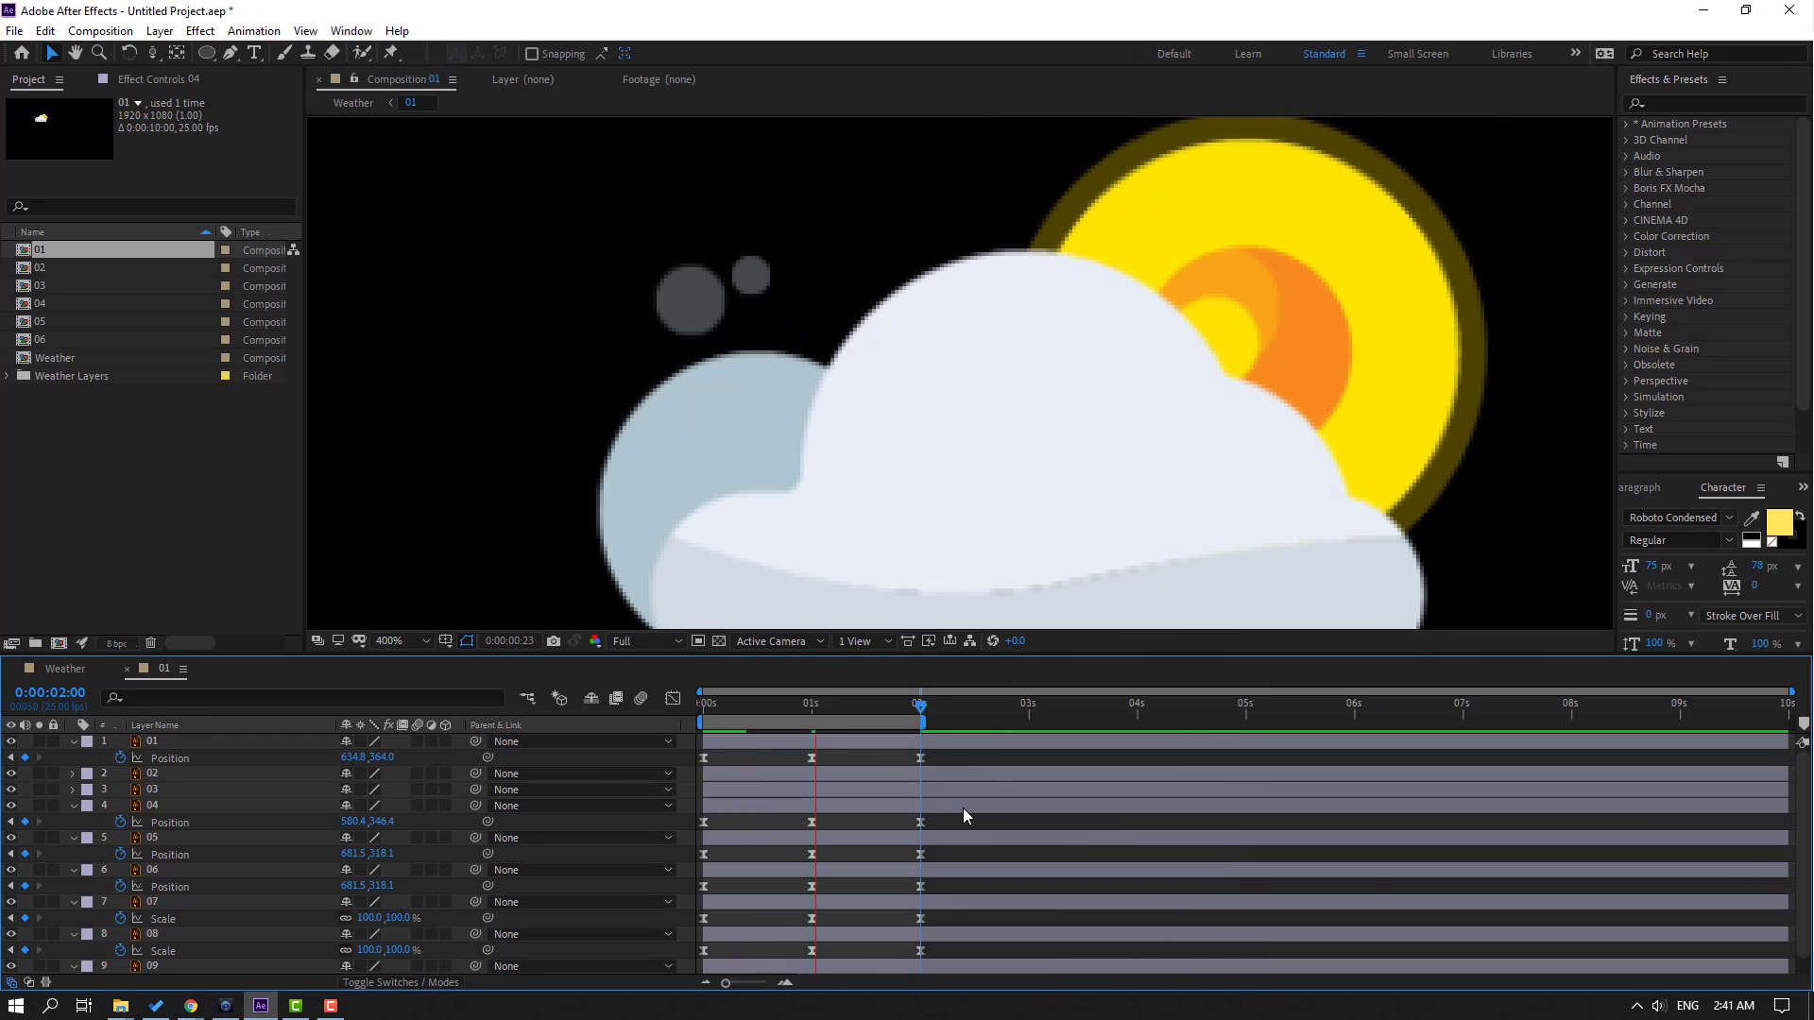
{"action": "key", "text": "space"}
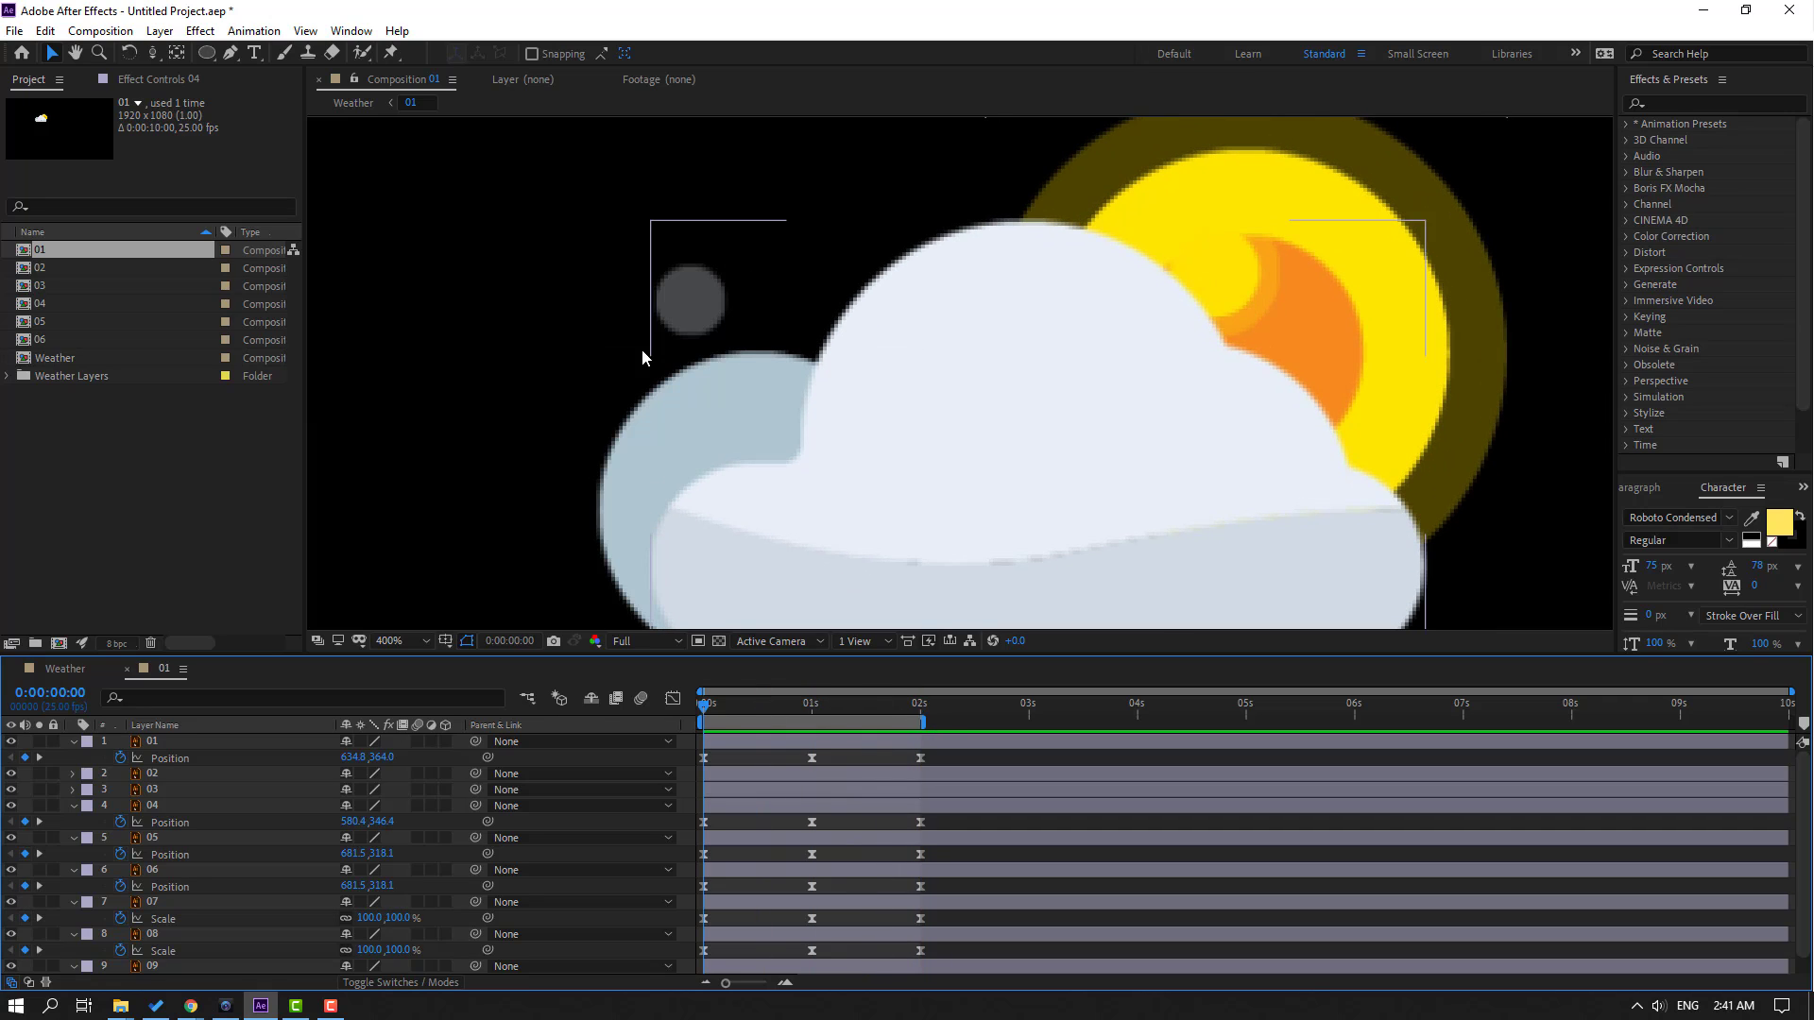
Keyframe puff layer 03's Position at 0s and push it down behind the cloud at 1s
{"action": "left_click", "coordinate": [155, 797]}
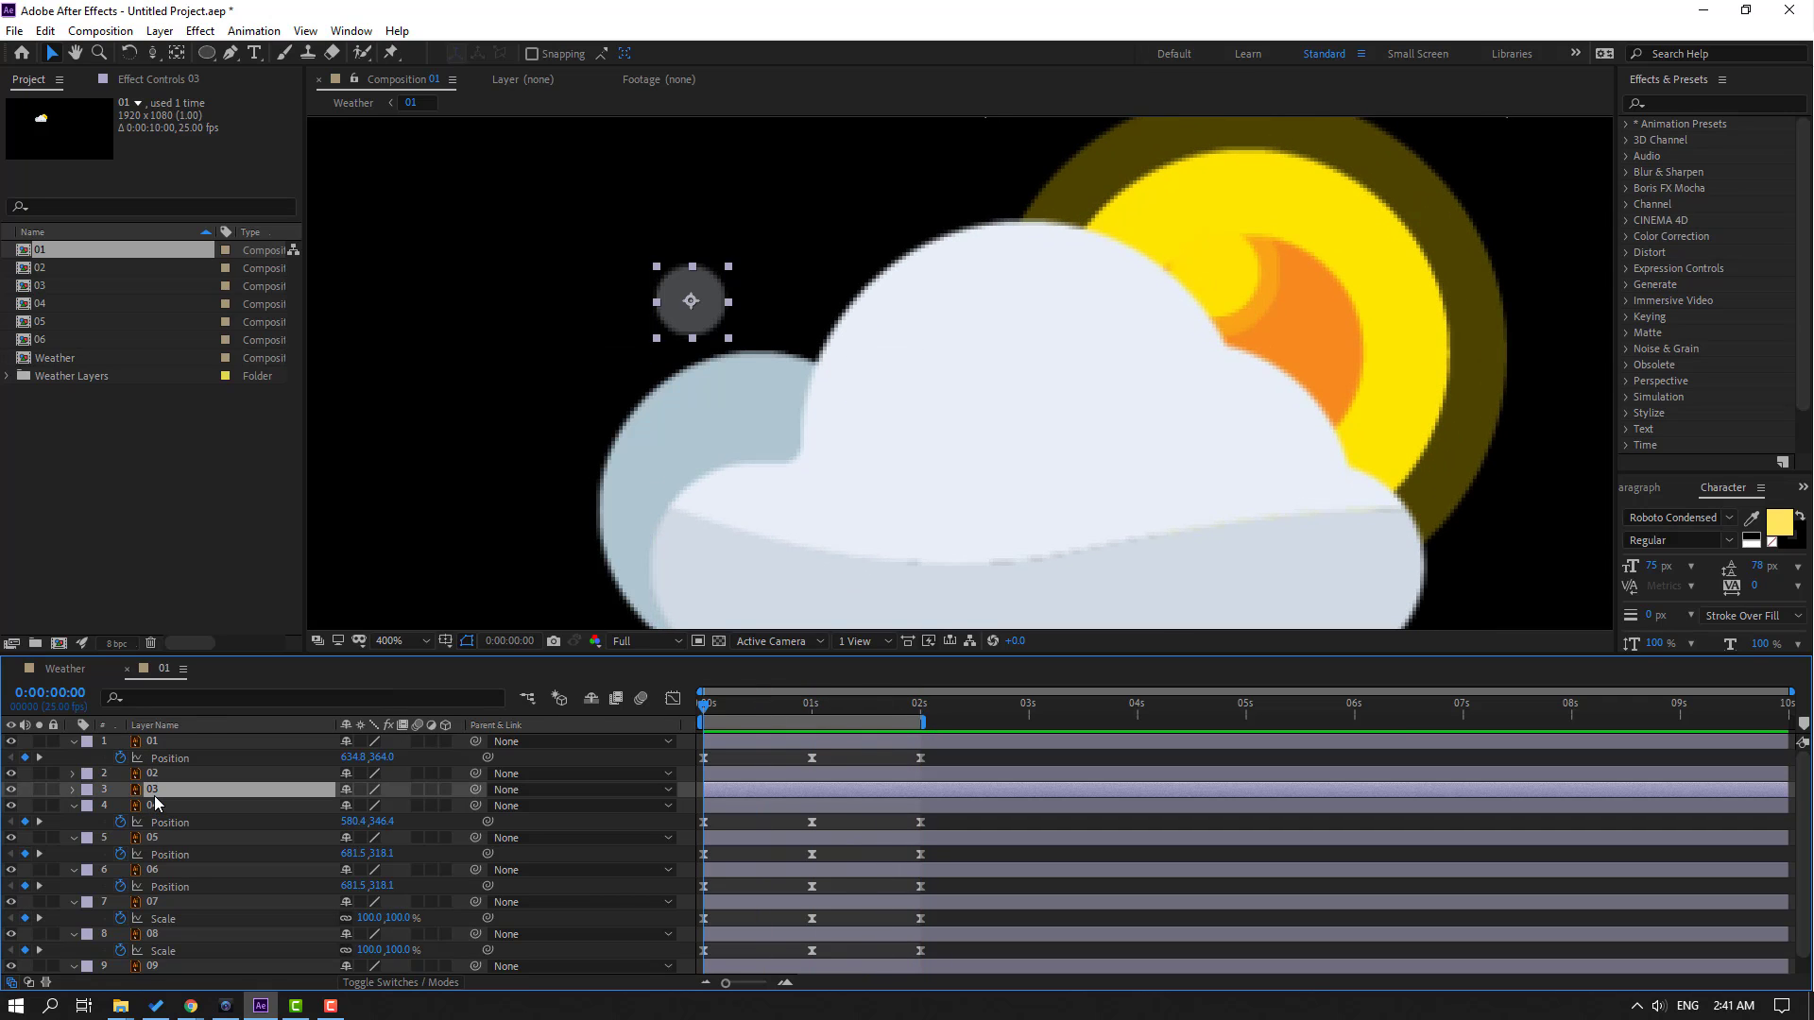
{"action": "key", "text": "p"}
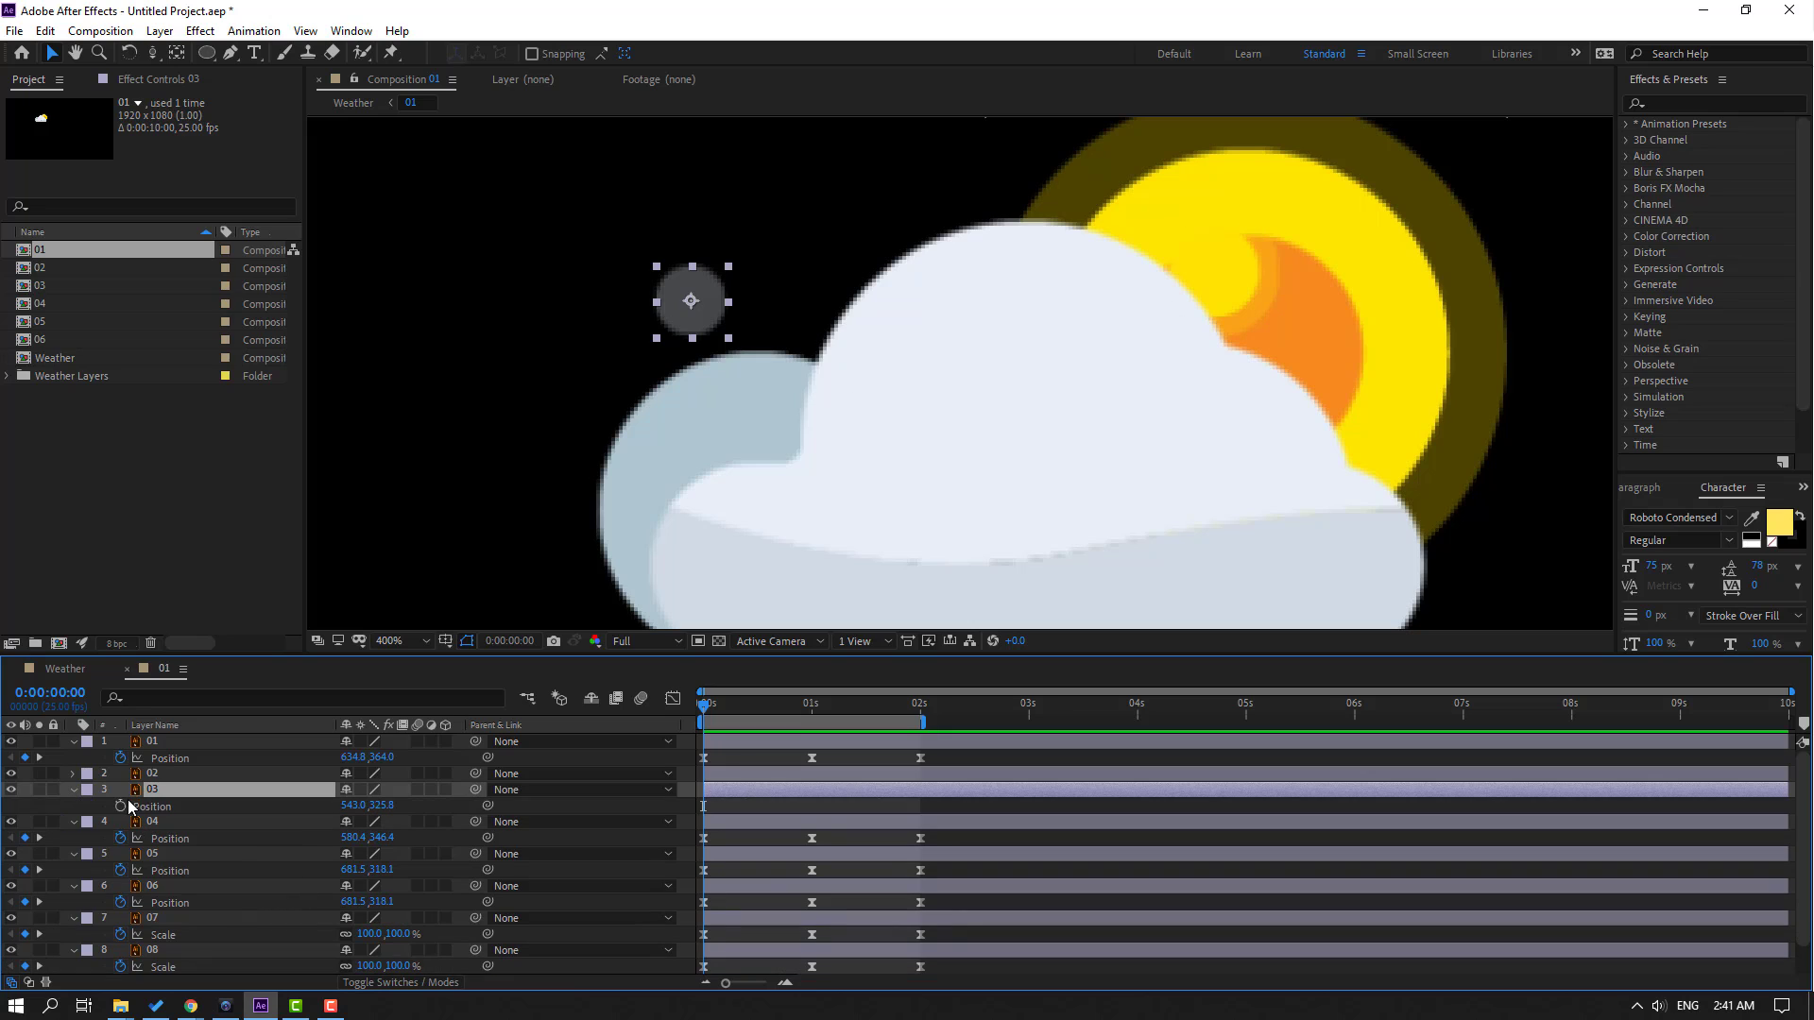
{"action": "left_click", "coordinate": [120, 805]}
{"action": "left_click_drag", "start_coordinate": [707, 706], "coordinate": [811, 718]}
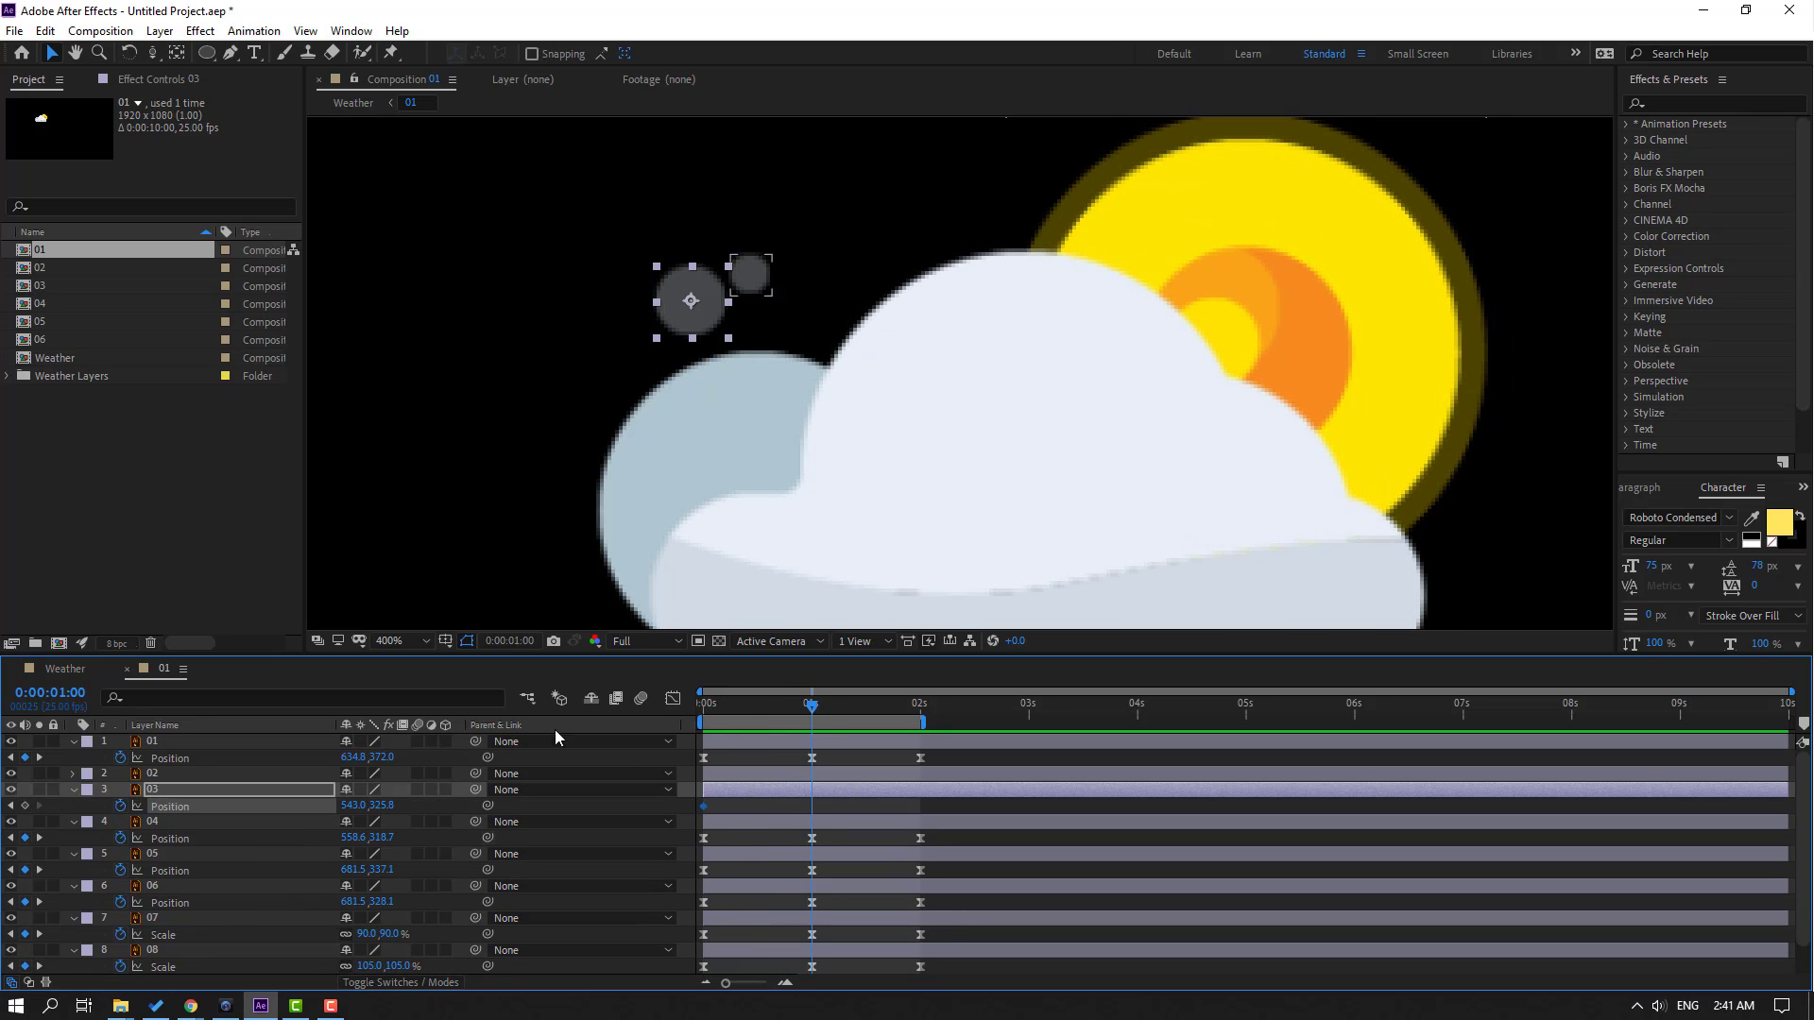
{"action": "left_click_drag", "start_coordinate": [693, 309], "coordinate": [696, 434]}
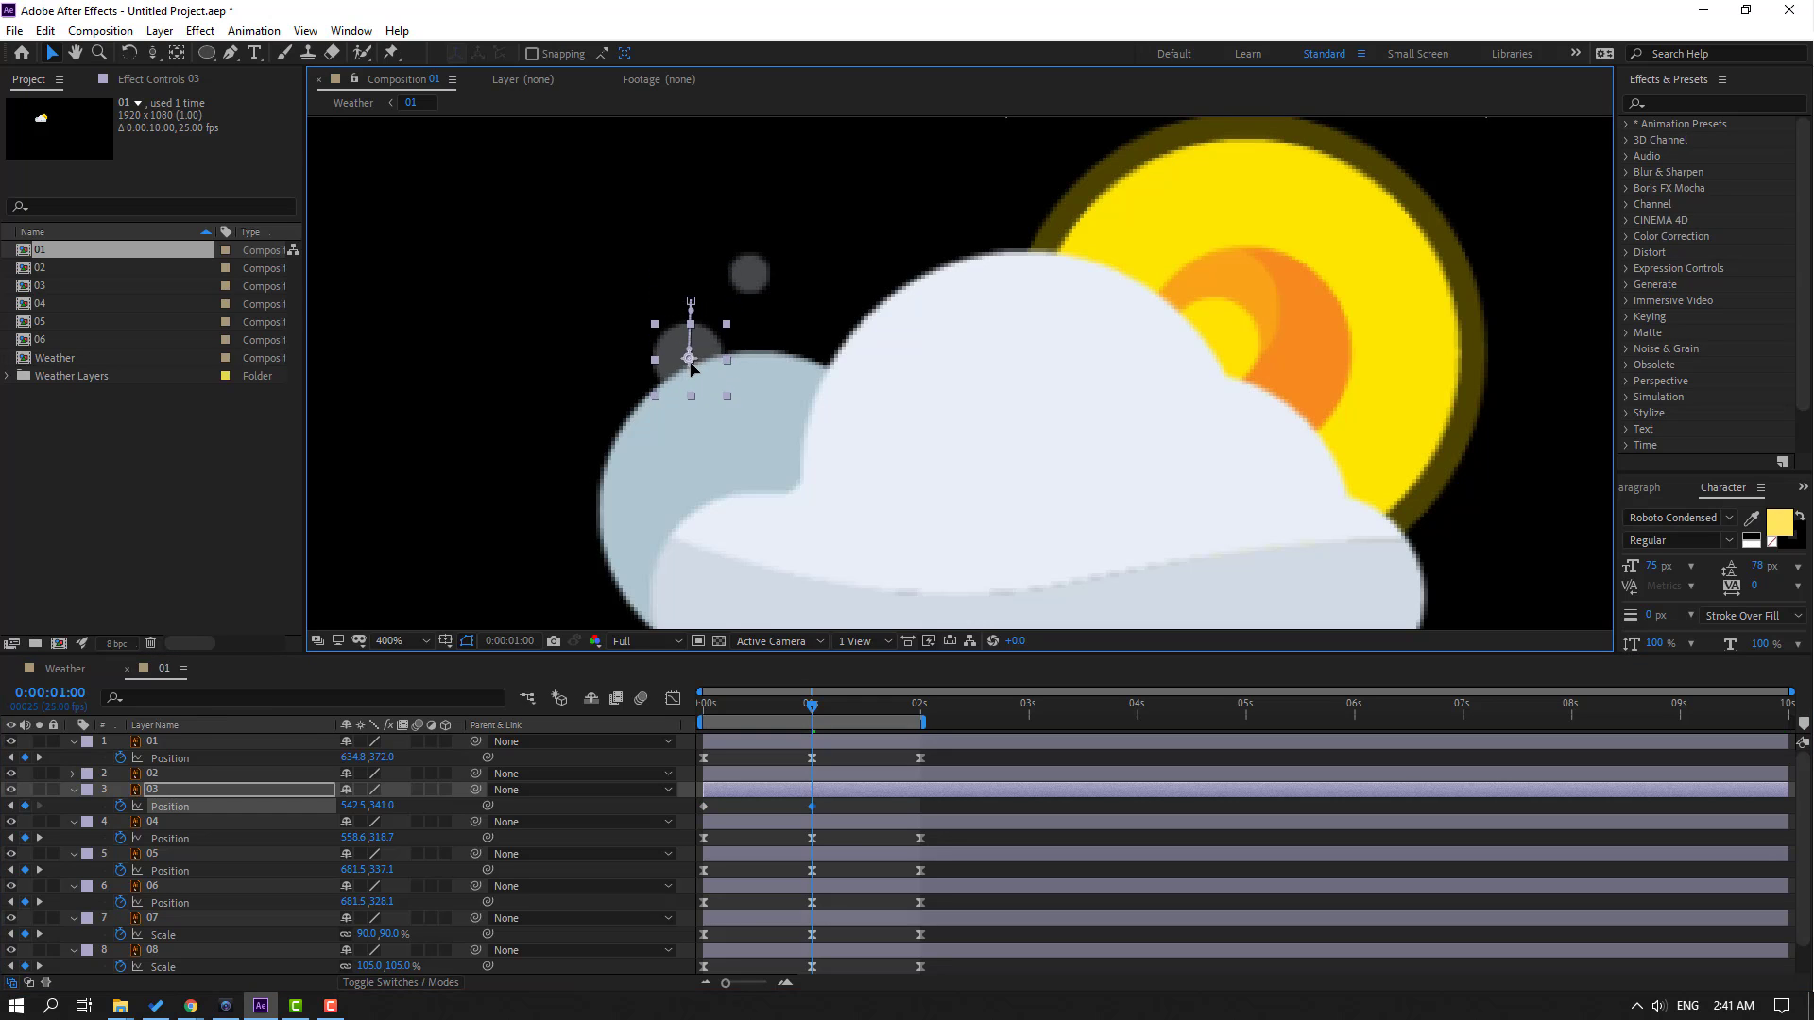
Repeat layer 03's 543.0,325.8 start position at 2s and Easy Ease all three keyframes
{"action": "left_click_drag", "start_coordinate": [801, 708], "coordinate": [925, 731]}
{"action": "left_click", "coordinate": [704, 805]}
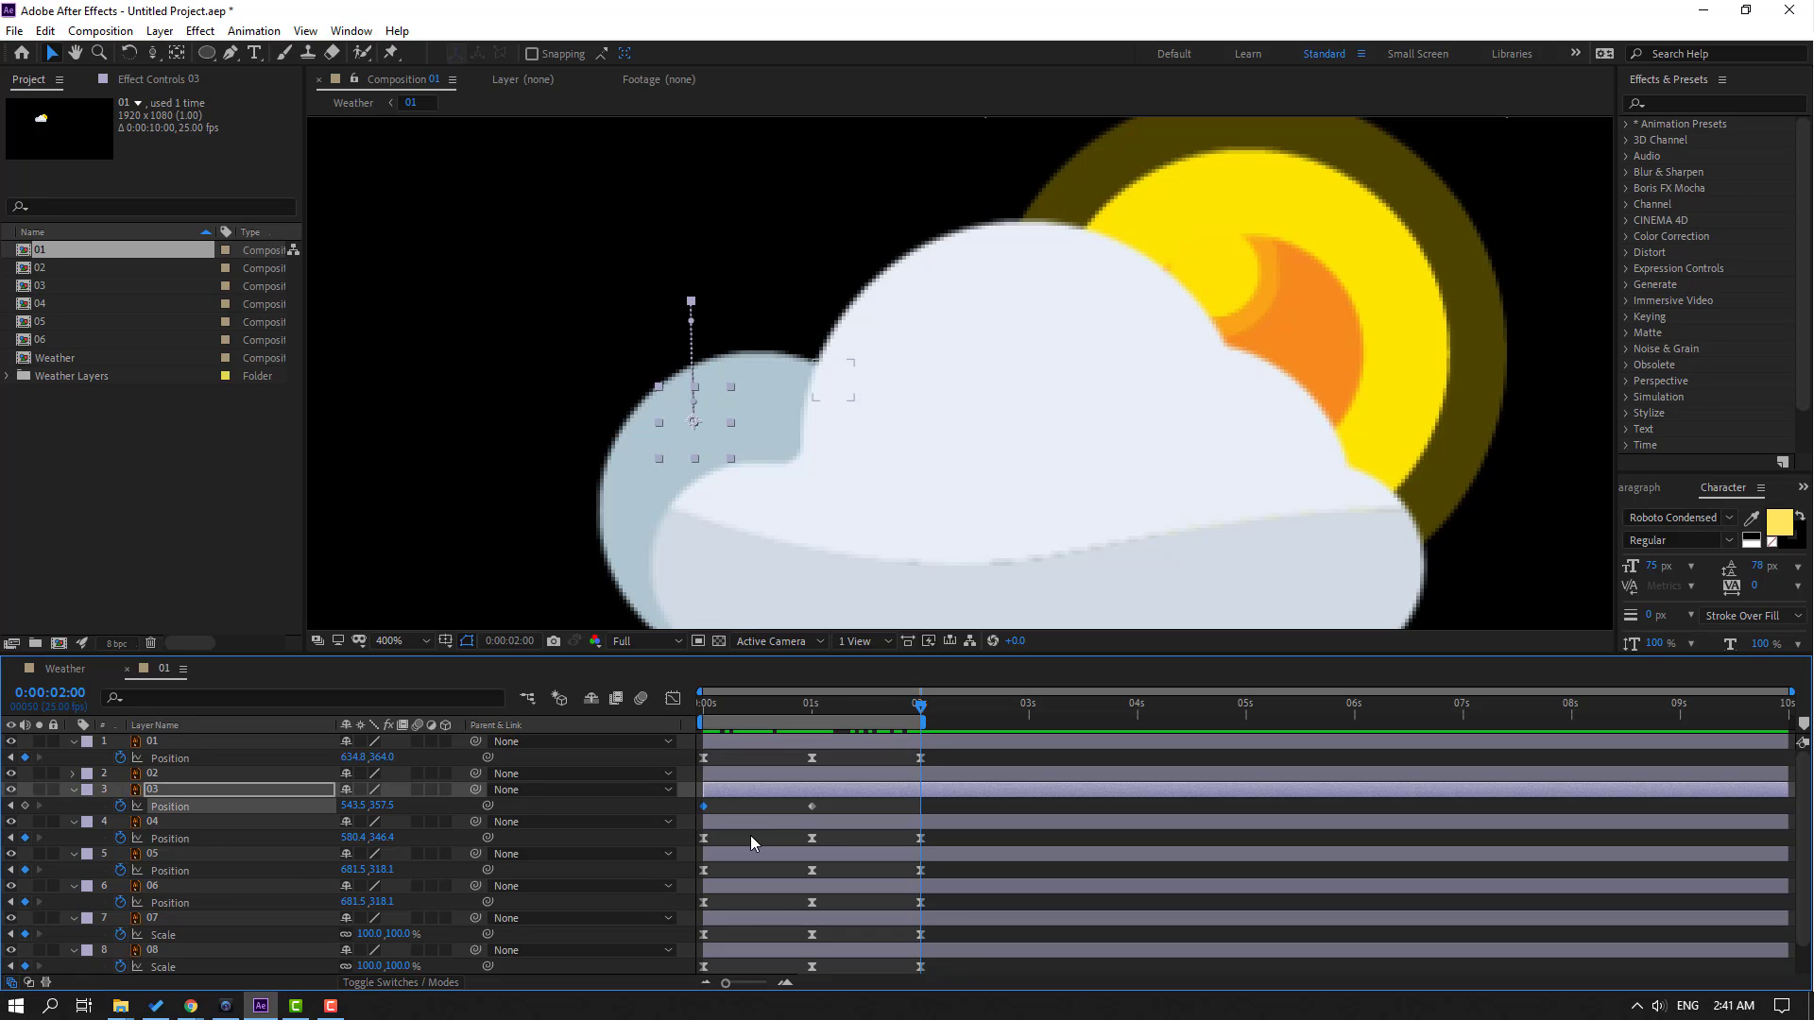
{"action": "key", "text": "ctrl+v"}
{"action": "left_click_drag", "start_coordinate": [932, 809], "coordinate": [702, 818]}
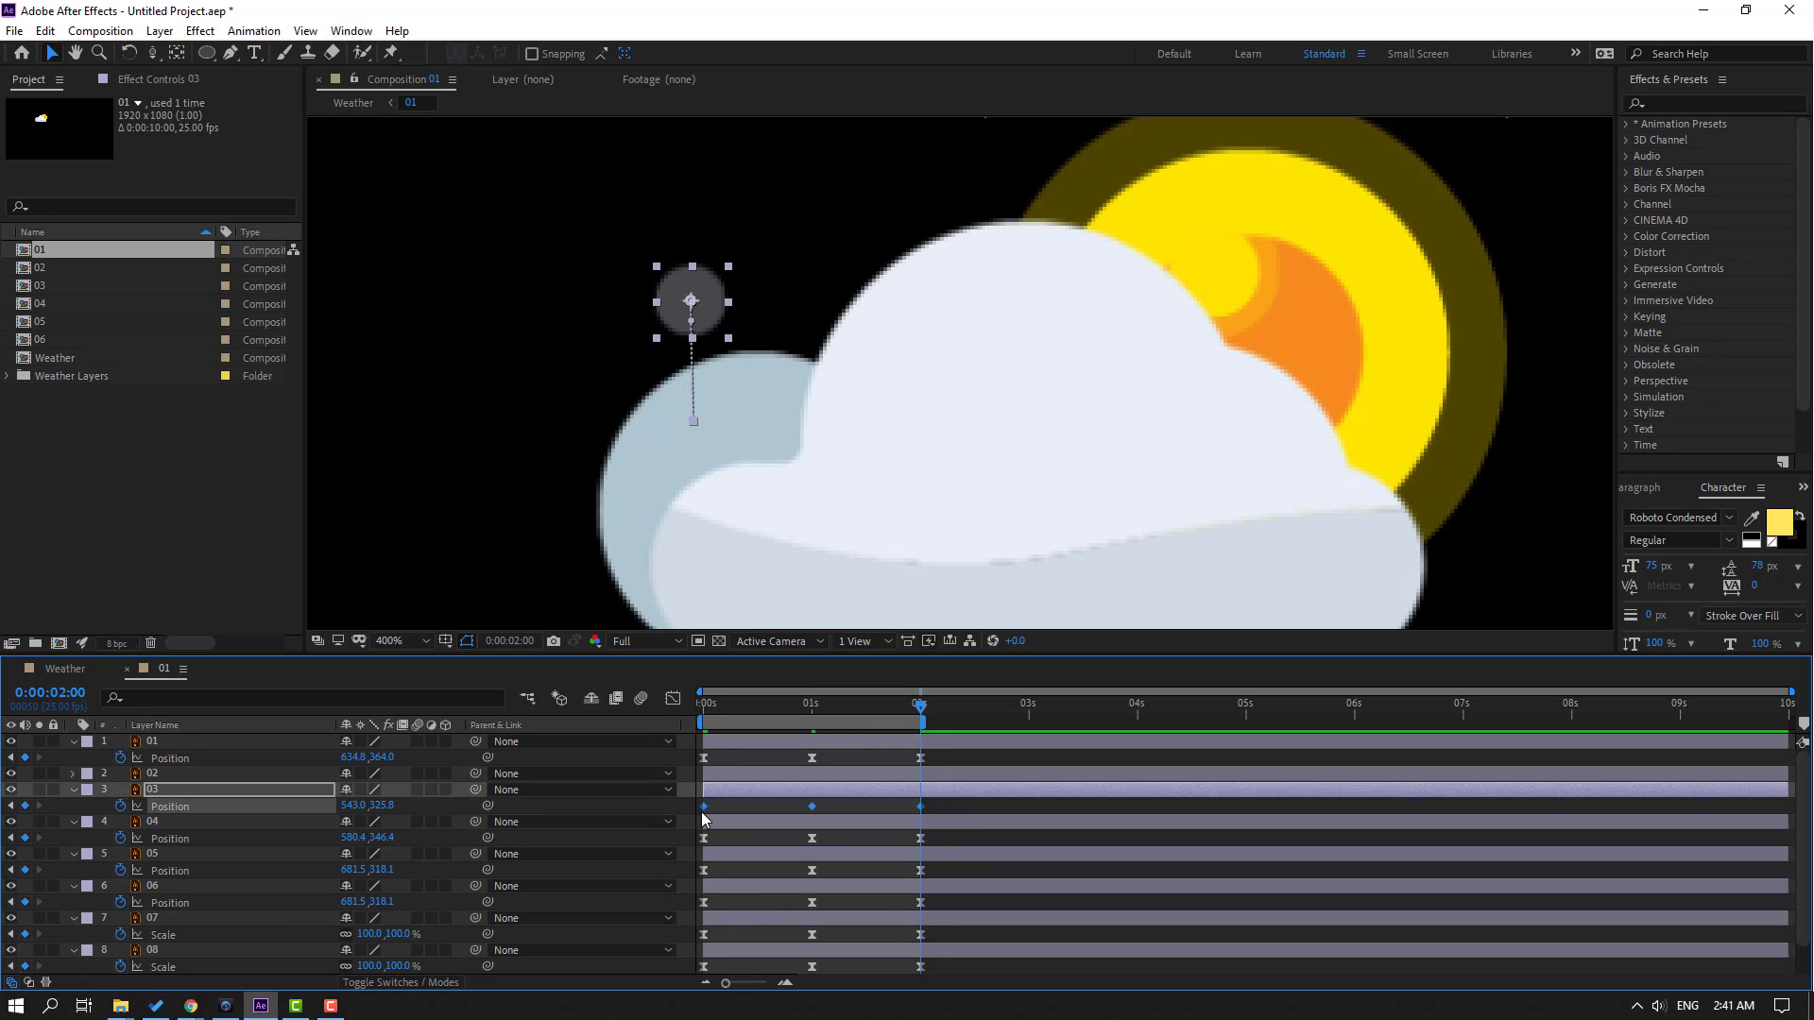
{"action": "right_click", "coordinate": [702, 818]}
{"action": "mouse_move", "coordinate": [793, 796]}
{"action": "left_click", "coordinate": [954, 855]}
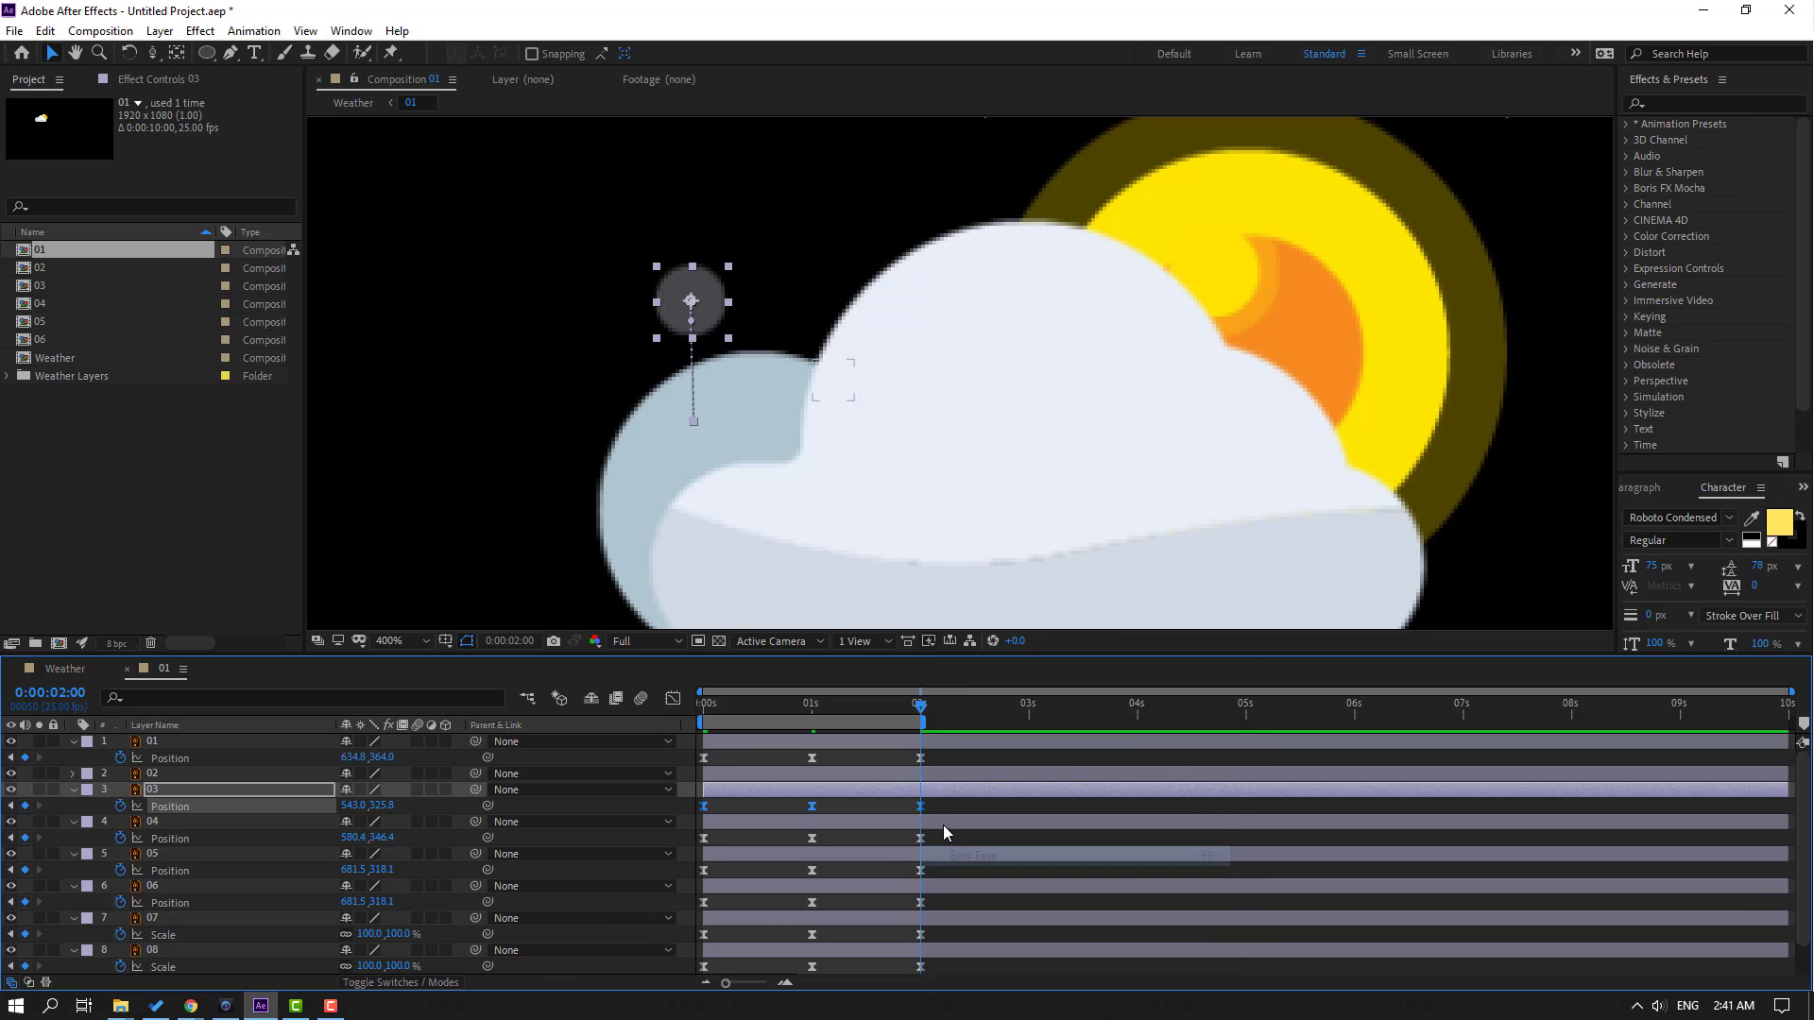
Deselect layer 03 and preview the dip animation
{"action": "left_click", "coordinate": [552, 517]}
{"action": "key", "text": "space"}
{"action": "scroll", "coordinate": [509, 500], "scroll_direction": "down", "scroll_amount": 2}
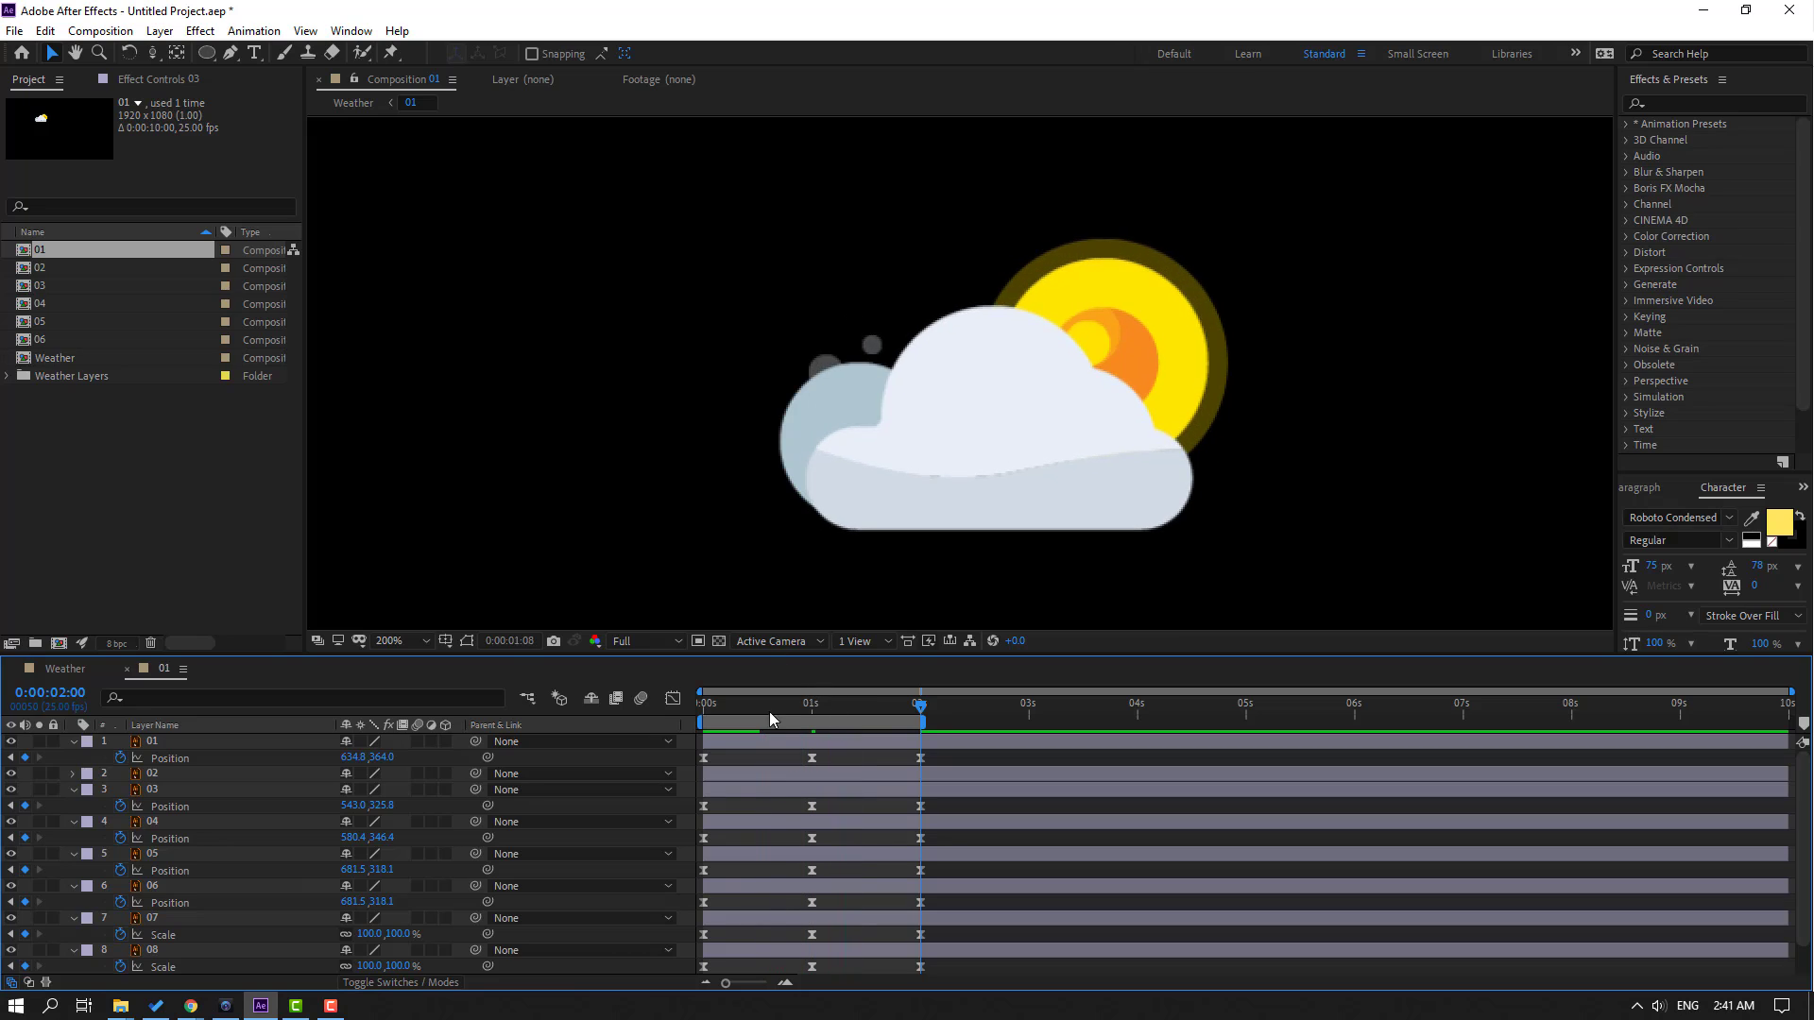
{"action": "key", "text": "Home"}
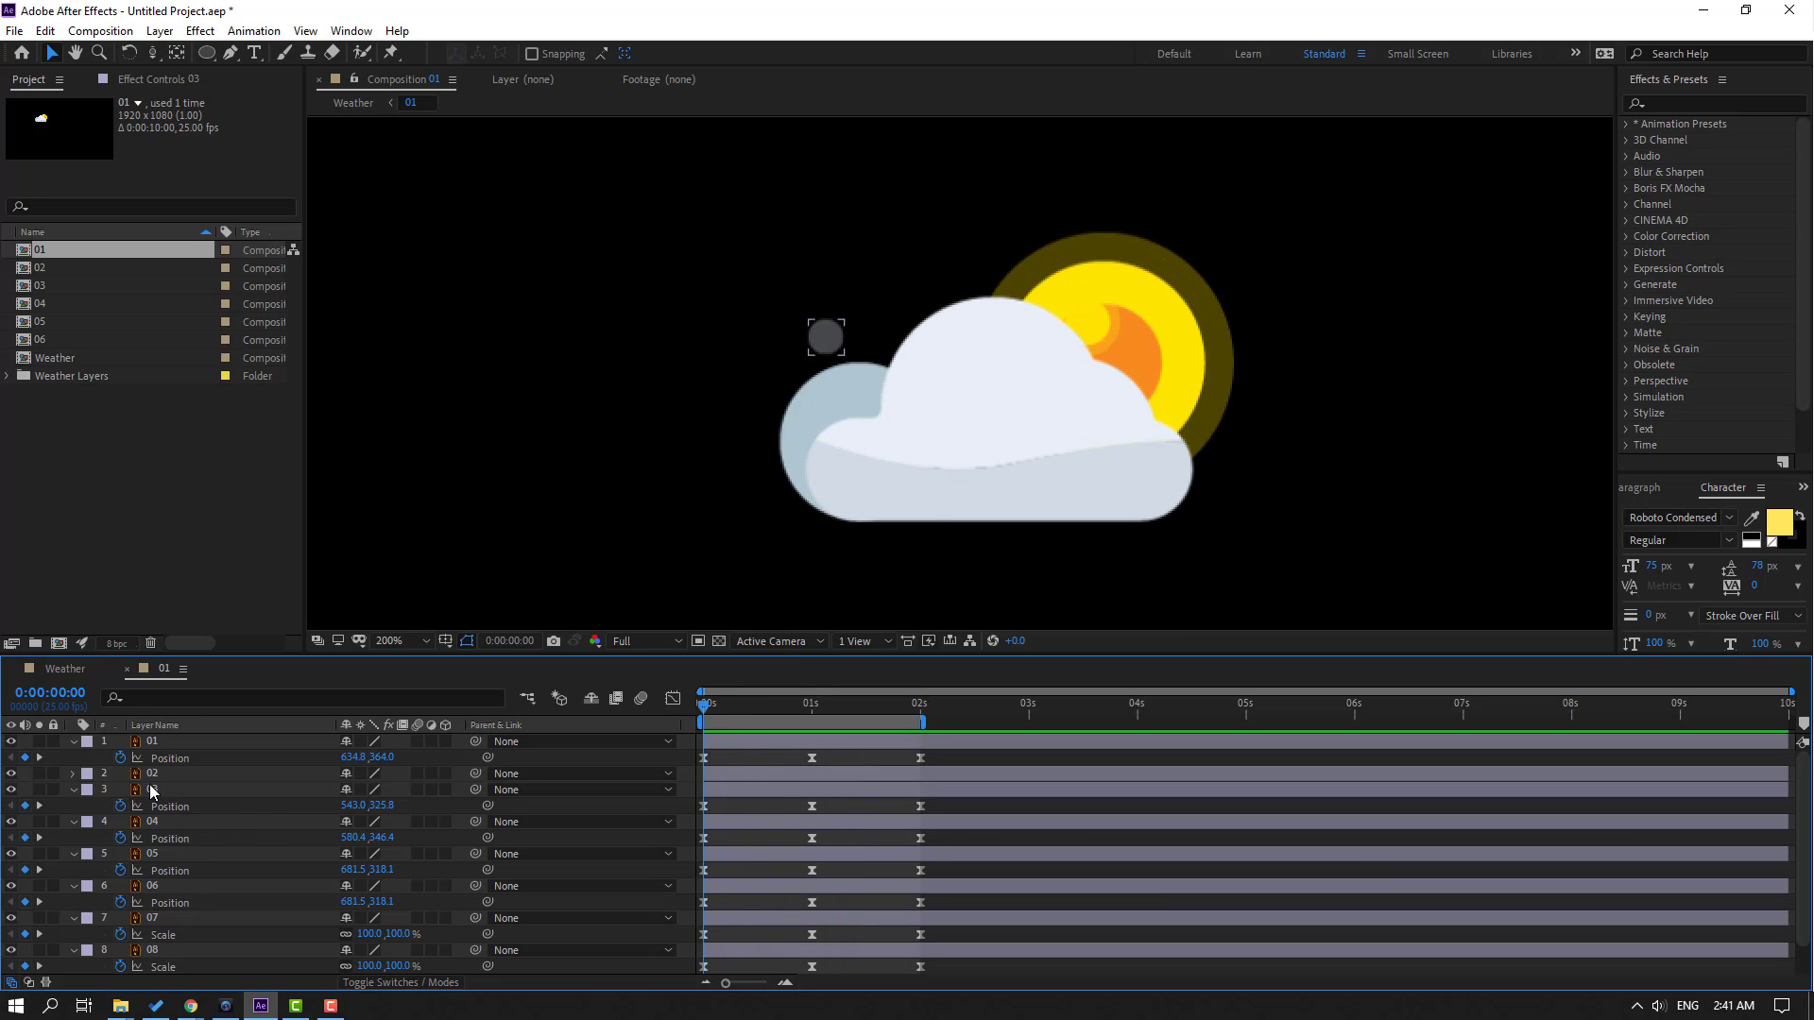
Keyframe cloud layer 02's Position at 1s and shift its starting position slightly
{"action": "left_click", "coordinate": [158, 775]}
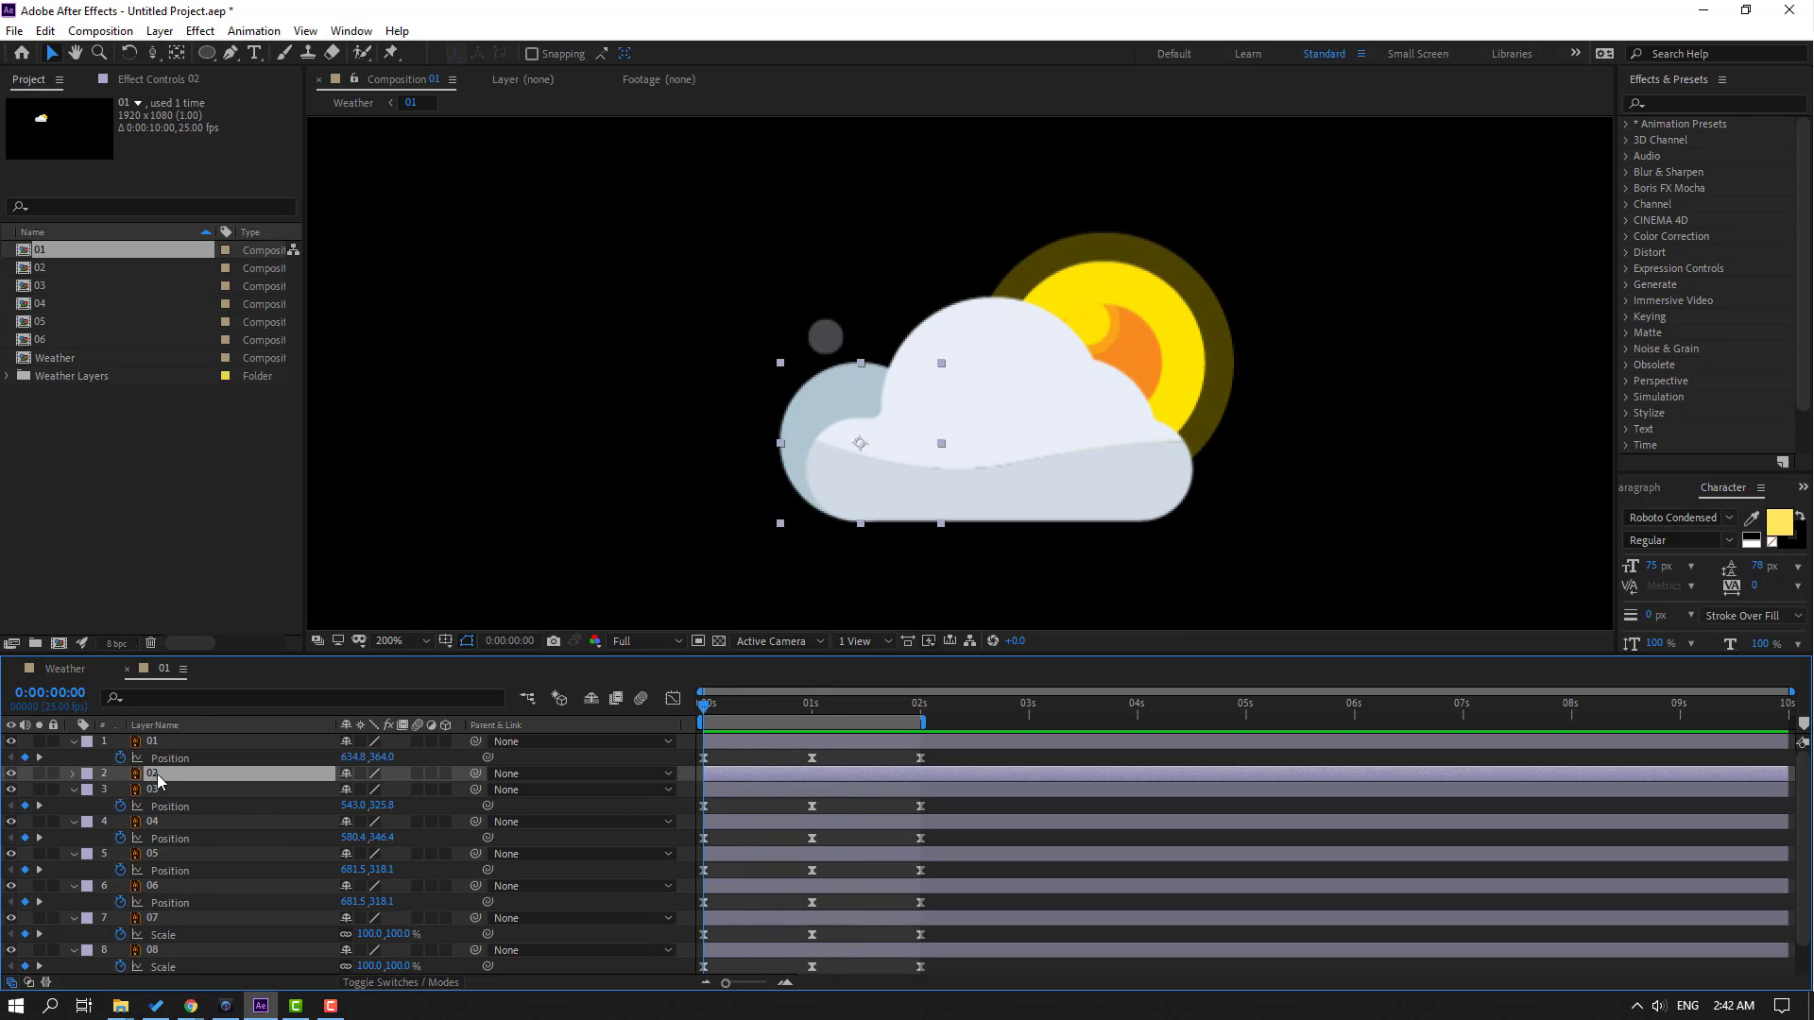
{"action": "key", "text": "p"}
{"action": "left_click", "coordinate": [700, 790]}
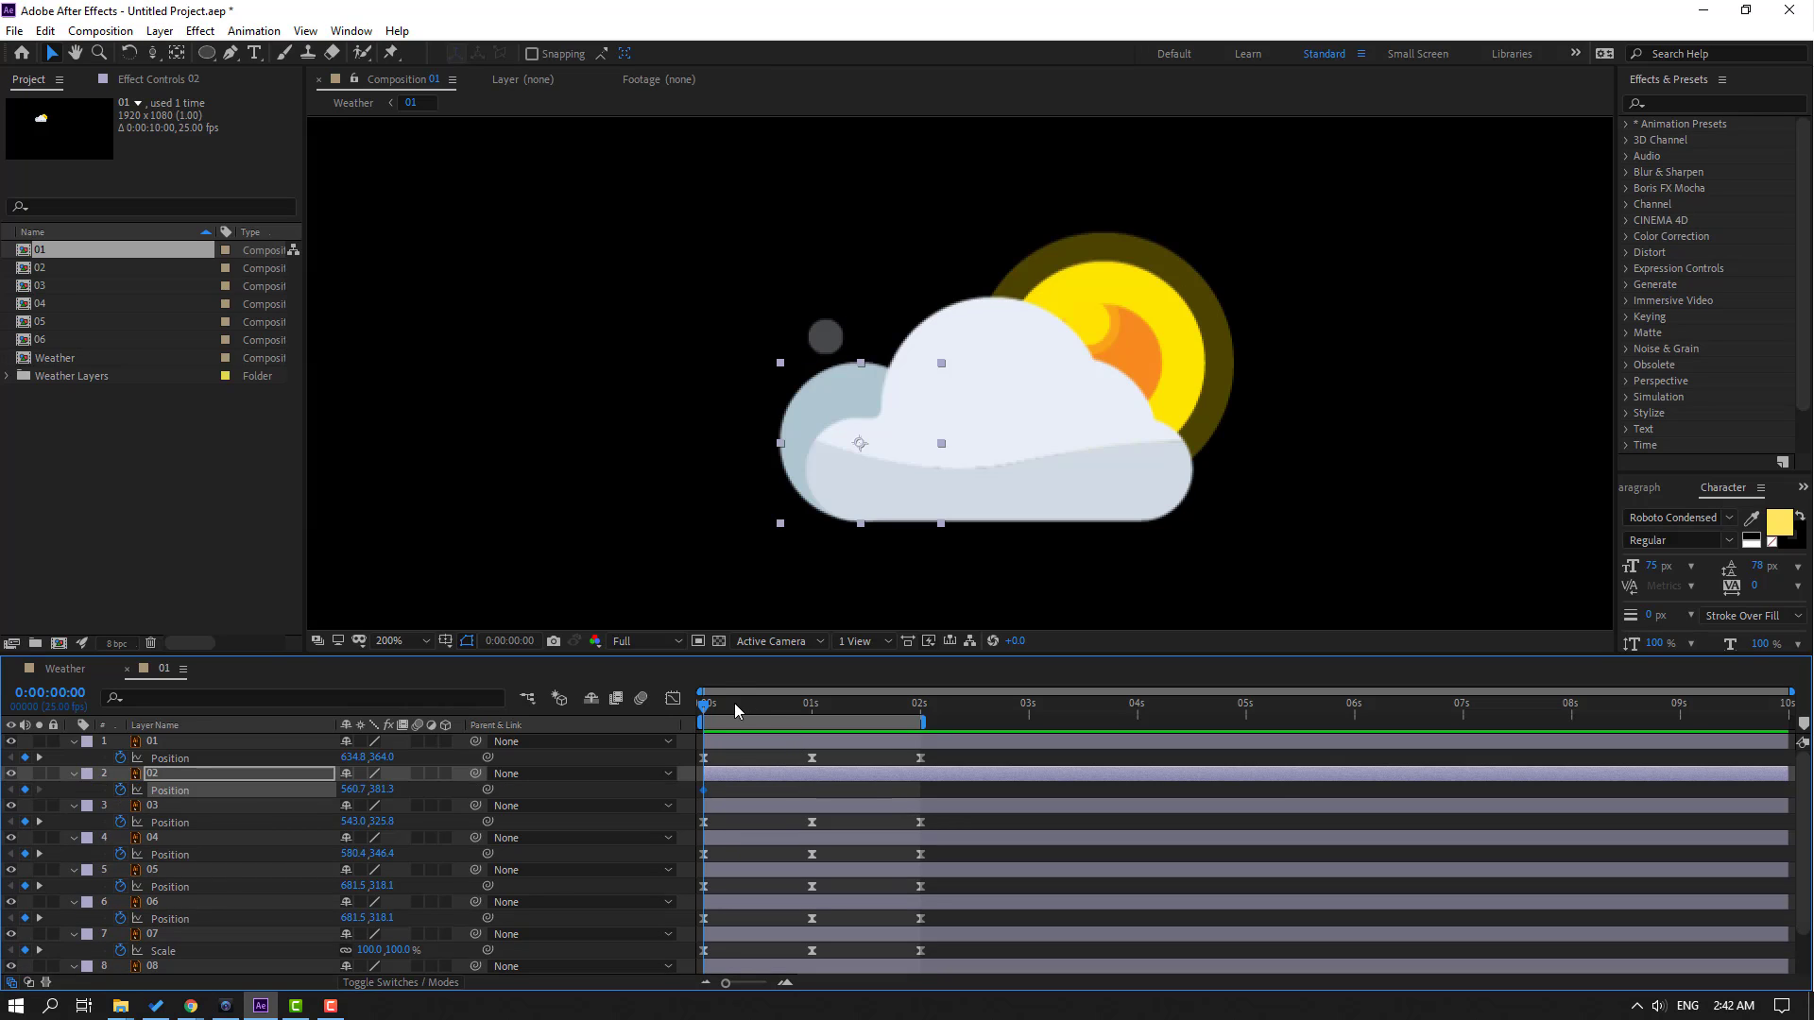
{"action": "mouse_move", "coordinate": [708, 798]}
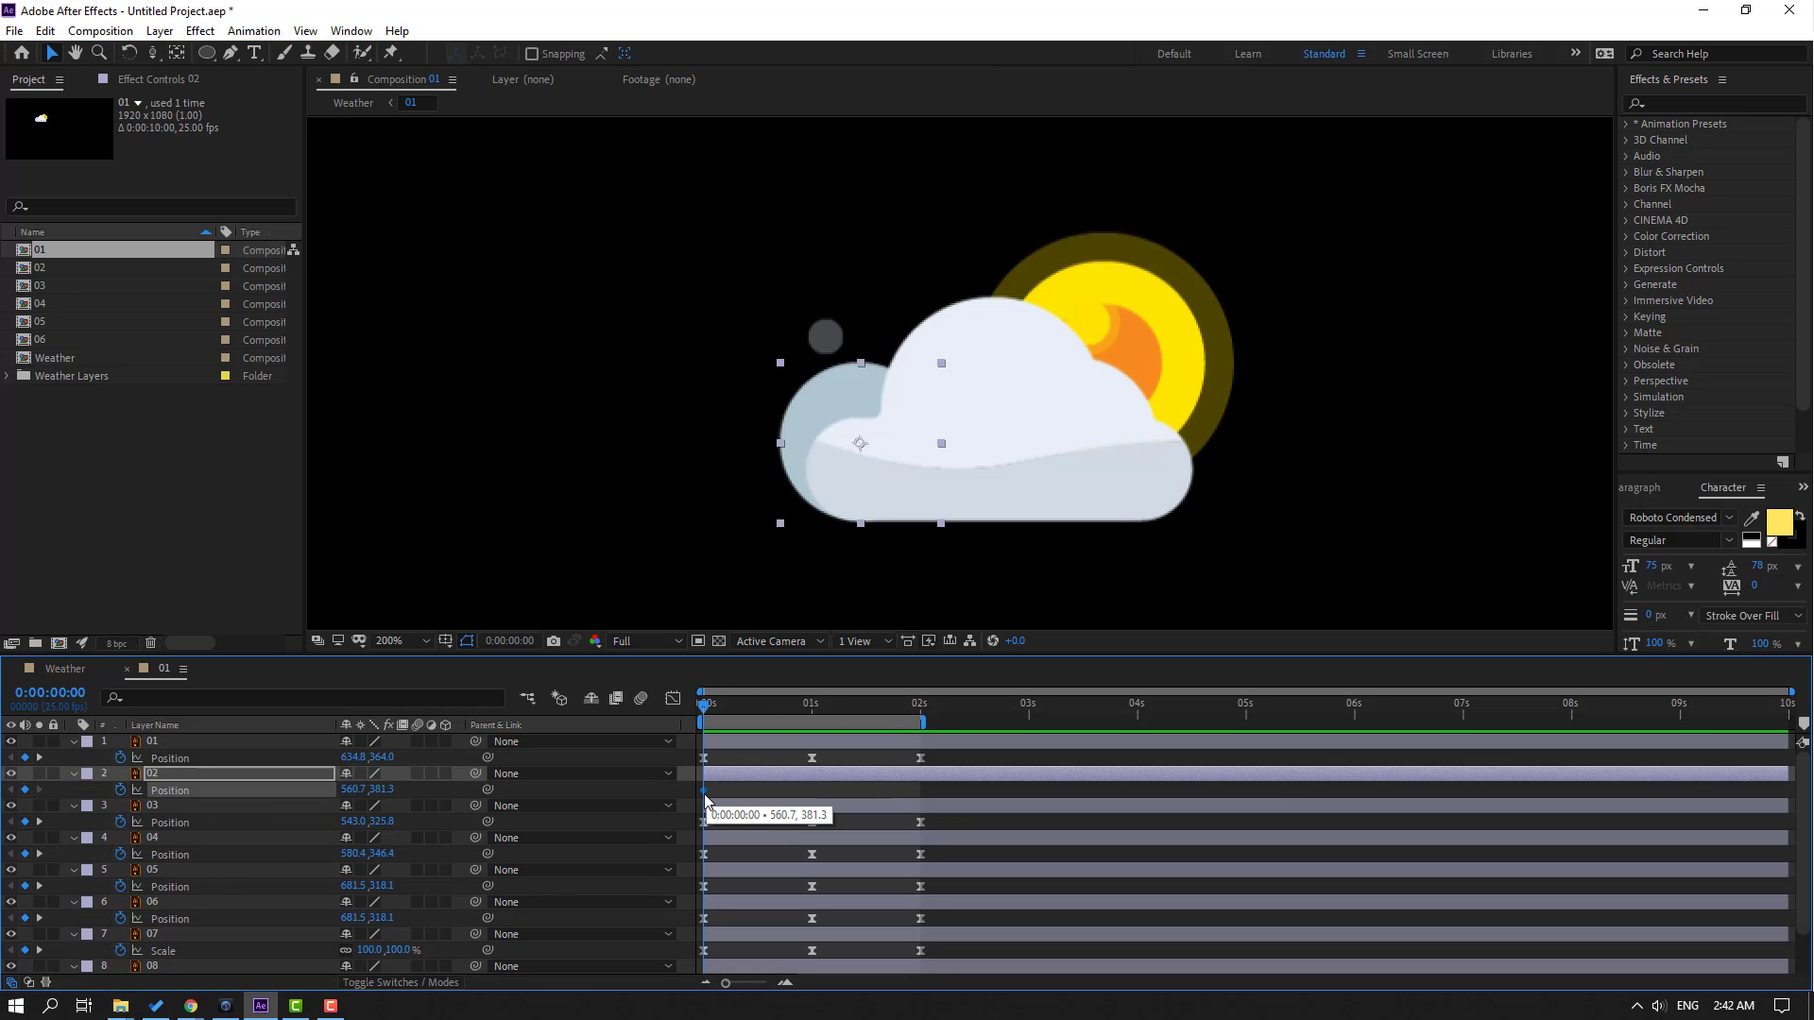
{"action": "left_click_drag", "start_coordinate": [705, 798], "coordinate": [814, 802]}
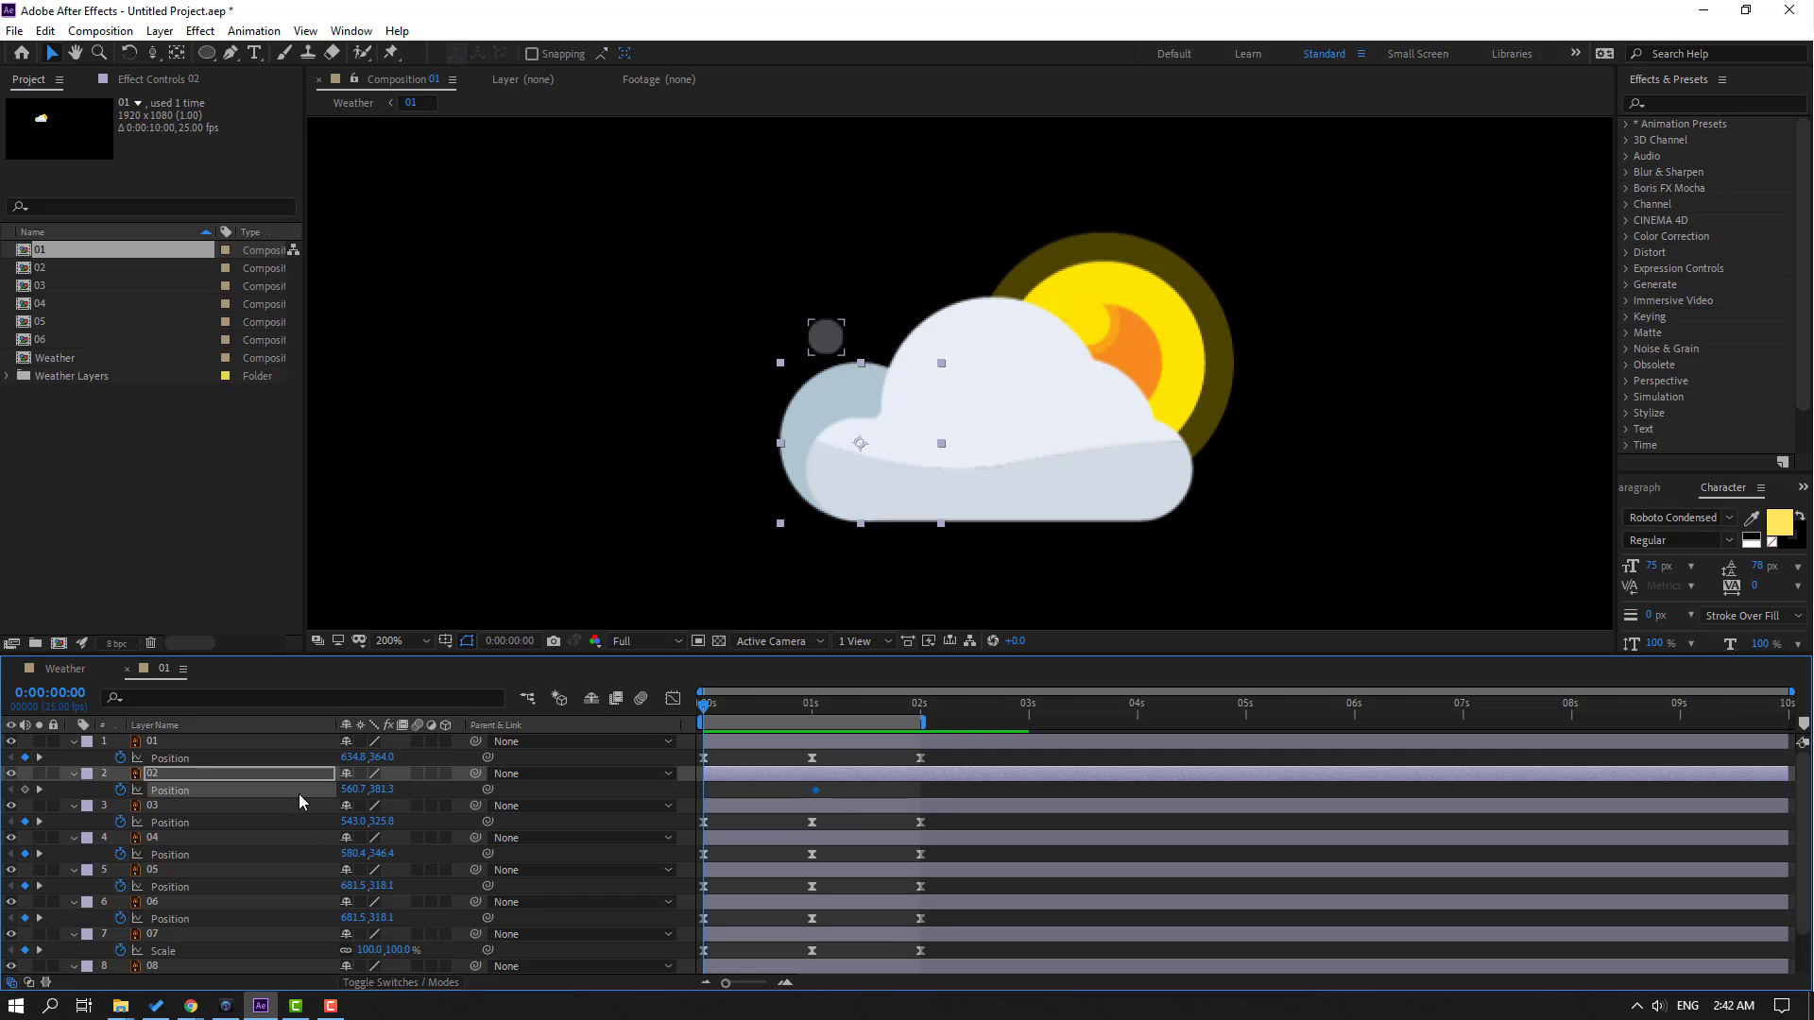
{"action": "left_click_drag", "start_coordinate": [352, 790], "coordinate": [369, 791]}
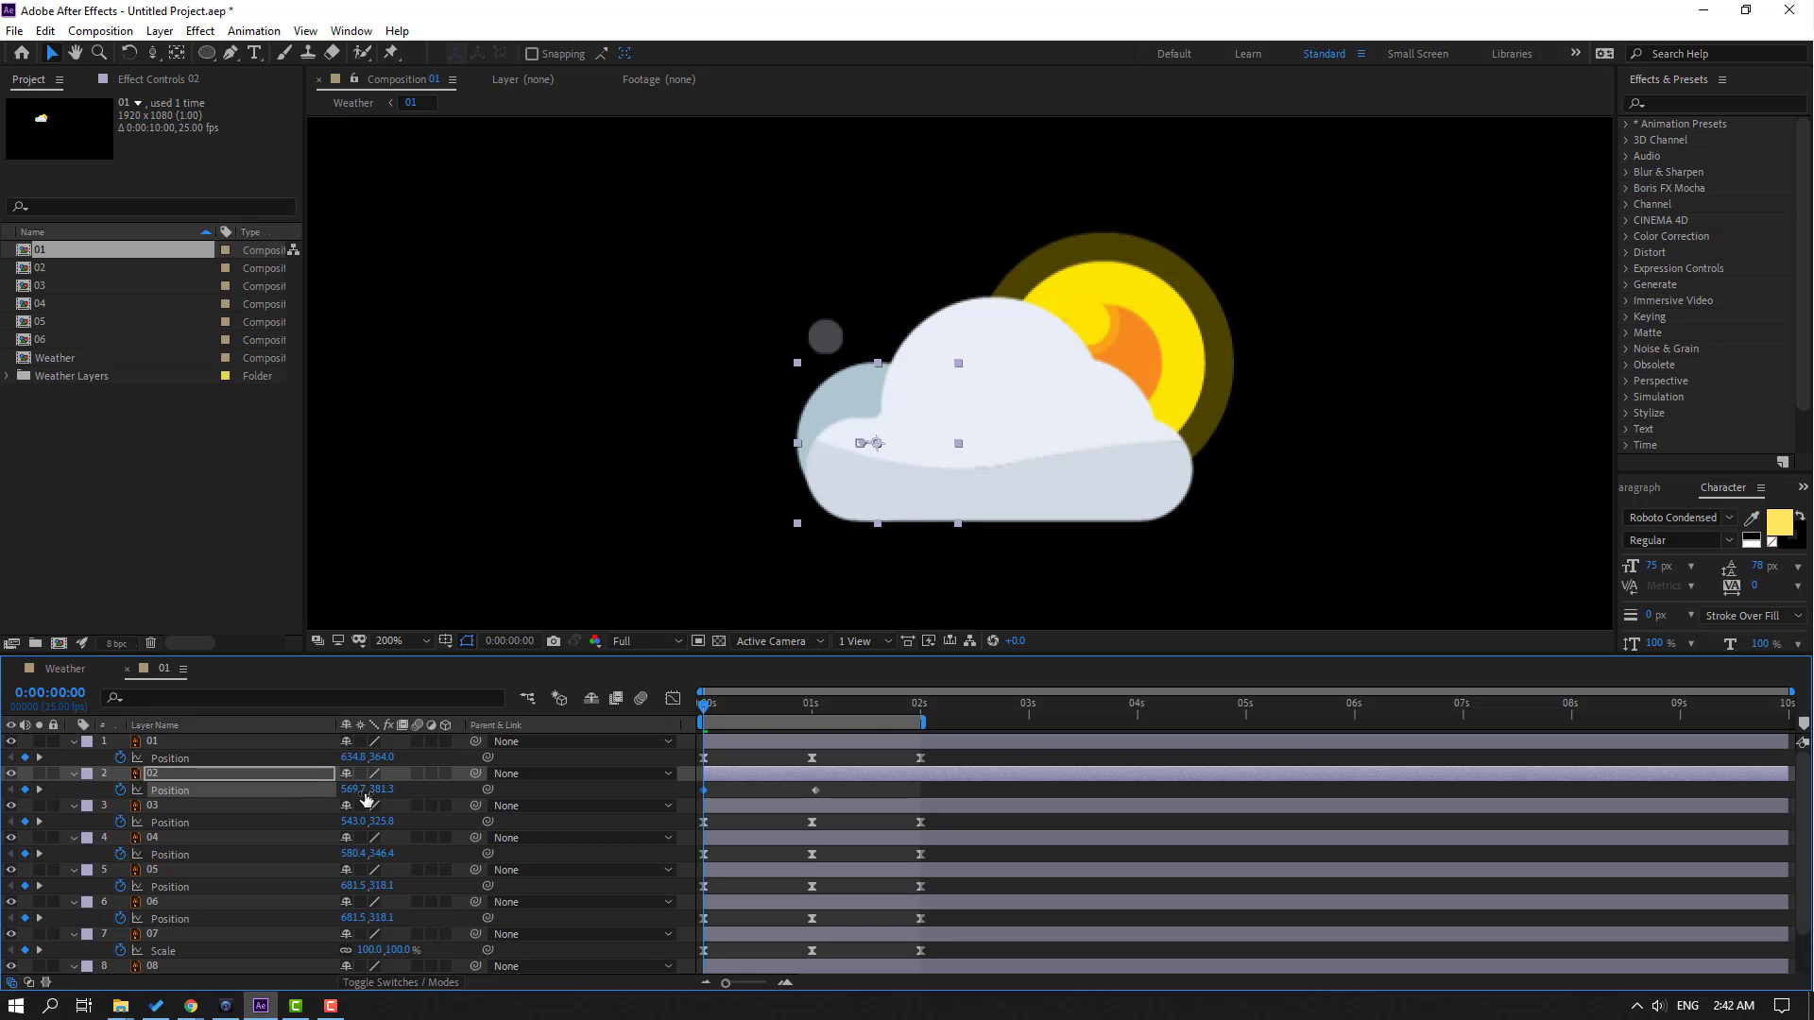
{"action": "left_click_drag", "start_coordinate": [703, 706], "coordinate": [918, 740]}
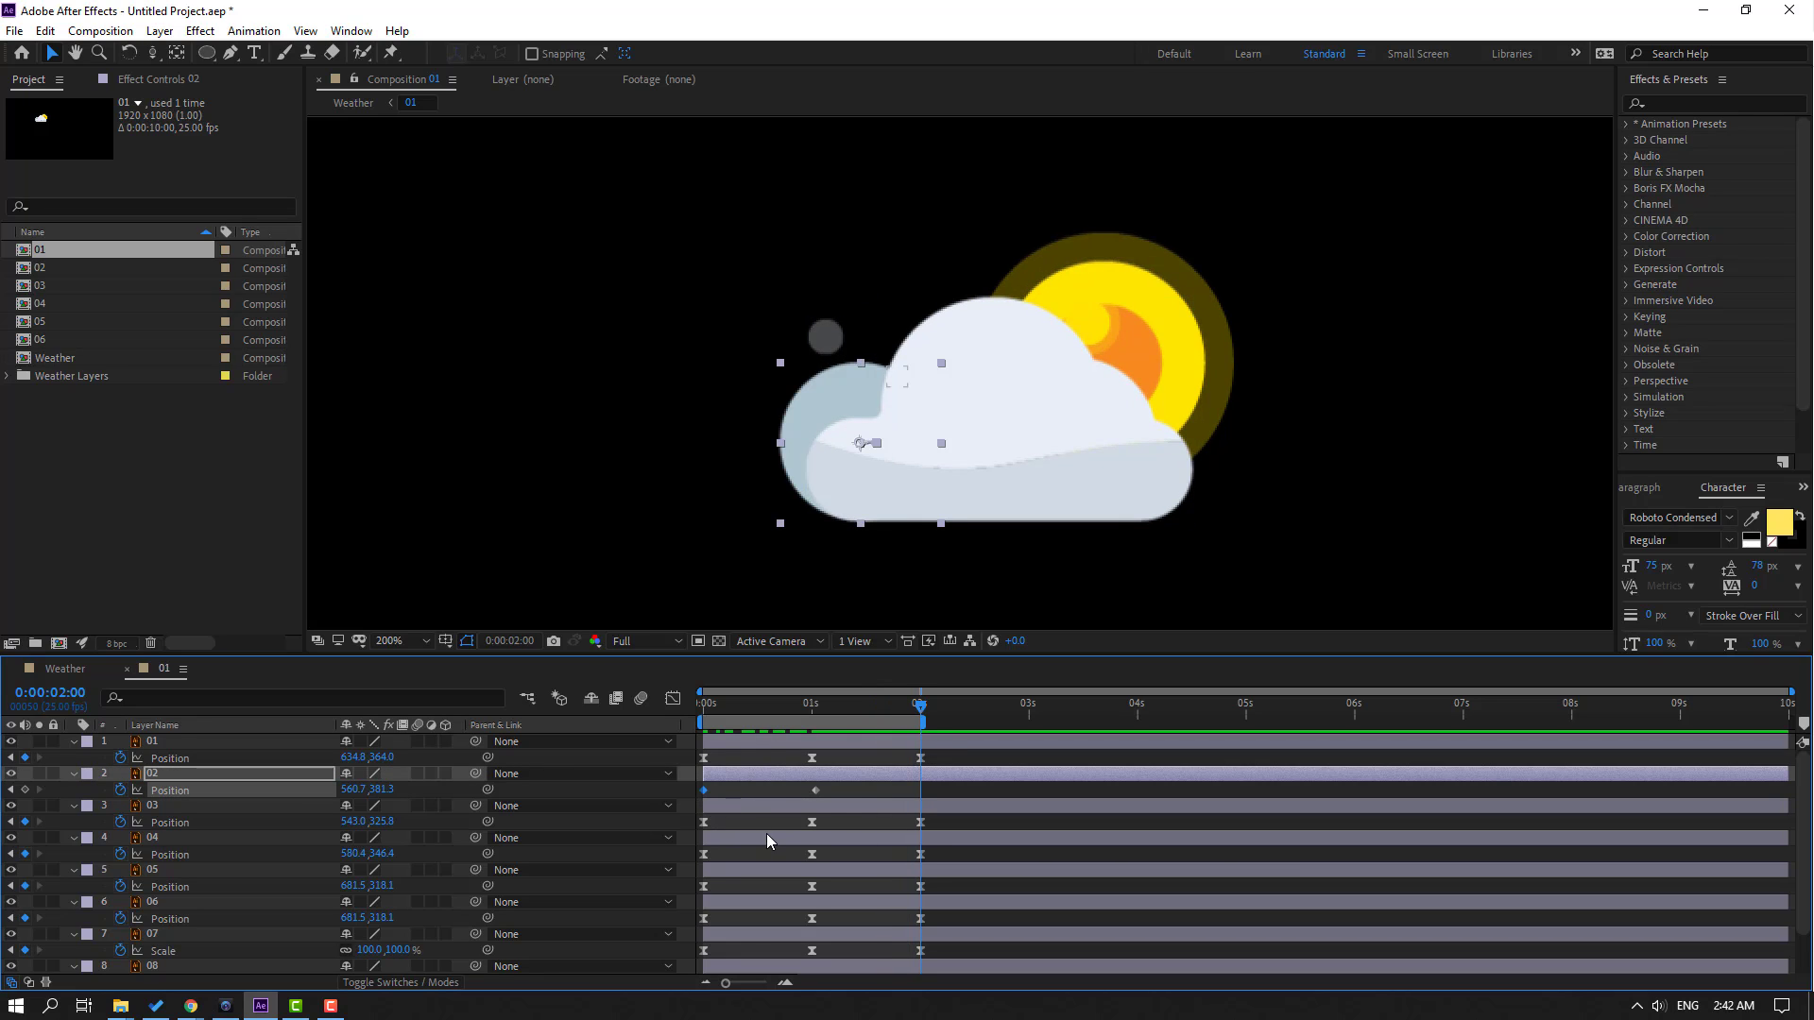
Add the 2s keyframe at 569.7,381.3 and Easy Ease all of layer 02's keyframes
{"action": "key", "text": "Right"}
{"action": "key", "text": "Right"}
{"action": "key", "text": "Right"}
{"action": "left_click_drag", "start_coordinate": [878, 799], "coordinate": [696, 801]}
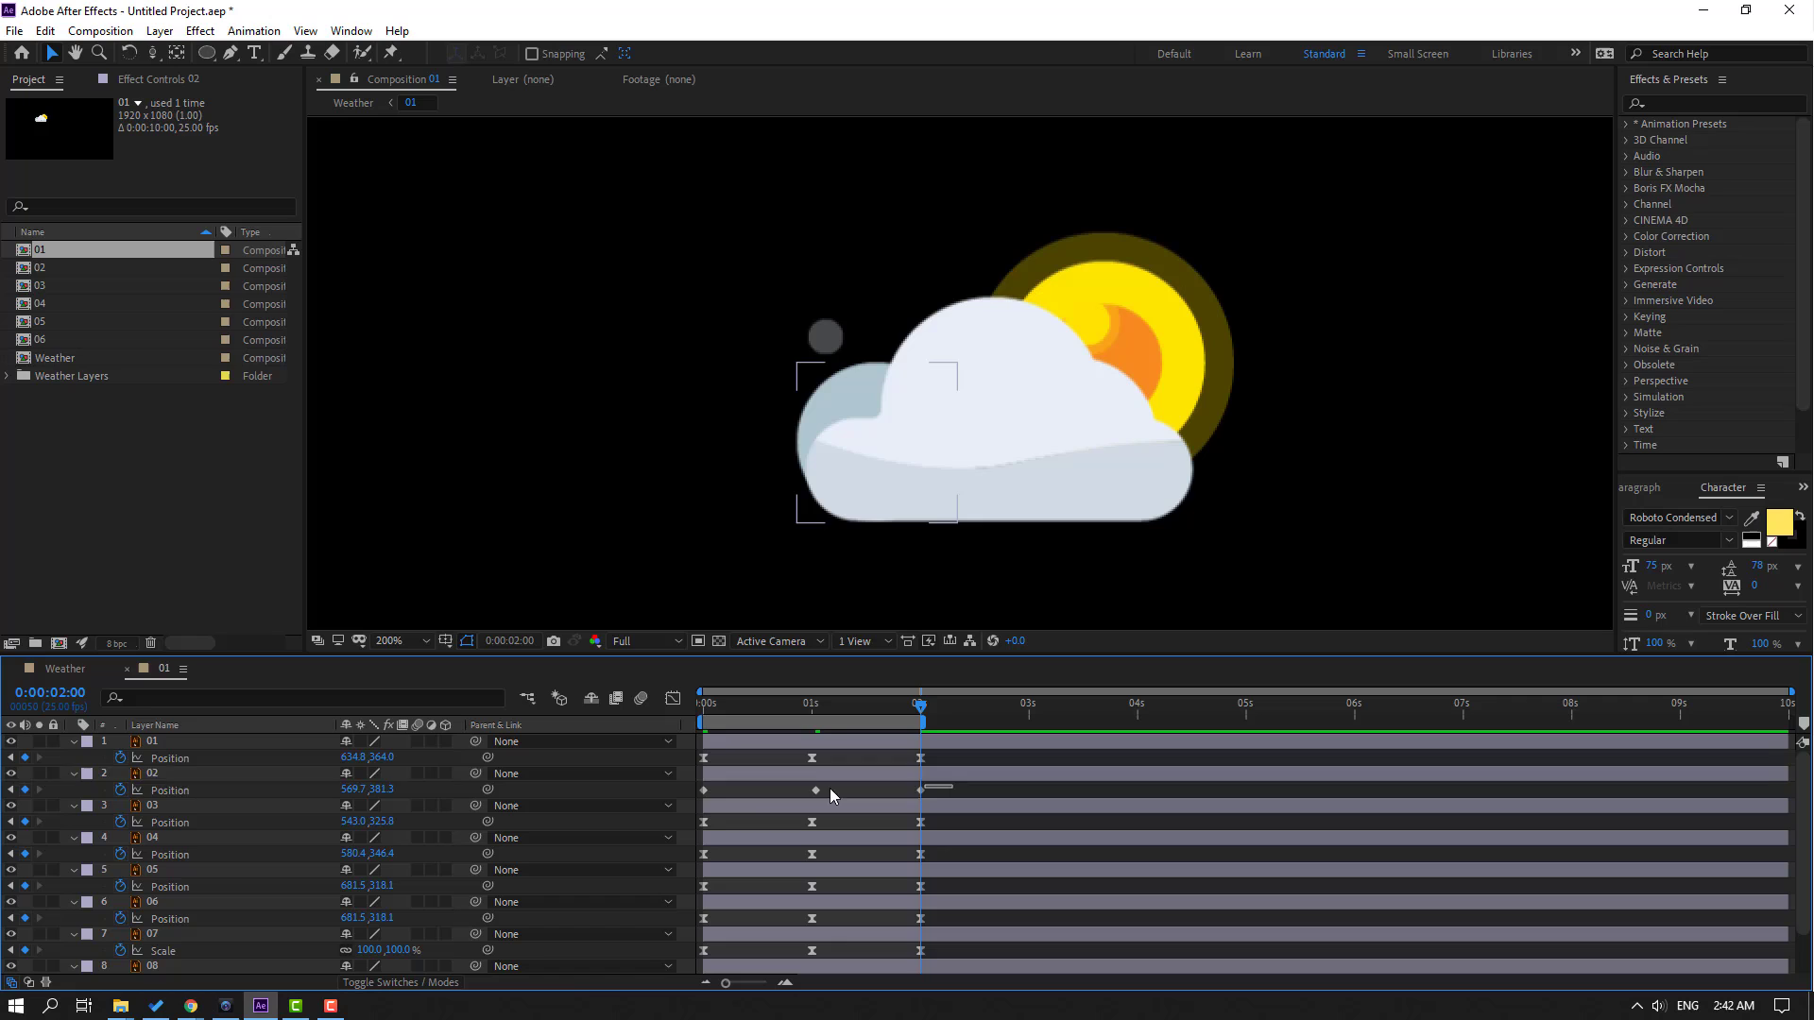
{"action": "right_click", "coordinate": [703, 790]}
{"action": "mouse_move", "coordinate": [803, 782]}
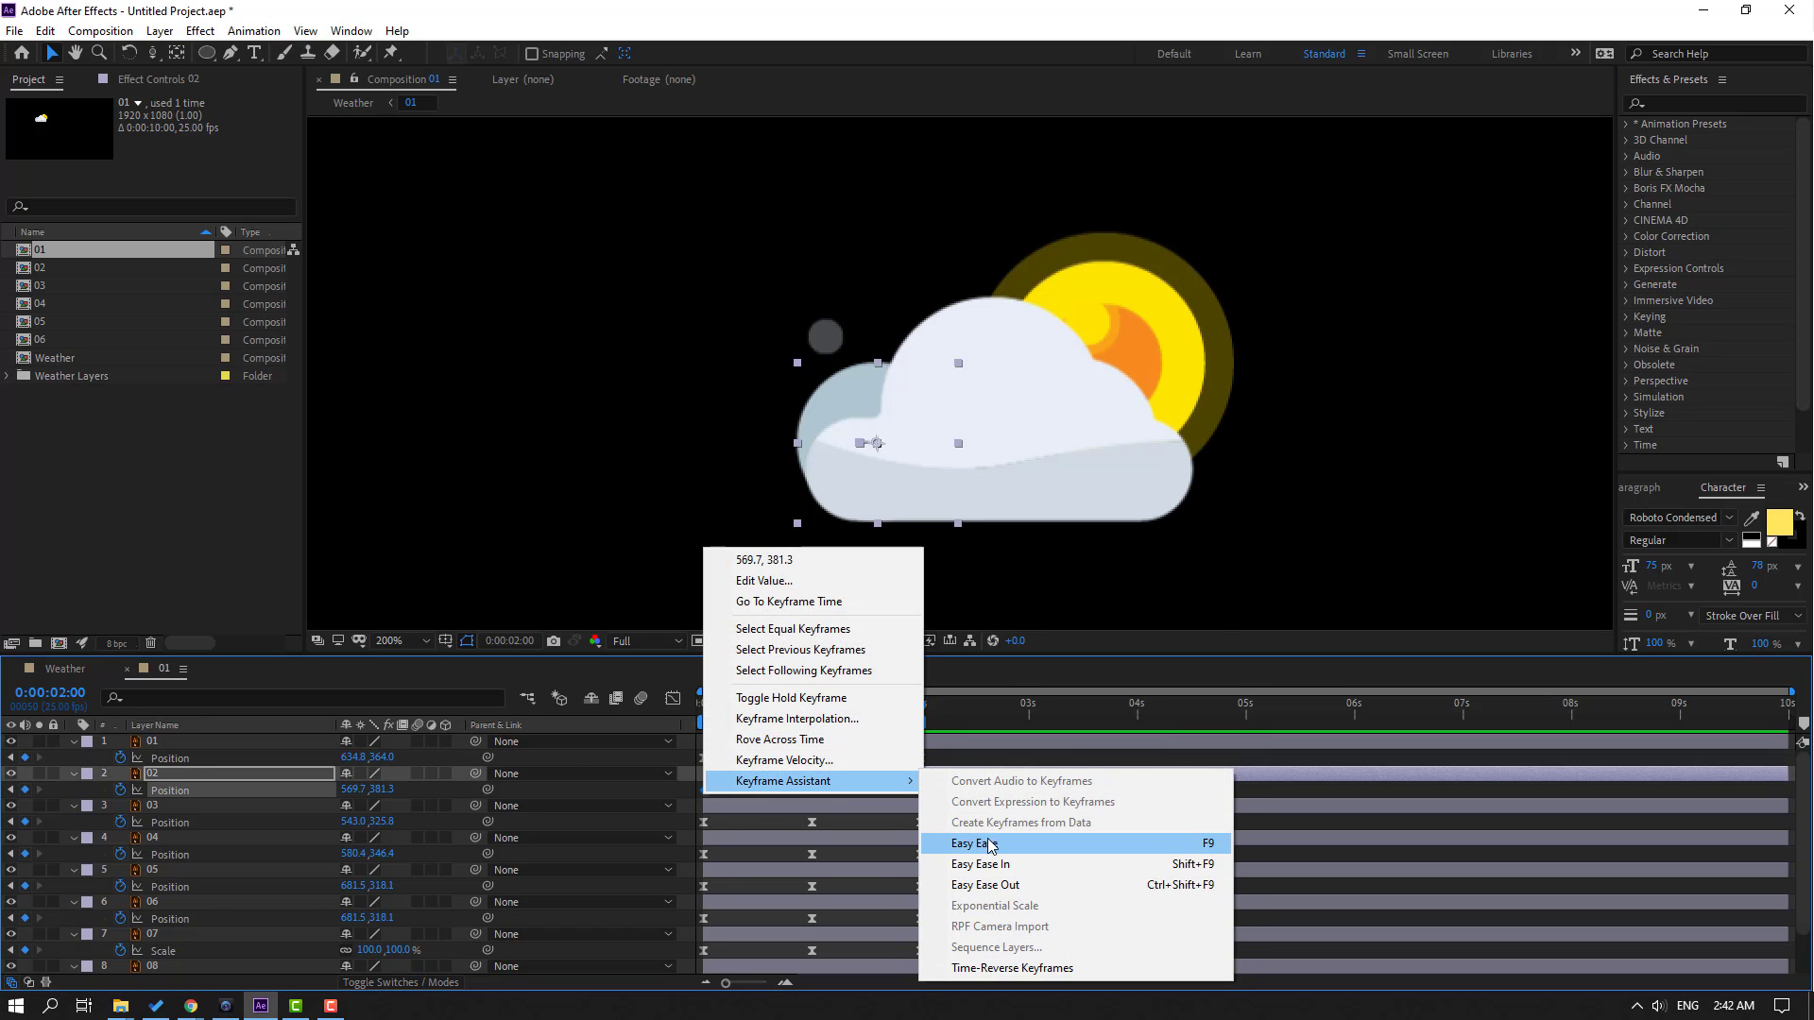
{"action": "left_click", "coordinate": [992, 839]}
{"action": "key", "text": "F2"}
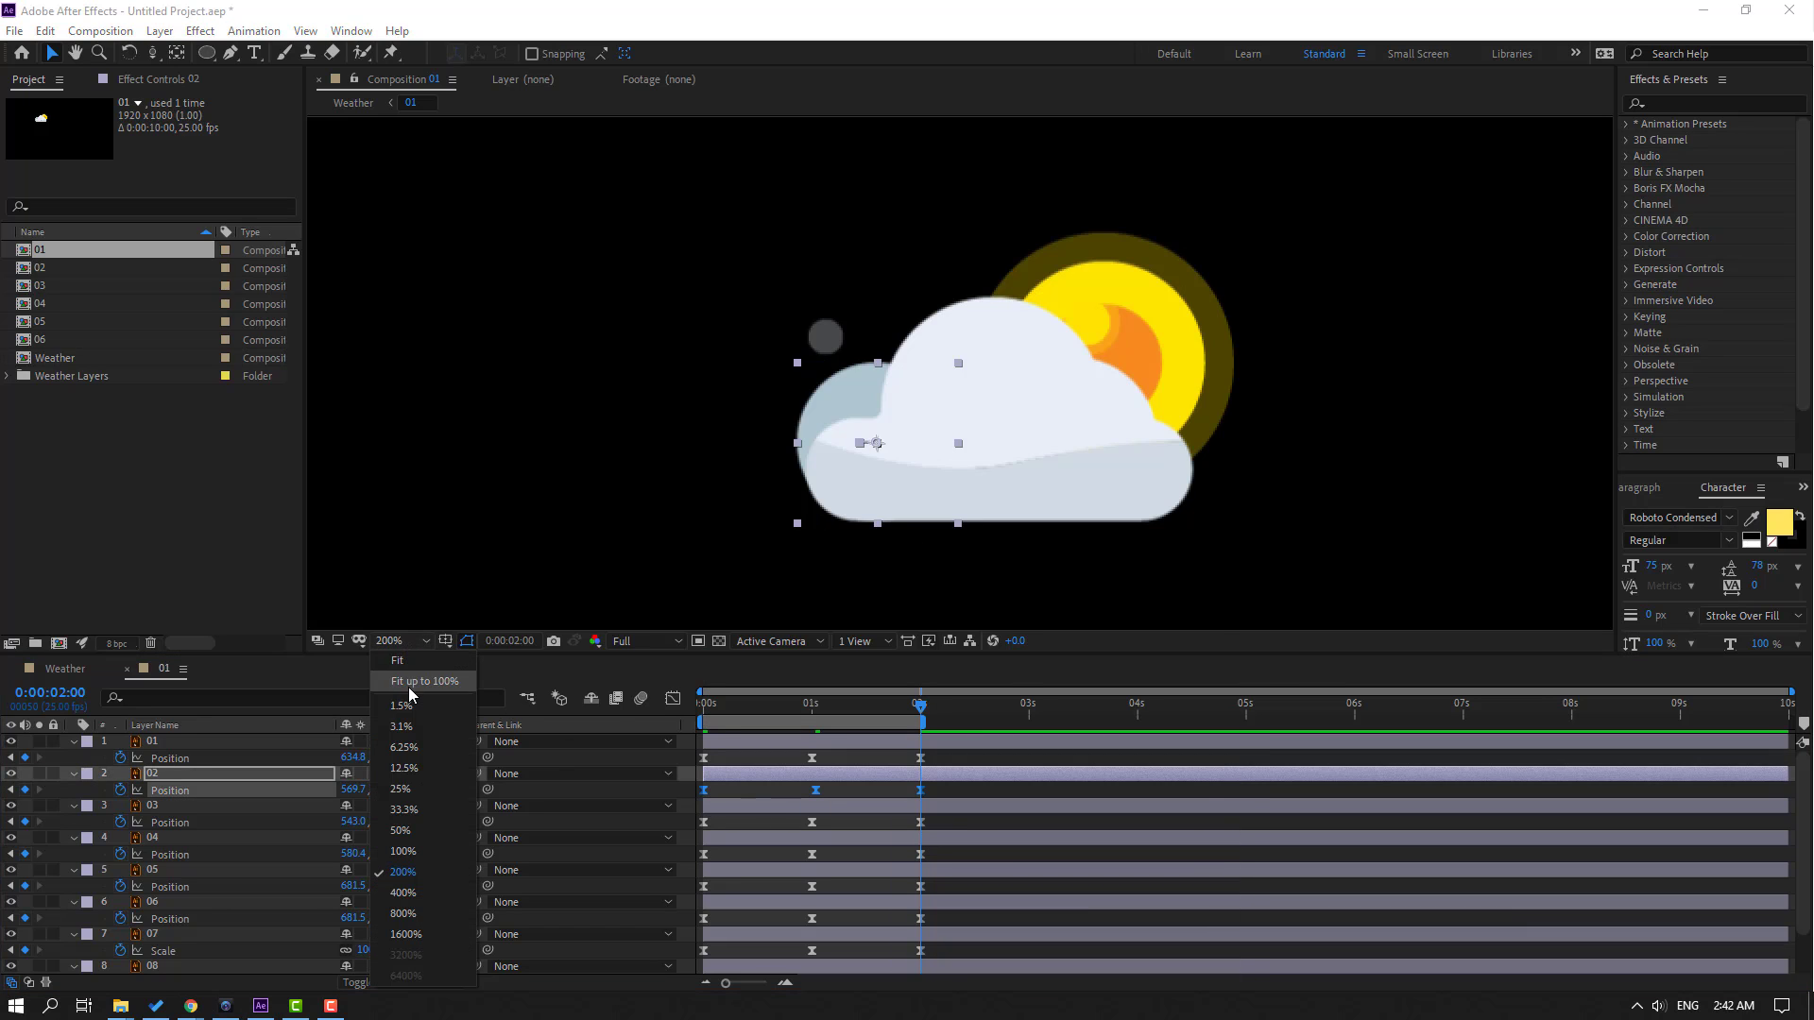
{"action": "key", "text": "shift+slash"}
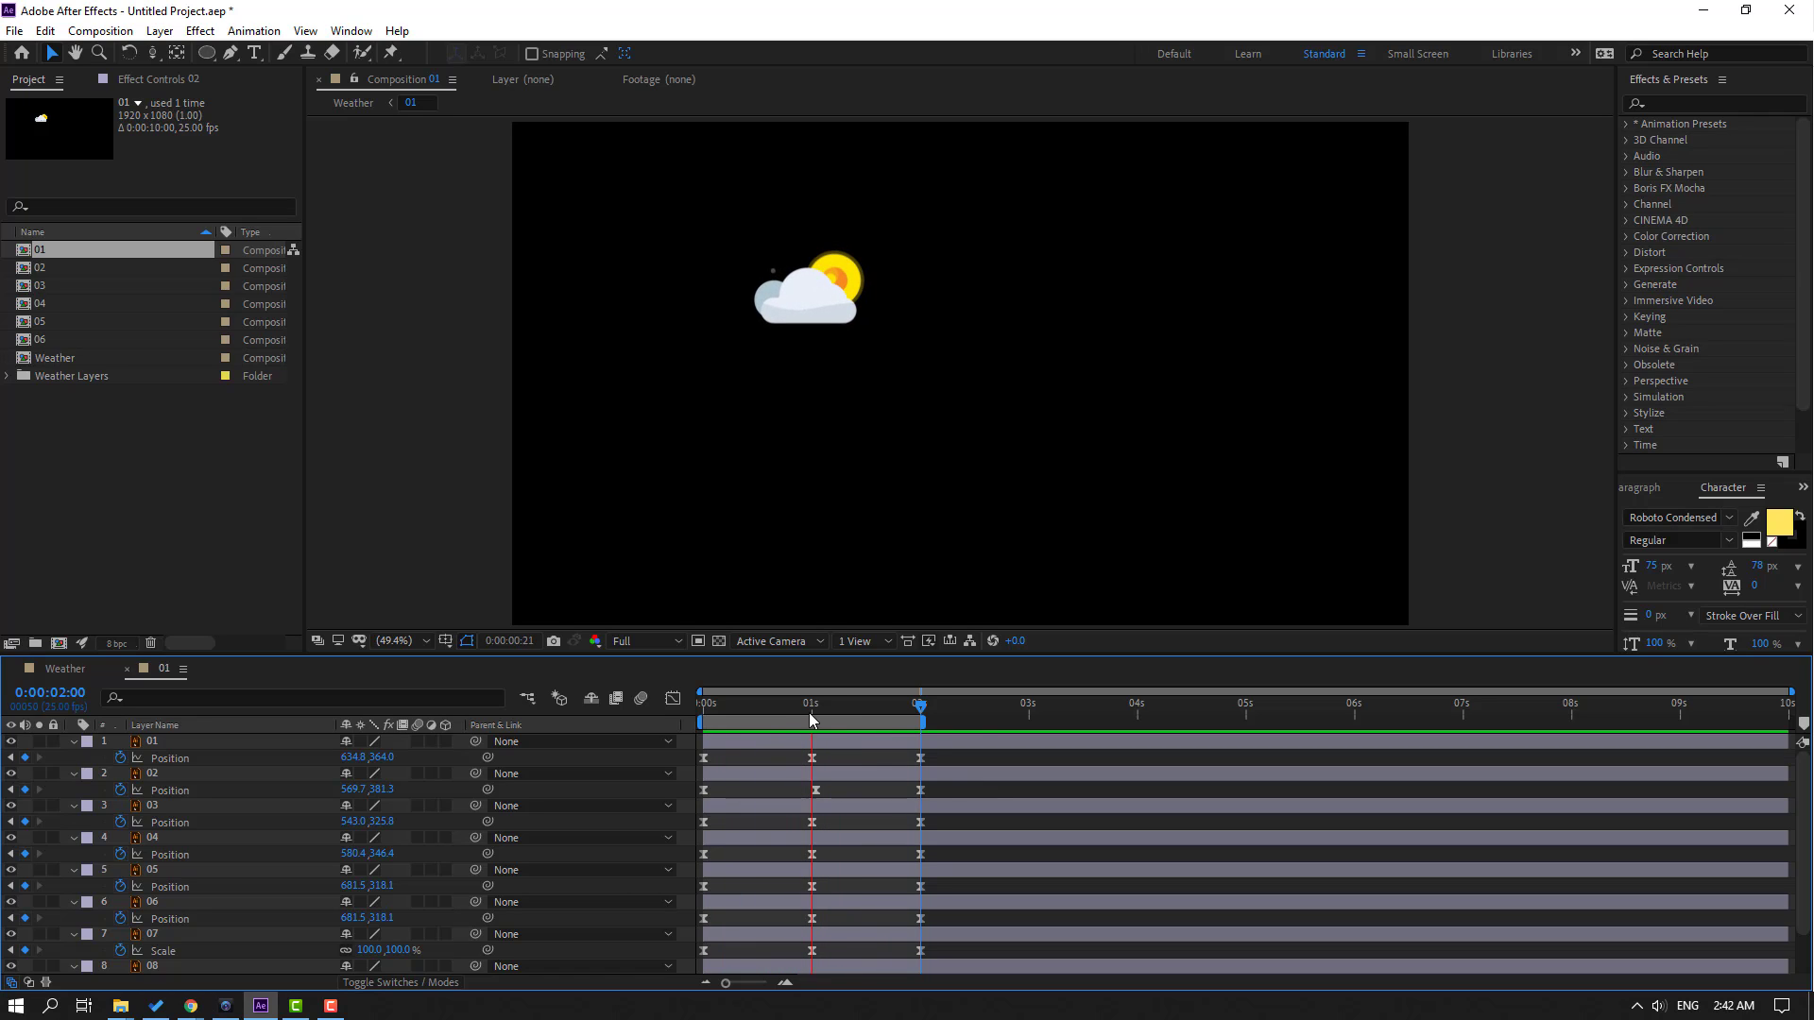
Apply Glow from Effects & Presets to sun layer 08 and enlarge its radius
{"action": "scroll", "coordinate": [808, 486], "scroll_direction": "up", "scroll_amount": 4}
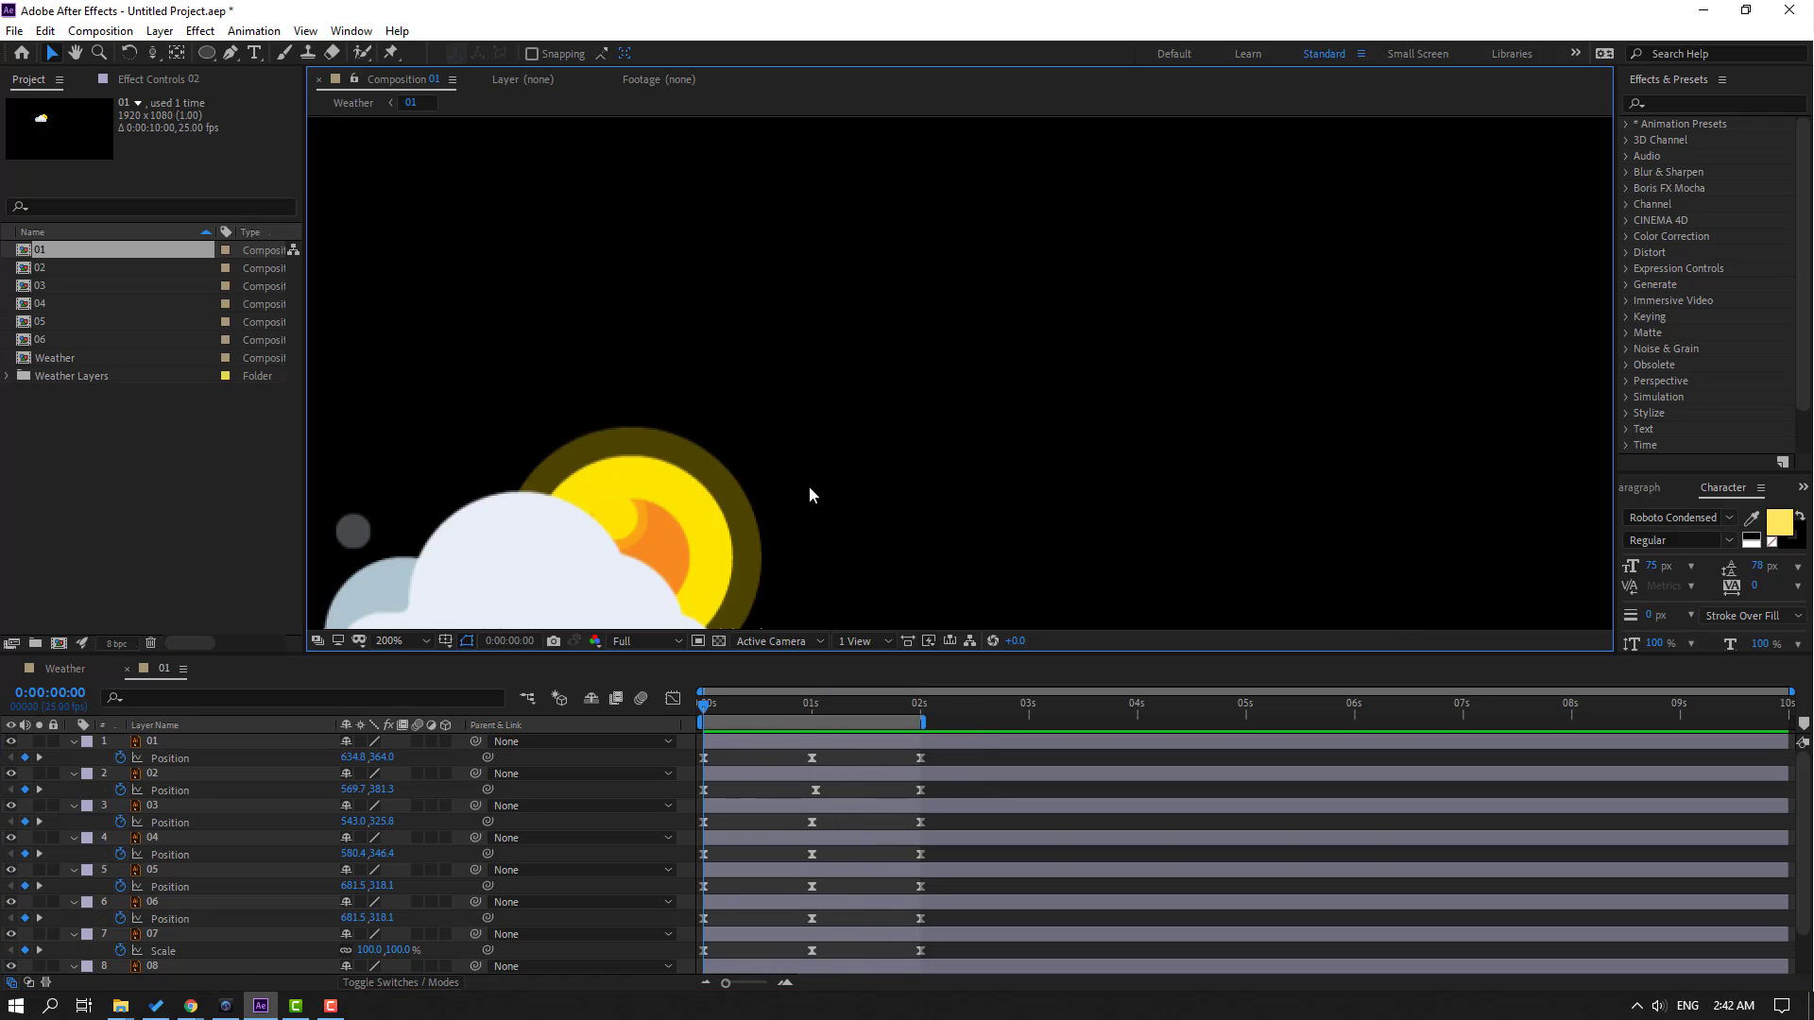
{"action": "left_click", "coordinate": [1699, 101]}
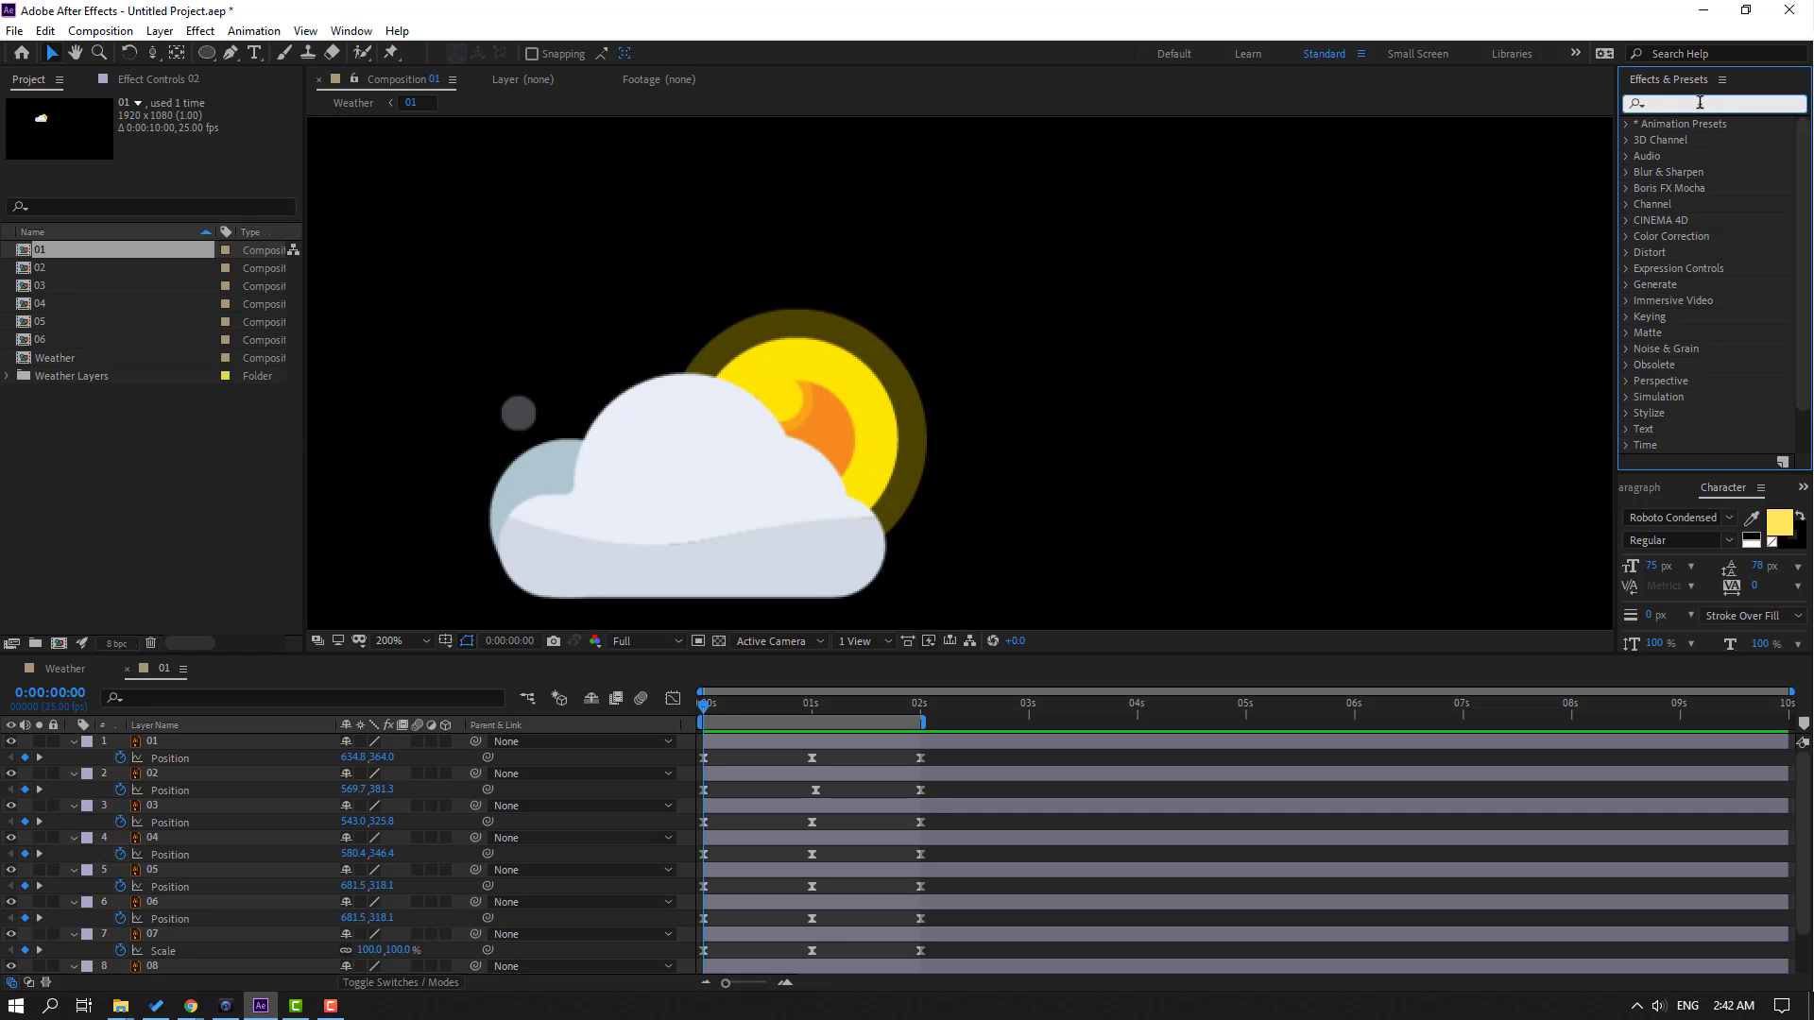
{"action": "type", "text": "glow"}
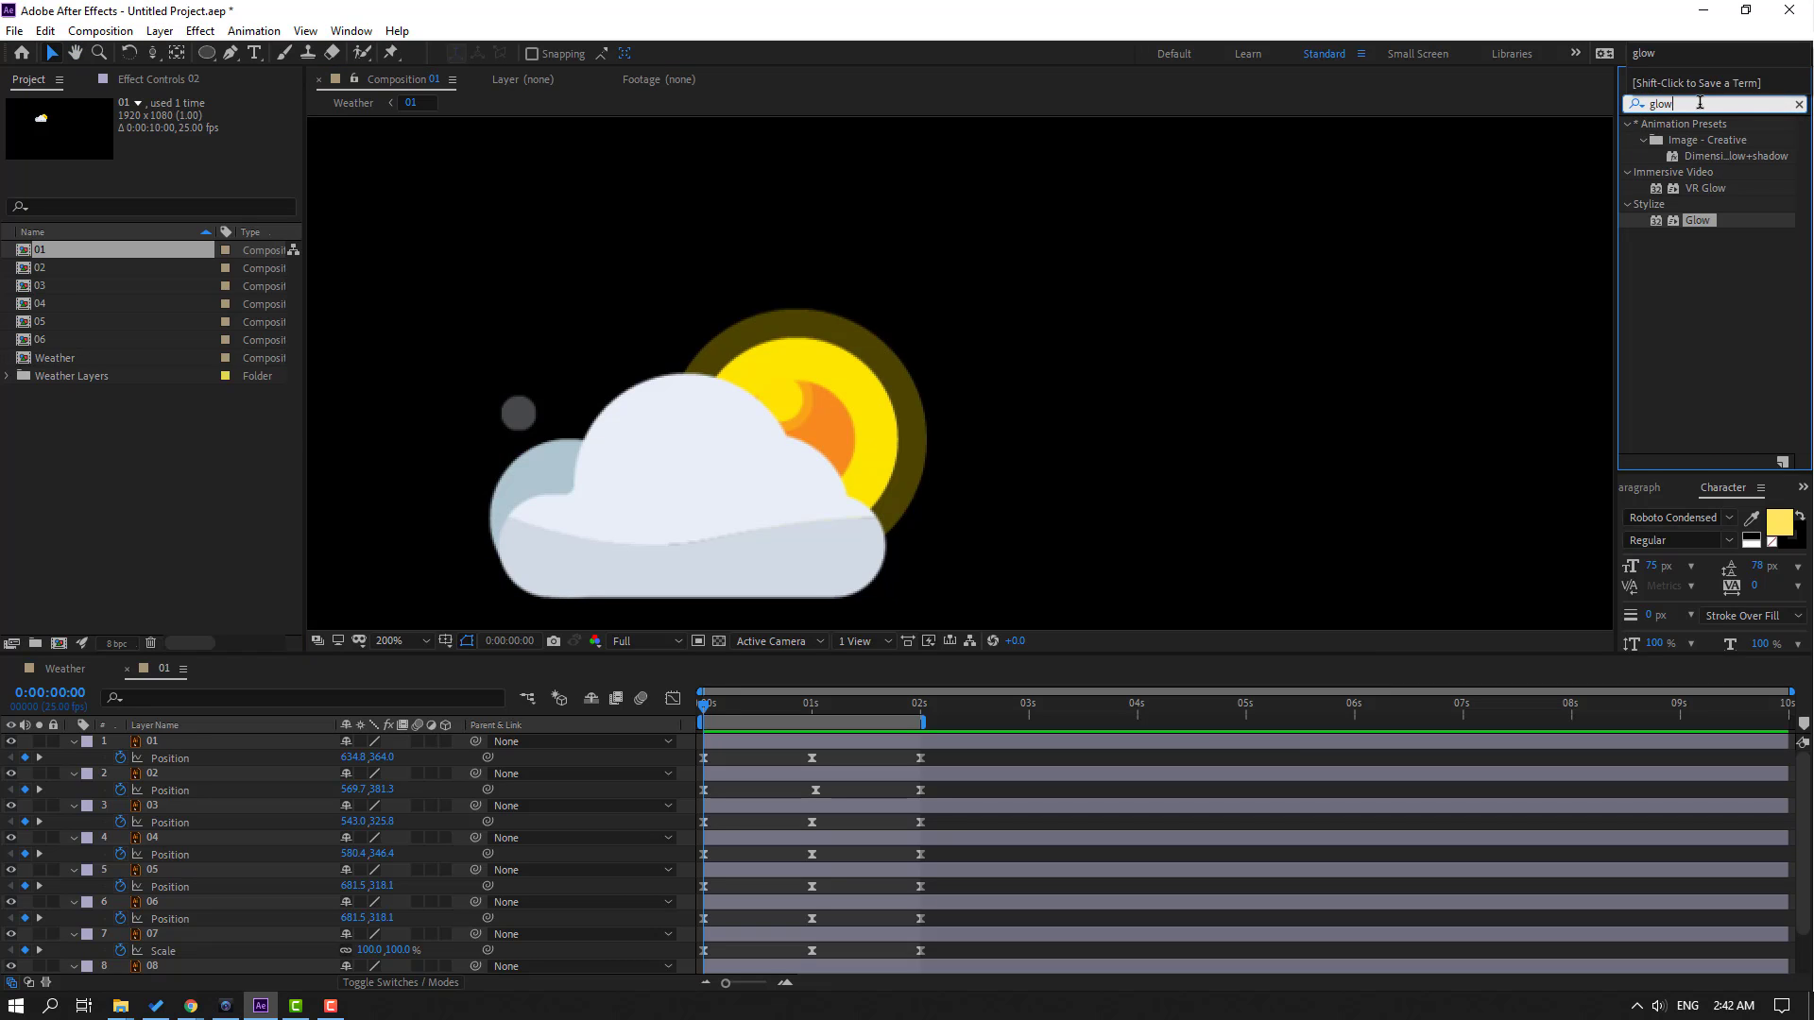
{"action": "mouse_move", "coordinate": [1698, 220]}
{"action": "left_mouse_down"}
{"action": "mouse_move", "coordinate": [929, 395]}
{"action": "mouse_move", "coordinate": [890, 354]}
{"action": "mouse_move", "coordinate": [855, 369]}
{"action": "left_mouse_up"}
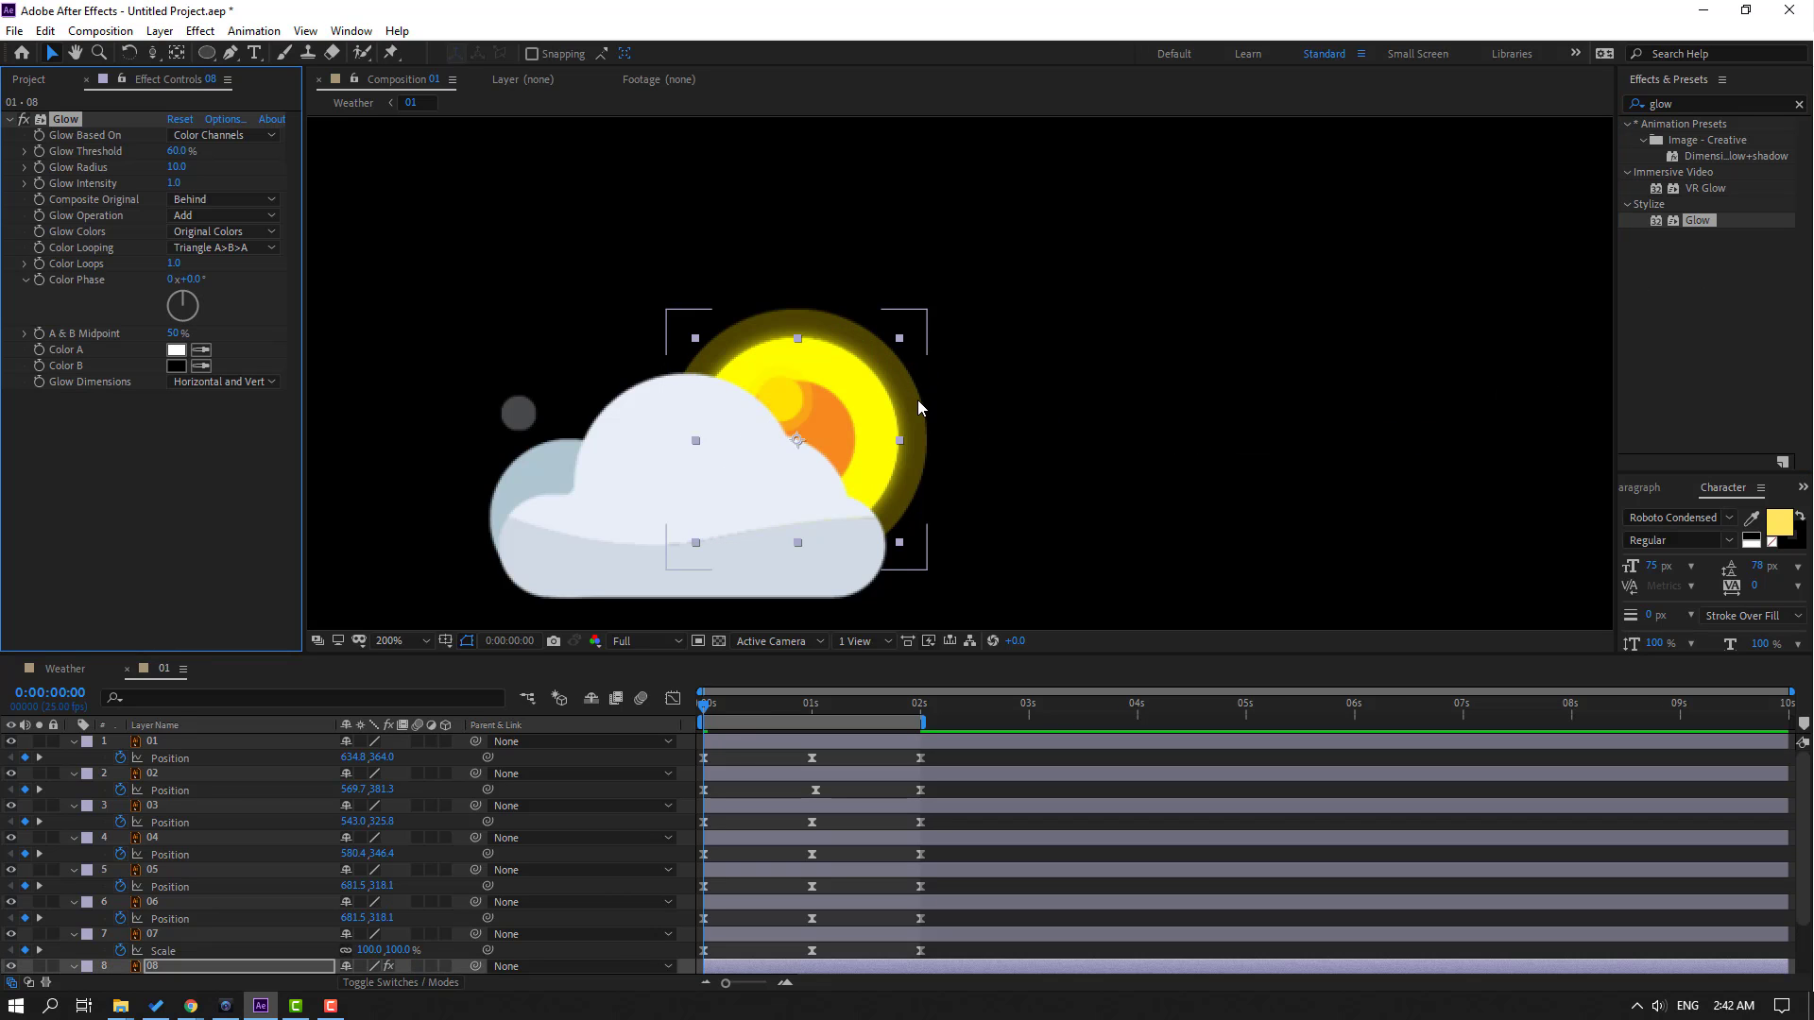
{"action": "left_click", "coordinate": [177, 167]}
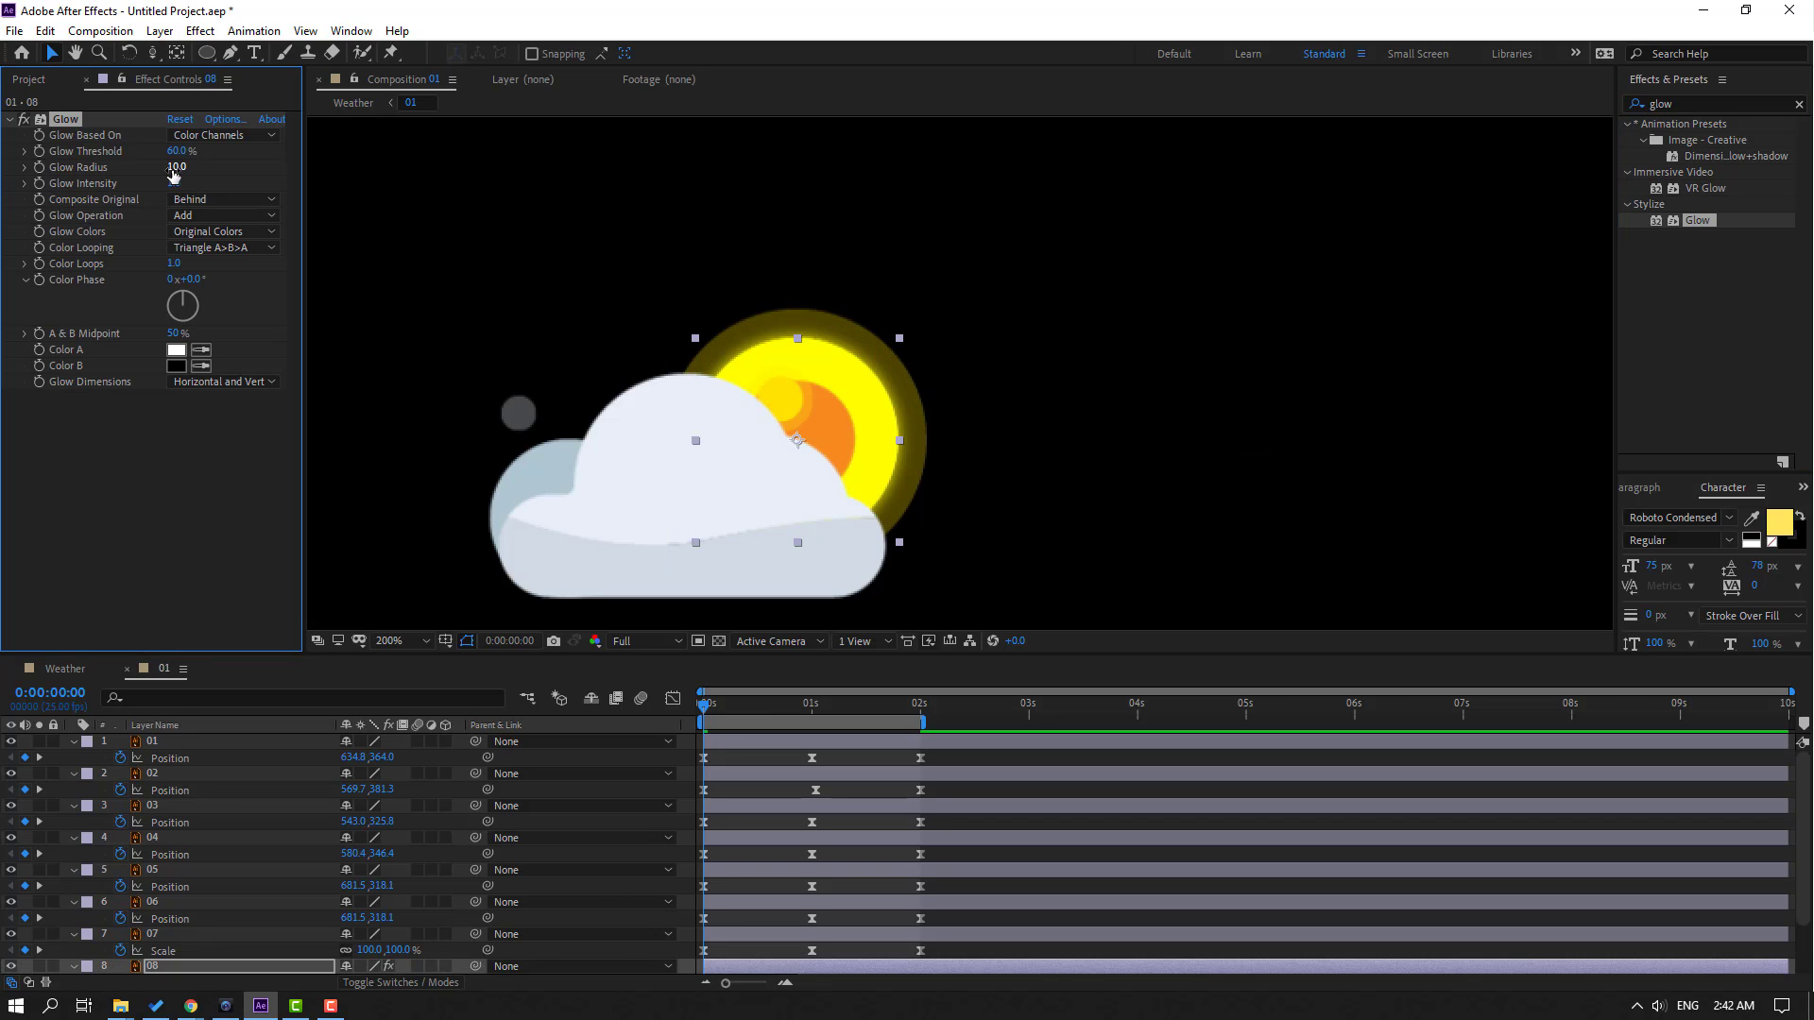
{"action": "left_click_drag", "start_coordinate": [174, 172], "coordinate": [203, 173]}
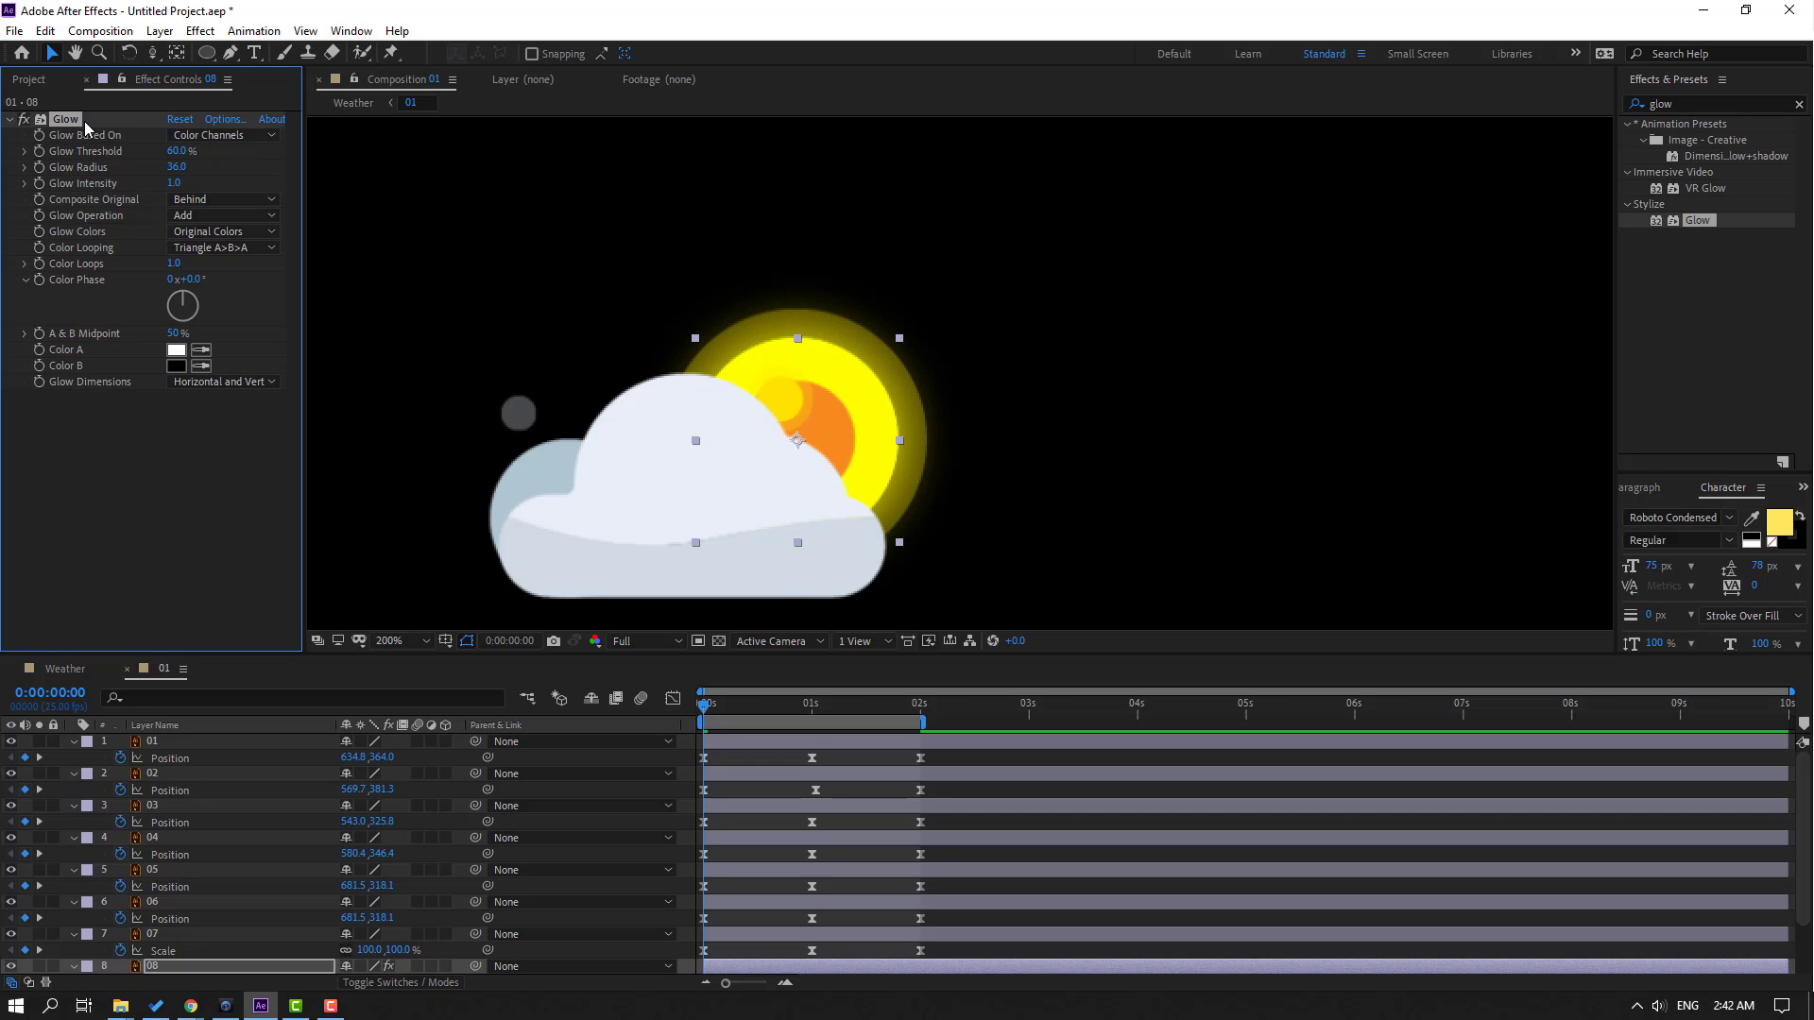
Paste Glow onto layer 09 with radius 51 and threshold near 89%
{"action": "scroll", "coordinate": [171, 877], "scroll_direction": "down", "scroll_amount": 2}
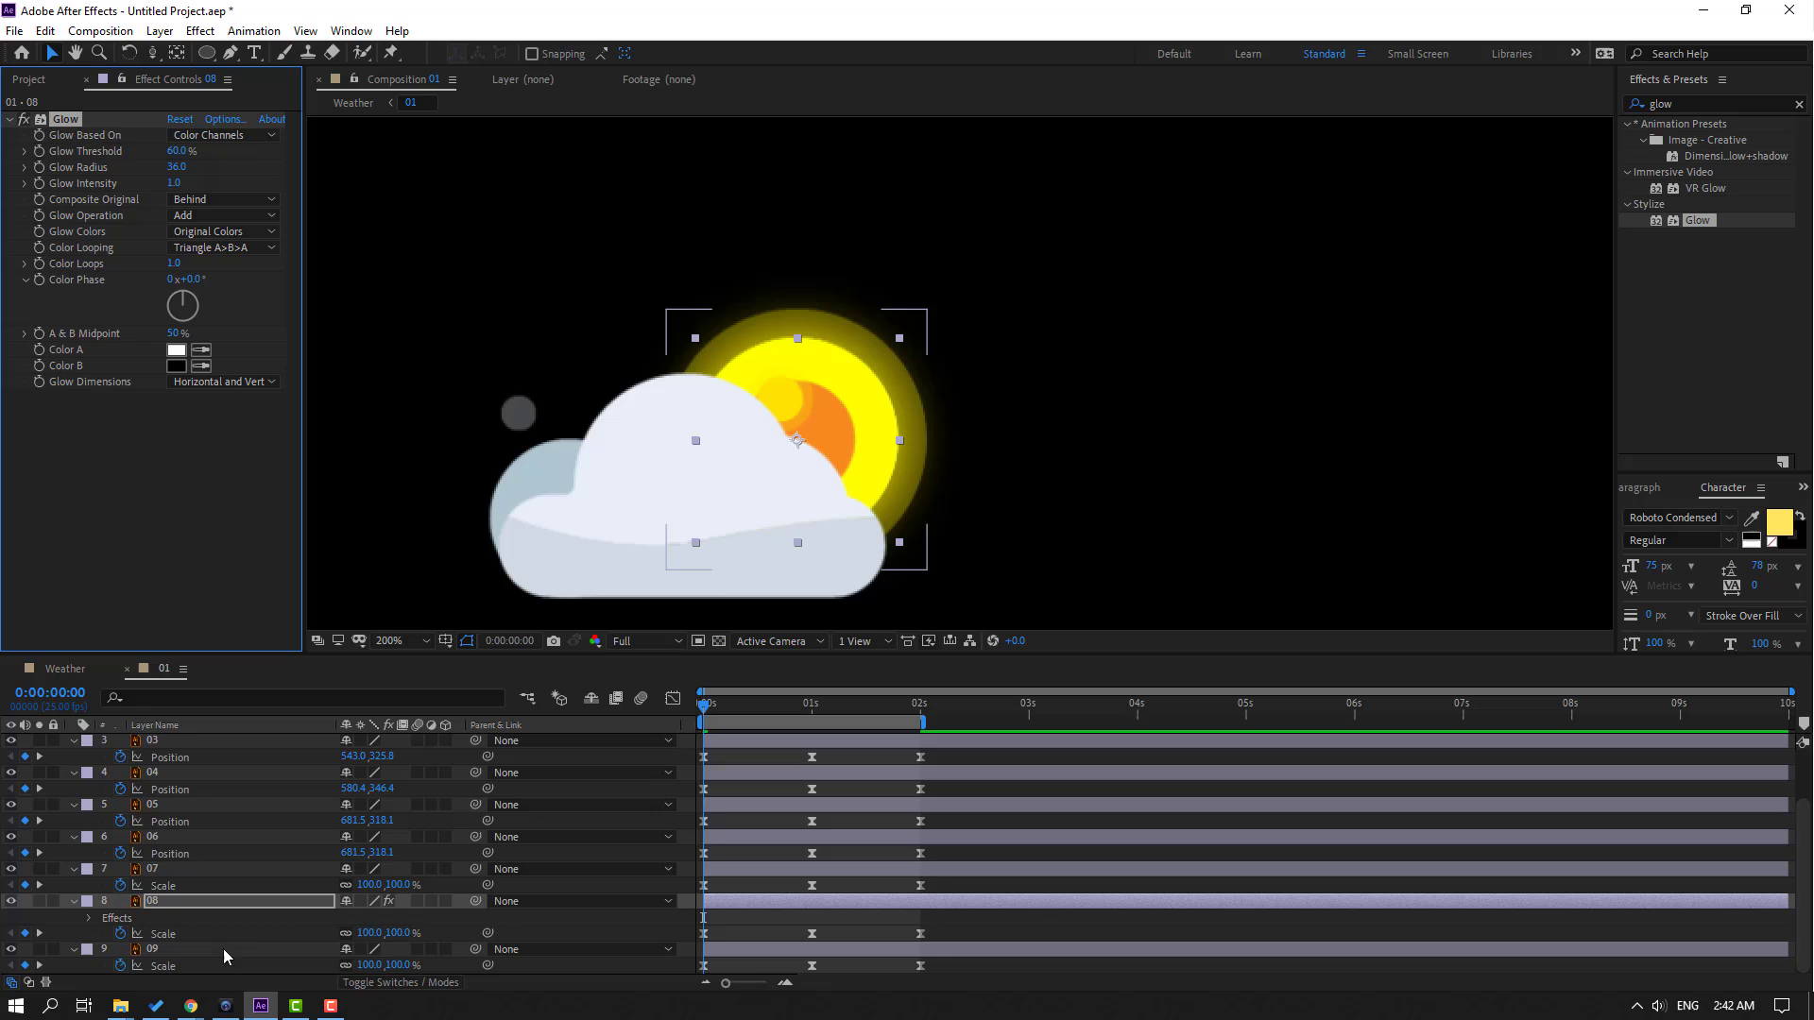
{"action": "left_click", "coordinate": [156, 952]}
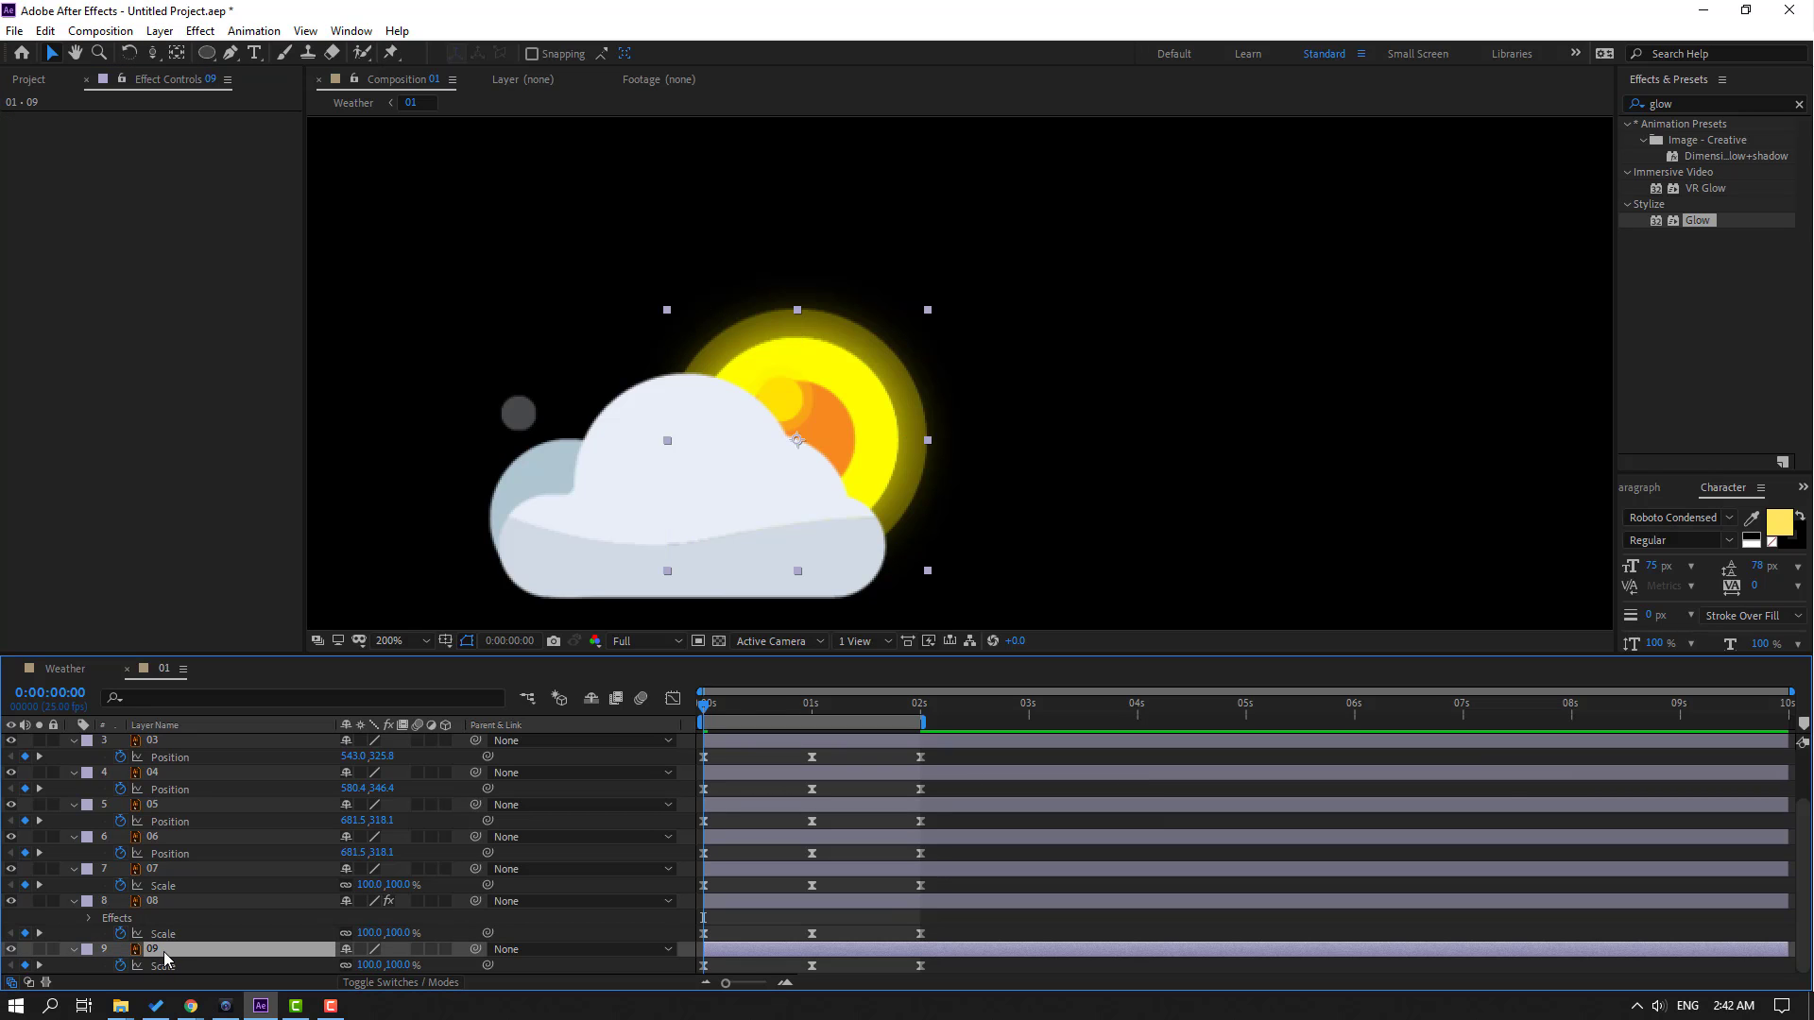
{"action": "key", "text": "ctrl+alt+shift+e"}
{"action": "mouse_move", "coordinate": [176, 167]}
{"action": "left_mouse_down"}
{"action": "mouse_move", "coordinate": [194, 167]}
{"action": "mouse_move", "coordinate": [151, 151]}
{"action": "left_mouse_up"}
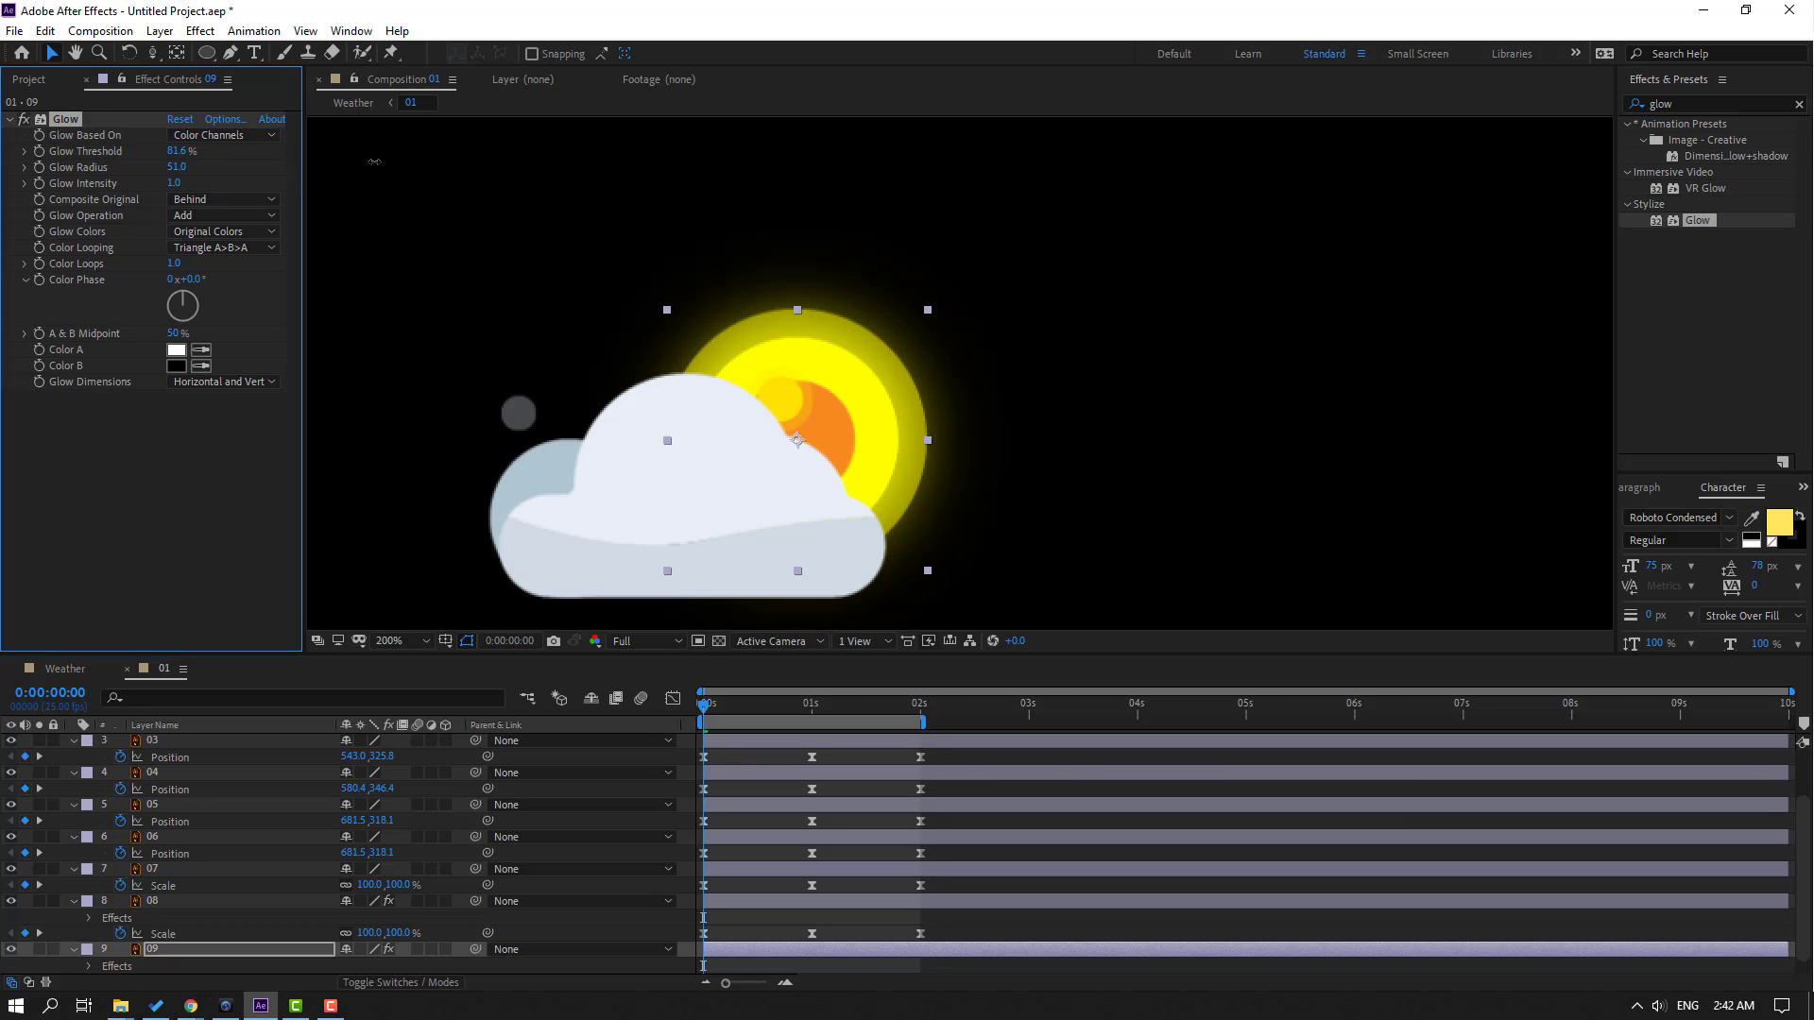
{"action": "left_click_drag", "start_coordinate": [374, 162], "coordinate": [404, 164]}
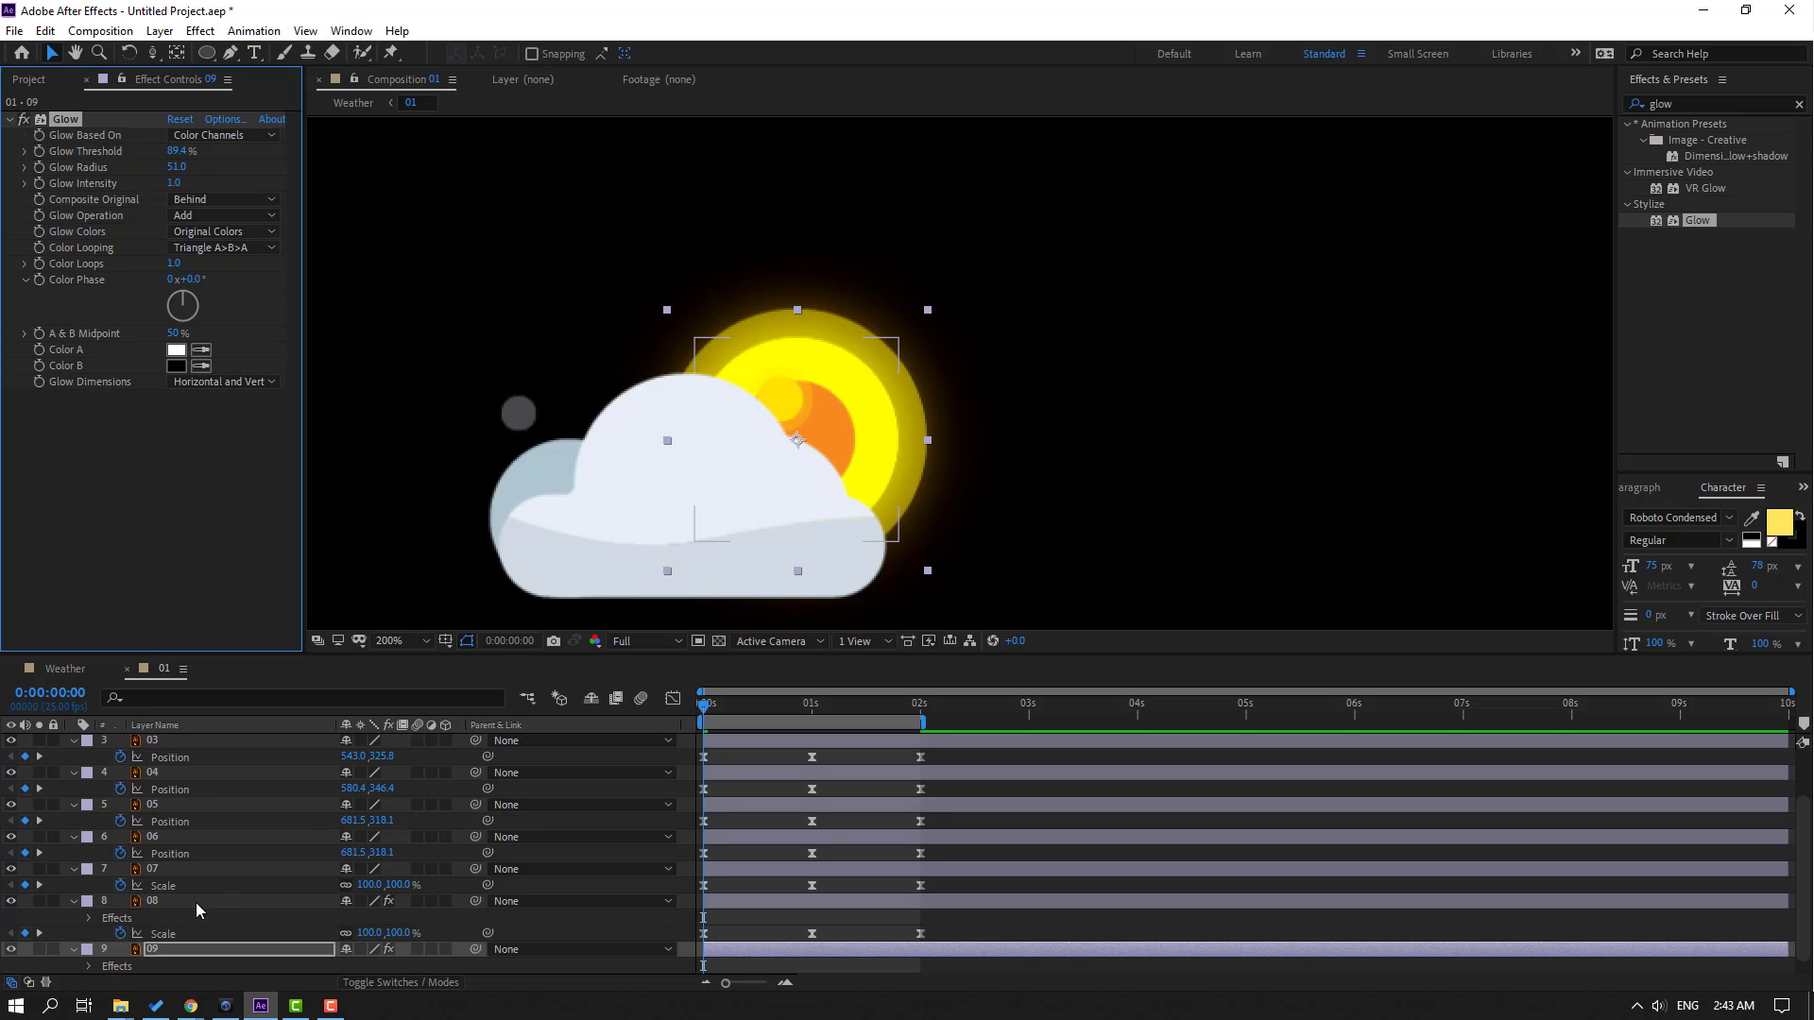
Paste Glow onto layer 07 and widen its radius to 47
{"action": "left_click", "coordinate": [149, 869]}
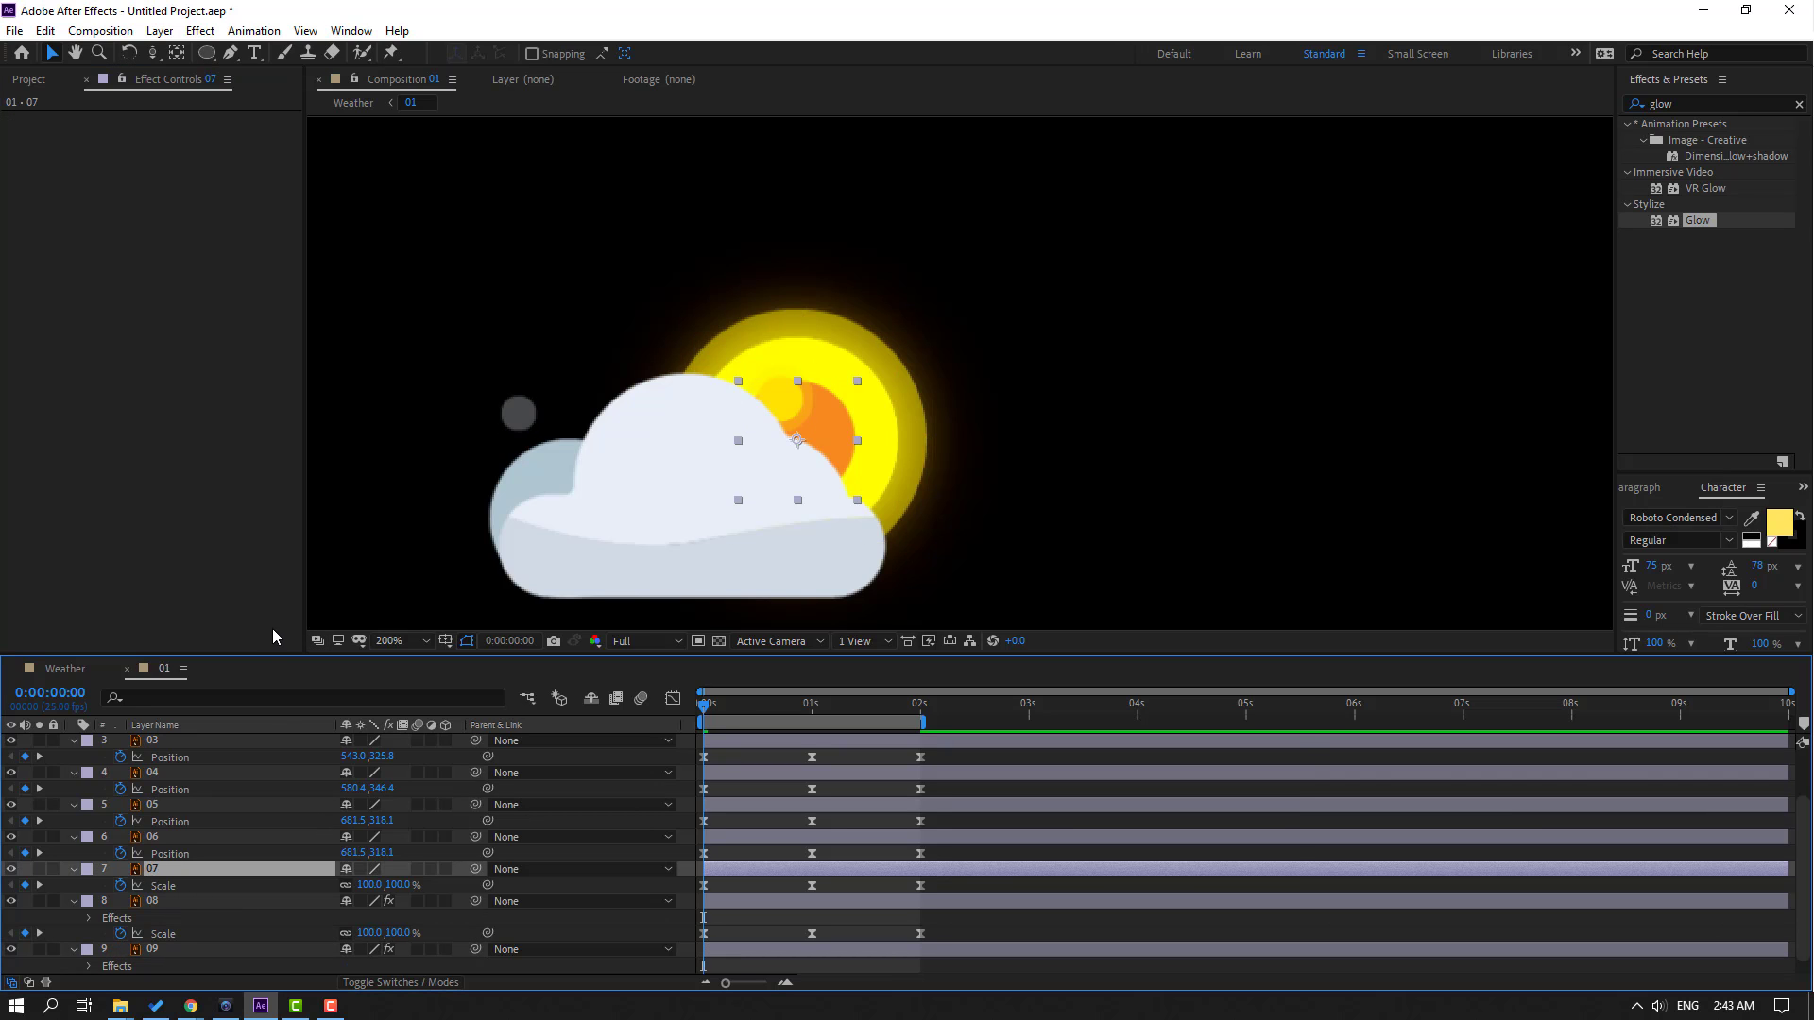
{"action": "key", "text": "ctrl+alt+shift+e"}
{"action": "left_click_drag", "start_coordinate": [175, 166], "coordinate": [189, 166]}
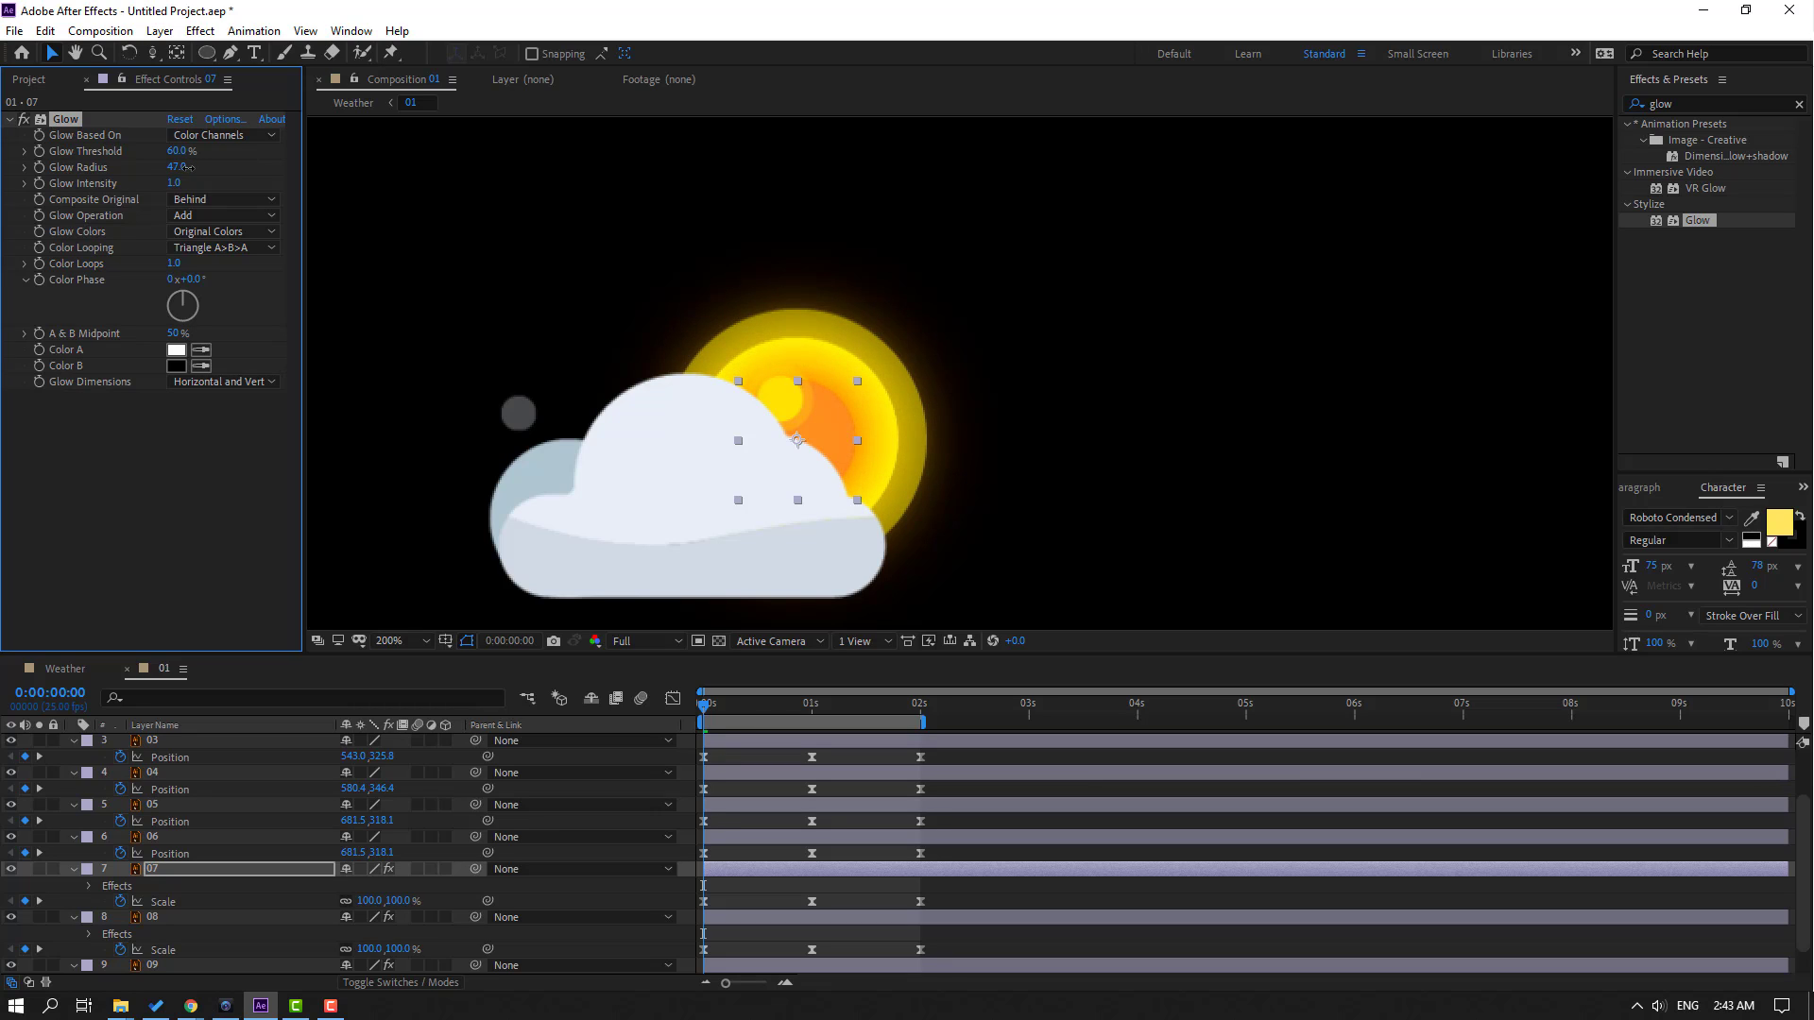
Paste Glow onto sun layer 06 and tune its radius and threshold to 89.8%
{"action": "left_click", "coordinate": [139, 838]}
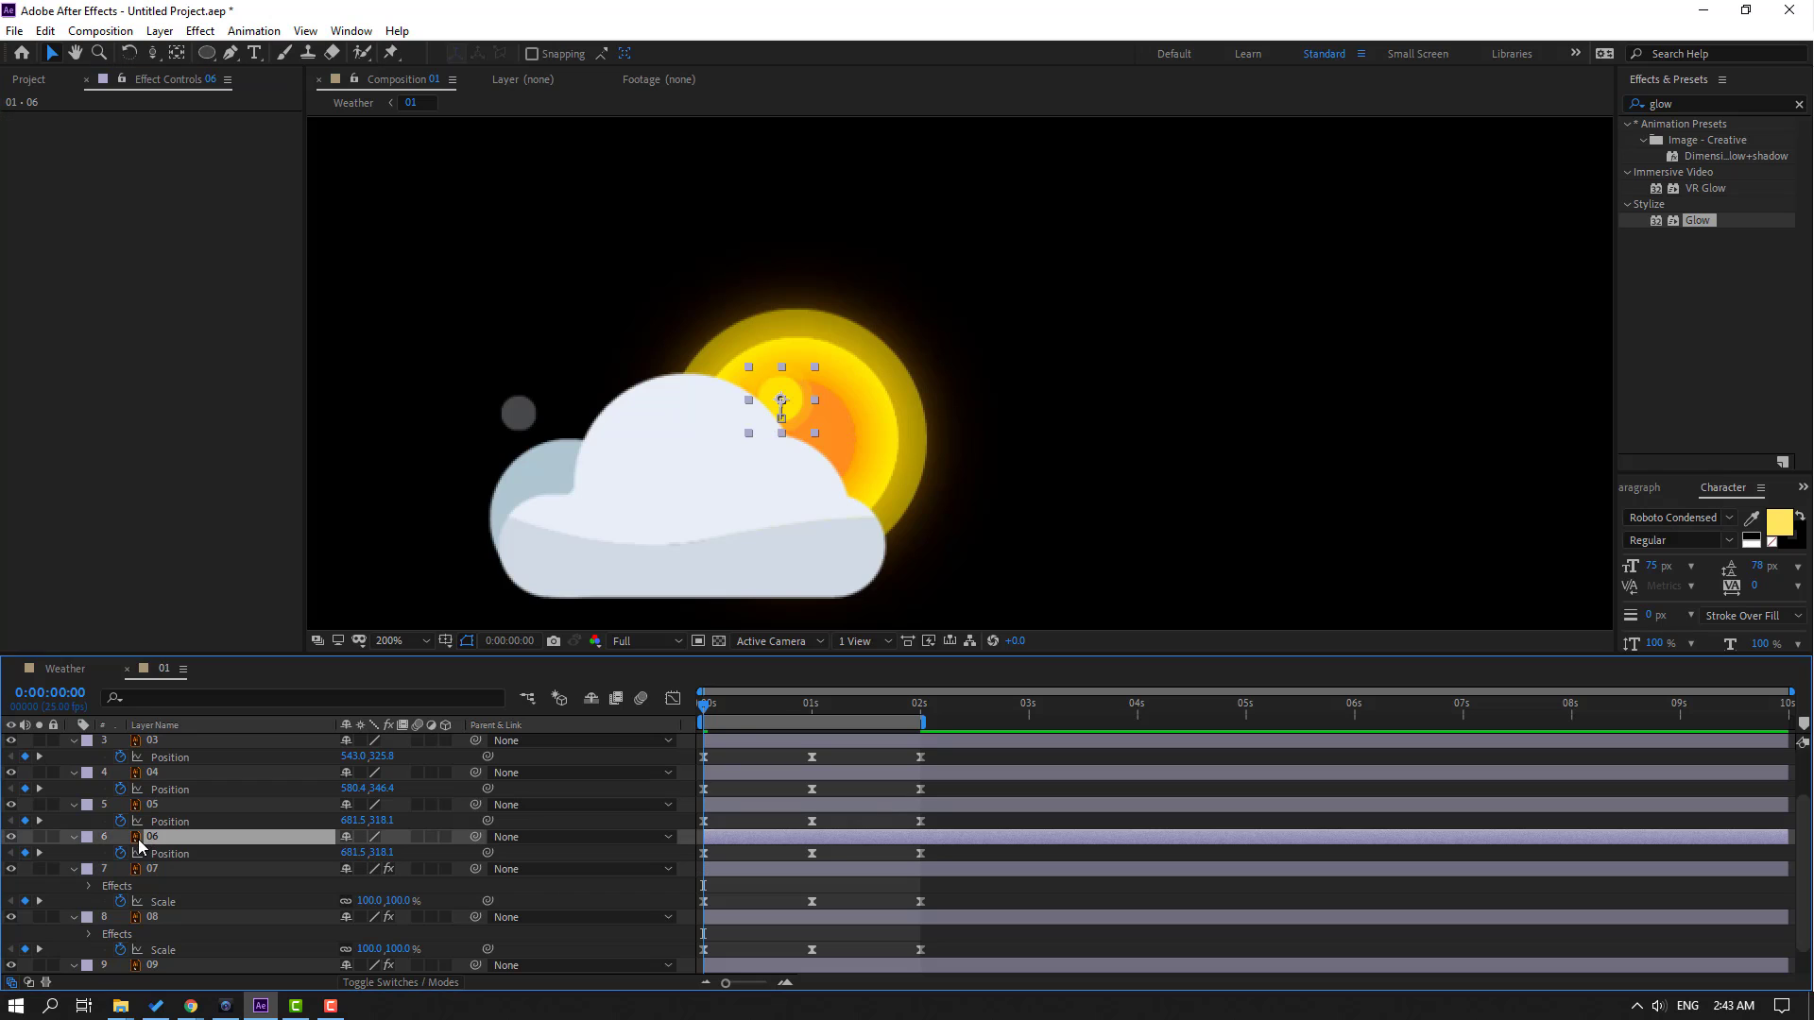
{"action": "key", "text": "ctrl+v"}
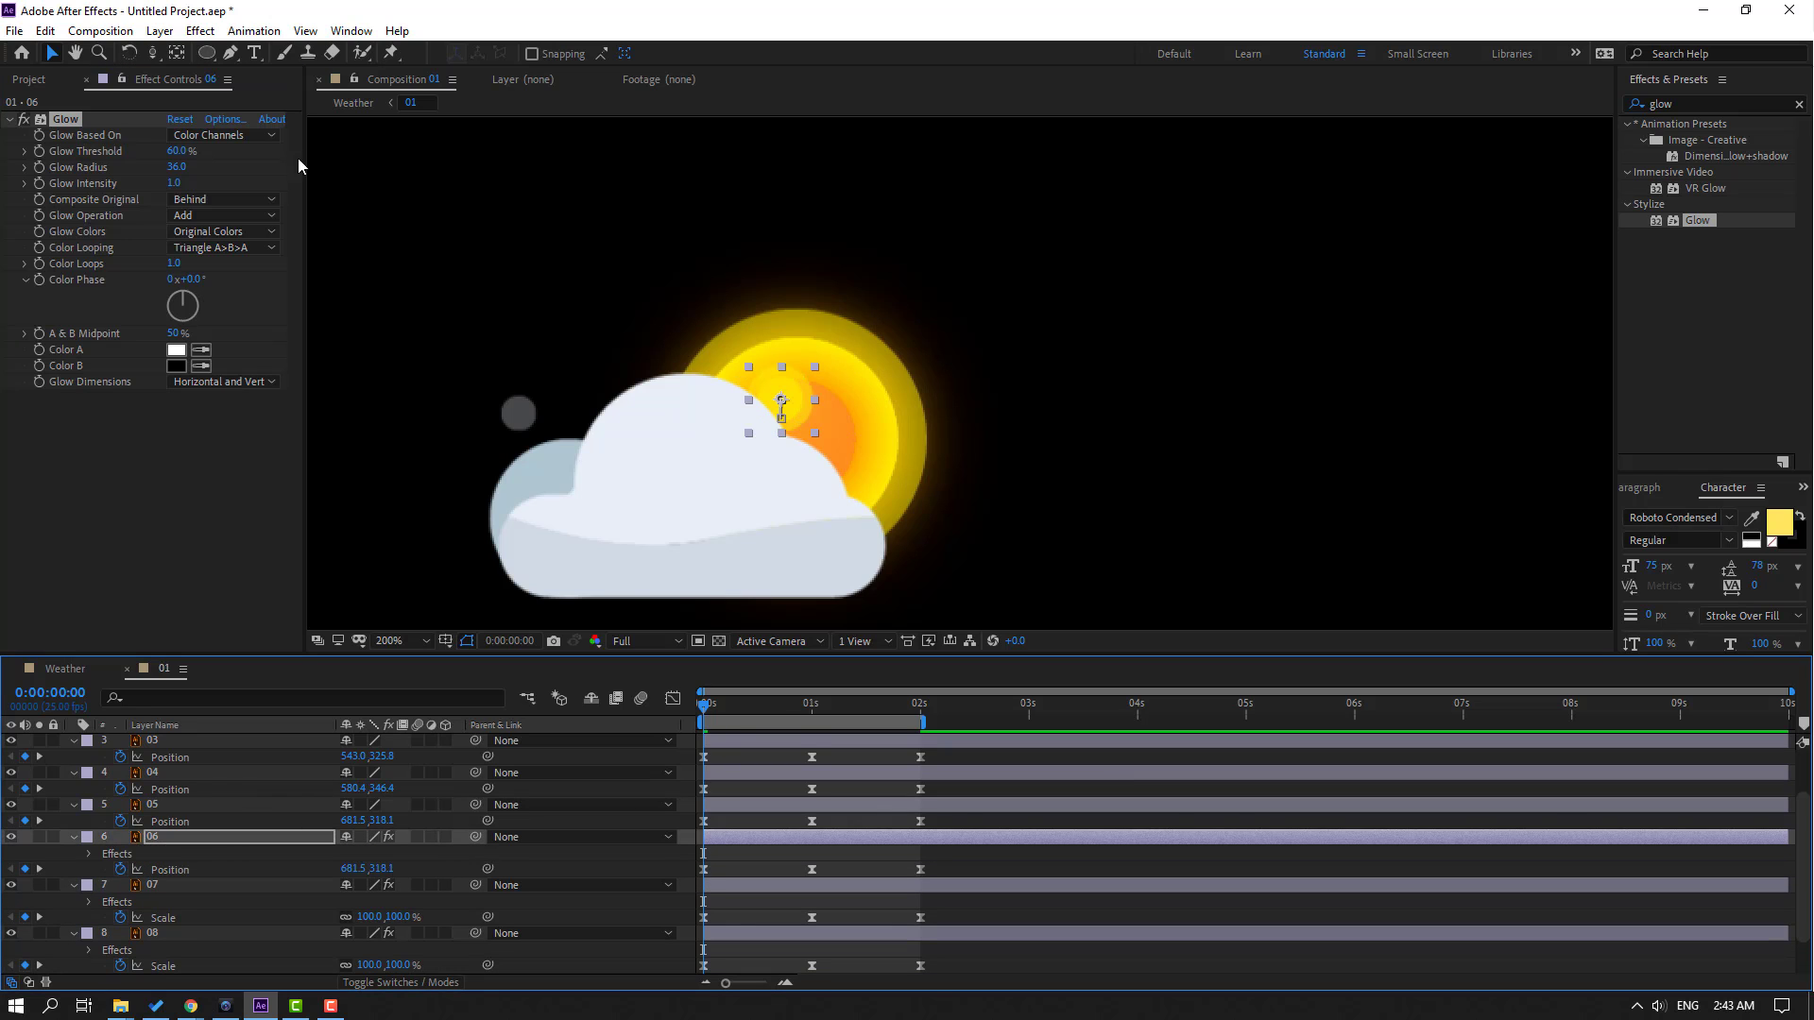
{"action": "scroll", "coordinate": [685, 396], "scroll_direction": "up", "scroll_amount": 2}
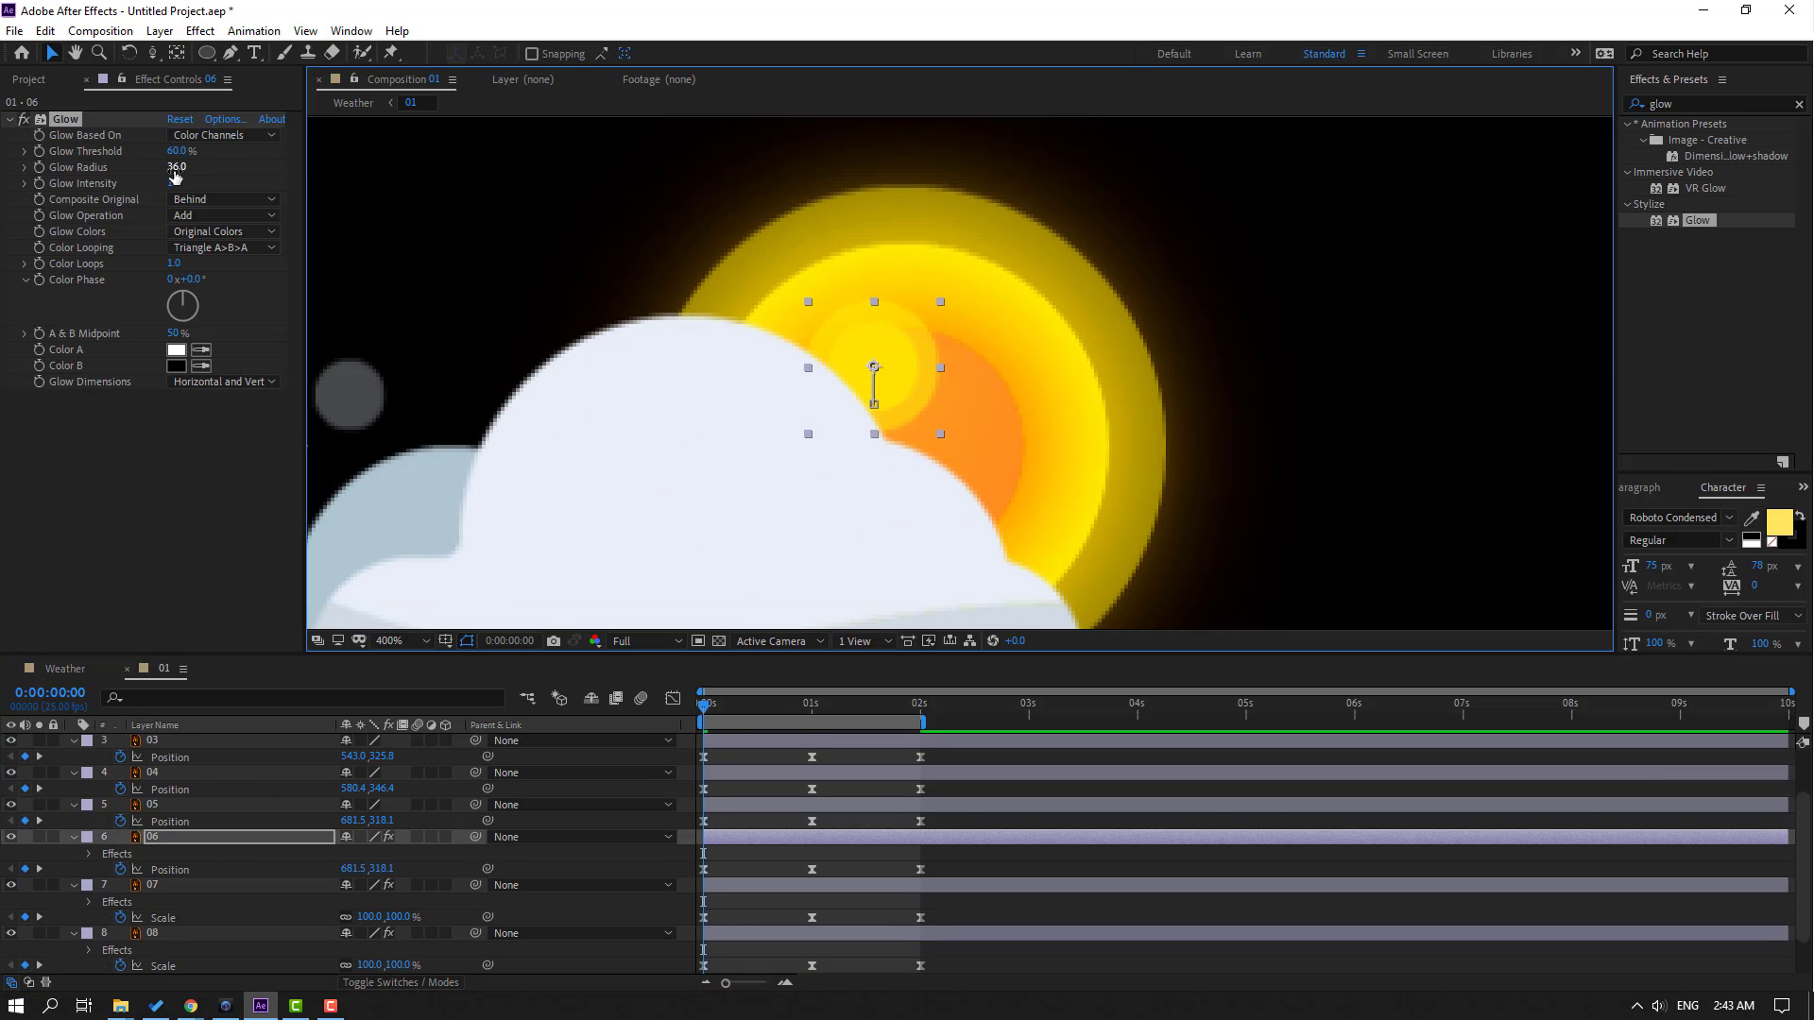
{"action": "left_click_drag", "start_coordinate": [174, 174], "coordinate": [45, 189]}
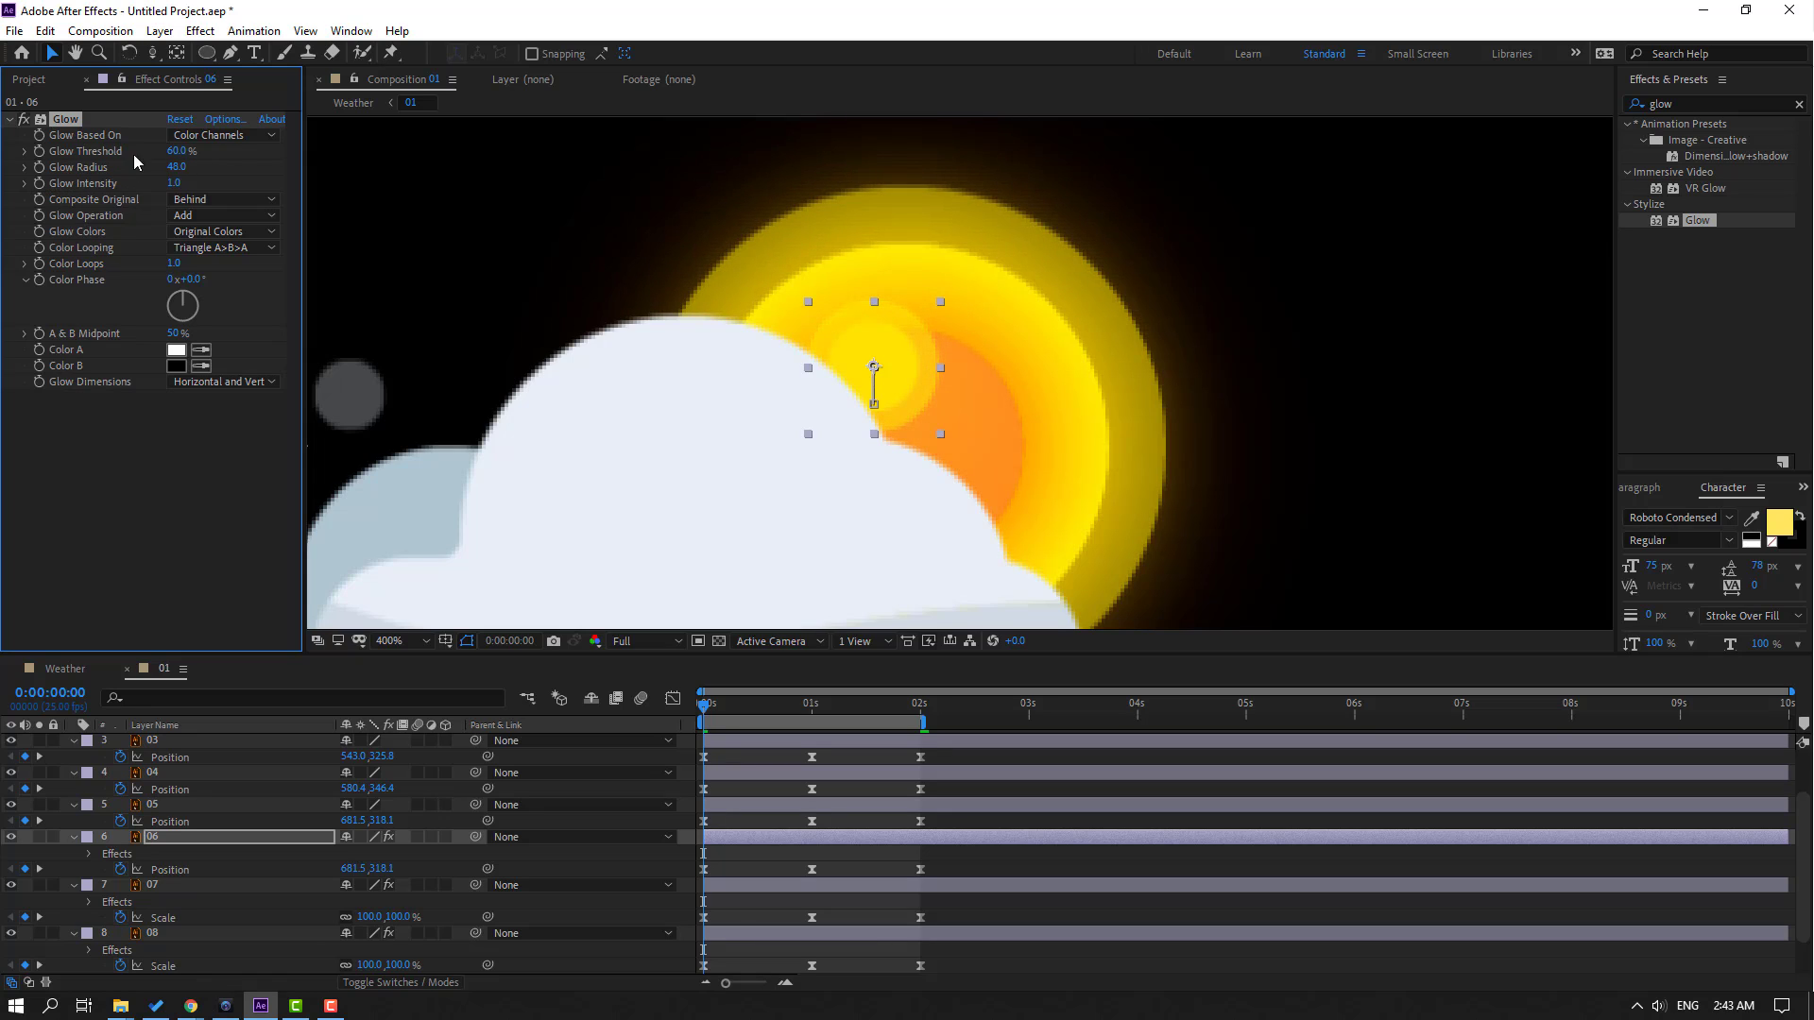
{"action": "left_click_drag", "start_coordinate": [178, 152], "coordinate": [313, 154]}
{"action": "mouse_move", "coordinate": [276, 166]}
{"action": "left_mouse_down"}
{"action": "mouse_move", "coordinate": [327, 157]}
{"action": "mouse_move", "coordinate": [295, 163]}
{"action": "left_mouse_up"}
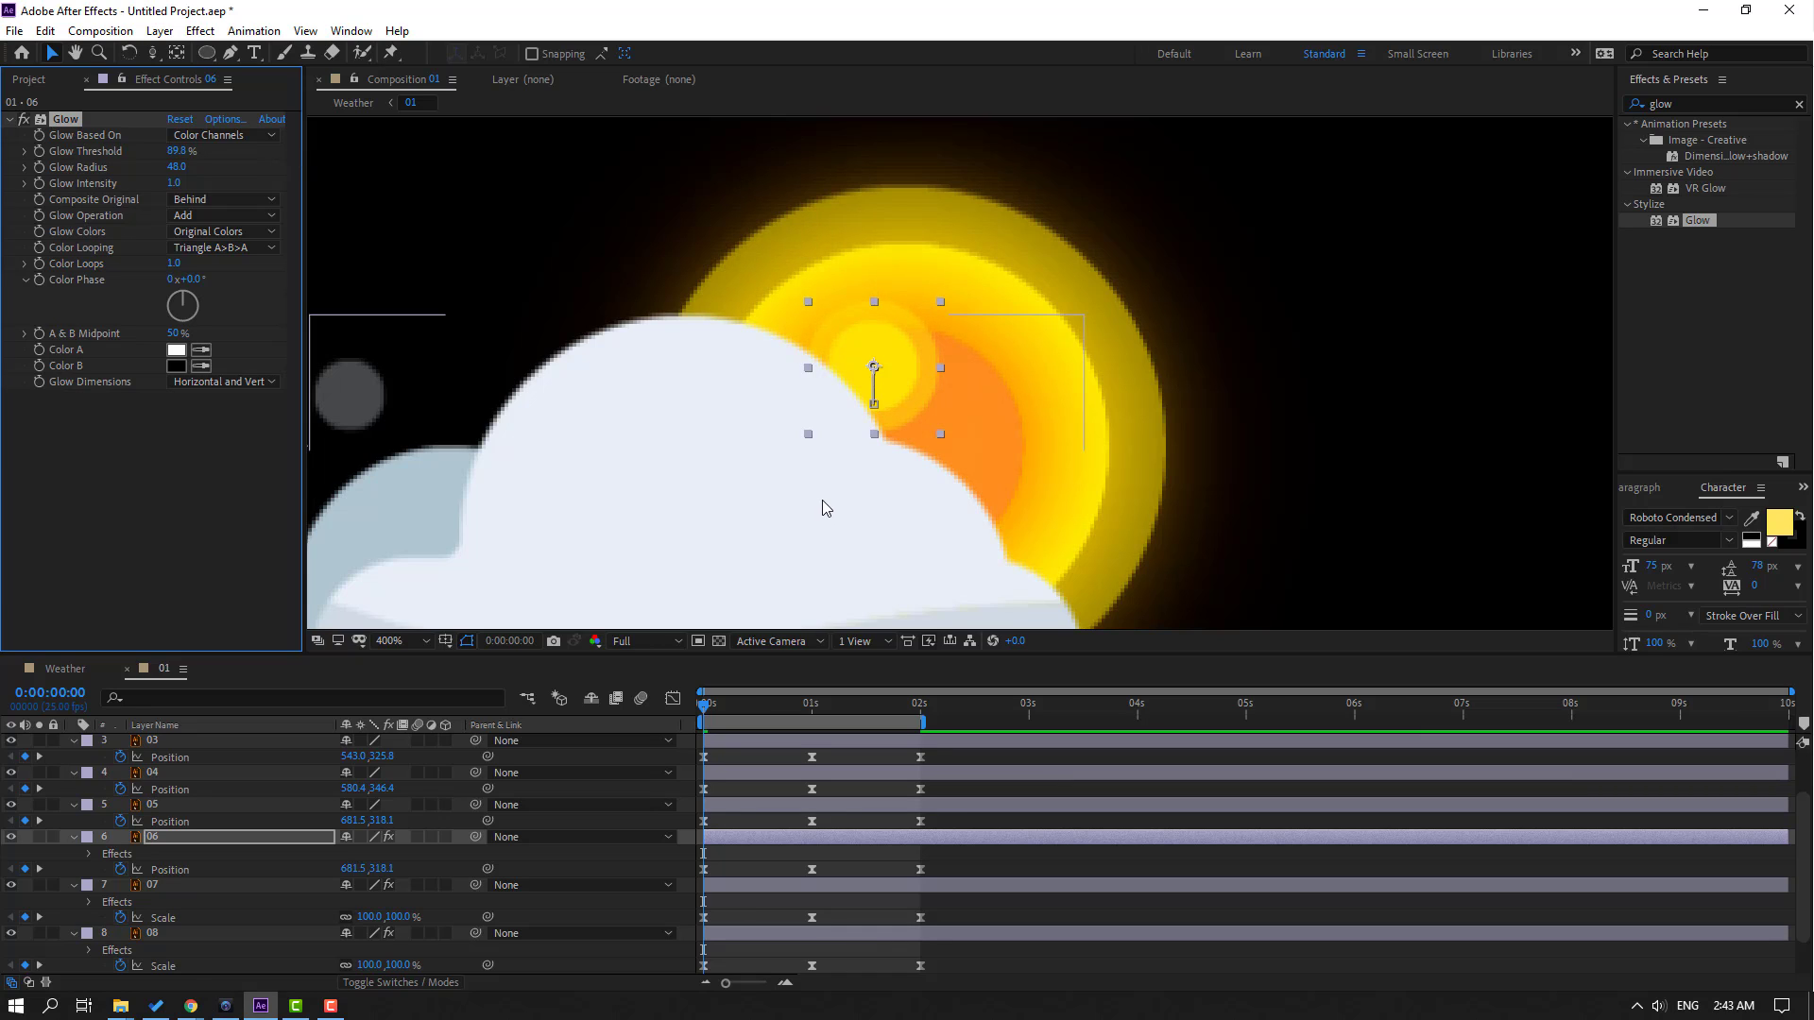
Paste Glow onto layer 05 with radius 117 and threshold 100%
{"action": "left_click", "coordinate": [147, 807]}
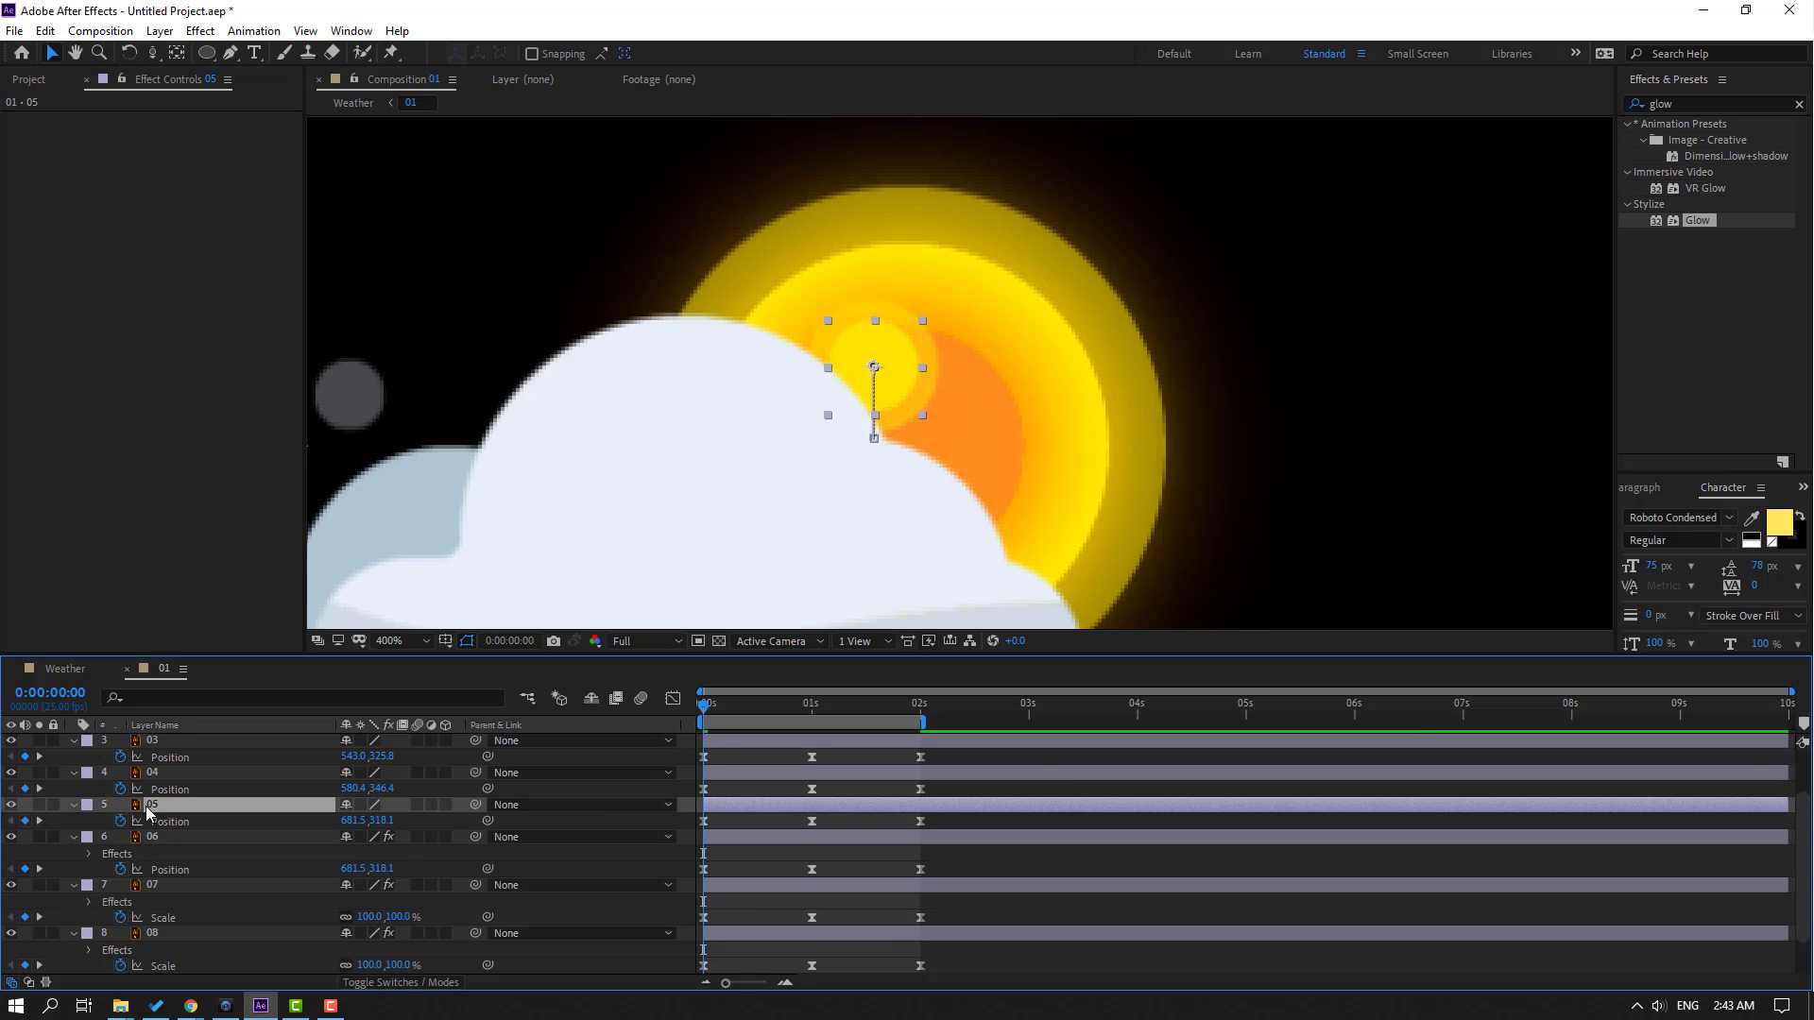
{"action": "key", "text": "ctrl+alt+shift+e"}
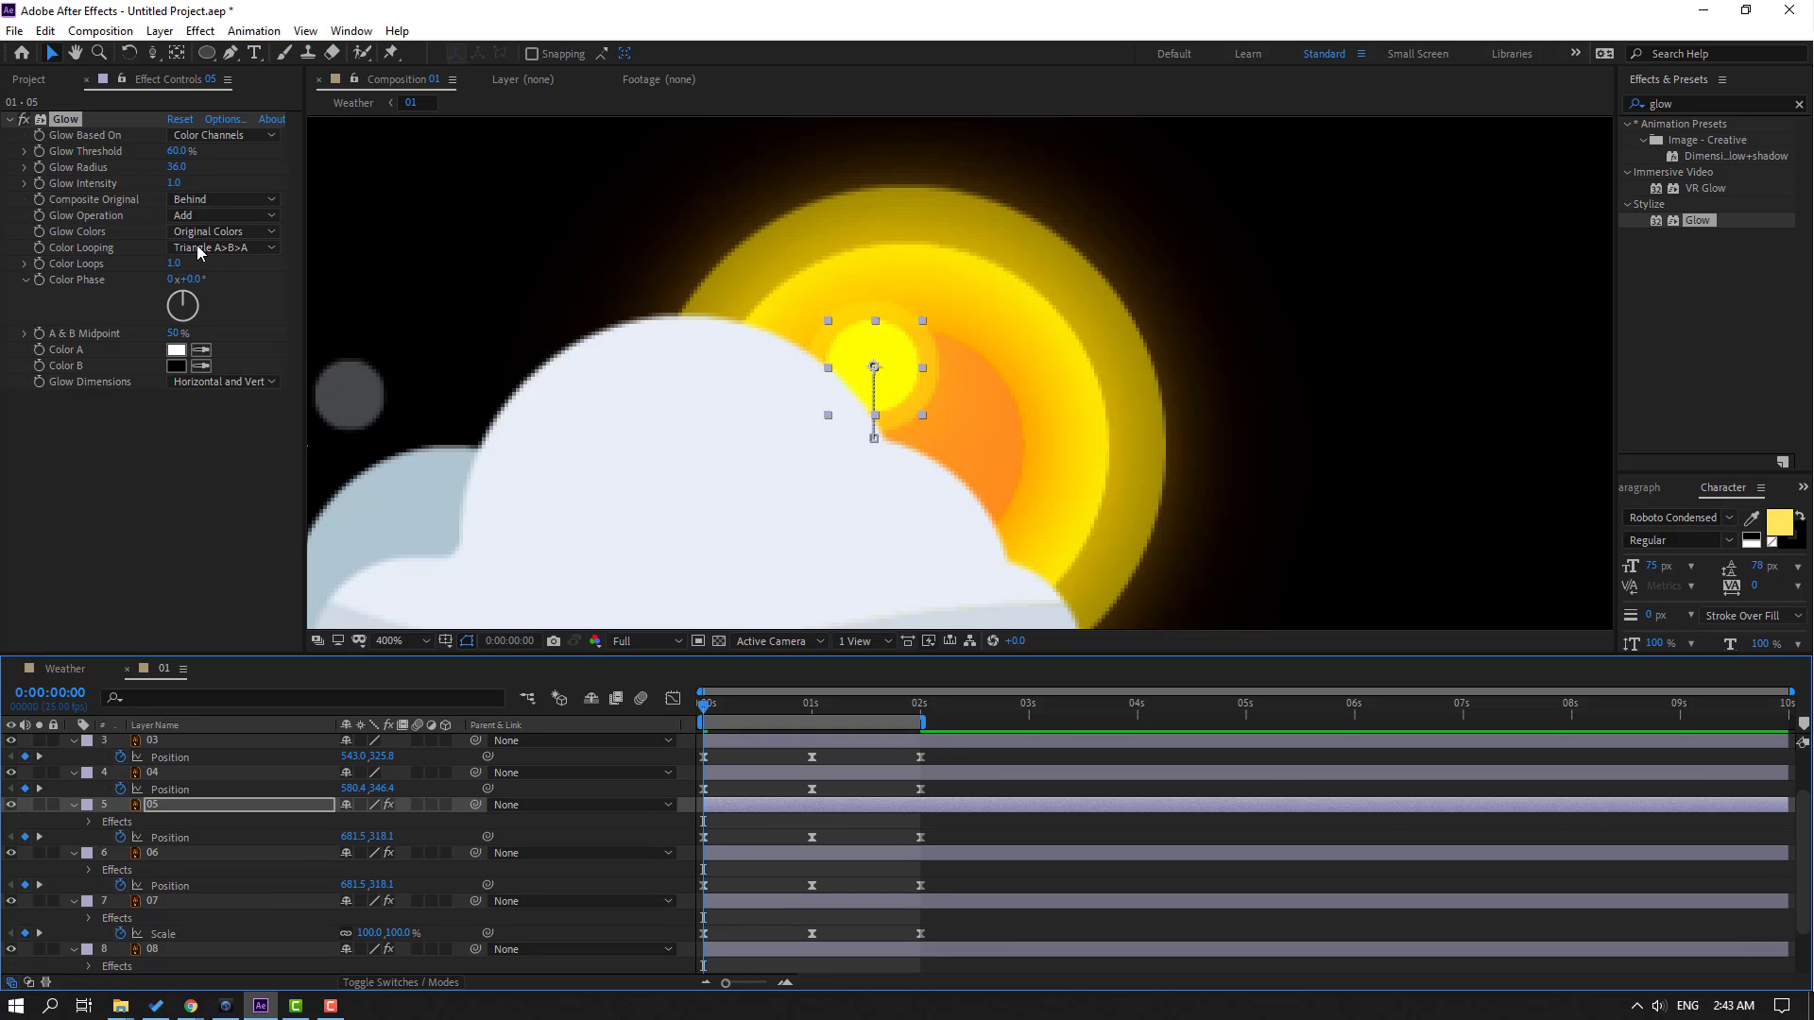
{"action": "mouse_move", "coordinate": [177, 168]}
{"action": "left_mouse_down"}
{"action": "mouse_move", "coordinate": [267, 169]}
{"action": "mouse_move", "coordinate": [270, 153]}
{"action": "left_mouse_up"}
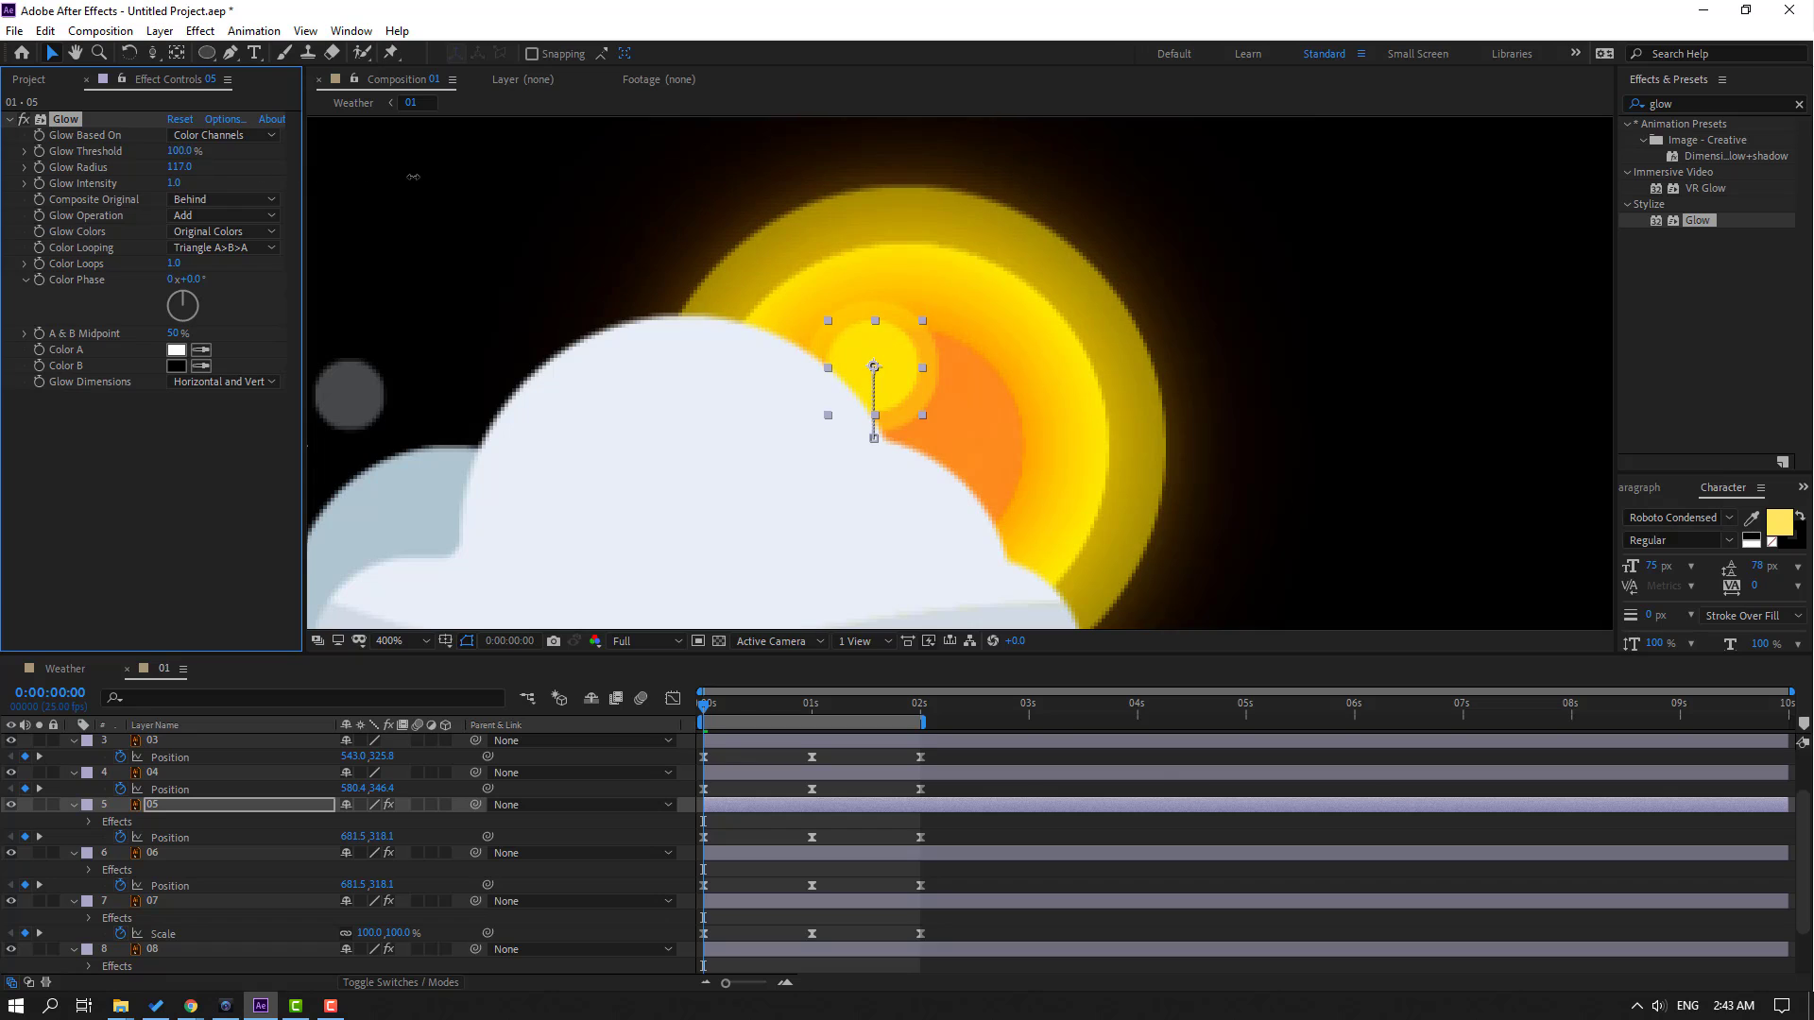
{"action": "key", "text": "slash"}
Preview comp 01 and collapse every layer's expanded properties
{"action": "left_click", "coordinate": [989, 777]}
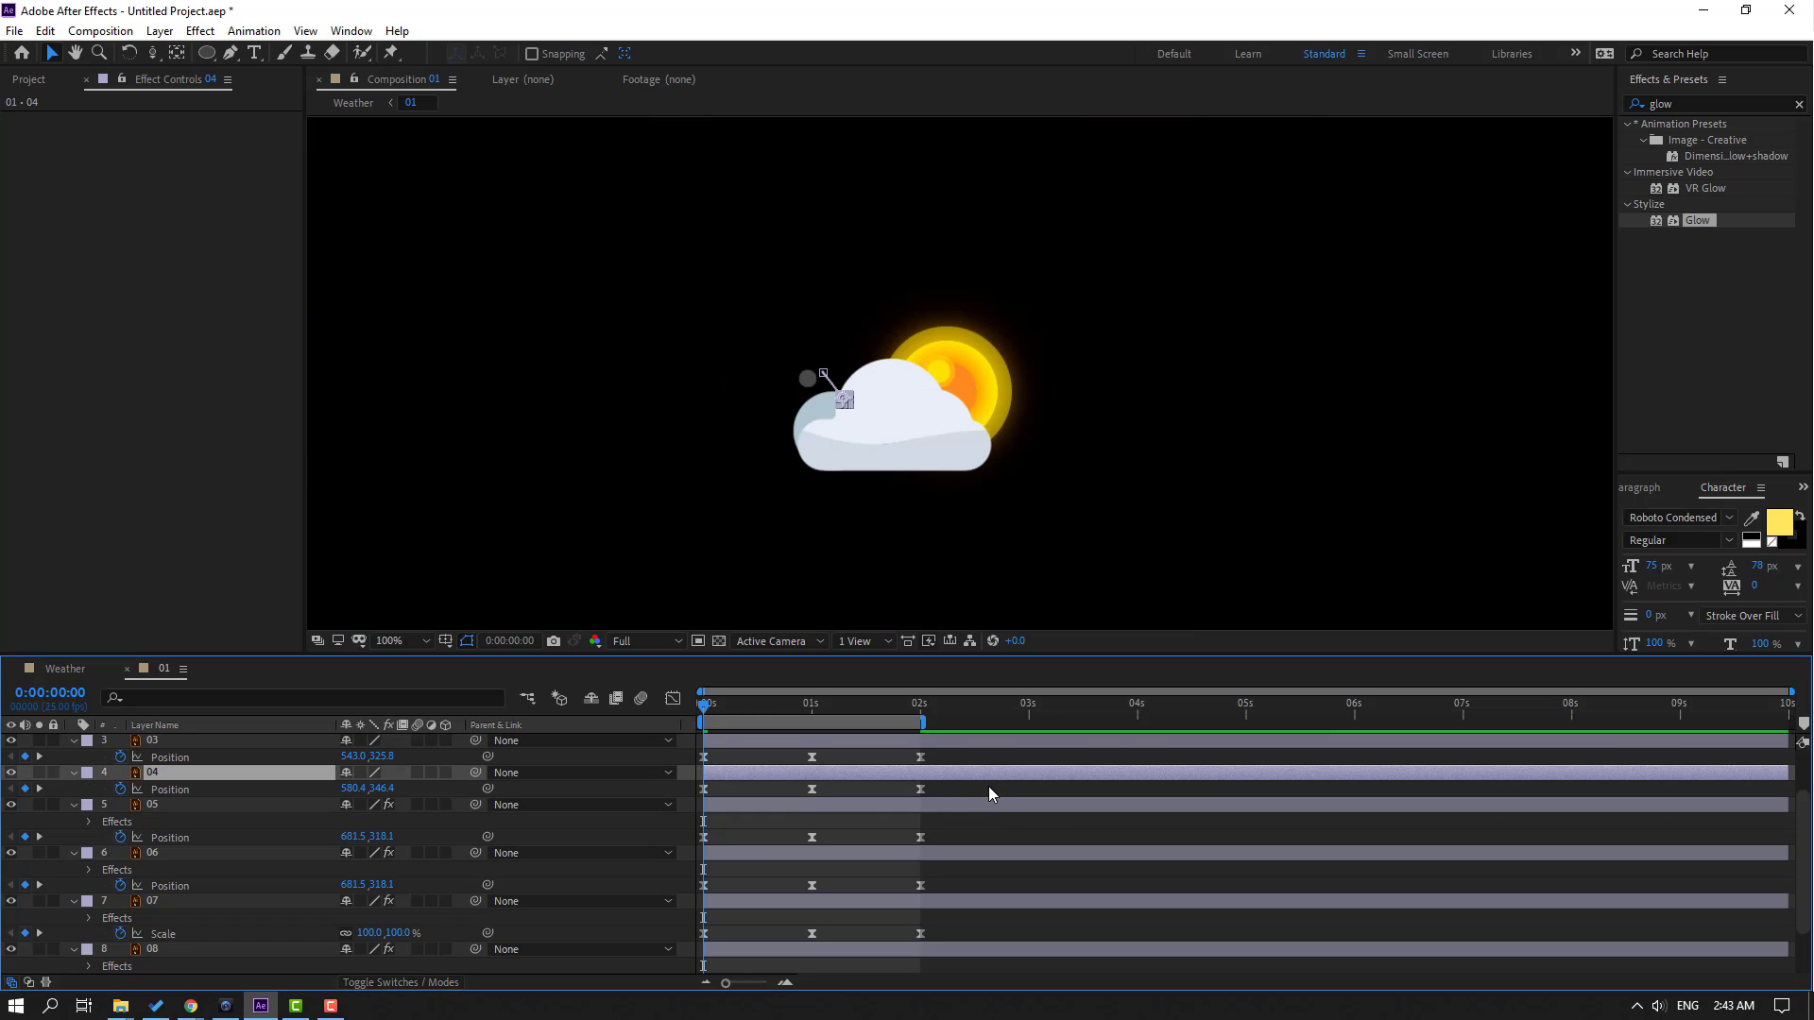
{"action": "key", "text": "space"}
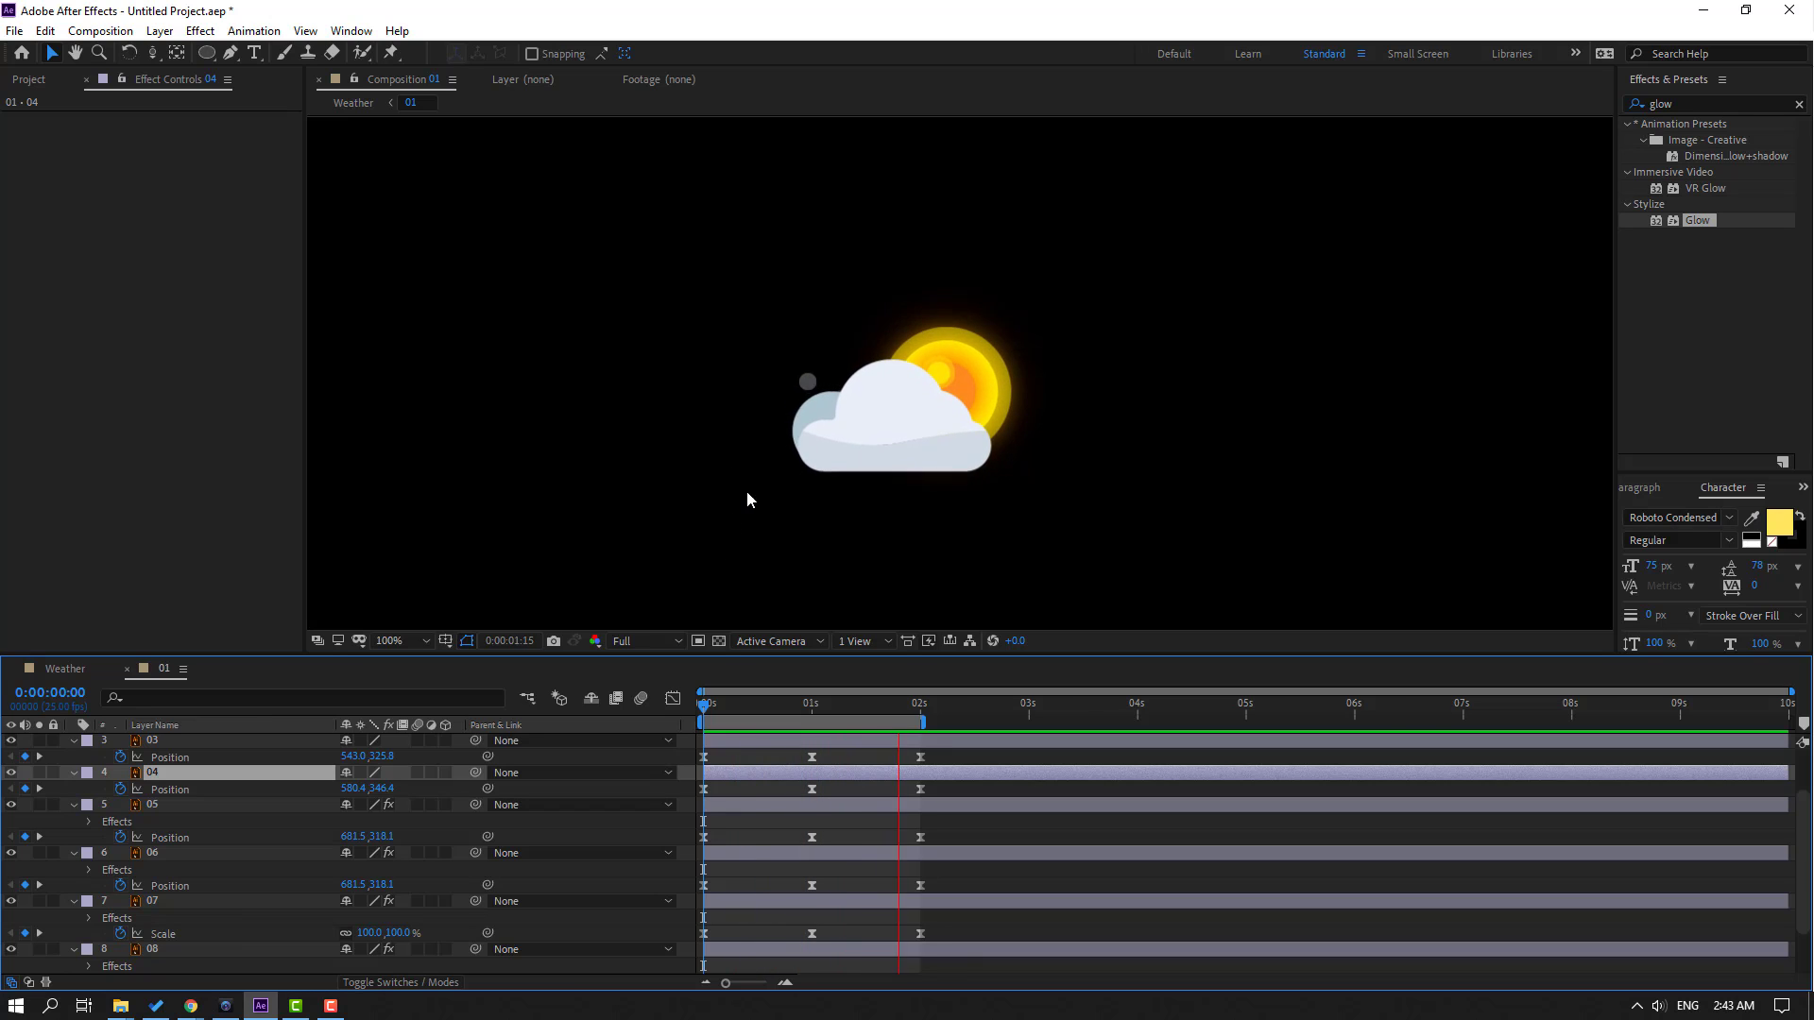
{"action": "key", "text": "comma"}
{"action": "key", "text": "period"}
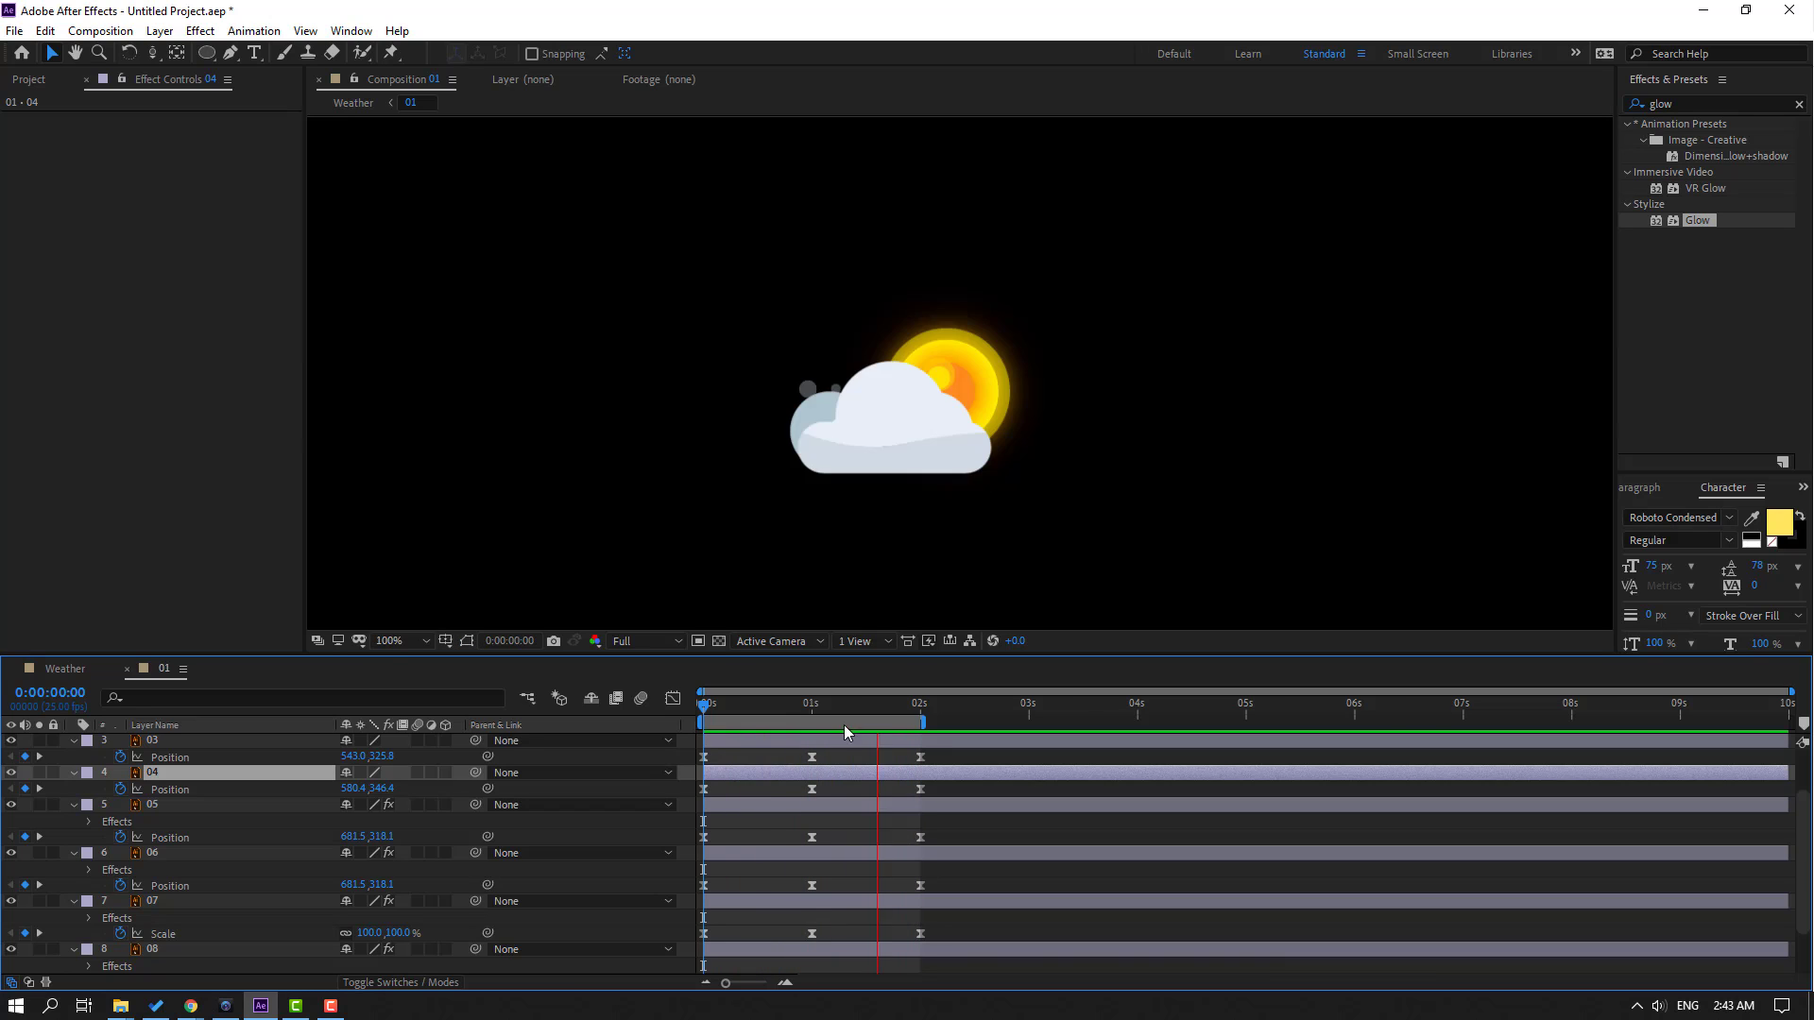
{"action": "scroll", "coordinate": [158, 853], "scroll_direction": "down", "scroll_amount": 2}
{"action": "key", "text": "ctrl+a"}
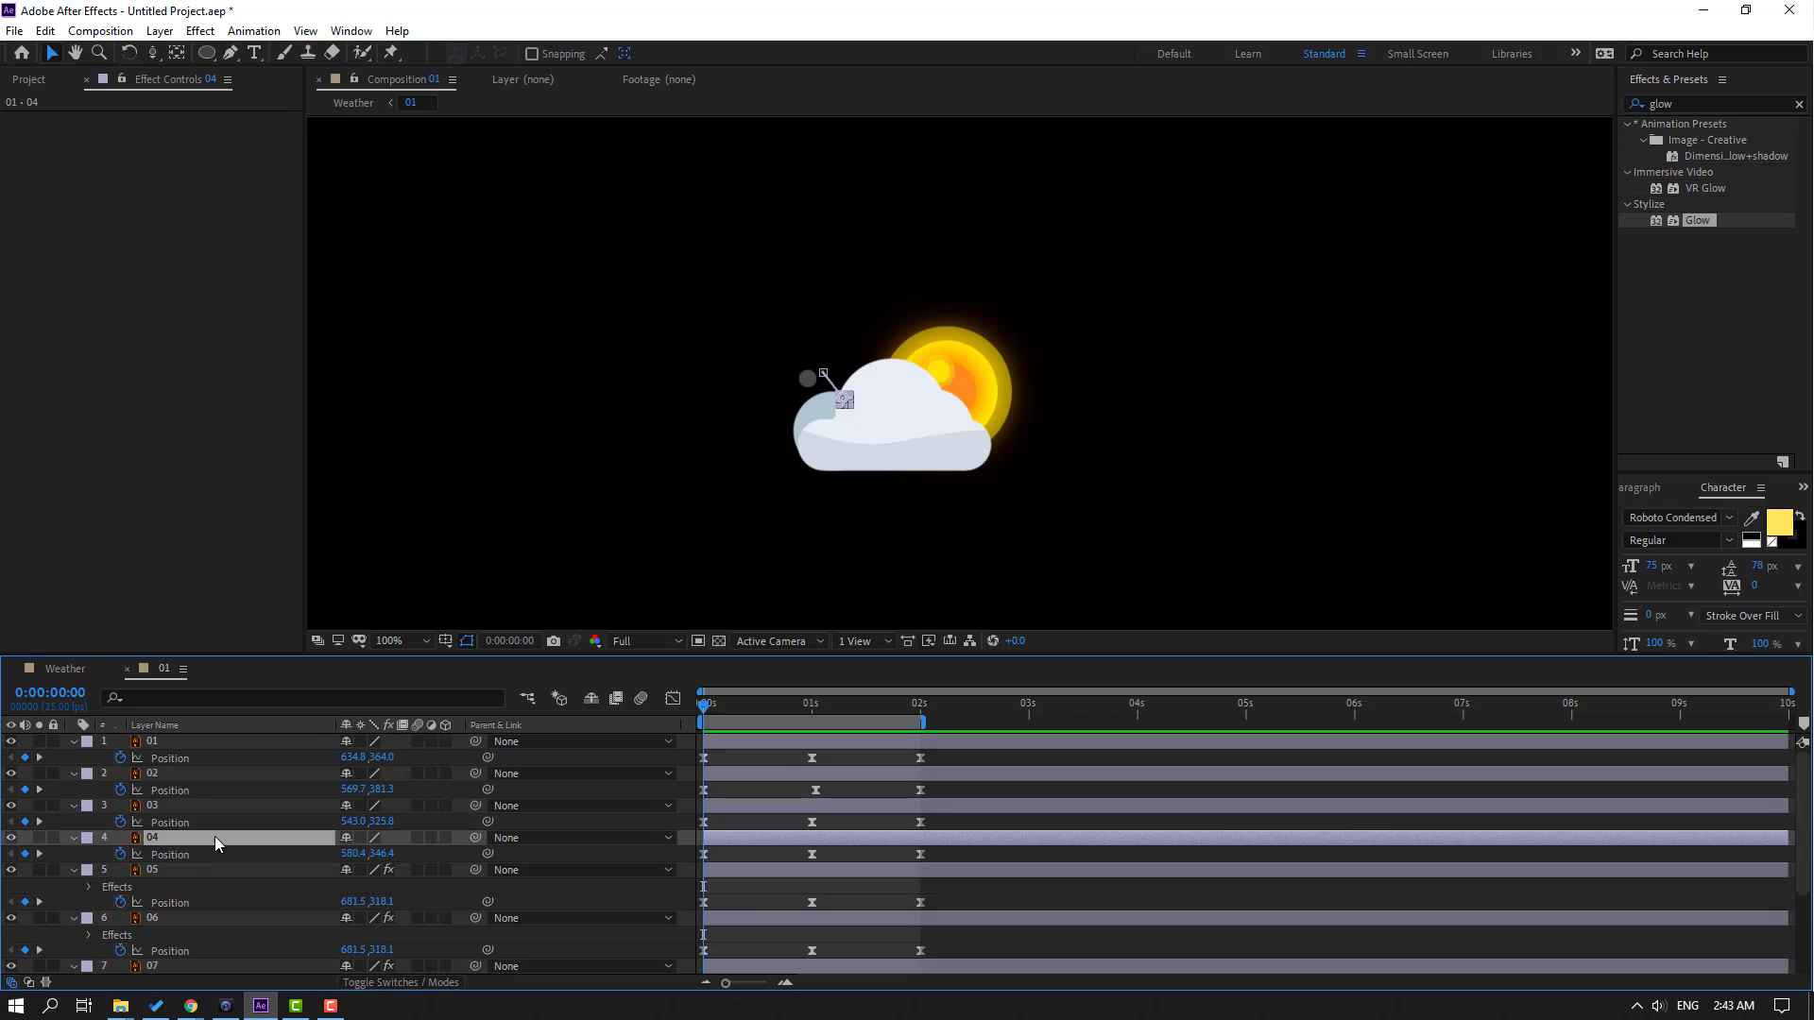
{"action": "scroll", "coordinate": [218, 829], "scroll_direction": "up", "scroll_amount": 3}
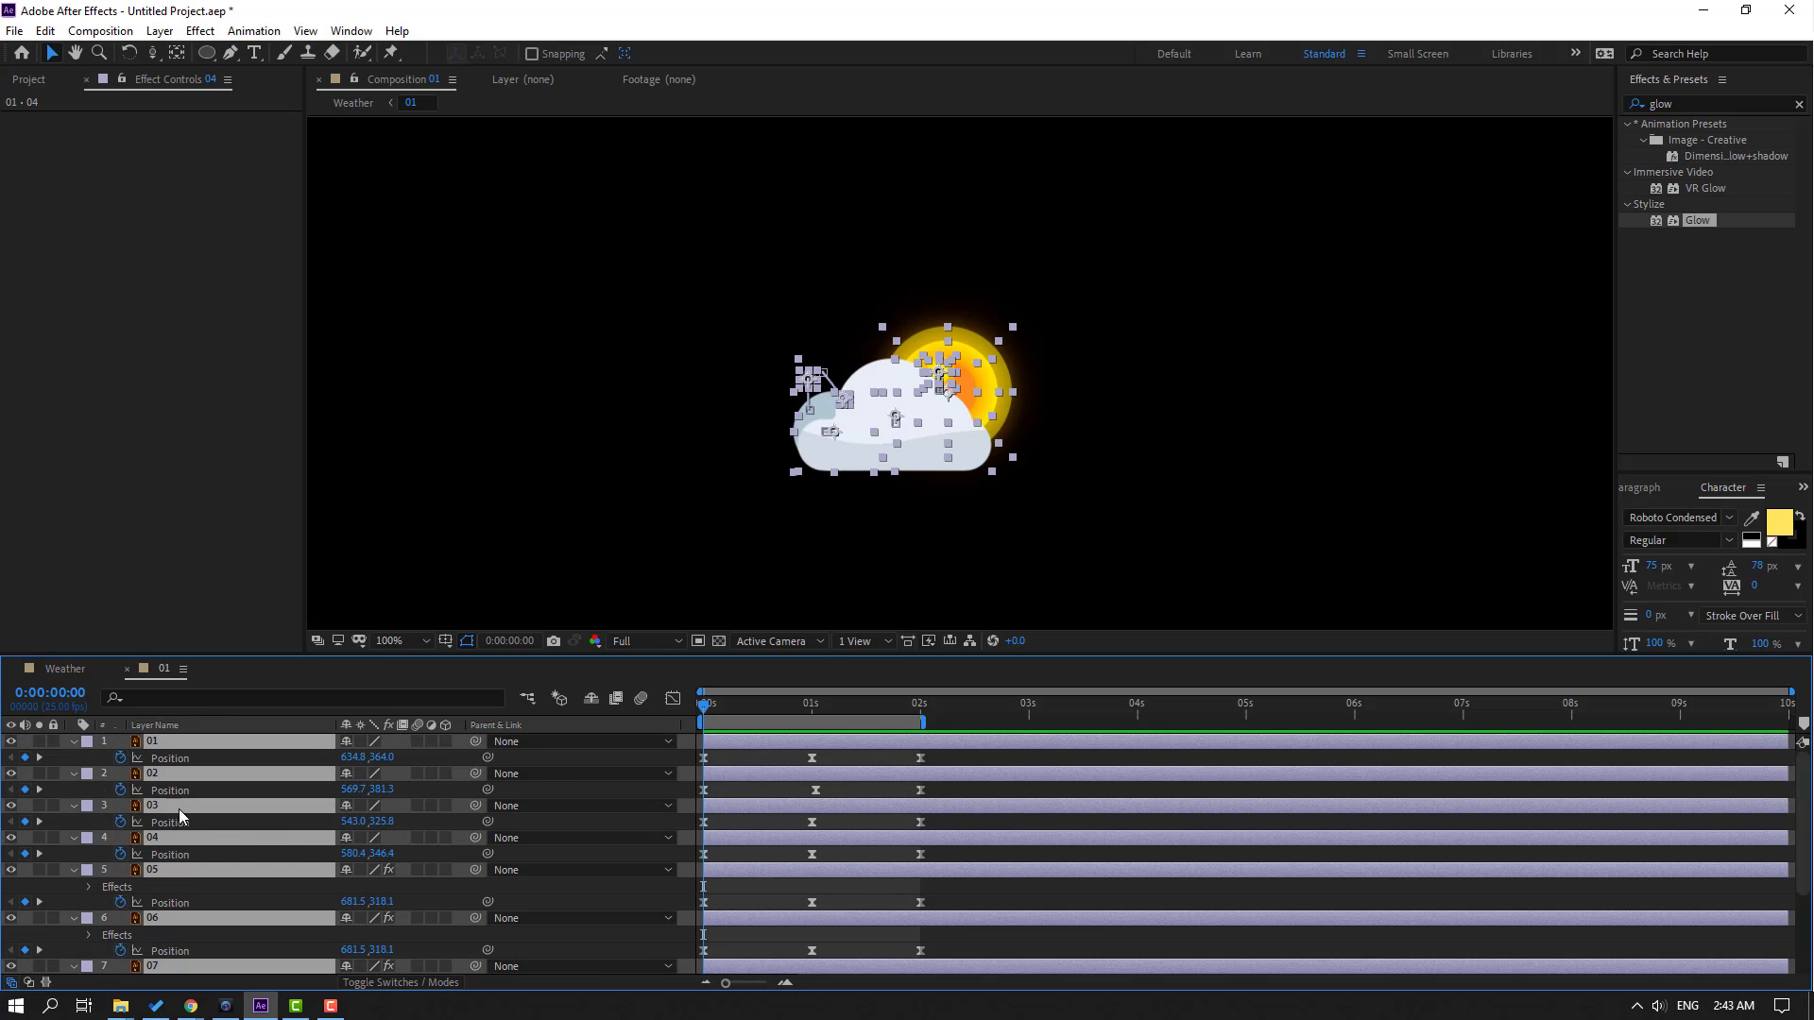
{"action": "left_click", "coordinate": [73, 743]}
{"action": "left_click", "coordinate": [202, 933]}
Select sun layers 05–08 and pick-whip their parent to halo layer 09
{"action": "left_click", "coordinate": [151, 855]}
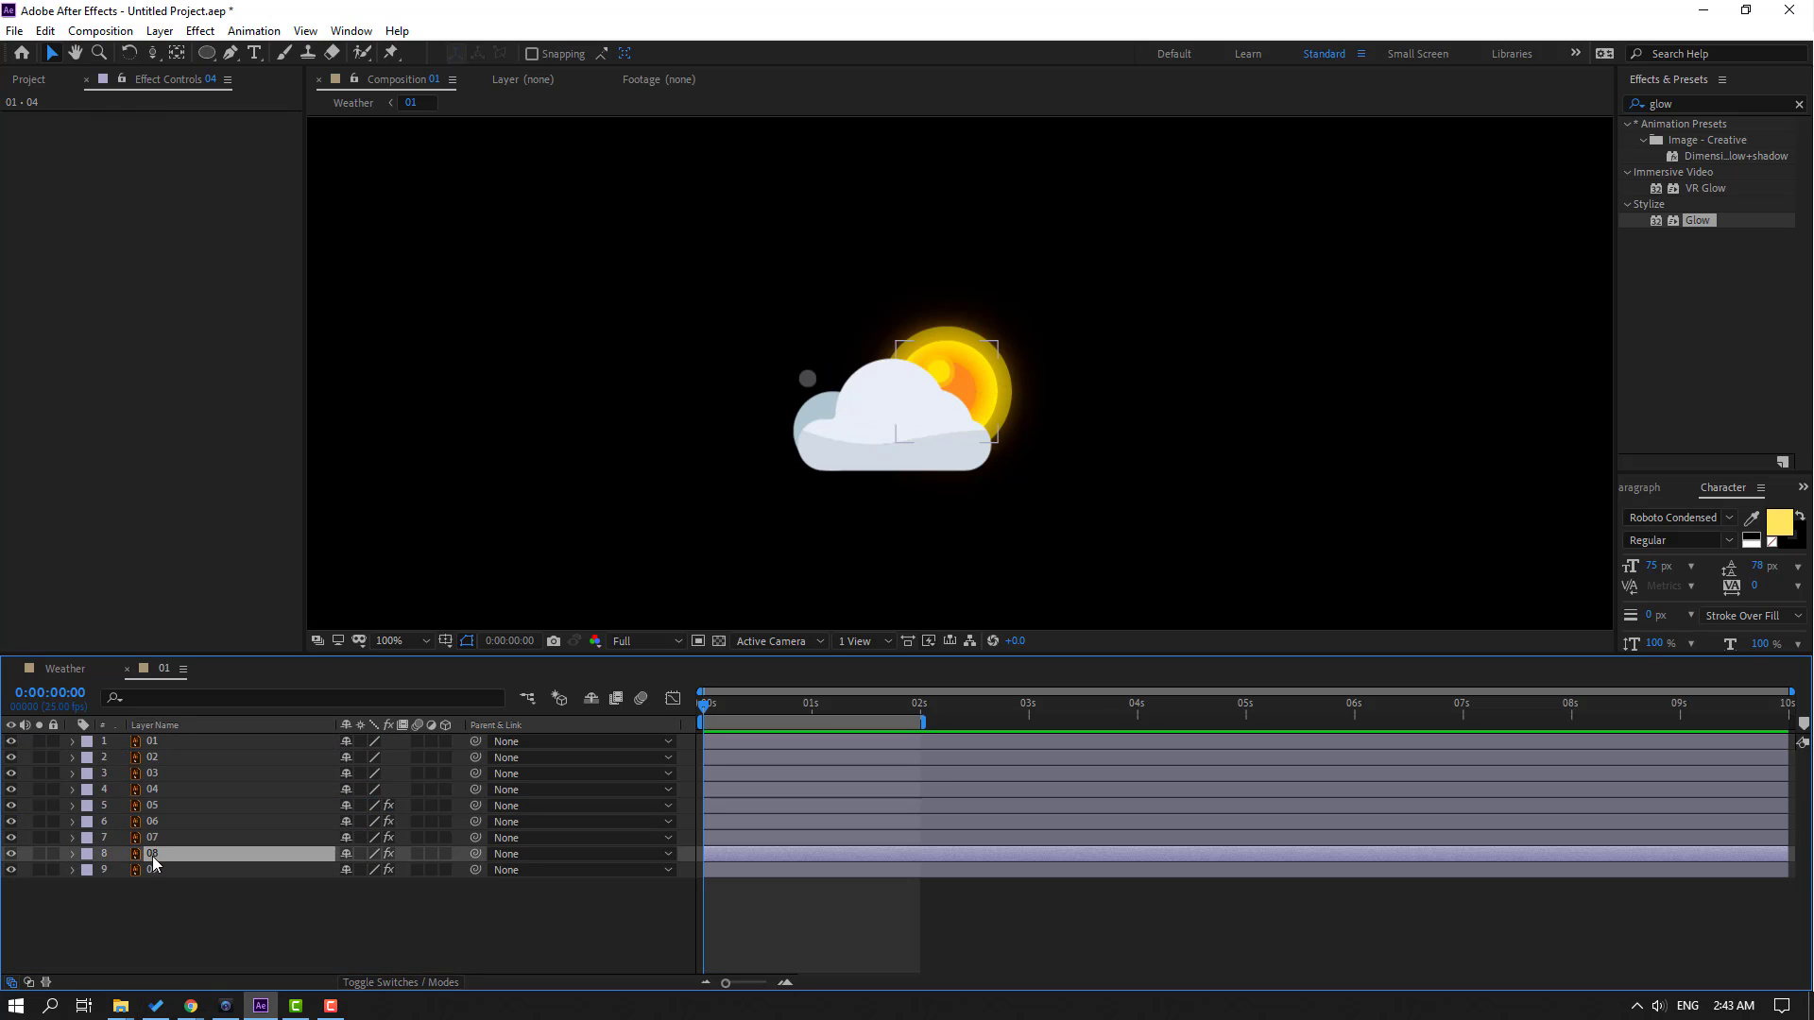
{"action": "left_click", "coordinate": [152, 835], "text": "ctrl"}
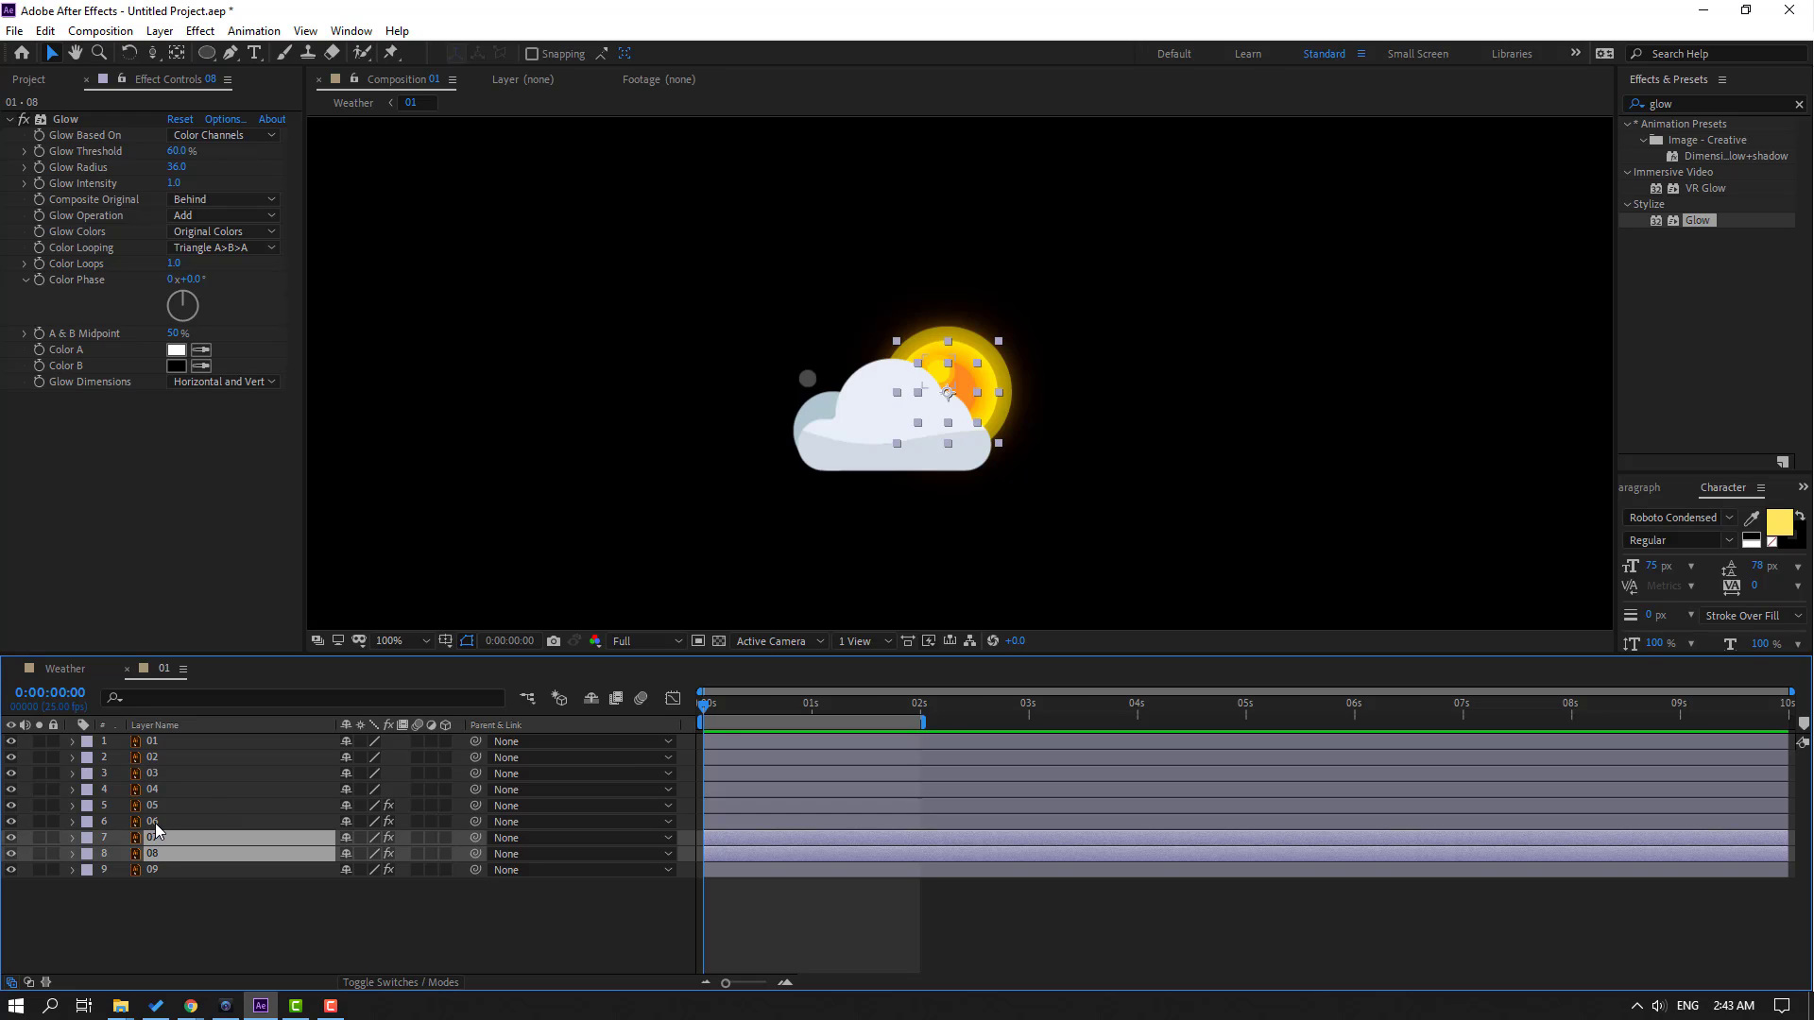
{"action": "left_click", "coordinate": [155, 824], "text": "ctrl"}
{"action": "left_click", "coordinate": [160, 806], "text": "ctrl"}
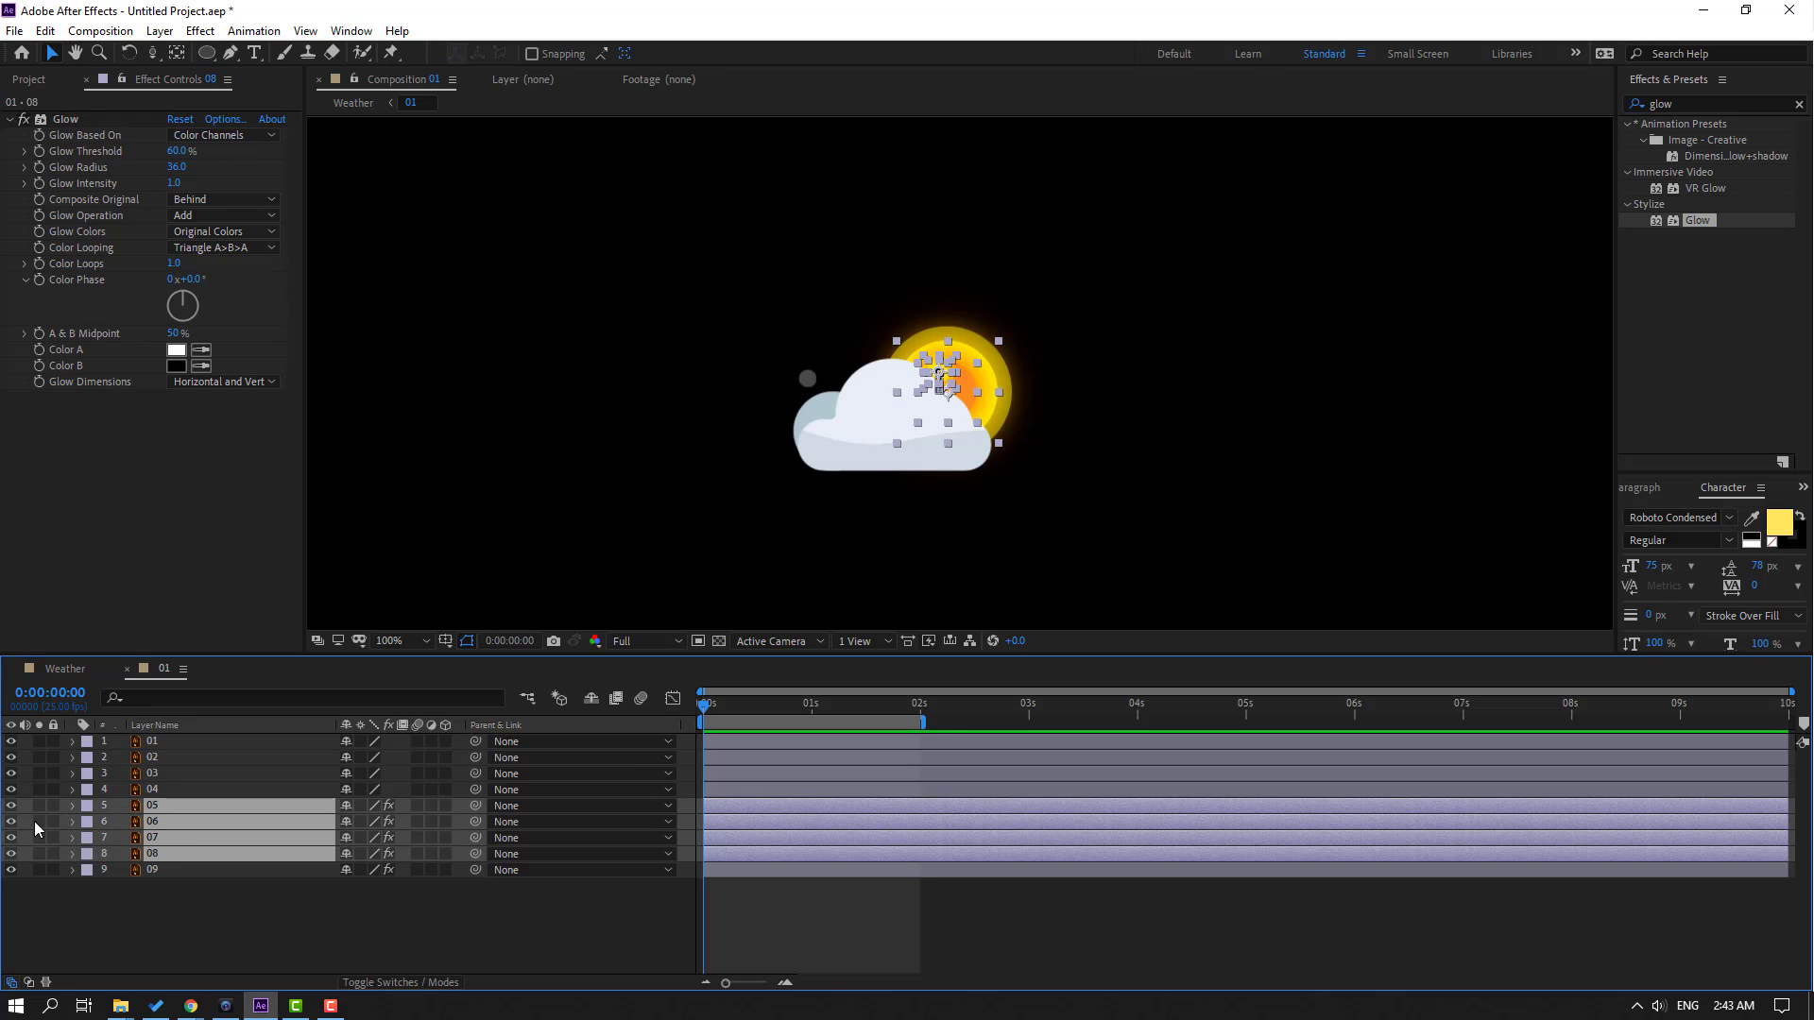
{"action": "left_click", "coordinate": [11, 813]}
{"action": "left_click", "coordinate": [11, 813]}
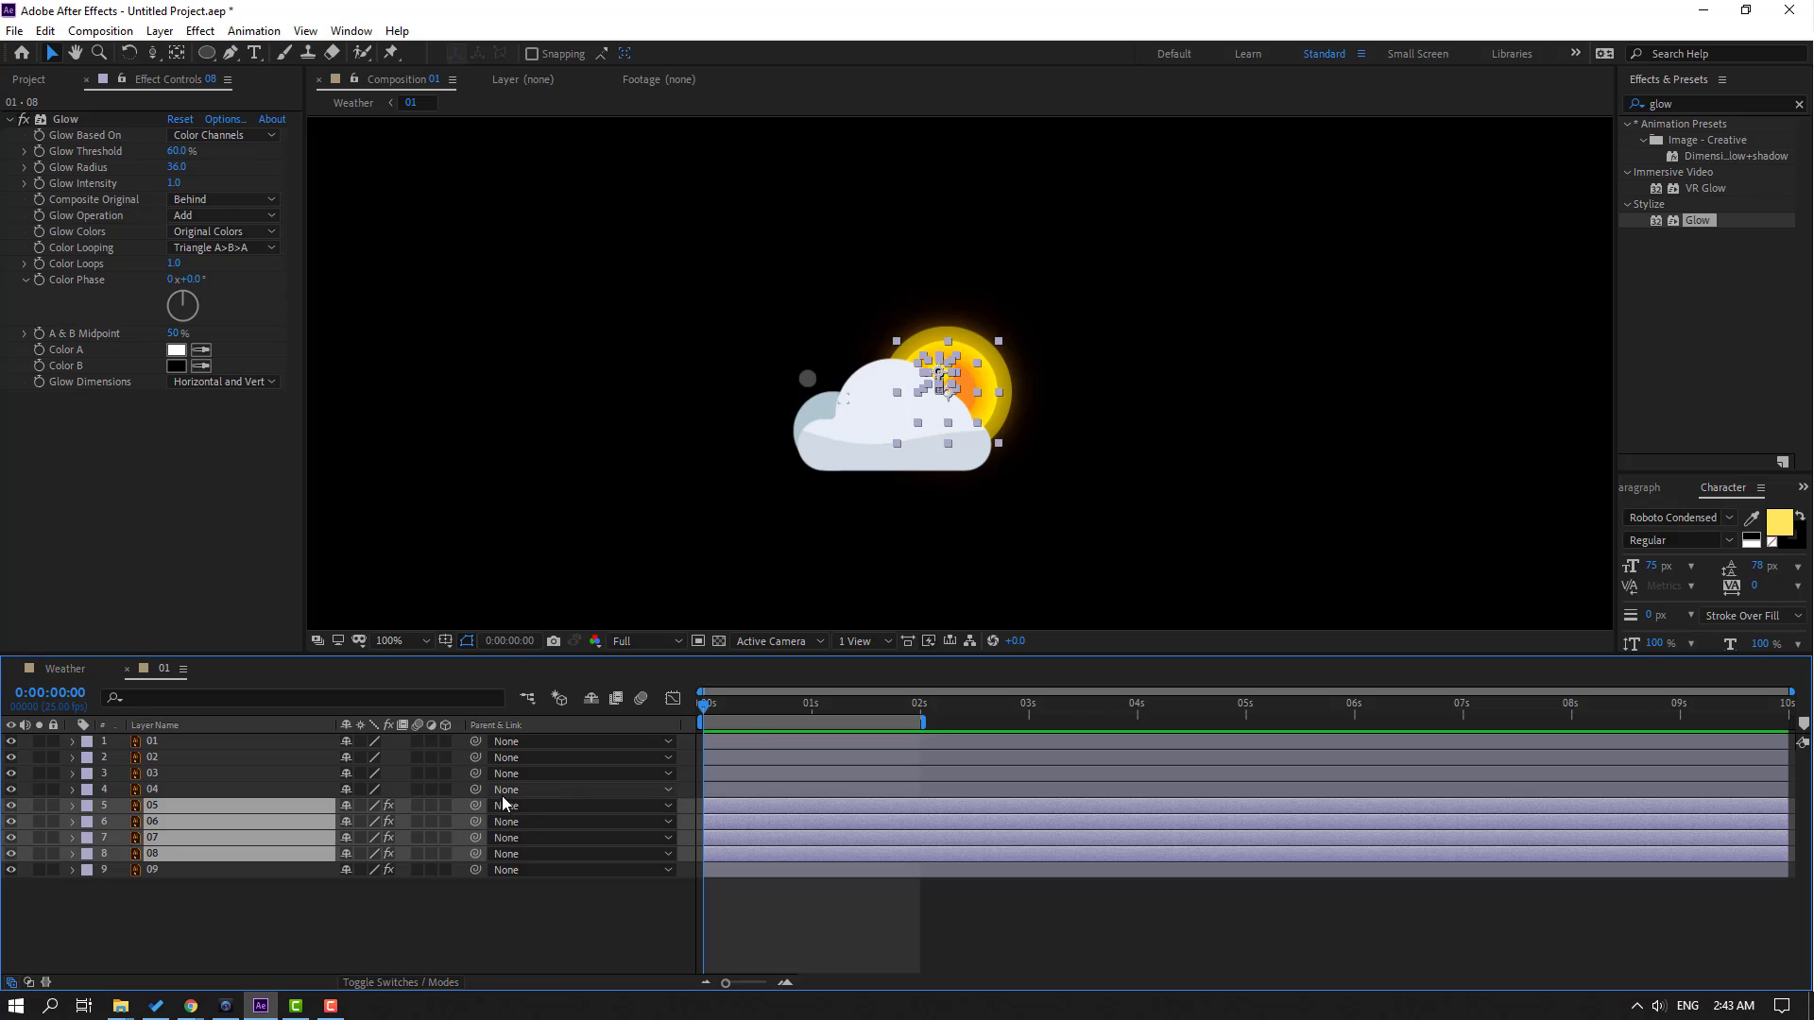
{"action": "left_click_drag", "start_coordinate": [475, 805], "coordinate": [151, 869]}
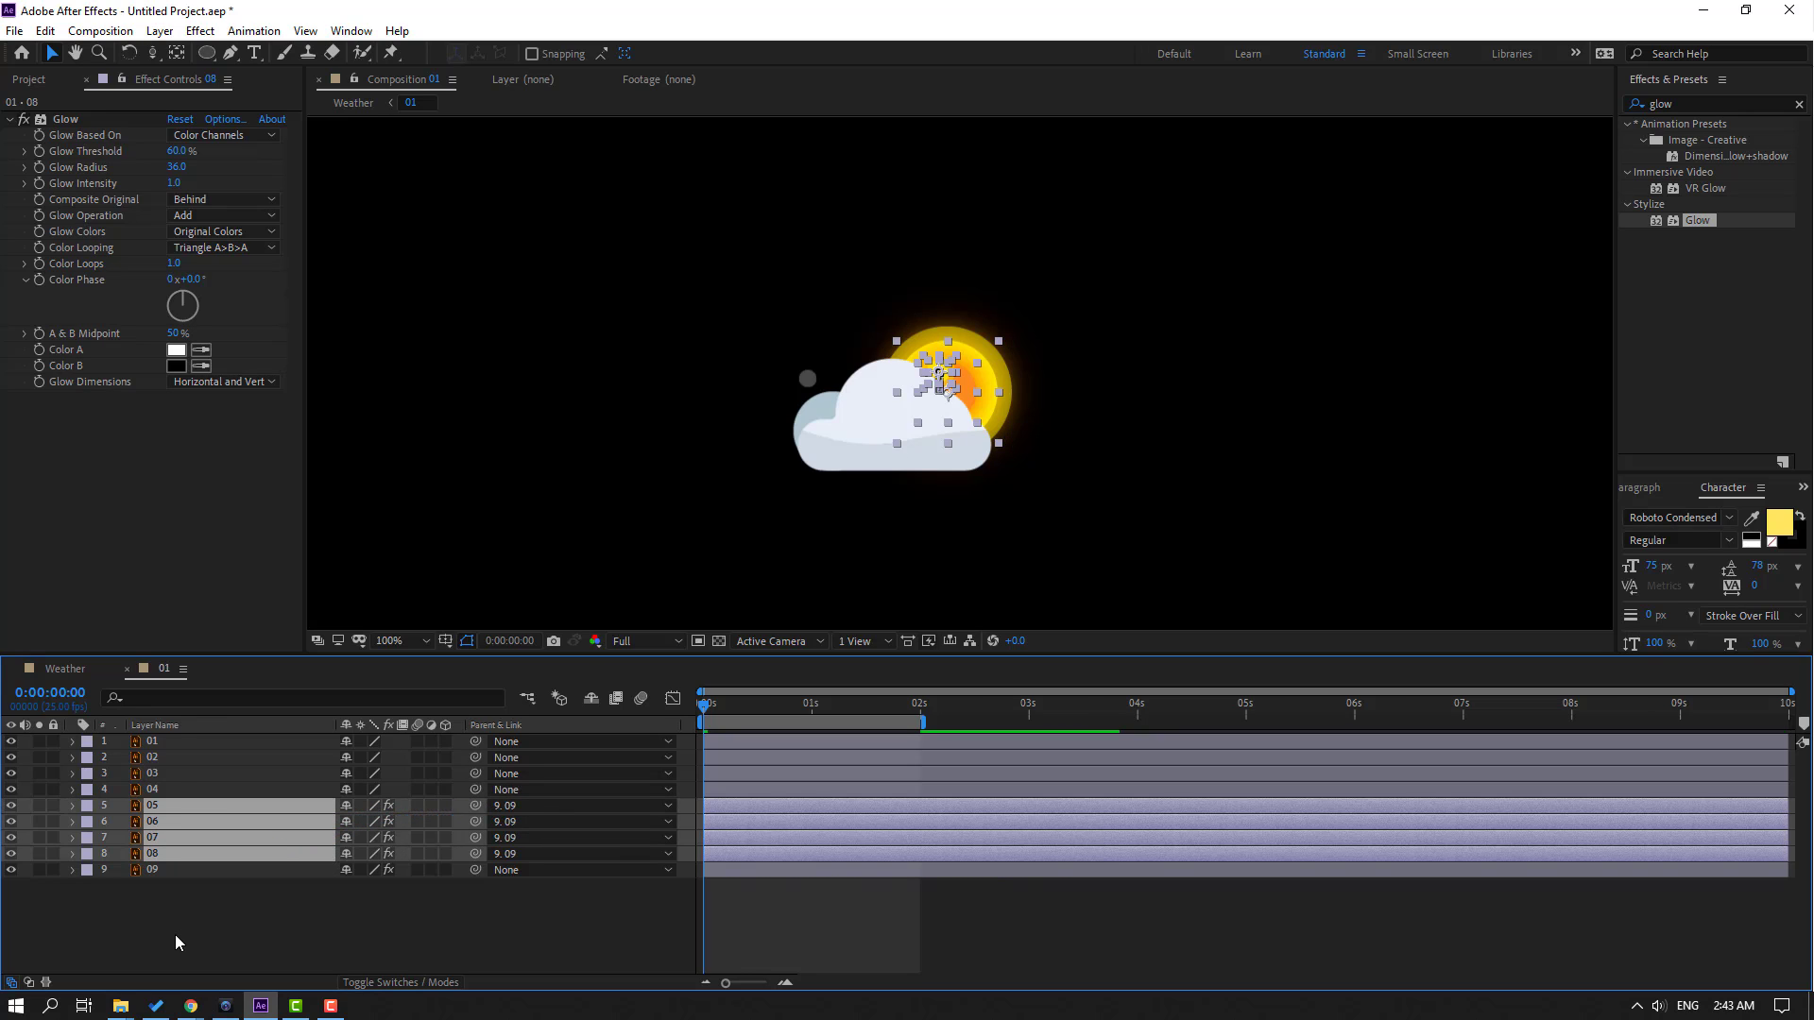
Keyframe layer 09's Position at 689.9,354.5 at 0s and 689.9,337.5 at 1s
{"action": "left_click", "coordinate": [161, 871]}
{"action": "key", "text": "p"}
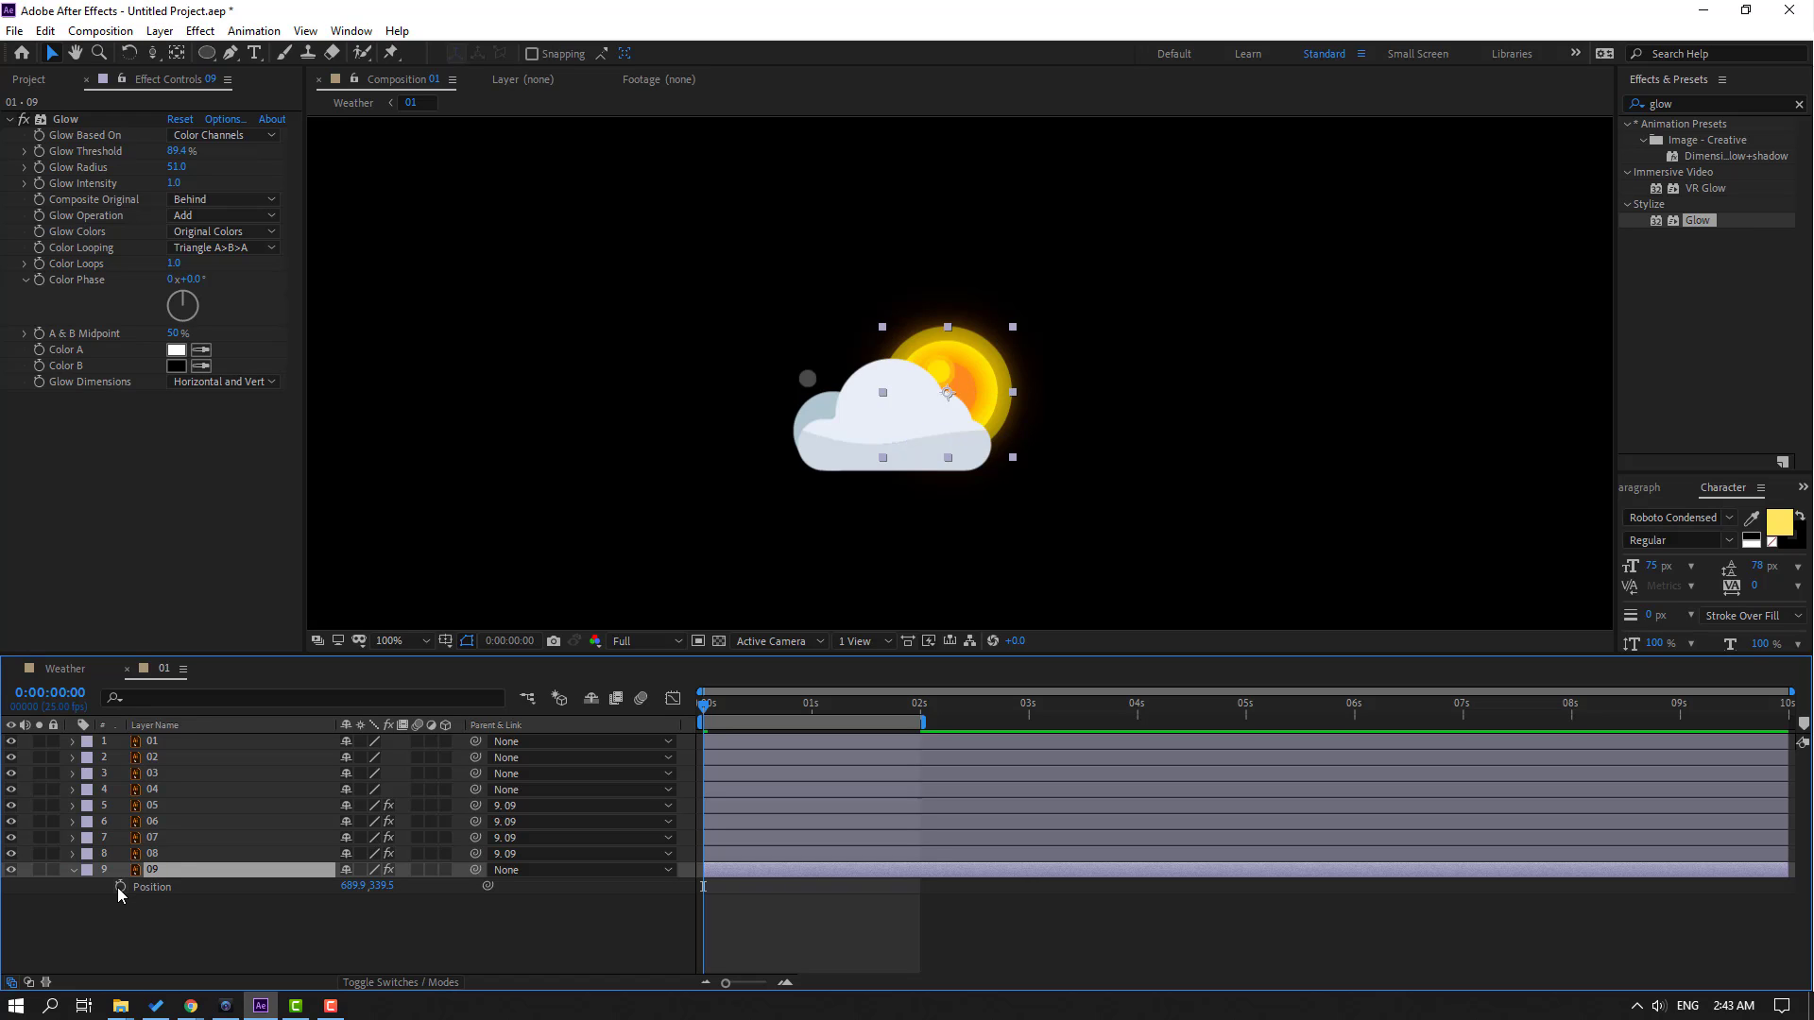
{"action": "left_click", "coordinate": [120, 887]}
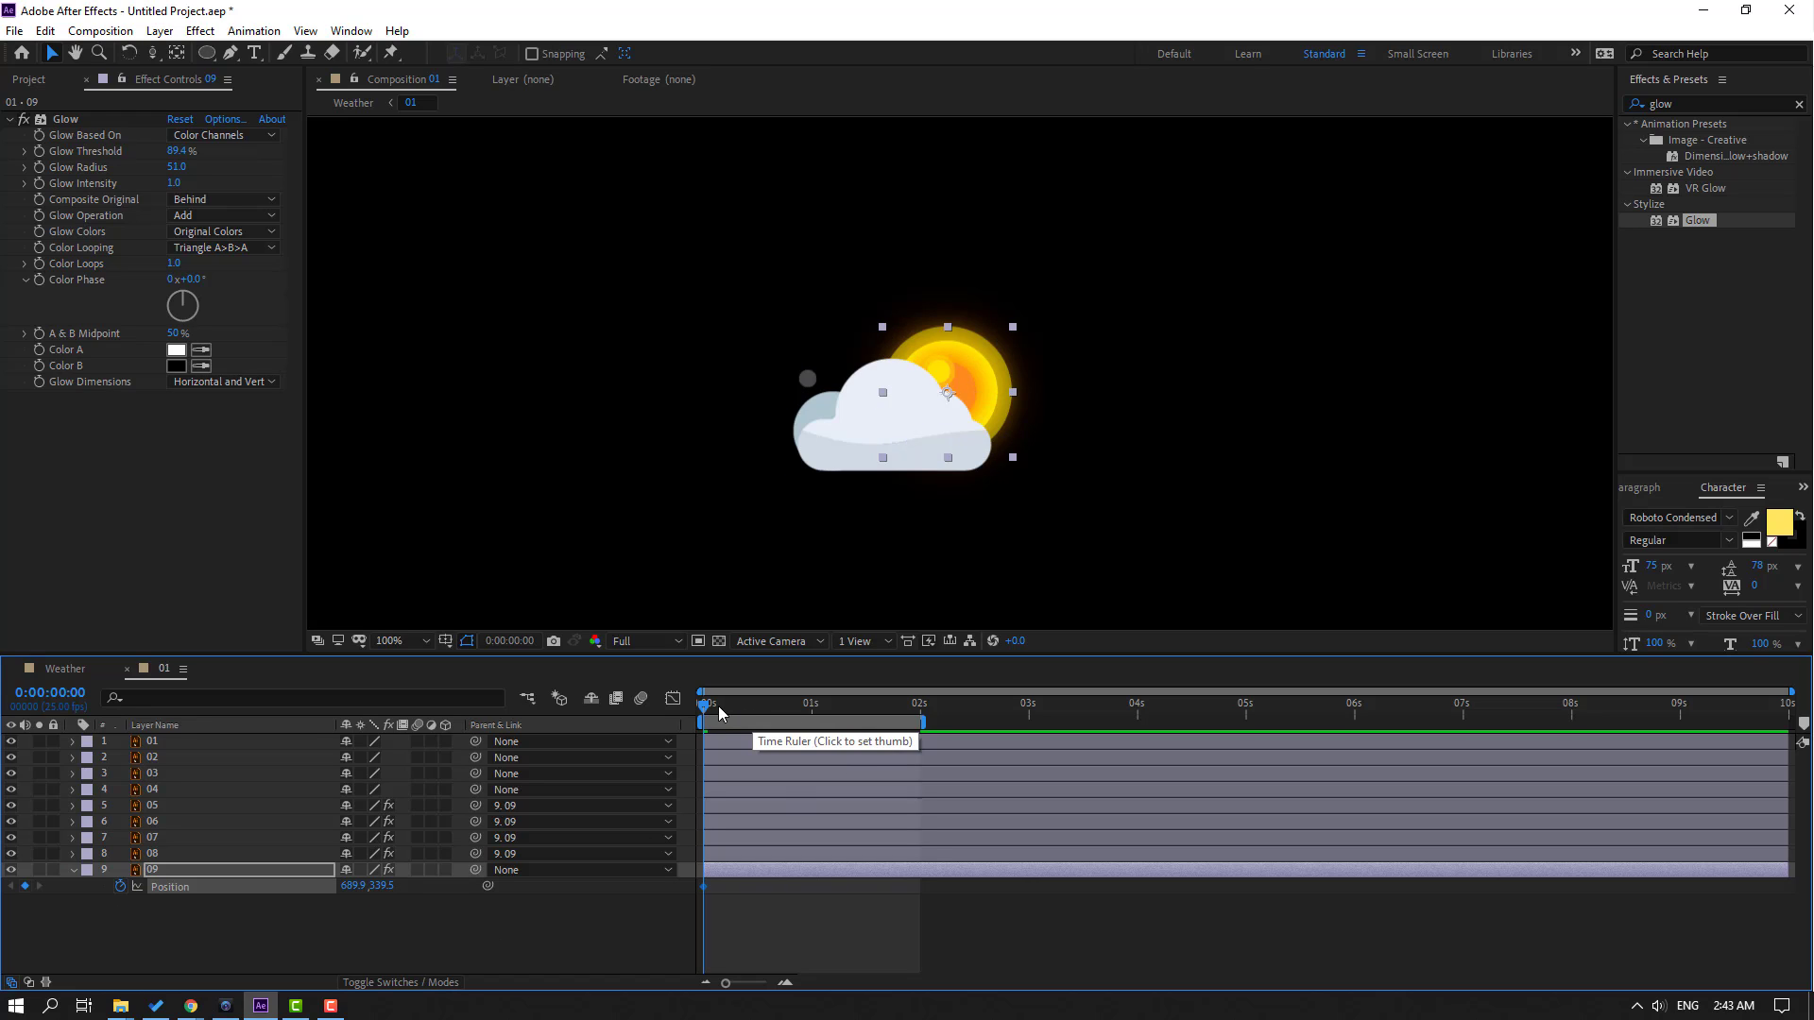
{"action": "key", "text": "shift+s"}
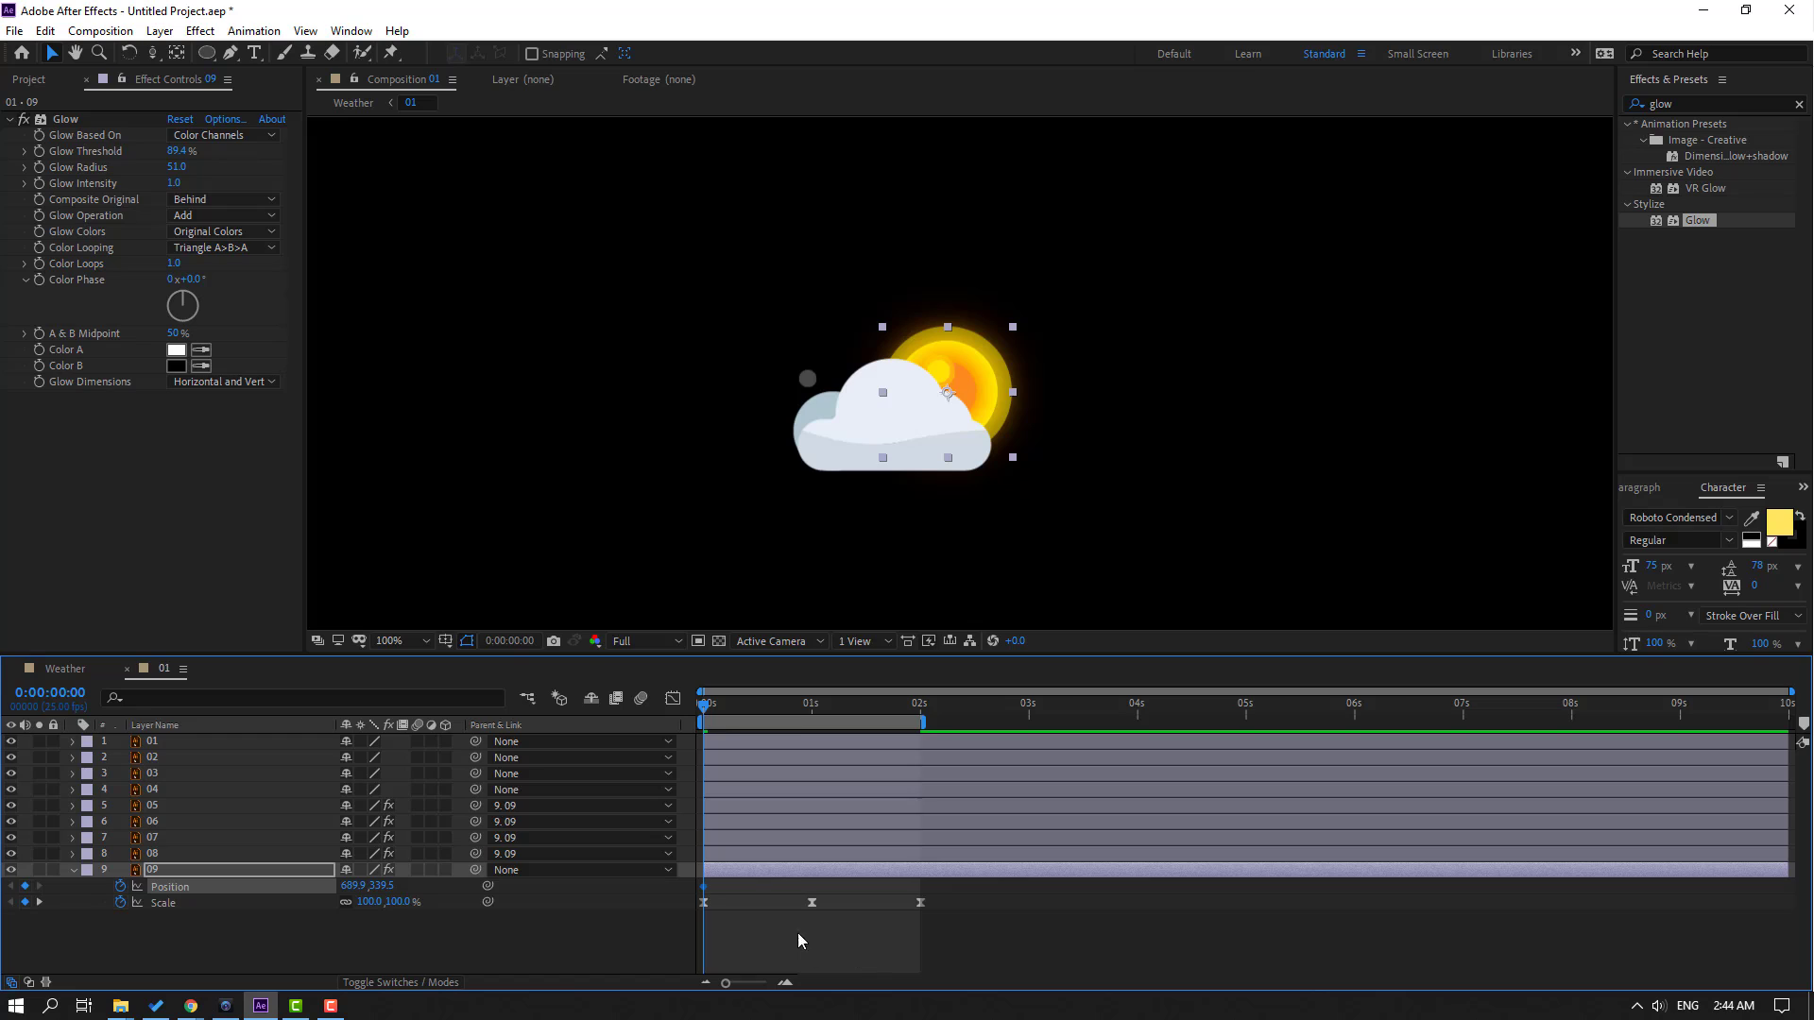
{"action": "mouse_move", "coordinate": [383, 885]}
{"action": "left_mouse_down"}
{"action": "mouse_move", "coordinate": [411, 896]}
{"action": "mouse_move", "coordinate": [379, 885]}
{"action": "left_mouse_up"}
{"action": "left_click_drag", "start_coordinate": [725, 706], "coordinate": [811, 707]}
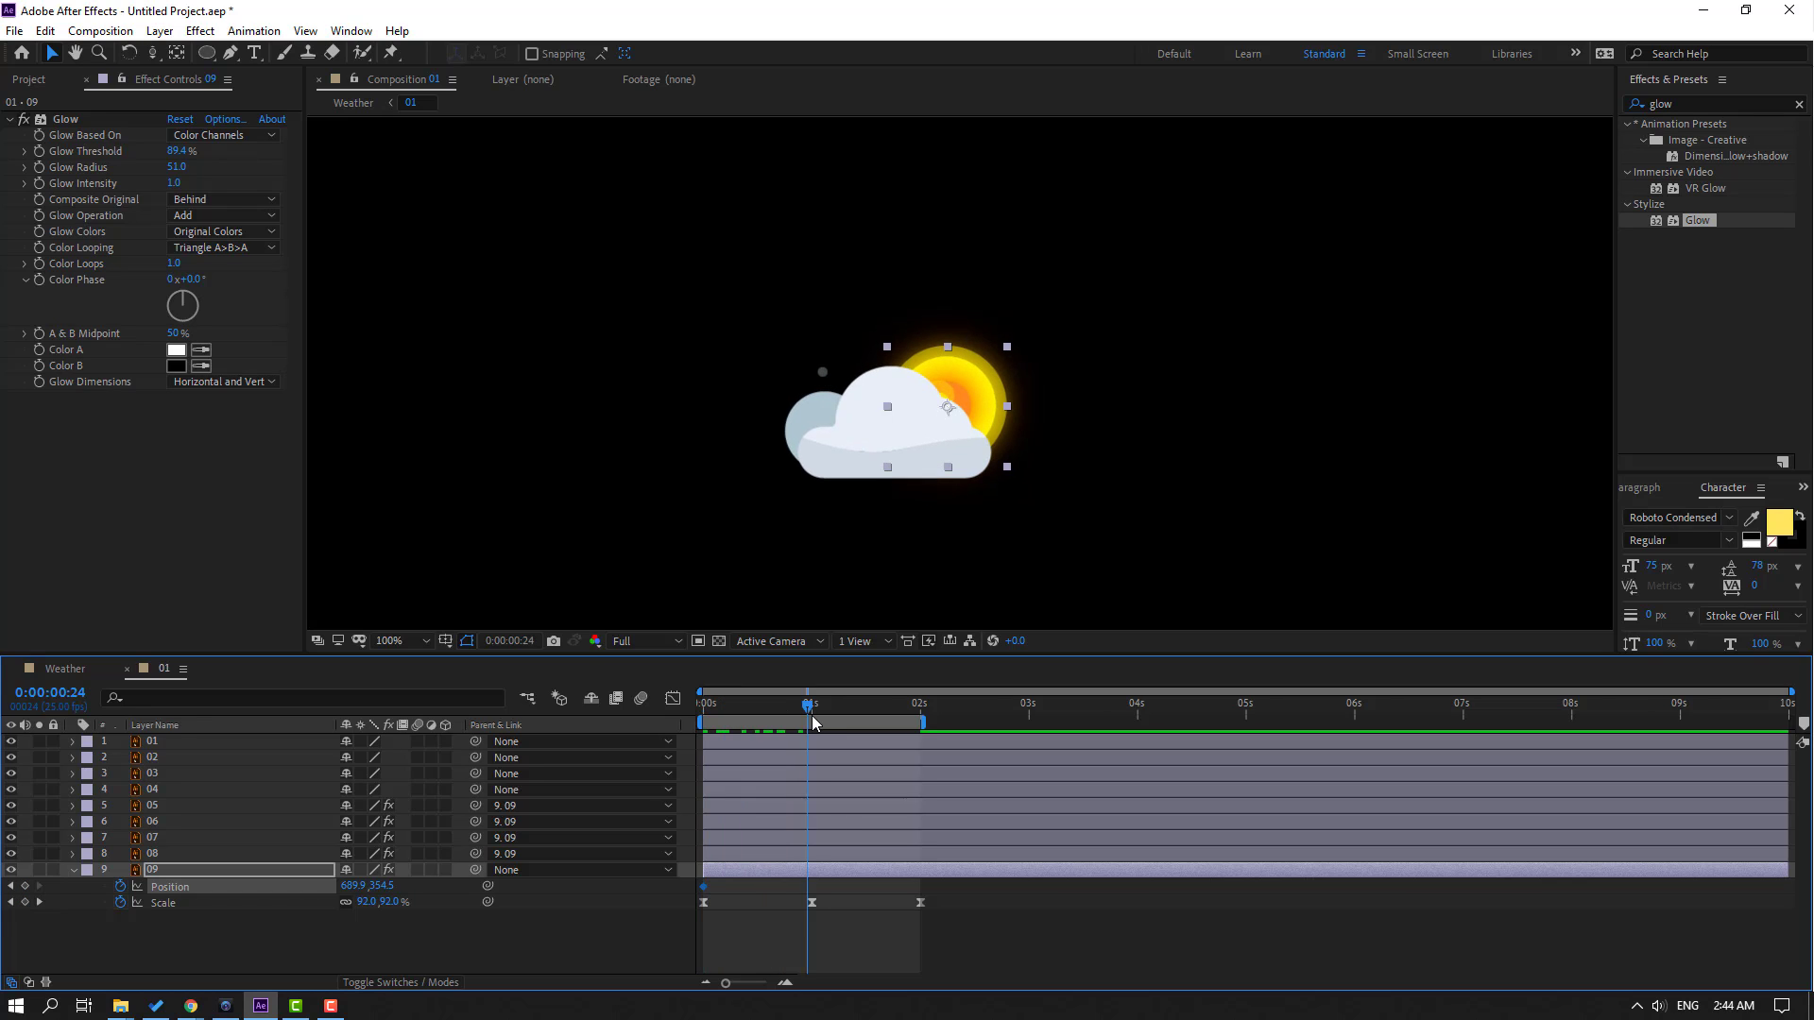
{"action": "left_click_drag", "start_coordinate": [385, 889], "coordinate": [360, 886]}
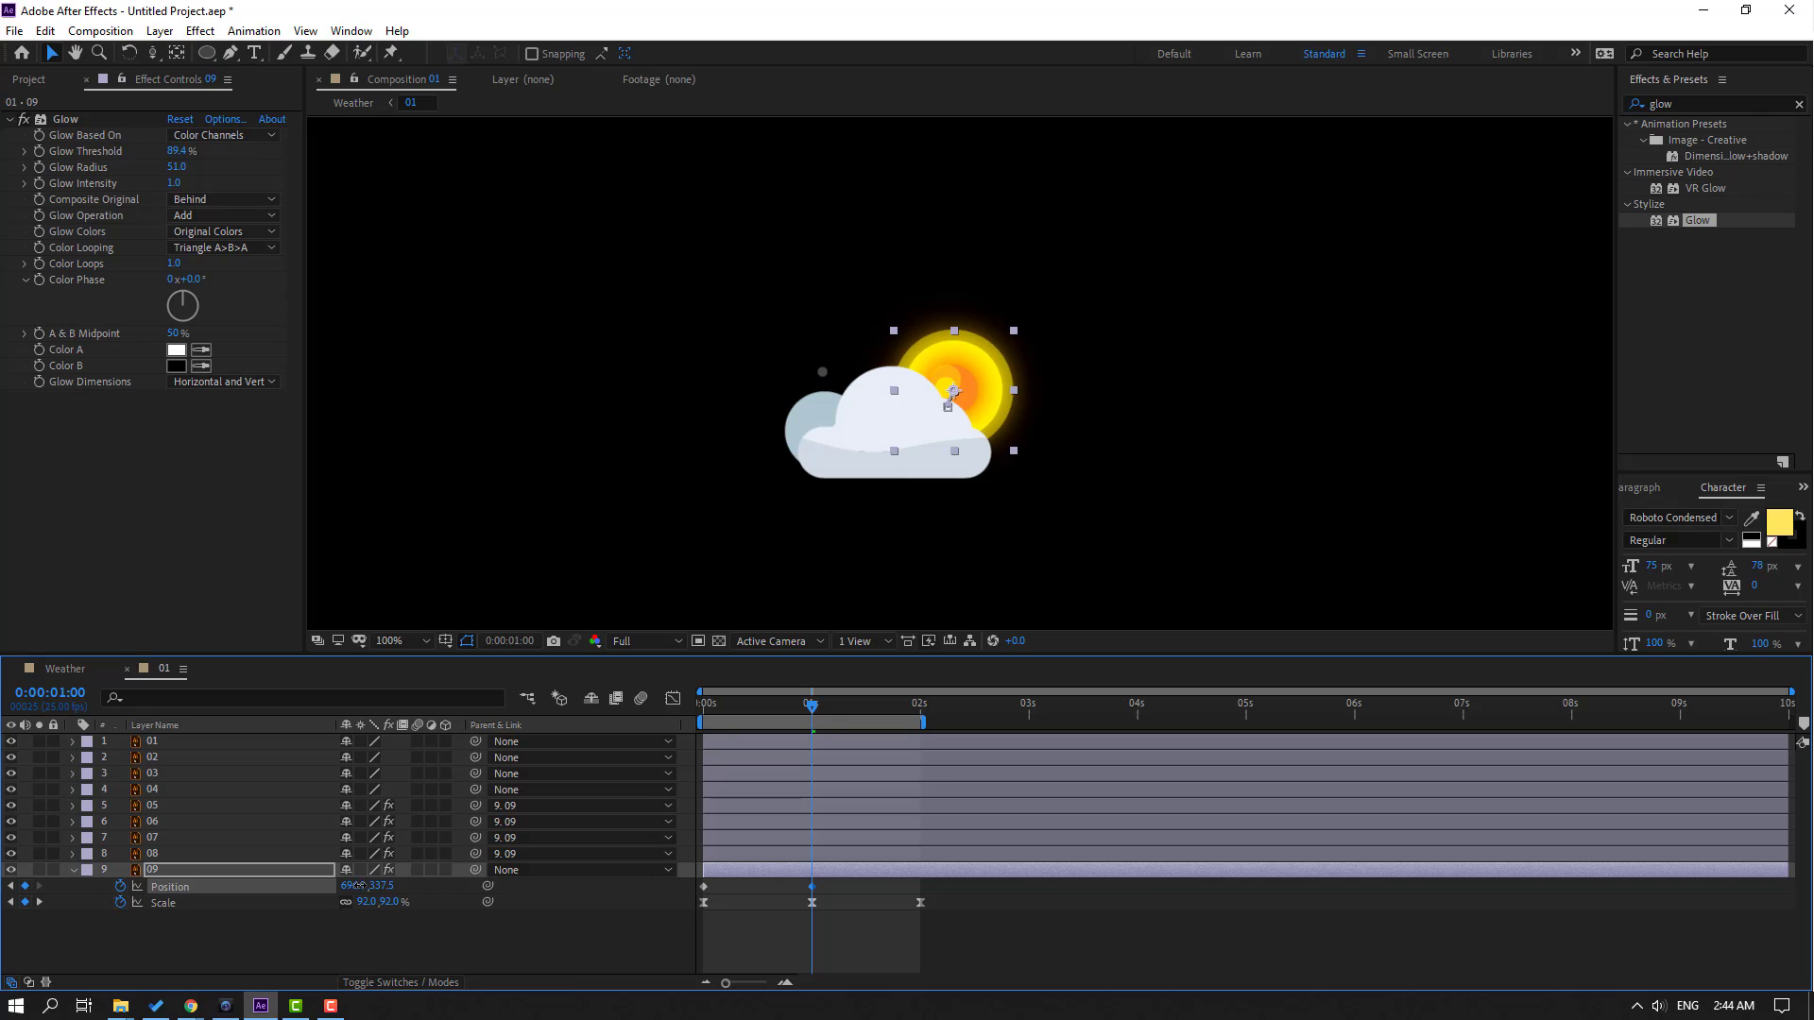
Copy layer 09's starting Position keyframe to 2s
{"action": "left_click_drag", "start_coordinate": [841, 709], "coordinate": [920, 722]}
{"action": "left_click", "coordinate": [704, 886]}
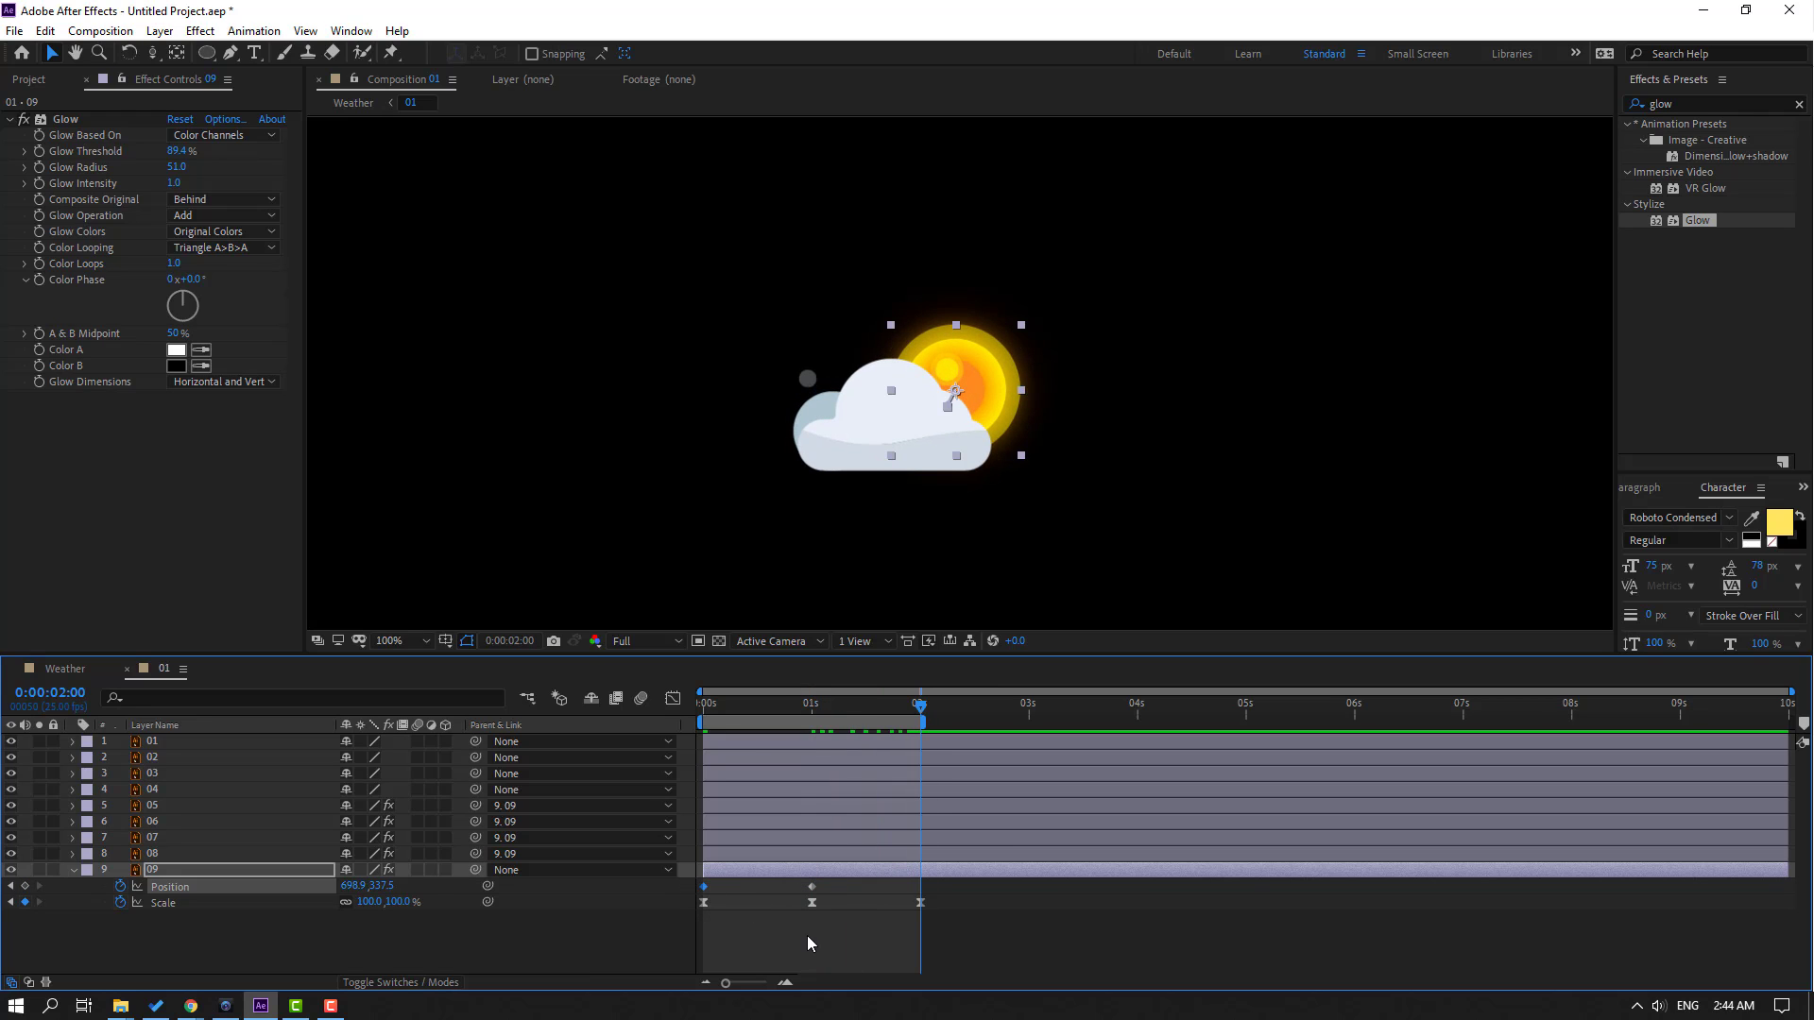
{"action": "key", "text": "ctrl+c"}
{"action": "key", "text": "ctrl+v"}
Easy Ease all of layer 09's Position and Scale keyframes and preview the sun
{"action": "left_click_drag", "start_coordinate": [943, 894], "coordinate": [667, 880]}
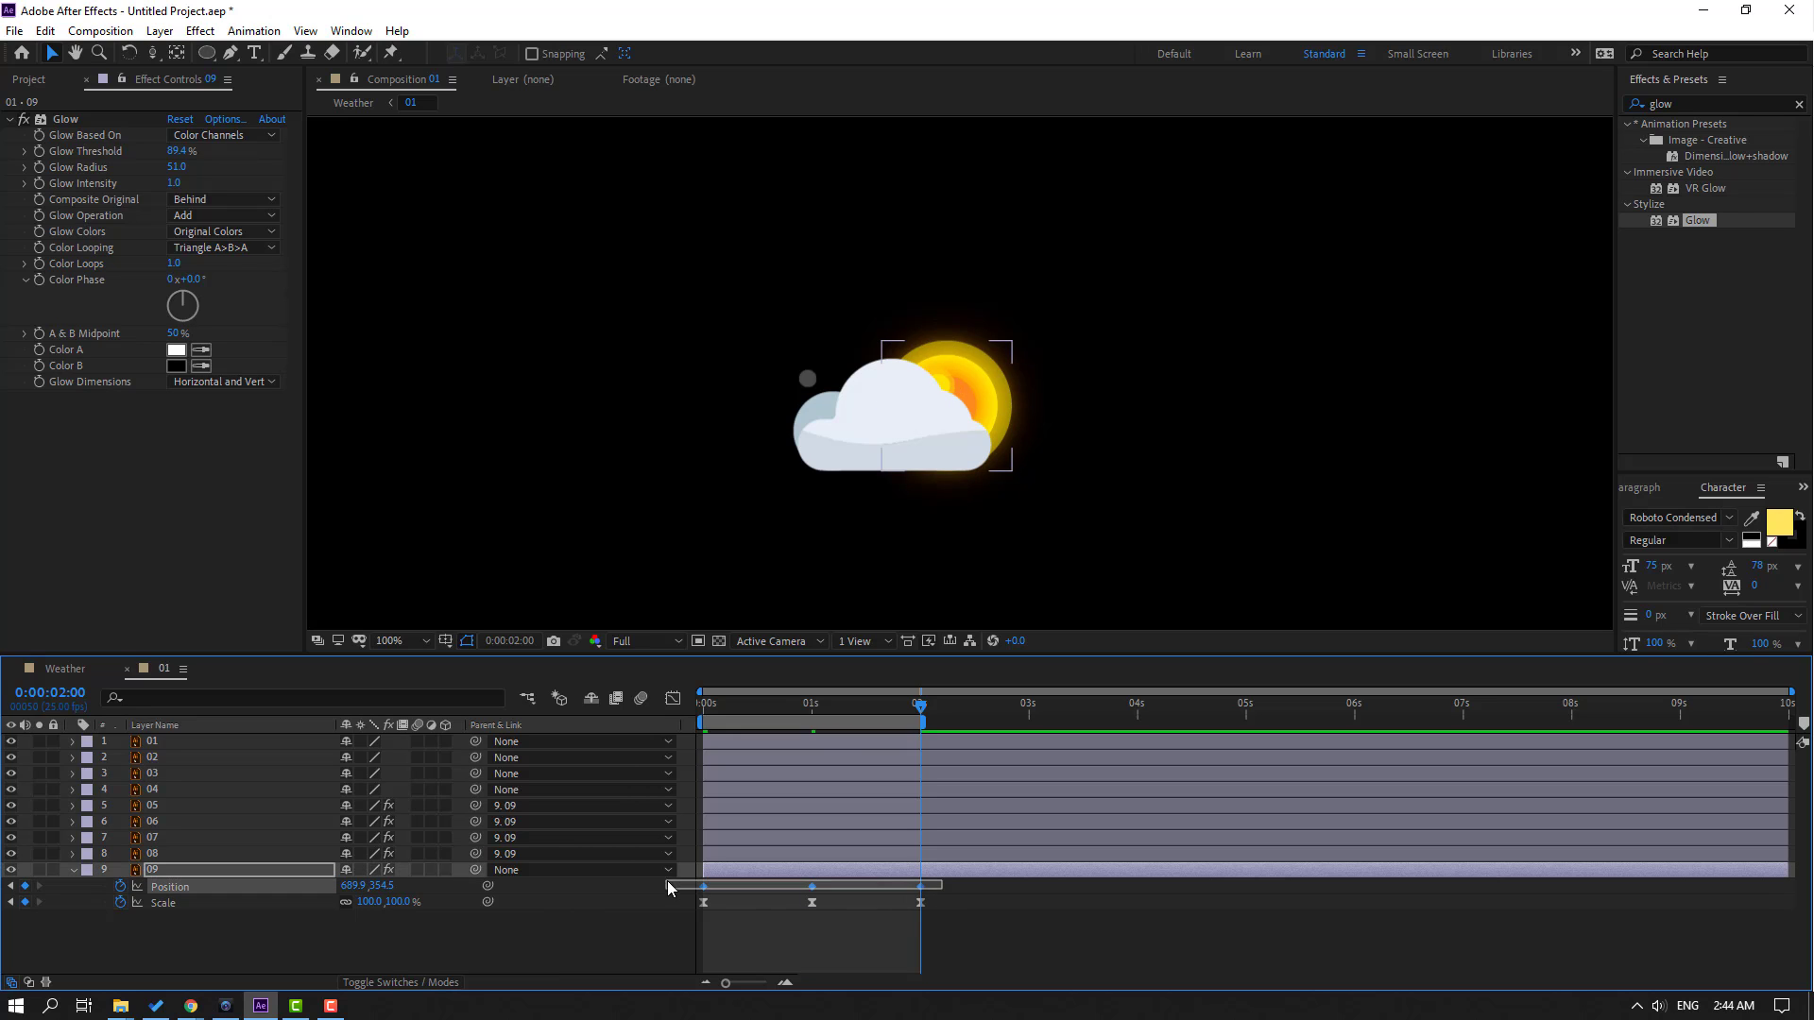
{"action": "right_click", "coordinate": [707, 895]}
{"action": "mouse_move", "coordinate": [832, 983]}
{"action": "left_click", "coordinate": [982, 751]}
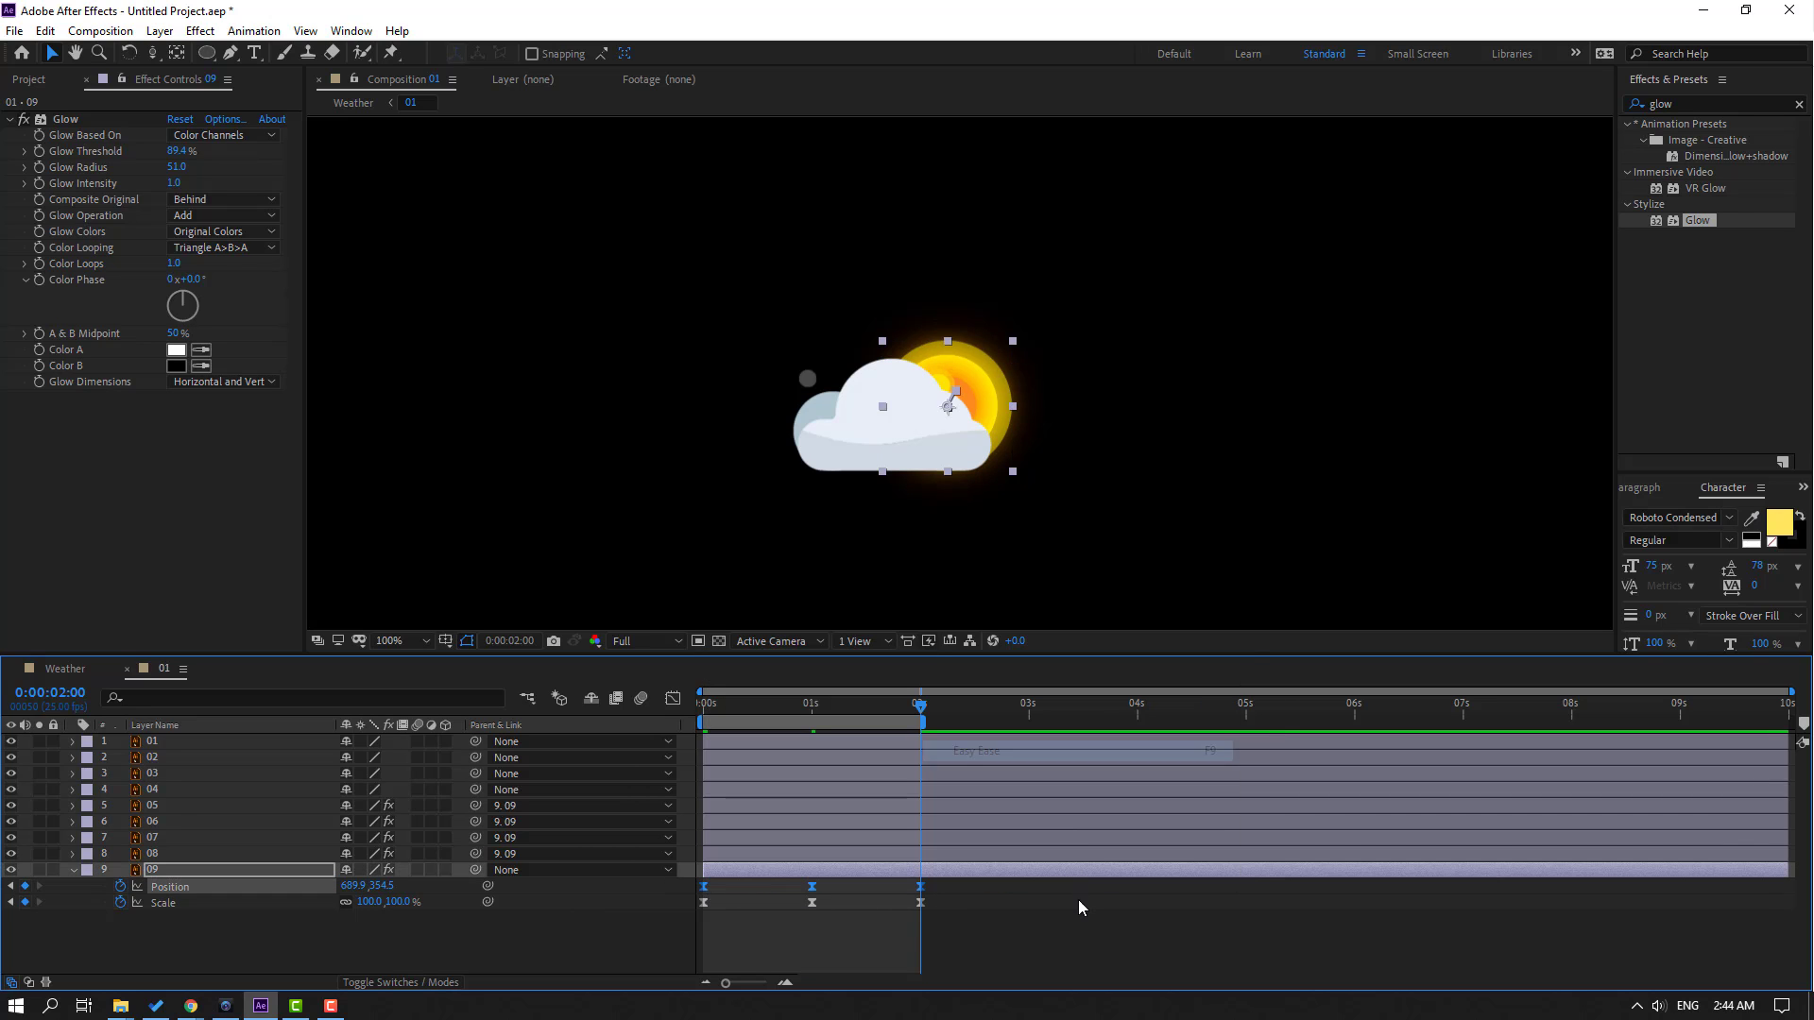
{"action": "key", "text": "space"}
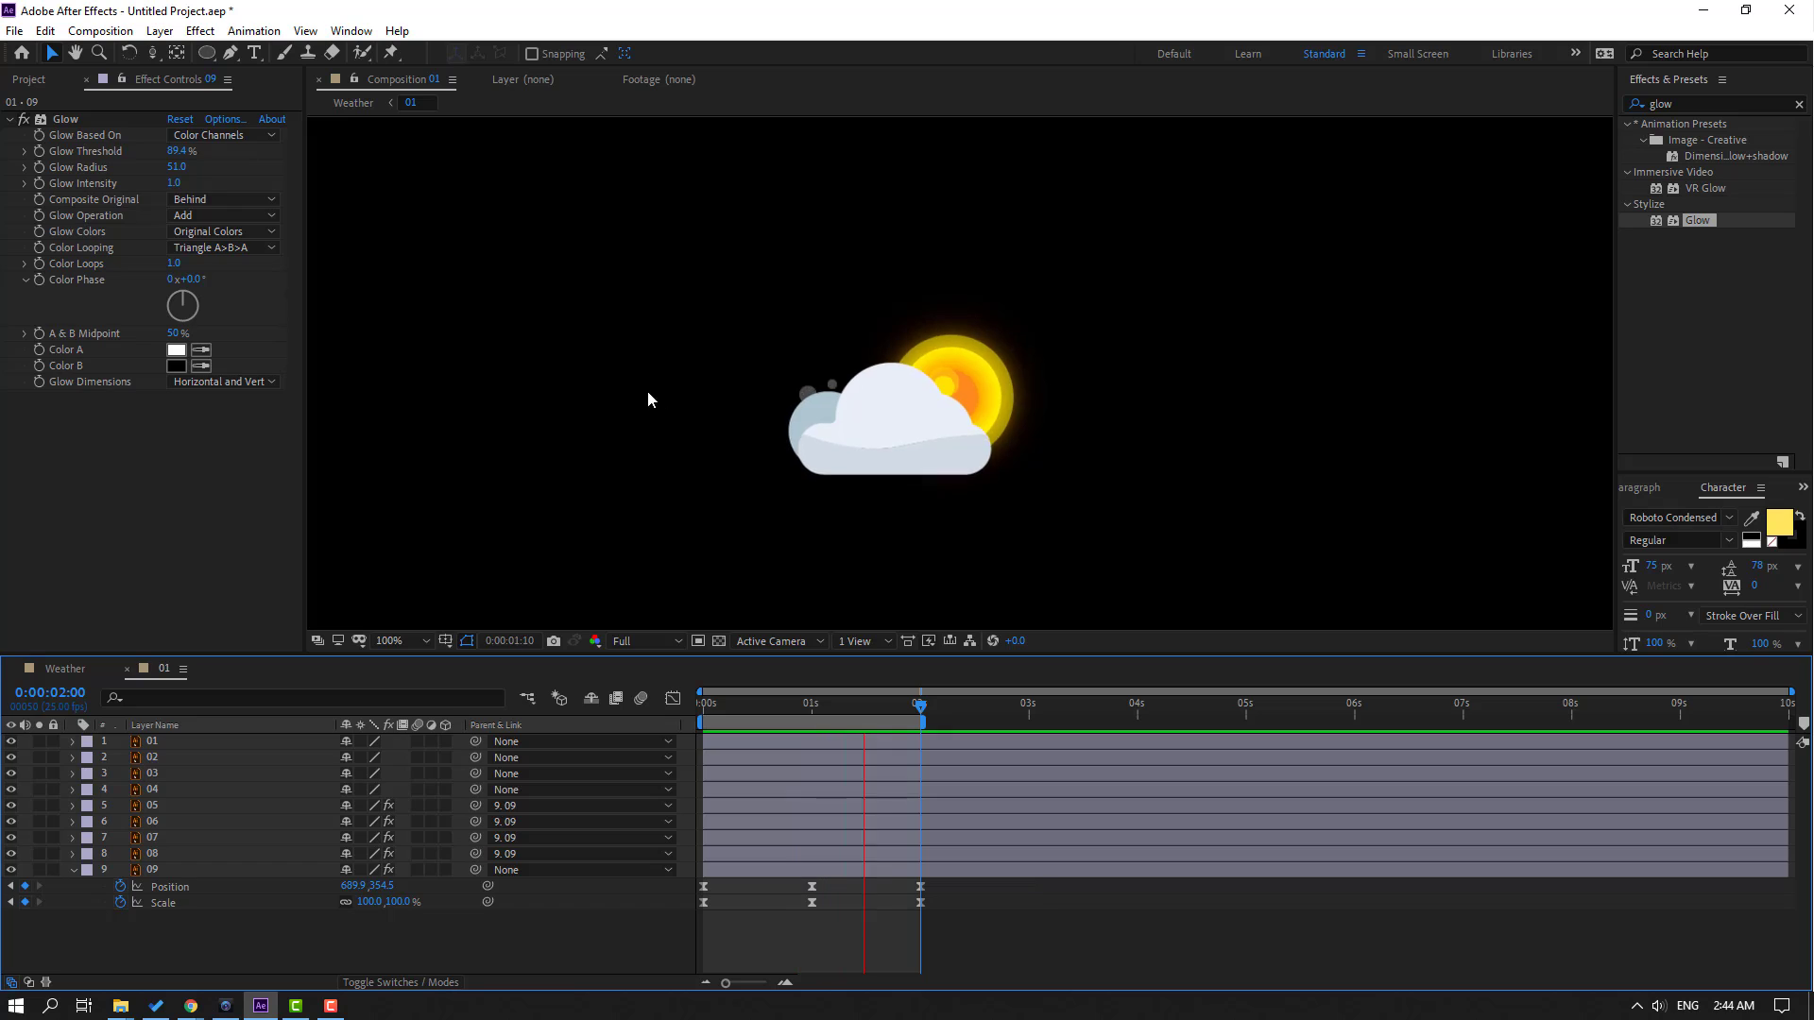
{"action": "key", "text": "comma"}
Preview and scrub the full Weather icon set, then open the 02 cloud precomp
{"action": "key", "text": "space"}
{"action": "key", "text": "Home"}
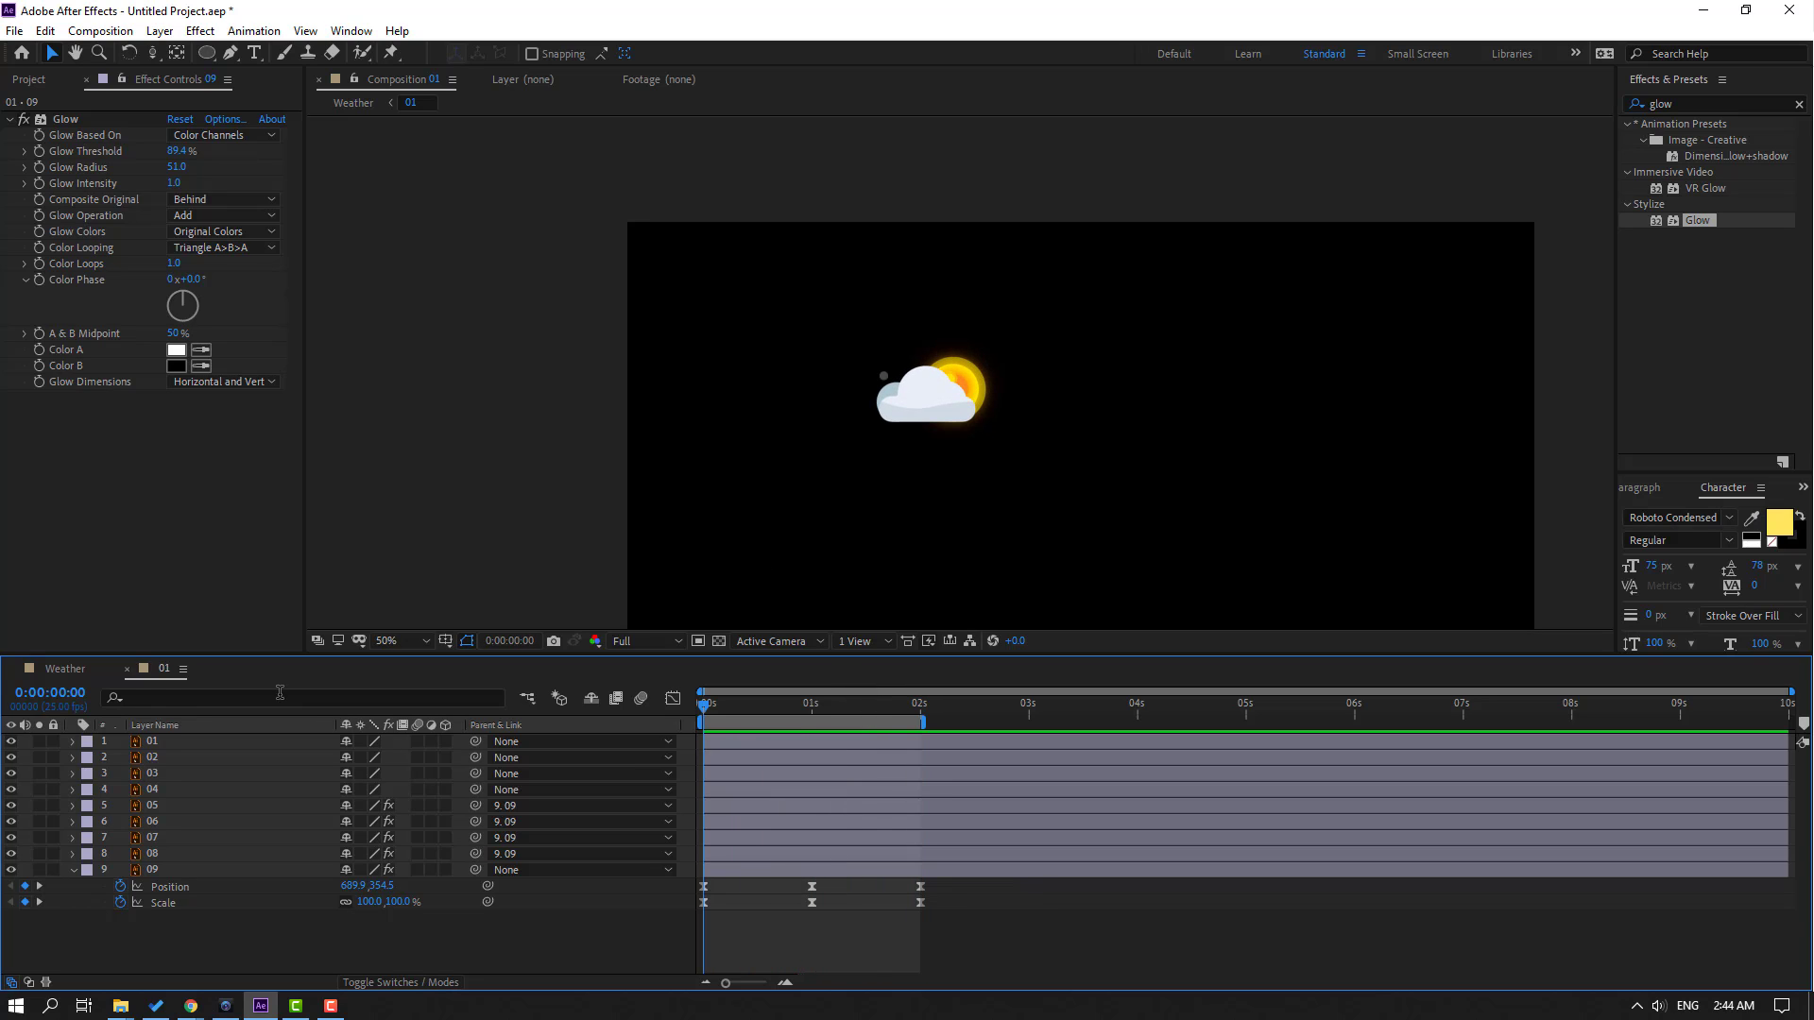
{"action": "left_click", "coordinate": [57, 673]}
{"action": "key", "text": "space"}
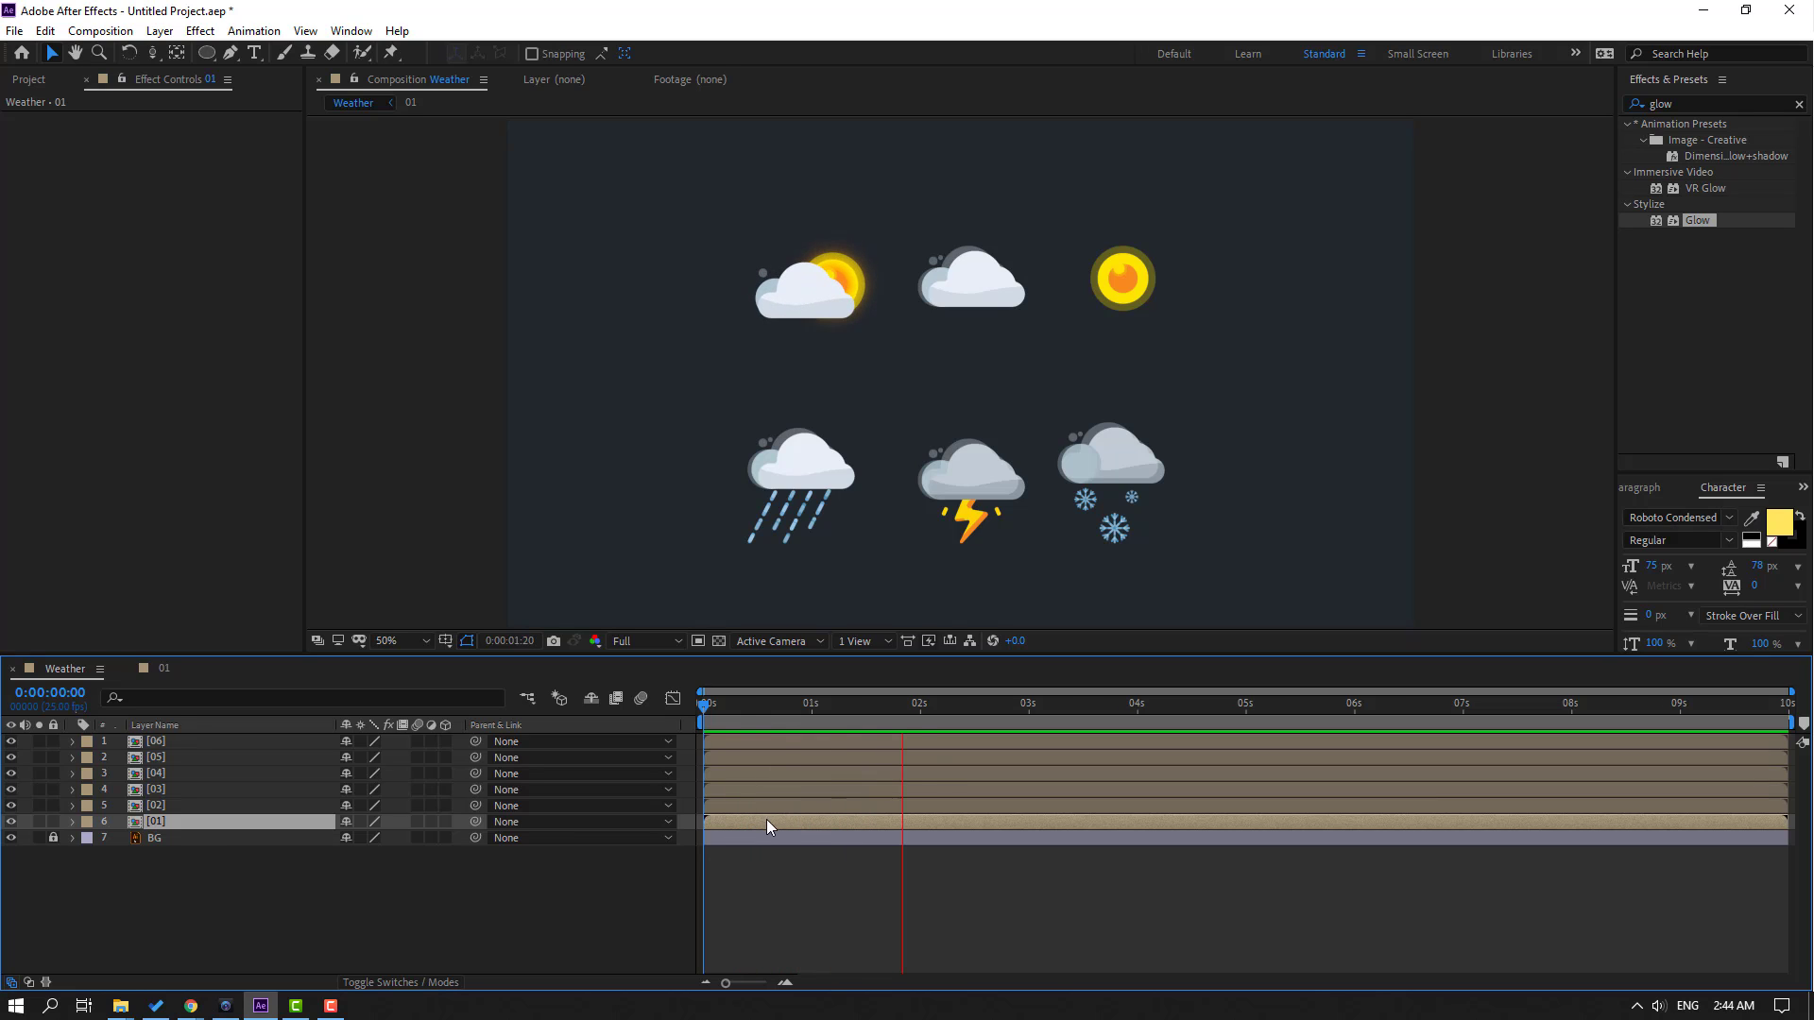
{"action": "key", "text": "space"}
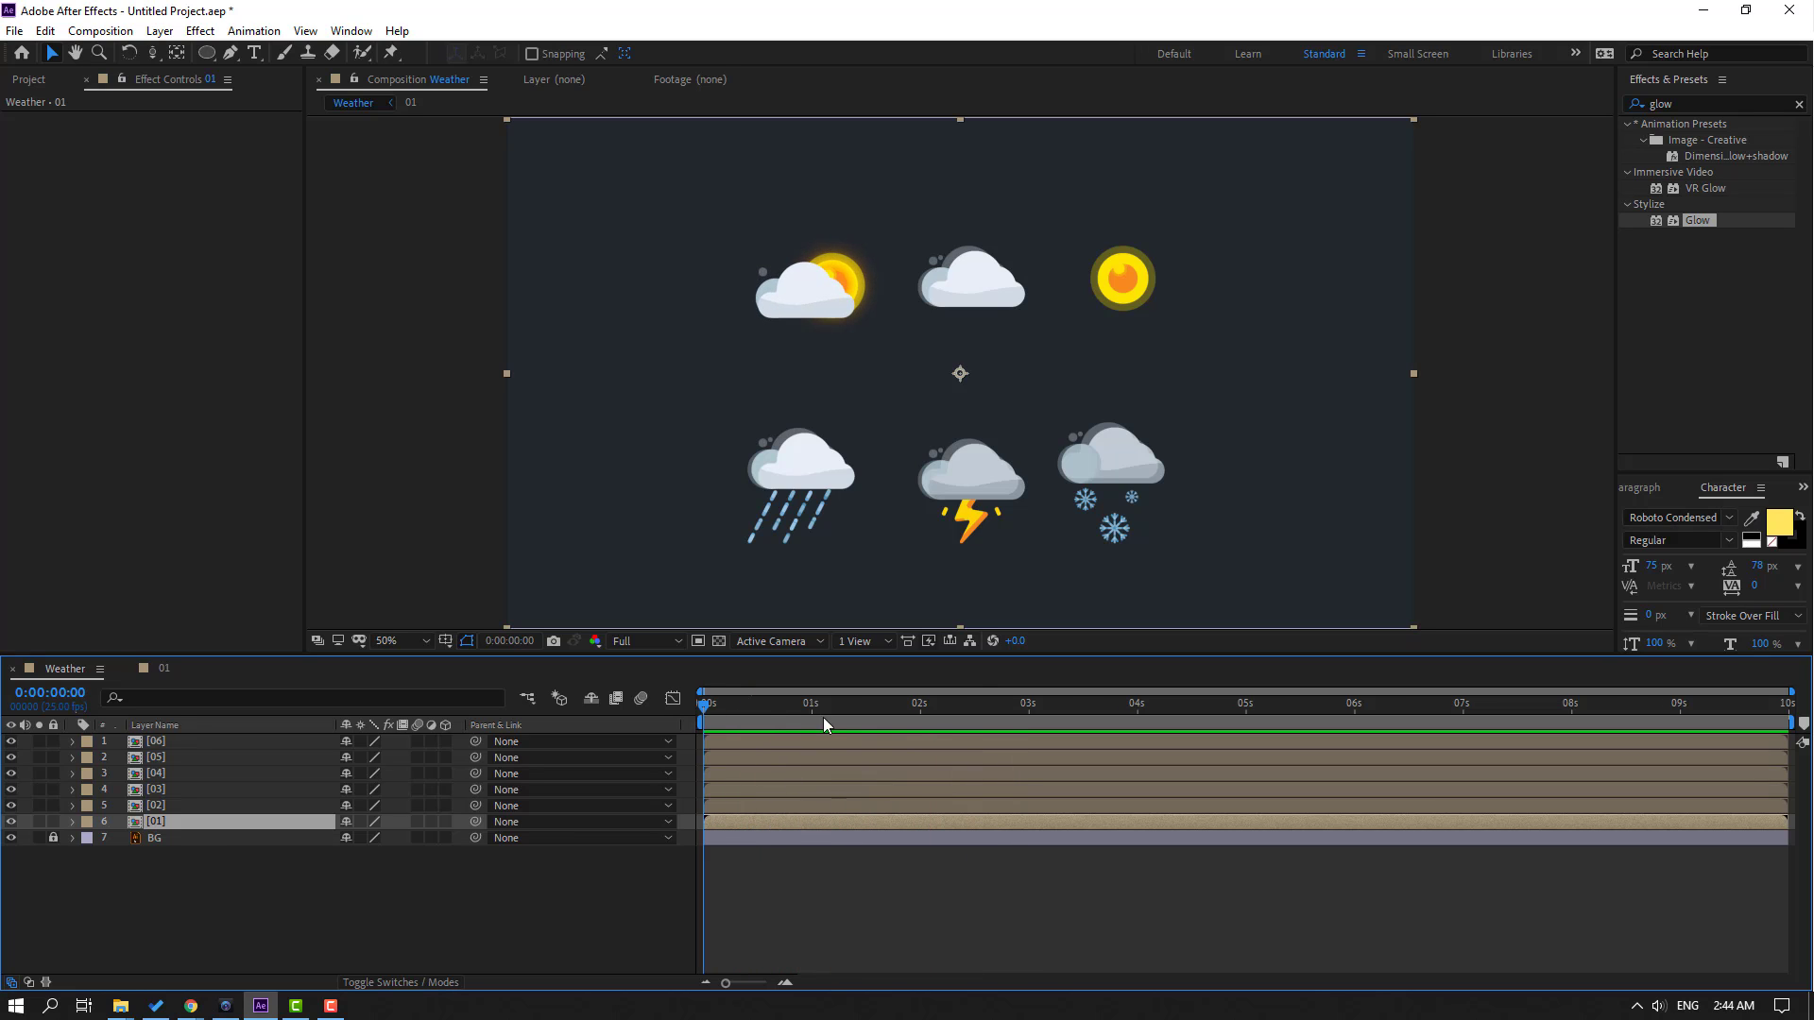
{"action": "left_click_drag", "start_coordinate": [750, 706], "coordinate": [1367, 708]}
{"action": "left_click_drag", "start_coordinate": [1137, 705], "coordinate": [729, 705]}
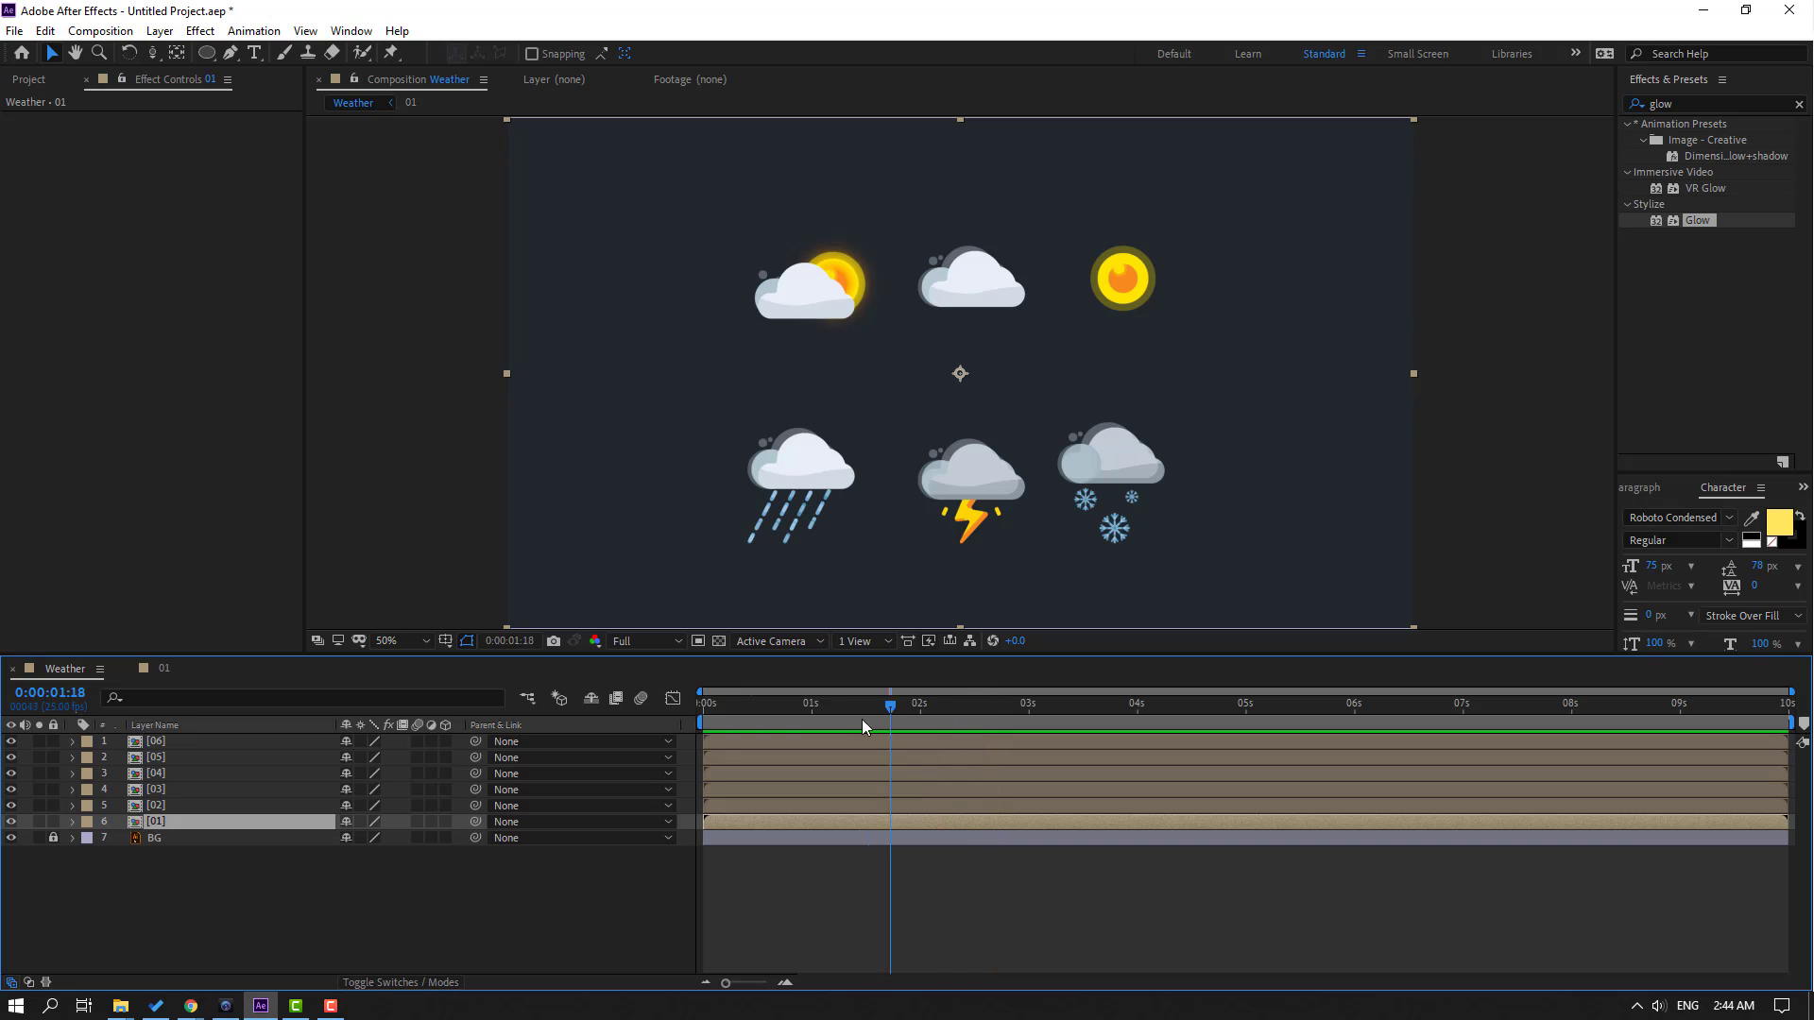
{"action": "left_click", "coordinate": [704, 737]}
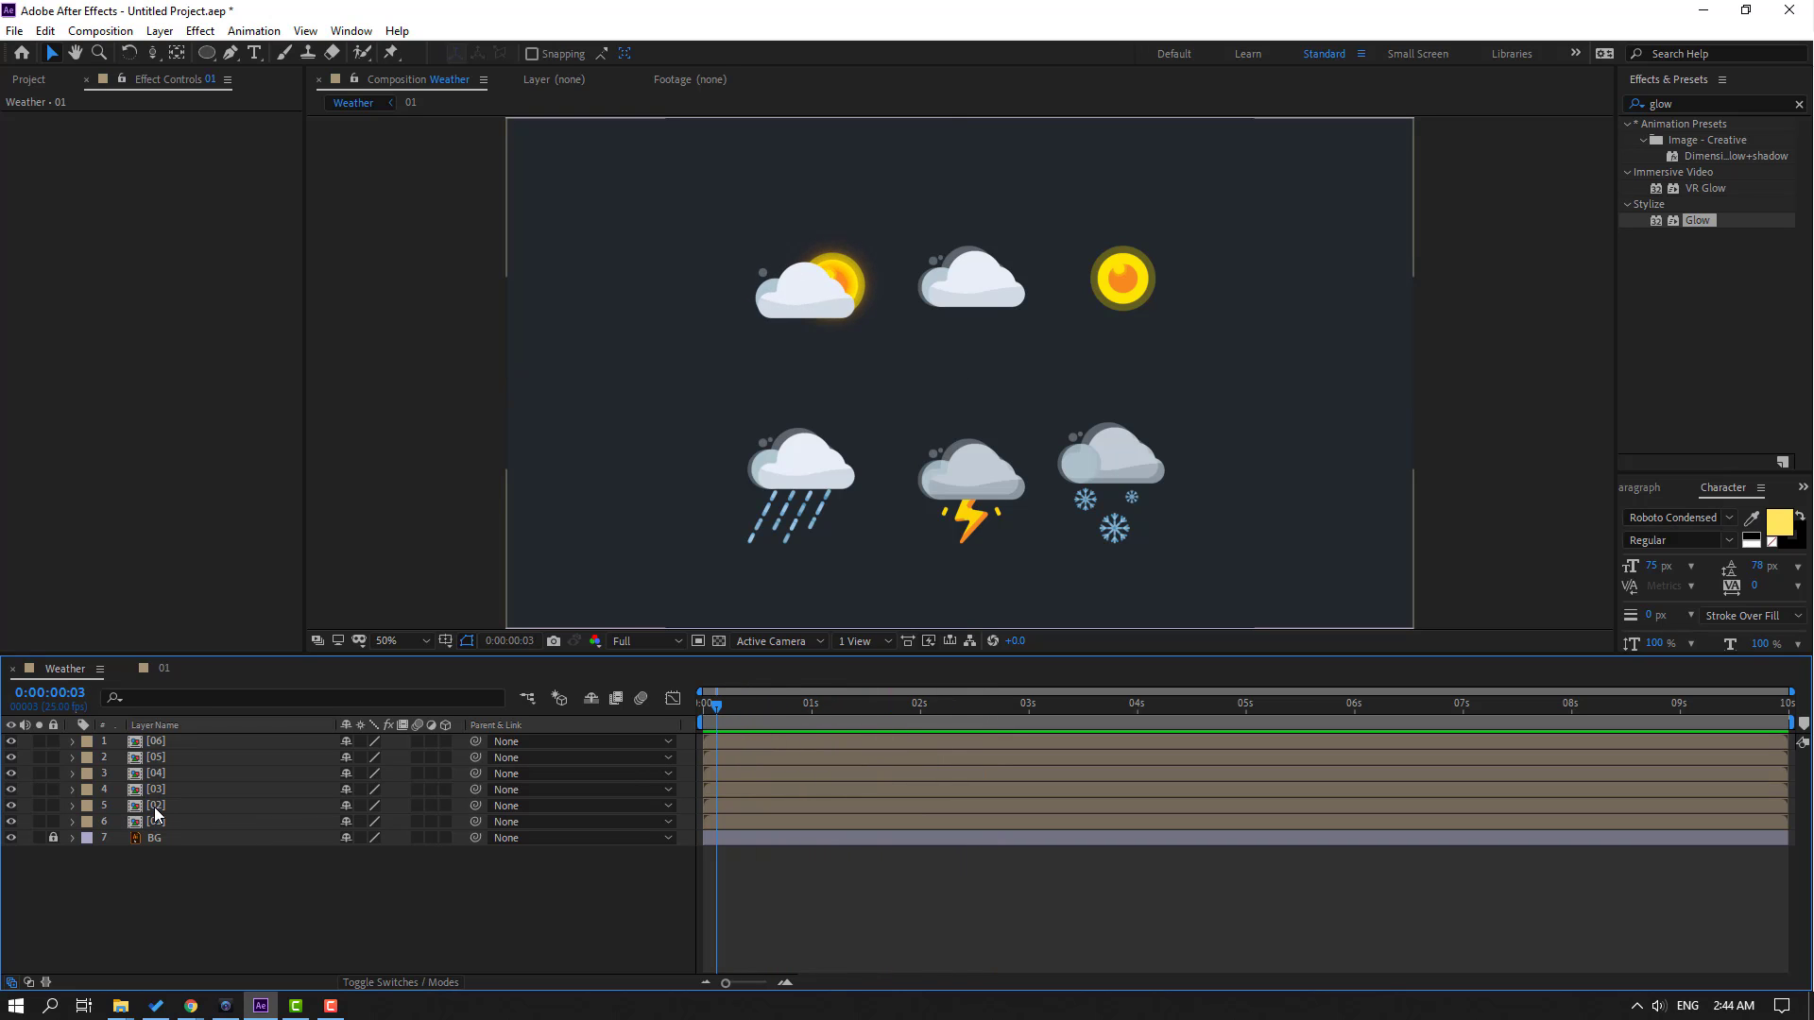
{"action": "double_click", "coordinate": [157, 815]}
Show Position for all six cloud layers and set starting keyframes at 0s
{"action": "scroll", "coordinate": [996, 323], "scroll_direction": "up", "scroll_amount": 2}
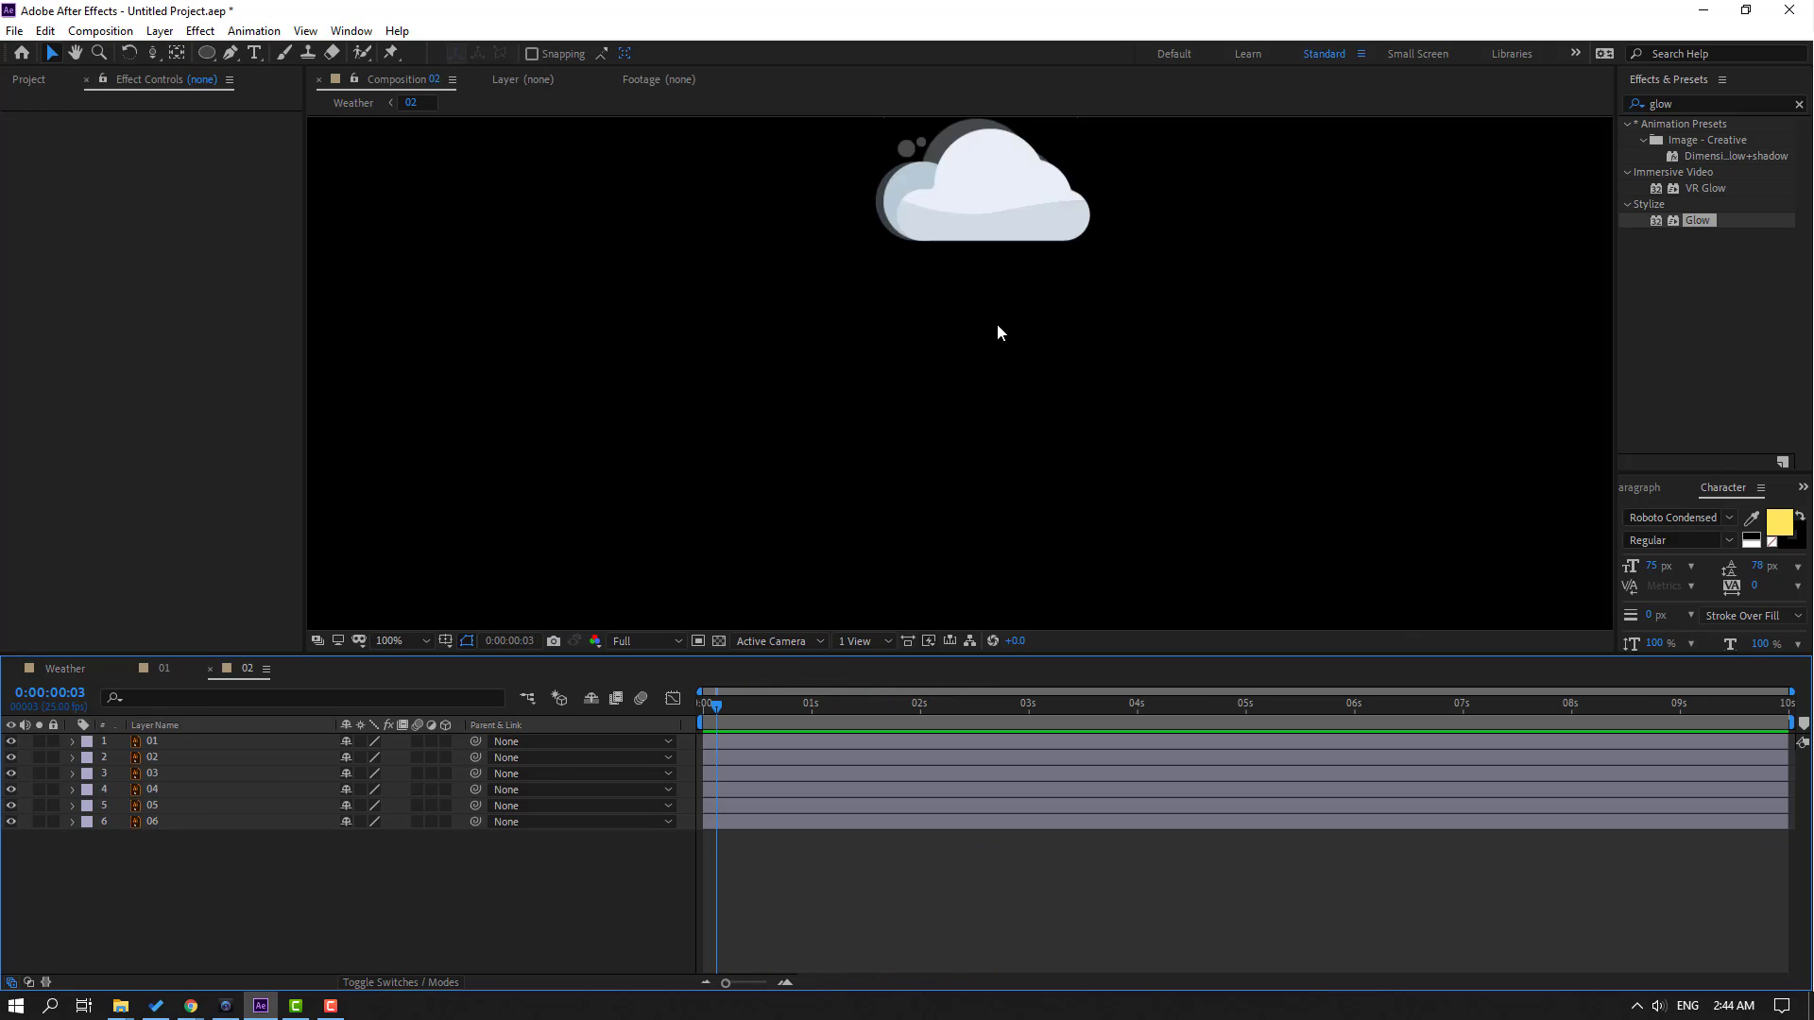
{"action": "scroll", "coordinate": [995, 323], "scroll_direction": "up", "scroll_amount": 2}
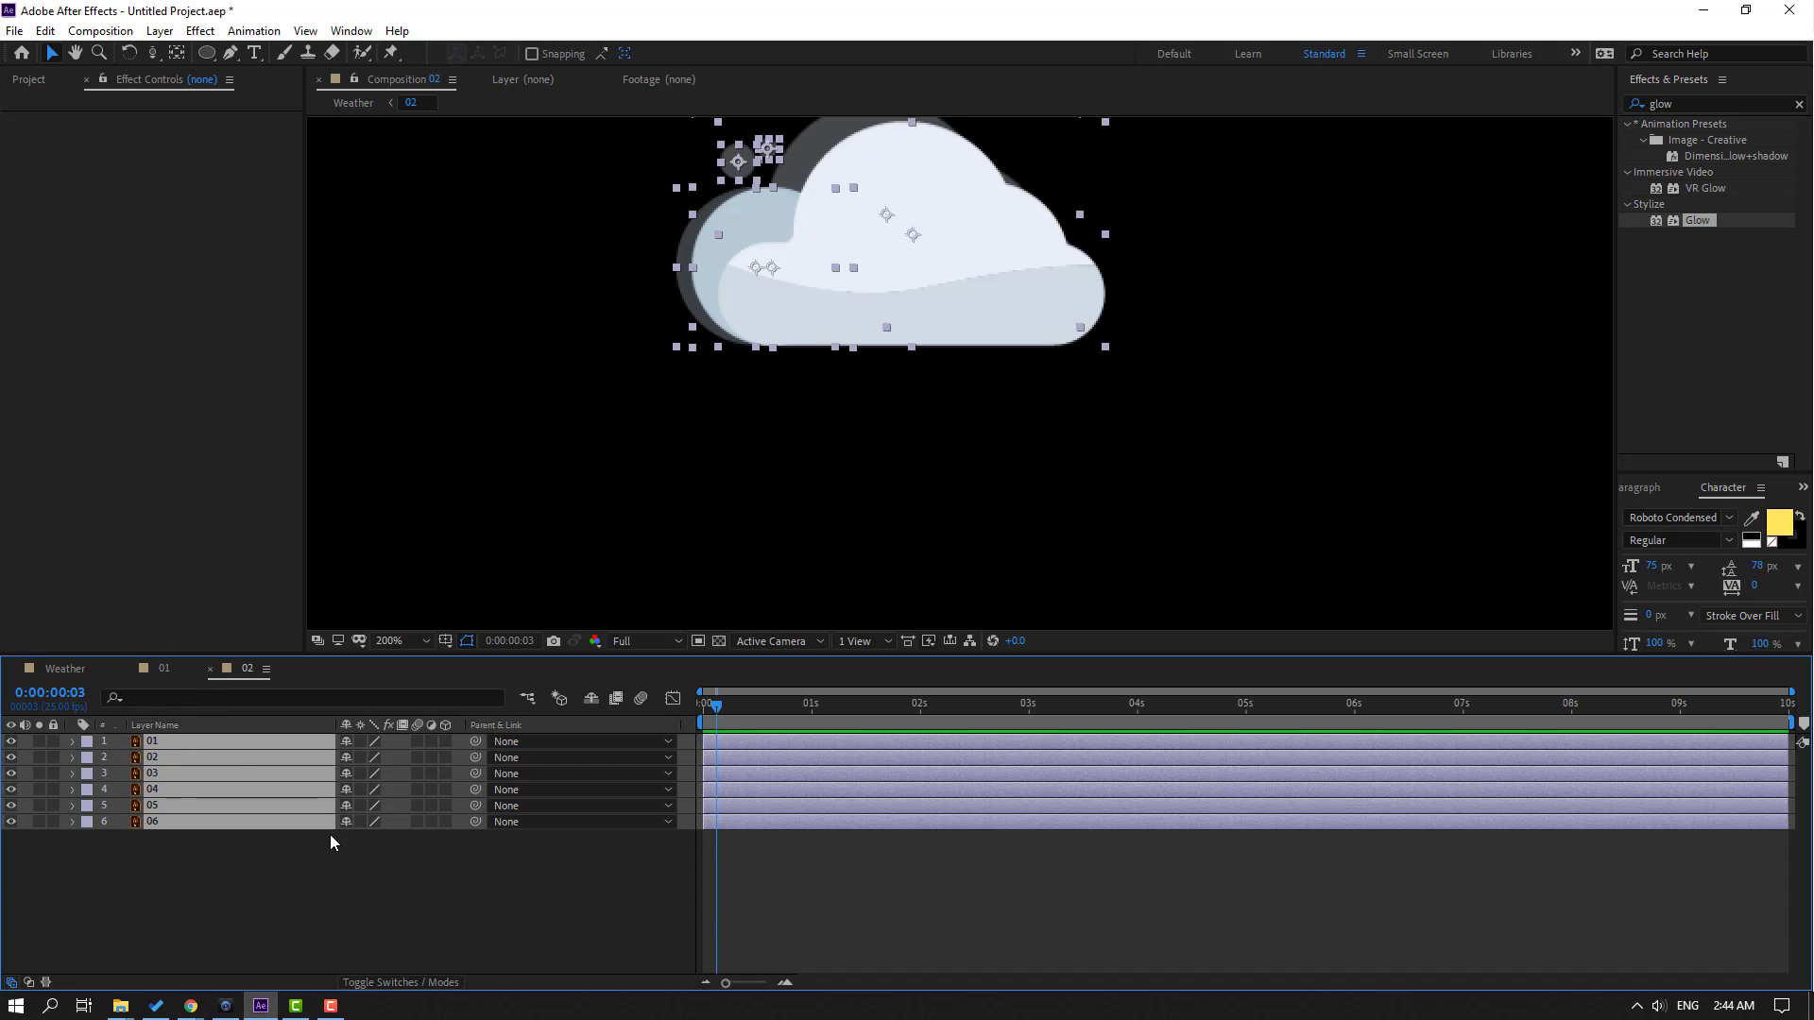
{"action": "key", "text": "p"}
{"action": "left_click_drag", "start_coordinate": [716, 709], "coordinate": [703, 710]}
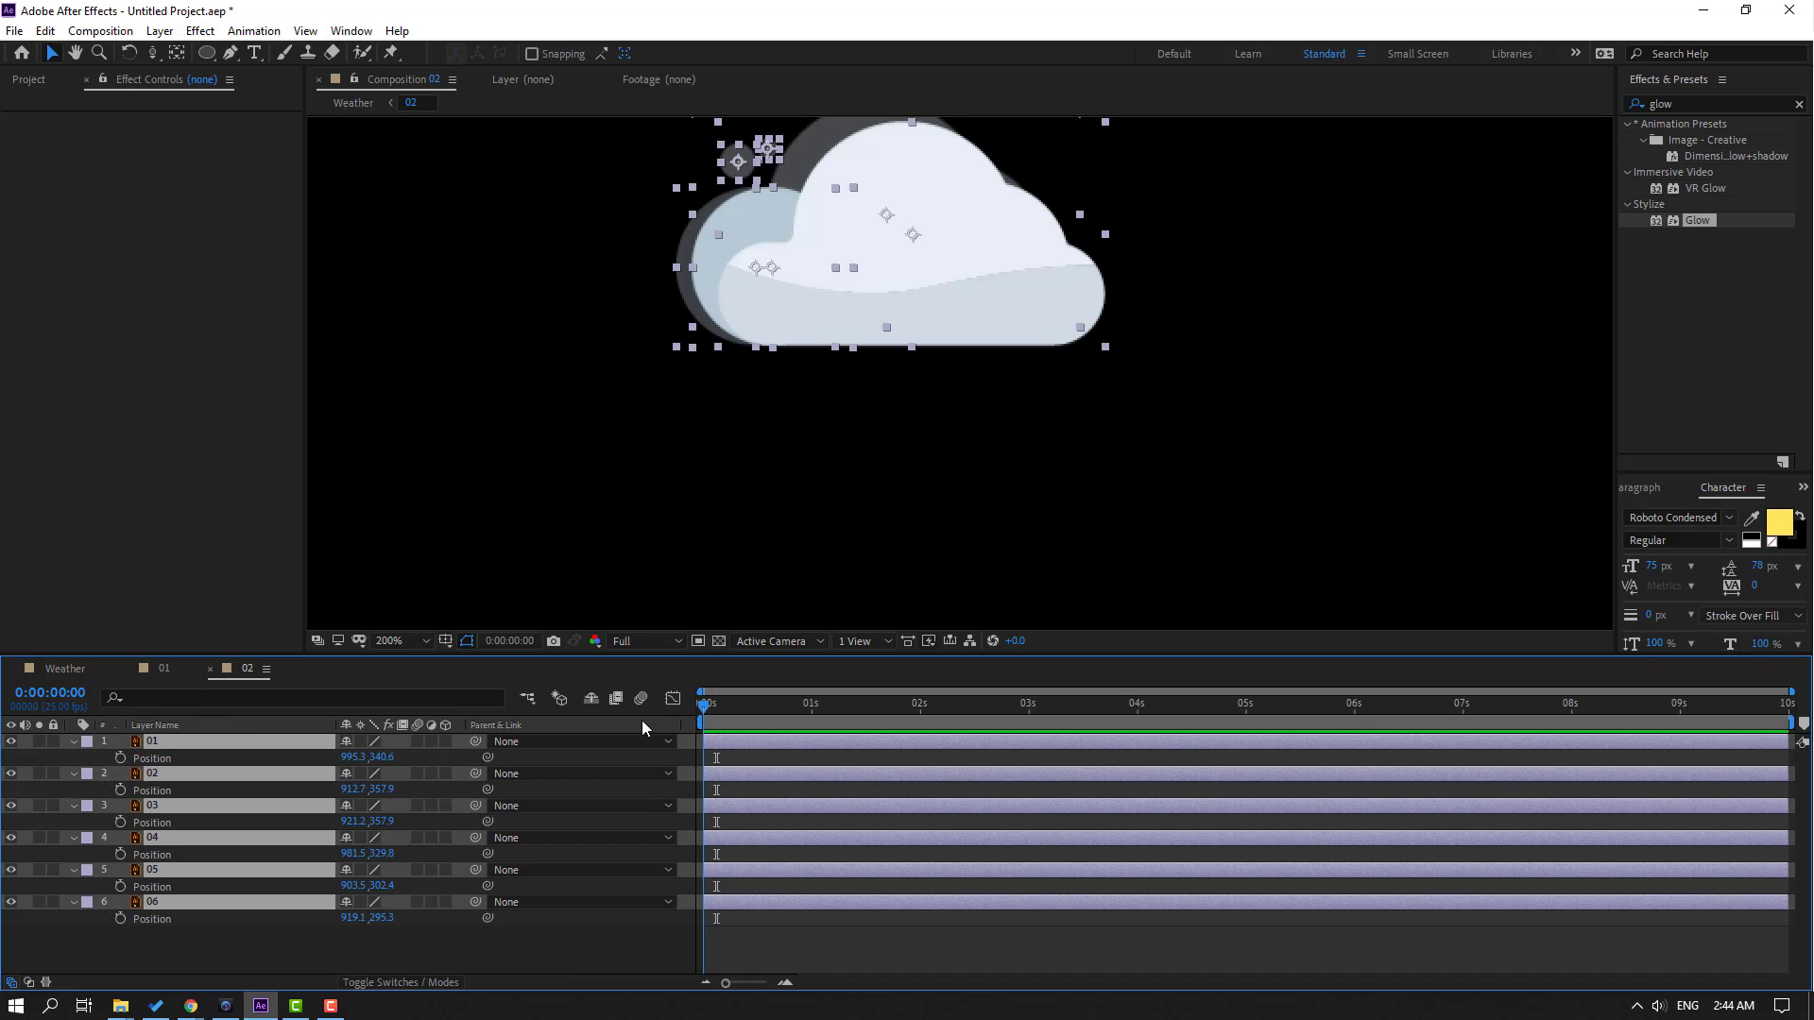
{"action": "left_click", "coordinate": [120, 758]}
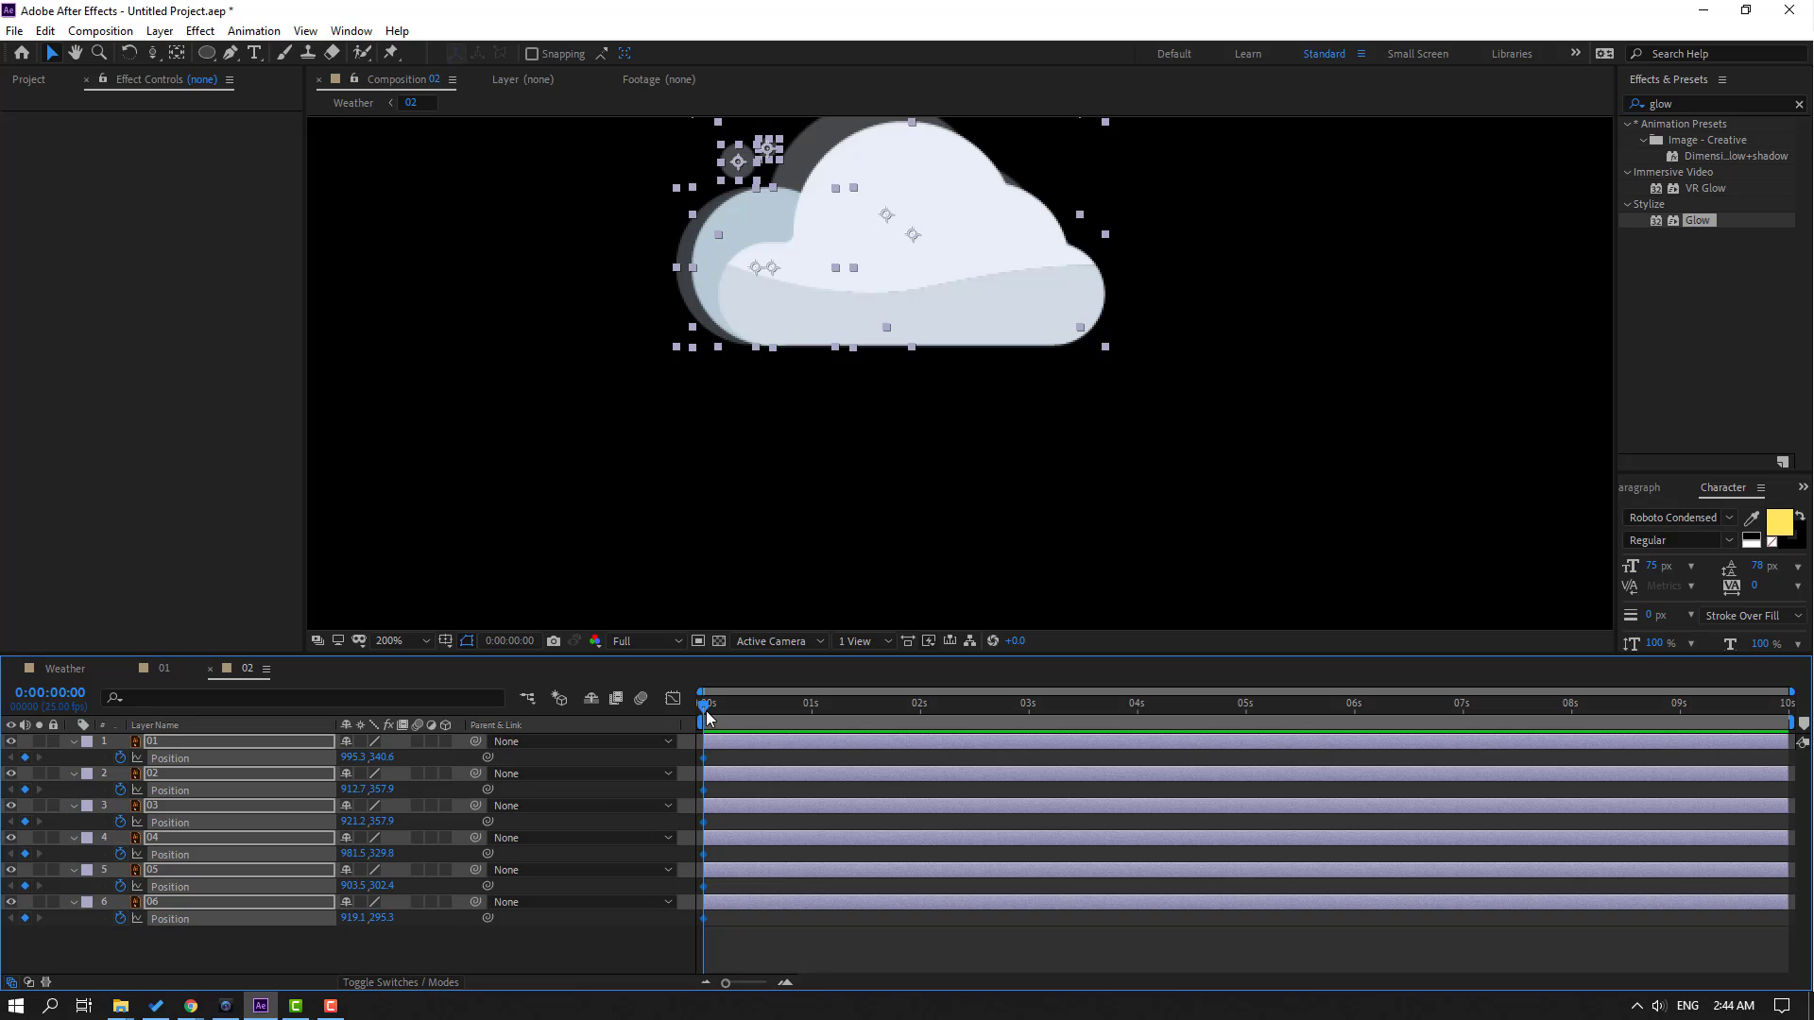
{"action": "left_click_drag", "start_coordinate": [707, 716], "coordinate": [814, 718]}
At one second, shift puffs 01, 03 and 04 slightly and move puff 05 up and left
{"action": "left_click", "coordinate": [436, 930]}
{"action": "scroll", "coordinate": [1060, 312], "scroll_direction": "down", "scroll_amount": 2}
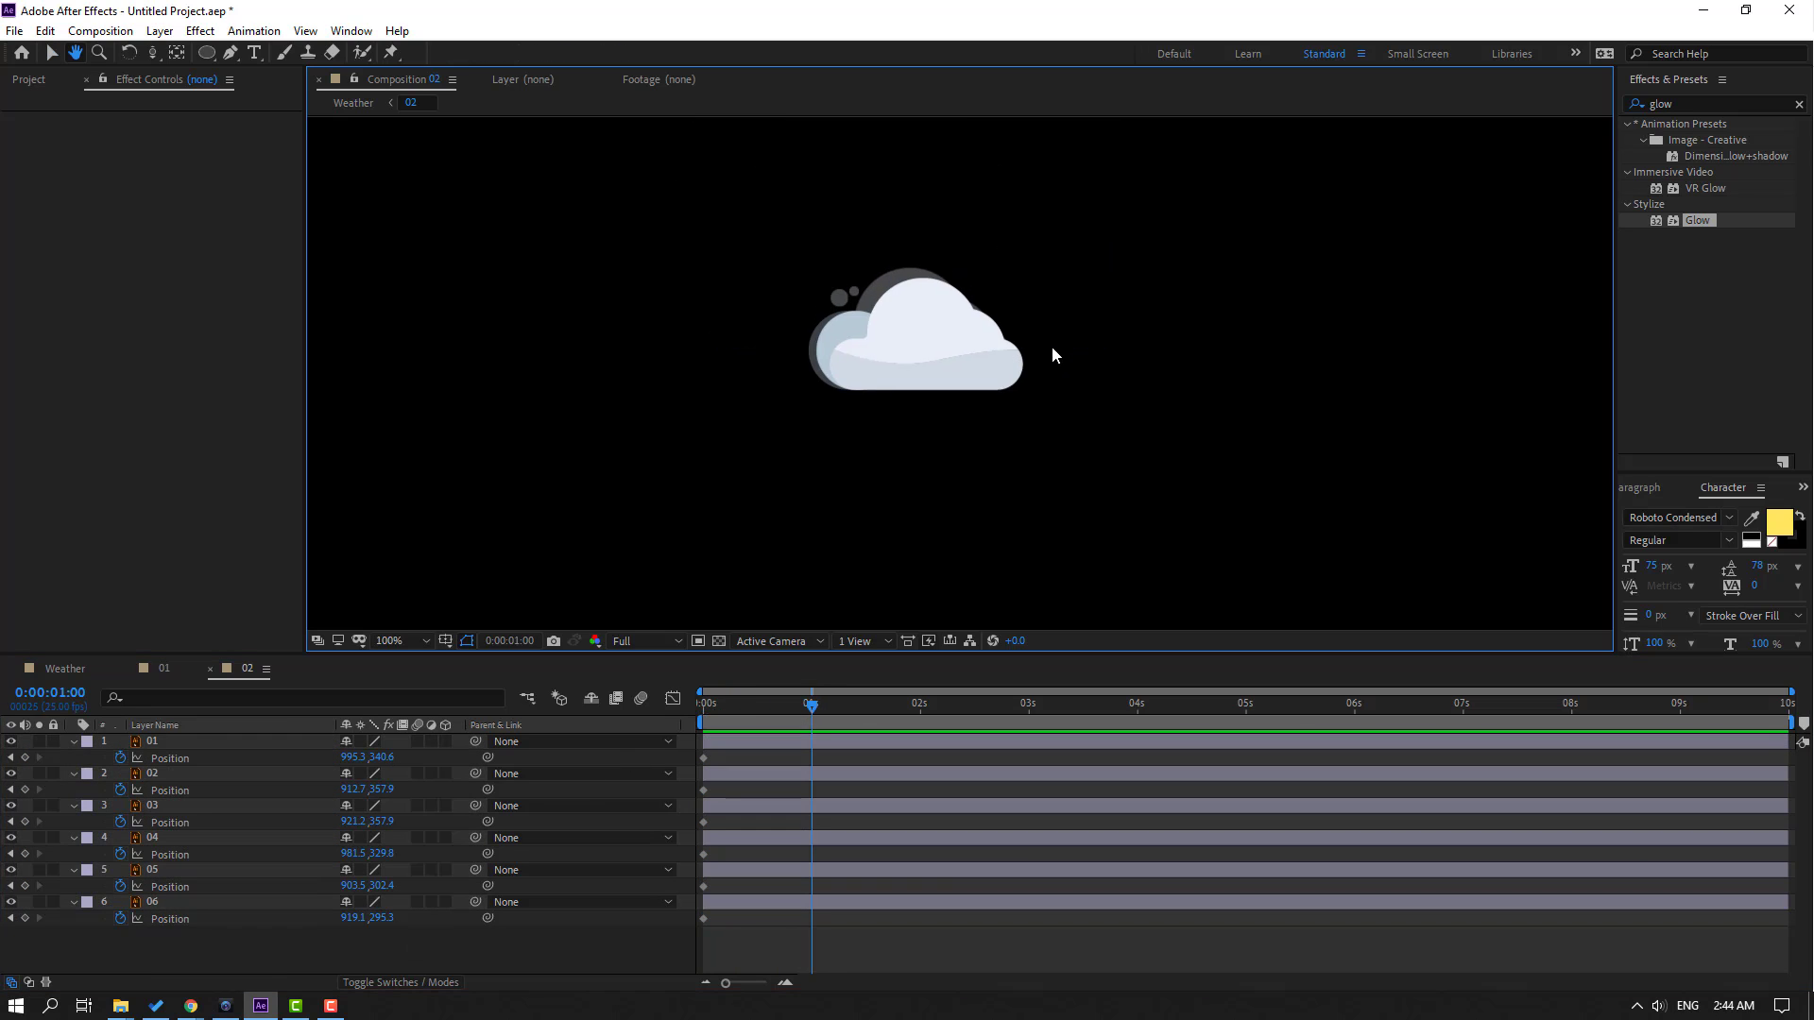
{"action": "scroll", "coordinate": [1087, 359], "scroll_direction": "up", "scroll_amount": 2}
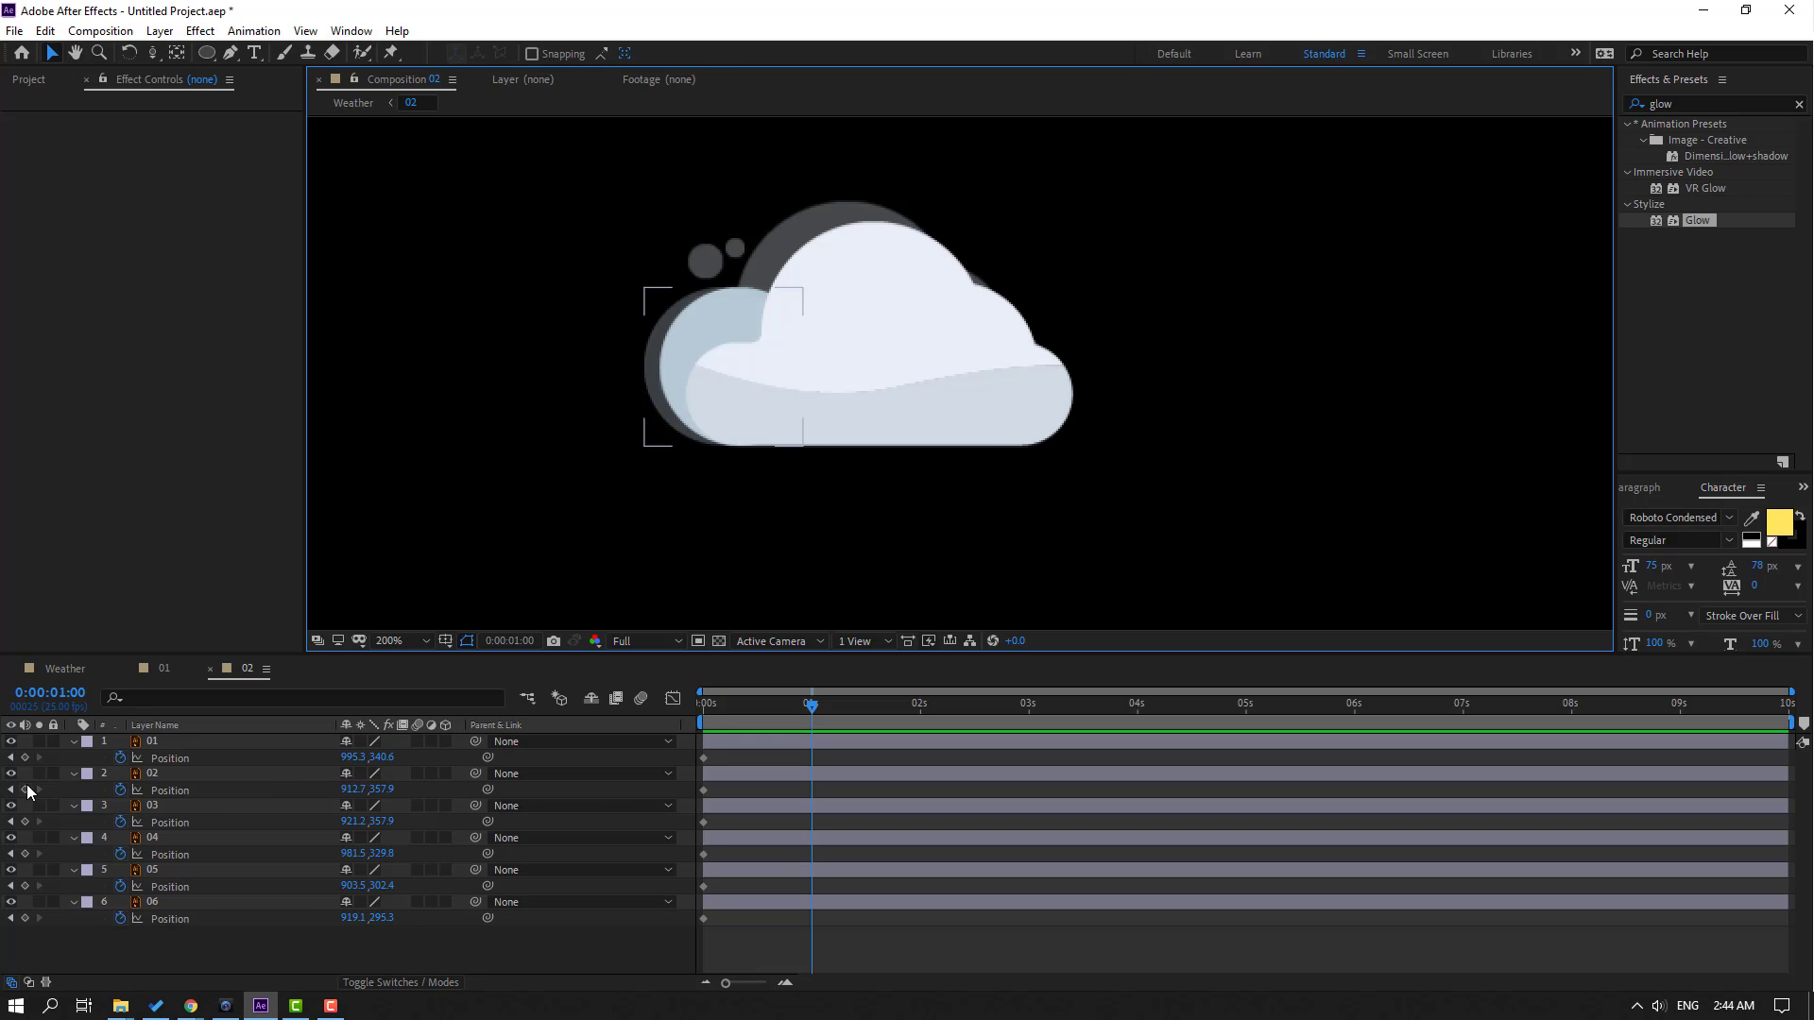
{"action": "left_click_drag", "start_coordinate": [382, 756], "coordinate": [369, 790]}
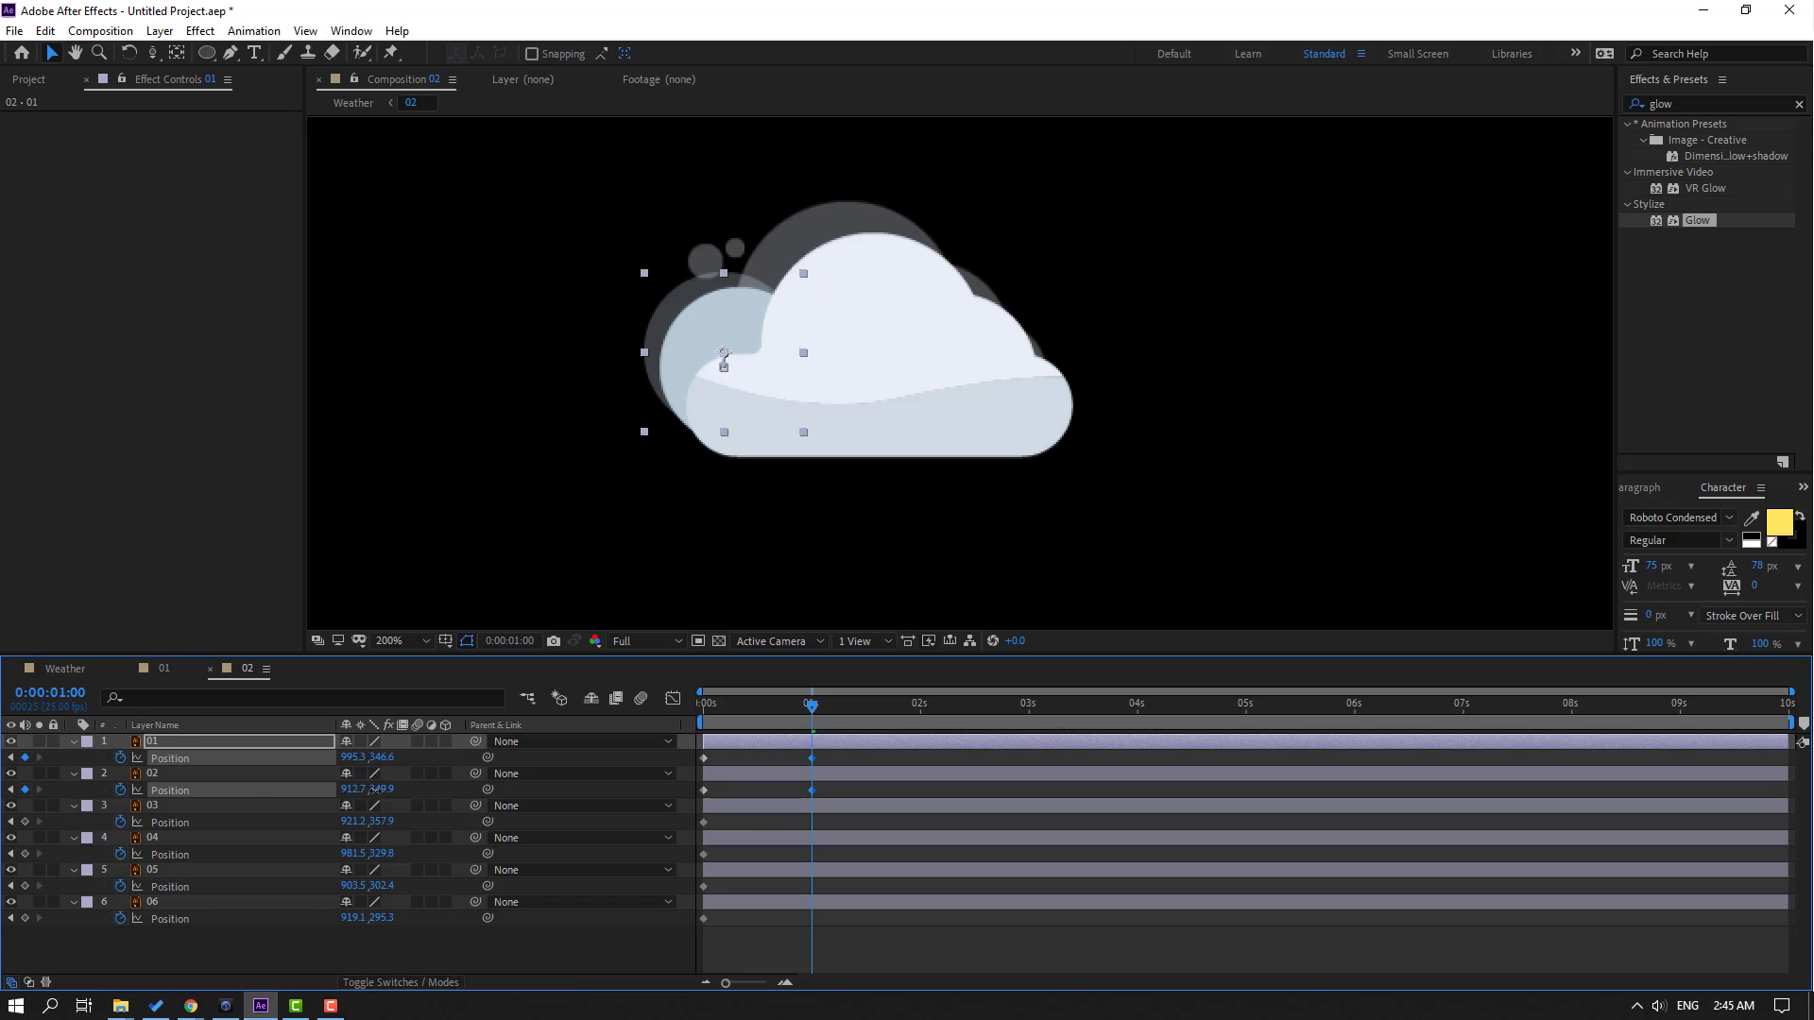
{"action": "left_click", "coordinate": [387, 822]}
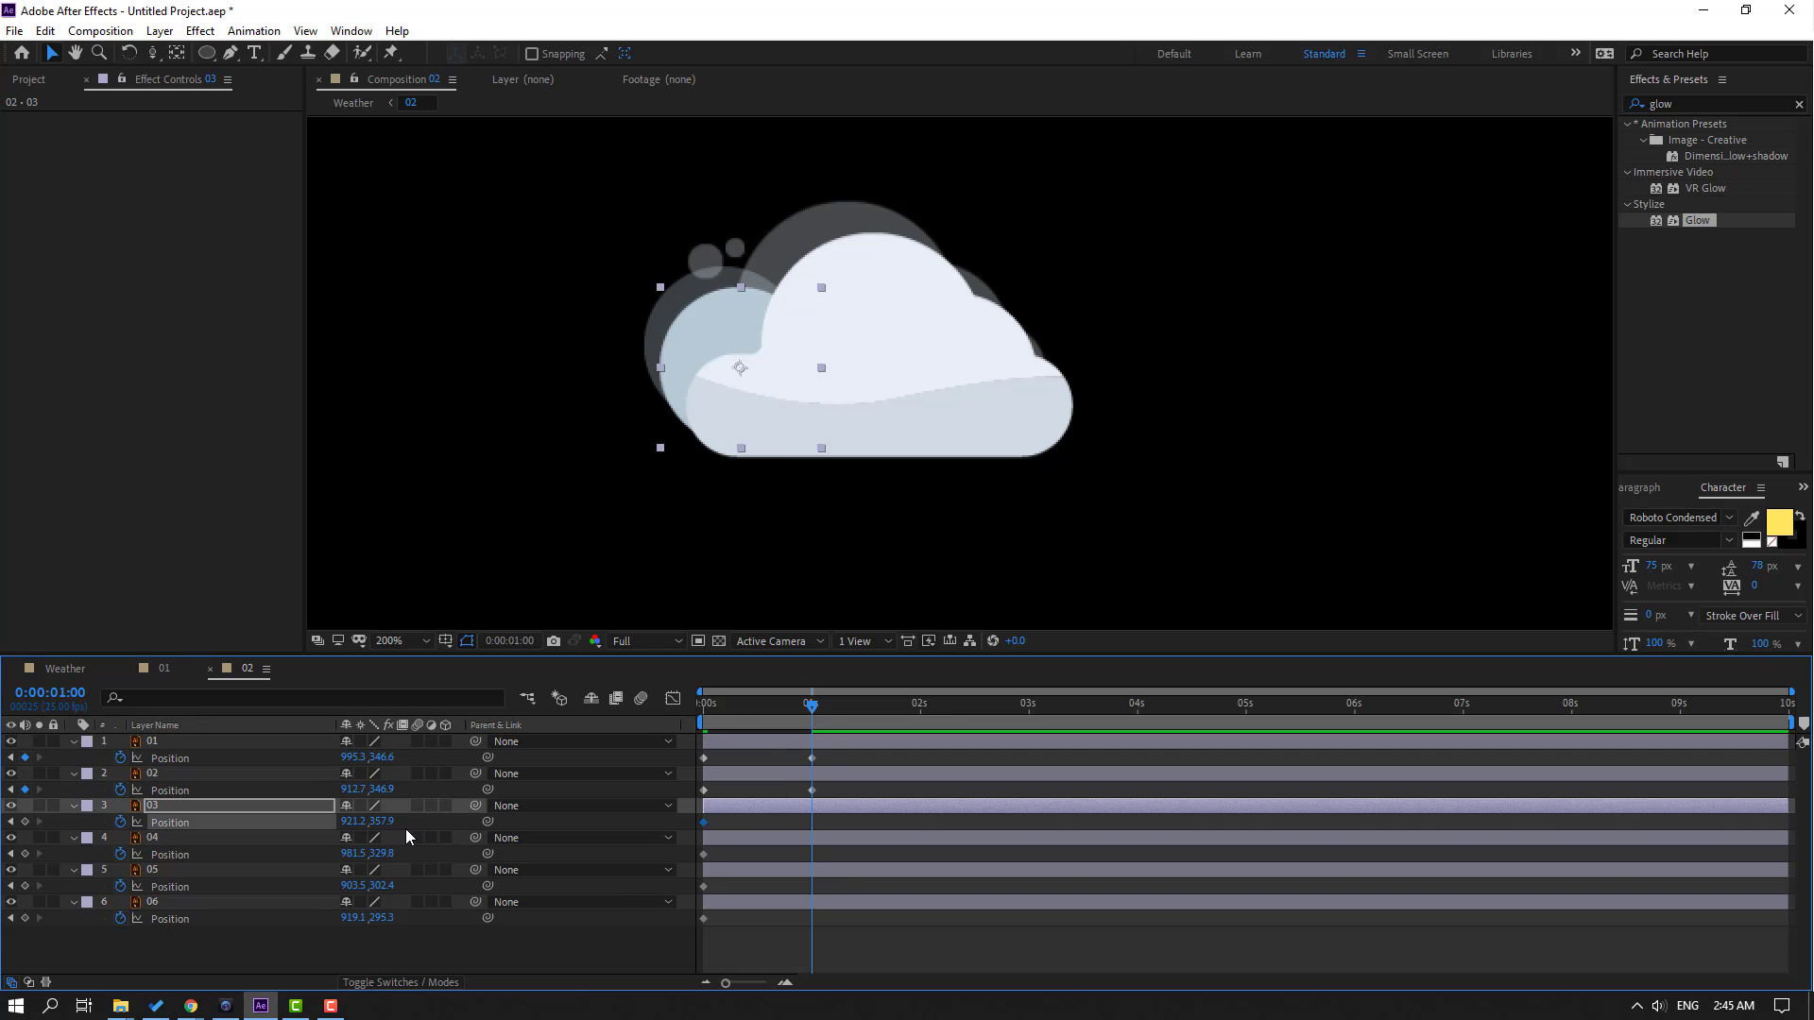
{"action": "mouse_move", "coordinate": [391, 821]}
{"action": "left_mouse_down"}
{"action": "mouse_move", "coordinate": [346, 822]}
{"action": "mouse_move", "coordinate": [390, 853]}
{"action": "left_mouse_up"}
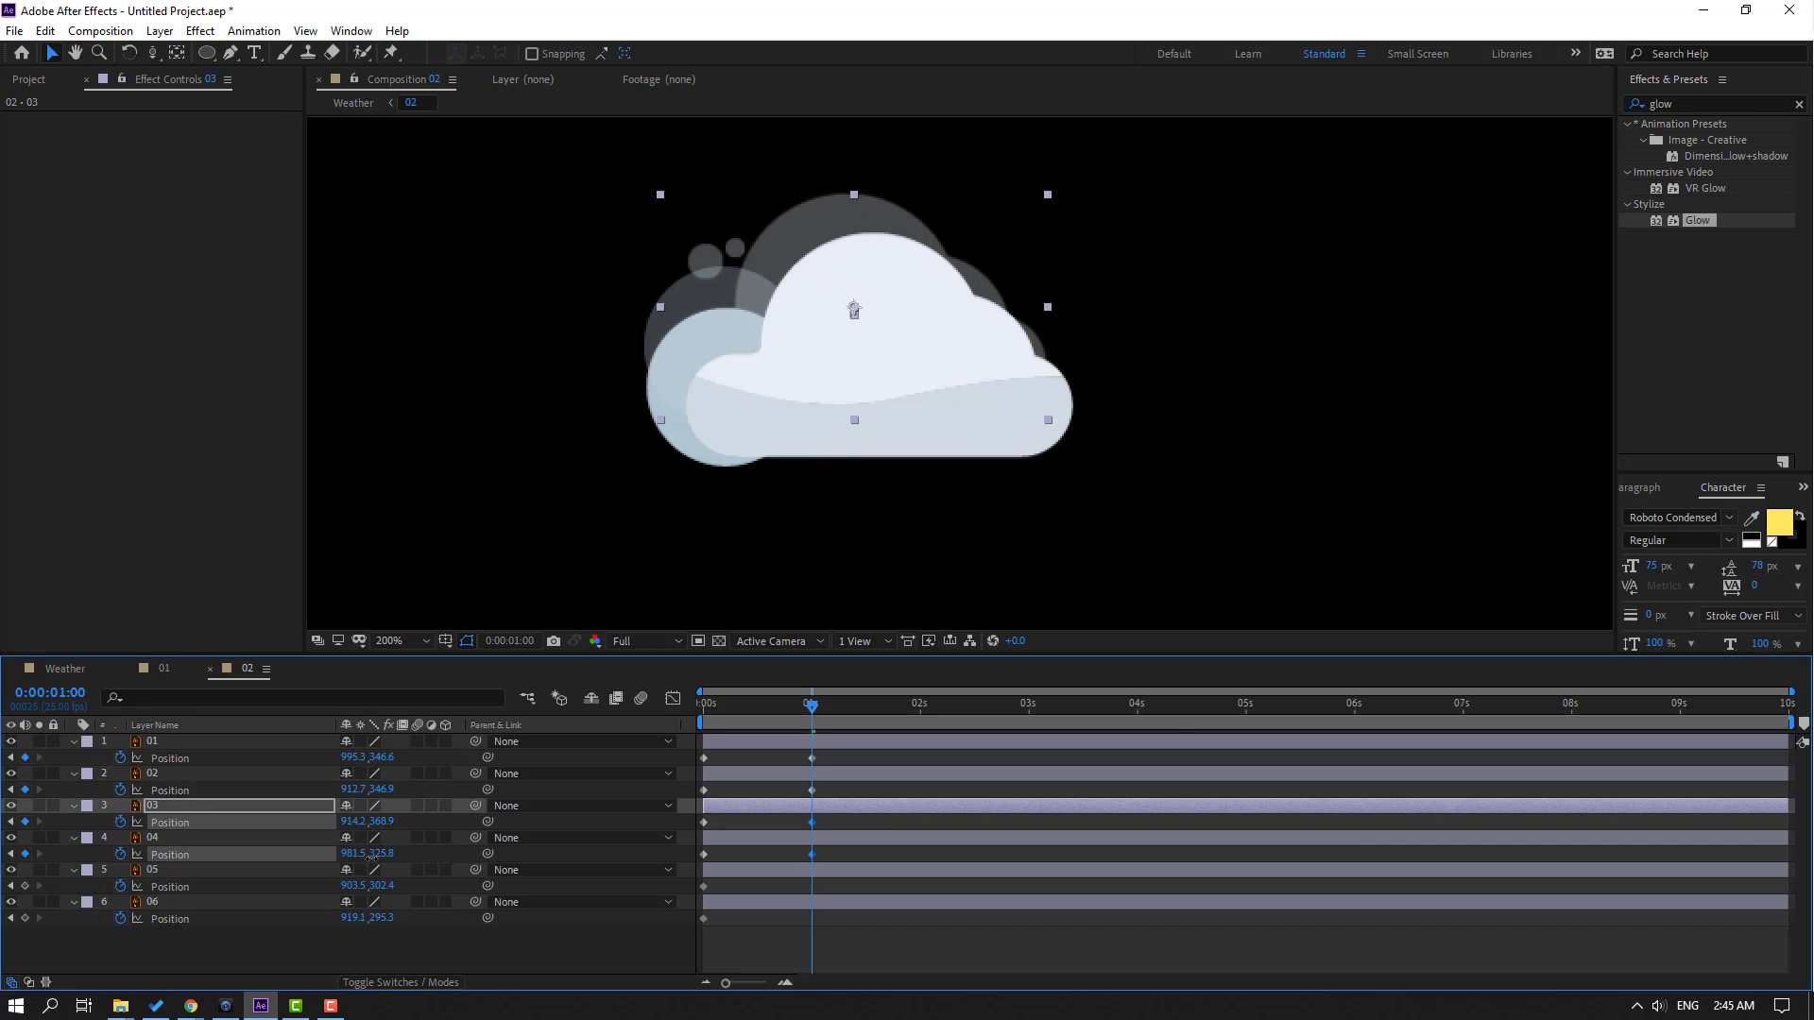
{"action": "mouse_move", "coordinate": [812, 705]}
{"action": "left_mouse_down"}
{"action": "mouse_move", "coordinate": [725, 712]}
{"action": "mouse_move", "coordinate": [814, 725]}
{"action": "left_mouse_up"}
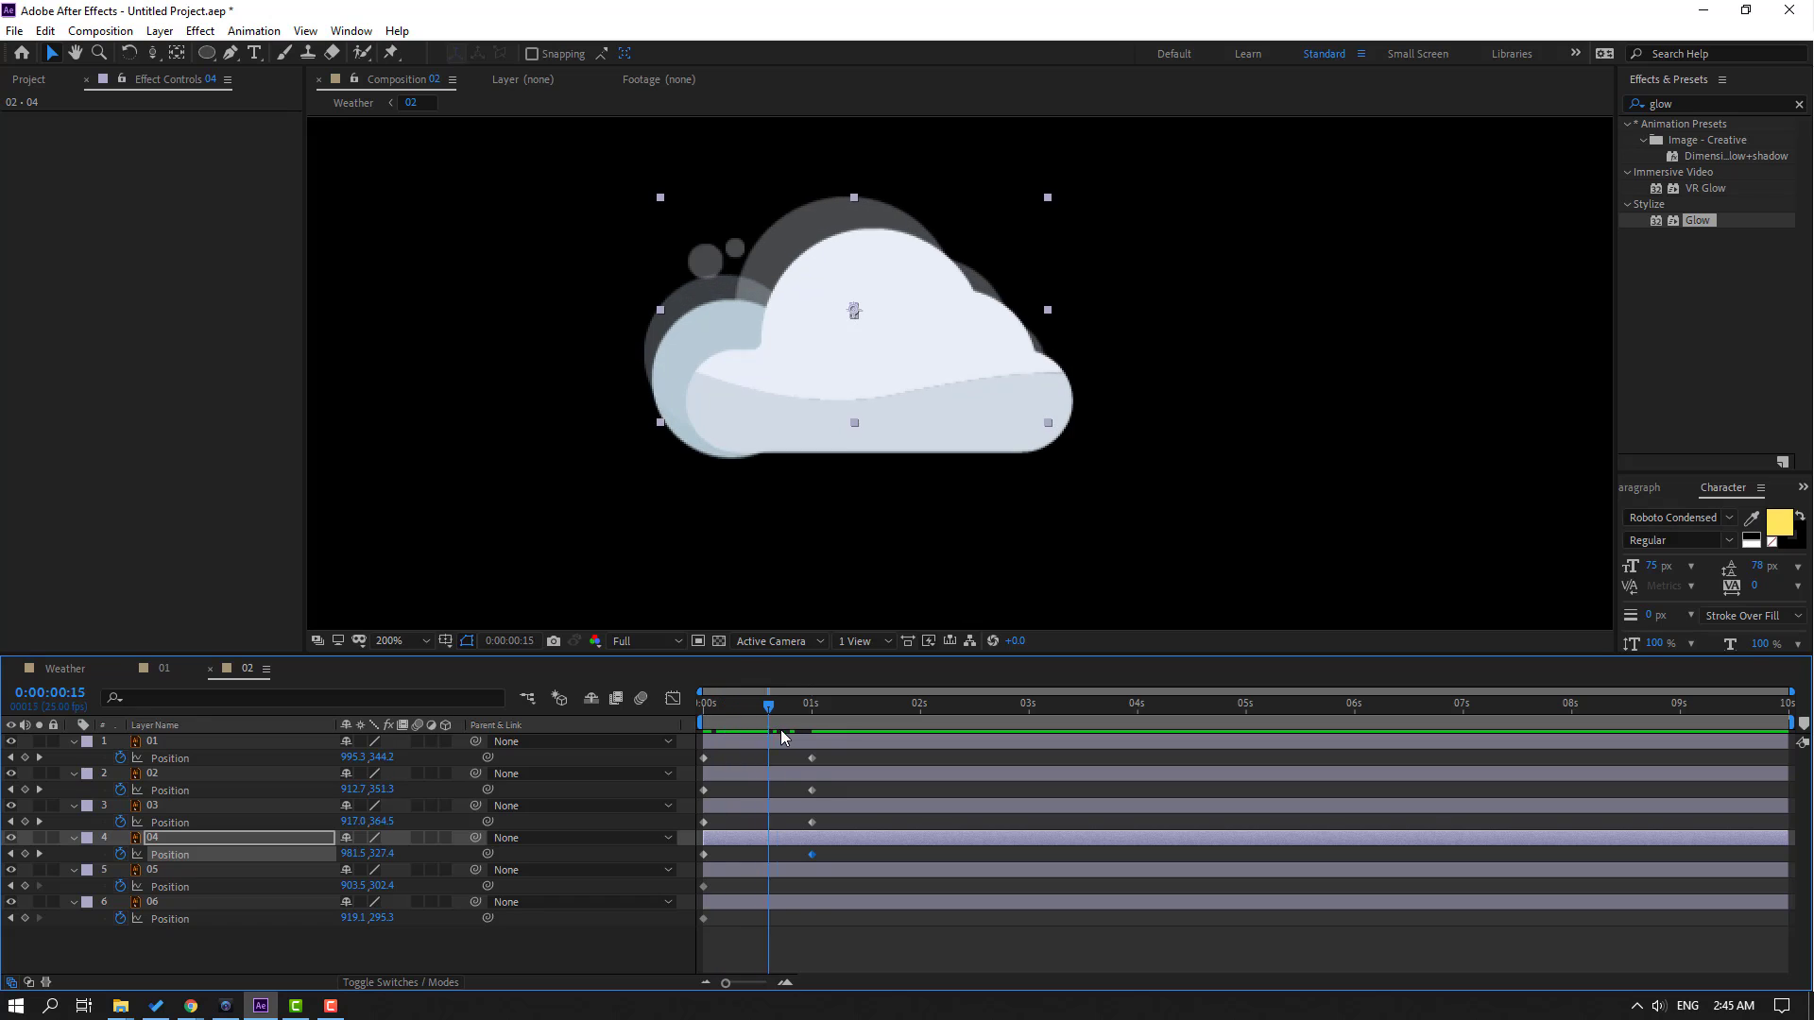
{"action": "key", "text": "Page_Up"}
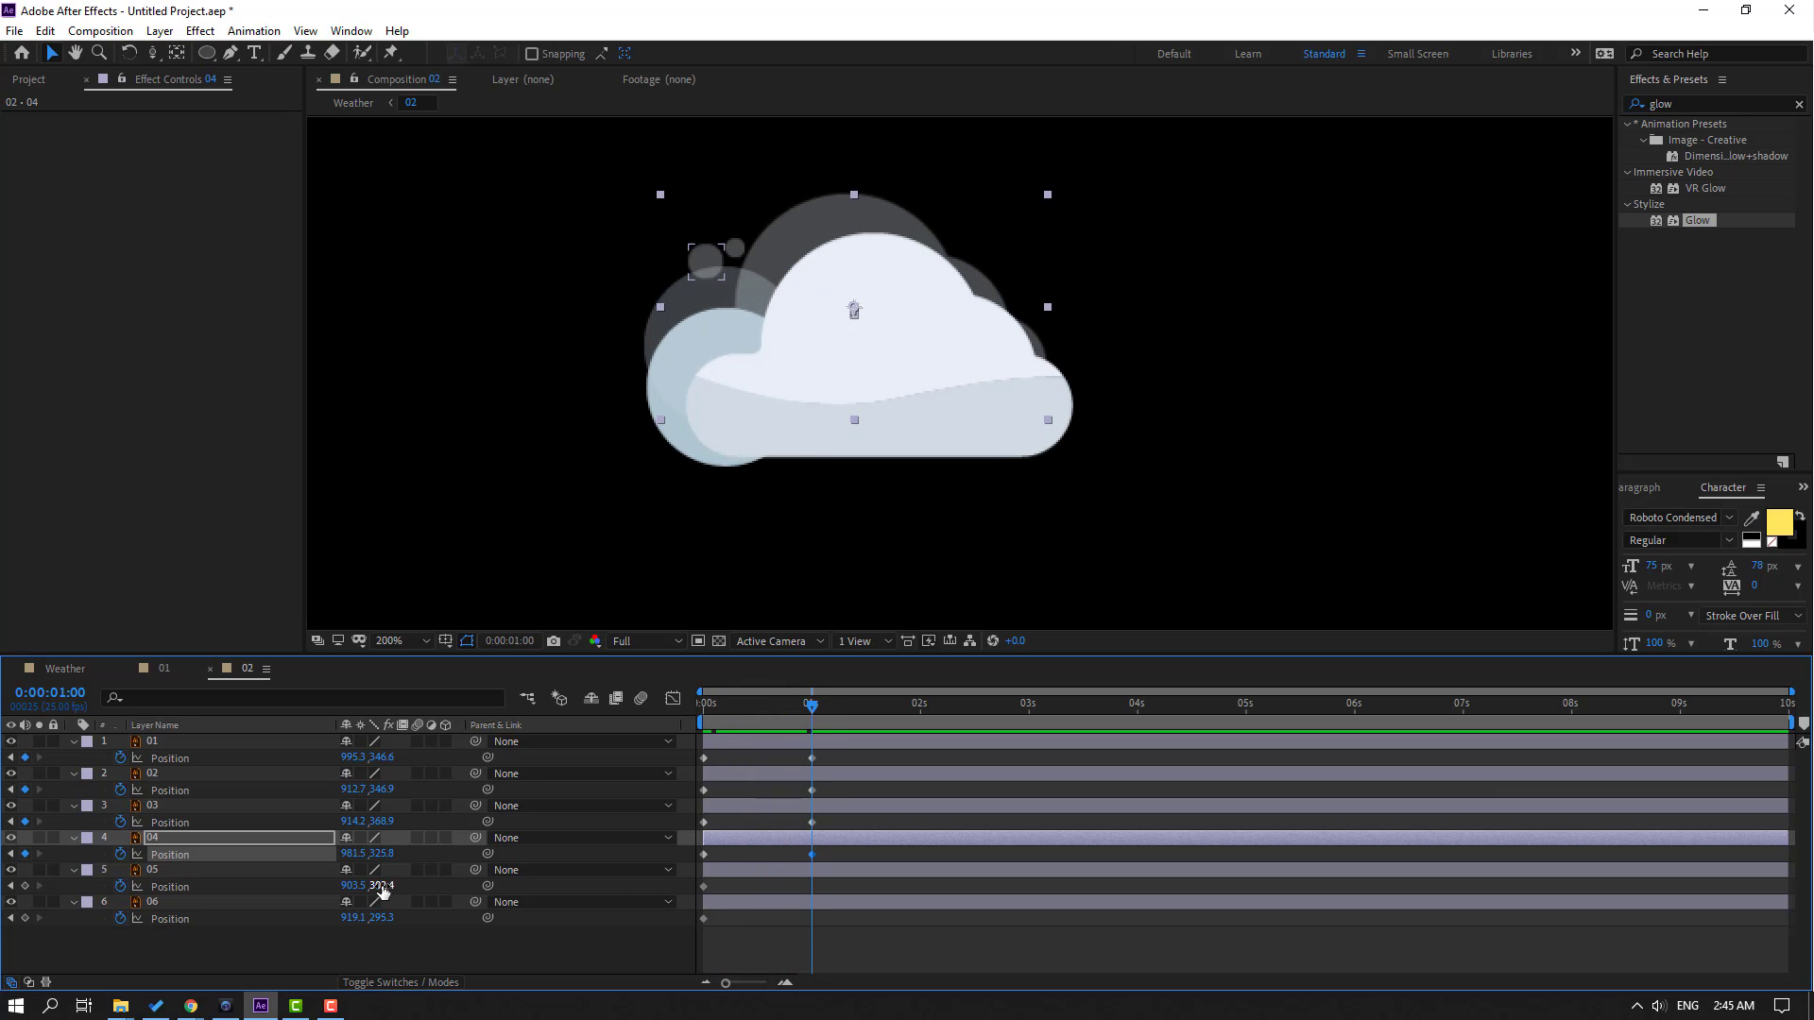
{"action": "left_click_drag", "start_coordinate": [379, 885], "coordinate": [389, 885]}
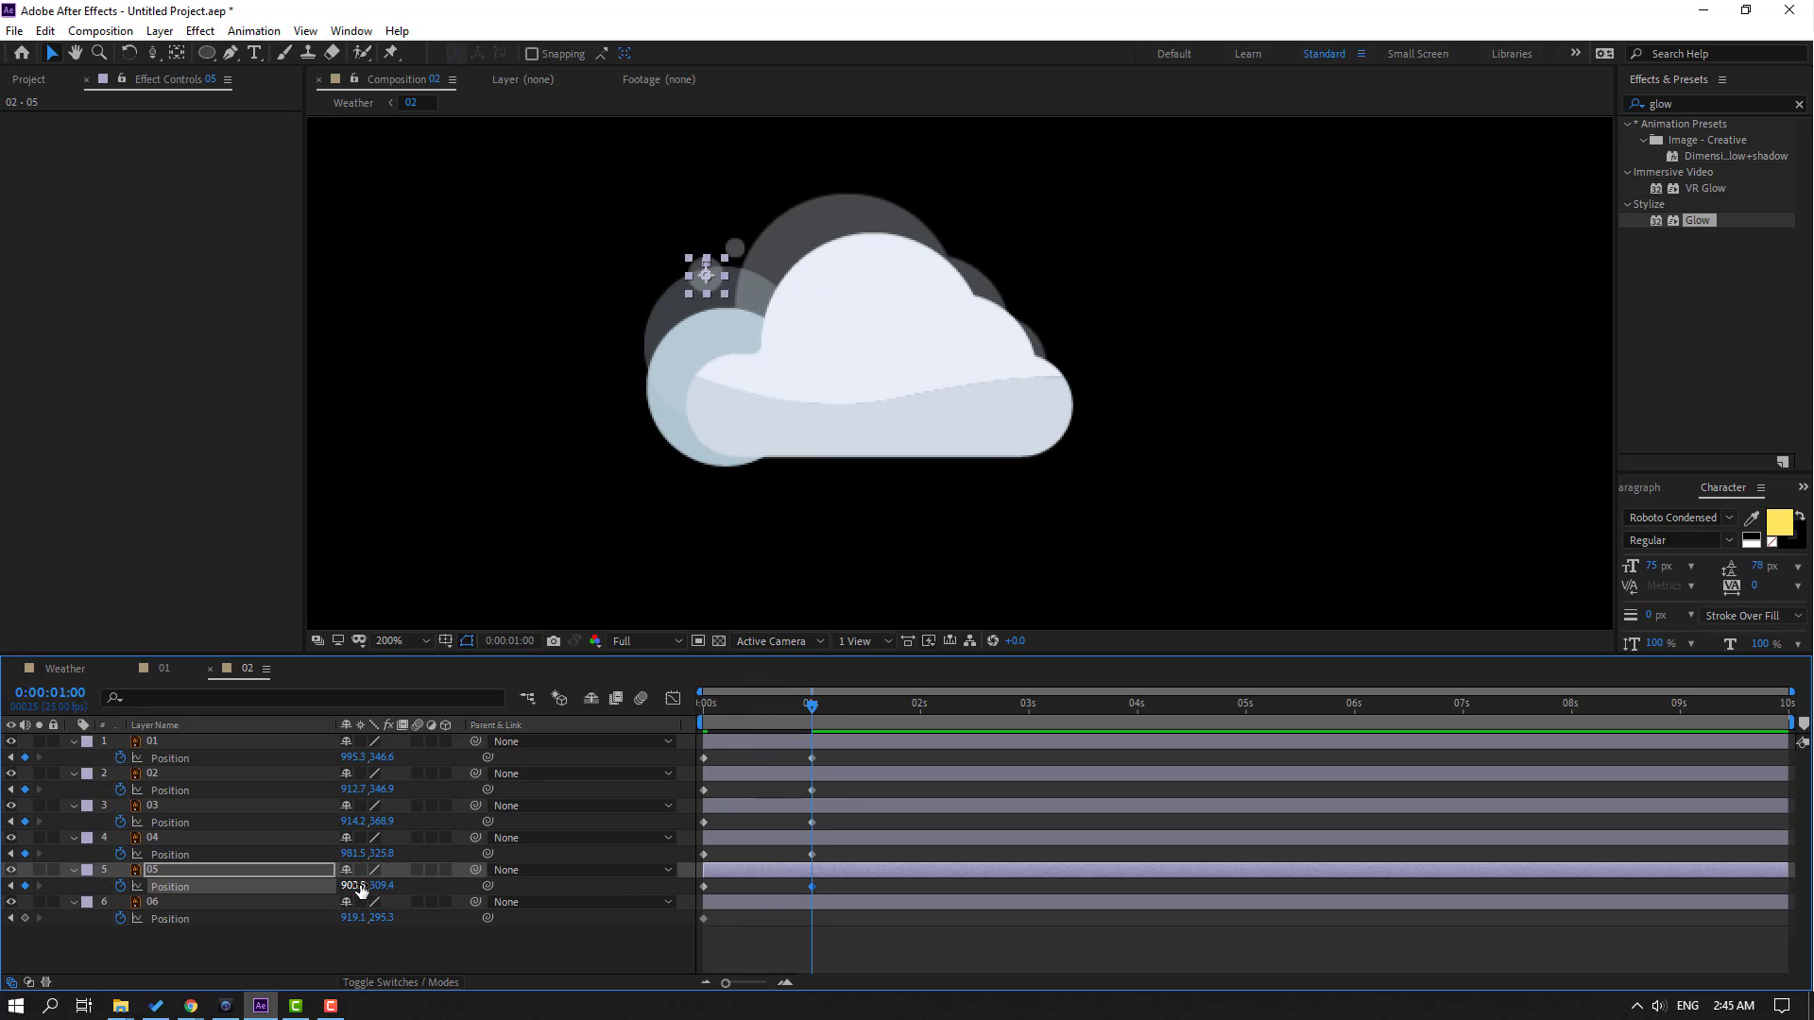
{"action": "left_click", "coordinate": [703, 275]}
{"action": "mouse_move", "coordinate": [705, 267]}
{"action": "left_mouse_down"}
{"action": "mouse_move", "coordinate": [697, 242]}
{"action": "mouse_move", "coordinate": [746, 210]}
{"action": "left_mouse_up"}
{"action": "left_click", "coordinate": [202, 902]}
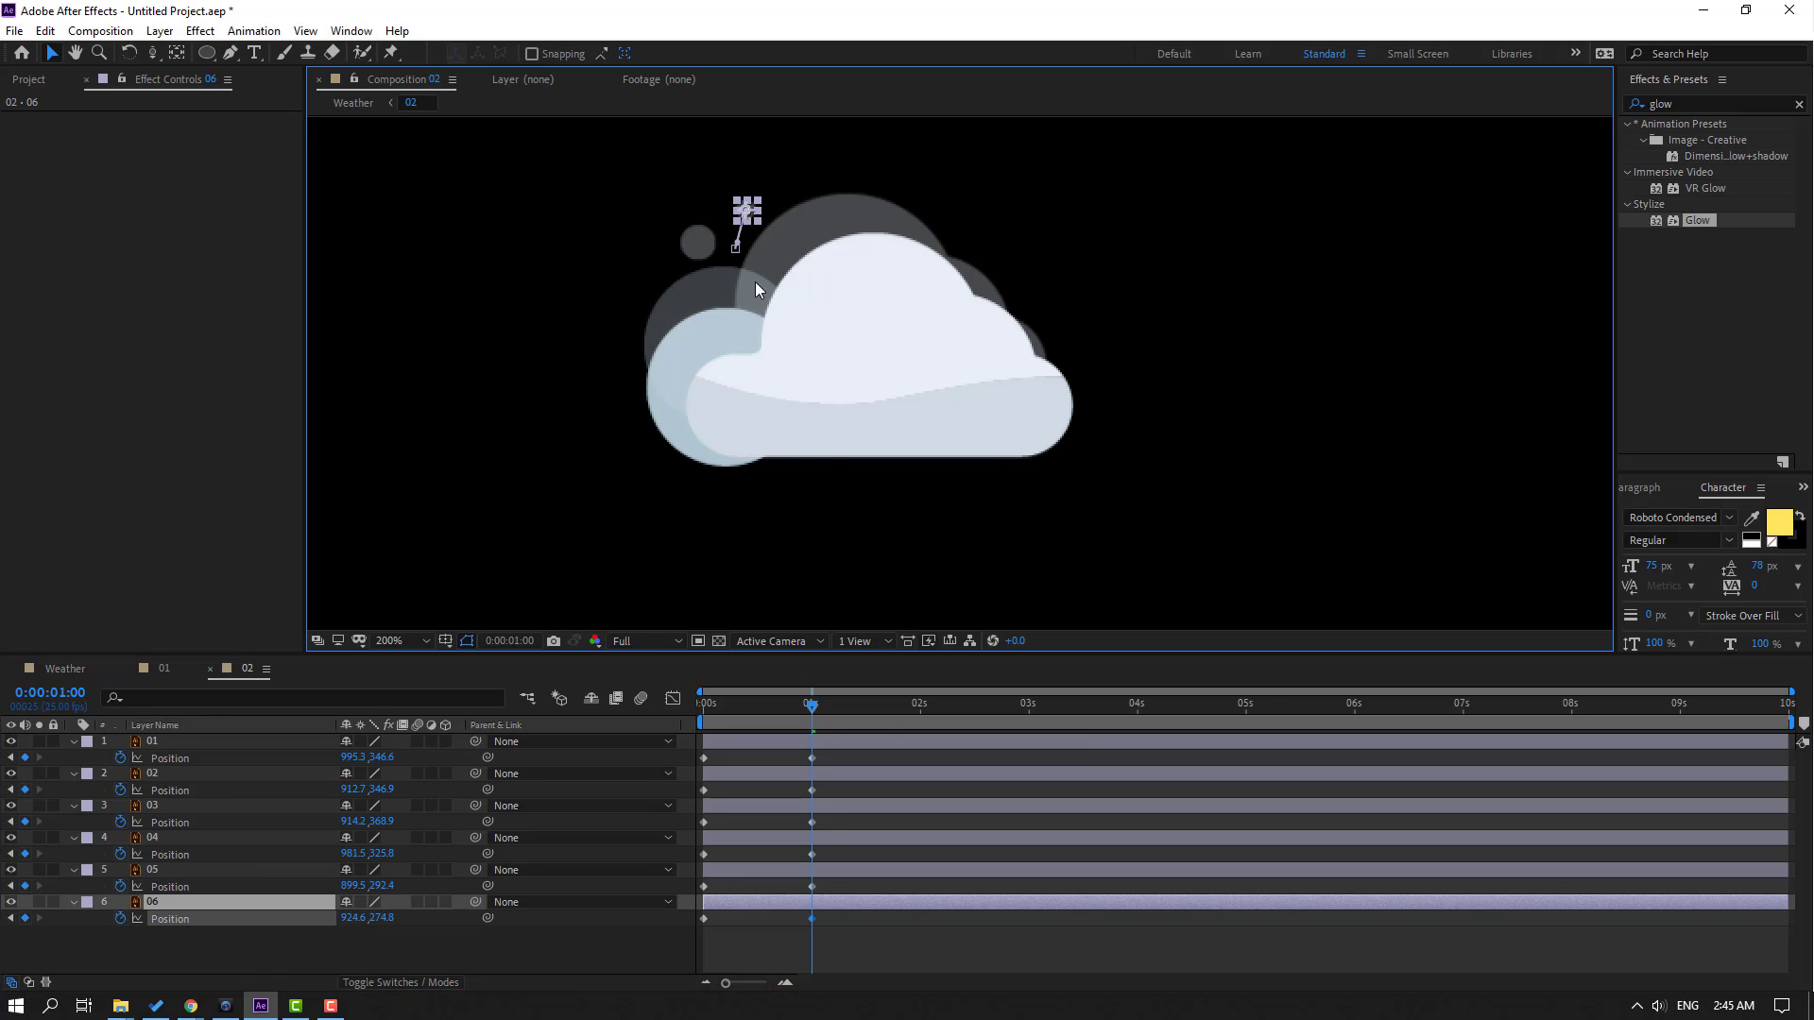
At 0s, move puffs 06 and 05 down into the cloud
{"action": "key", "text": "Home"}
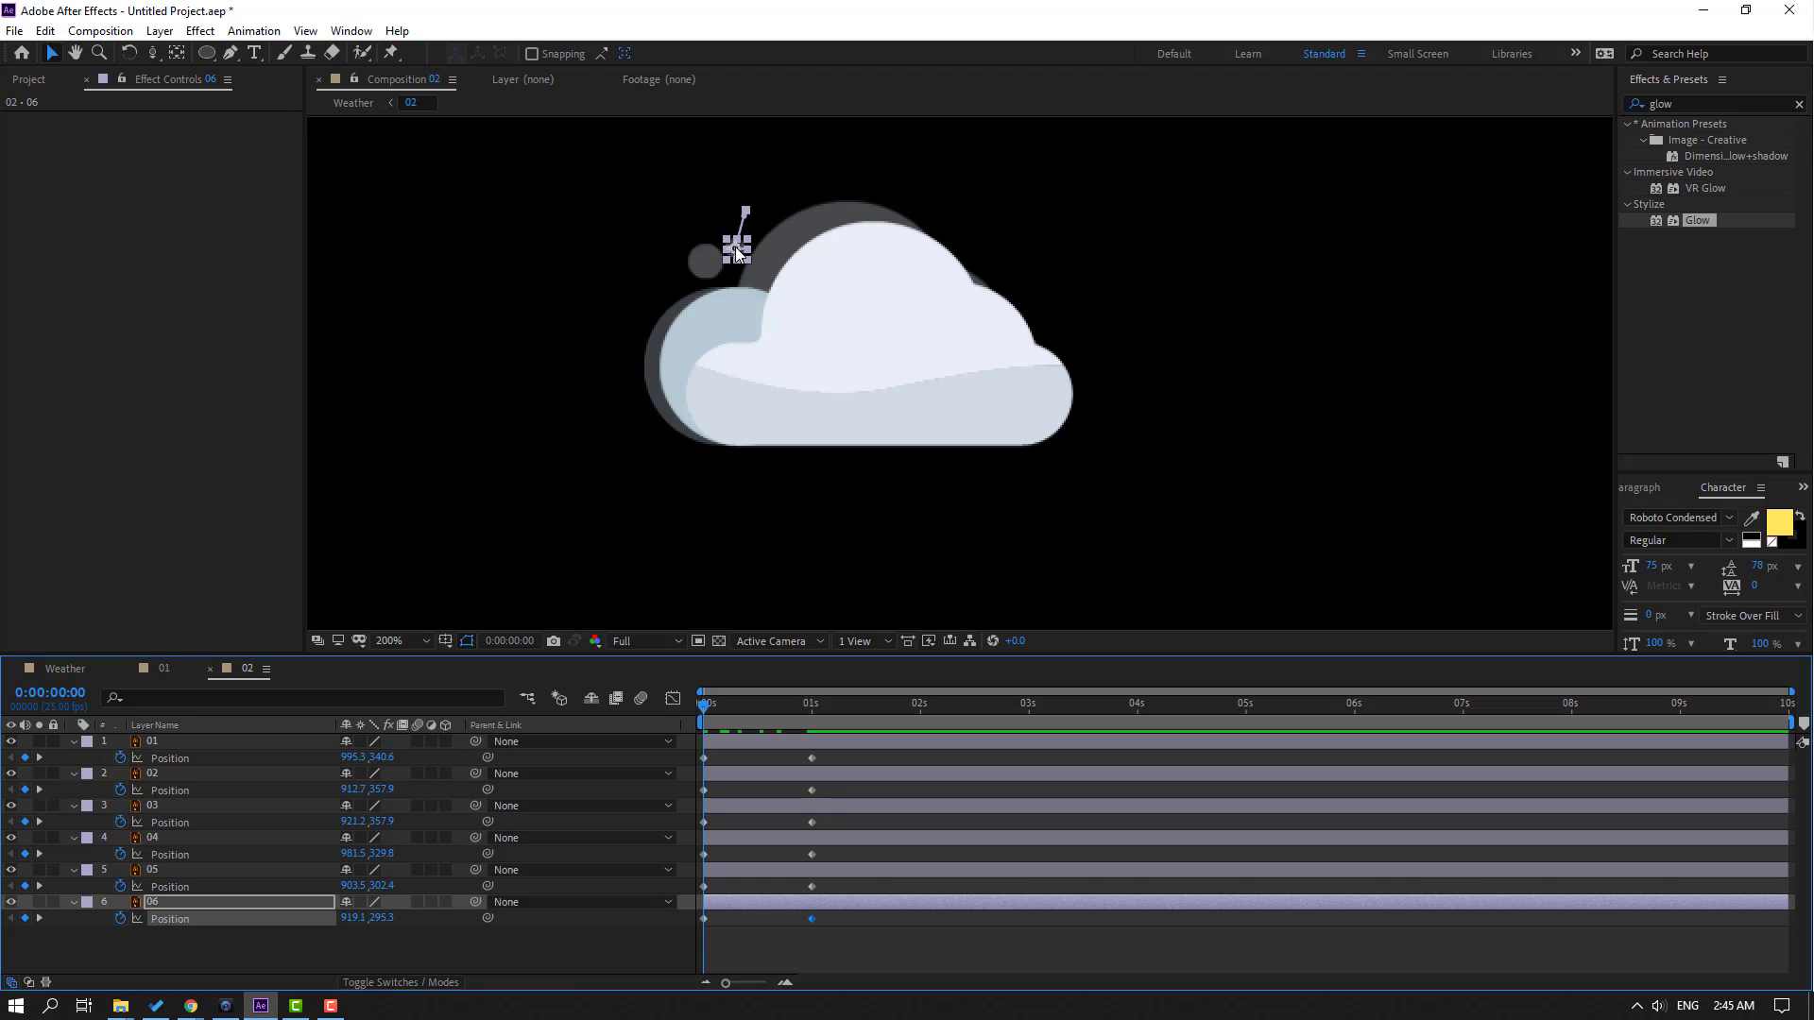
{"action": "left_click_drag", "start_coordinate": [735, 248], "coordinate": [811, 275]}
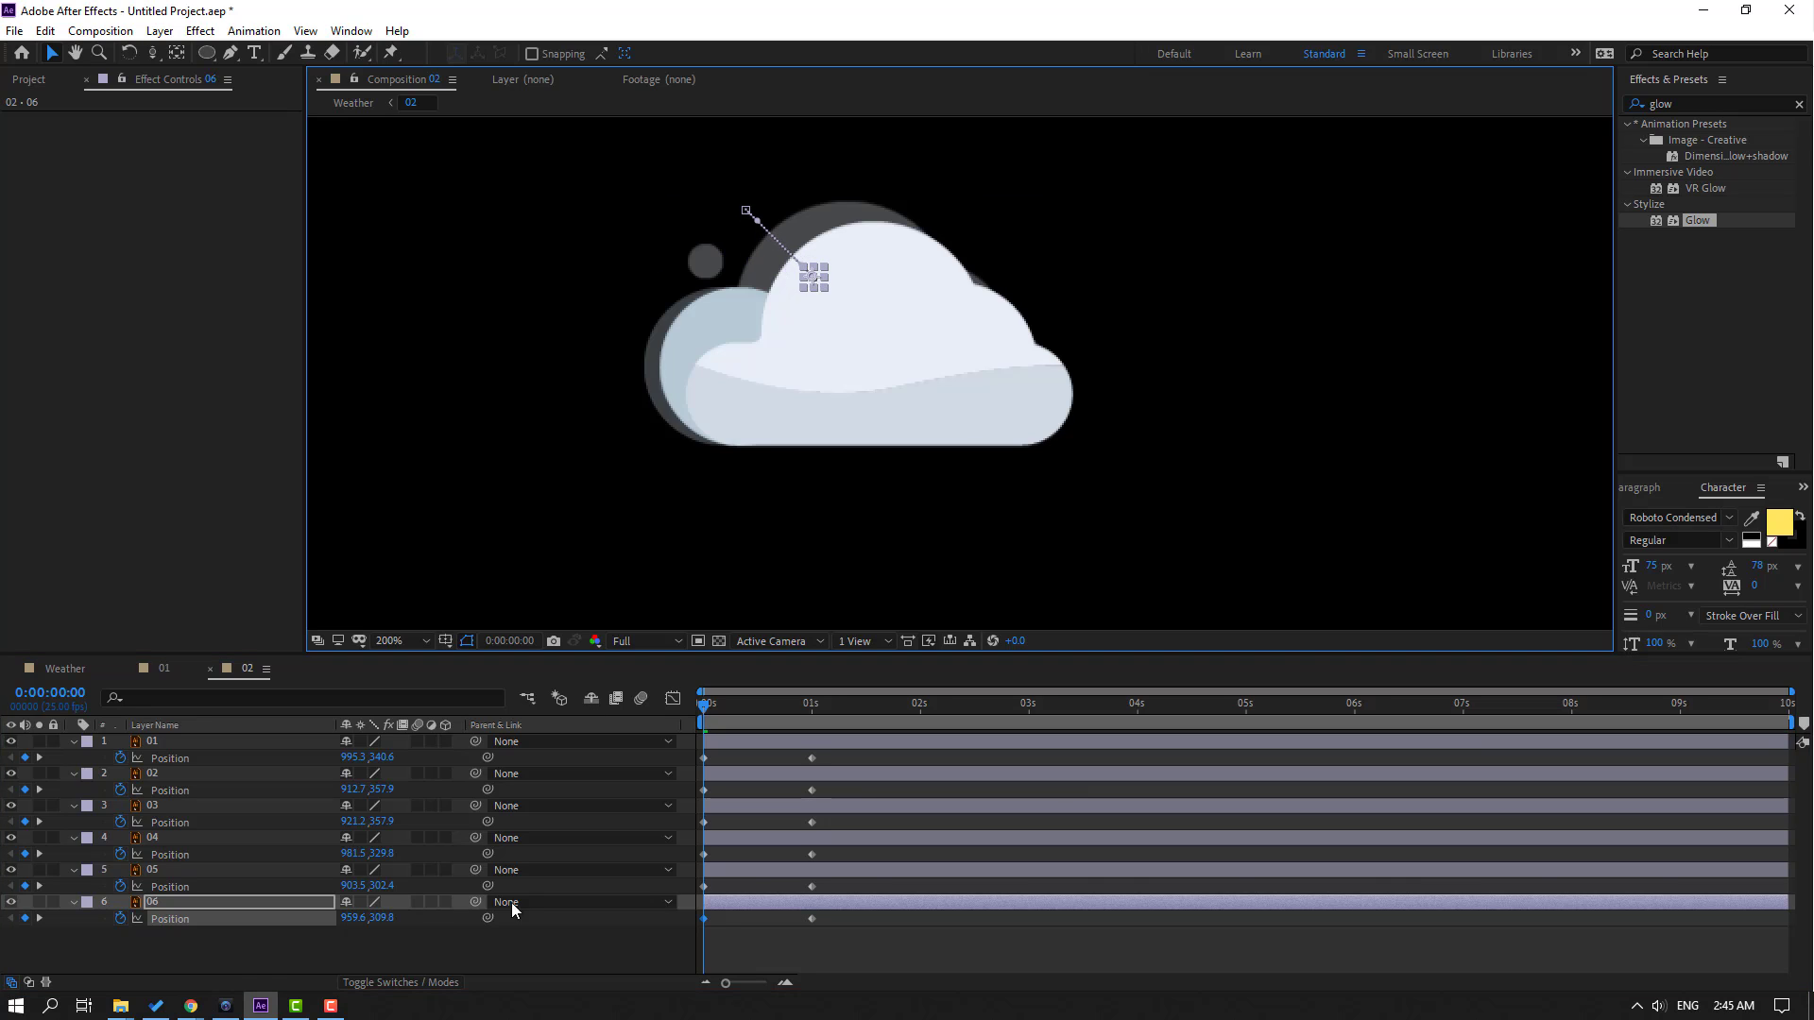
{"action": "left_click", "coordinate": [159, 877]}
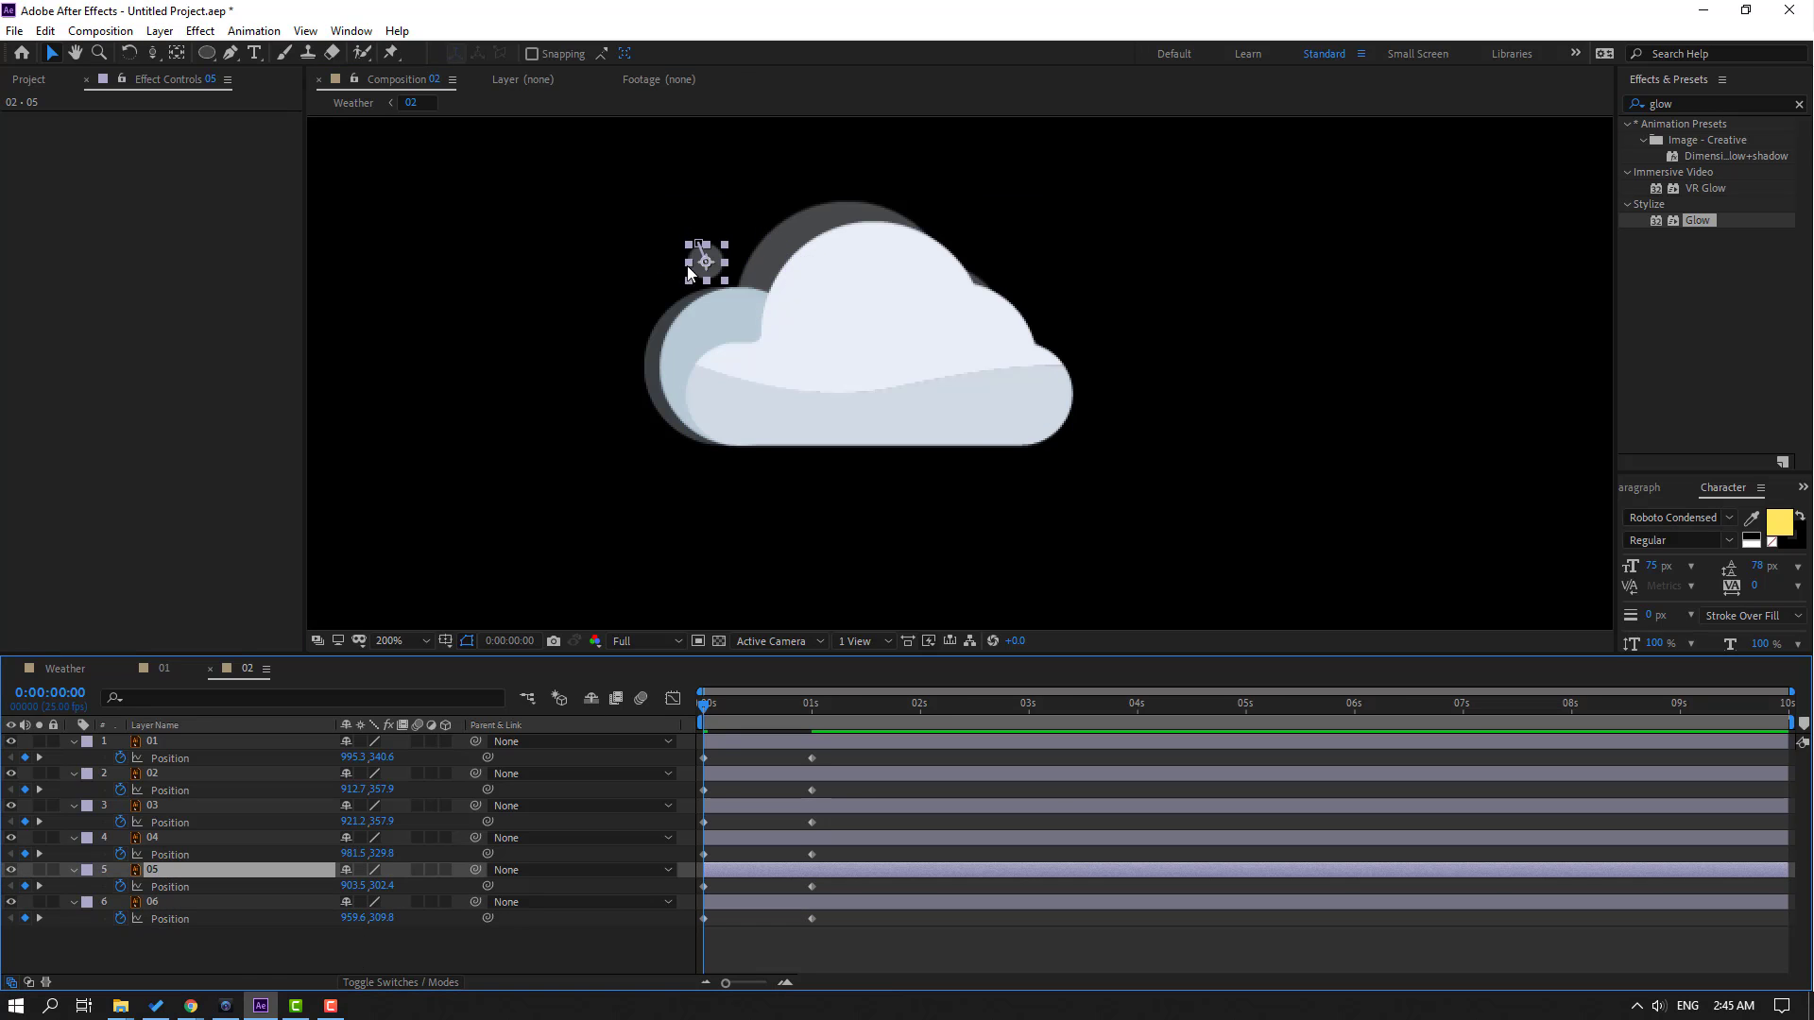
{"action": "left_click_drag", "start_coordinate": [704, 259], "coordinate": [763, 385]}
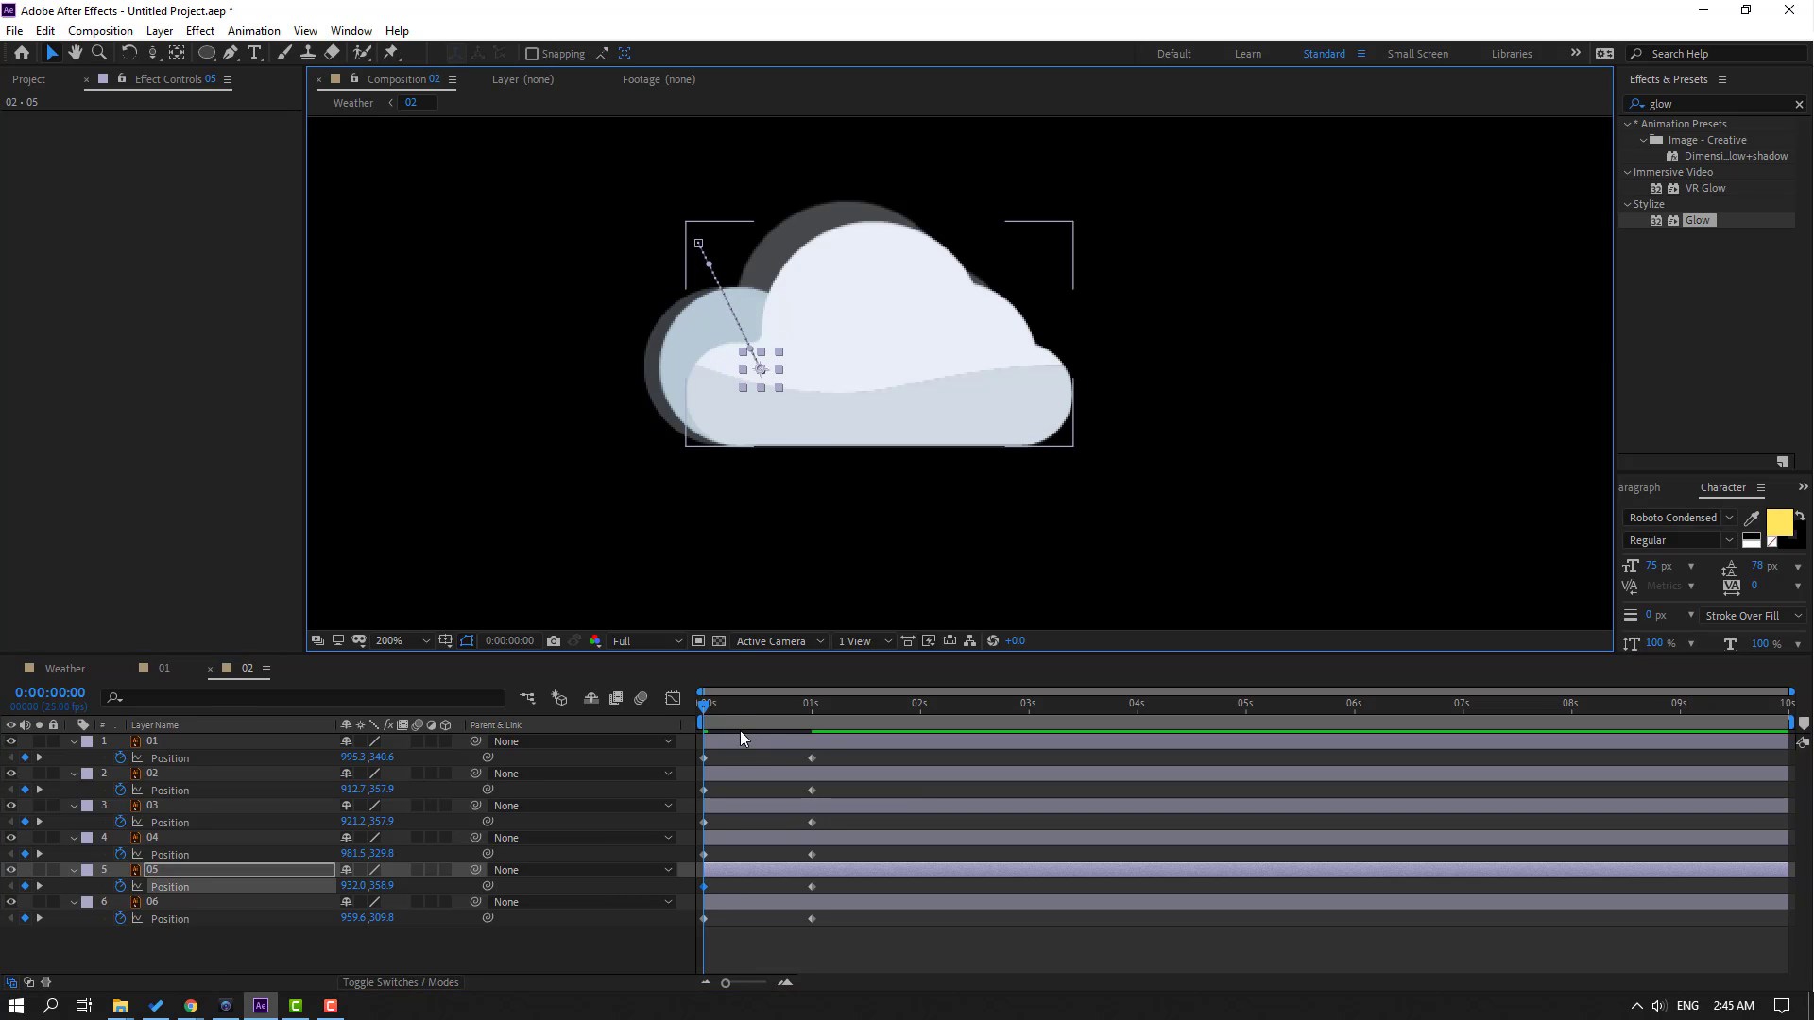
{"action": "left_click", "coordinate": [811, 709]}
{"action": "left_click_drag", "start_coordinate": [821, 708], "coordinate": [894, 718]}
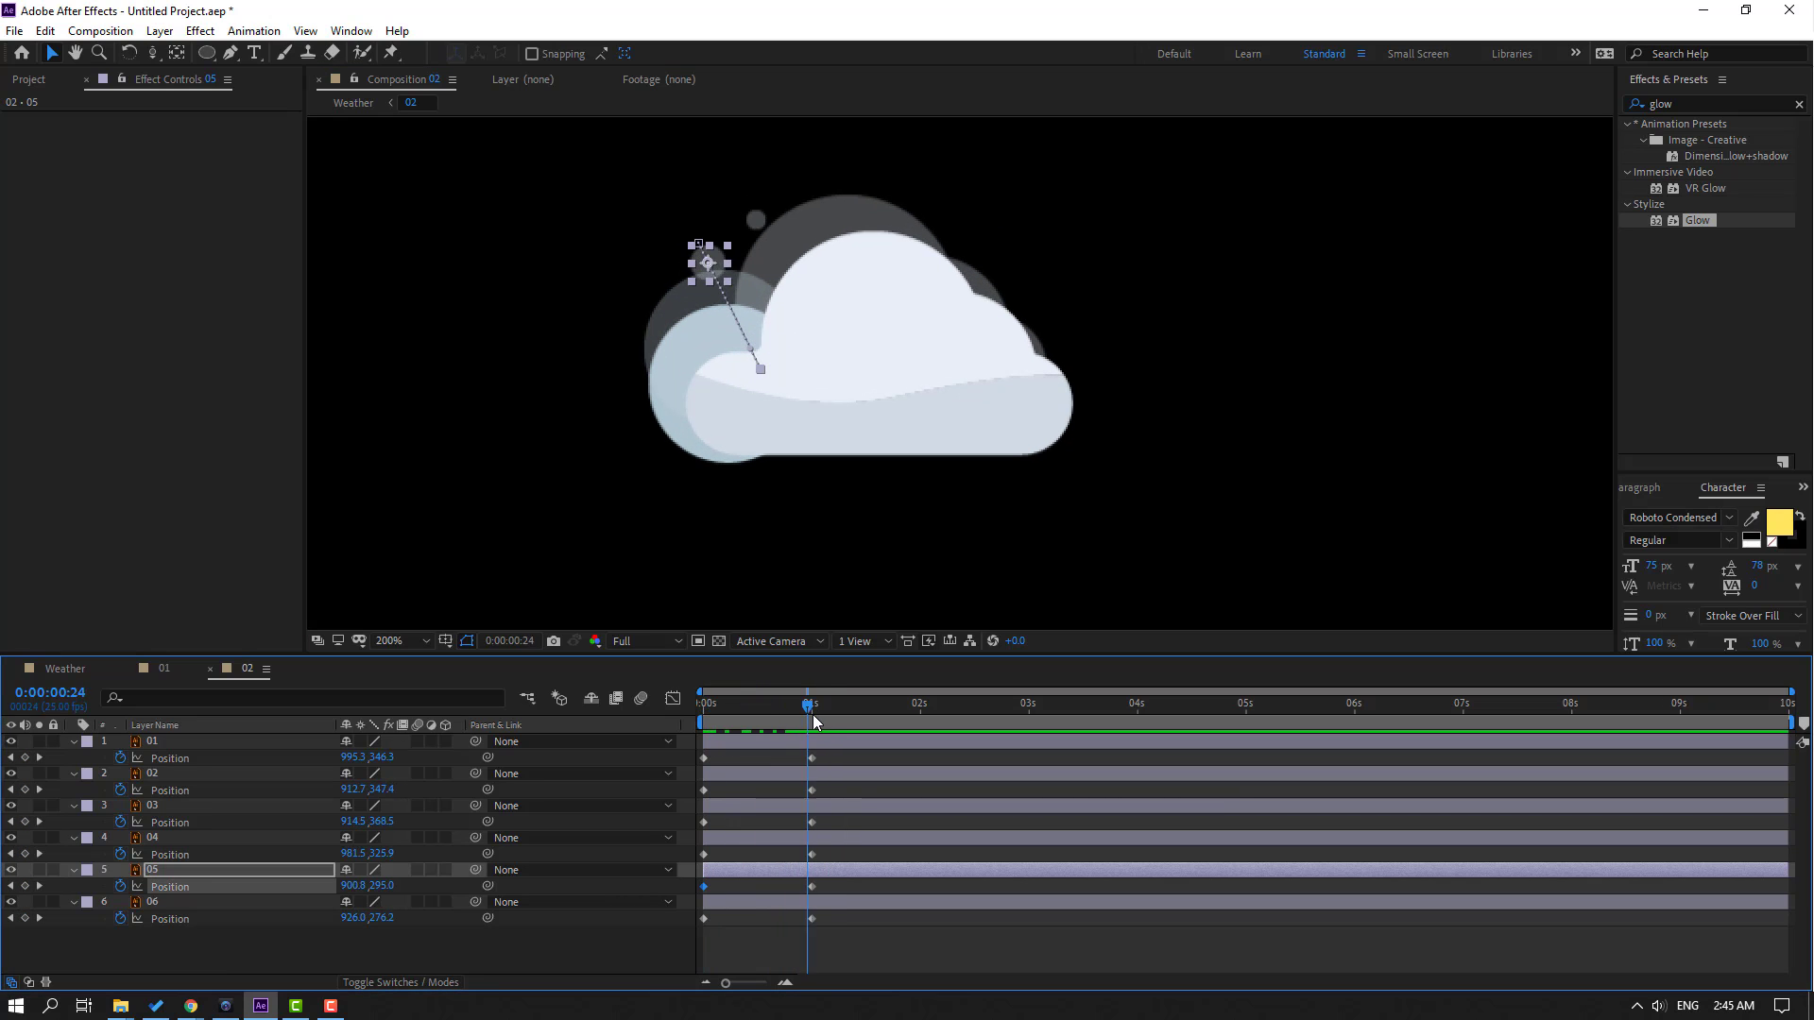
Repeat each of the six puffs' starting Position keyframes at two seconds
{"action": "left_click", "coordinate": [695, 760]}
{"action": "key", "text": "Up"}
{"action": "key", "text": "Up"}
{"action": "key", "text": "Up"}
{"action": "left_click", "coordinate": [724, 792]}
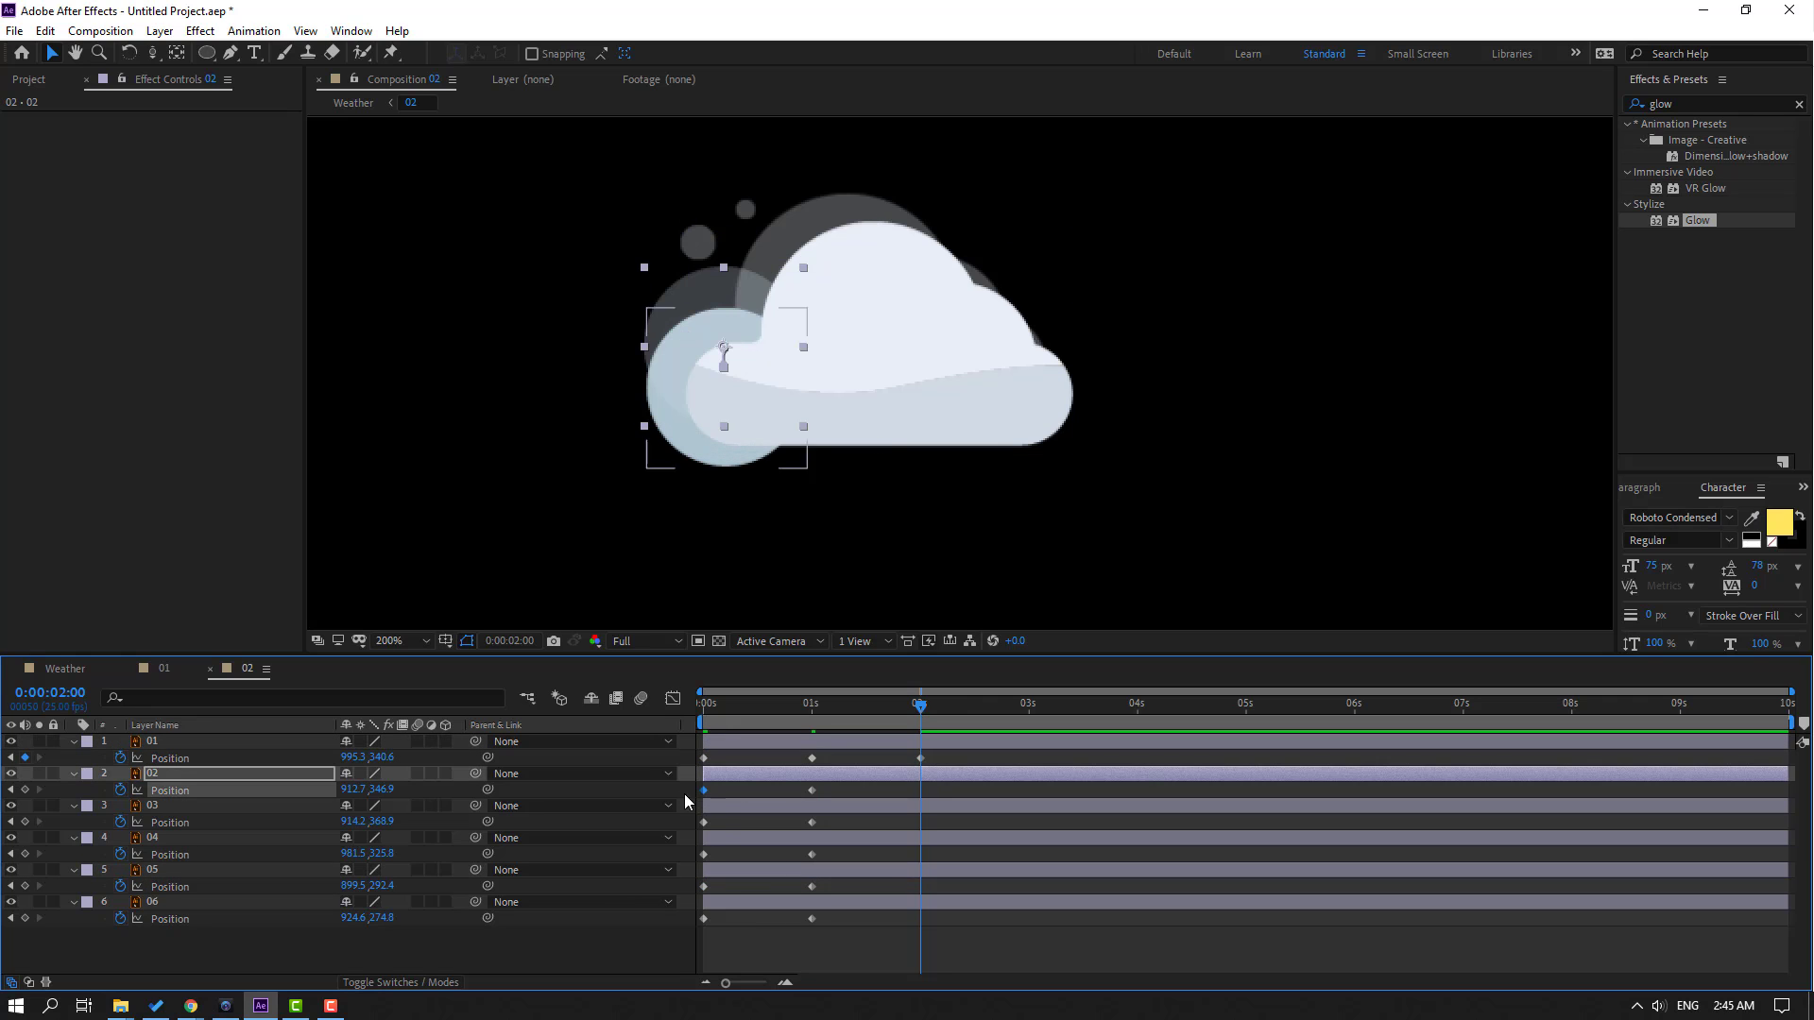
{"action": "key", "text": "Down"}
{"action": "key", "text": "Down"}
{"action": "key", "text": "Down"}
{"action": "left_click", "coordinate": [716, 819]}
{"action": "key", "text": "Up"}
{"action": "key", "text": "Up"}
{"action": "key", "text": "Up"}
{"action": "key", "text": "Right"}
{"action": "key", "text": "Right"}
{"action": "key", "text": "Right"}
{"action": "left_click", "coordinate": [723, 857]}
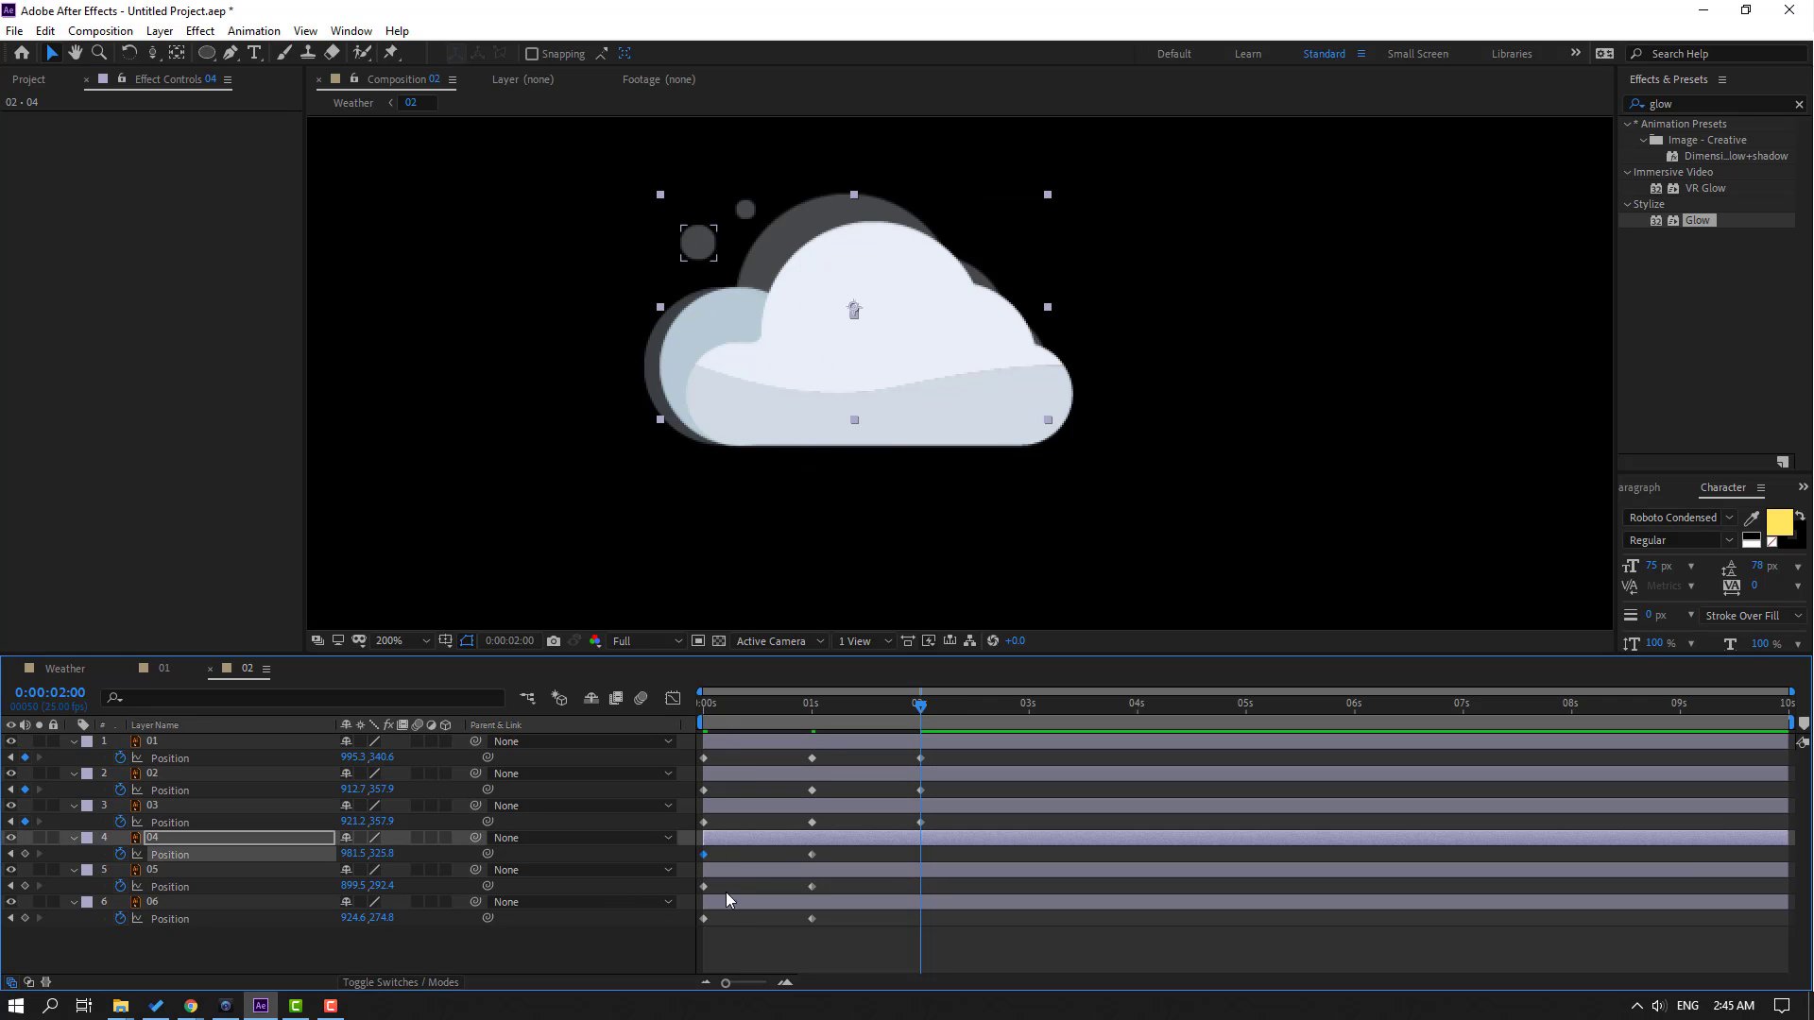
{"action": "key", "text": "Down"}
{"action": "key", "text": "Down"}
{"action": "key", "text": "Down"}
{"action": "left_click", "coordinate": [726, 888]}
{"action": "key", "text": "shift+Down"}
{"action": "key", "text": "shift+Down"}
{"action": "key", "text": "shift+Down"}
{"action": "key", "text": "Down"}
{"action": "key", "text": "Down"}
{"action": "key", "text": "Down"}
{"action": "key", "text": "shift+Right"}
{"action": "key", "text": "shift+Right"}
{"action": "key", "text": "shift+Right"}
{"action": "key", "text": "Right"}
{"action": "key", "text": "Right"}
{"action": "left_click", "coordinate": [723, 917]}
{"action": "key", "text": "shift+Right"}
{"action": "key", "text": "shift+Right"}
{"action": "key", "text": "shift+Right"}
{"action": "key", "text": "Right"}
{"action": "key", "text": "Right"}
{"action": "key", "text": "Right"}
{"action": "key", "text": "shift+Down"}
{"action": "key", "text": "shift+Down"}
{"action": "key", "text": "shift+Down"}
{"action": "key", "text": "Down"}
{"action": "key", "text": "Down"}
{"action": "key", "text": "Down"}
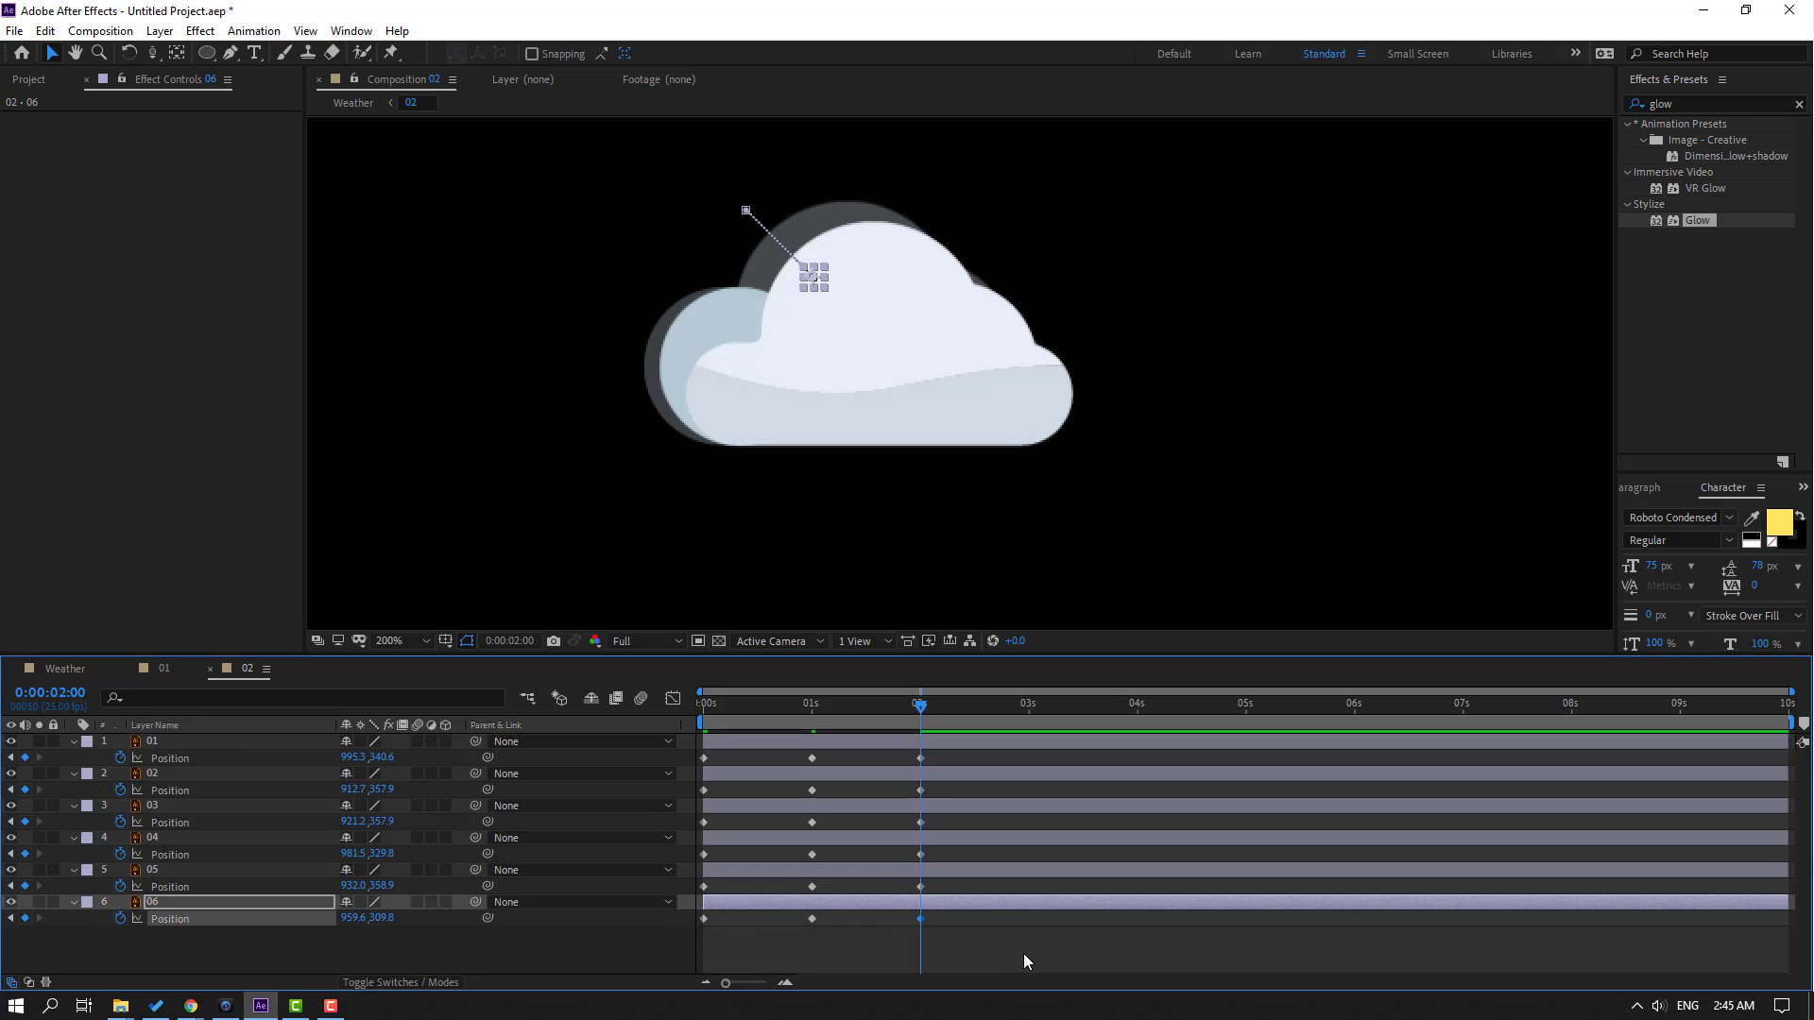
End the work area at two seconds, preview the motion, and select all Position keyframes
{"action": "key", "text": "n"}
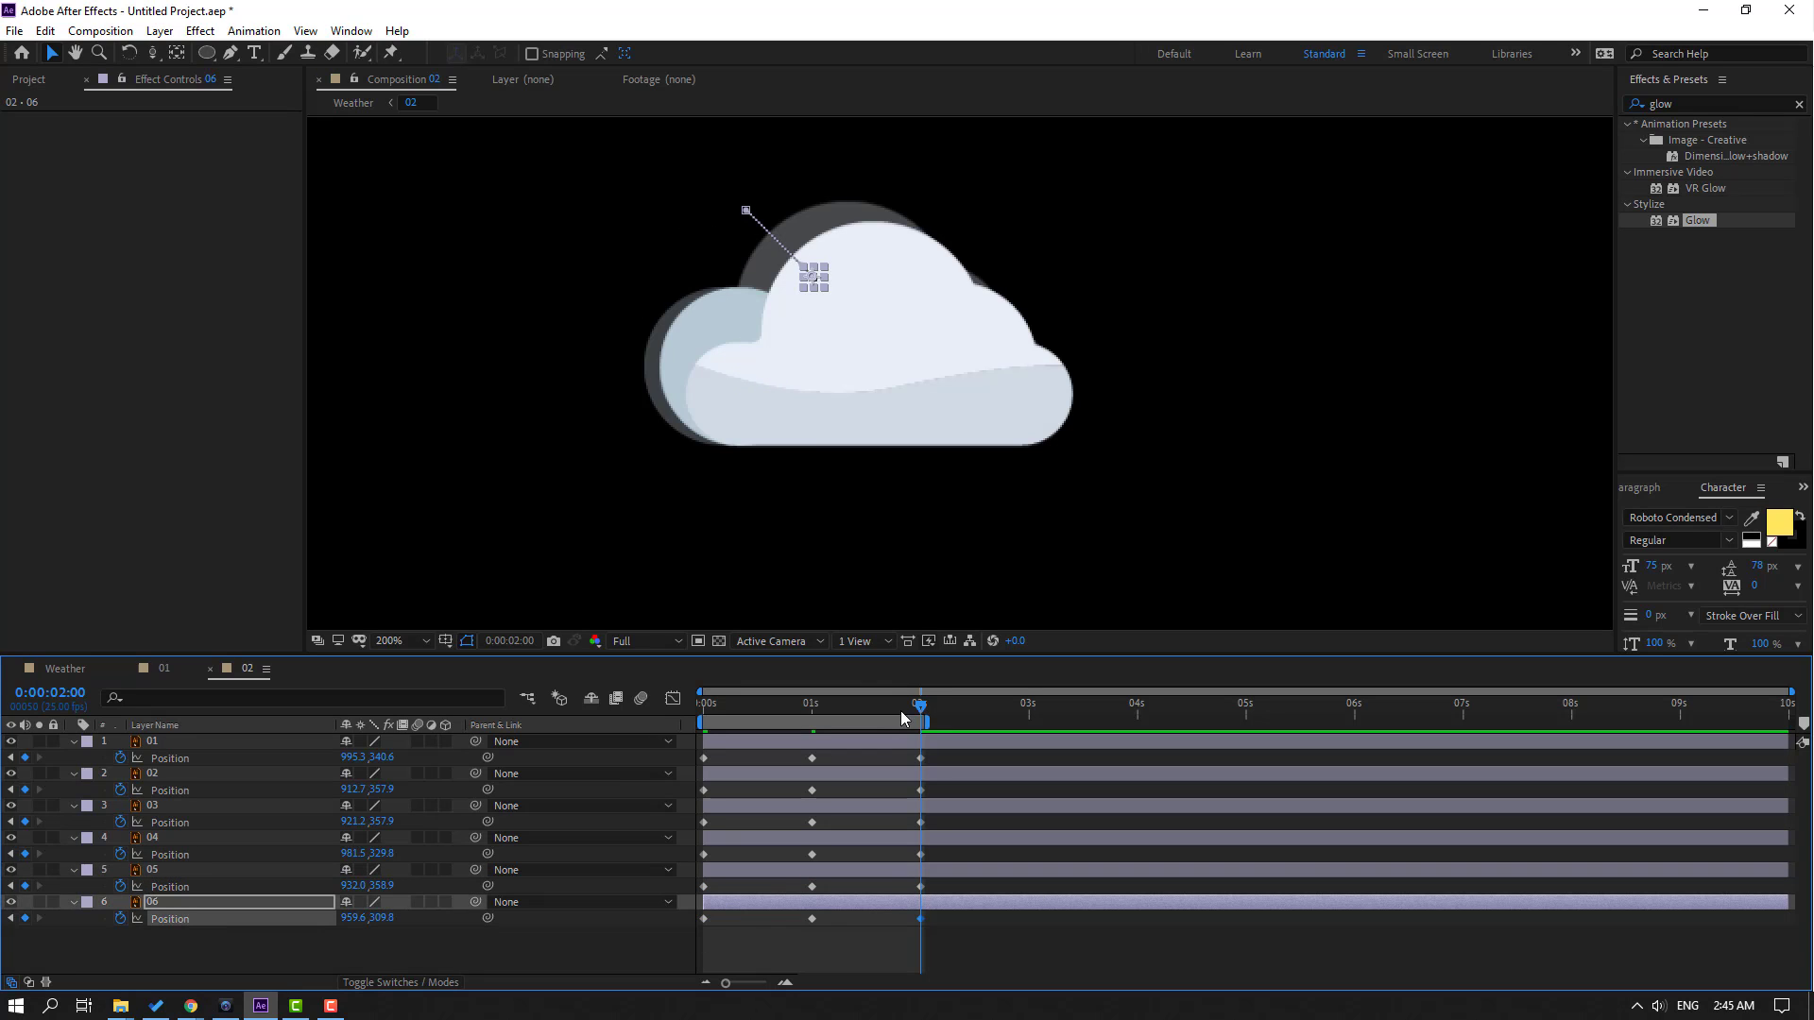
{"action": "left_click_drag", "start_coordinate": [878, 710], "coordinate": [872, 709]}
{"action": "key", "text": "space"}
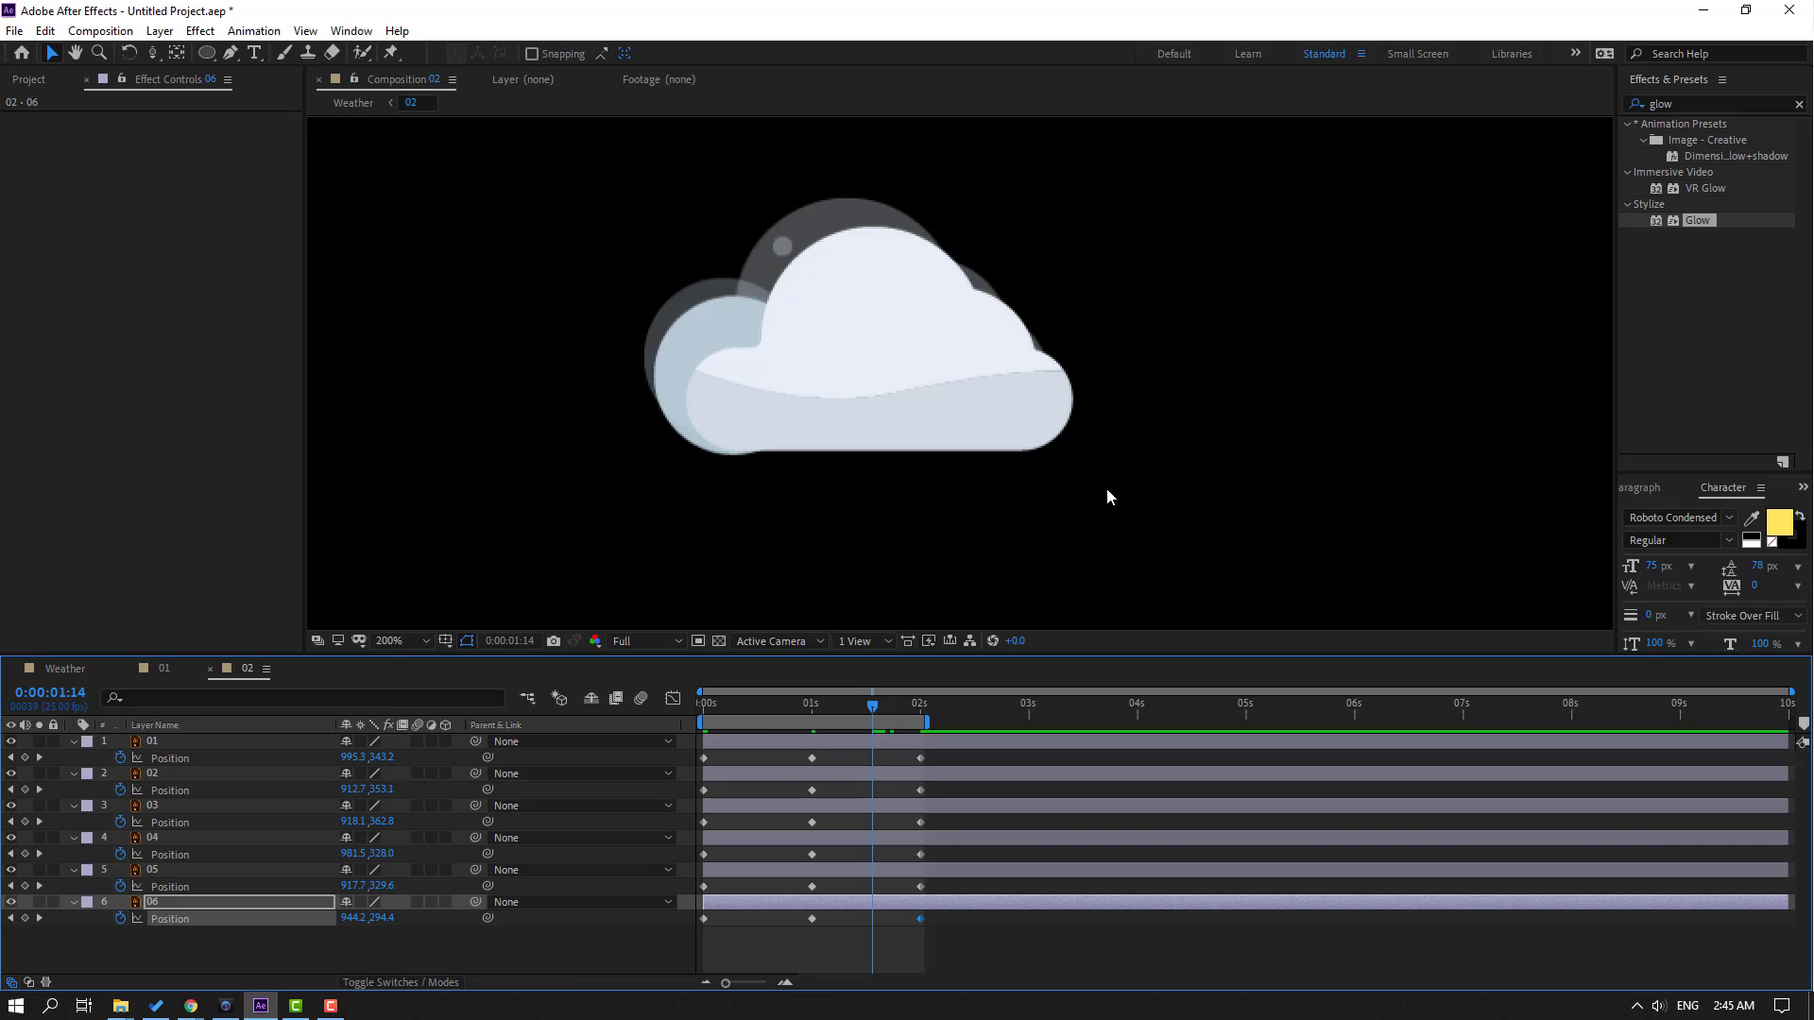
{"action": "key", "text": "comma"}
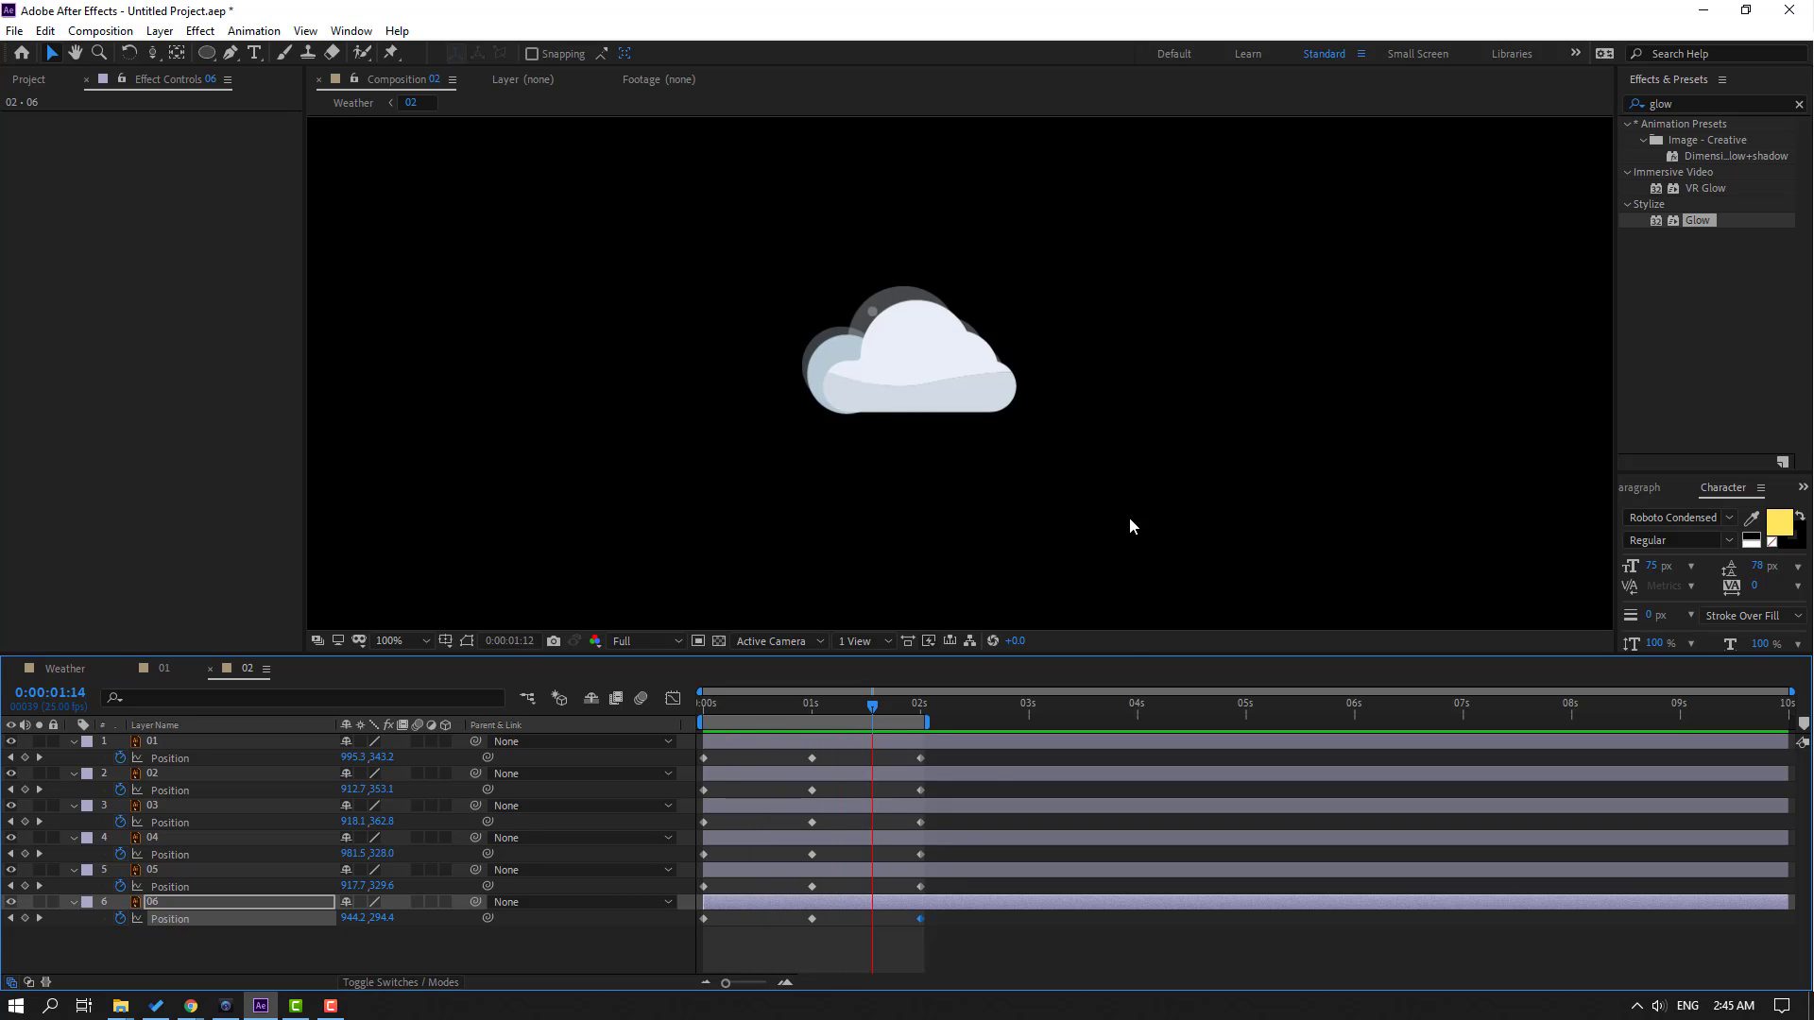
{"action": "left_click_drag", "start_coordinate": [945, 758], "coordinate": [698, 928]}
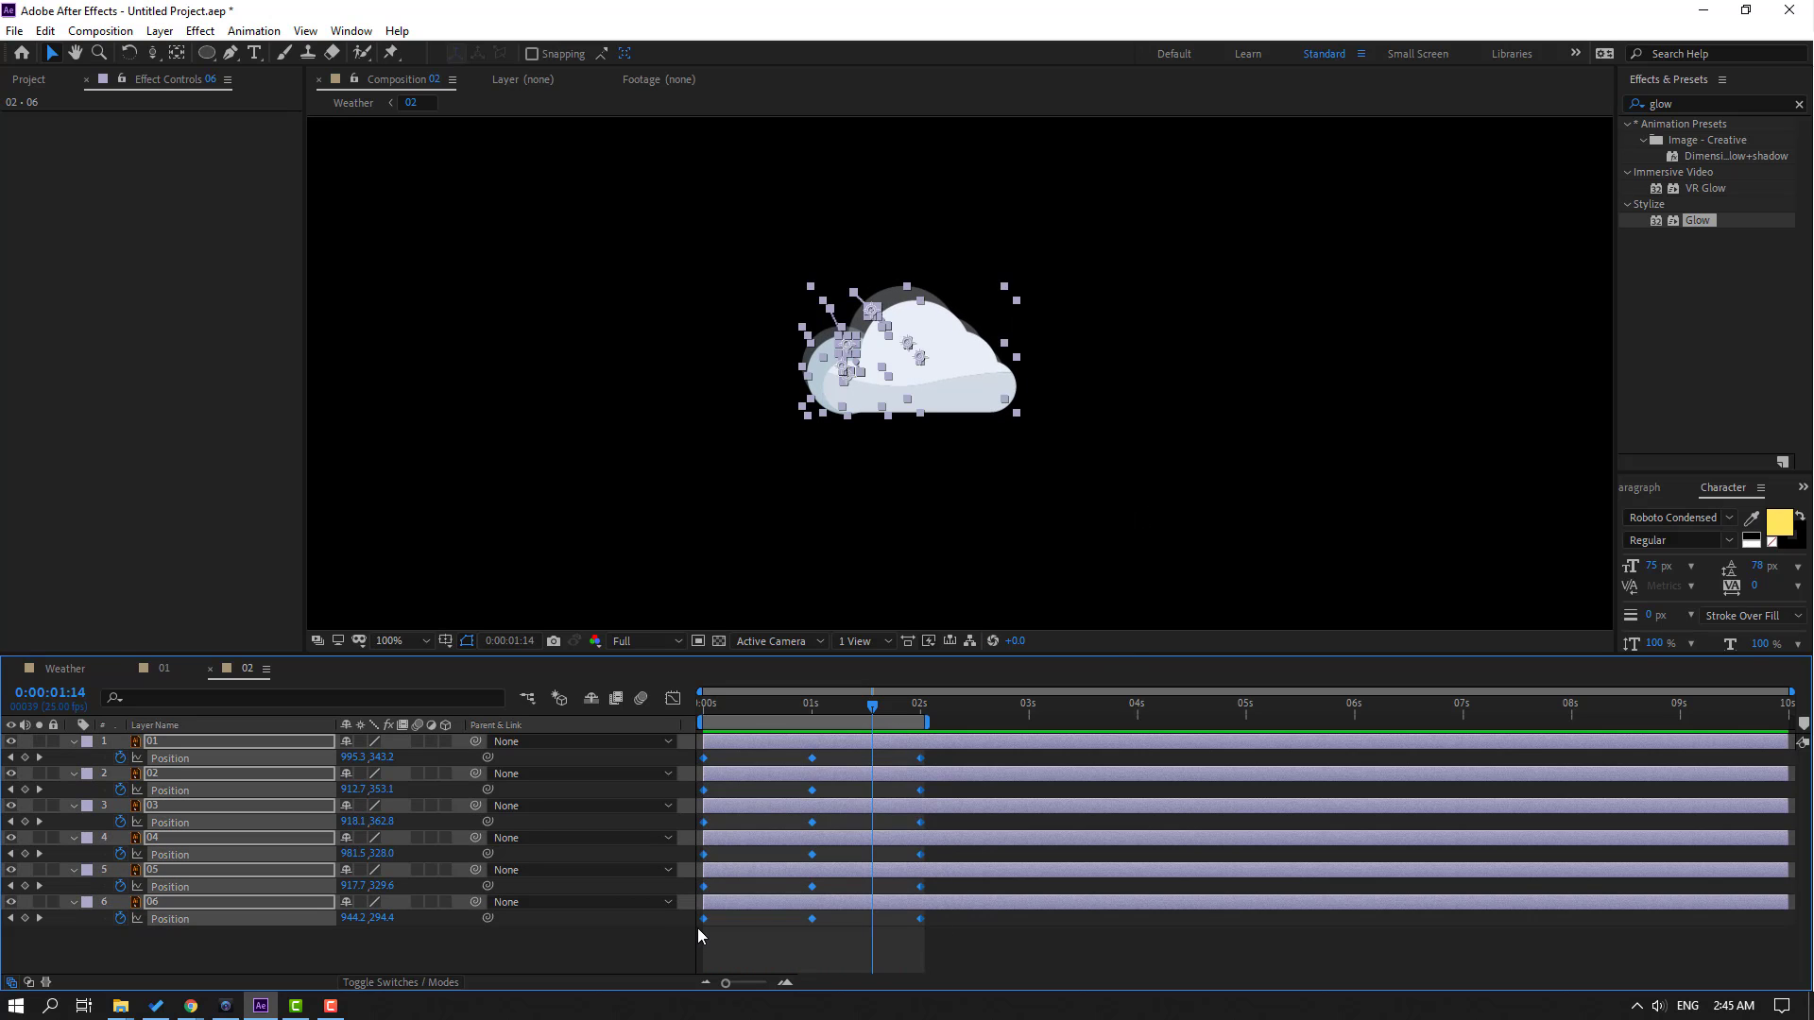
Apply Easy Ease to all puff Position keyframes, preview the smooth bob, and select layer 06
{"action": "right_click", "coordinate": [699, 922]}
{"action": "mouse_move", "coordinate": [813, 907]}
{"action": "left_click", "coordinate": [1007, 783]}
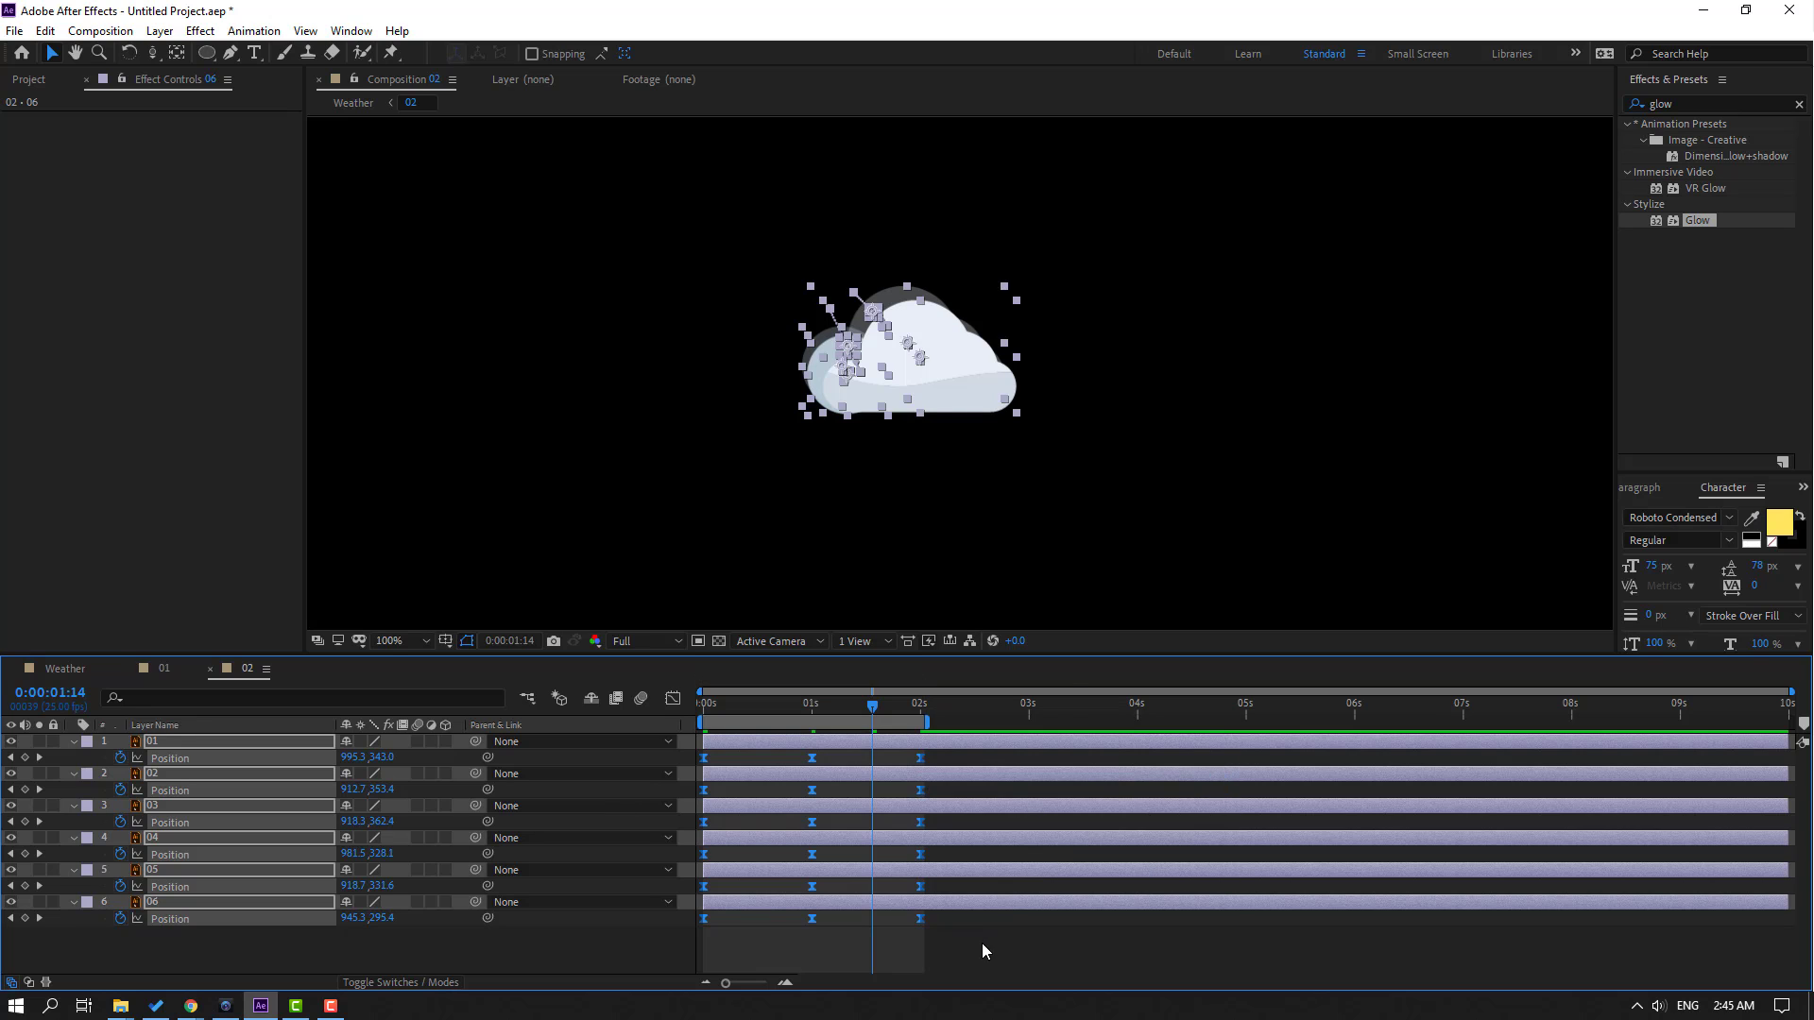
{"action": "left_click", "coordinate": [982, 939]}
{"action": "key", "text": "space"}
{"action": "key", "text": "comma"}
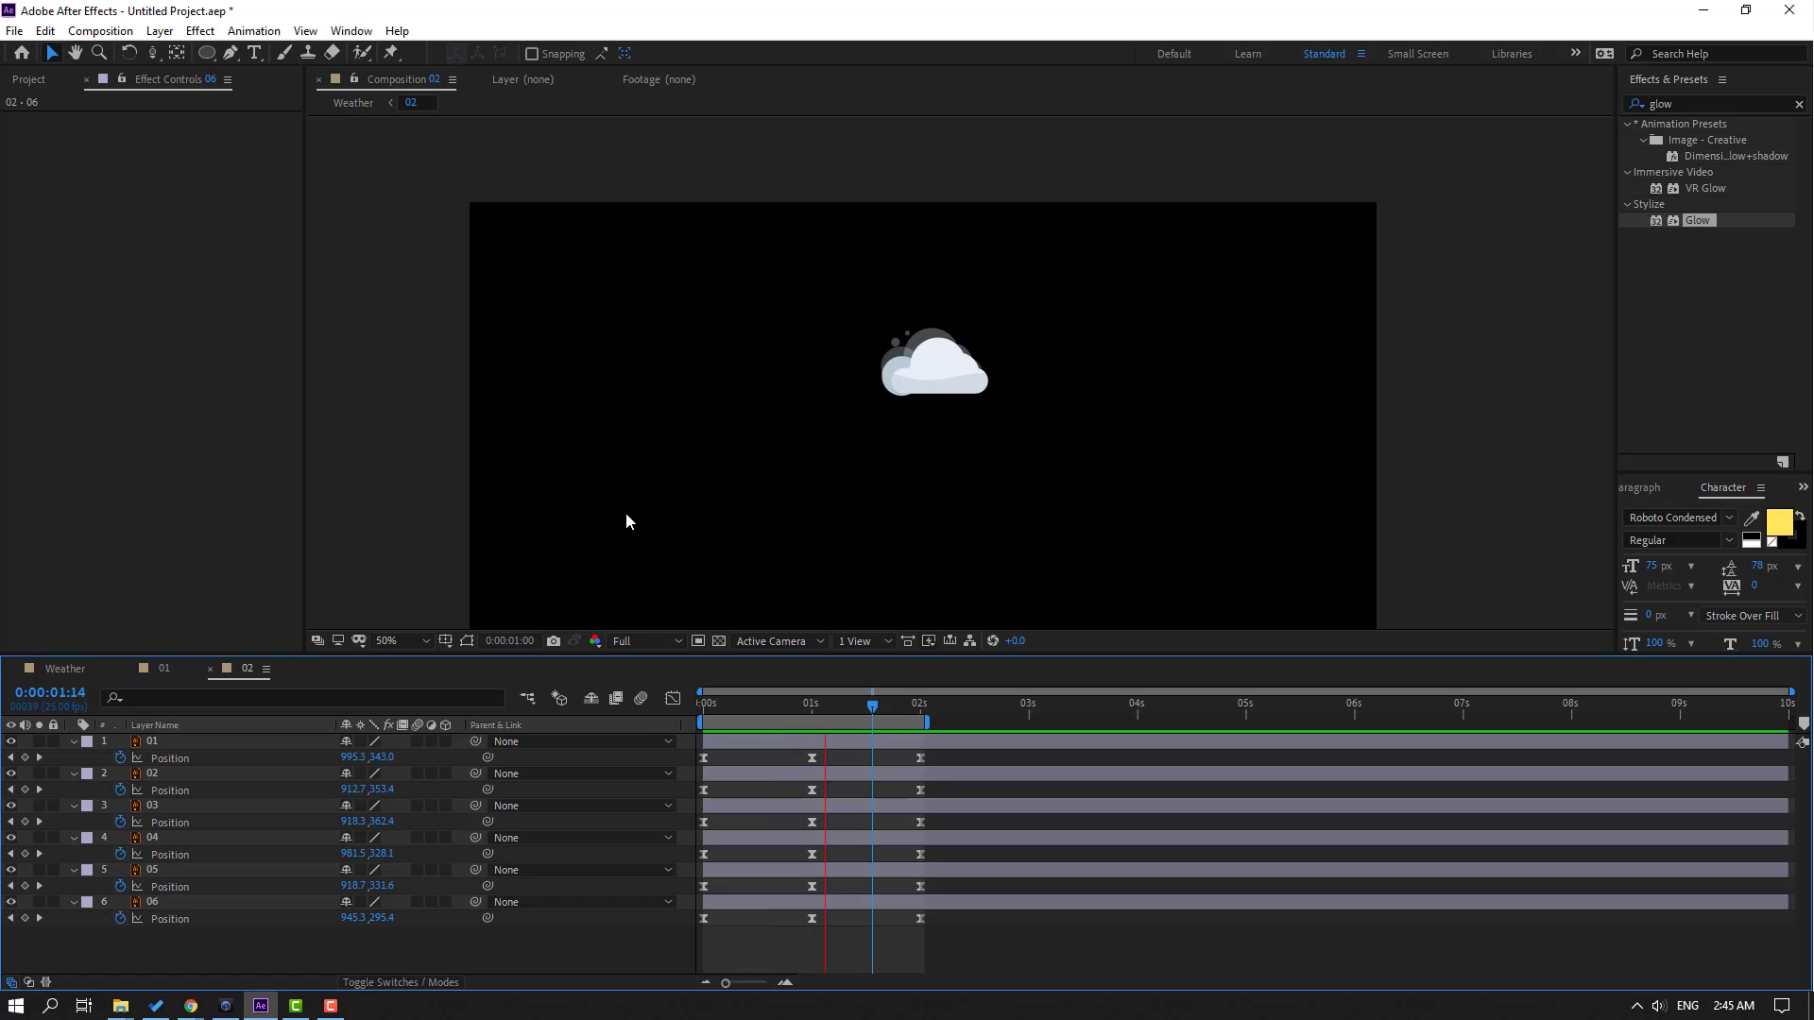
{"action": "key", "text": "period"}
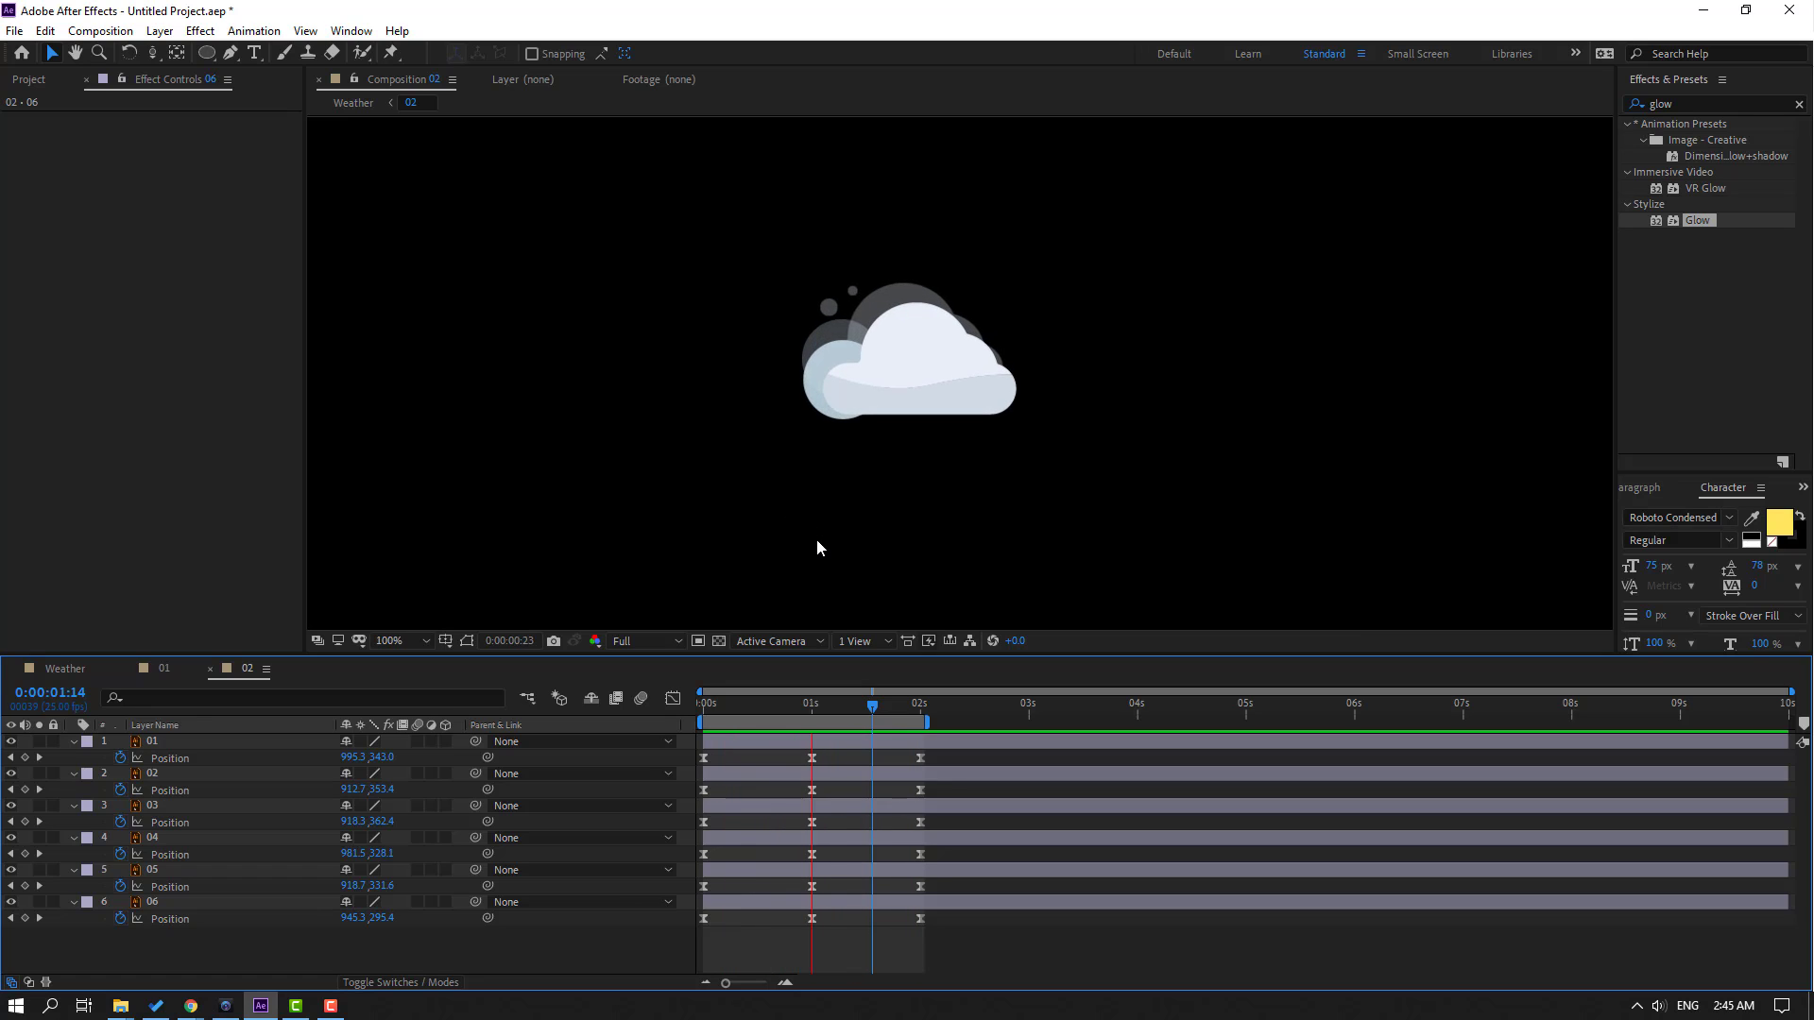
{"action": "left_click", "coordinate": [224, 888]}
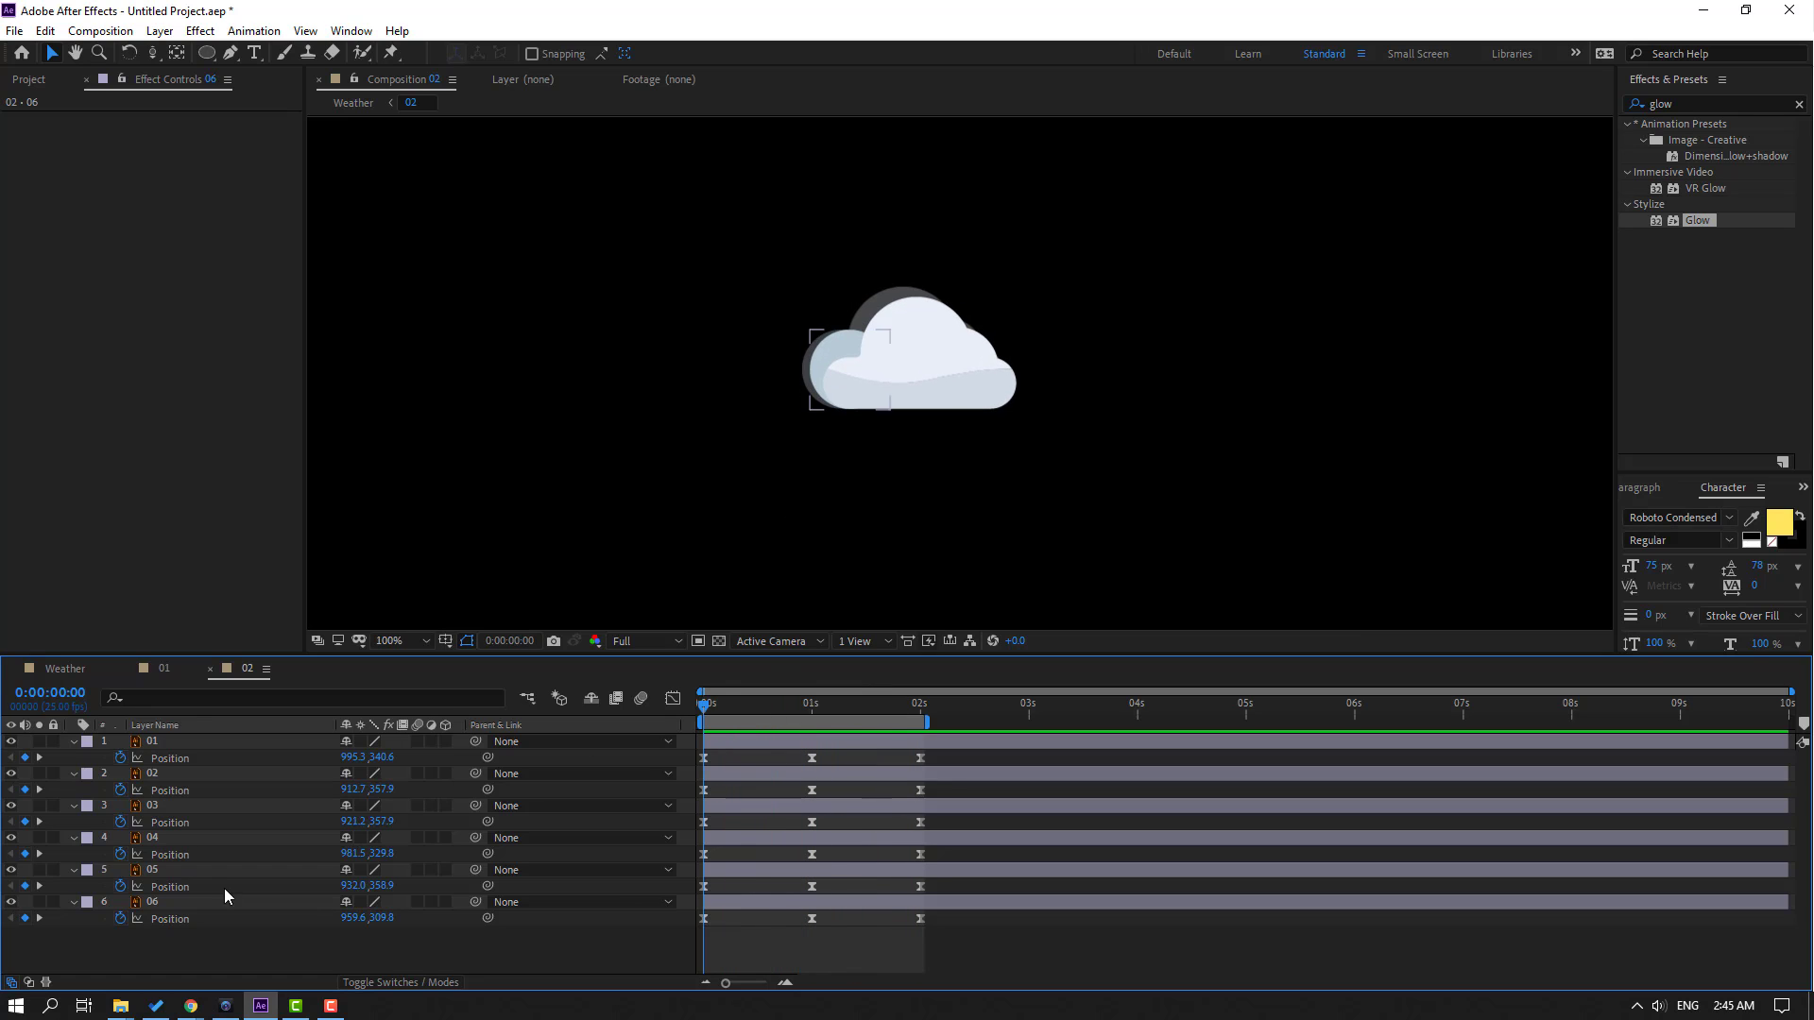
{"action": "left_click", "coordinate": [153, 904]}
Keyframe puff 06's Scale at 0% at 0s and 100% at 1s
{"action": "key", "text": "shift+s"}
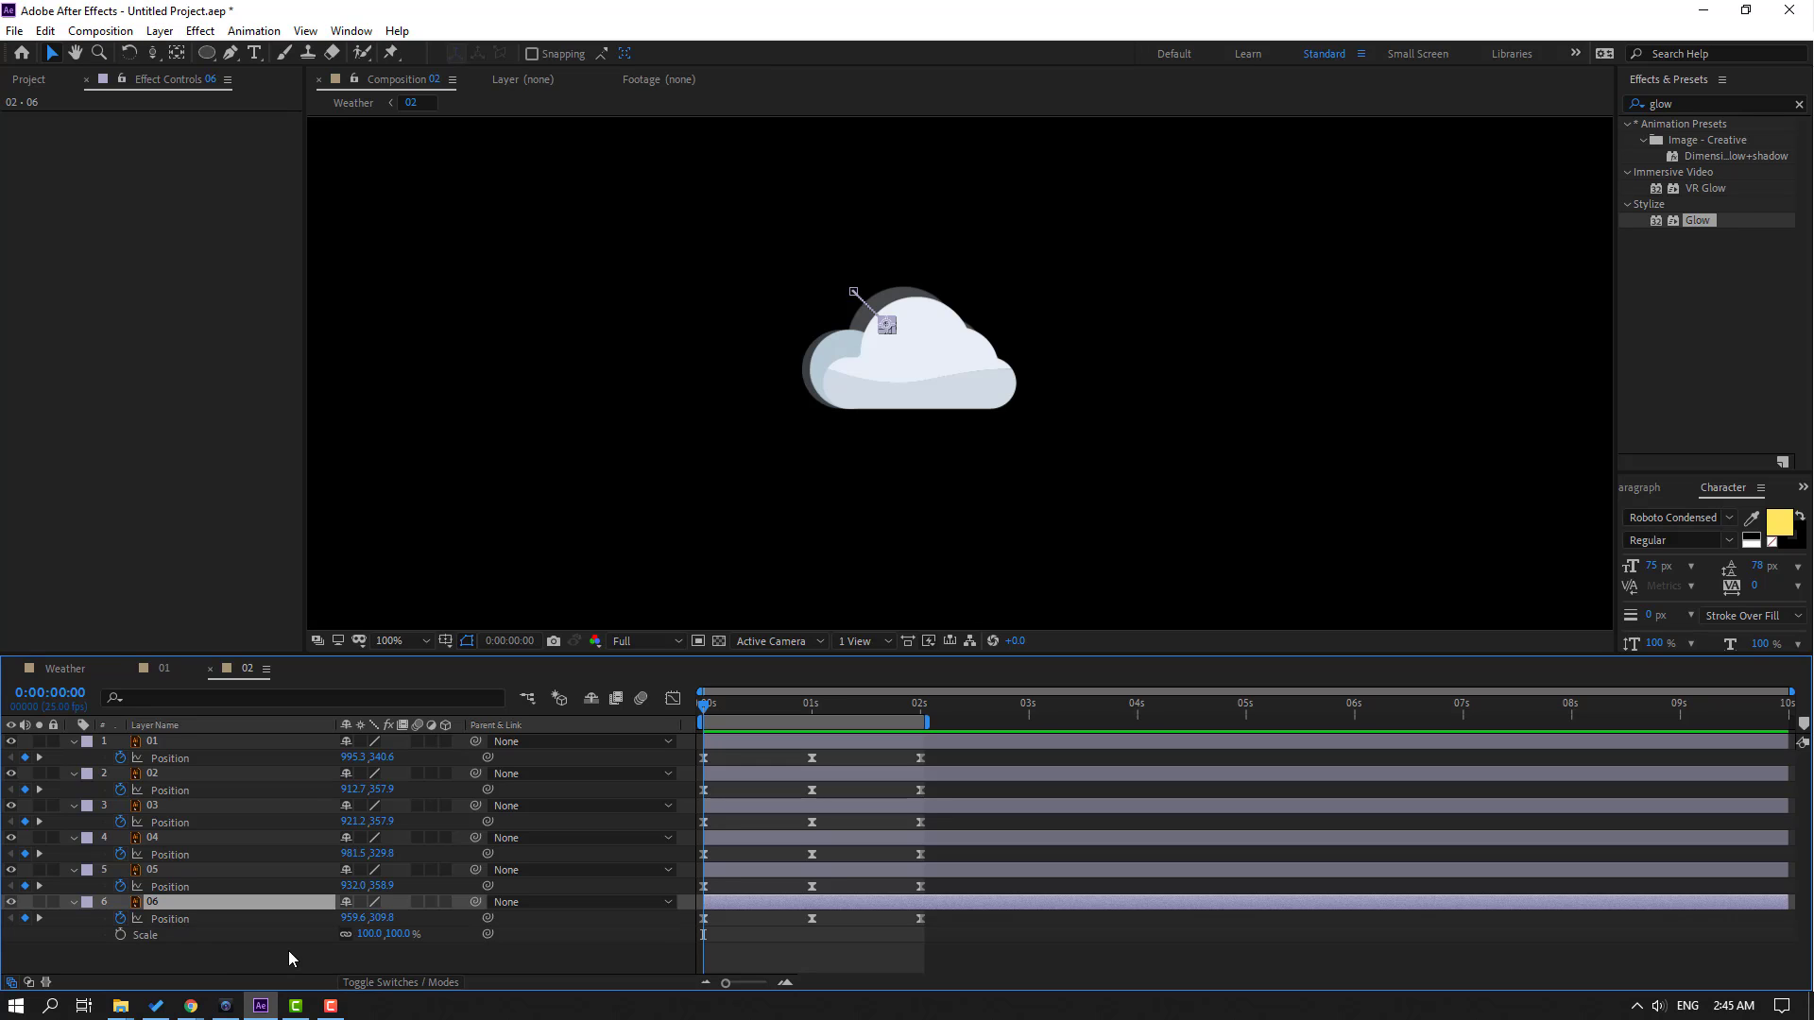
{"action": "left_click", "coordinate": [368, 934]}
{"action": "type", "text": "0"}
{"action": "key", "text": "Return"}
{"action": "left_click", "coordinate": [120, 934]}
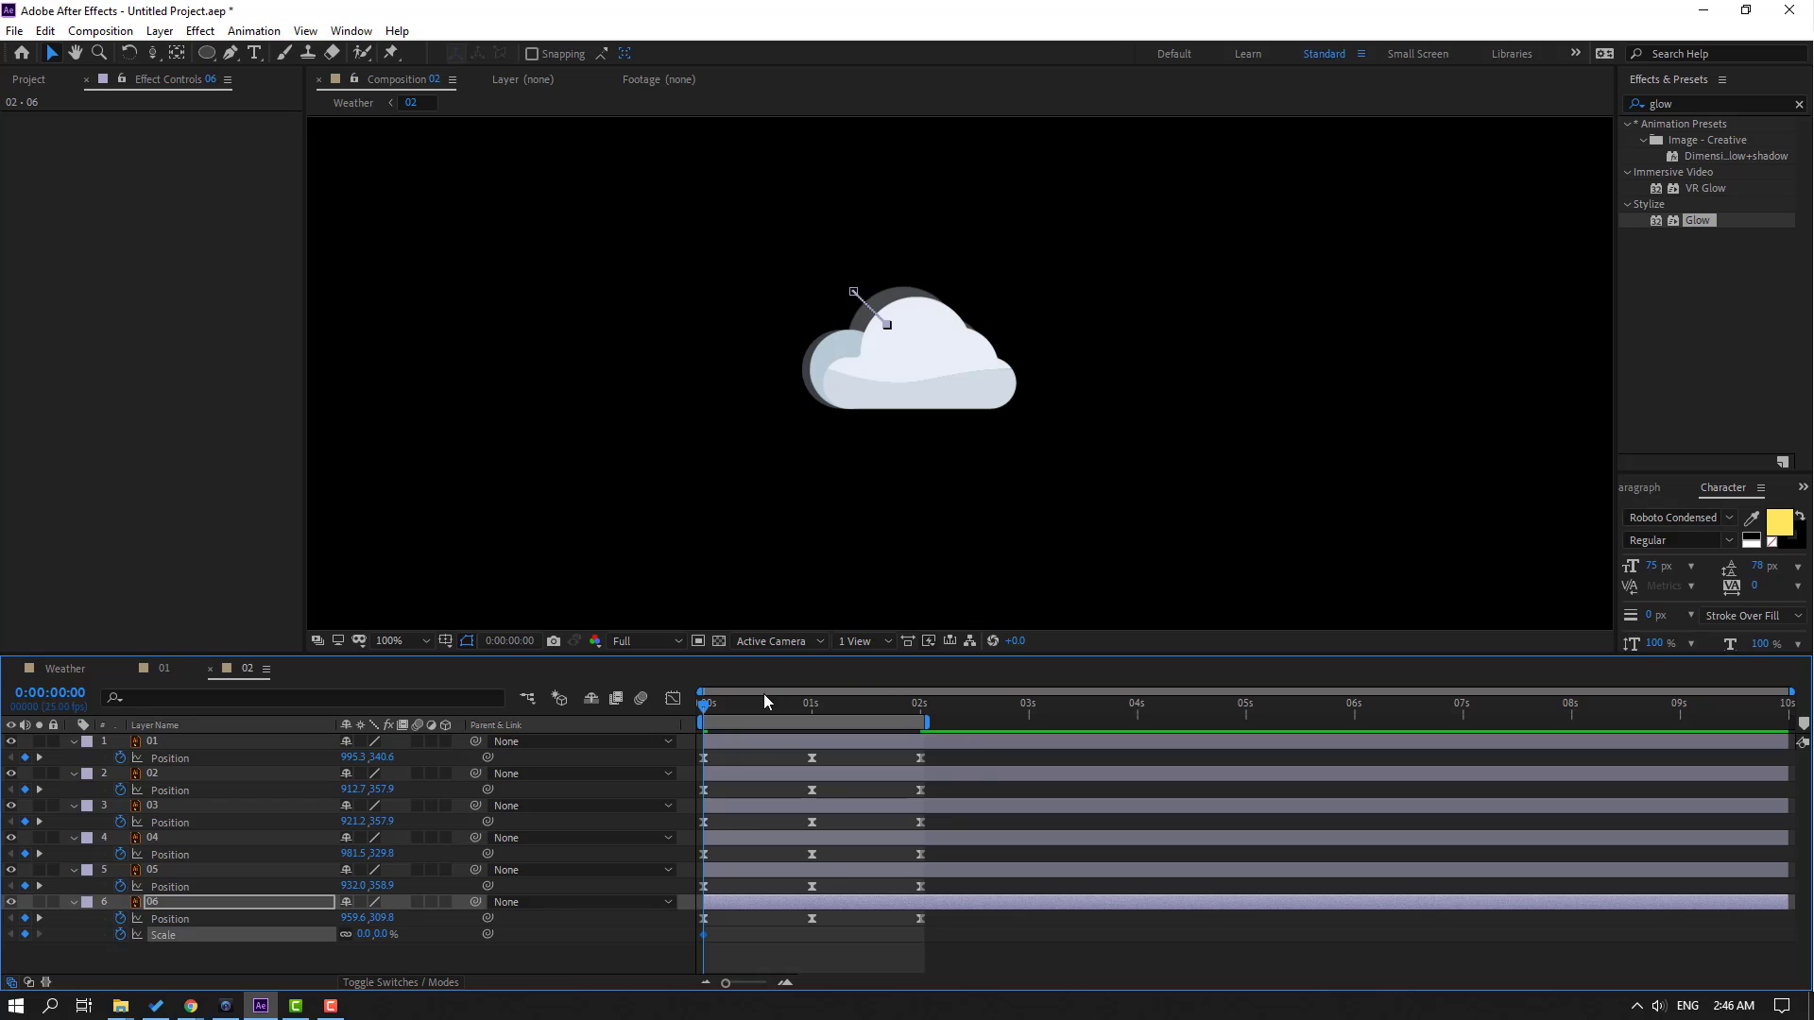
{"action": "left_click_drag", "start_coordinate": [713, 711], "coordinate": [811, 724]}
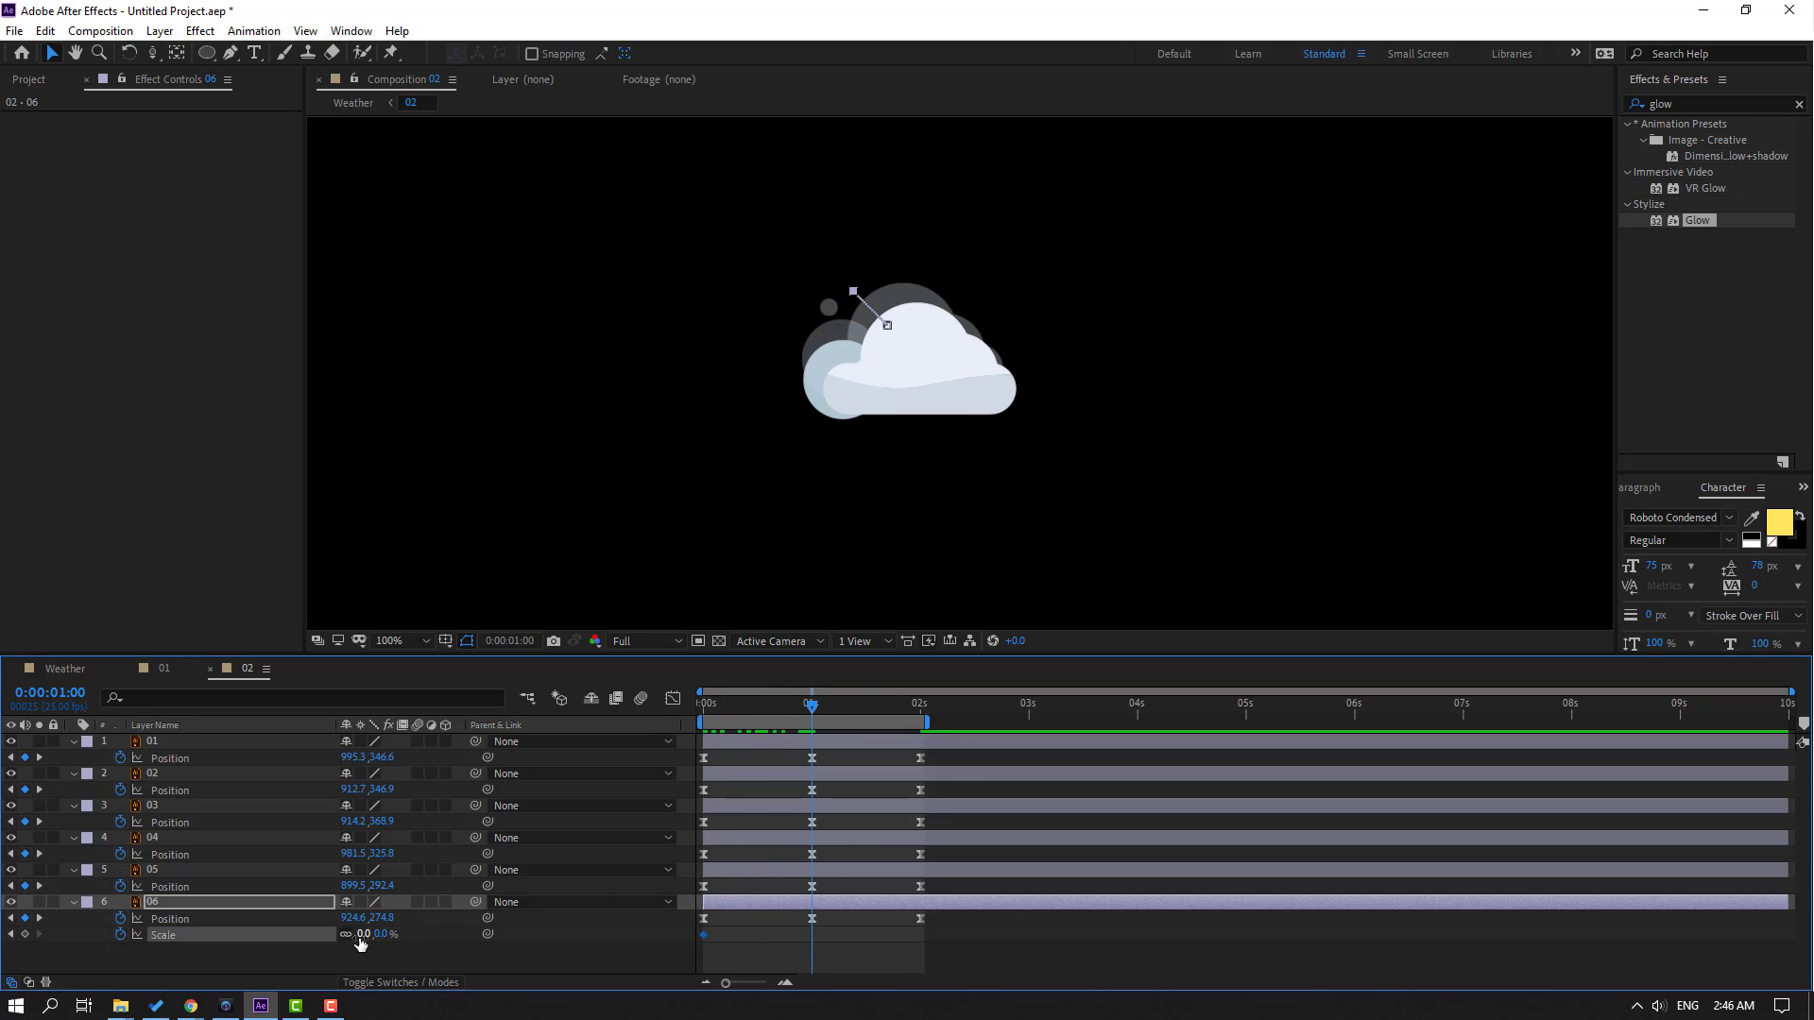
{"action": "type", "text": "100"}
{"action": "key", "text": "Return"}
{"action": "left_click_drag", "start_coordinate": [812, 706], "coordinate": [924, 733]}
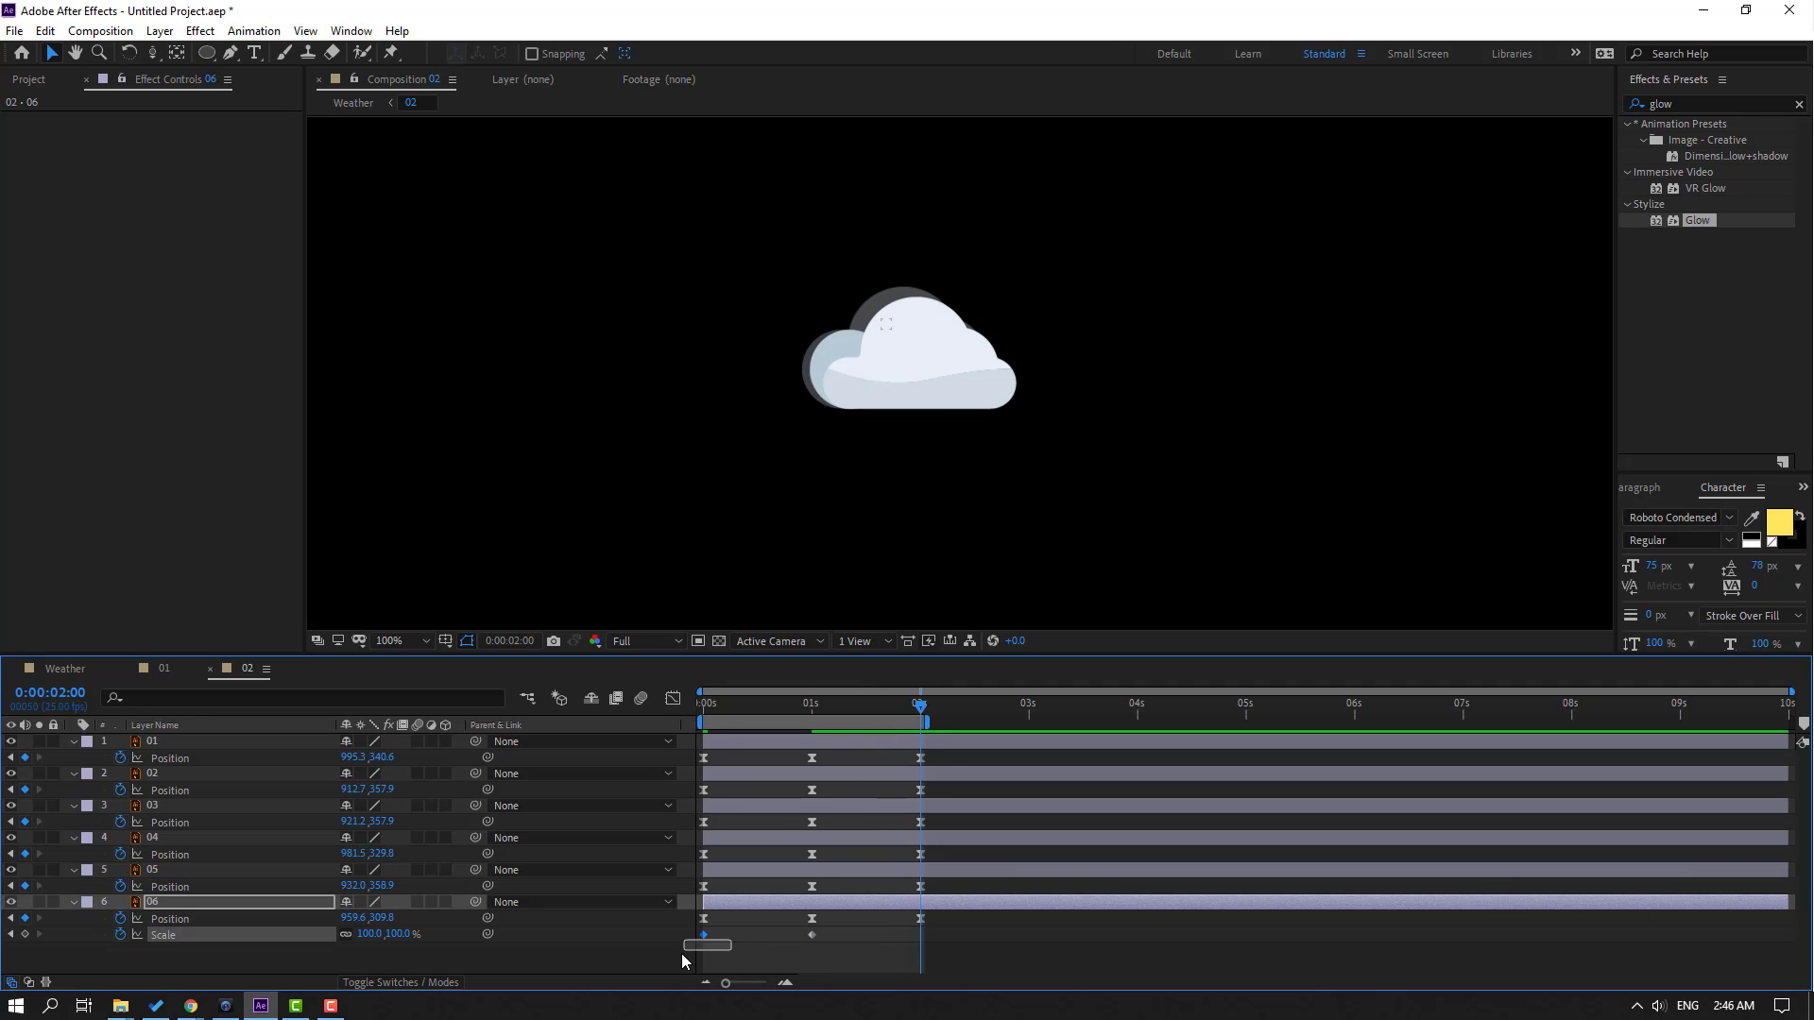
Preview the scale pop and apply Easy Ease to all three Scale keyframes
{"action": "left_click", "coordinate": [1018, 943]}
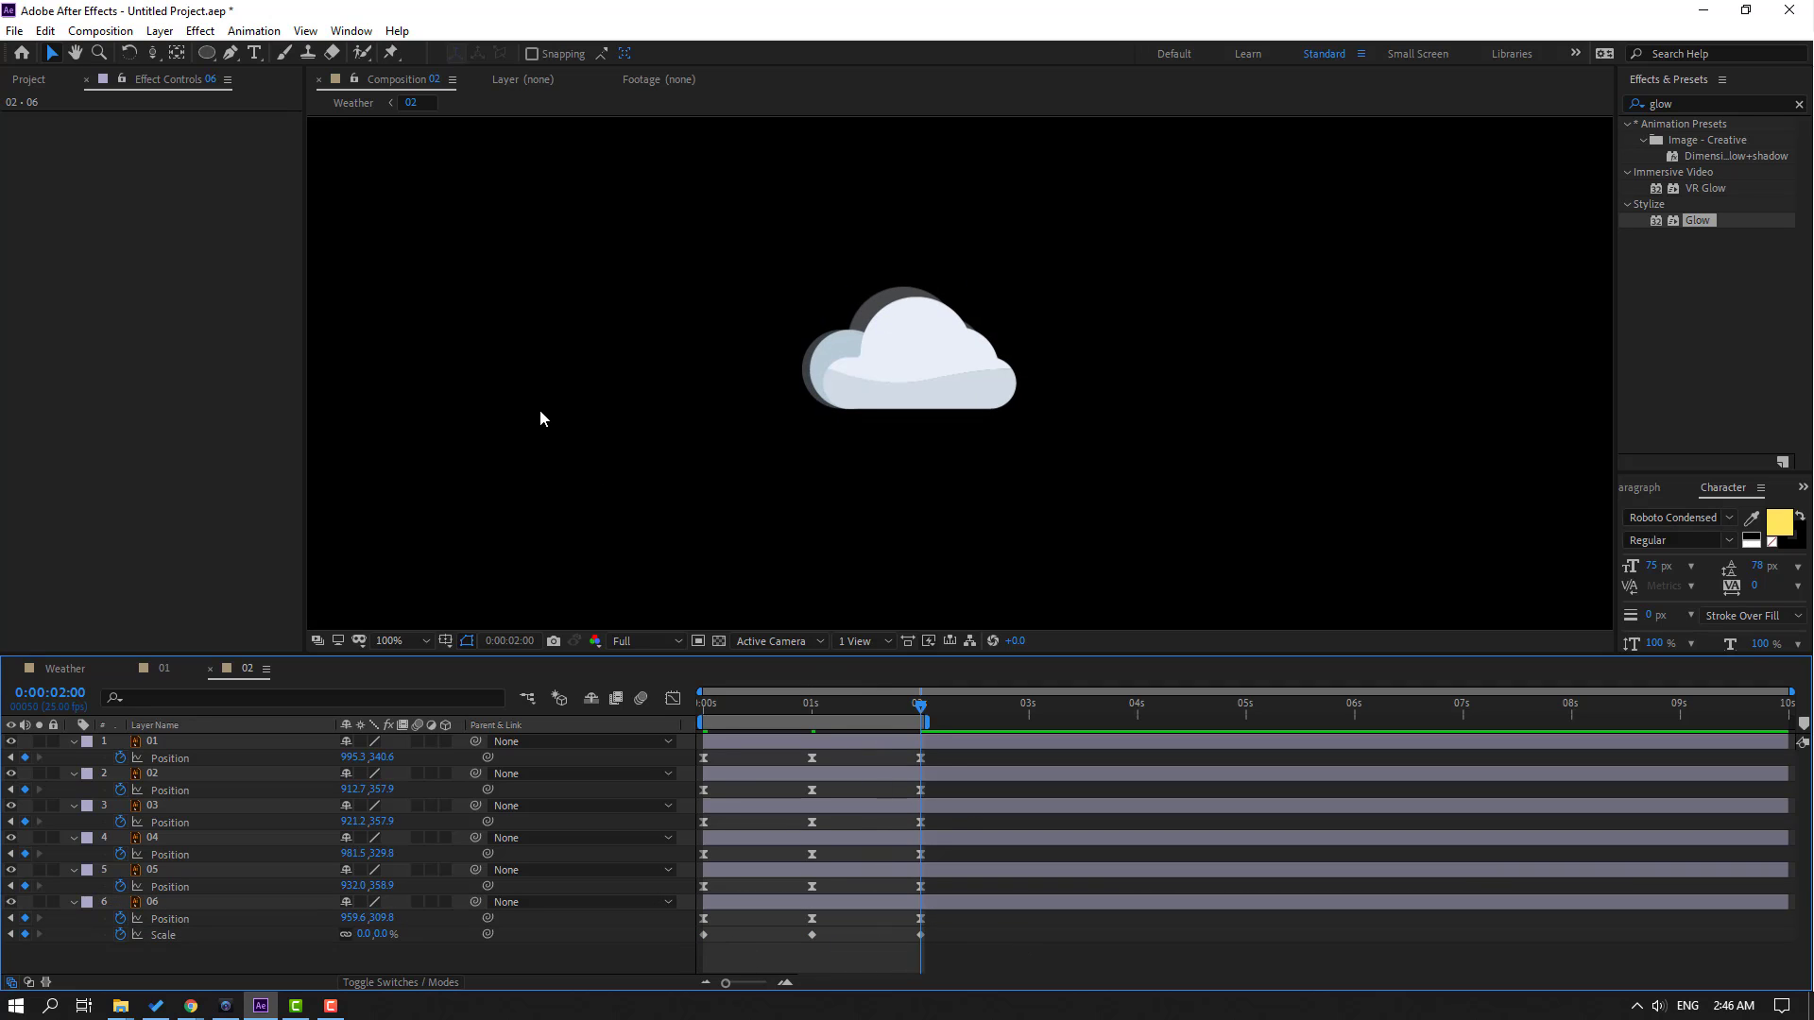
{"action": "key", "text": "period"}
{"action": "key", "text": "space"}
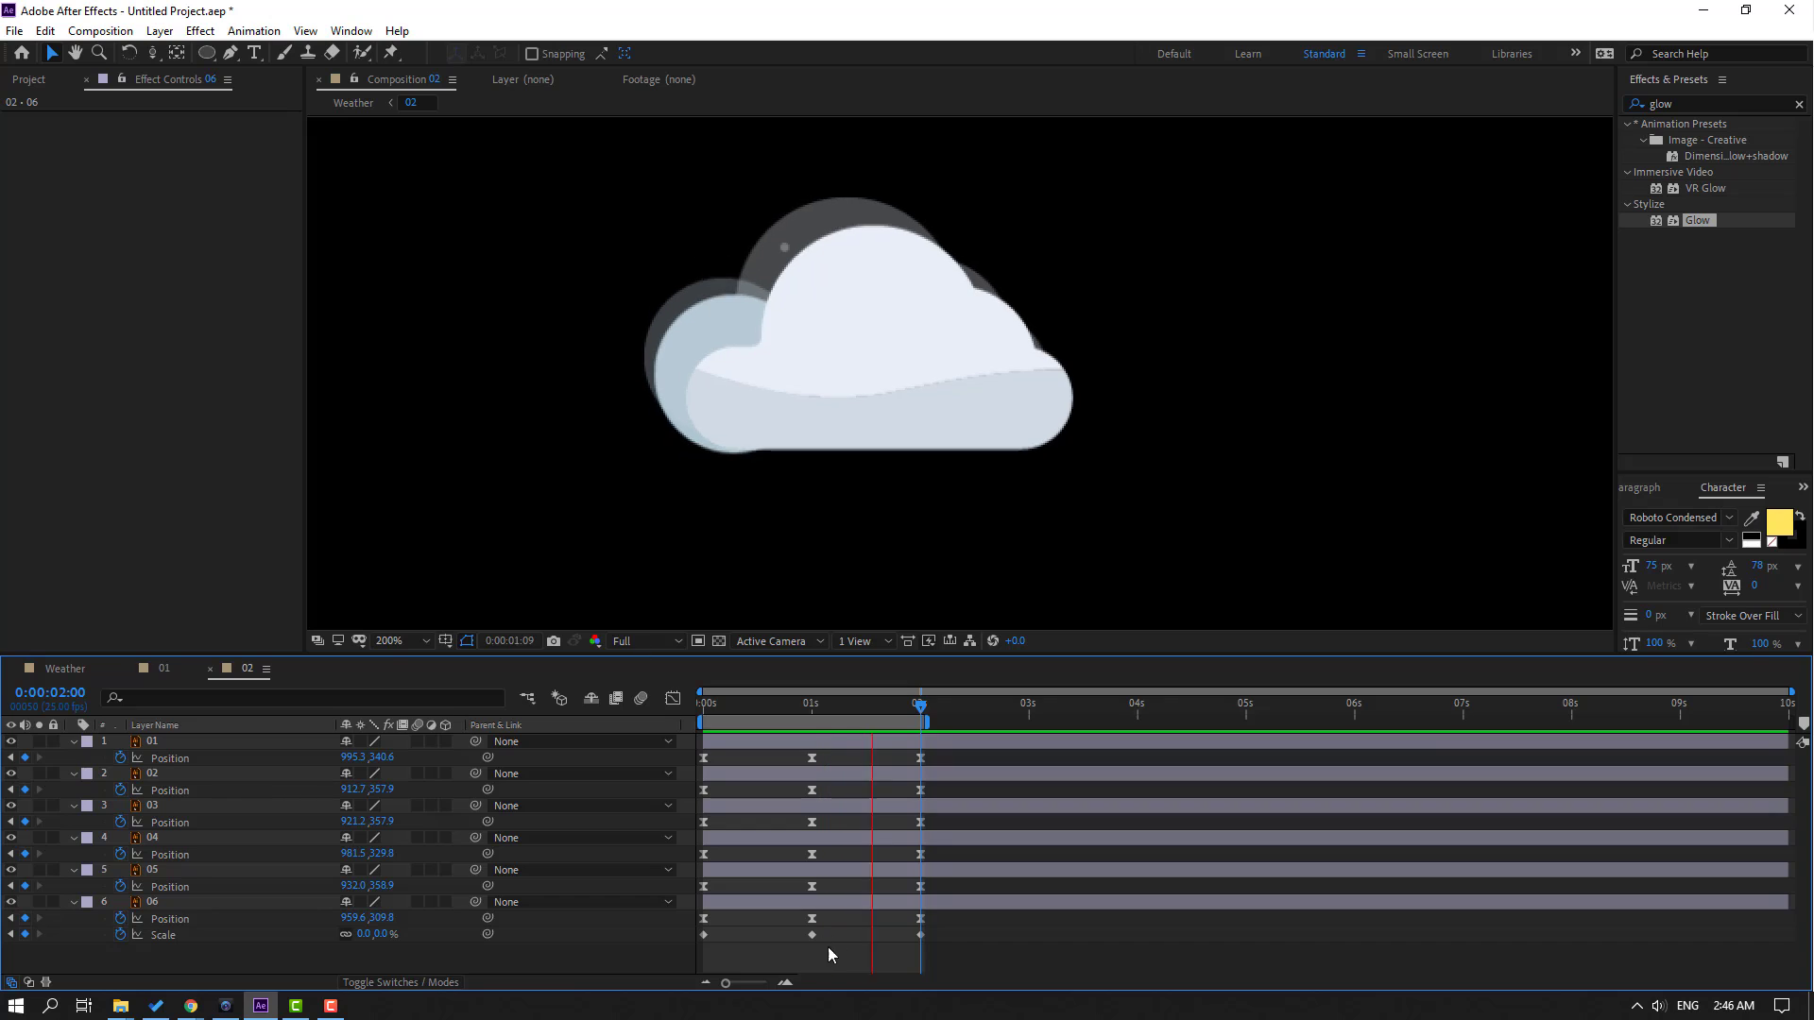
{"action": "left_click_drag", "start_coordinate": [941, 936], "coordinate": [696, 937]}
{"action": "right_click", "coordinate": [705, 935]}
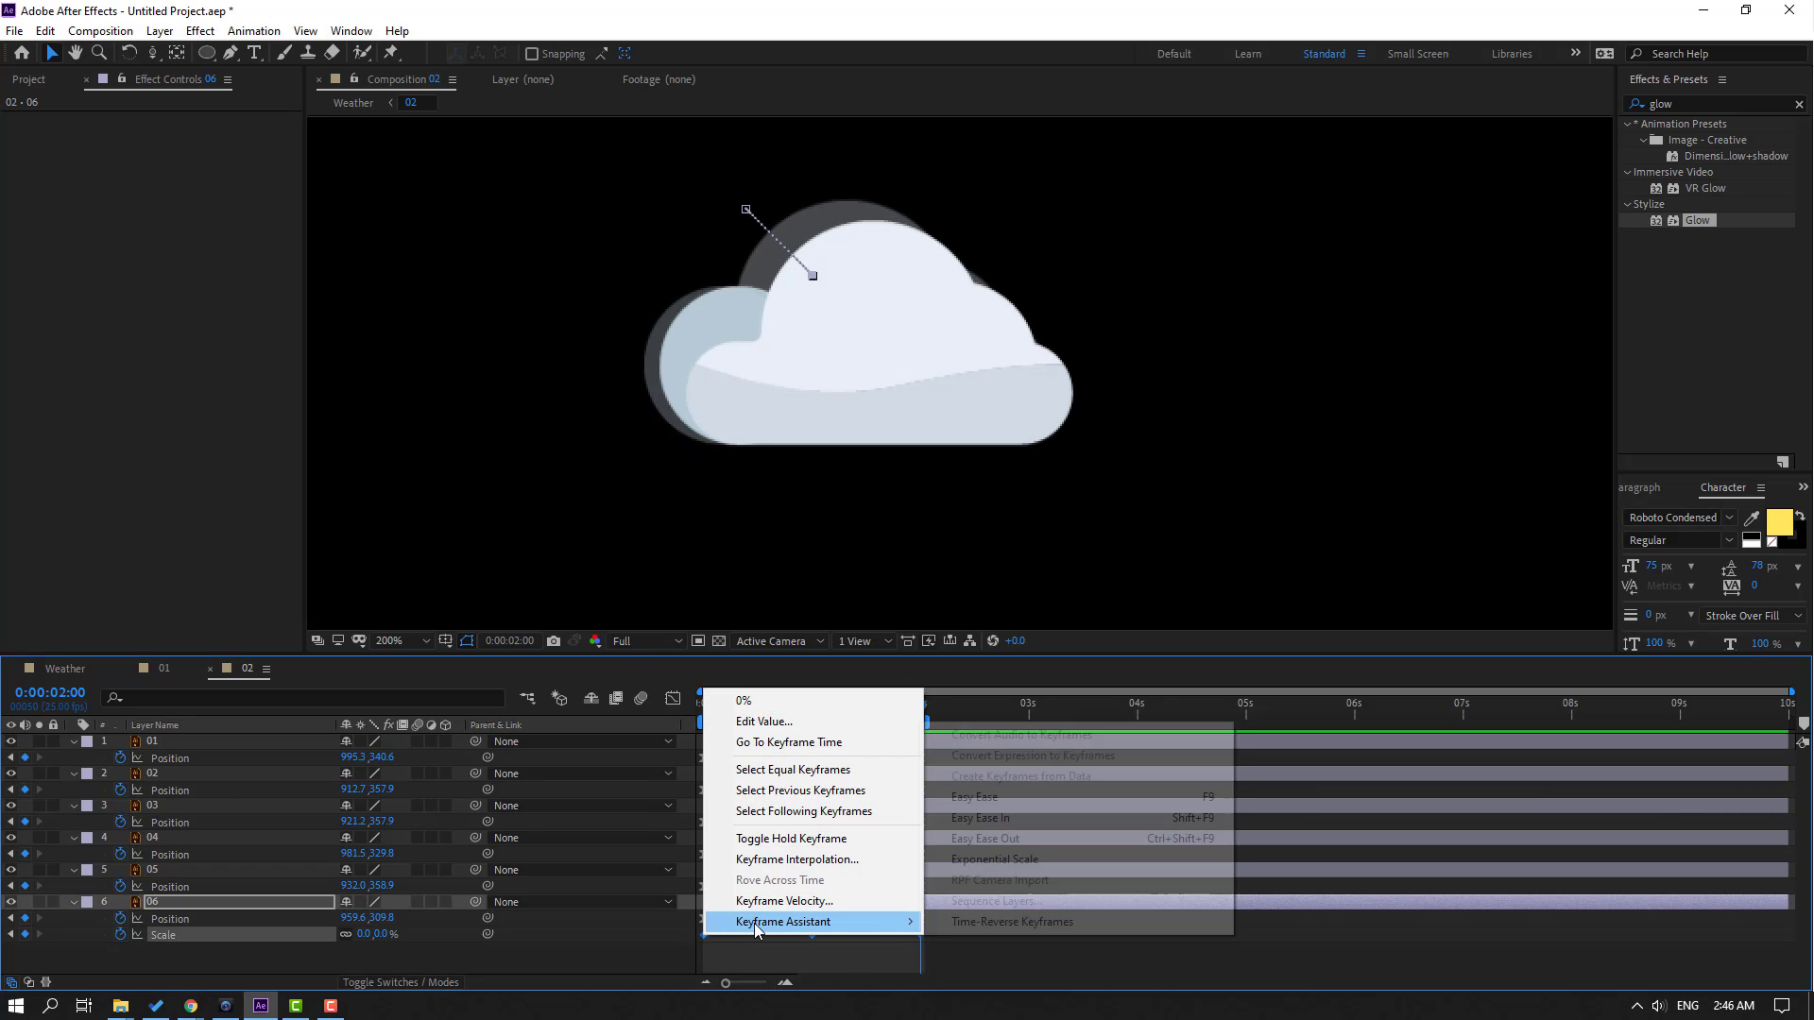
{"action": "mouse_move", "coordinate": [831, 921]}
{"action": "left_click", "coordinate": [1086, 793]}
{"action": "left_click_drag", "start_coordinate": [745, 953], "coordinate": [693, 952]}
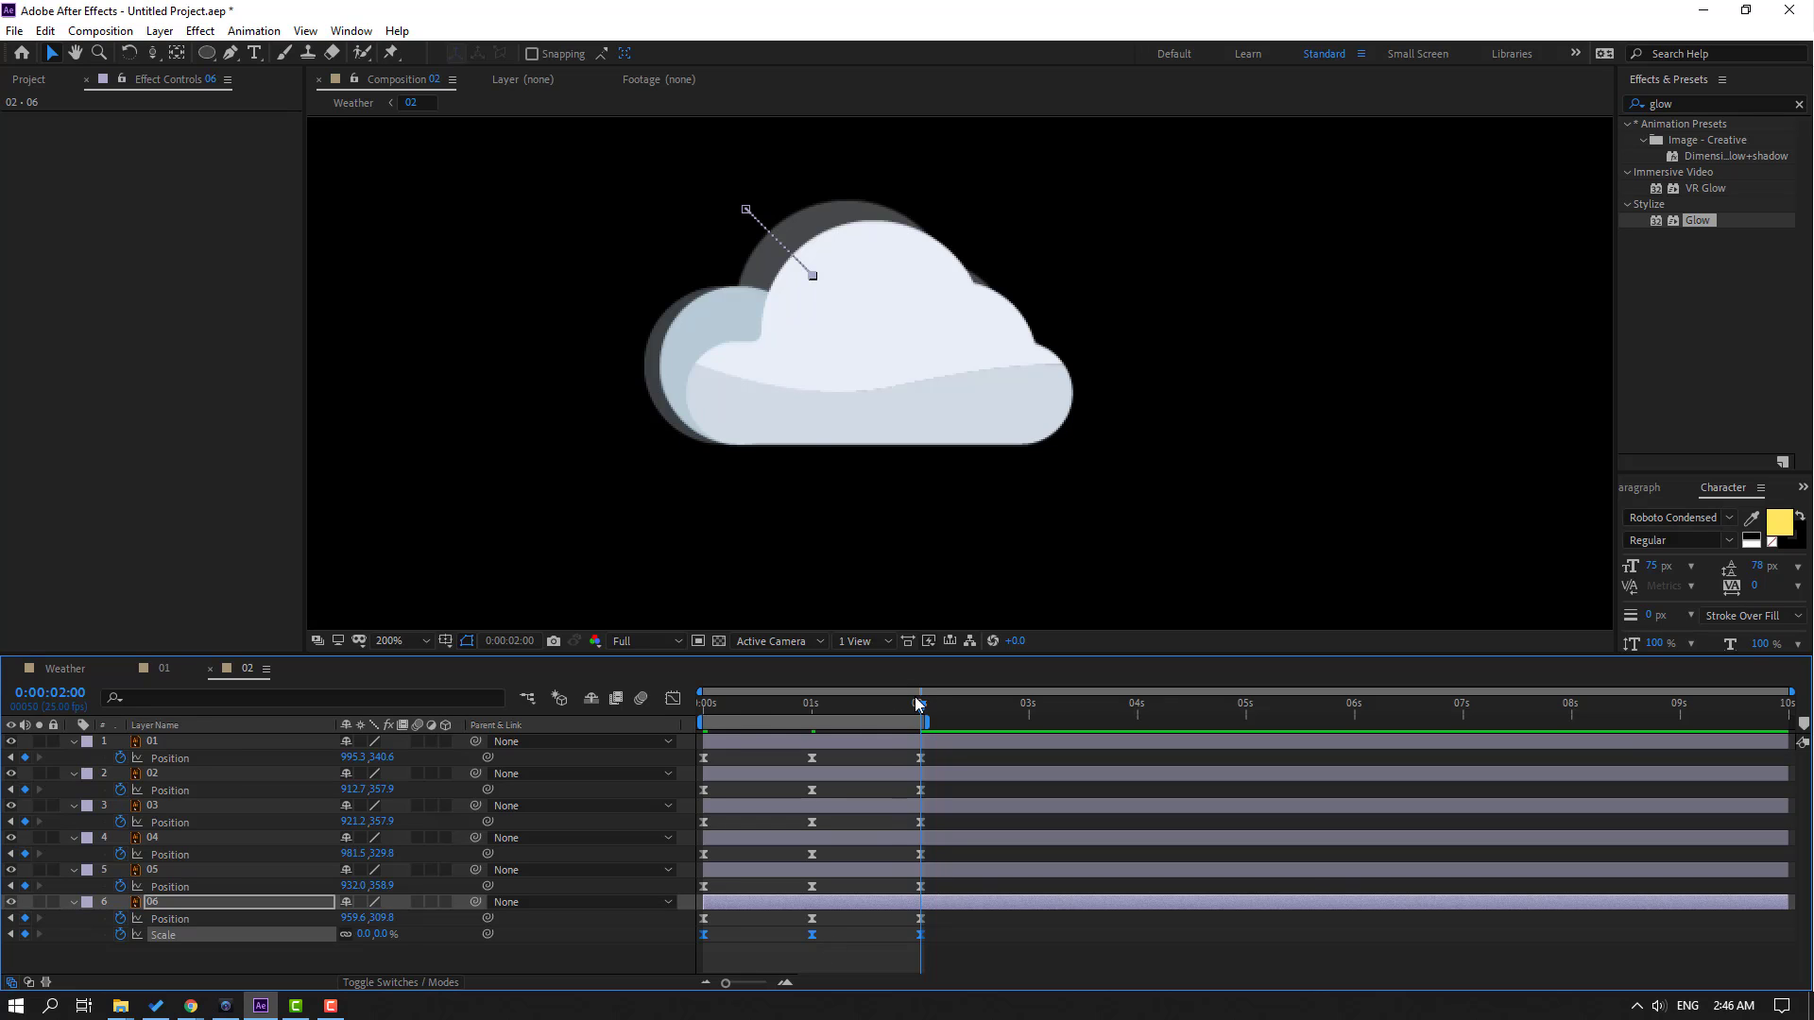
{"action": "left_click_drag", "start_coordinate": [915, 704], "coordinate": [703, 709]}
Preview the puff animation with layer 05 selected, then return to the Weather composition
{"action": "left_click", "coordinate": [162, 873]}
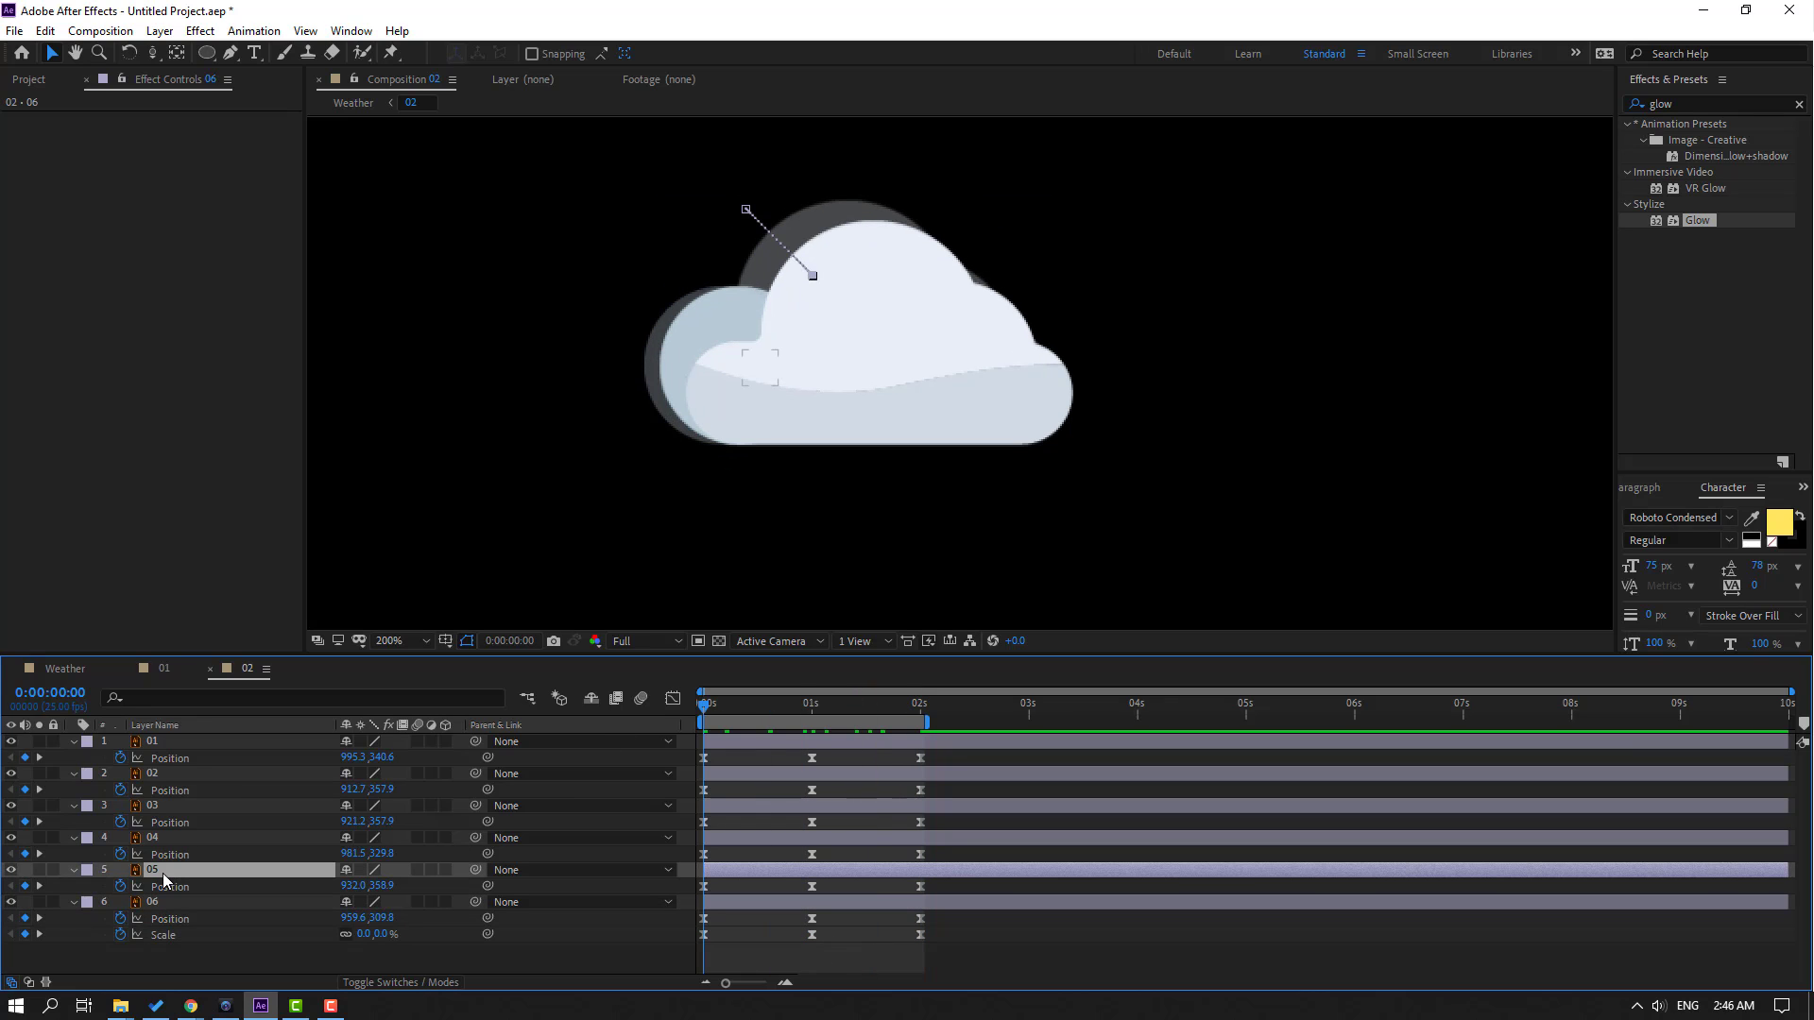
{"action": "key", "text": "Return"}
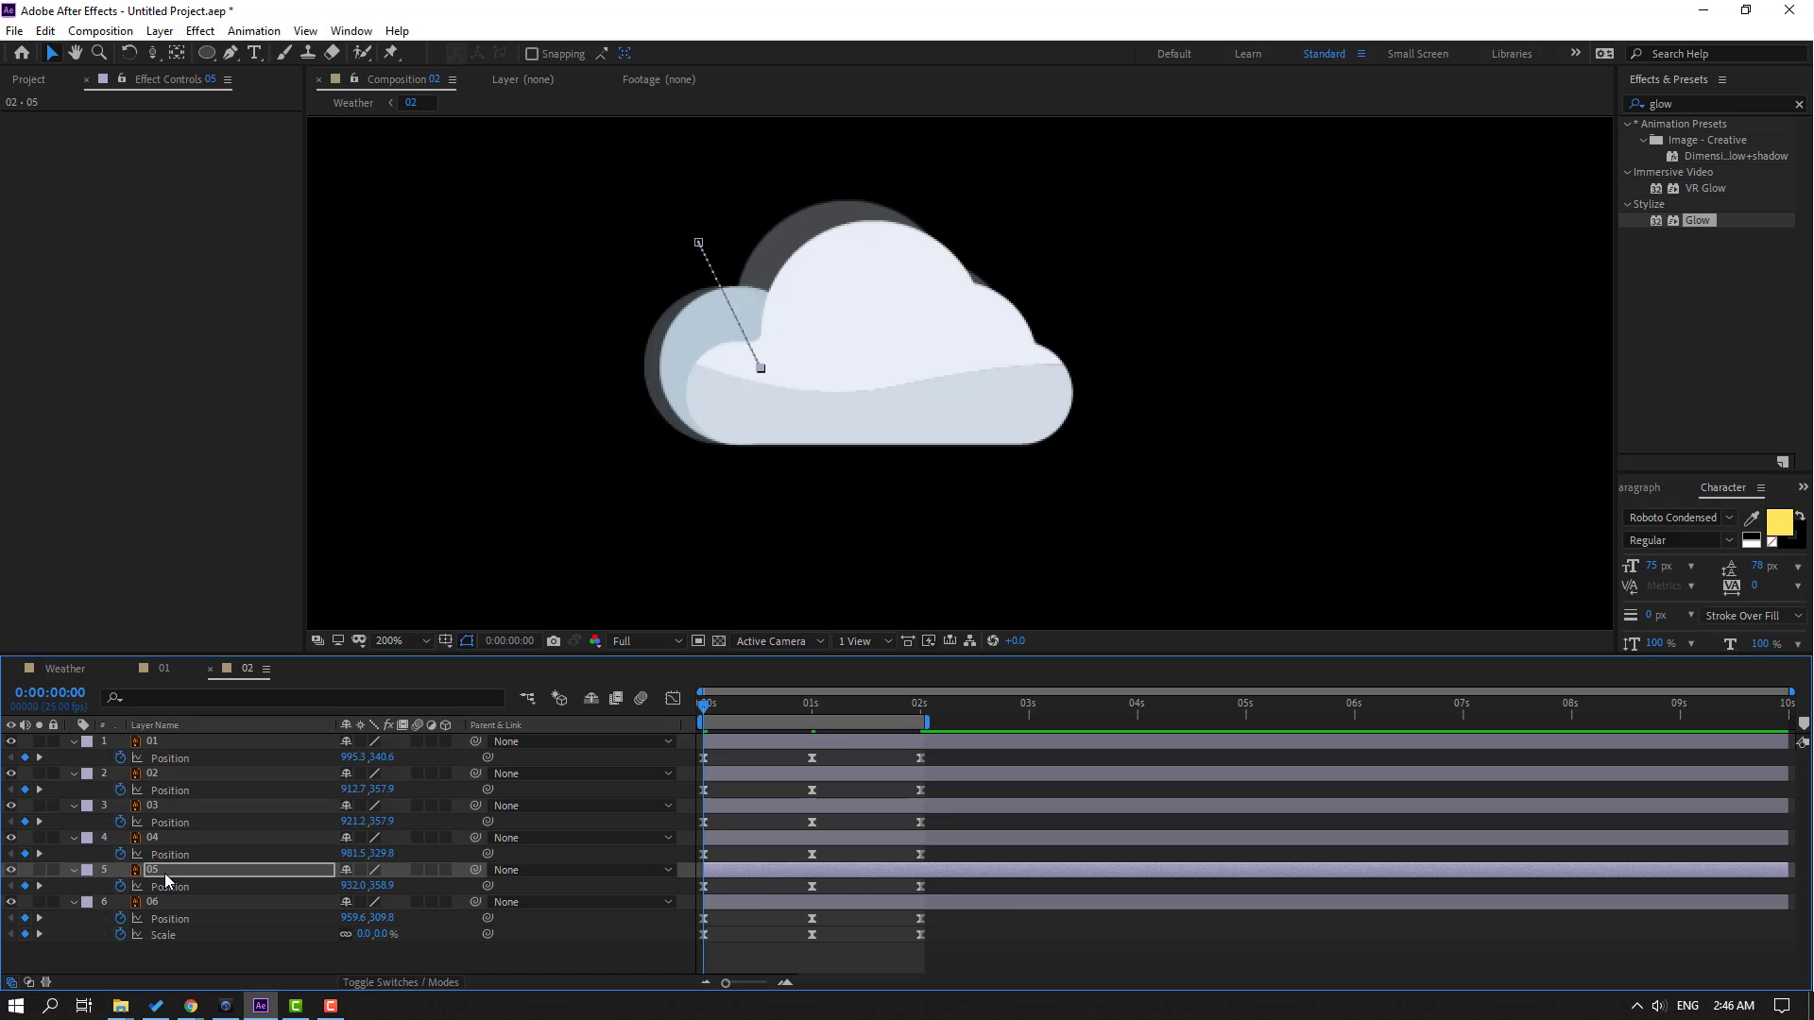
{"action": "key", "text": "space"}
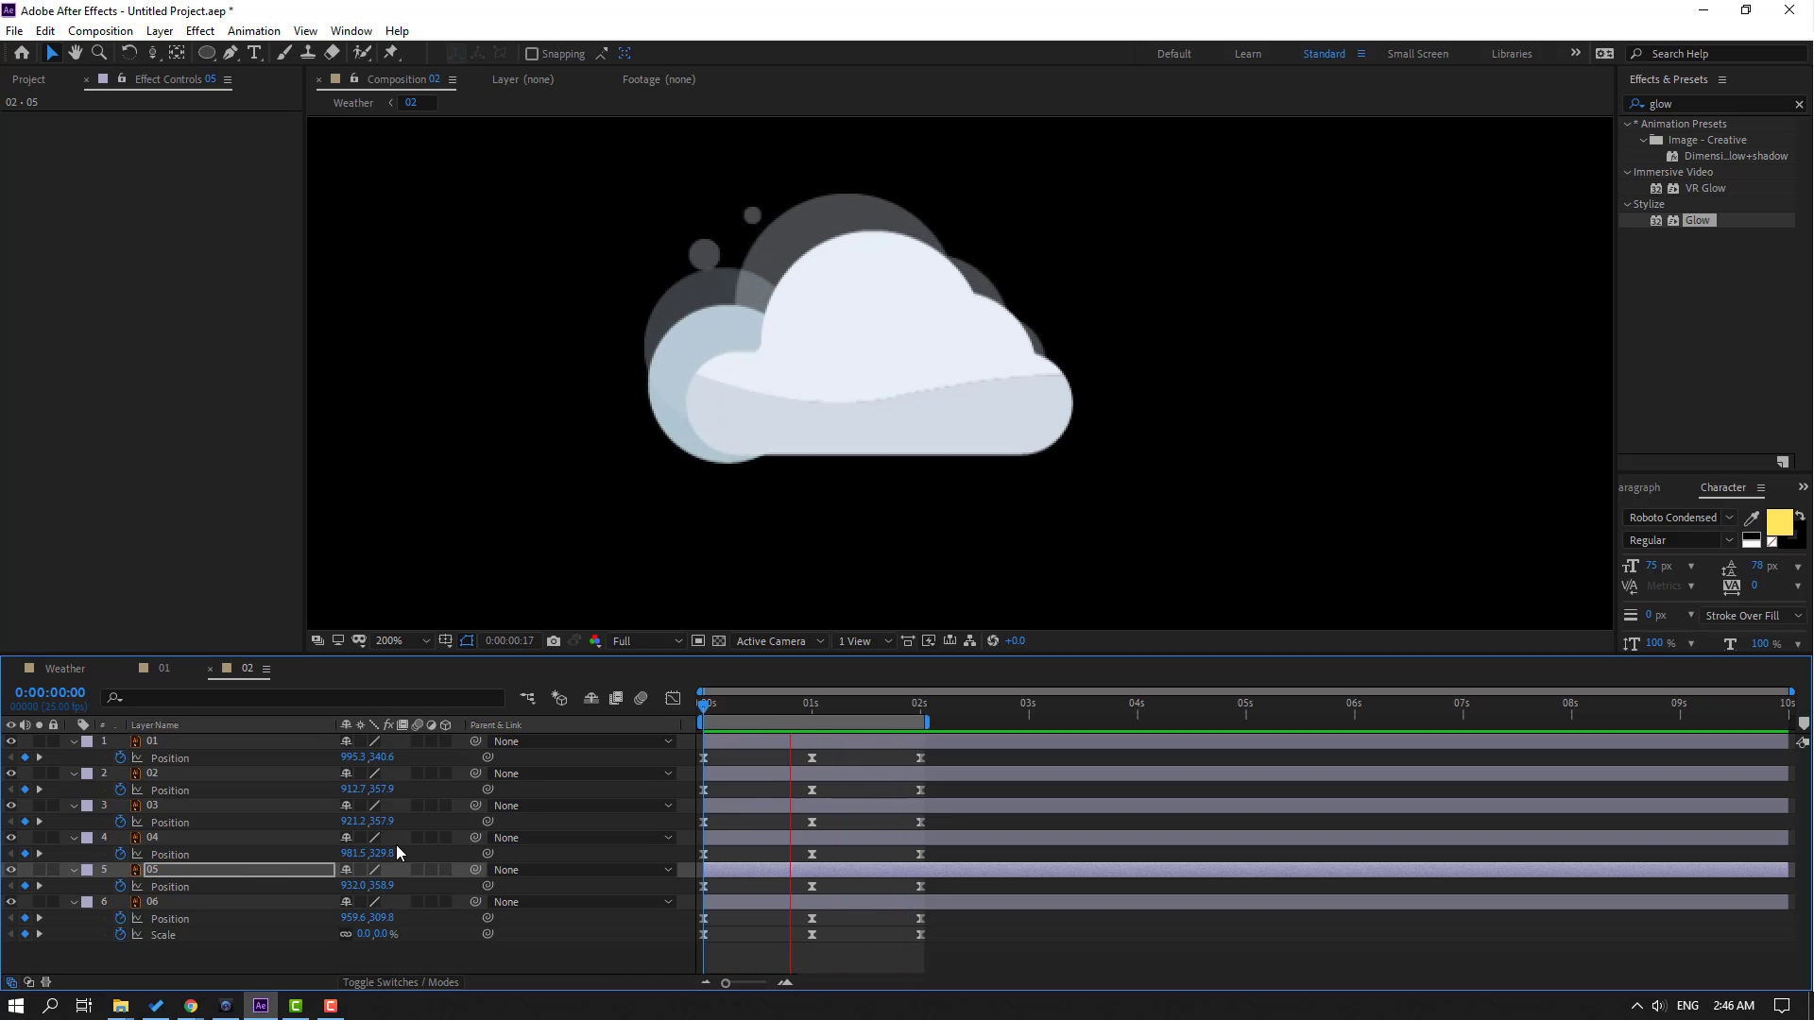
{"action": "key", "text": "space"}
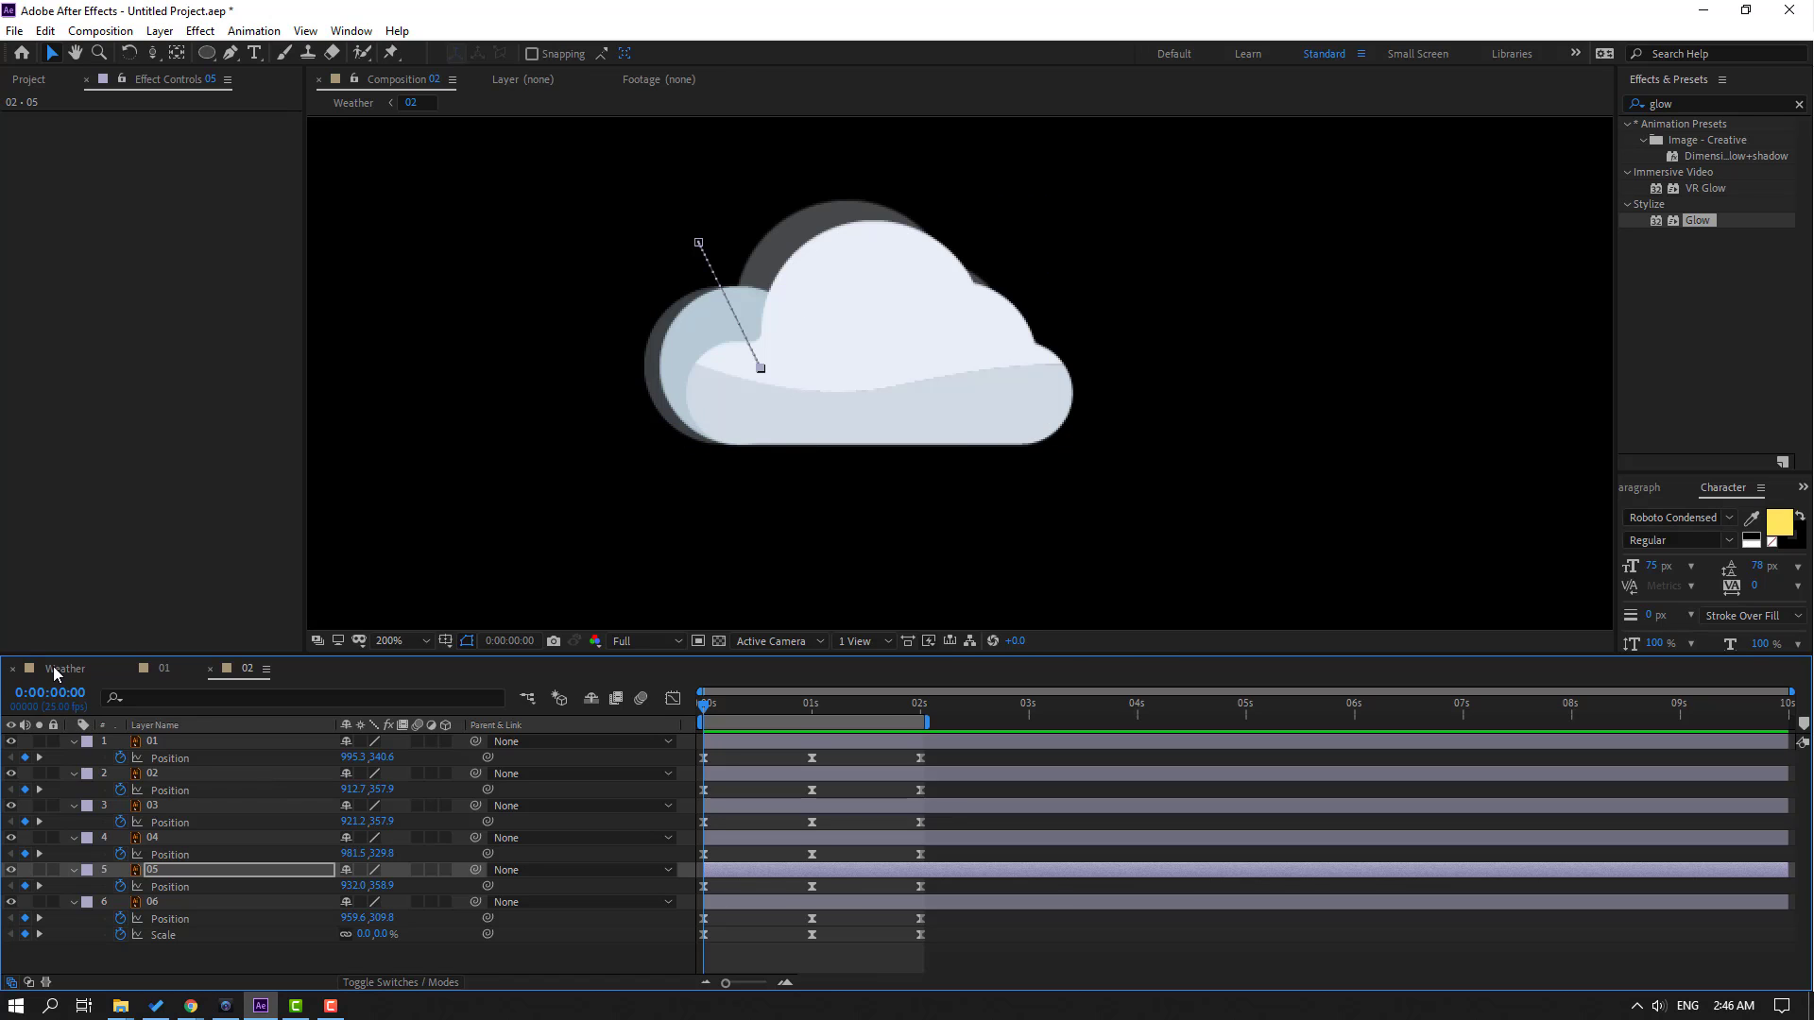
{"action": "left_click", "coordinate": [59, 669]}
Preview the icon set and end the Weather work area at exactly 2 seconds
{"action": "key", "text": "space"}
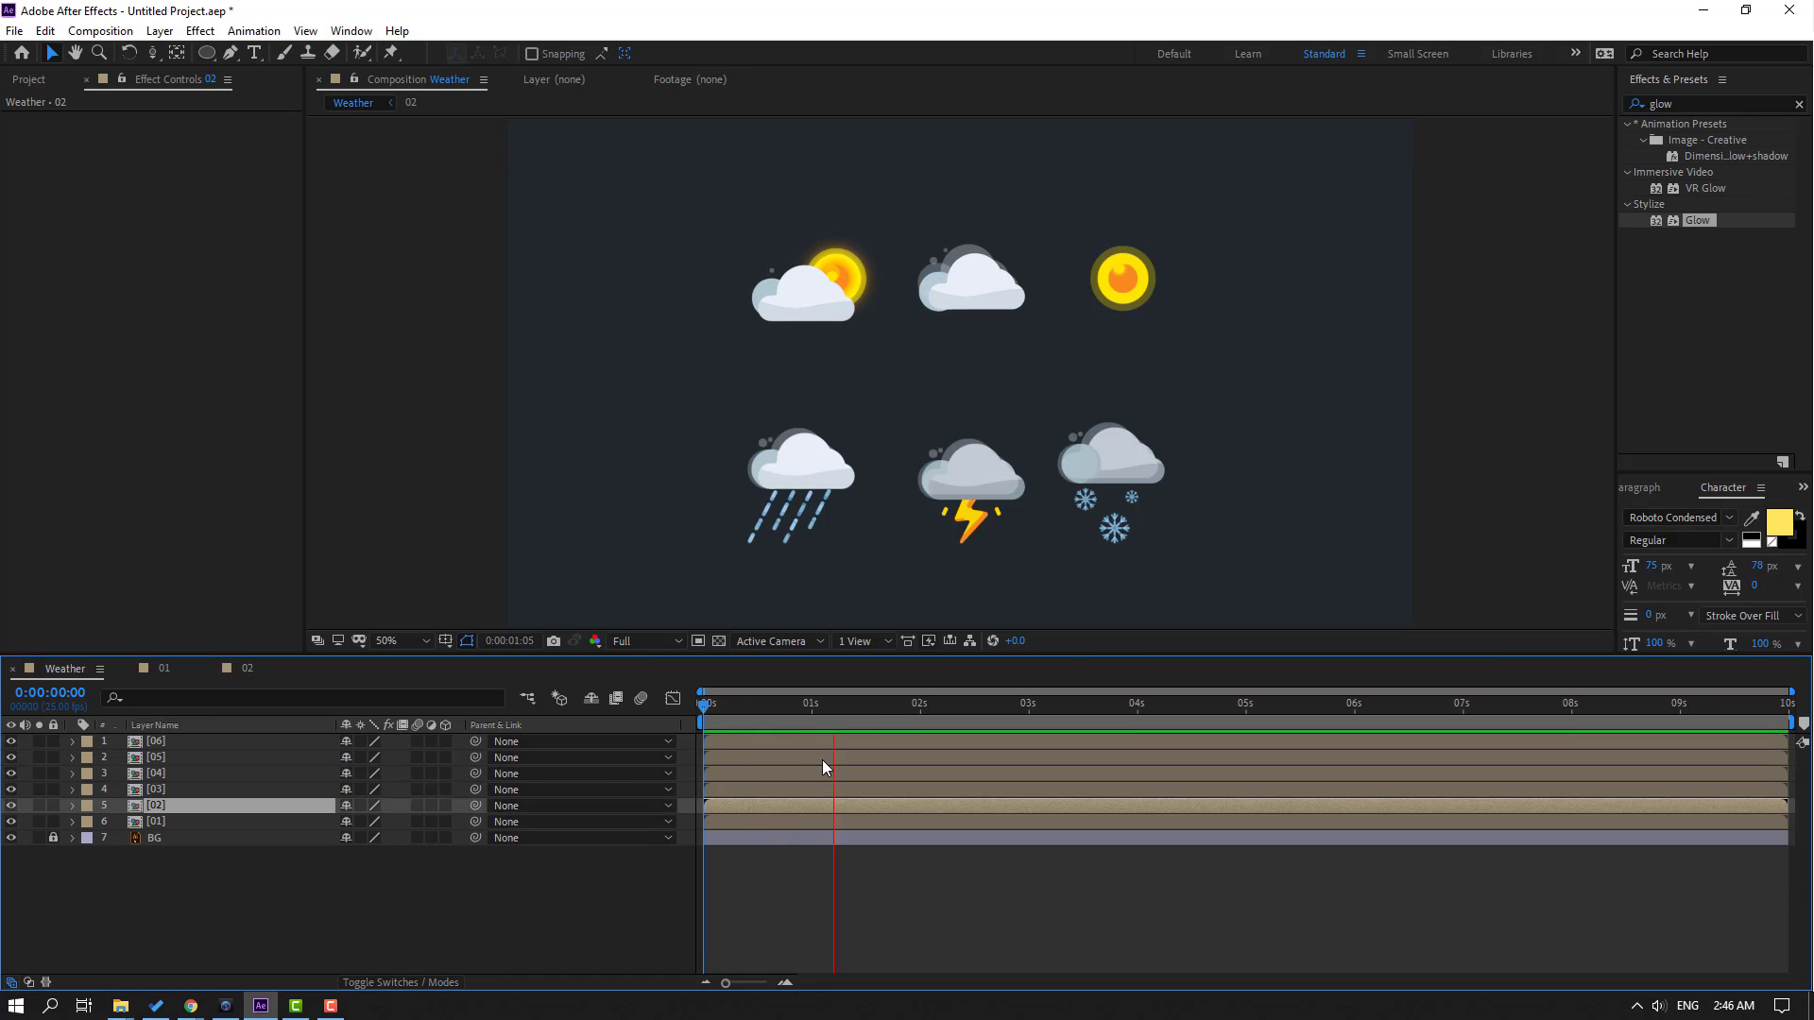
{"action": "key", "text": "space"}
{"action": "left_click", "coordinate": [933, 716]}
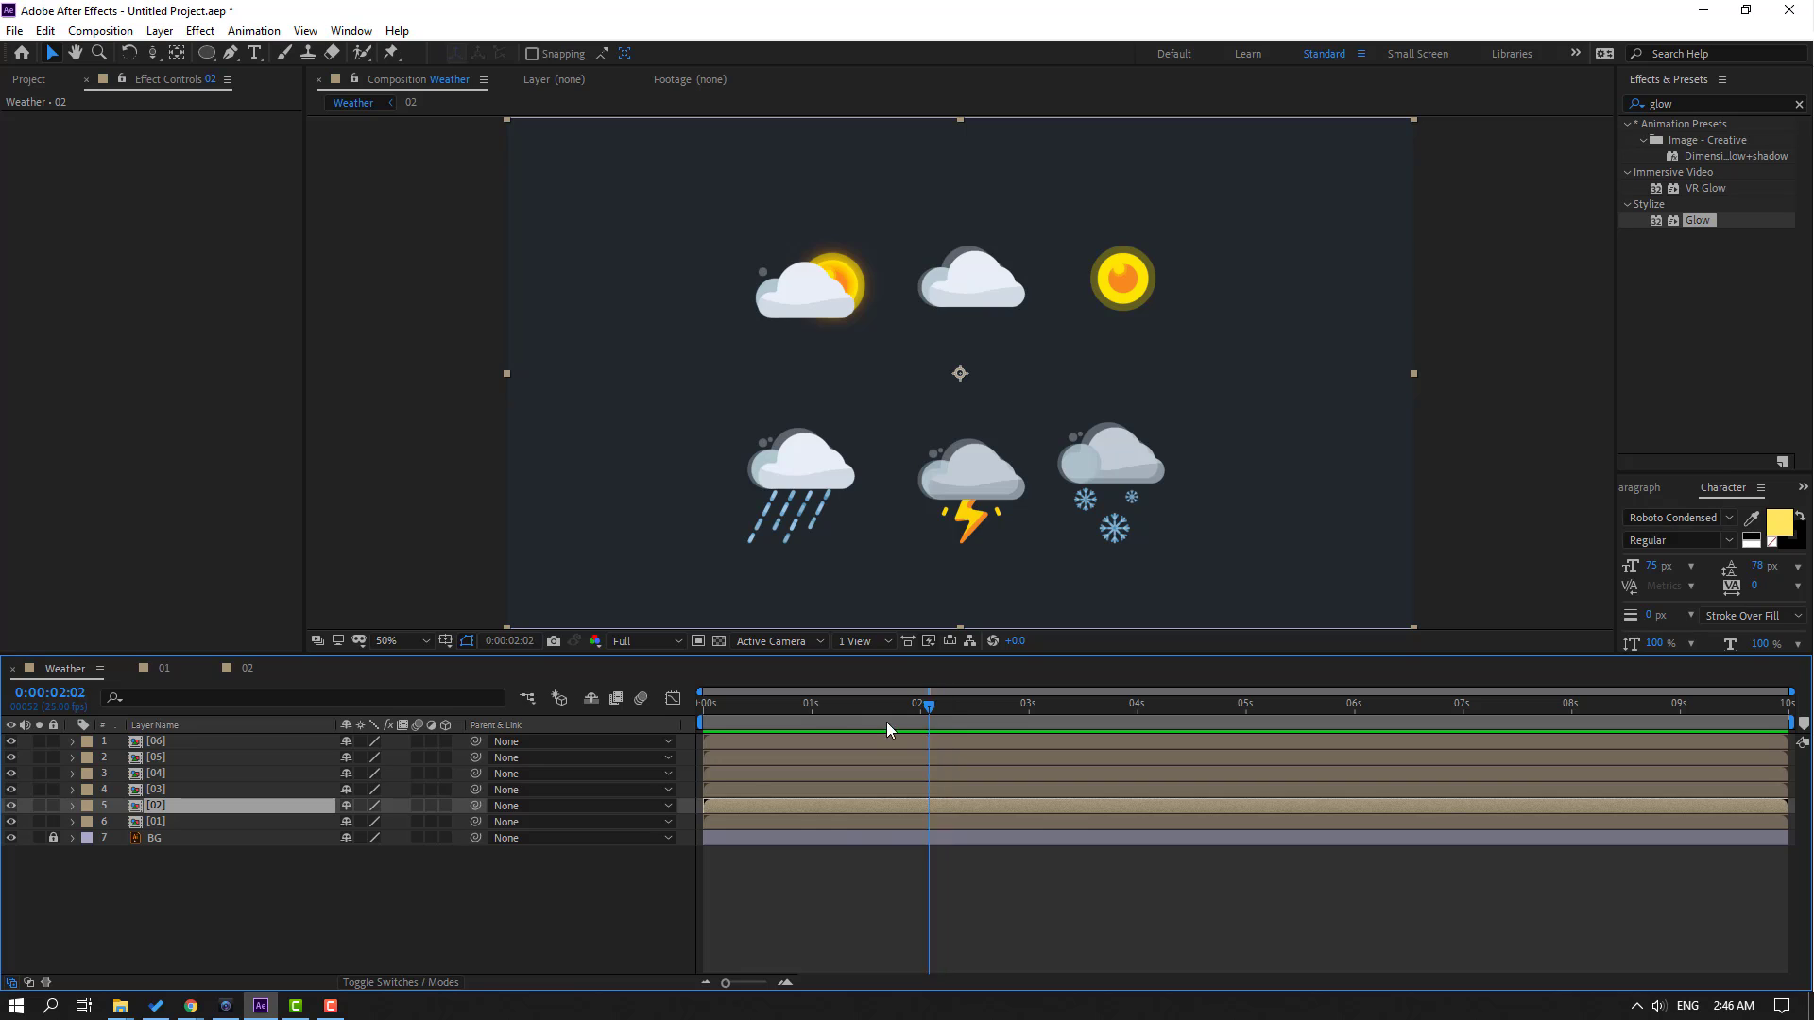
{"action": "left_click_drag", "start_coordinate": [886, 722], "coordinate": [920, 751]}
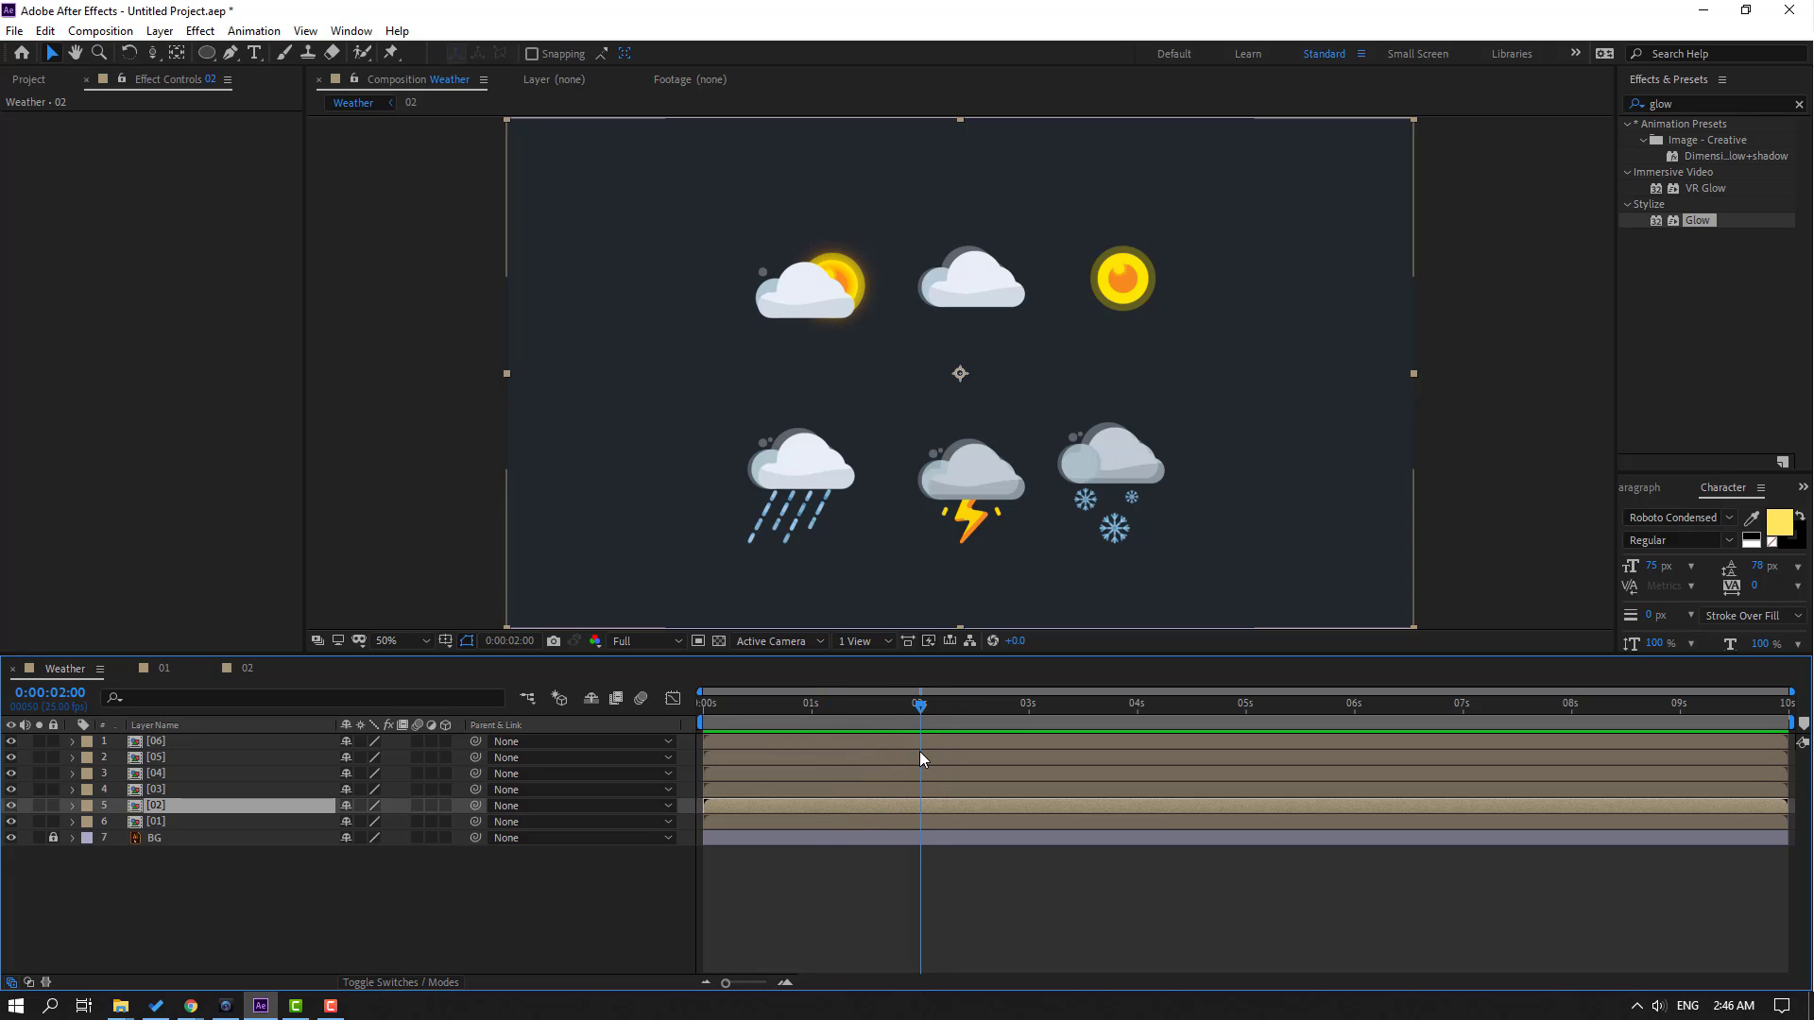
{"action": "key", "text": "n"}
{"action": "left_click", "coordinate": [189, 860]}
{"action": "key", "text": "Home"}
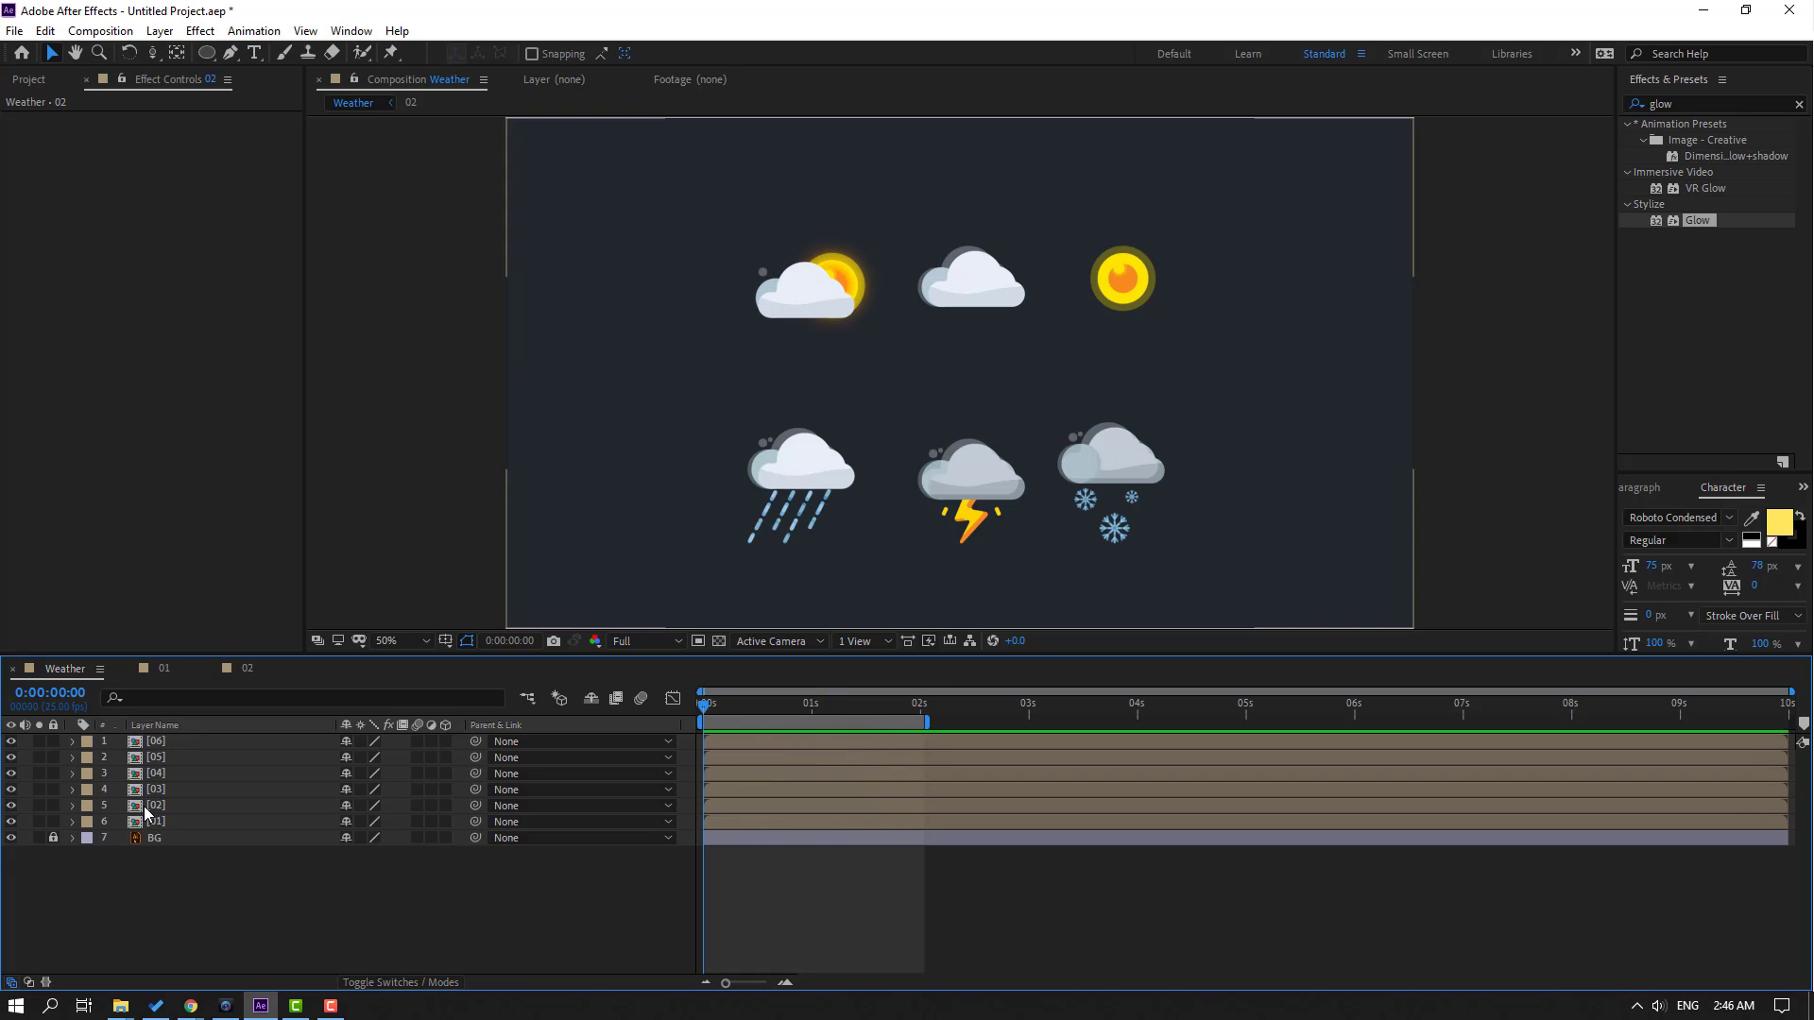
Open sun comp 03 and add a Glow to sun layer 05 with radius 83
{"action": "double_click", "coordinate": [157, 797]}
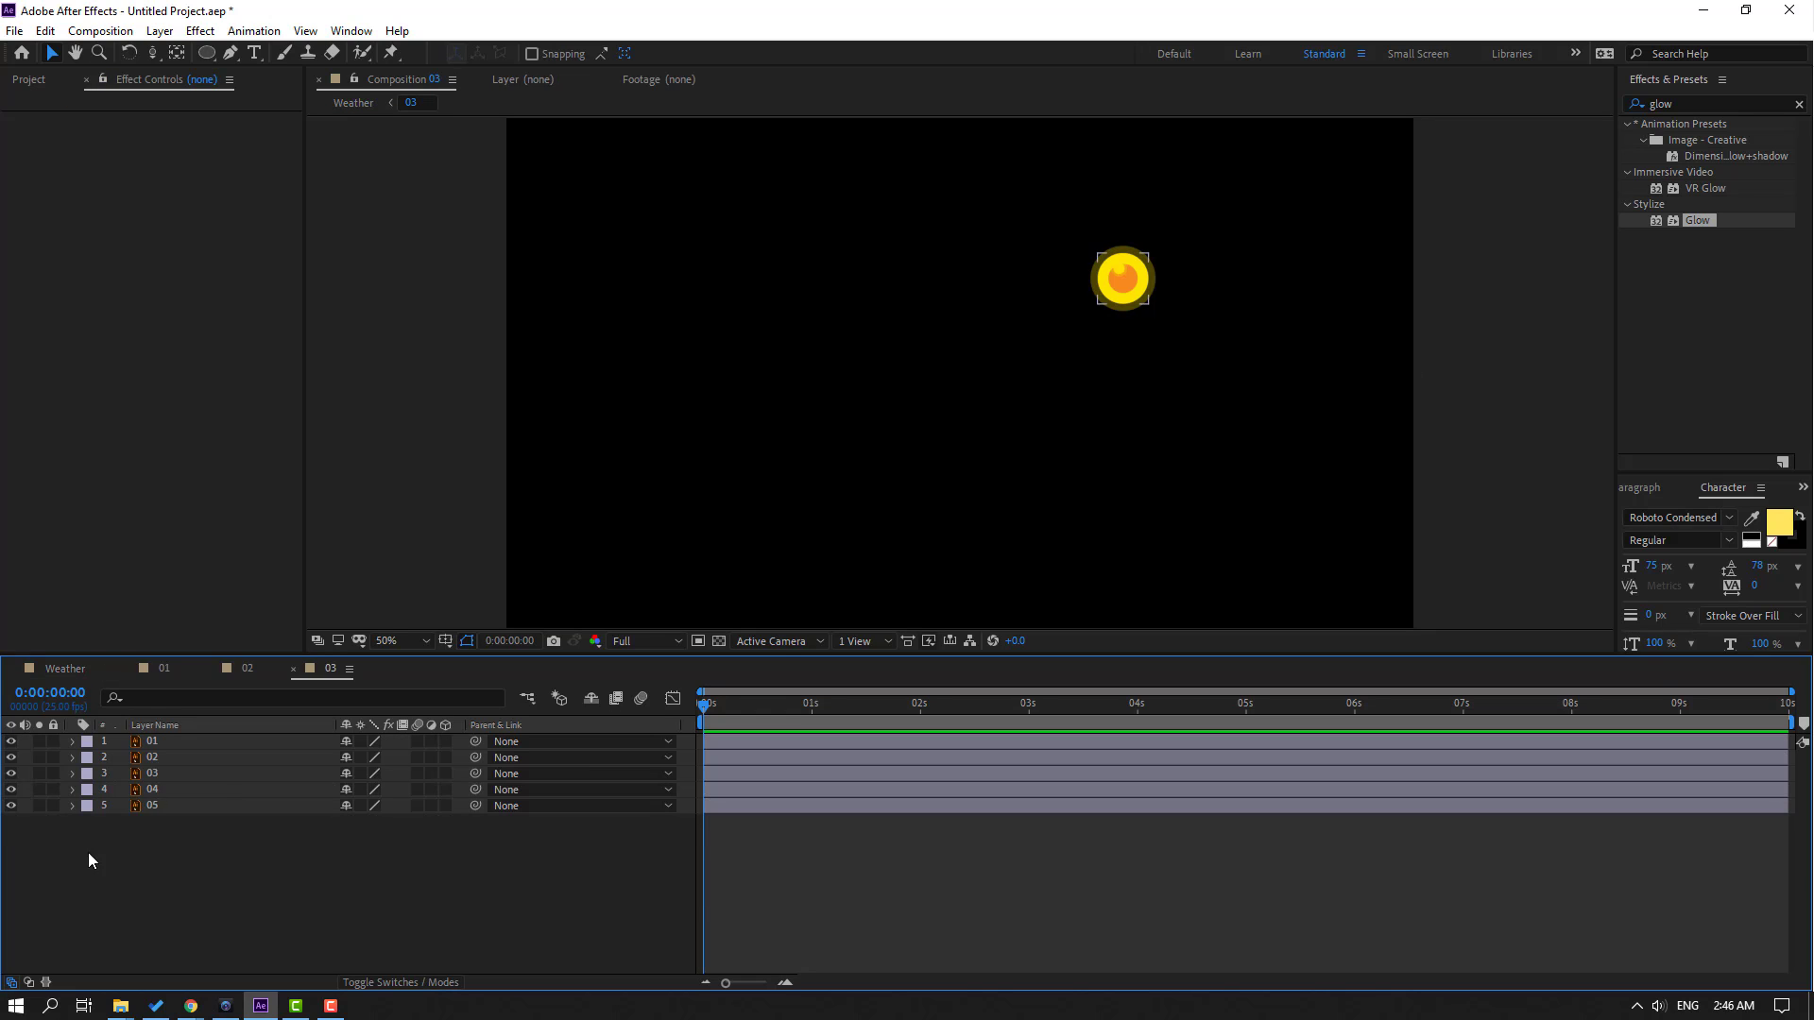
{"action": "scroll", "coordinate": [1142, 342], "scroll_direction": "up", "scroll_amount": 2}
{"action": "mouse_move", "coordinate": [1142, 342]}
{"action": "left_mouse_down"}
{"action": "mouse_move", "coordinate": [1003, 482]}
{"action": "mouse_move", "coordinate": [940, 447]}
{"action": "left_mouse_up"}
{"action": "key", "text": "period"}
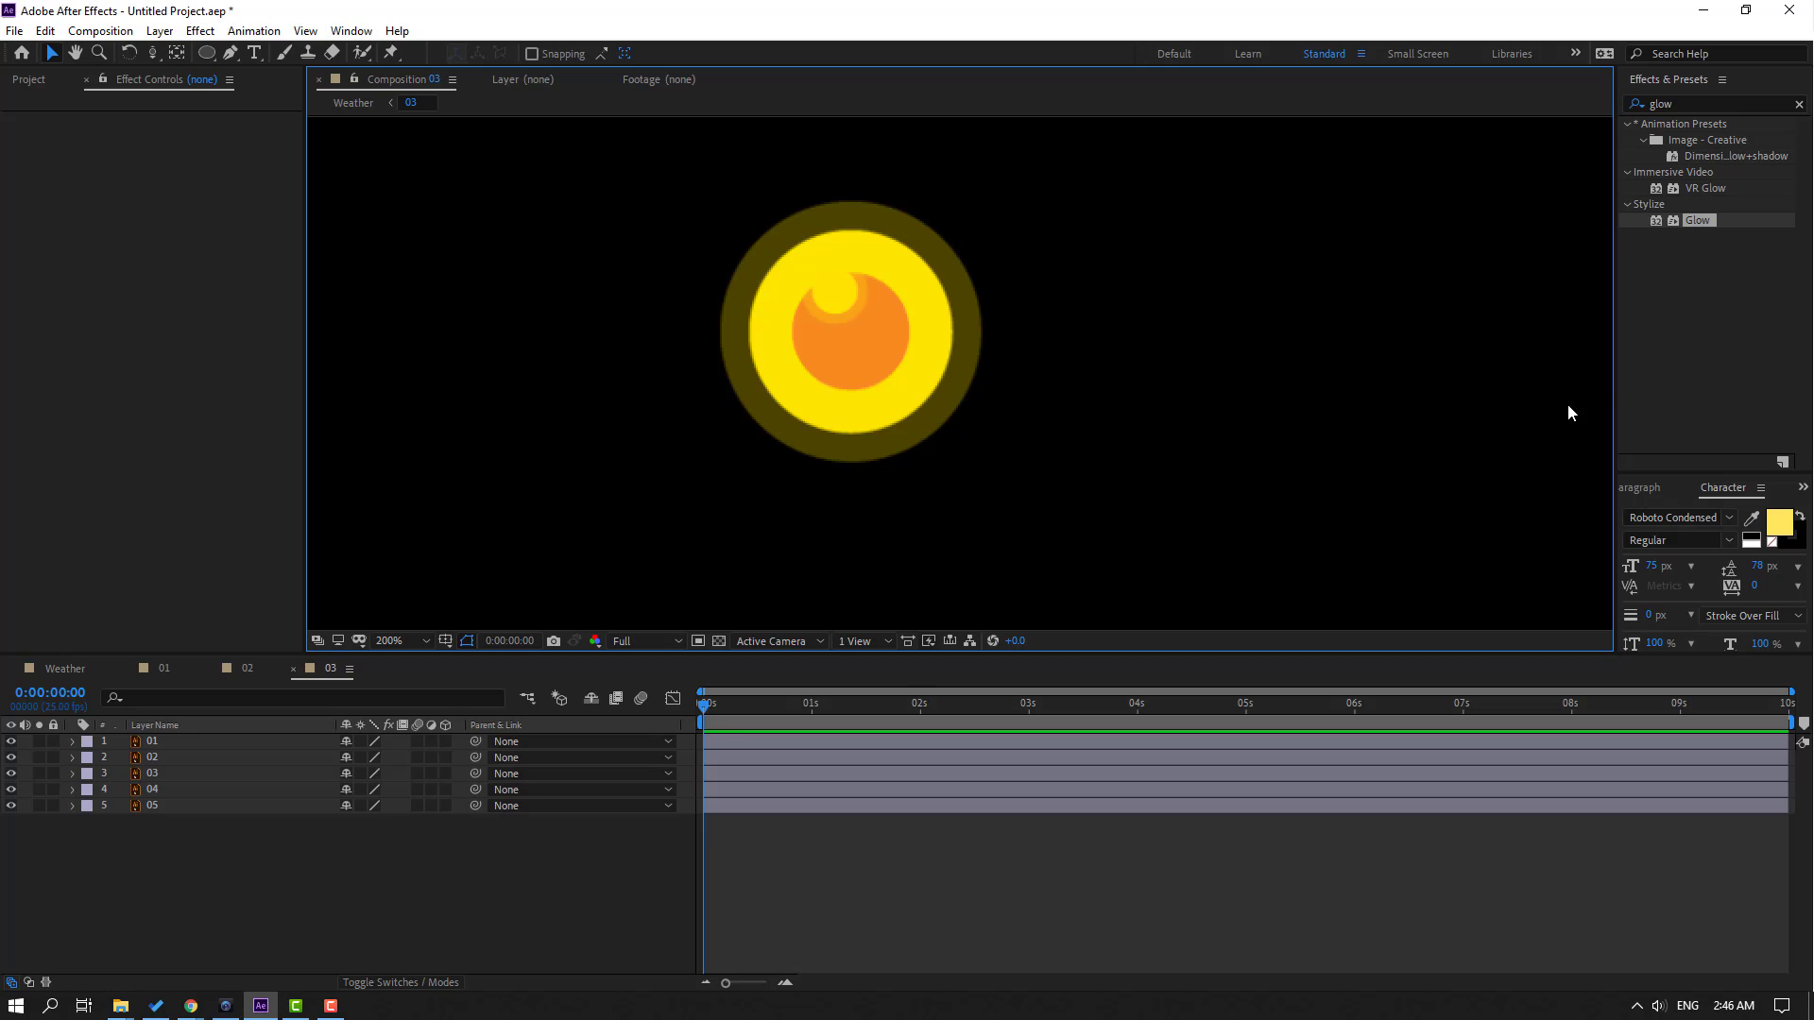
{"action": "left_click_drag", "start_coordinate": [1697, 227], "coordinate": [152, 811]}
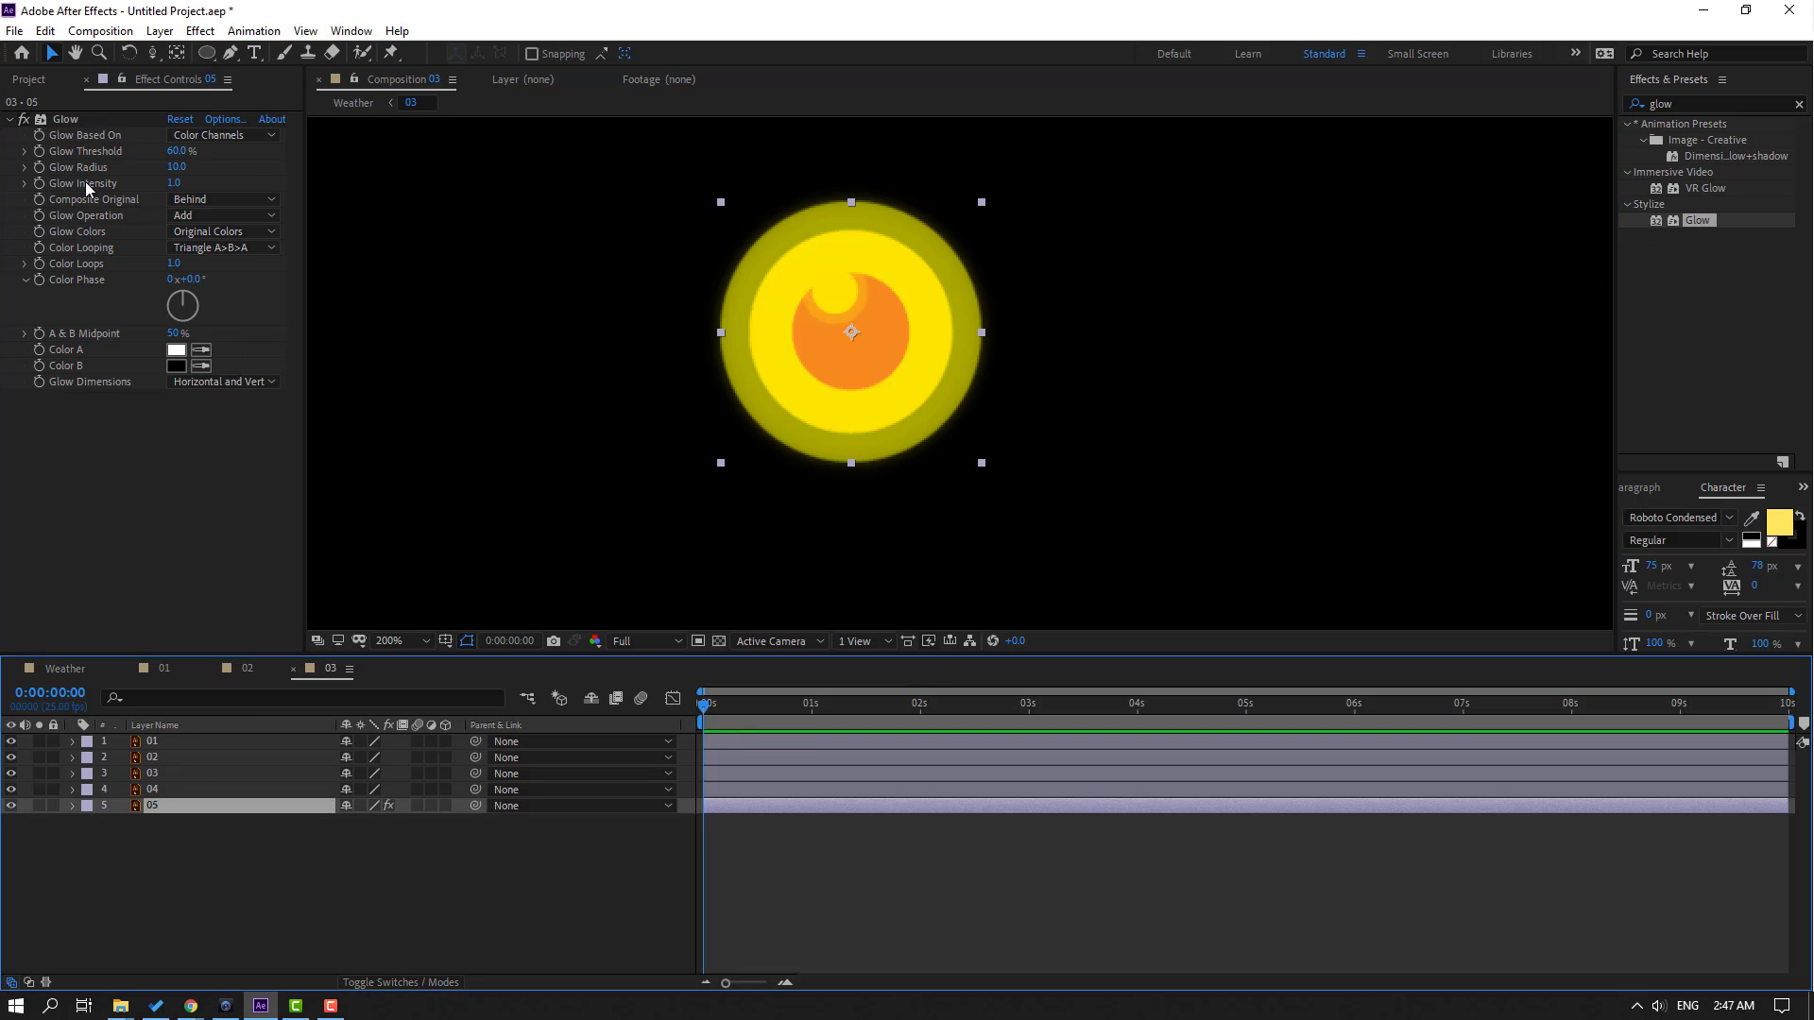
{"action": "left_click_drag", "start_coordinate": [178, 168], "coordinate": [206, 167]}
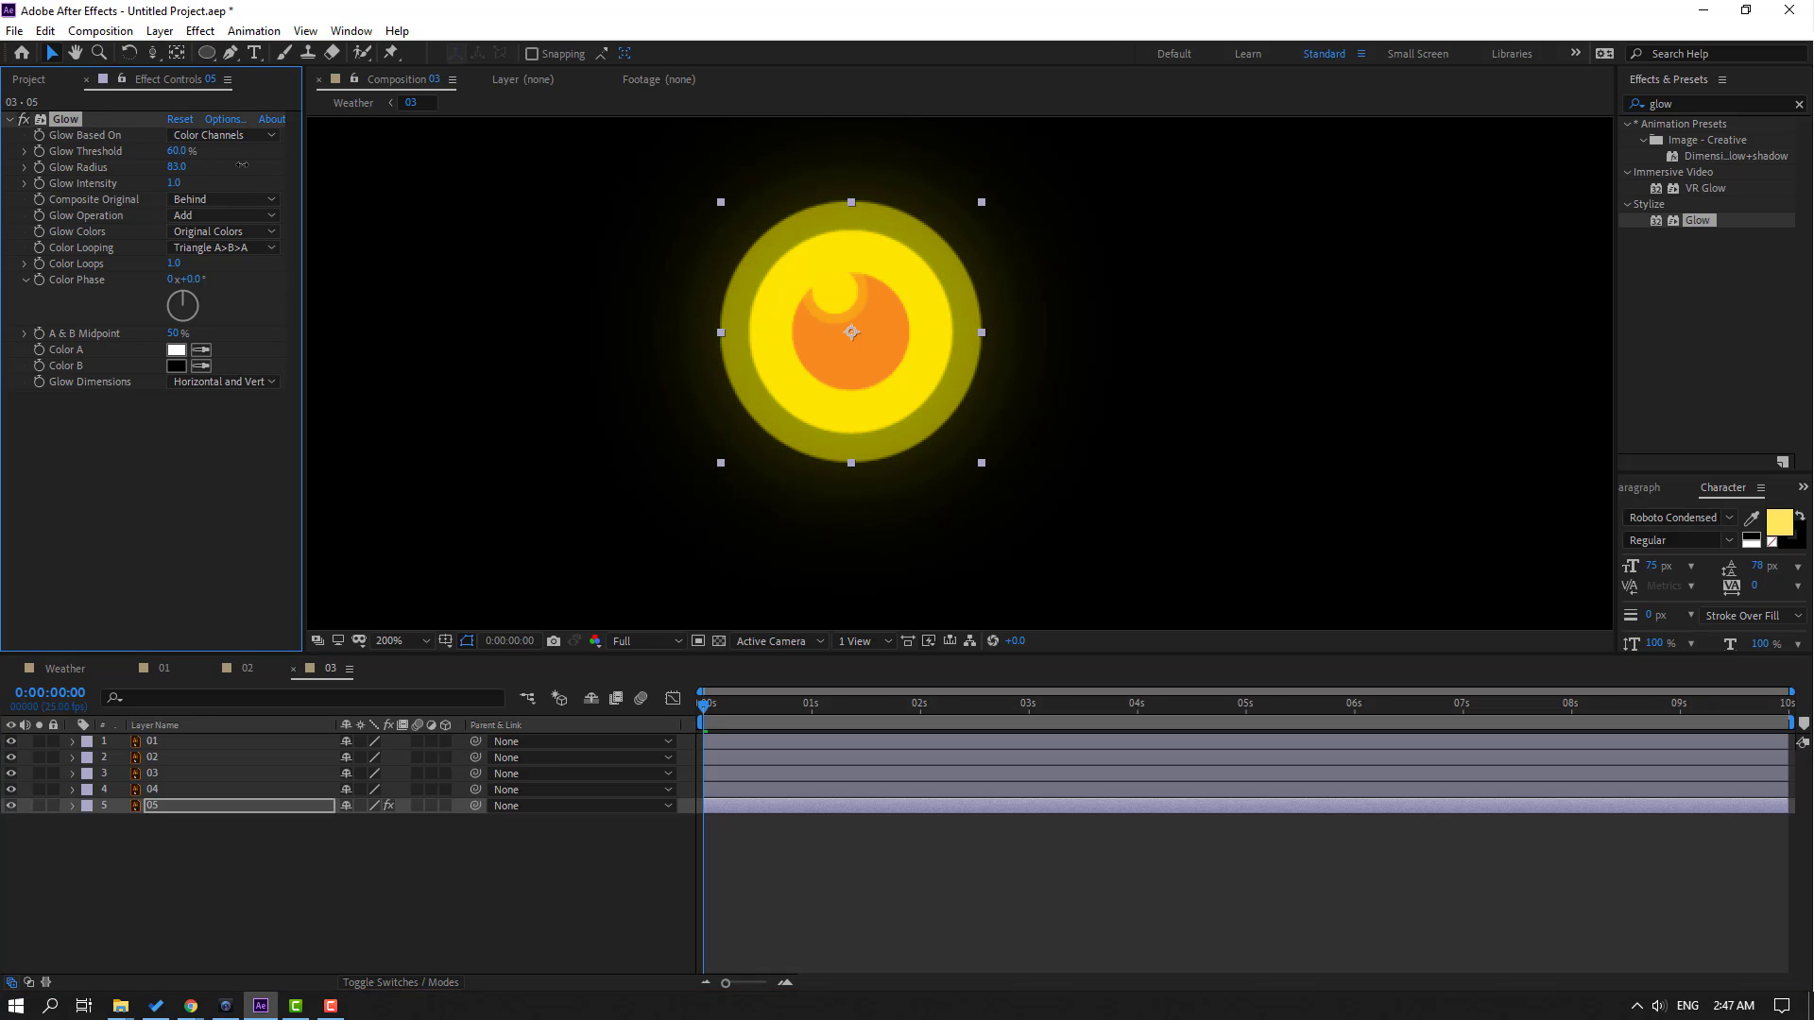
Lower the Glow Radius to 82 and fit an elliptical mask to layer 05
{"action": "left_click_drag", "start_coordinate": [242, 165], "coordinate": [239, 165]}
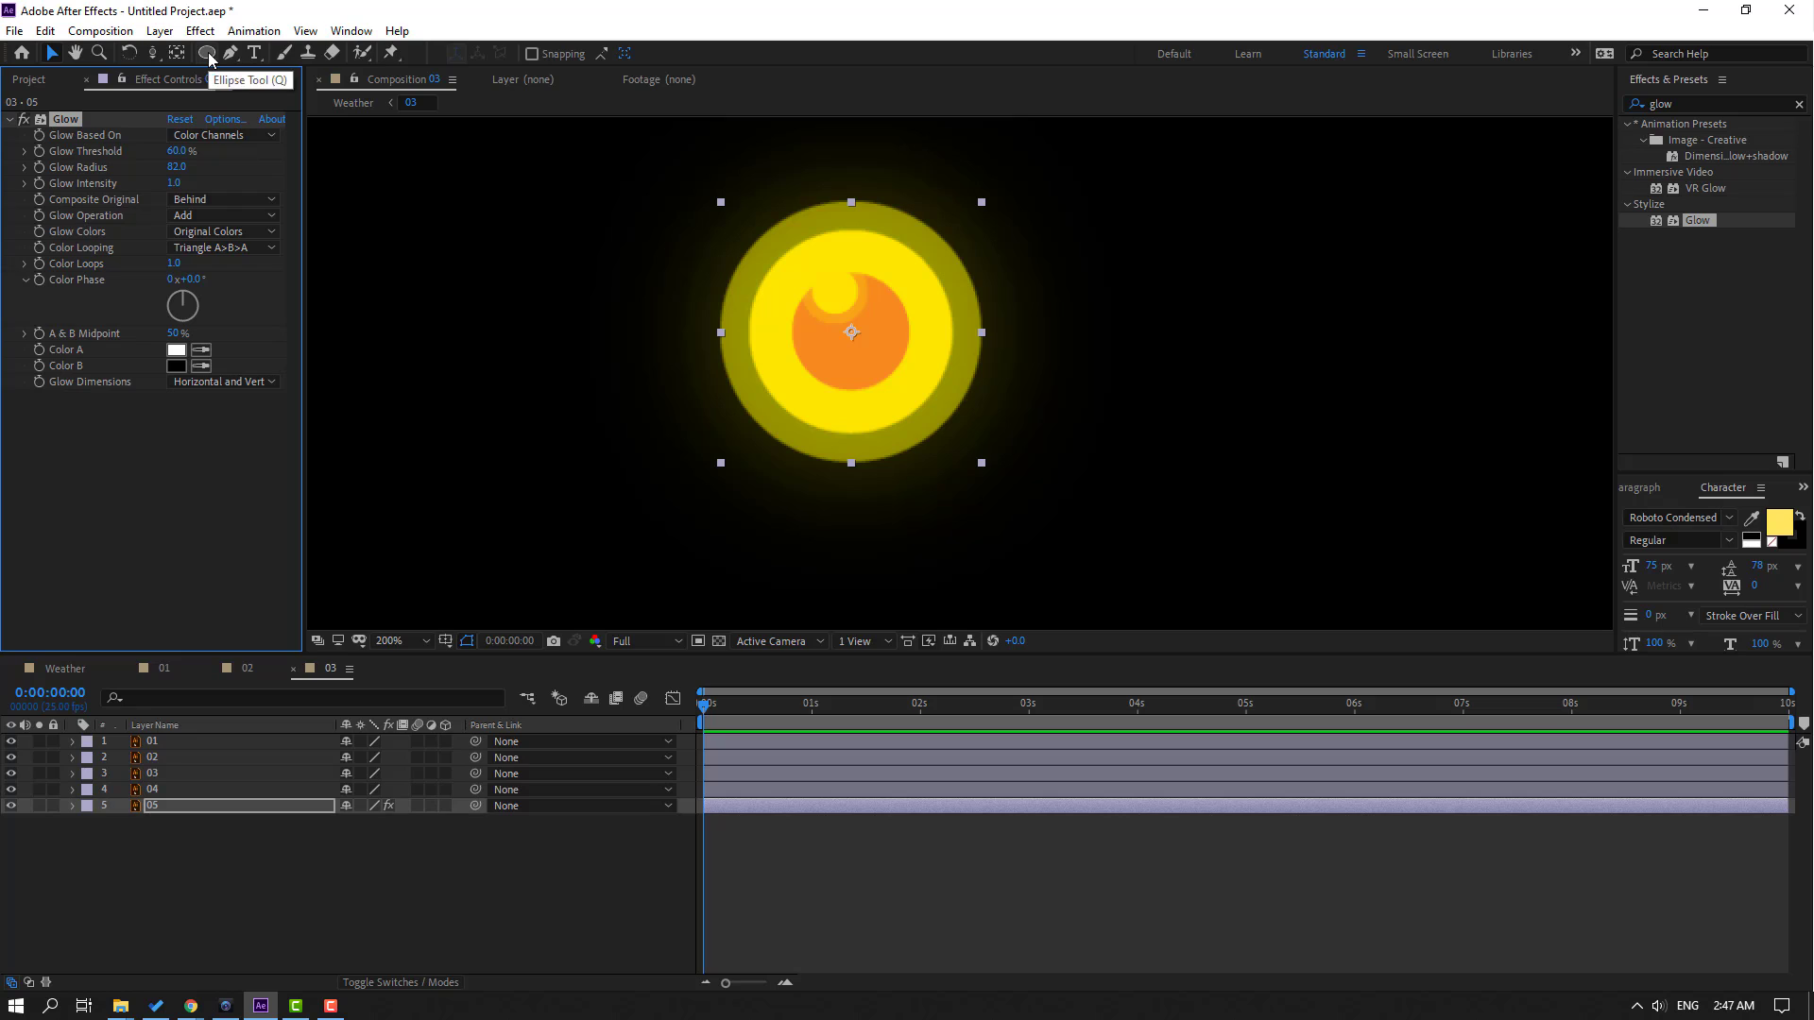
{"action": "left_click", "coordinate": [210, 59]}
{"action": "left_click", "coordinate": [271, 96]}
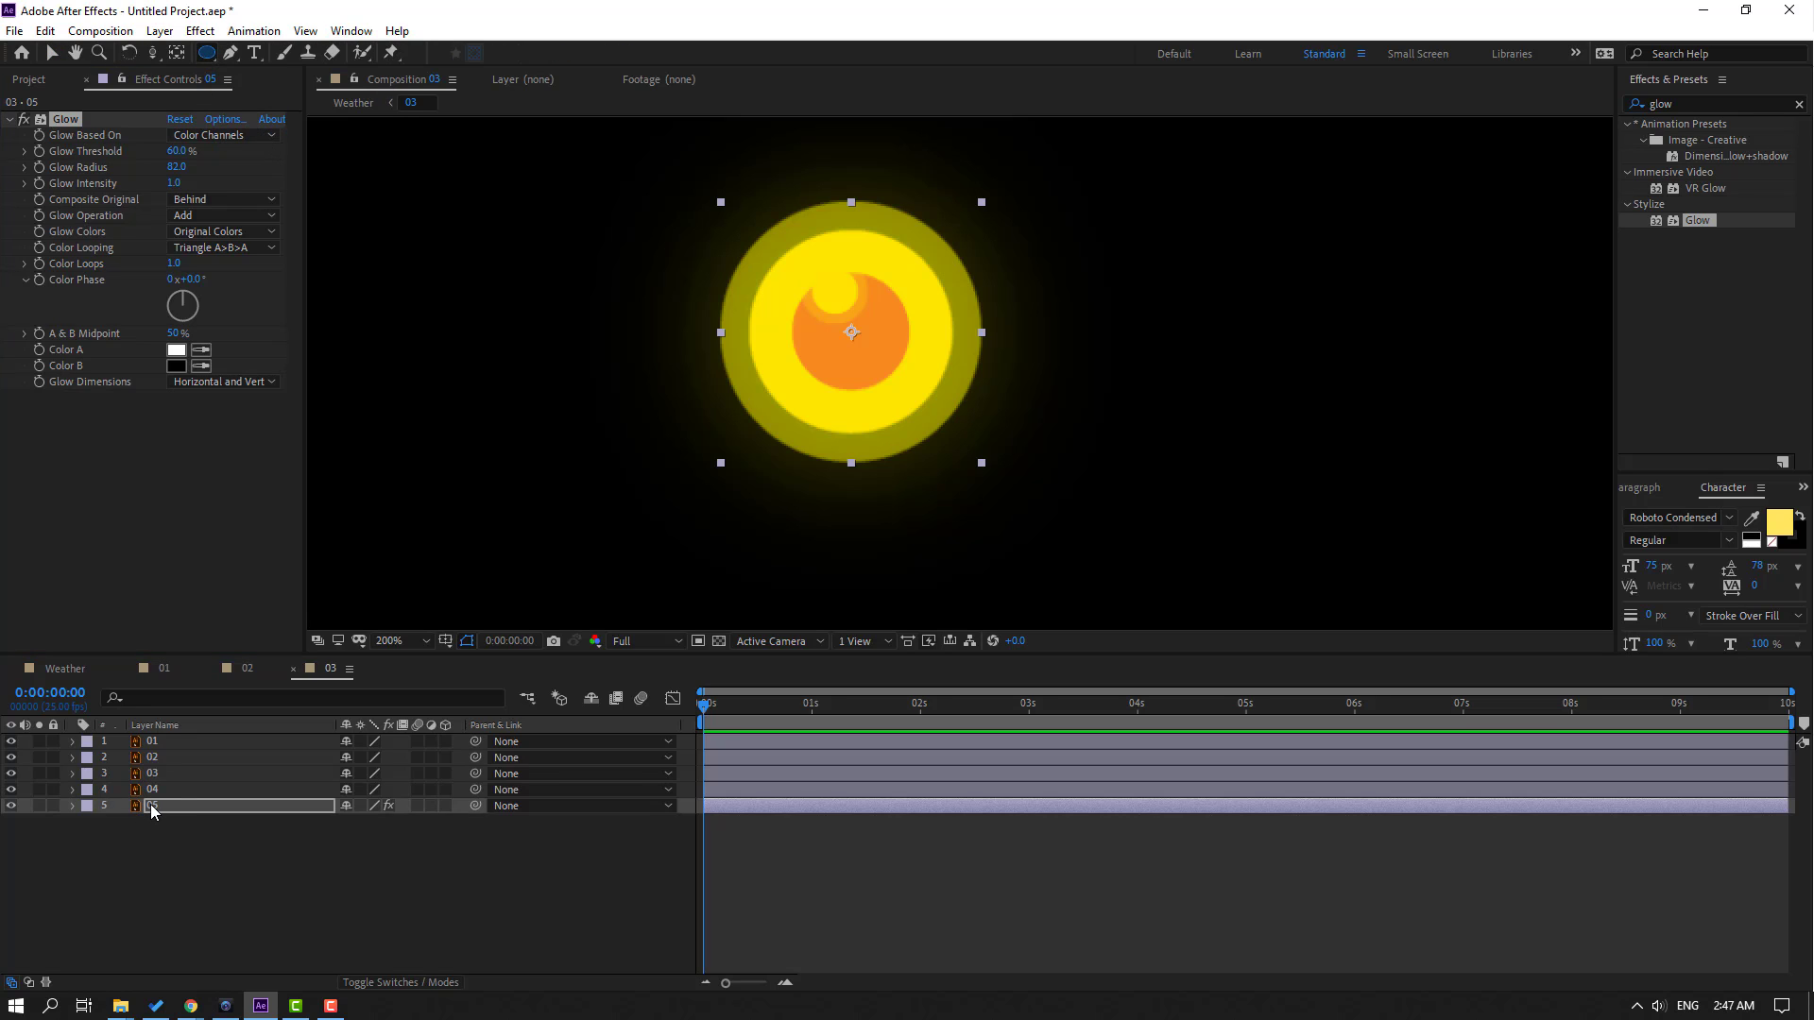
{"action": "key", "text": "Return"}
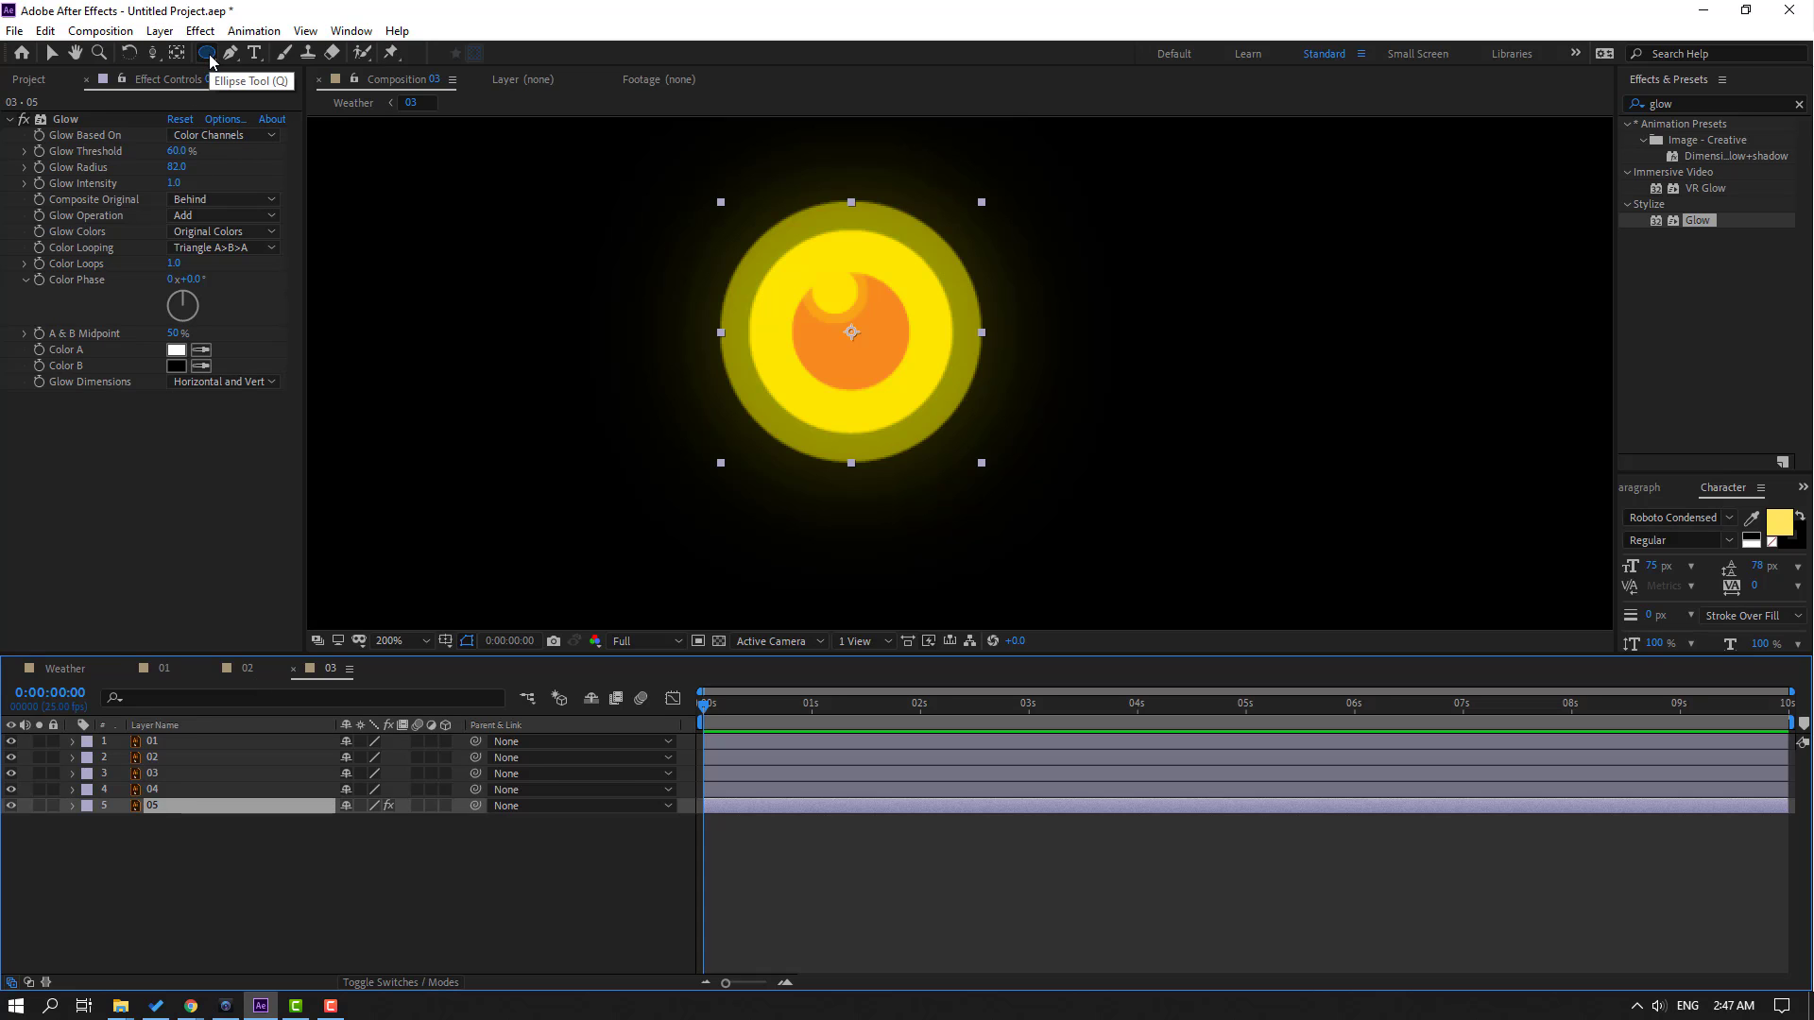
{"action": "double_click", "coordinate": [208, 54]}
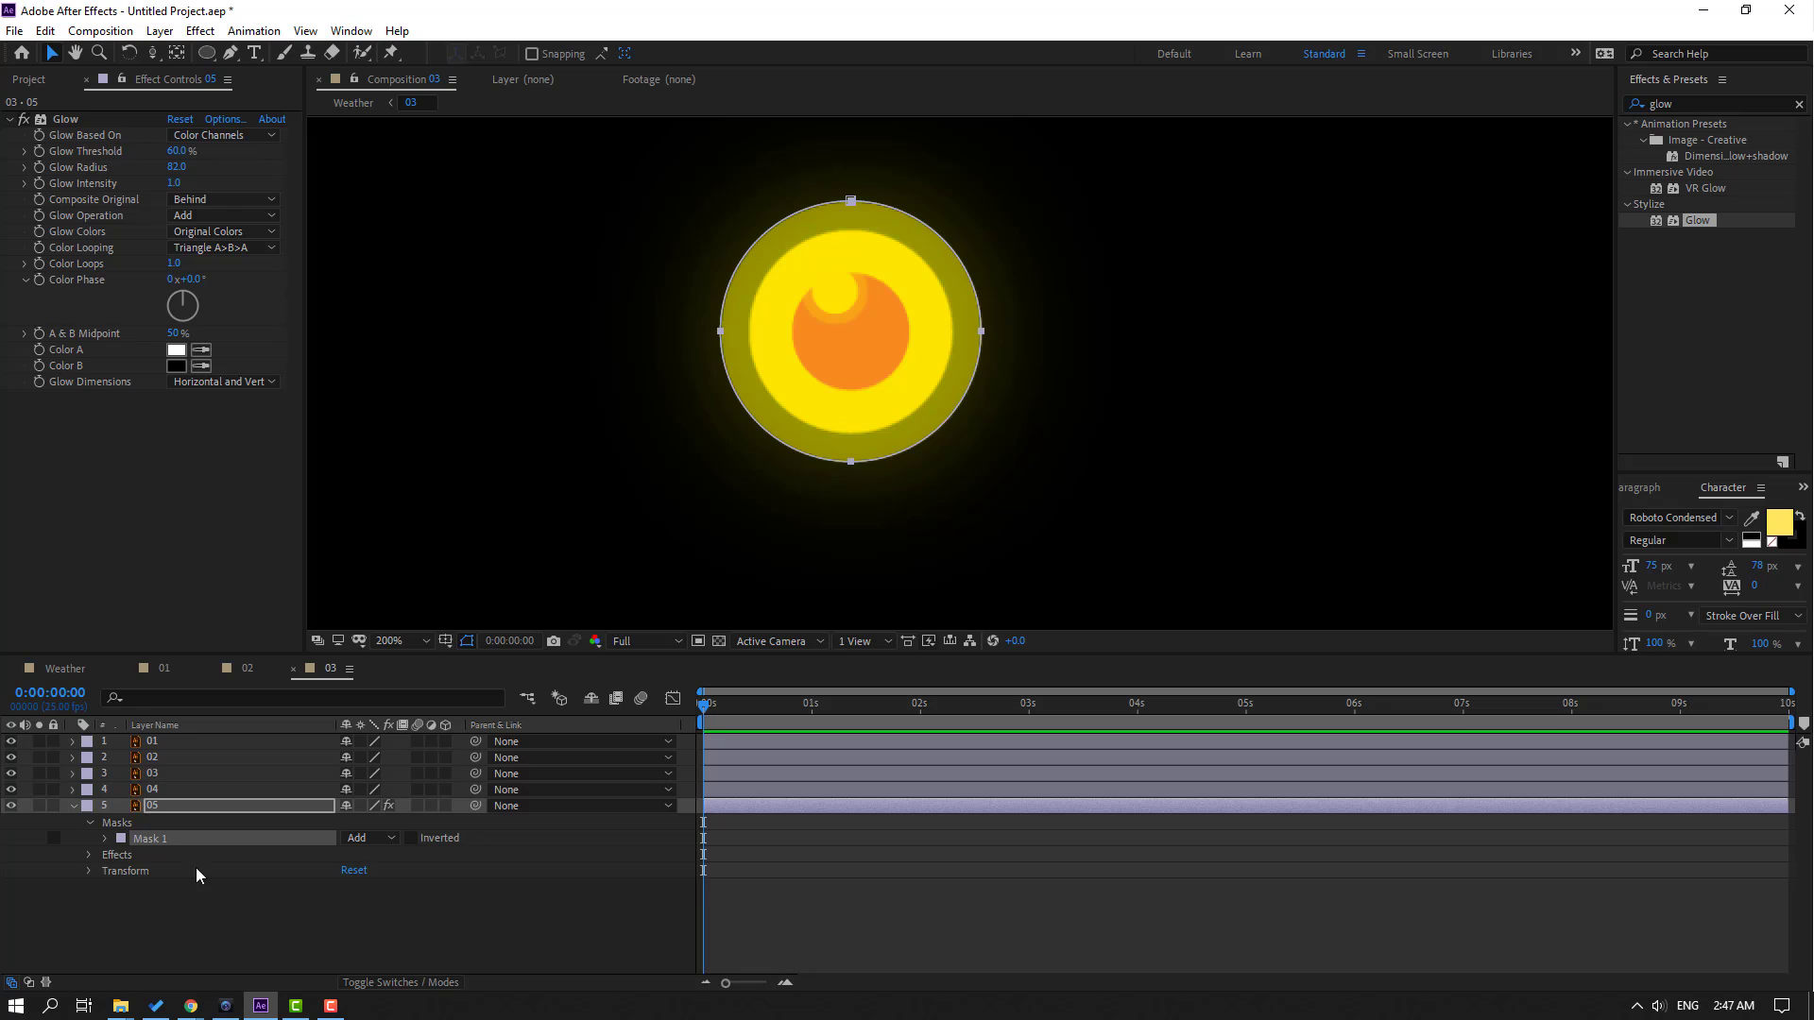
Soften the mask with Mask Feather 123 and Mask Expansion -20
{"action": "left_click", "coordinate": [105, 839]}
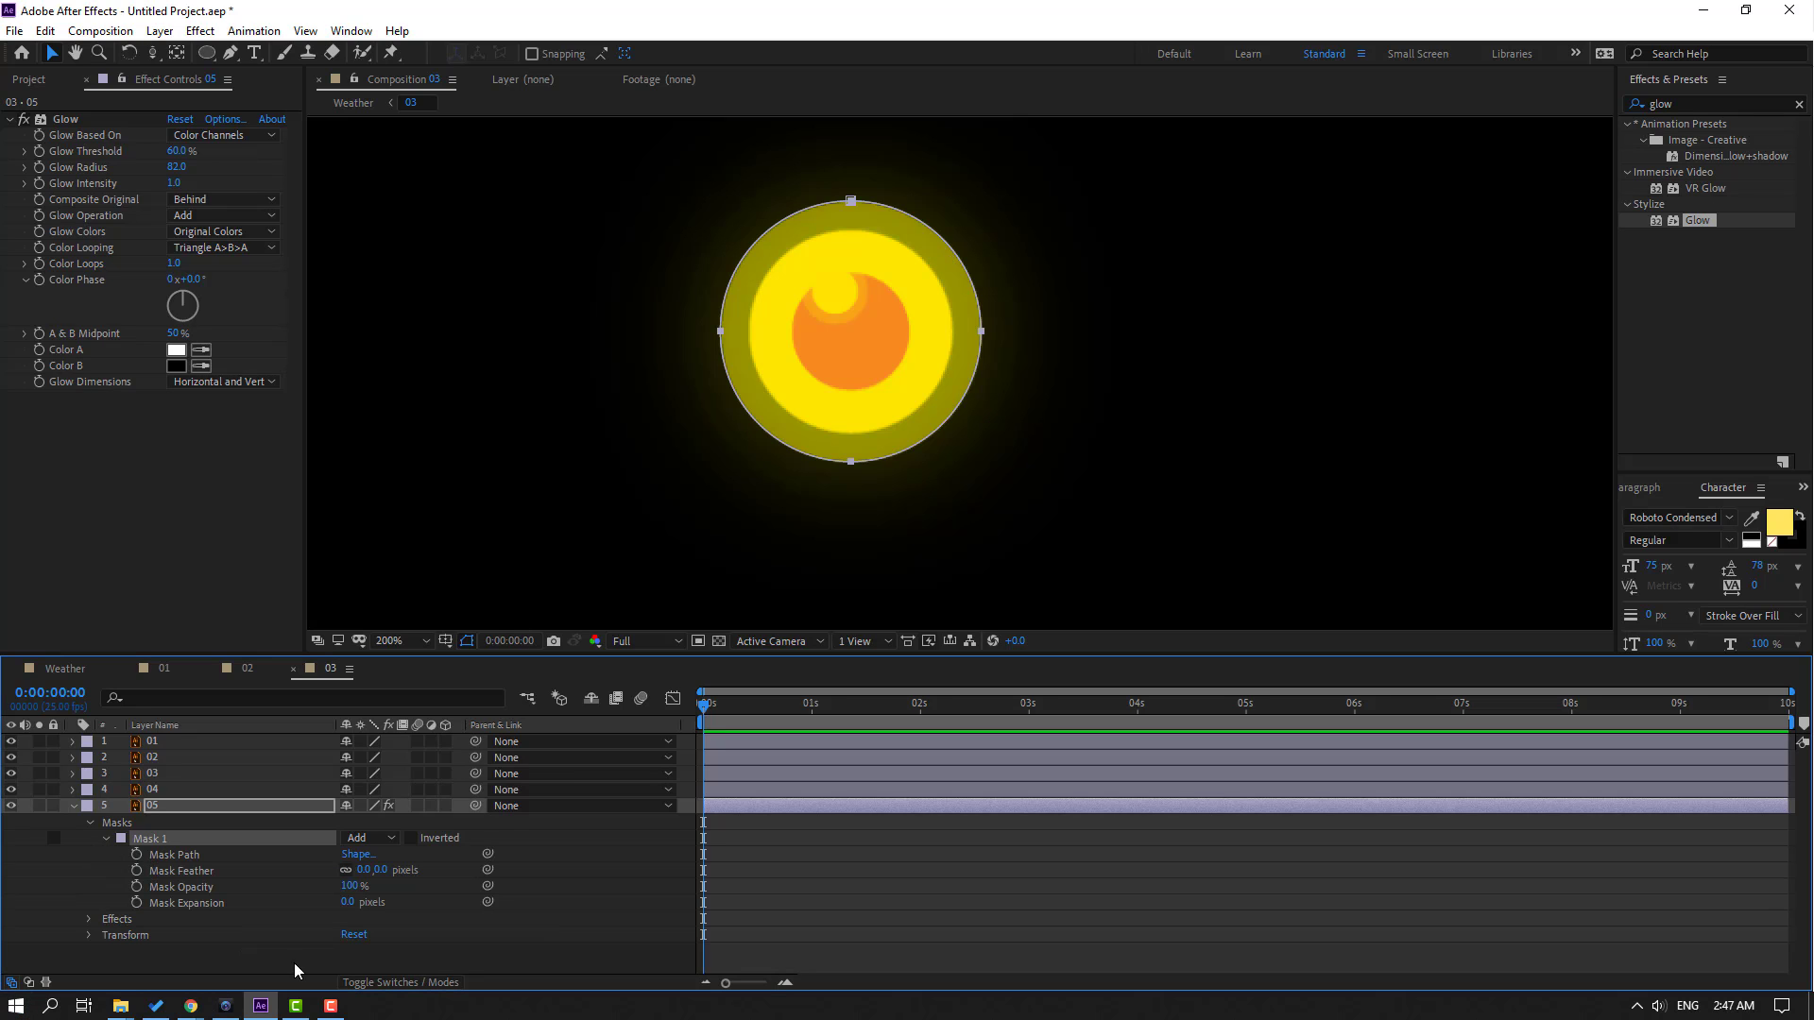
{"action": "left_click_drag", "start_coordinate": [359, 870], "coordinate": [385, 869]}
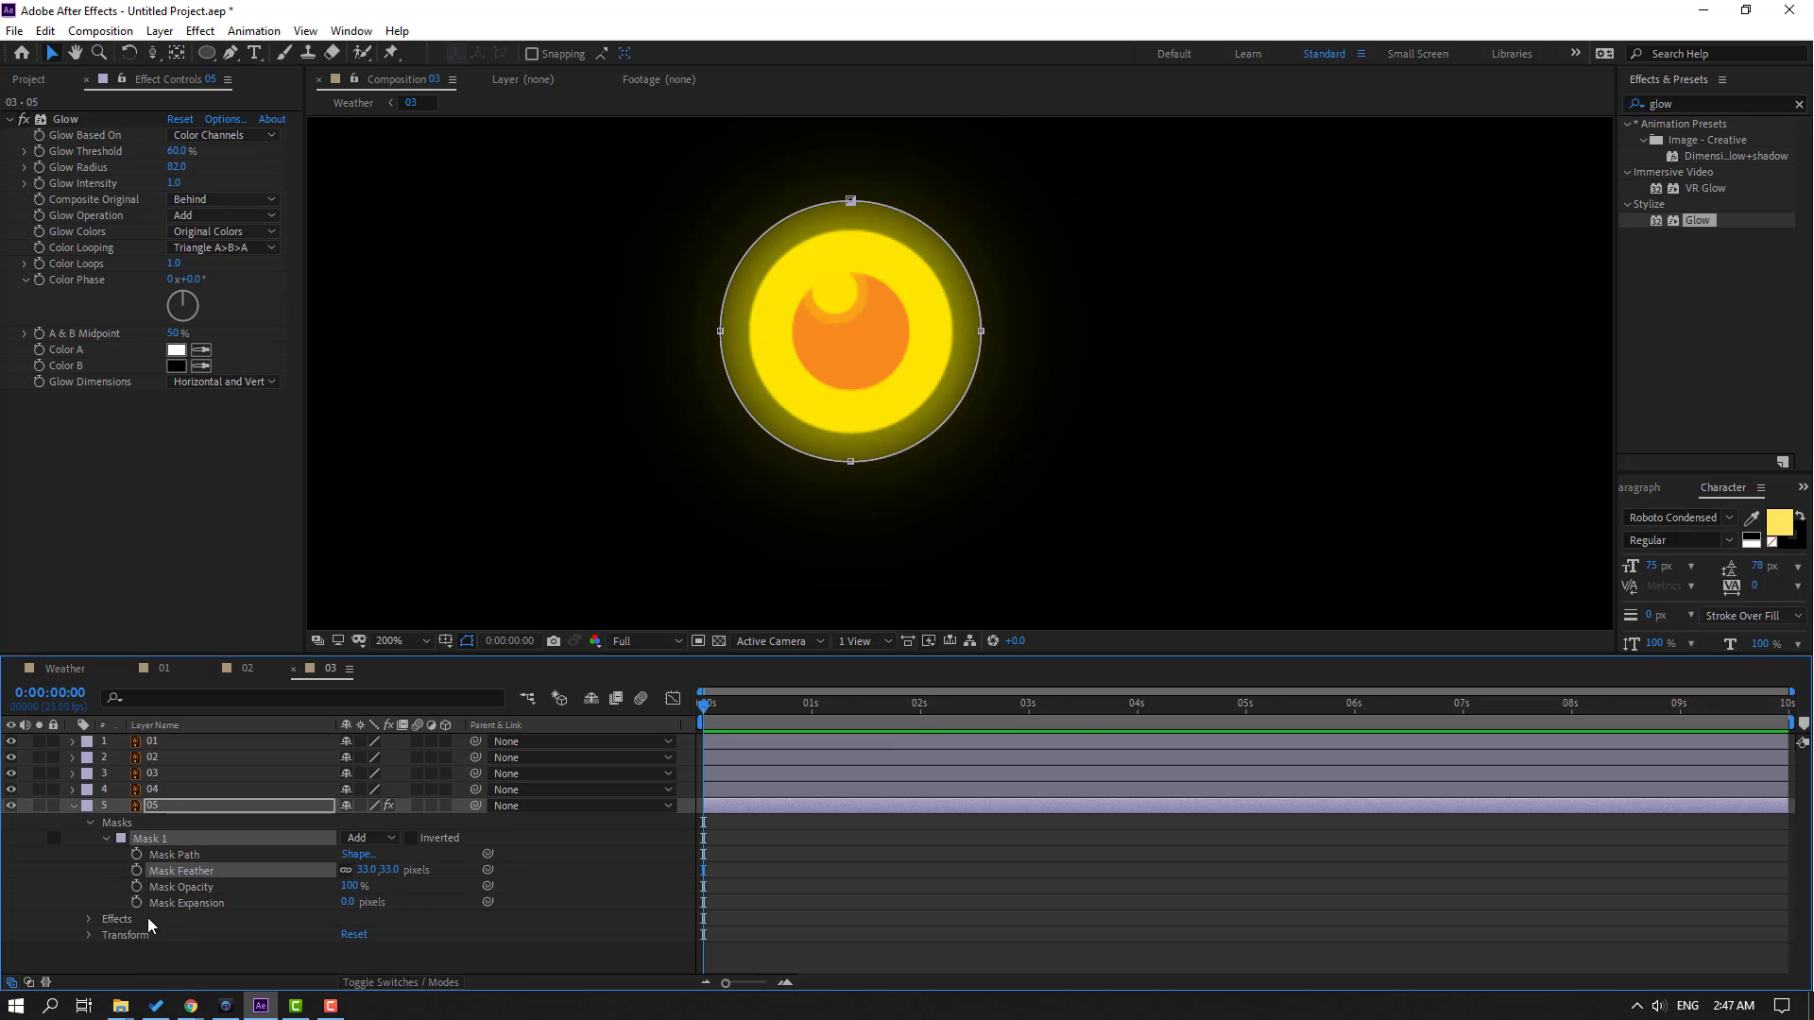
{"action": "mouse_move", "coordinate": [347, 902]}
{"action": "left_mouse_down"}
{"action": "mouse_move", "coordinate": [367, 903]}
{"action": "mouse_move", "coordinate": [342, 902]}
{"action": "left_mouse_up"}
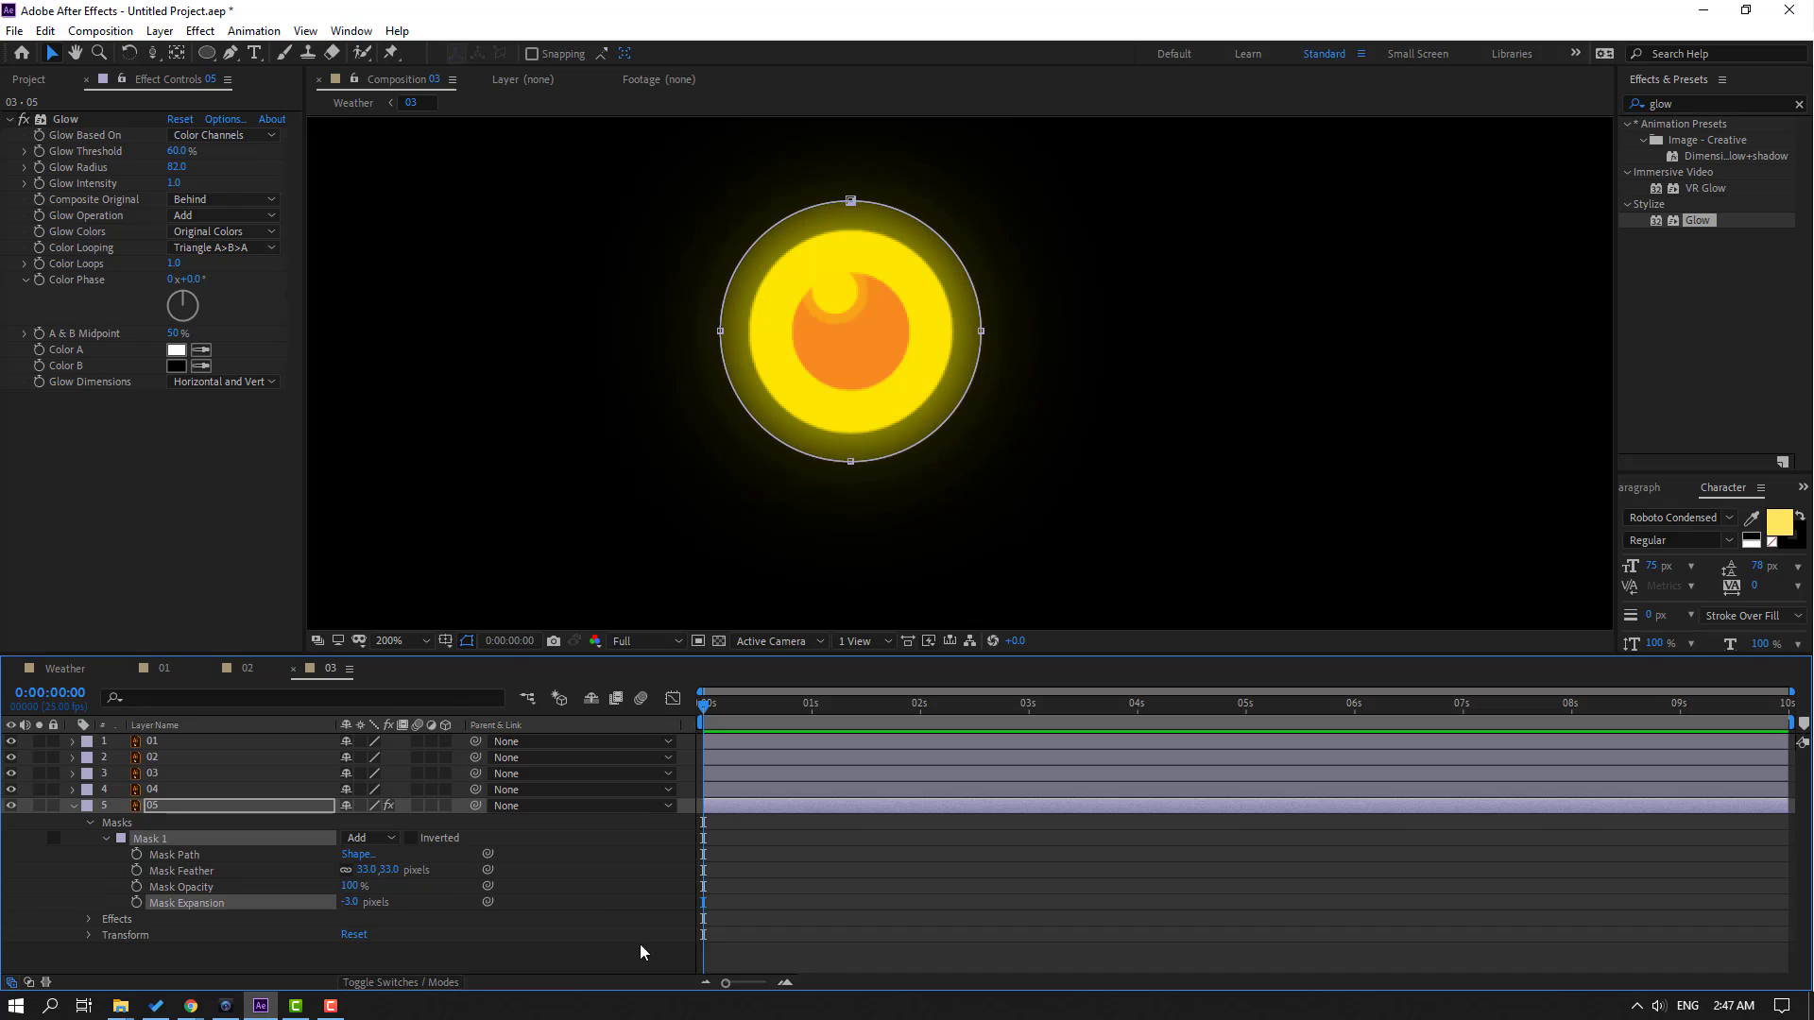
{"action": "left_click", "coordinate": [621, 969]}
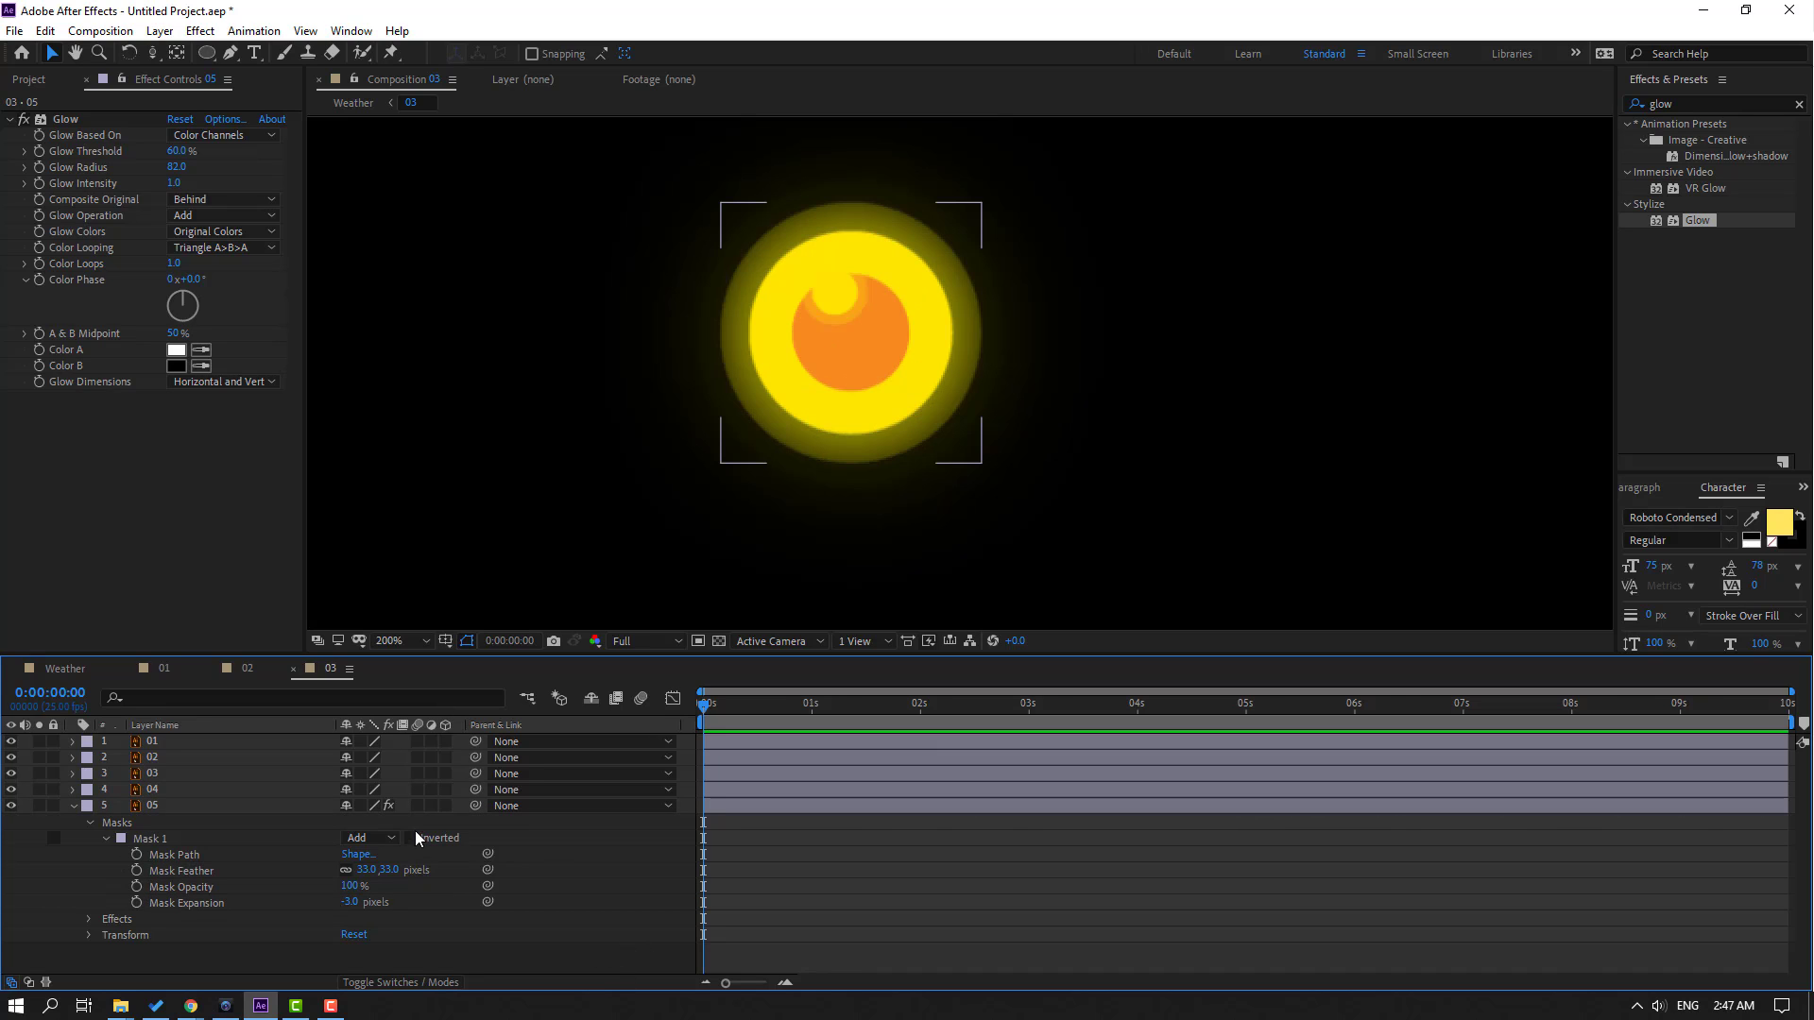
{"action": "mouse_move", "coordinate": [369, 870]}
{"action": "left_mouse_down"}
{"action": "mouse_move", "coordinate": [412, 870]}
{"action": "mouse_move", "coordinate": [321, 905]}
{"action": "left_mouse_up"}
{"action": "left_click", "coordinate": [566, 968]}
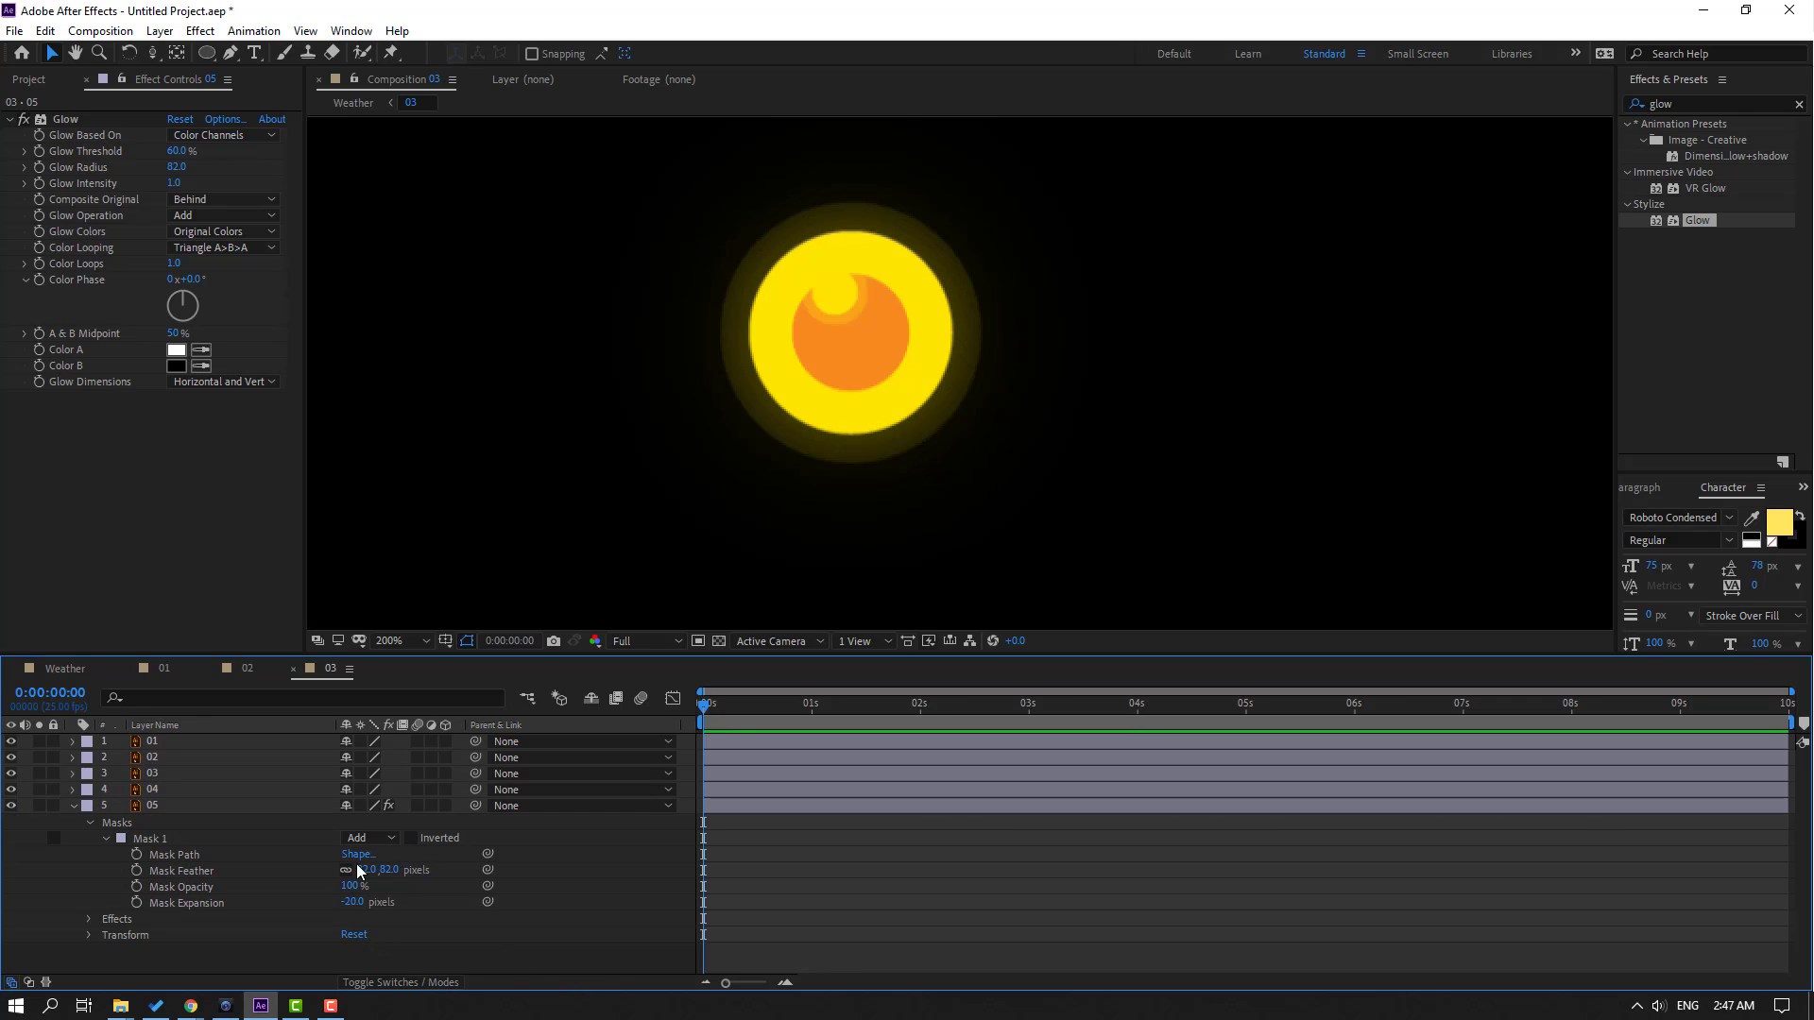
{"action": "key", "text": "comma"}
{"action": "key", "text": "period"}
{"action": "left_click", "coordinate": [149, 839]}
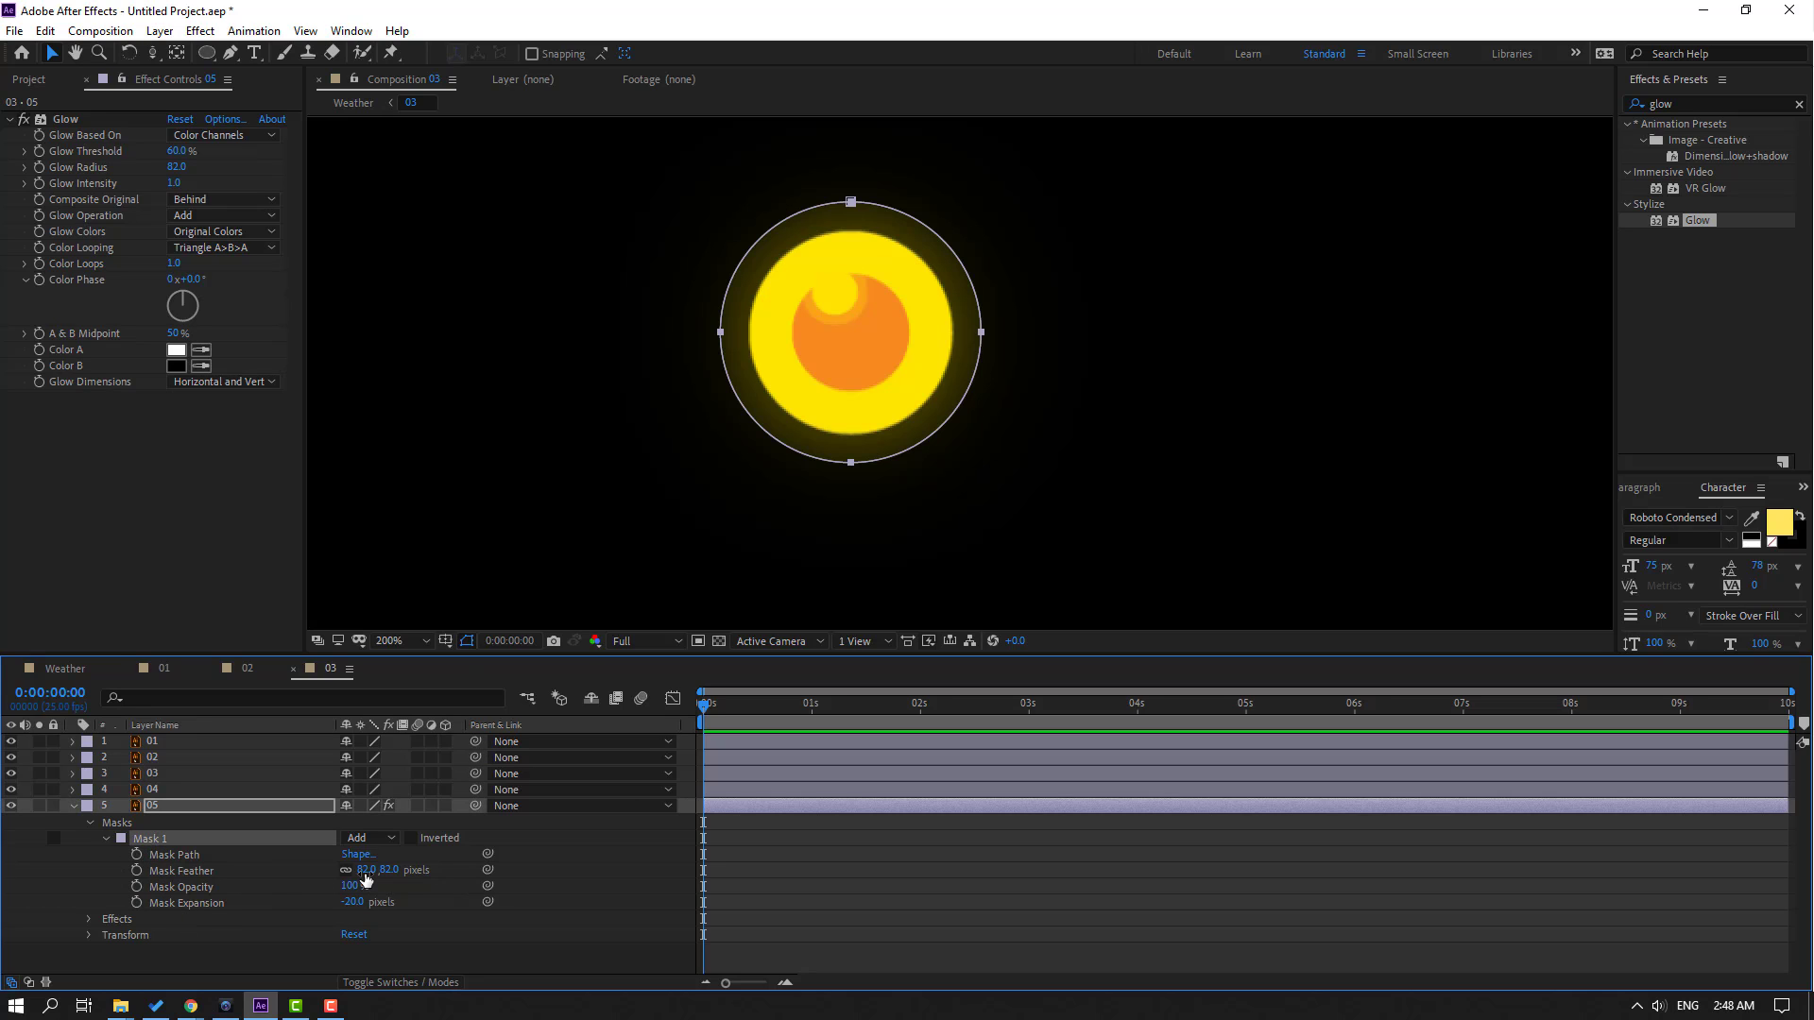
{"action": "left_click_drag", "start_coordinate": [361, 871], "coordinate": [409, 873]}
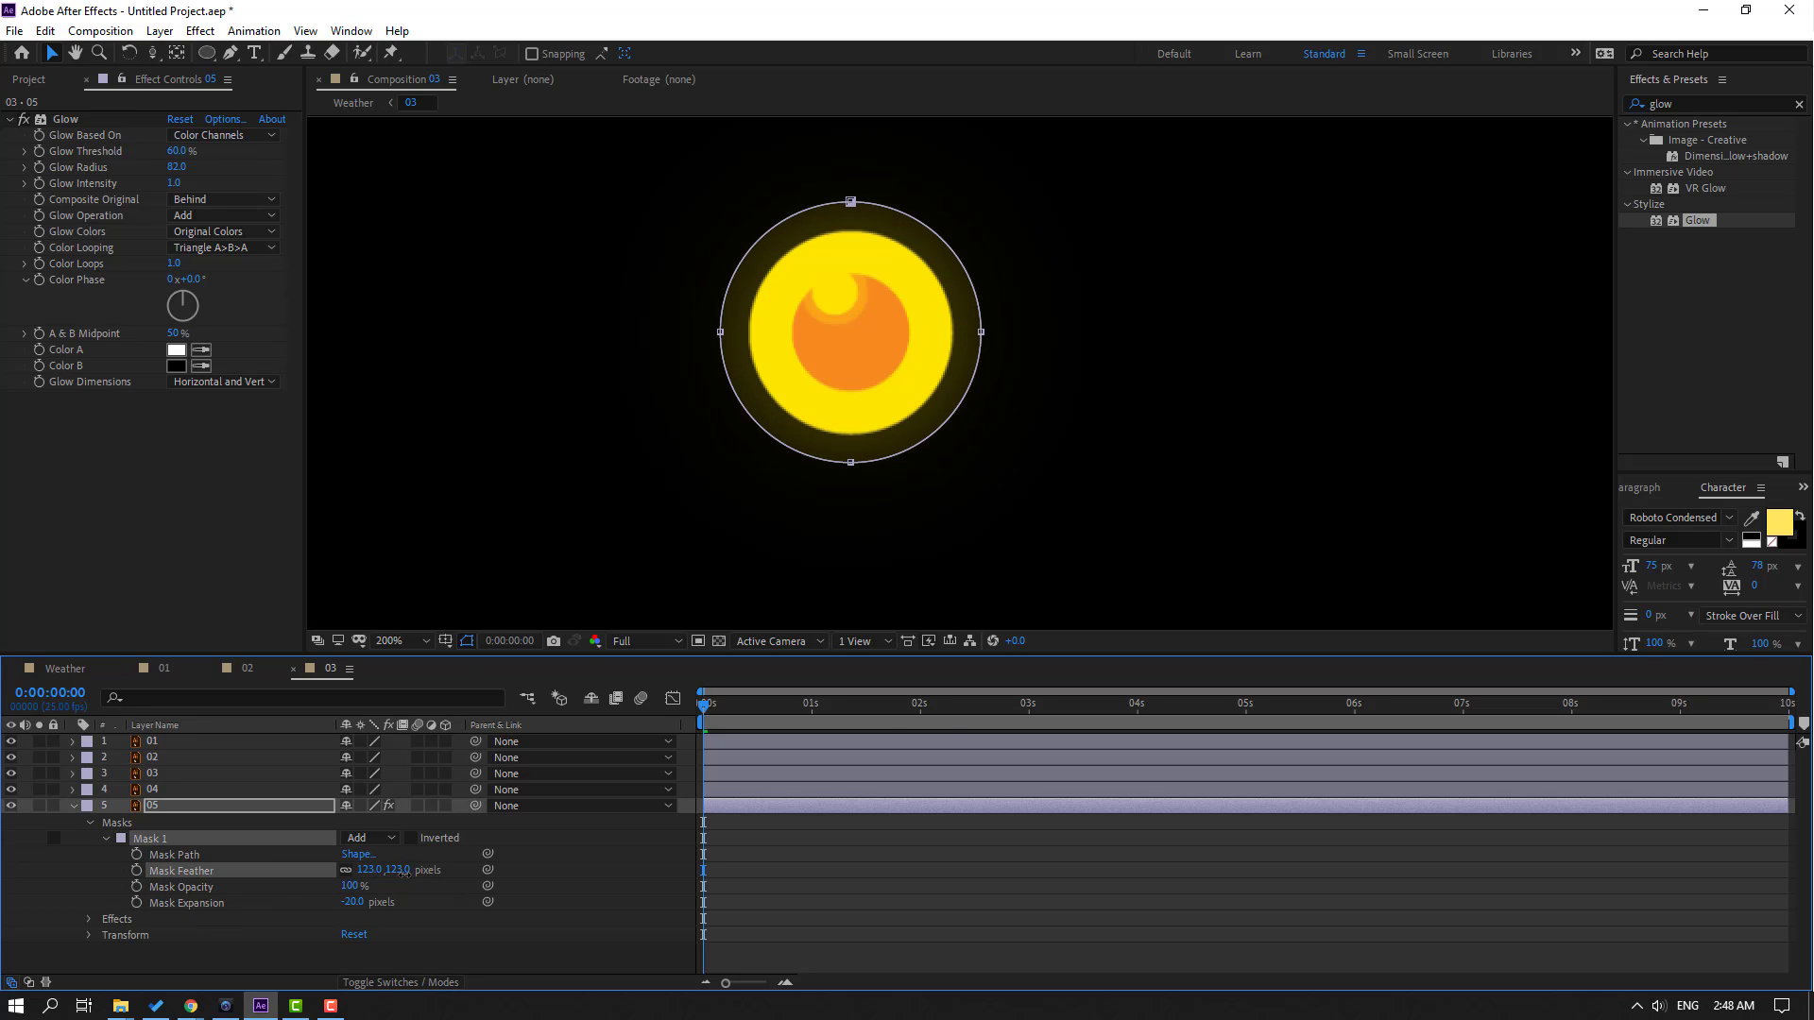
{"action": "left_click", "coordinate": [474, 953]}
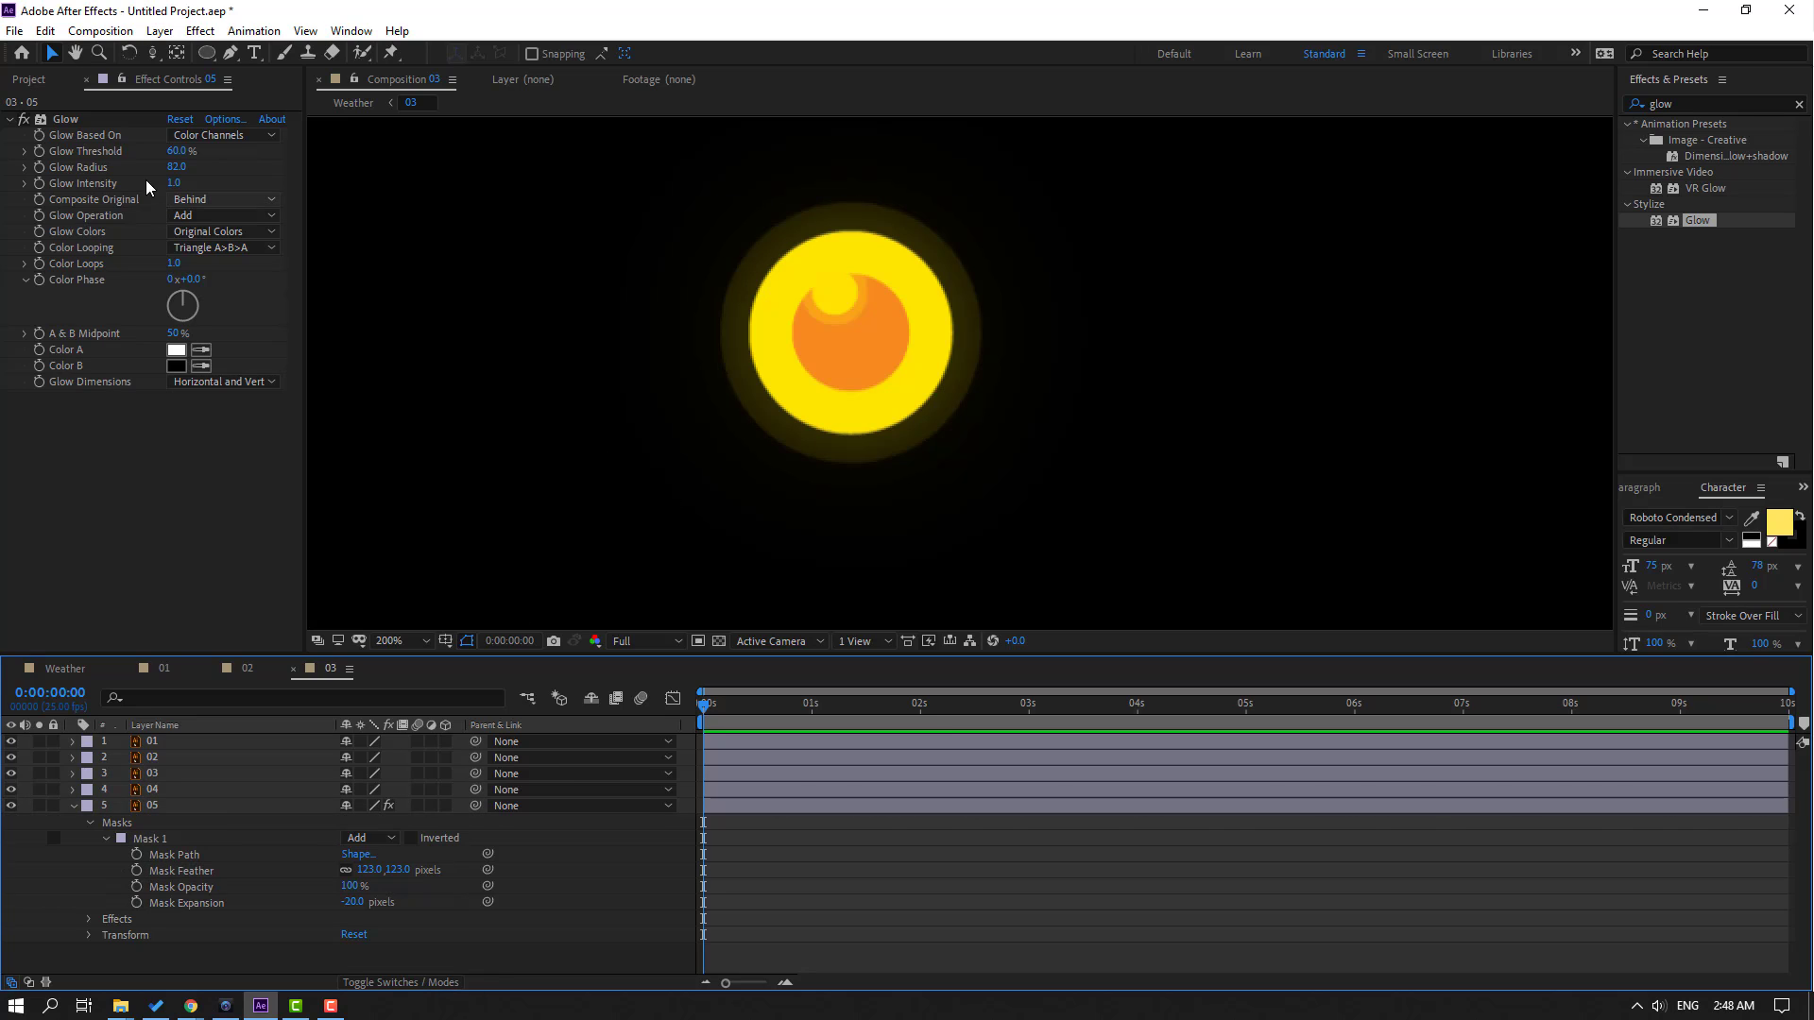
Select layer 05's Glow effect, collapse the layer and select layer 04
{"action": "left_click", "coordinate": [68, 118]}
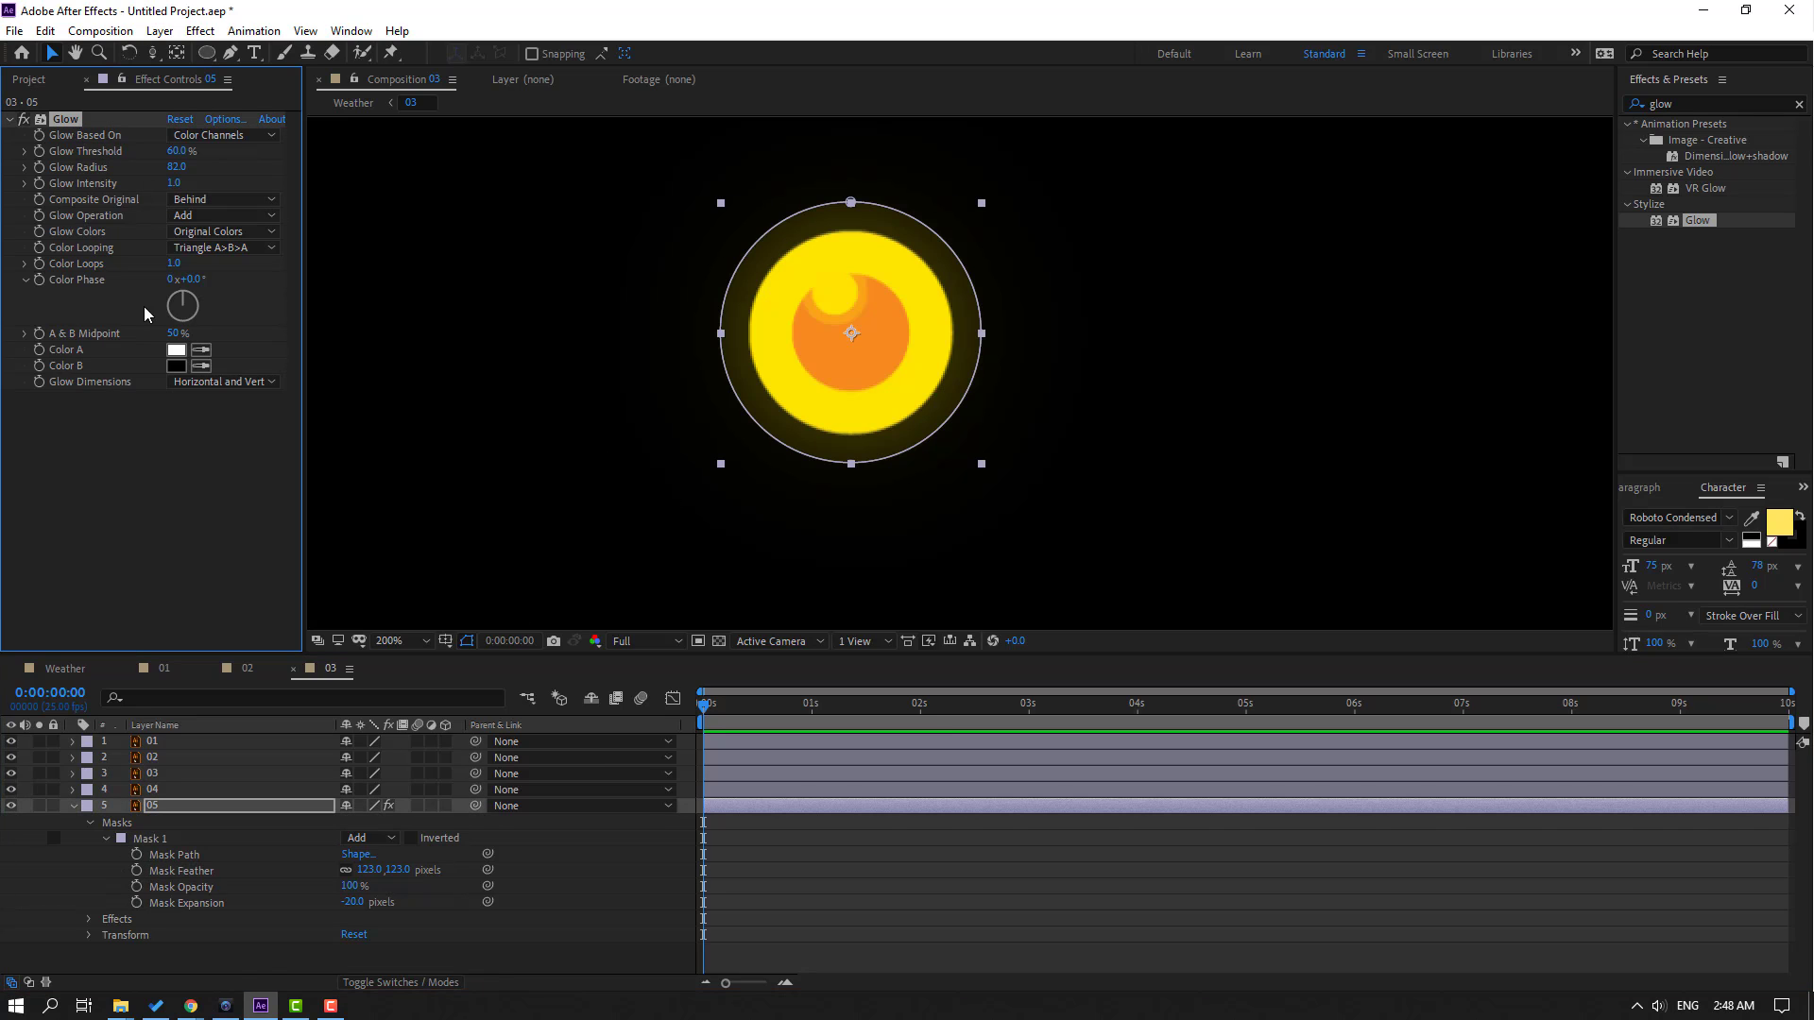
{"action": "left_click", "coordinate": [74, 806]}
{"action": "left_click", "coordinate": [156, 790]}
Paste the Glow effect onto layers 01–04 and preview the result
{"action": "left_click", "coordinate": [127, 743], "text": "shift"}
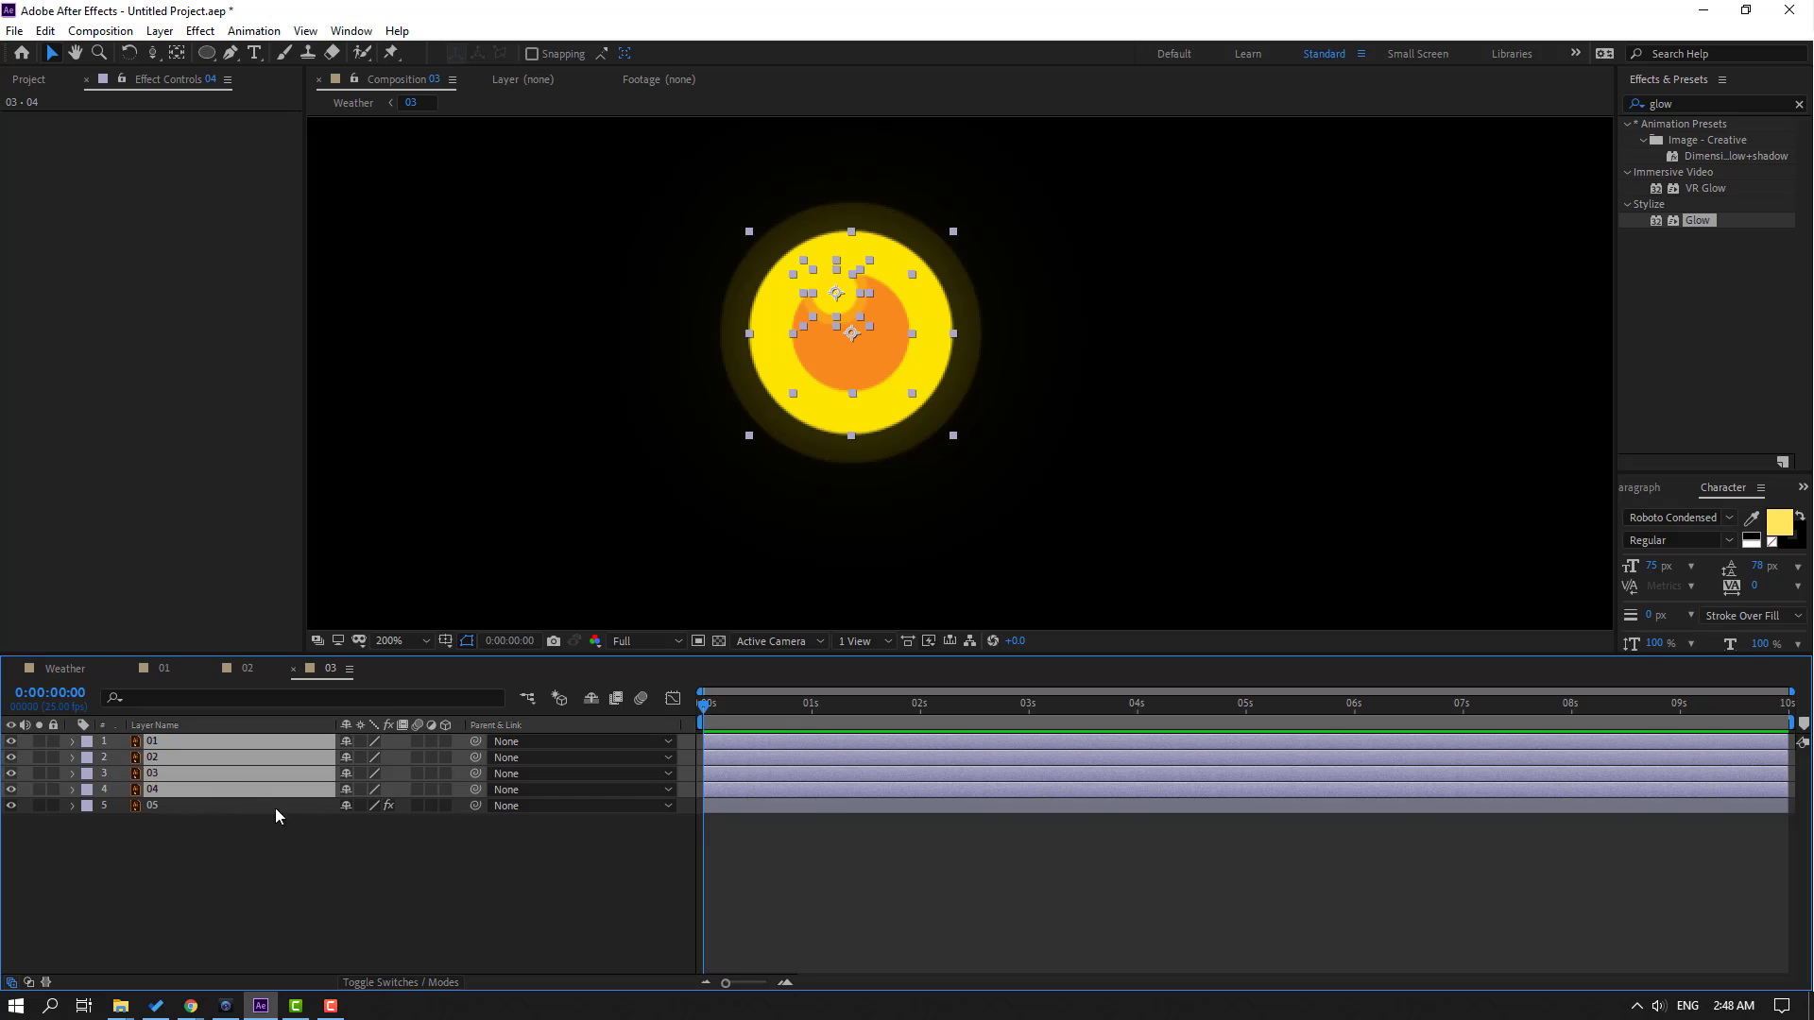
{"action": "key", "text": "ctrl+v"}
{"action": "left_click", "coordinate": [179, 882]}
{"action": "key", "text": "space"}
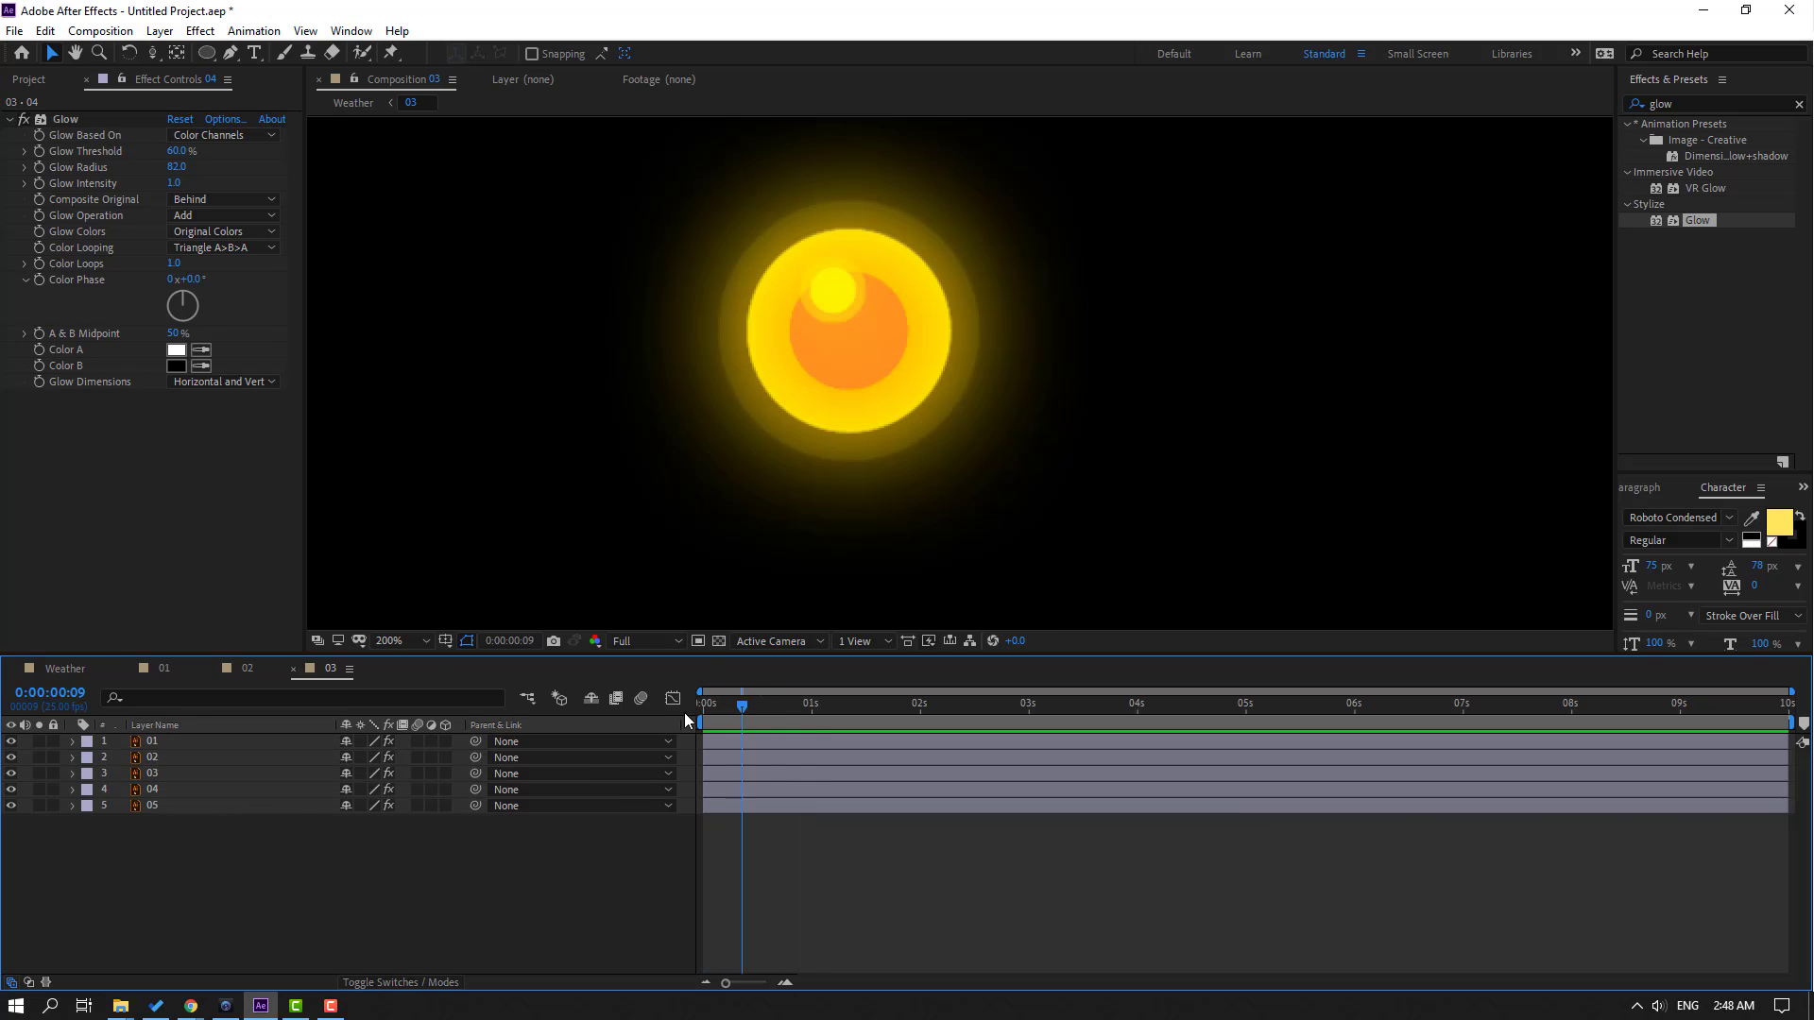
{"action": "key", "text": "space"}
{"action": "scroll", "coordinate": [504, 534], "scroll_direction": "down", "scroll_amount": 4}
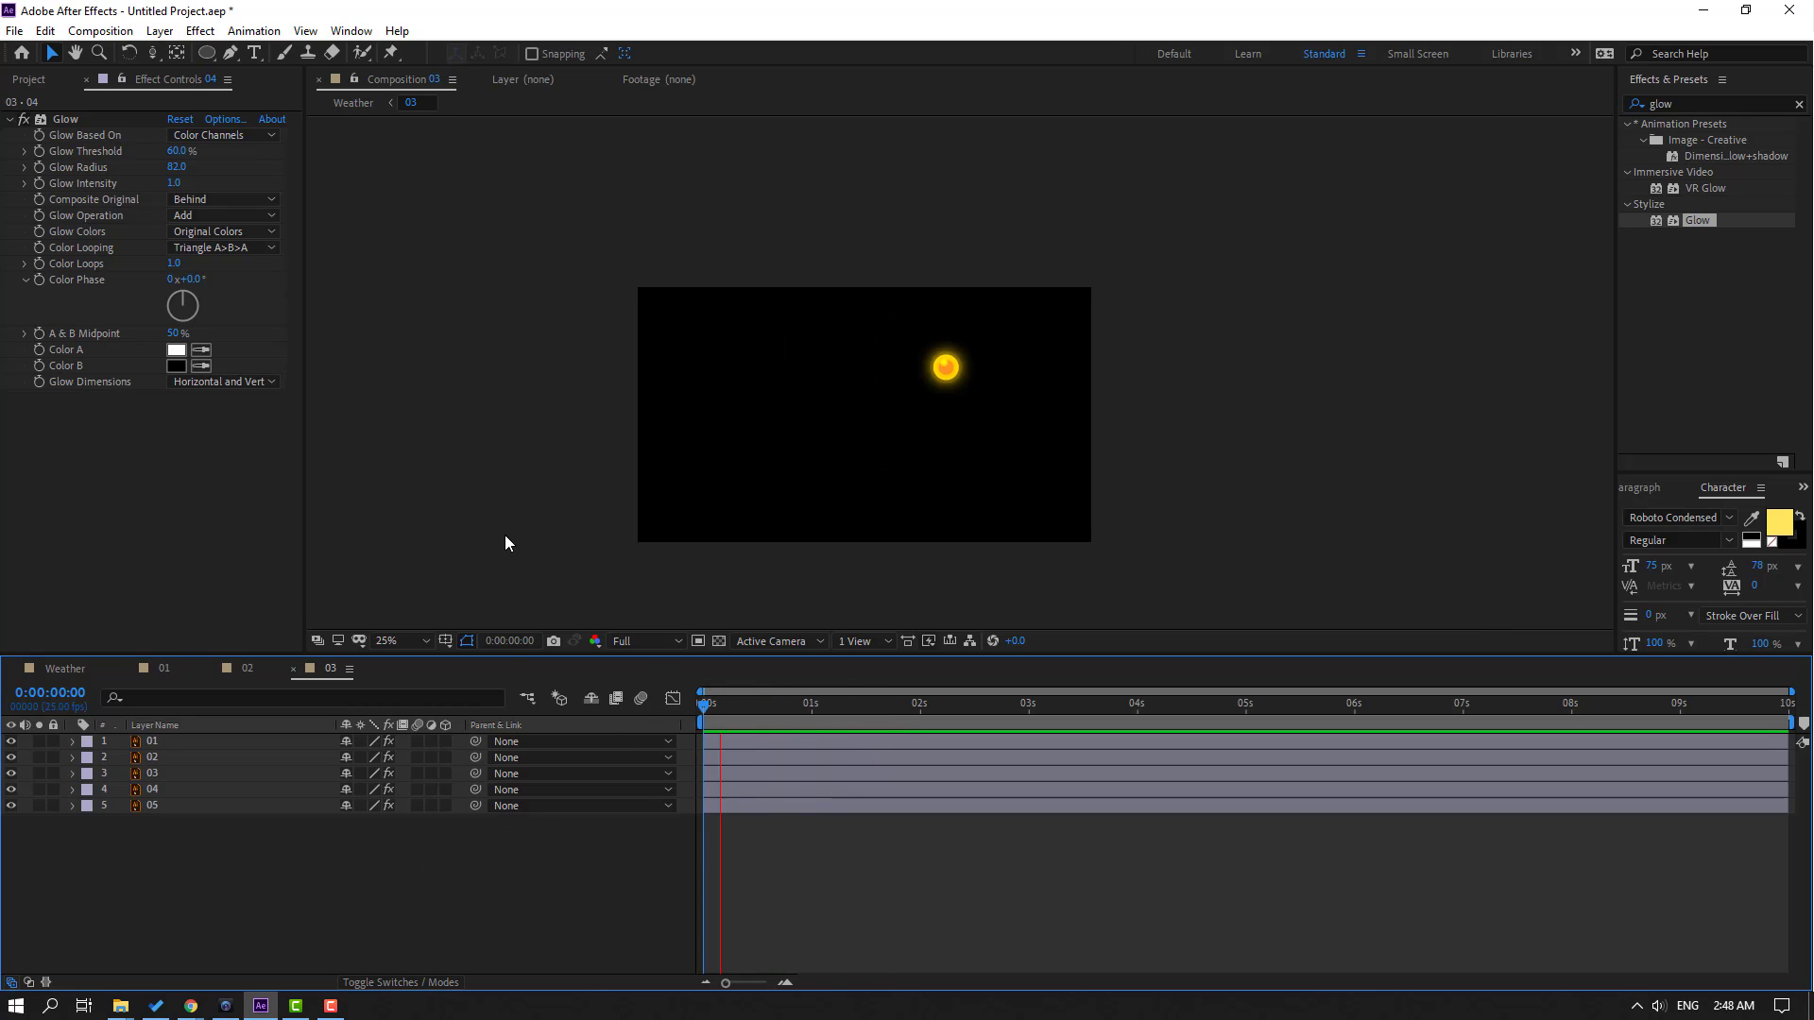
{"action": "scroll", "coordinate": [760, 531], "scroll_direction": "up", "scroll_amount": 3}
Parent layers 01–04 to sun layer 05 with the pick whip
{"action": "left_click", "coordinate": [156, 790]}
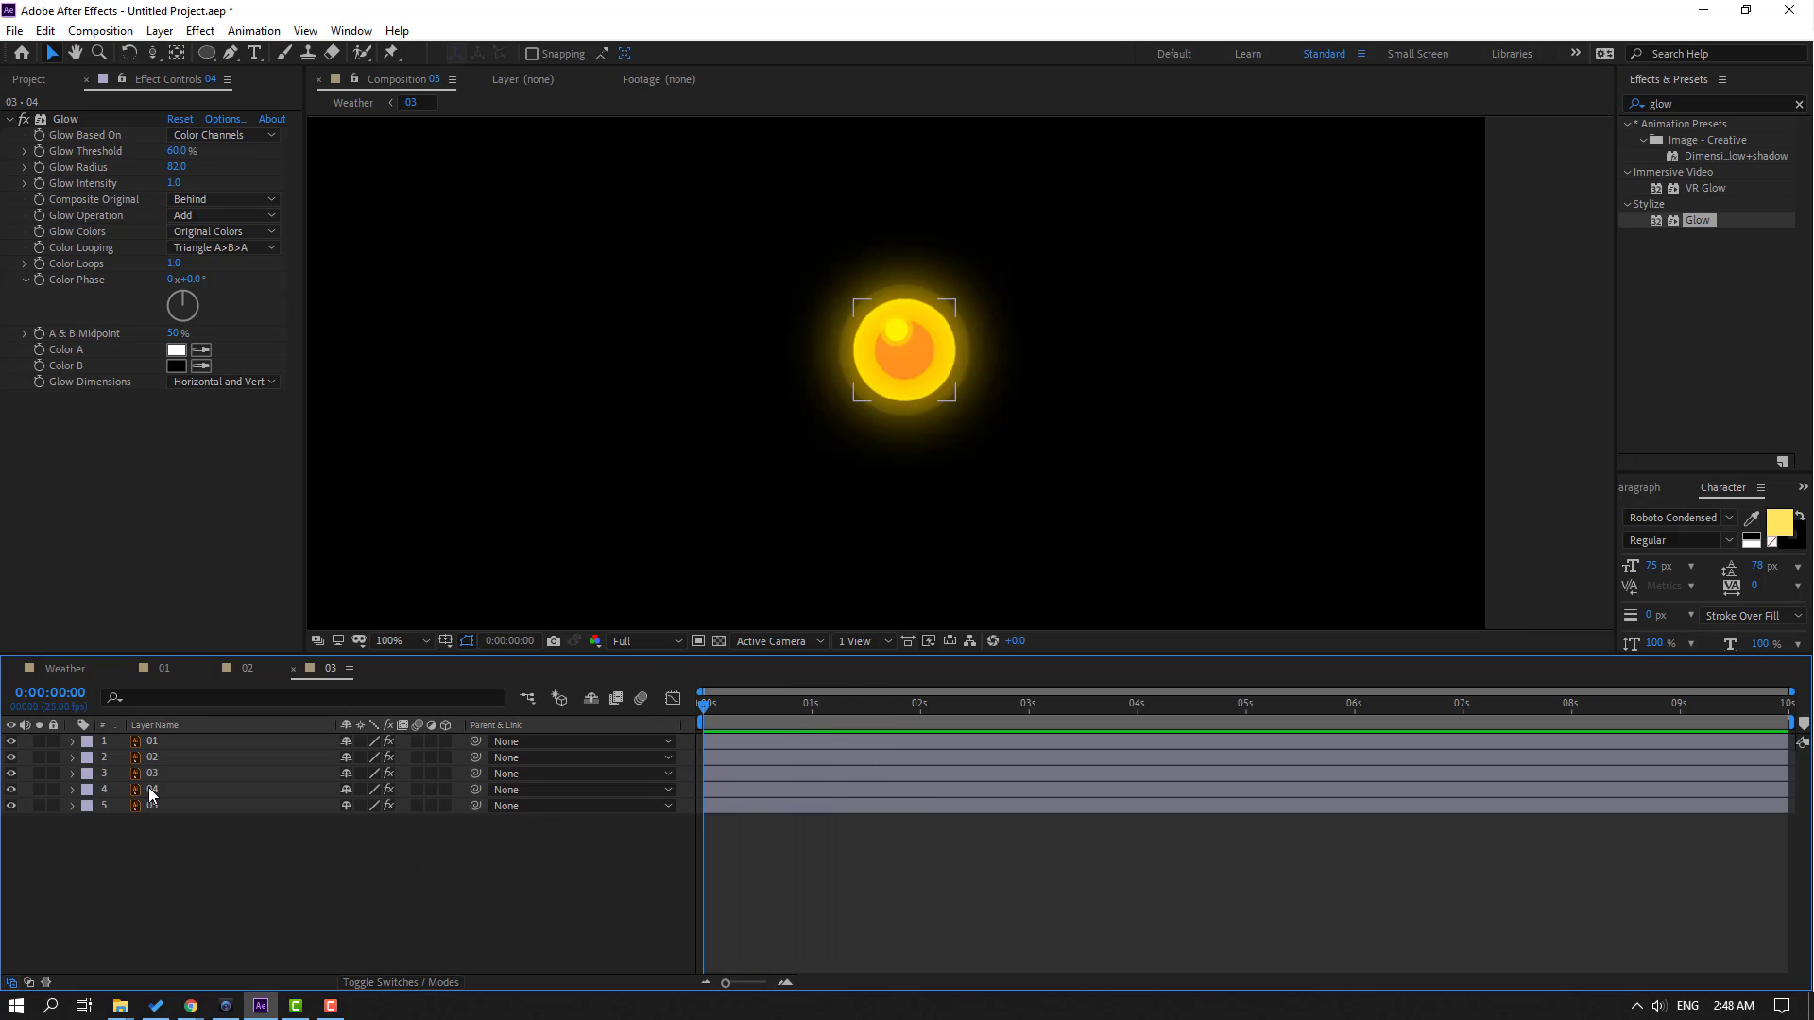
{"action": "left_click", "coordinate": [162, 745], "text": "shift"}
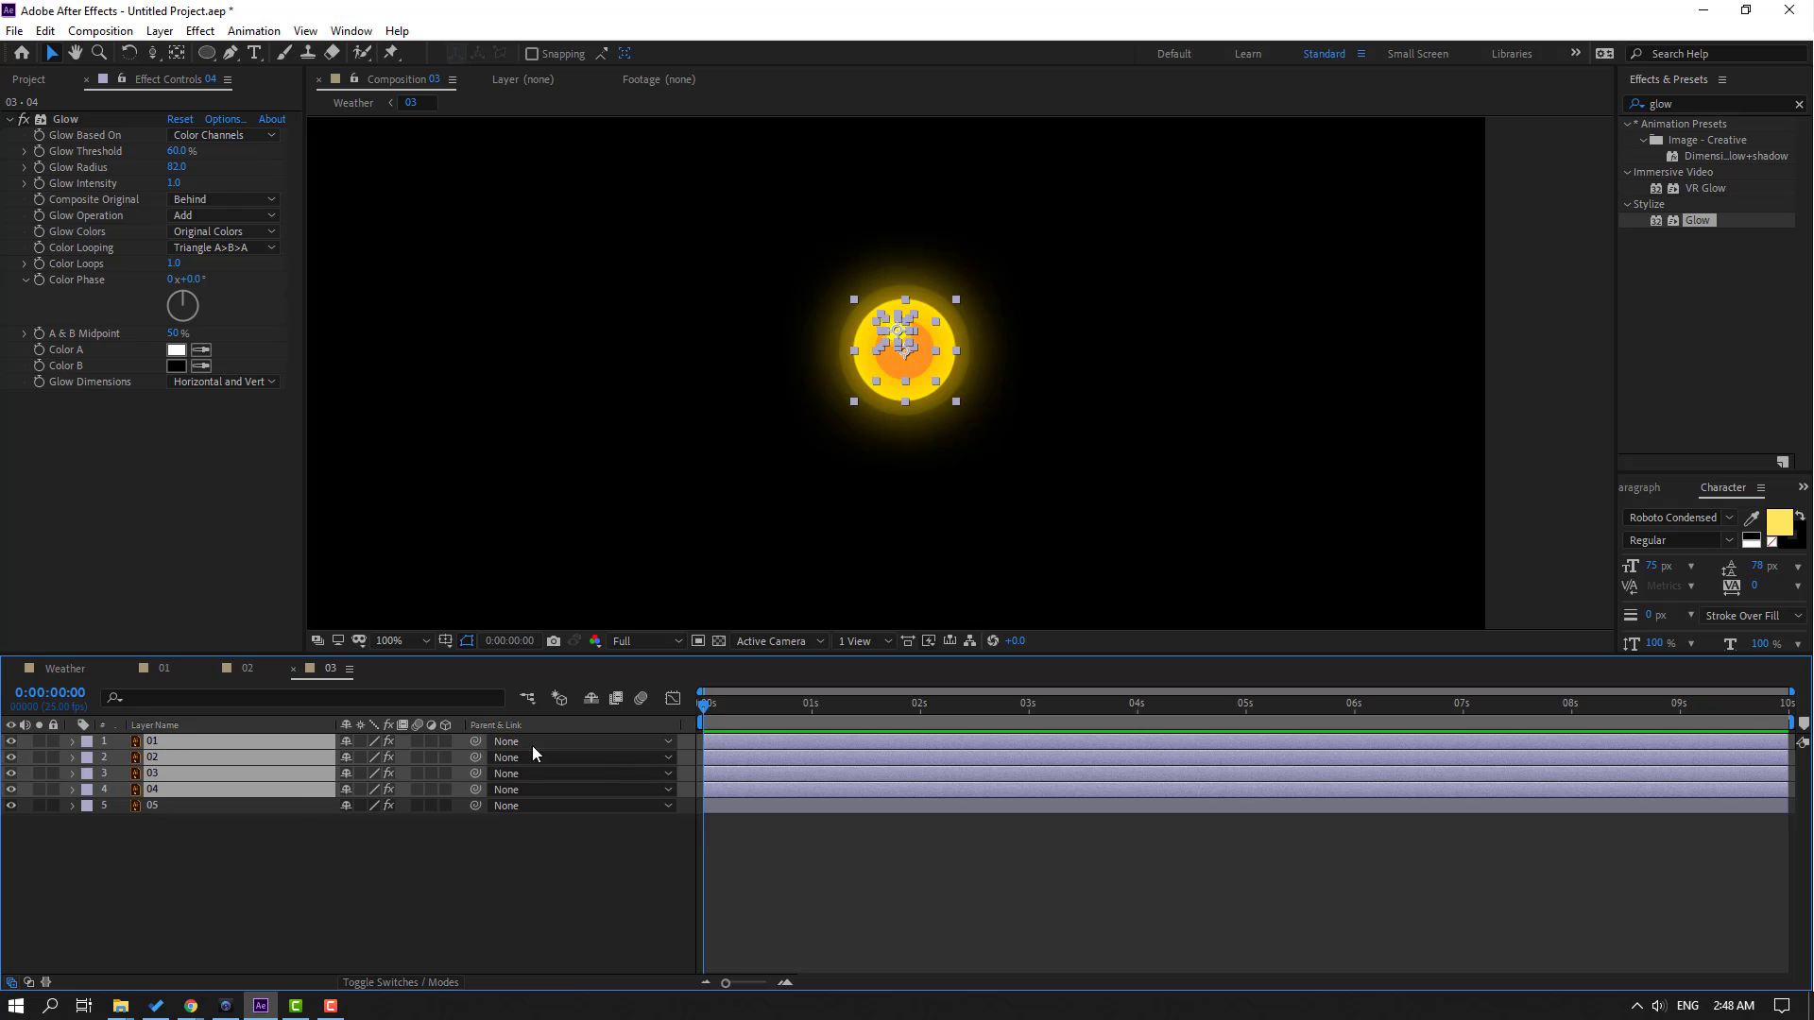
{"action": "left_click_drag", "start_coordinate": [475, 741], "coordinate": [162, 805]}
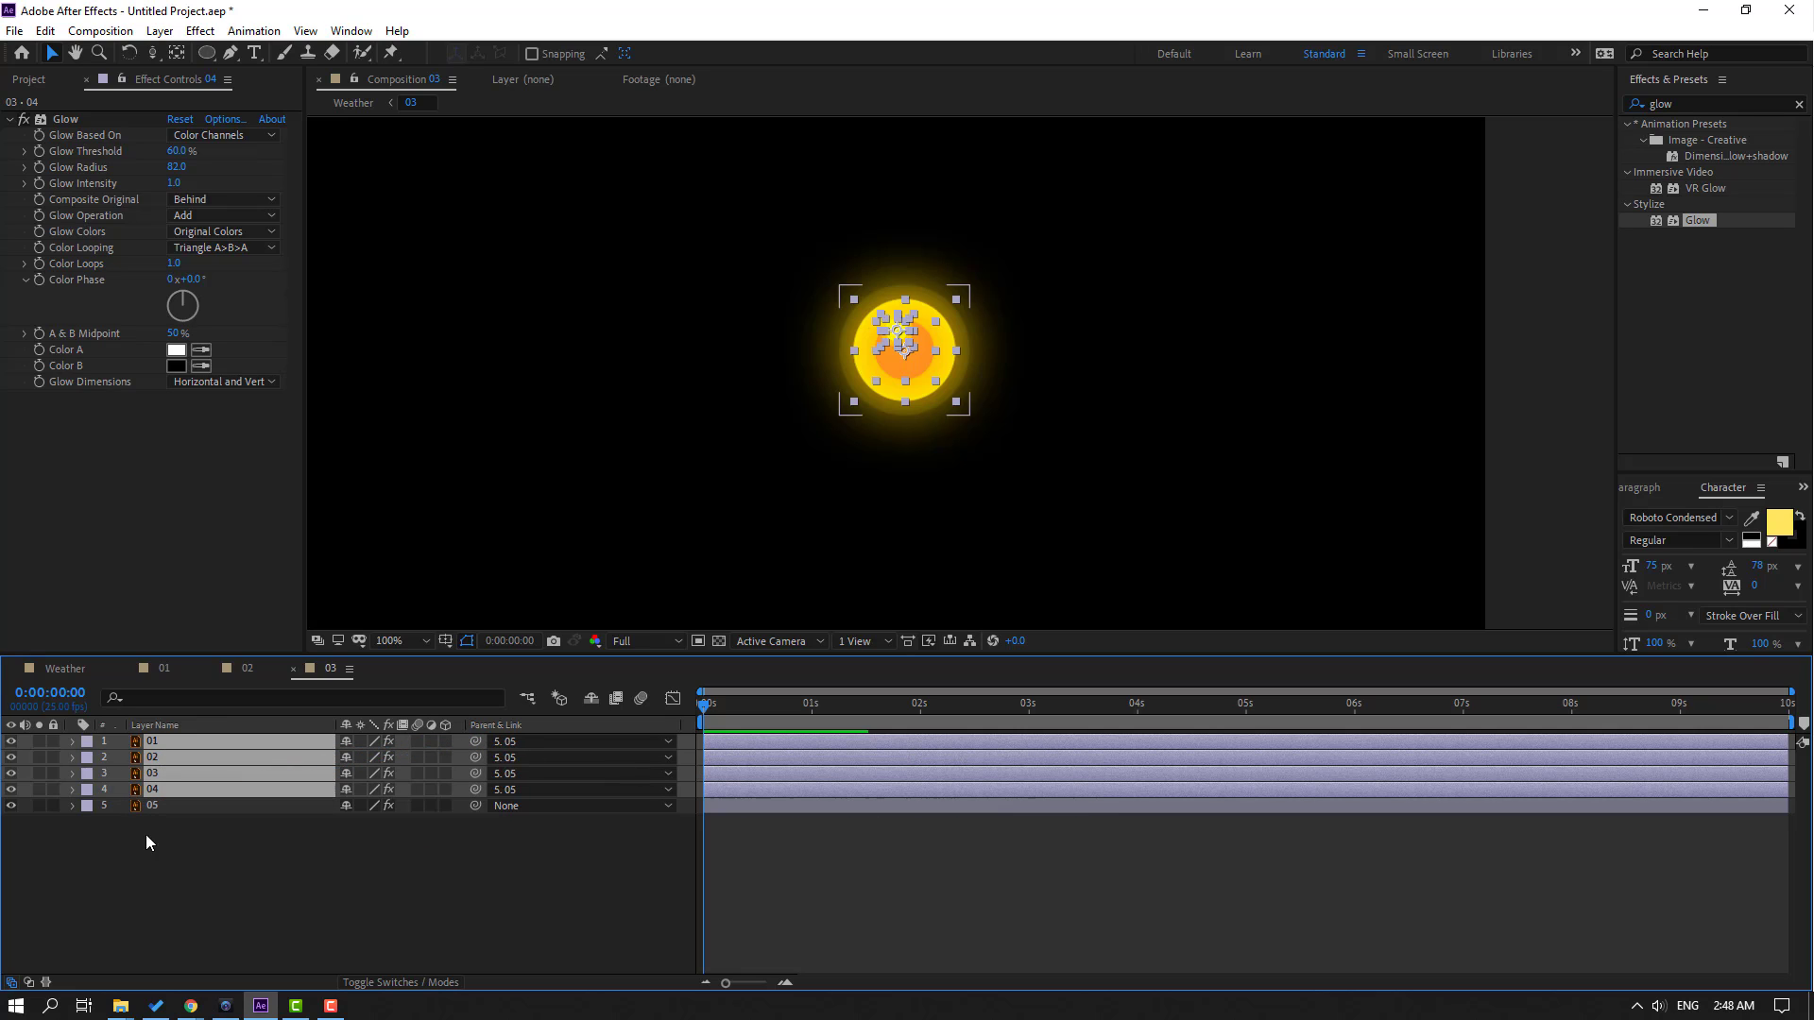
{"action": "scroll", "coordinate": [955, 519], "scroll_direction": "up", "scroll_amount": 2}
Show Position and Scale for layer 05 alone
{"action": "left_click", "coordinate": [166, 806]}
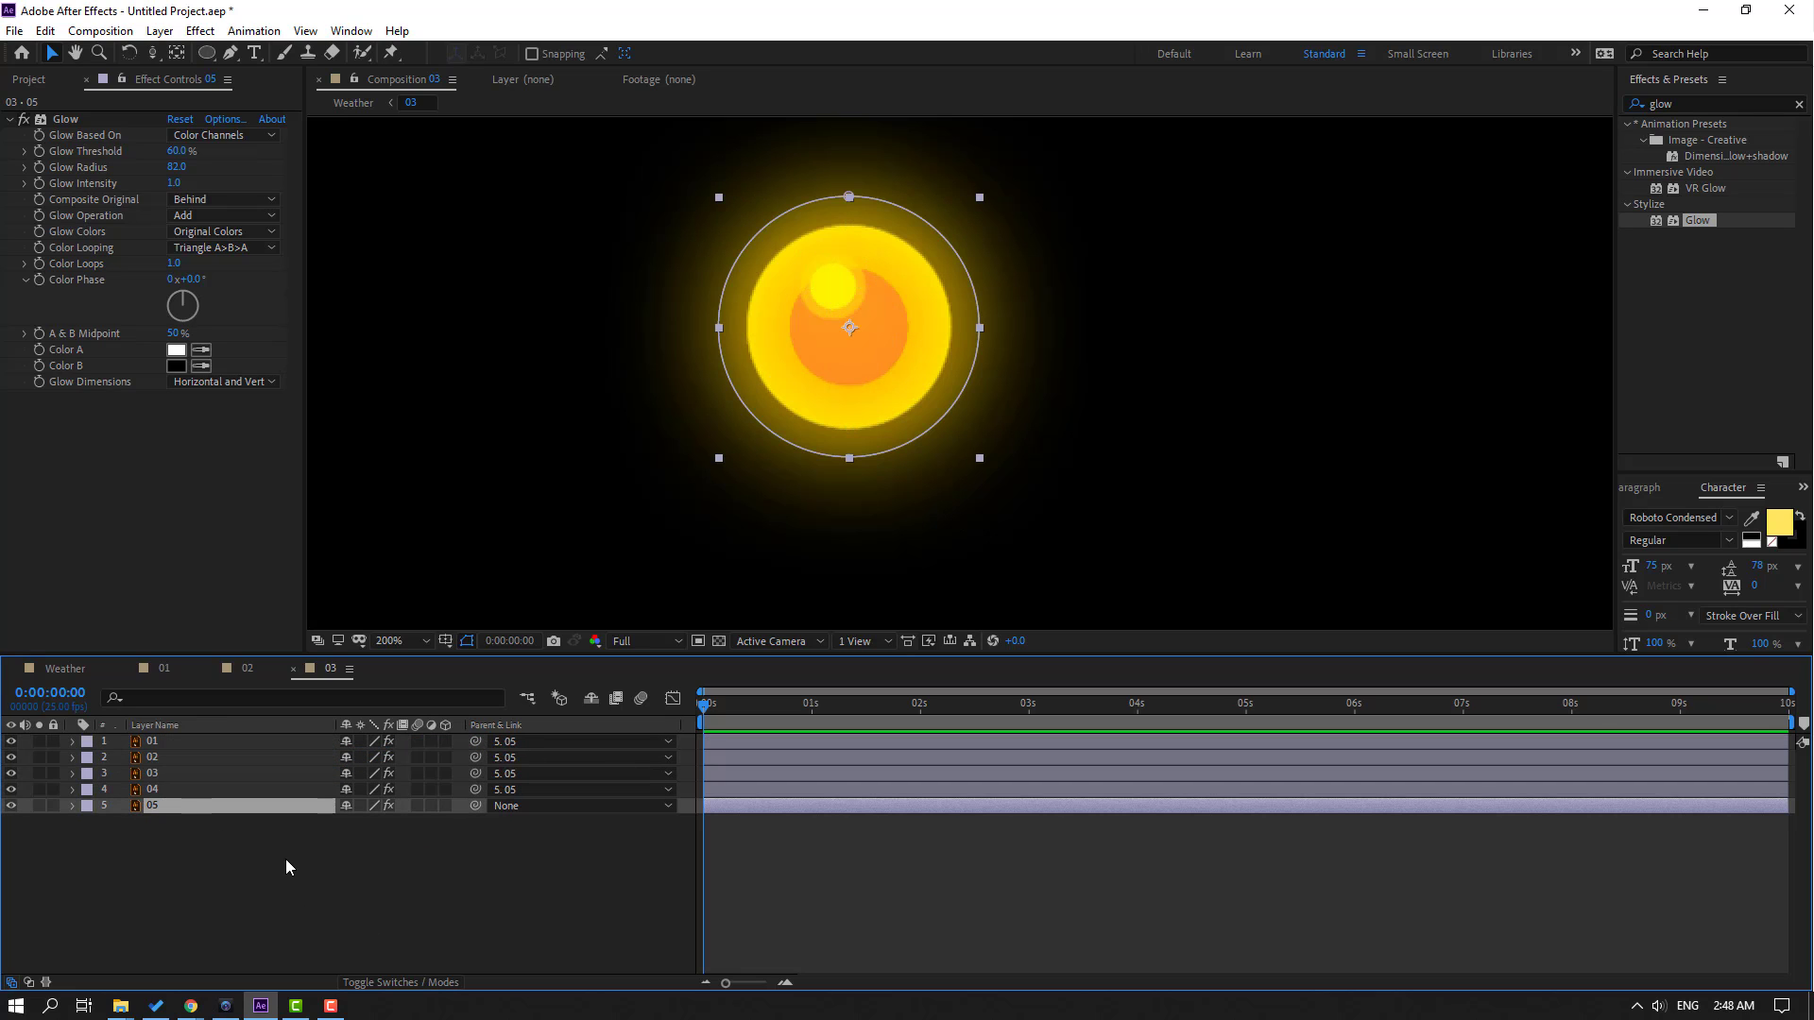
{"action": "key", "text": "p"}
{"action": "key", "text": "shift+s"}
Keyframe the sun's Position and Scale, moving it lower at 1 second
{"action": "left_click", "coordinate": [121, 822]}
{"action": "left_click", "coordinate": [121, 838]}
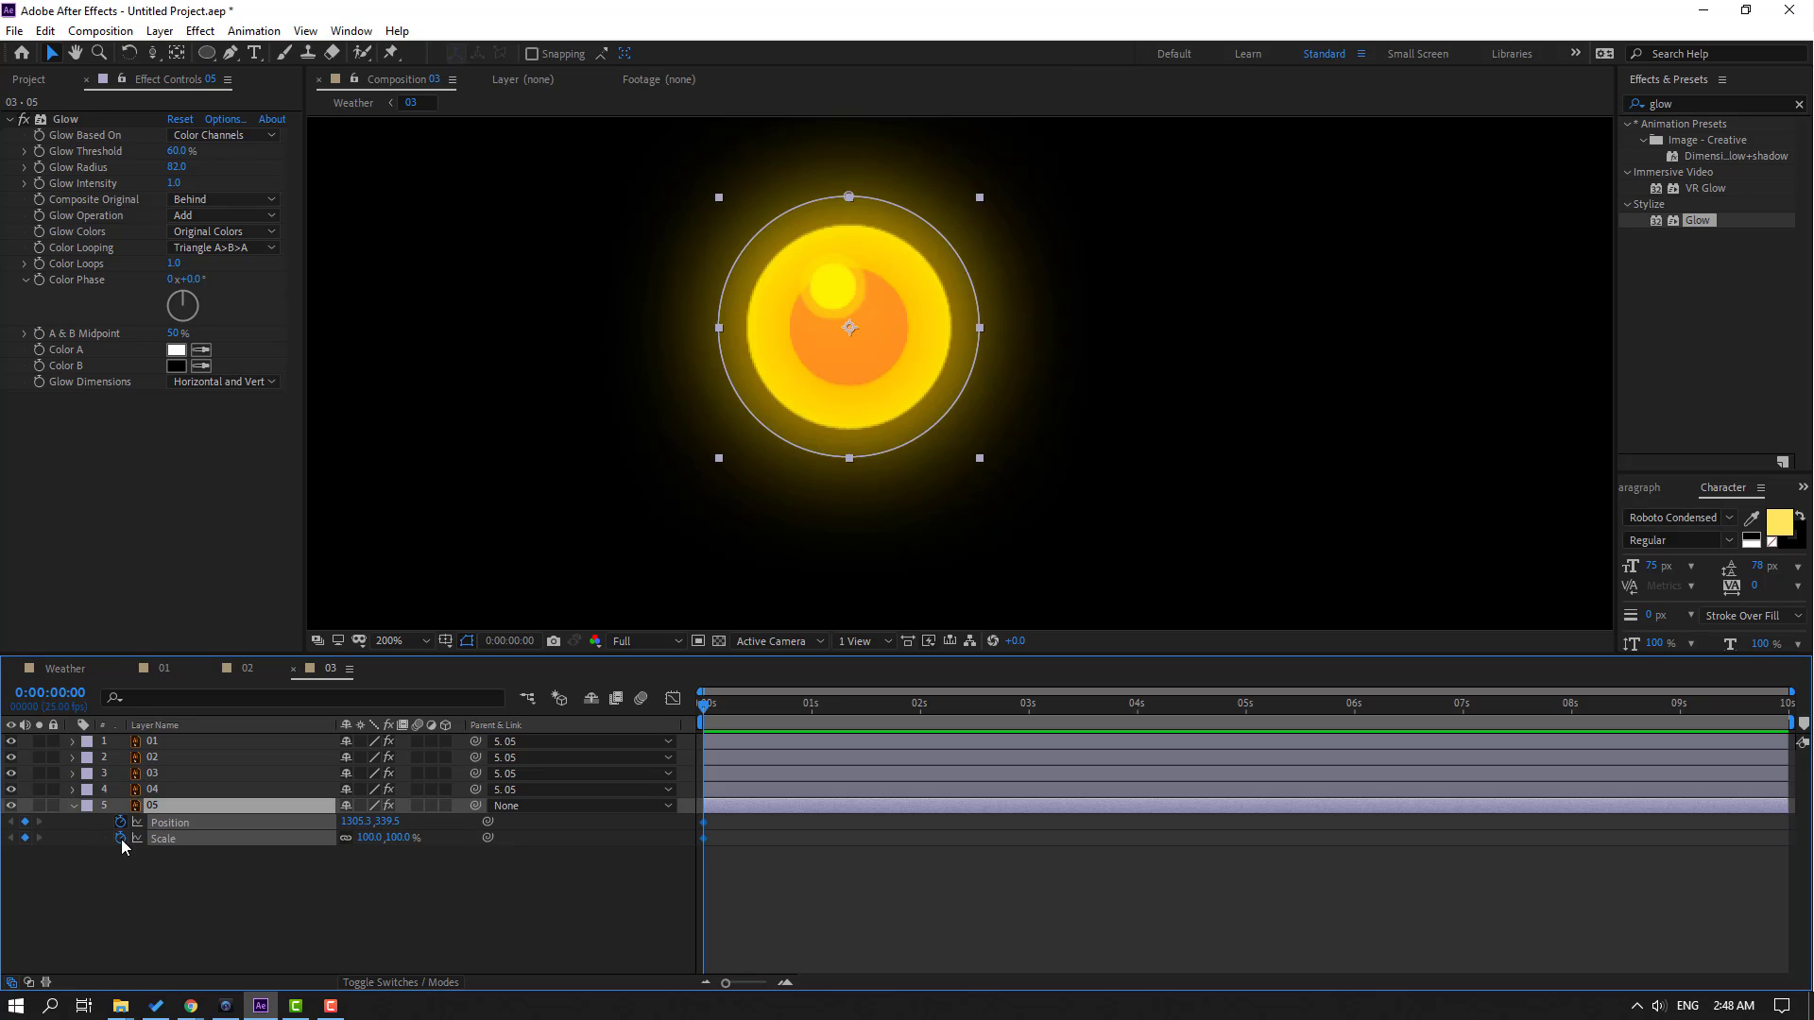
{"action": "left_click_drag", "start_coordinate": [710, 717], "coordinate": [812, 709]}
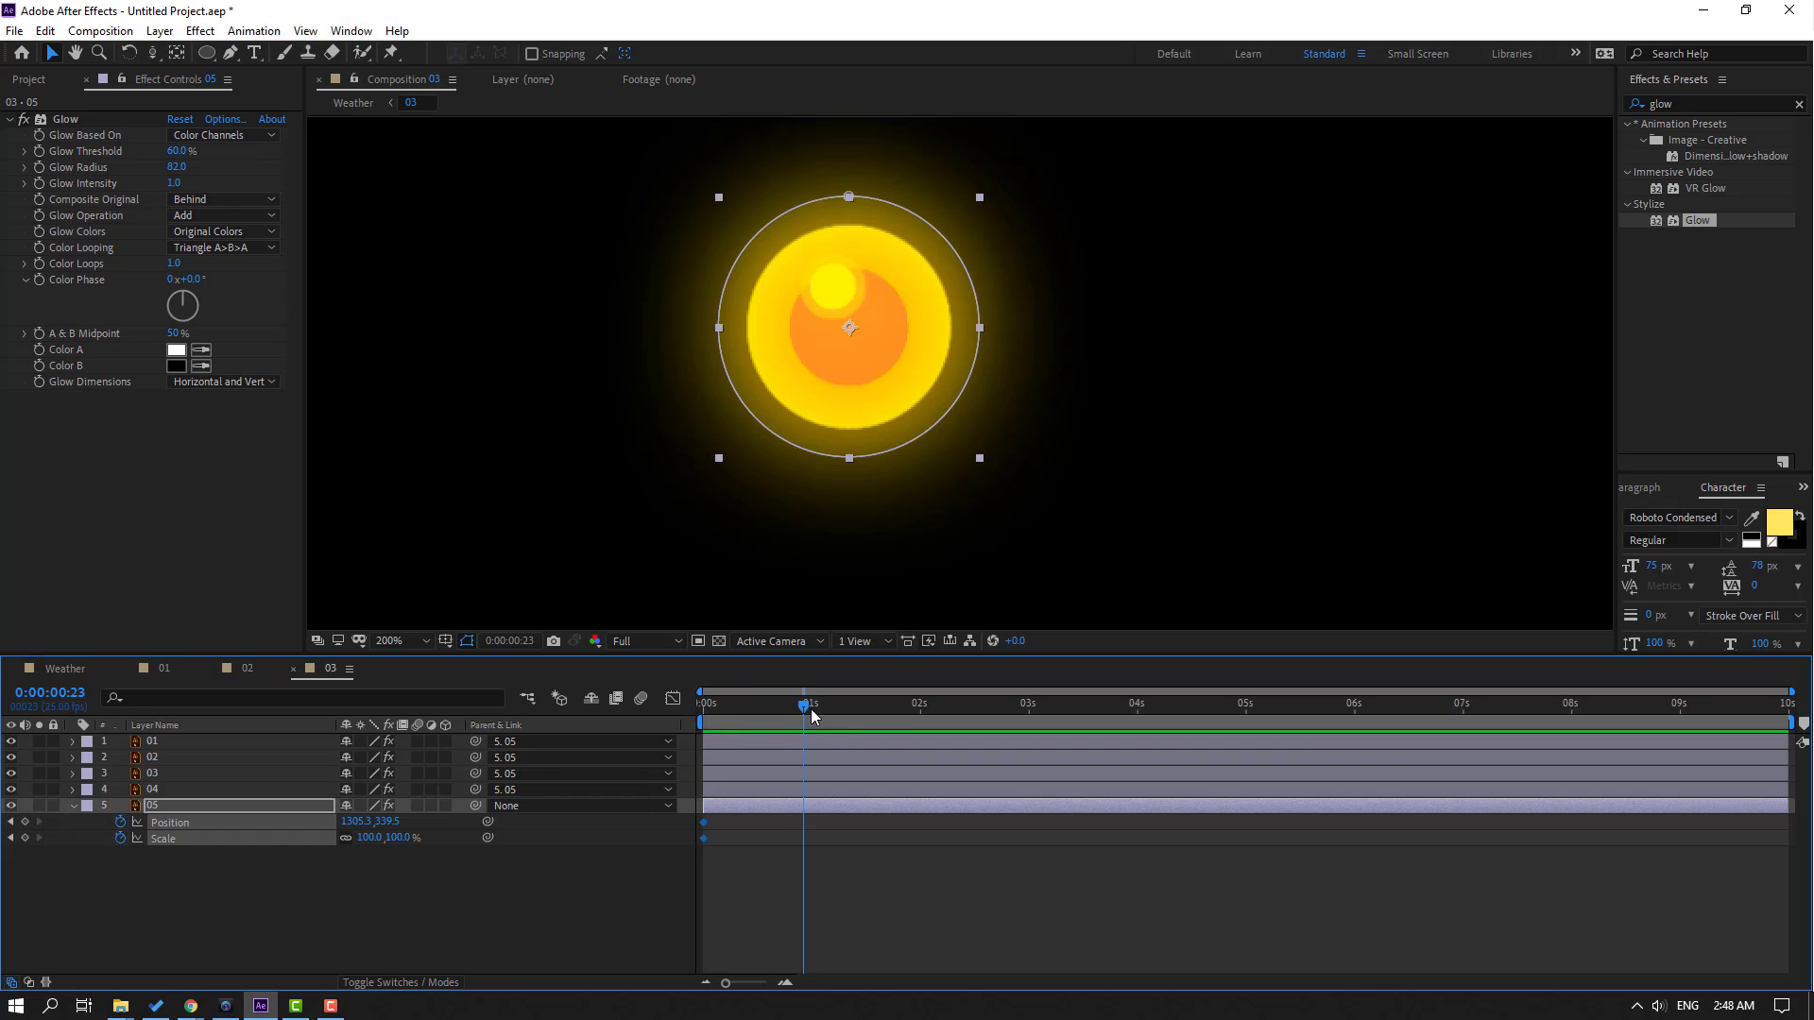
{"action": "left_click", "coordinate": [416, 898]}
{"action": "mouse_move", "coordinate": [385, 821]}
{"action": "left_mouse_down"}
{"action": "mouse_move", "coordinate": [398, 846]}
{"action": "mouse_move", "coordinate": [377, 885]}
{"action": "left_mouse_up"}
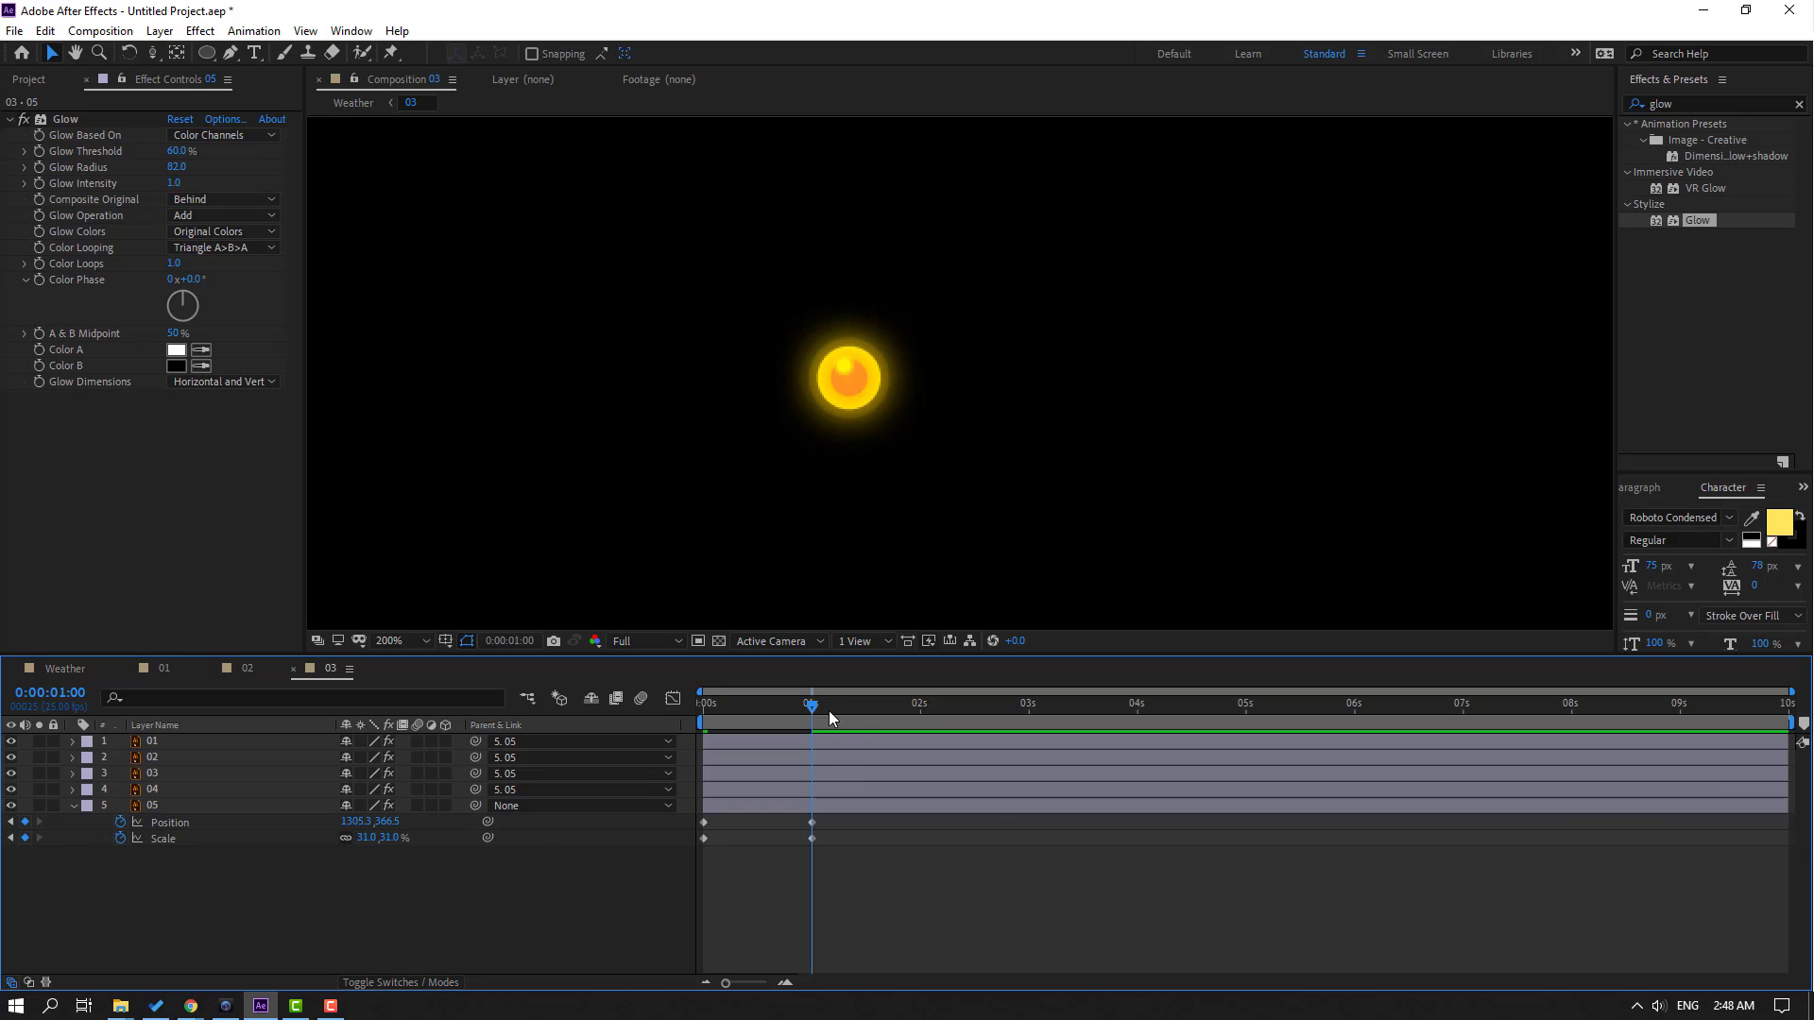
Copy the starting Position and Scale keyframes to 2 seconds
{"action": "left_click_drag", "start_coordinate": [831, 703], "coordinate": [920, 703]}
{"action": "left_click_drag", "start_coordinate": [735, 814], "coordinate": [701, 844]}
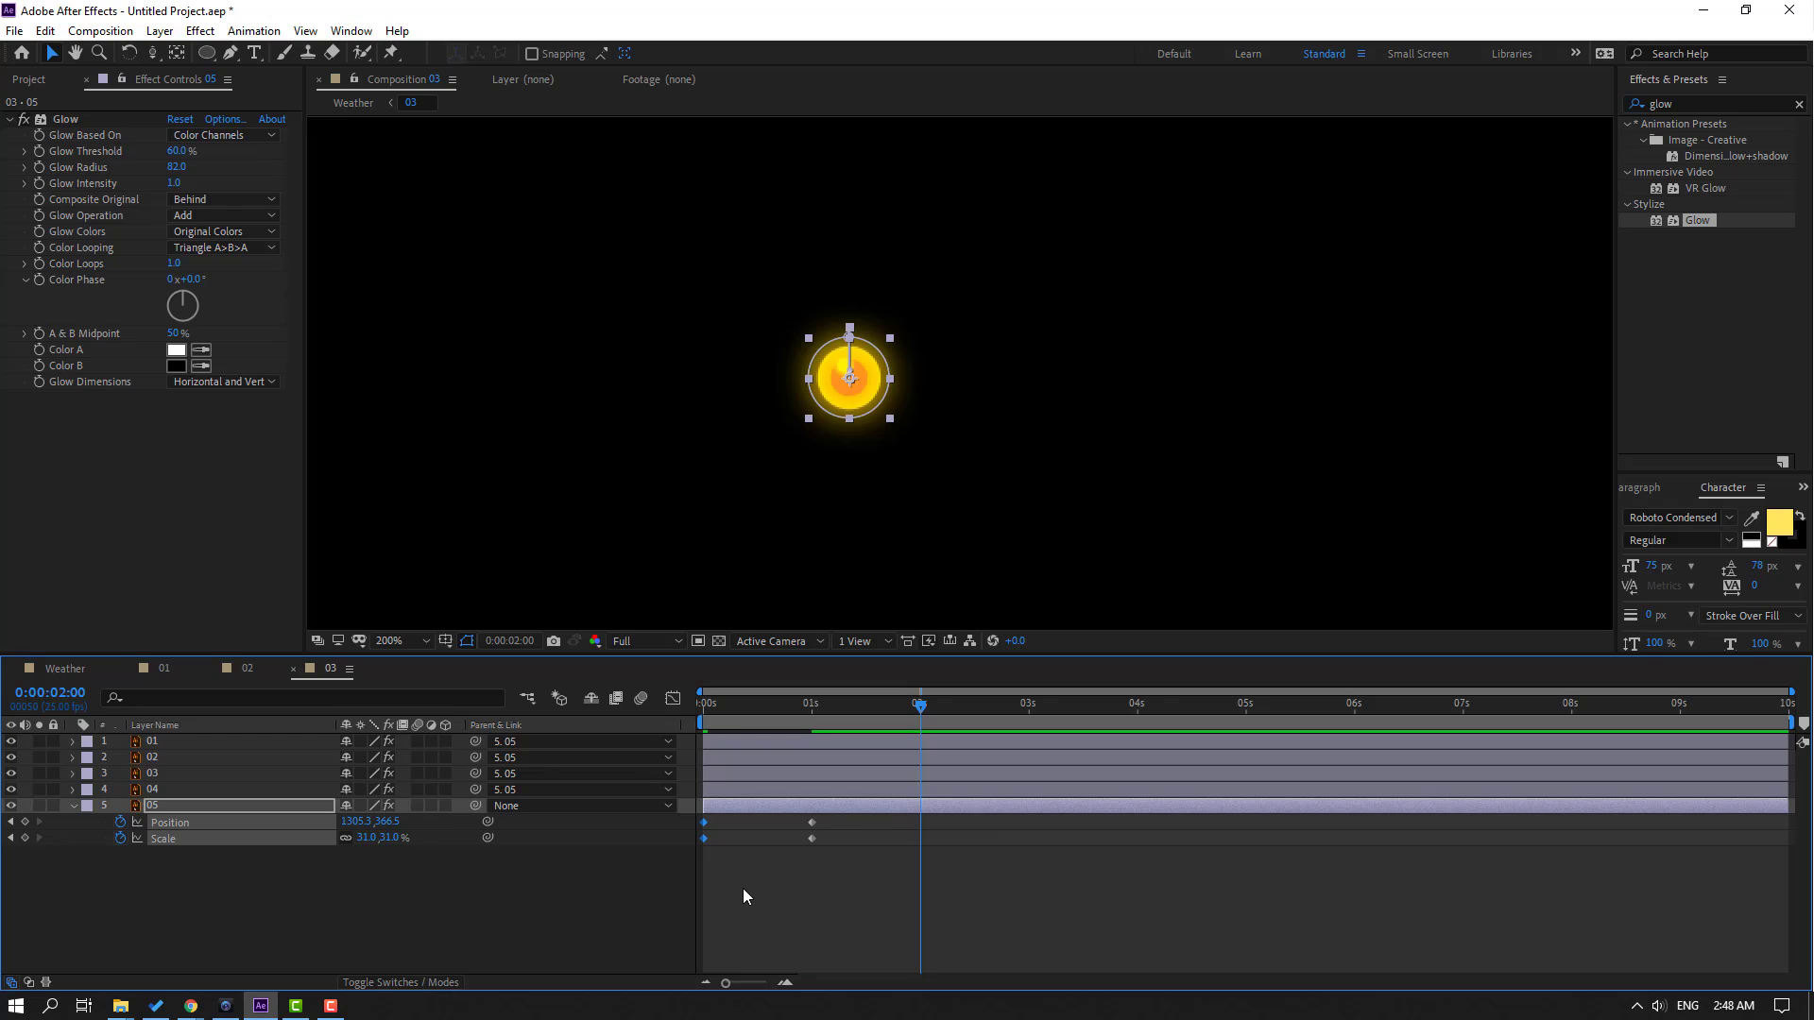
{"action": "key", "text": "ctrl+c"}
{"action": "key", "text": "ctrl+v"}
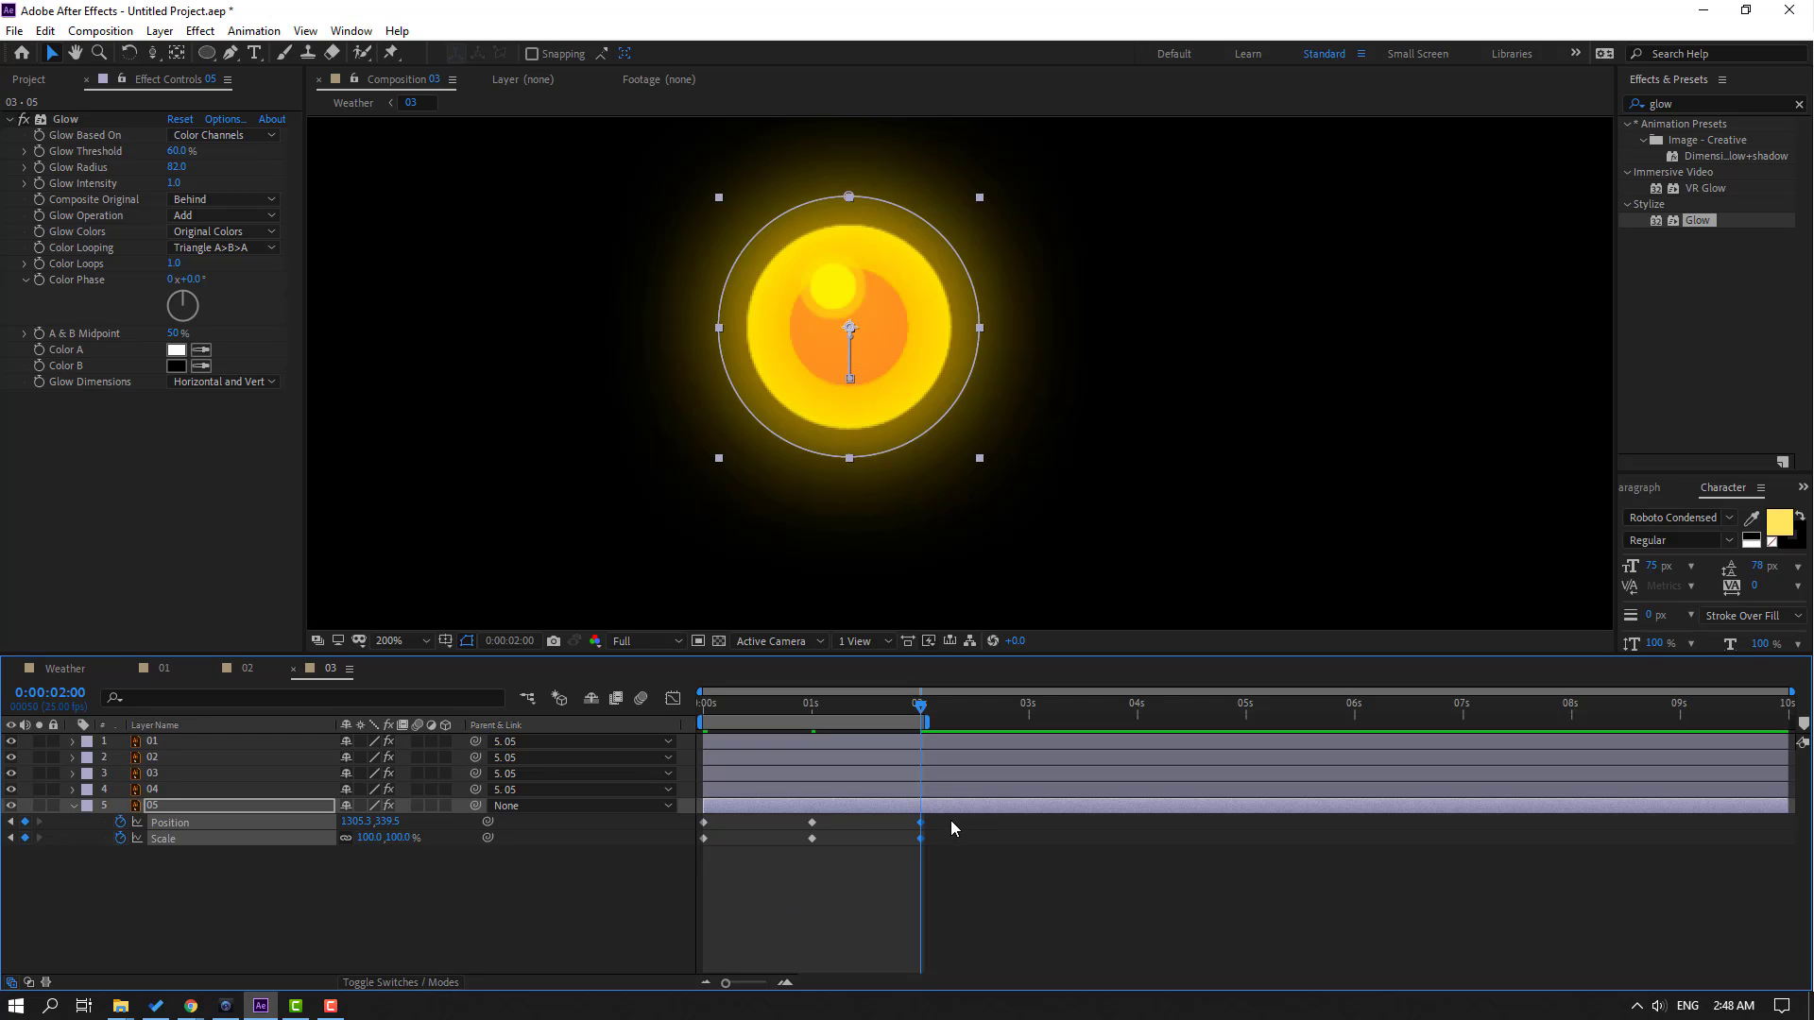
Apply easing to all the Position and Scale keyframes
{"action": "left_click_drag", "start_coordinate": [951, 820], "coordinate": [703, 844]}
{"action": "right_click", "coordinate": [705, 837]}
{"action": "mouse_move", "coordinate": [878, 824]}
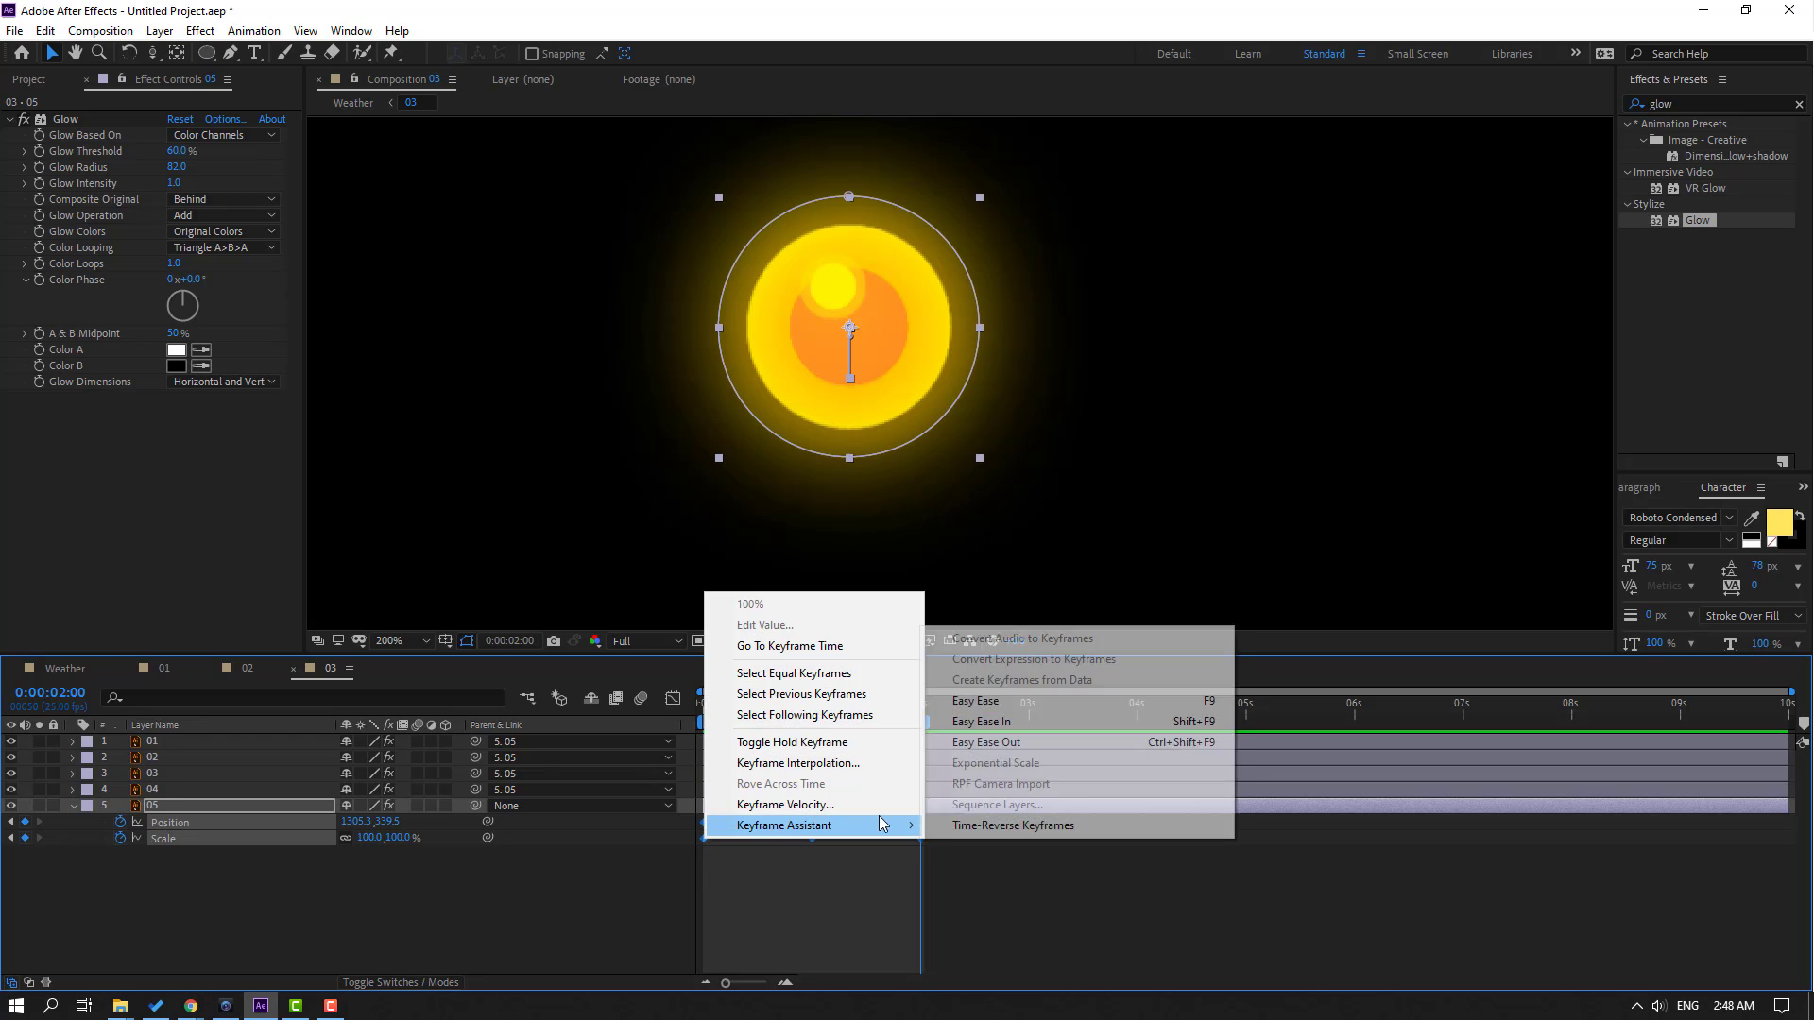
{"action": "left_click", "coordinate": [1023, 704]}
{"action": "scroll", "coordinate": [655, 542], "scroll_direction": "down", "scroll_amount": 4}
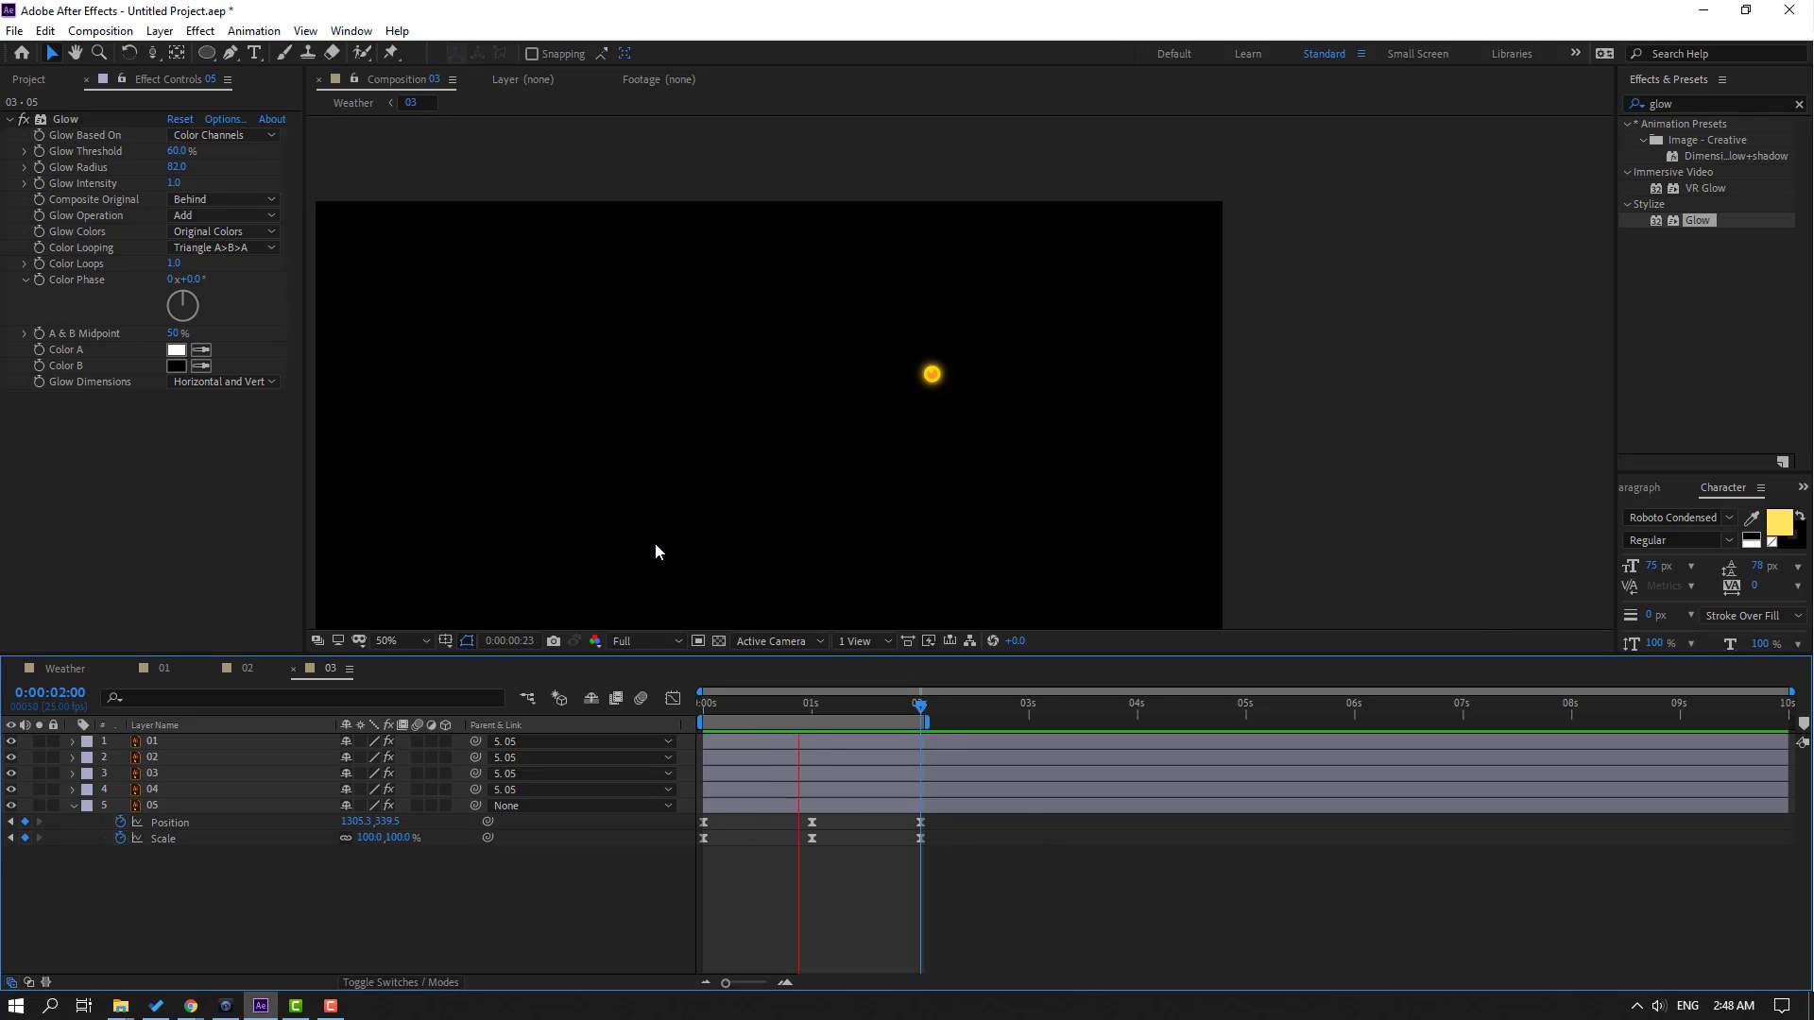
{"action": "scroll", "coordinate": [656, 544], "scroll_direction": "up", "scroll_amount": 2}
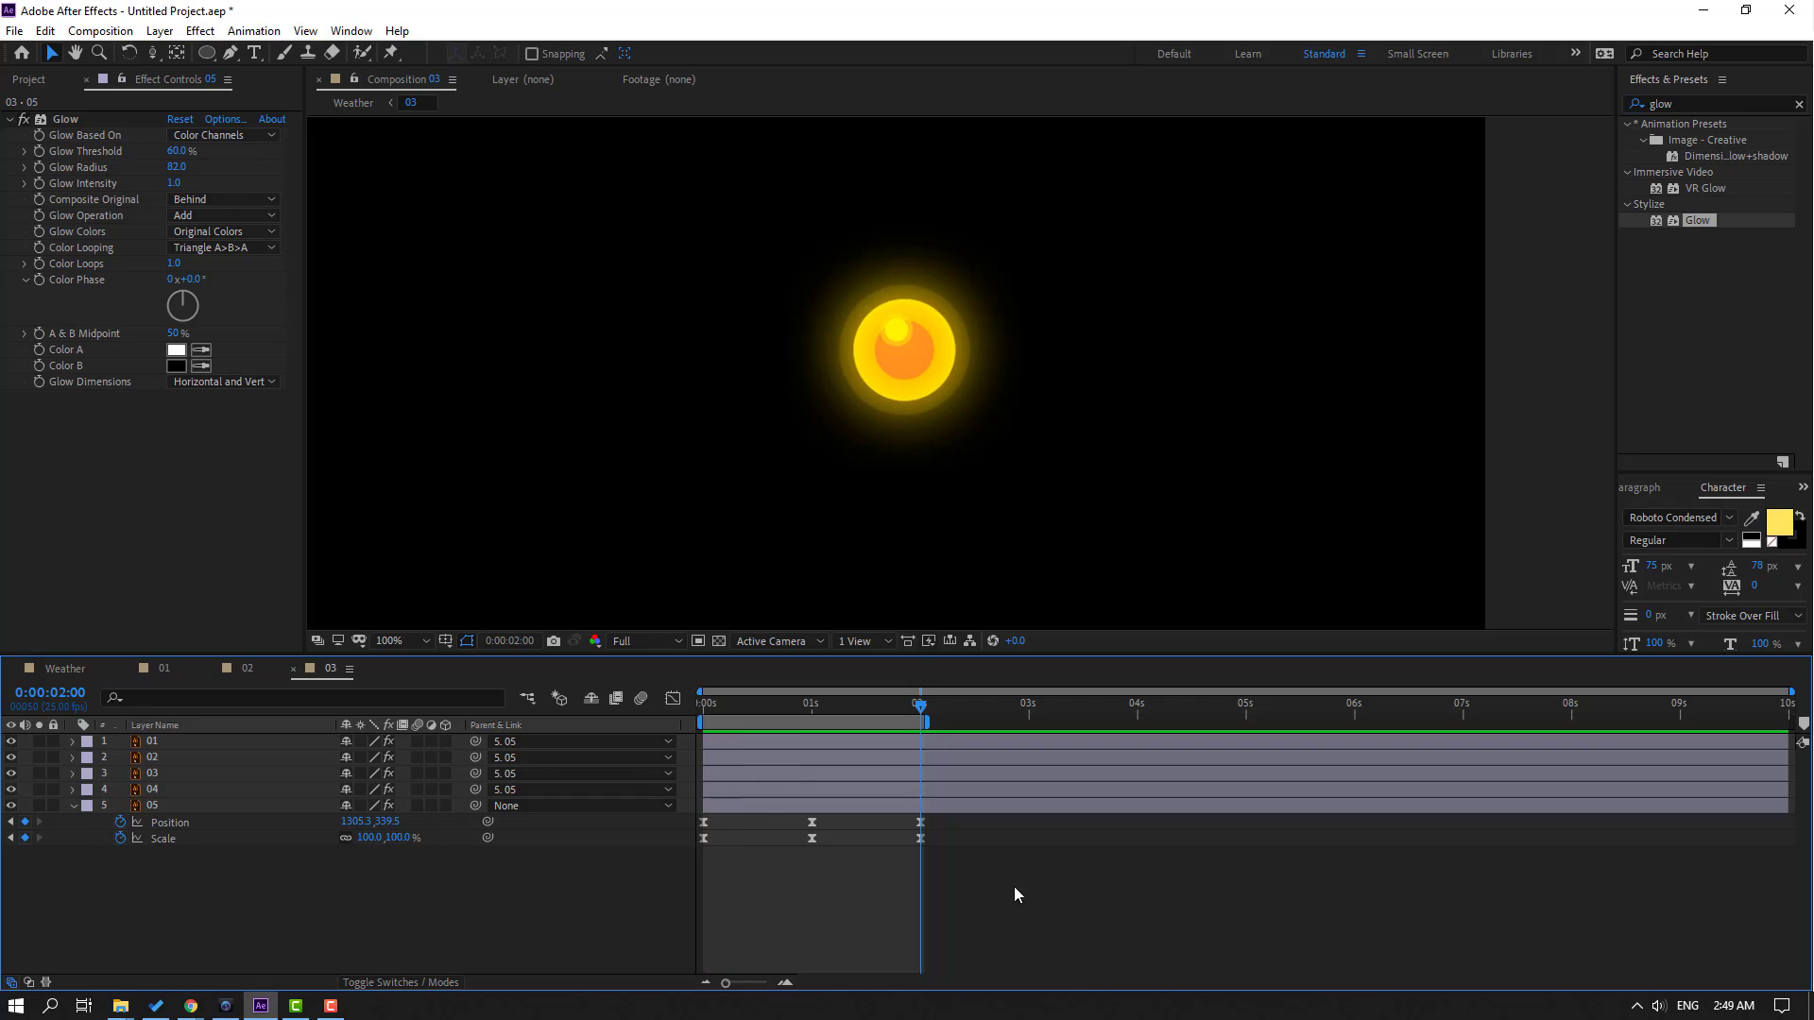
Adjust the middle keyframe's ease in the Graph Editor and preview the bounce
{"action": "left_click_drag", "start_coordinate": [1013, 886], "coordinate": [682, 810]}
{"action": "left_click", "coordinate": [673, 699]}
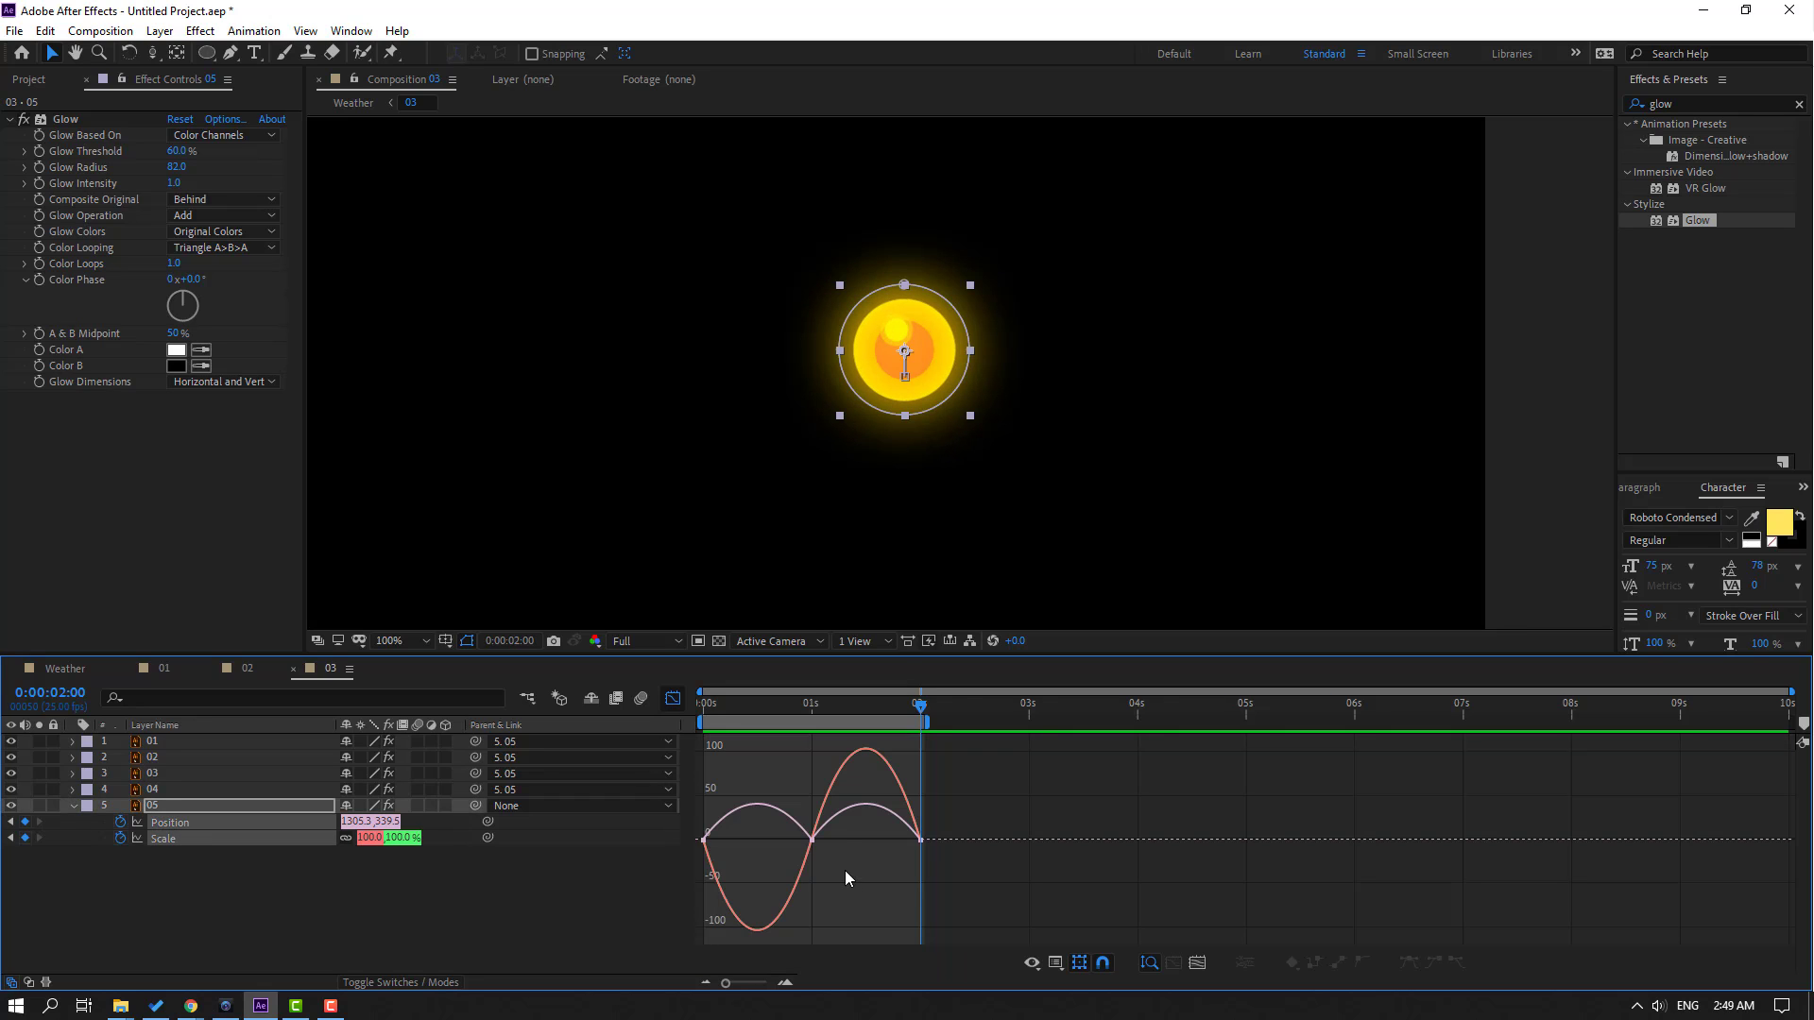
{"action": "mouse_move", "coordinate": [845, 871]}
{"action": "left_mouse_down"}
{"action": "mouse_move", "coordinate": [784, 829]}
{"action": "mouse_move", "coordinate": [770, 840]}
{"action": "mouse_move", "coordinate": [855, 818]}
{"action": "left_mouse_up"}
{"action": "key", "text": "space"}
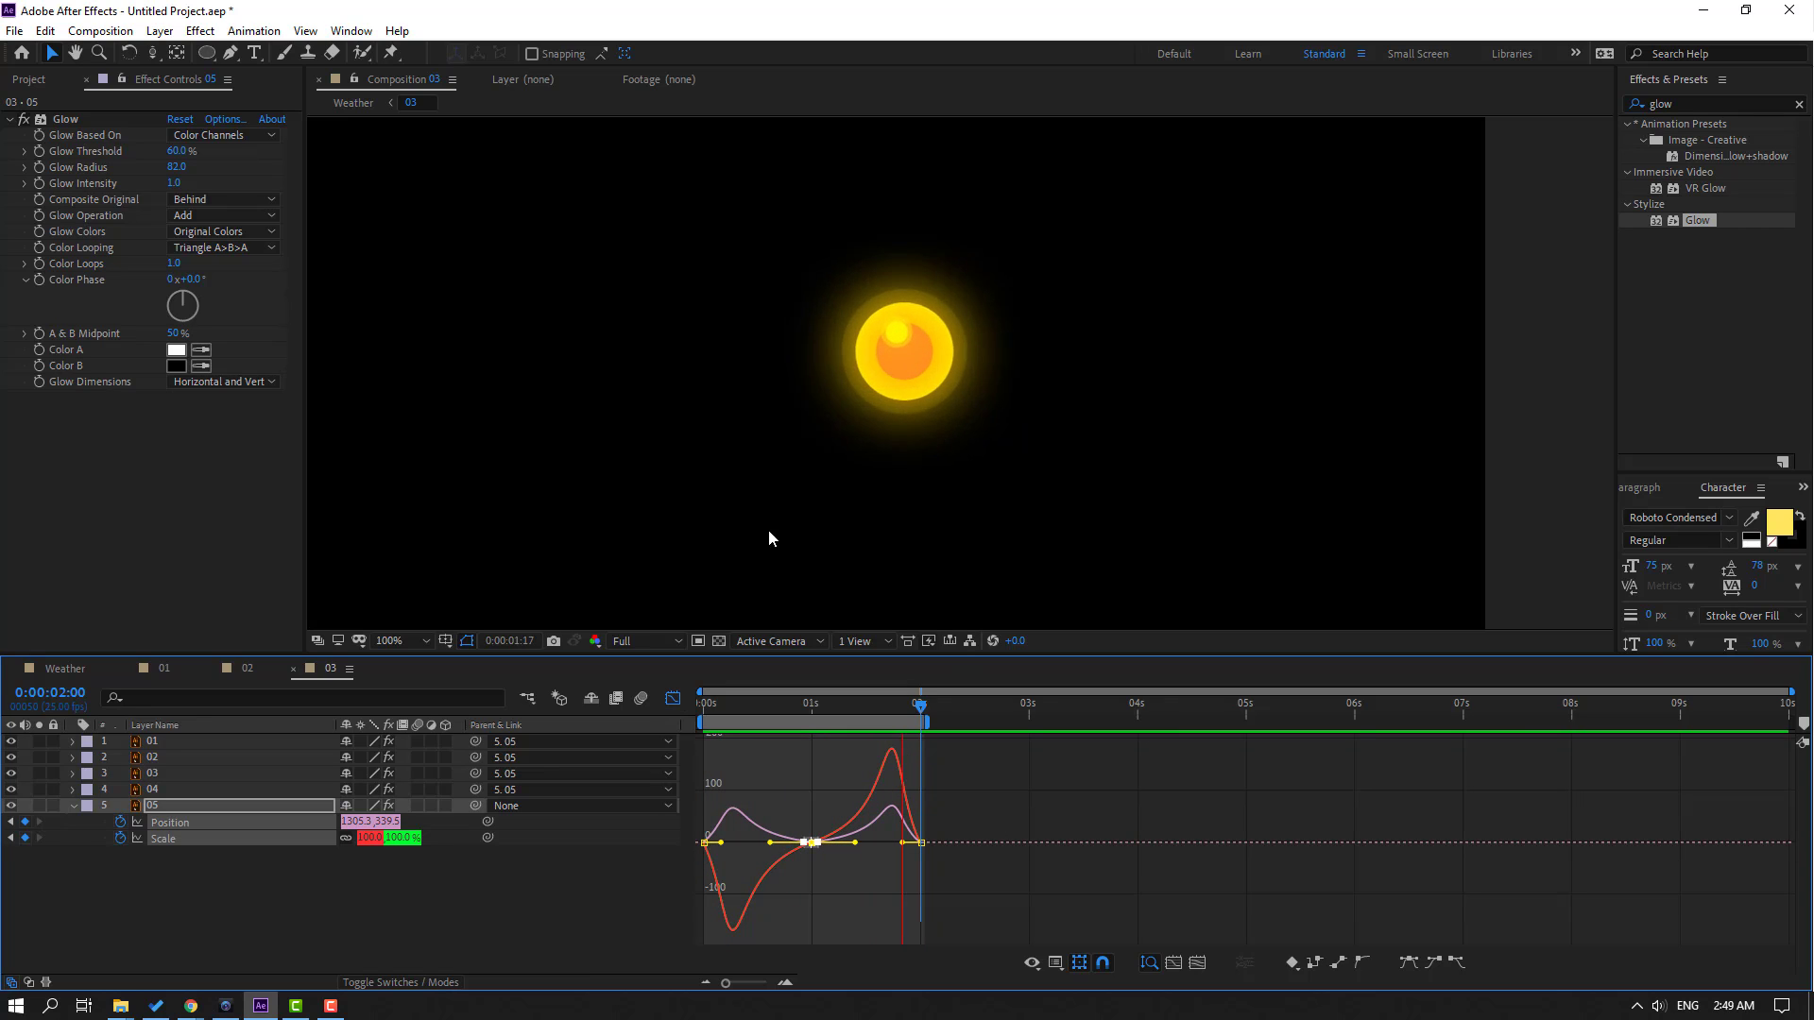
{"action": "key", "text": "space"}
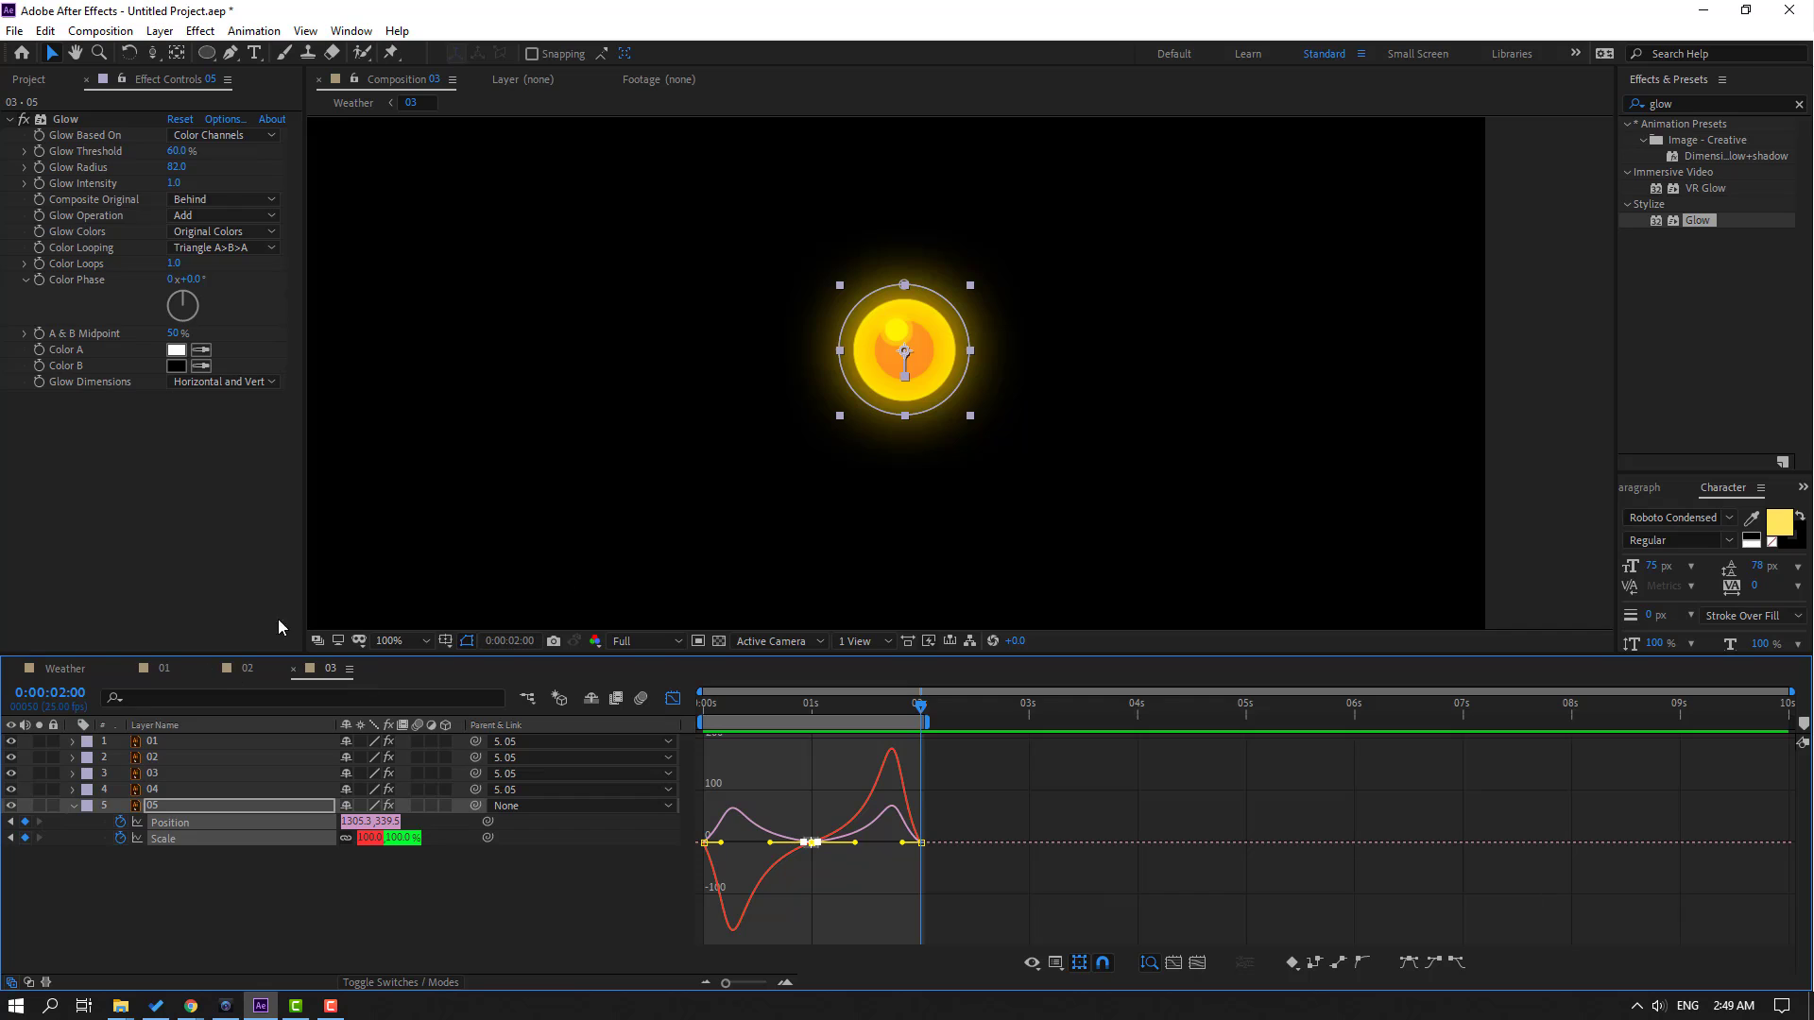
{"action": "left_click", "coordinate": [58, 667]}
Preview the Weather comp and open rain cloud comp 04
{"action": "key", "text": "space"}
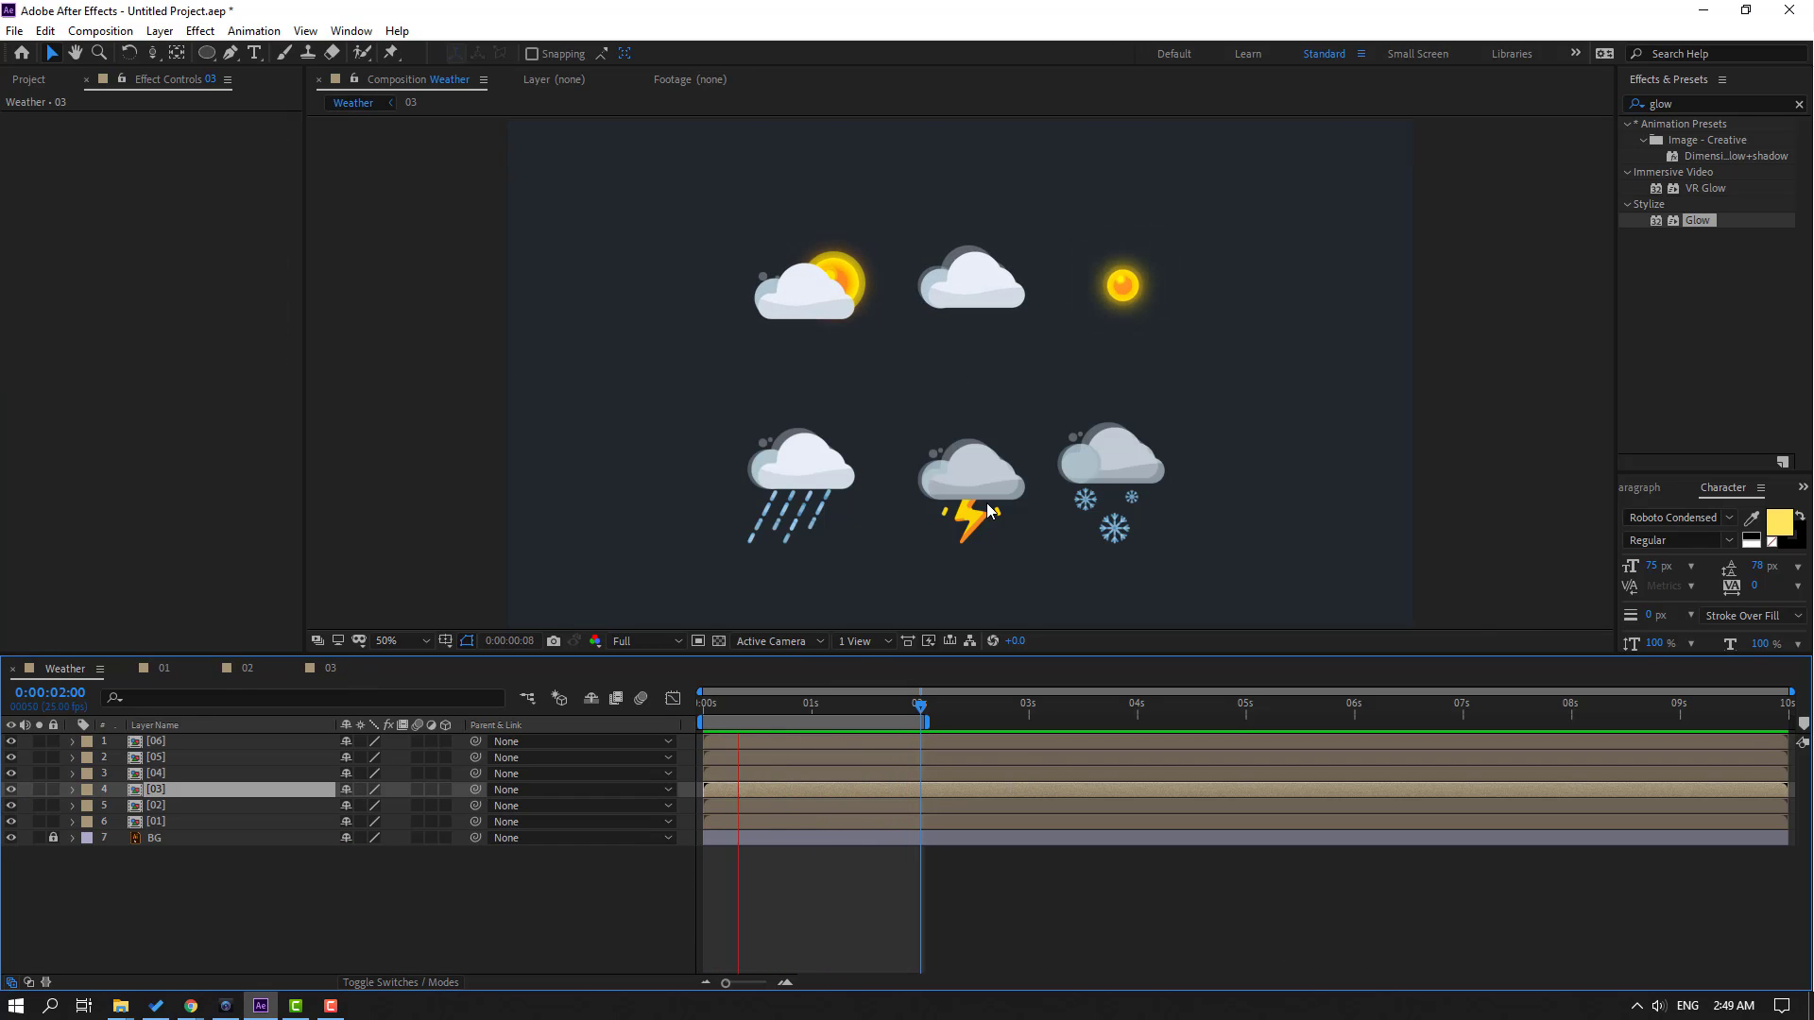
{"action": "left_click", "coordinate": [806, 703]}
{"action": "key", "text": "Home"}
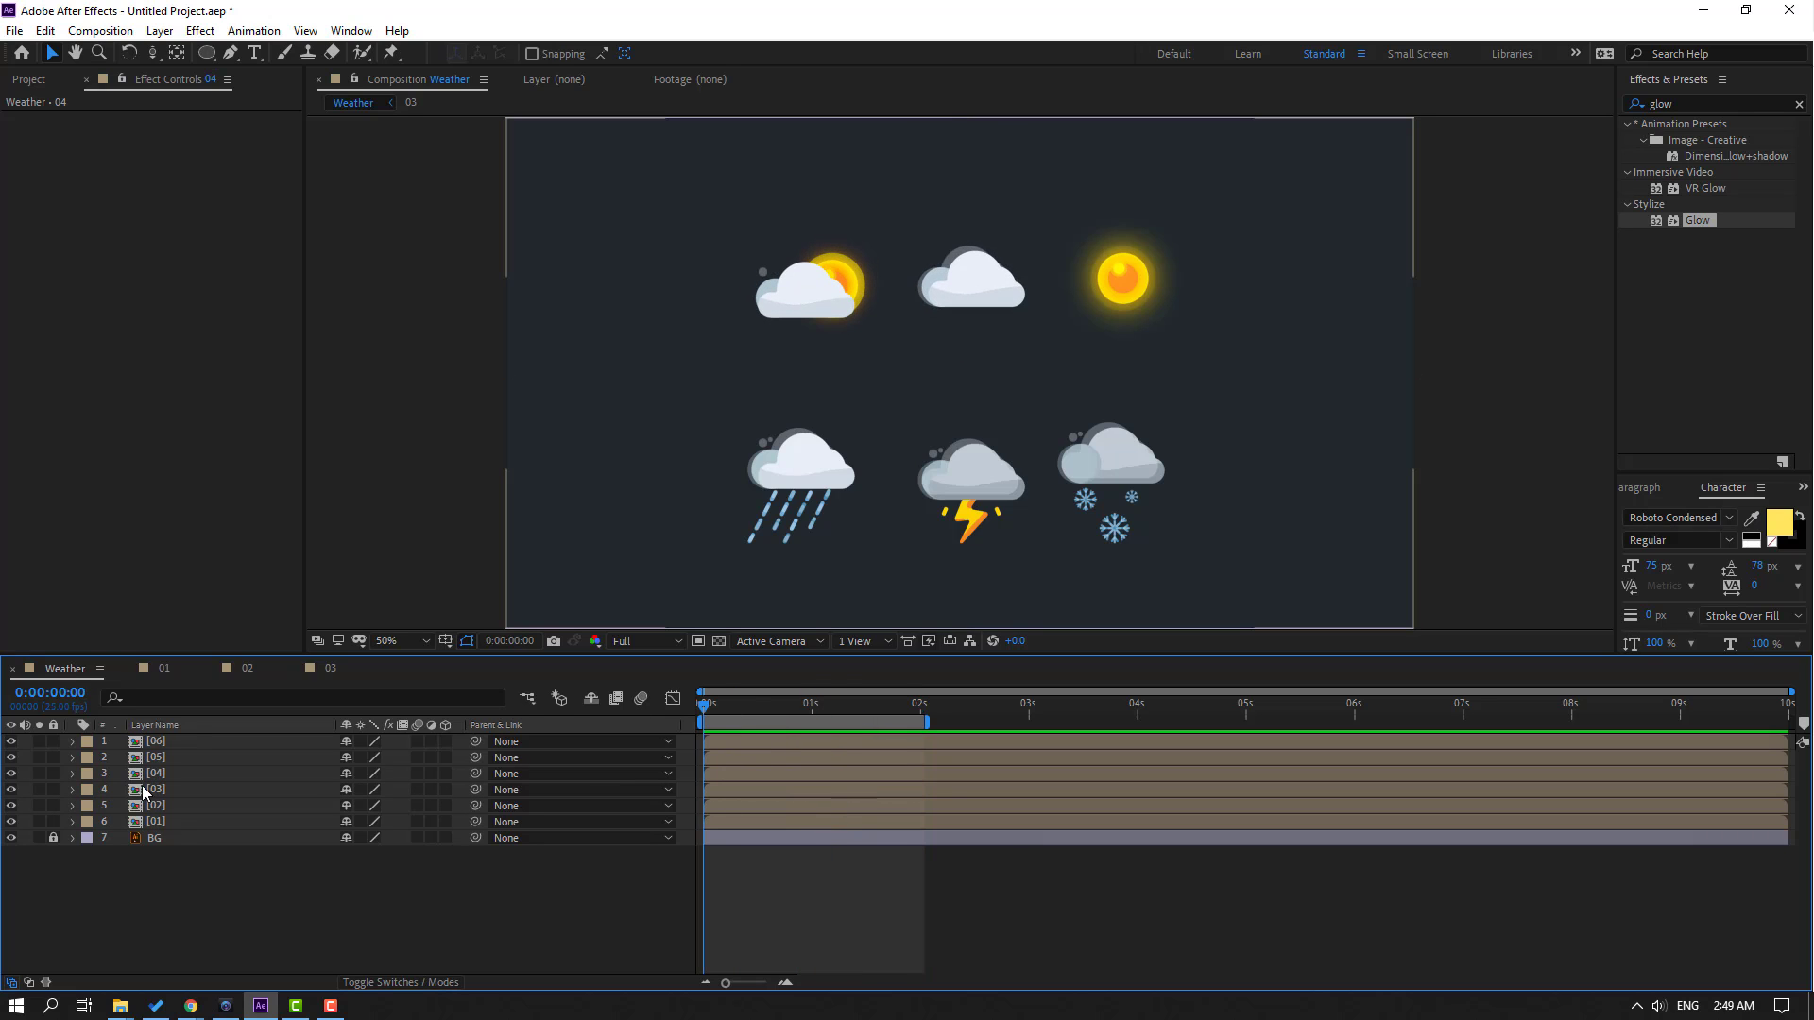
{"action": "double_click", "coordinate": [156, 775]}
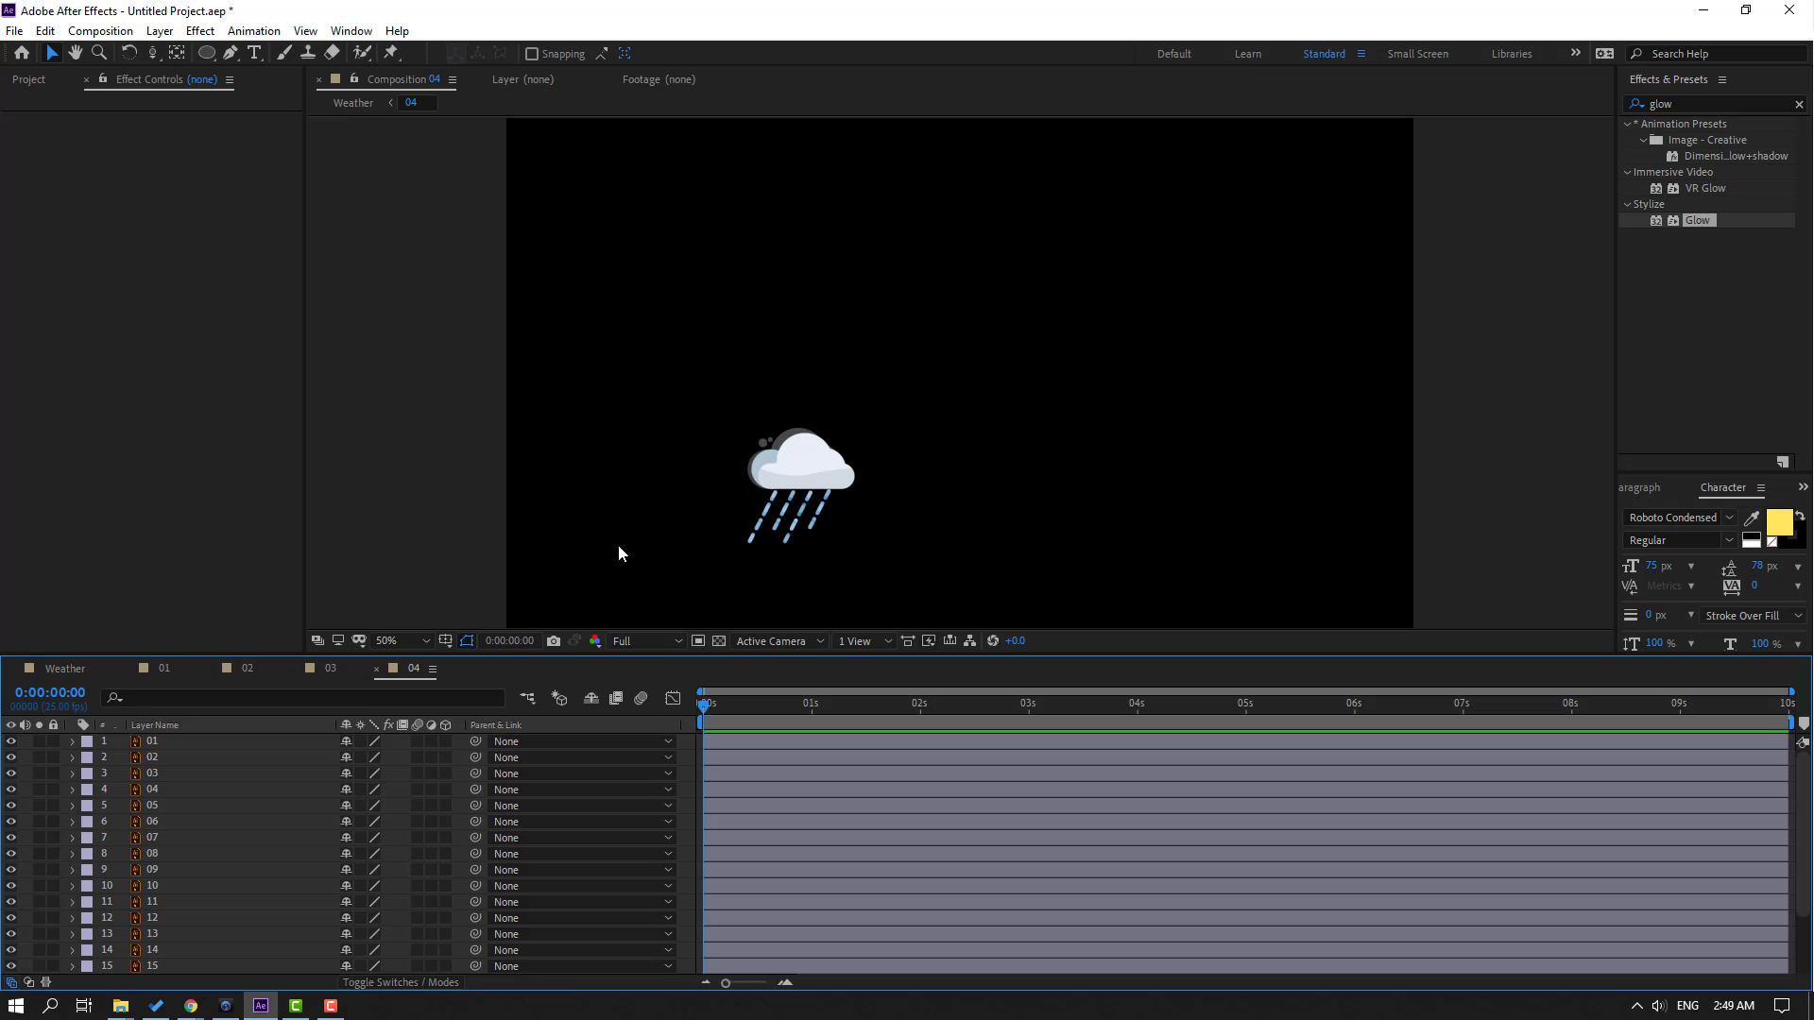
{"action": "scroll", "coordinate": [618, 544], "scroll_direction": "up", "scroll_amount": 2}
{"action": "scroll", "coordinate": [798, 534], "scroll_direction": "up", "scroll_amount": 1}
{"action": "scroll", "coordinate": [724, 440], "scroll_direction": "up", "scroll_amount": 1}
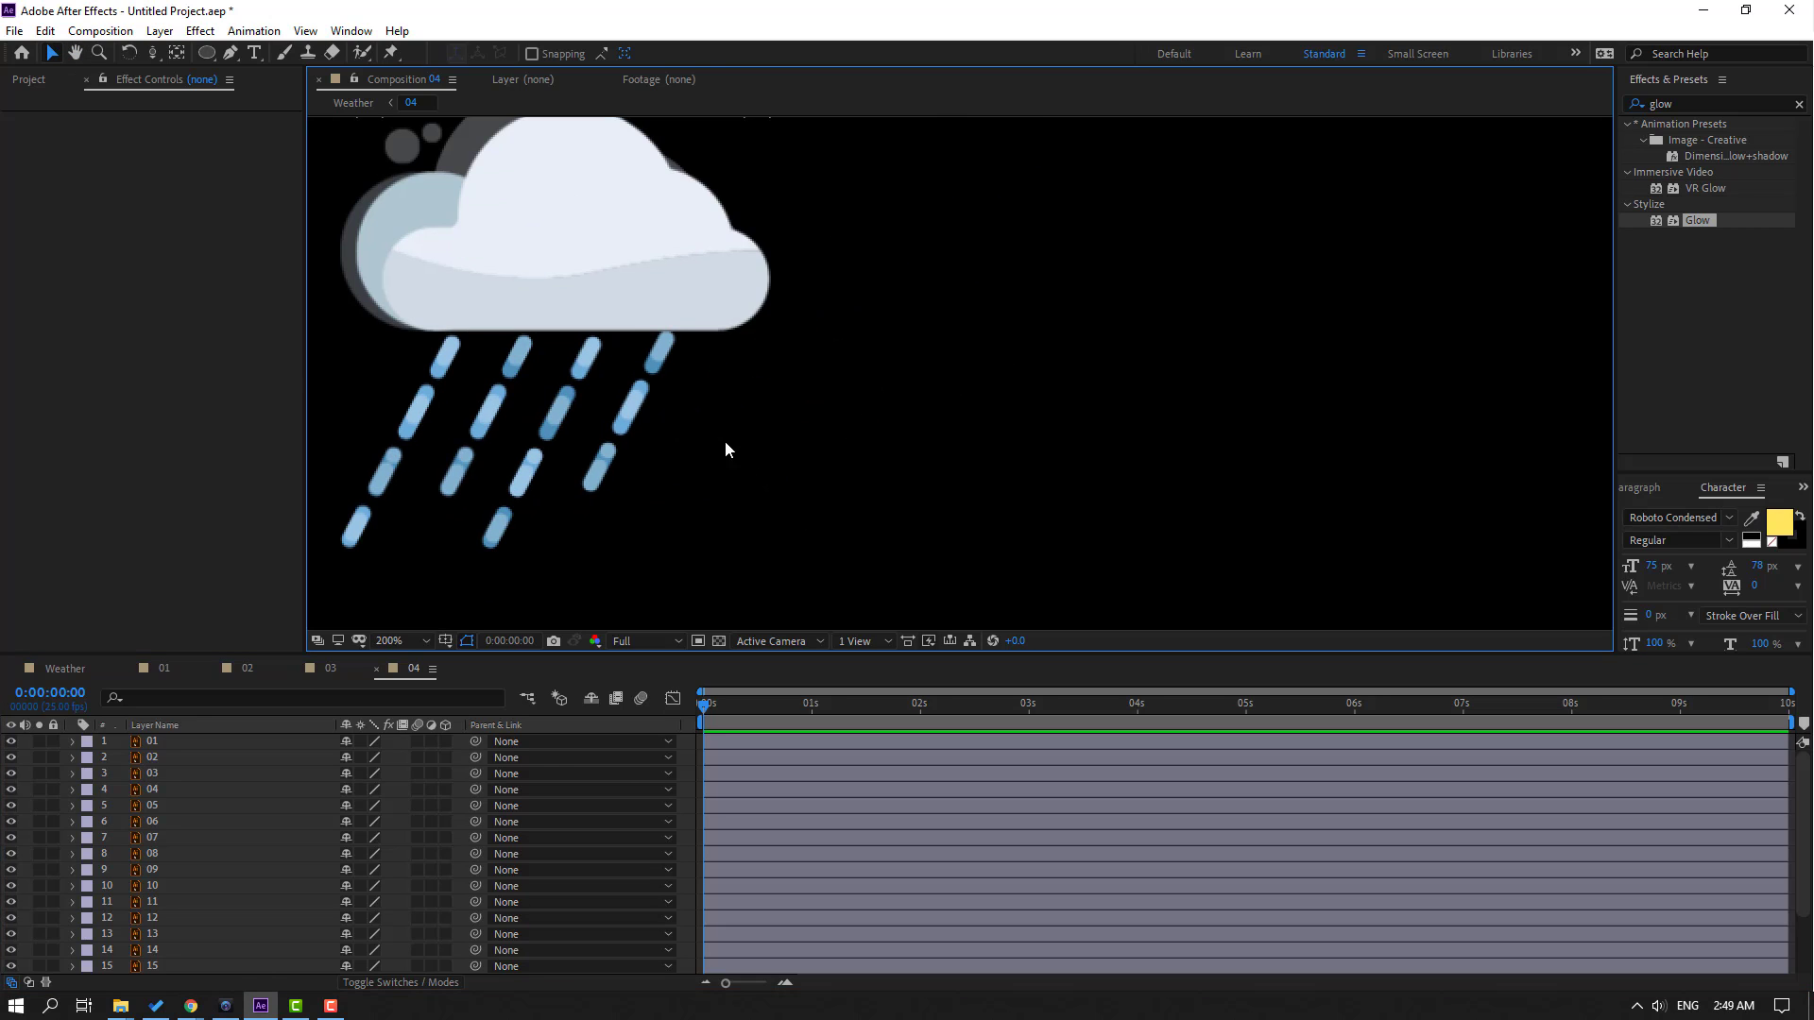
Split raindrop layer 01 at frame 2
{"action": "left_click", "coordinate": [665, 355]}
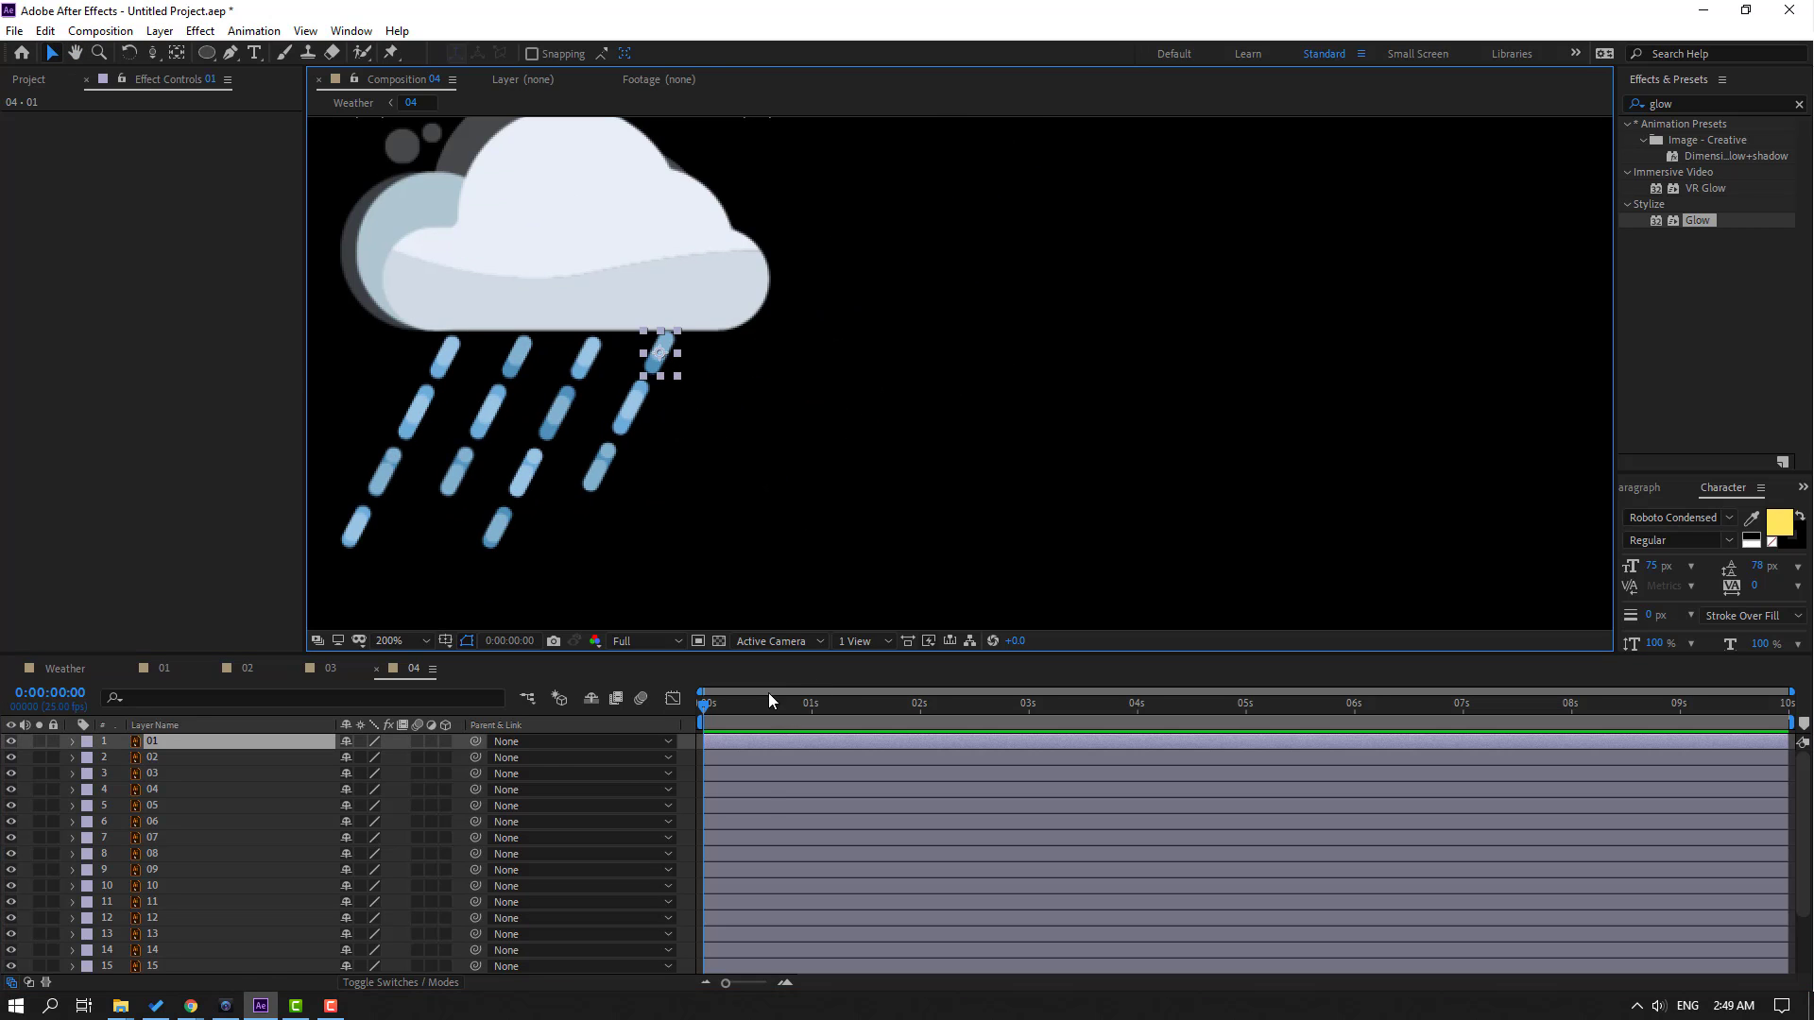
{"action": "key", "text": "Page_Down"}
{"action": "key", "text": "Page_Down"}
{"action": "left_click", "coordinate": [48, 31]}
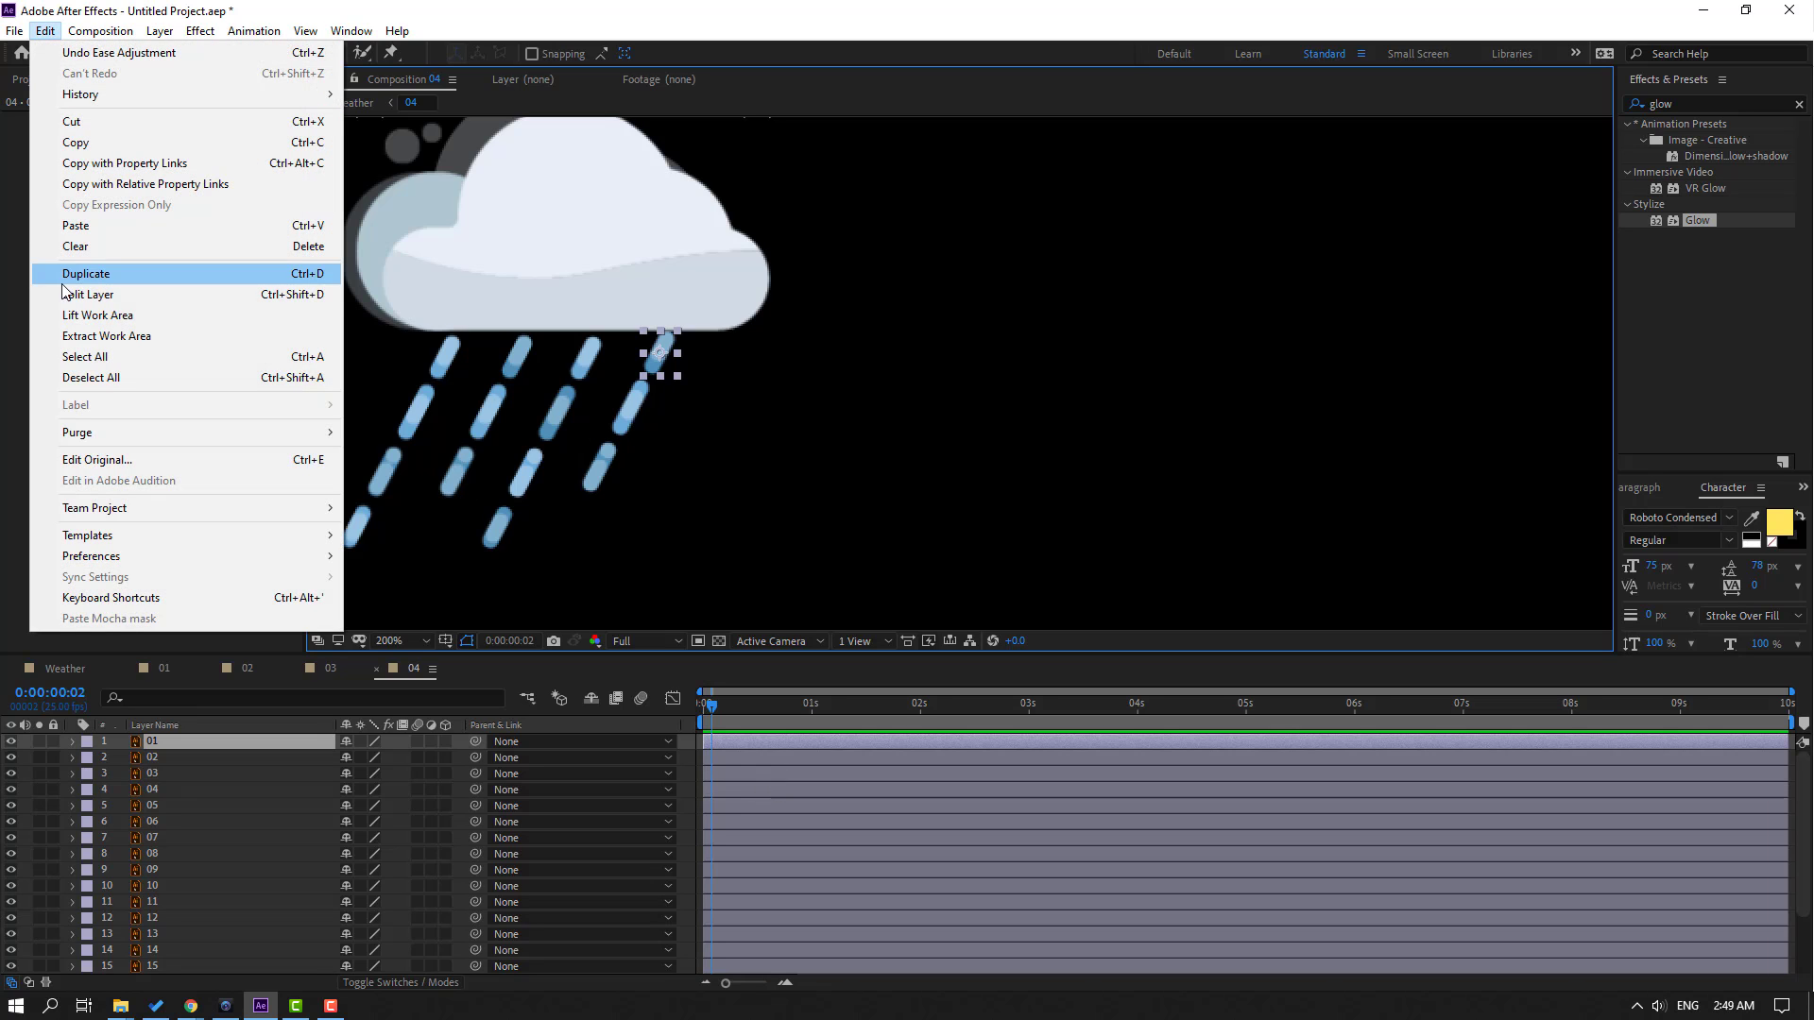
{"action": "left_click", "coordinate": [293, 303]}
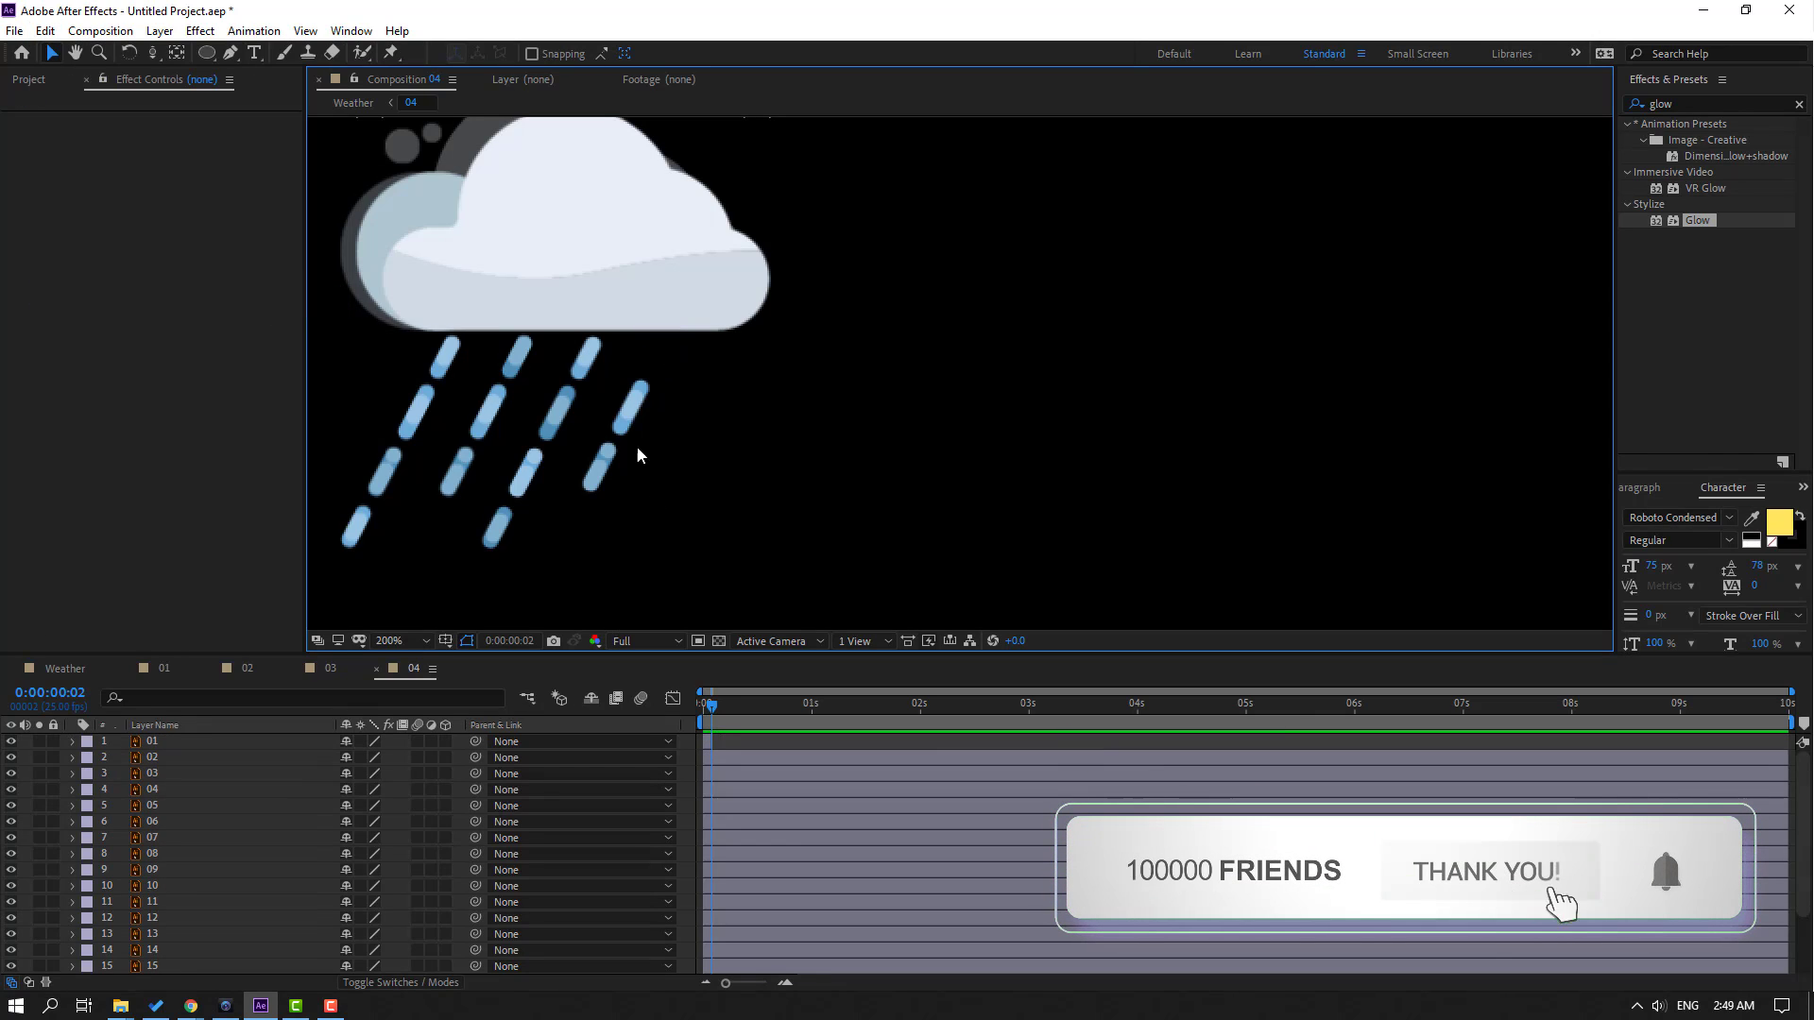
Make raindrop layer 02 run from frame 2 to frame 4, deleting the remainder
{"action": "left_click", "coordinate": [628, 401]}
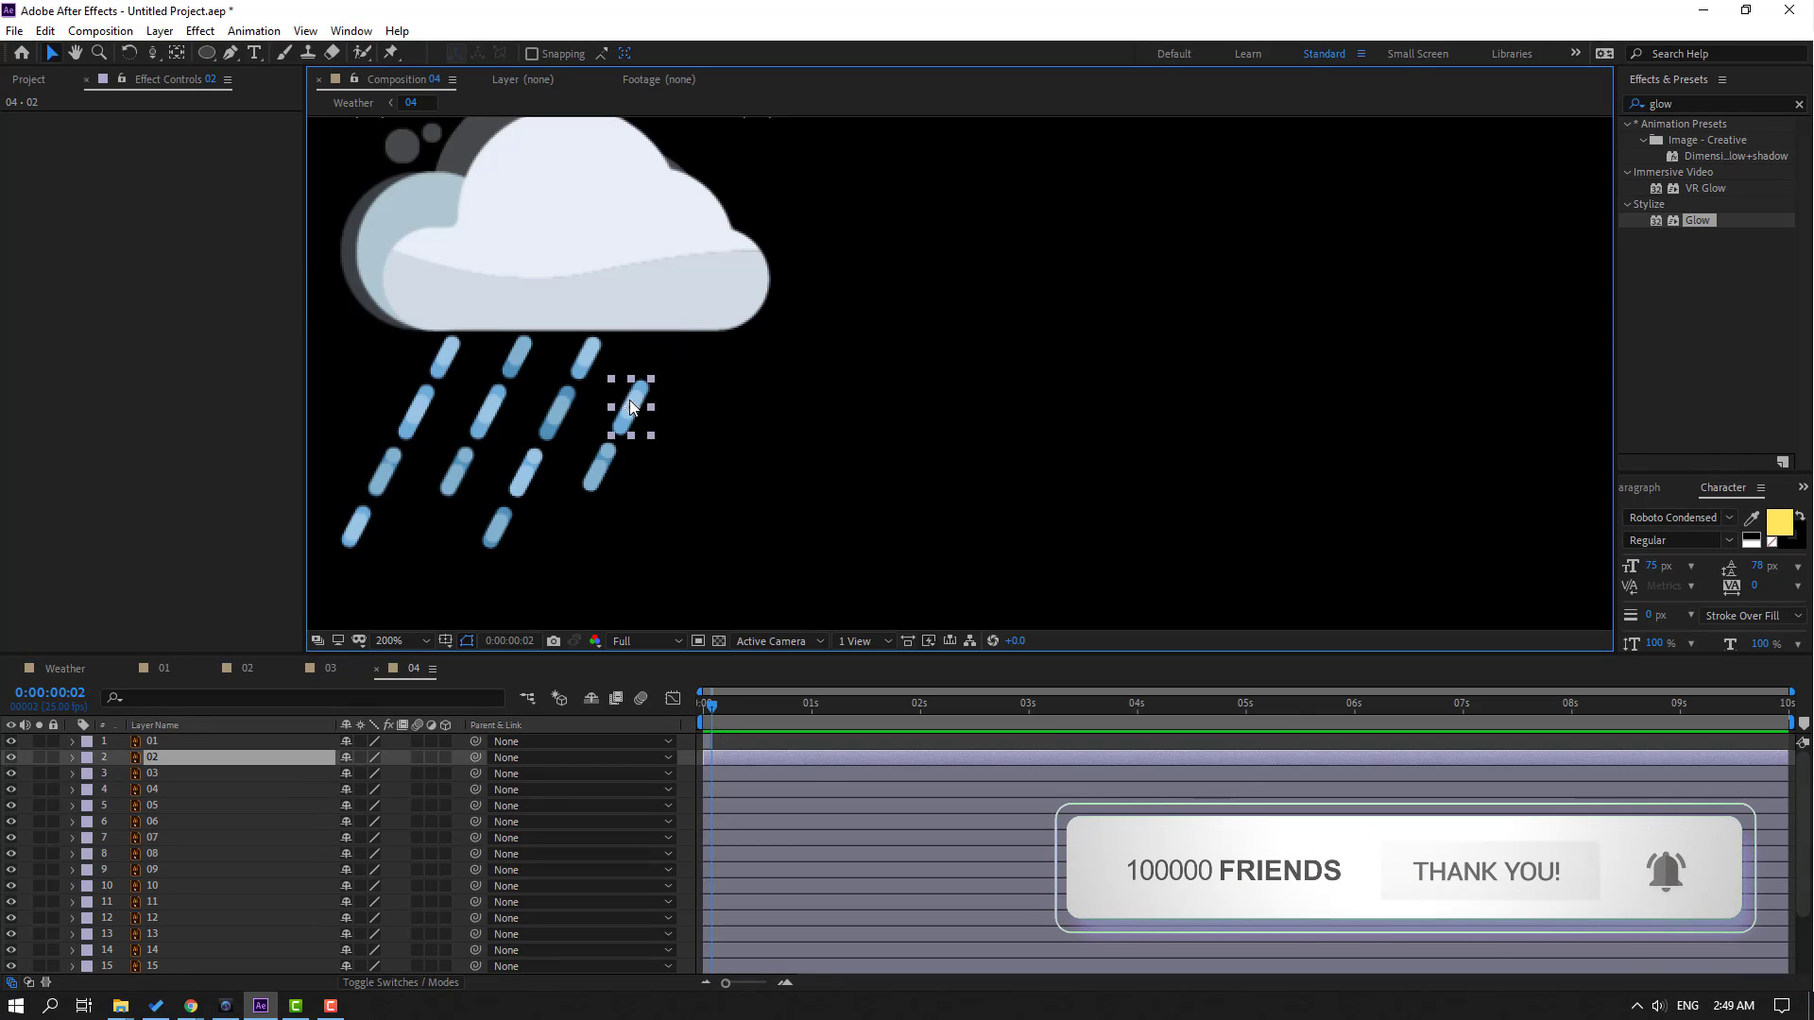
{"action": "key", "text": "semicolon"}
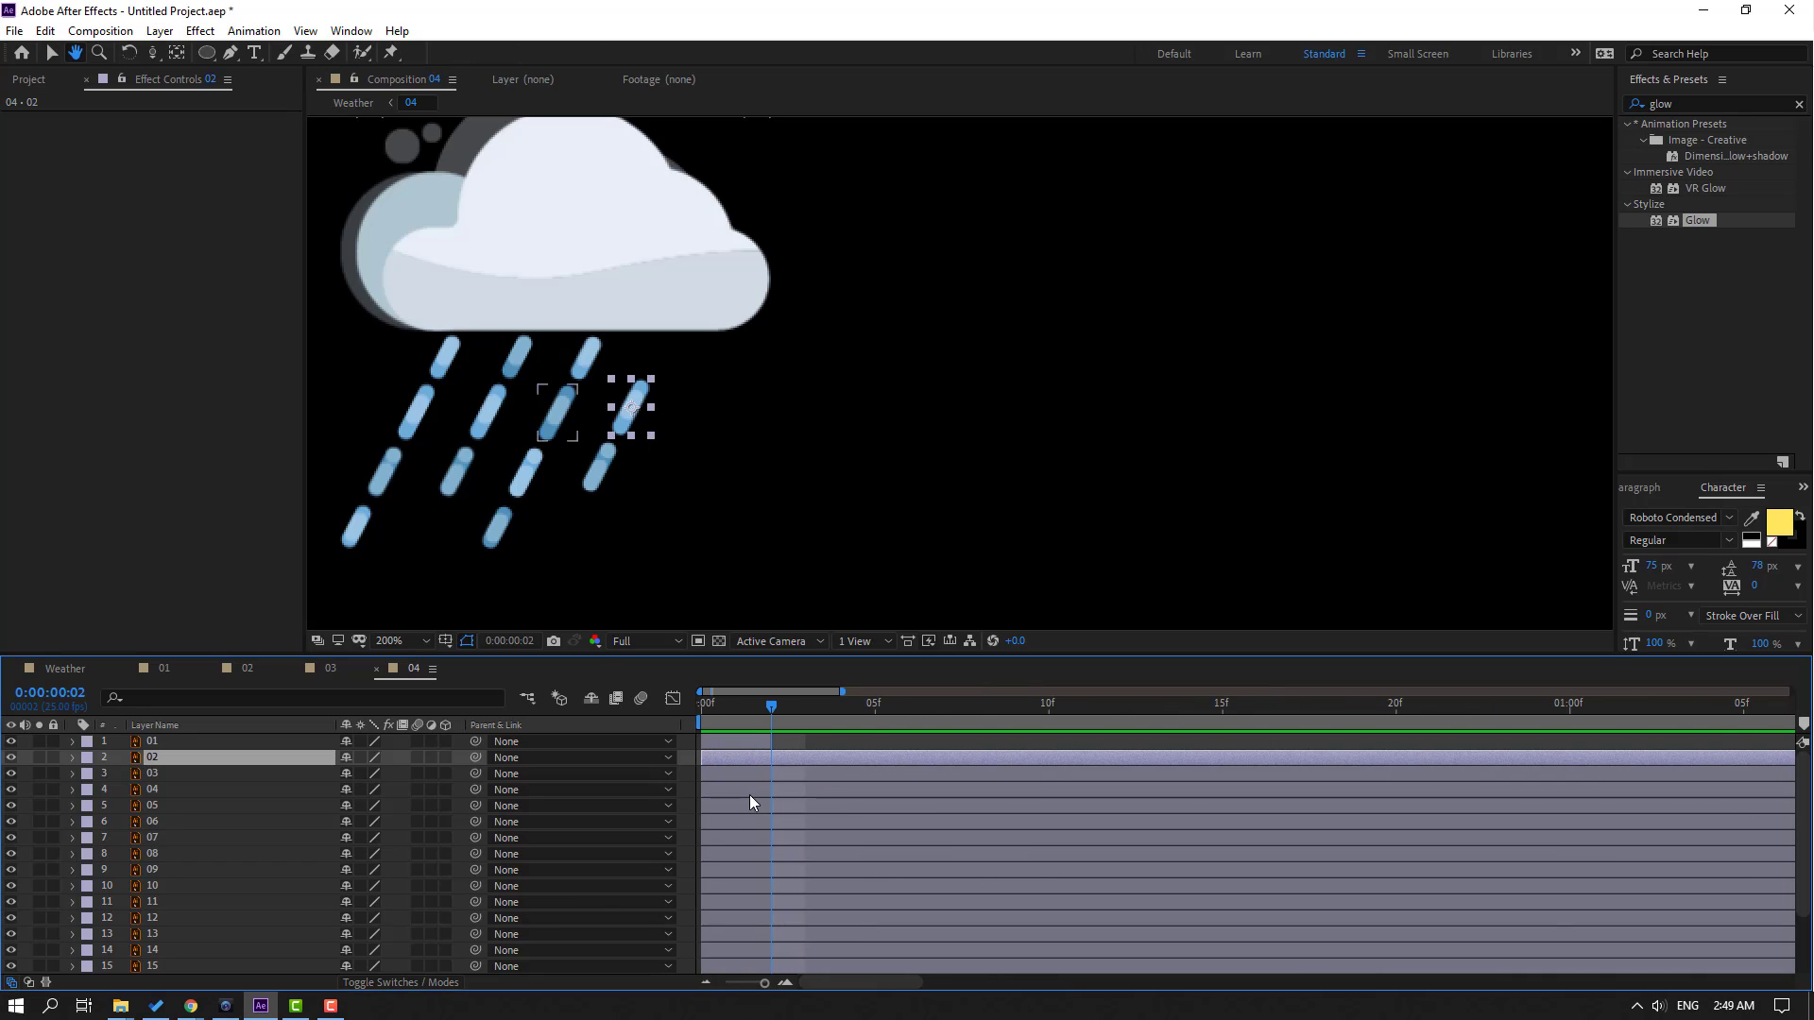
{"action": "mouse_move", "coordinate": [737, 759]}
{"action": "left_mouse_down"}
{"action": "mouse_move", "coordinate": [837, 758]}
{"action": "mouse_move", "coordinate": [813, 758]}
{"action": "left_mouse_up"}
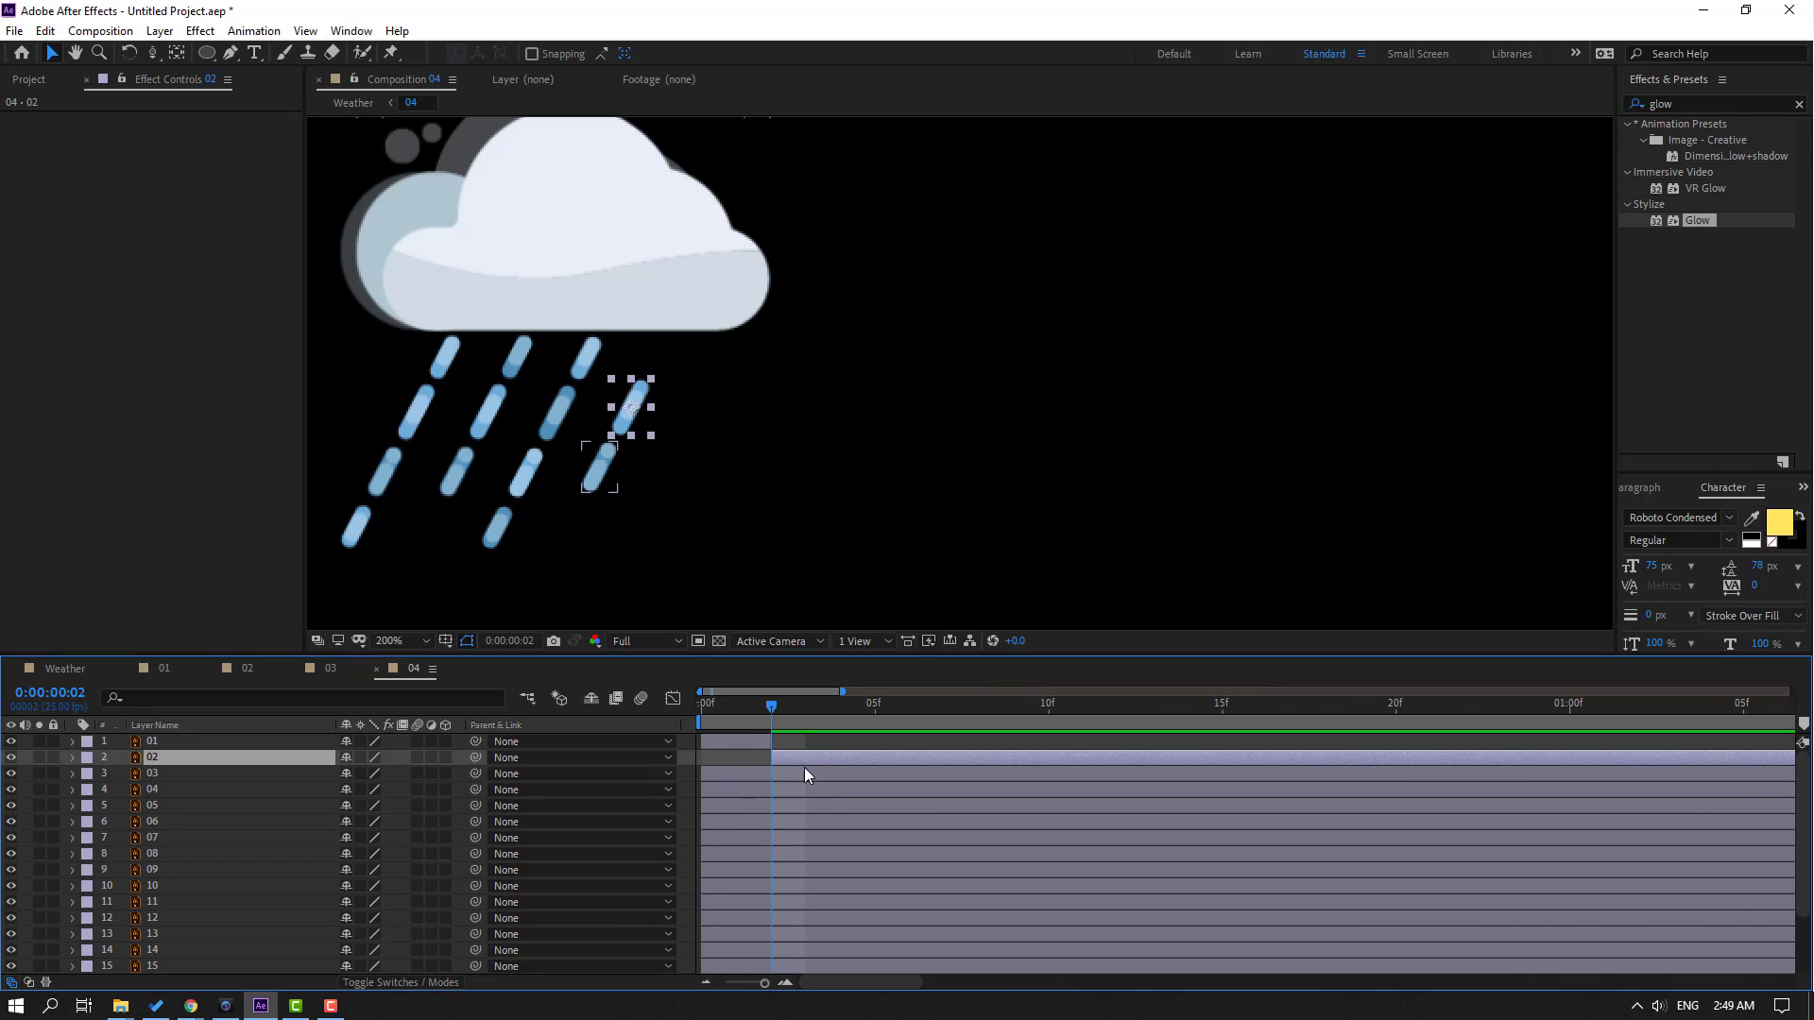
{"action": "key", "text": "Page_Down"}
{"action": "key", "text": "Page_Down"}
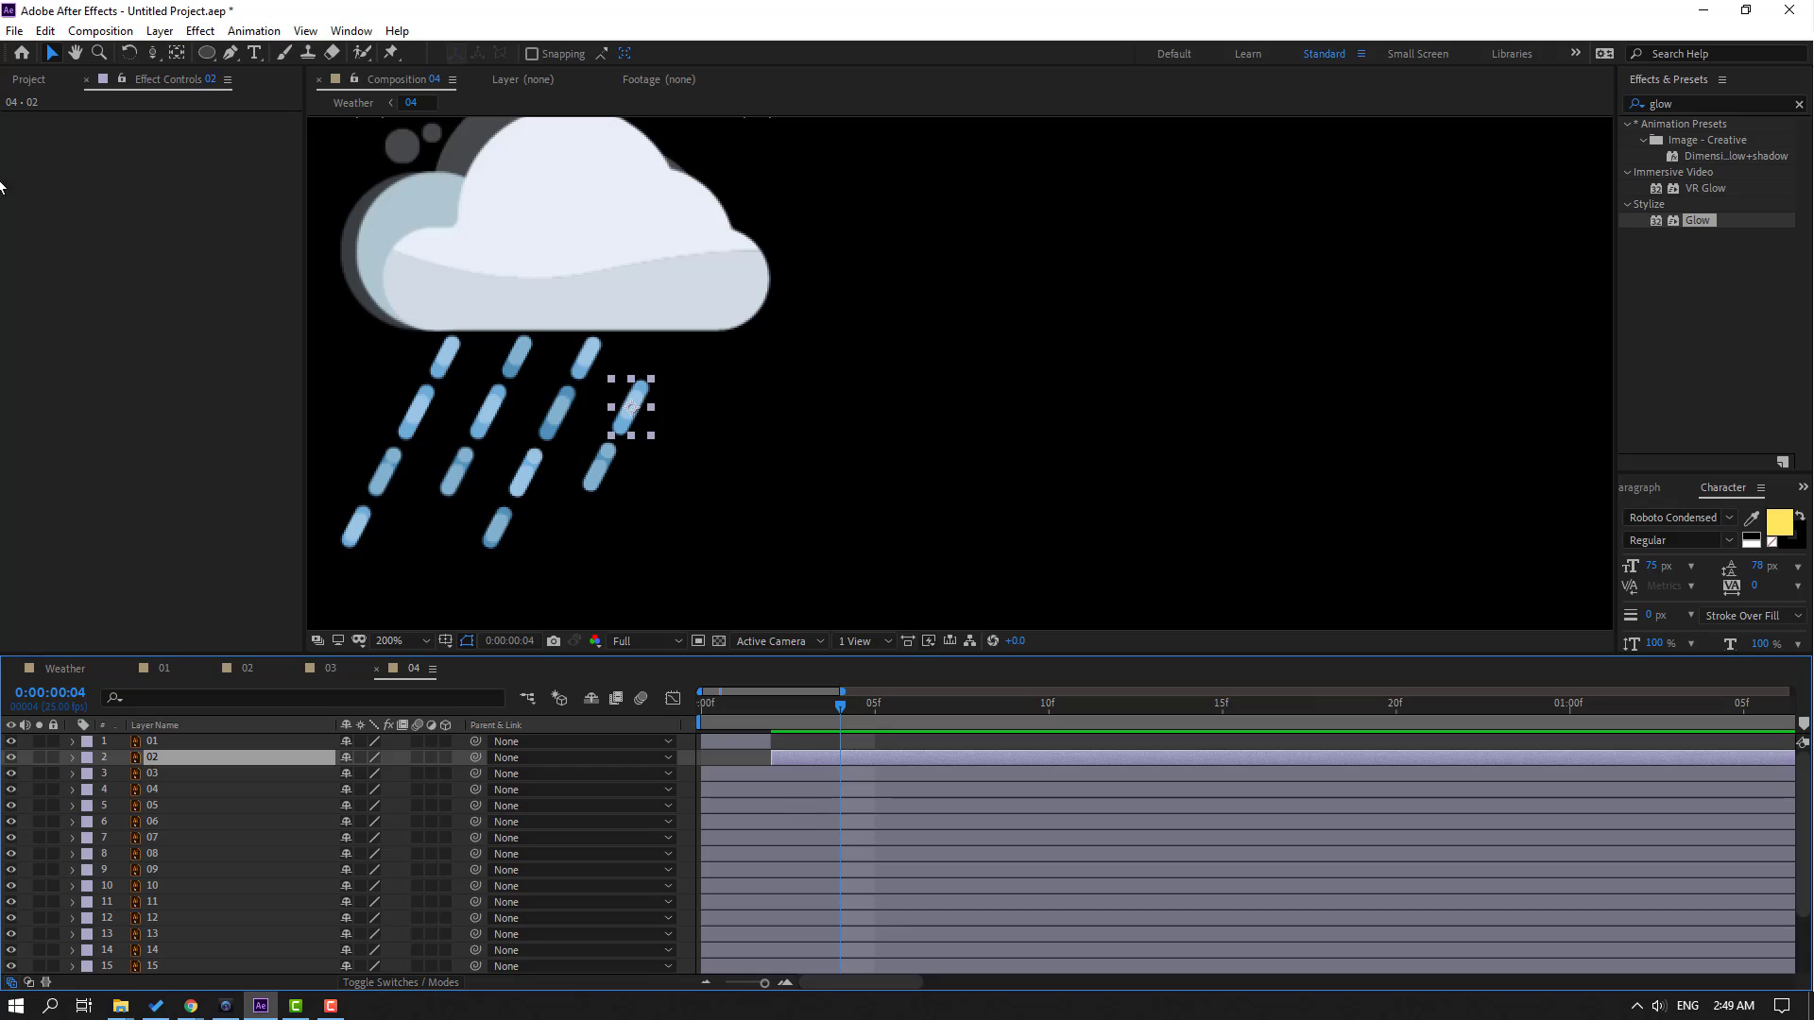
{"action": "left_click", "coordinate": [44, 31]}
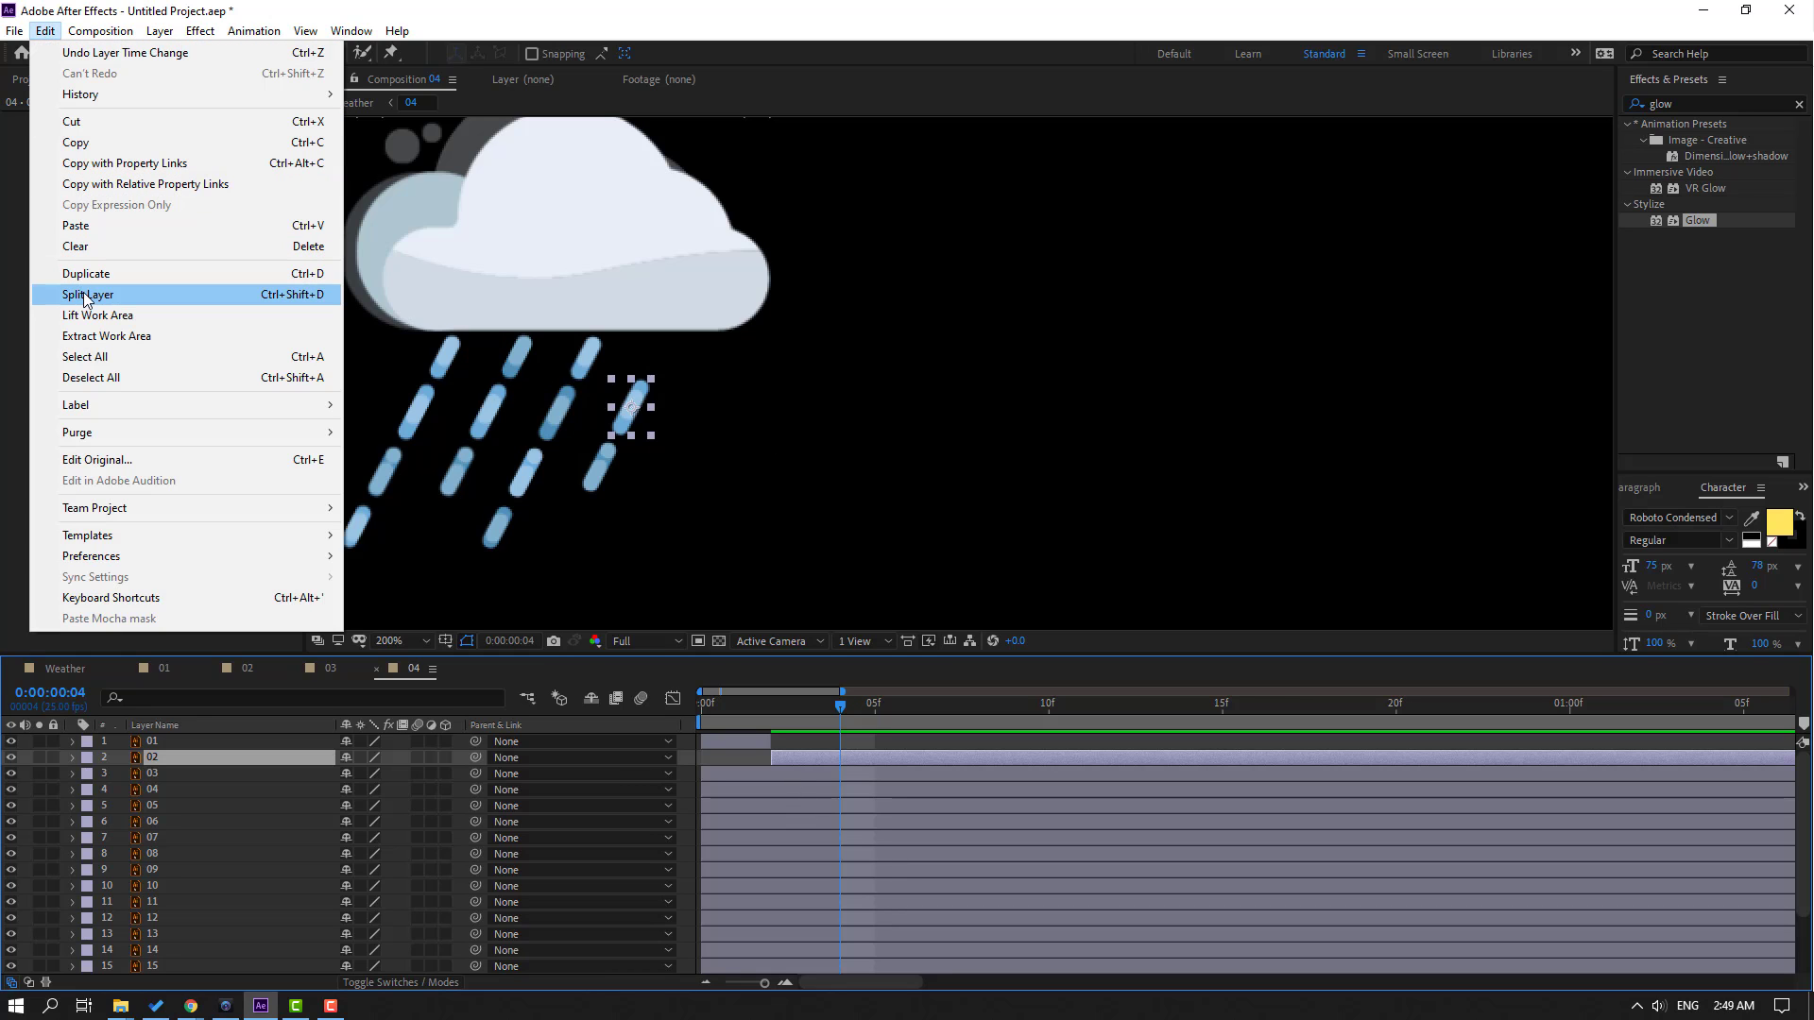
{"action": "left_click", "coordinate": [281, 302]}
{"action": "key", "text": "Delete"}
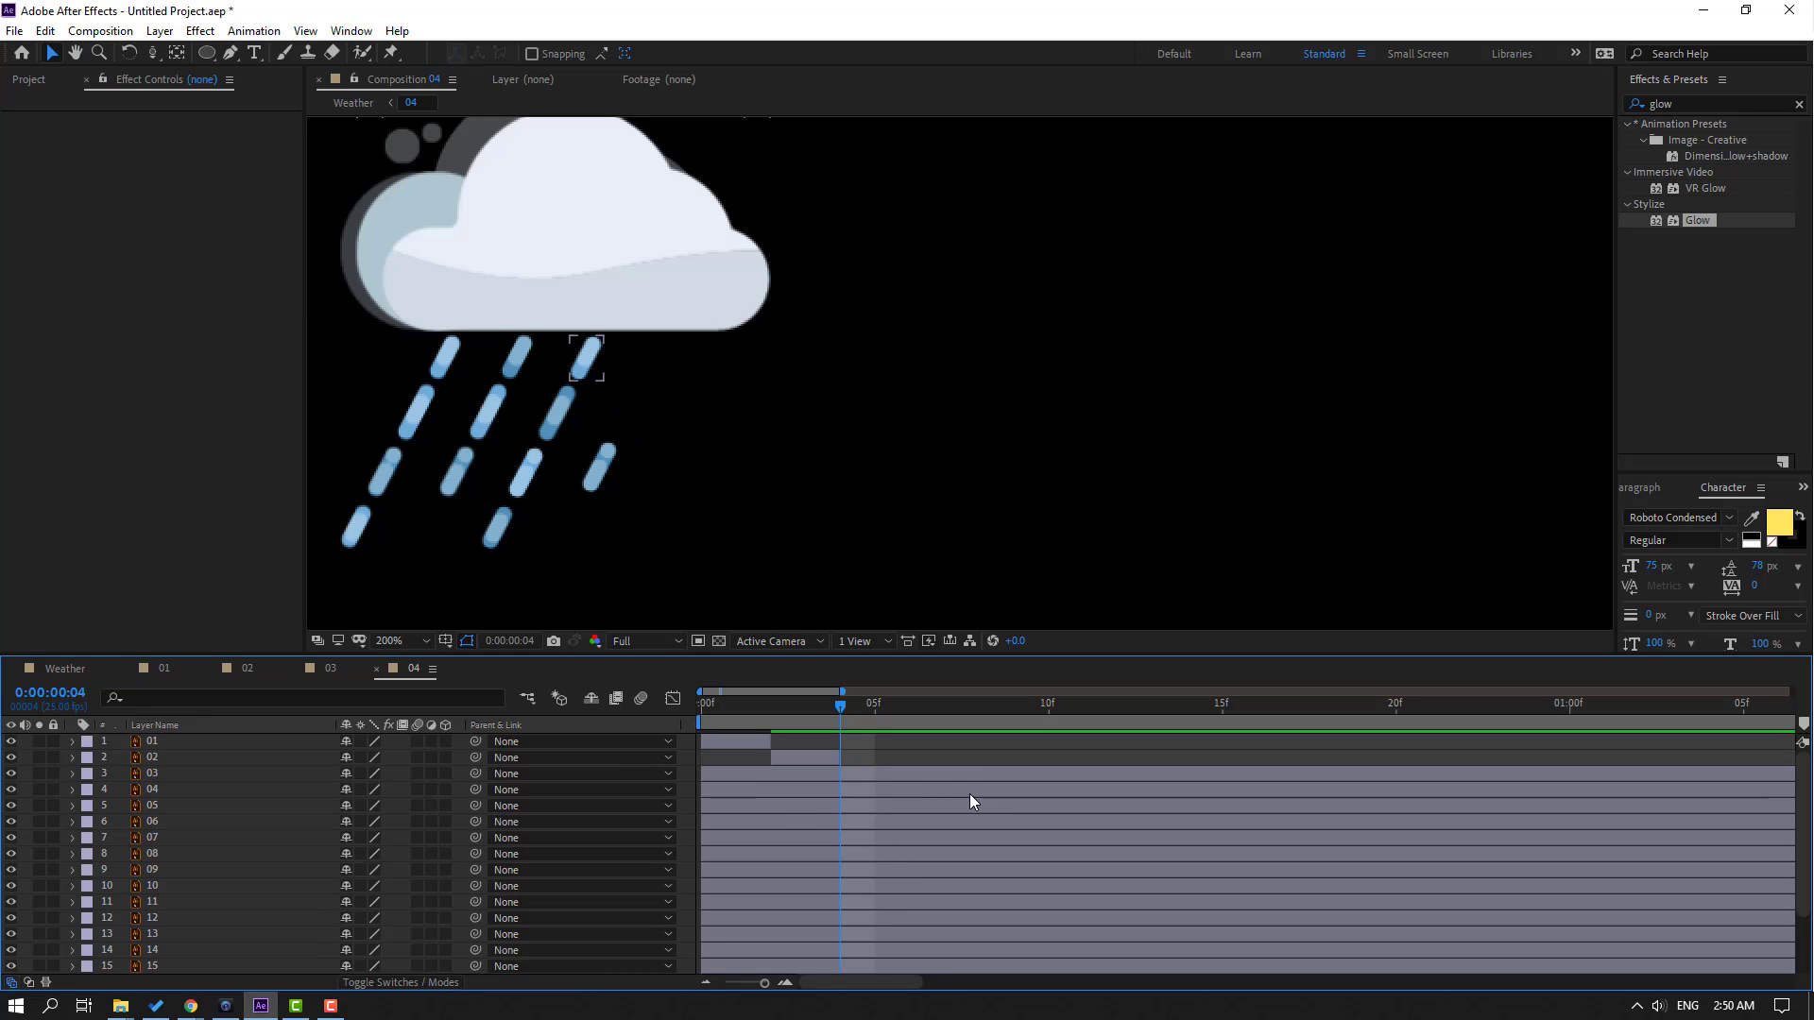
Make raindrop layer 03 start at frame 4 and split it at frame 6
{"action": "left_click", "coordinate": [604, 470]}
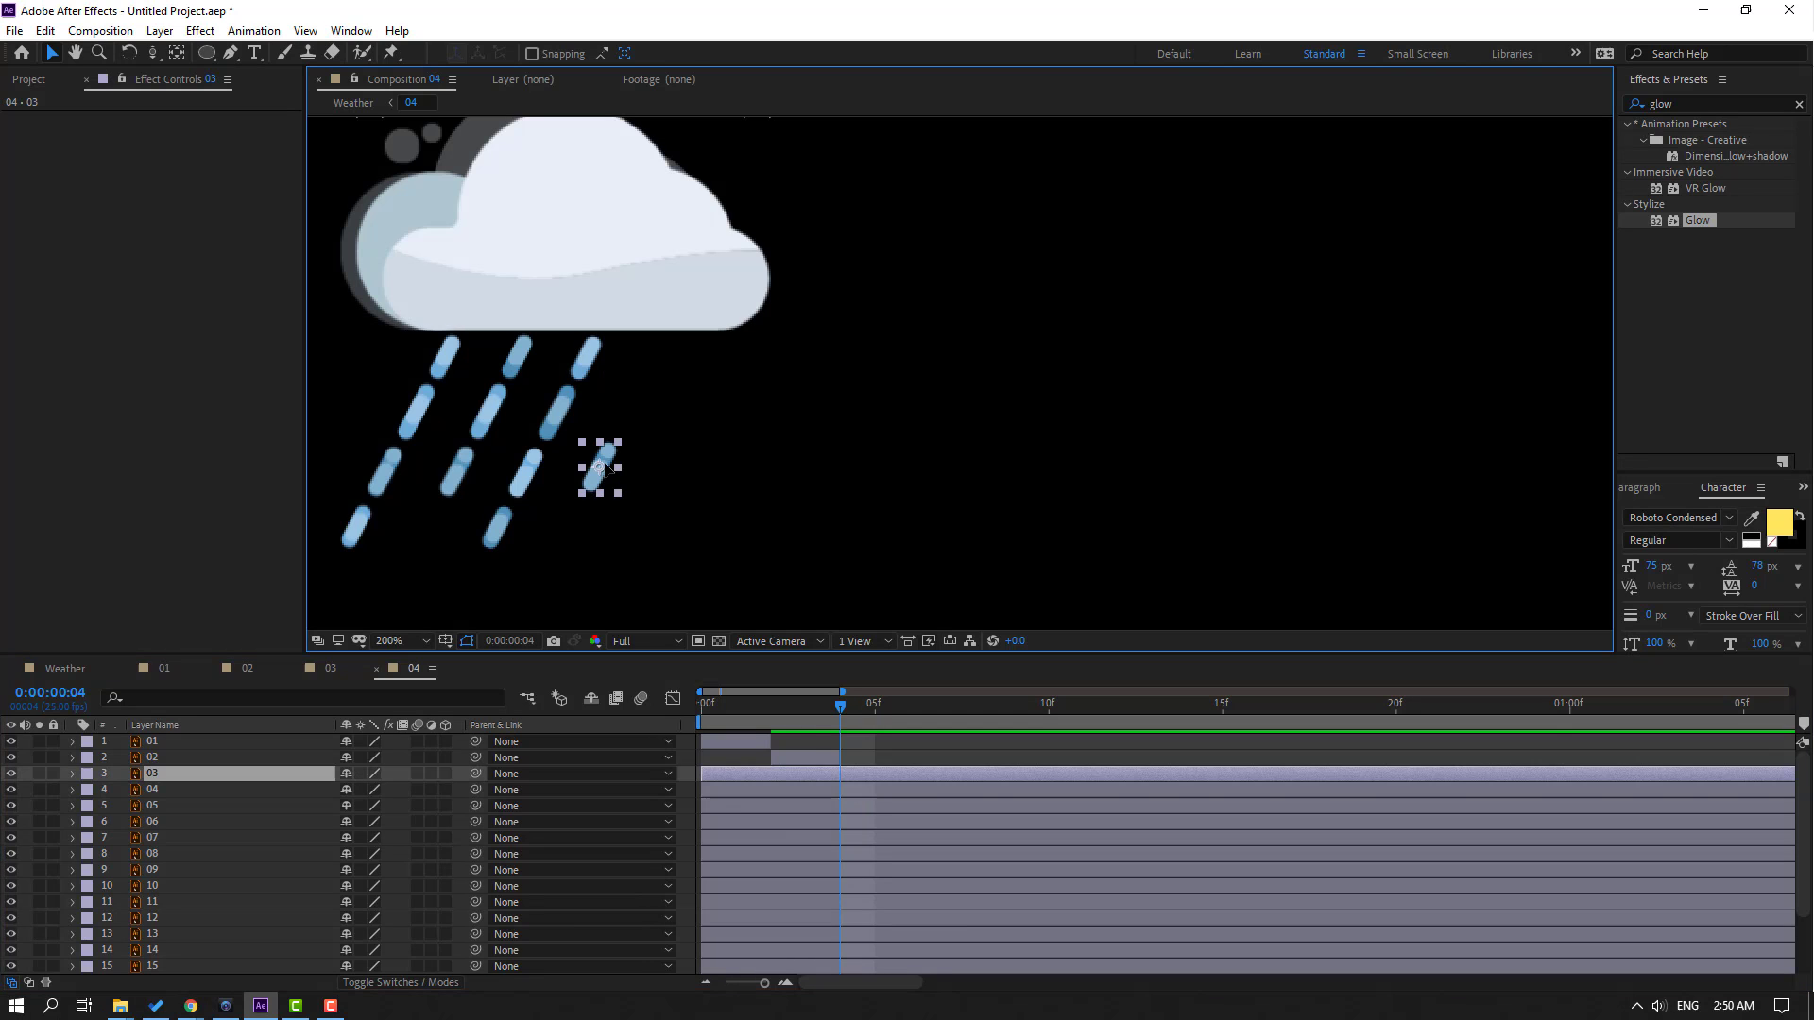
{"action": "left_click_drag", "start_coordinate": [717, 772], "coordinate": [853, 774]}
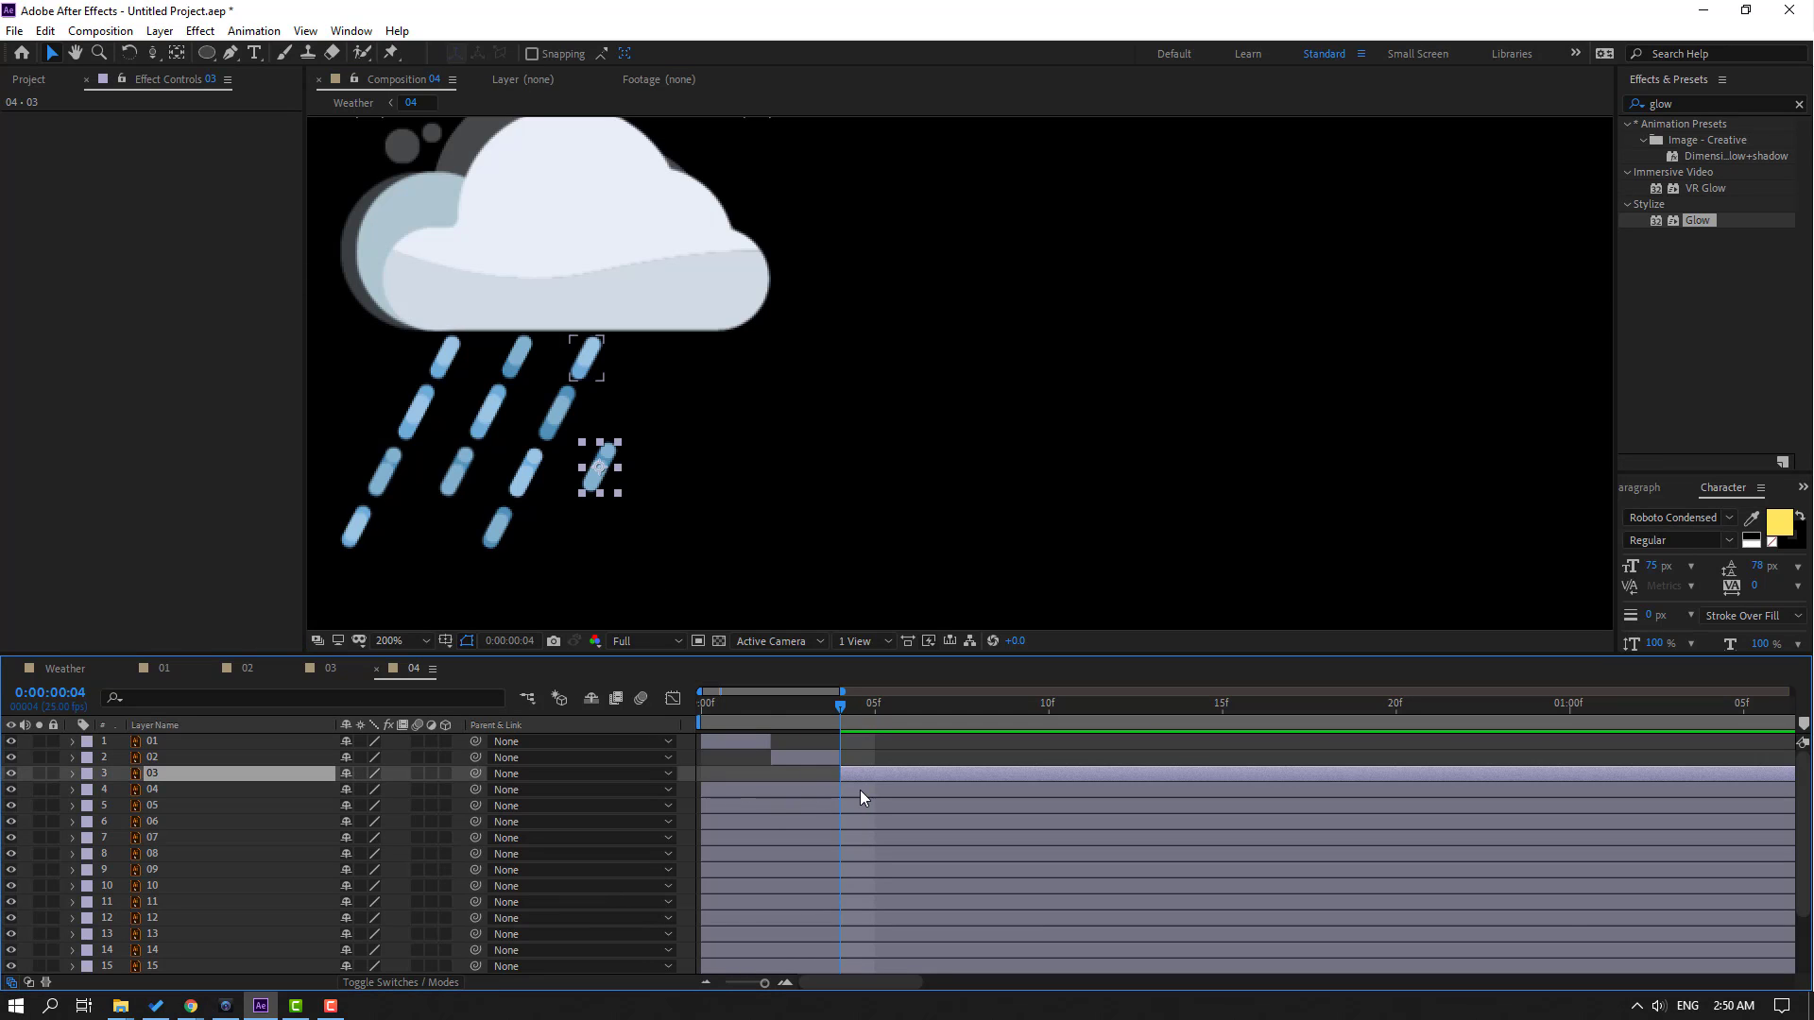
{"action": "key", "text": "Page_Down"}
{"action": "key", "text": "Page_Down"}
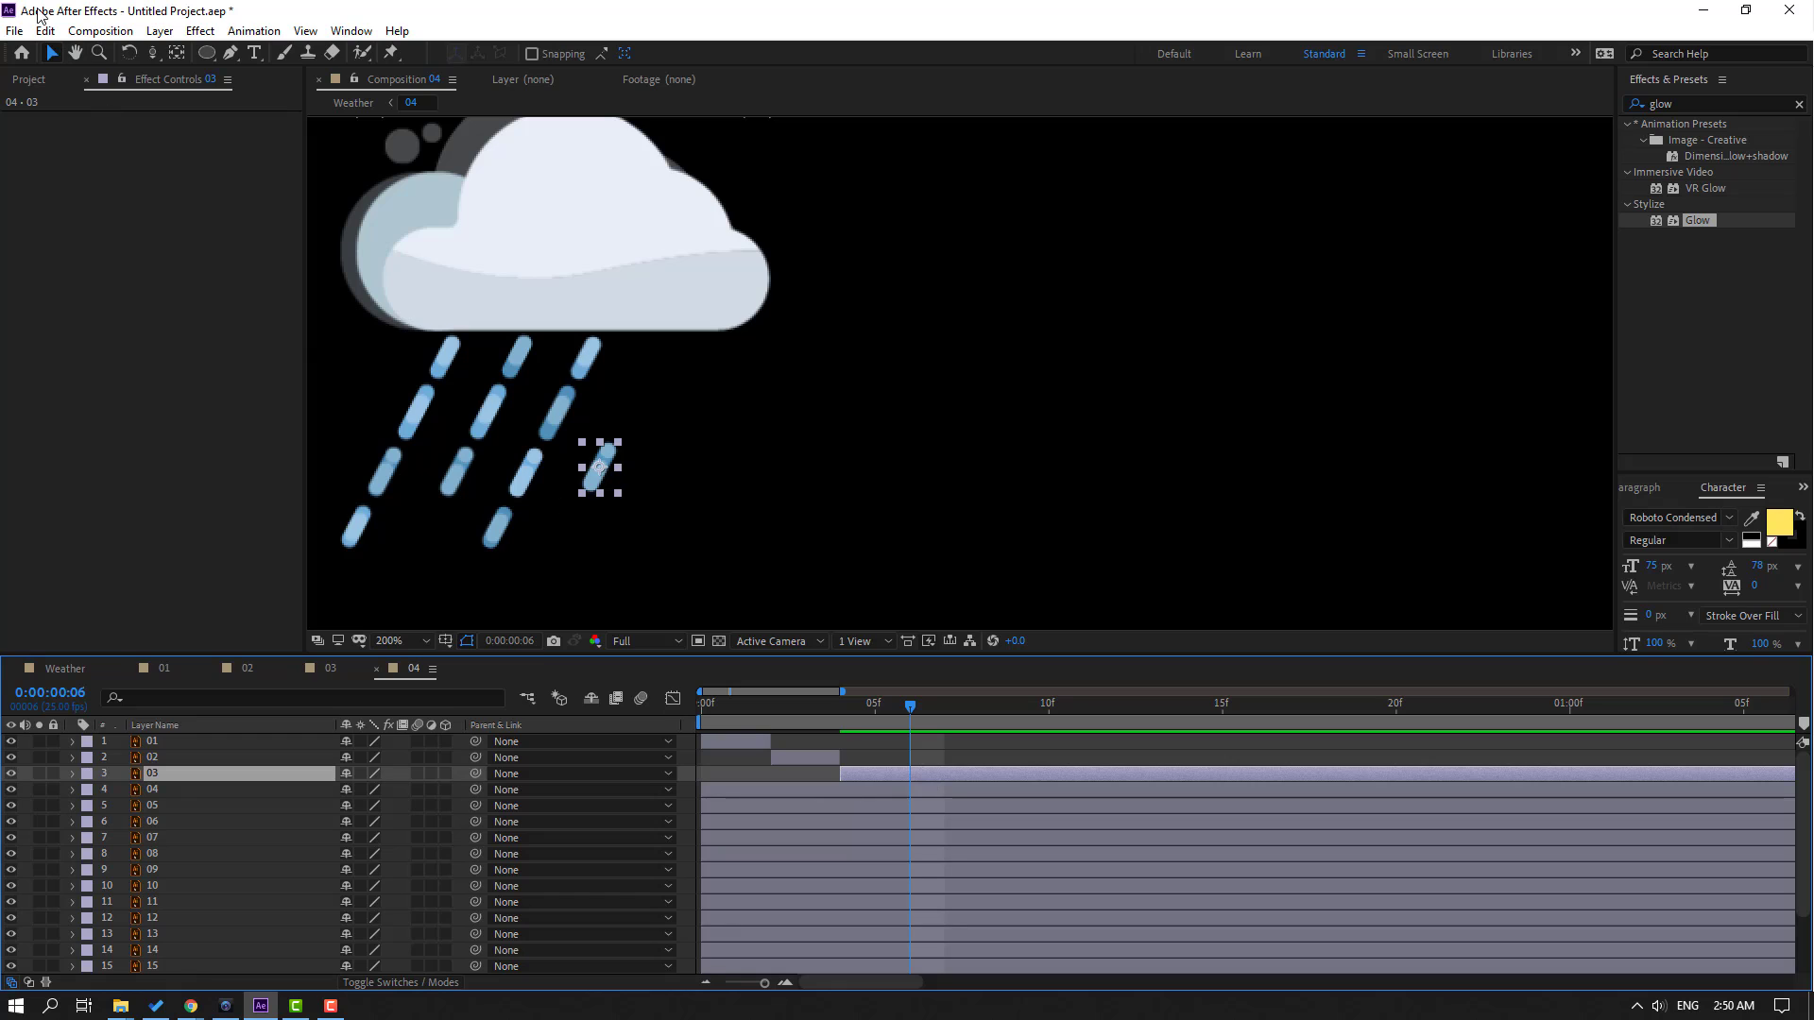
{"action": "left_click", "coordinate": [45, 30]}
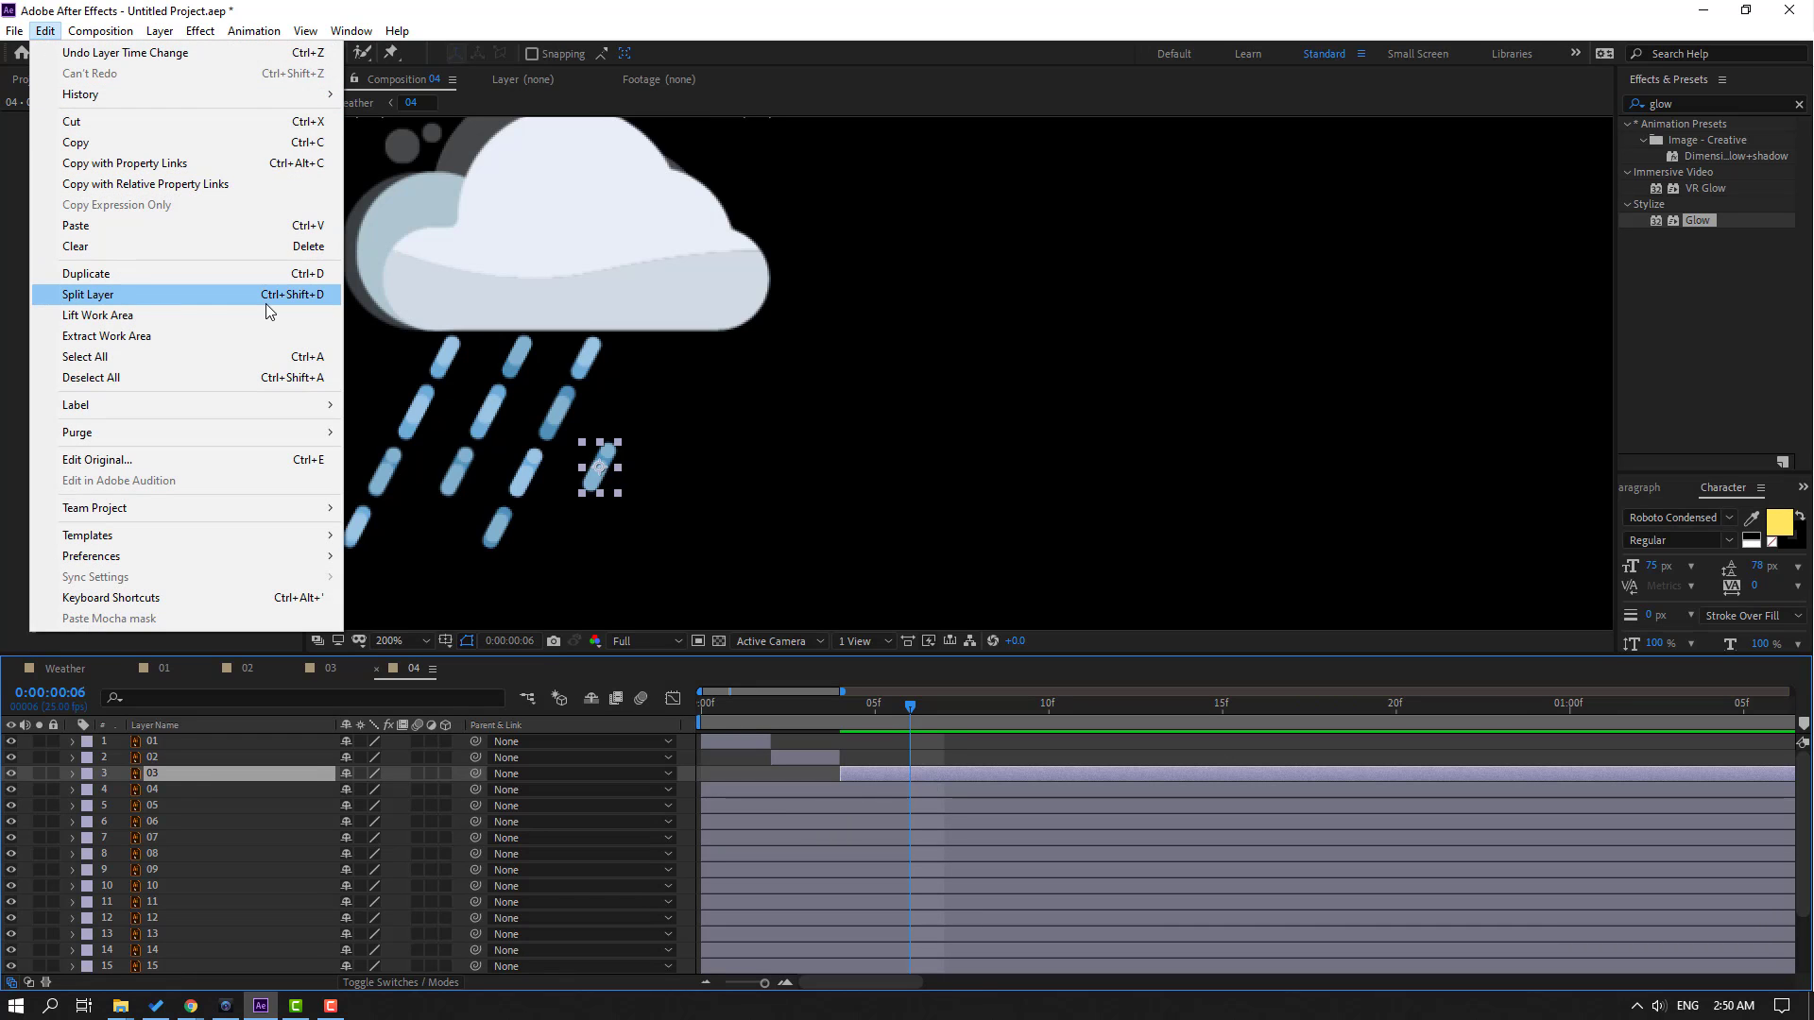
{"action": "left_click", "coordinate": [266, 303]}
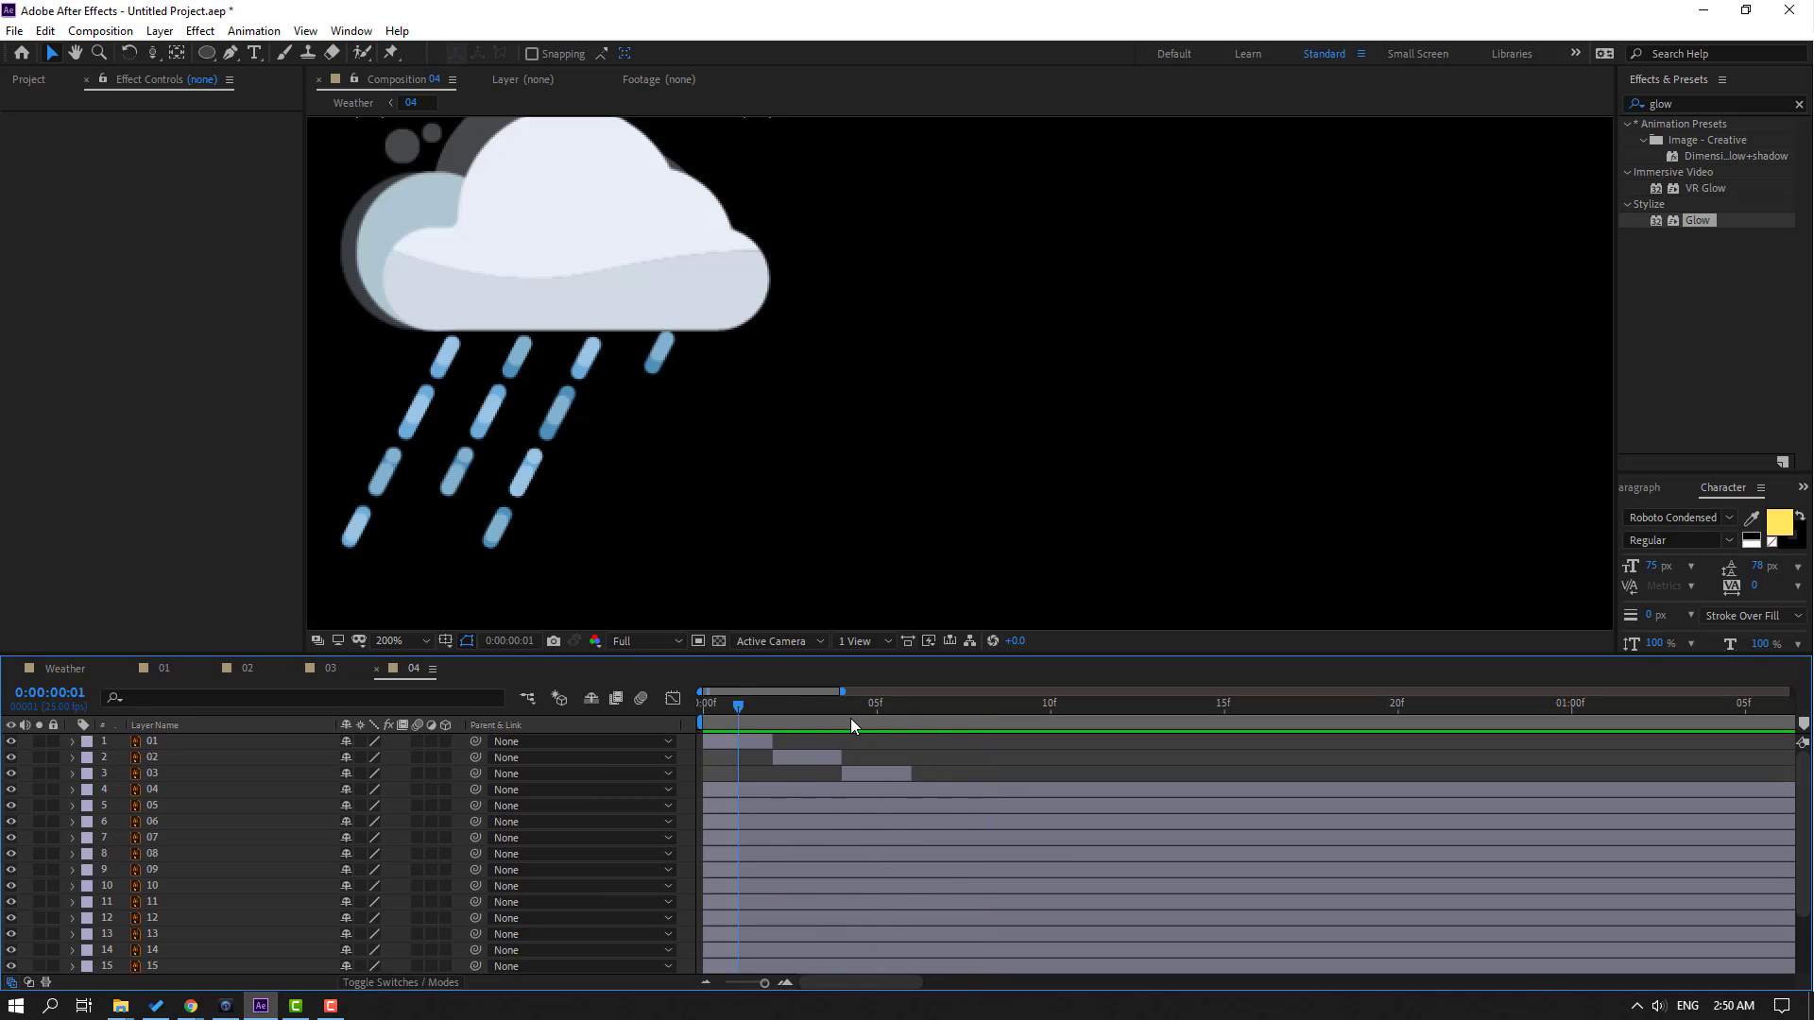
{"action": "key", "text": "space"}
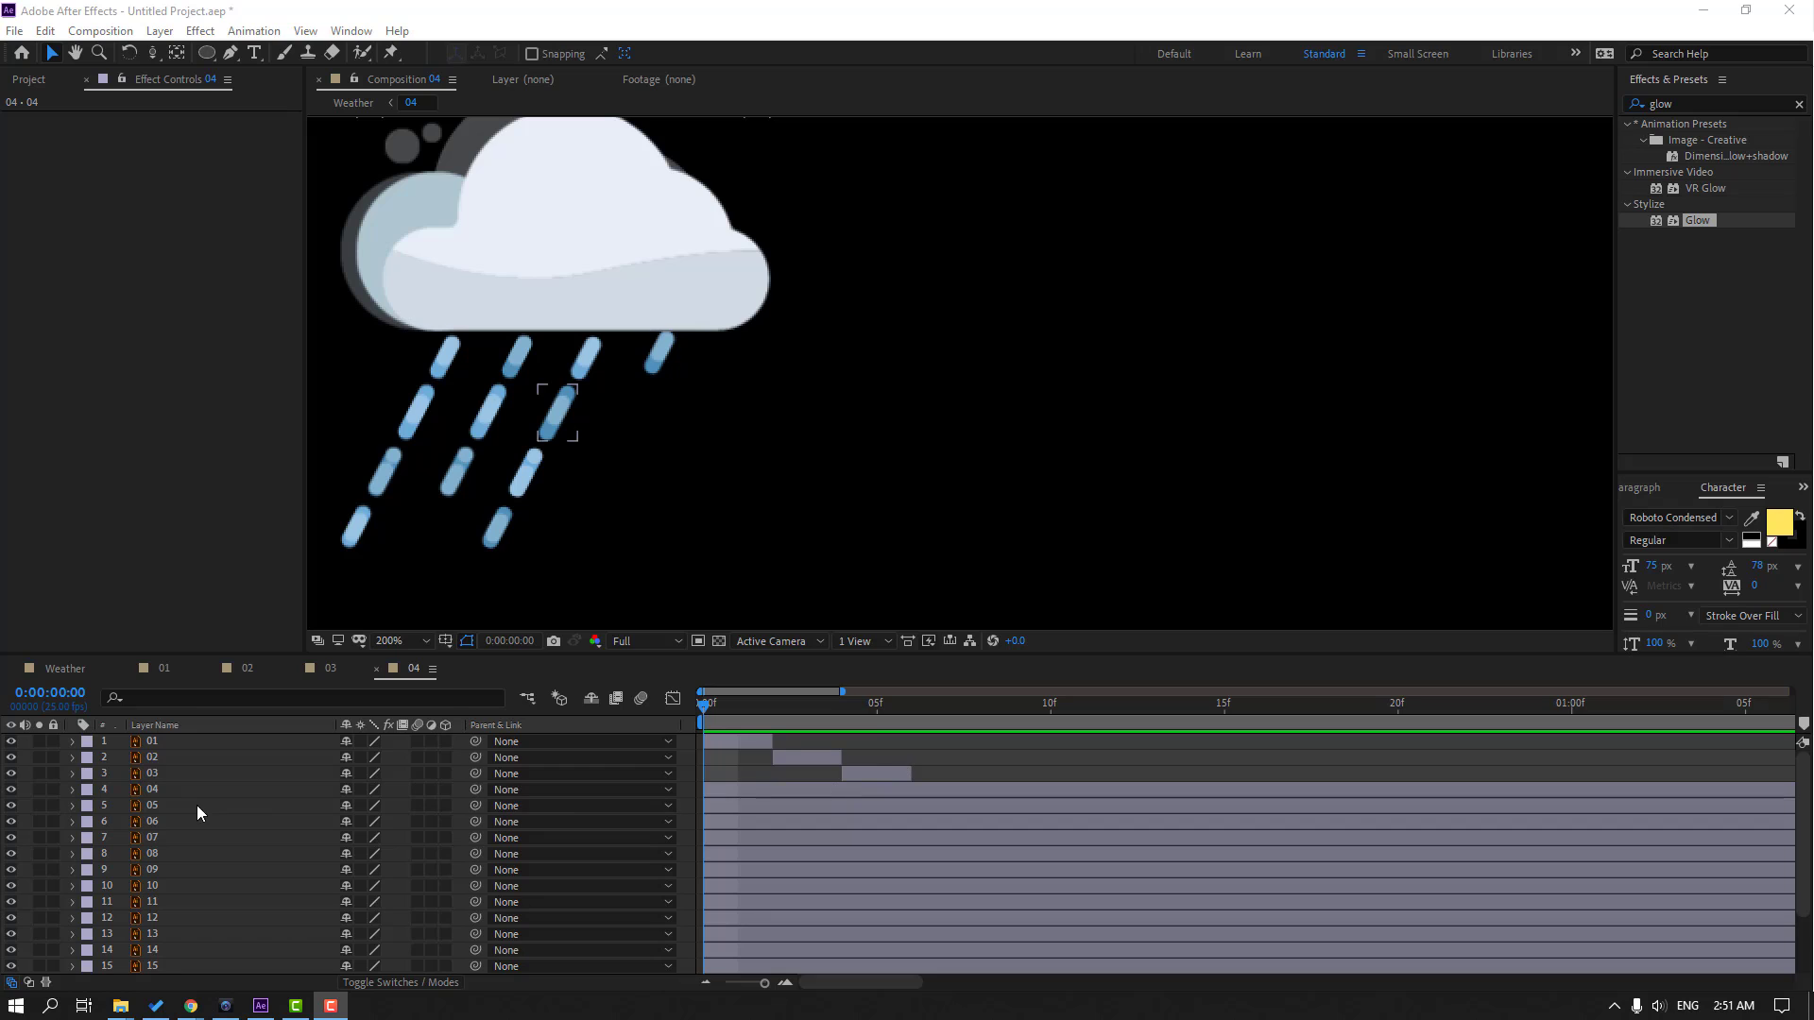
Delete raindrop layers 04 through 14
{"action": "left_click", "coordinate": [829, 792]}
{"action": "scroll", "coordinate": [791, 848], "scroll_direction": "down", "scroll_amount": 3}
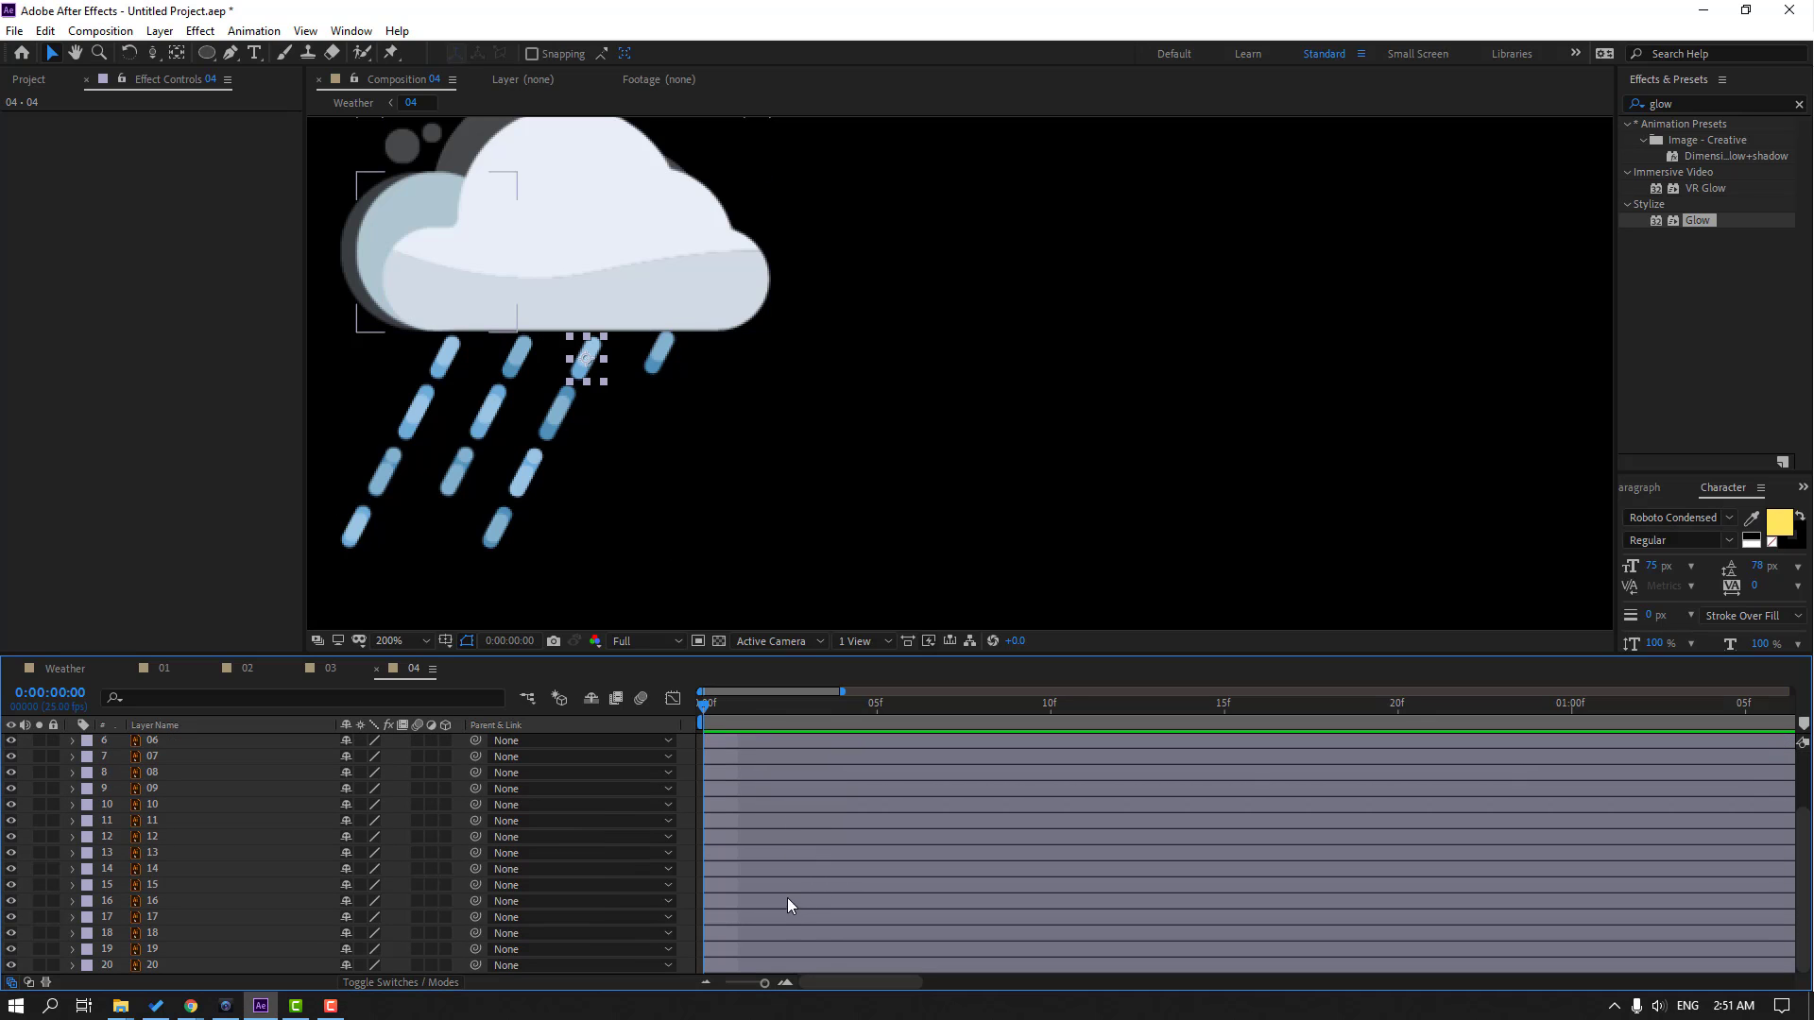
{"action": "left_click", "coordinate": [782, 868], "text": "shift"}
{"action": "key", "text": "Delete"}
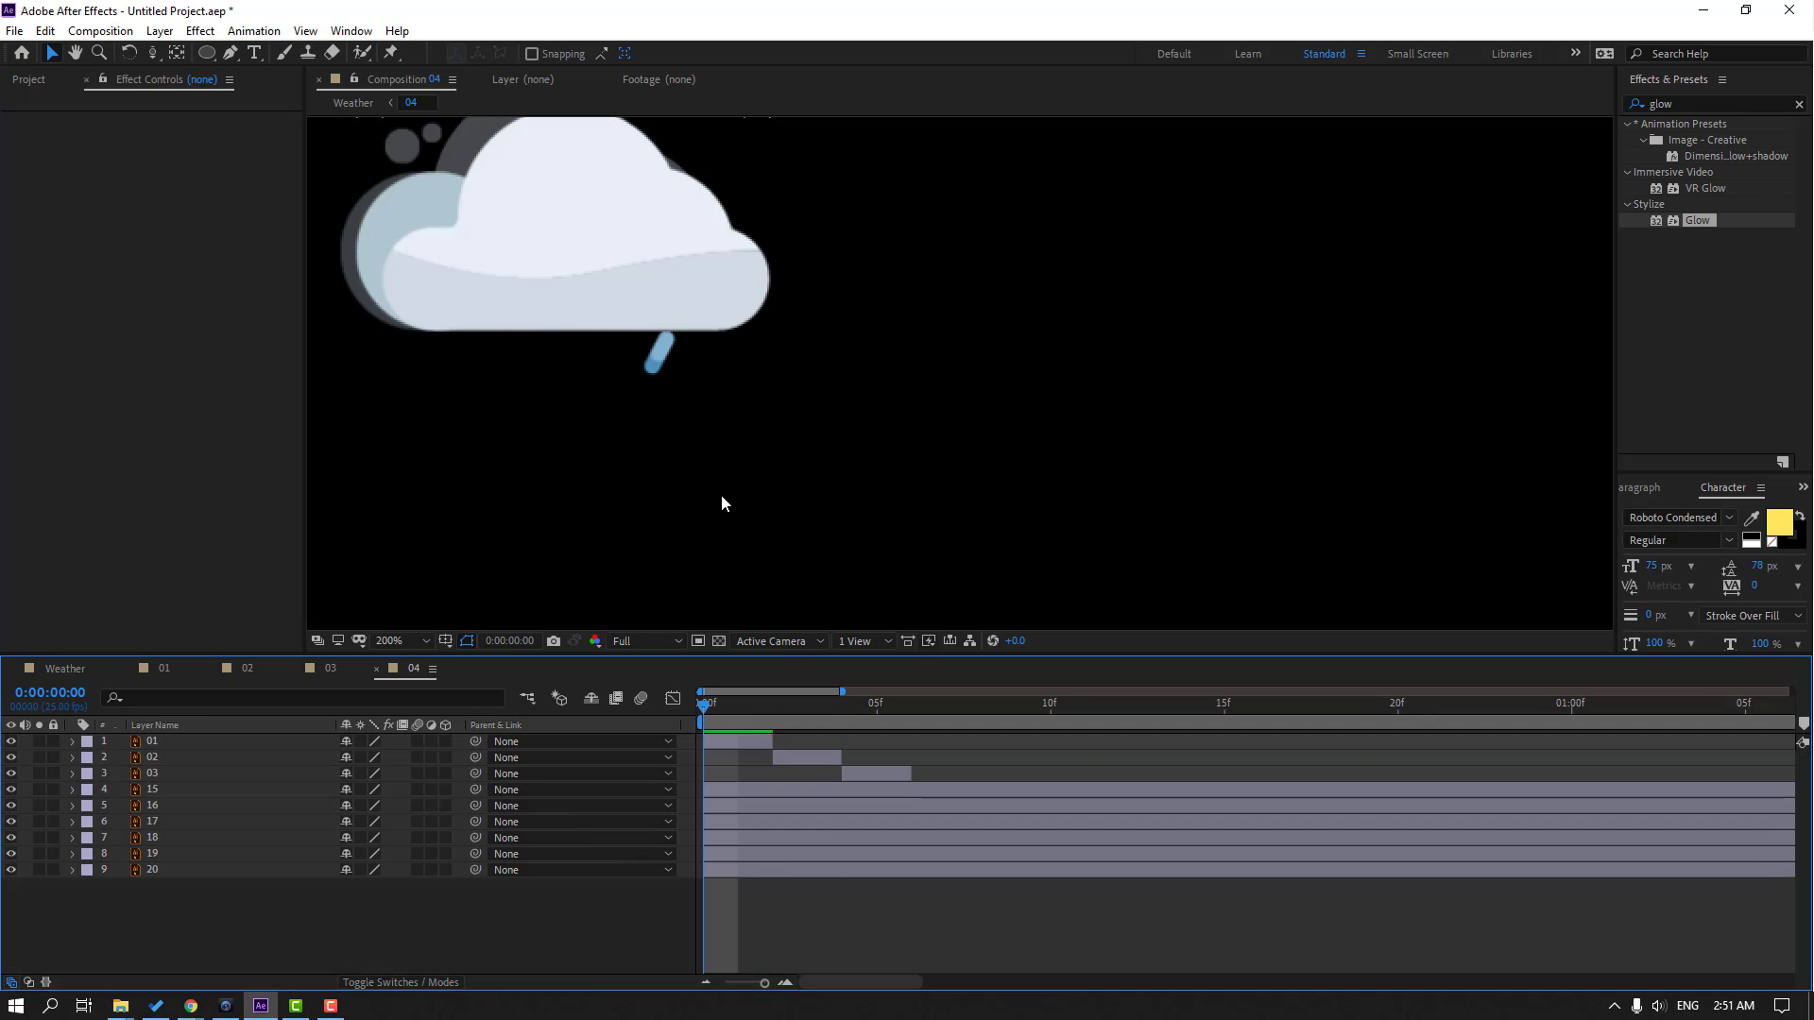
Pre-compose raindrop layers 01, 02 and 03 into a new comp named rain_drop
{"action": "left_click", "coordinate": [741, 740]}
{"action": "left_click", "coordinate": [788, 757], "text": "ctrl"}
{"action": "left_click", "coordinate": [860, 776], "text": "ctrl"}
{"action": "right_click", "coordinate": [746, 744]}
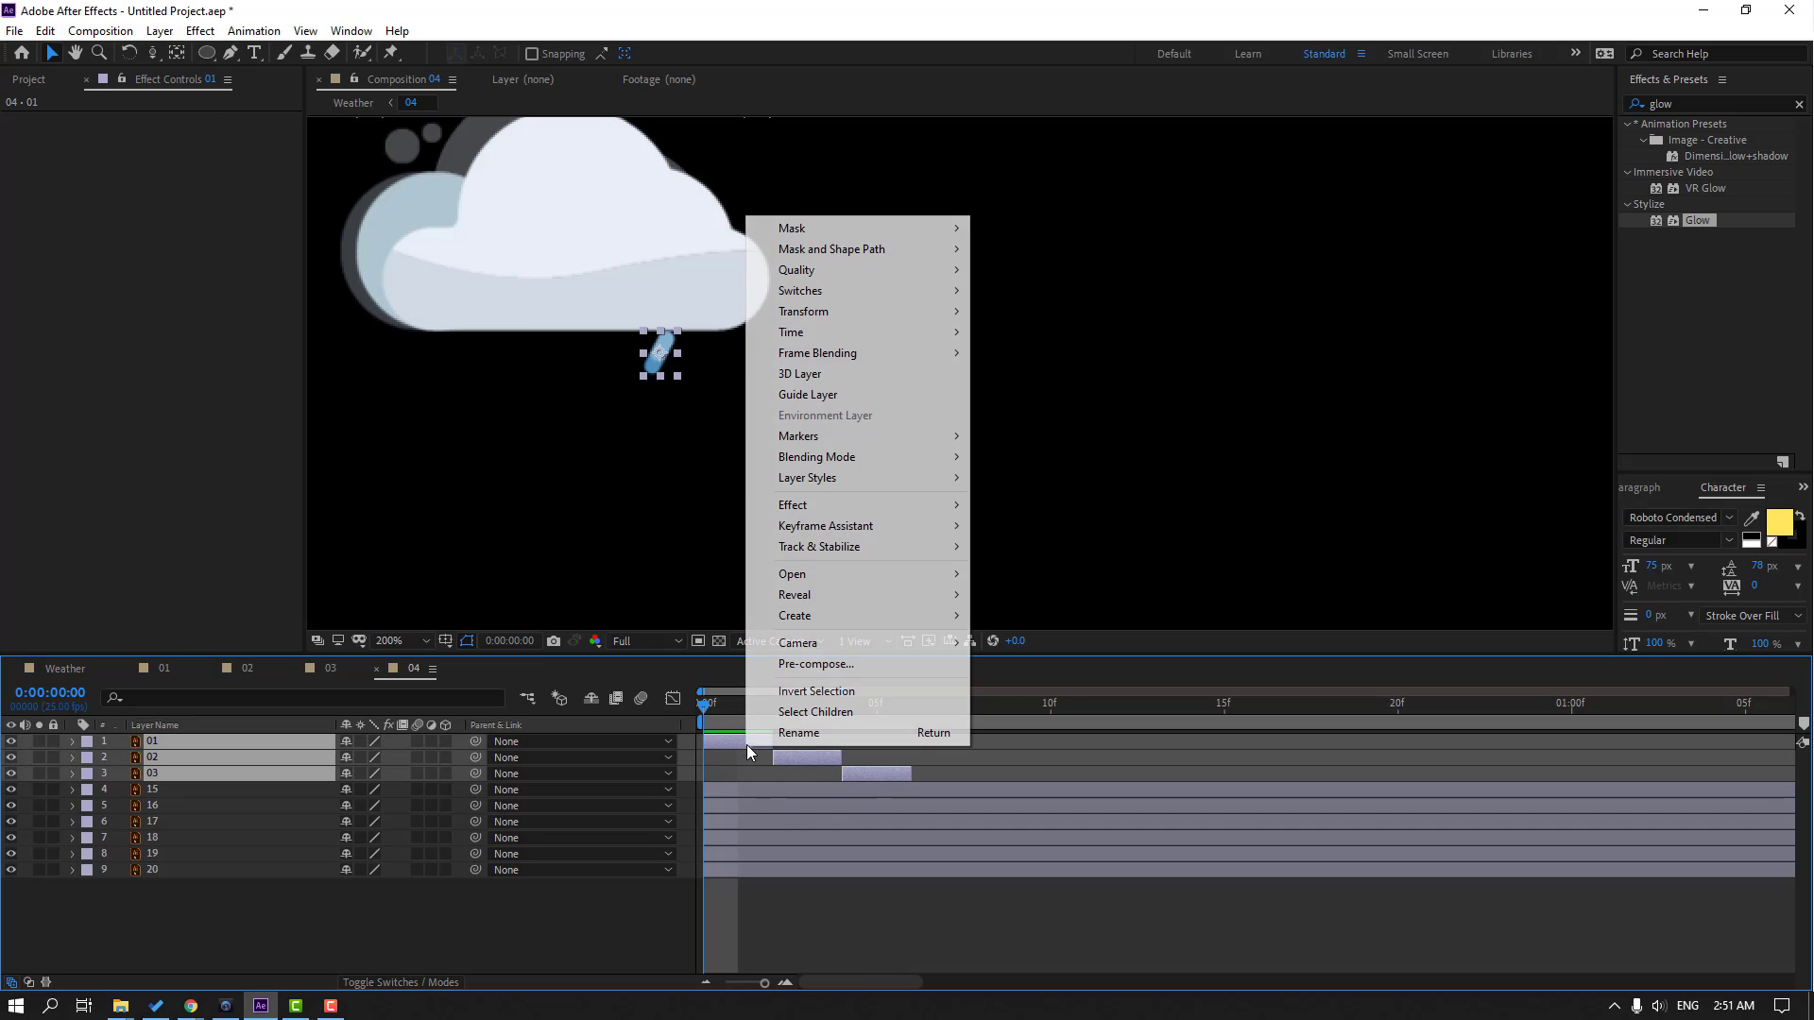
{"action": "left_click", "coordinate": [804, 665]}
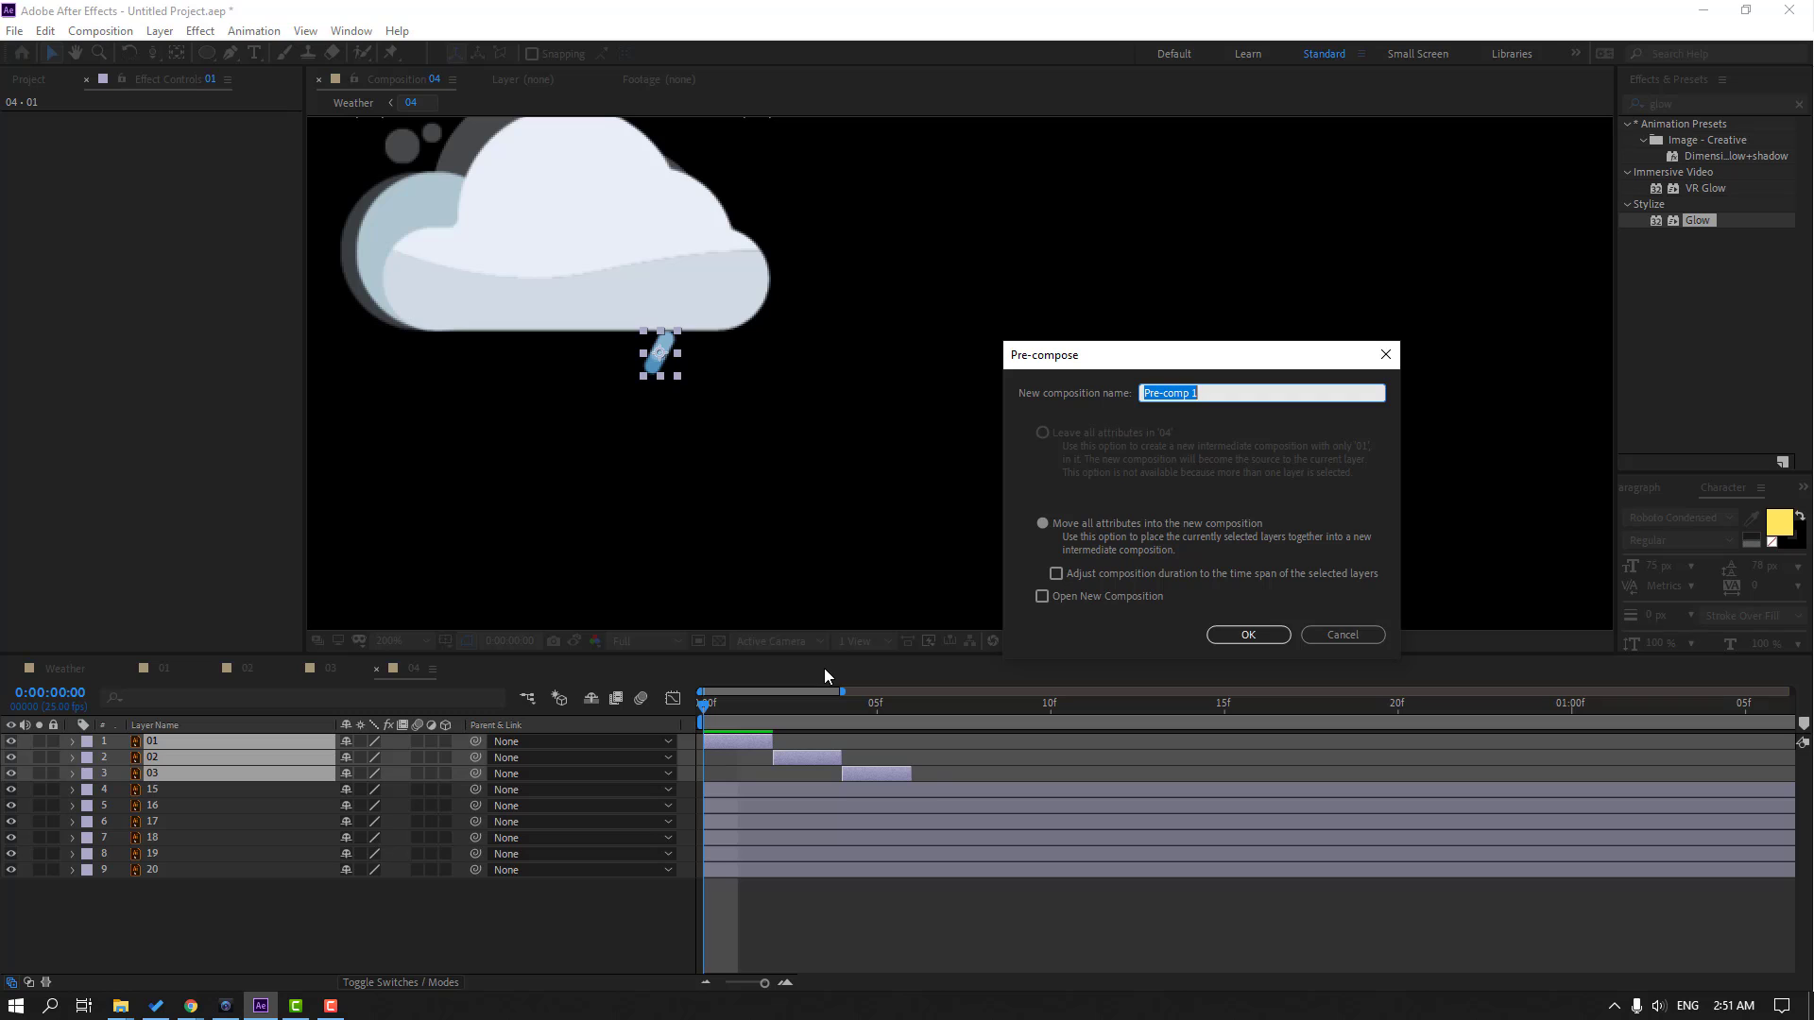
{"action": "type", "text": "rain_drop"}
{"action": "left_click", "coordinate": [1248, 635]}
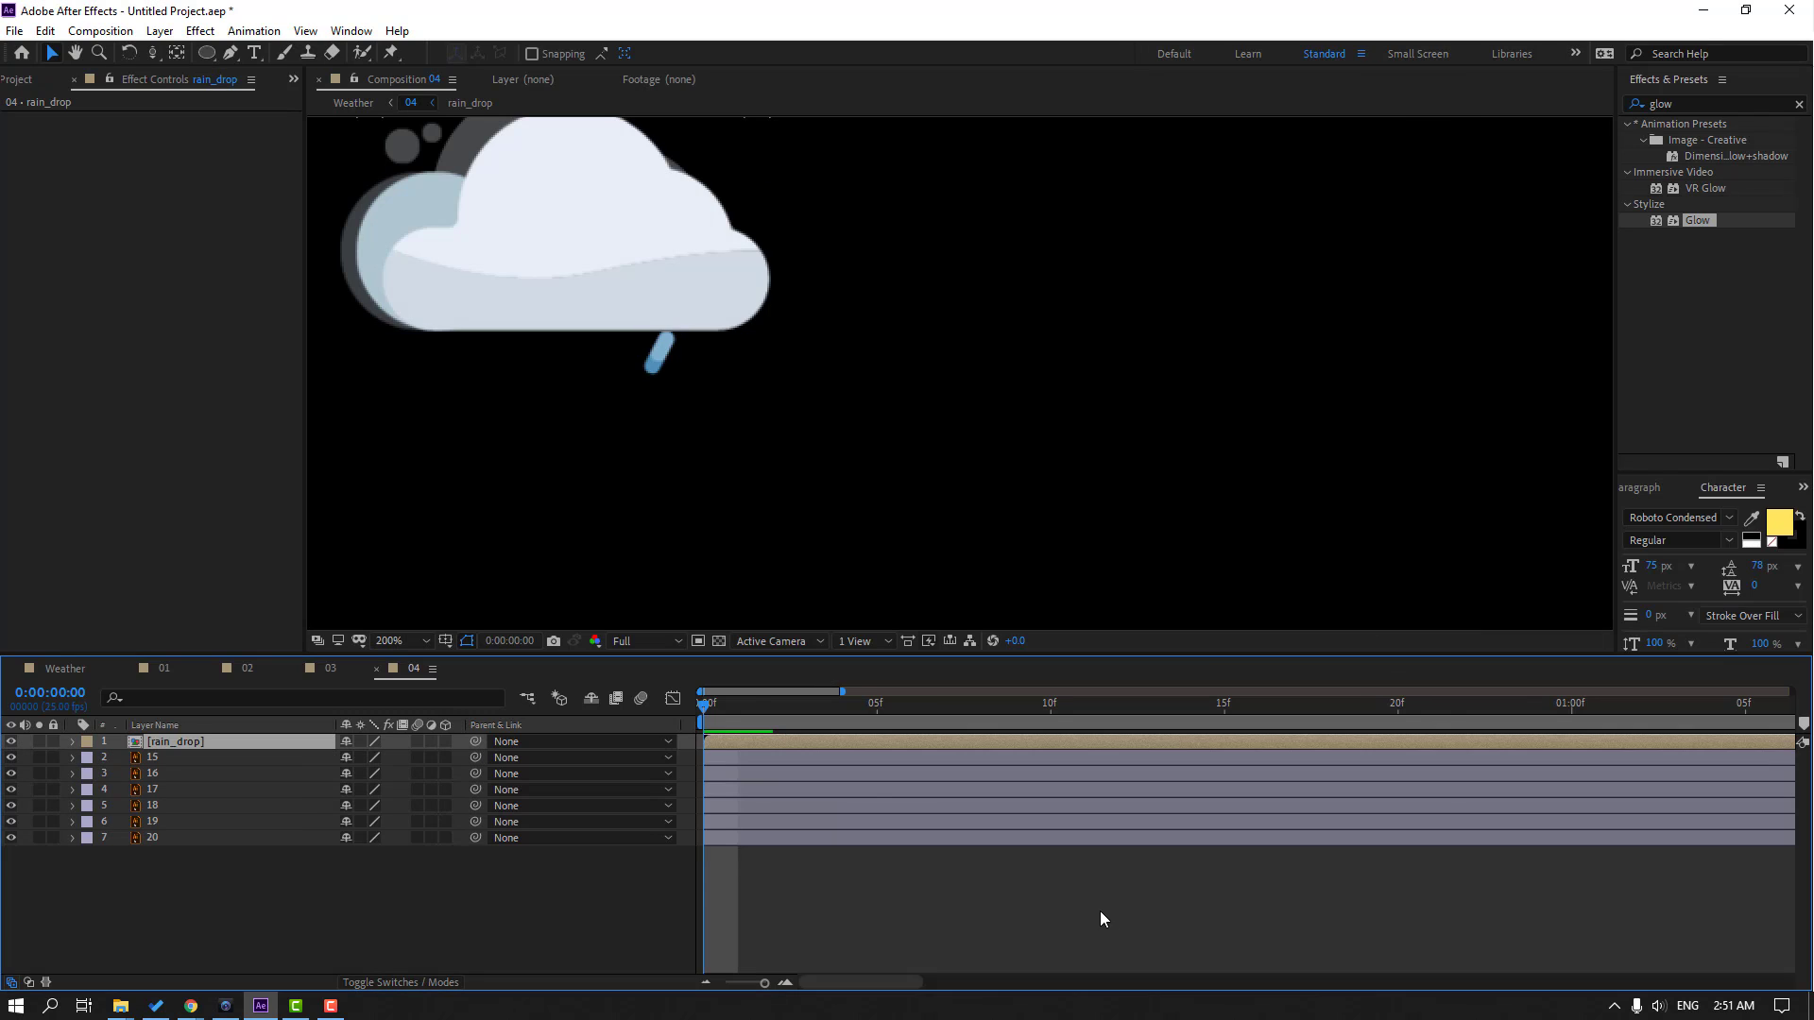
Inside rain_drop, duplicate the three drops and shift the copies to start after frame 6
{"action": "double_click", "coordinate": [196, 746]}
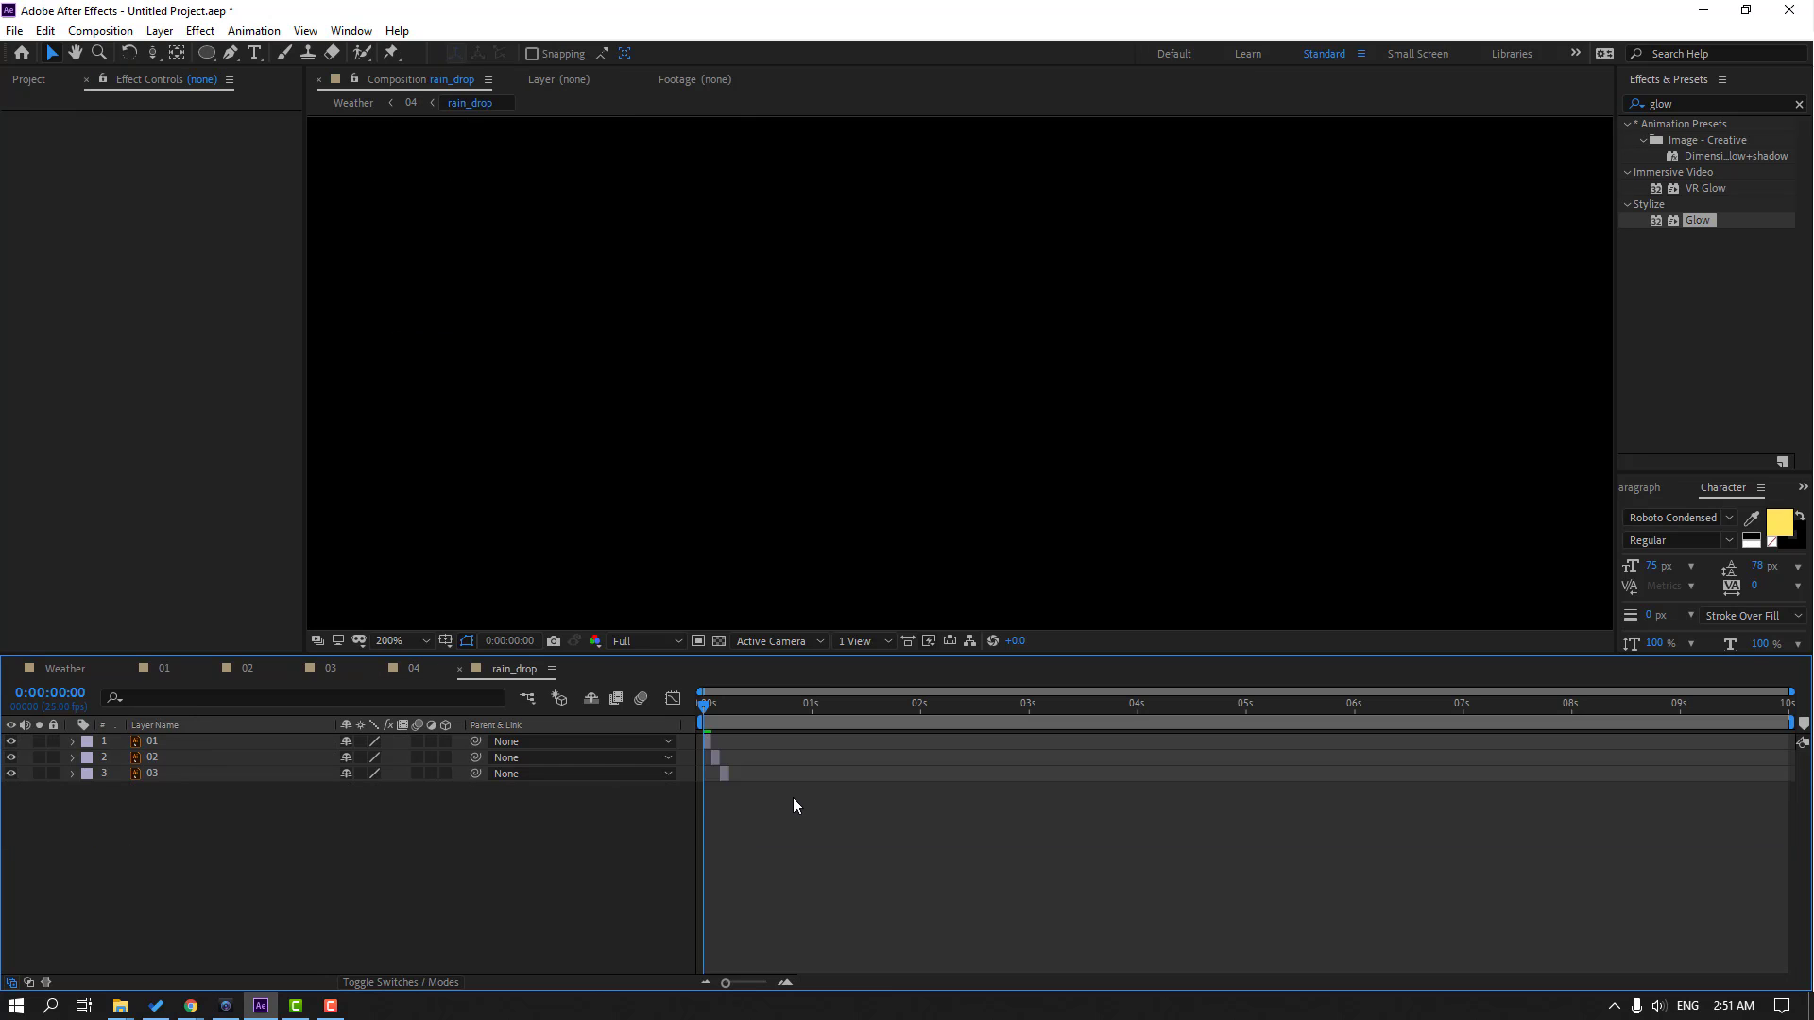
{"action": "key", "text": "semicolon"}
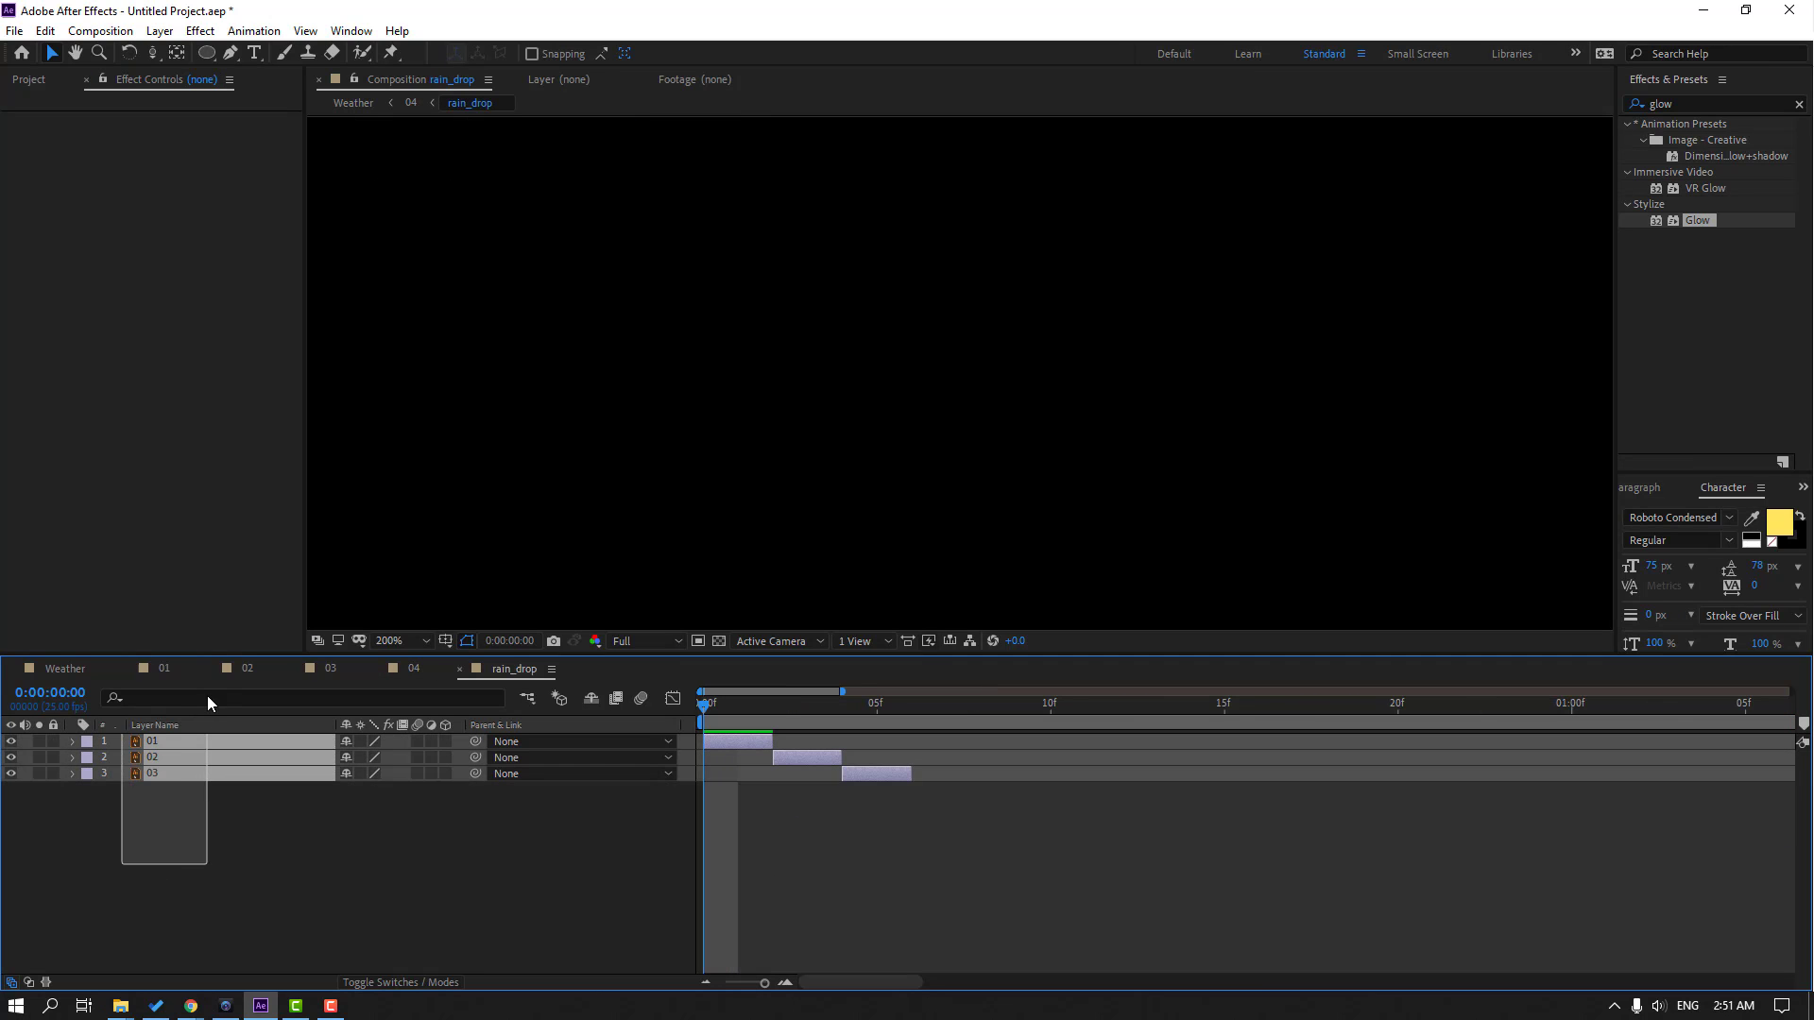
{"action": "mouse_move", "coordinate": [119, 864]}
{"action": "left_mouse_down"}
{"action": "mouse_move", "coordinate": [209, 737]}
{"action": "mouse_move", "coordinate": [163, 746]}
{"action": "left_mouse_up"}
{"action": "key", "text": "ctrl+d"}
{"action": "left_click_drag", "start_coordinate": [723, 740], "coordinate": [943, 745]}
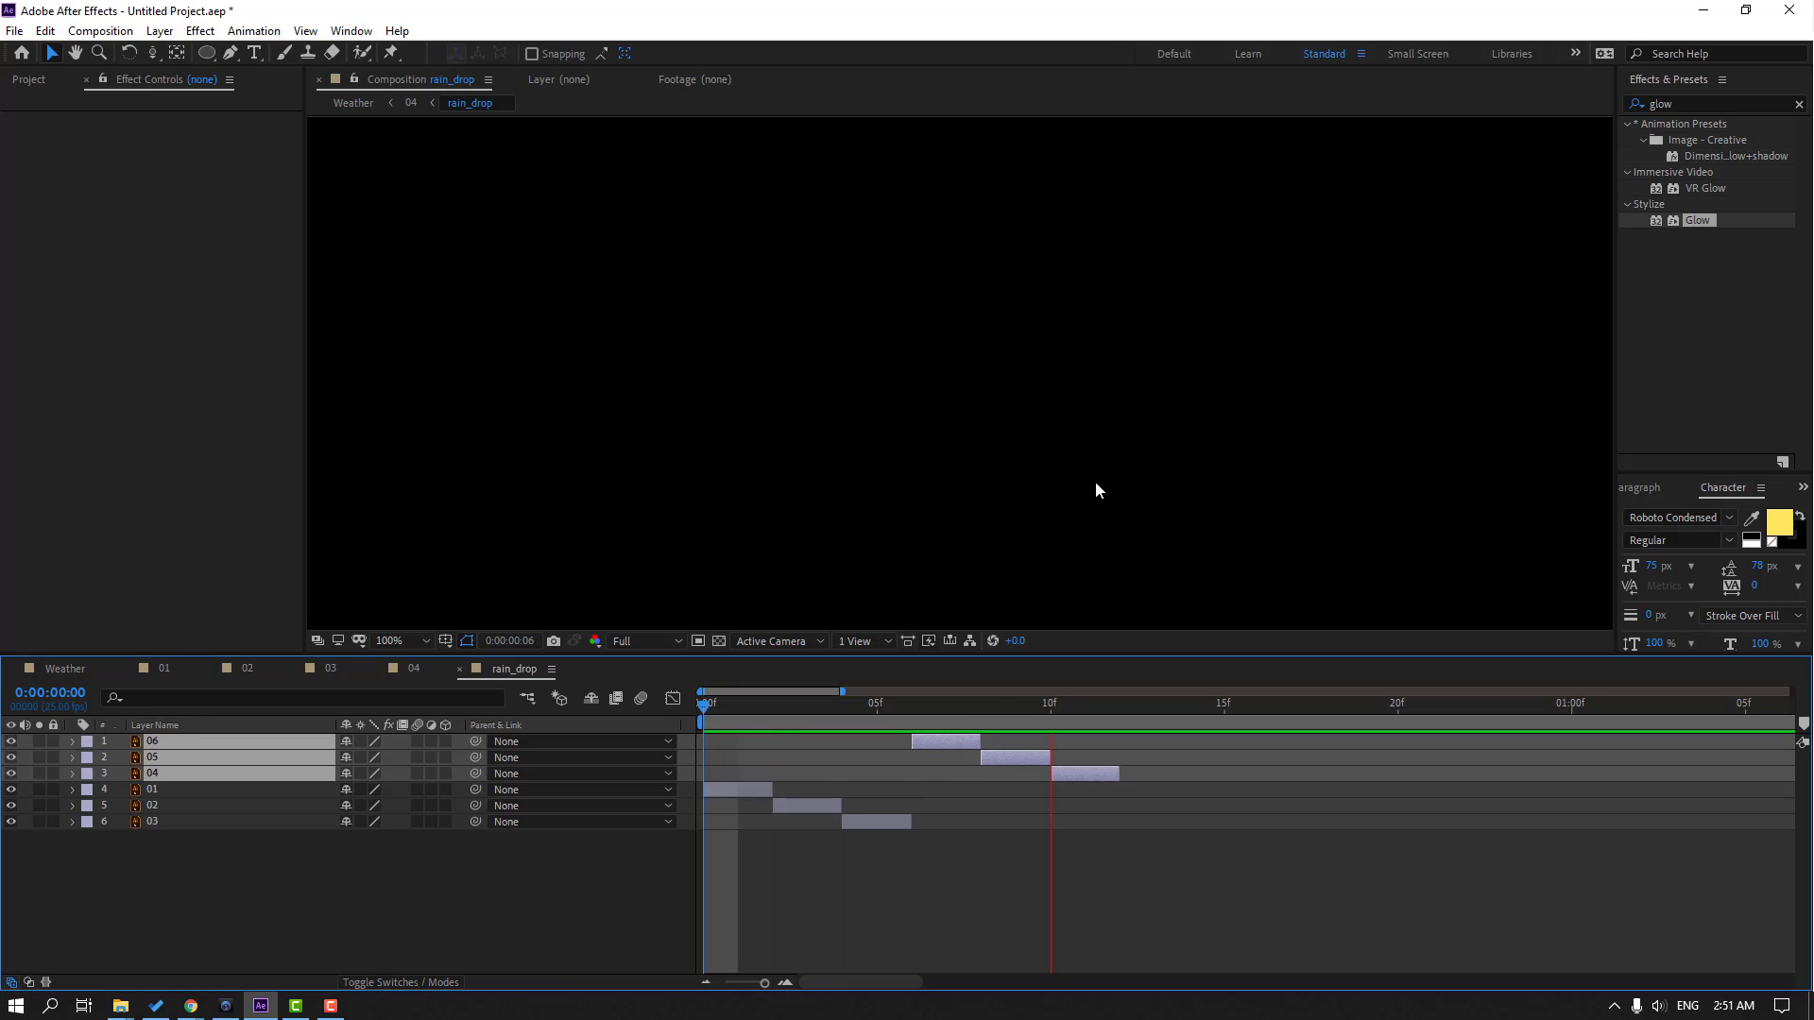
{"action": "scroll", "coordinate": [1018, 512], "scroll_direction": "down", "scroll_amount": 6}
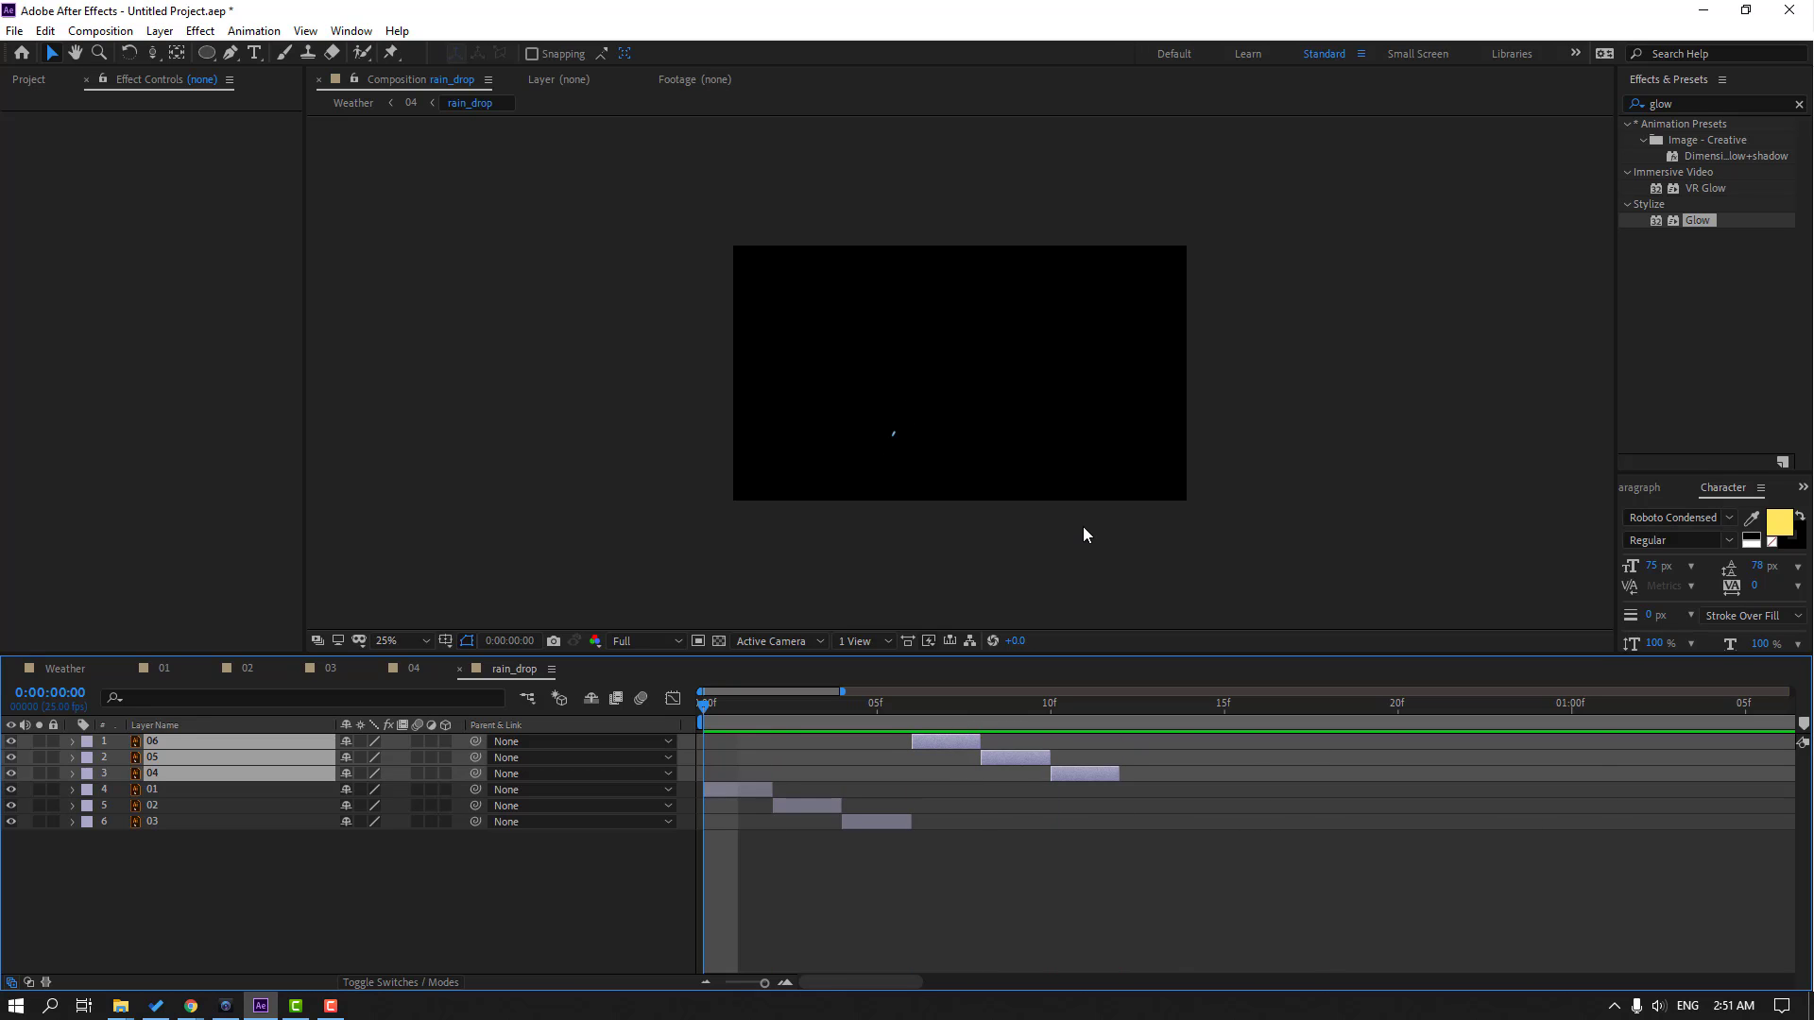
{"action": "key", "text": "space"}
Duplicate the six drops, stack copies on top, and start layer 09 at 12f
{"action": "left_click_drag", "start_coordinate": [161, 883], "coordinate": [3, 746]}
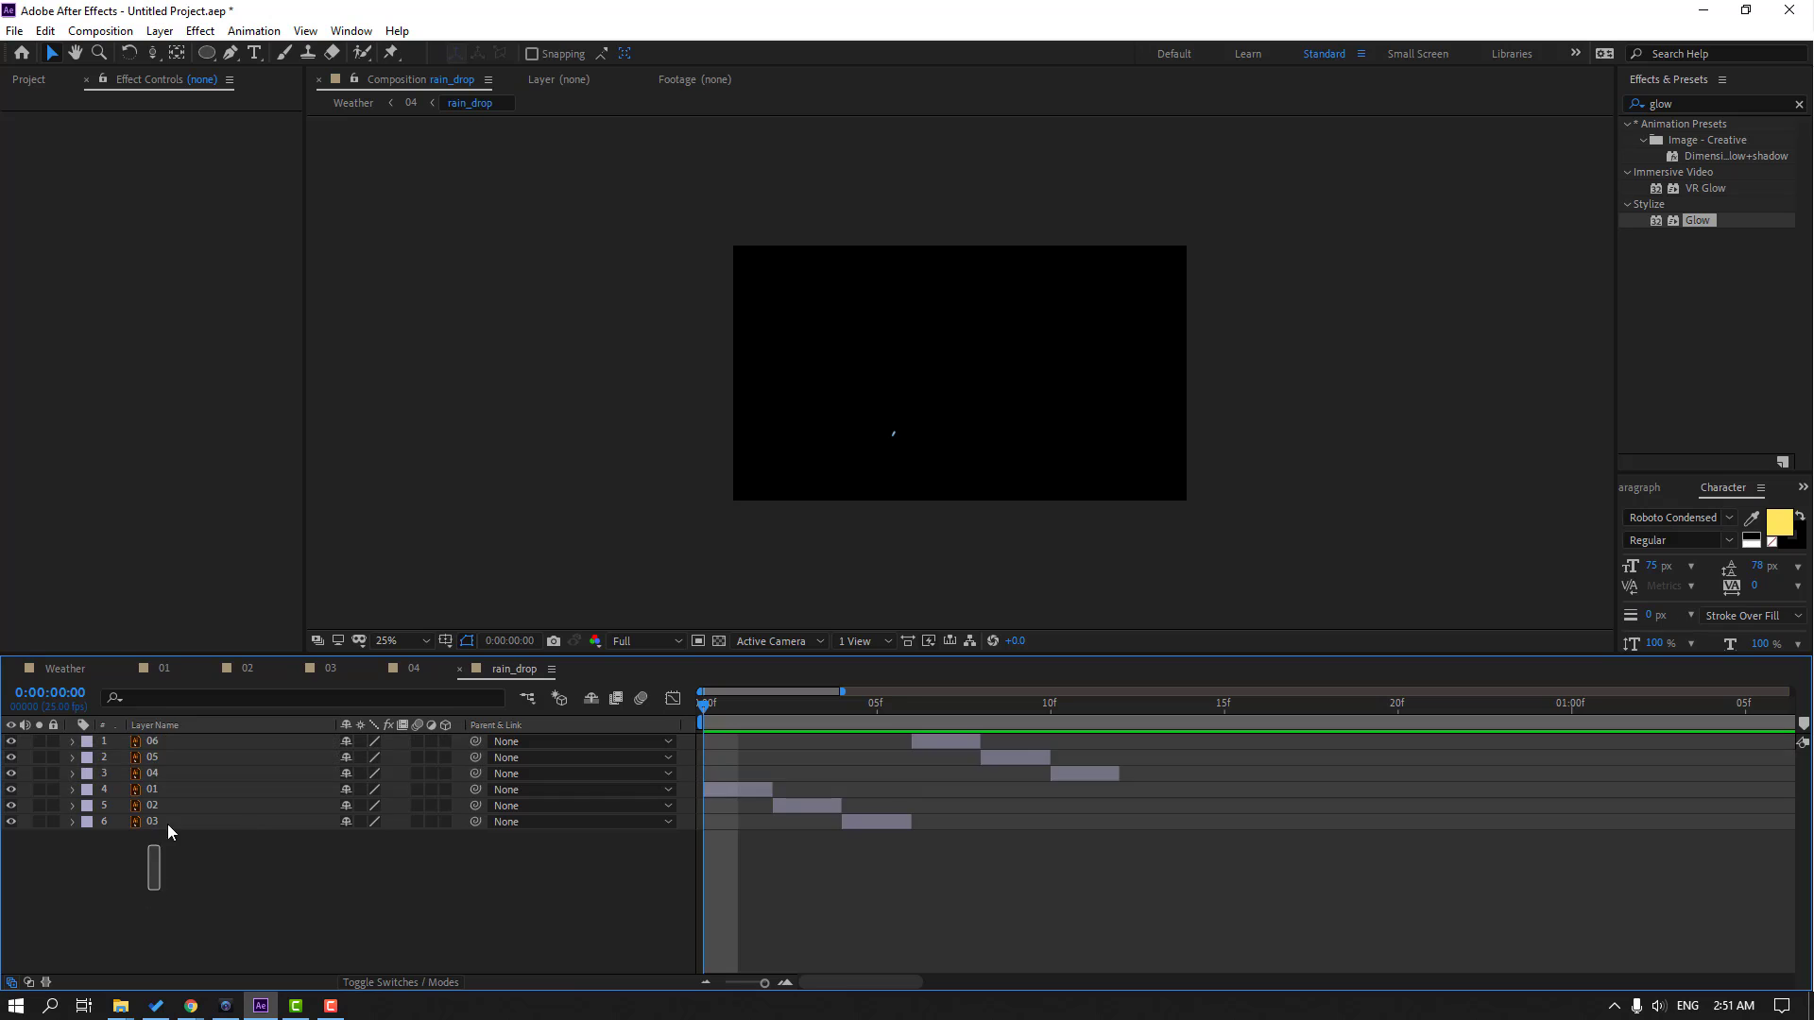
{"action": "key", "text": "ctrl+d"}
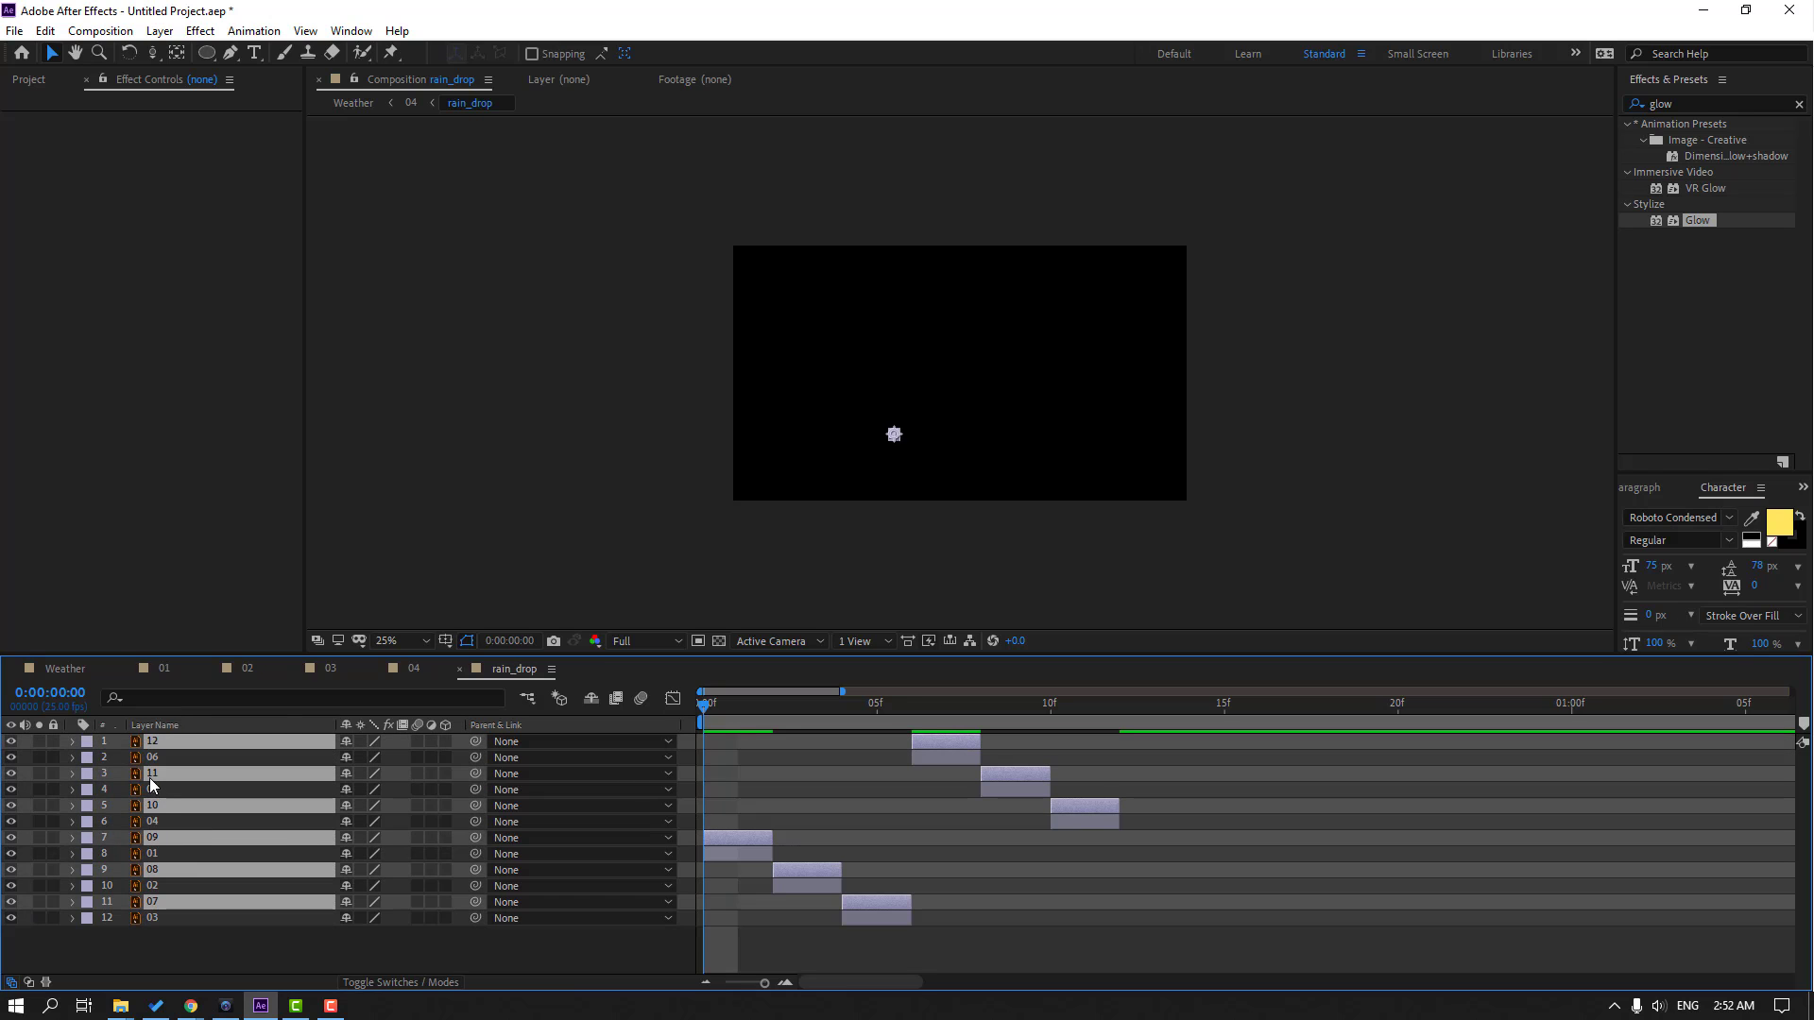
{"action": "left_click_drag", "start_coordinate": [149, 779], "coordinate": [157, 752]}
{"action": "left_click_drag", "start_coordinate": [707, 790], "coordinate": [1157, 818]}
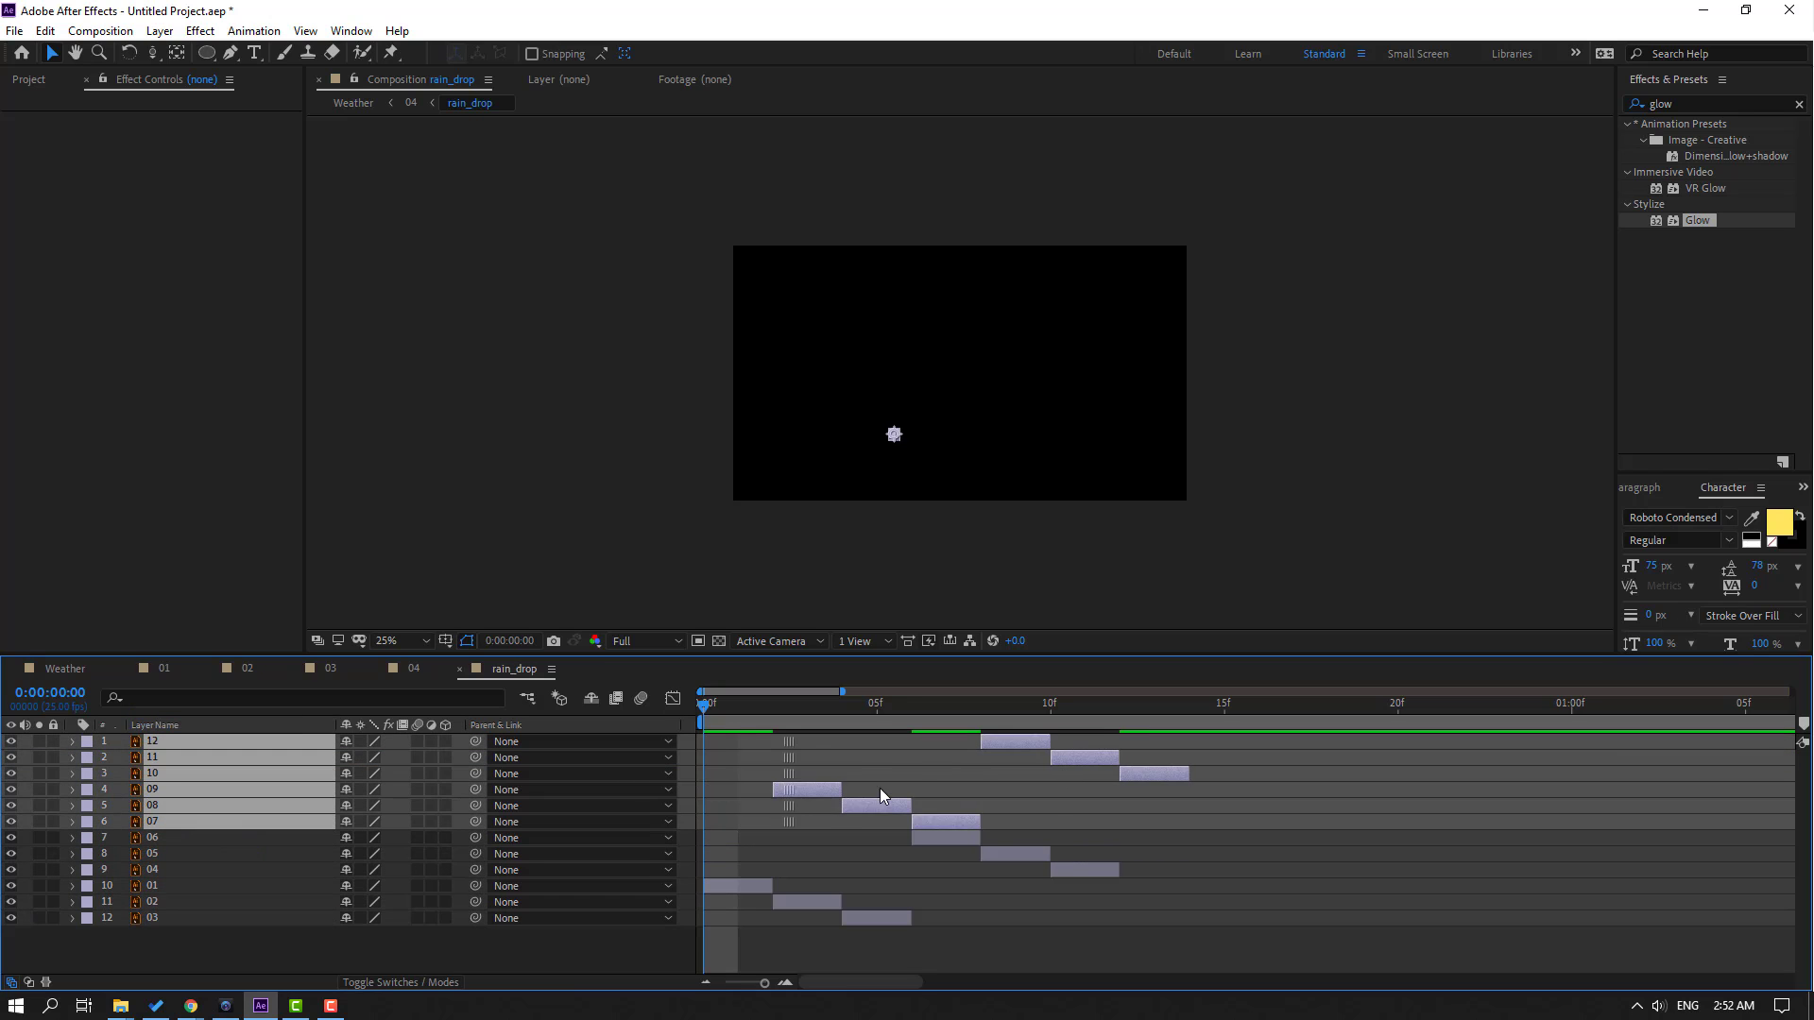
{"action": "left_click", "coordinate": [1124, 715]}
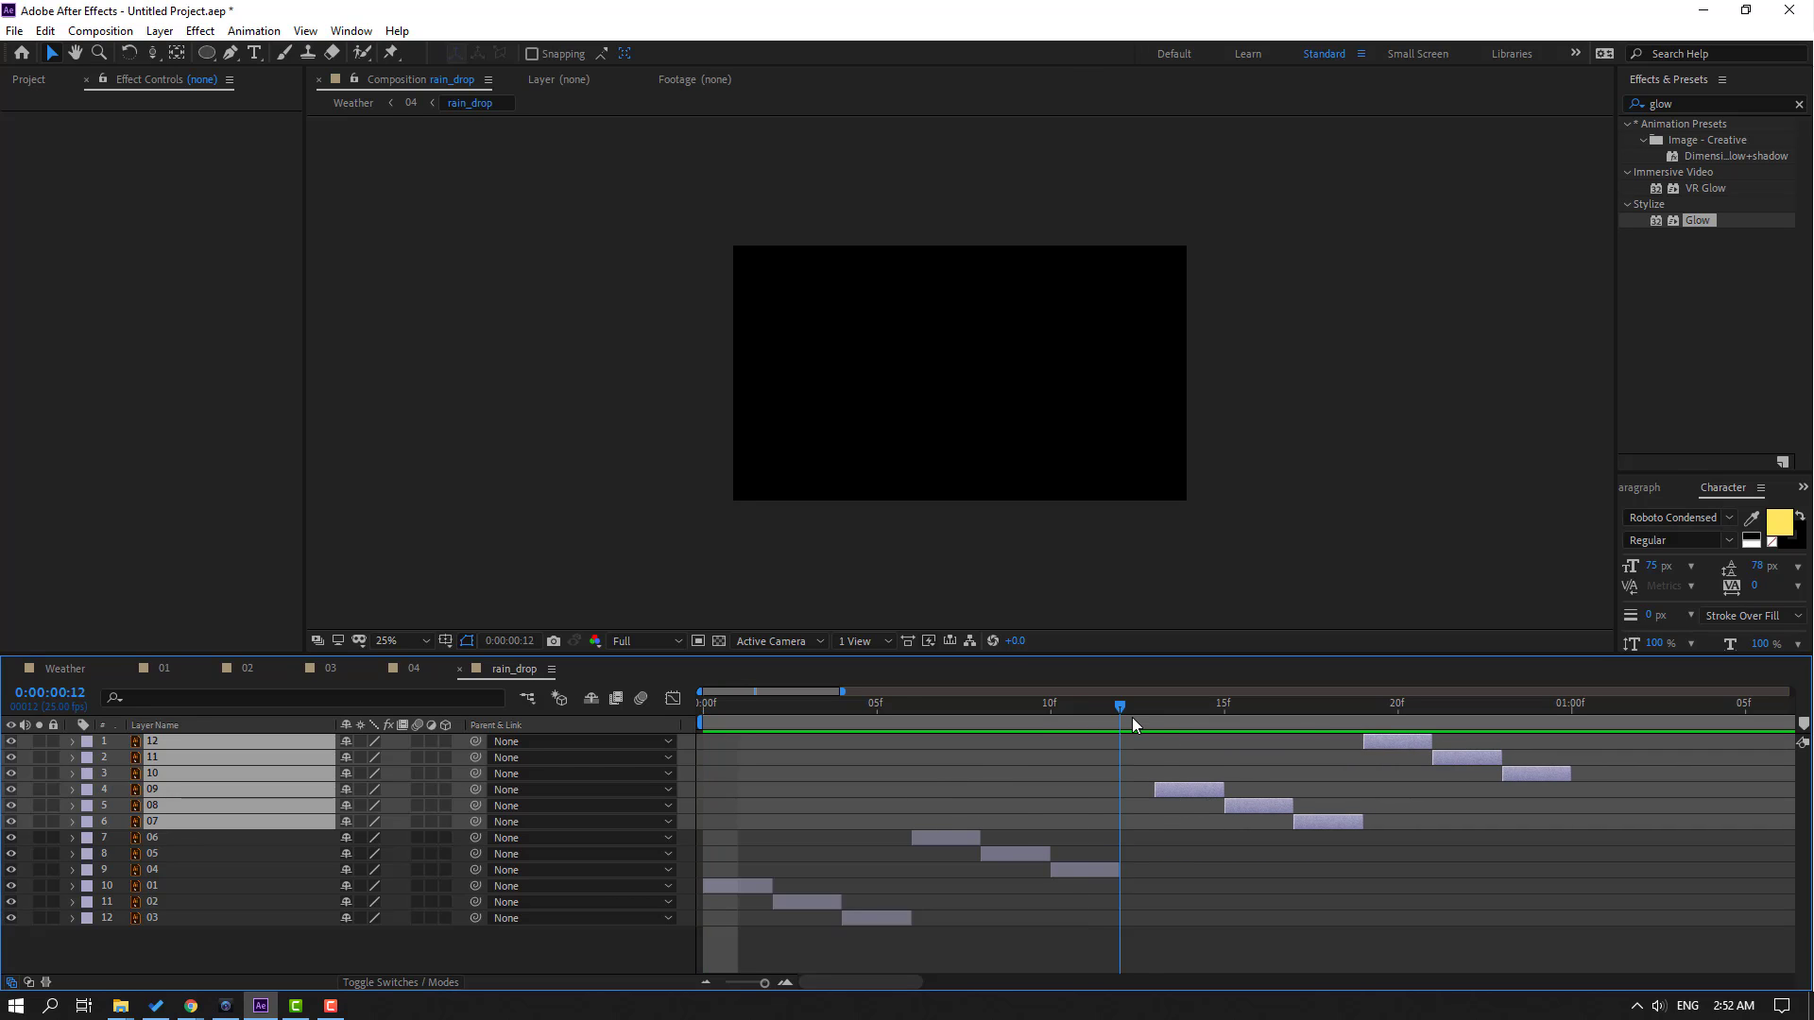
{"action": "left_click_drag", "start_coordinate": [1168, 791], "coordinate": [1165, 802]}
{"action": "key", "text": "minus"}
{"action": "key", "text": "minus"}
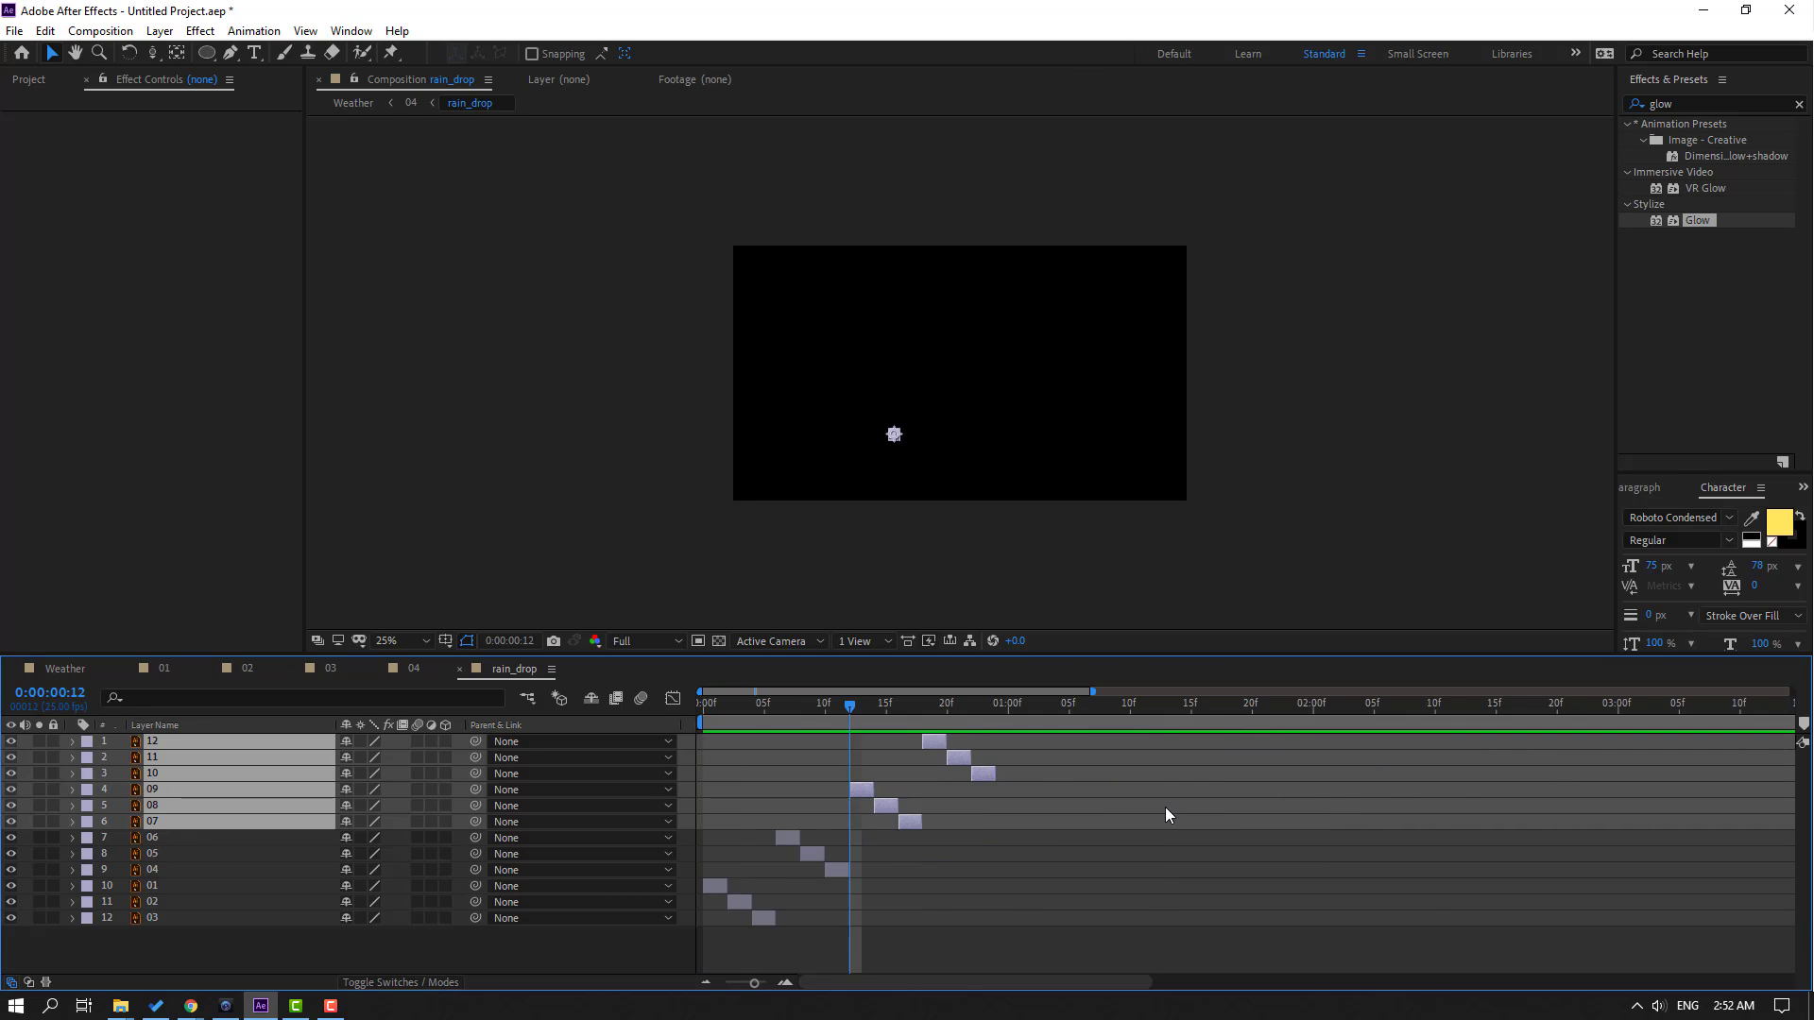
{"action": "key", "text": "minus"}
{"action": "key", "text": "minus"}
{"action": "key", "text": "minus"}
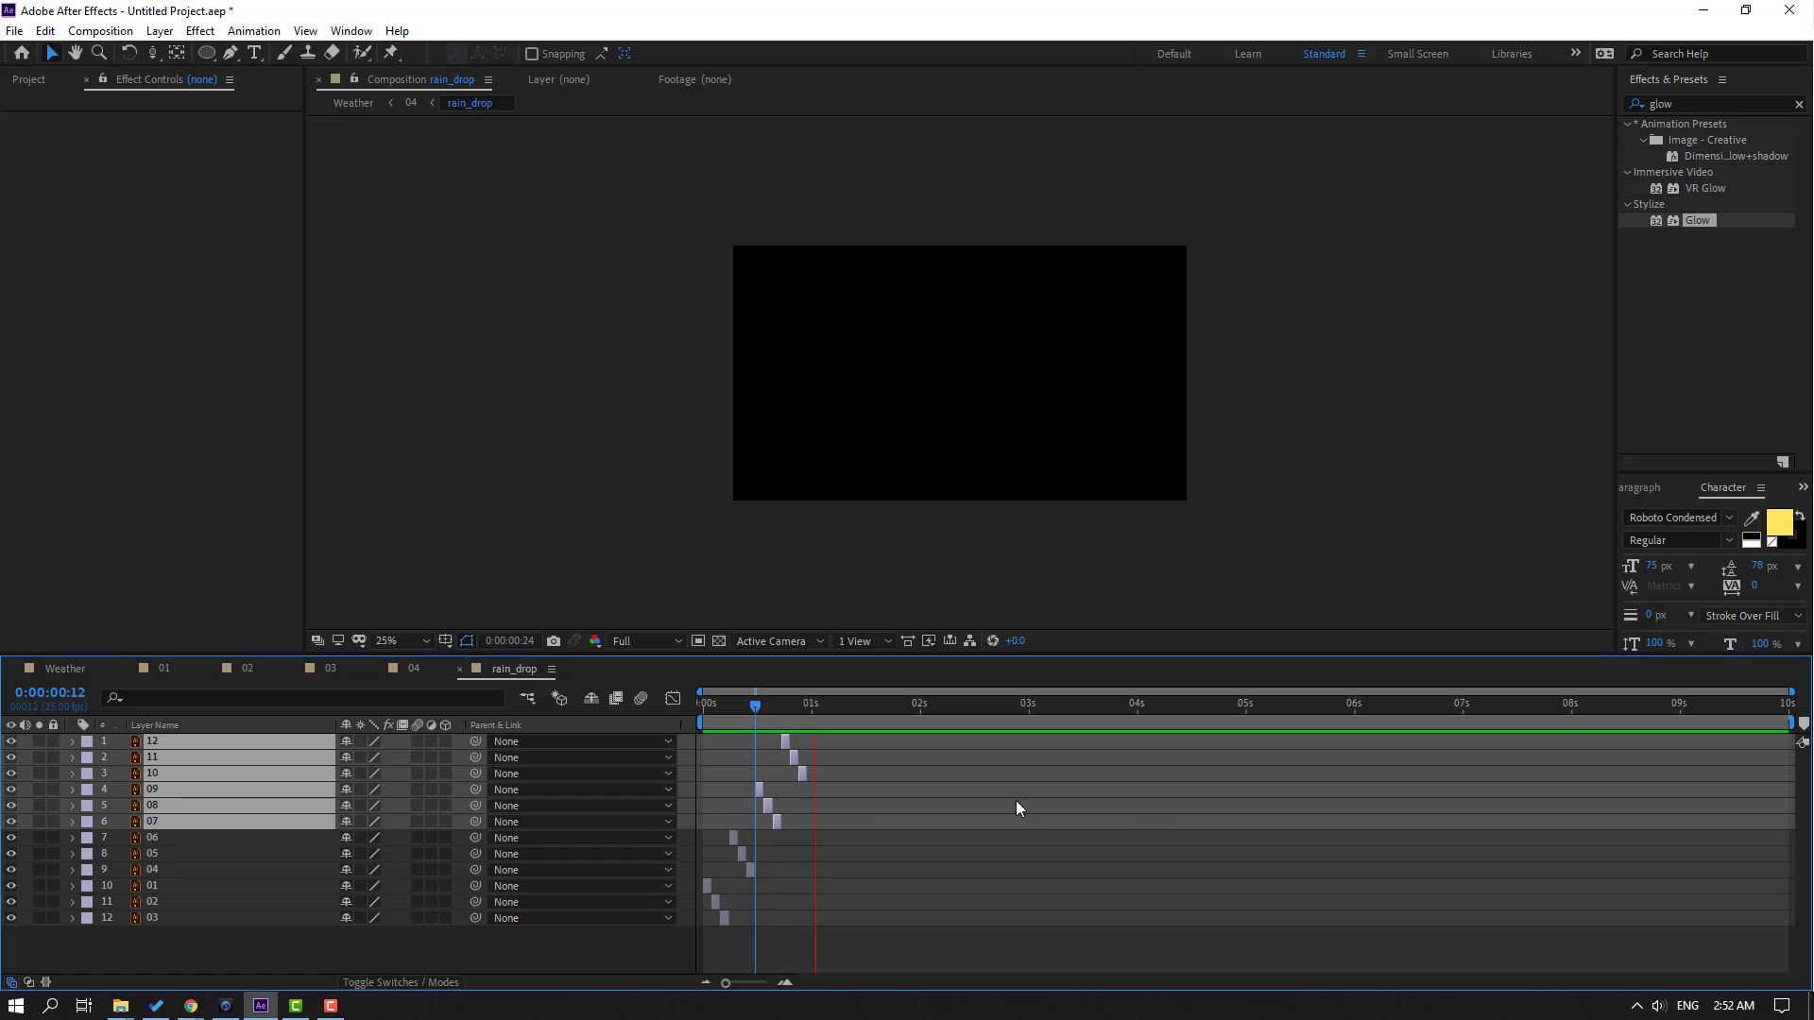
{"action": "left_click_drag", "start_coordinate": [164, 933], "coordinate": [168, 745]}
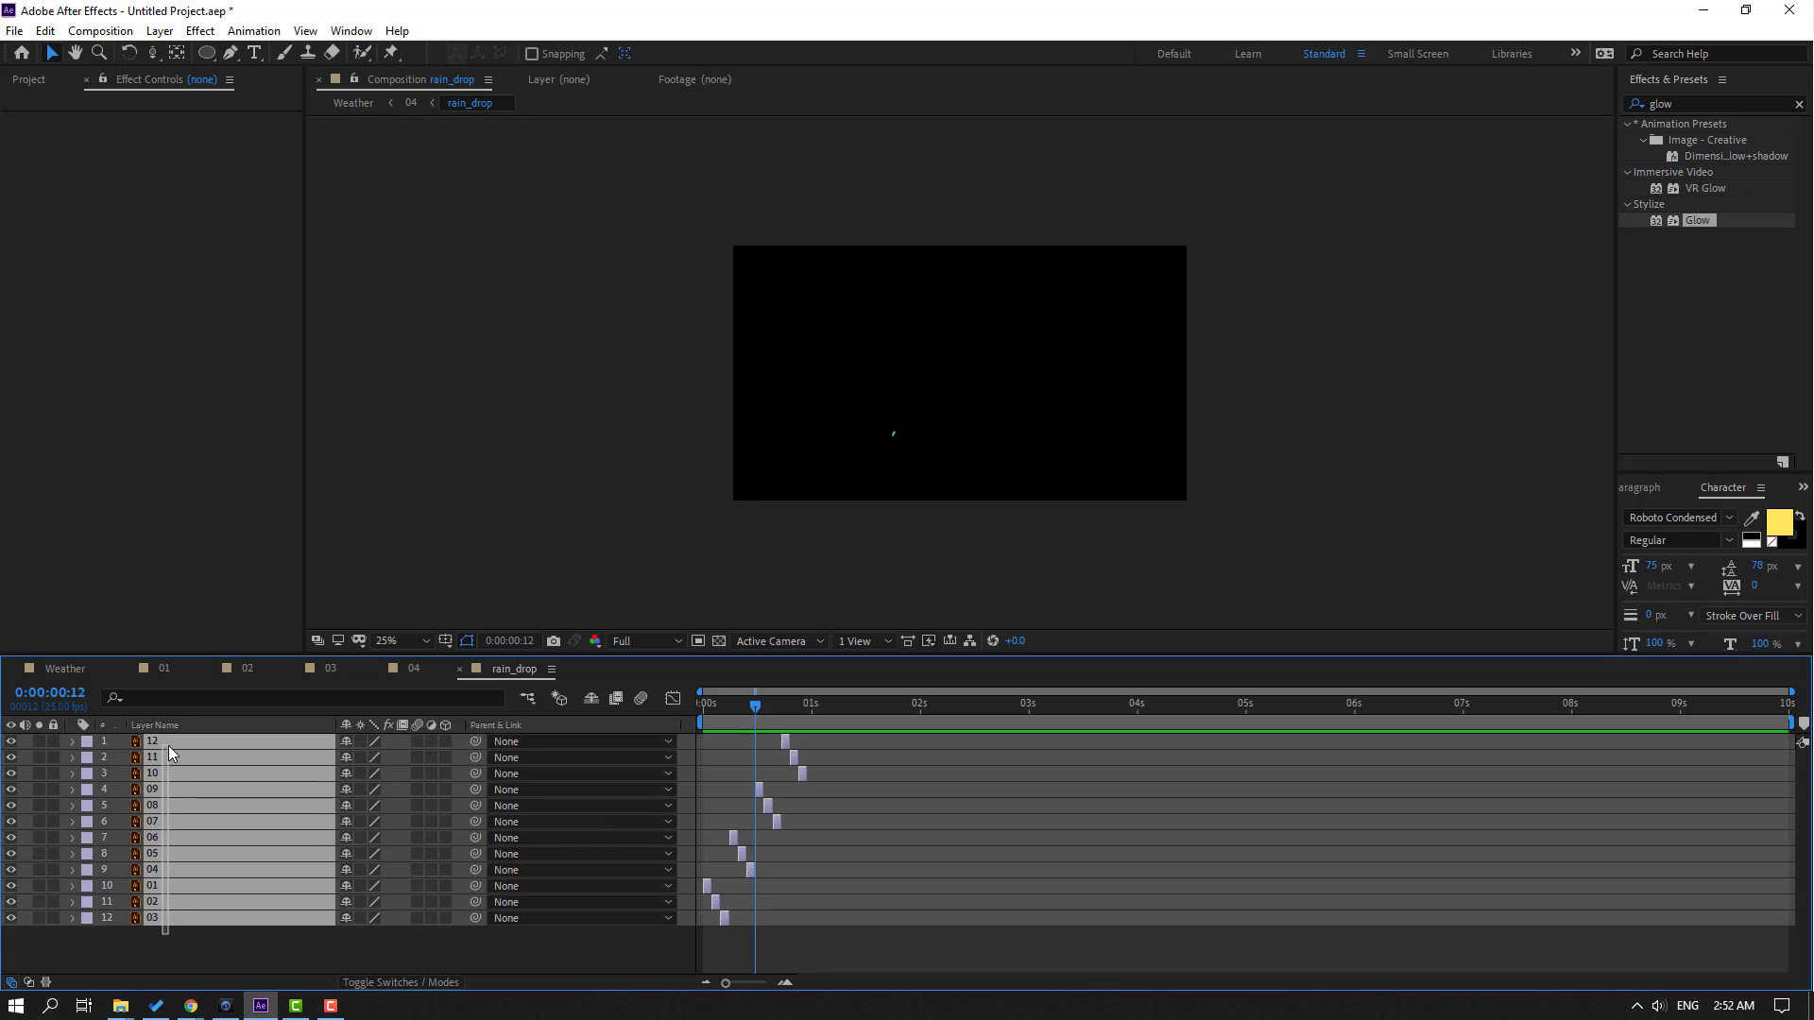
Duplicate the twelve drops, move the copies to the top and shift them to start at 24f
{"action": "key", "text": "ctrl+d"}
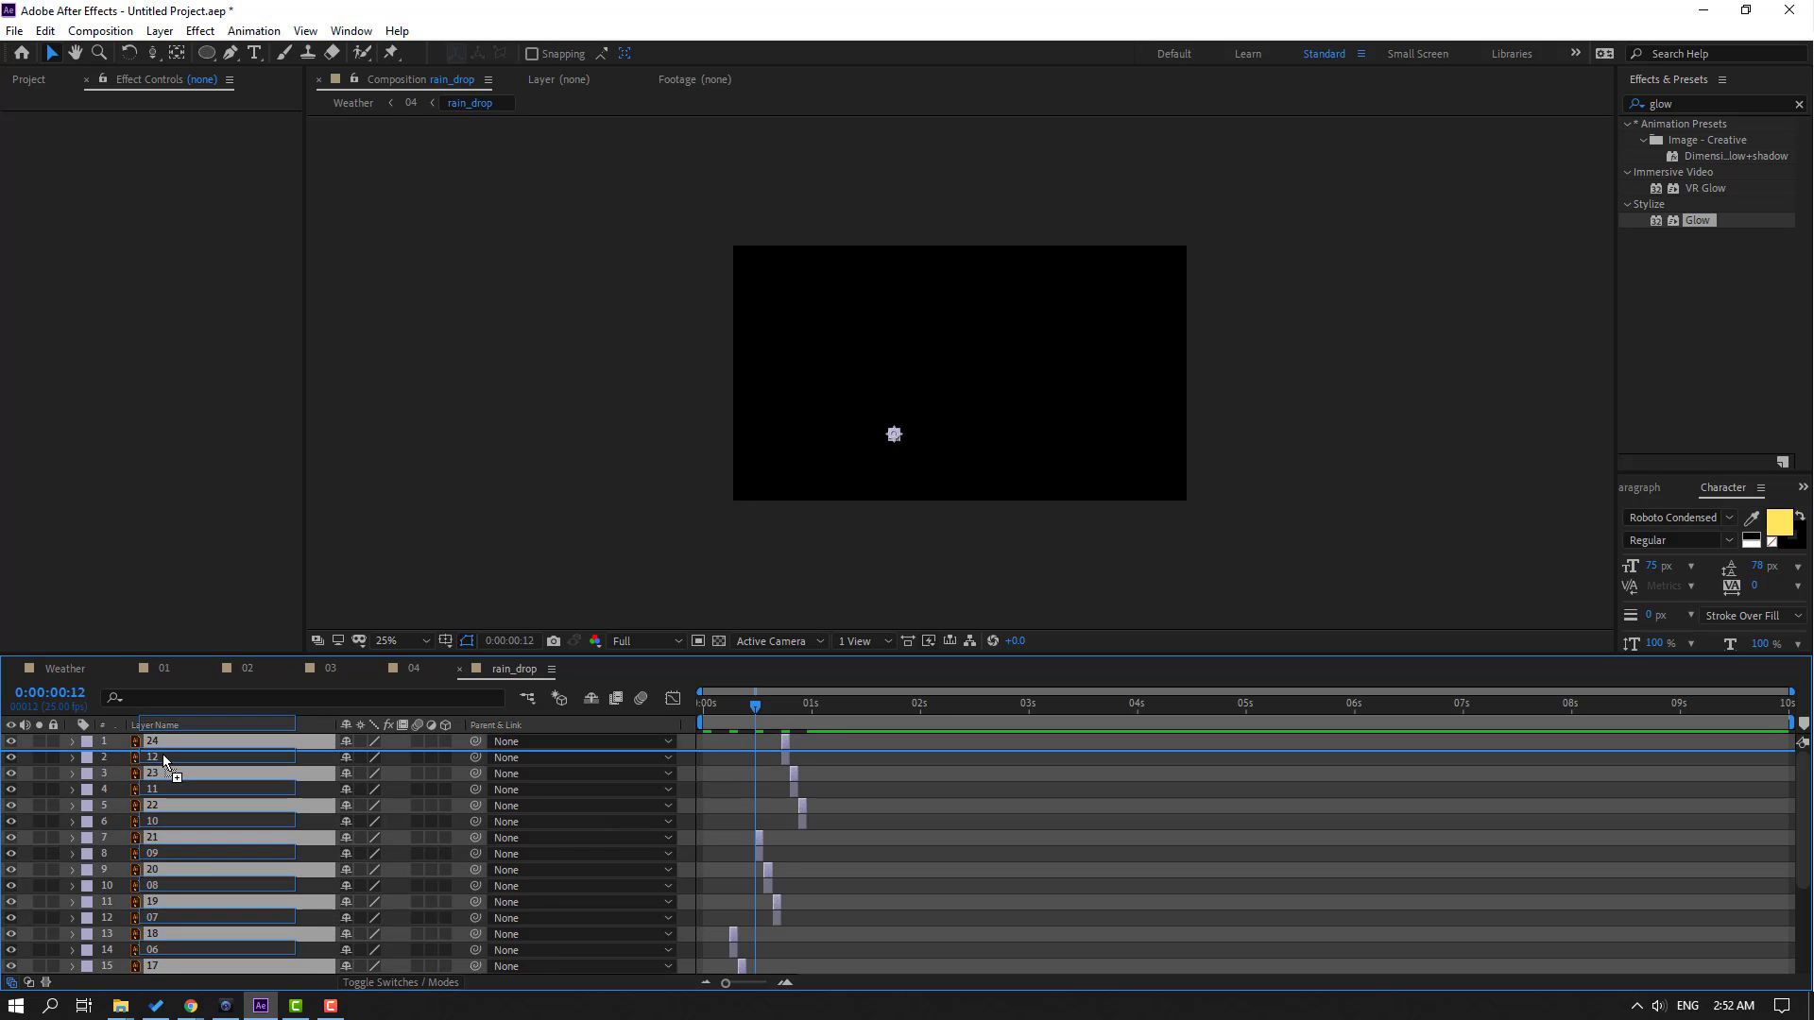
{"action": "left_click_drag", "start_coordinate": [184, 774], "coordinate": [163, 752]}
{"action": "key", "text": "equal"}
{"action": "key", "text": "equal"}
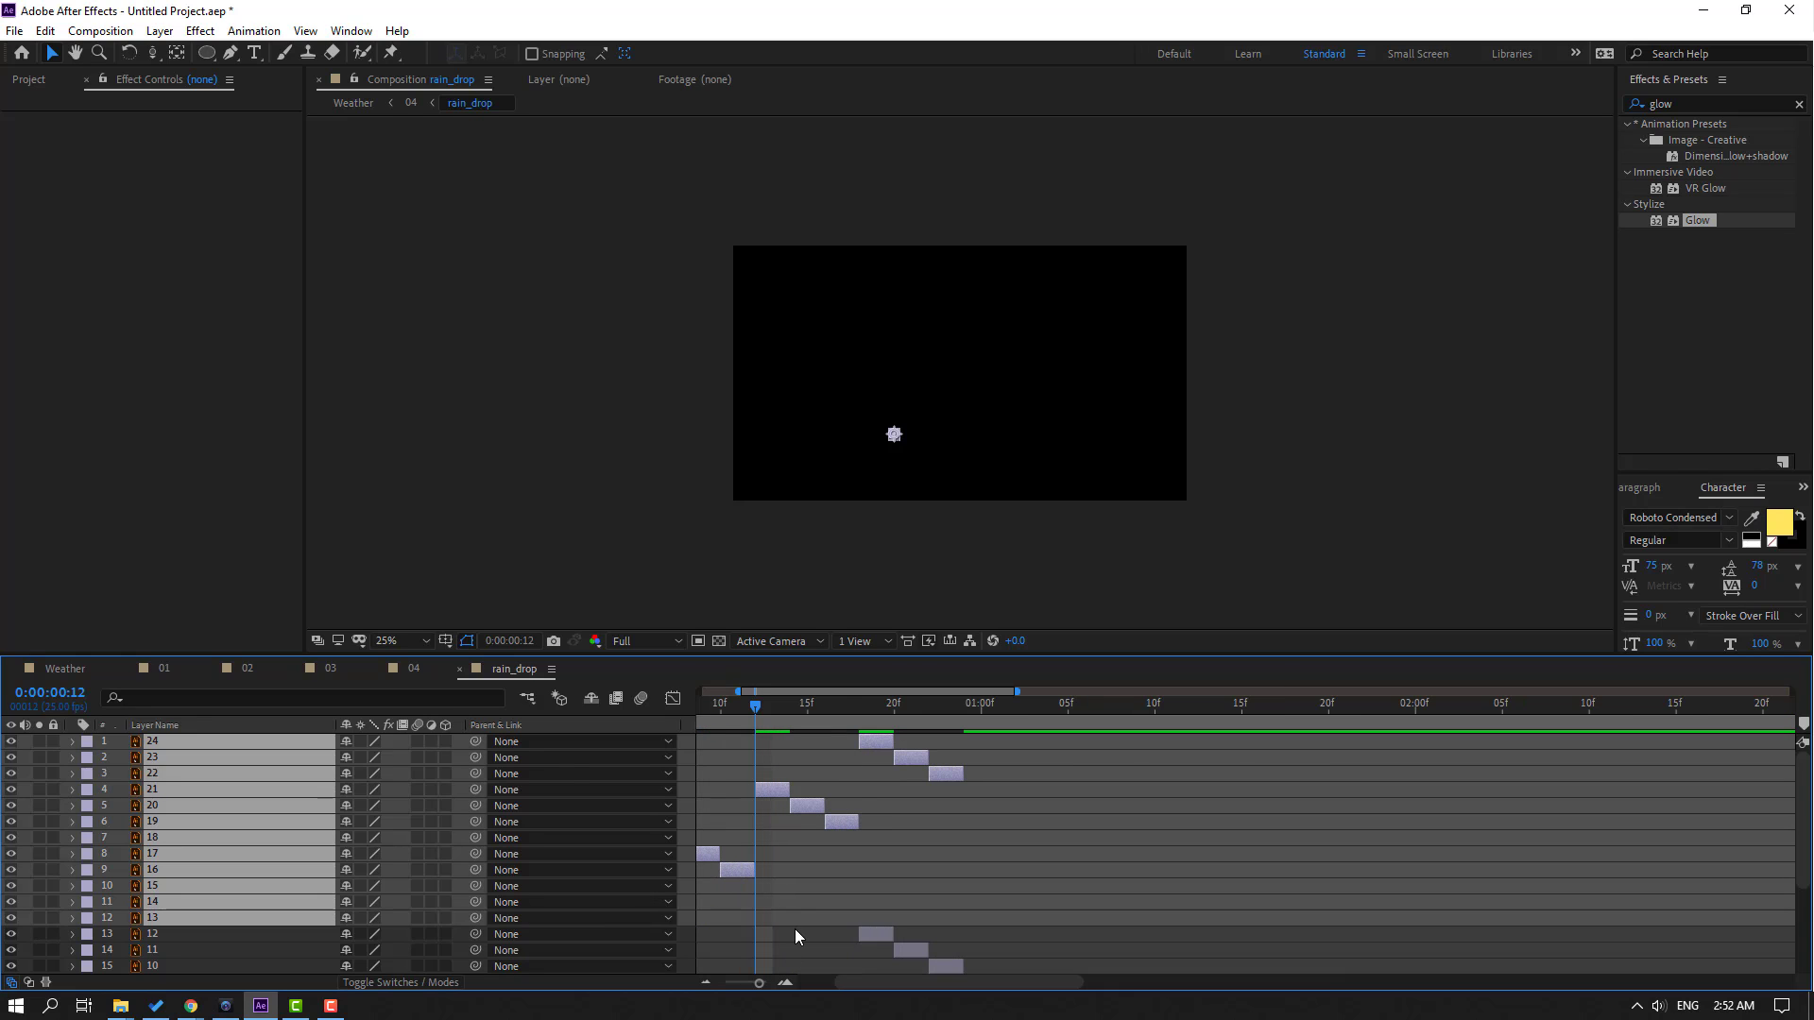
{"action": "scroll", "coordinate": [1045, 896], "scroll_direction": "down", "scroll_amount": 3}
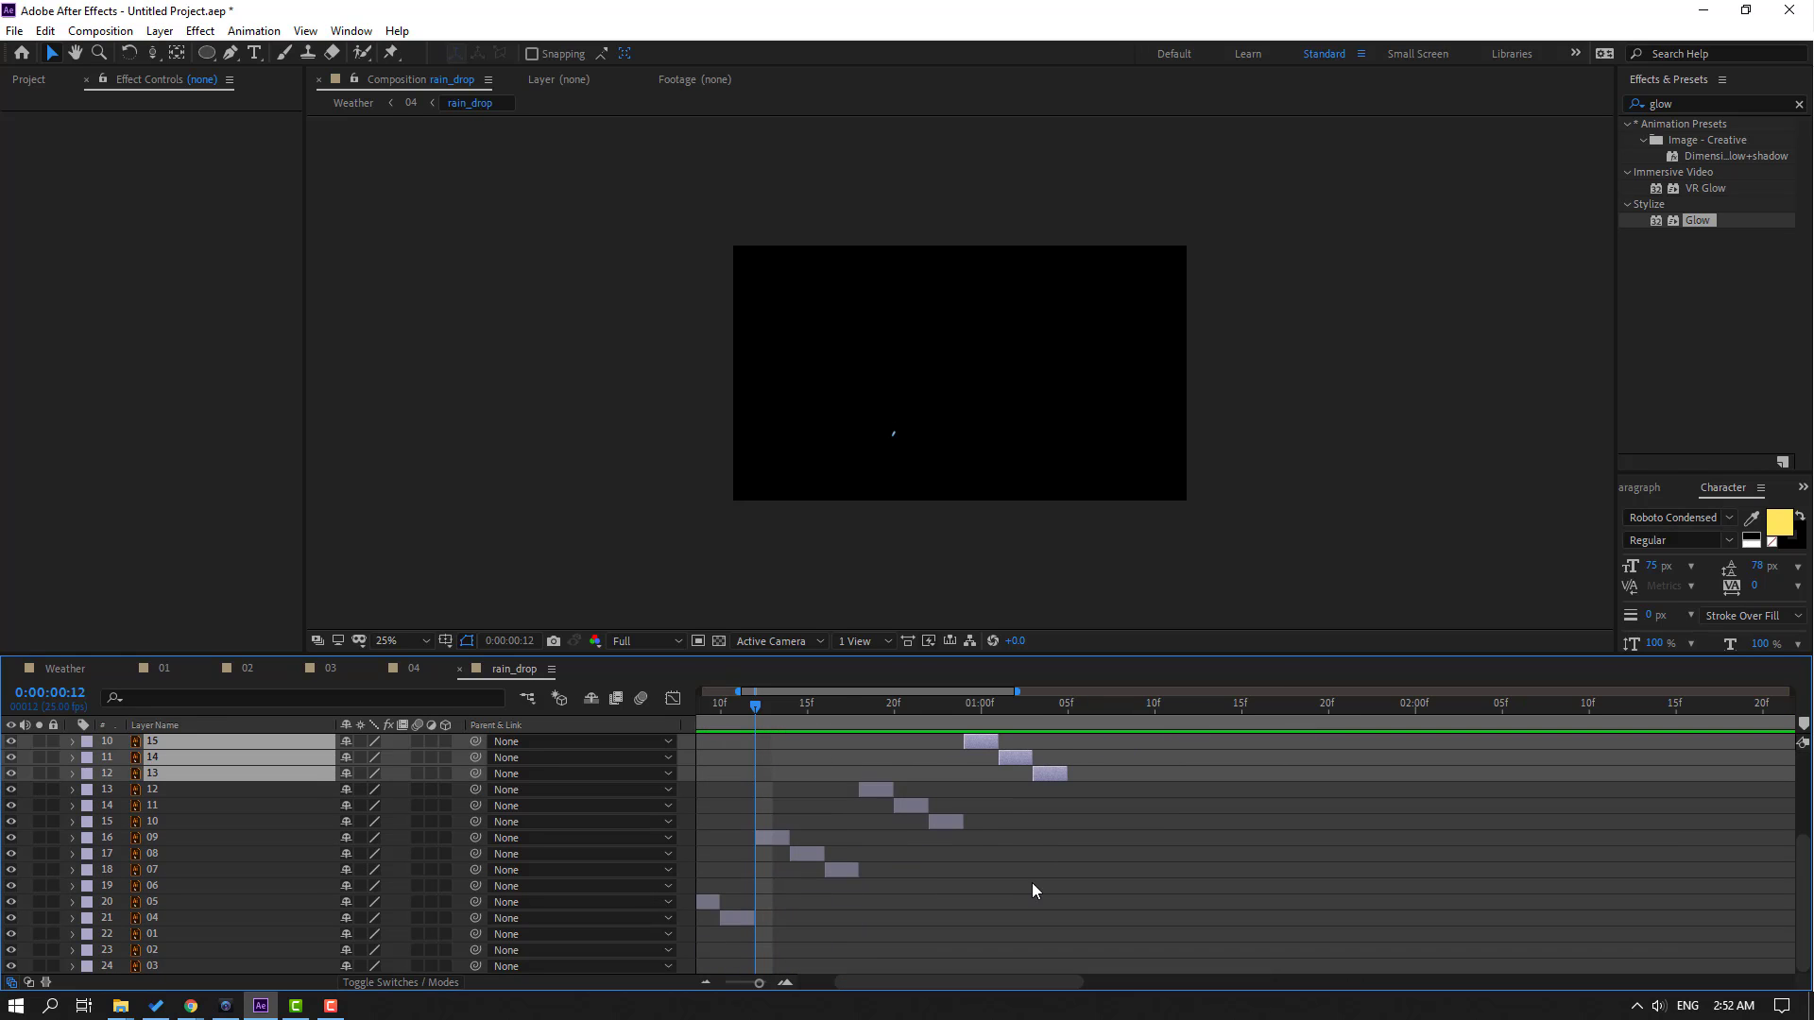
{"action": "left_click_drag", "start_coordinate": [937, 706], "coordinate": [964, 707]}
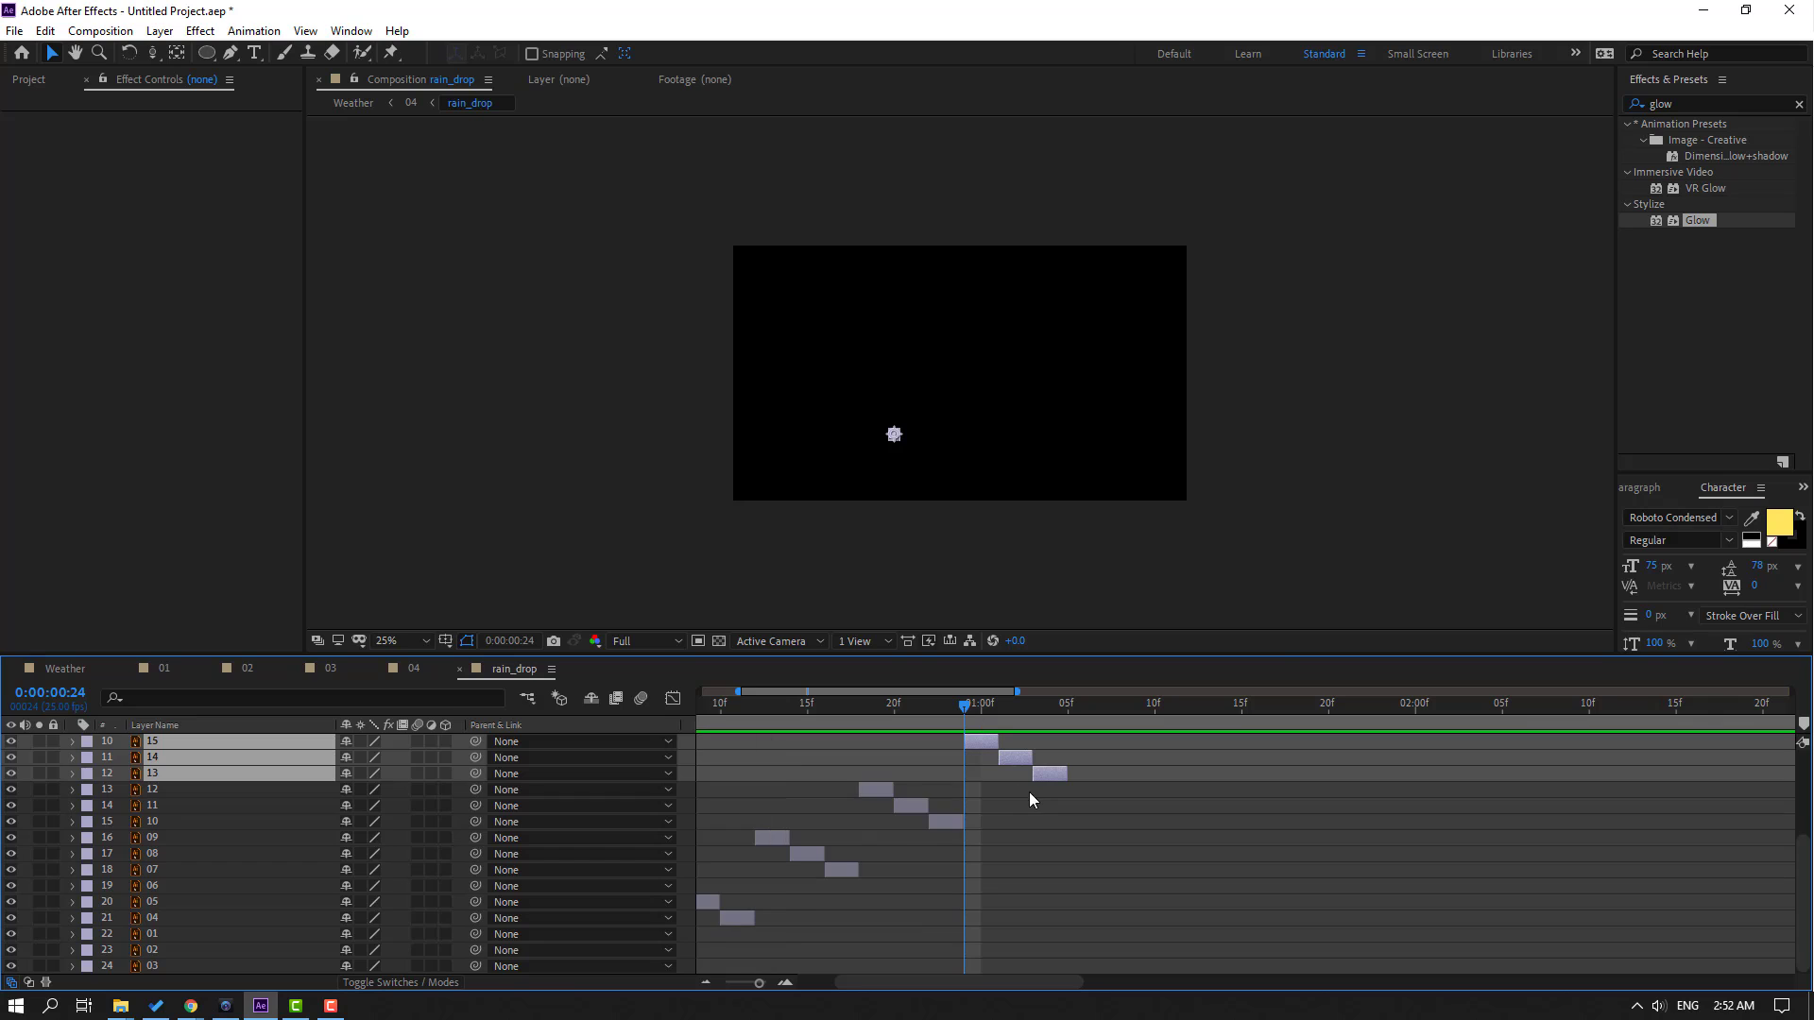
{"action": "scroll", "coordinate": [1120, 830], "scroll_direction": "up", "scroll_amount": 2}
{"action": "key", "text": "minus"}
{"action": "key", "text": "minus"}
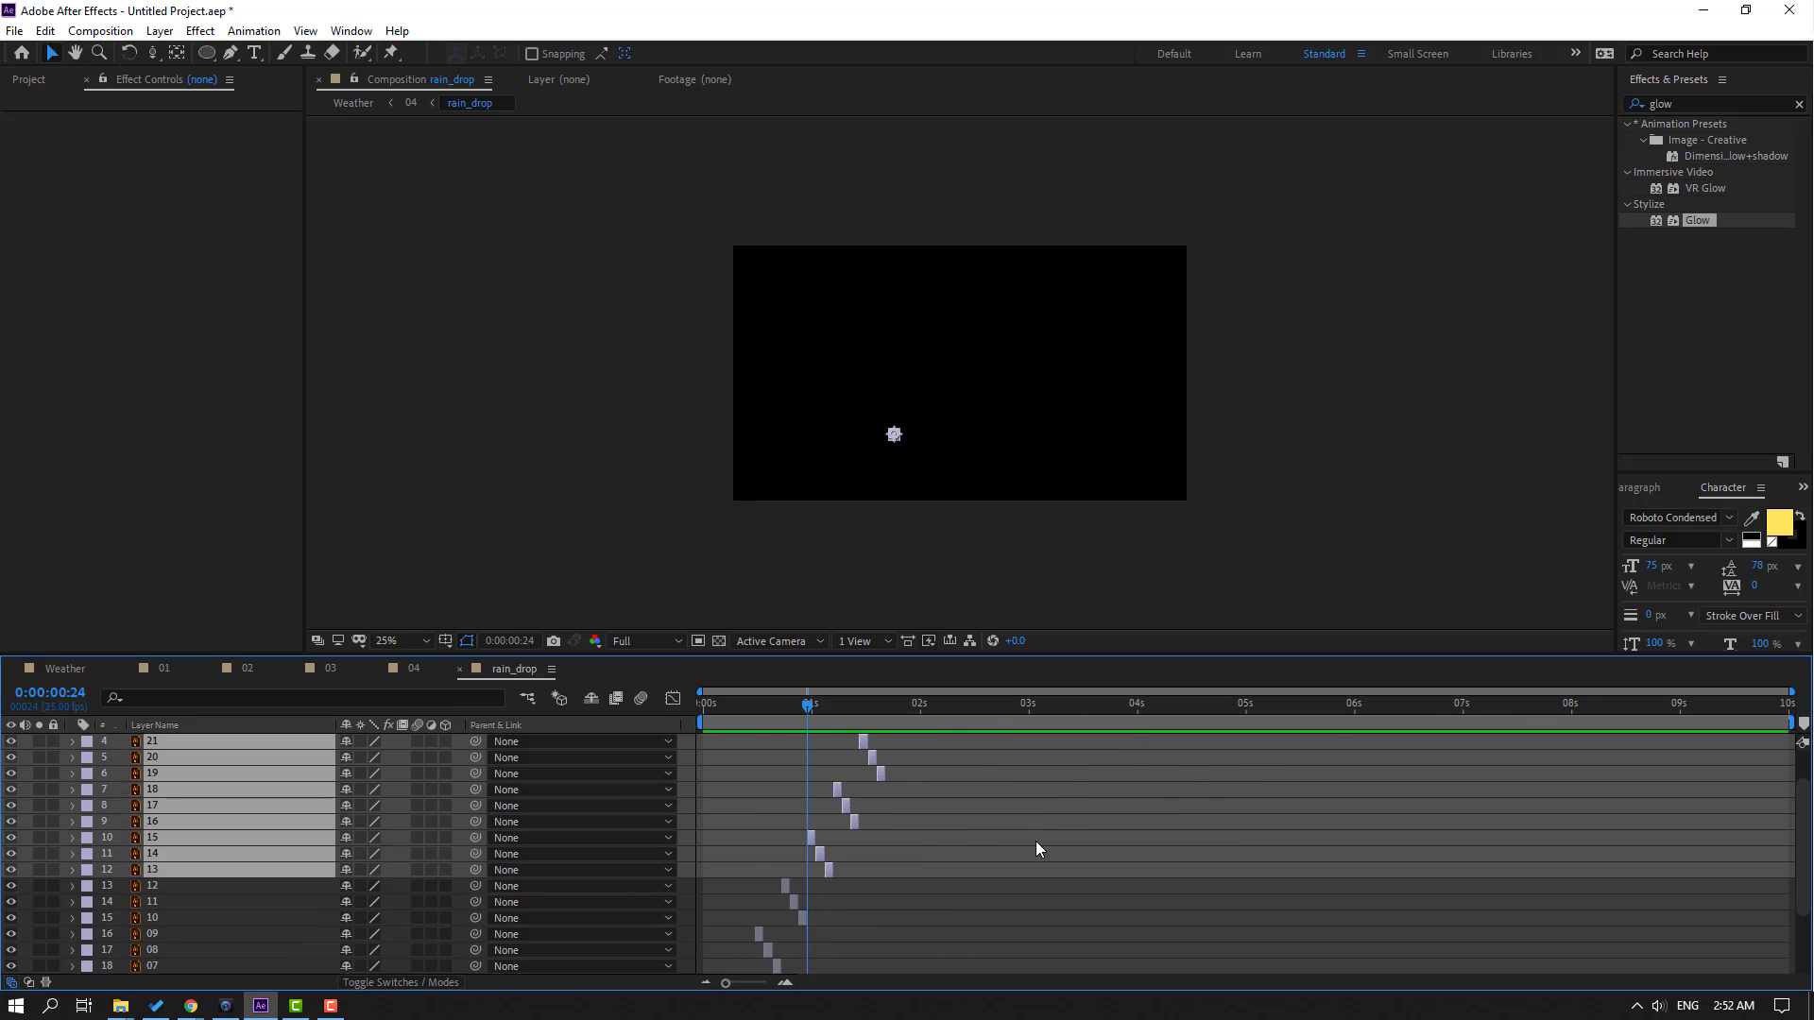
{"action": "scroll", "coordinate": [1029, 818], "scroll_direction": "up", "scroll_amount": 1}
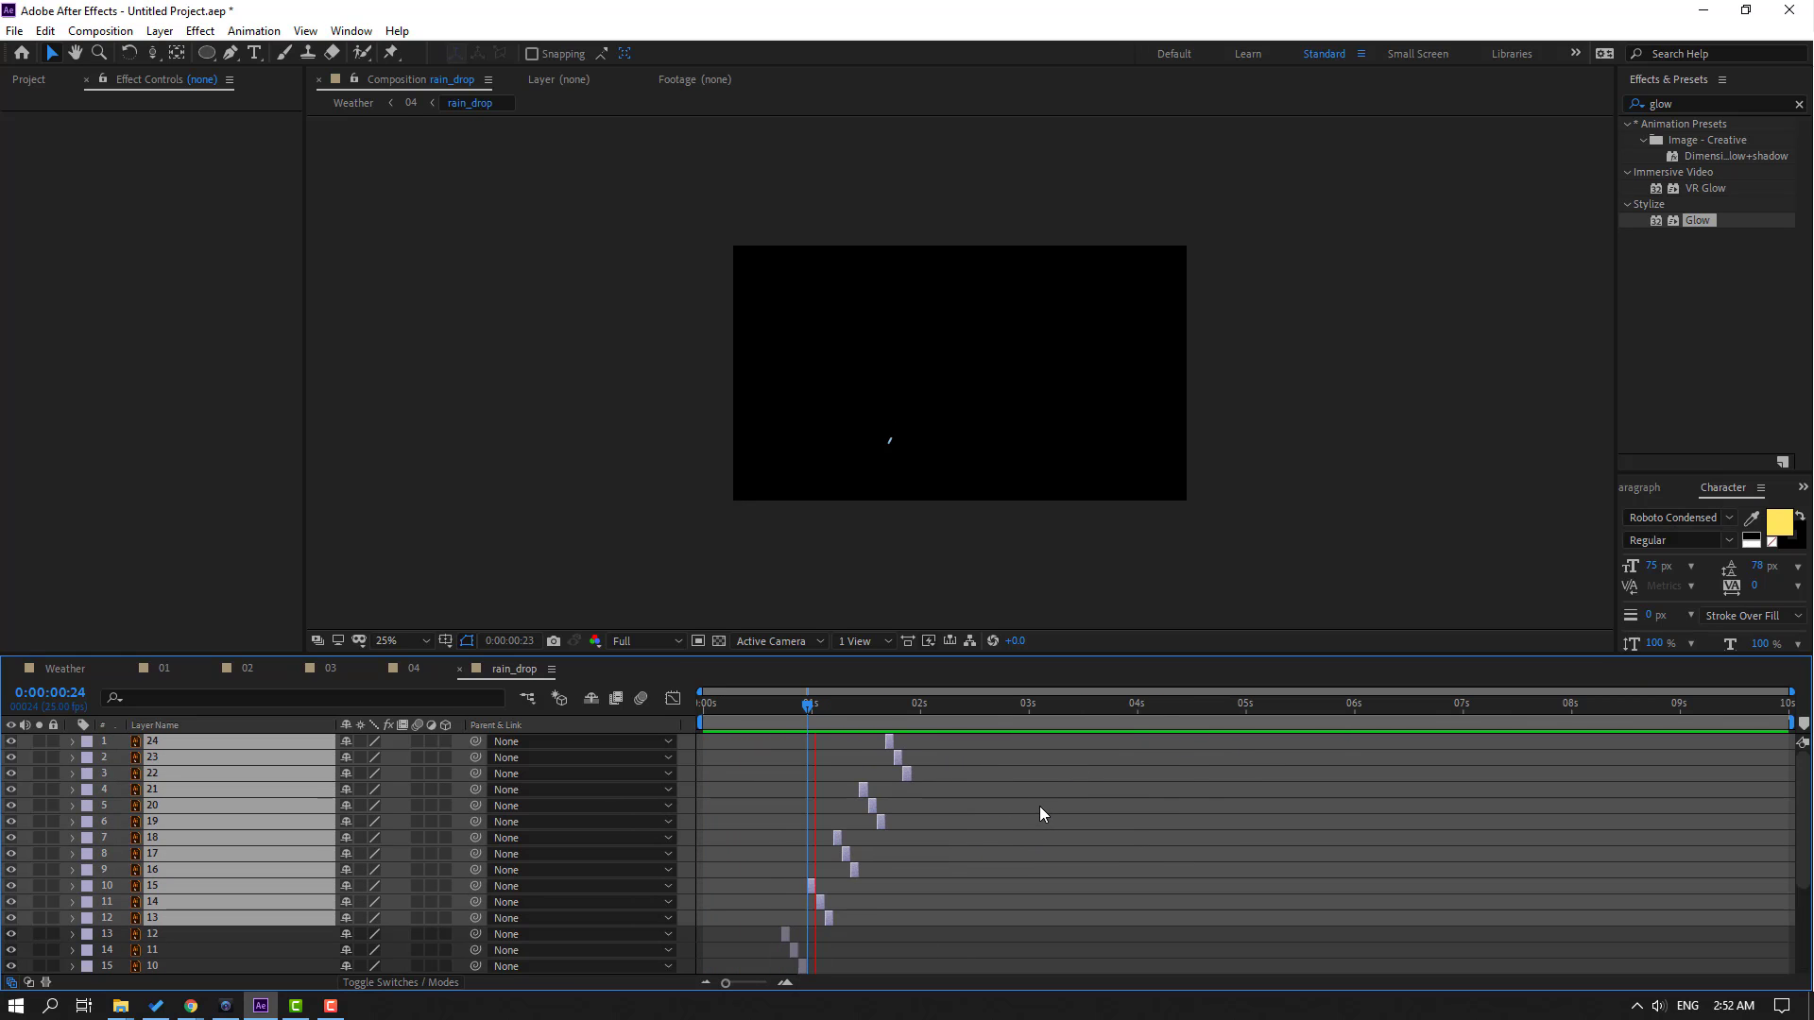
{"action": "left_click_drag", "start_coordinate": [897, 706], "coordinate": [920, 706]}
Duplicate drop 24 into layer 25 and place it to end at 2:00
{"action": "left_click", "coordinate": [989, 807]}
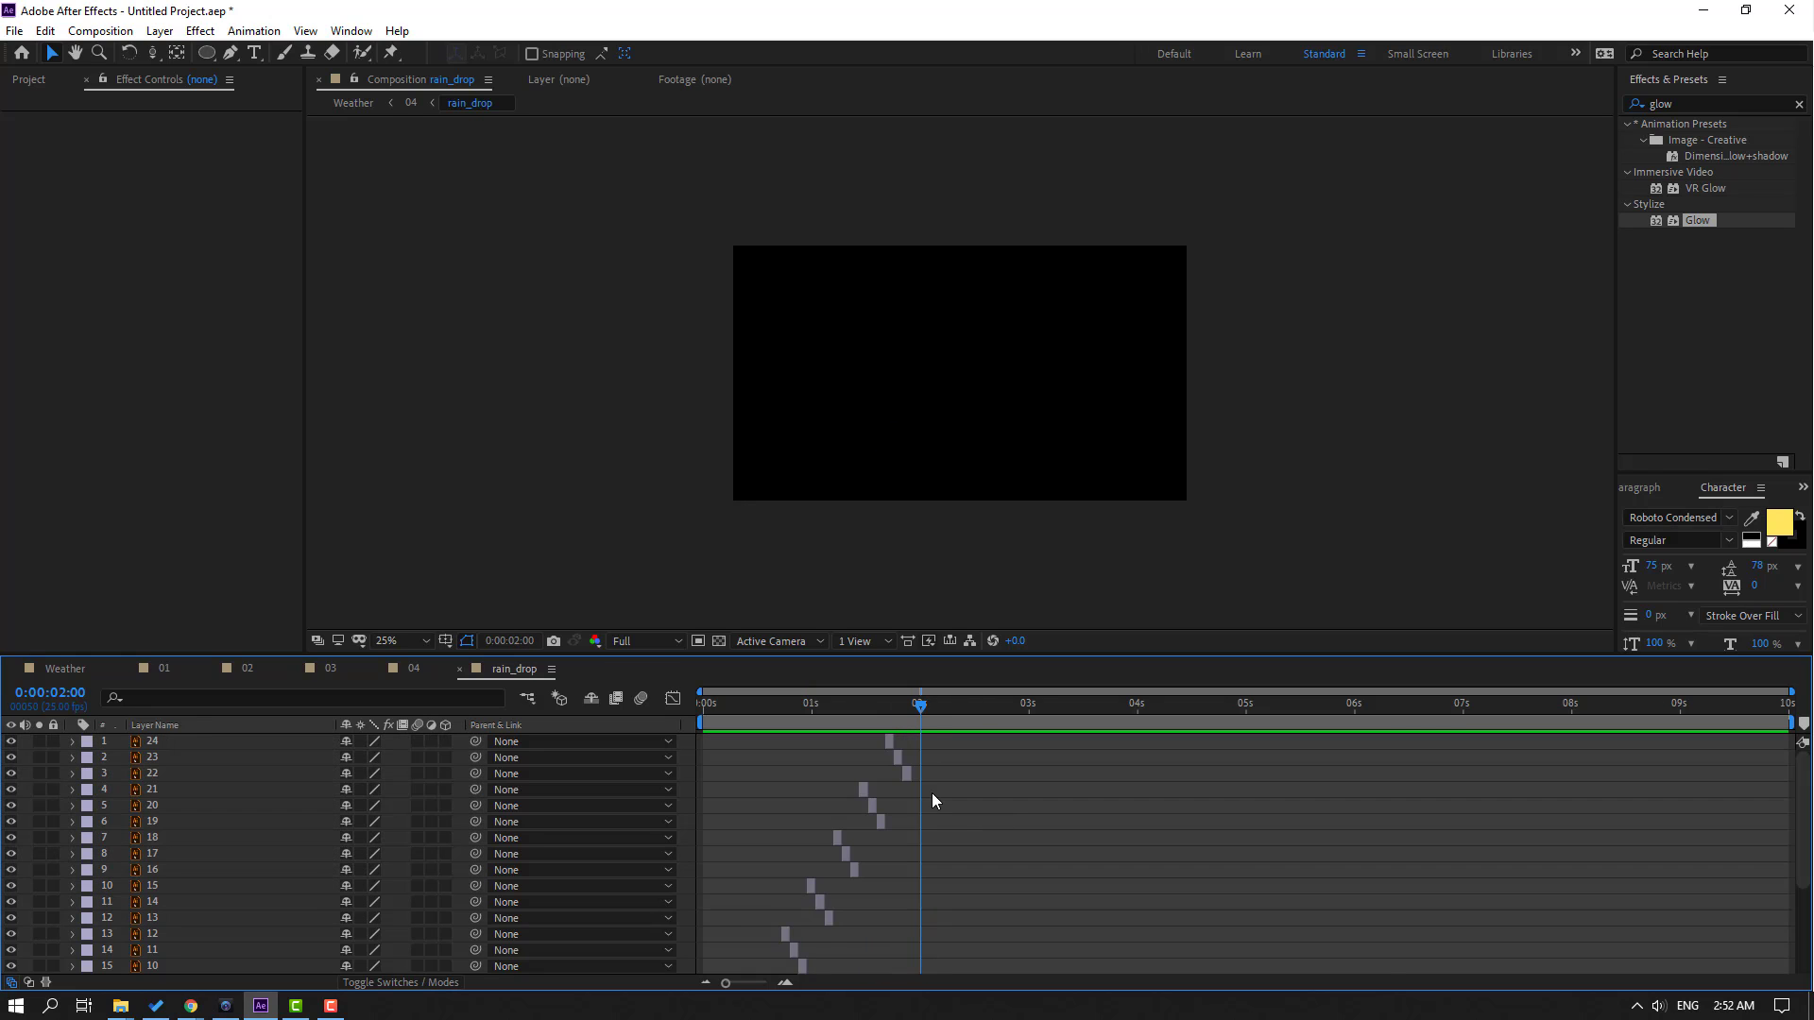
{"action": "key", "text": "equal"}
{"action": "key", "text": "equal"}
{"action": "key", "text": "equal"}
{"action": "left_click_drag", "start_coordinate": [957, 821], "coordinate": [1118, 830]}
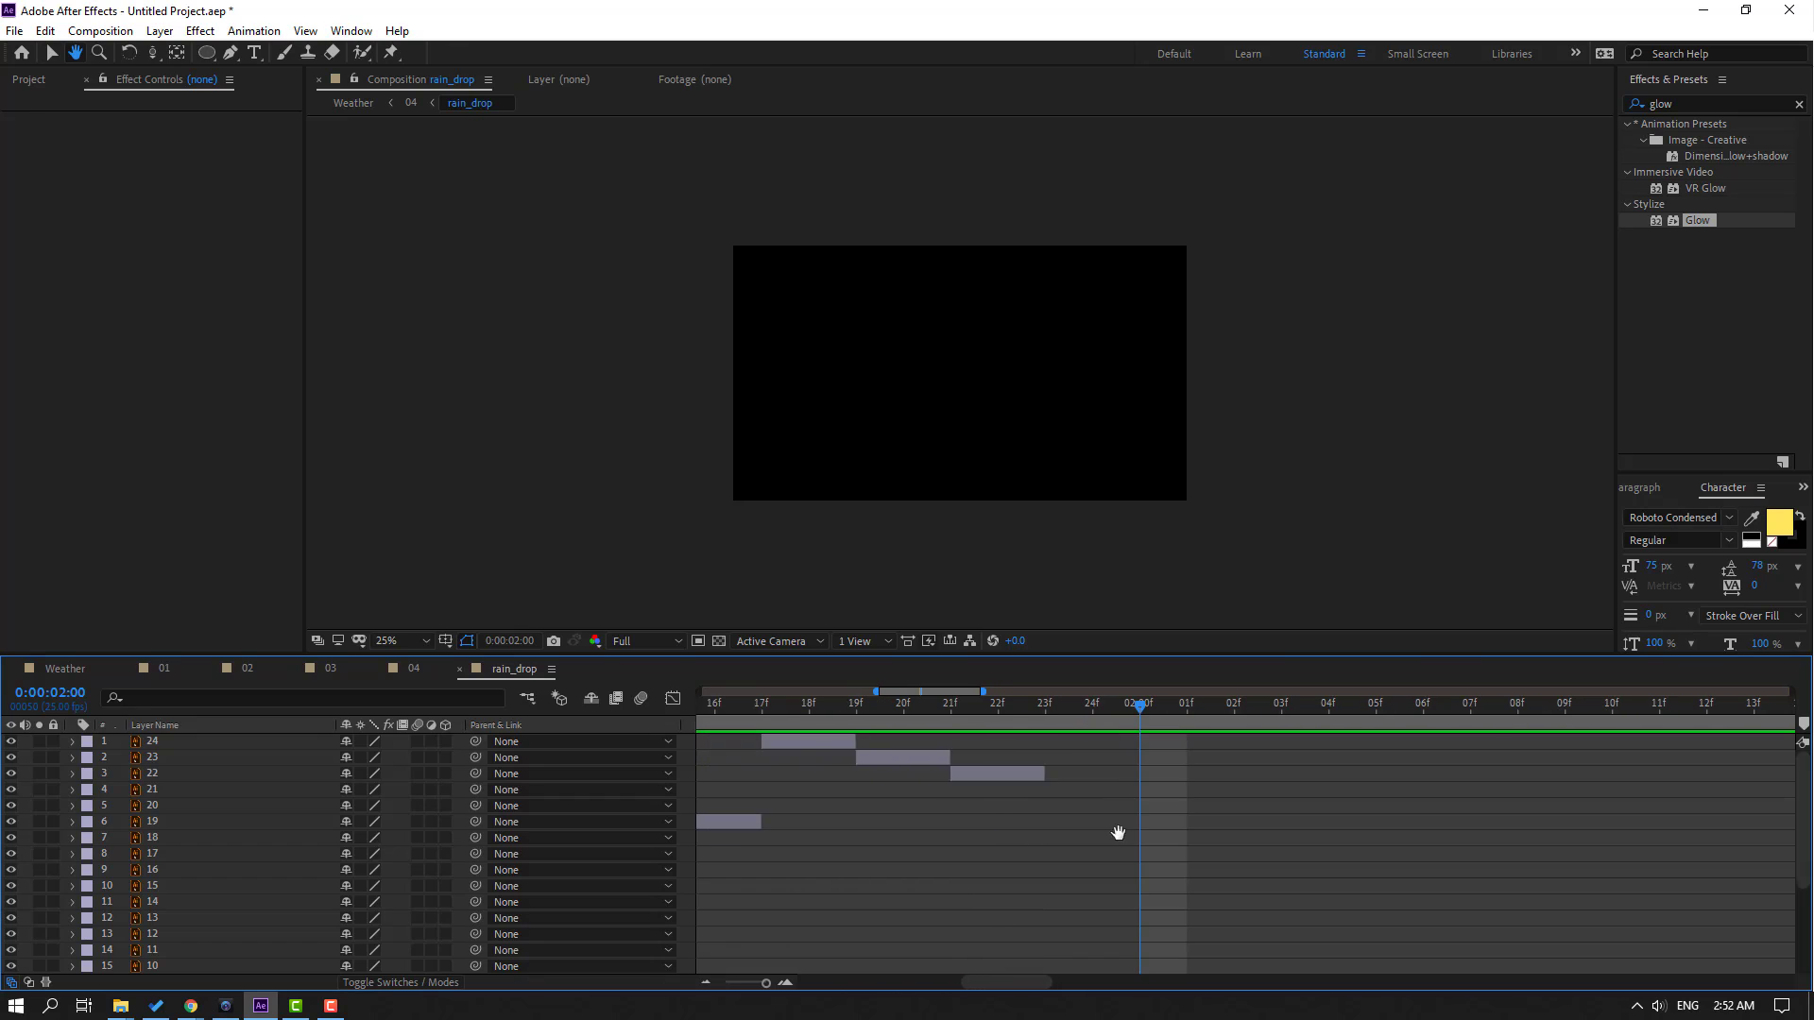
{"action": "left_click", "coordinate": [810, 740]}
{"action": "key", "text": "ctrl+d"}
{"action": "left_click_drag", "start_coordinate": [883, 743], "coordinate": [1166, 744]}
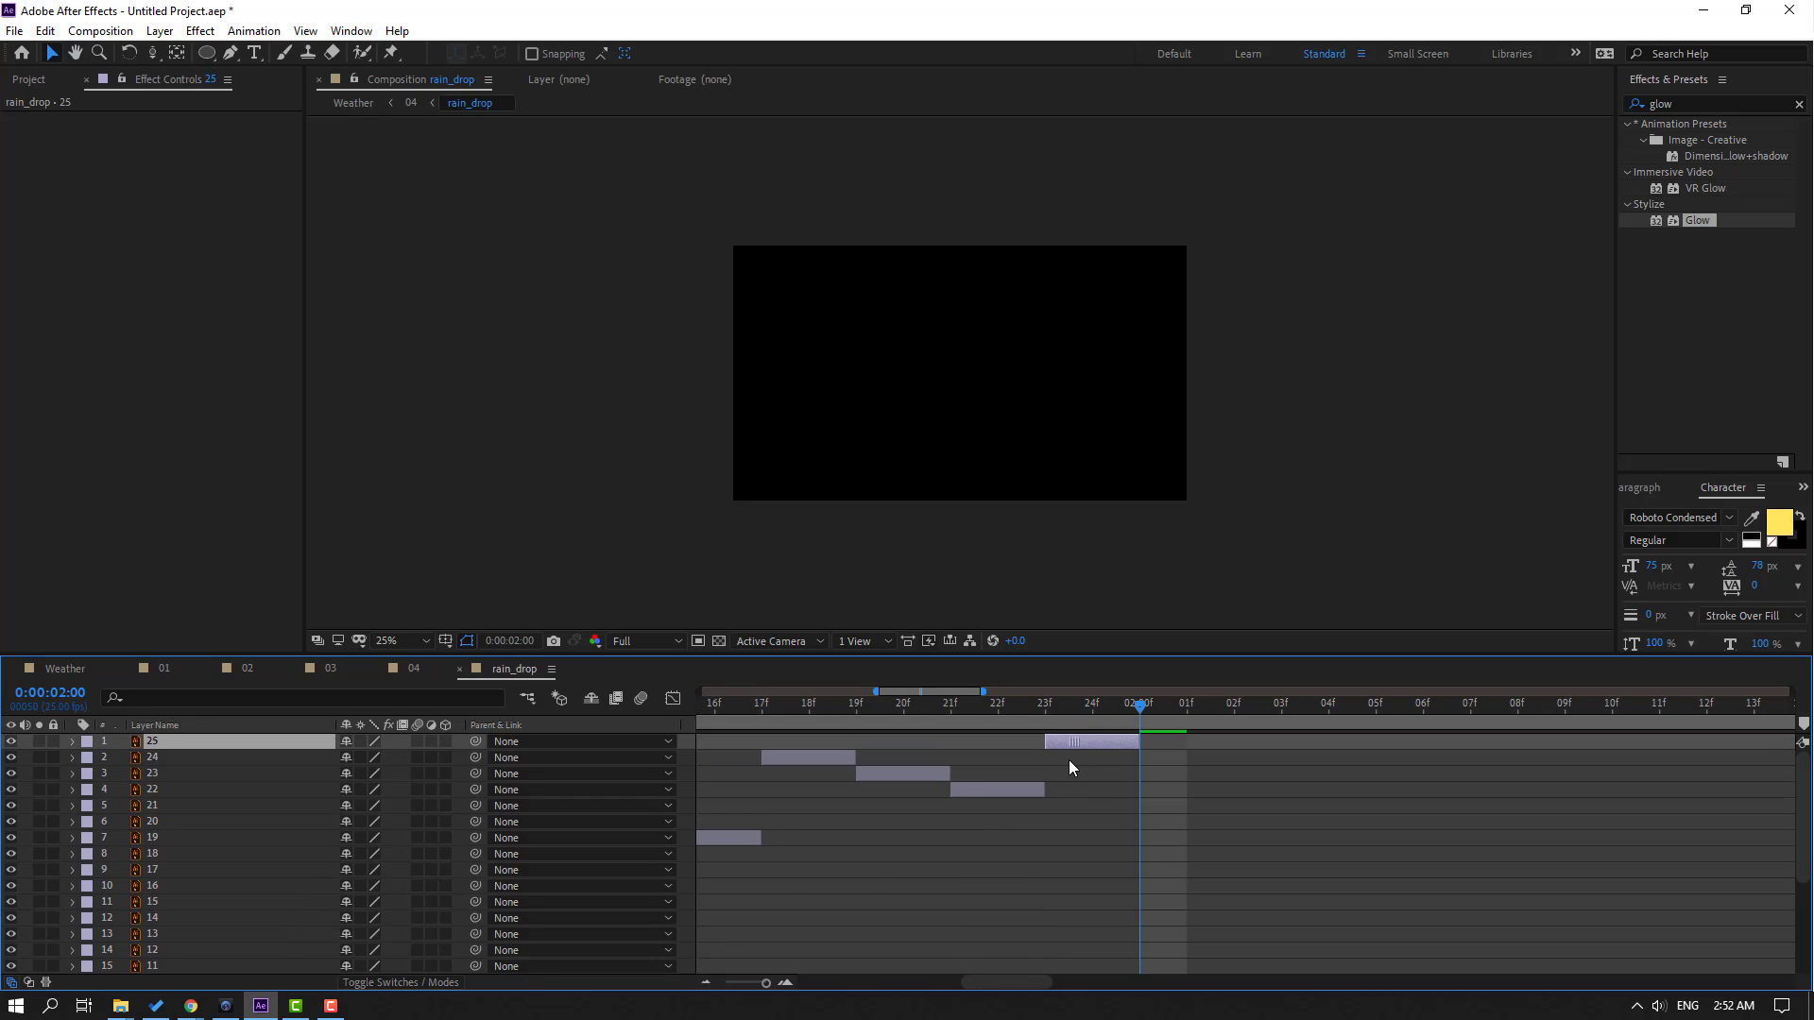
{"action": "left_click_drag", "start_coordinate": [856, 704], "coordinate": [1135, 734]}
Set the work area to end at two seconds
{"action": "key", "text": "minus"}
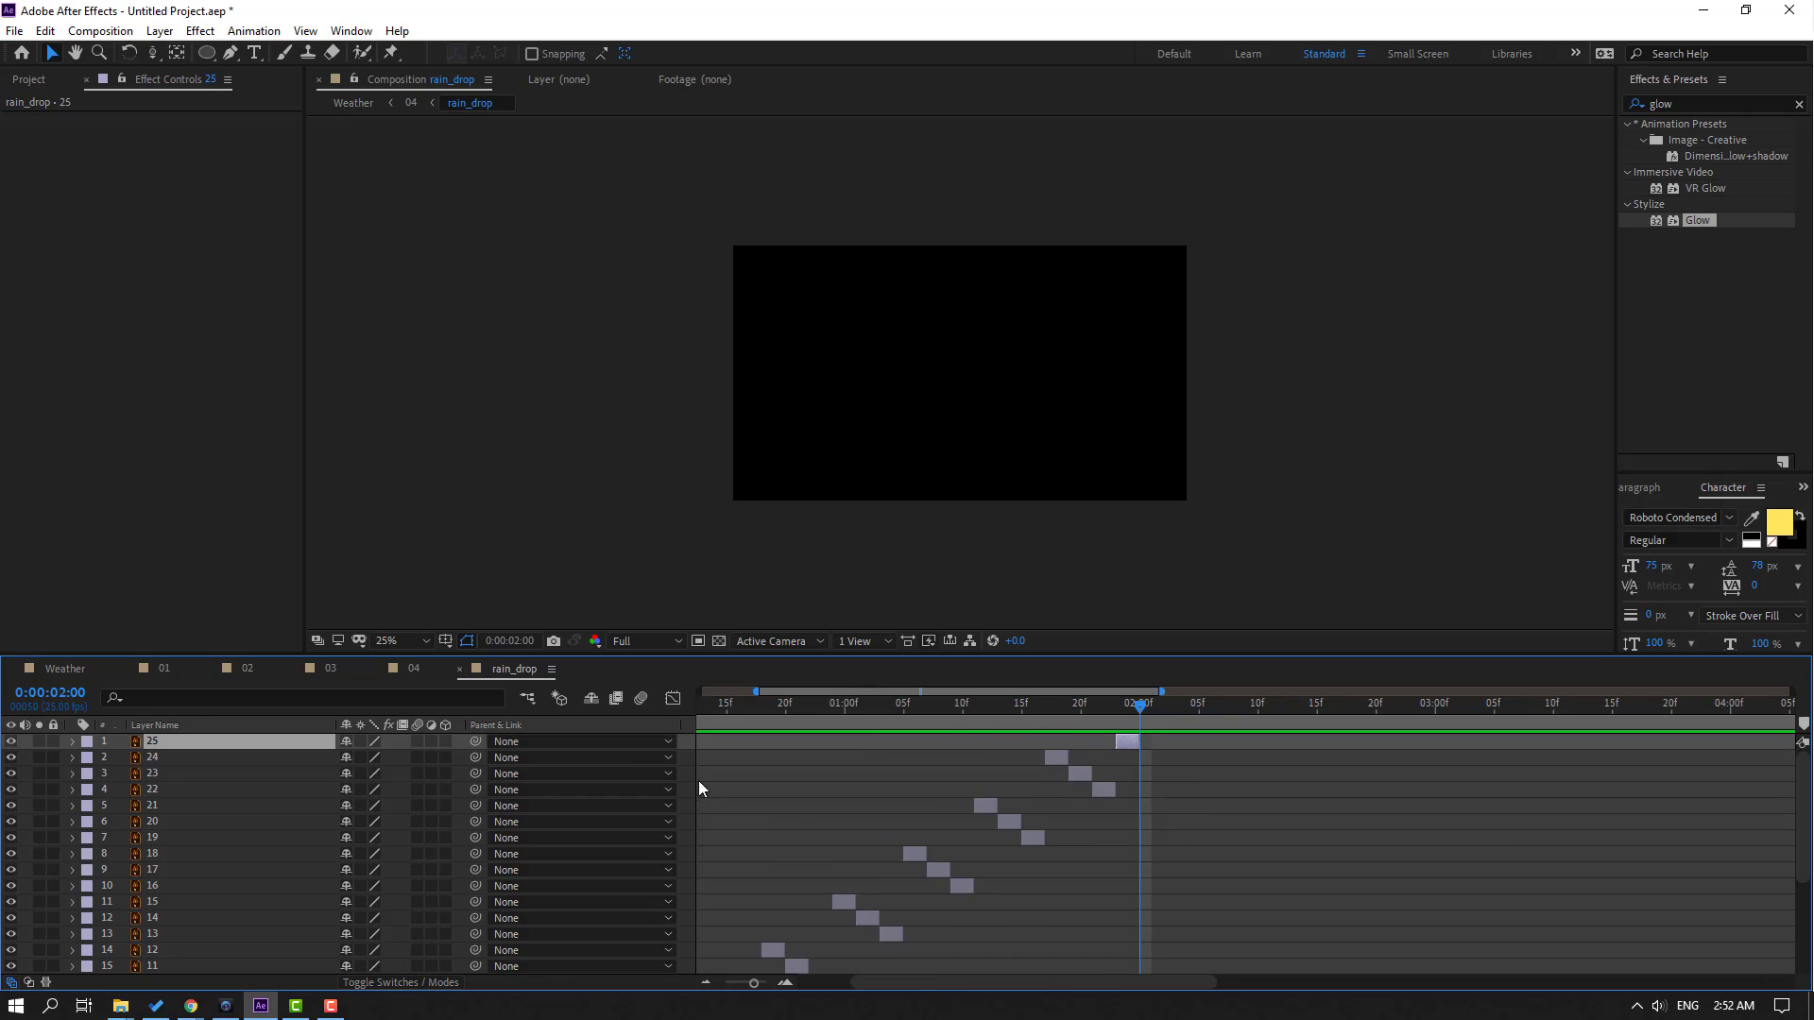
{"action": "key", "text": "n"}
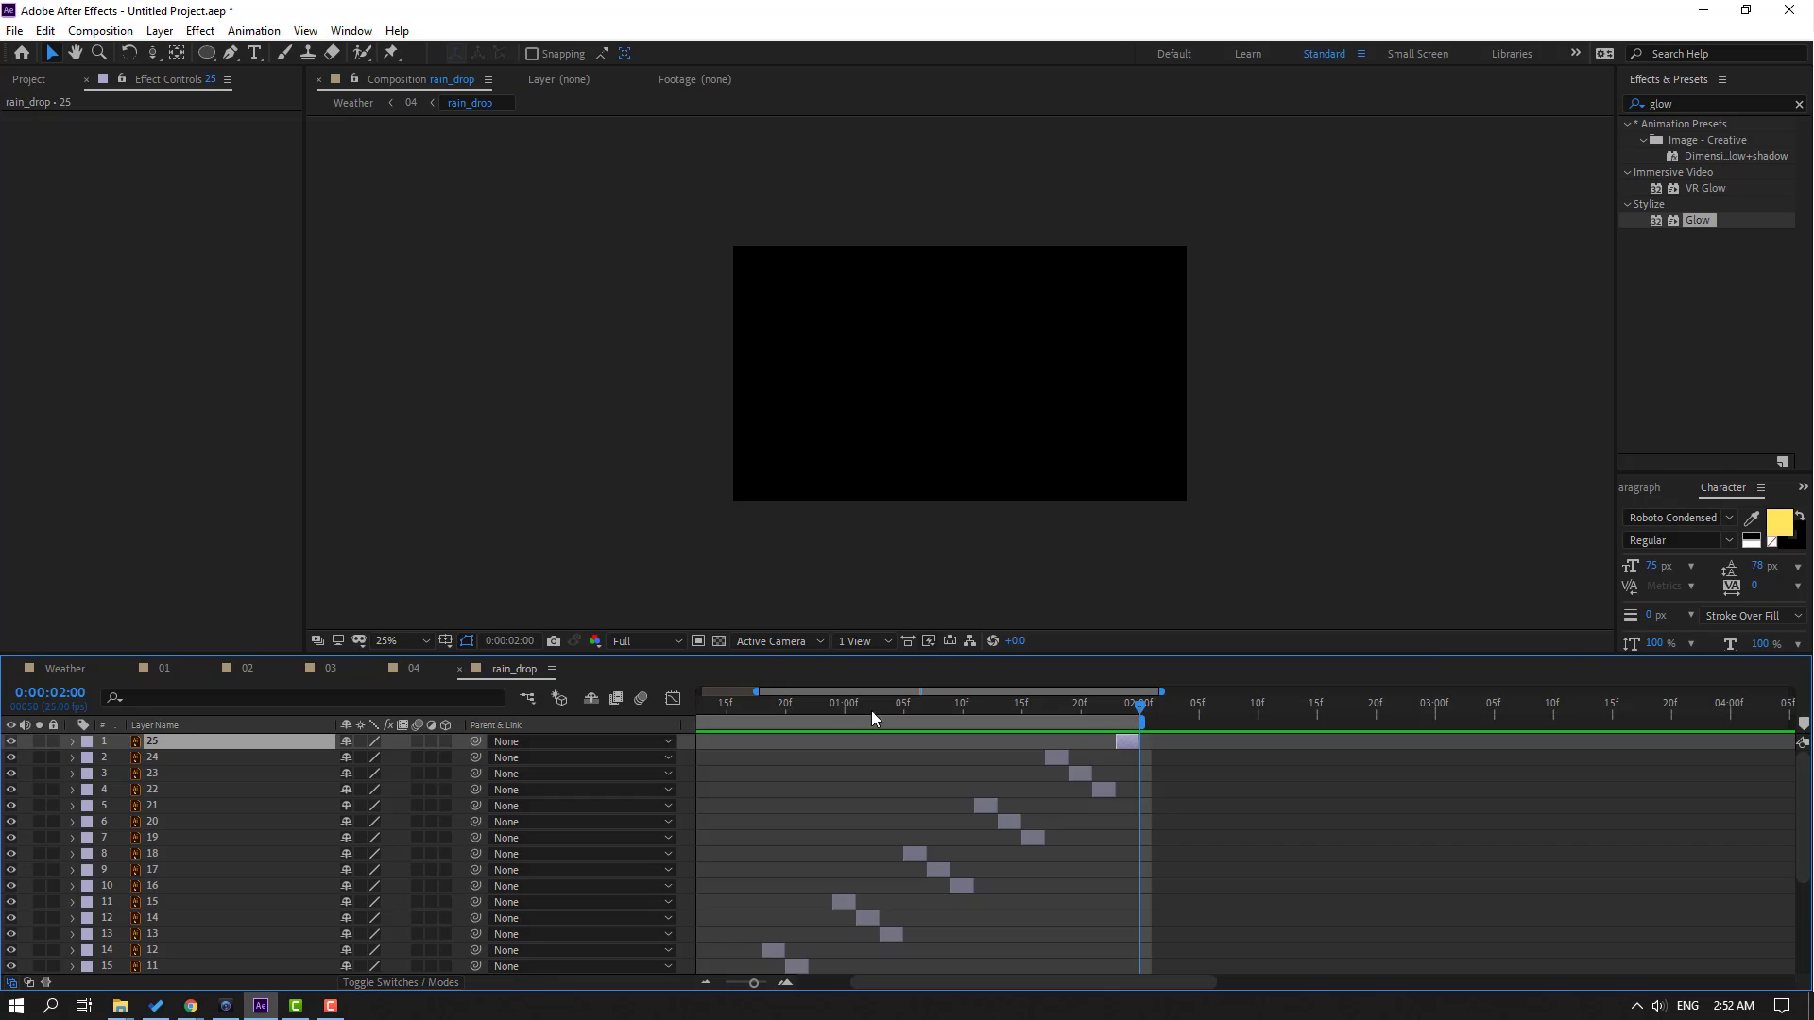
{"action": "key", "text": "minus"}
Trim the rain_drop comp to the two-second work area and preview it at Fit
{"action": "right_click", "coordinate": [864, 723]}
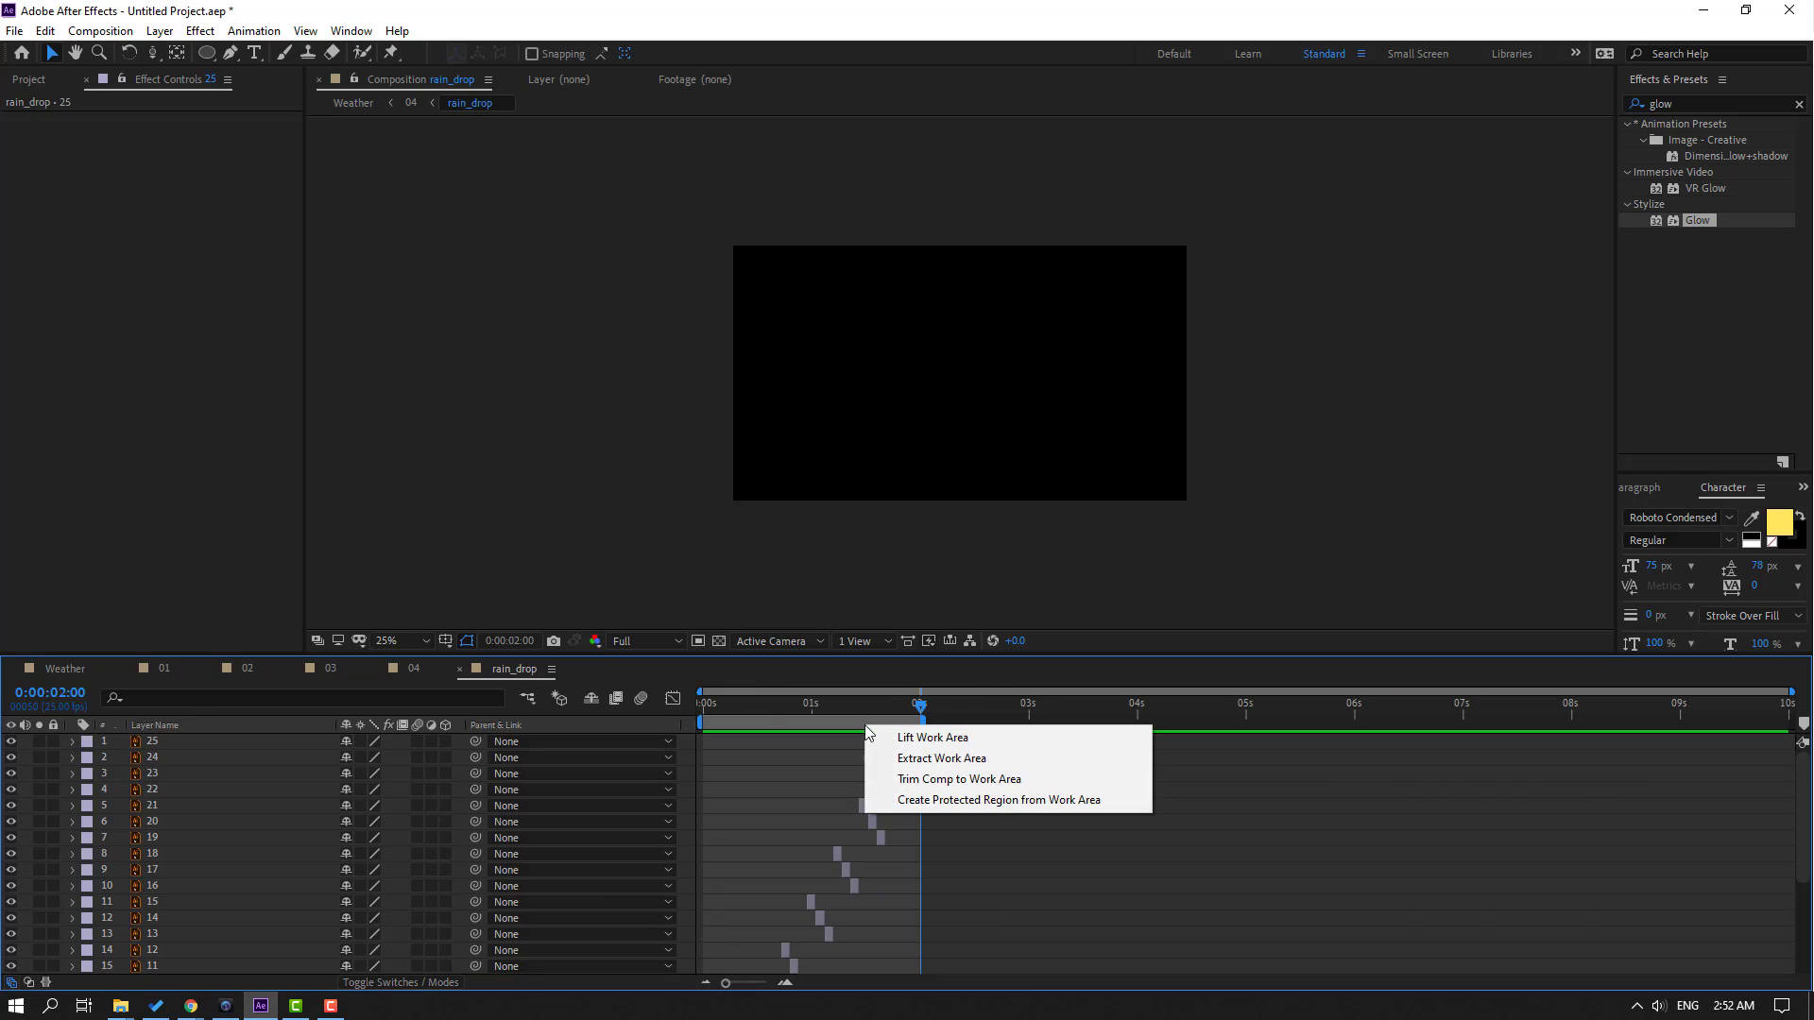
{"action": "left_click", "coordinate": [1021, 778]}
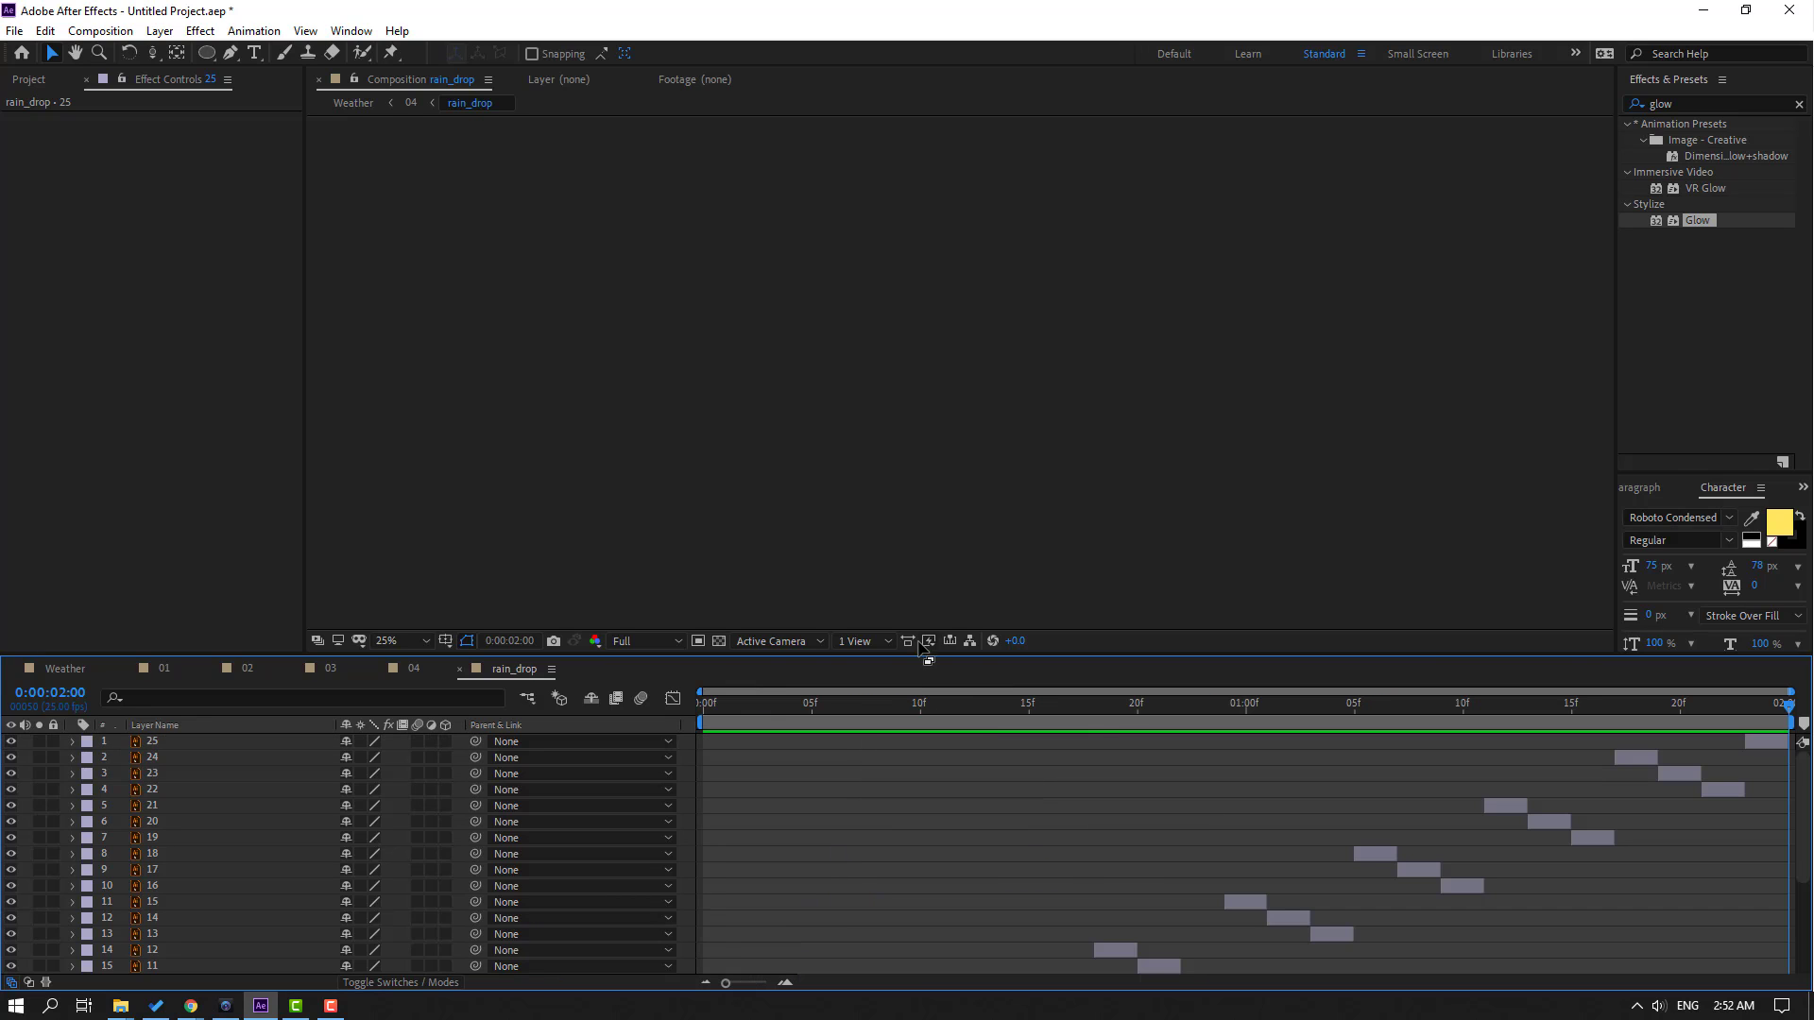
{"action": "key", "text": "space"}
{"action": "key", "text": "shift+slash"}
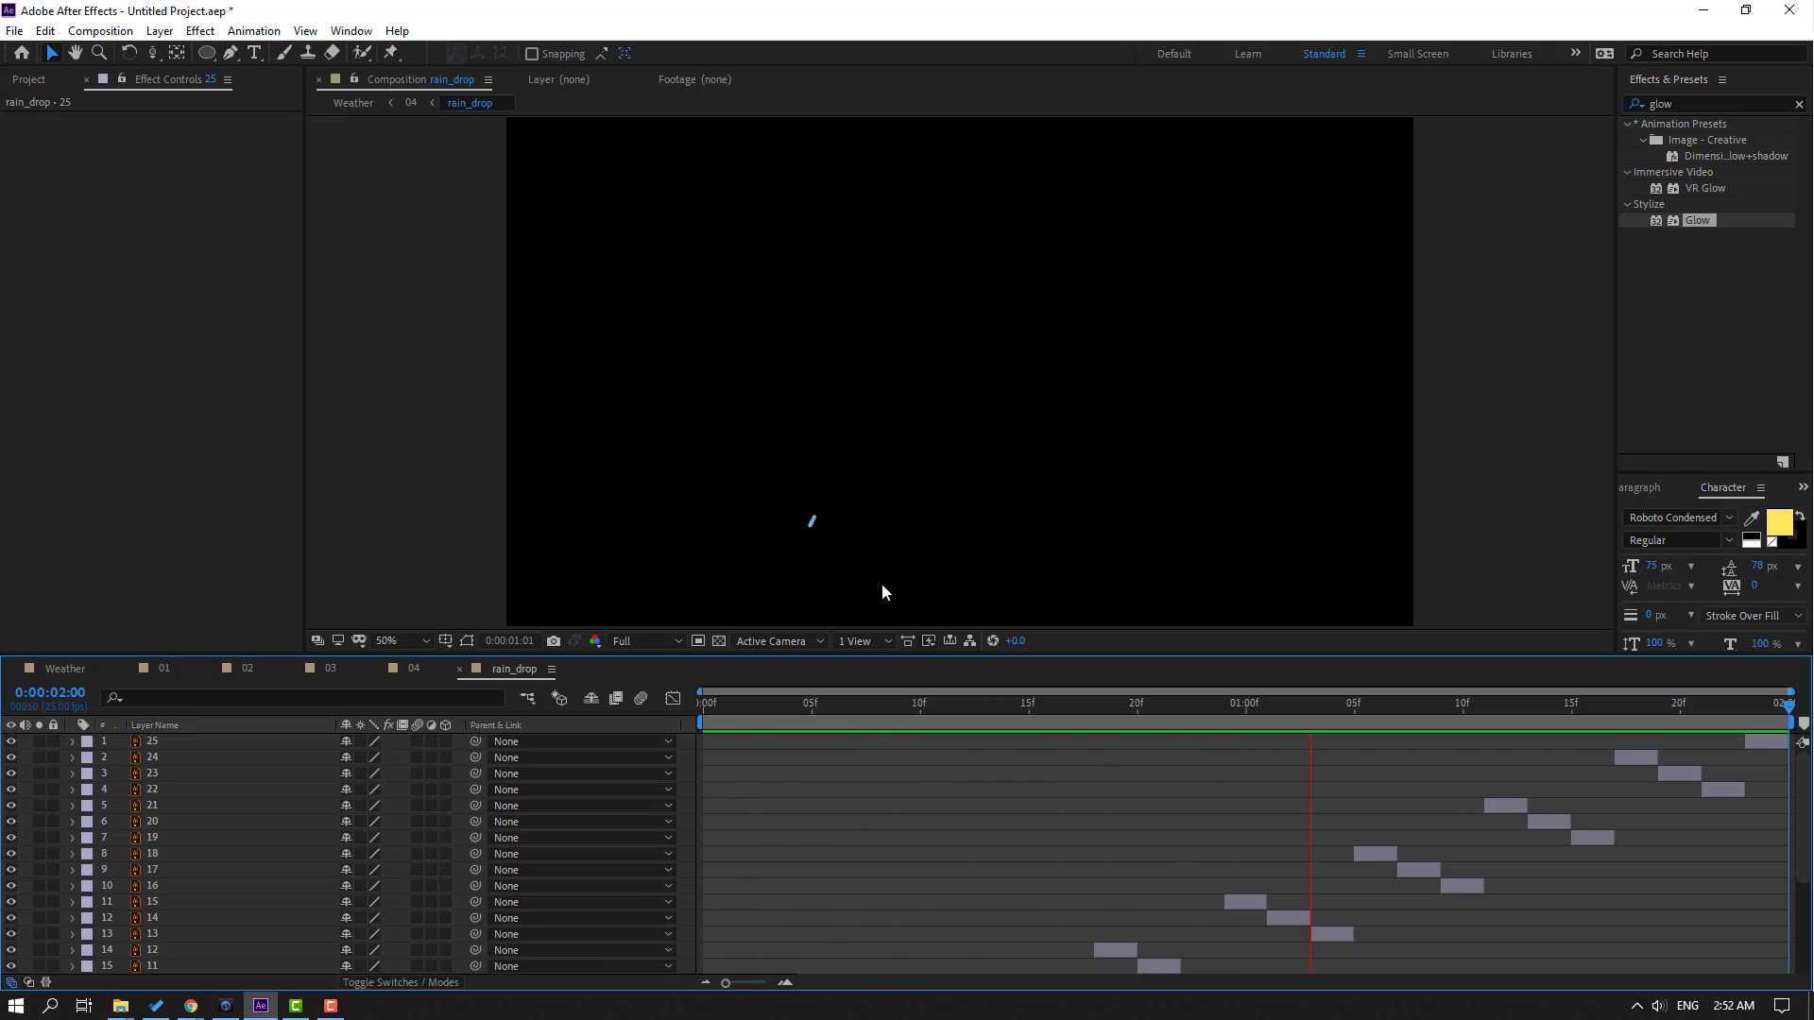
{"action": "left_click", "coordinate": [425, 640]}
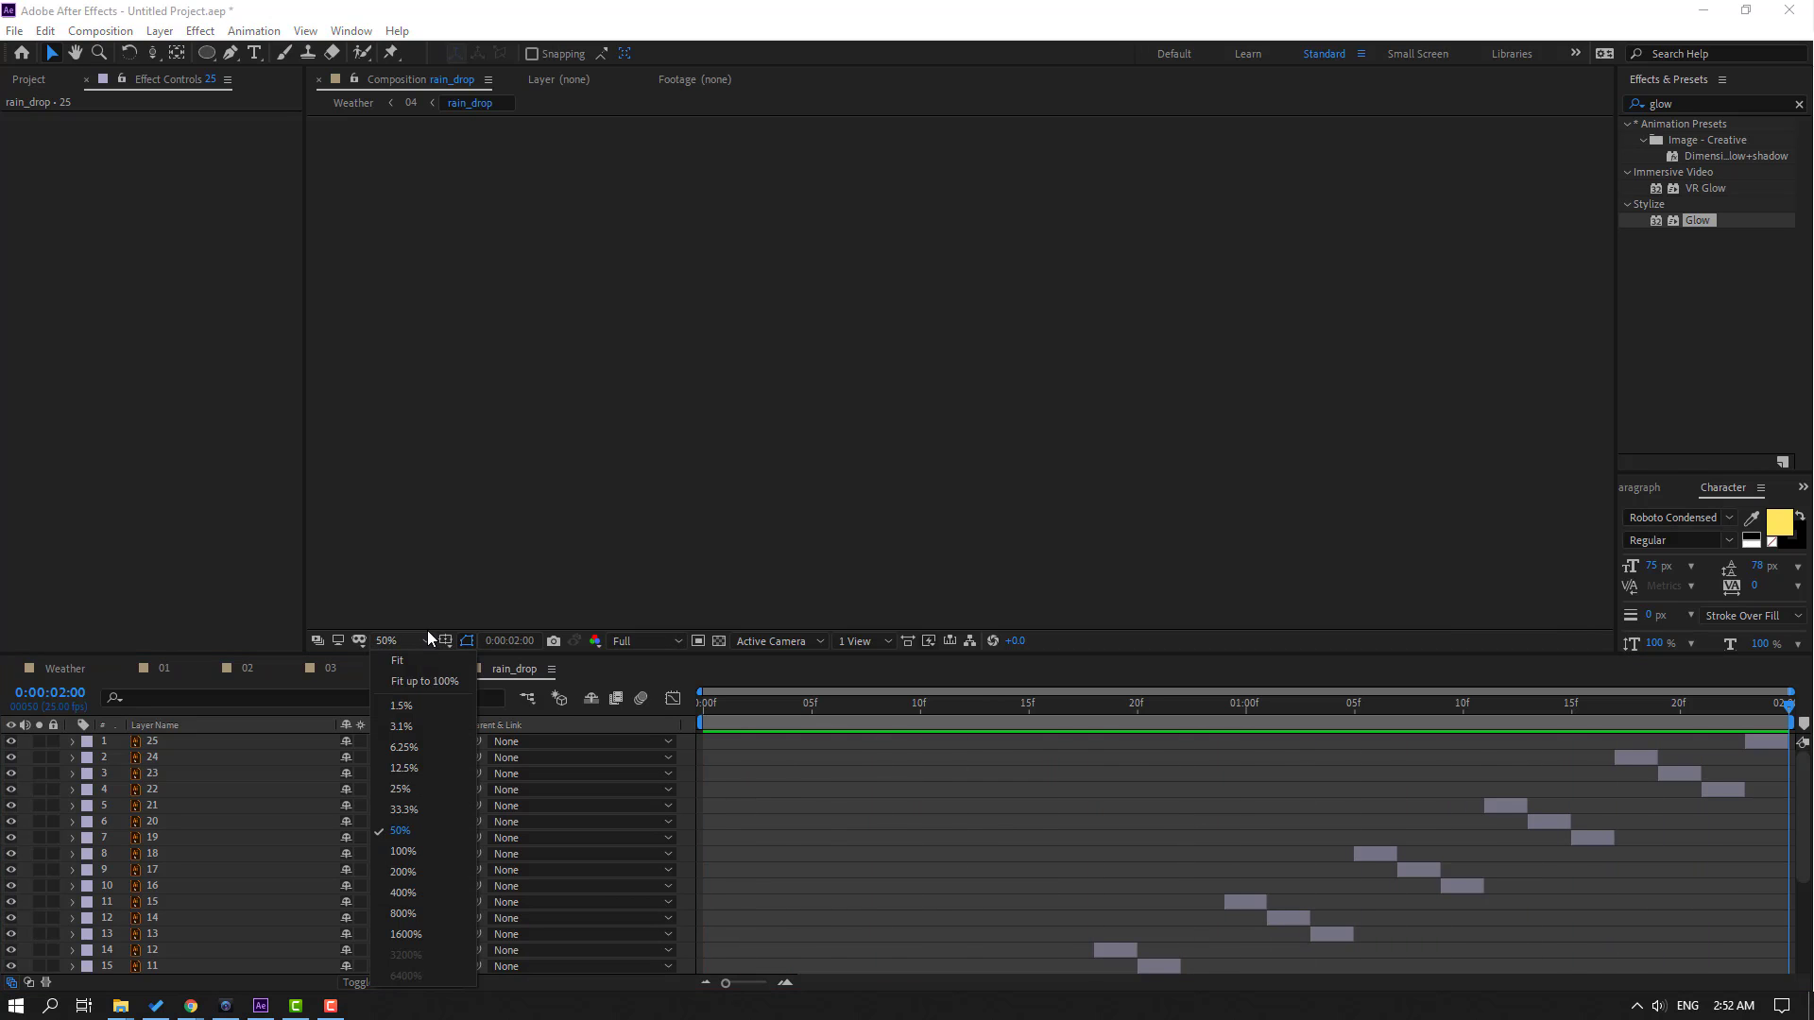
{"action": "left_click", "coordinate": [429, 681]}
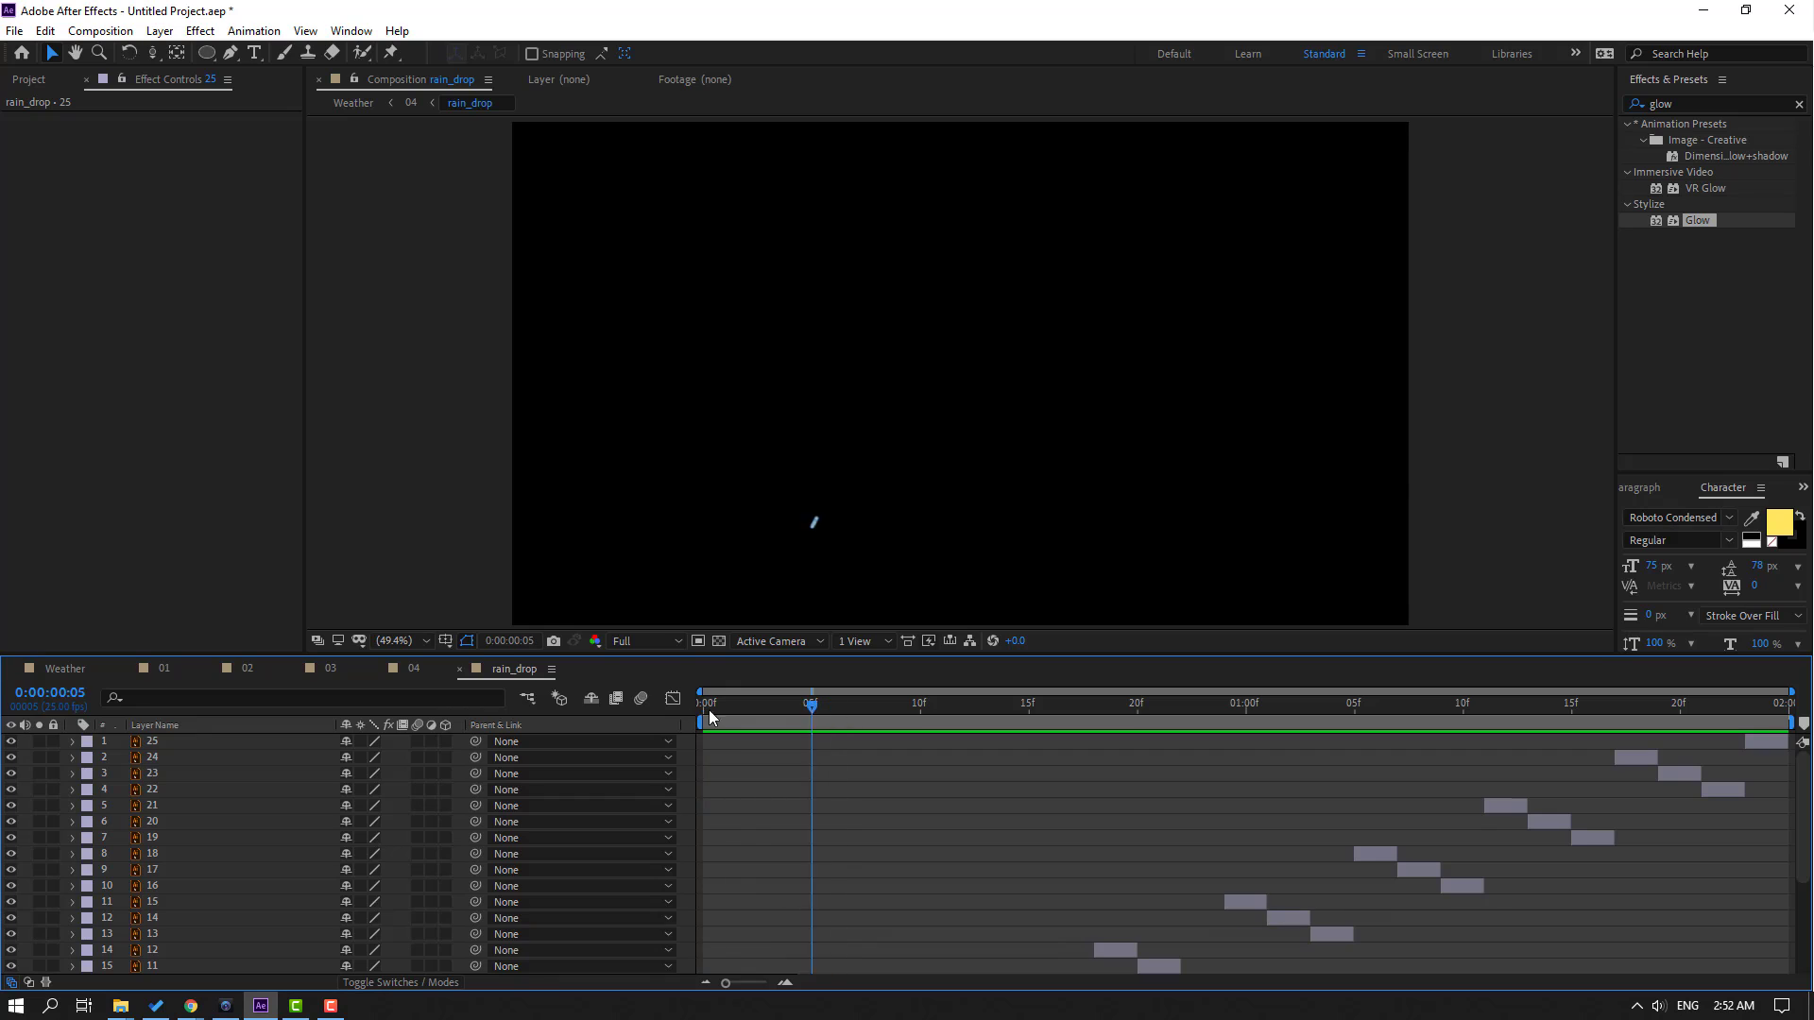
{"action": "left_click_drag", "start_coordinate": [711, 718], "coordinate": [625, 756]}
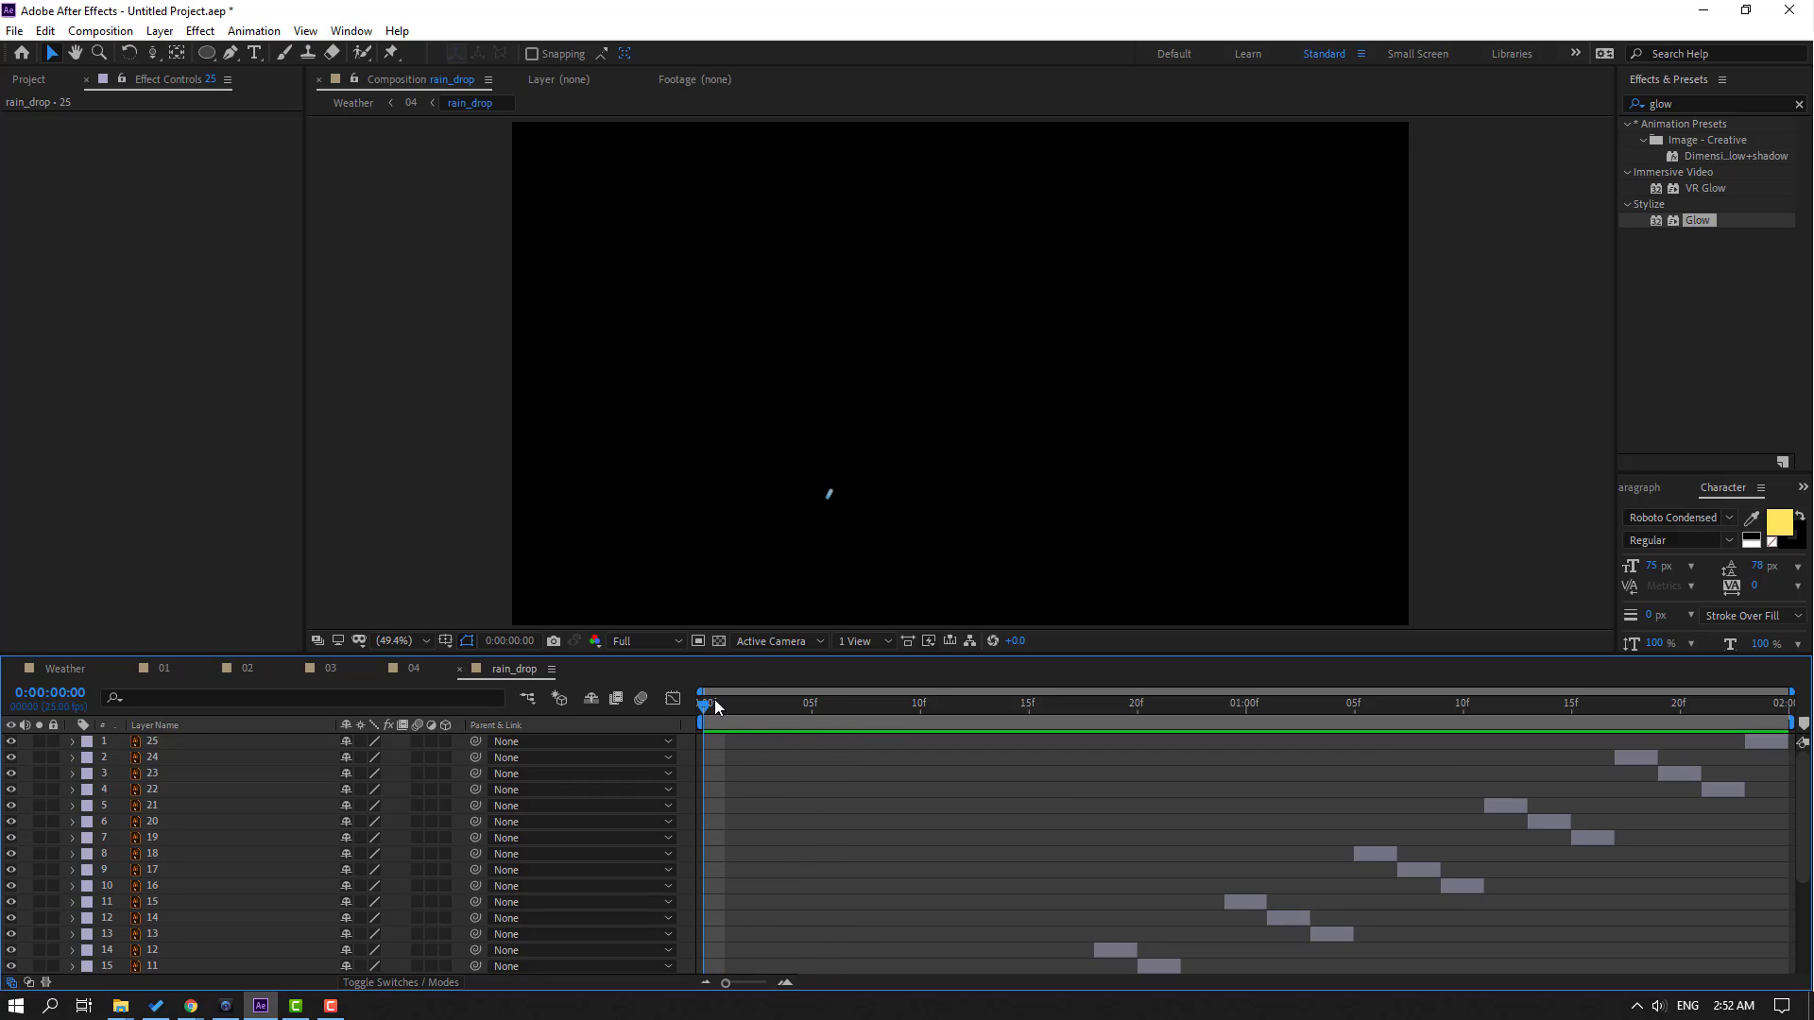
{"action": "key", "text": "space"}
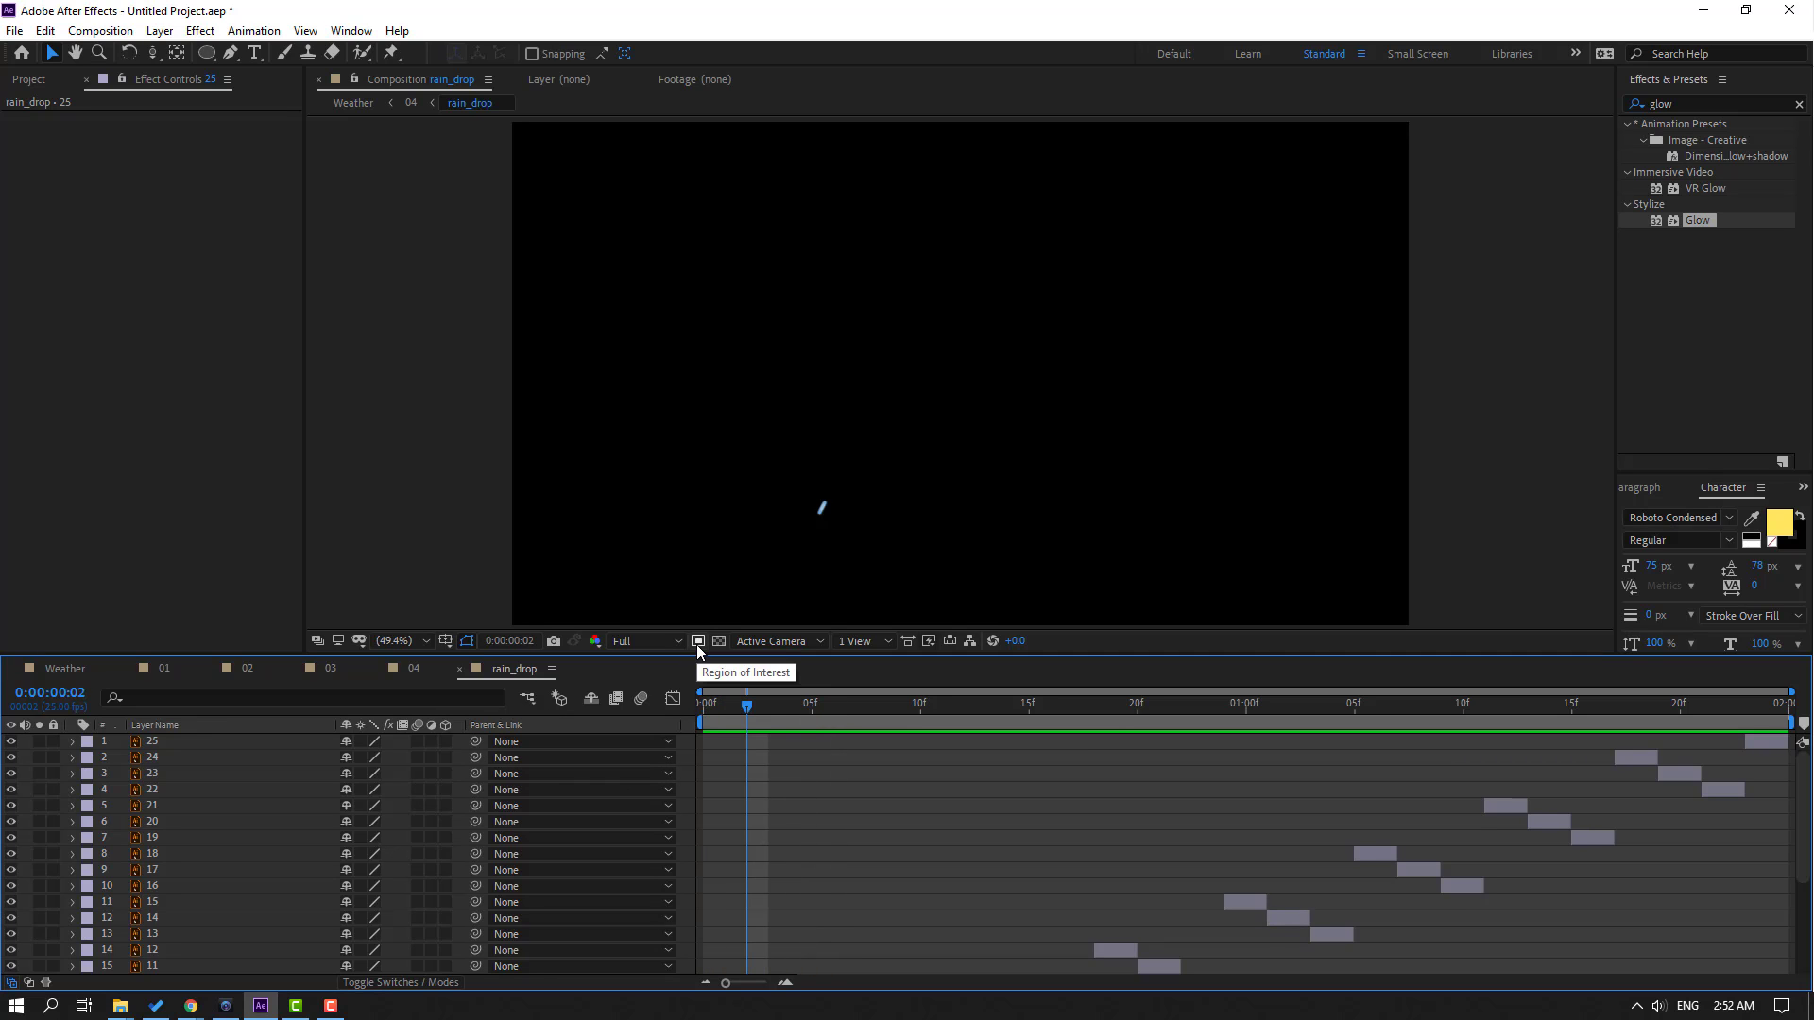
Draw a region of interest around the falling drop and crop the comp to it
{"action": "left_click", "coordinate": [697, 642]}
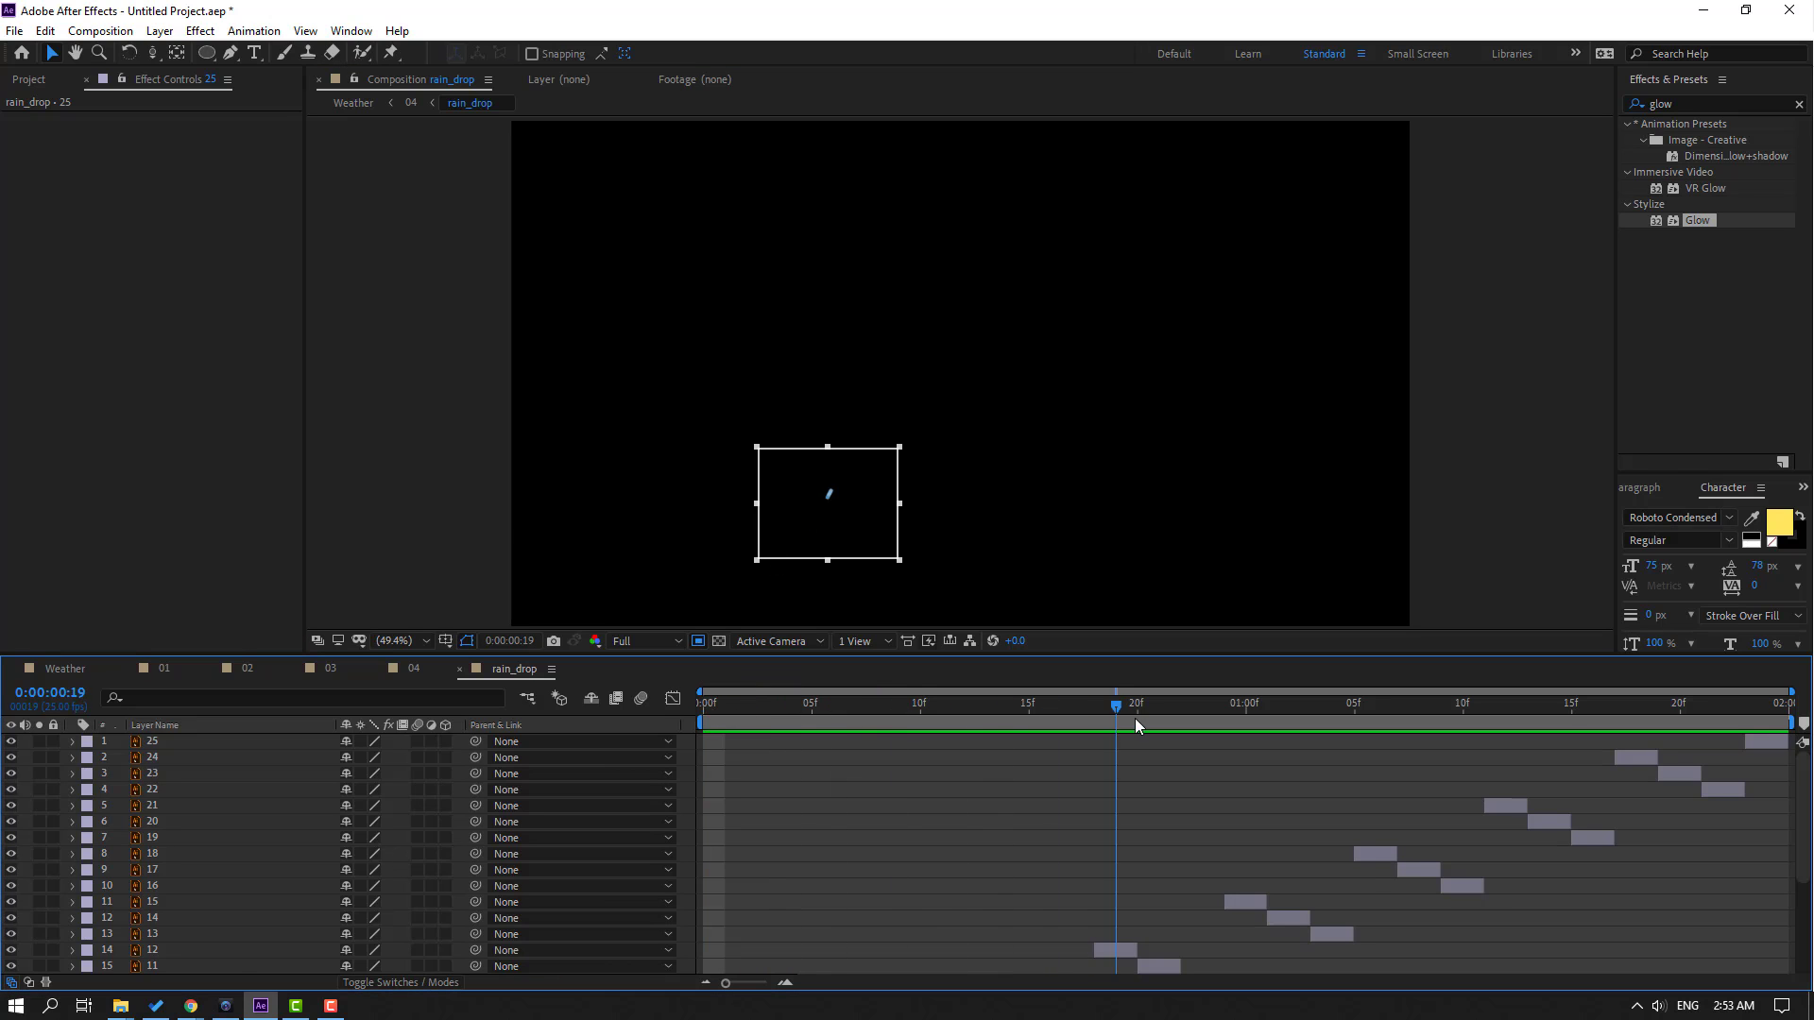
{"action": "left_click_drag", "start_coordinate": [711, 706], "coordinate": [3, 213]}
{"action": "left_click", "coordinate": [75, 31]}
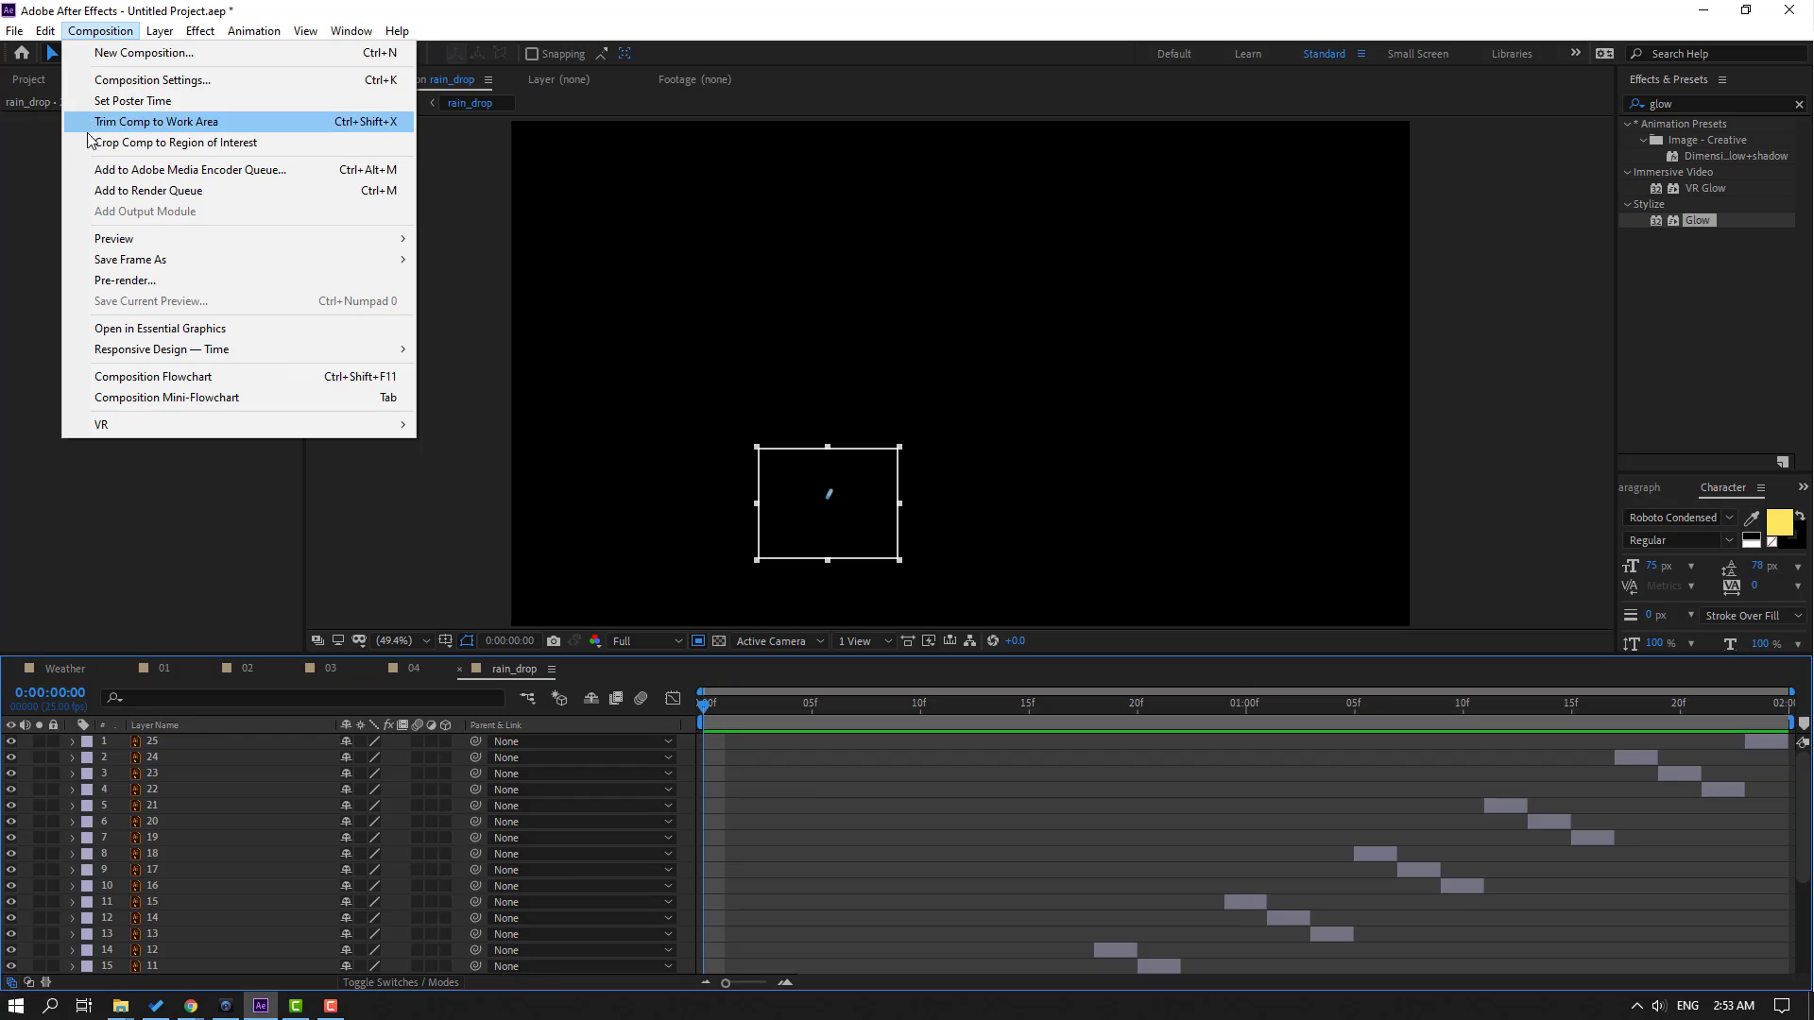
{"action": "left_click", "coordinate": [279, 143]}
{"action": "key", "text": "space"}
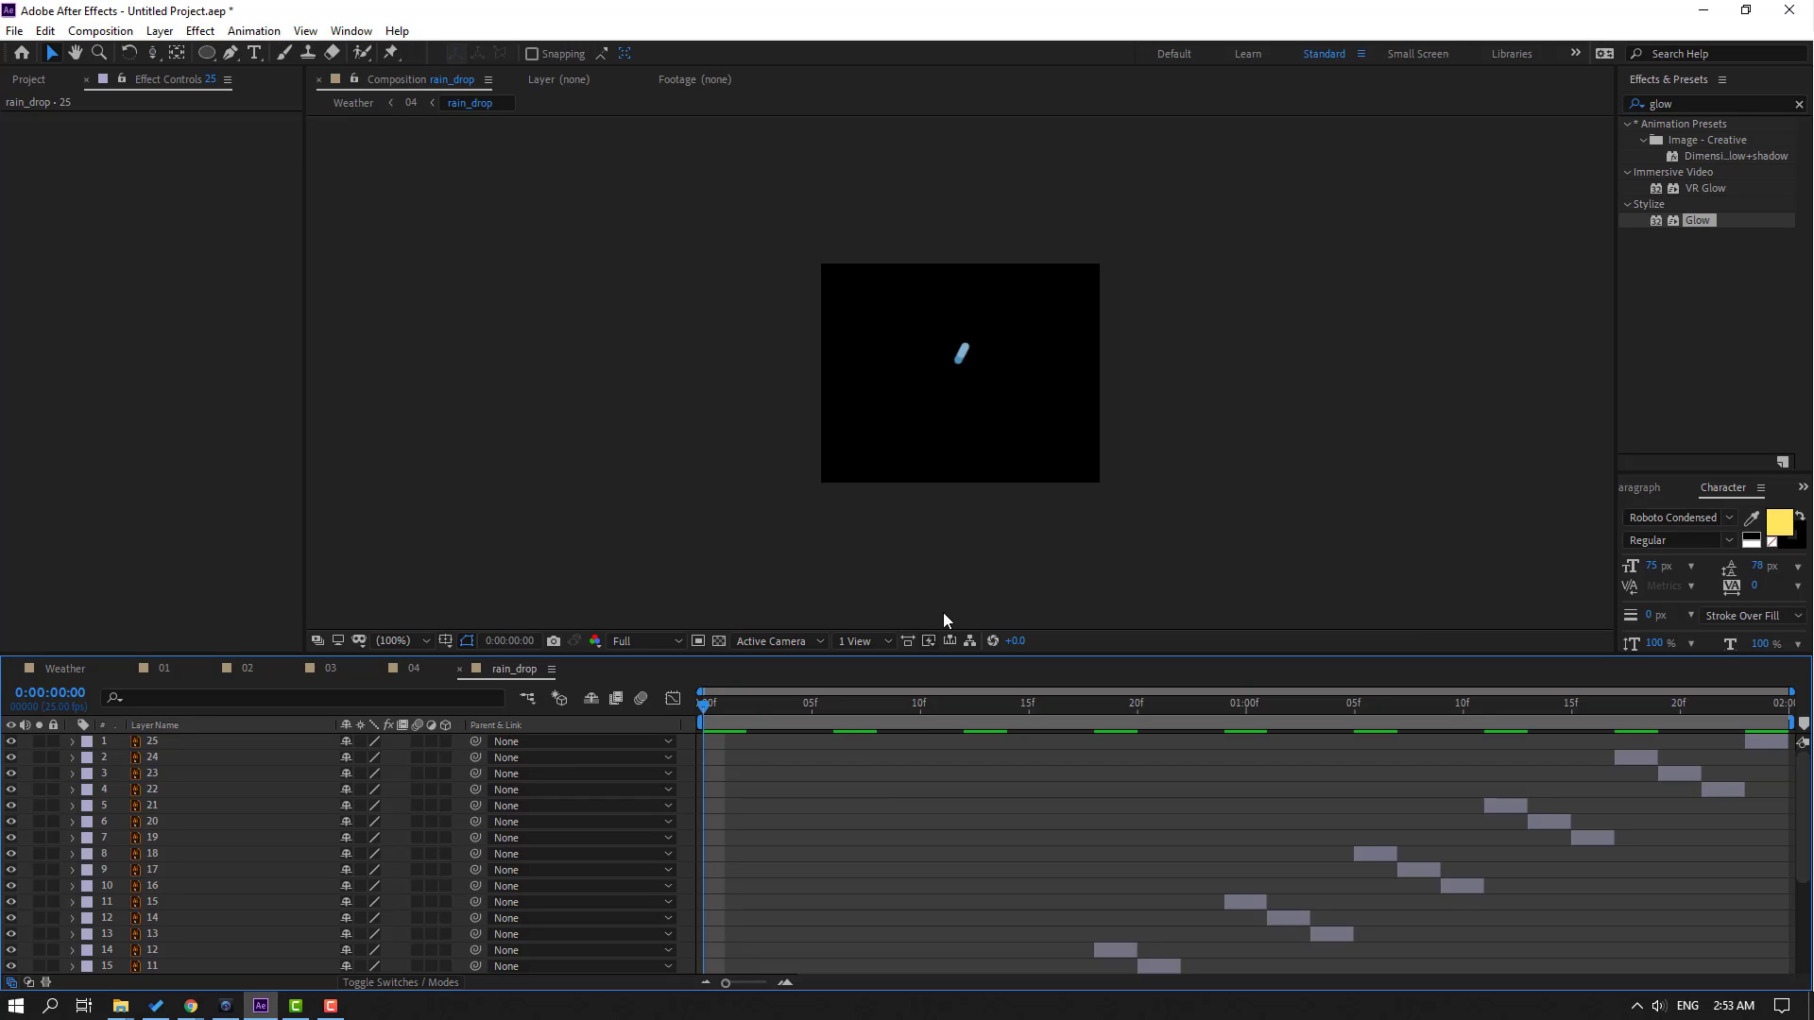
In comp 04, place the raindrop just under the cloud and duplicate it into three drops
{"action": "key", "text": "space"}
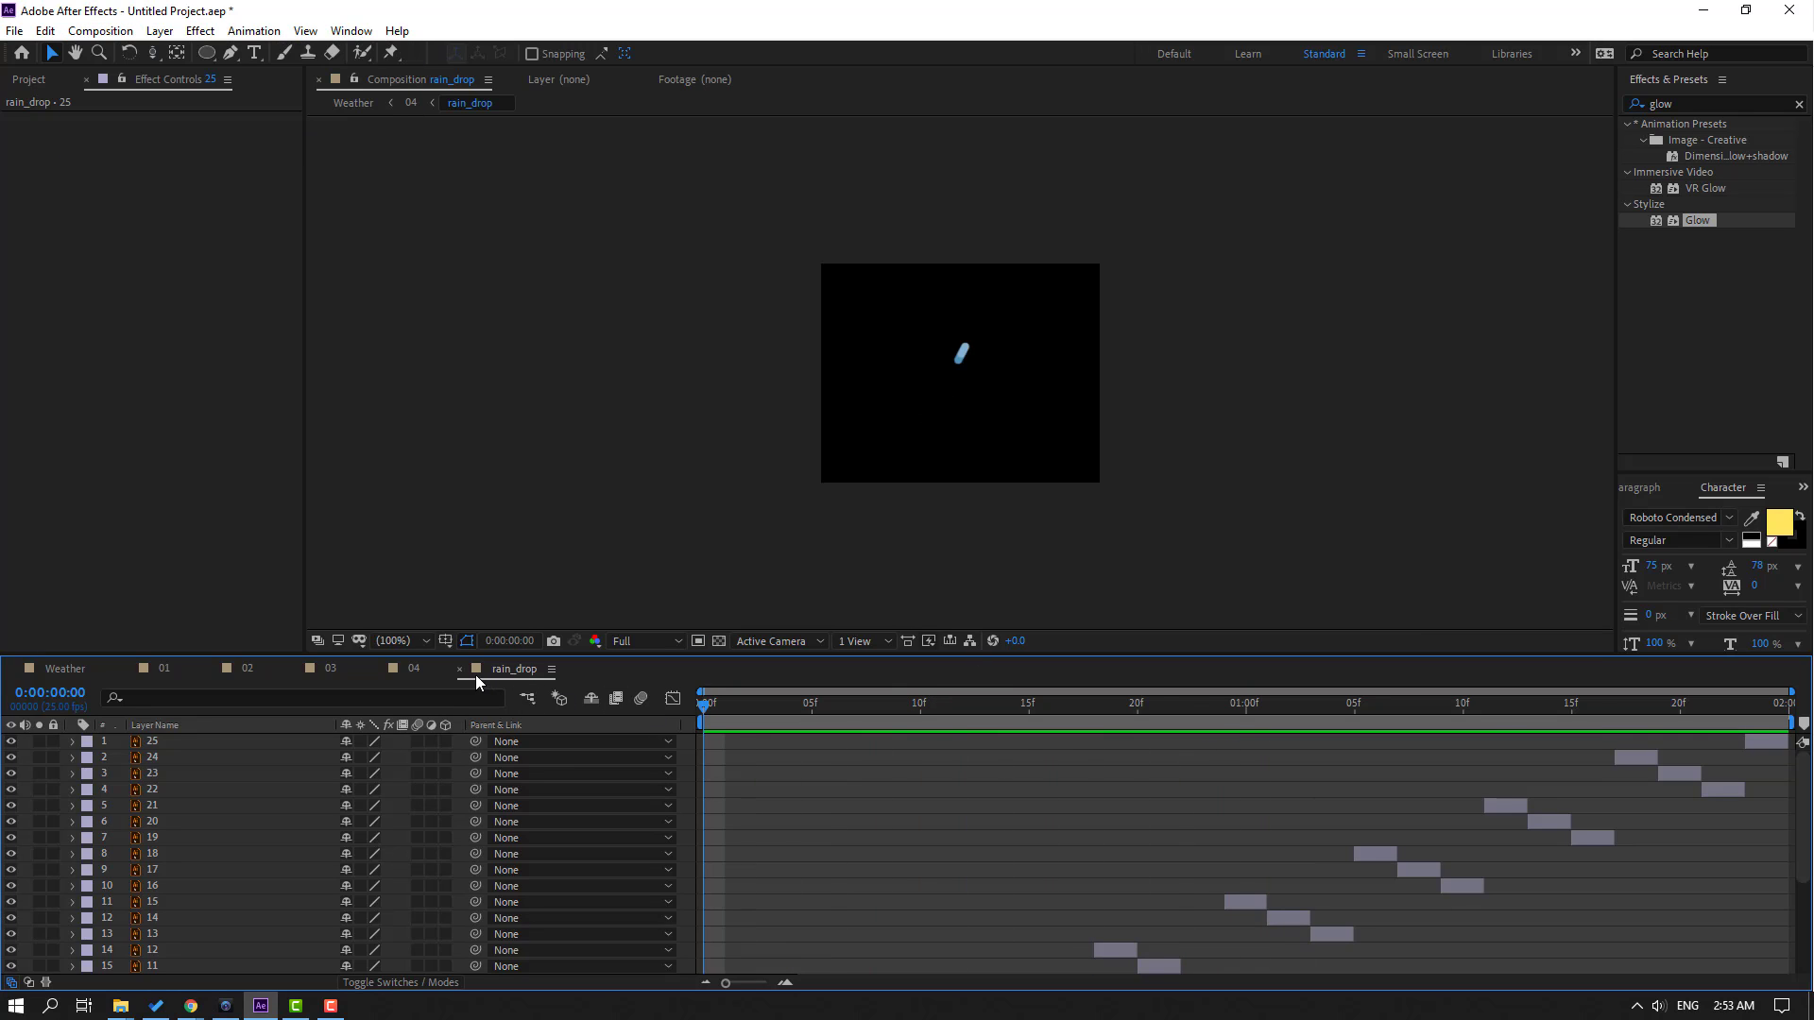
{"action": "left_click", "coordinate": [459, 670]}
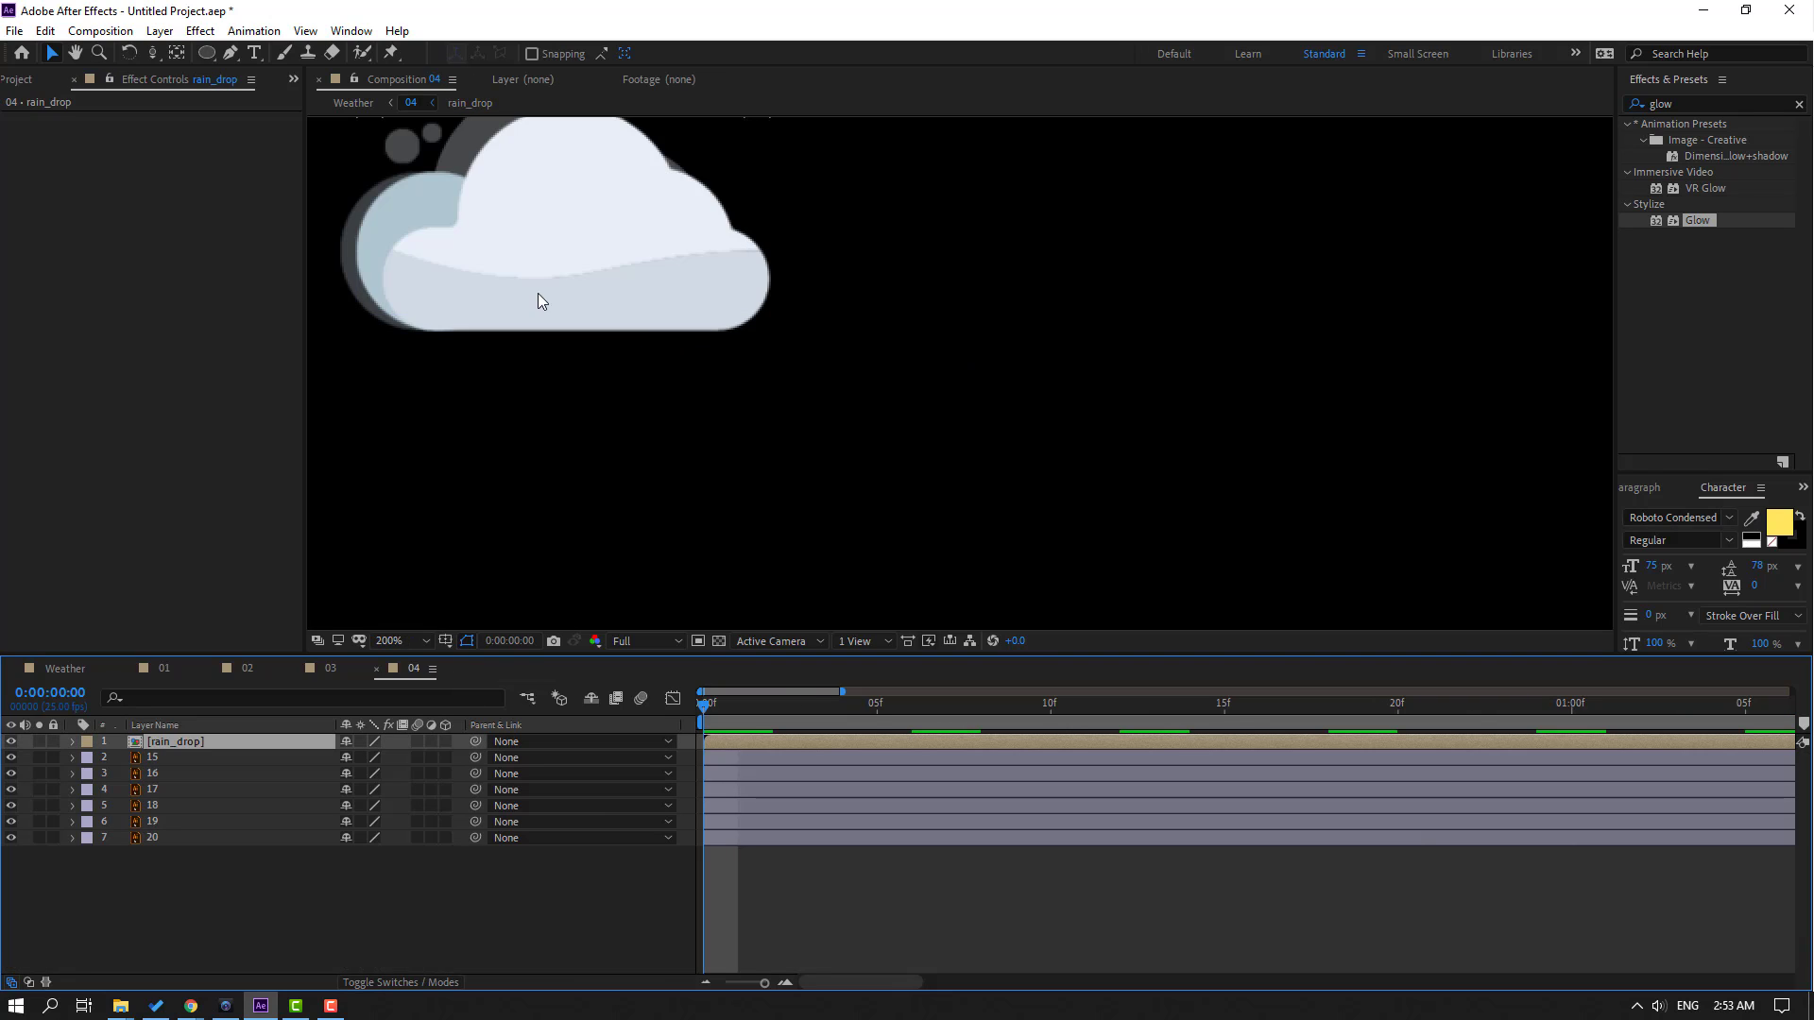
{"action": "key", "text": "comma"}
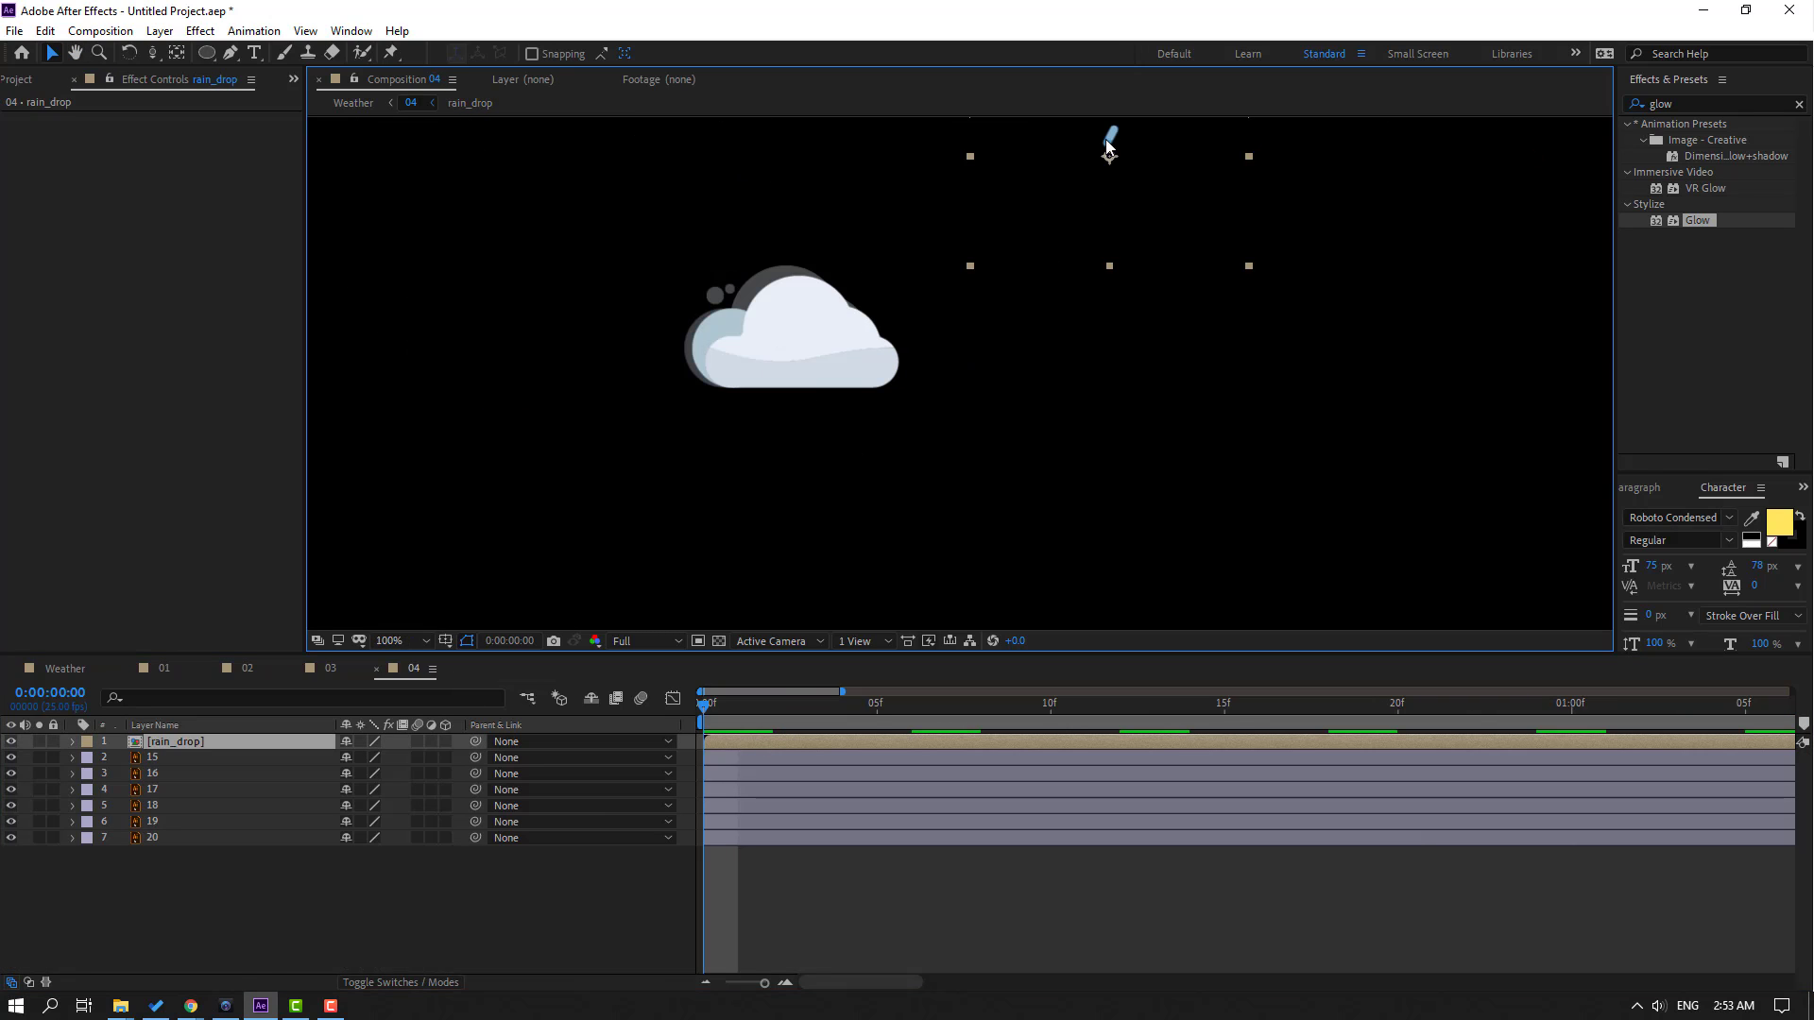
{"action": "left_click_drag", "start_coordinate": [1037, 202], "coordinate": [670, 463]}
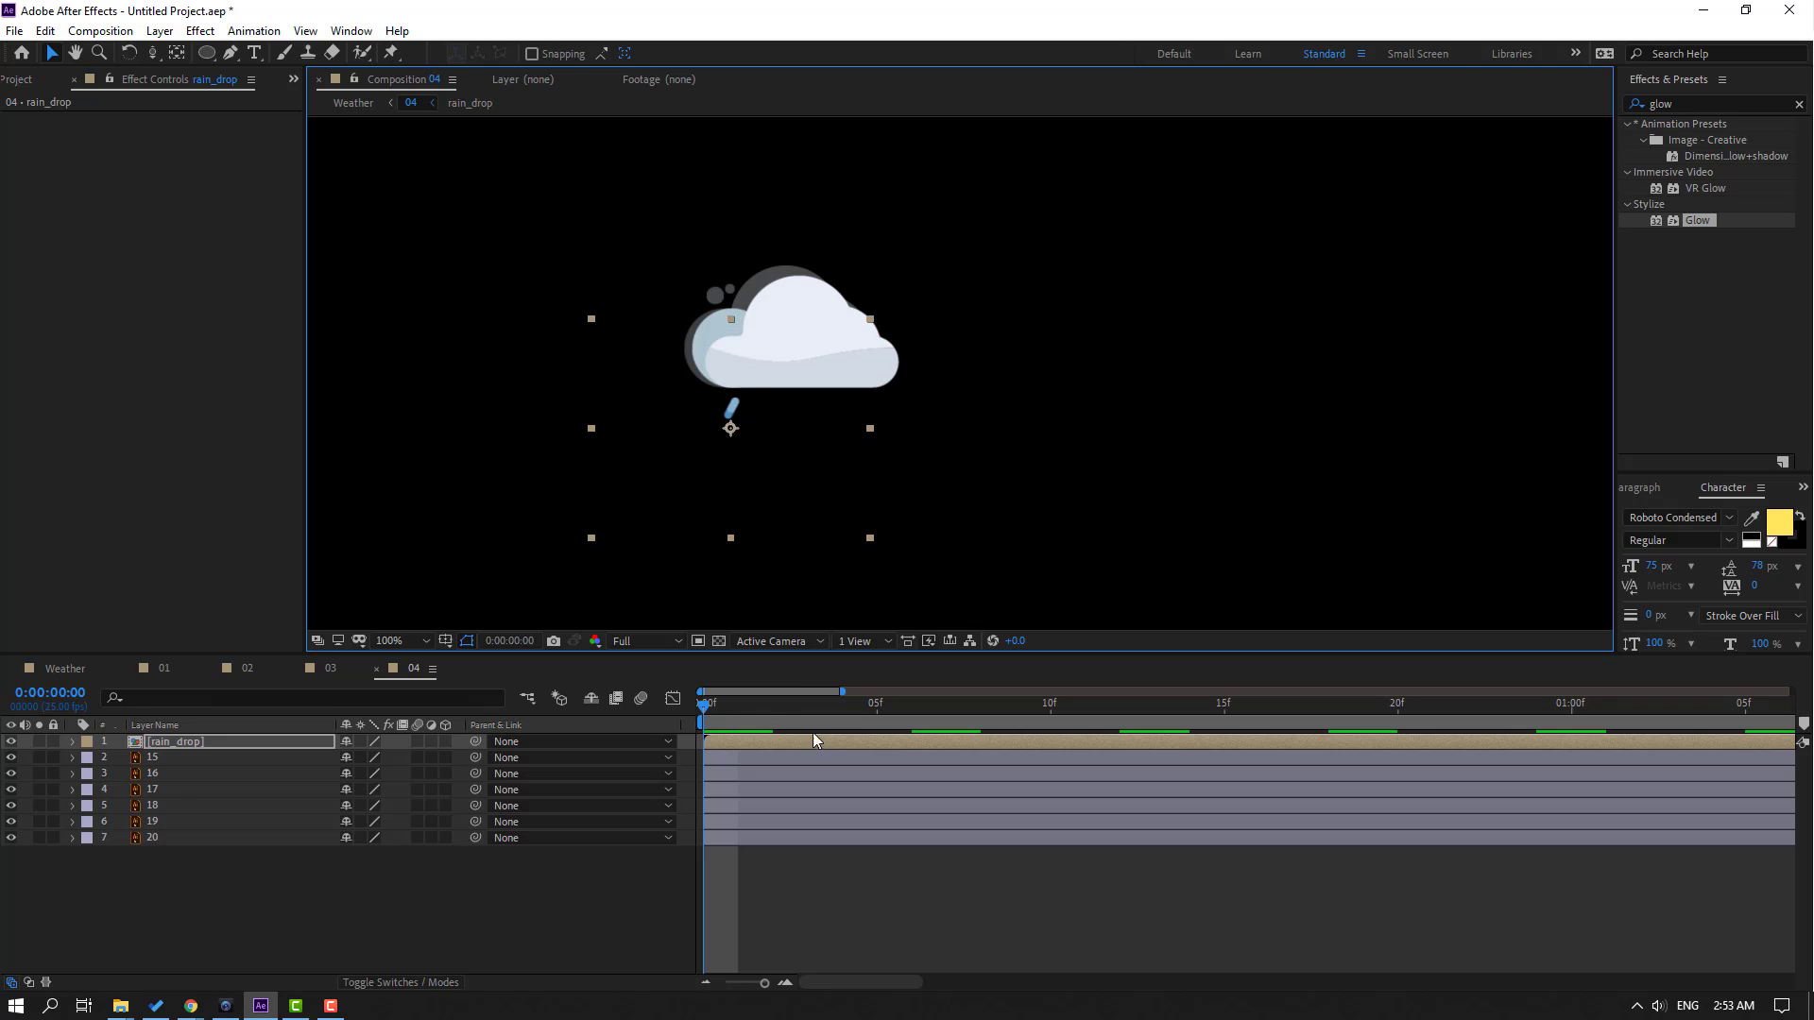
{"action": "left_click_drag", "start_coordinate": [724, 716], "coordinate": [773, 716]}
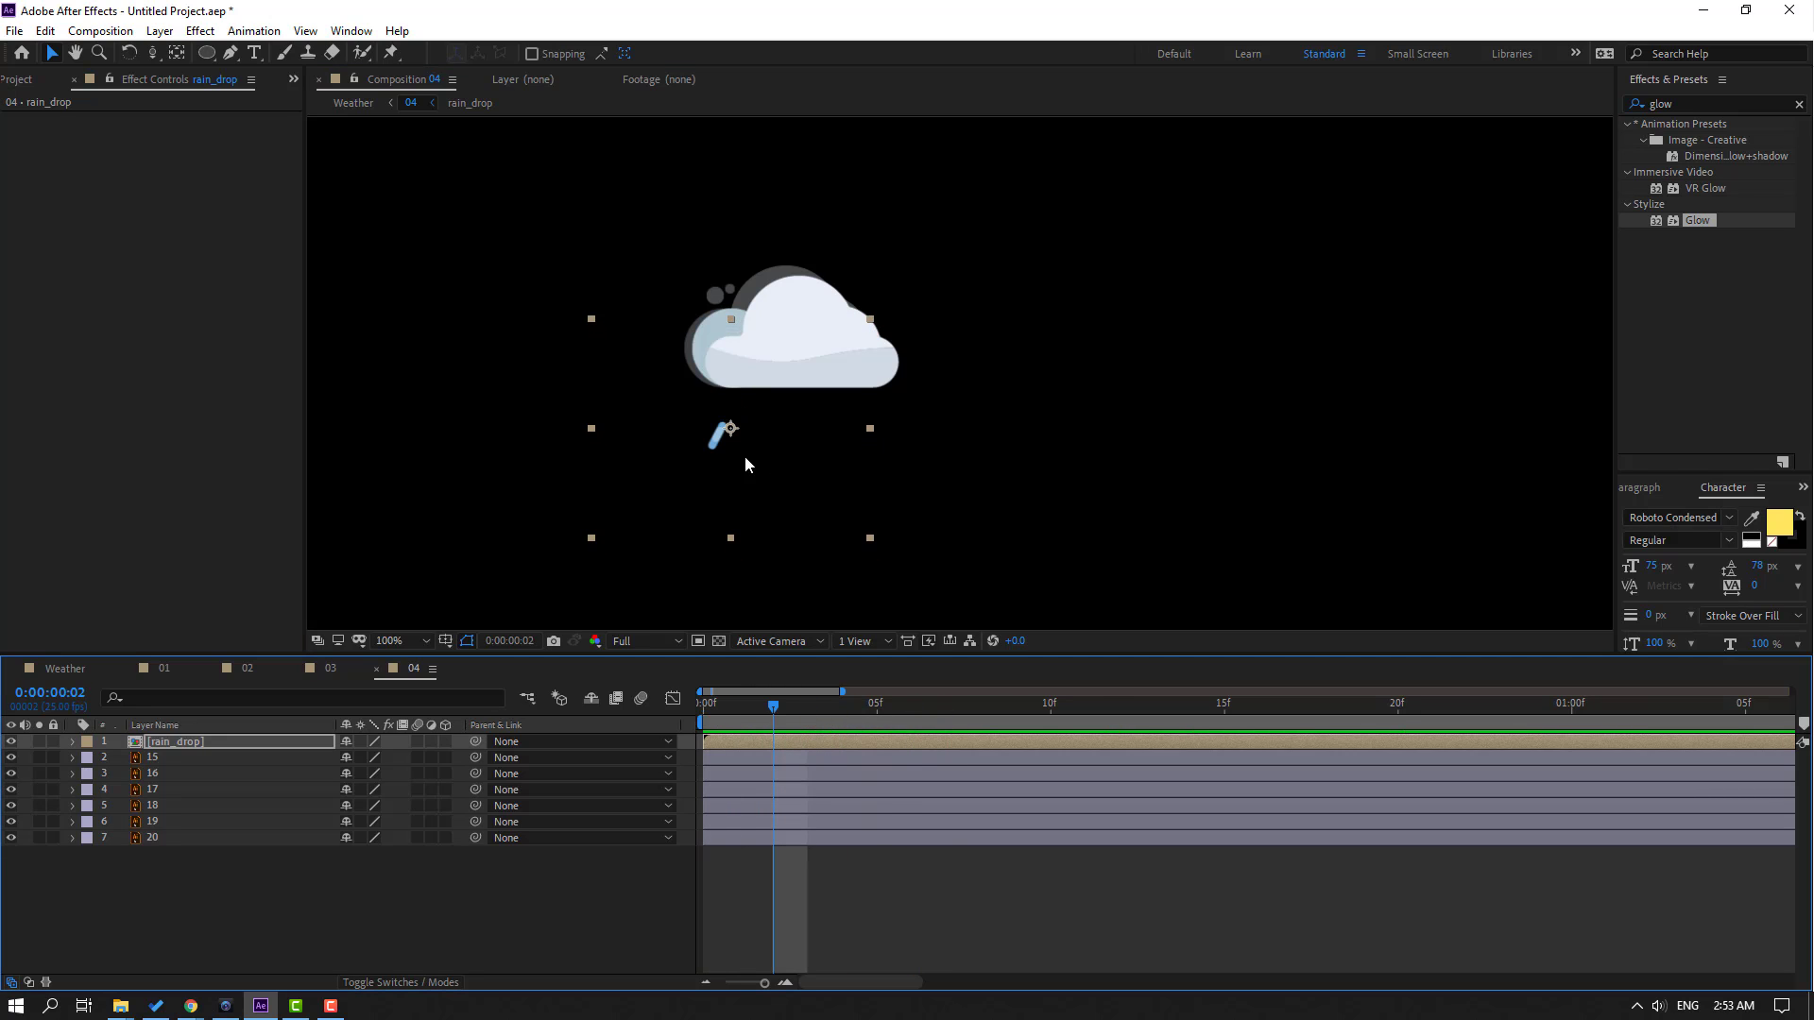
{"action": "key", "text": "ctrl+d"}
{"action": "left_click_drag", "start_coordinate": [734, 448], "coordinate": [870, 430]}
{"action": "key", "text": "ctrl+d"}
{"action": "key", "text": "space"}
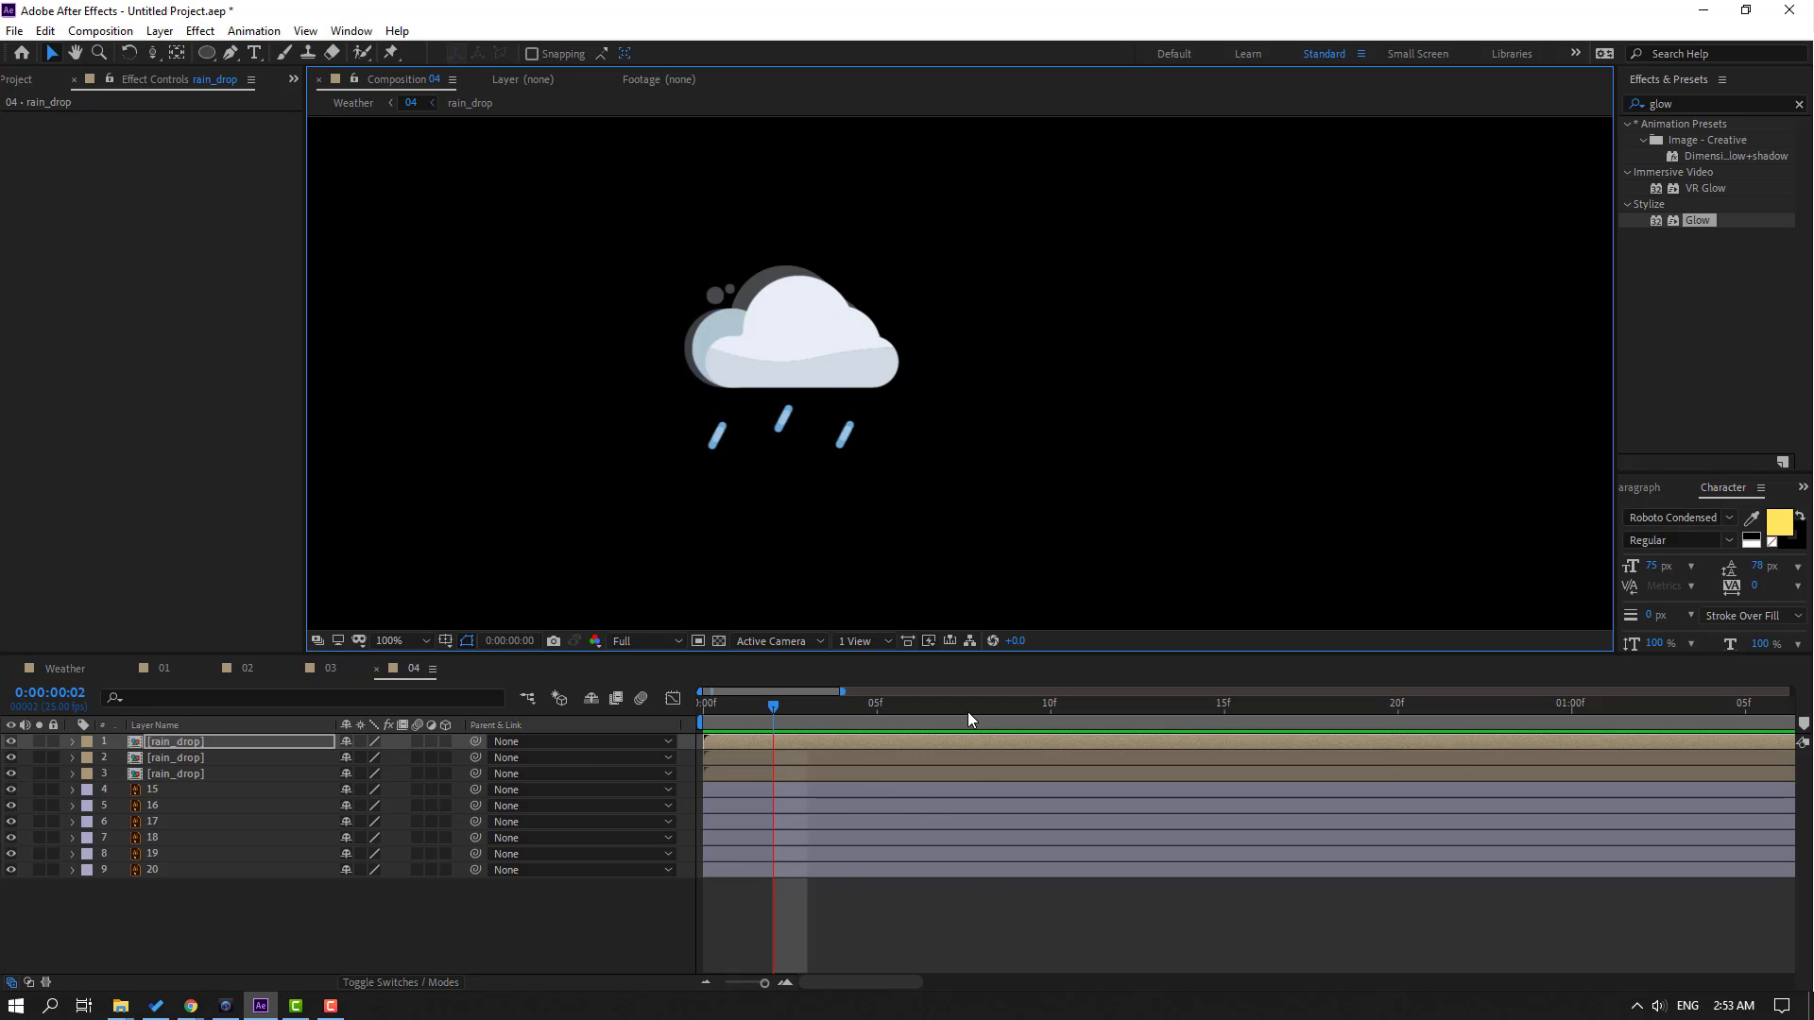
{"action": "key", "text": "space"}
Delay the second rain_drop layer's start by a few frames so the drops fall staggered
{"action": "scroll", "coordinate": [764, 784], "scroll_direction": "down", "scroll_amount": 2}
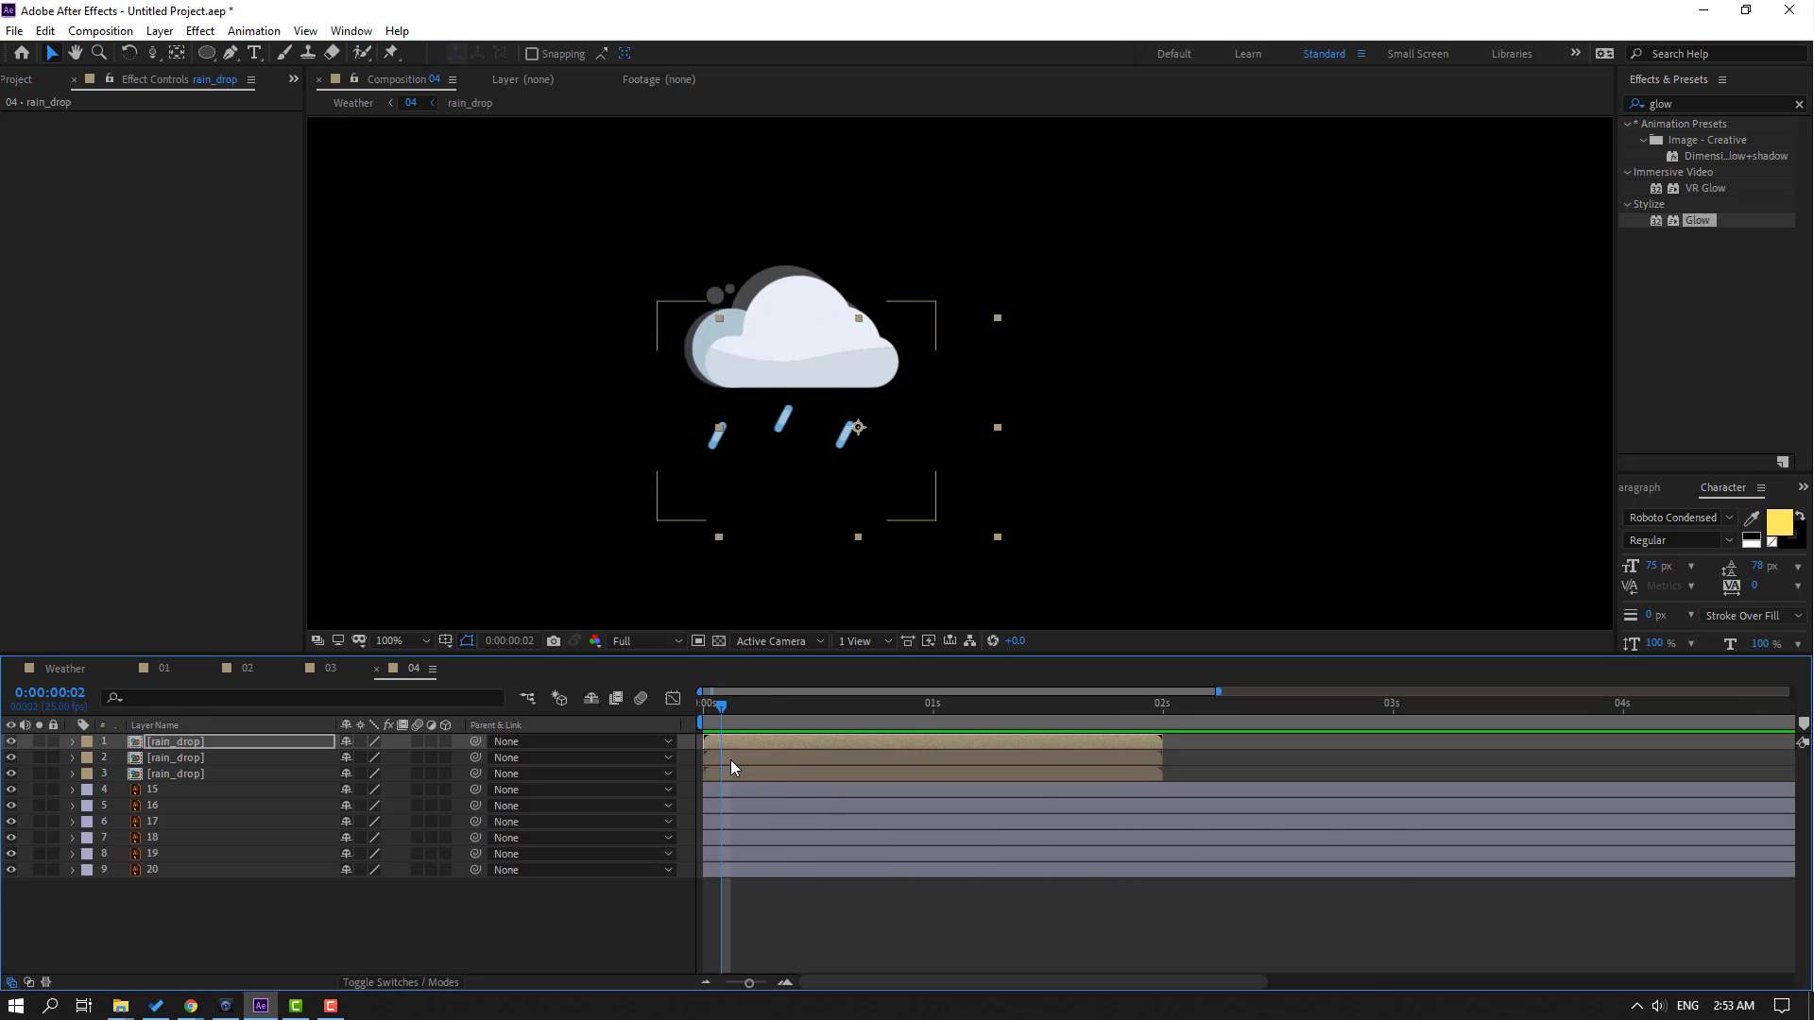
{"action": "left_click", "coordinate": [744, 761]}
{"action": "left_click_drag", "start_coordinate": [744, 762], "coordinate": [768, 744]}
{"action": "key", "text": "space"}
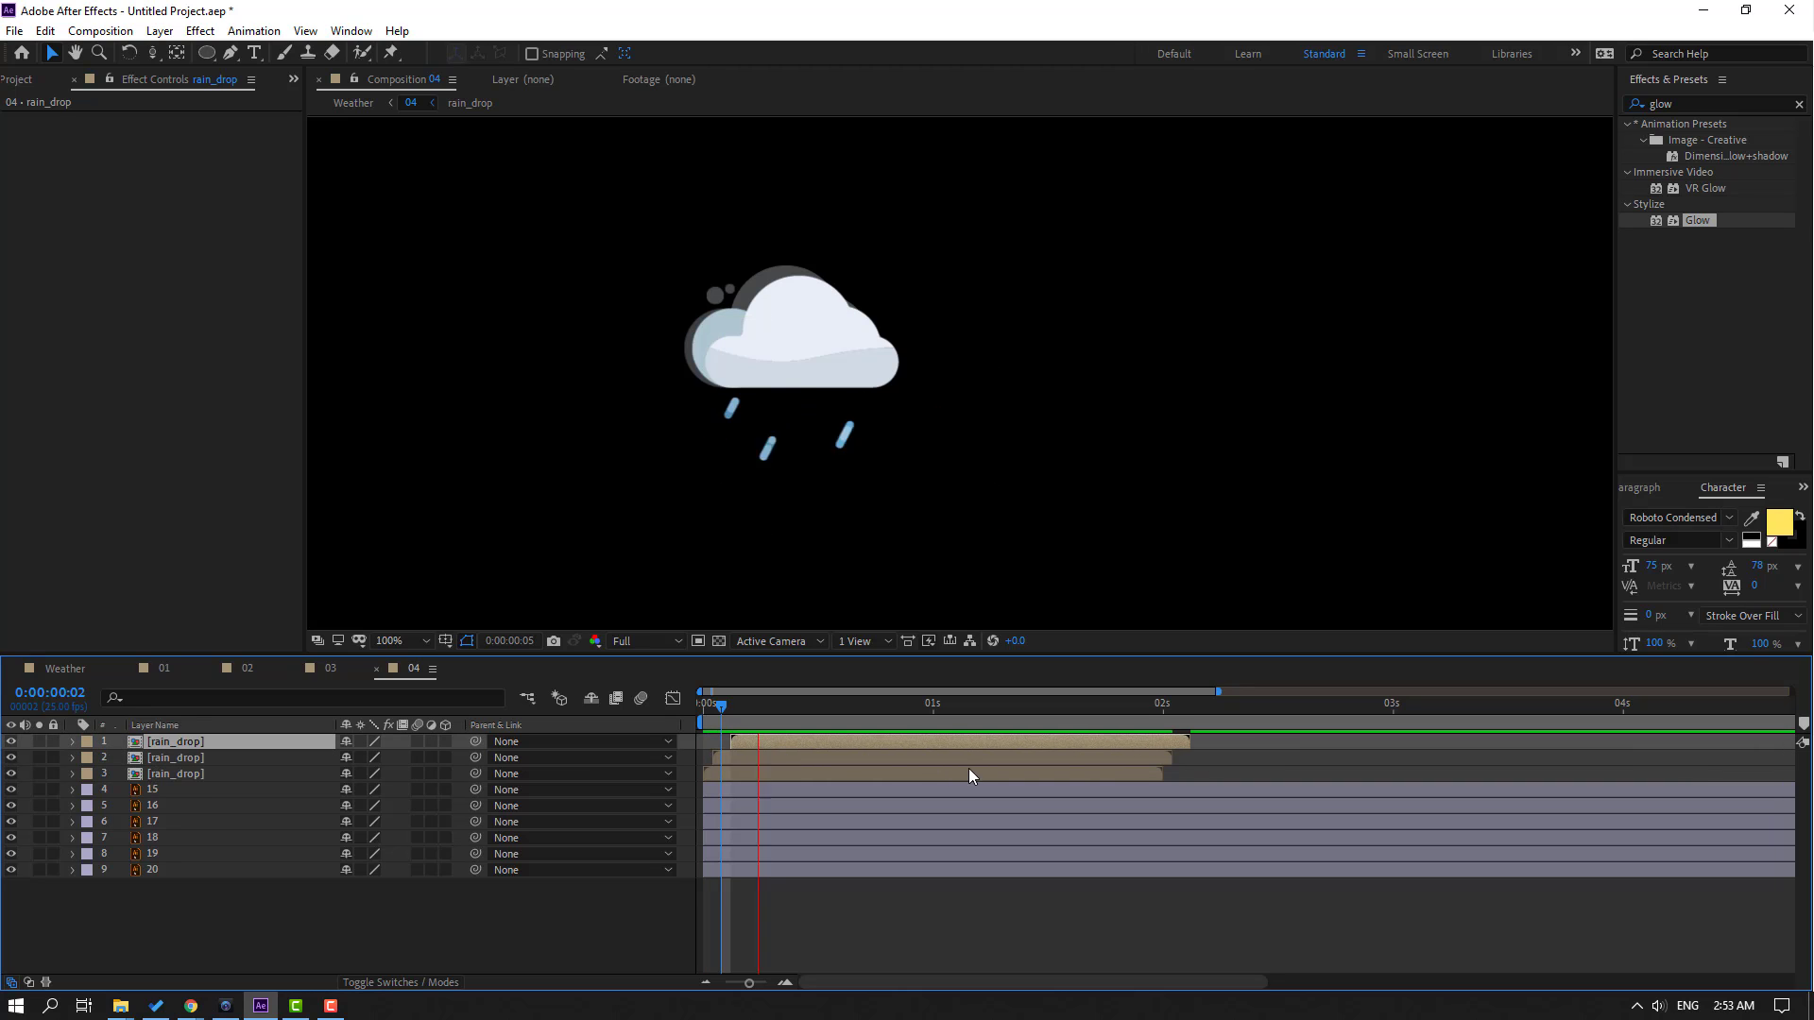
{"action": "key", "text": "space"}
{"action": "left_click", "coordinate": [754, 758]}
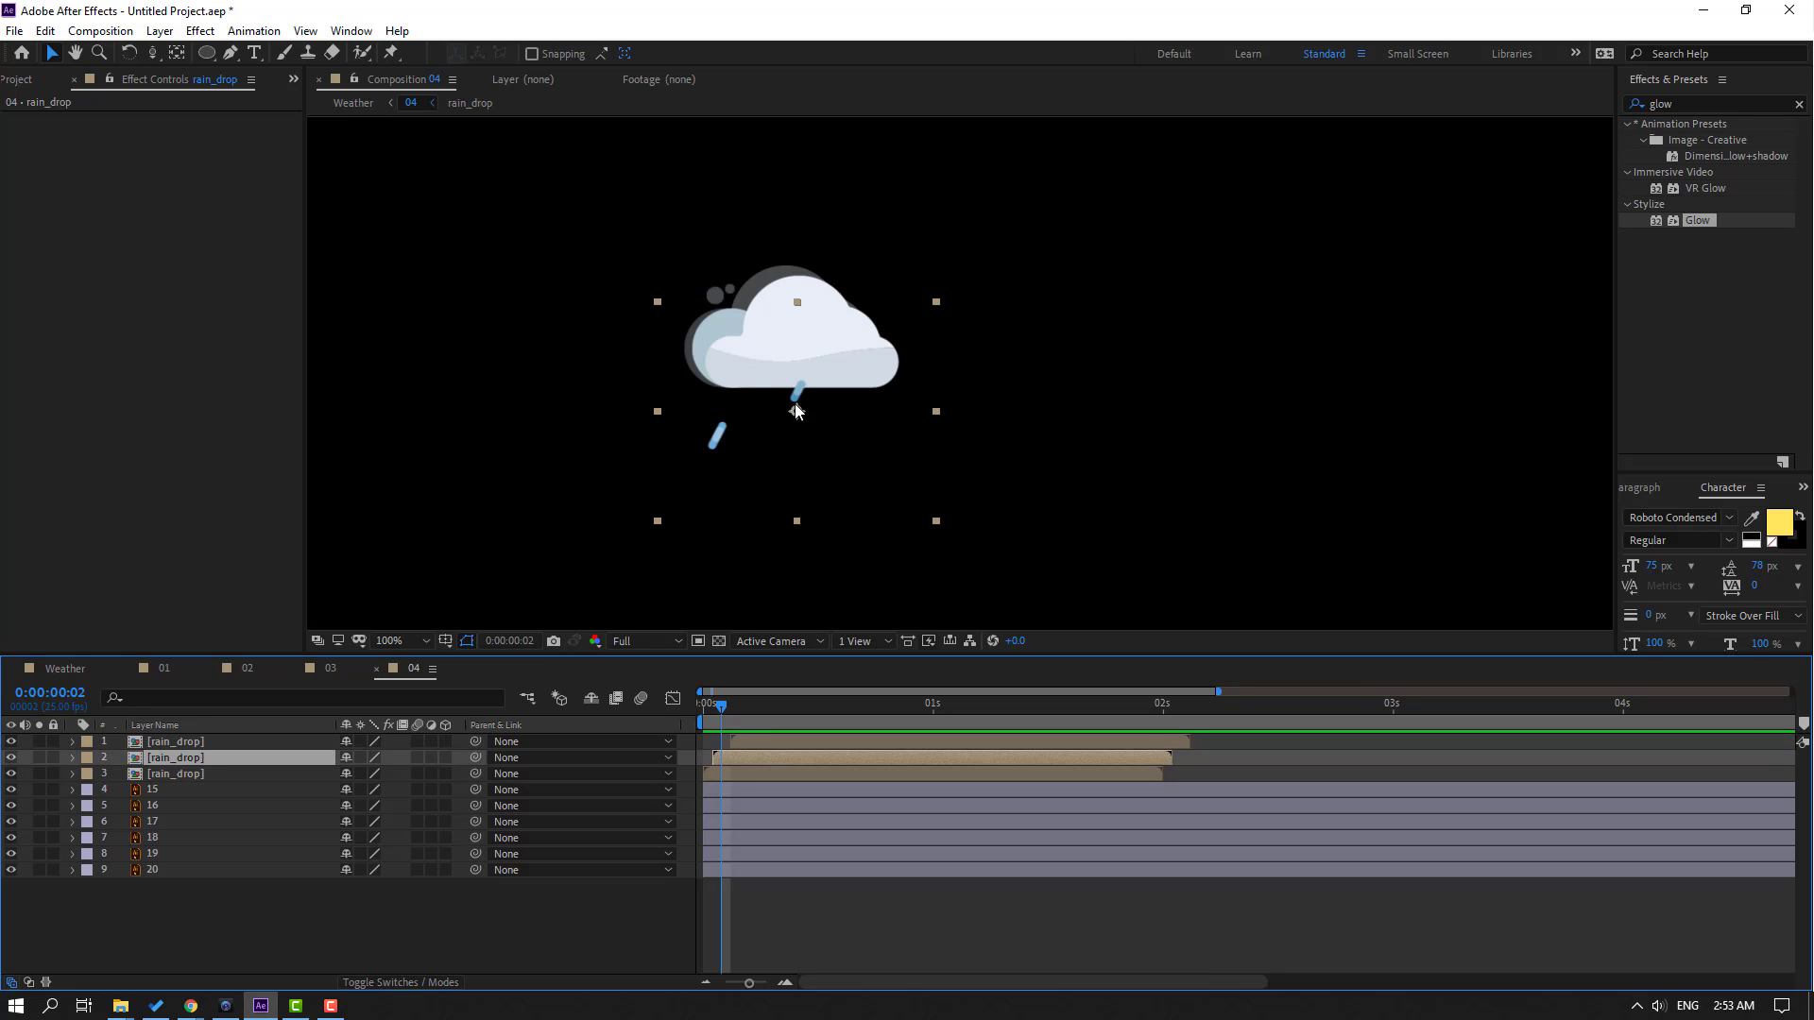
{"action": "key", "text": "space"}
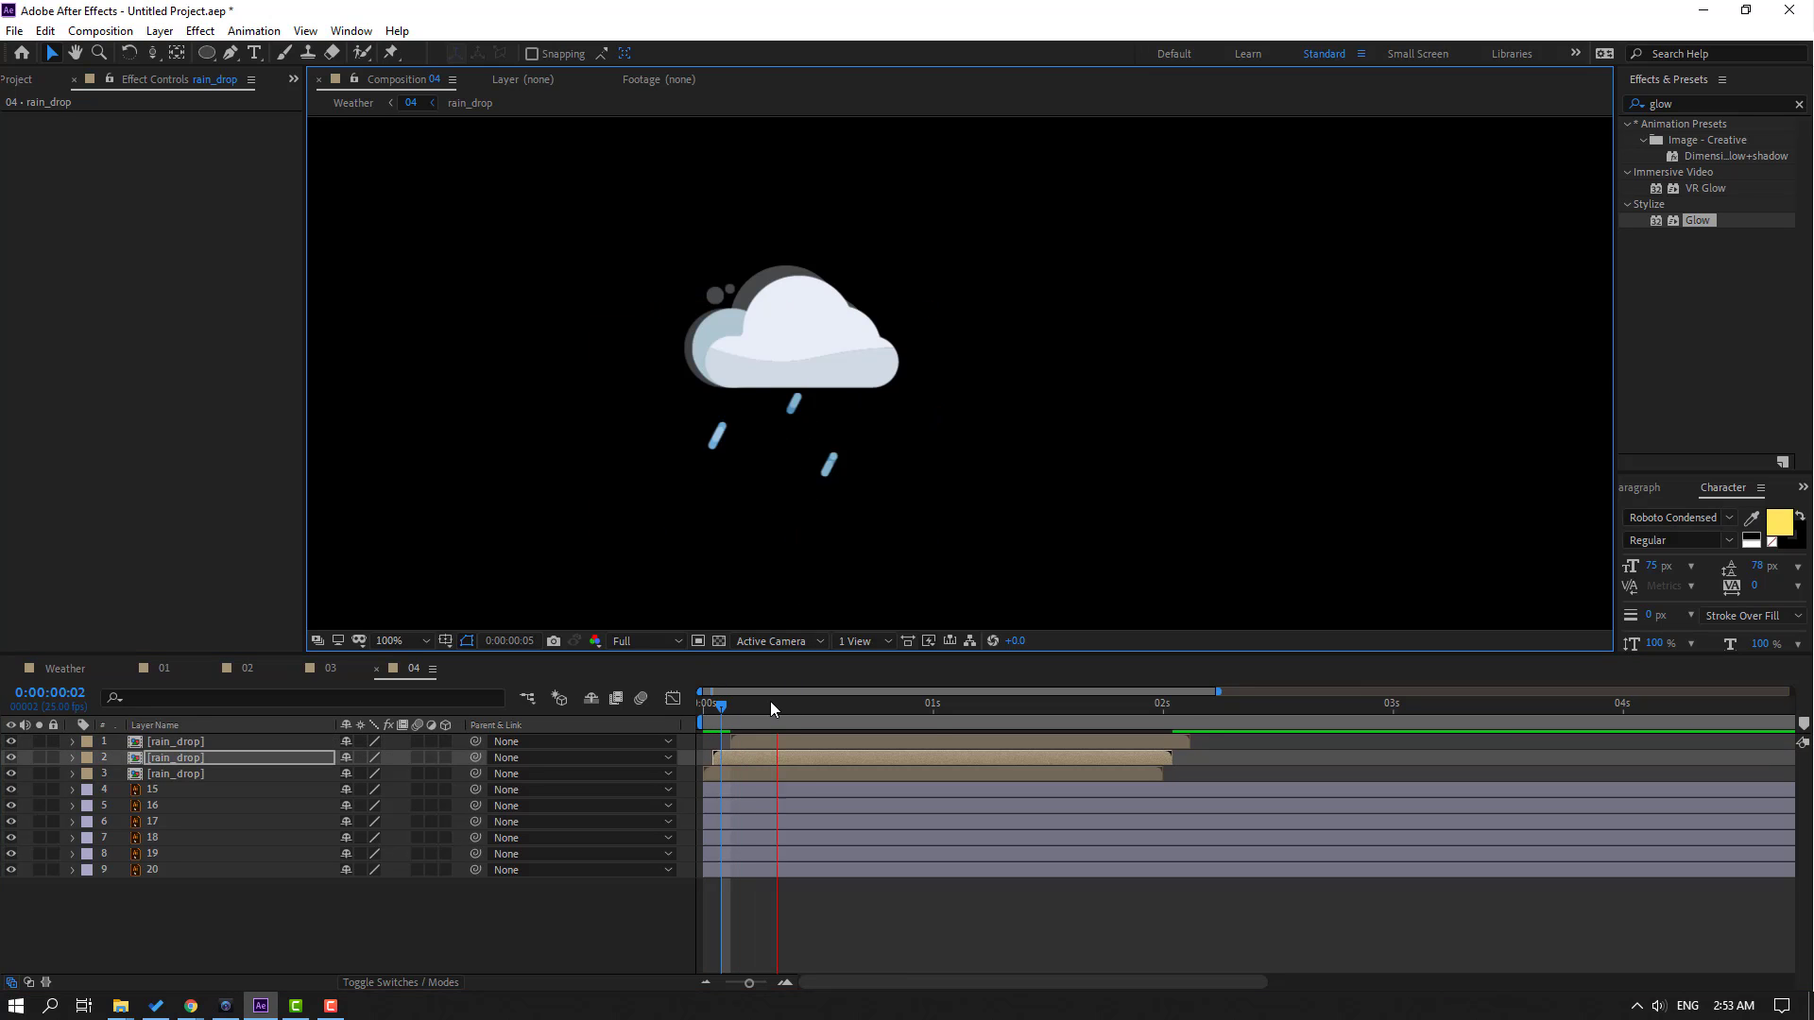
{"action": "key", "text": "space"}
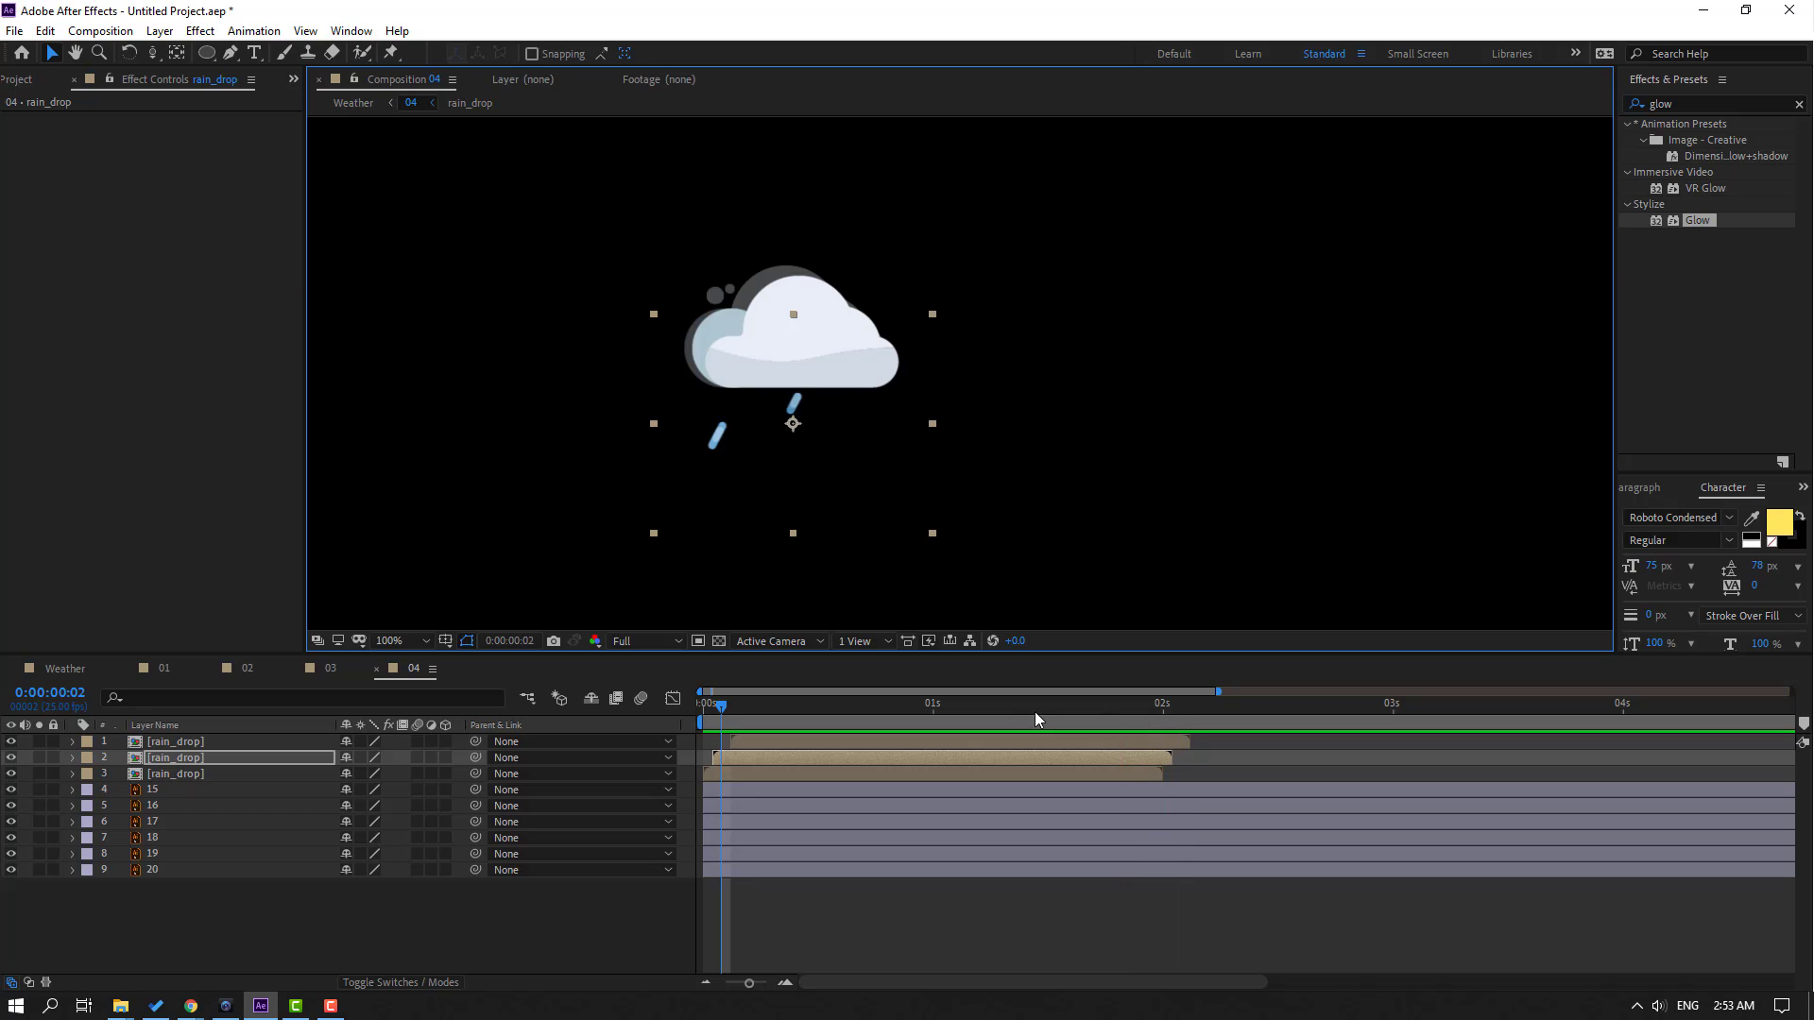
End the work area at 2 seconds and preview the 2-second loop
{"action": "left_click_drag", "start_coordinate": [990, 710], "coordinate": [1163, 723]}
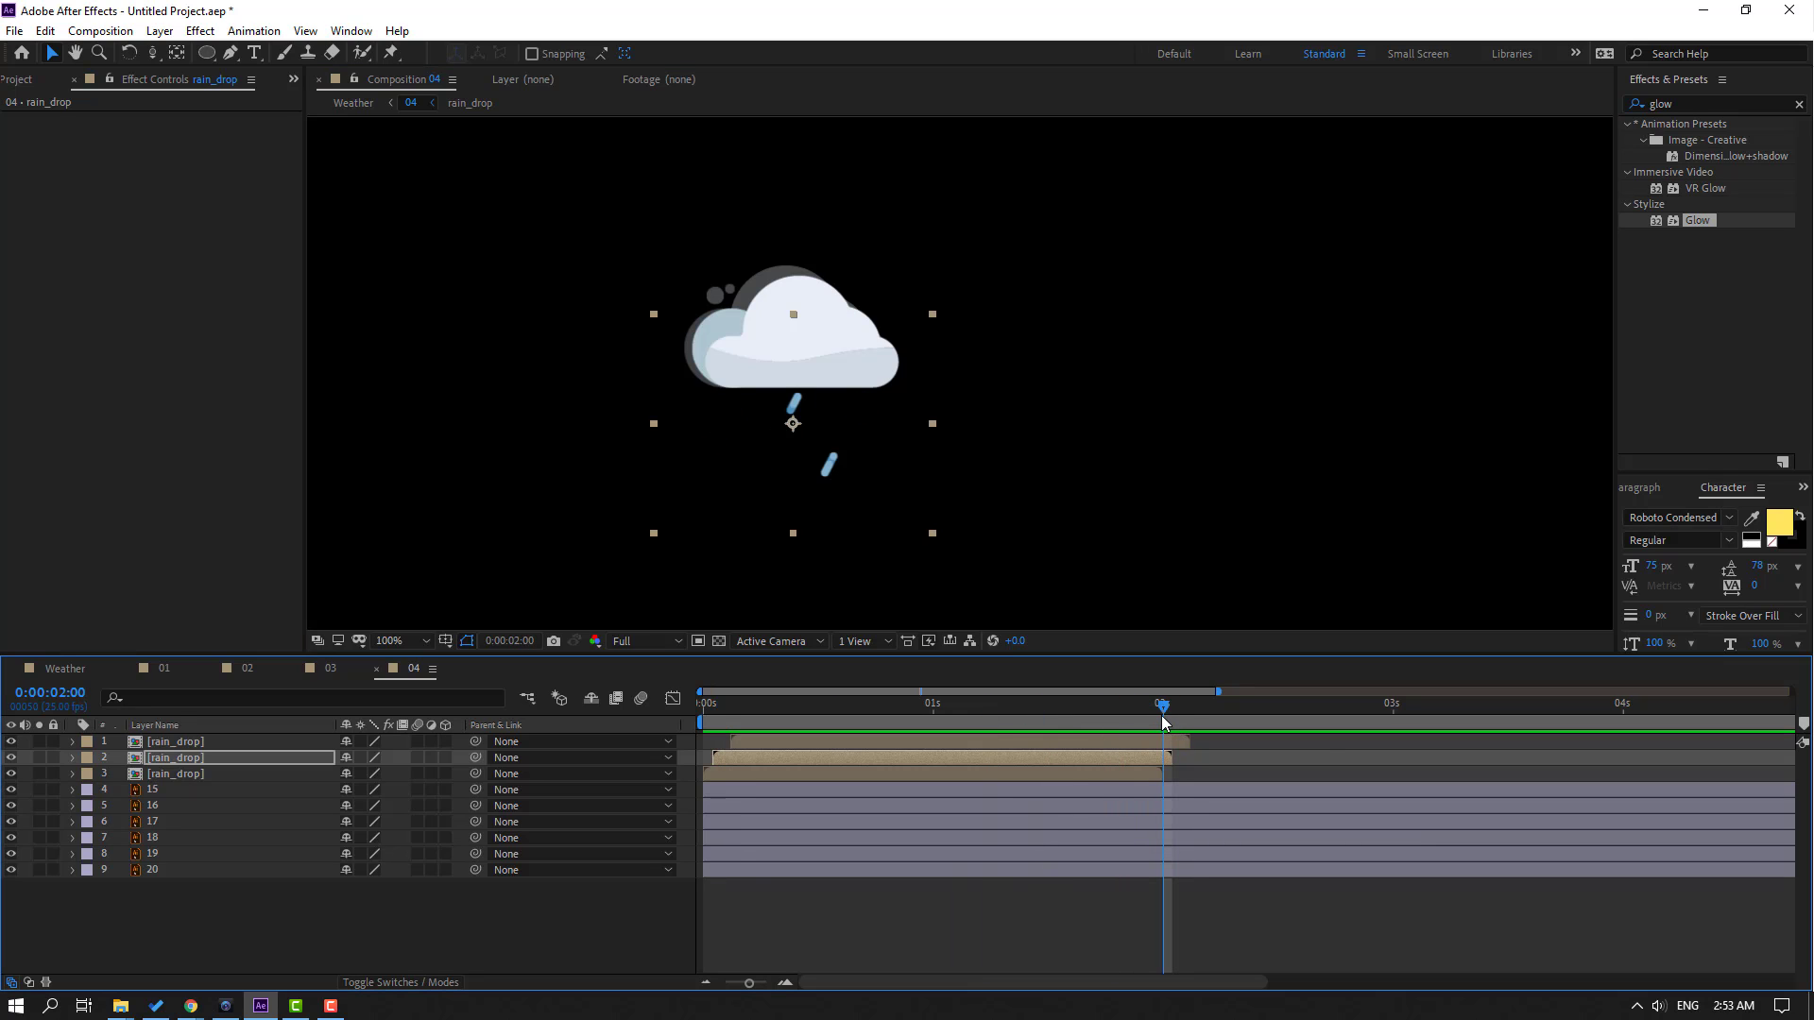
{"action": "key", "text": "n"}
{"action": "key", "text": "space"}
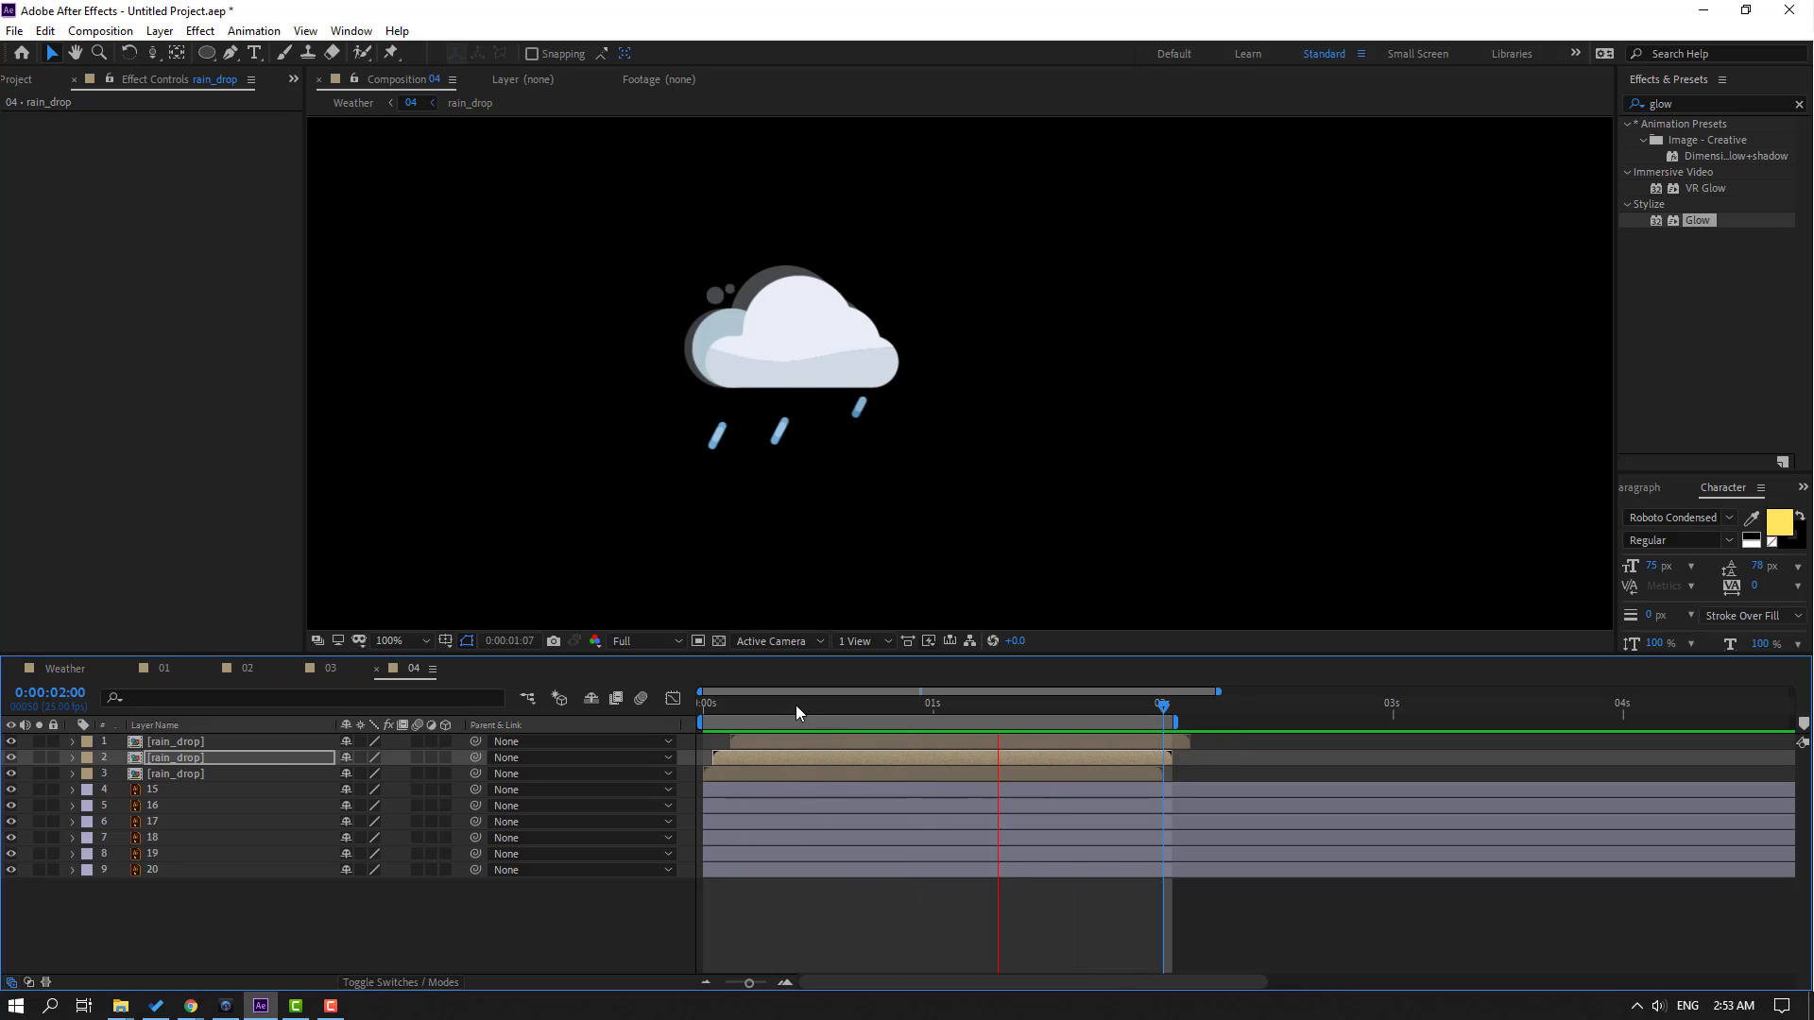
{"action": "key", "text": "Home"}
Start Position keyframes on dot layer 20 and frame the cloud at 200% zoom
{"action": "left_click", "coordinate": [104, 933]}
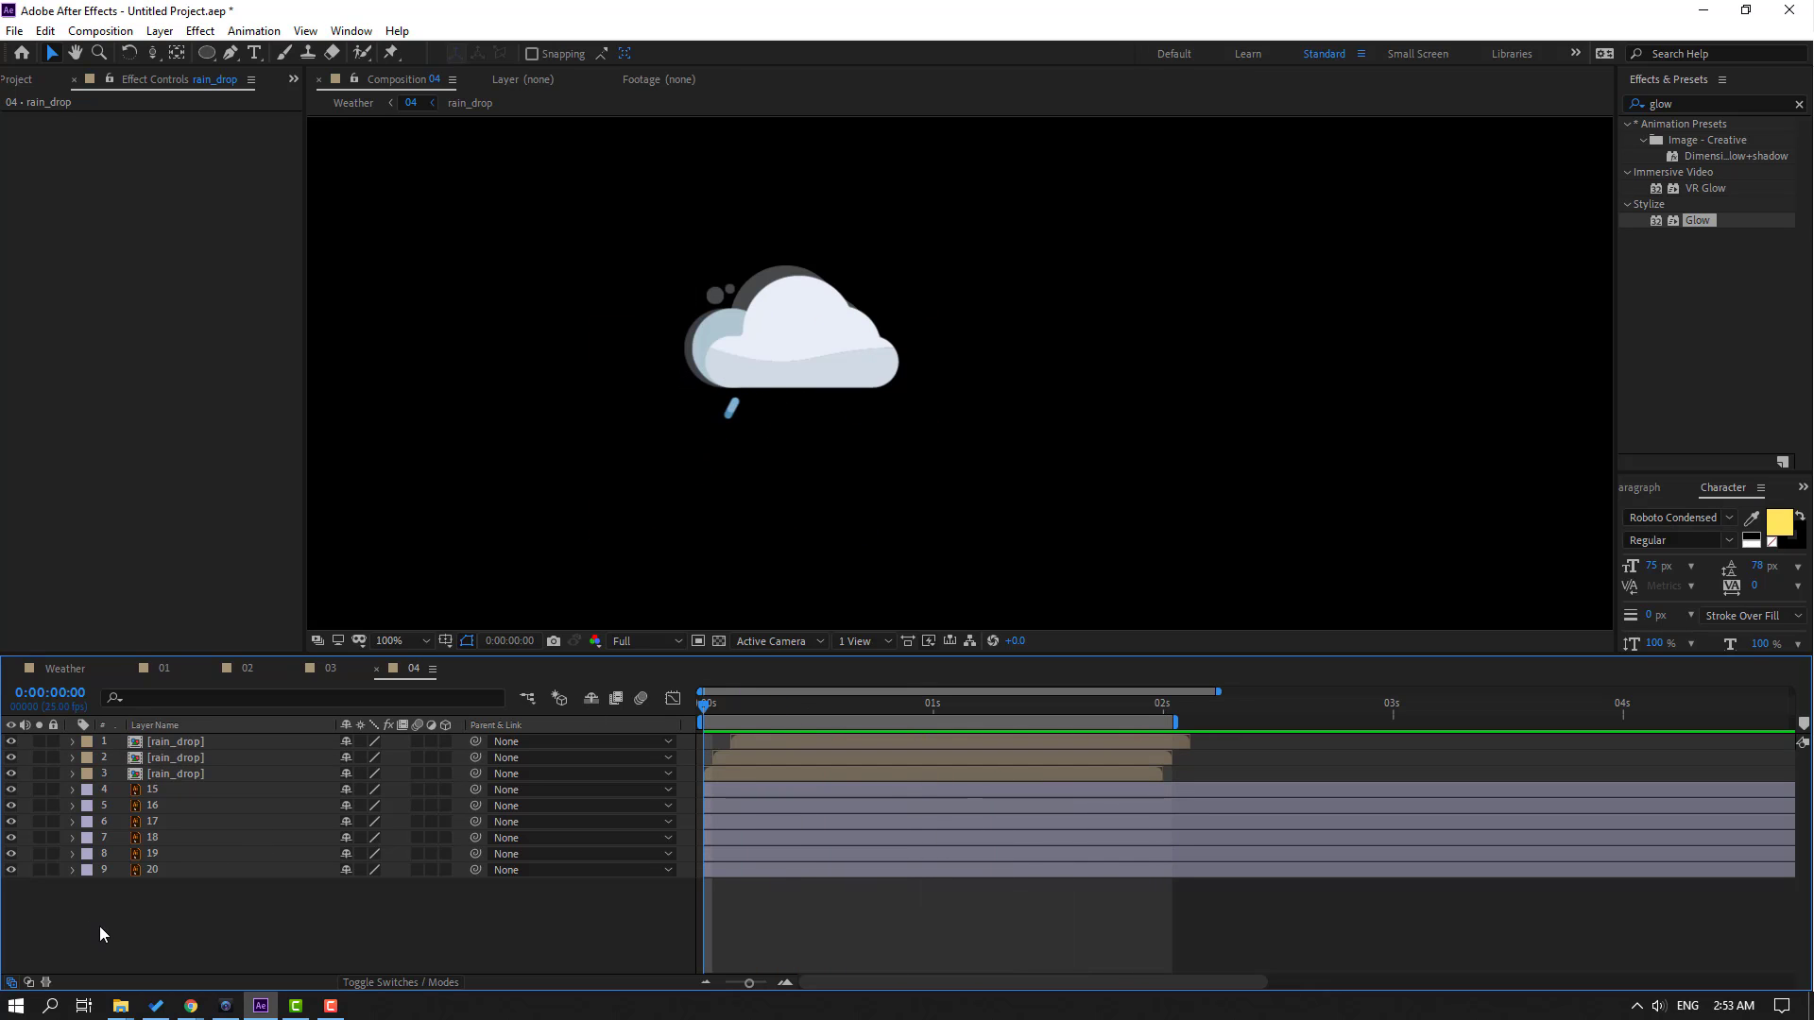
{"action": "left_click", "coordinate": [146, 869]}
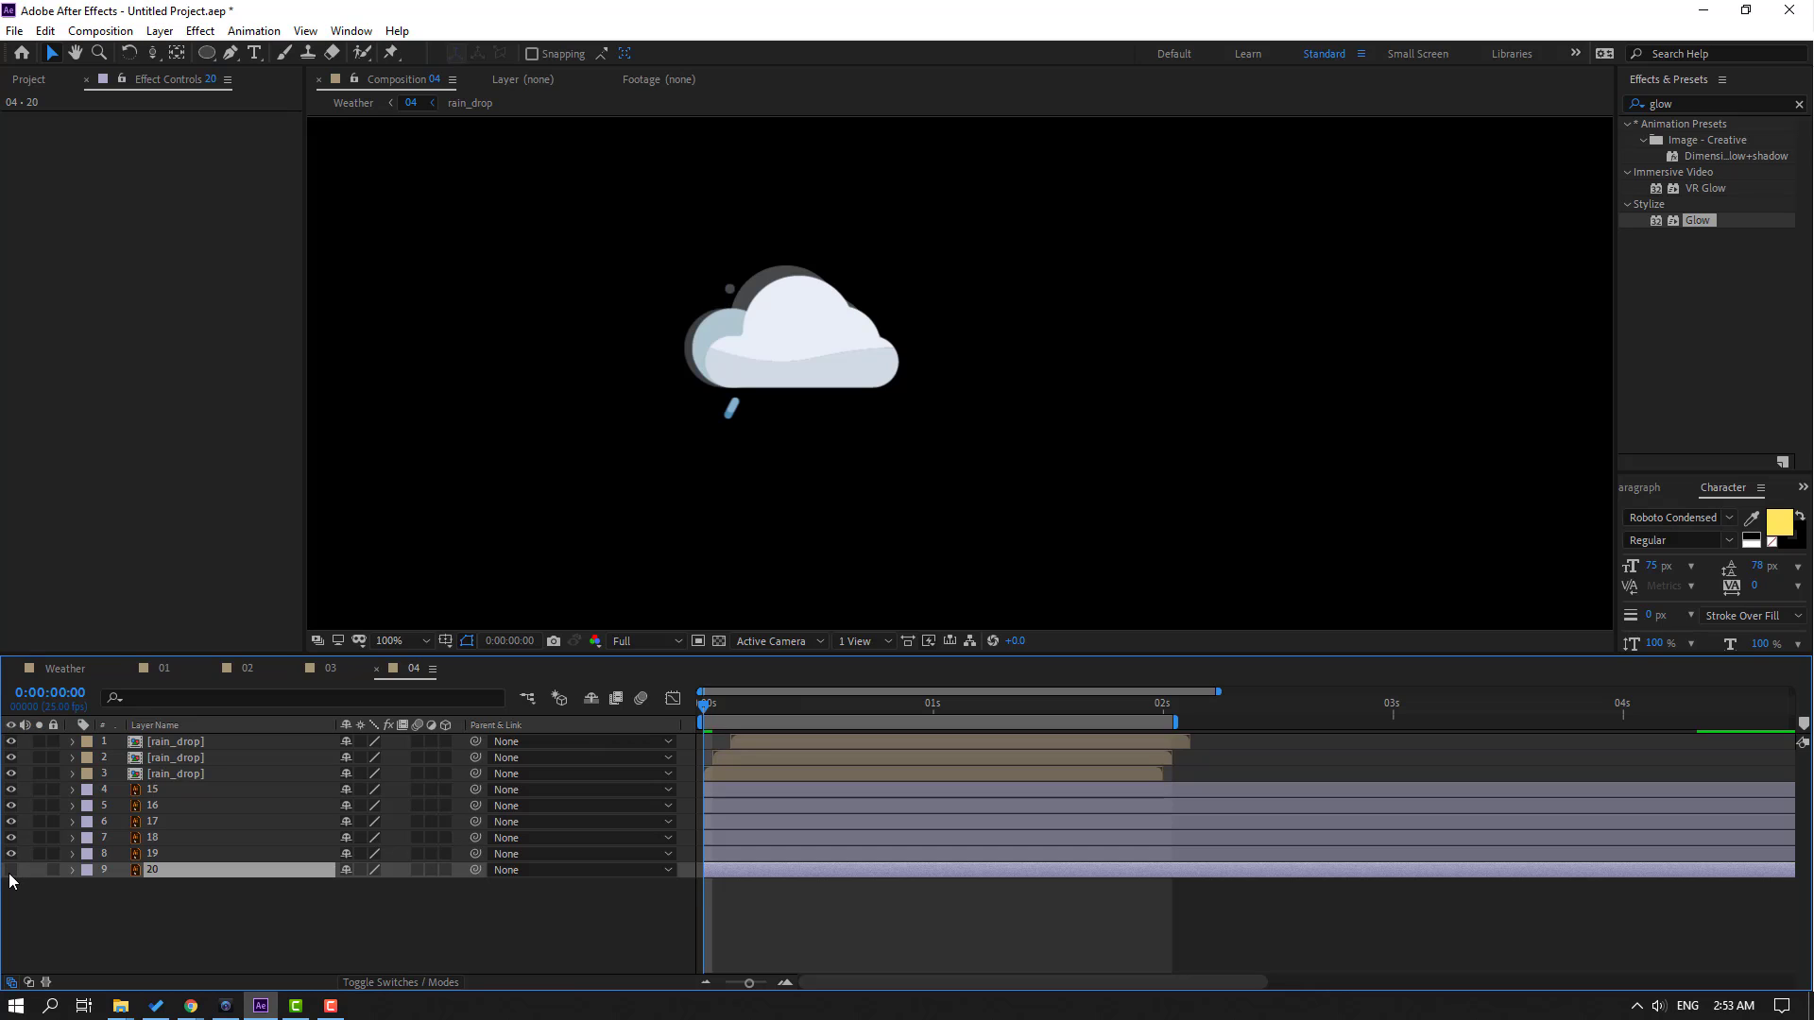
{"action": "key", "text": "p"}
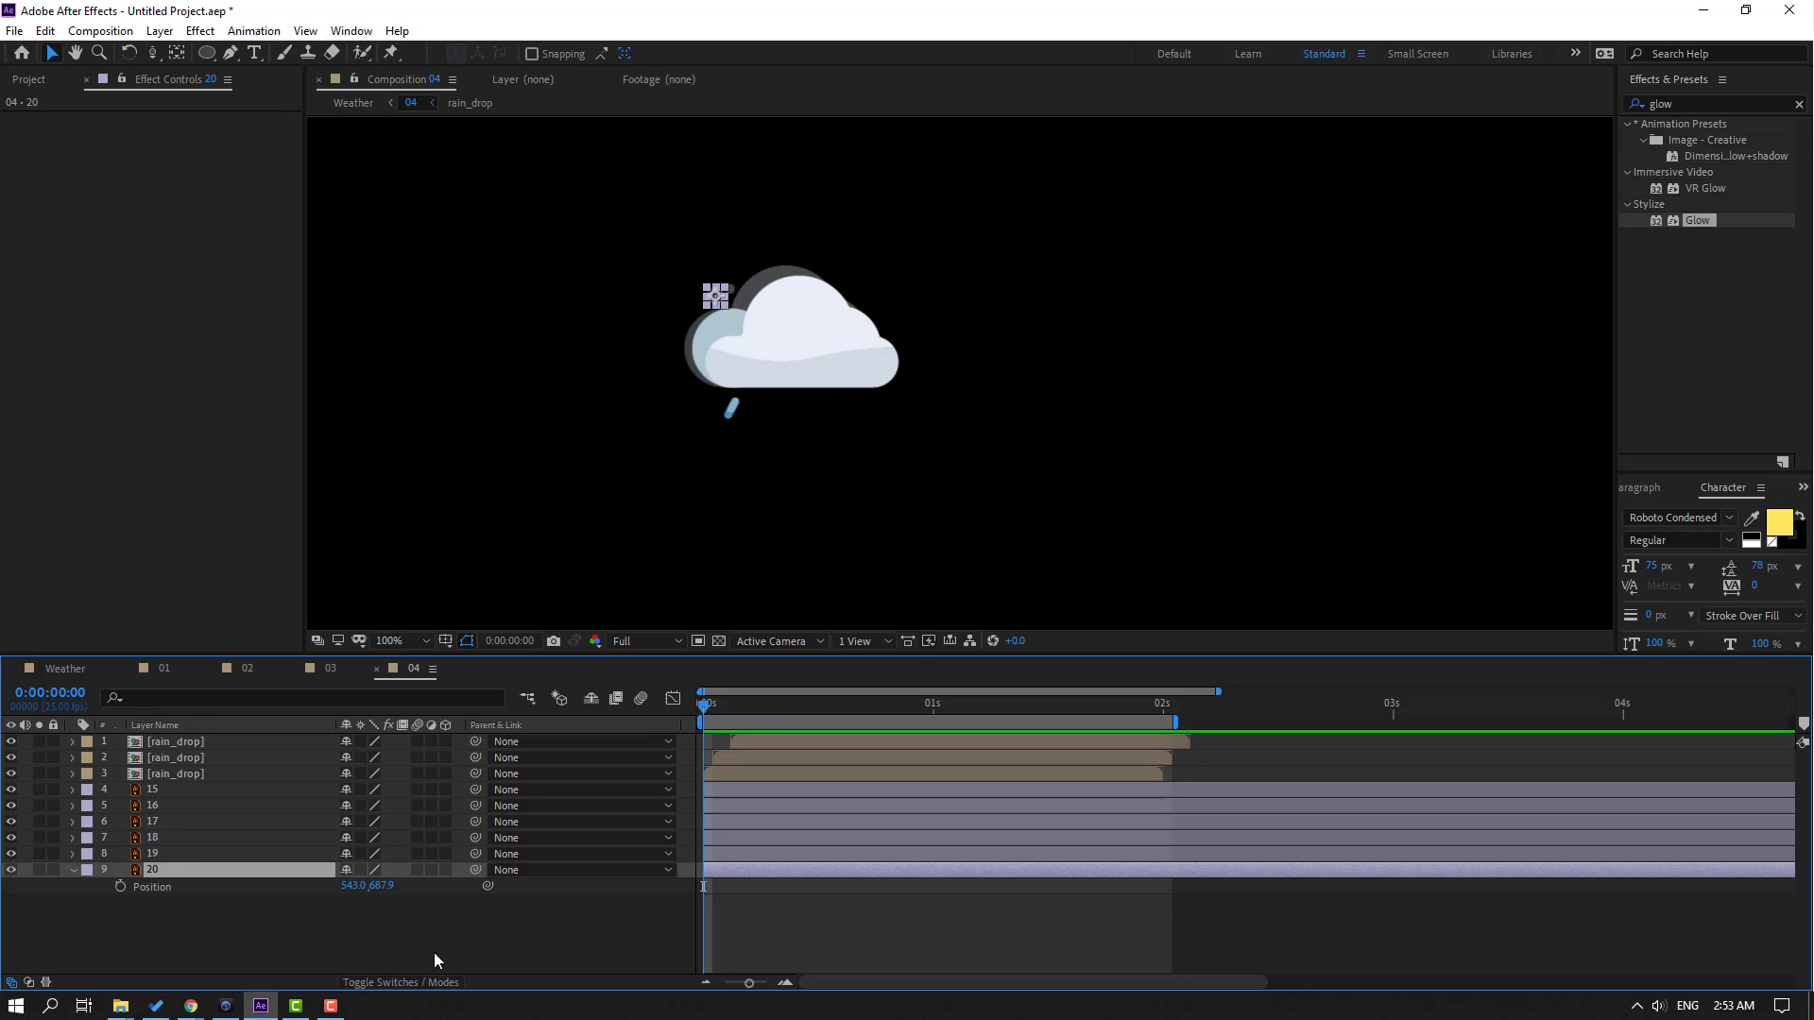
{"action": "left_click", "coordinate": [120, 887]}
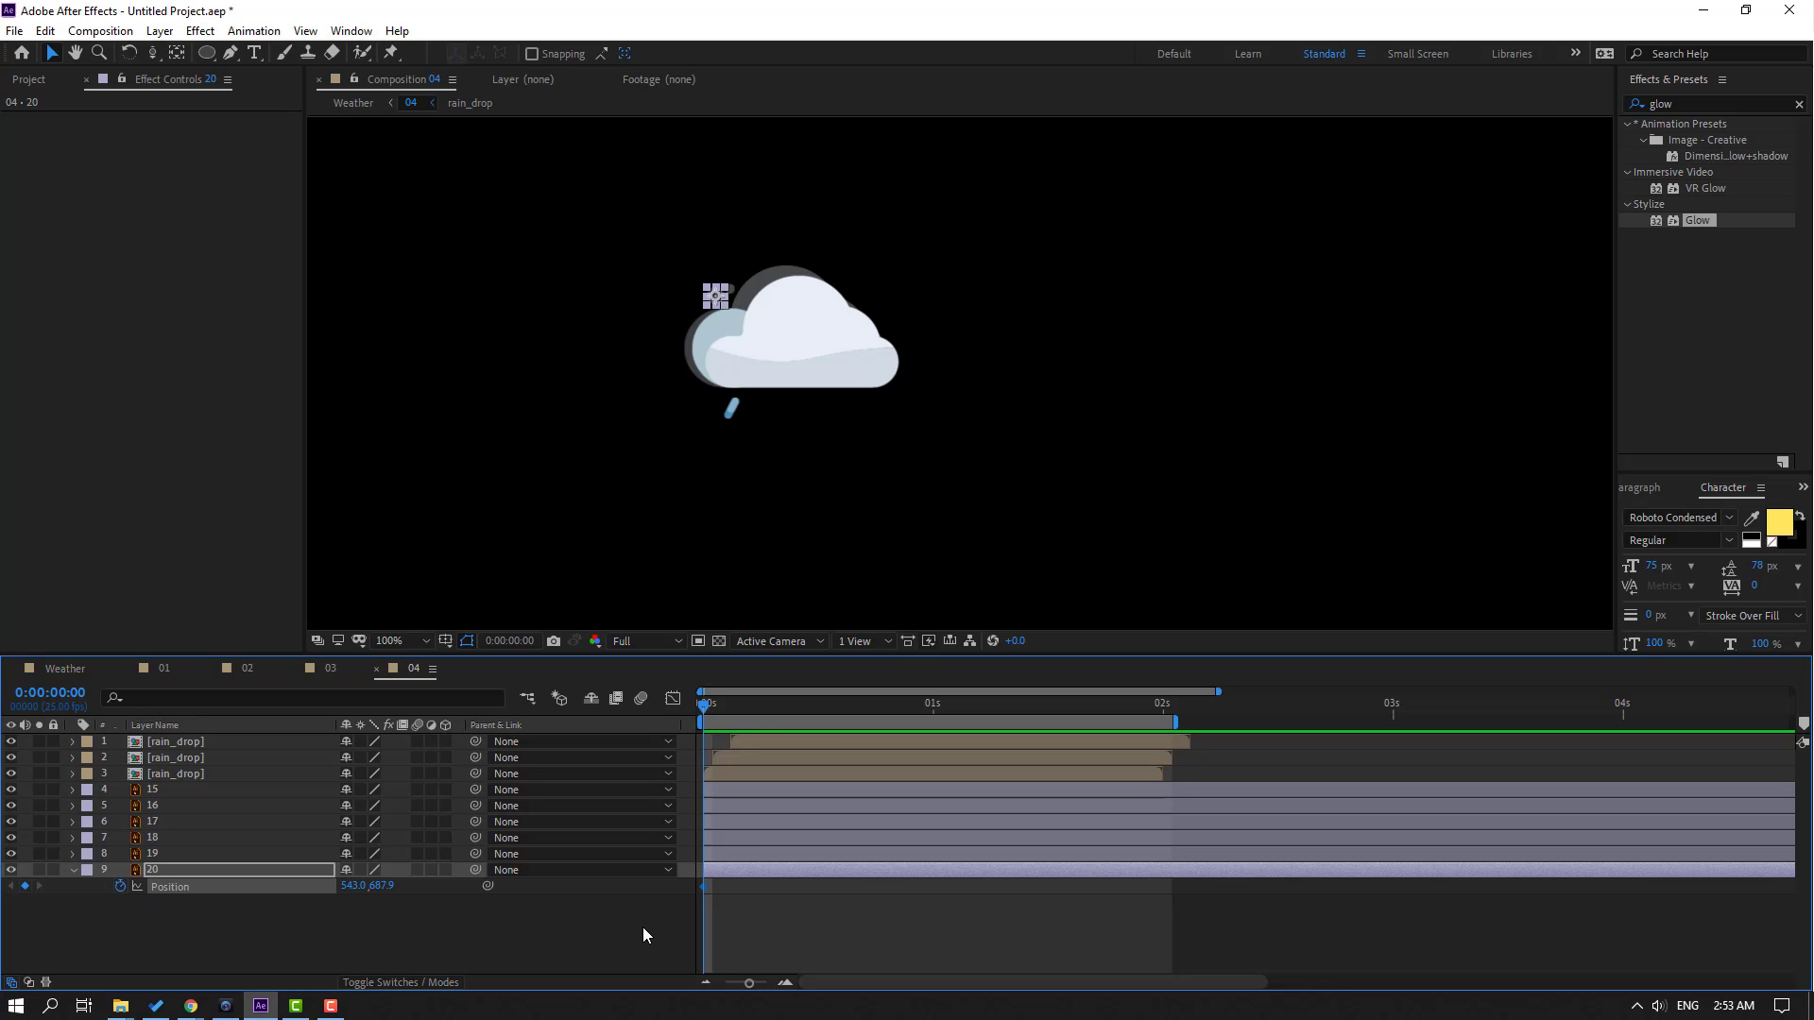
{"action": "left_click_drag", "start_coordinate": [704, 886], "coordinate": [934, 888]}
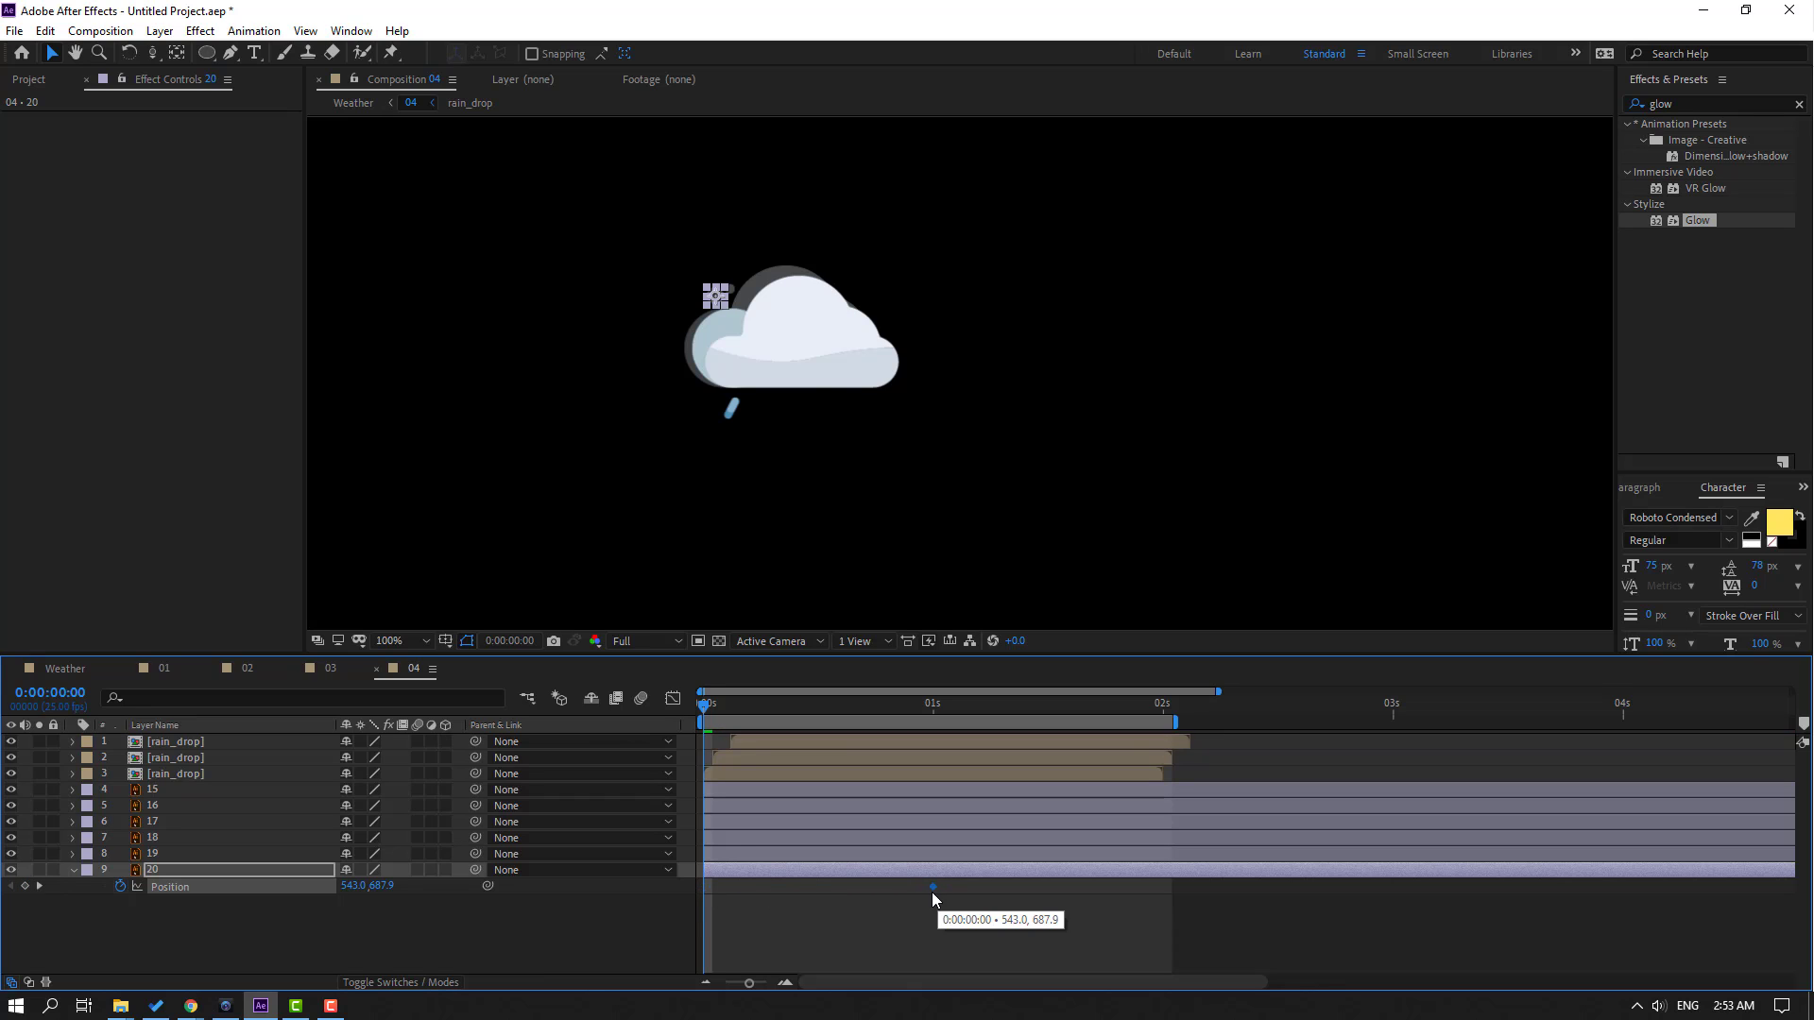
{"action": "key", "text": "period"}
{"action": "key", "text": "h"}
{"action": "left_click_drag", "start_coordinate": [615, 312], "coordinate": [861, 385]}
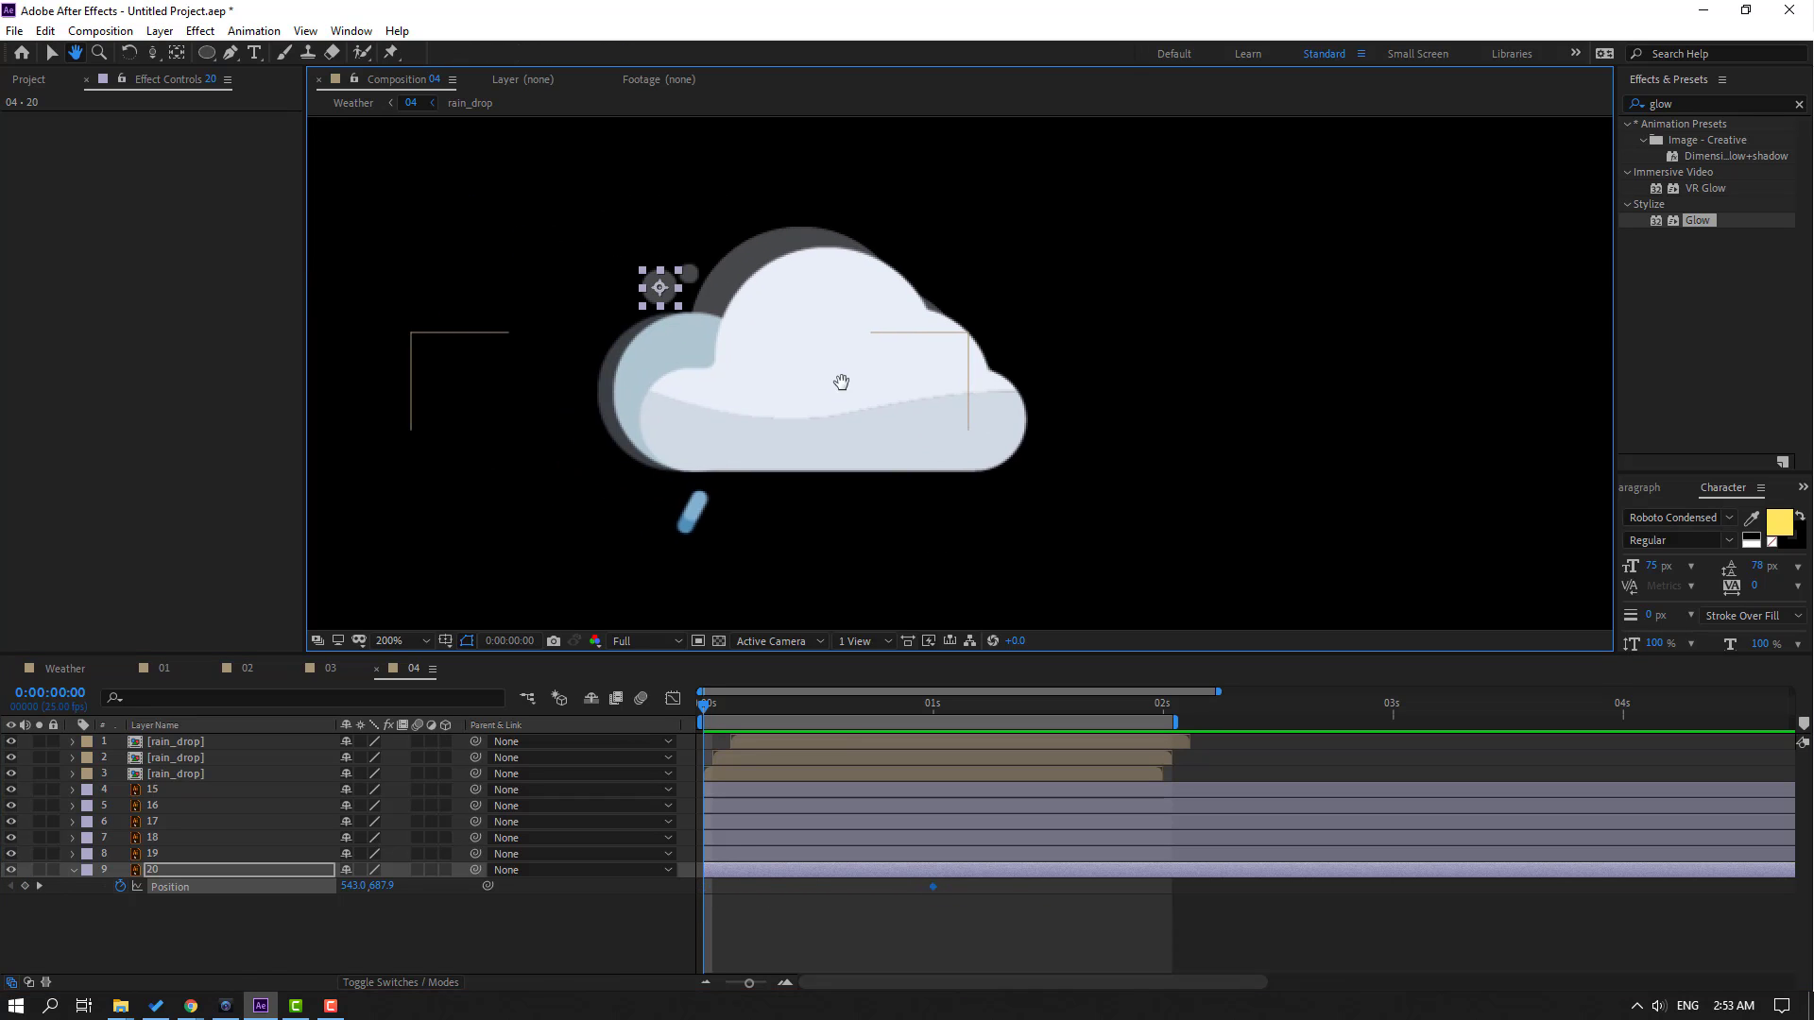
{"action": "key", "text": "v"}
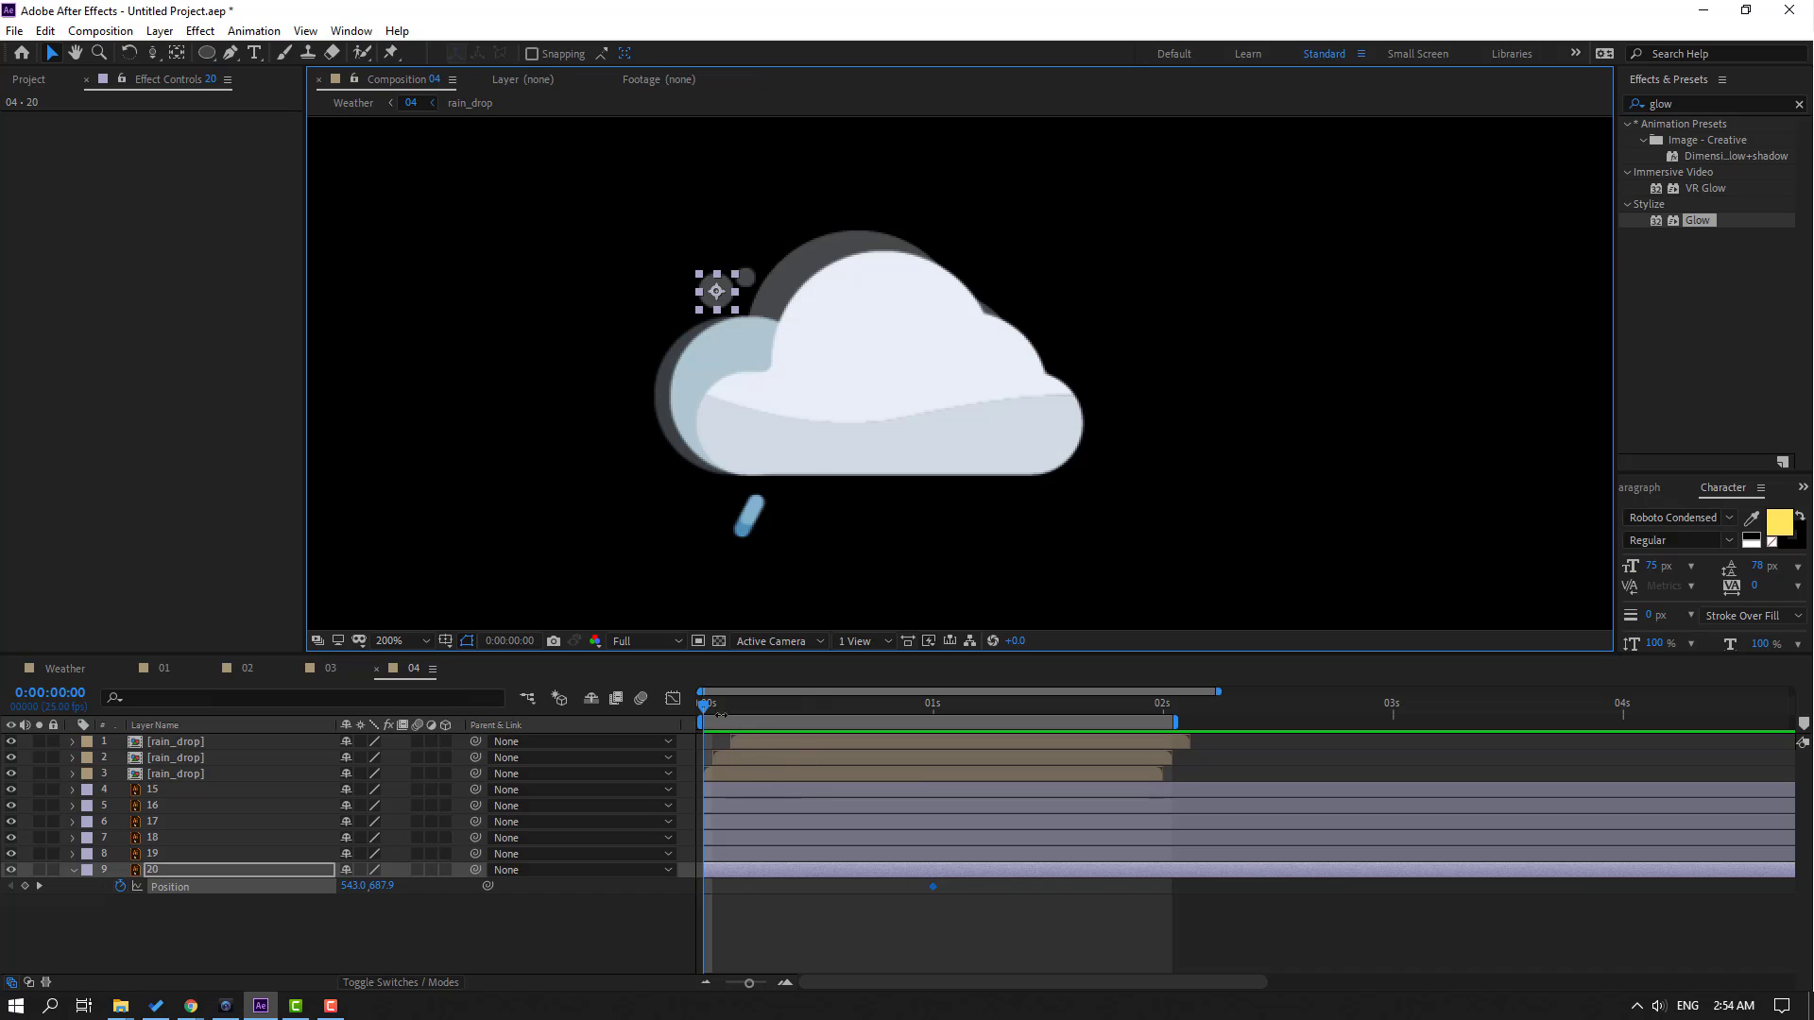
Tuck dot 20 behind the cloud at 0 s and paste that hidden position at 2 s
{"action": "left_click_drag", "start_coordinate": [717, 293], "coordinate": [726, 375]}
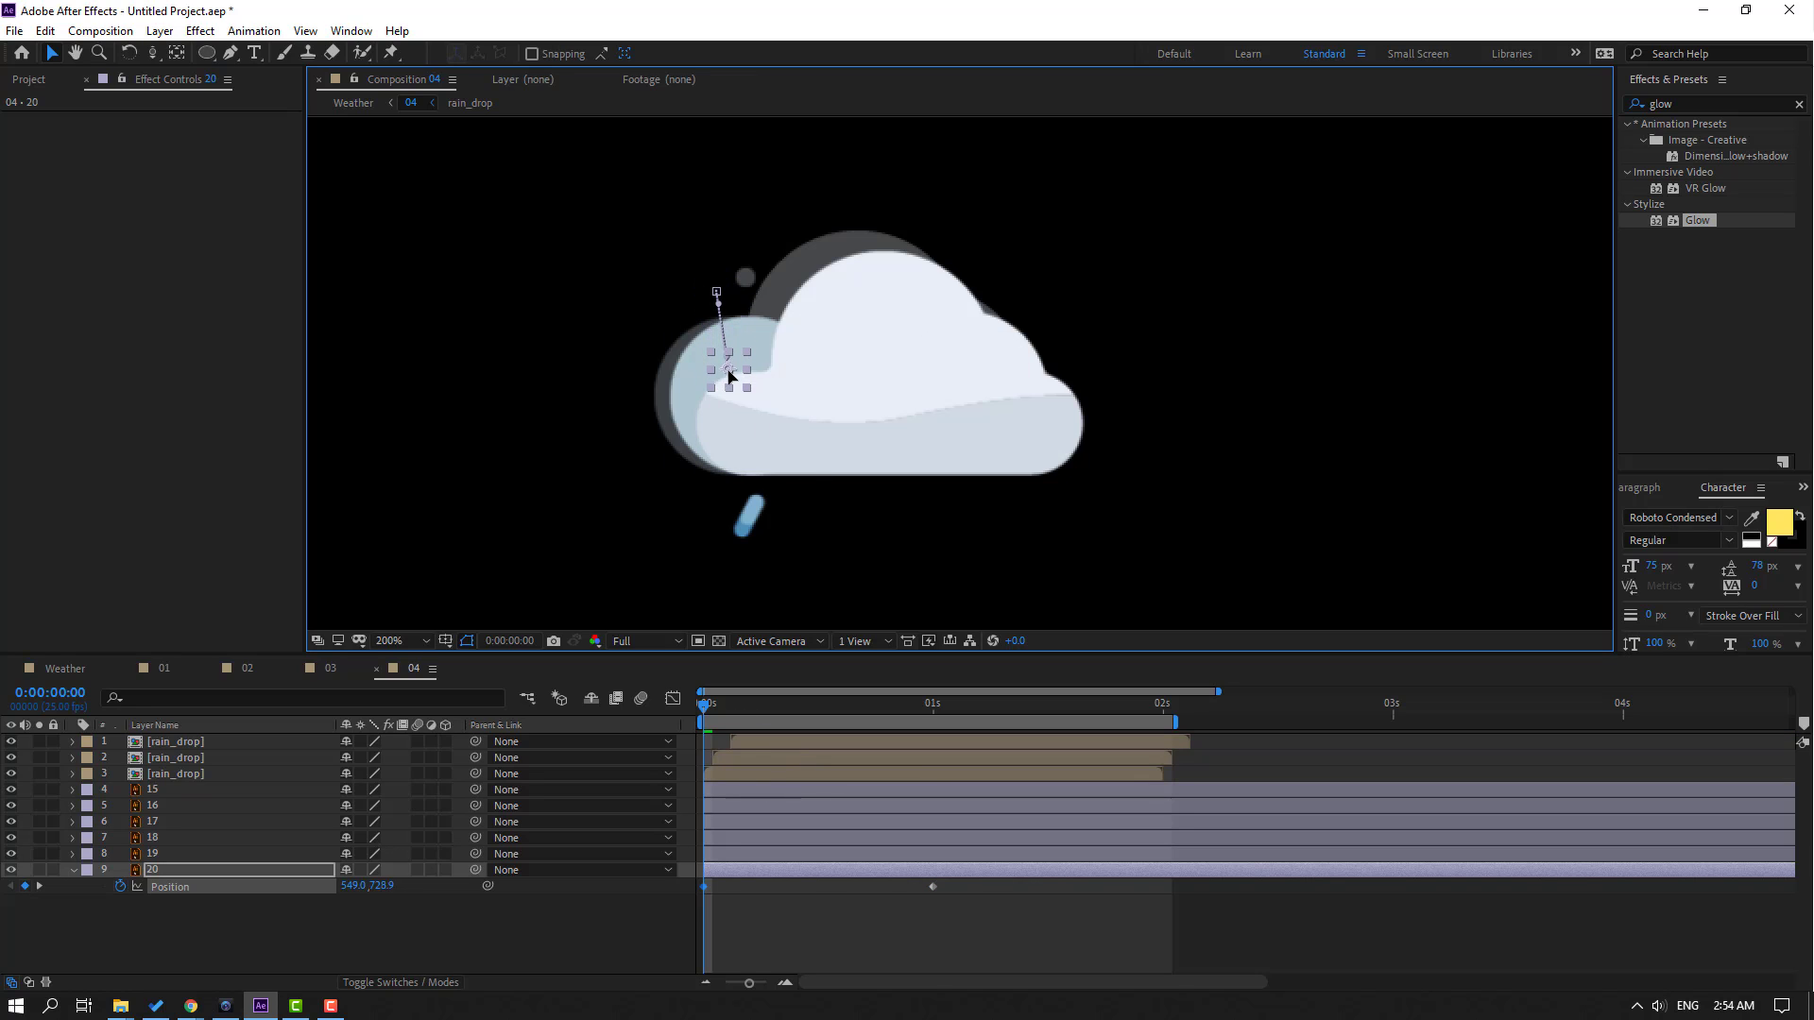
{"action": "left_click", "coordinate": [714, 706]}
{"action": "left_click_drag", "start_coordinate": [718, 711], "coordinate": [1168, 733]}
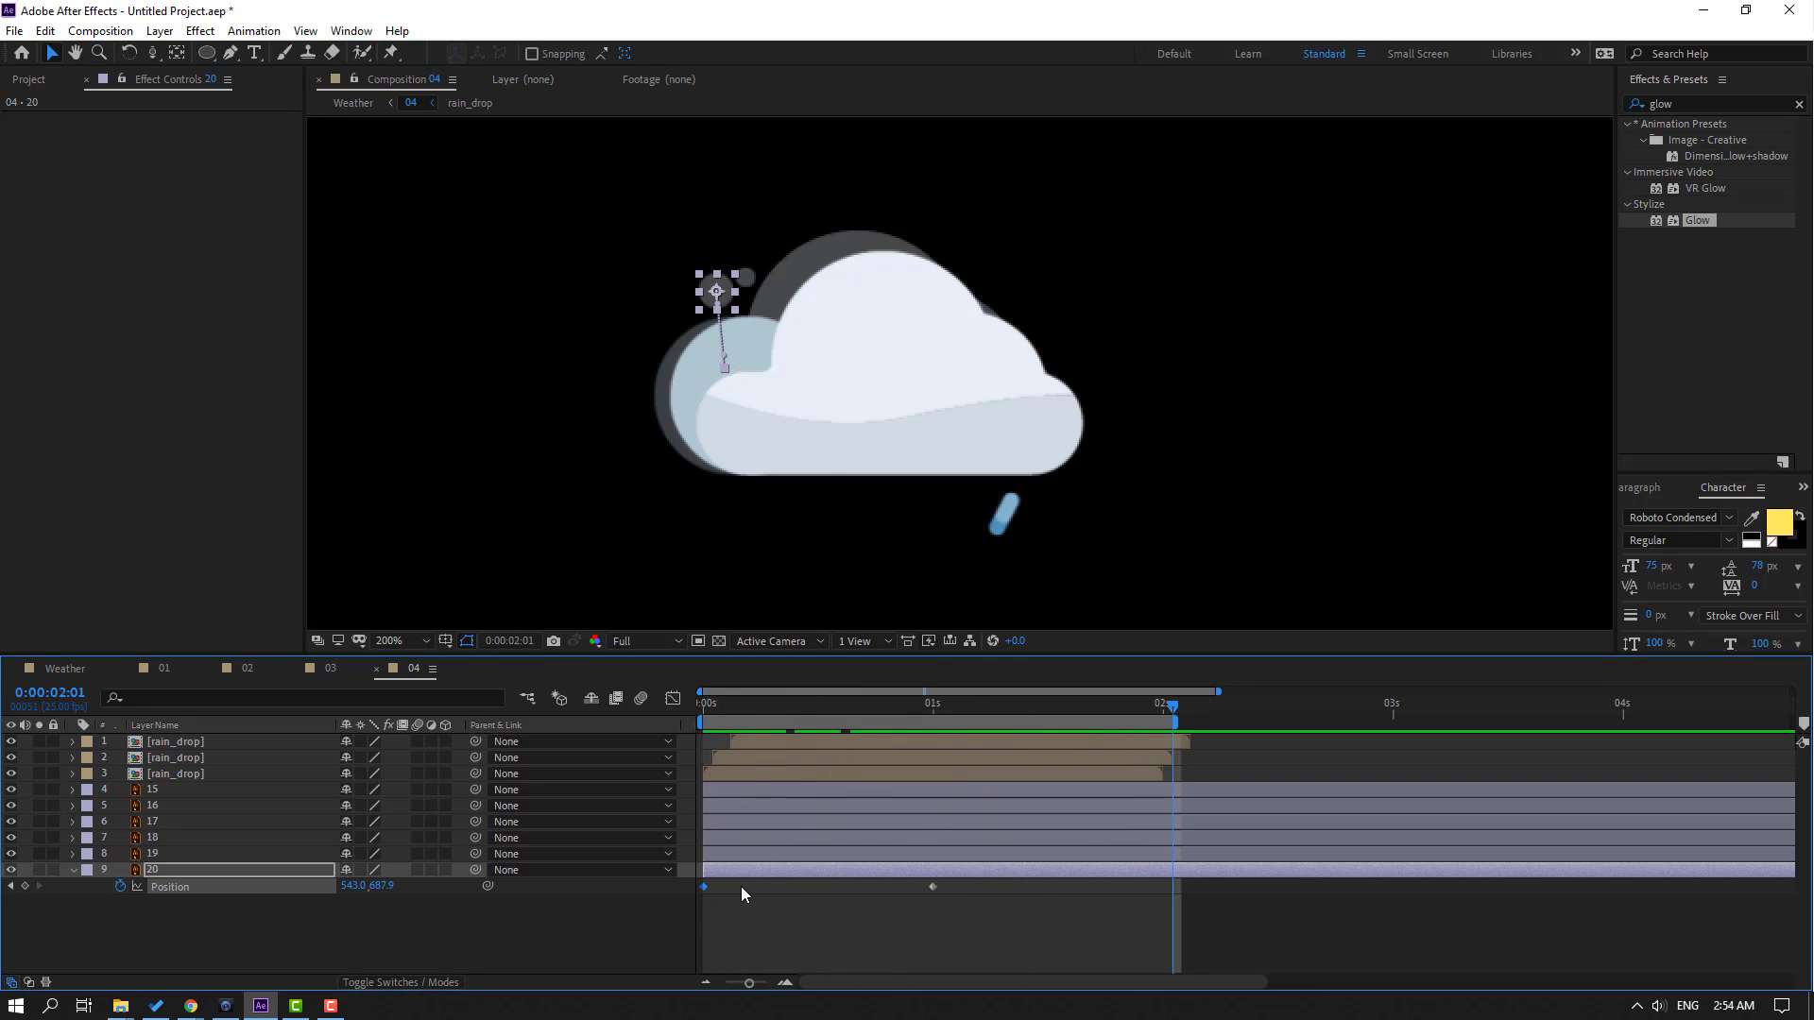
{"action": "key", "text": "ctrl+v"}
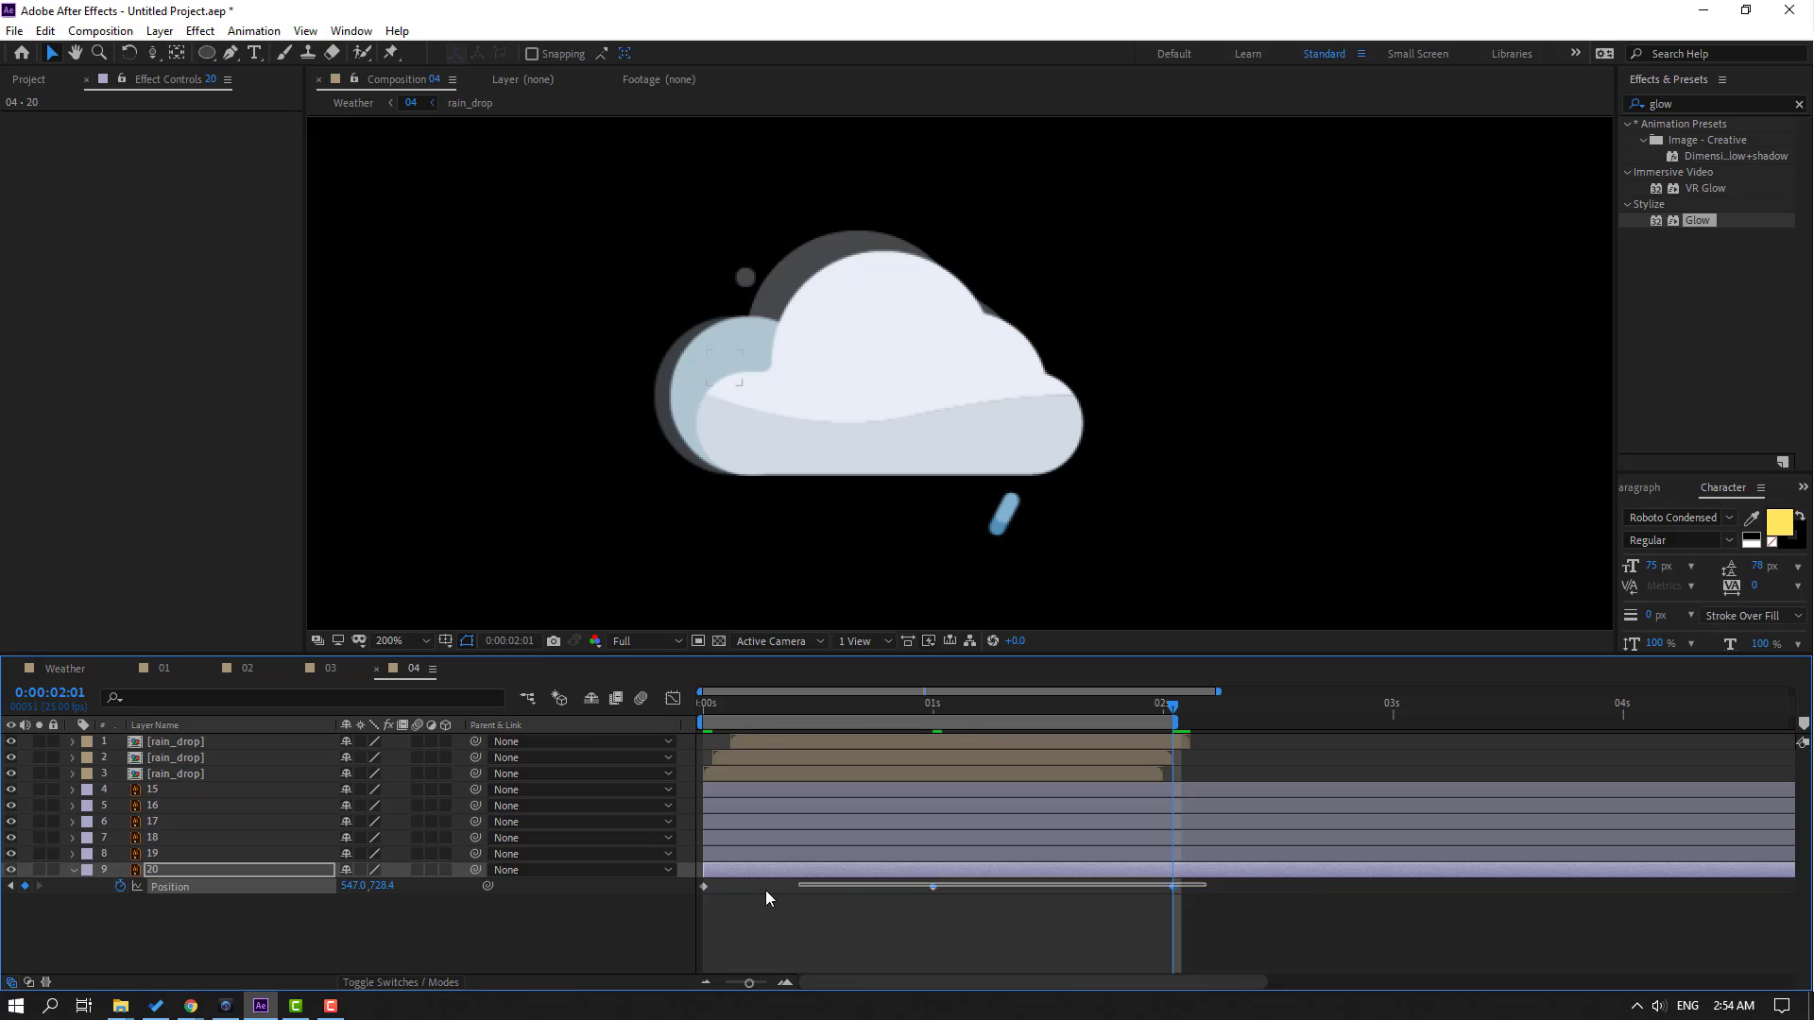
Apply Easy Ease to layer 20's three Position keyframes and preview the motion
{"action": "left_click_drag", "start_coordinate": [1207, 882], "coordinate": [757, 899]}
{"action": "right_click", "coordinate": [701, 888]}
{"action": "mouse_move", "coordinate": [729, 879]}
{"action": "left_click", "coordinate": [1062, 762]}
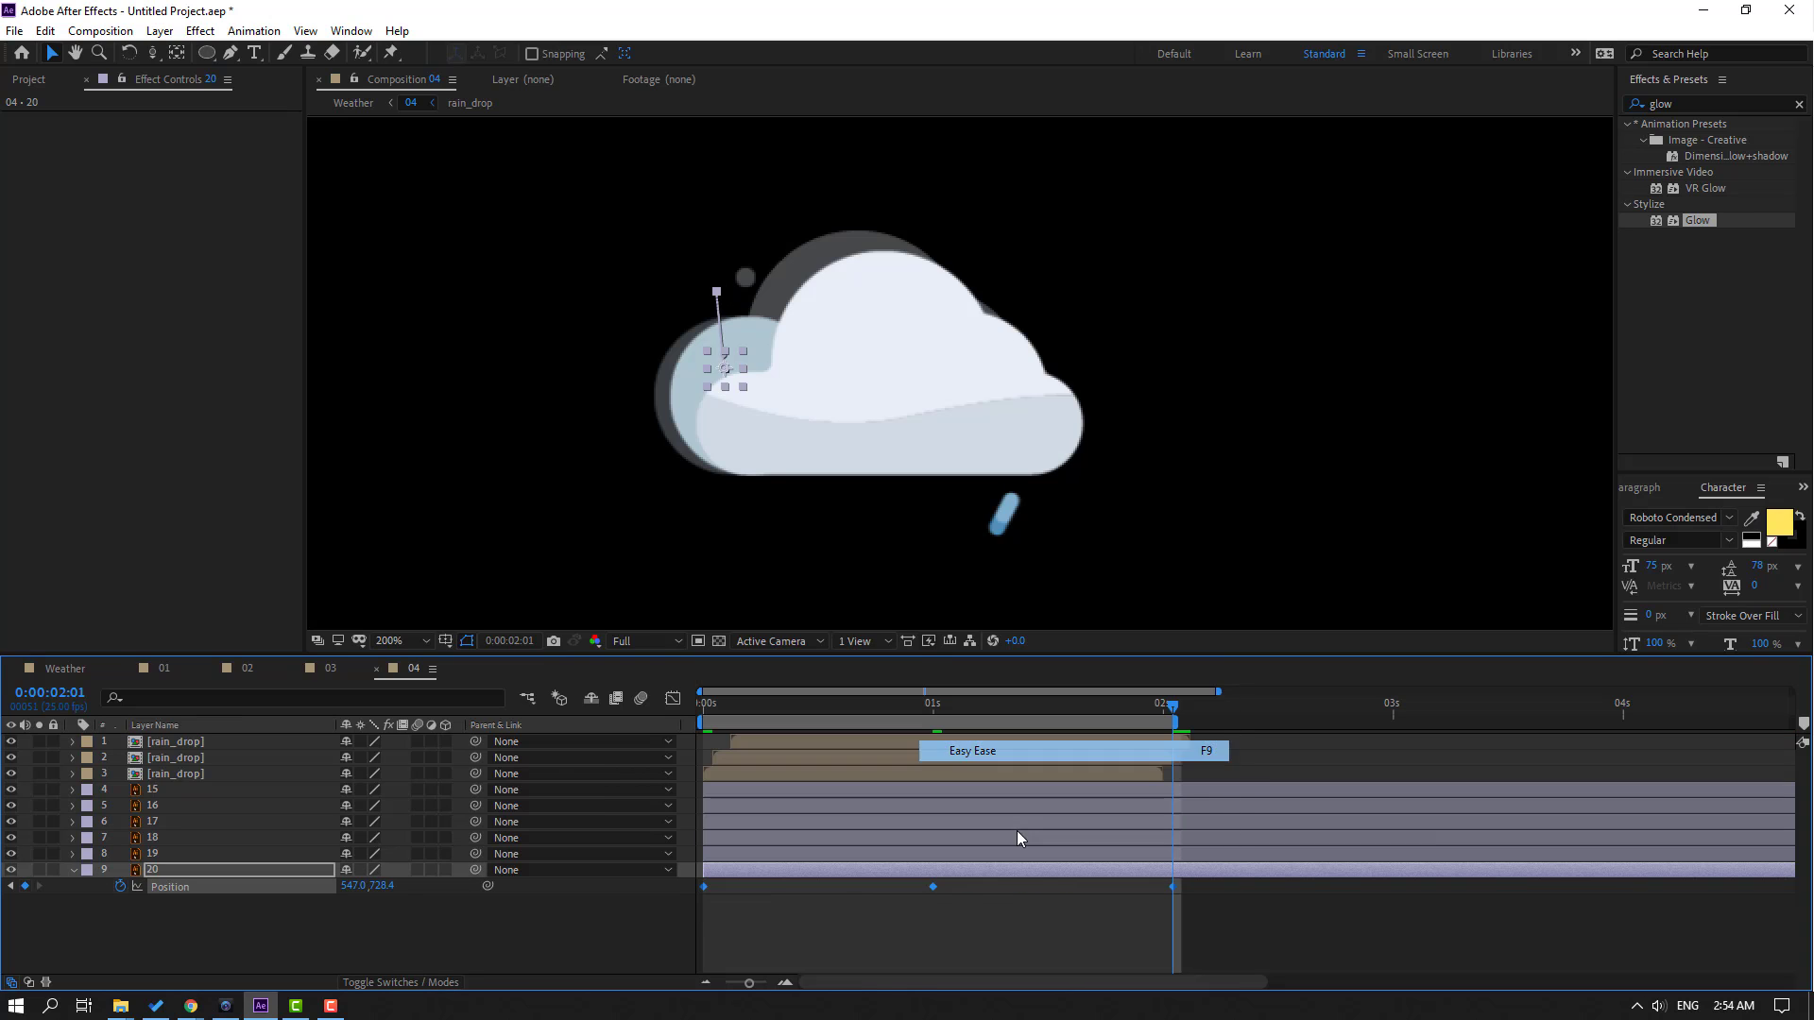
{"action": "left_click", "coordinate": [978, 907]}
{"action": "key", "text": "space"}
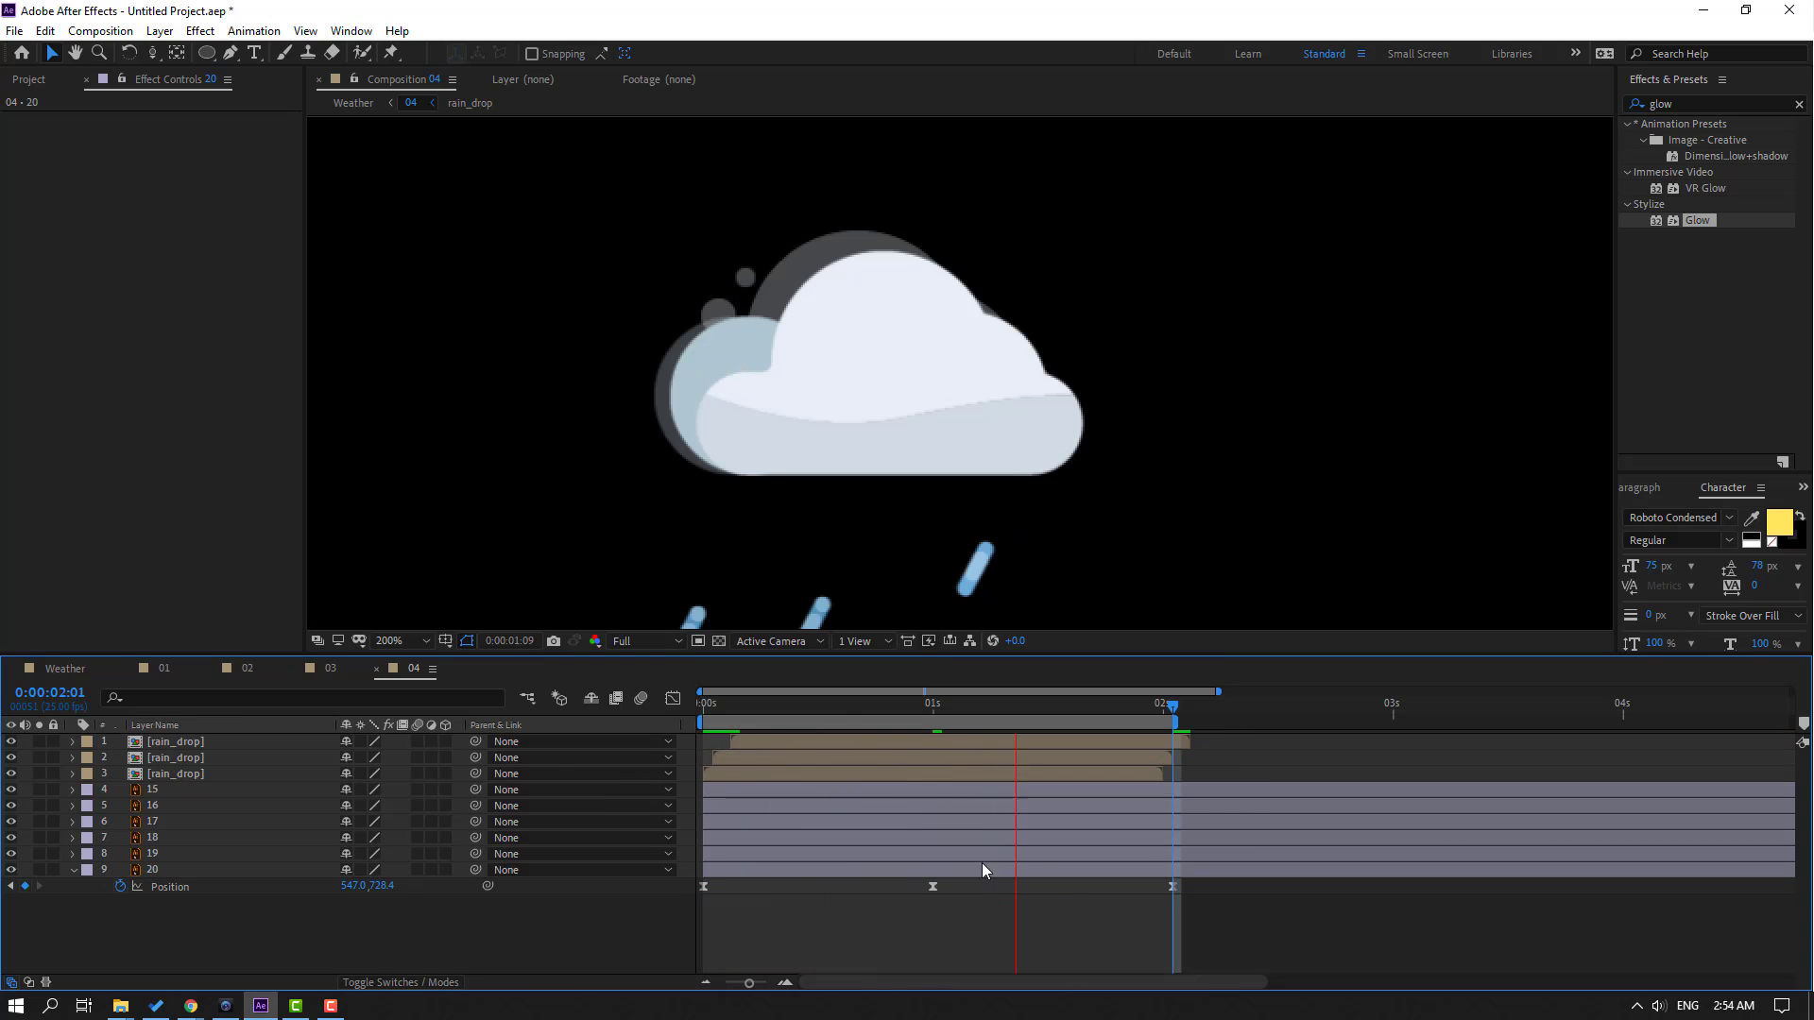
{"action": "key", "text": "space"}
{"action": "left_click", "coordinate": [166, 858]}
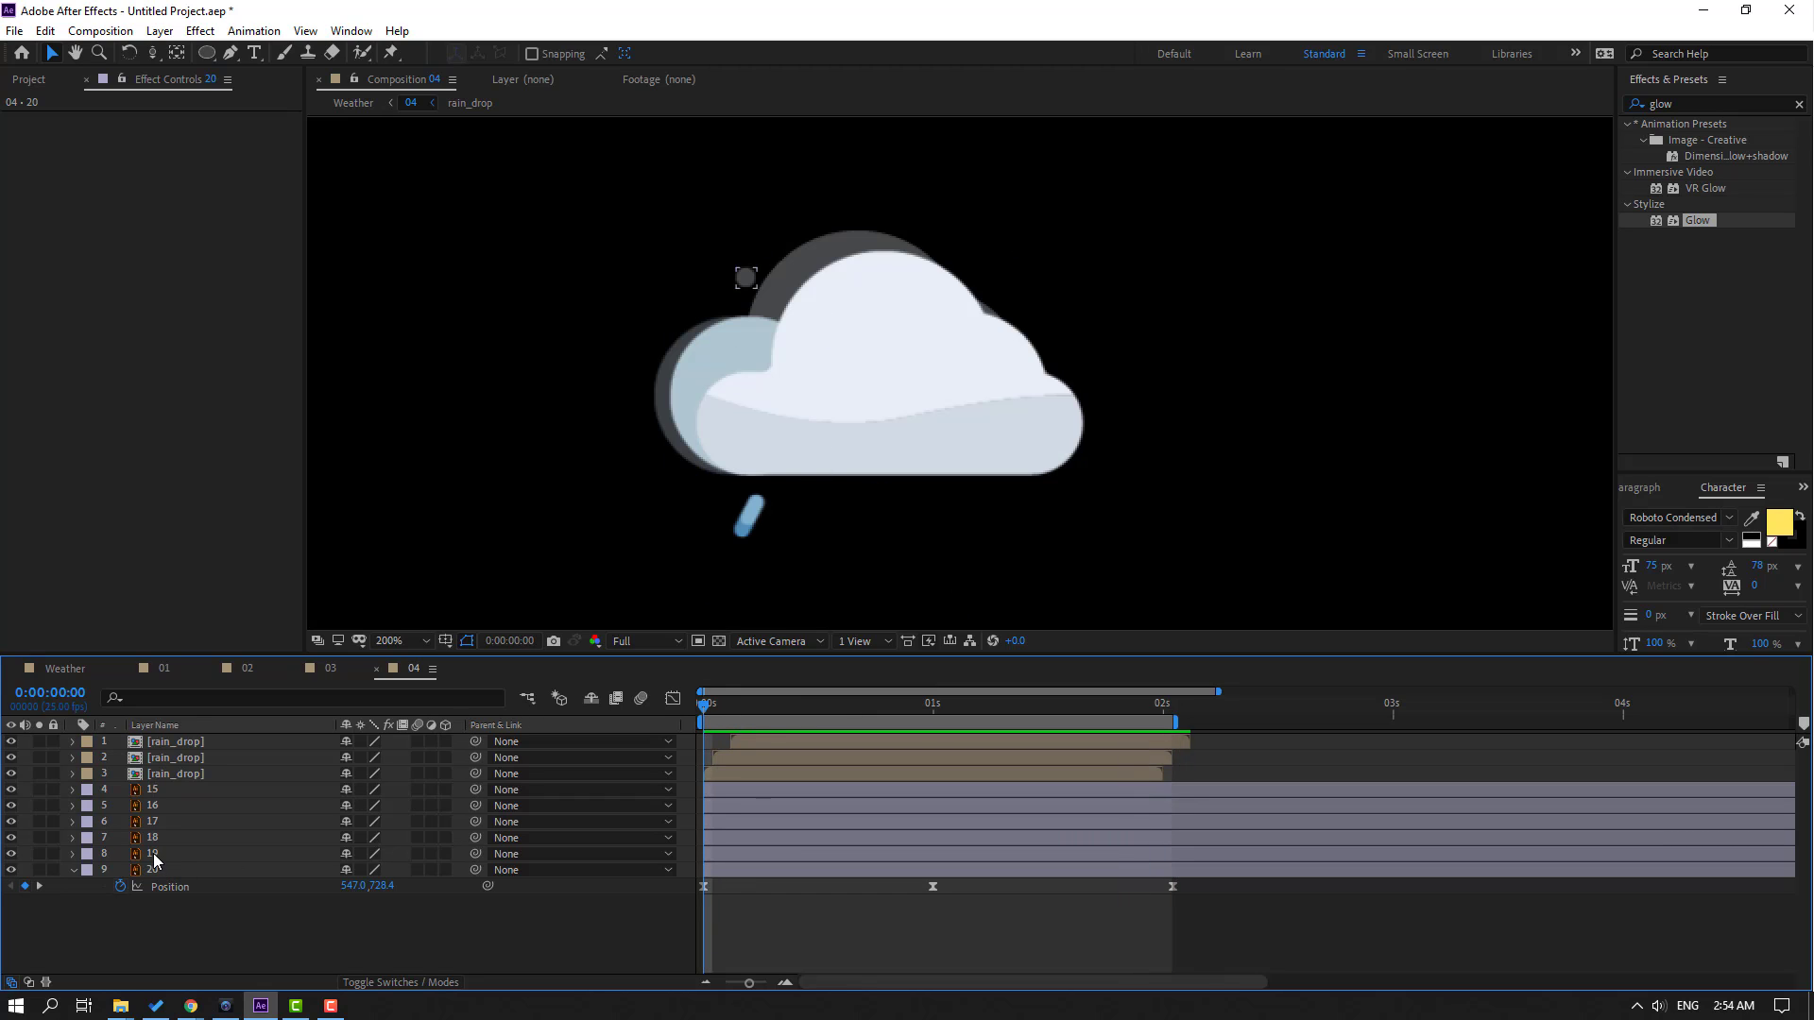
Keyframe dot layer 19's Position at 0, 1 and 2 s, moving it onto the cloud at 1 s
{"action": "left_click", "coordinate": [153, 853]}
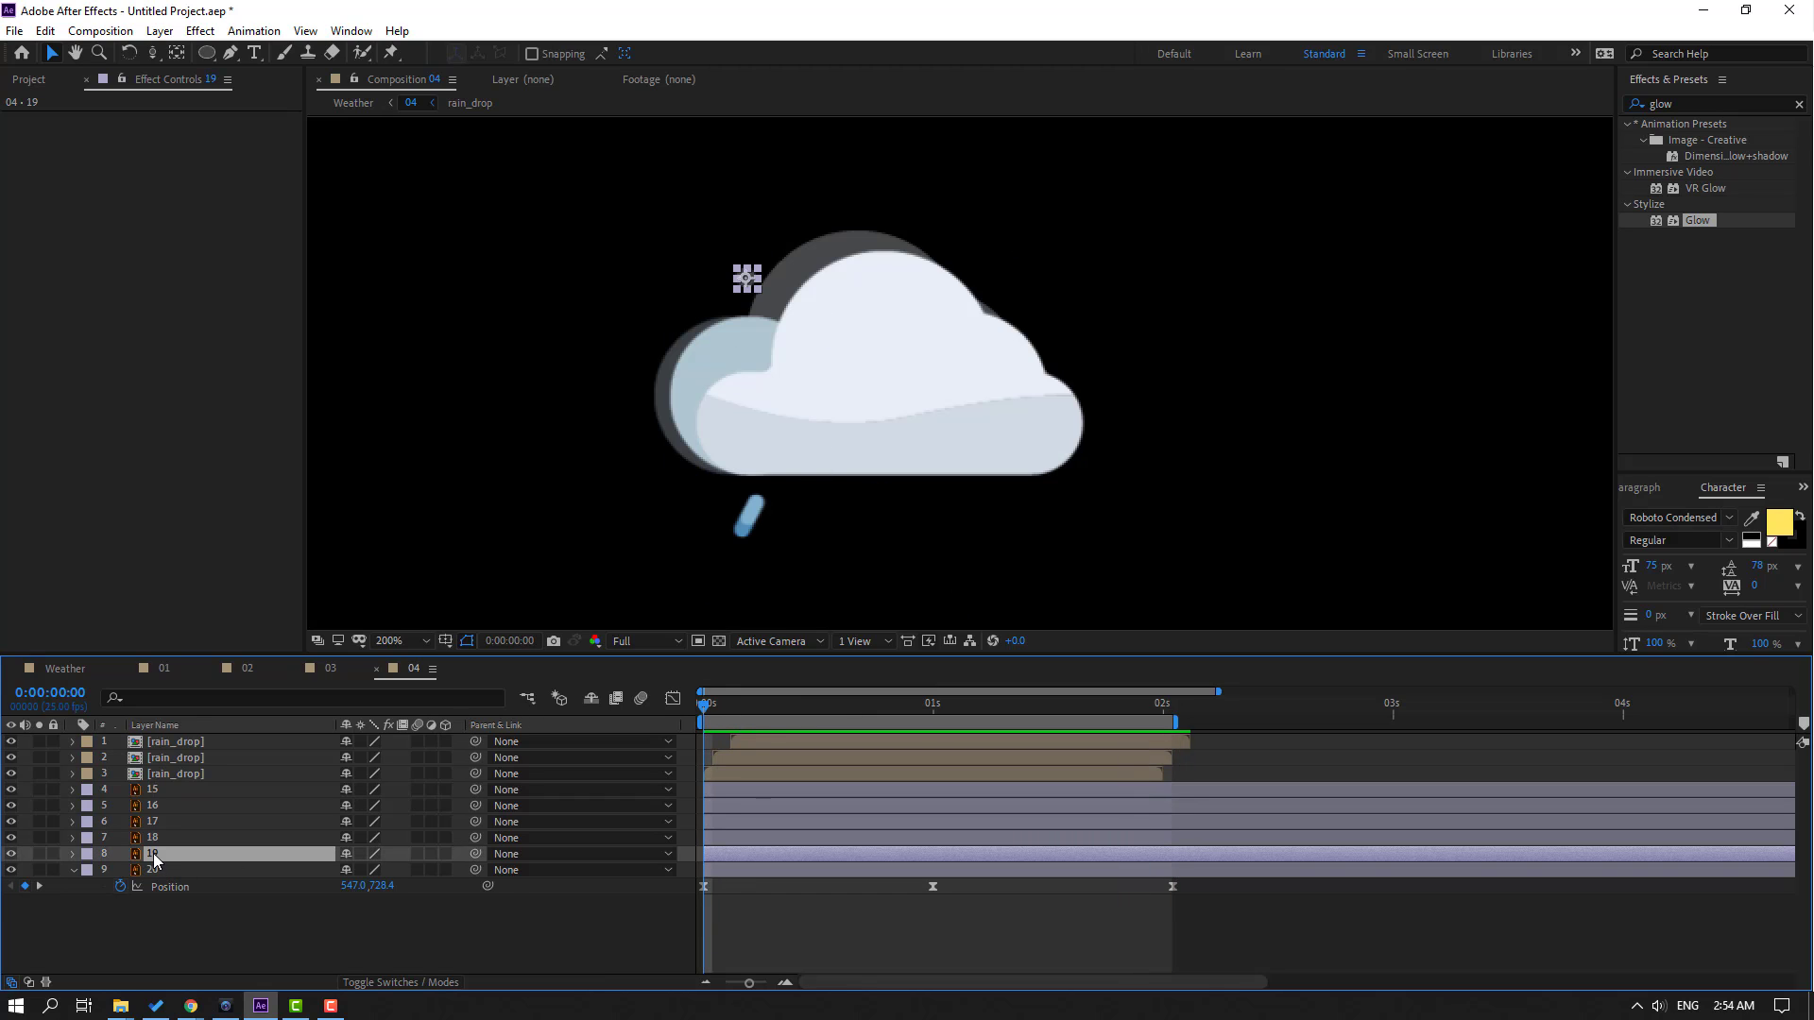
{"action": "key", "text": "p"}
{"action": "left_click", "coordinate": [120, 870]}
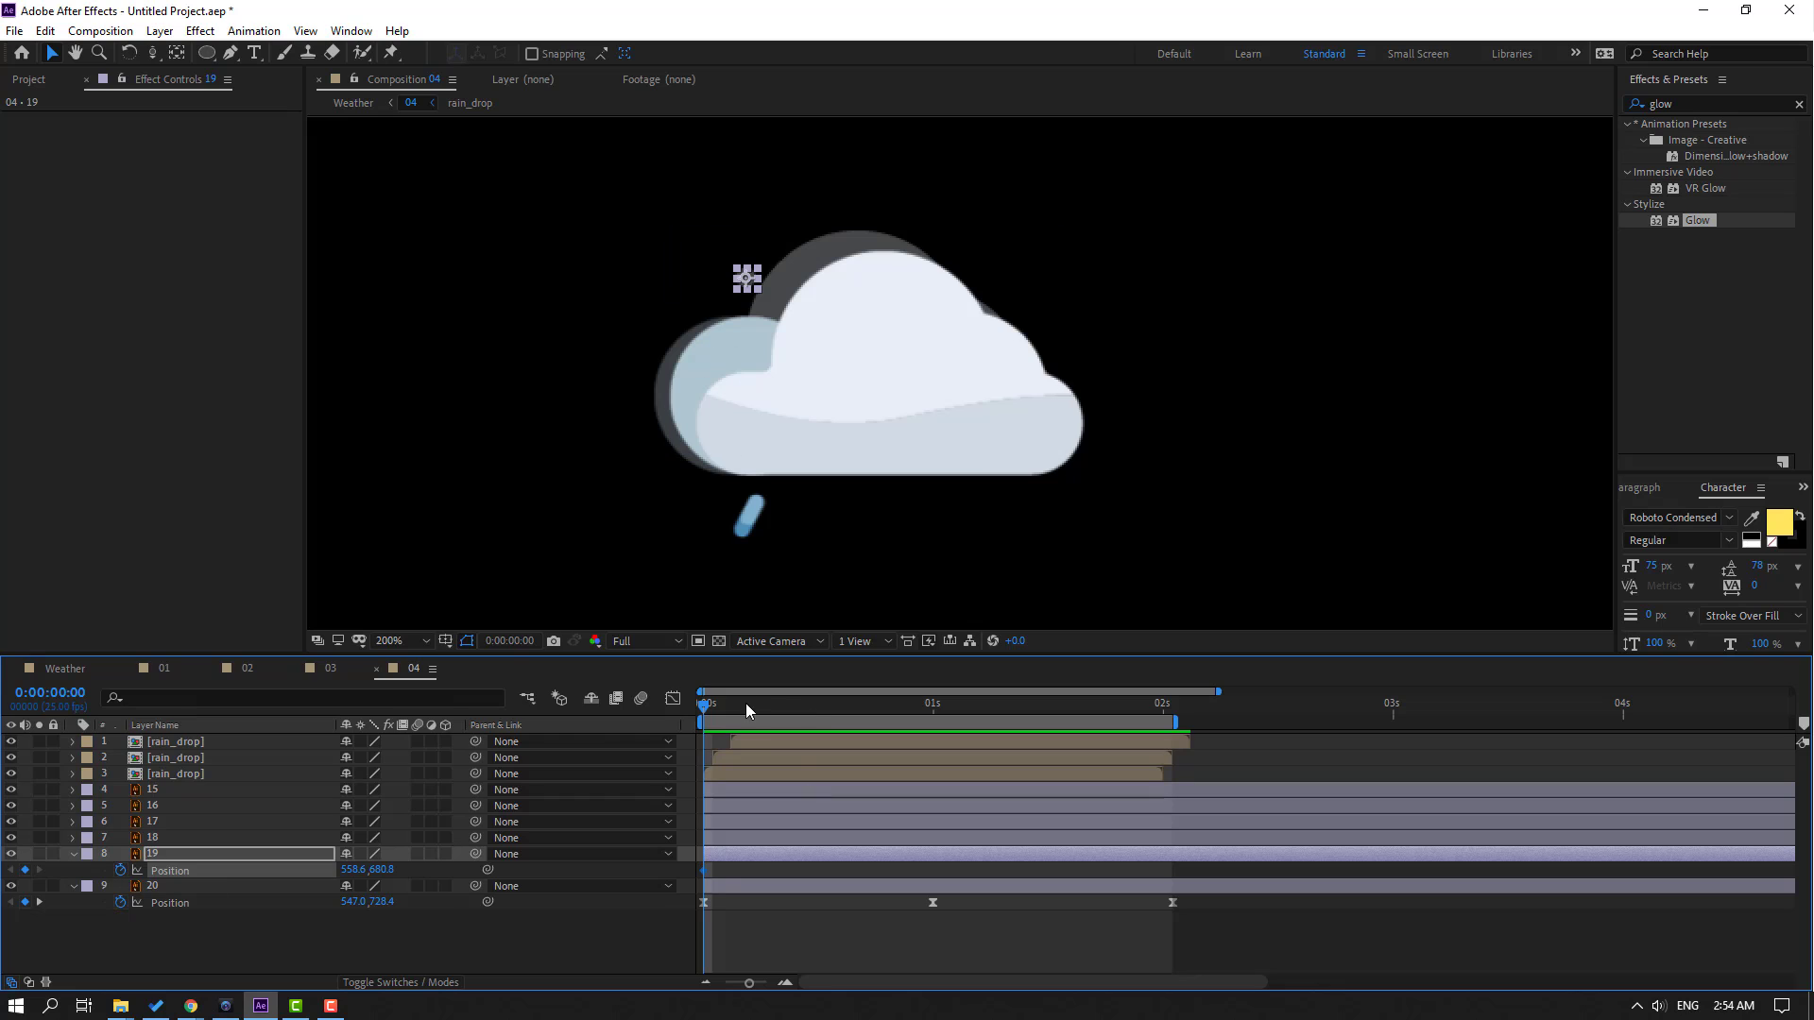
{"action": "mouse_move", "coordinate": [745, 703]}
{"action": "left_mouse_down"}
{"action": "mouse_move", "coordinate": [956, 731]}
{"action": "mouse_move", "coordinate": [934, 729]}
{"action": "left_mouse_up"}
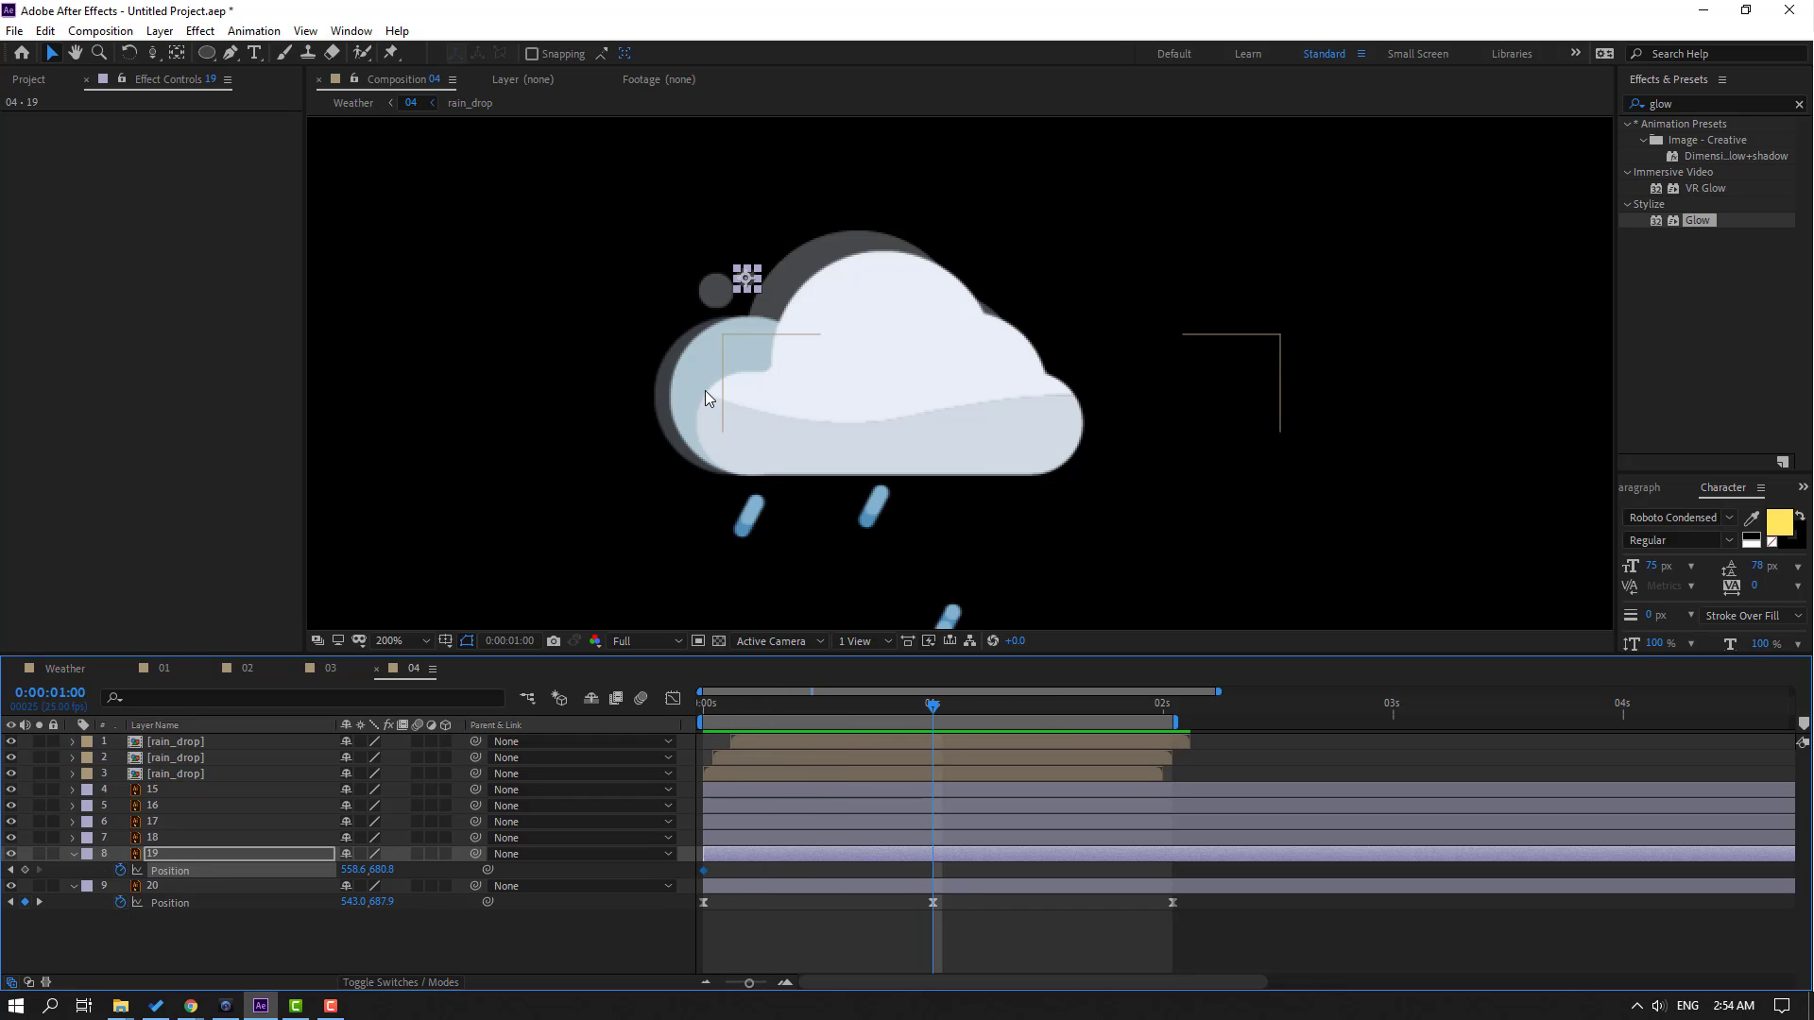
{"action": "left_click_drag", "start_coordinate": [768, 296], "coordinate": [838, 331]}
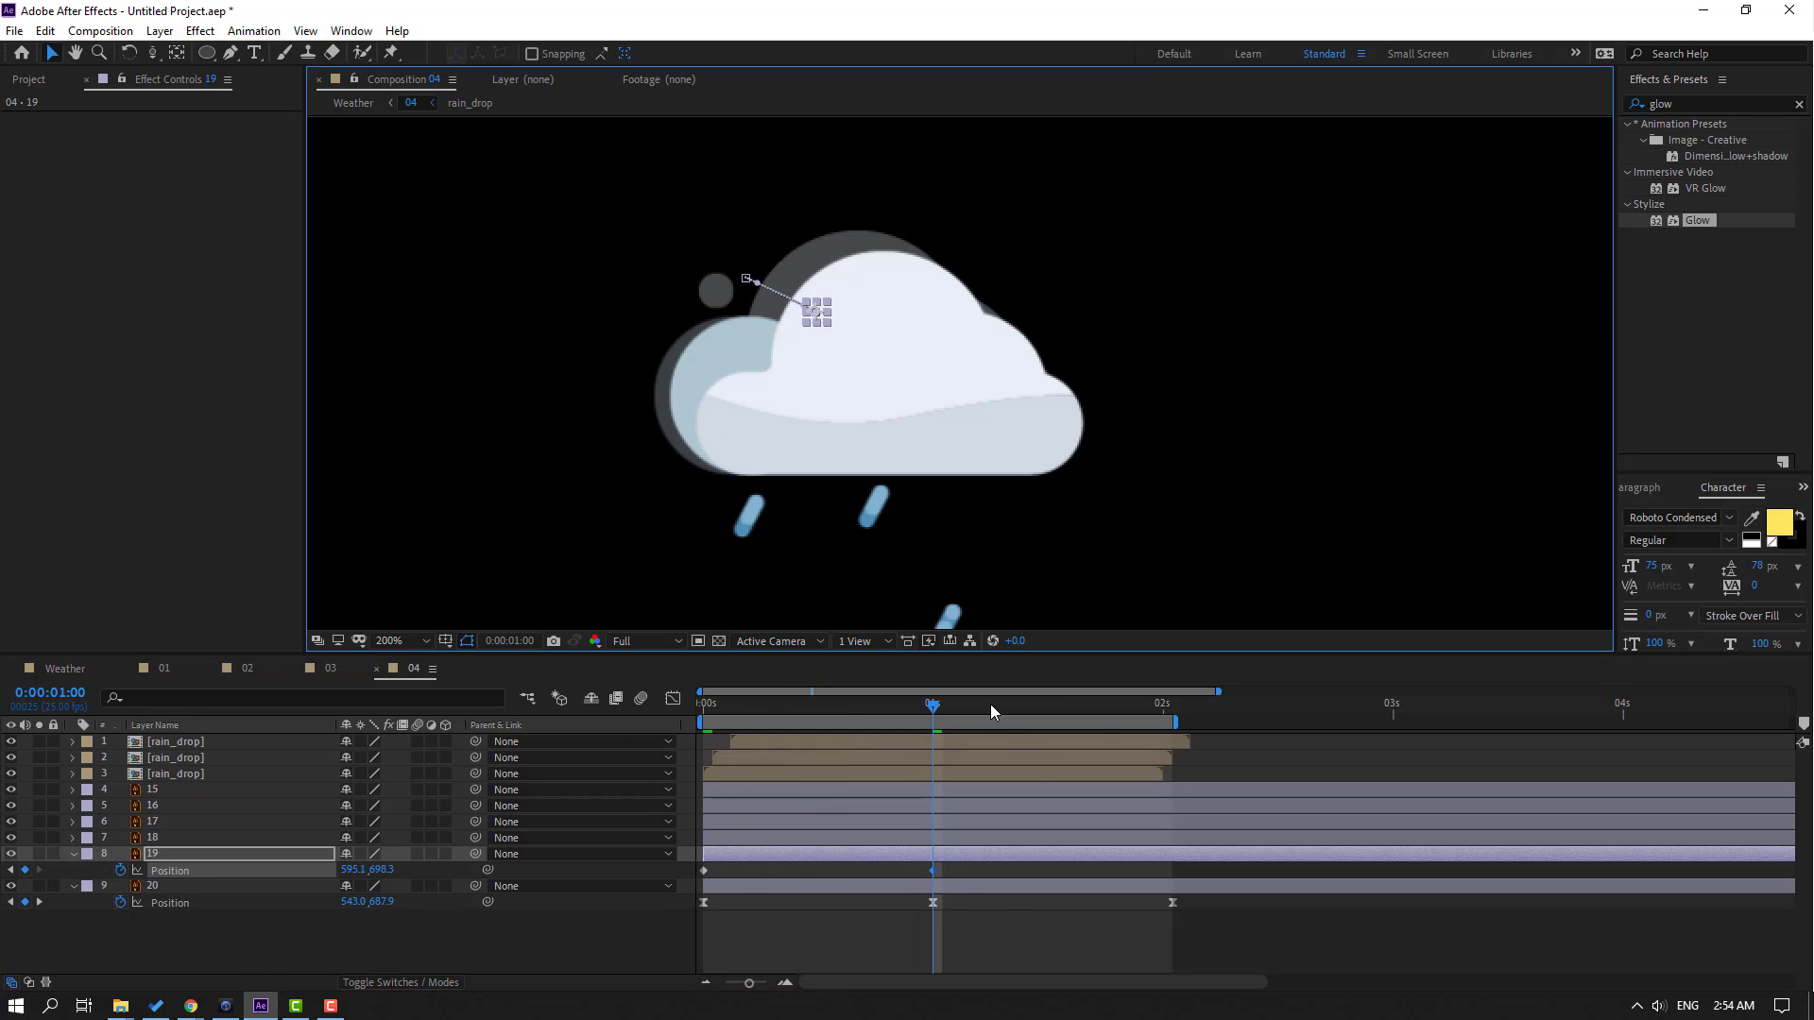
{"action": "left_click_drag", "start_coordinate": [988, 712], "coordinate": [1174, 735]}
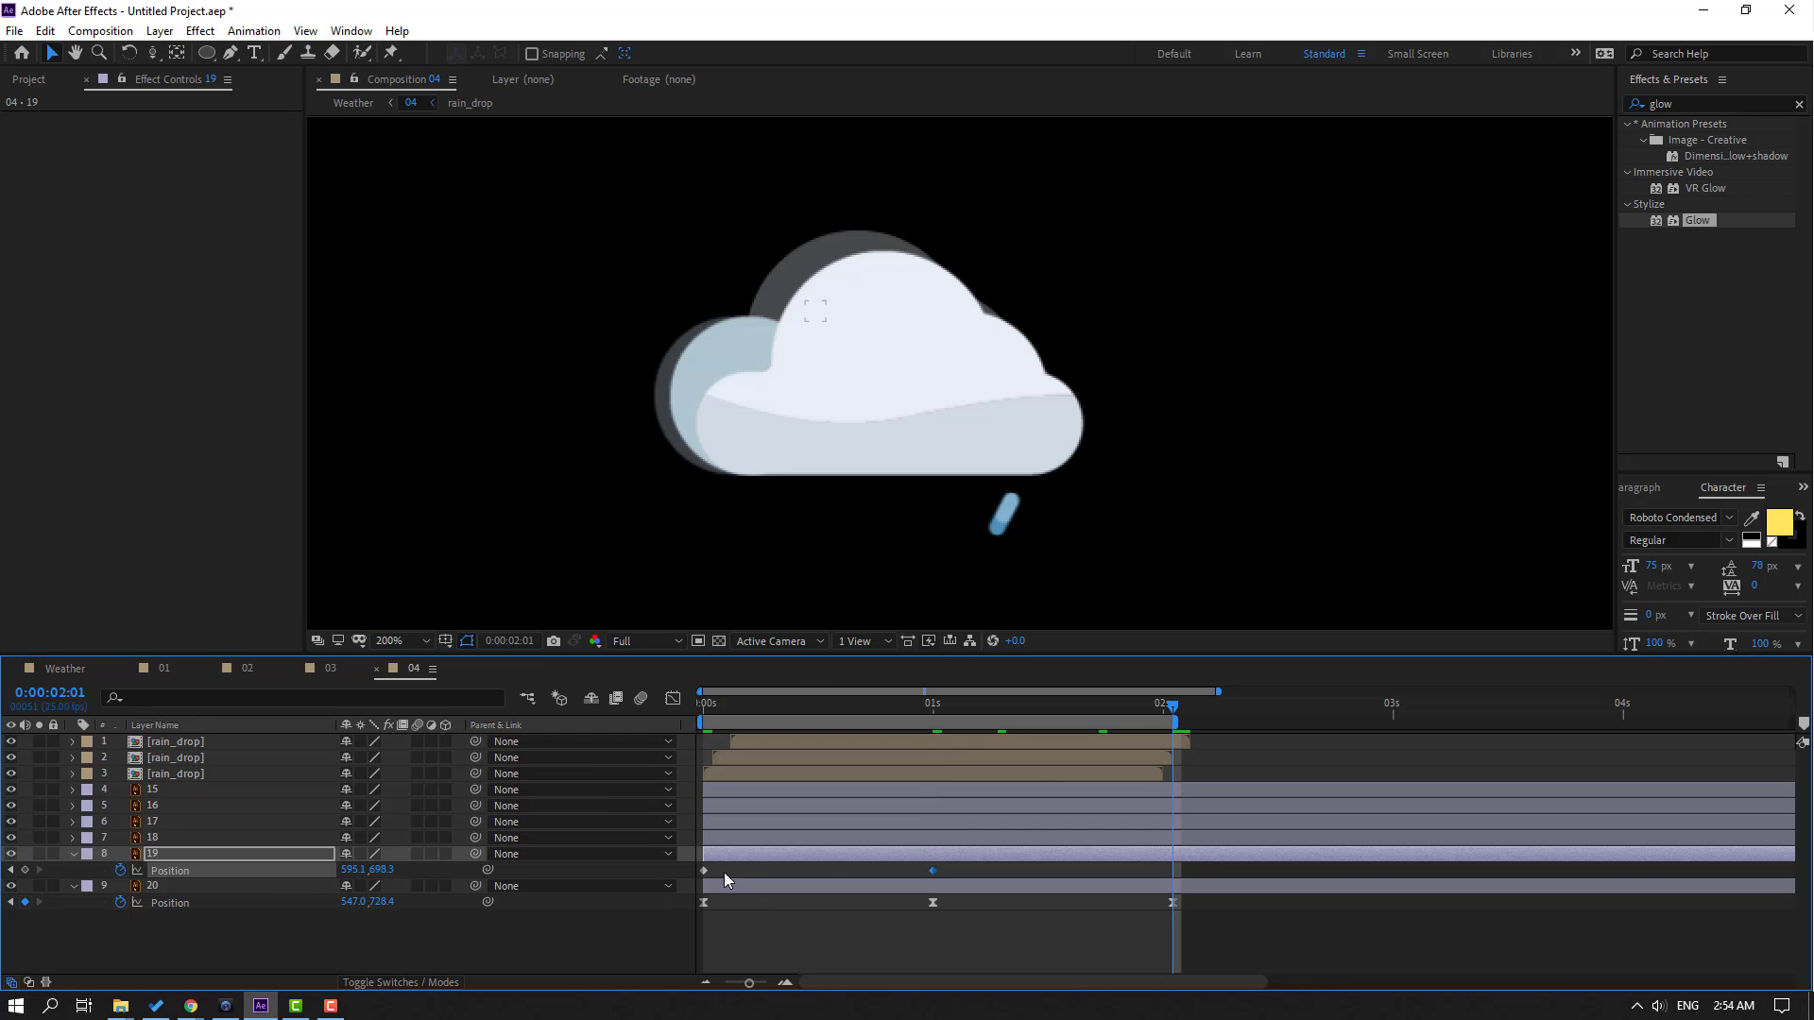
{"action": "left_click", "coordinate": [703, 870]}
{"action": "key", "text": "ctrl+c"}
{"action": "key", "text": "ctrl+v"}
Apply Easy Ease to all of layer 19's Position keyframes
{"action": "left_click_drag", "start_coordinate": [1193, 873], "coordinate": [694, 875]}
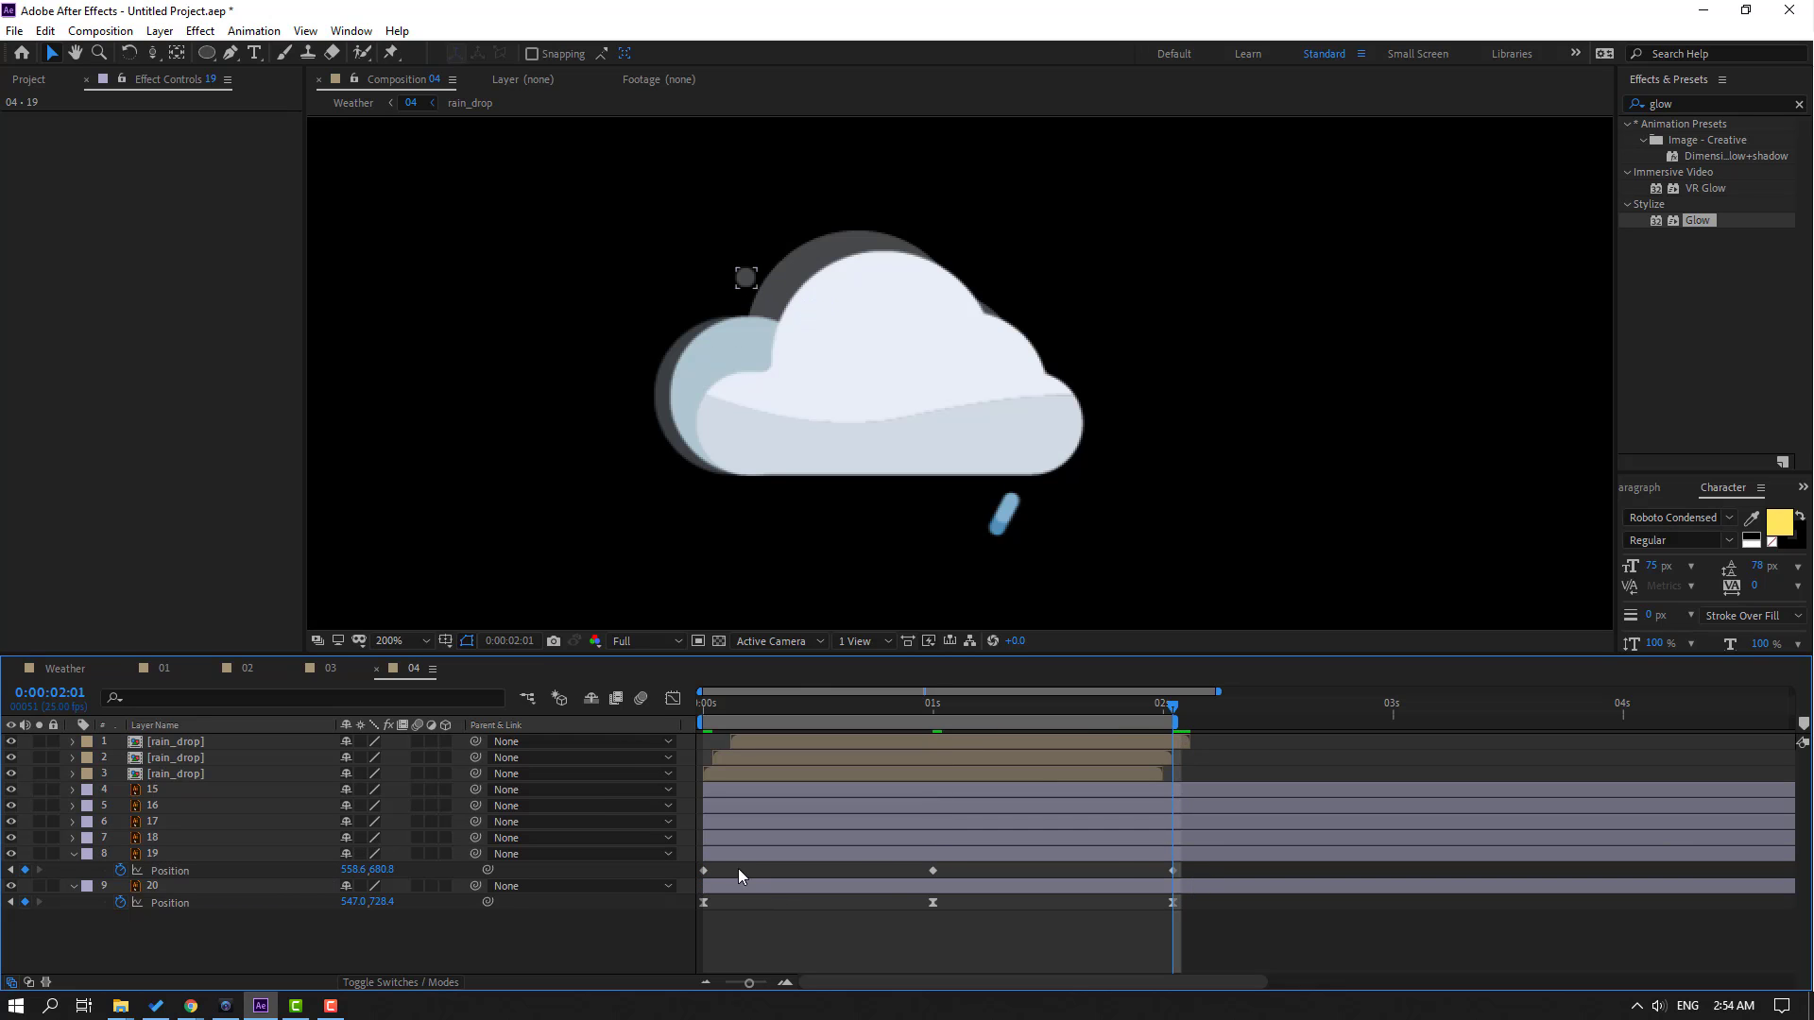
{"action": "right_click", "coordinate": [705, 874]}
{"action": "mouse_move", "coordinate": [789, 741]}
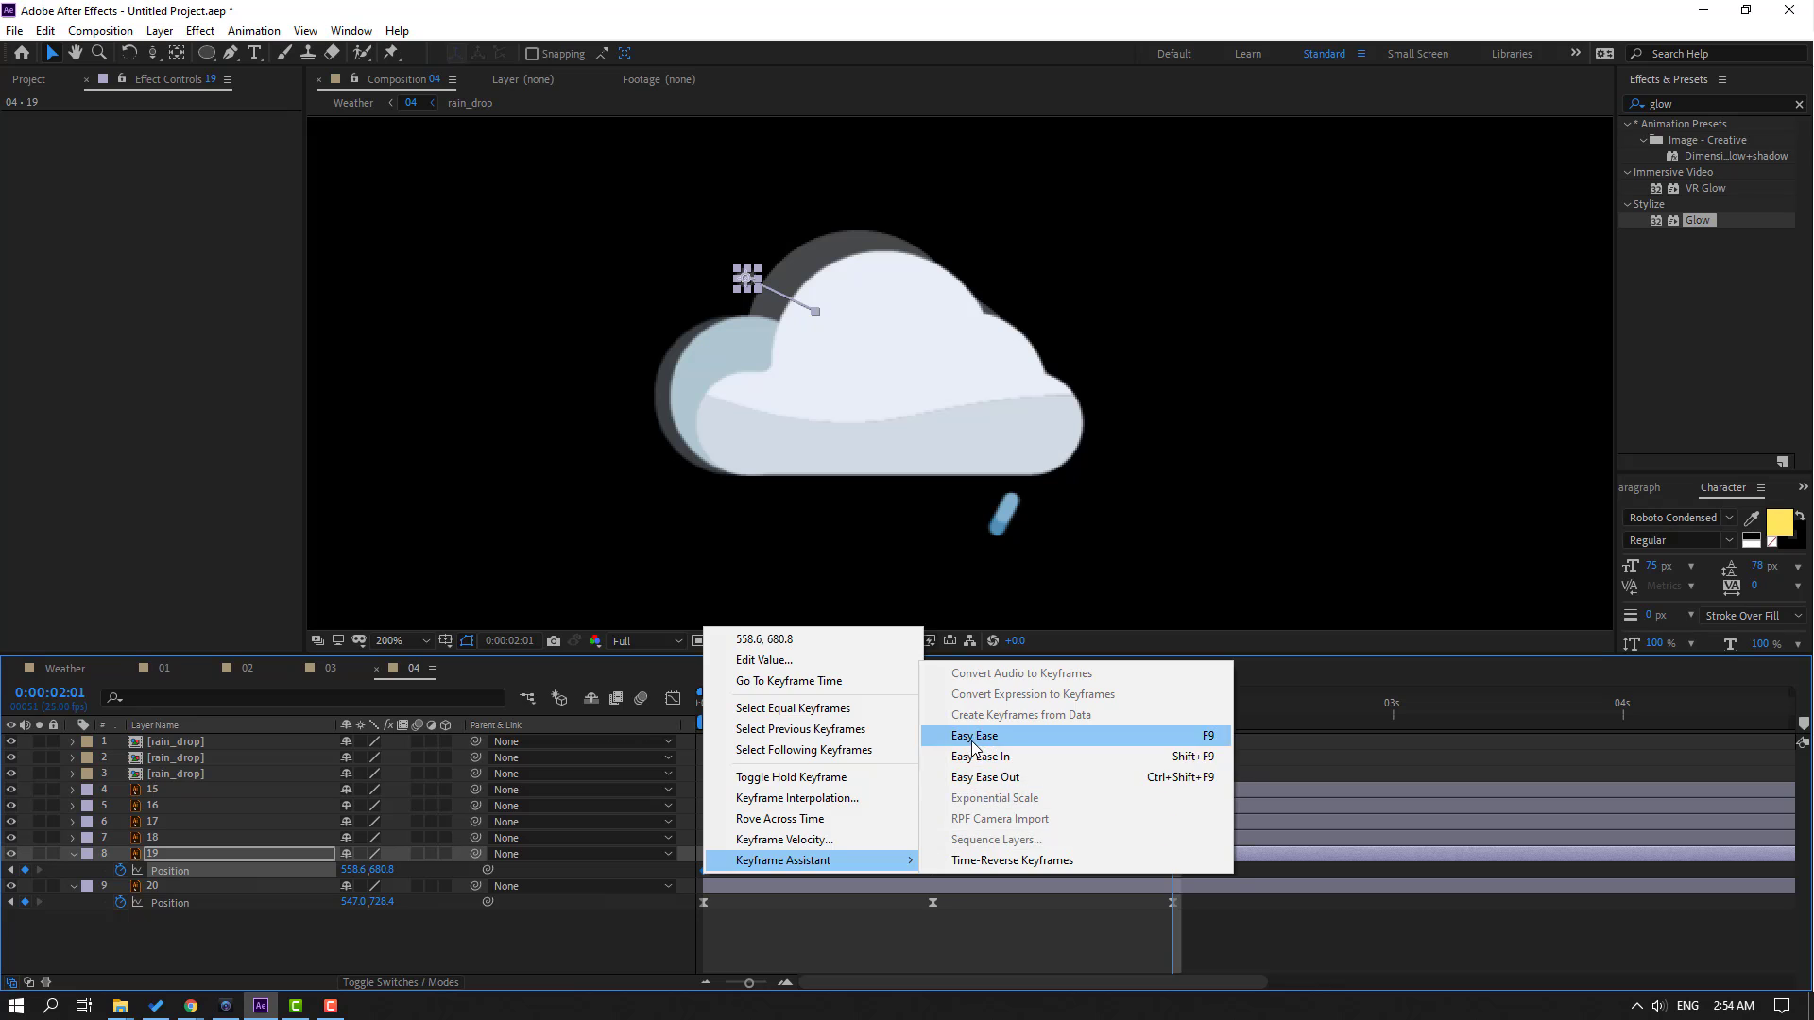
{"action": "left_click", "coordinate": [1077, 733]}
Keyframe layer 18's Position at 0 s and nudge it at 1 s
{"action": "left_click", "coordinate": [156, 838]}
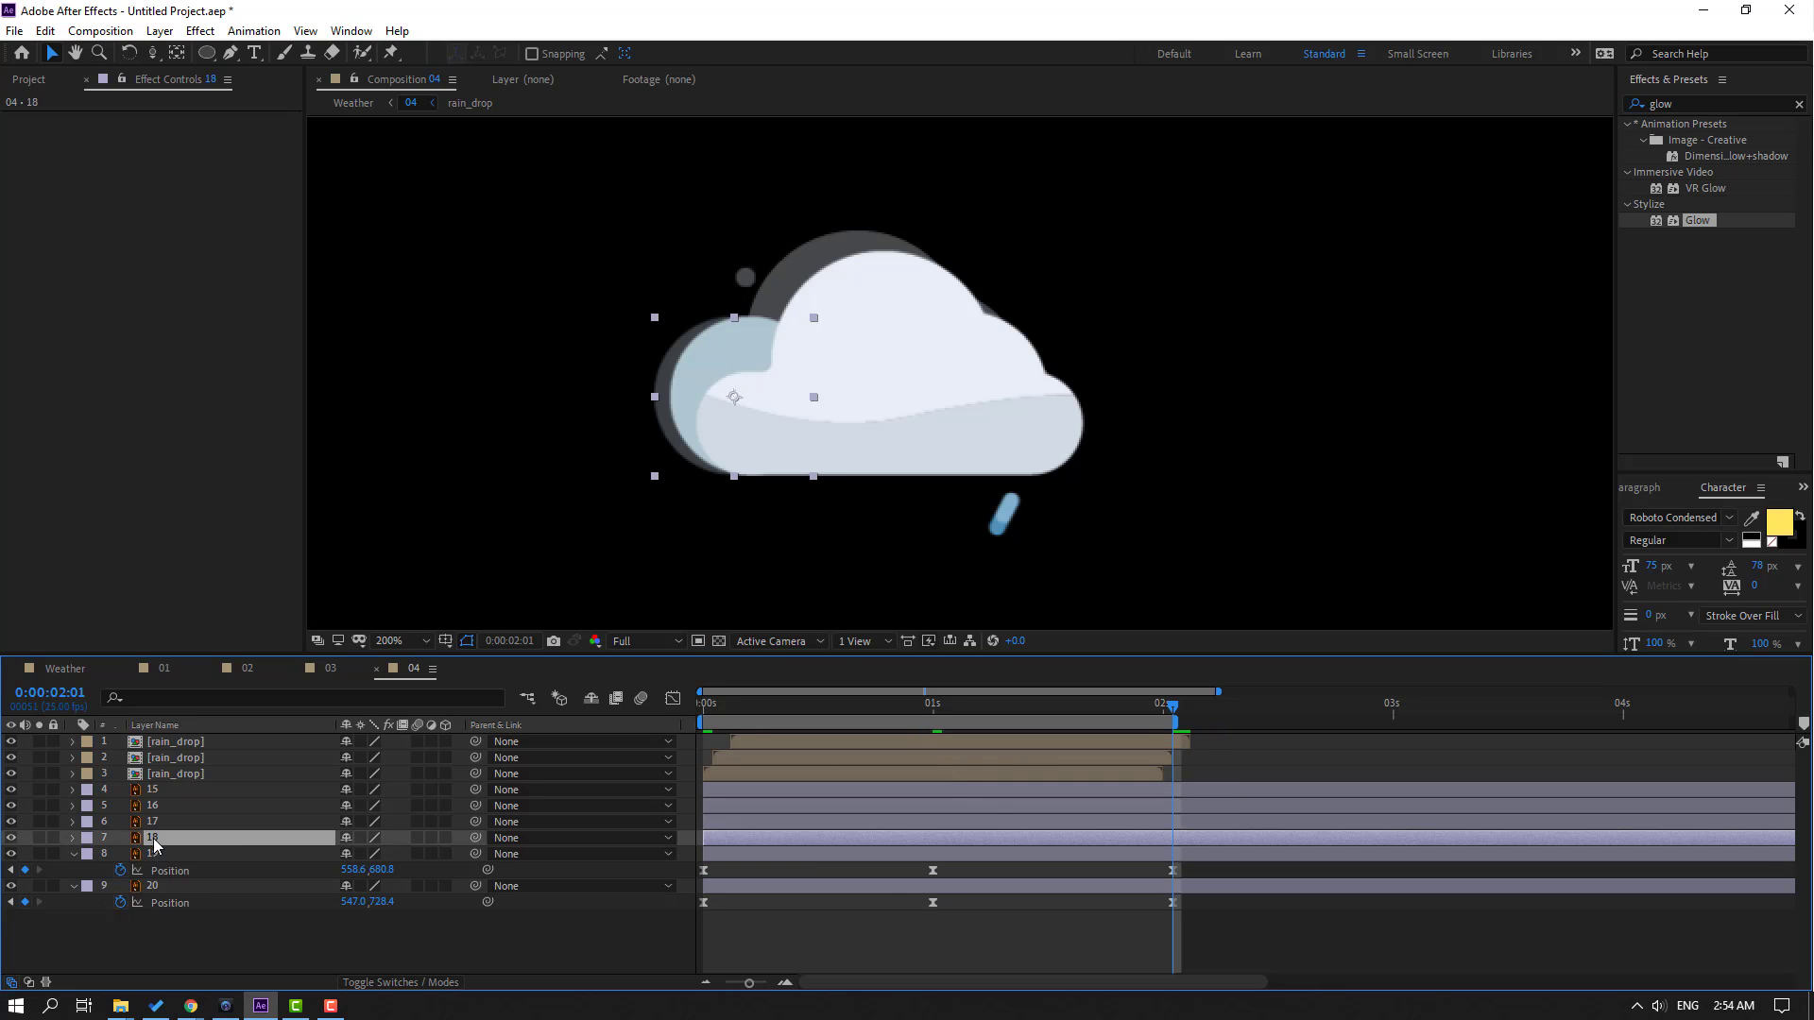
{"action": "left_click_drag", "start_coordinate": [912, 714], "coordinate": [444, 726]}
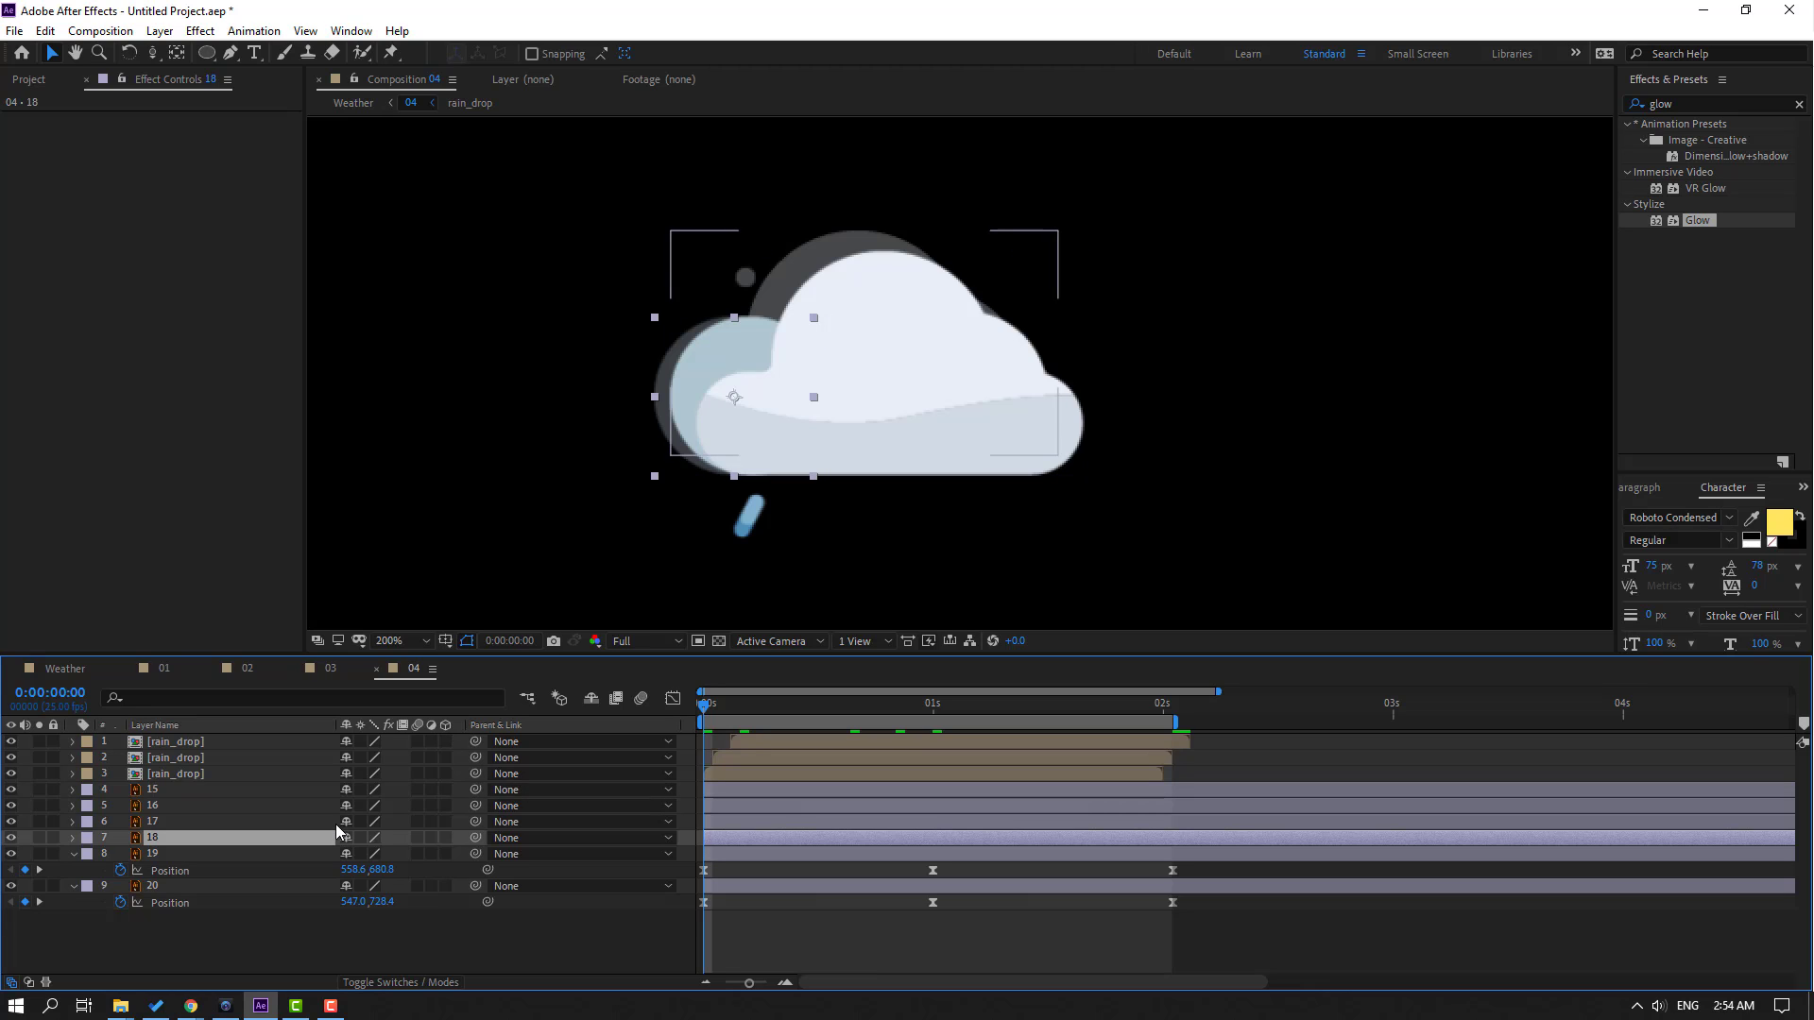
{"action": "key", "text": "p"}
{"action": "left_click", "coordinate": [121, 855]}
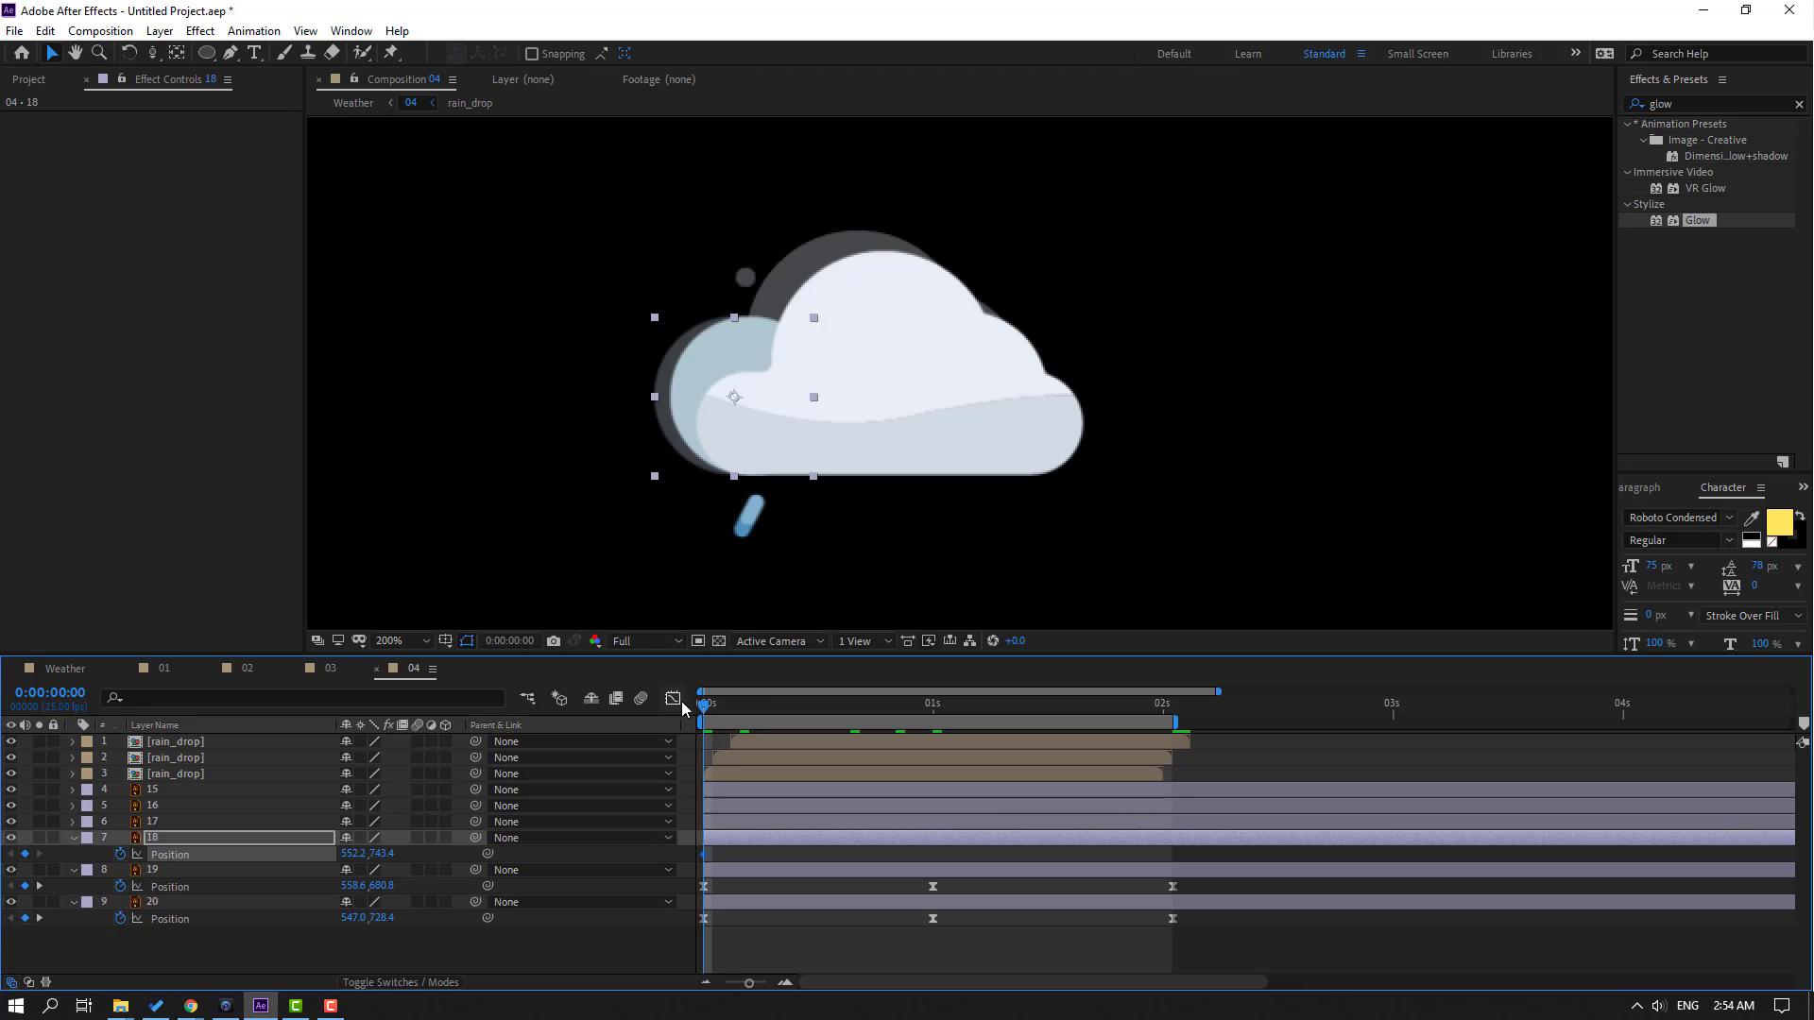
{"action": "left_click_drag", "start_coordinate": [750, 705], "coordinate": [930, 703]}
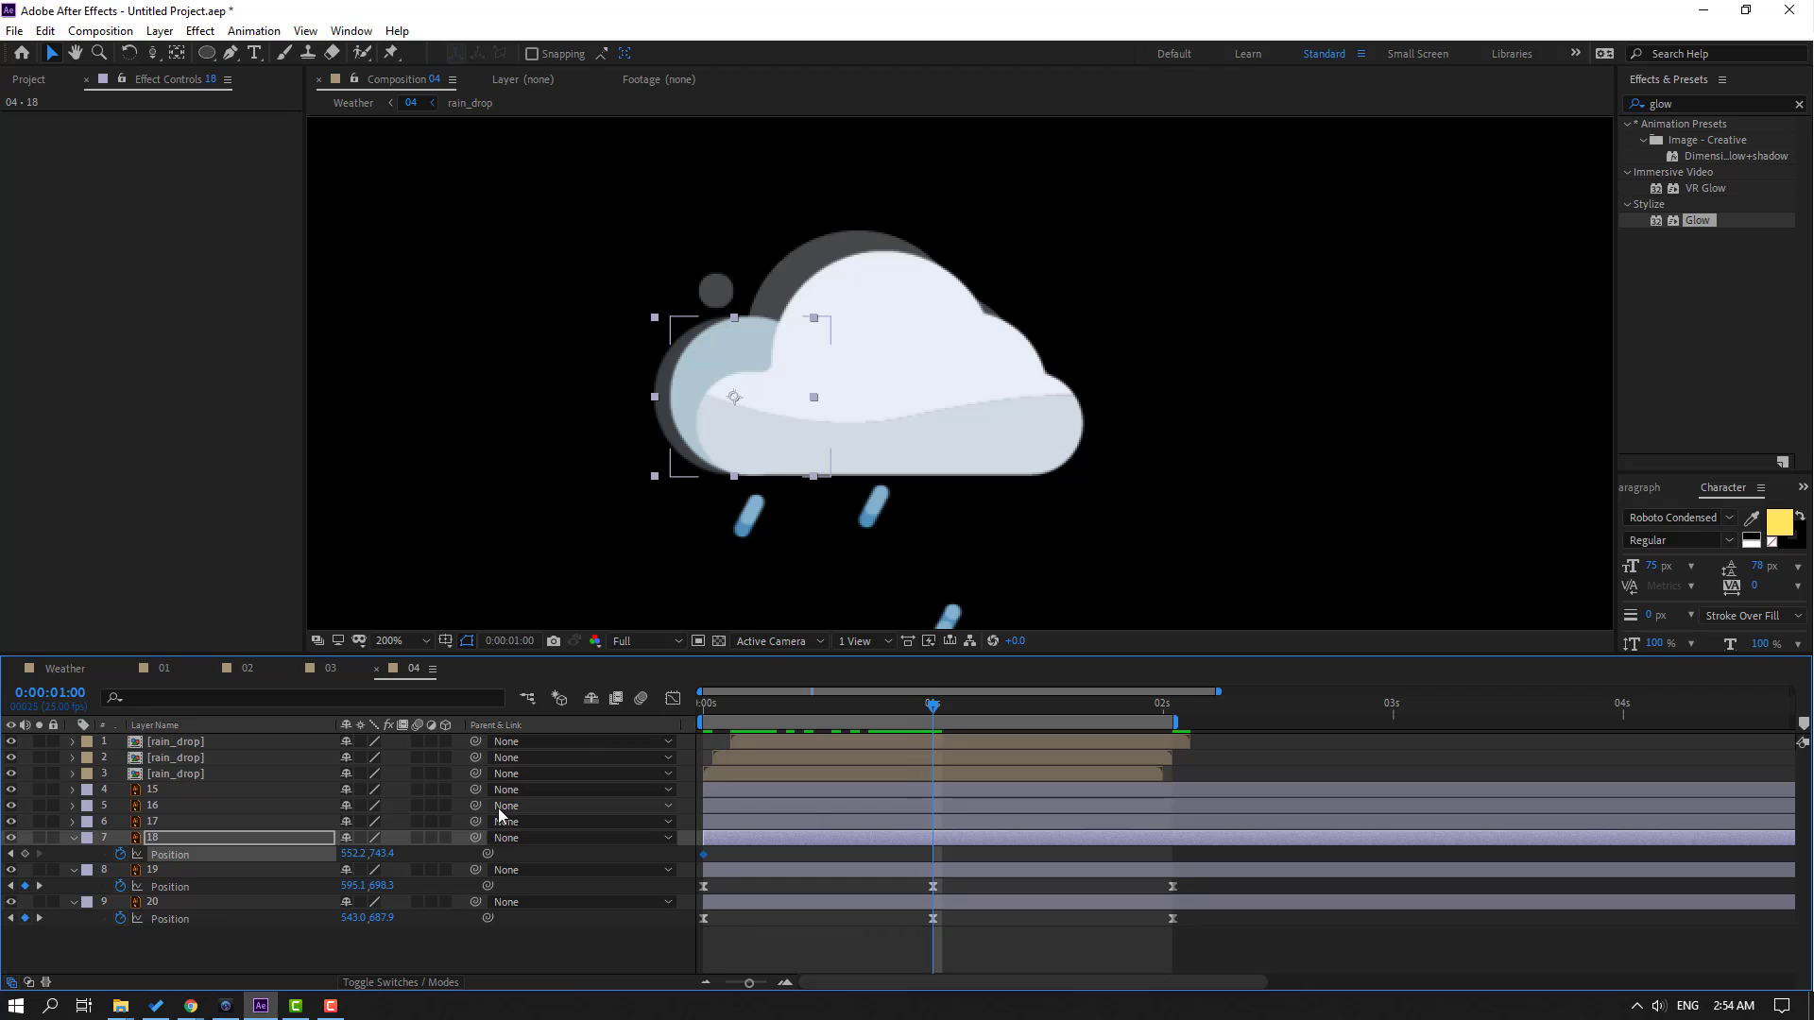
{"action": "left_click_drag", "start_coordinate": [346, 855], "coordinate": [349, 855]}
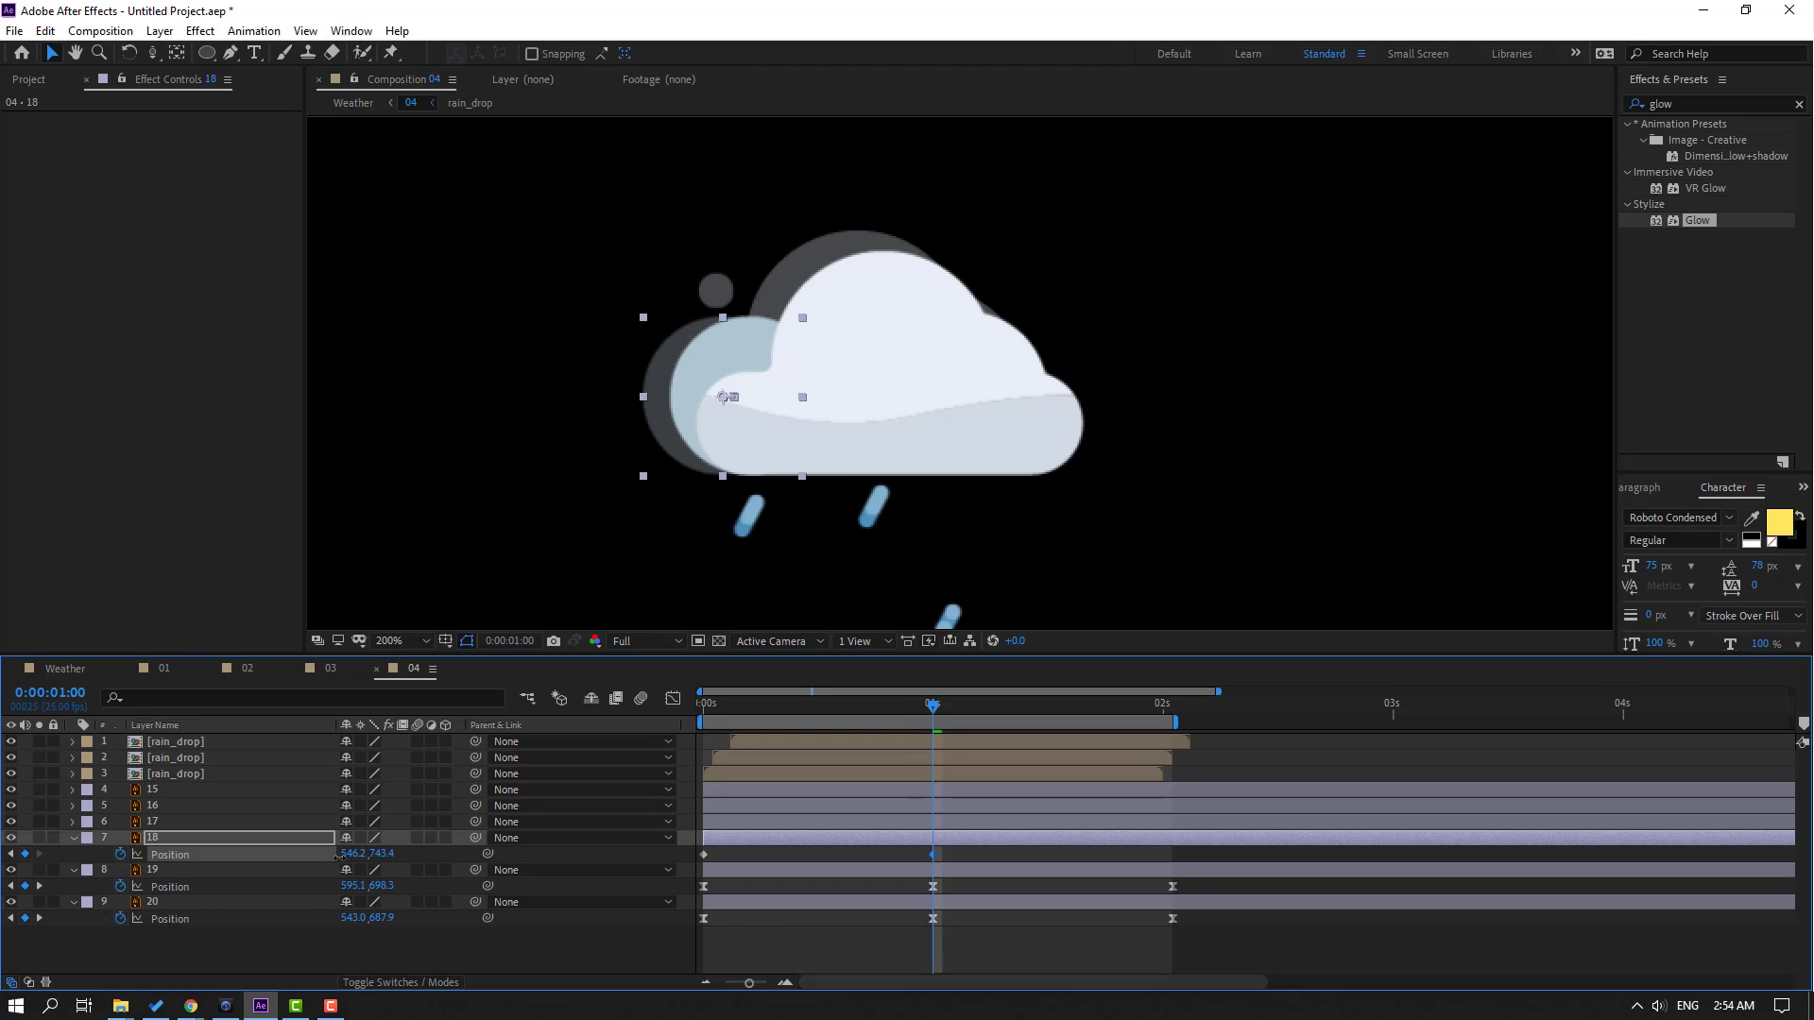
{"action": "left_click_drag", "start_coordinate": [963, 701], "coordinate": [1170, 738]}
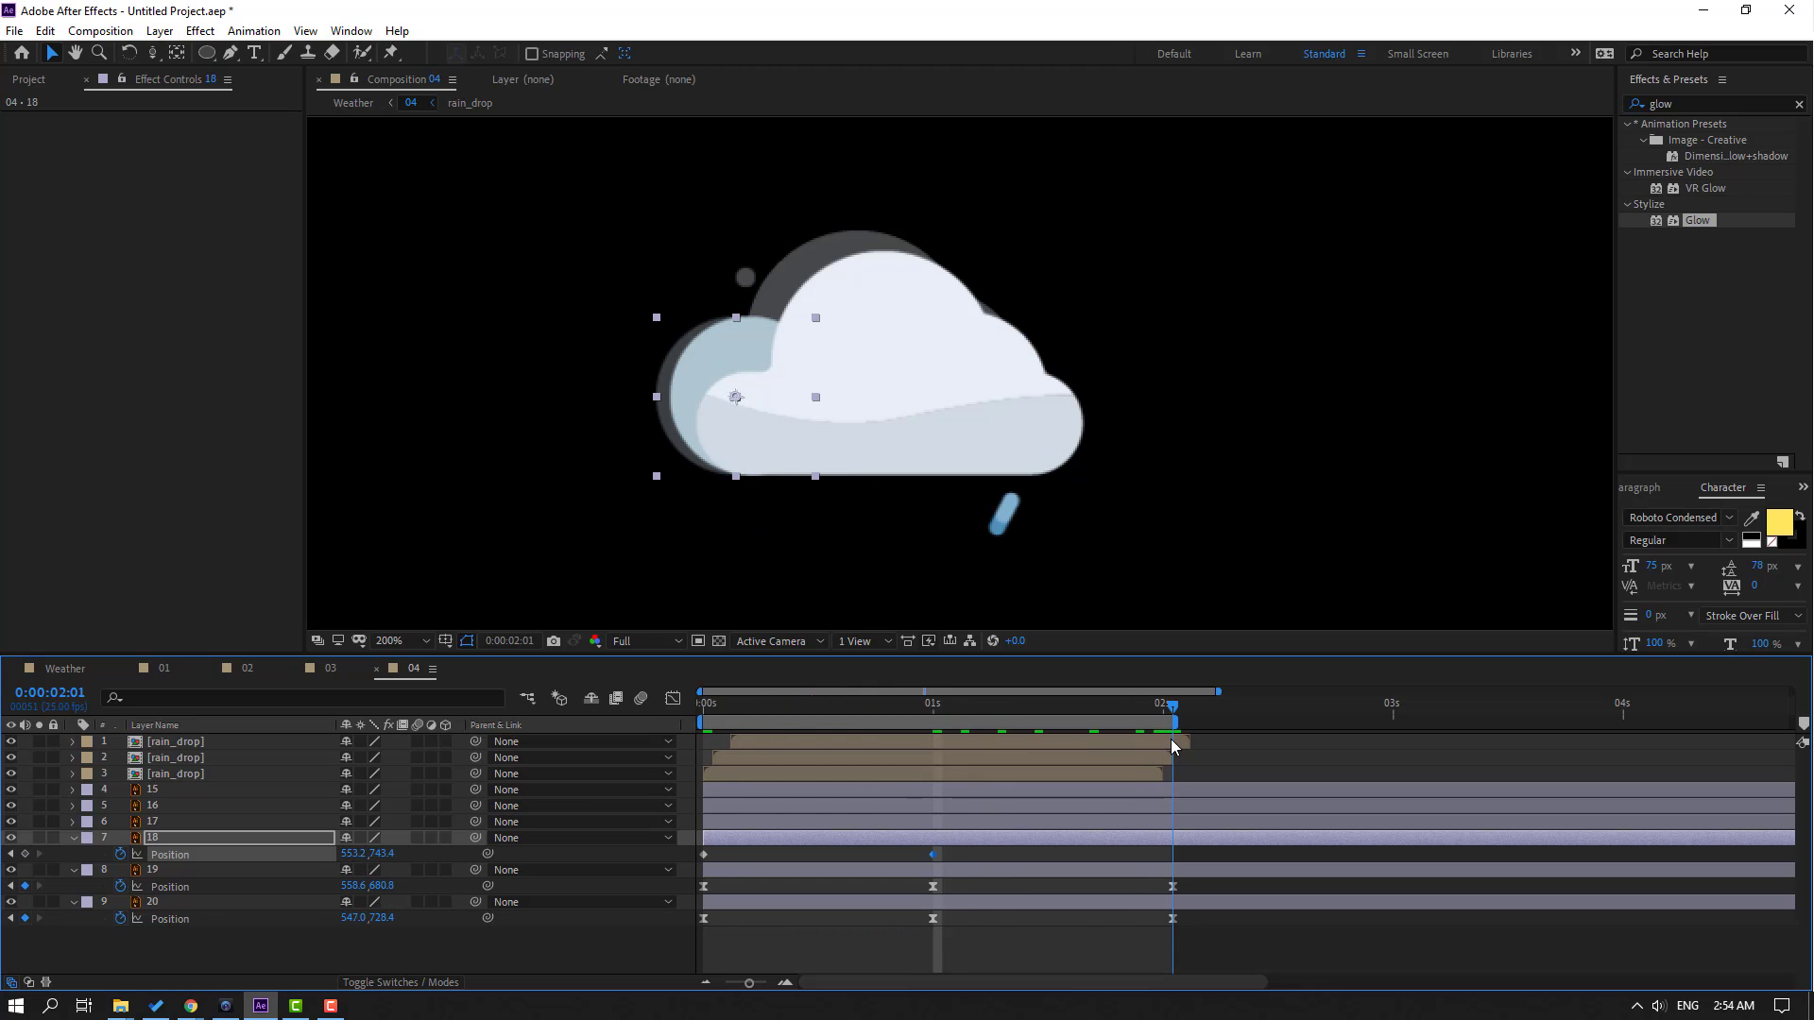
{"action": "left_click", "coordinate": [739, 854]}
Copy layer 18's starting Position keyframe to 2 s and apply Easy Ease
{"action": "left_click", "coordinate": [704, 854]}
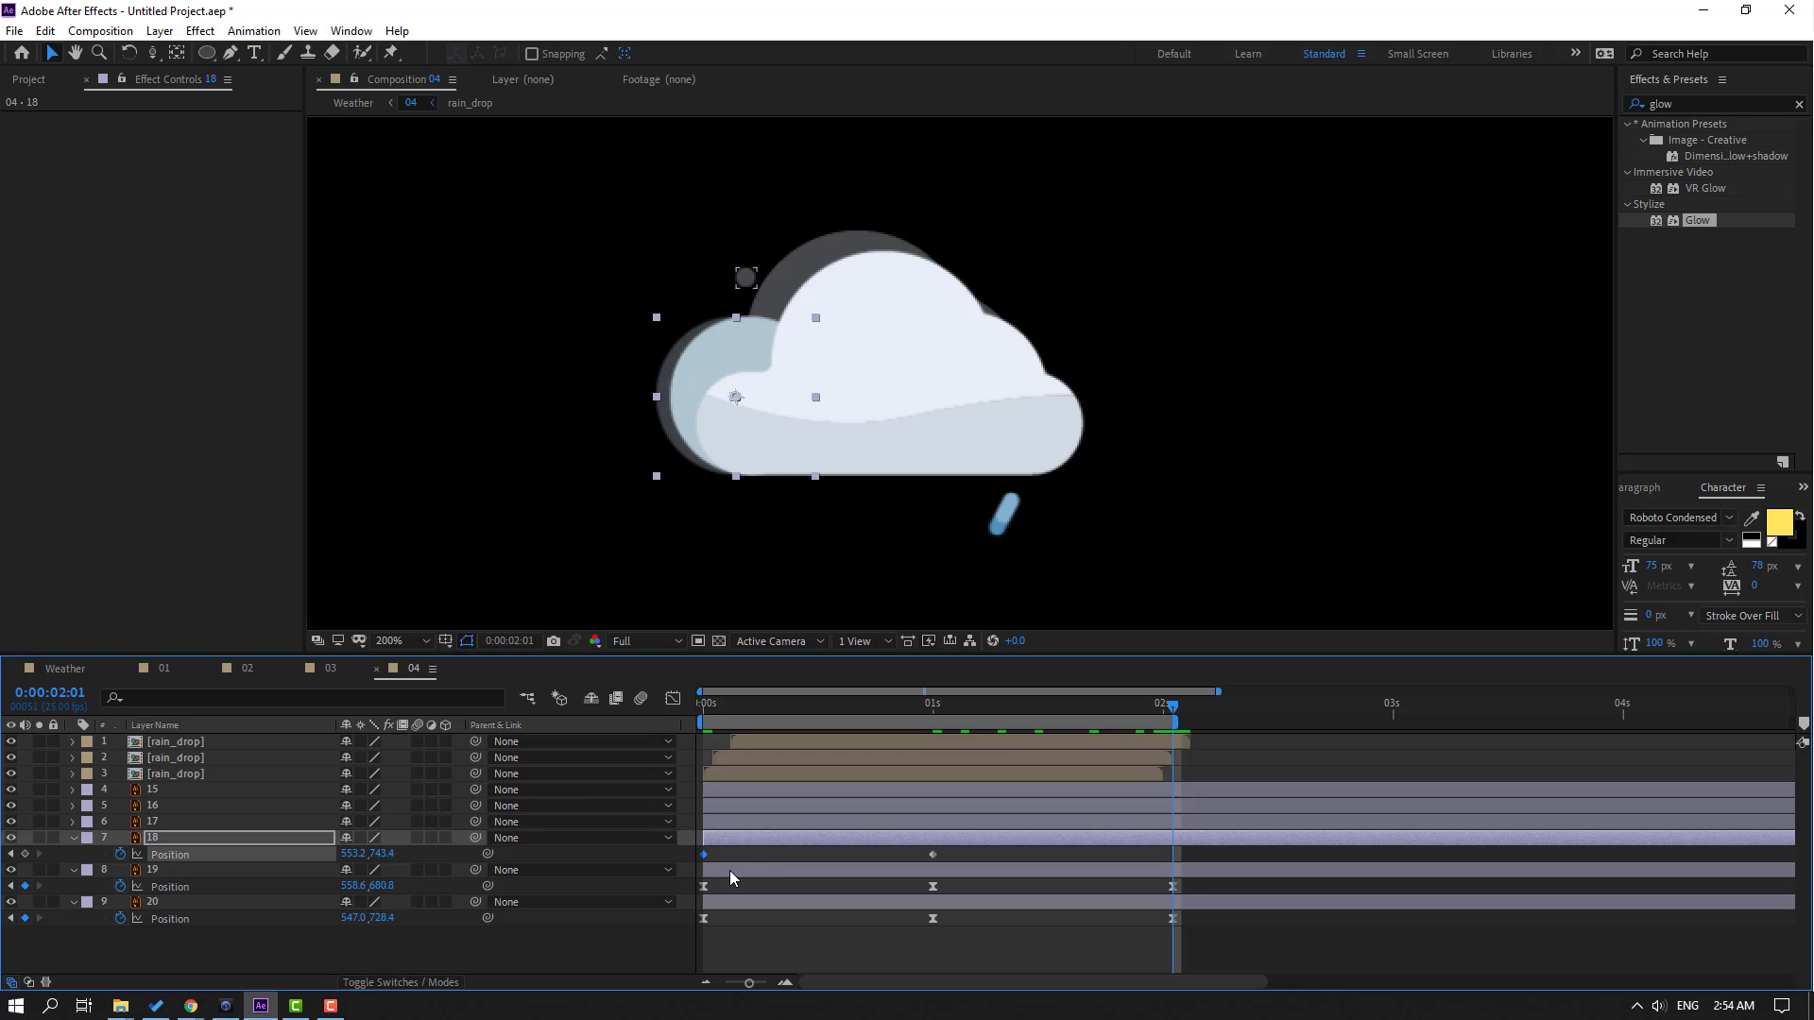
{"action": "key", "text": "ctrl+c"}
{"action": "key", "text": "ctrl+v"}
{"action": "key", "text": "space"}
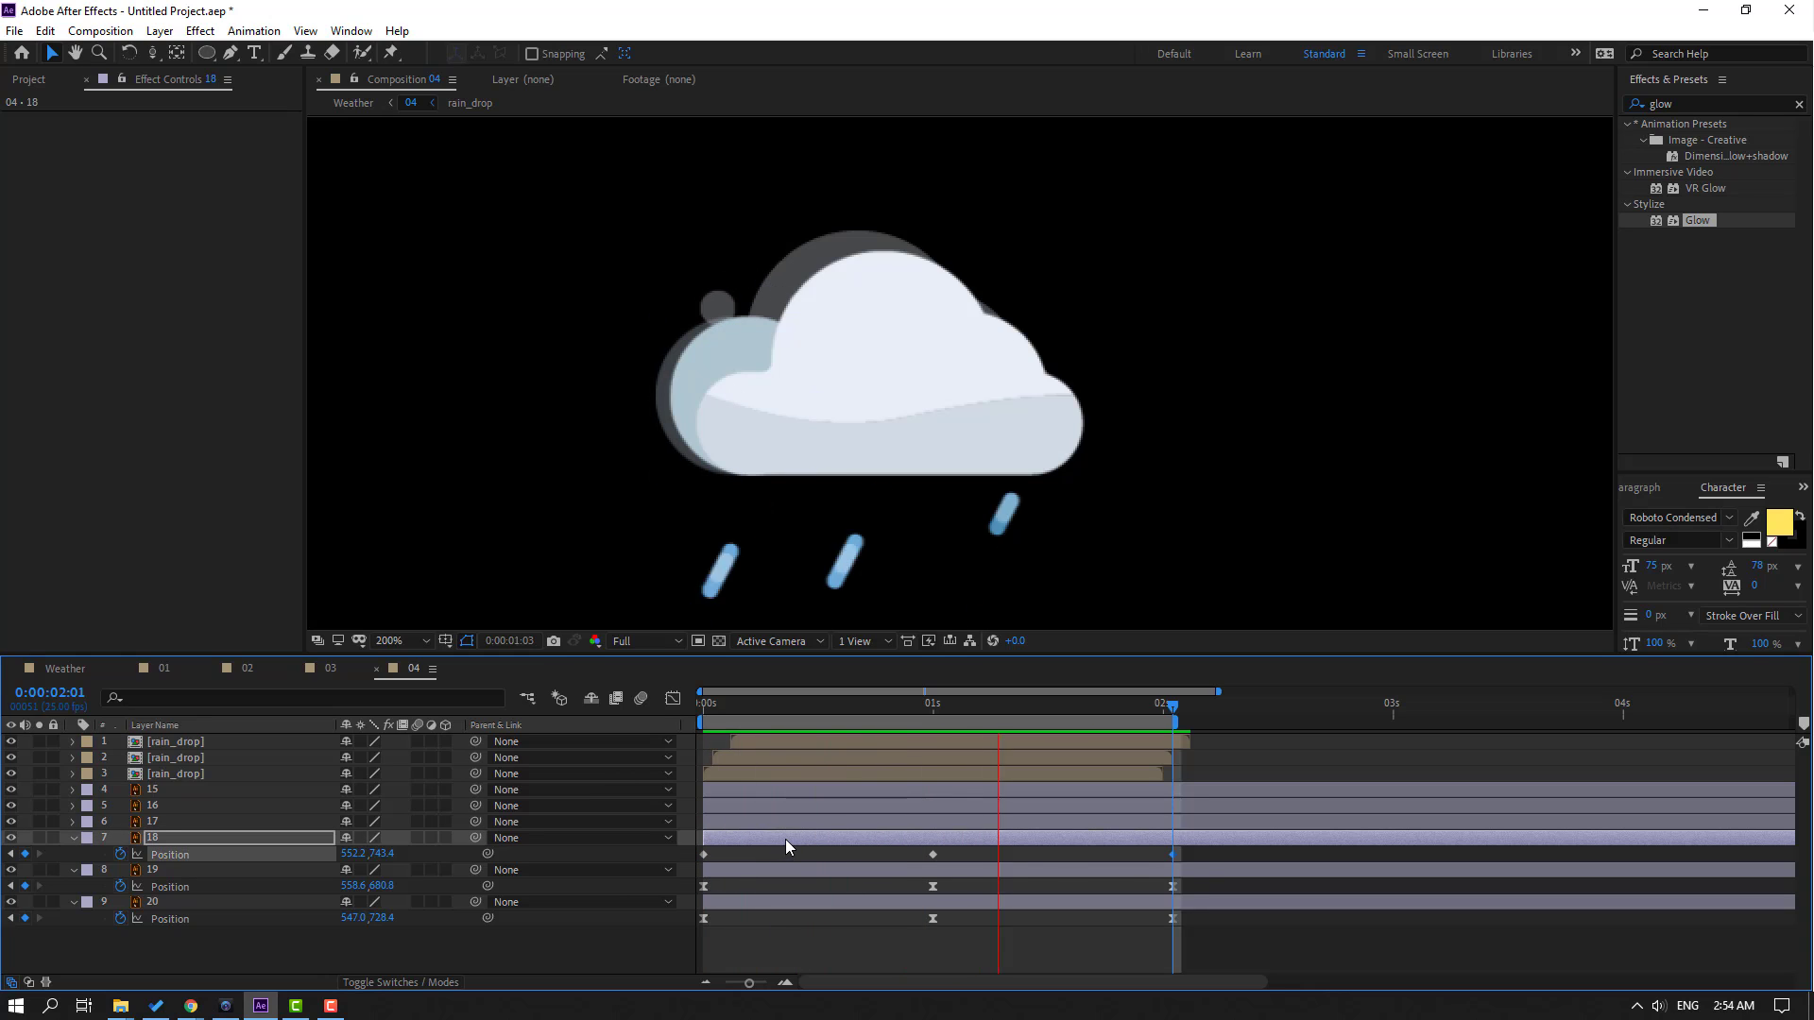
{"action": "key", "text": "space"}
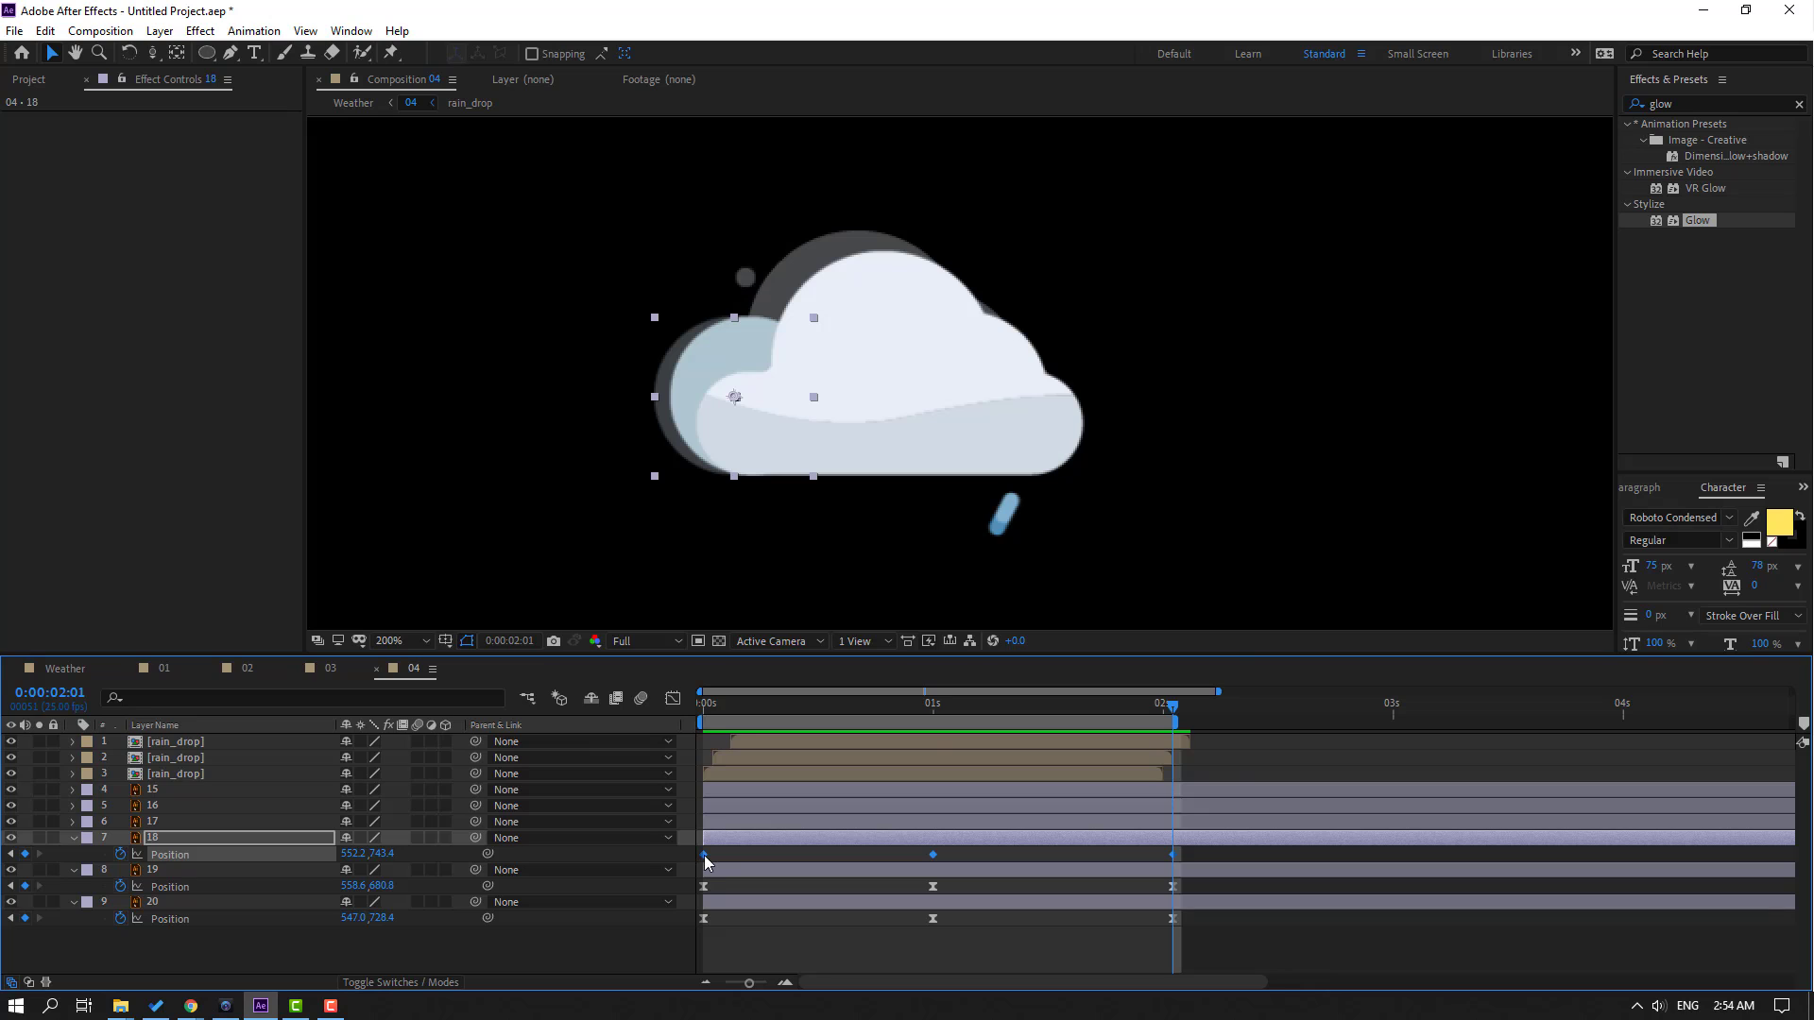
{"action": "right_click", "coordinate": [704, 854]}
{"action": "mouse_move", "coordinate": [794, 955]}
{"action": "left_click", "coordinate": [992, 714]}
{"action": "key", "text": "Home"}
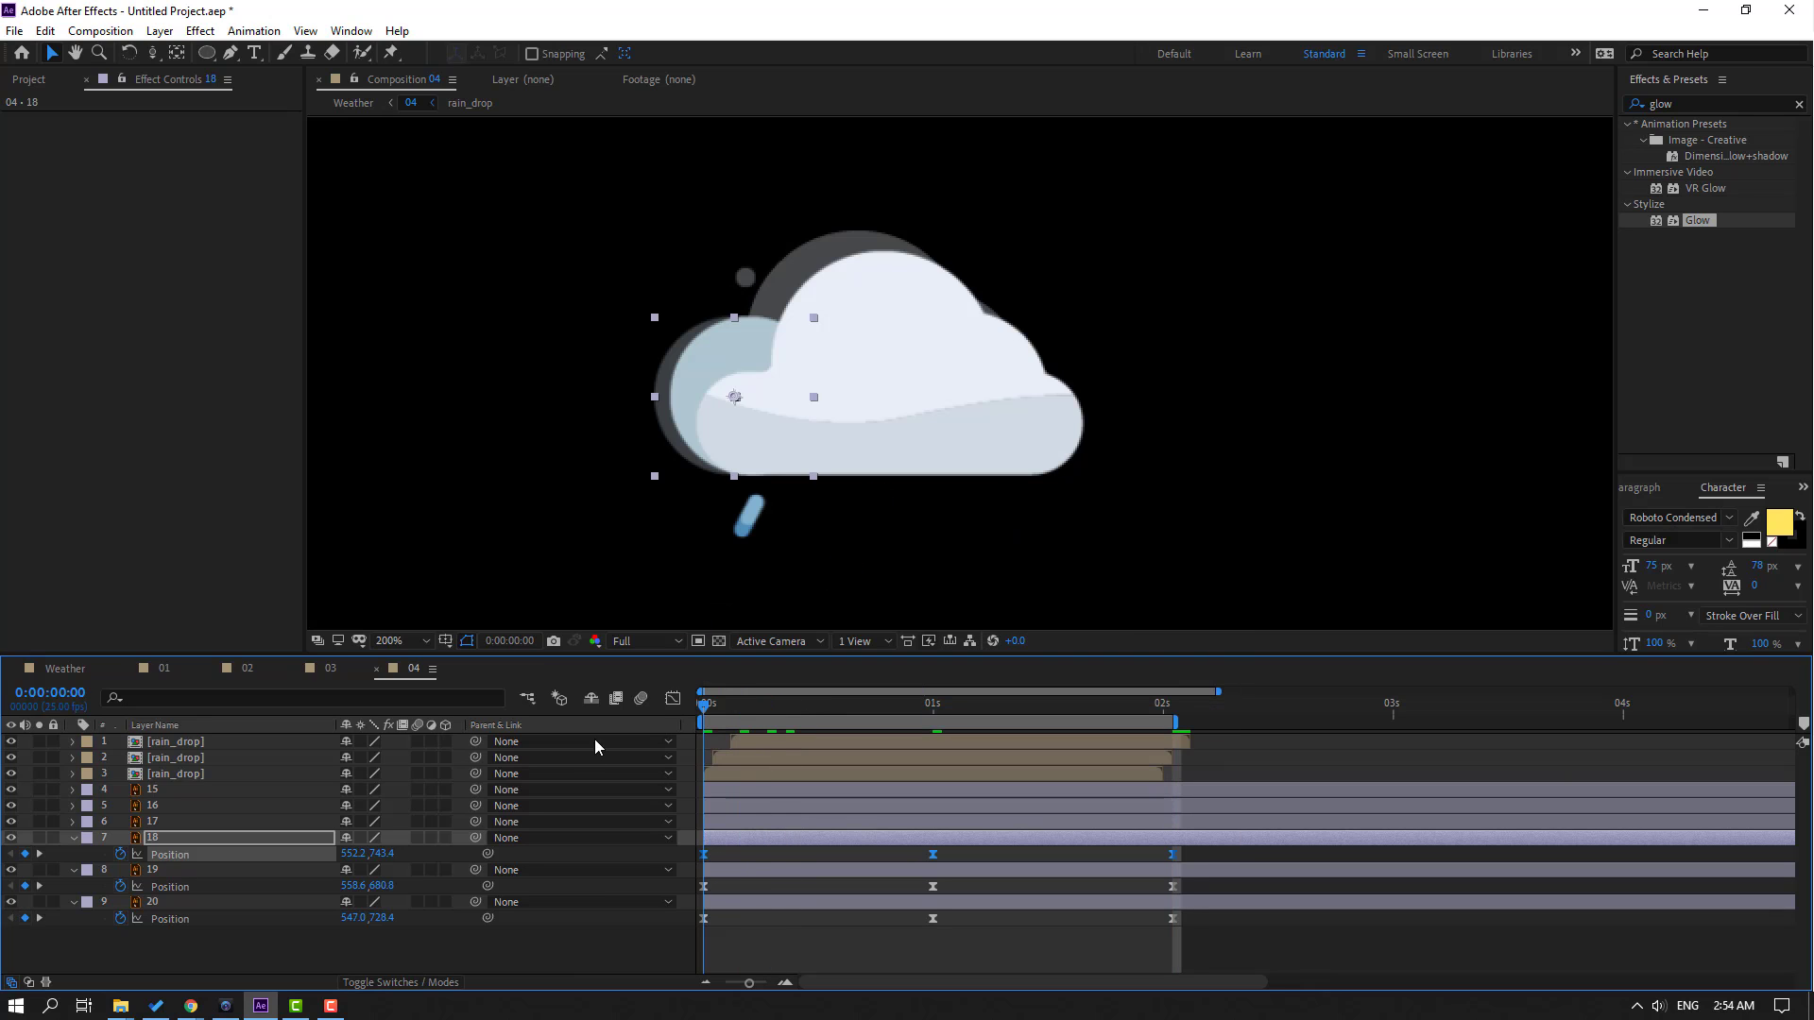
Keyframe cloud layer 17's Position, lowering the cloud slightly at 1 s
{"action": "left_click", "coordinate": [166, 821]}
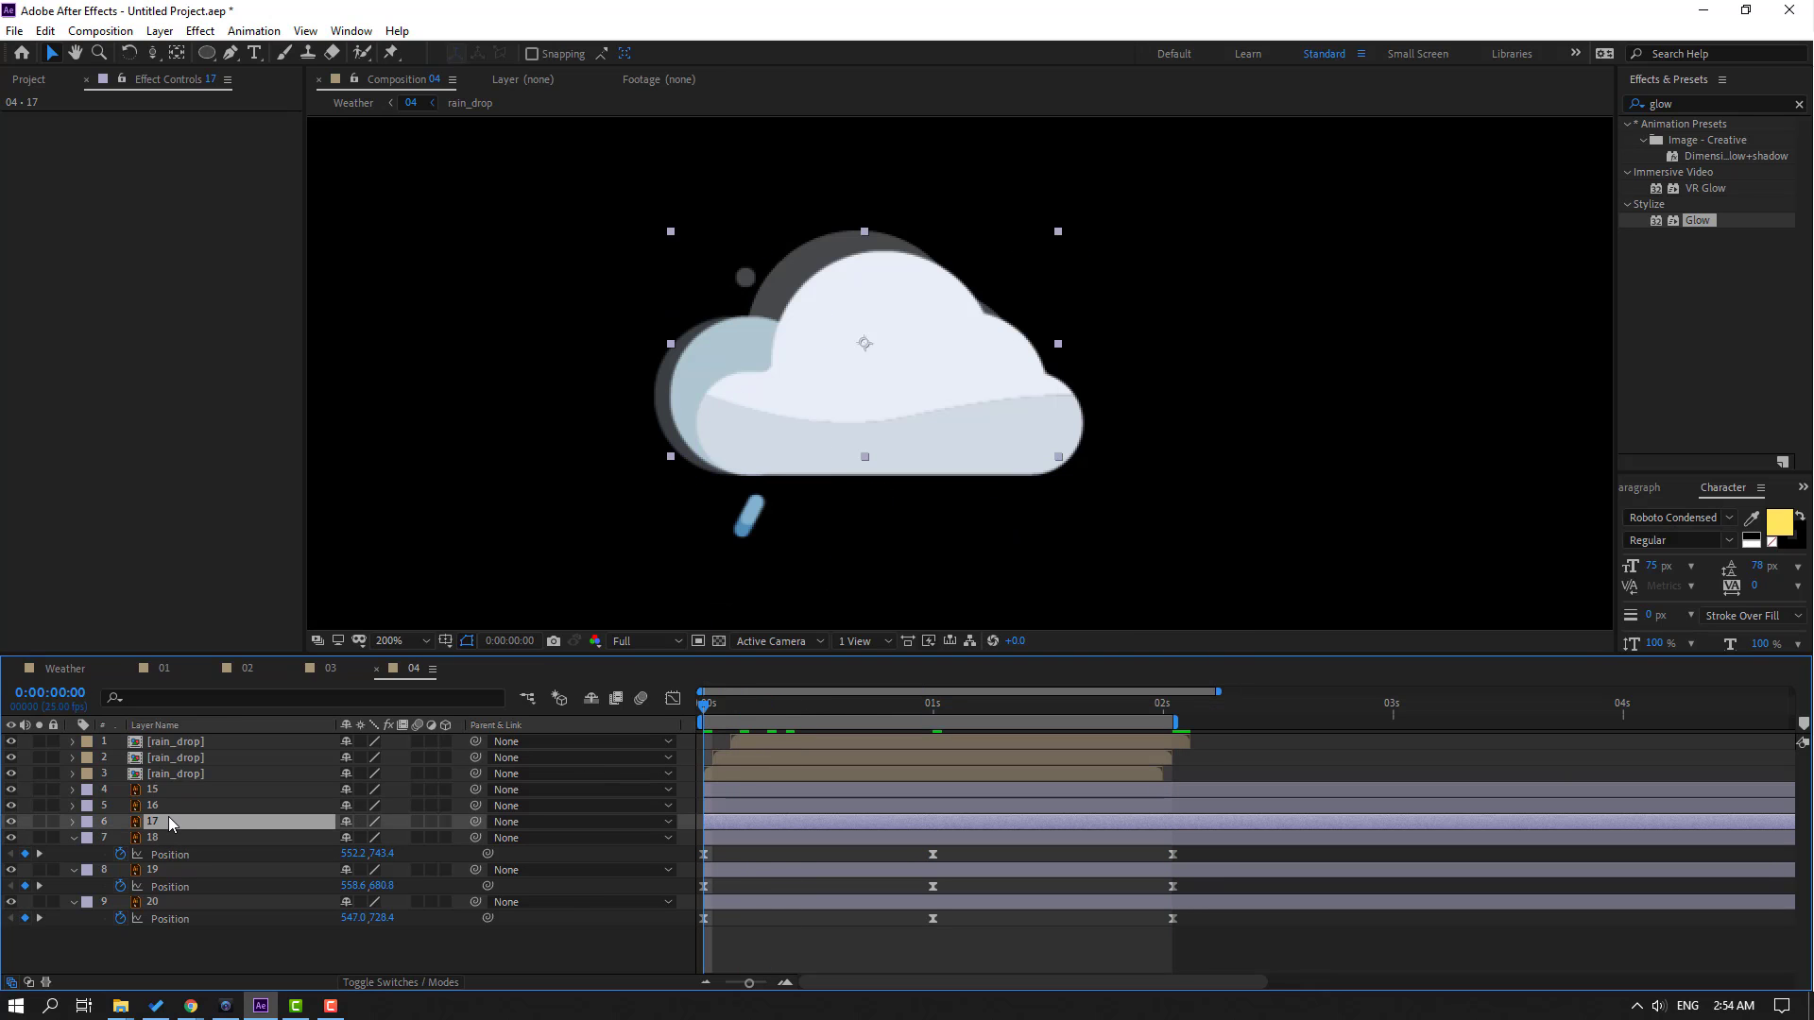
{"action": "left_click", "coordinate": [11, 821]}
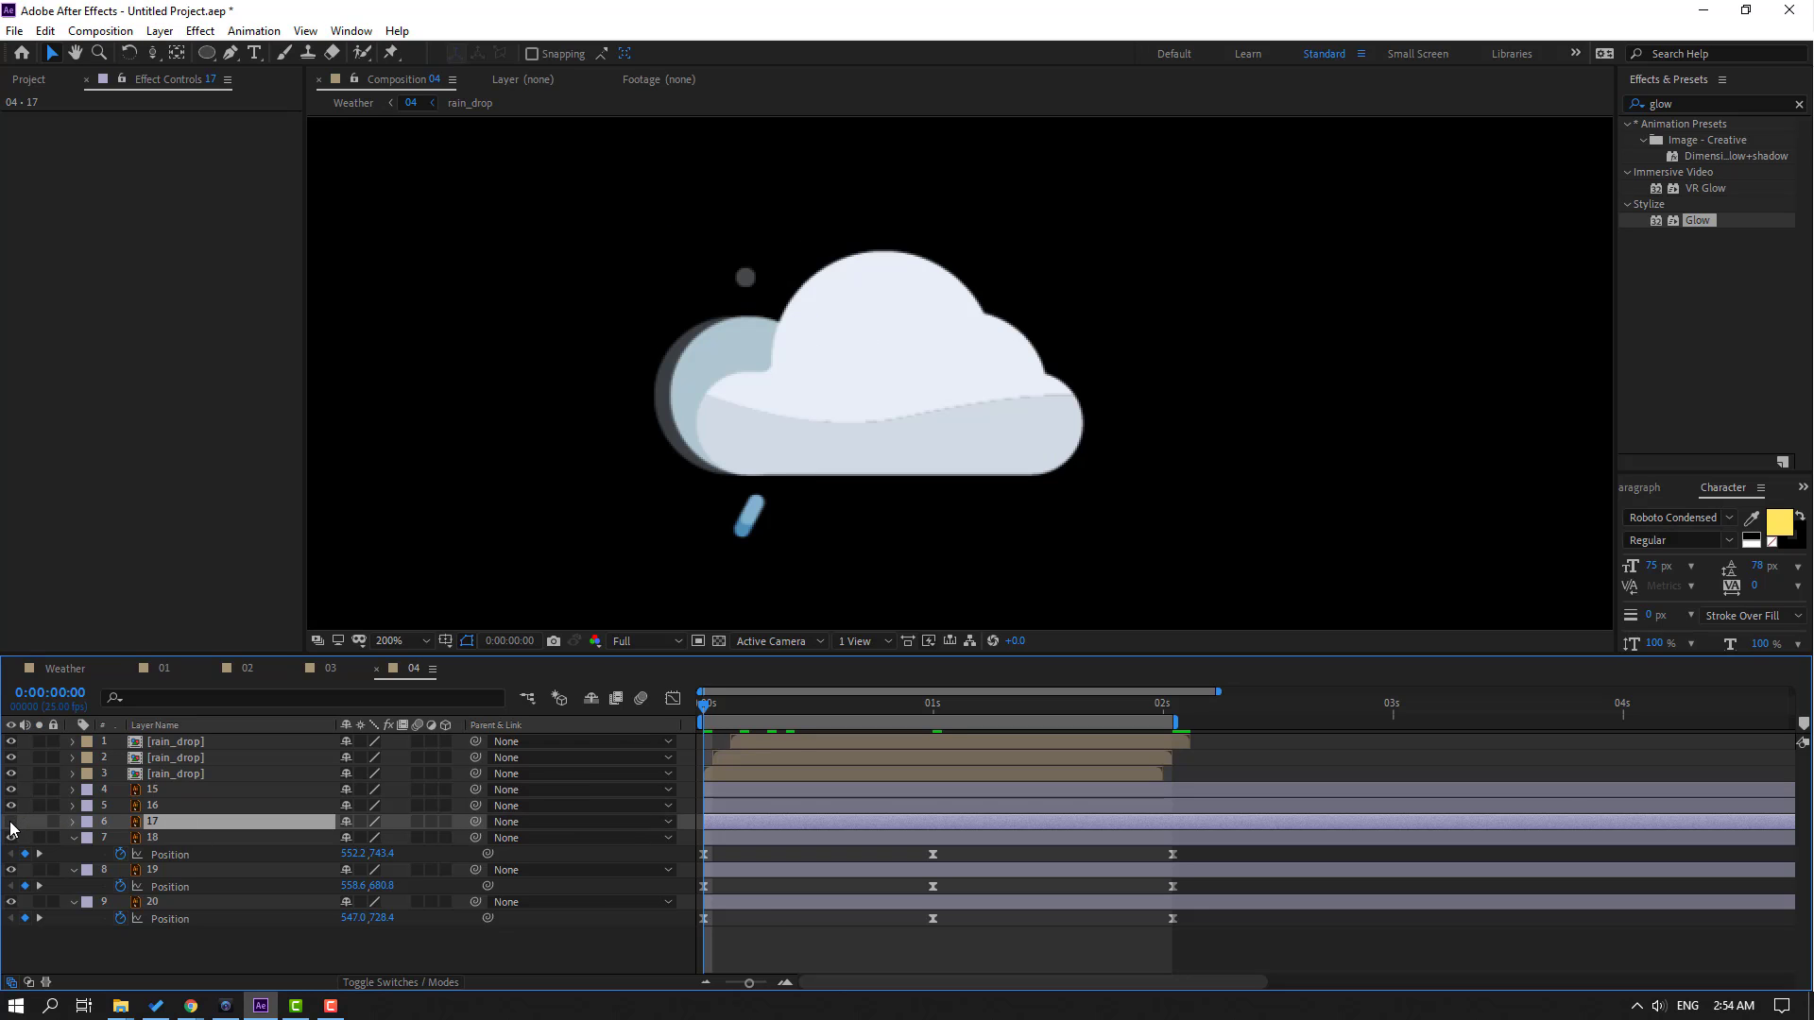
{"action": "left_click", "coordinate": [10, 821]}
{"action": "key", "text": "p"}
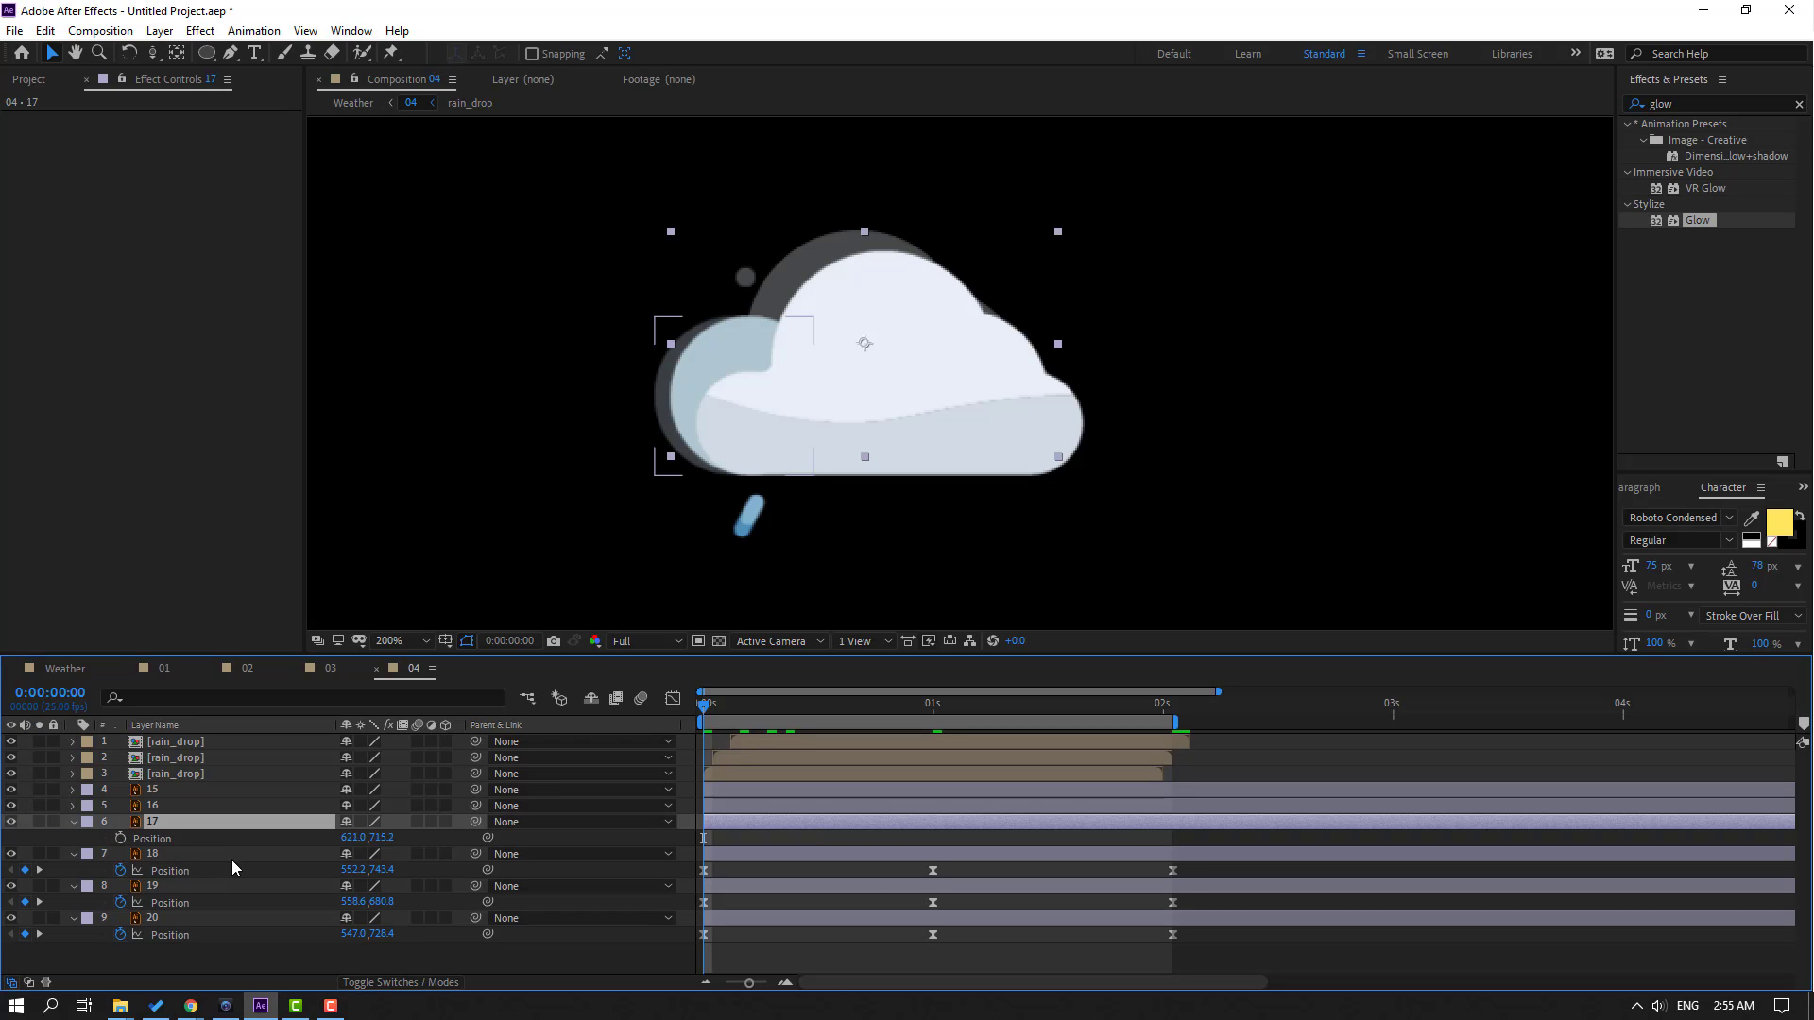
{"action": "left_click", "coordinate": [156, 838]}
{"action": "left_click_drag", "start_coordinate": [732, 708], "coordinate": [933, 707]}
{"action": "left_click_drag", "start_coordinate": [381, 838], "coordinate": [395, 839]}
{"action": "left_click_drag", "start_coordinate": [996, 711], "coordinate": [1173, 708]}
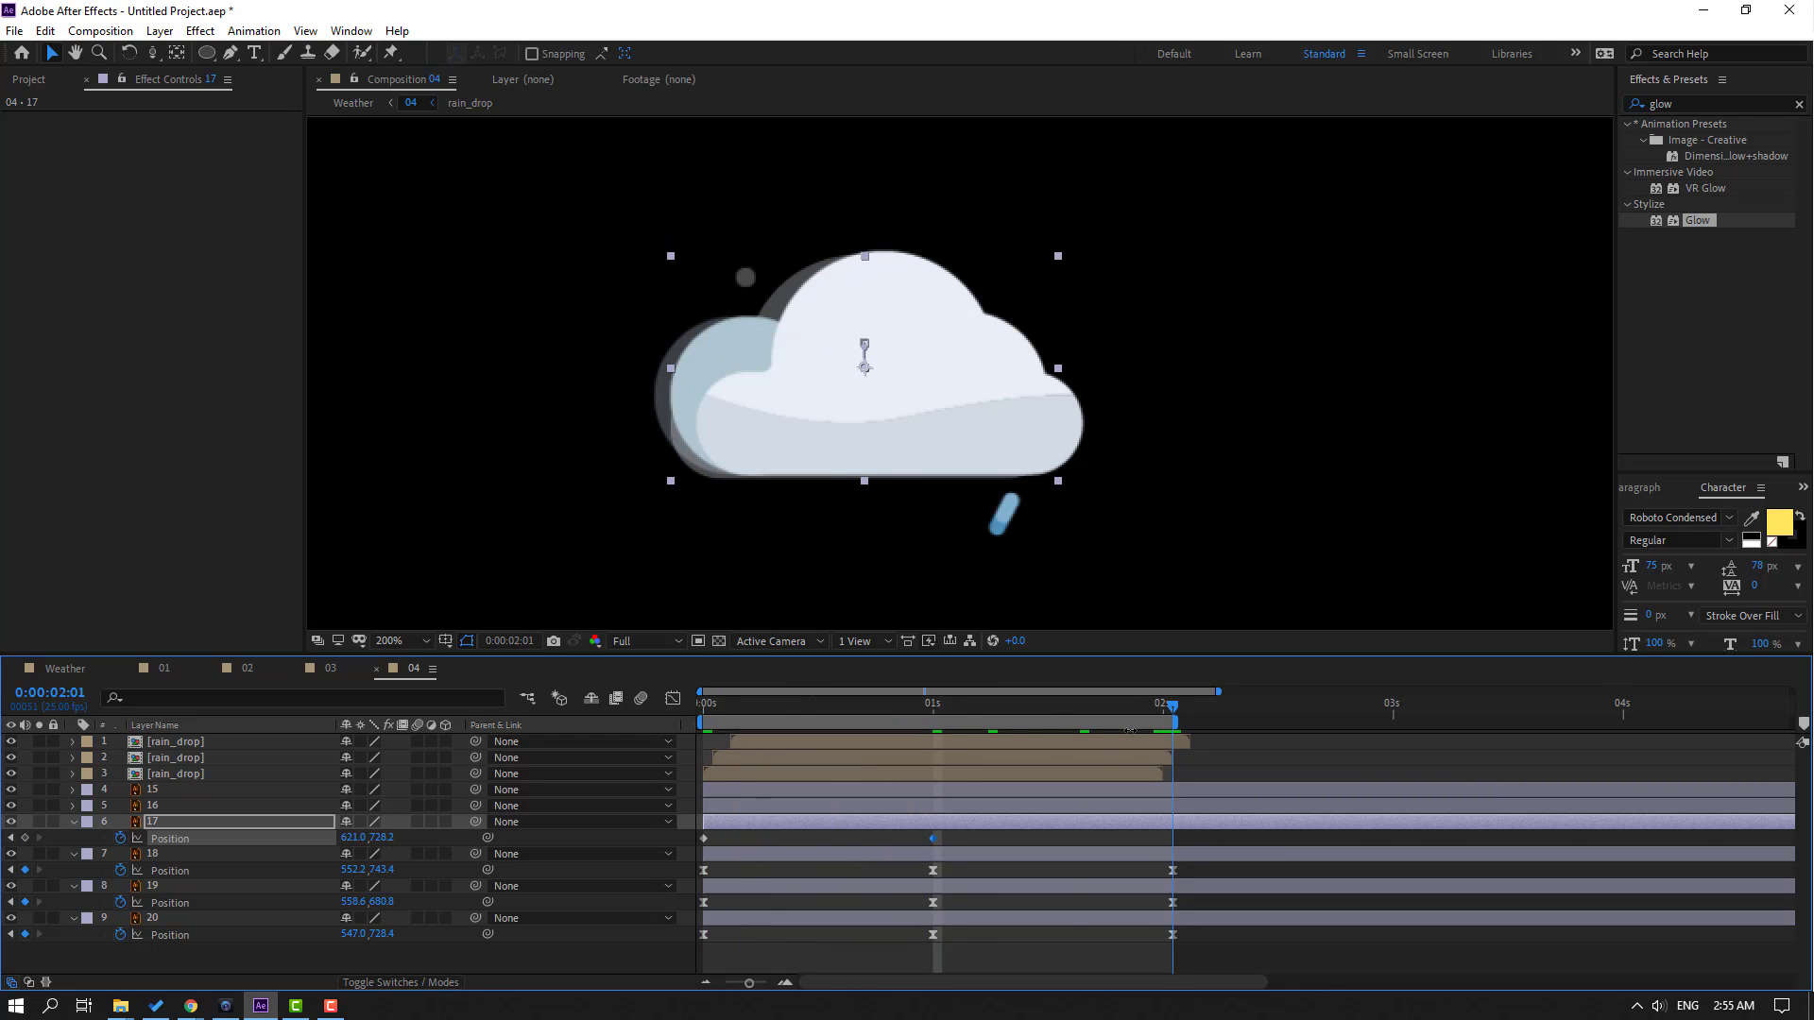
Copy layer 17's starting Position keyframe to 2 s, apply Easy Ease, and preview
{"action": "left_click", "coordinate": [704, 838]}
{"action": "key", "text": "ctrl+c"}
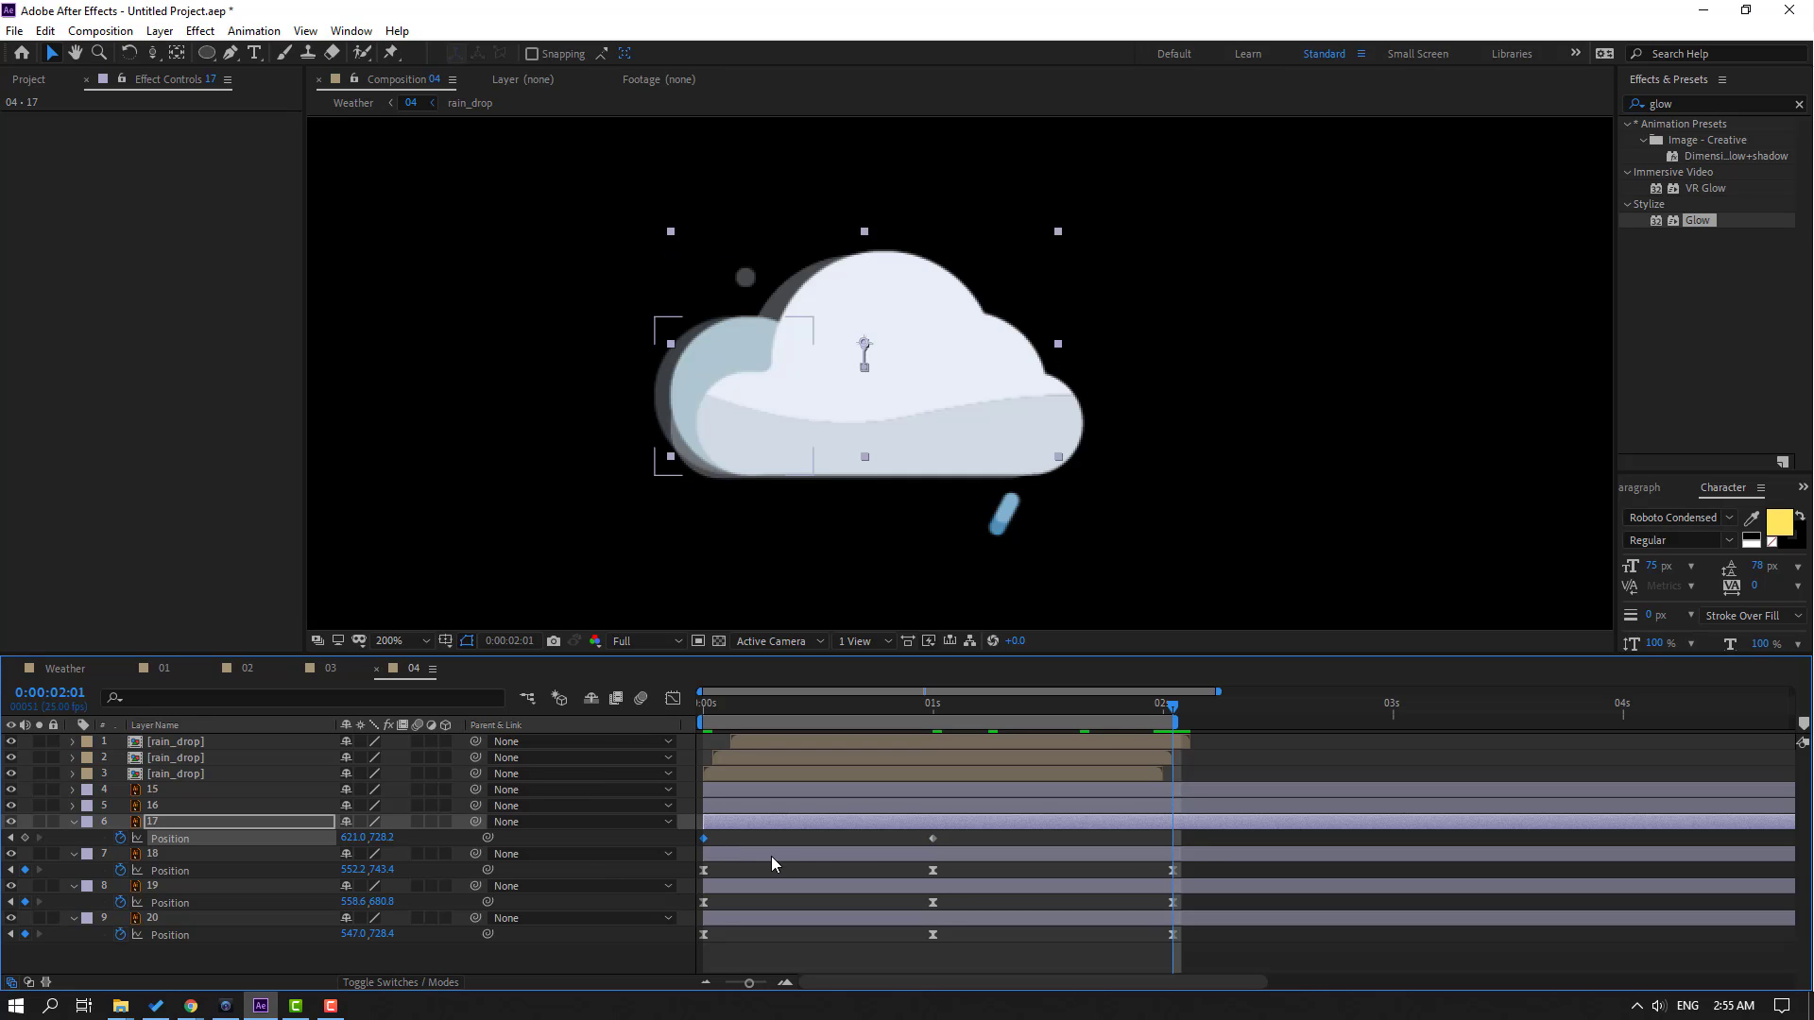
{"action": "key", "text": "ctrl+v"}
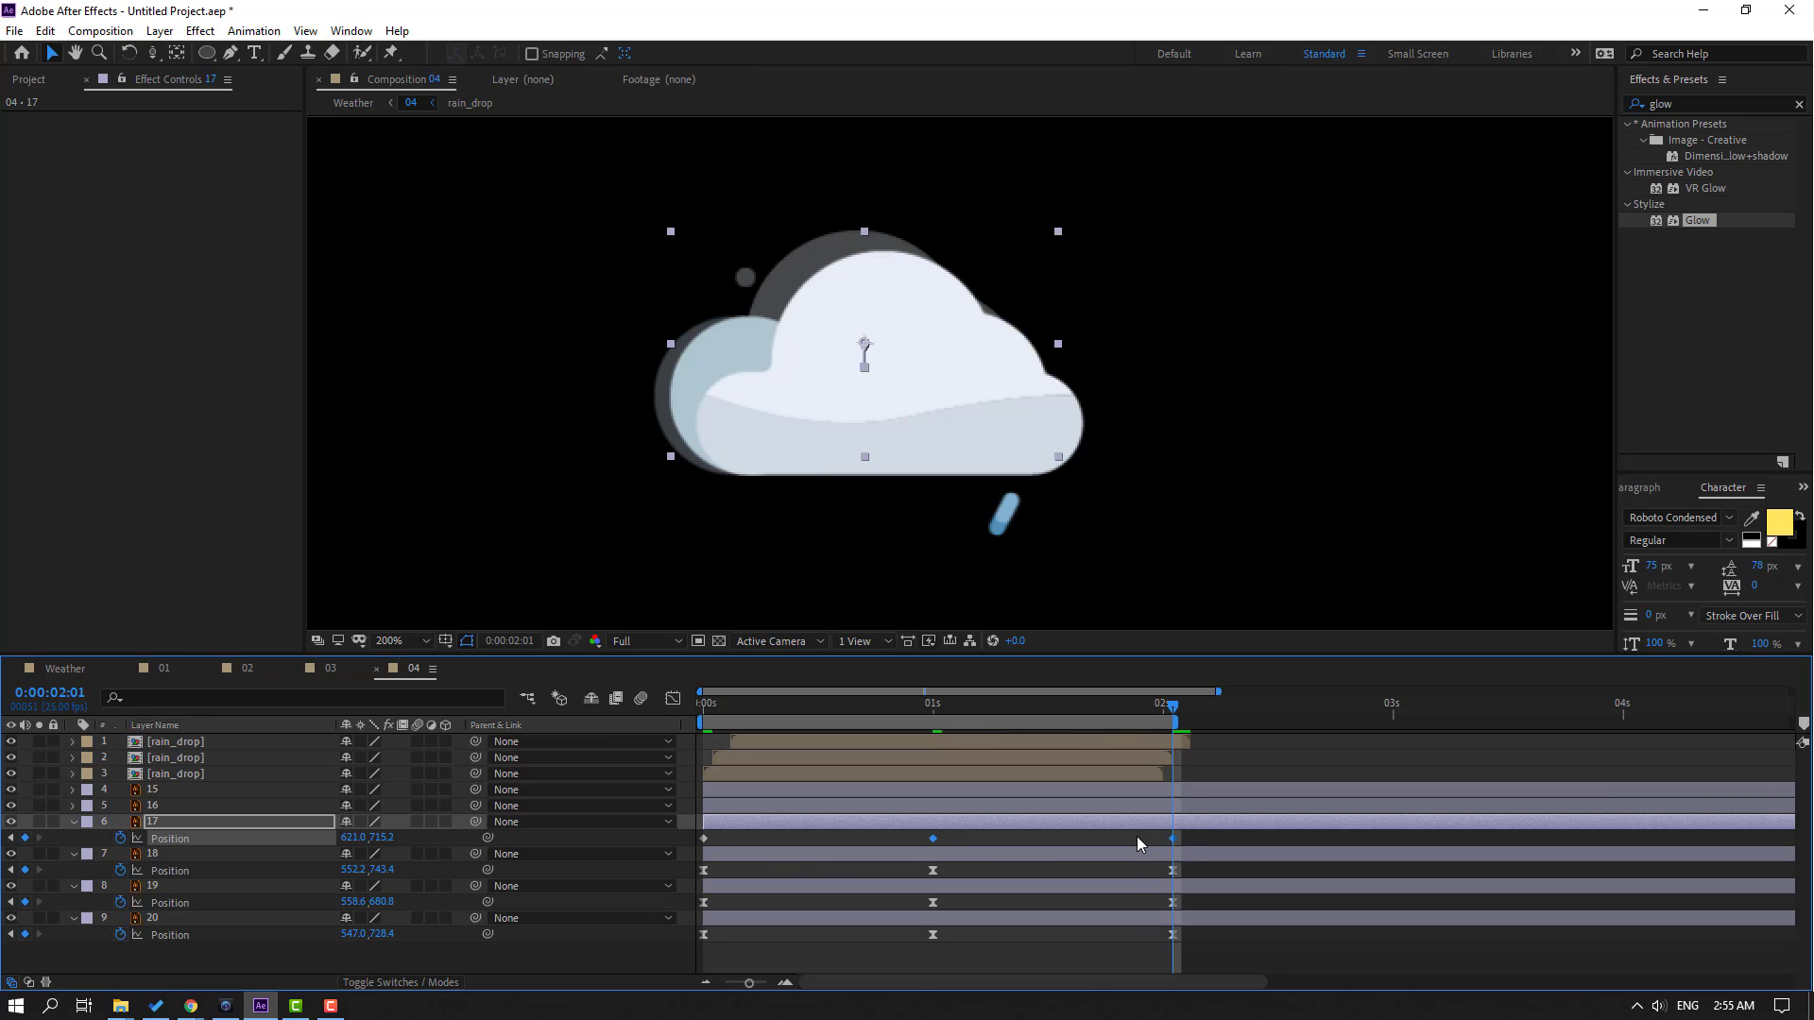
{"action": "left_click", "coordinate": [801, 837]}
{"action": "left_click", "coordinate": [703, 838]}
{"action": "right_click", "coordinate": [703, 839]}
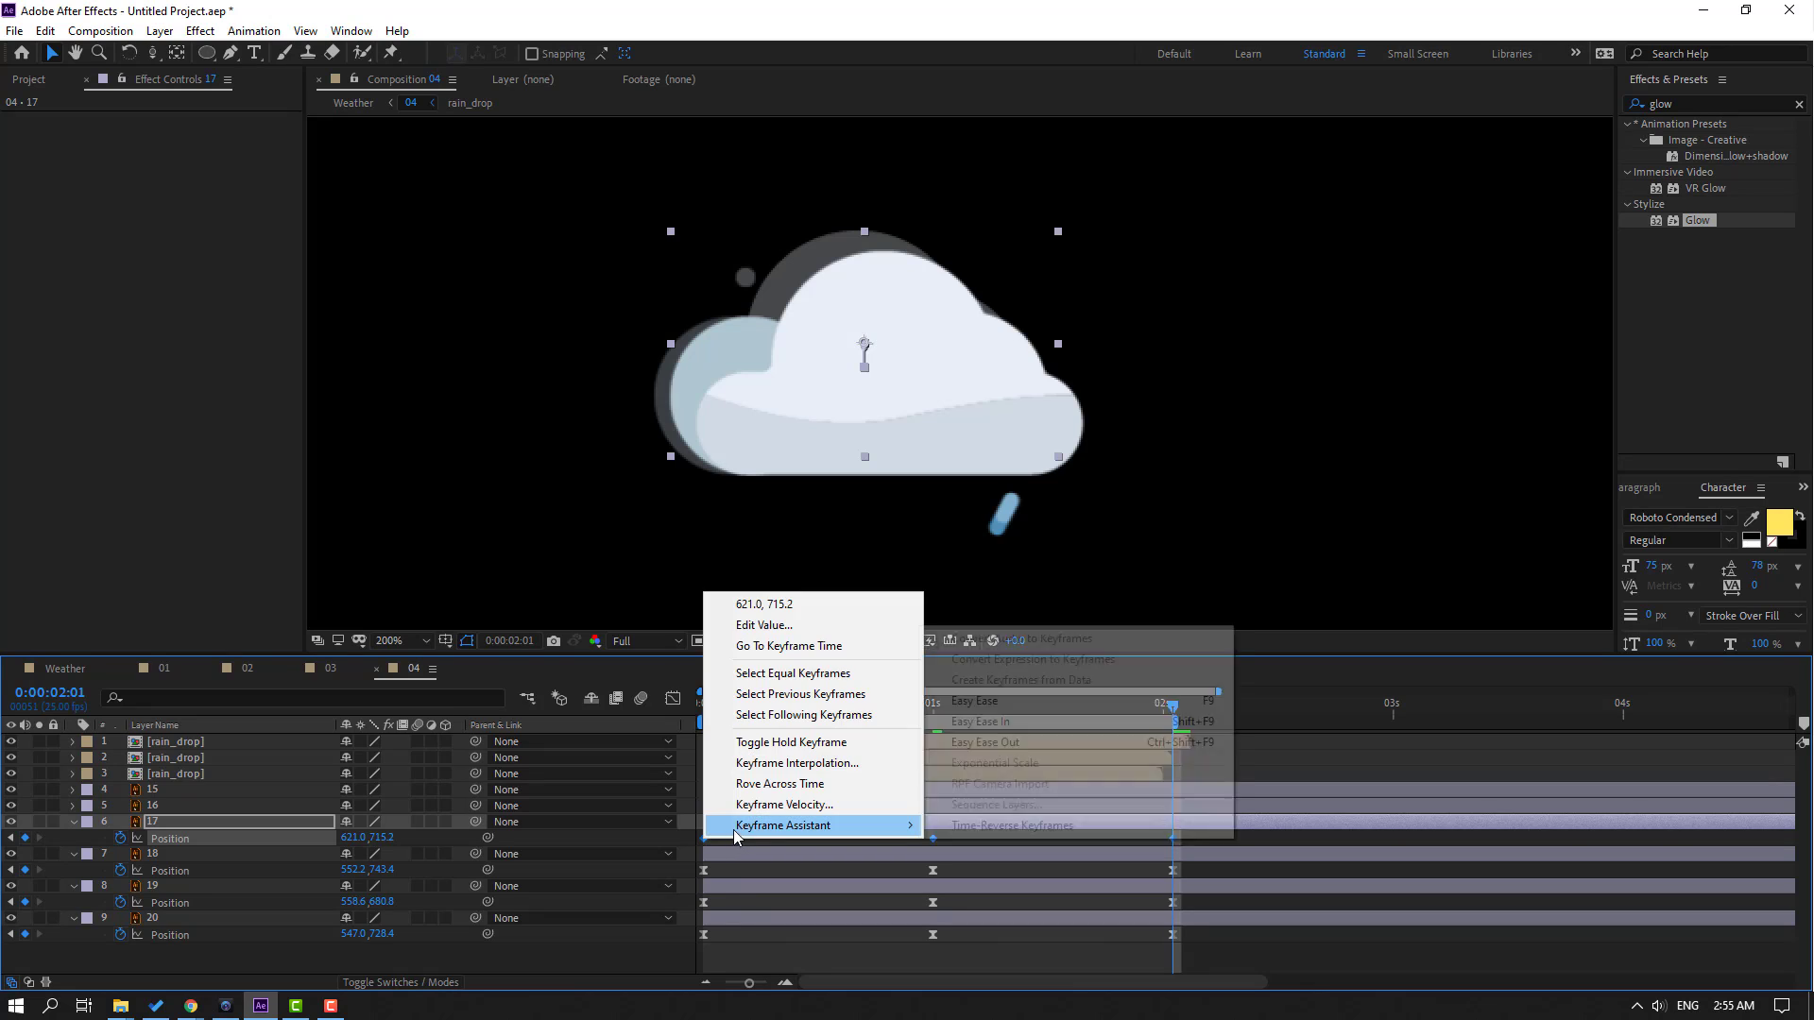
{"action": "mouse_move", "coordinate": [810, 935]}
{"action": "left_click", "coordinate": [990, 720]}
{"action": "key", "text": "space"}
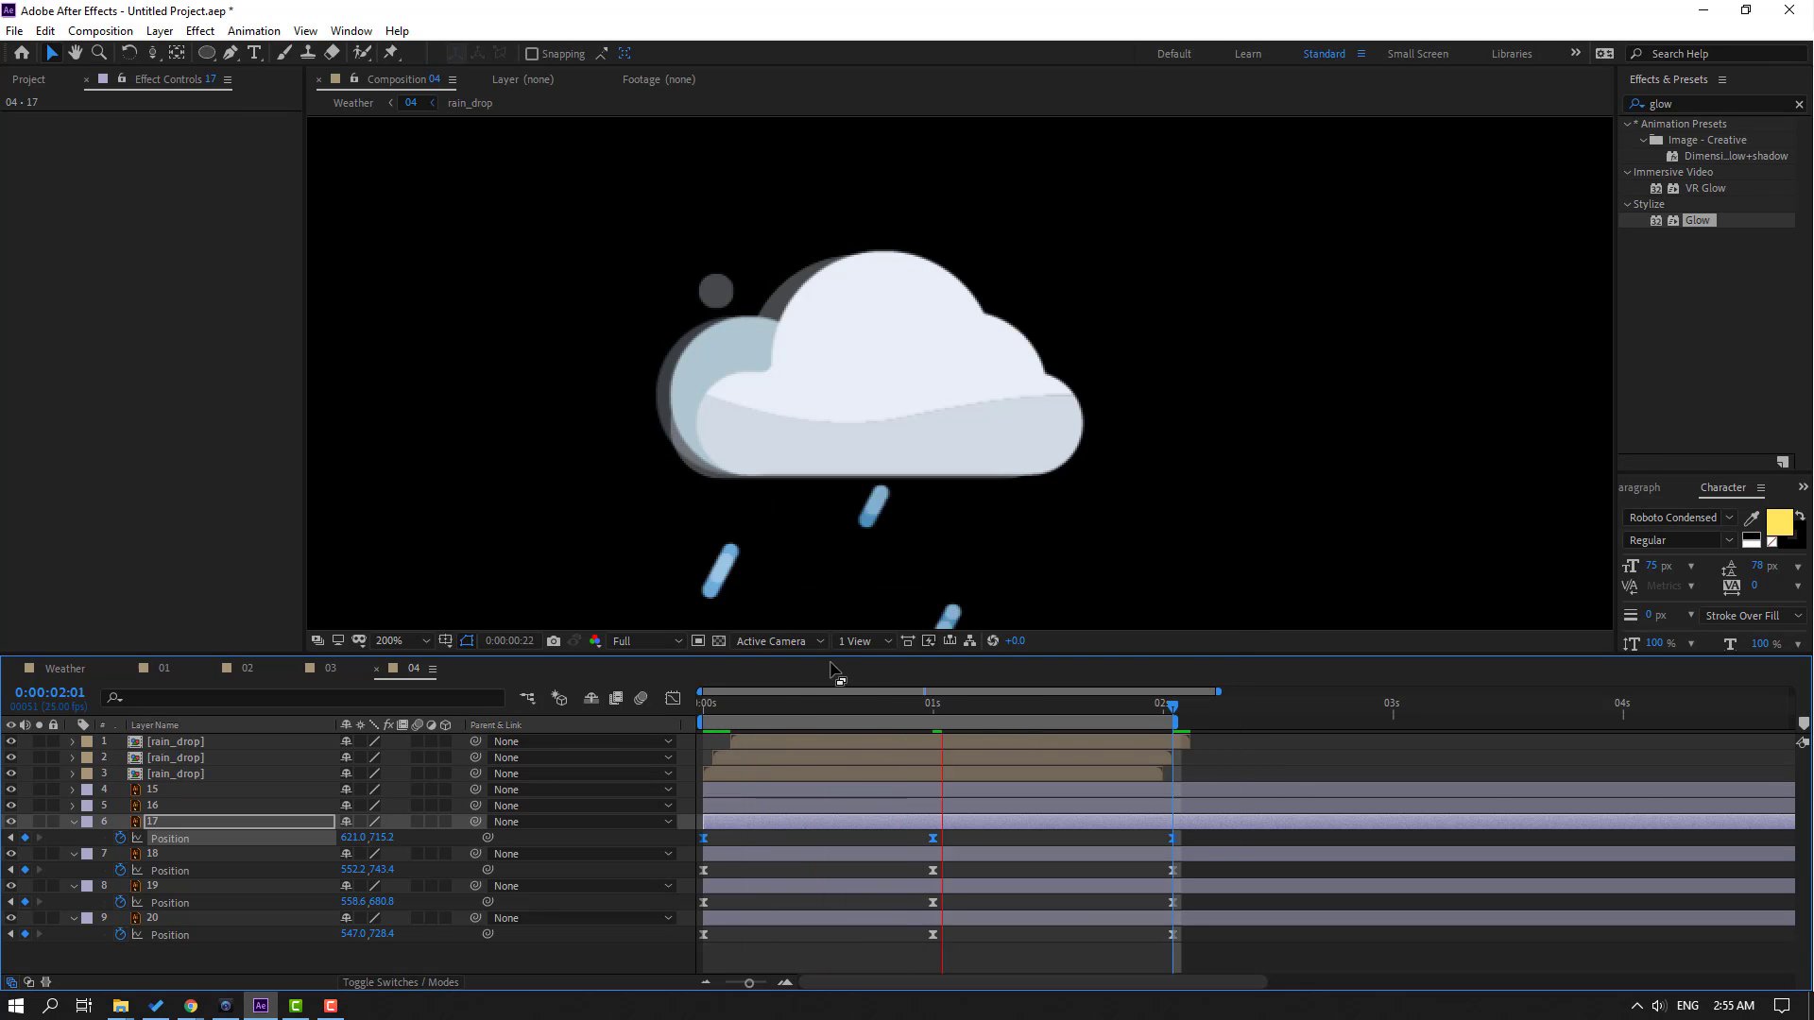
{"action": "key", "text": "space"}
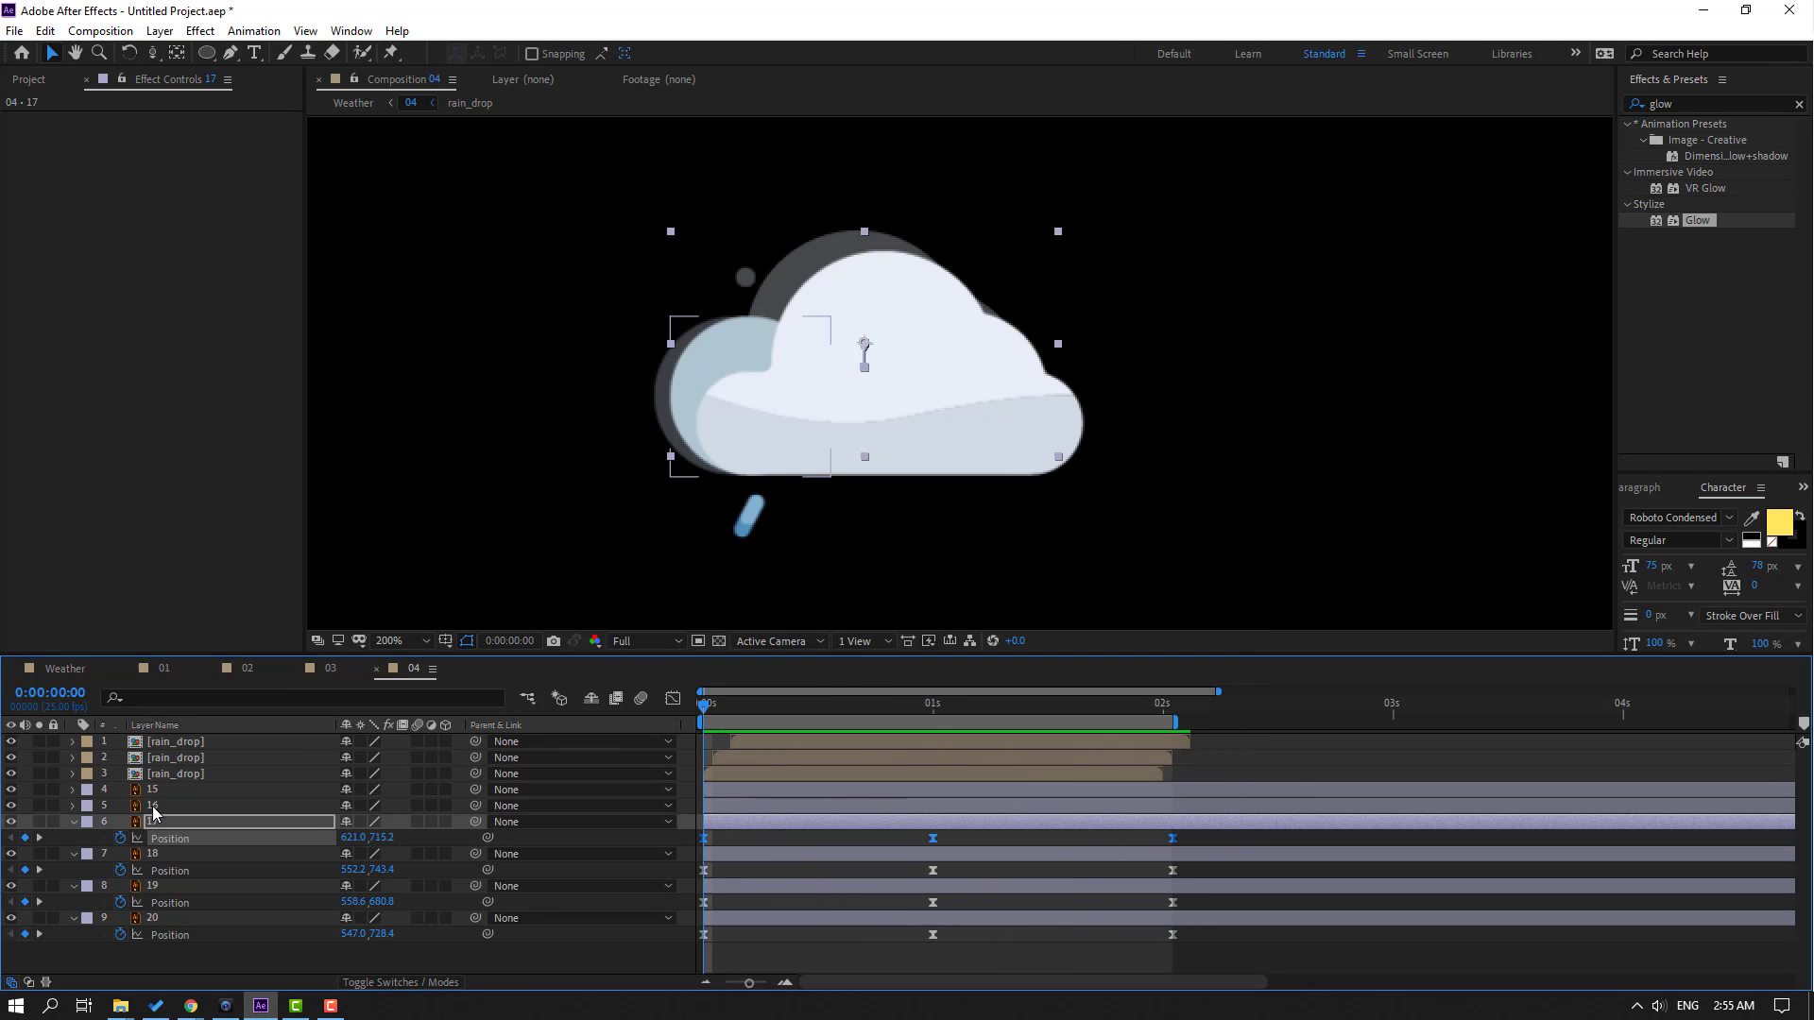
Keyframe cloud layer 16's Scale from 100% at 0 s to 85% at 1 s
{"action": "left_click", "coordinate": [157, 806]}
{"action": "left_click", "coordinate": [11, 806]}
{"action": "left_click", "coordinate": [10, 805]}
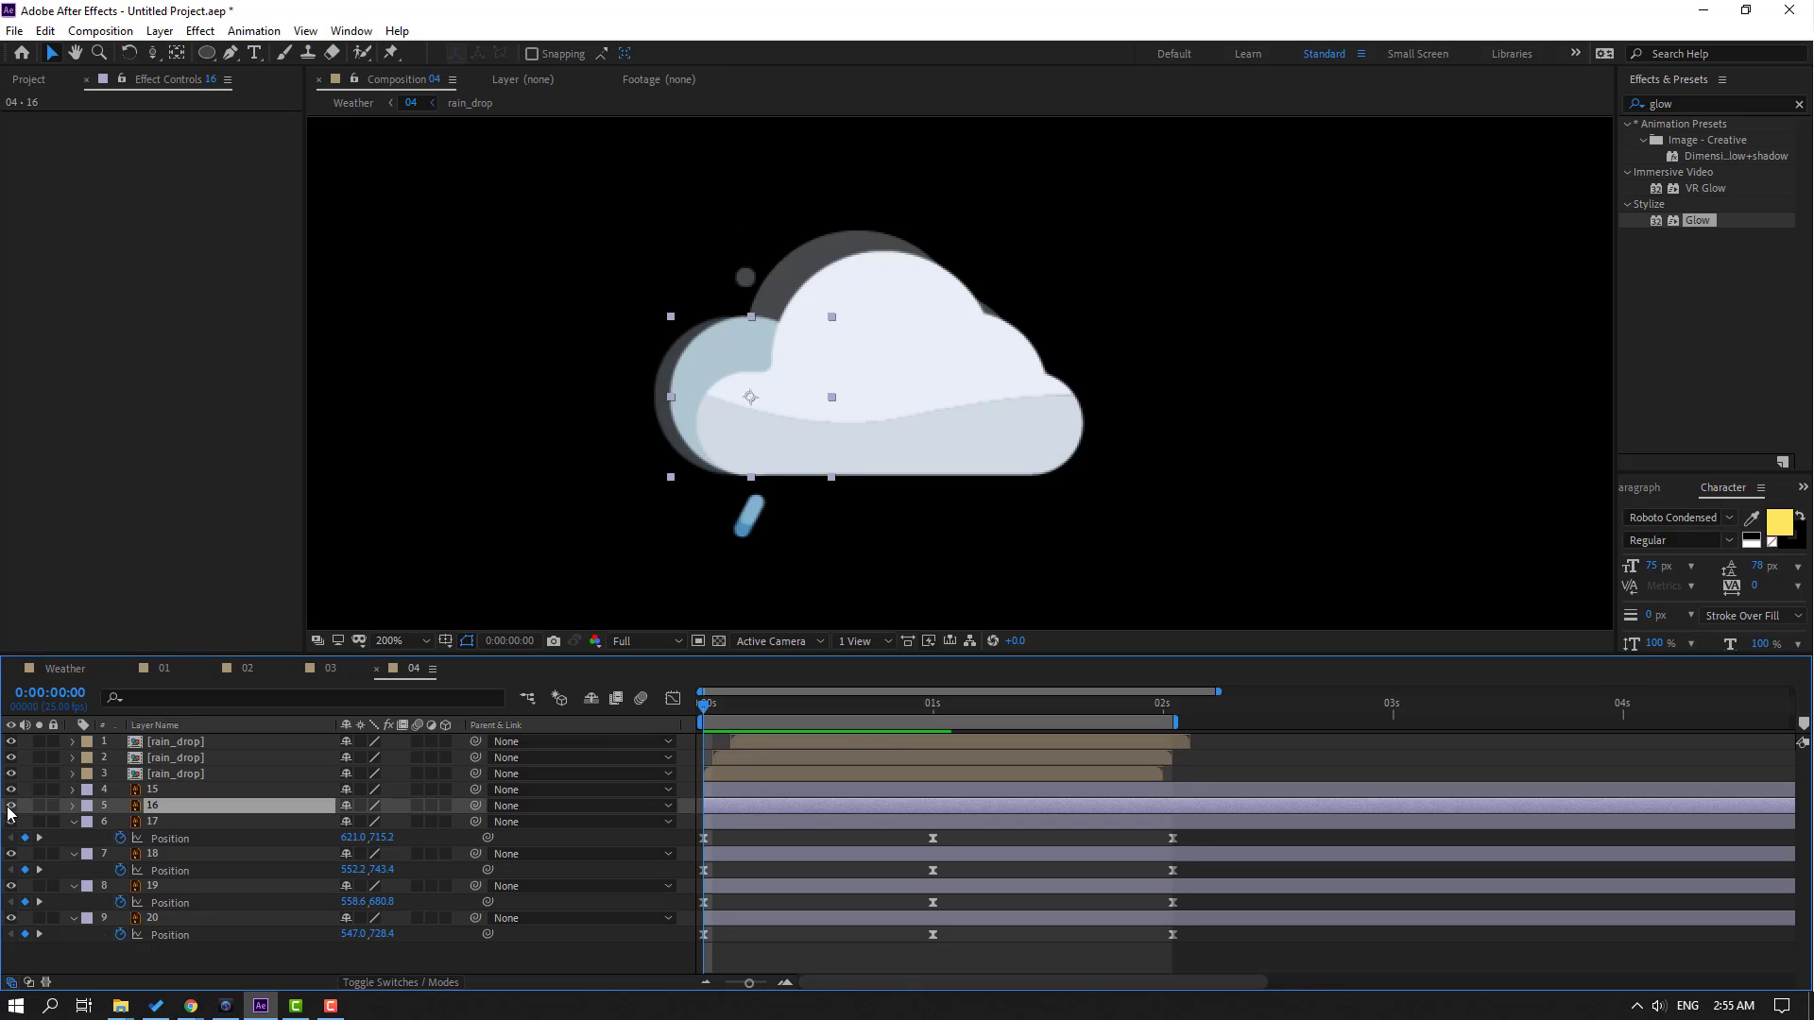
{"action": "key", "text": "s"}
{"action": "left_click", "coordinate": [120, 822]}
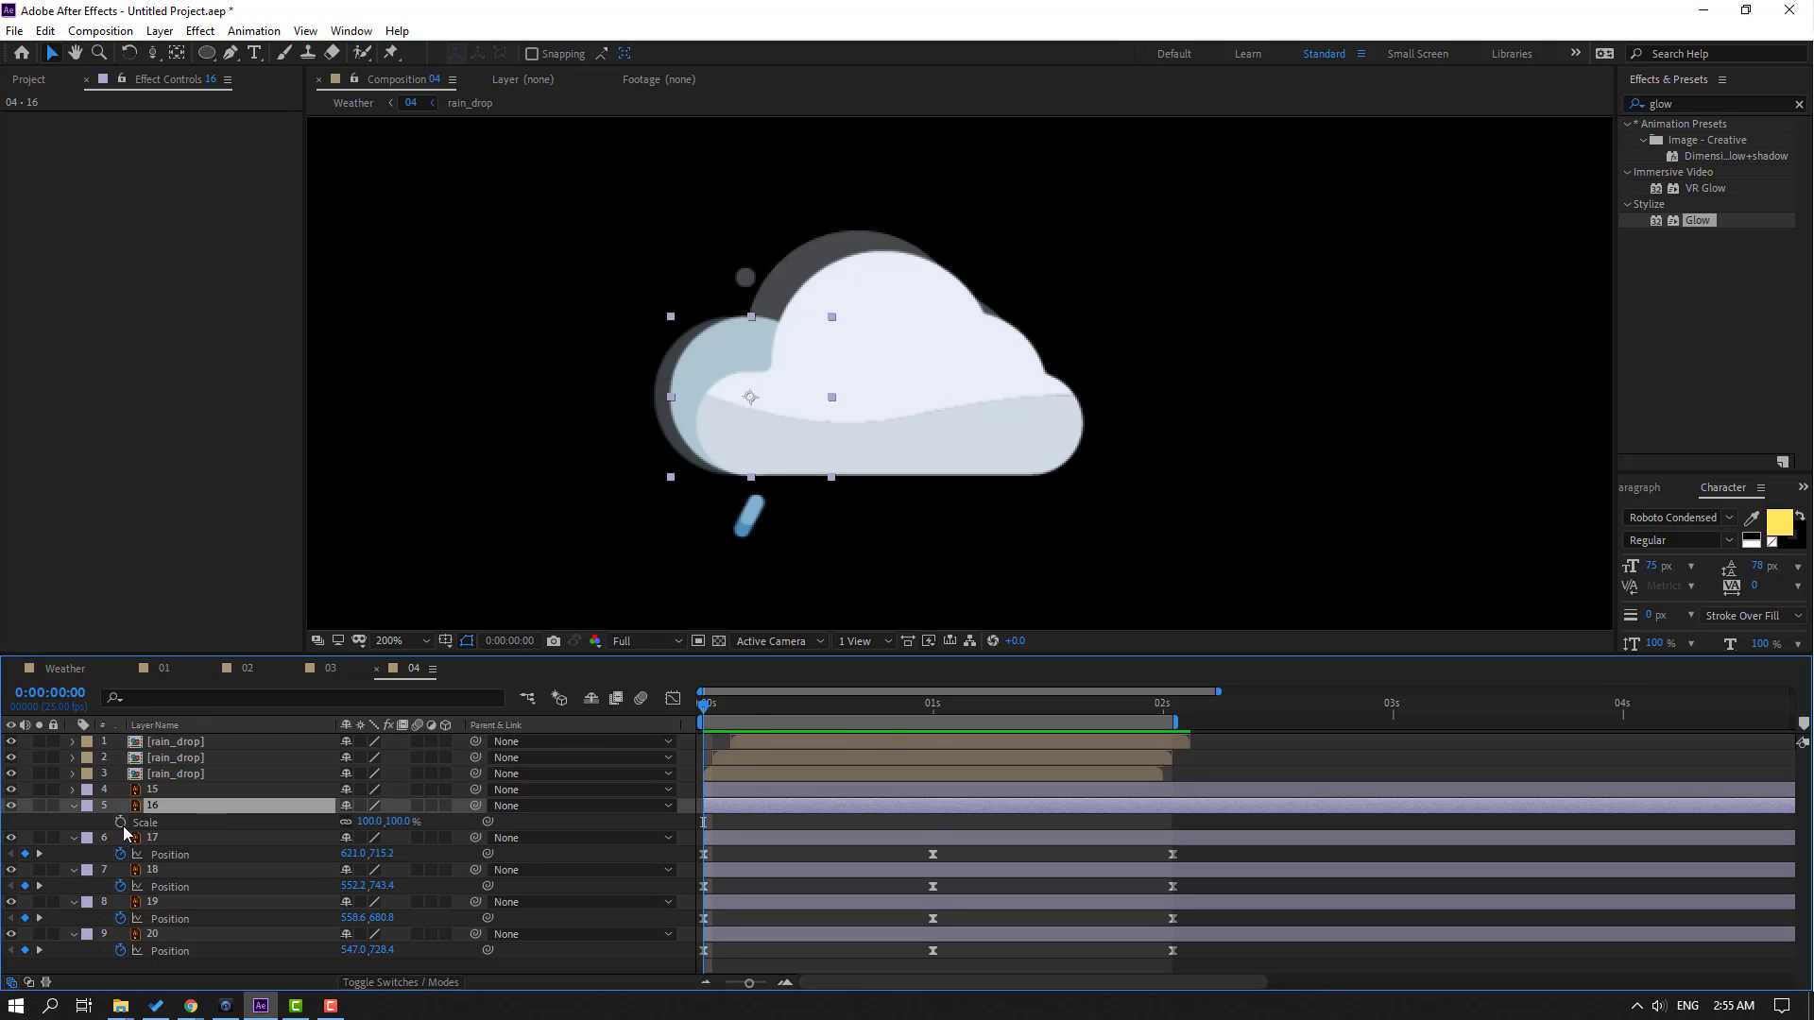
{"action": "left_click_drag", "start_coordinate": [733, 707], "coordinate": [935, 715]}
{"action": "left_click", "coordinate": [936, 710]}
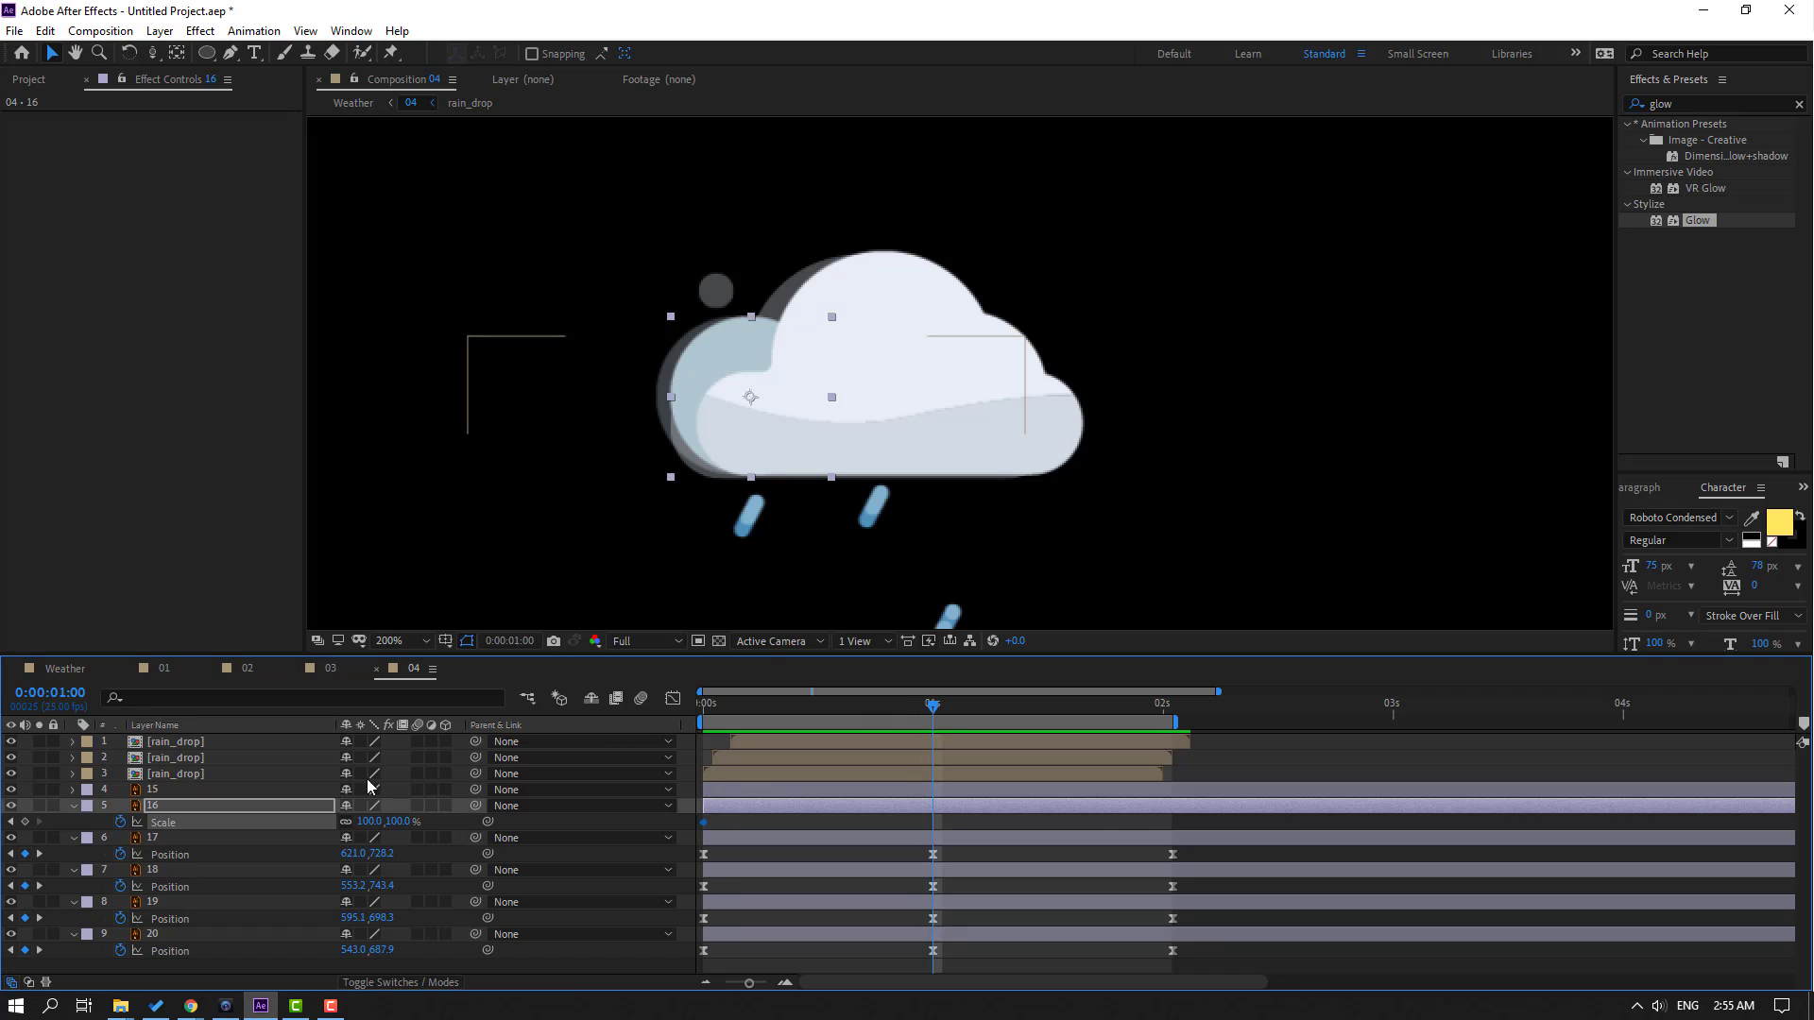
{"action": "left_click_drag", "start_coordinate": [367, 821], "coordinate": [350, 821]}
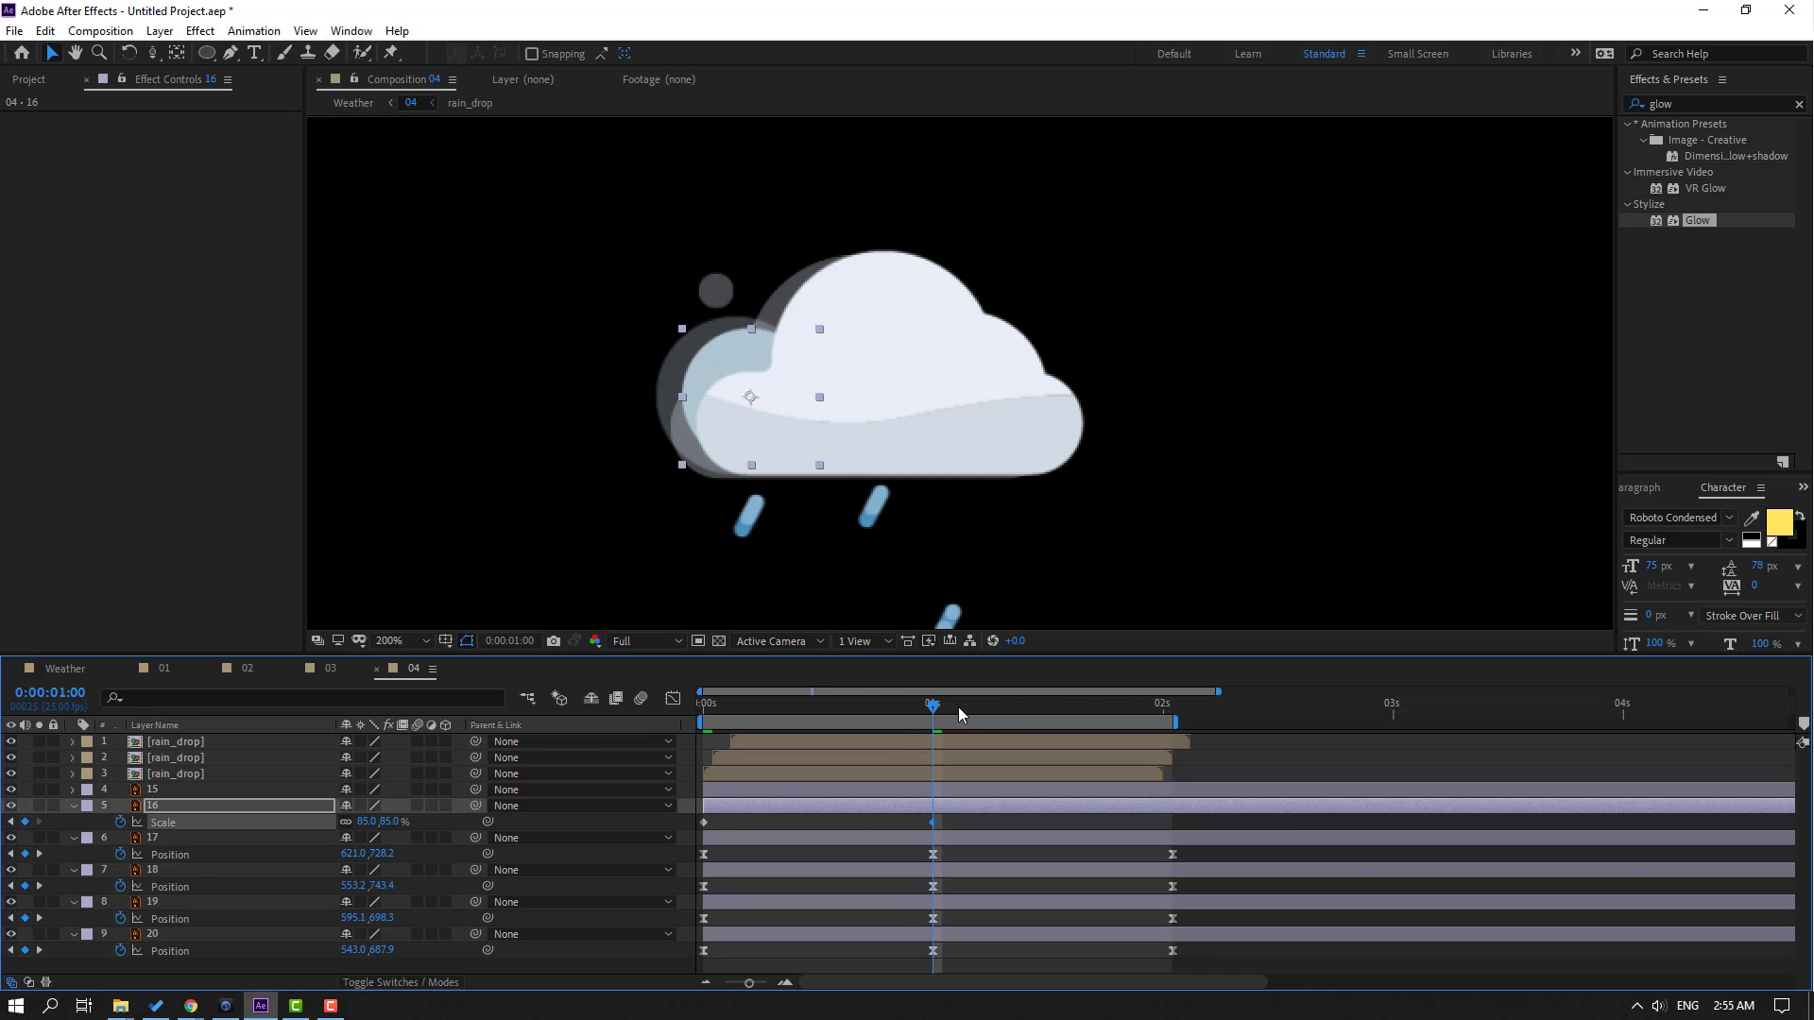
{"action": "left_click_drag", "start_coordinate": [958, 706], "coordinate": [1175, 722]}
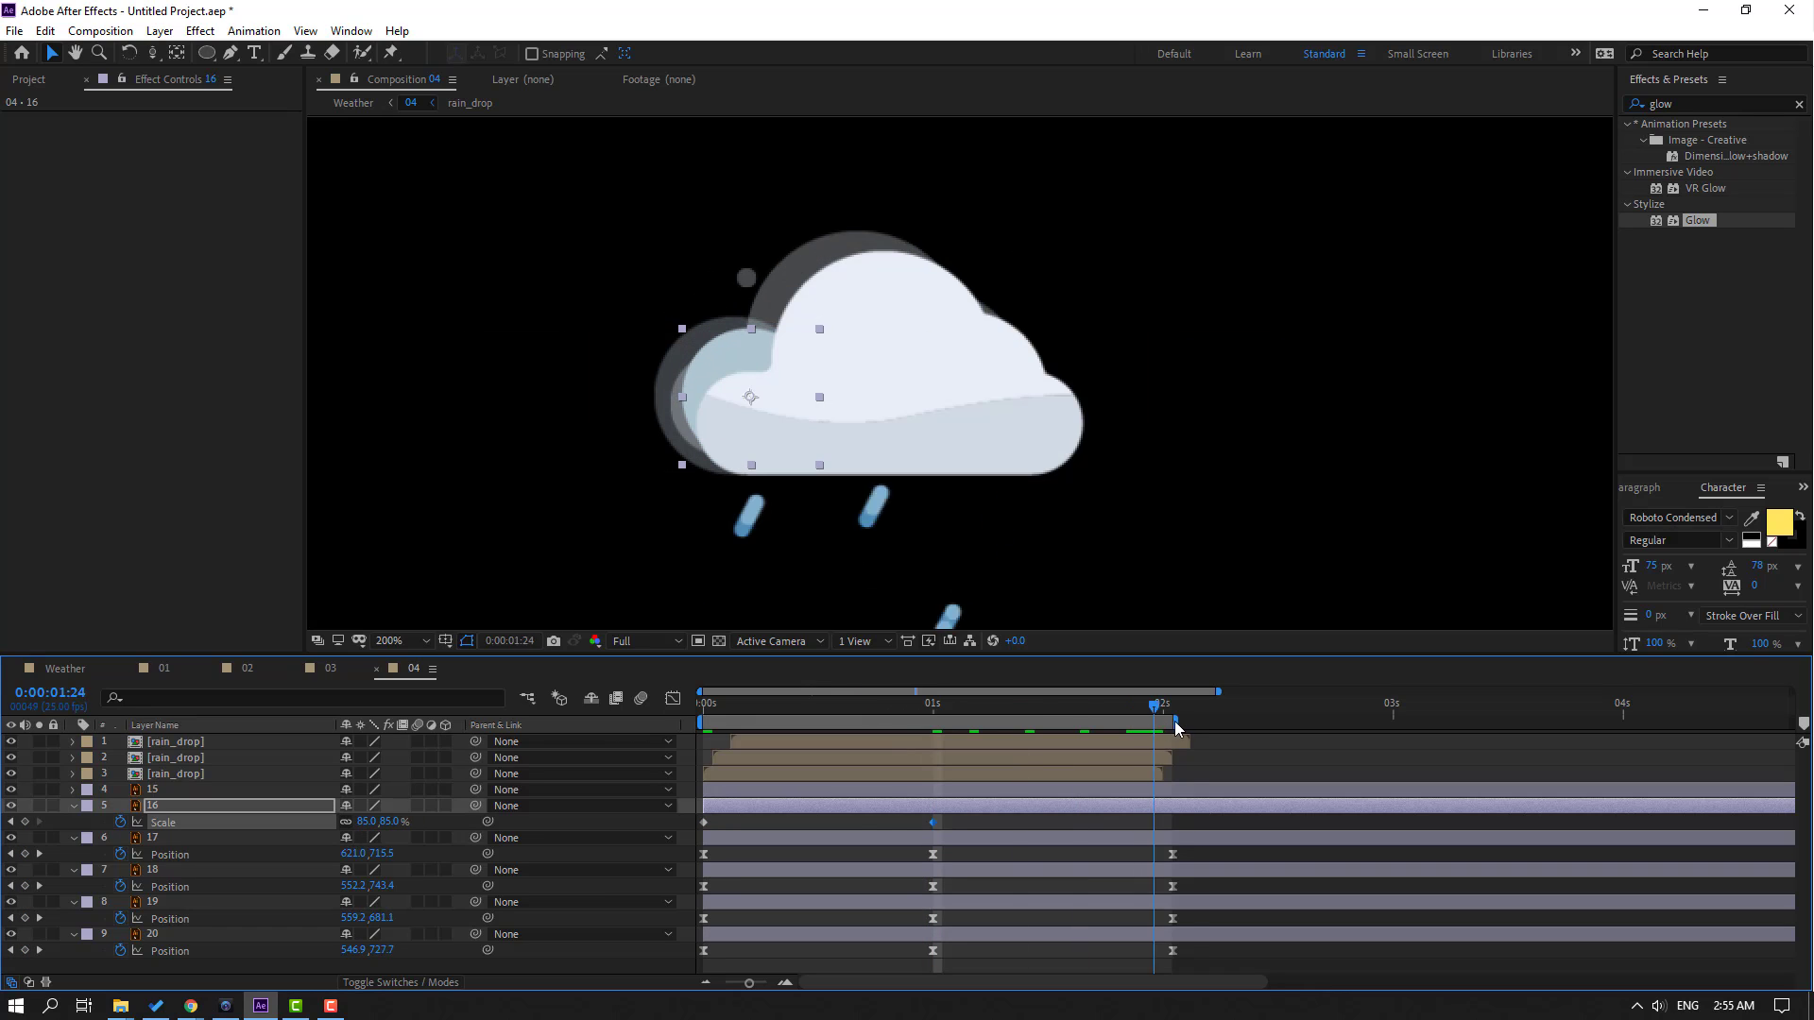
Copy layer 16's starting Scale keyframe to 2 s, apply Easy Ease, and preview
{"action": "left_click", "coordinate": [703, 822]}
{"action": "key", "text": "ctrl+c"}
{"action": "key", "text": "ctrl+v"}
{"action": "left_click", "coordinate": [818, 818]}
{"action": "left_click_drag", "start_coordinate": [1205, 814], "coordinate": [683, 852]}
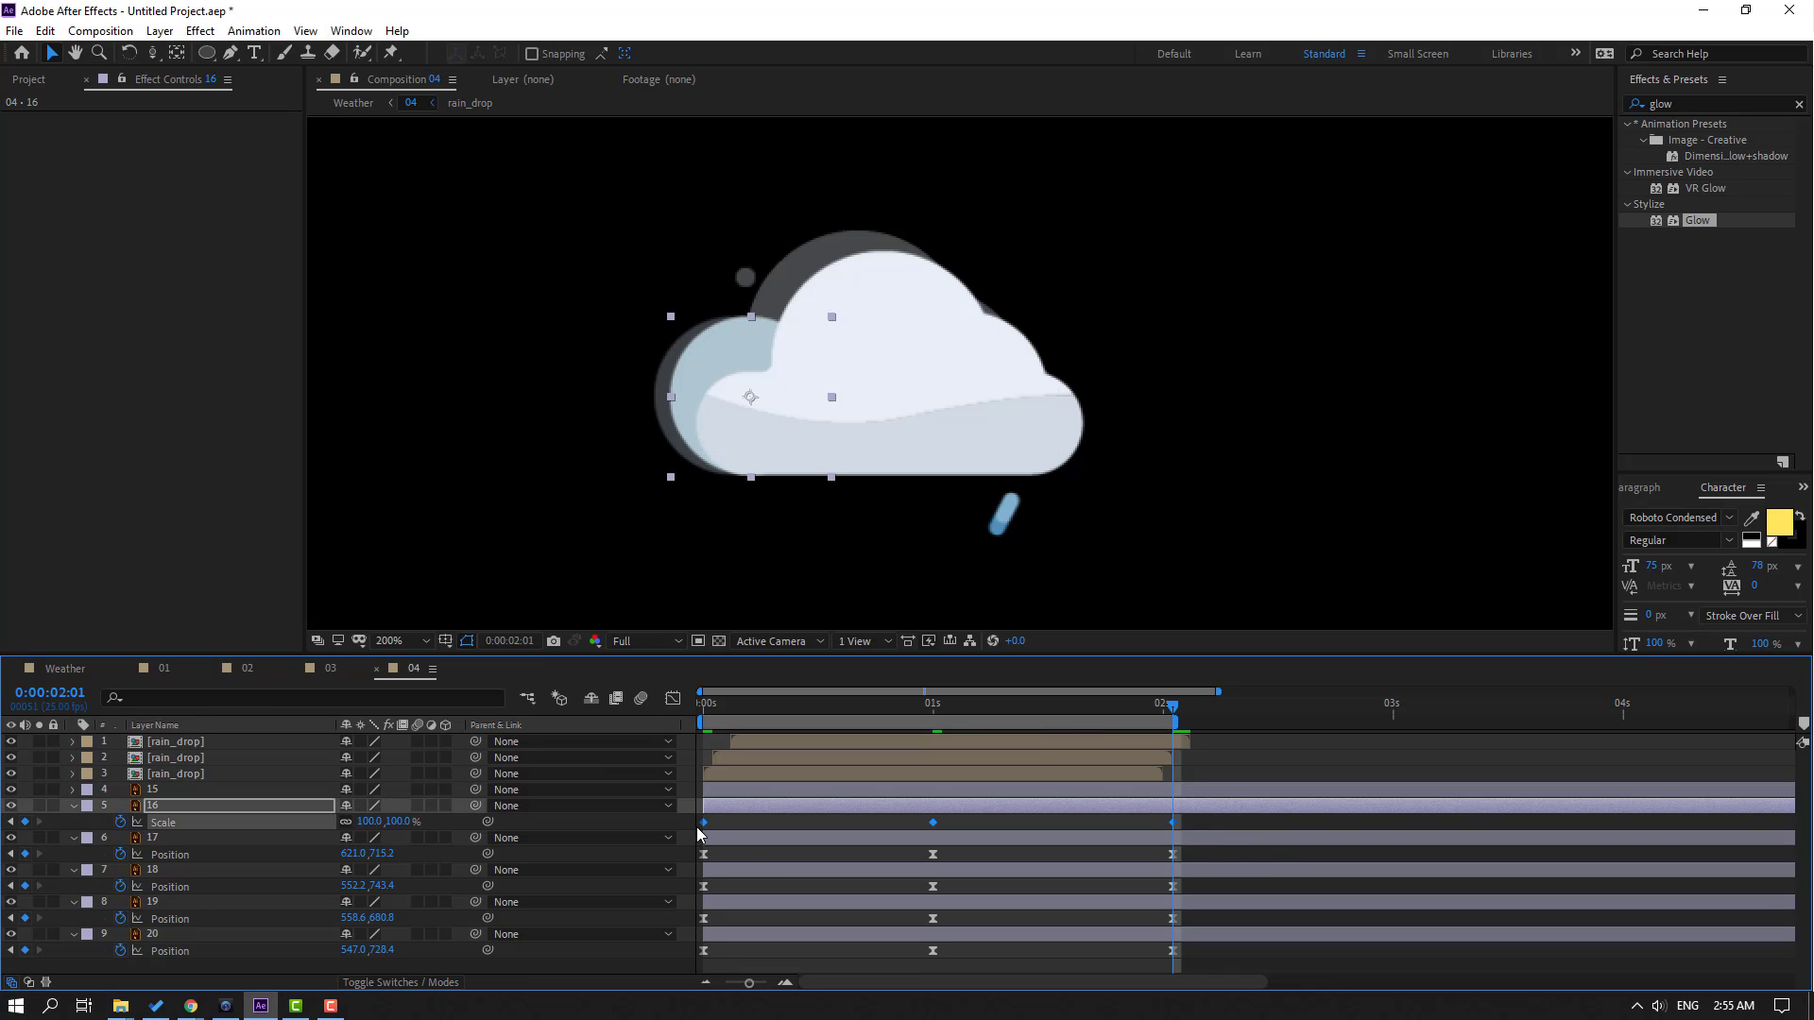
{"action": "right_click", "coordinate": [704, 821]}
{"action": "mouse_move", "coordinate": [784, 813]}
{"action": "left_click", "coordinate": [1003, 878]}
{"action": "key", "text": "space"}
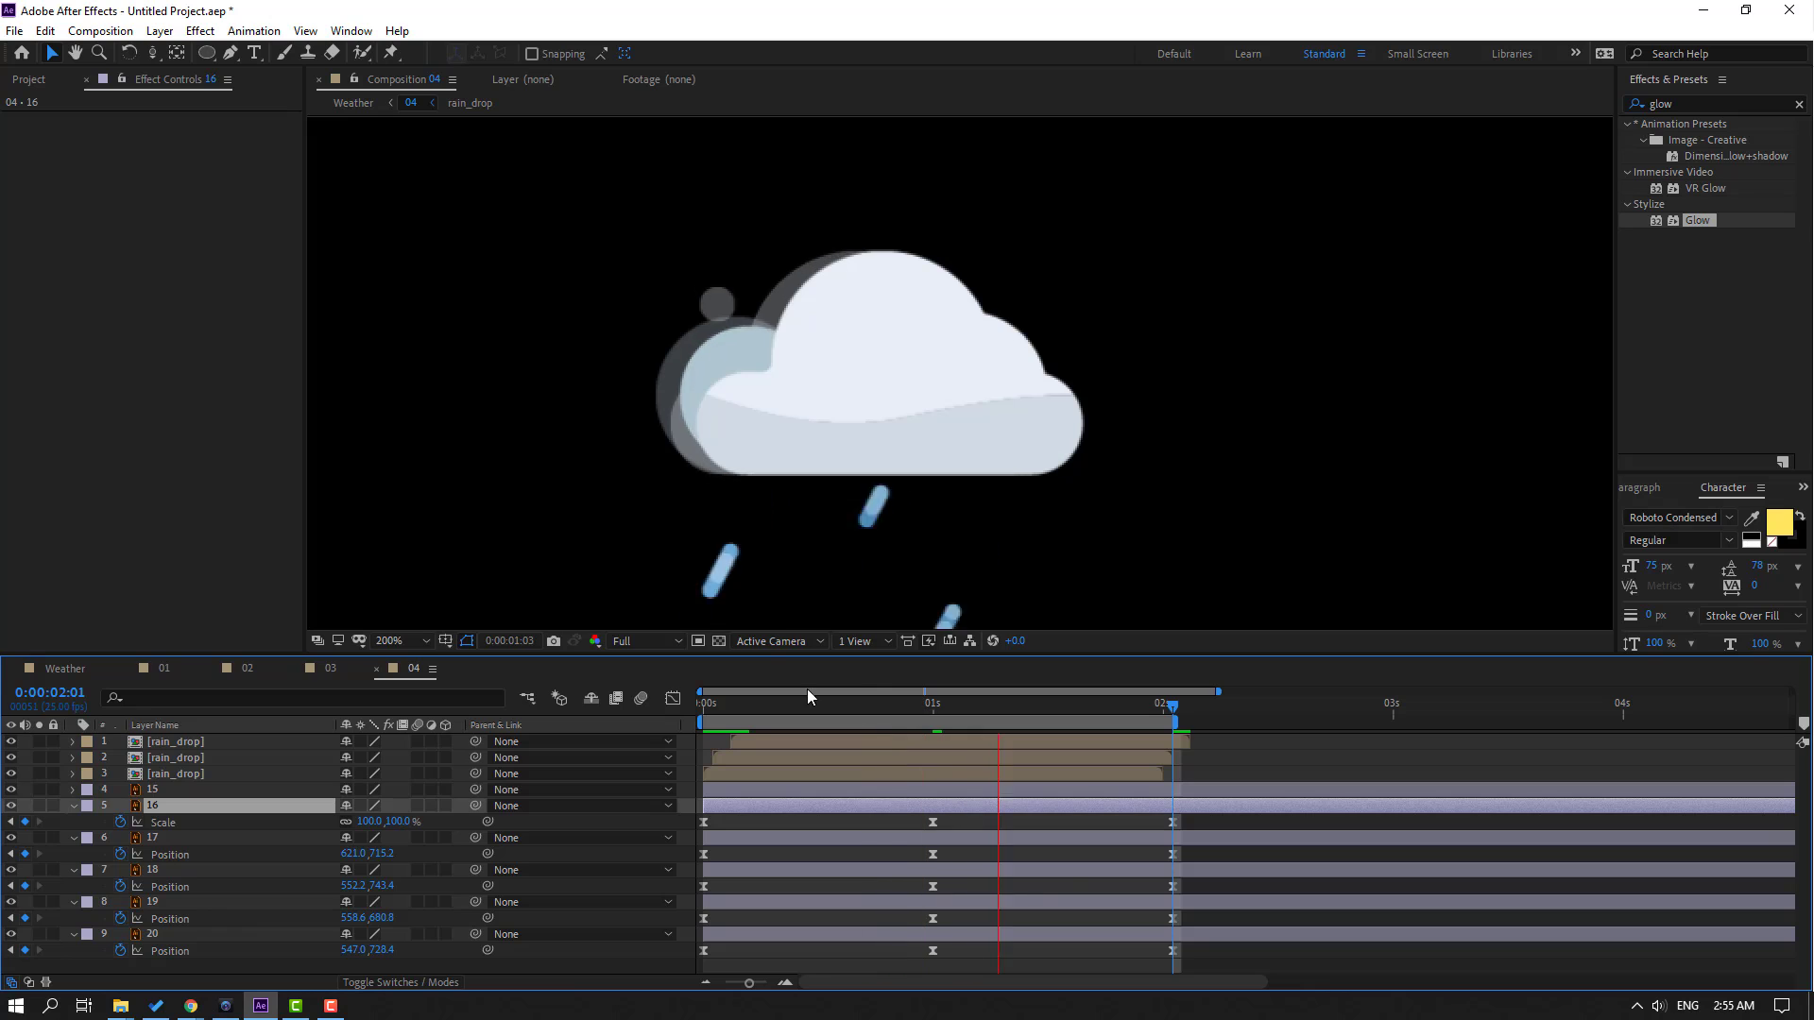
{"action": "left_click", "coordinate": [704, 705]}
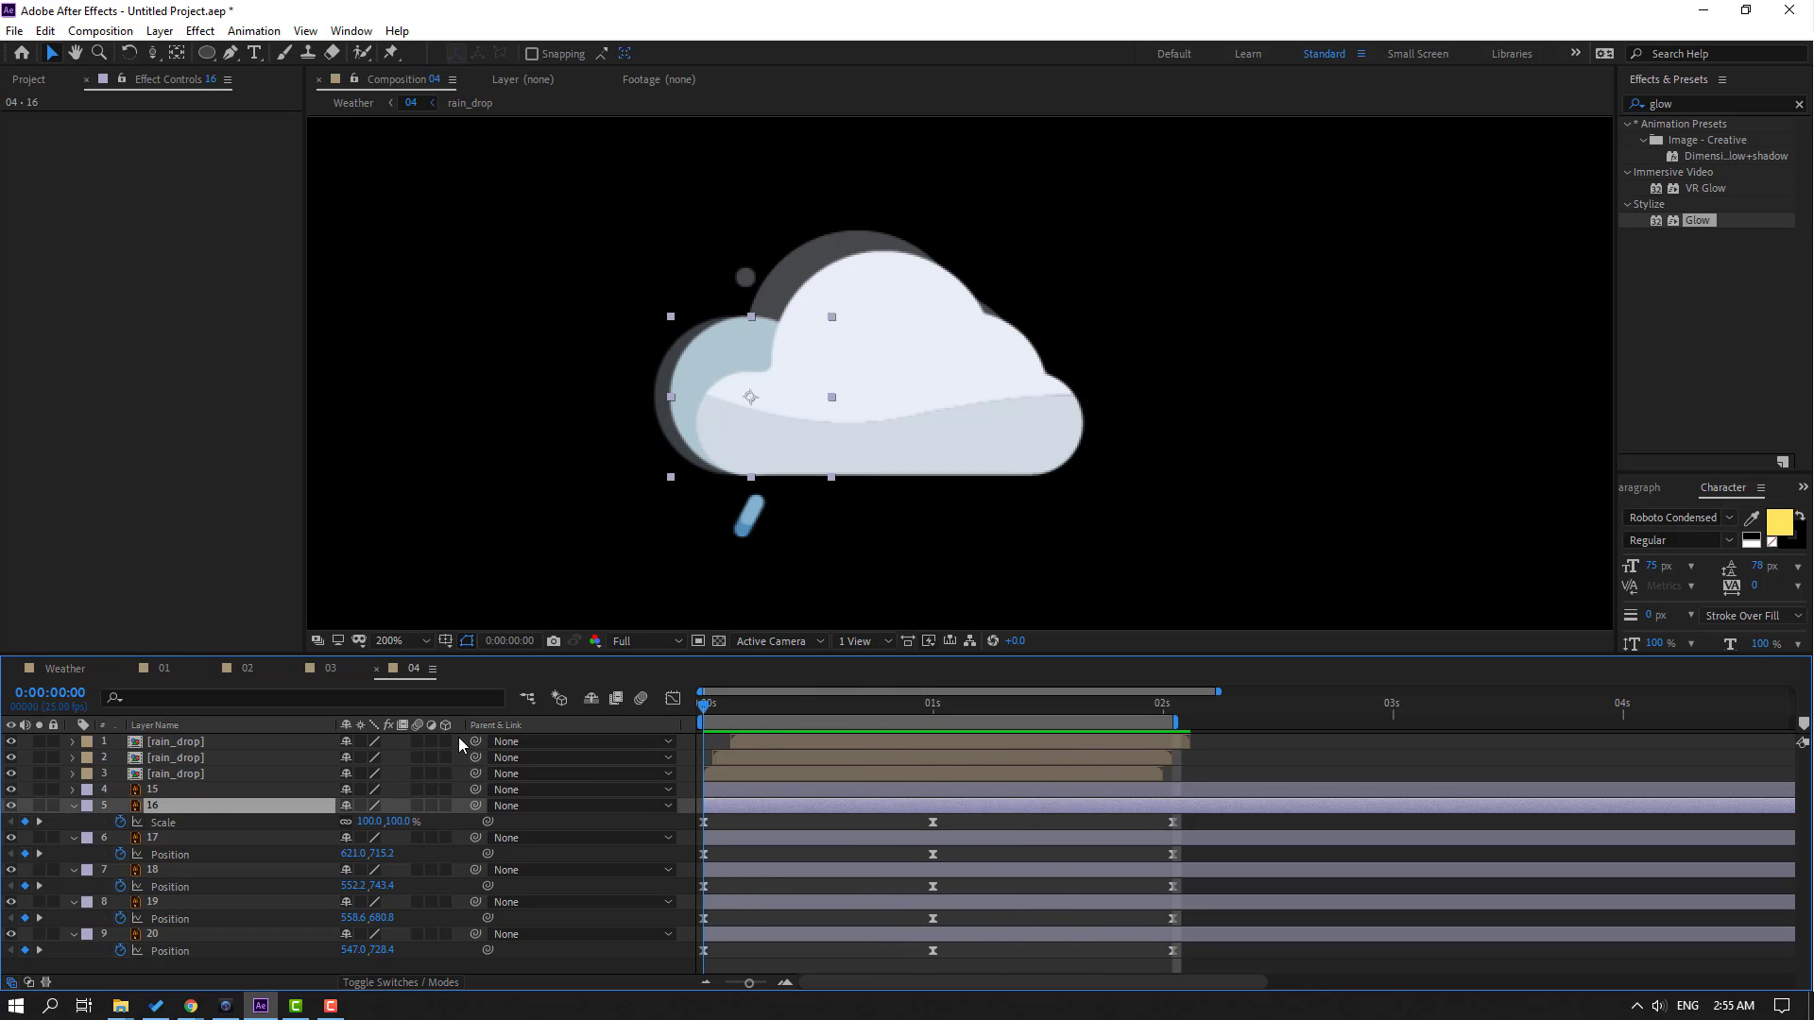
Keyframe cloud layer 15's Position at 0, 1 and 2 s, lowering it at 1 s
{"action": "left_click", "coordinate": [162, 791]}
{"action": "key", "text": "p"}
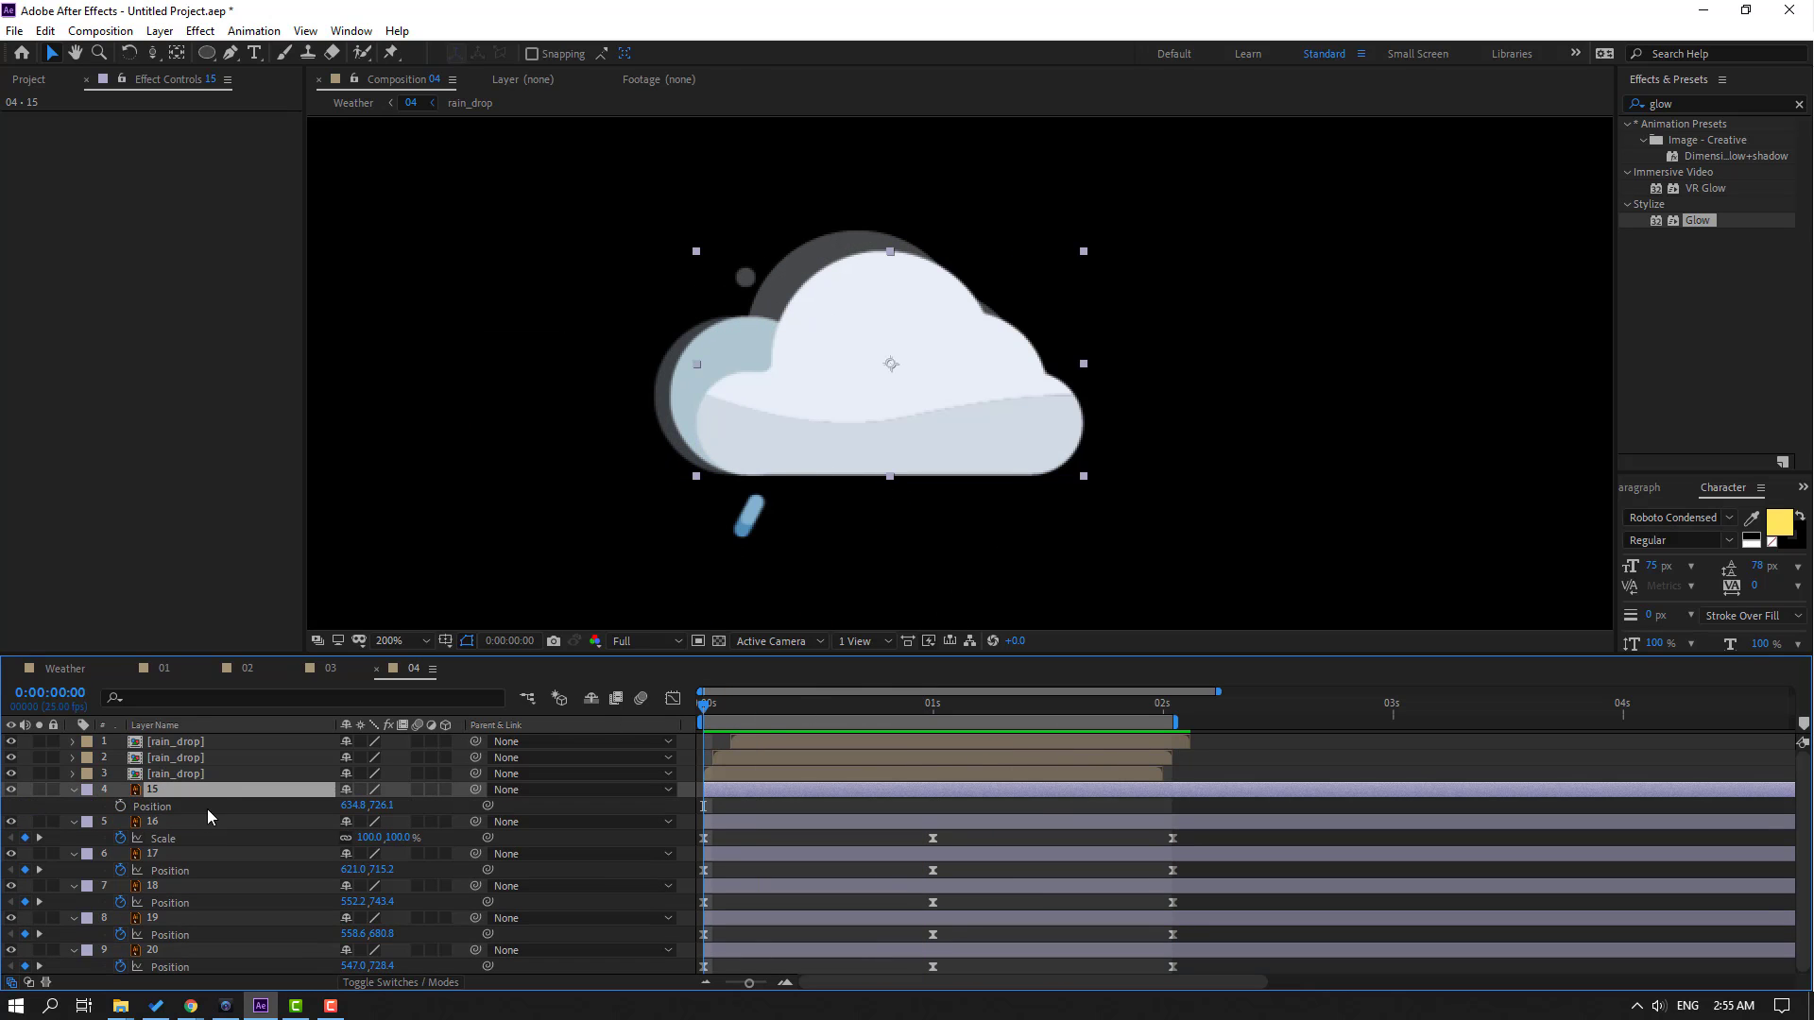
{"action": "left_click", "coordinate": [121, 808]}
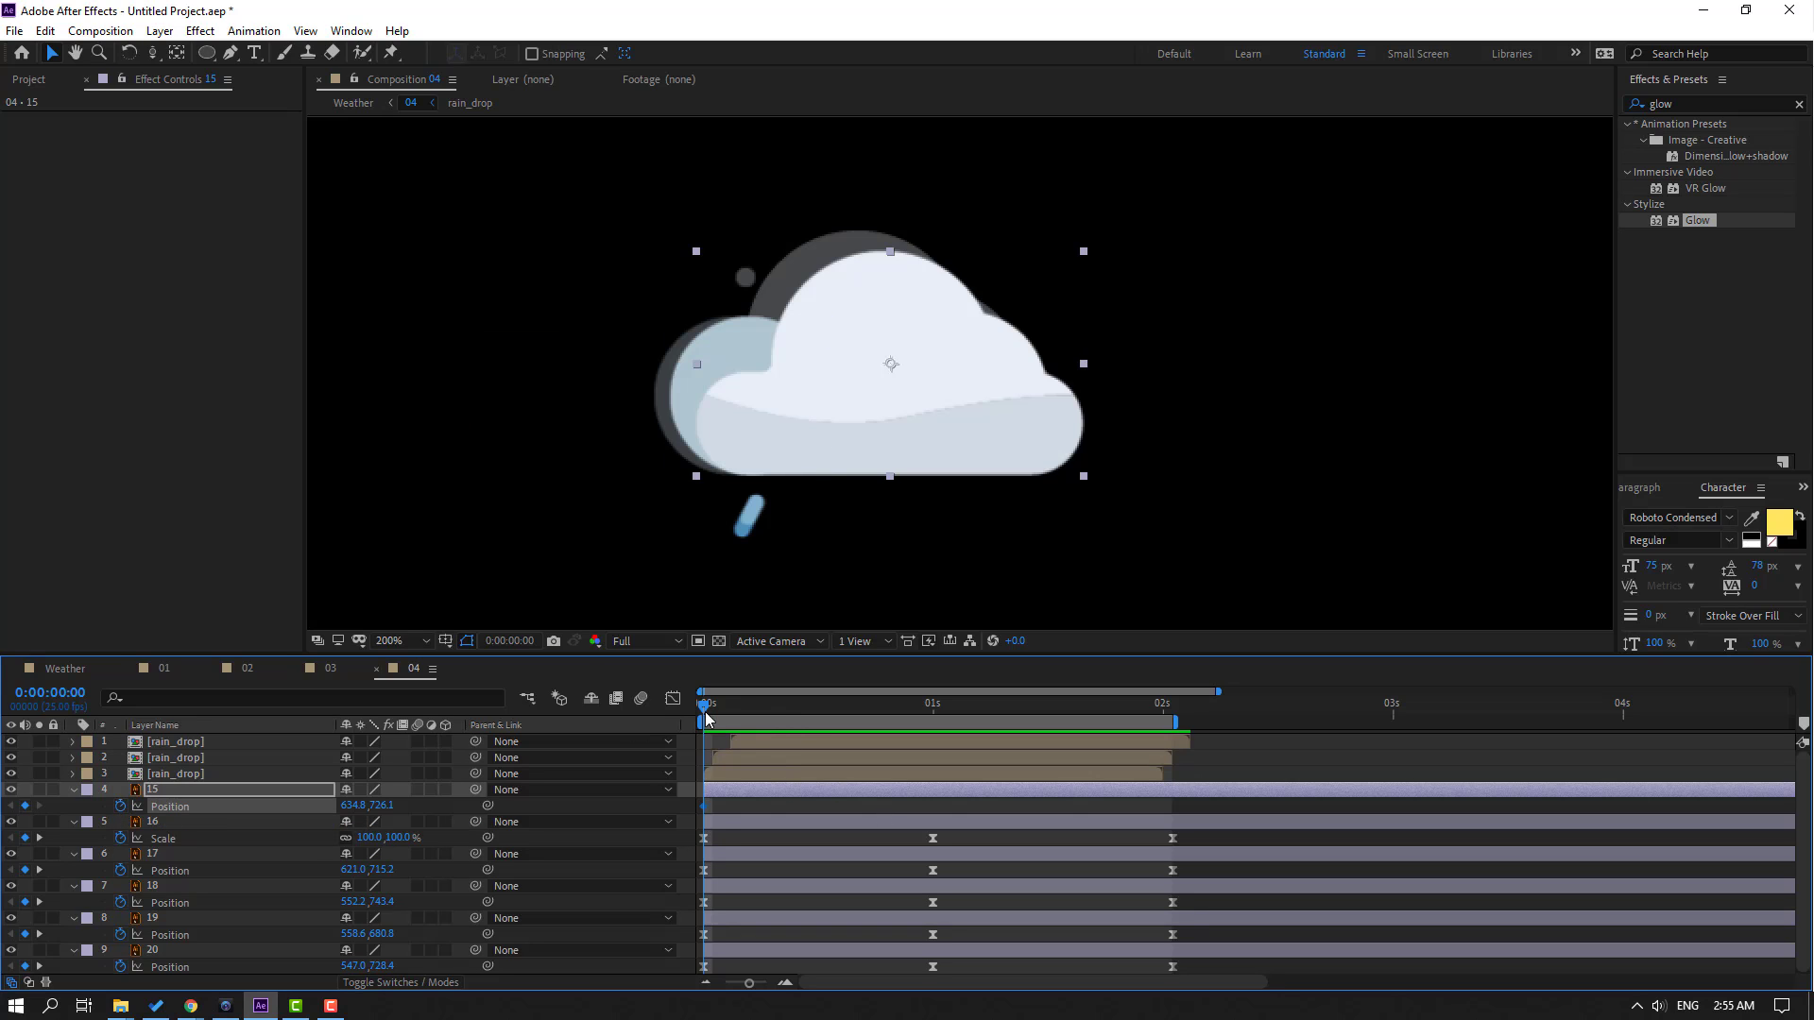
{"action": "left_click_drag", "start_coordinate": [703, 807], "coordinate": [934, 806]}
{"action": "left_click_drag", "start_coordinate": [387, 809], "coordinate": [394, 809]}
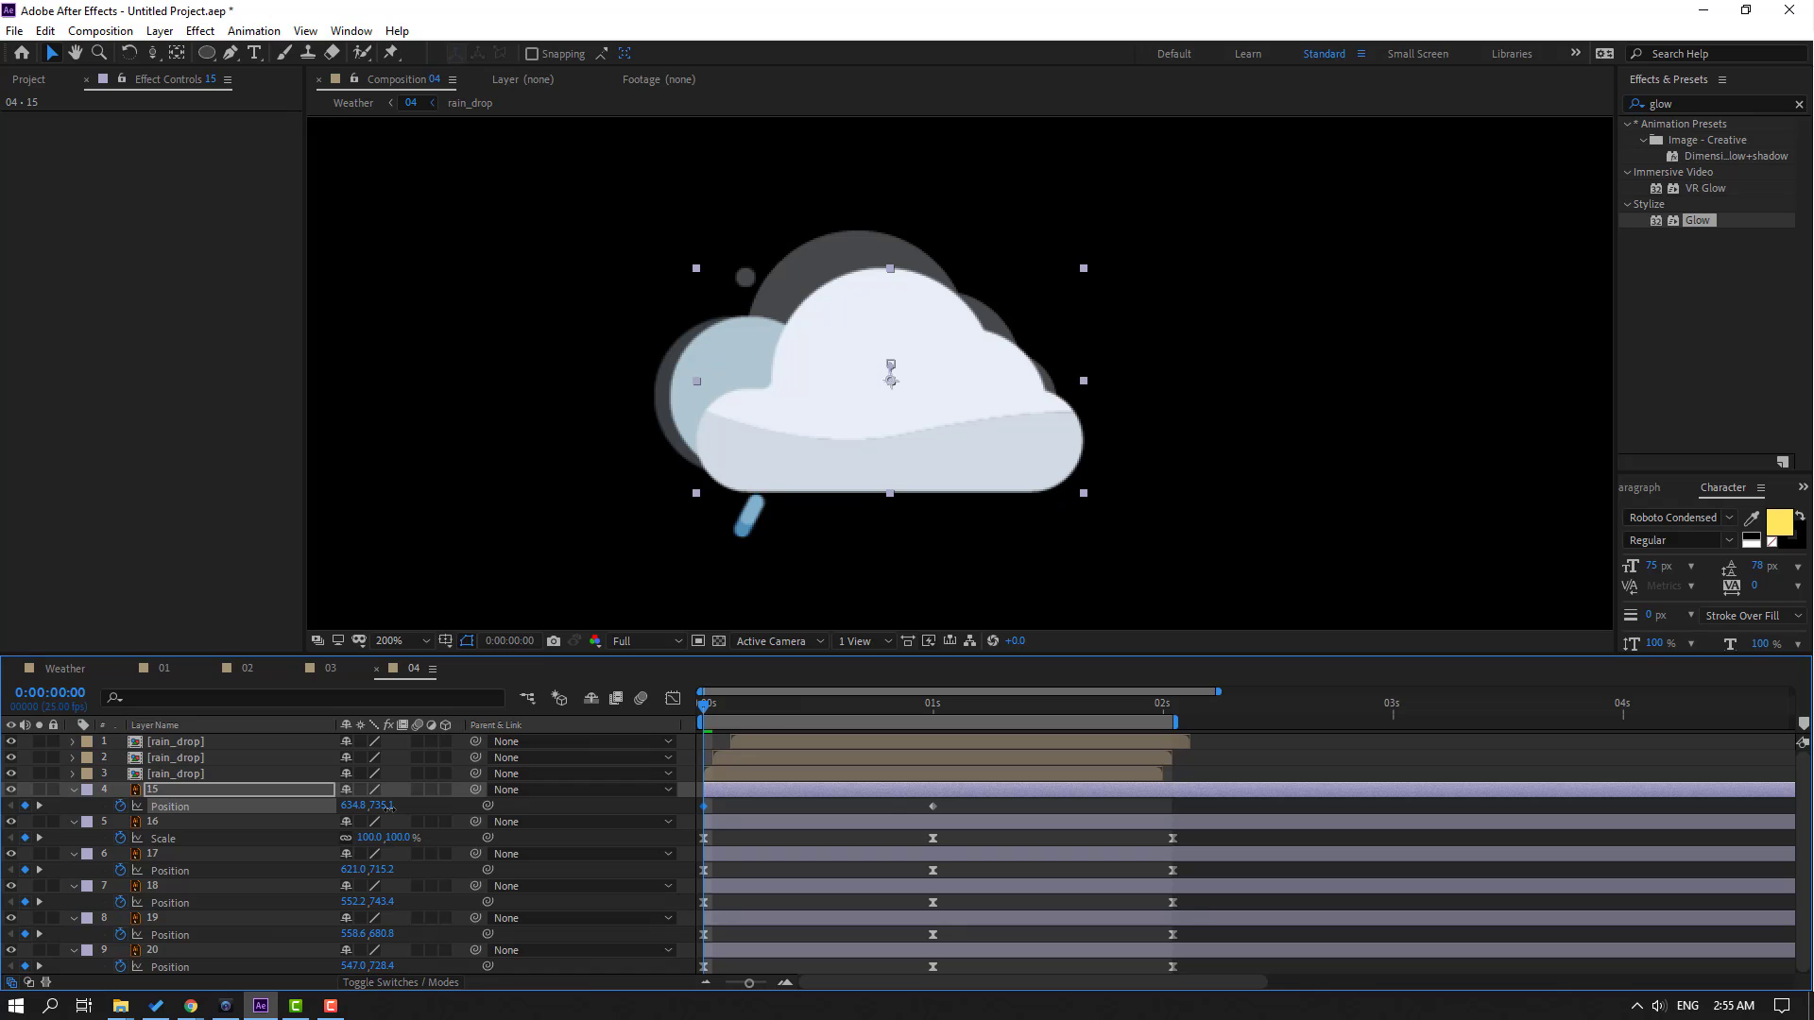
{"action": "left_click_drag", "start_coordinate": [709, 707], "coordinate": [1173, 723]}
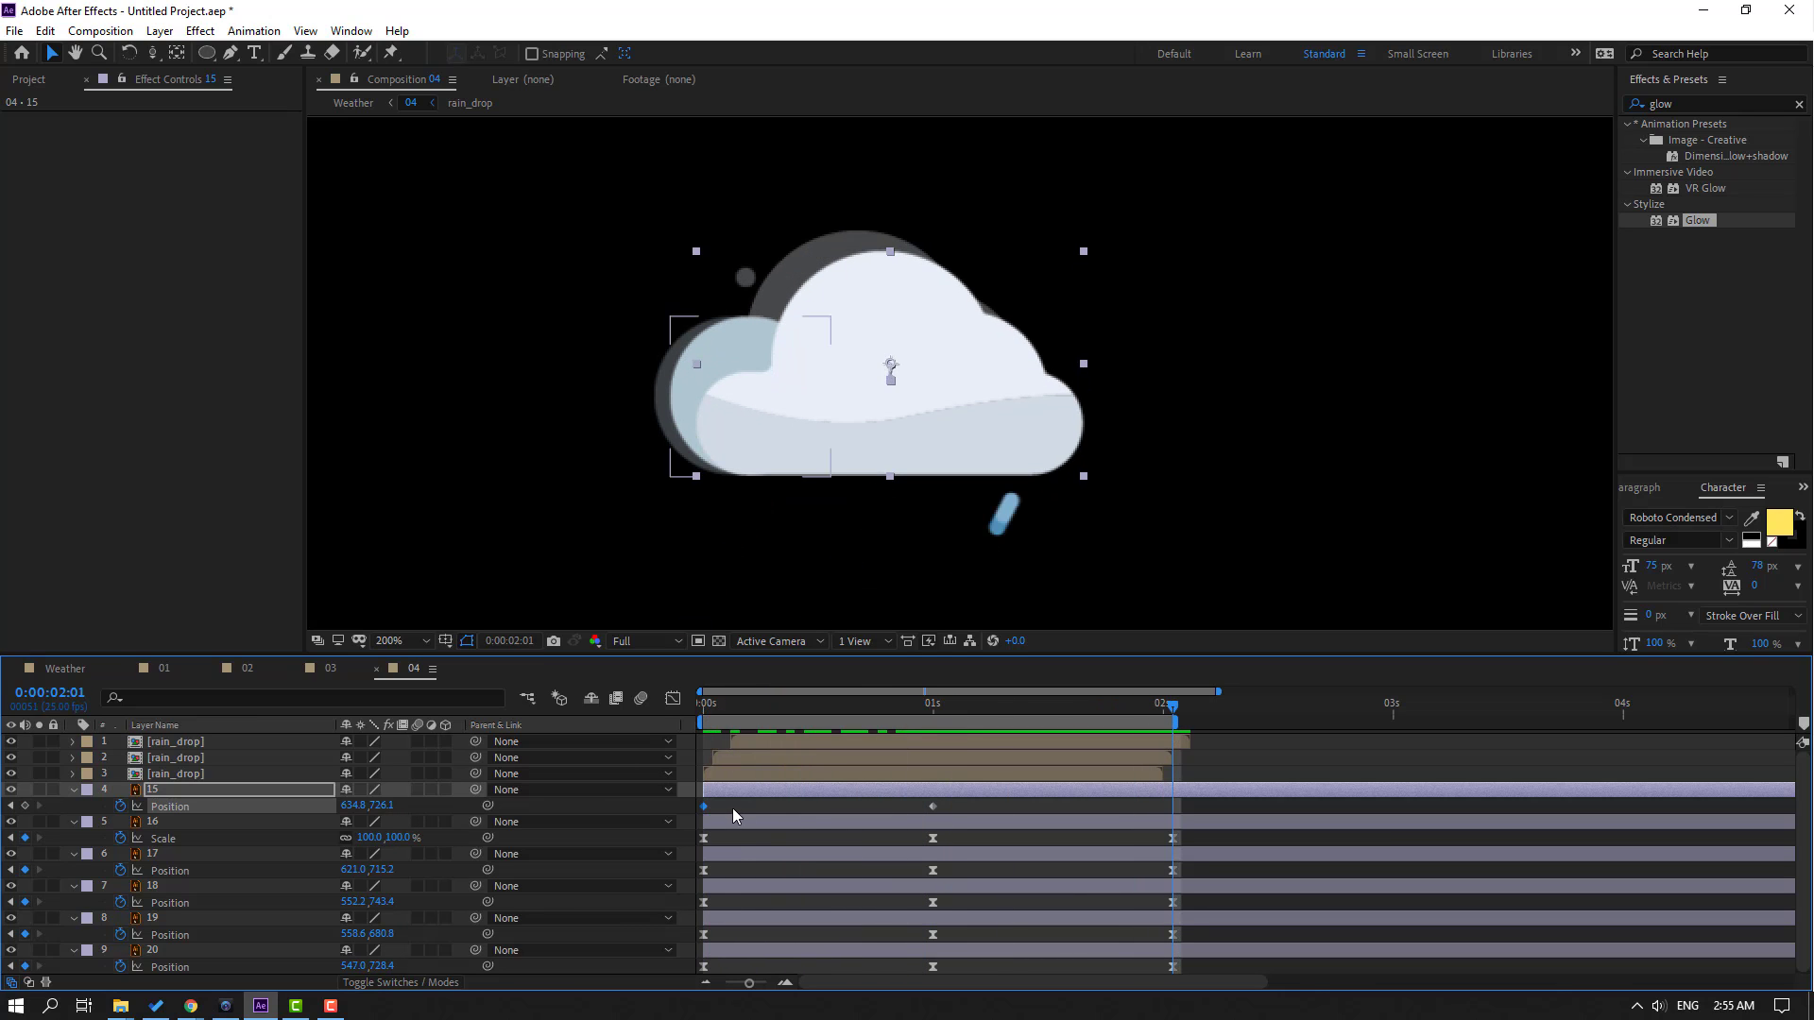
{"action": "key", "text": "ctrl+v"}
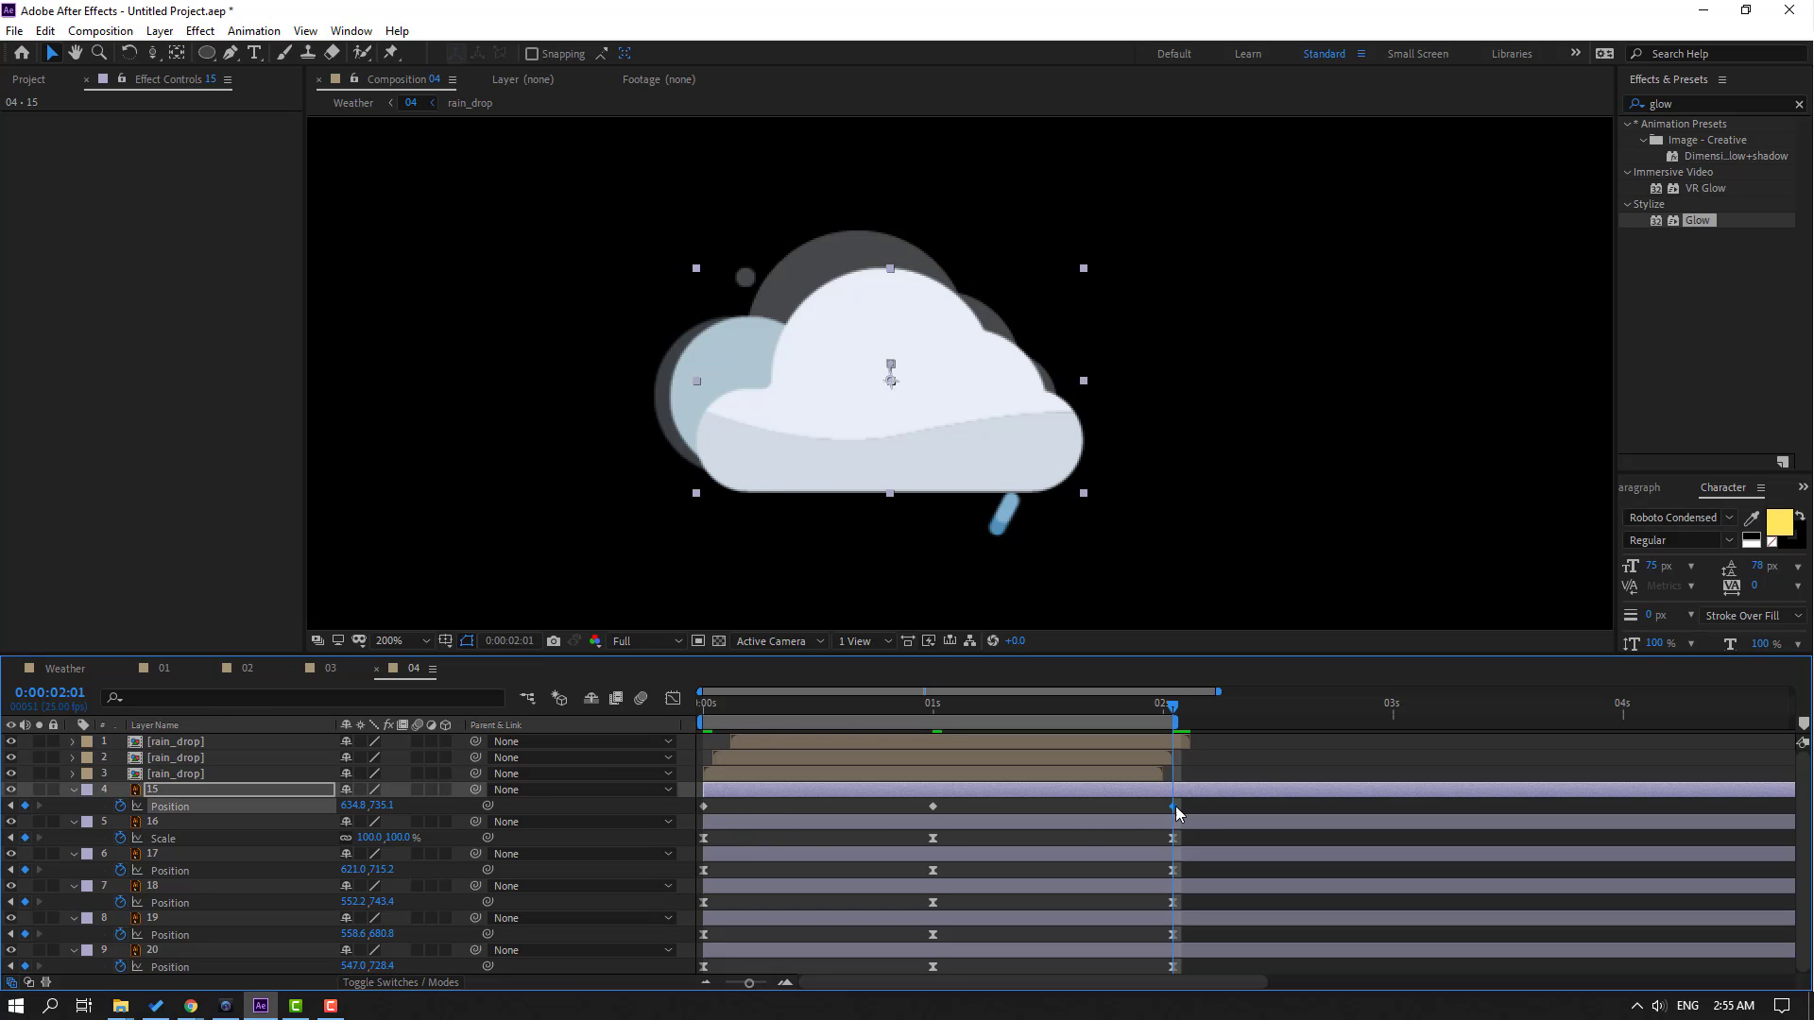
Apply Easy Ease to layer 15's keyframes, preview the fitted comp, and return to frame 0
{"action": "left_click_drag", "start_coordinate": [1175, 807], "coordinate": [679, 809]}
{"action": "right_click", "coordinate": [705, 812]}
{"action": "mouse_move", "coordinate": [751, 790]}
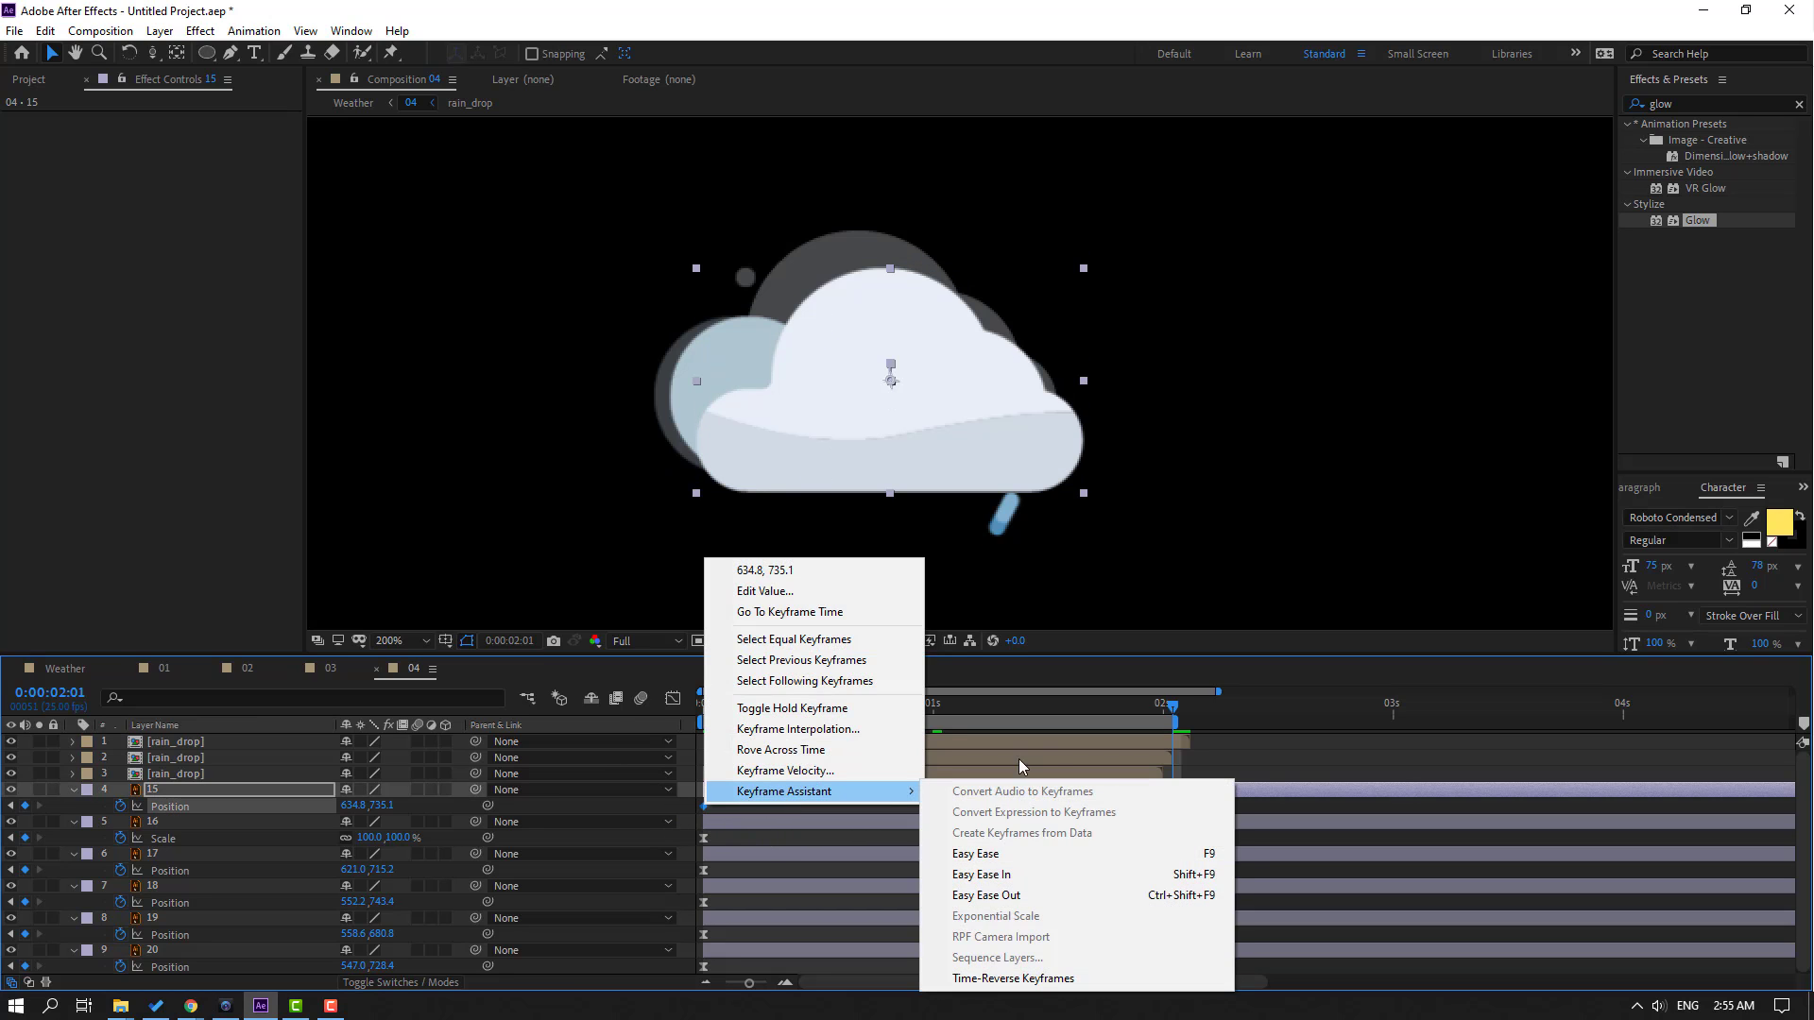
{"action": "left_click", "coordinate": [982, 853]}
{"action": "key", "text": "shift+slash"}
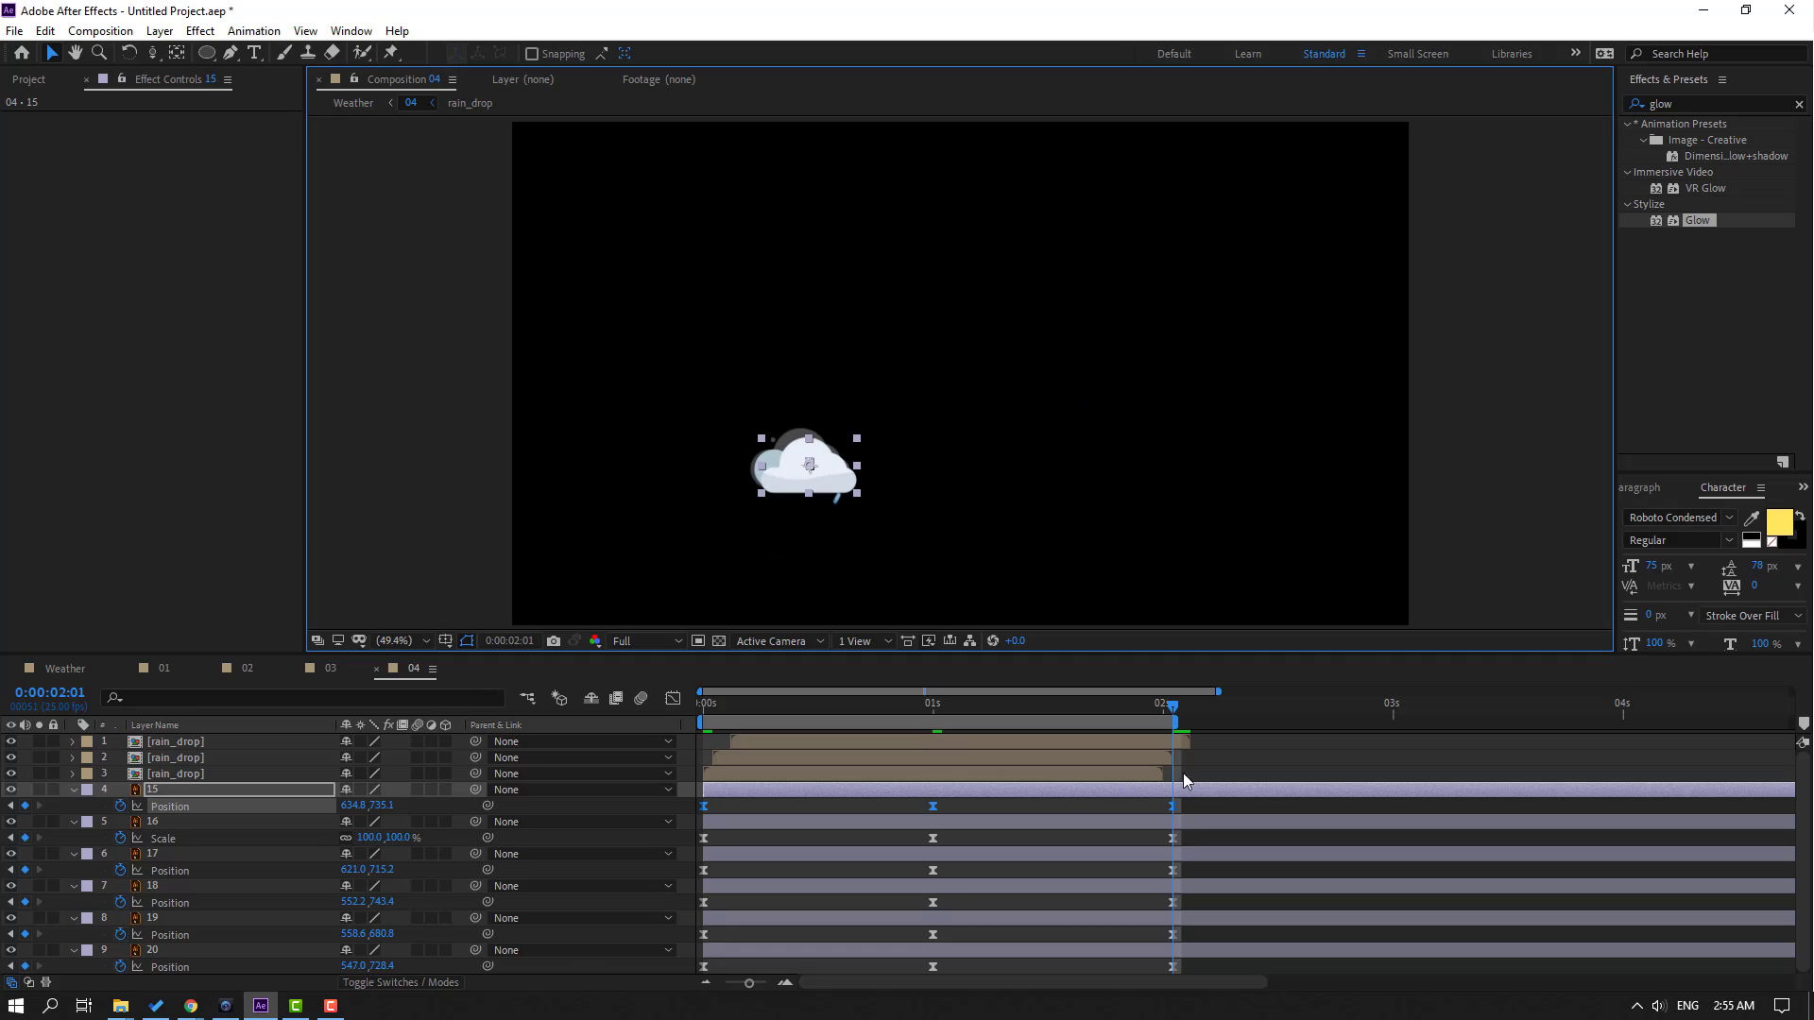
{"action": "key", "text": "space"}
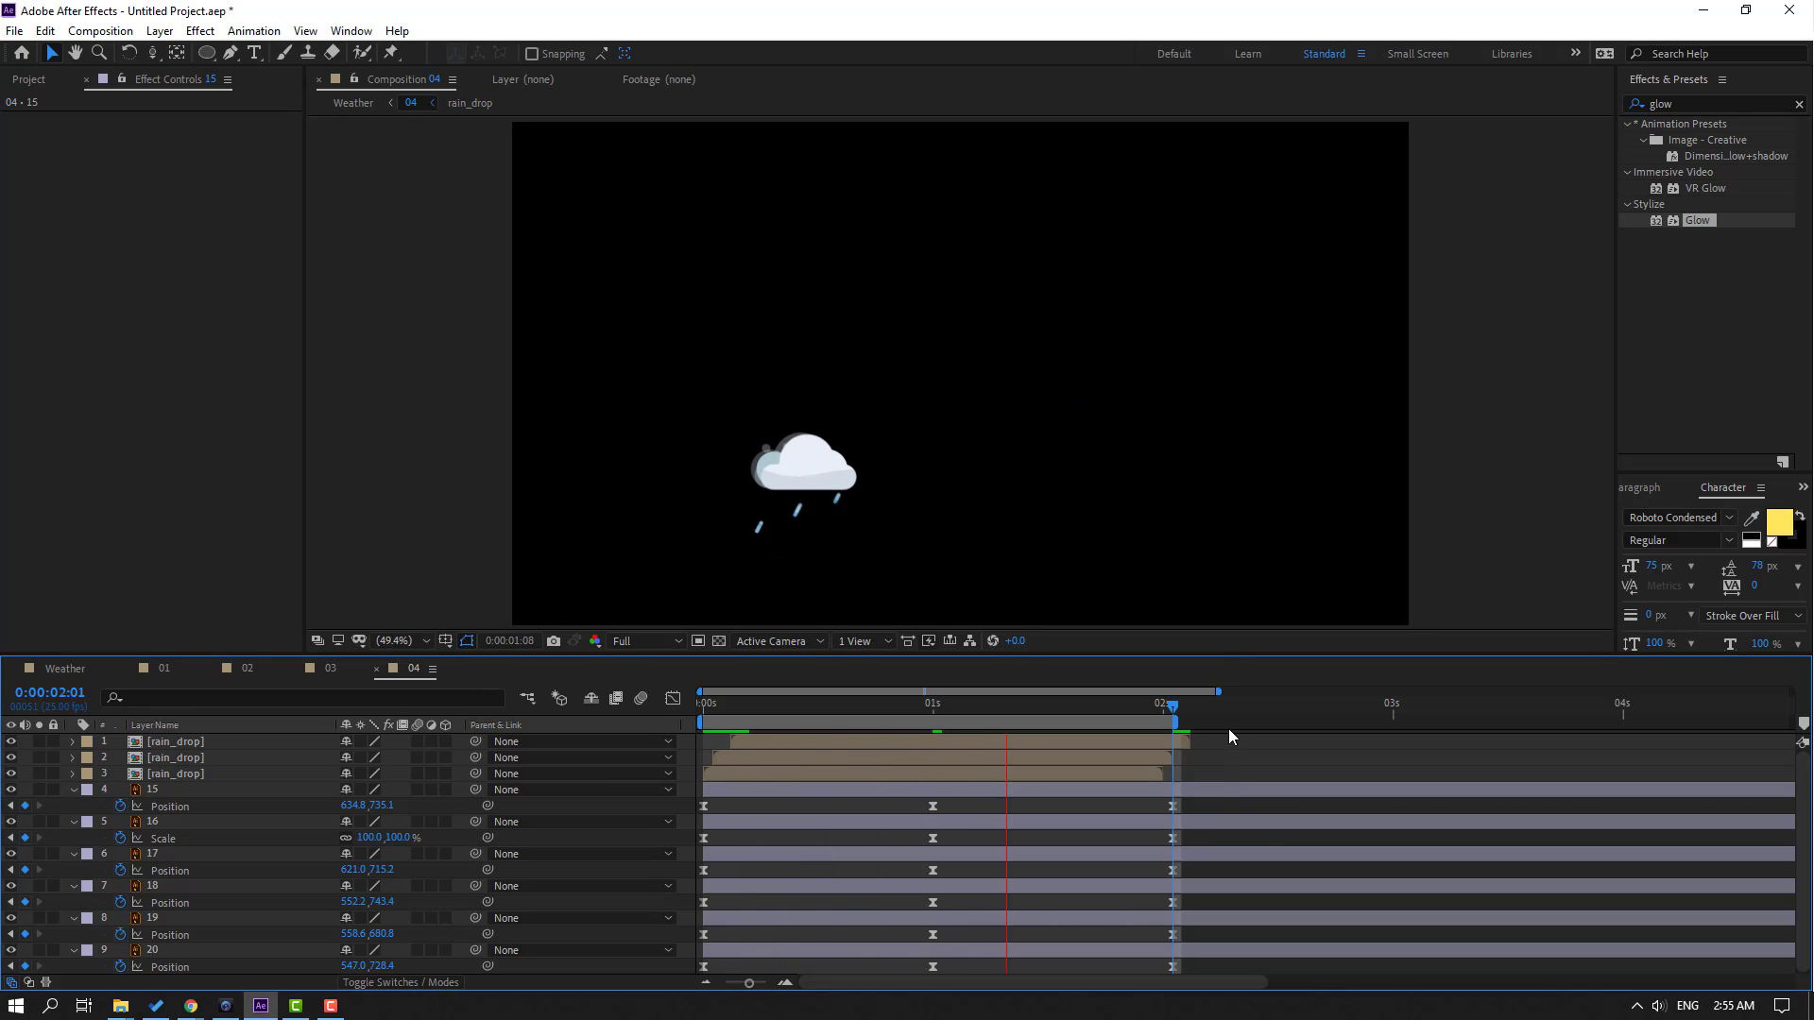
{"action": "left_click_drag", "start_coordinate": [724, 700], "coordinate": [139, 670]}
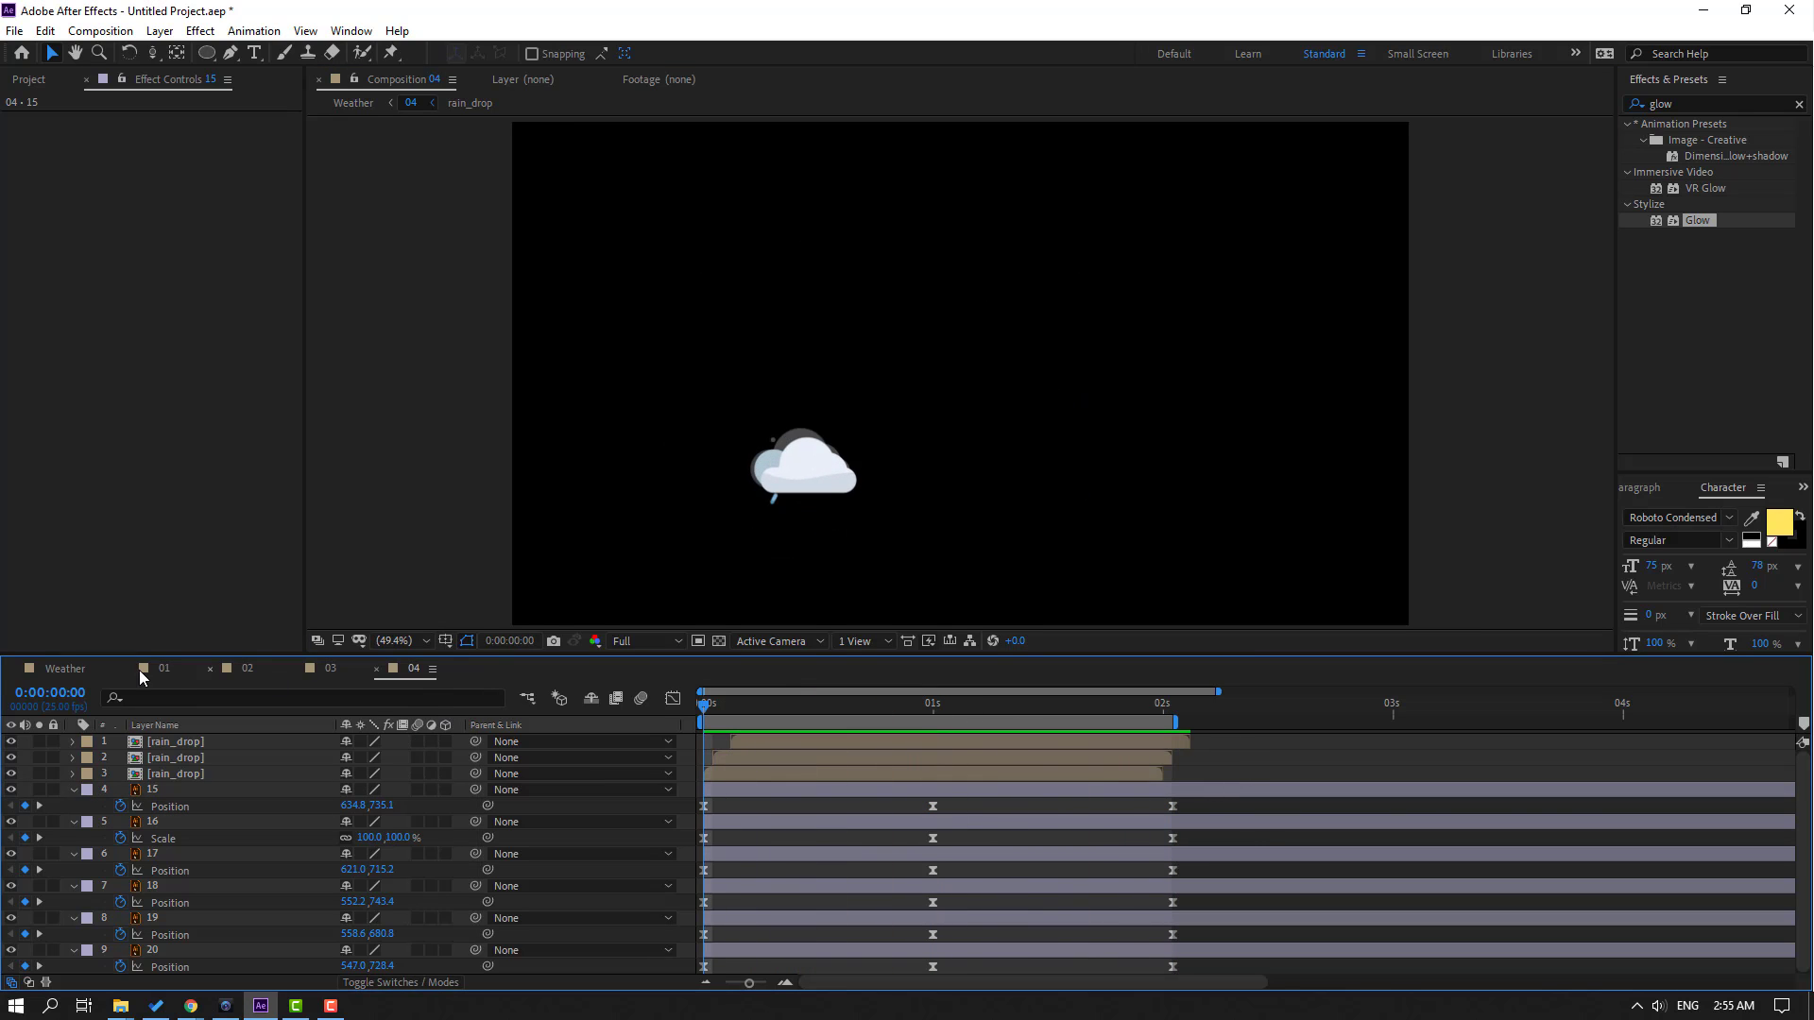
Preview the Weather comp, then open precomp 05 and solo lightning layer 09
{"action": "left_click", "coordinate": [54, 669]}
{"action": "key", "text": "space"}
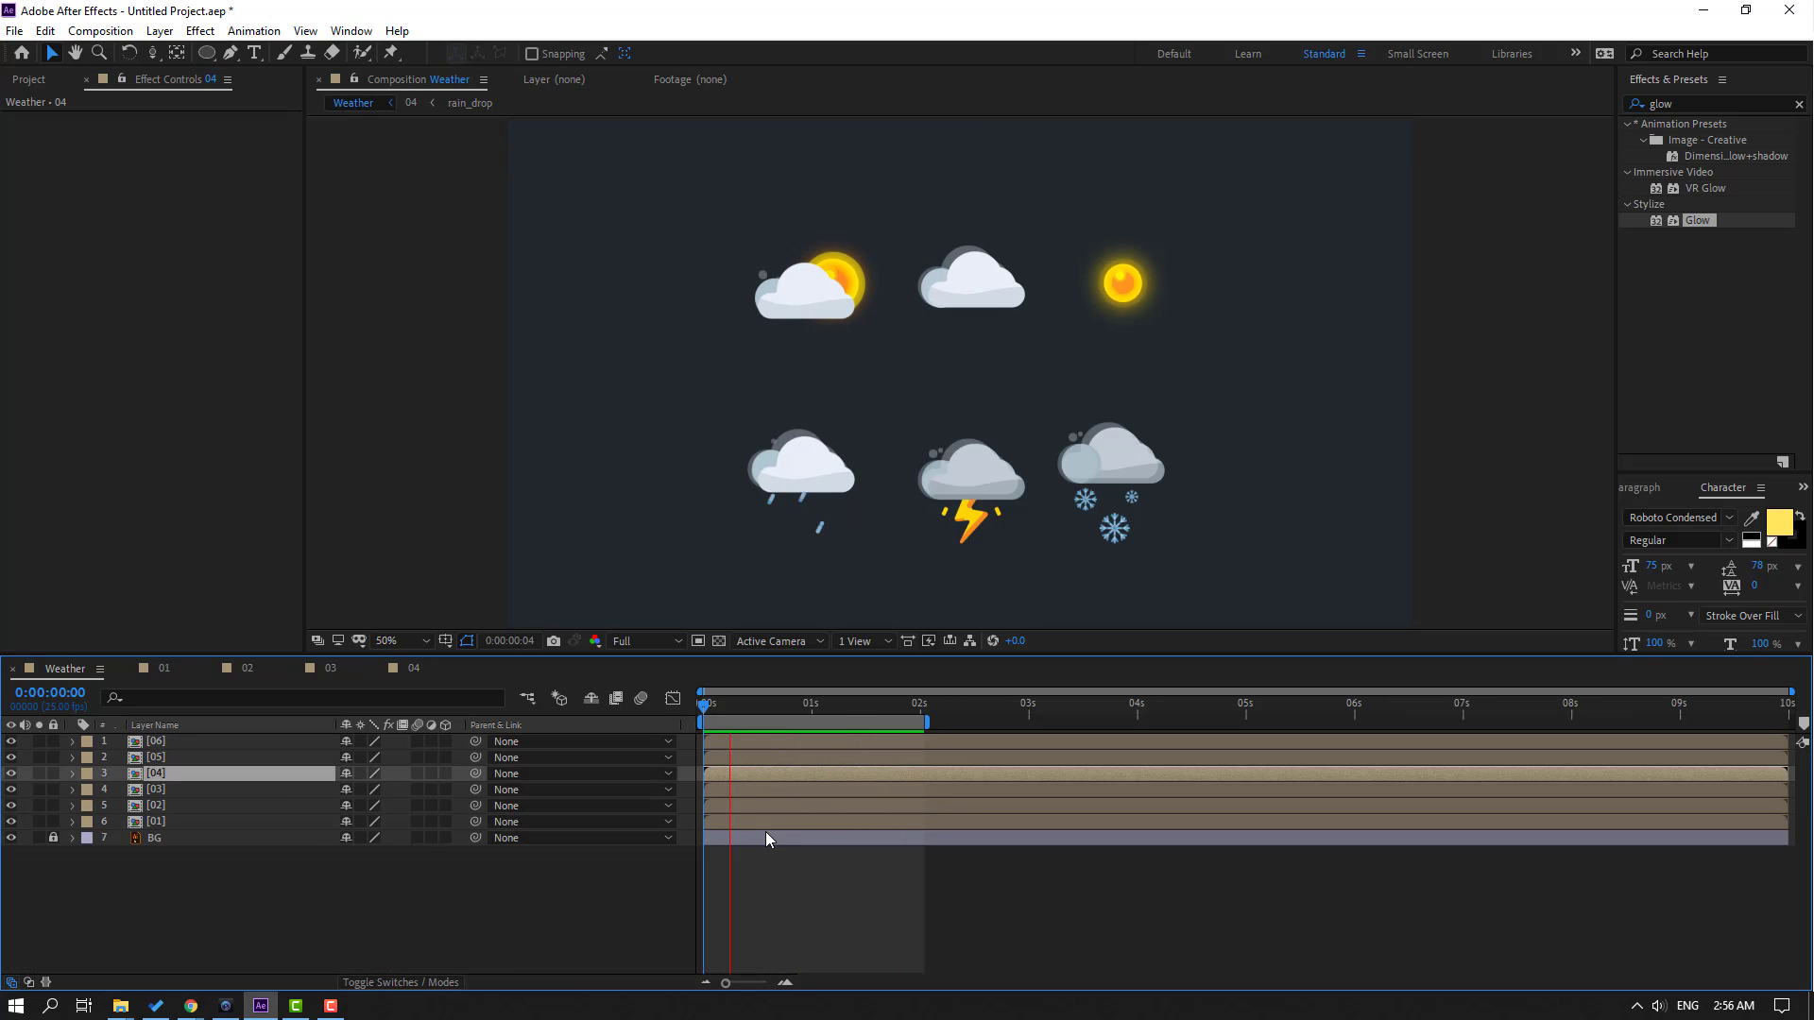
{"action": "key", "text": "space"}
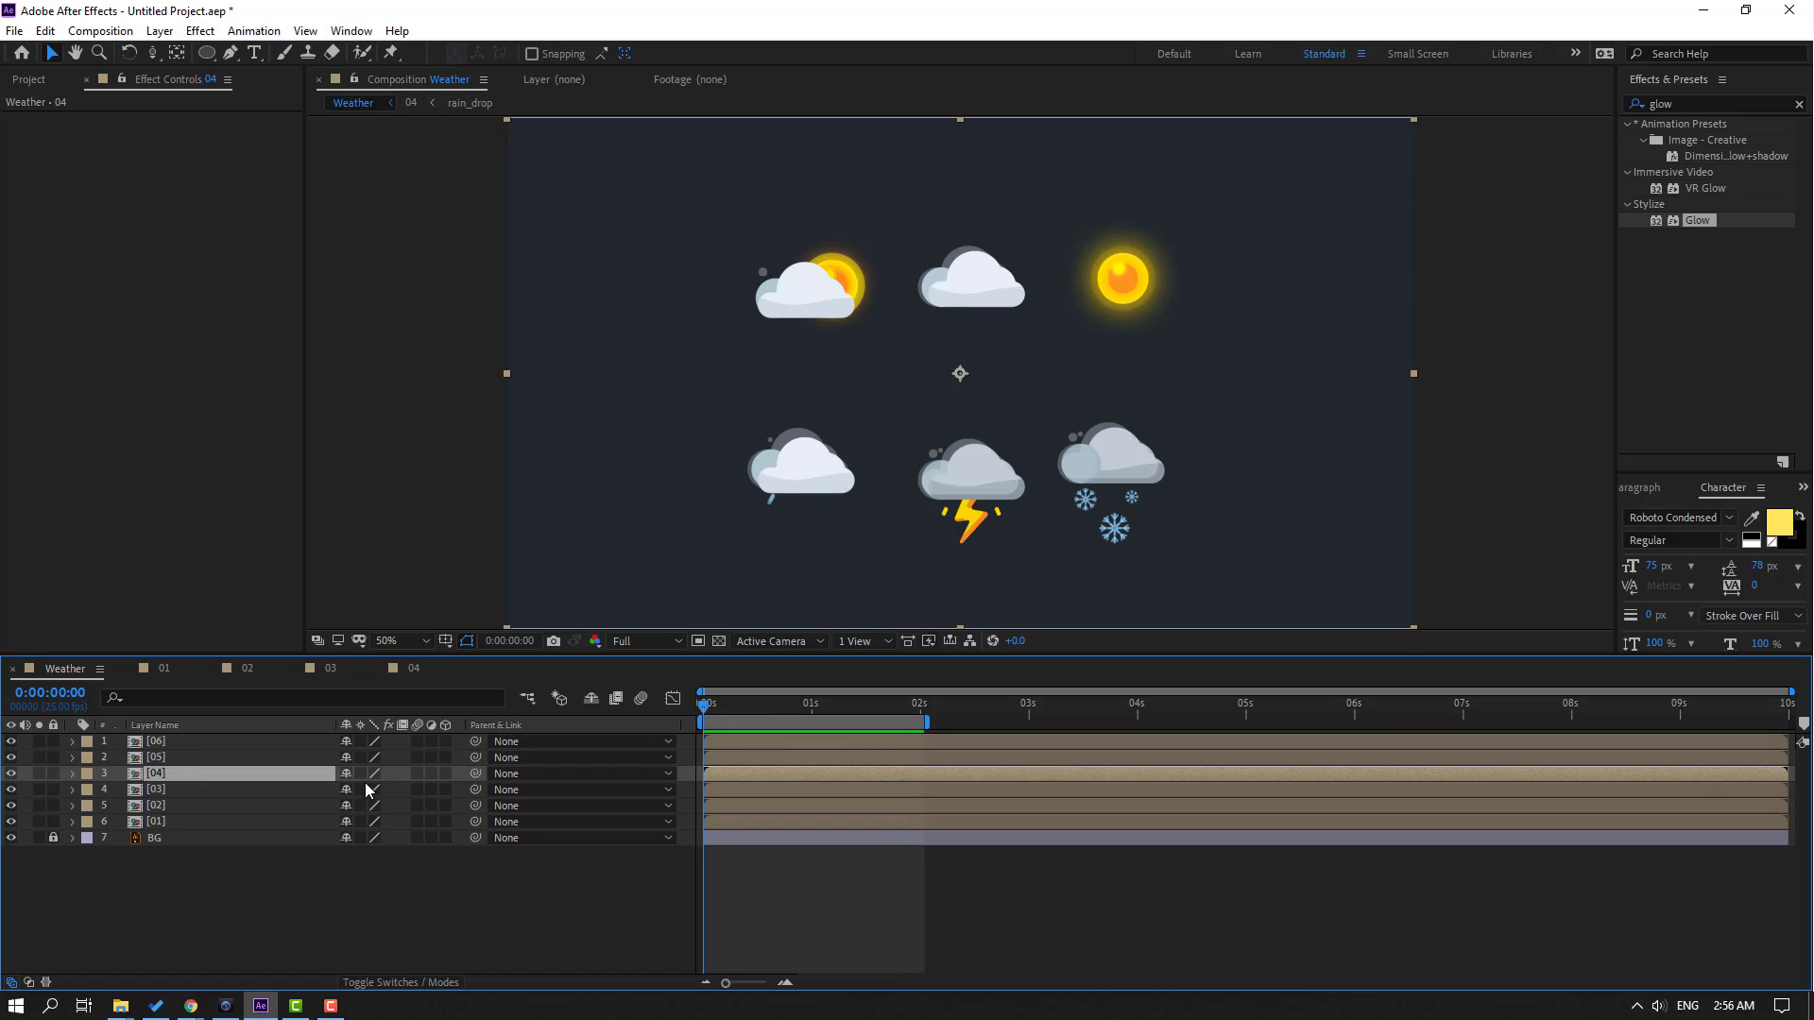
{"action": "double_click", "coordinate": [156, 757]}
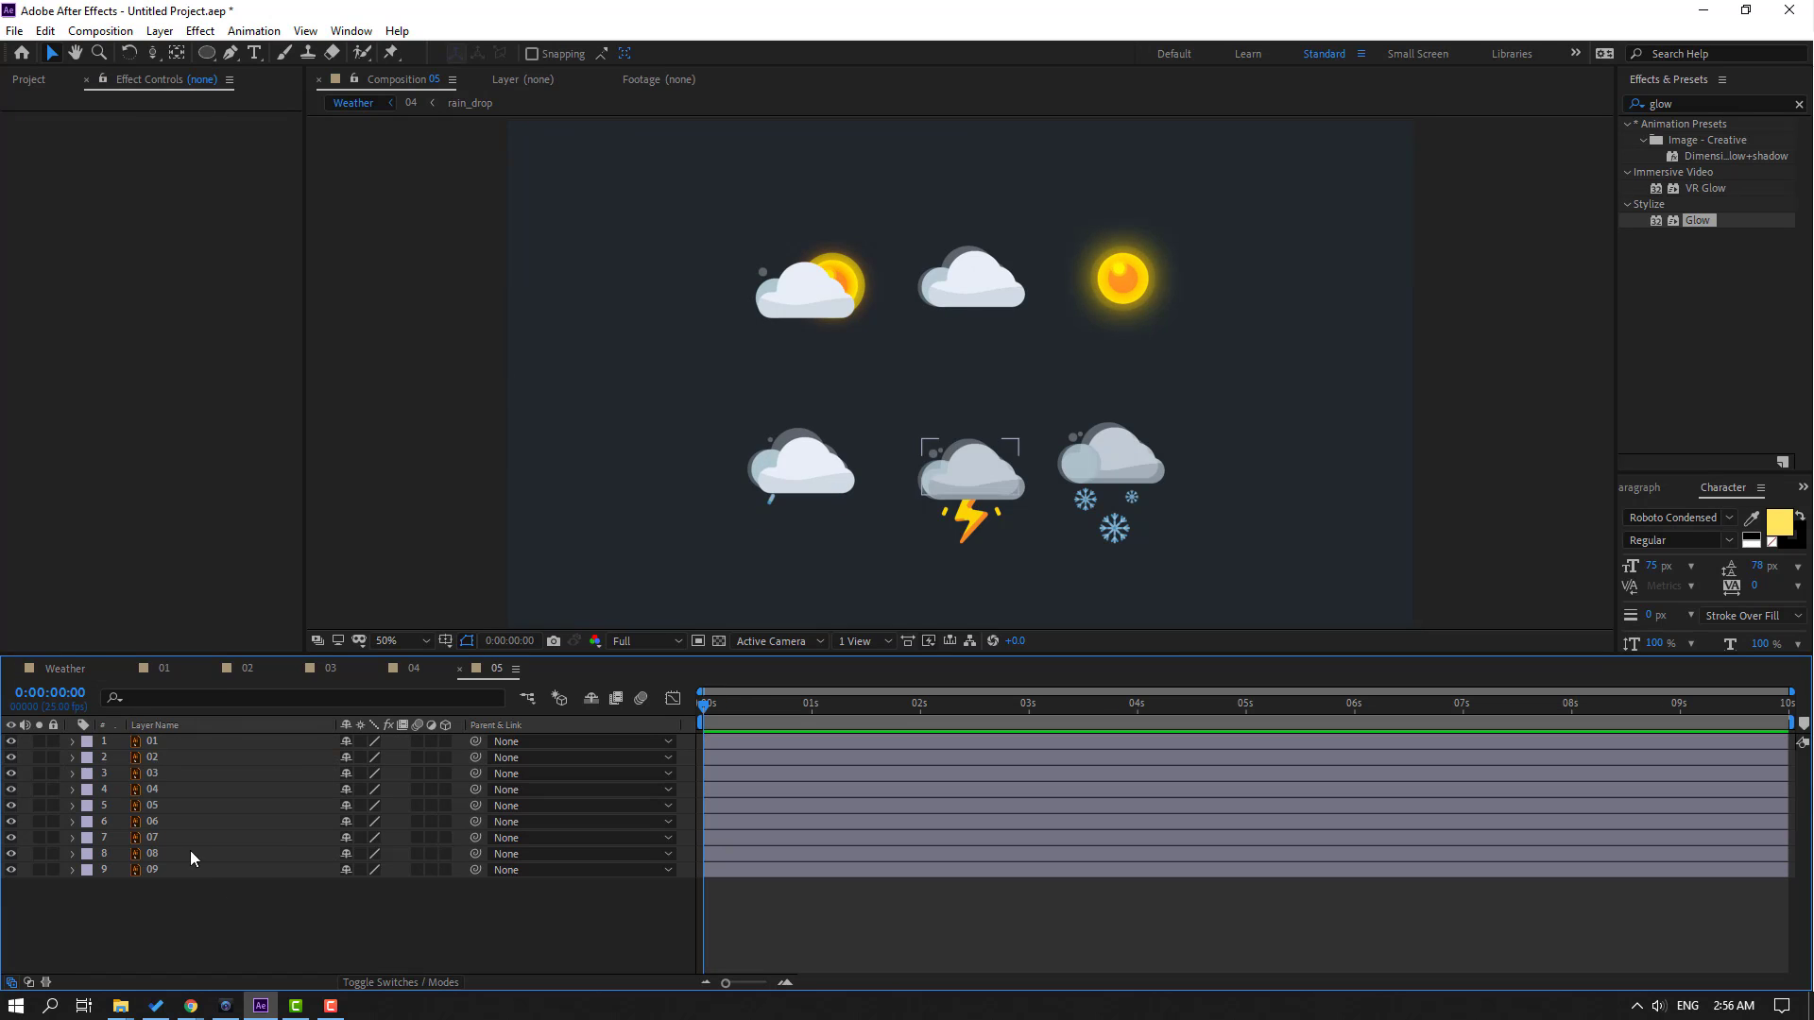
{"action": "scroll", "coordinate": [1008, 413], "scroll_direction": "up", "scroll_amount": 2}
{"action": "scroll", "coordinate": [671, 551], "scroll_direction": "up", "scroll_amount": 2}
{"action": "scroll", "coordinate": [671, 551], "scroll_direction": "left", "scroll_amount": 3}
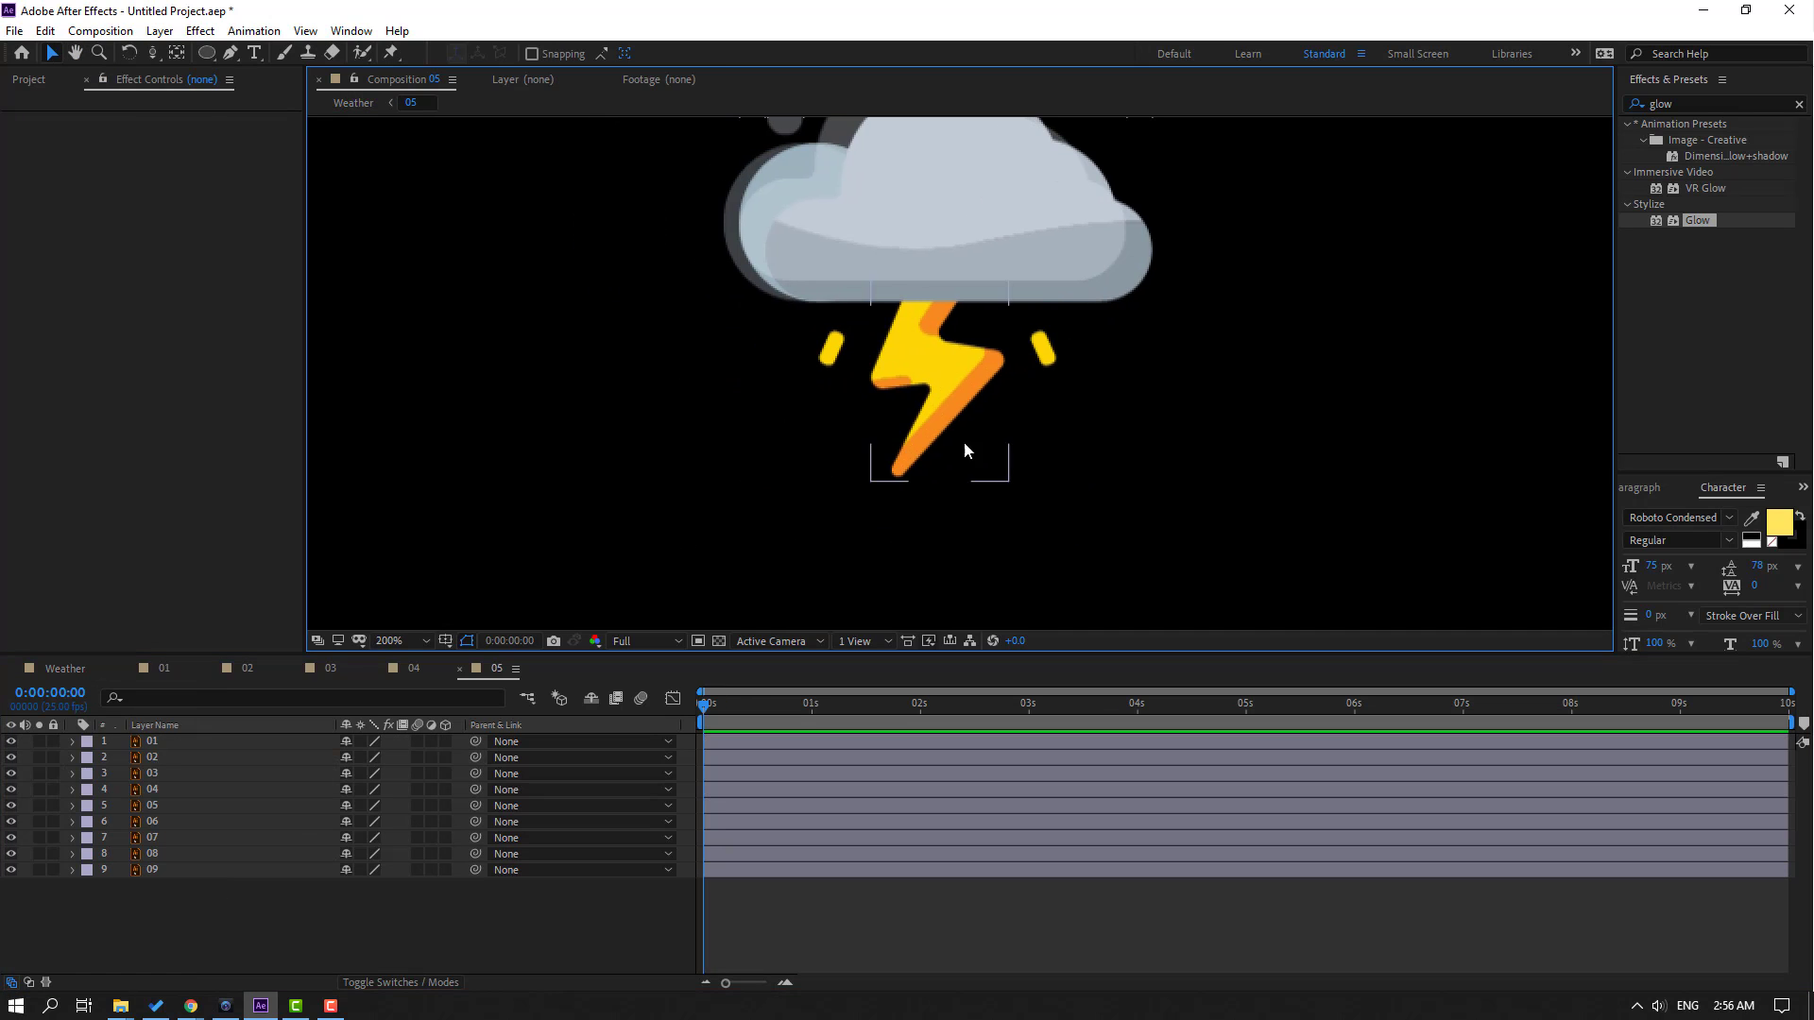
{"action": "left_click", "coordinate": [927, 374]}
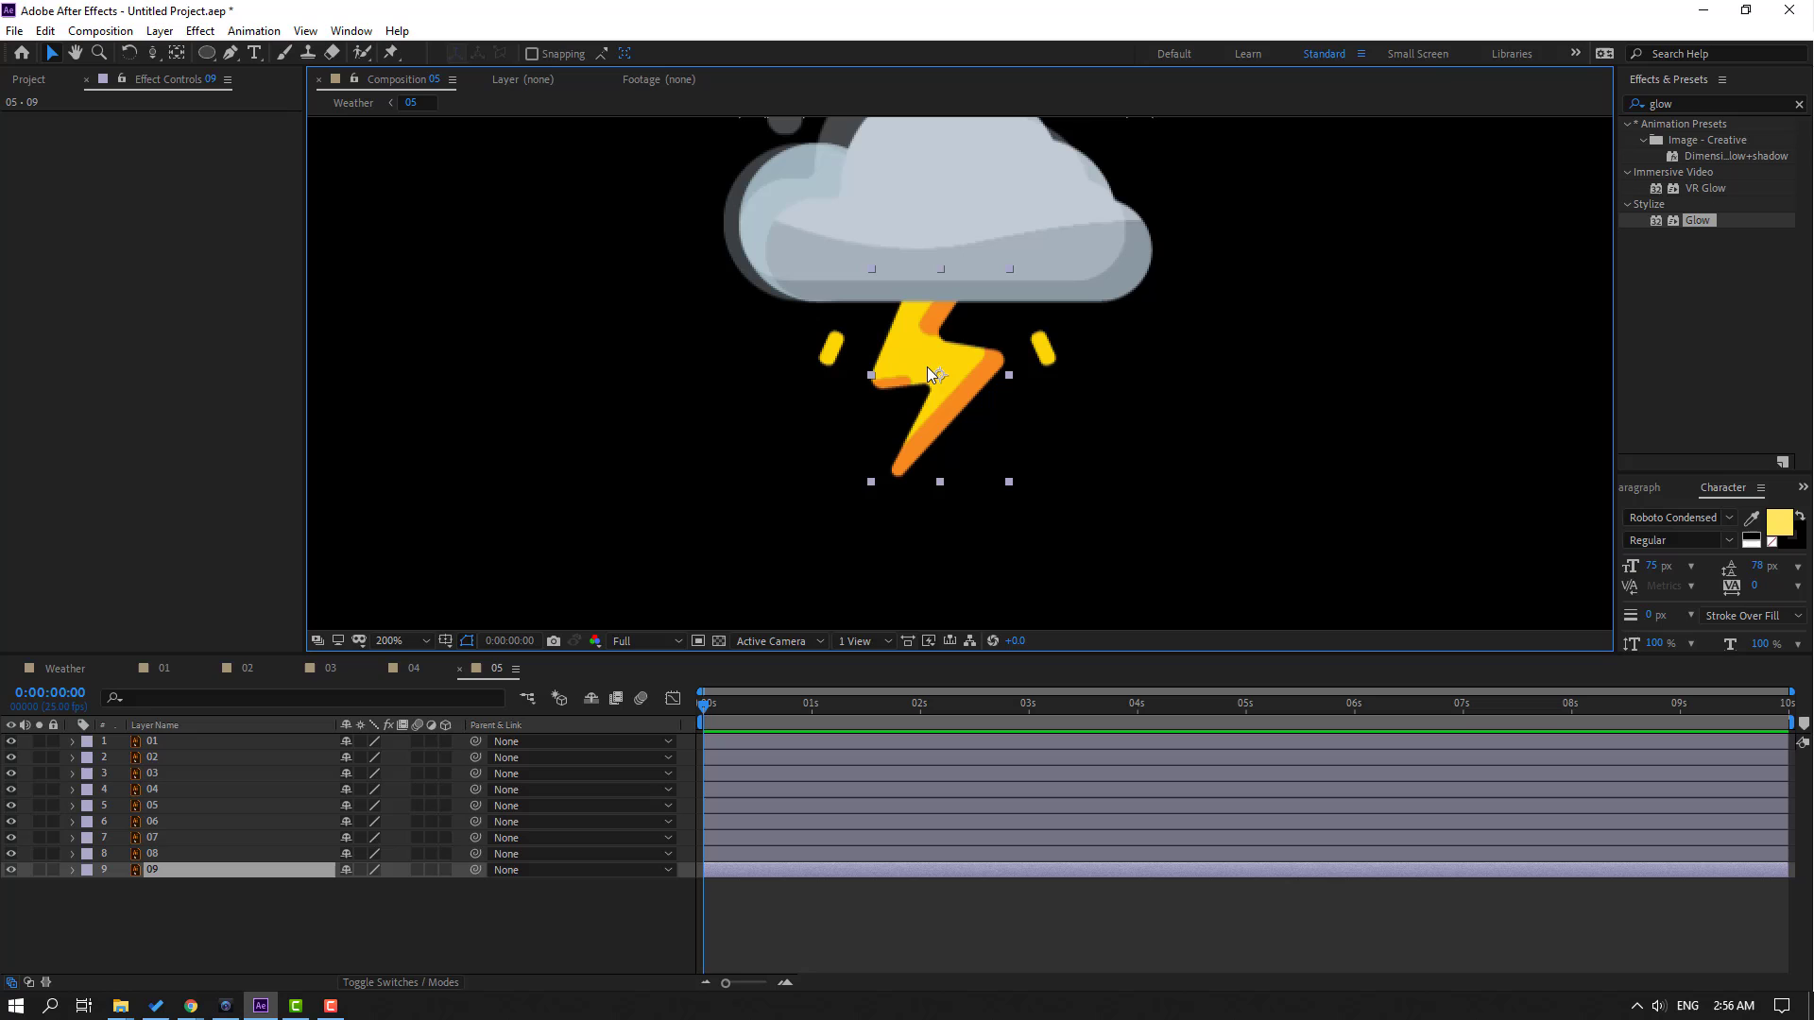
{"action": "left_click", "coordinate": [39, 869]}
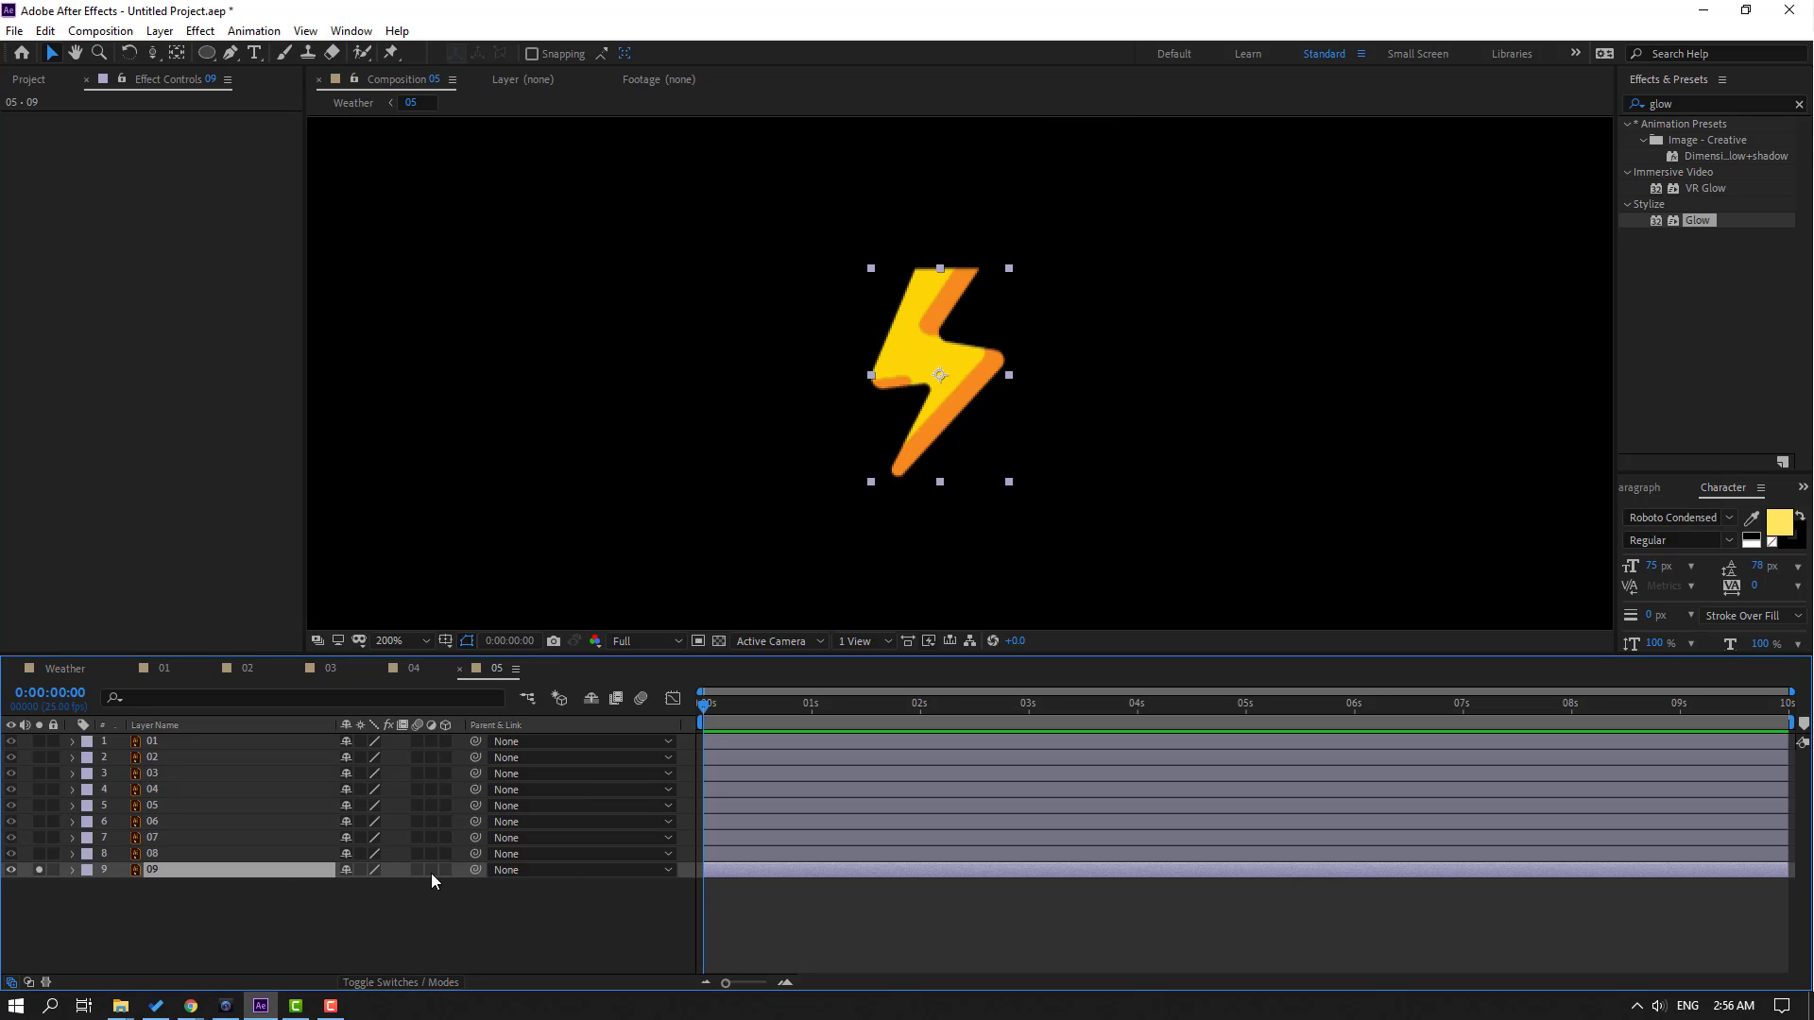
Draw a four-point zigzag mask path from the bolt's top to its bottom tip
{"action": "left_click", "coordinate": [230, 53]}
{"action": "left_click", "coordinate": [939, 271]}
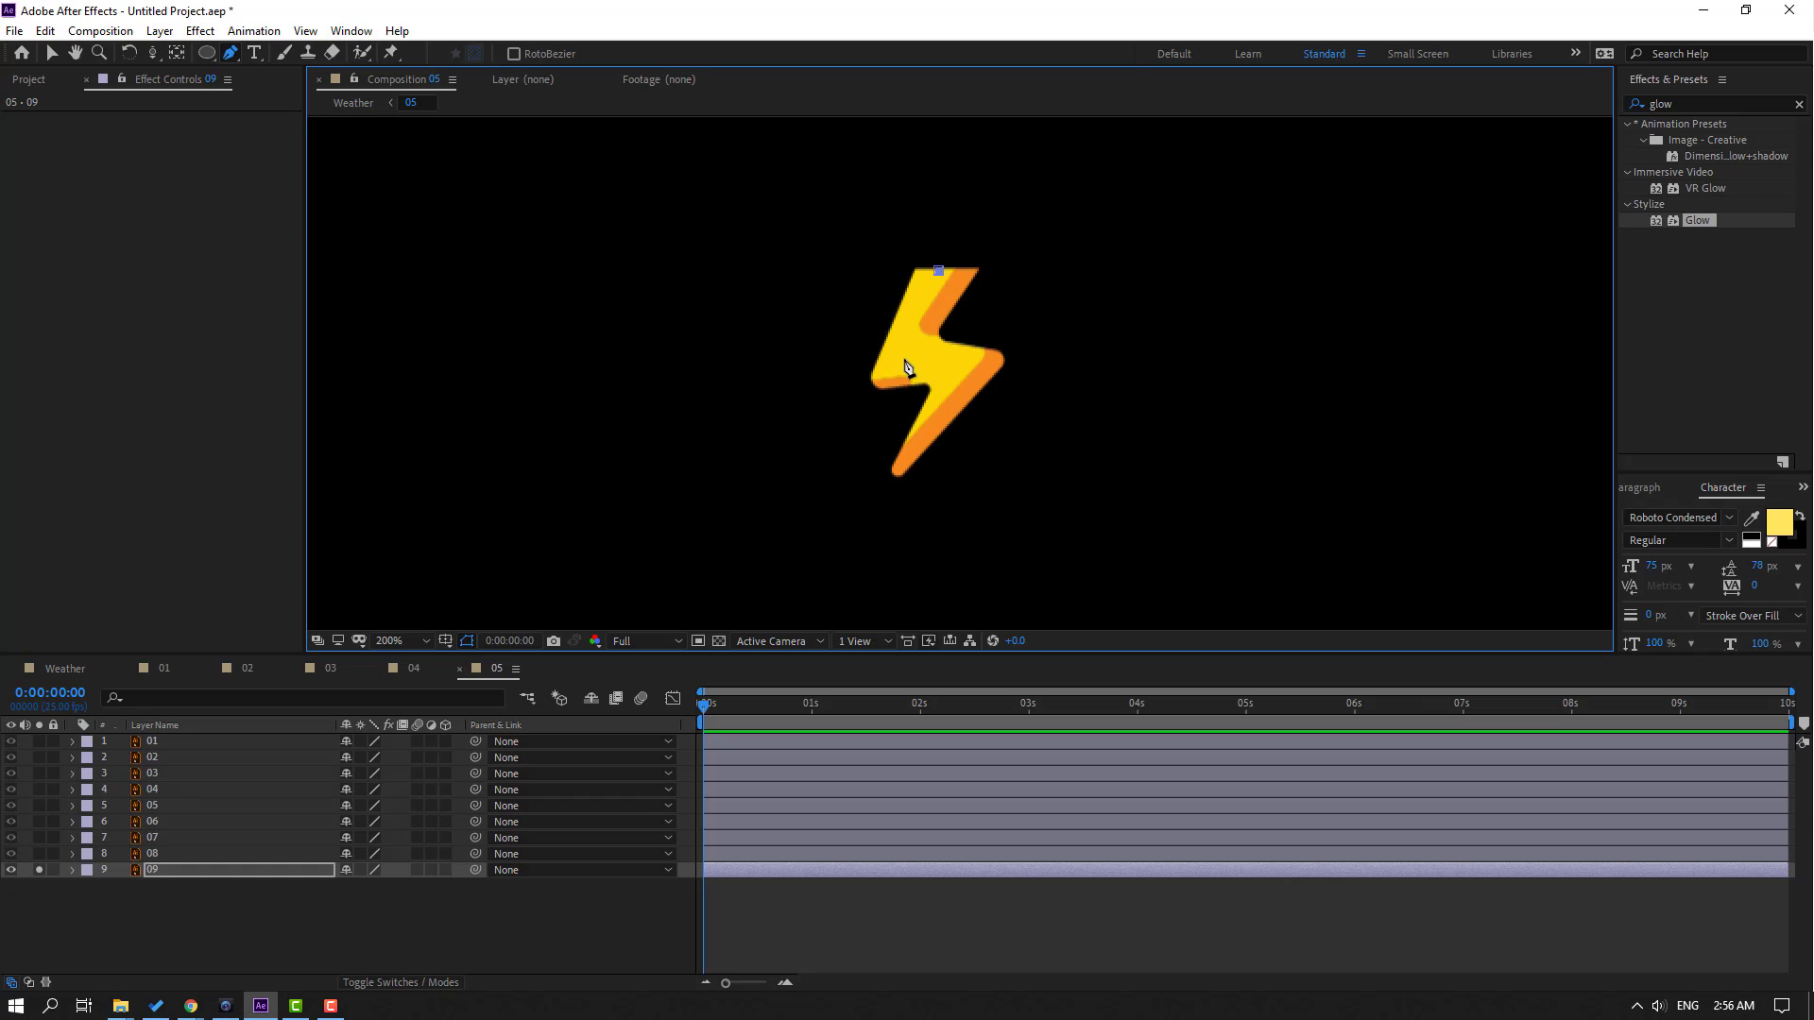
{"action": "left_click", "coordinate": [892, 364]}
{"action": "left_click", "coordinate": [981, 364]}
{"action": "left_click", "coordinate": [899, 472]}
{"action": "left_click", "coordinate": [52, 53]}
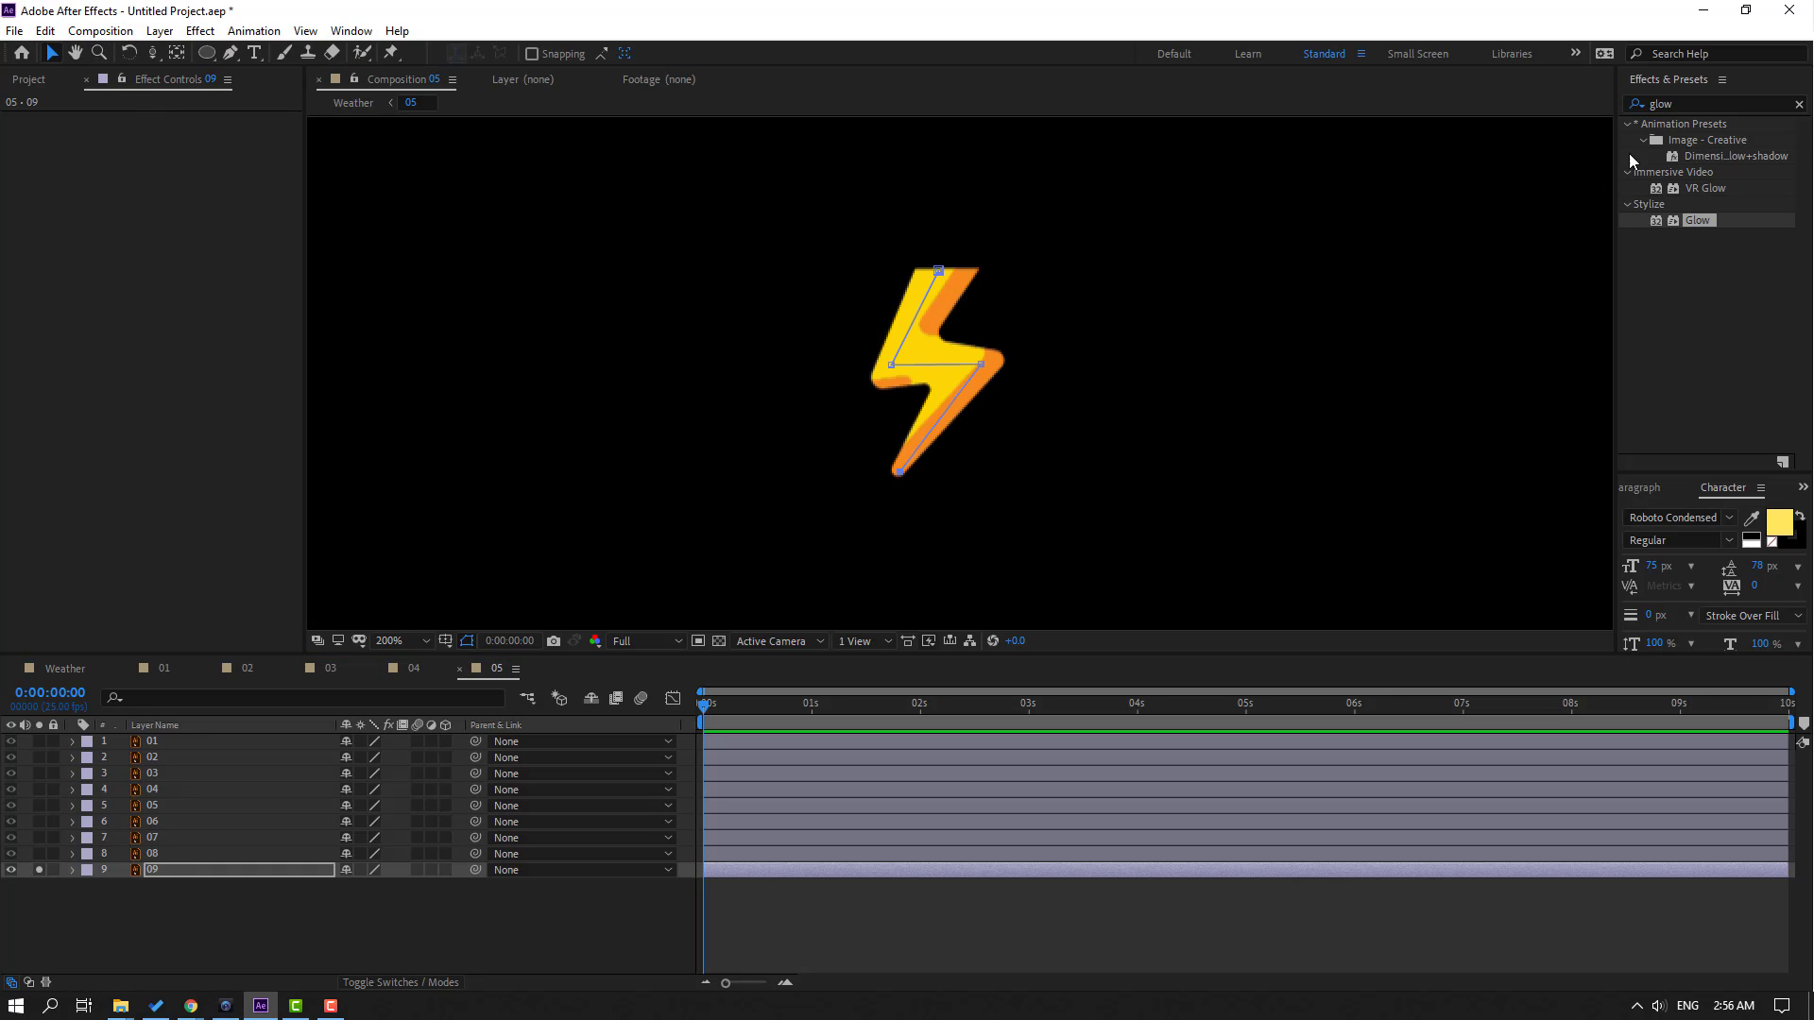
Apply a Stroke effect to layer 09 set to Reveal Original Image with Brush Size about 21
{"action": "left_click", "coordinate": [1709, 101]}
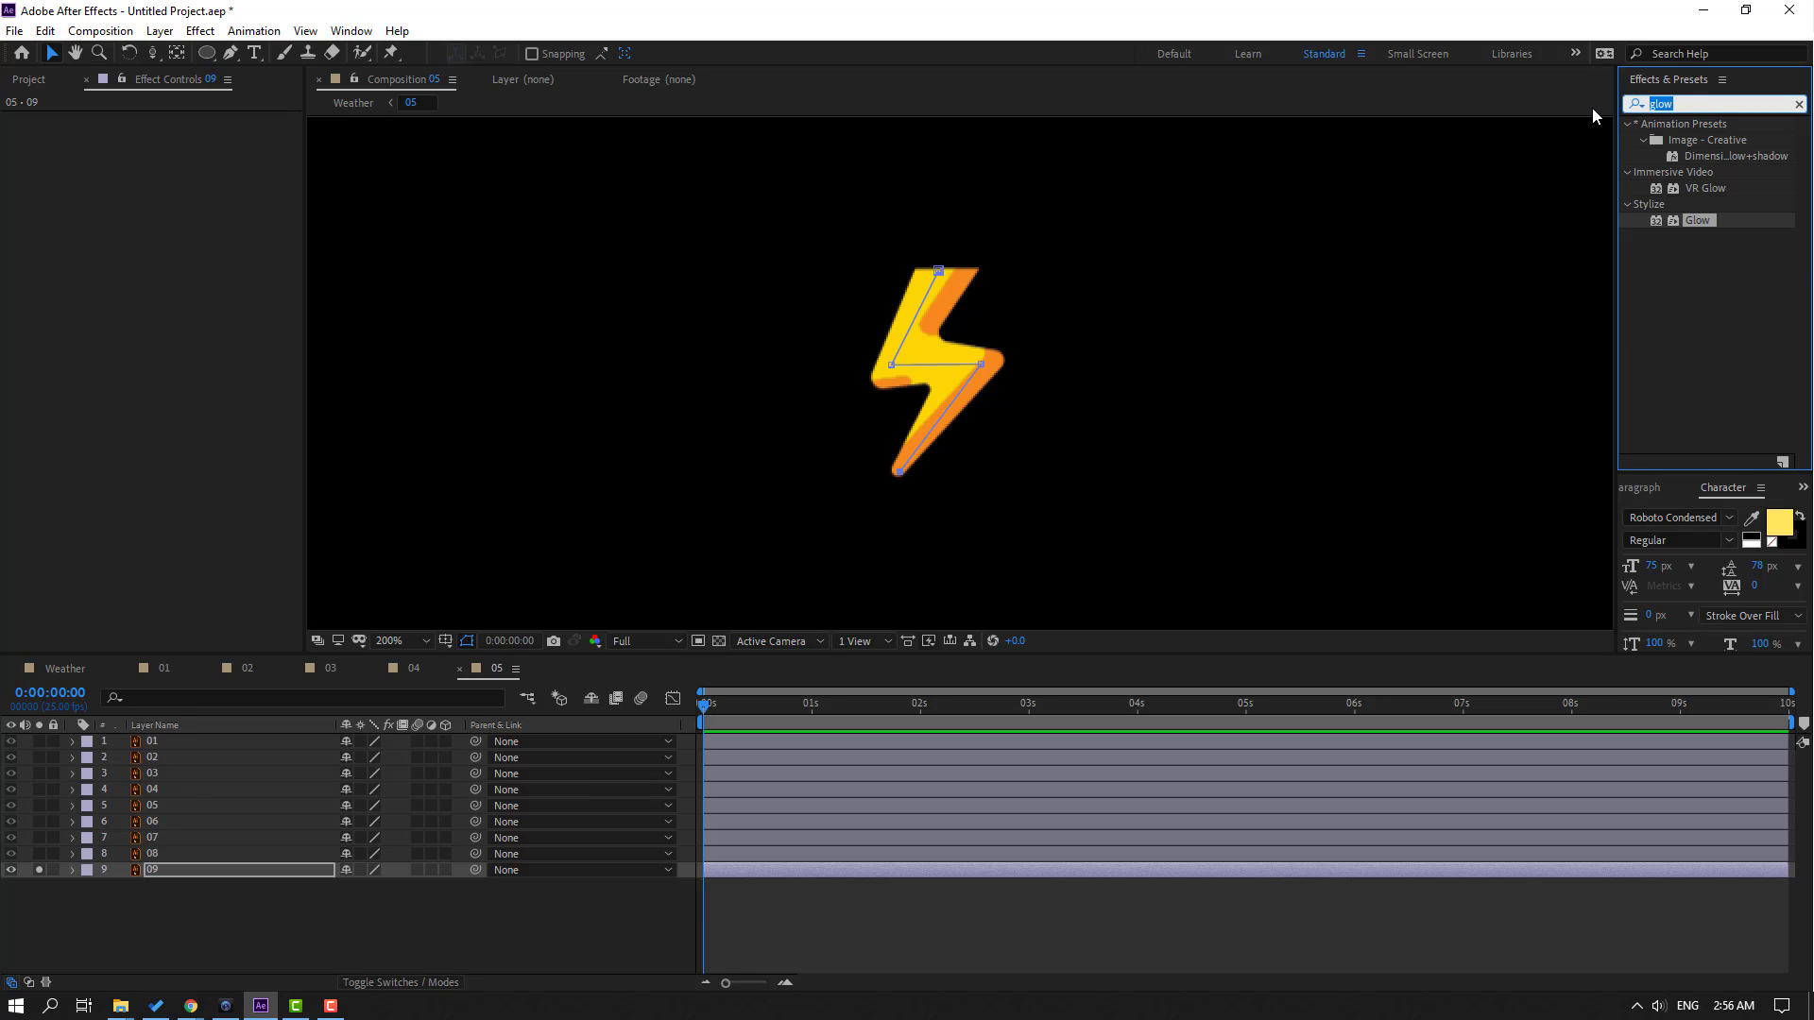
{"action": "type", "text": "stroke"}
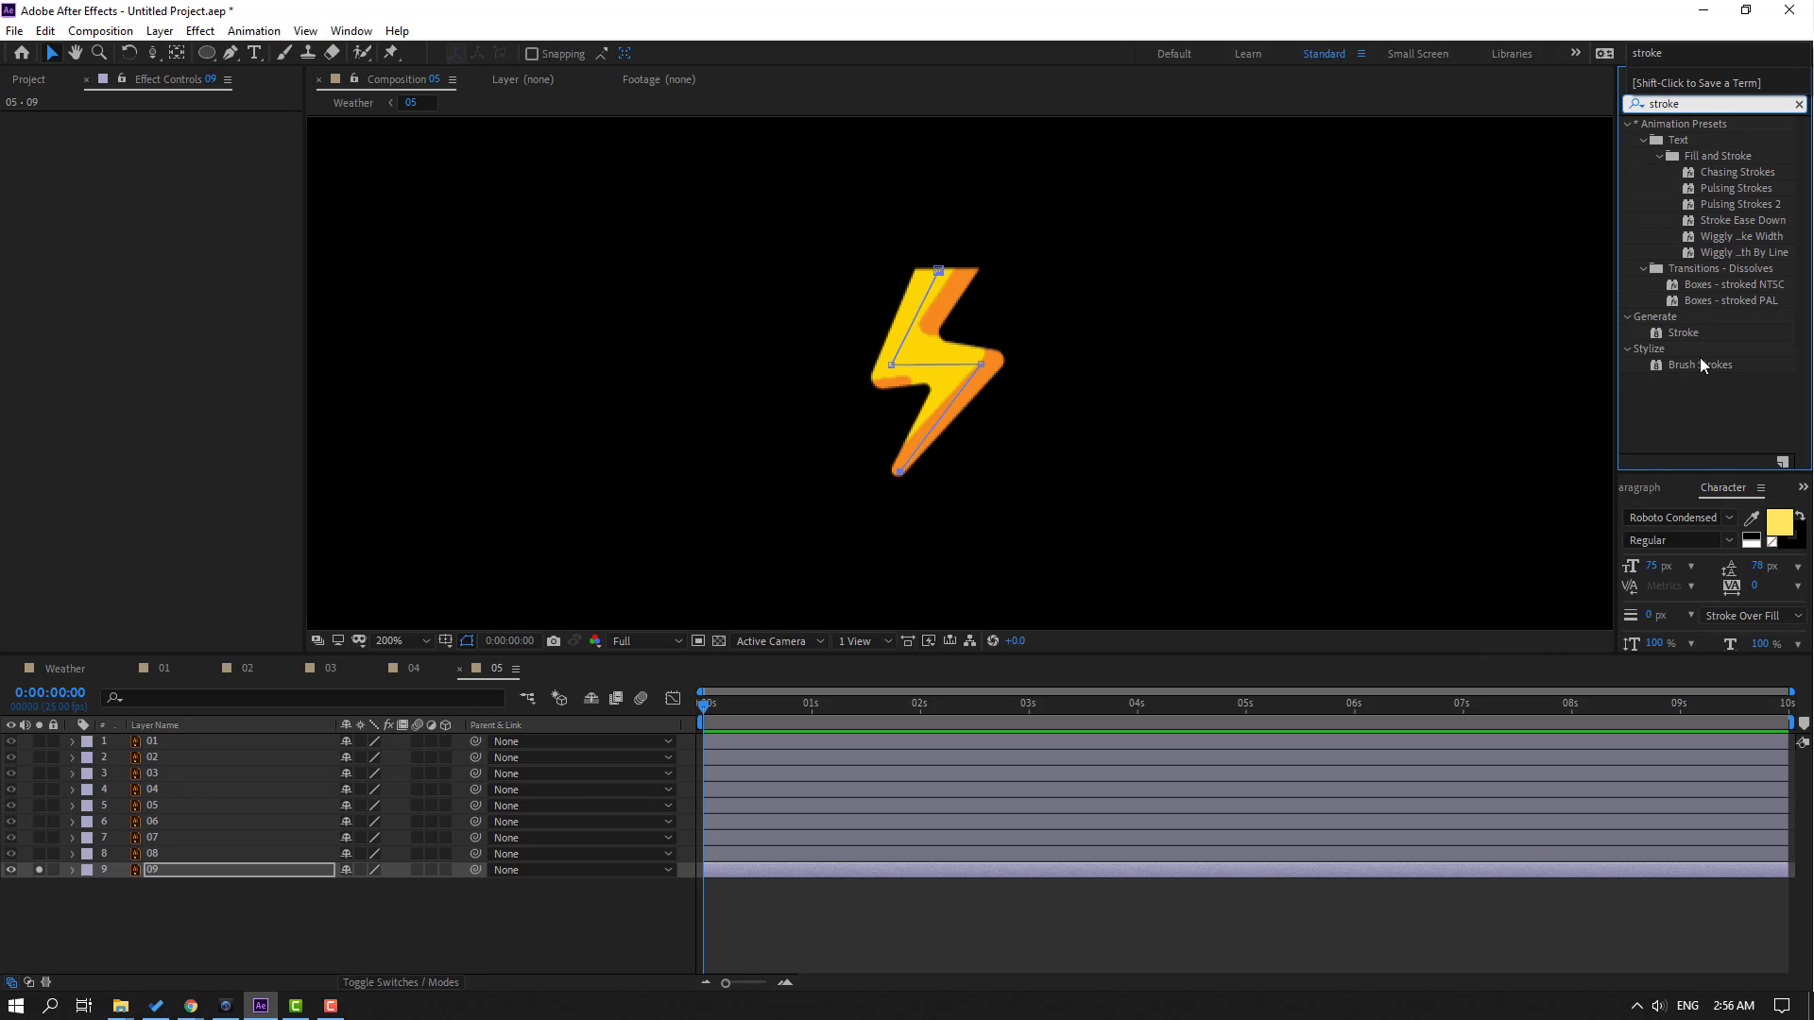
{"action": "left_click_drag", "start_coordinate": [1683, 333], "coordinate": [408, 840]}
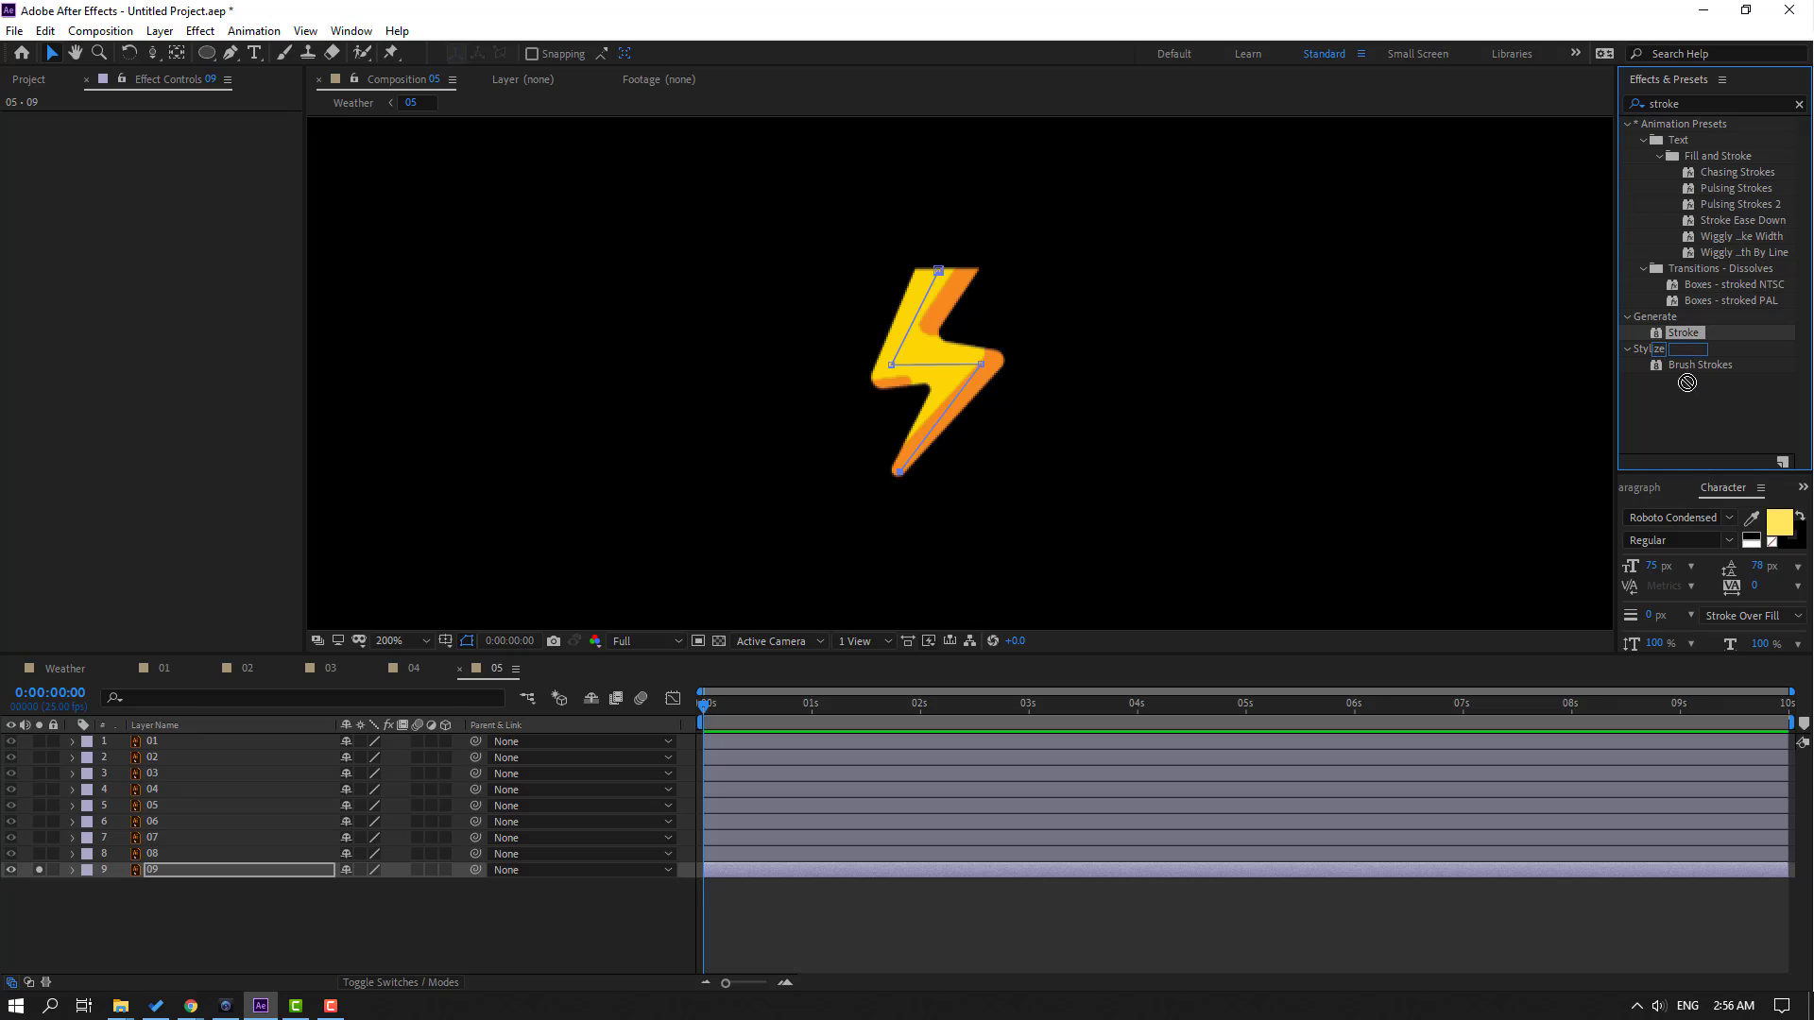
{"action": "left_click_drag", "start_coordinate": [408, 840], "coordinate": [218, 869]}
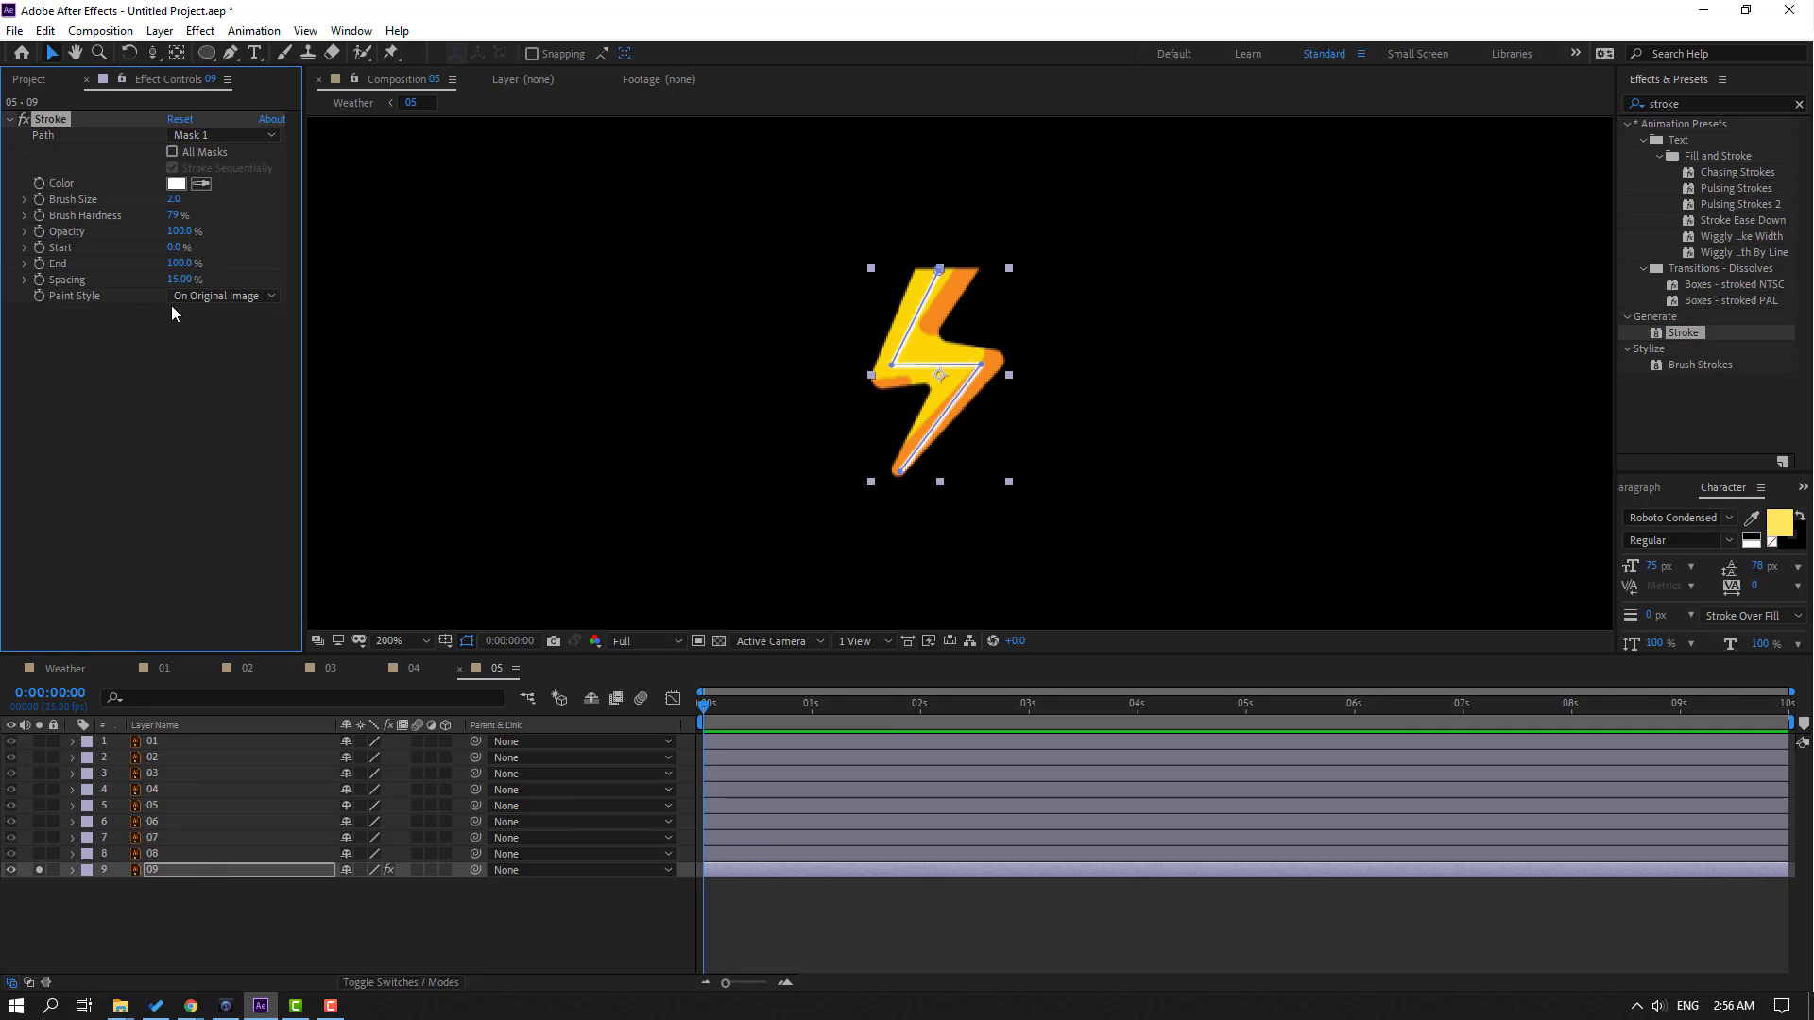
{"action": "left_click", "coordinate": [226, 295]}
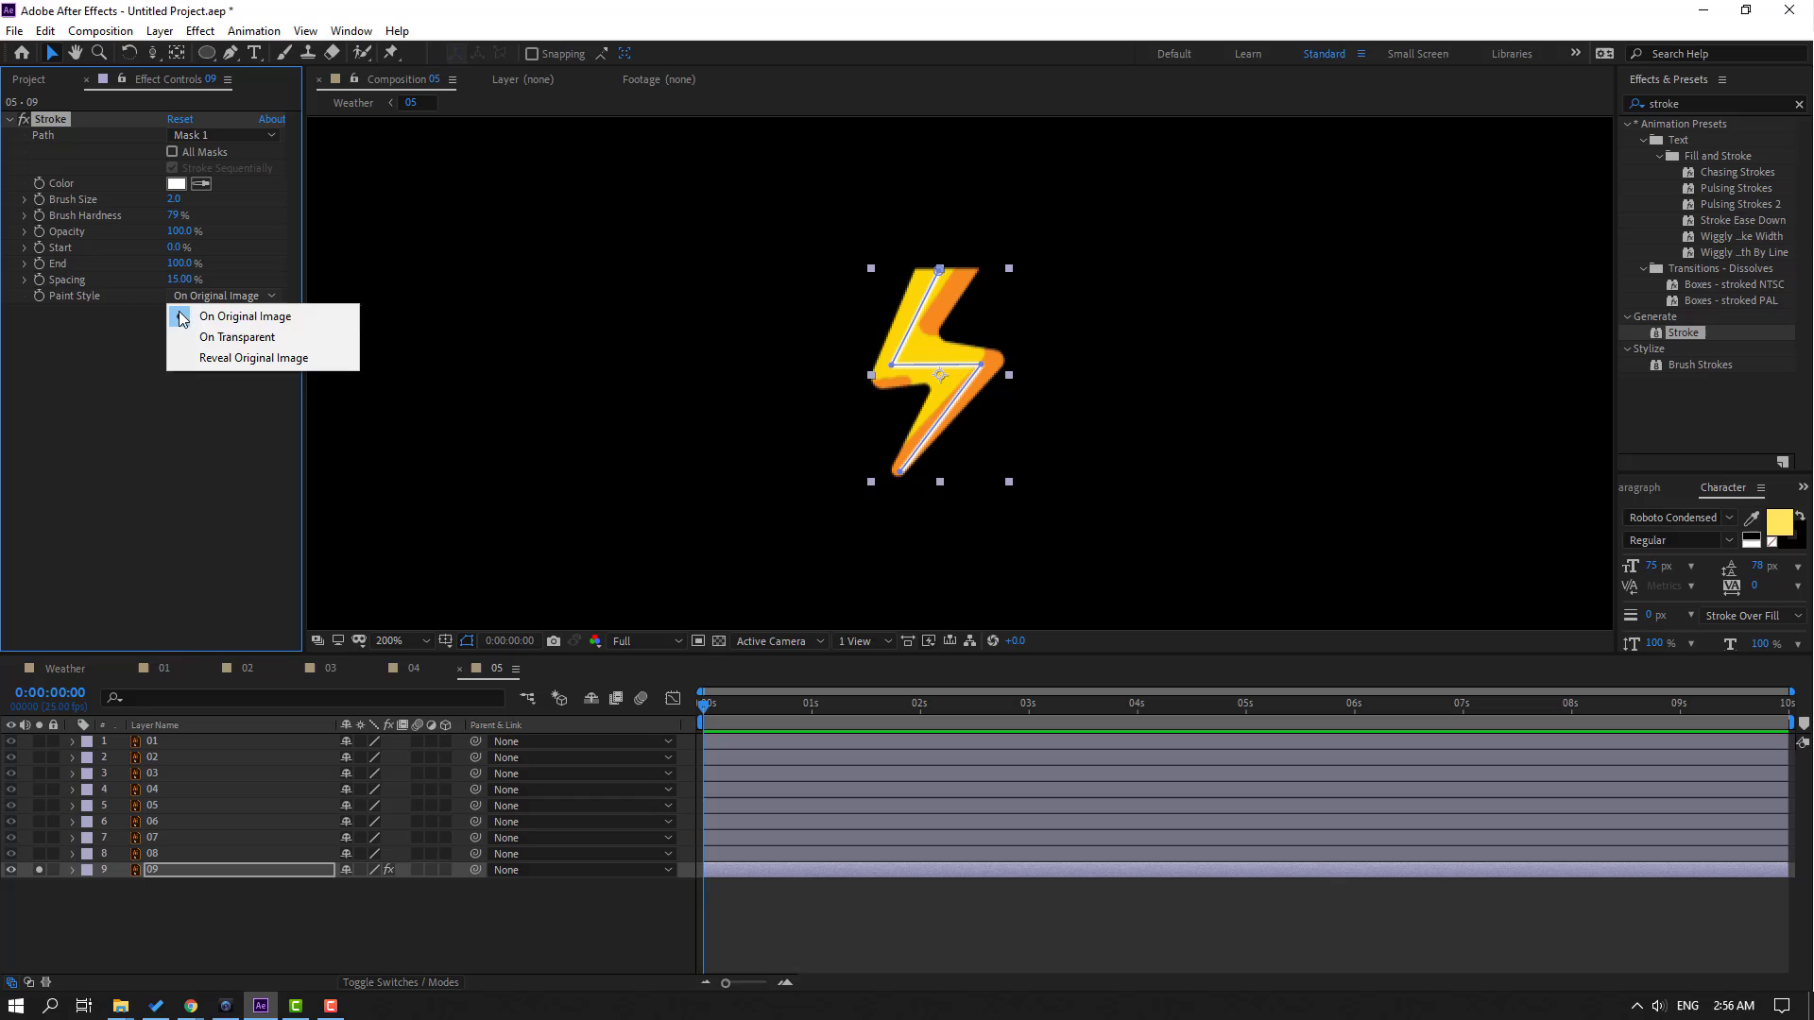
{"action": "left_click", "coordinate": [309, 360]}
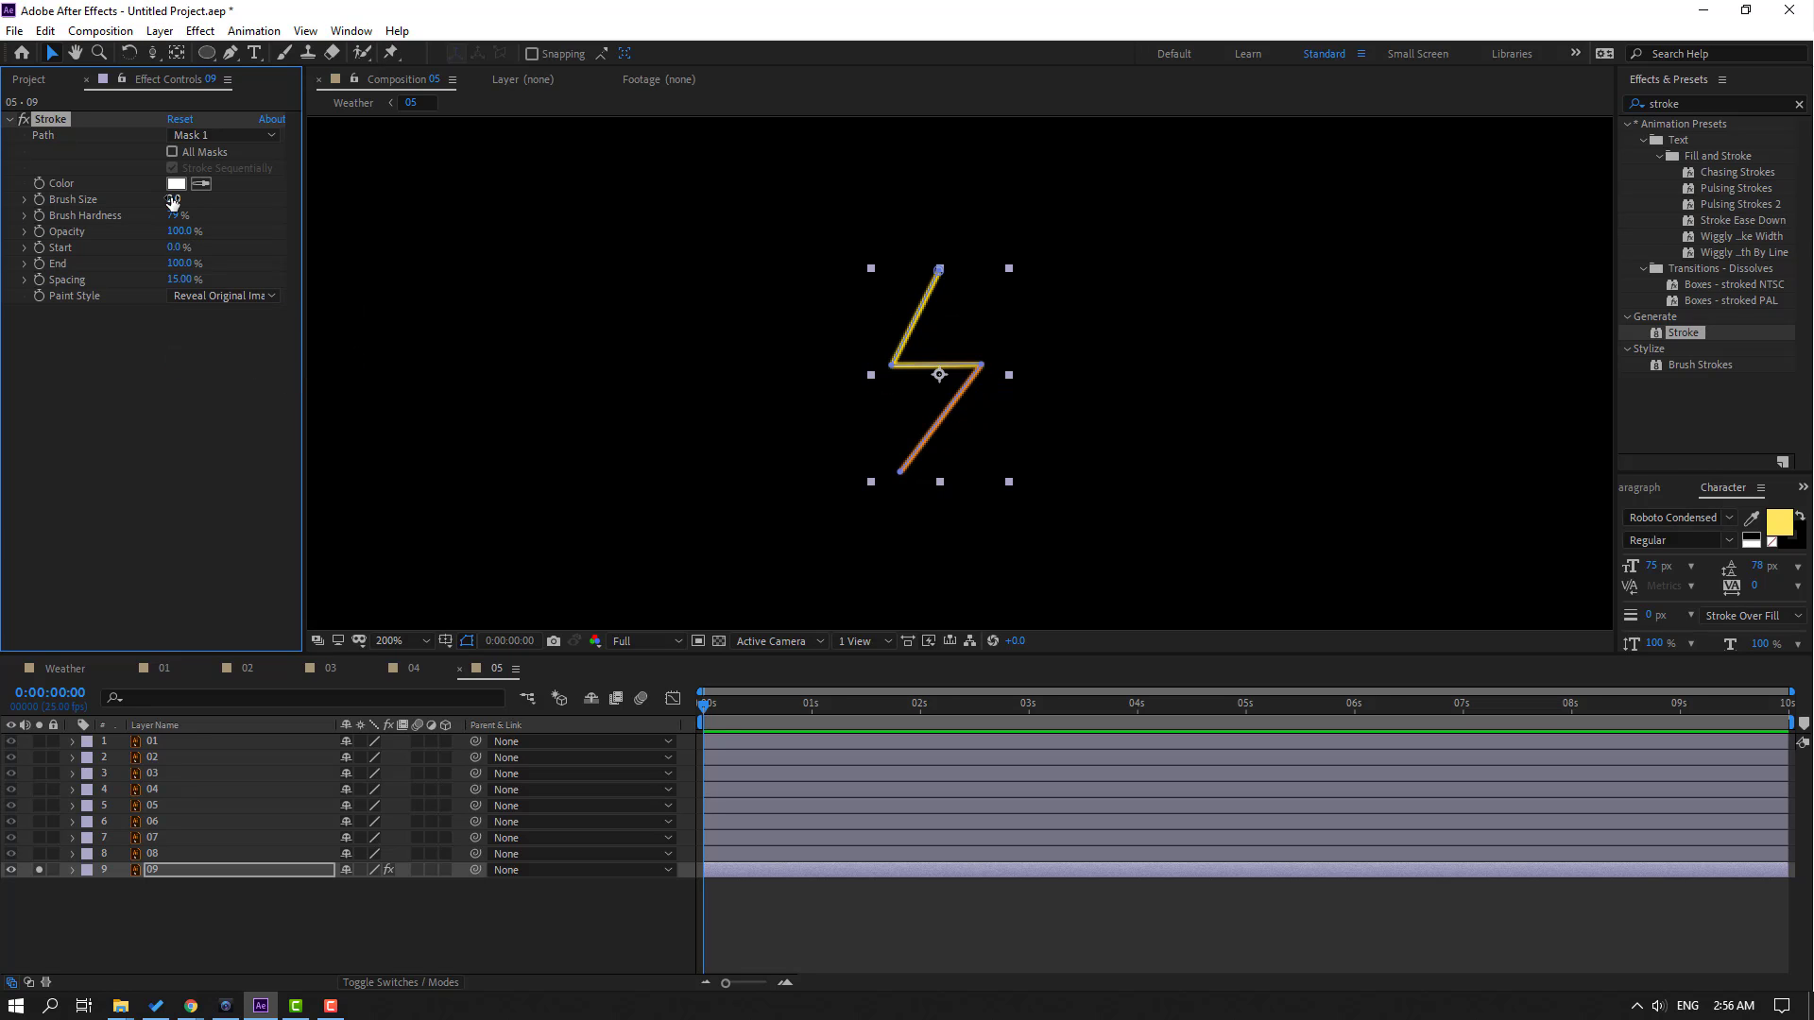
{"action": "left_click_drag", "start_coordinate": [171, 201], "coordinate": [374, 215]}
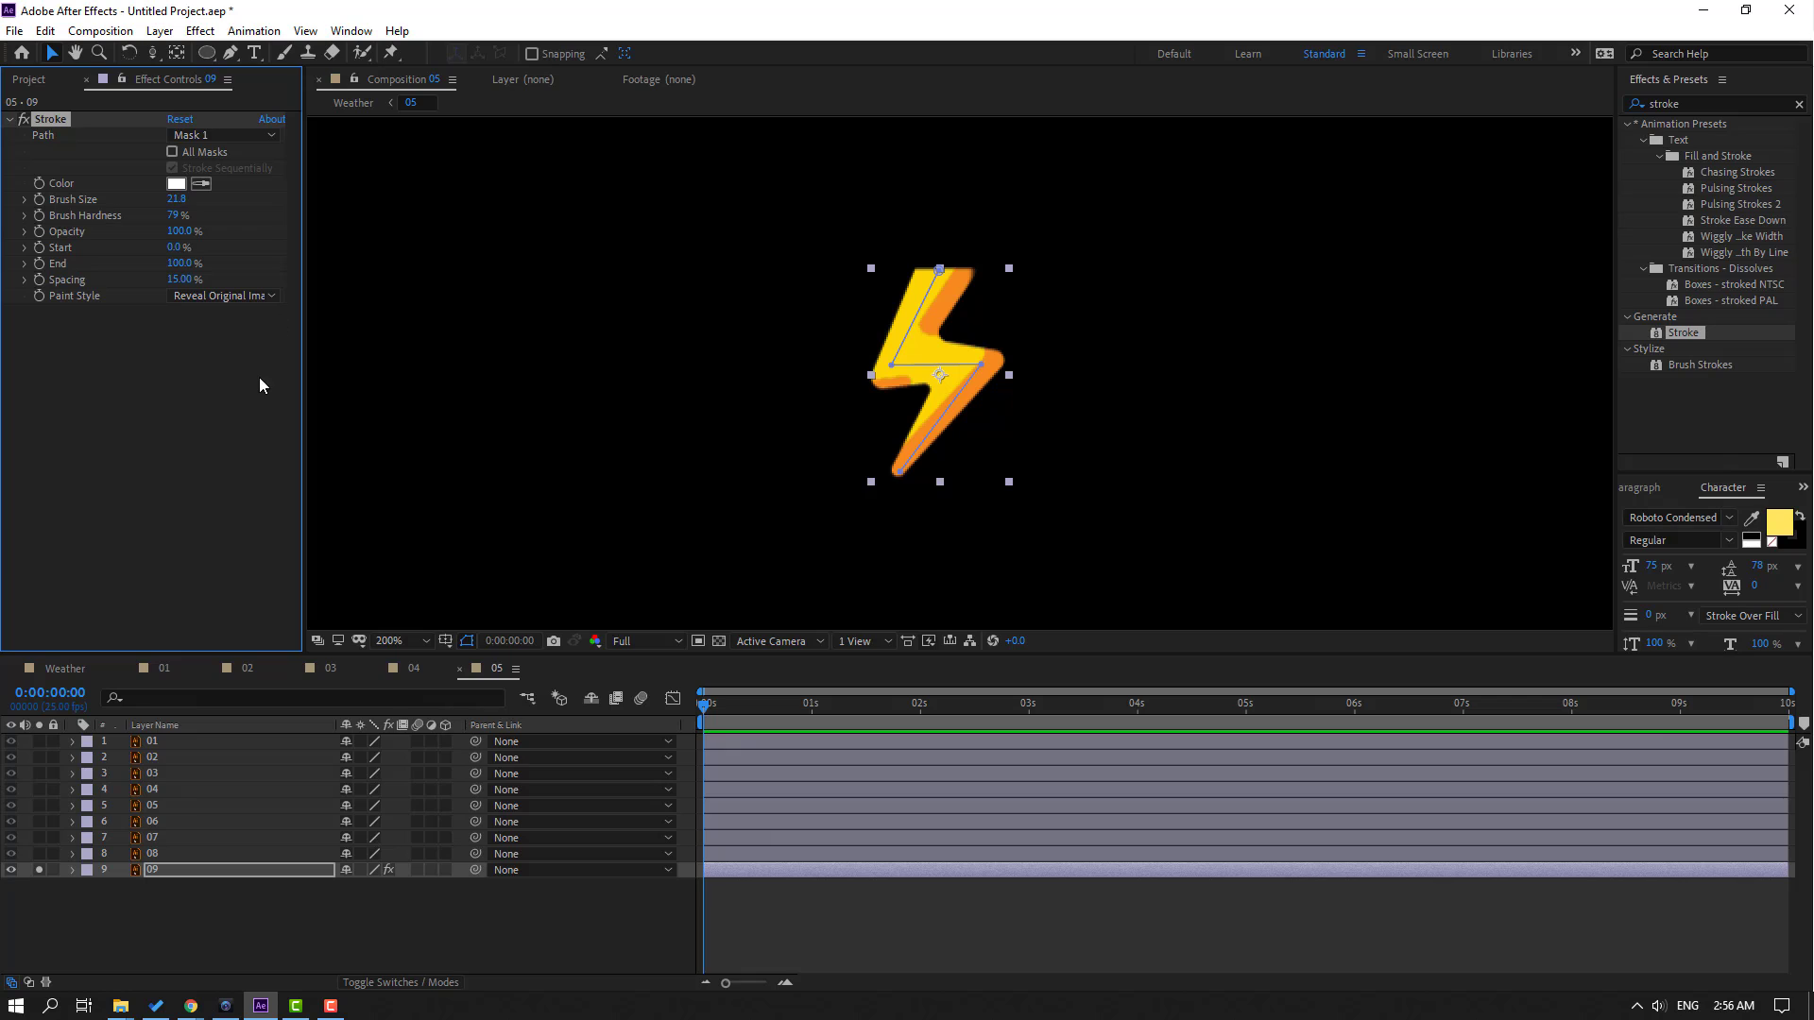
Keyframe the Stroke End from 0% to 100% over three frames so the bolt draws on
{"action": "left_click_drag", "start_coordinate": [177, 264], "coordinate": [80, 272]}
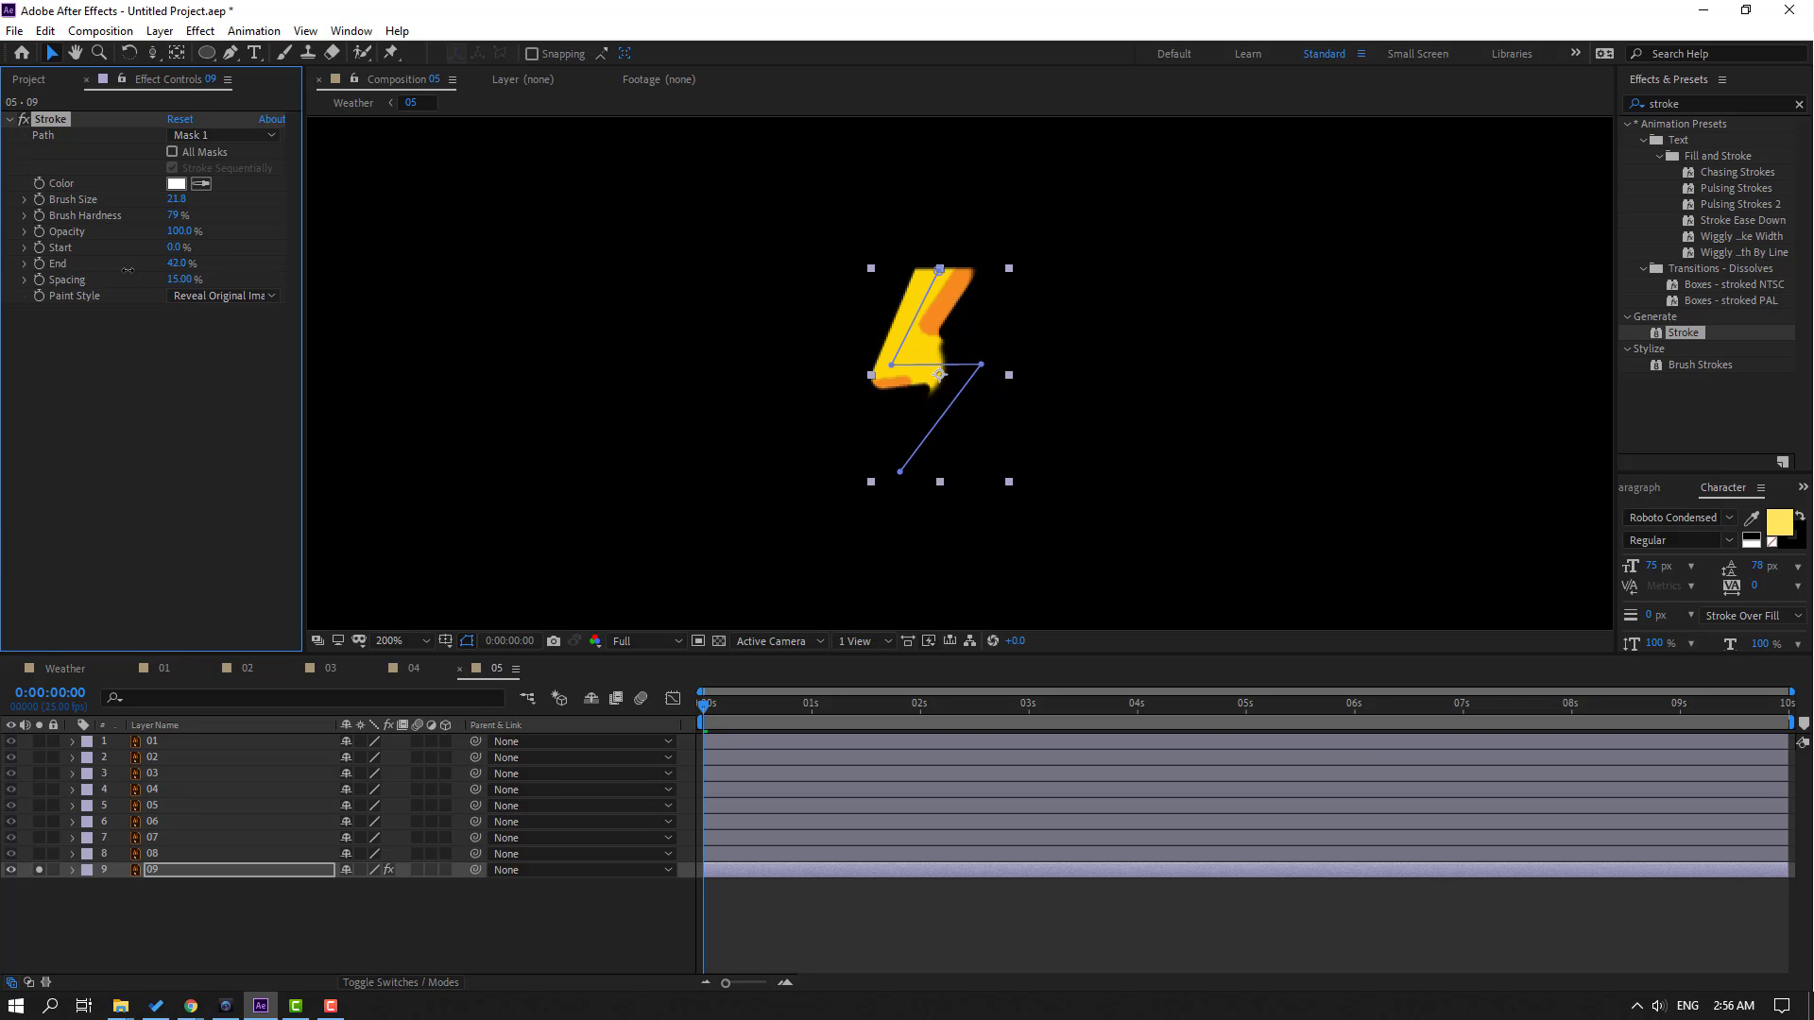
{"action": "left_click", "coordinate": [39, 264]}
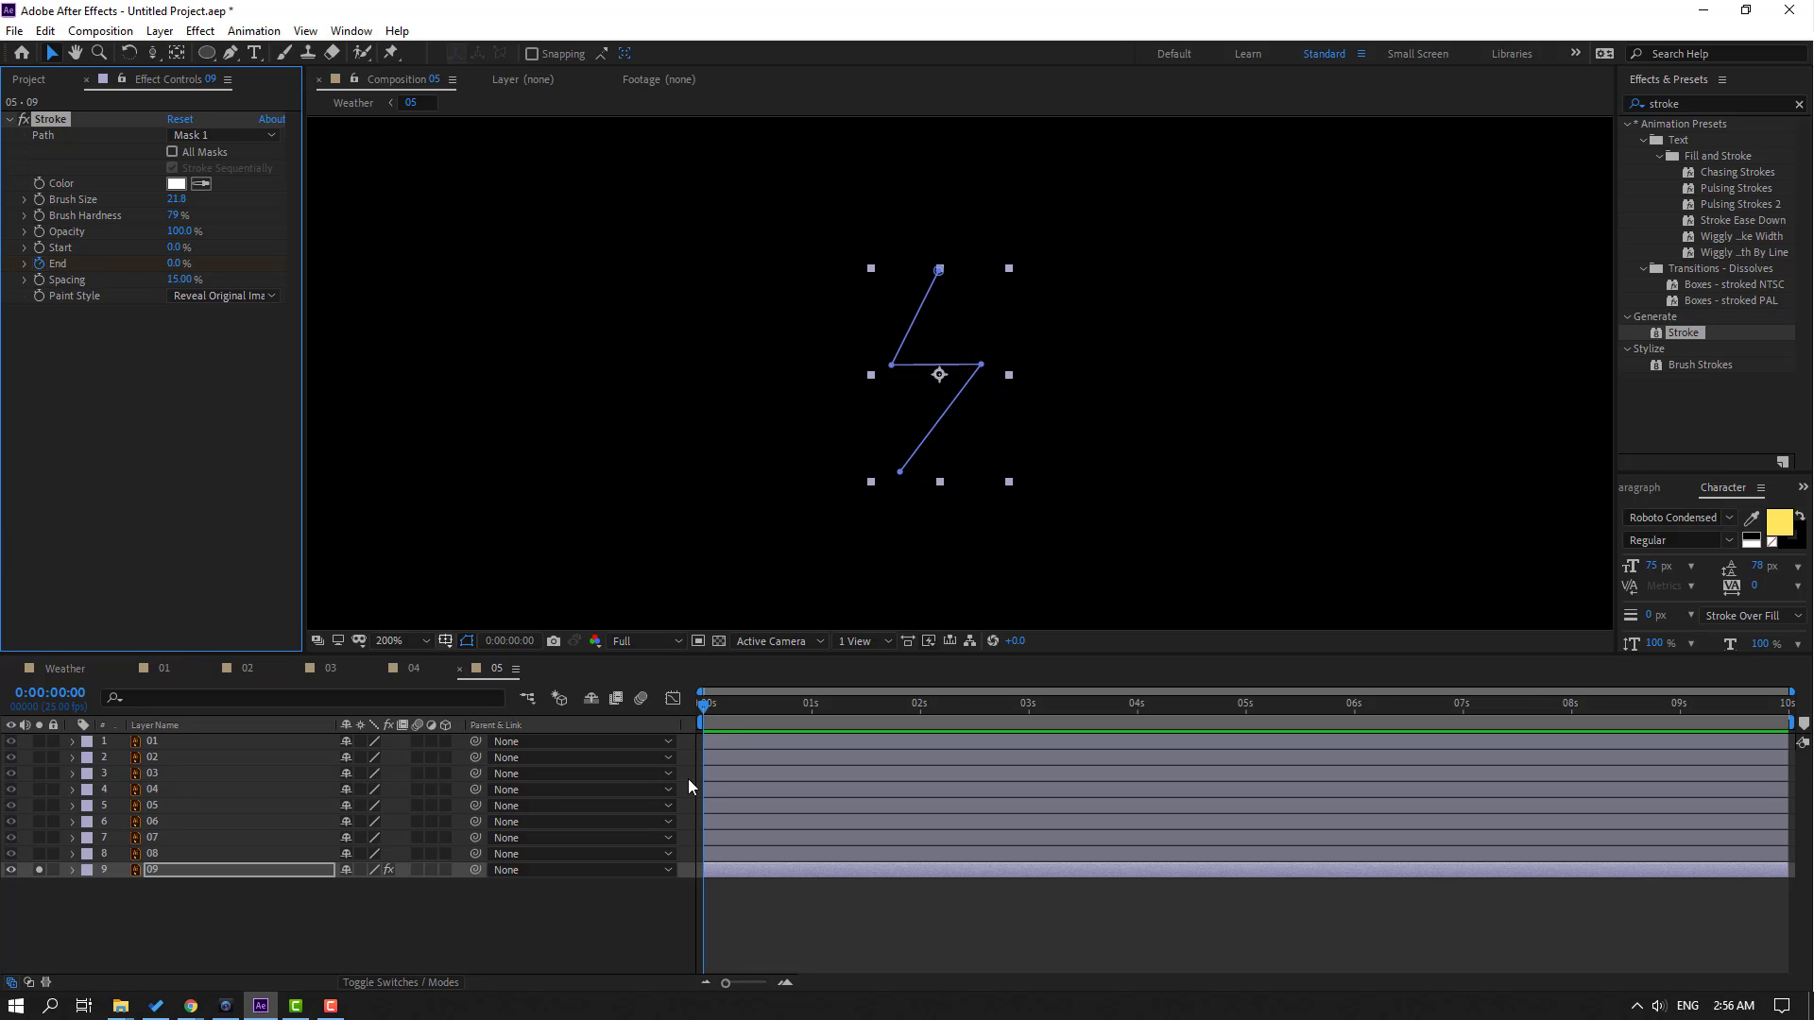
{"action": "key", "text": "u"}
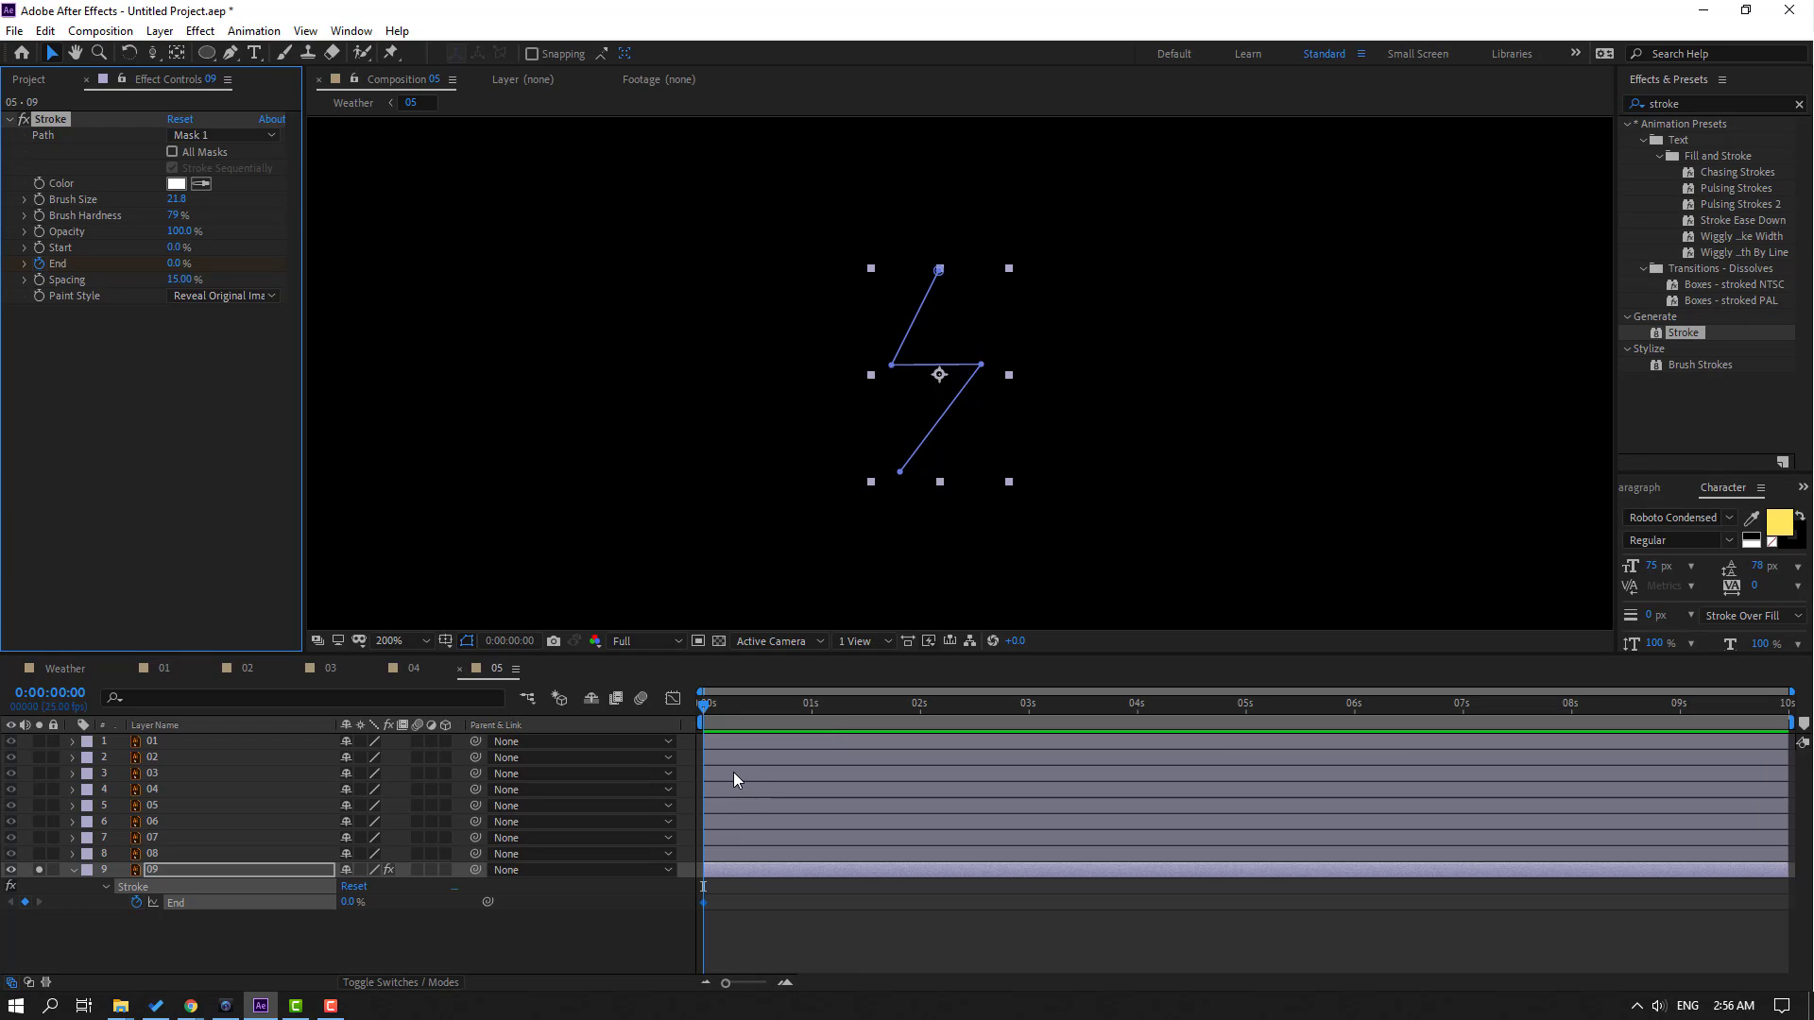
{"action": "key", "text": "Page_Down"}
{"action": "key", "text": "Page_Down"}
{"action": "key", "text": "Page_Down"}
{"action": "left_click_drag", "start_coordinate": [177, 264], "coordinate": [277, 254]}
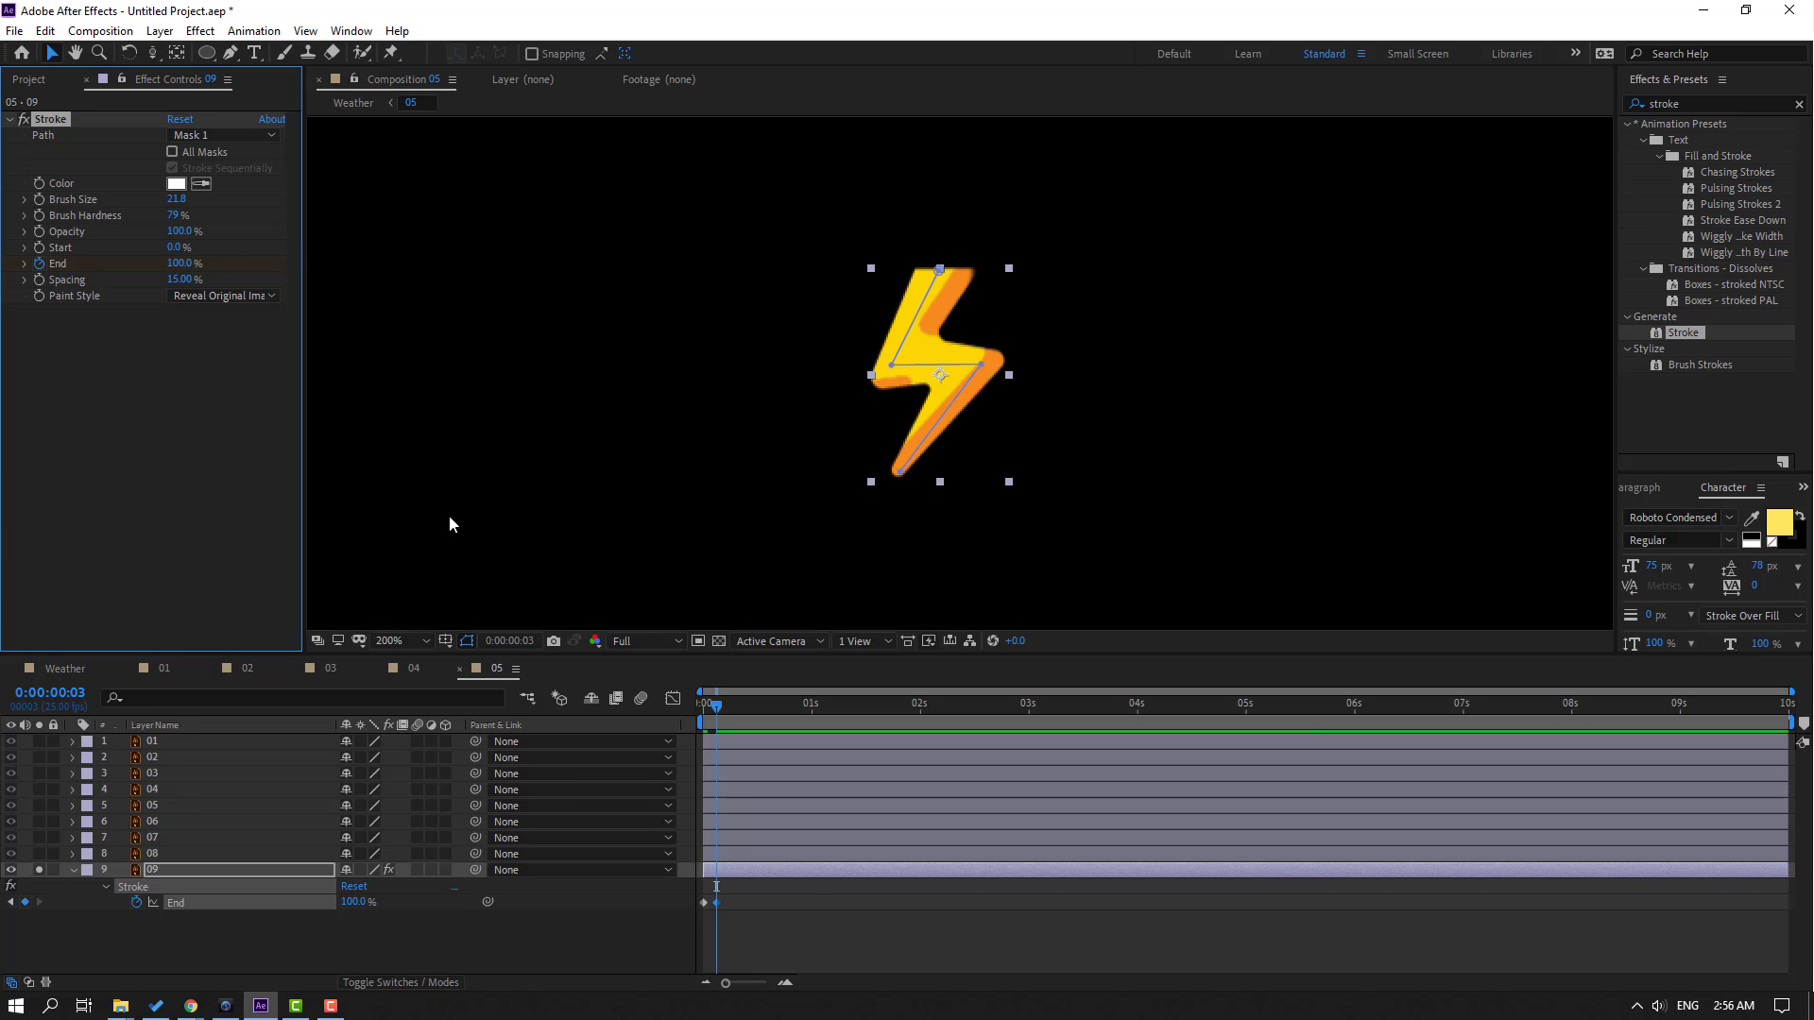
{"action": "left_click_drag", "start_coordinate": [702, 707], "coordinate": [716, 715]}
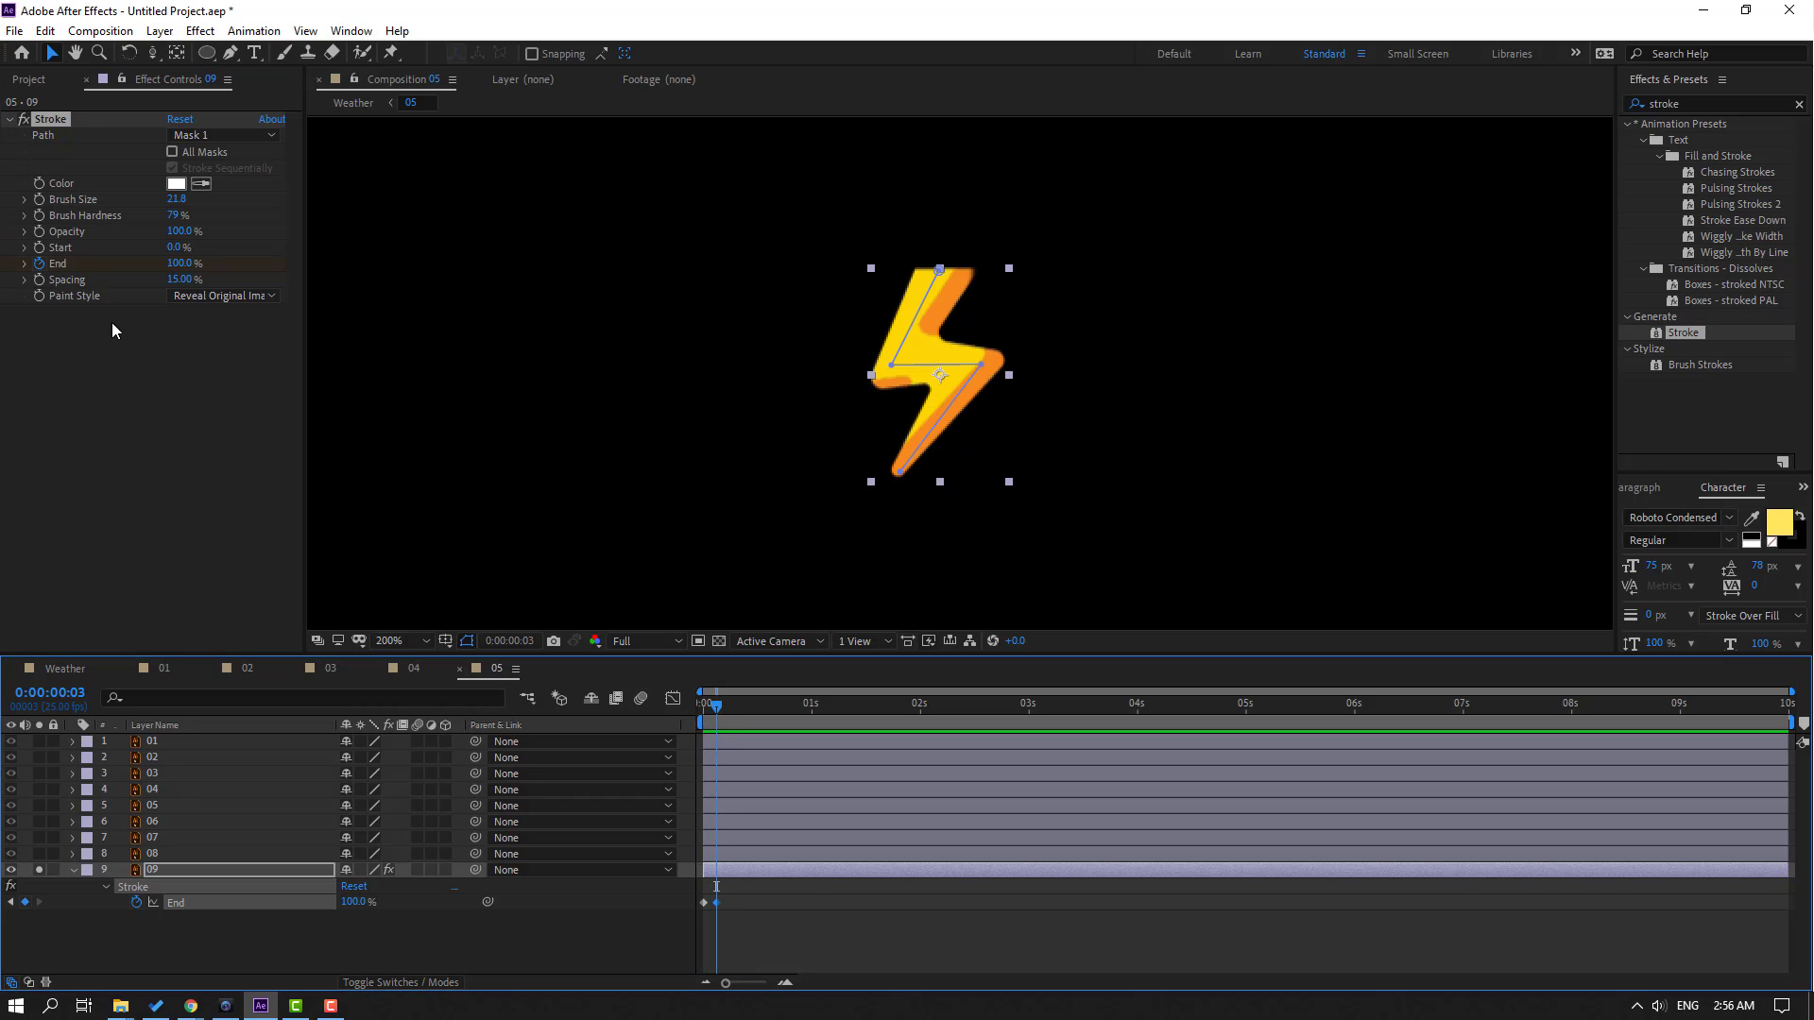
Key the Stroke Start to 100% three frames later so the bolt erases itself
{"action": "left_click", "coordinate": [50, 260]}
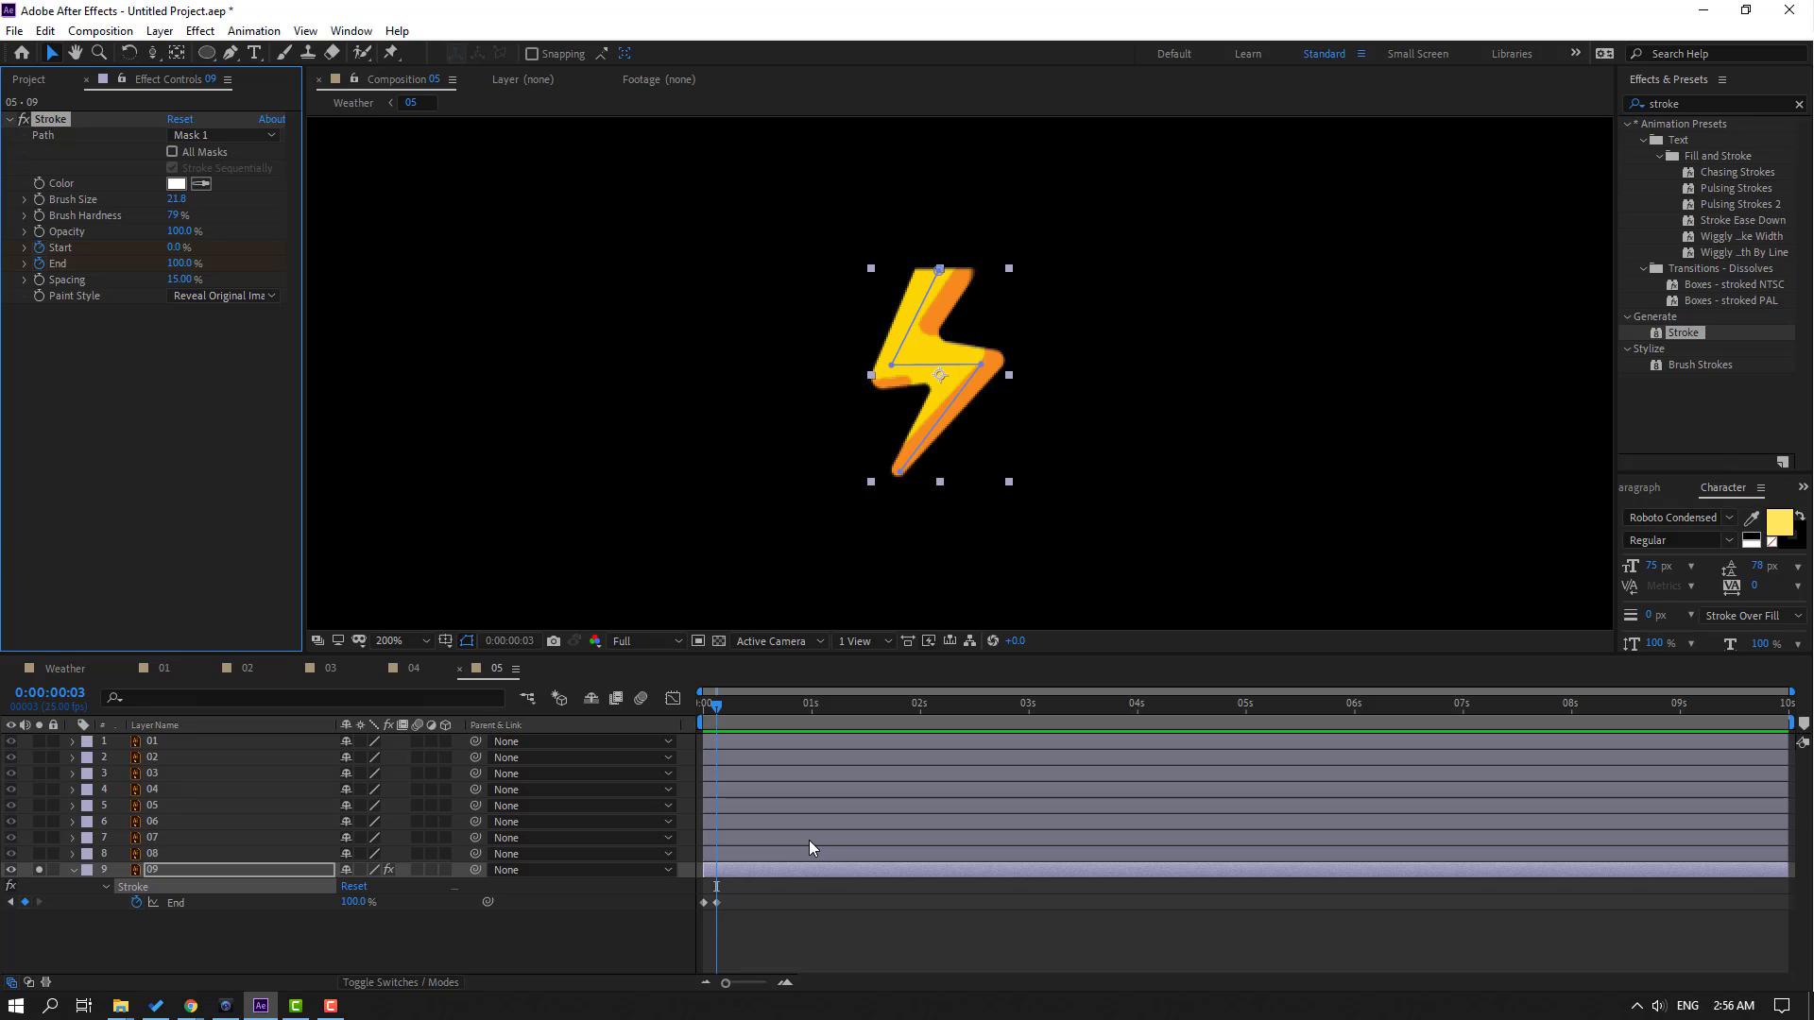
{"action": "key", "text": "Page_Down"}
{"action": "key", "text": "Page_Down"}
{"action": "key", "text": "Page_Down"}
{"action": "left_click", "coordinate": [180, 247]}
{"action": "key", "text": "Return"}
{"action": "key", "text": "u"}
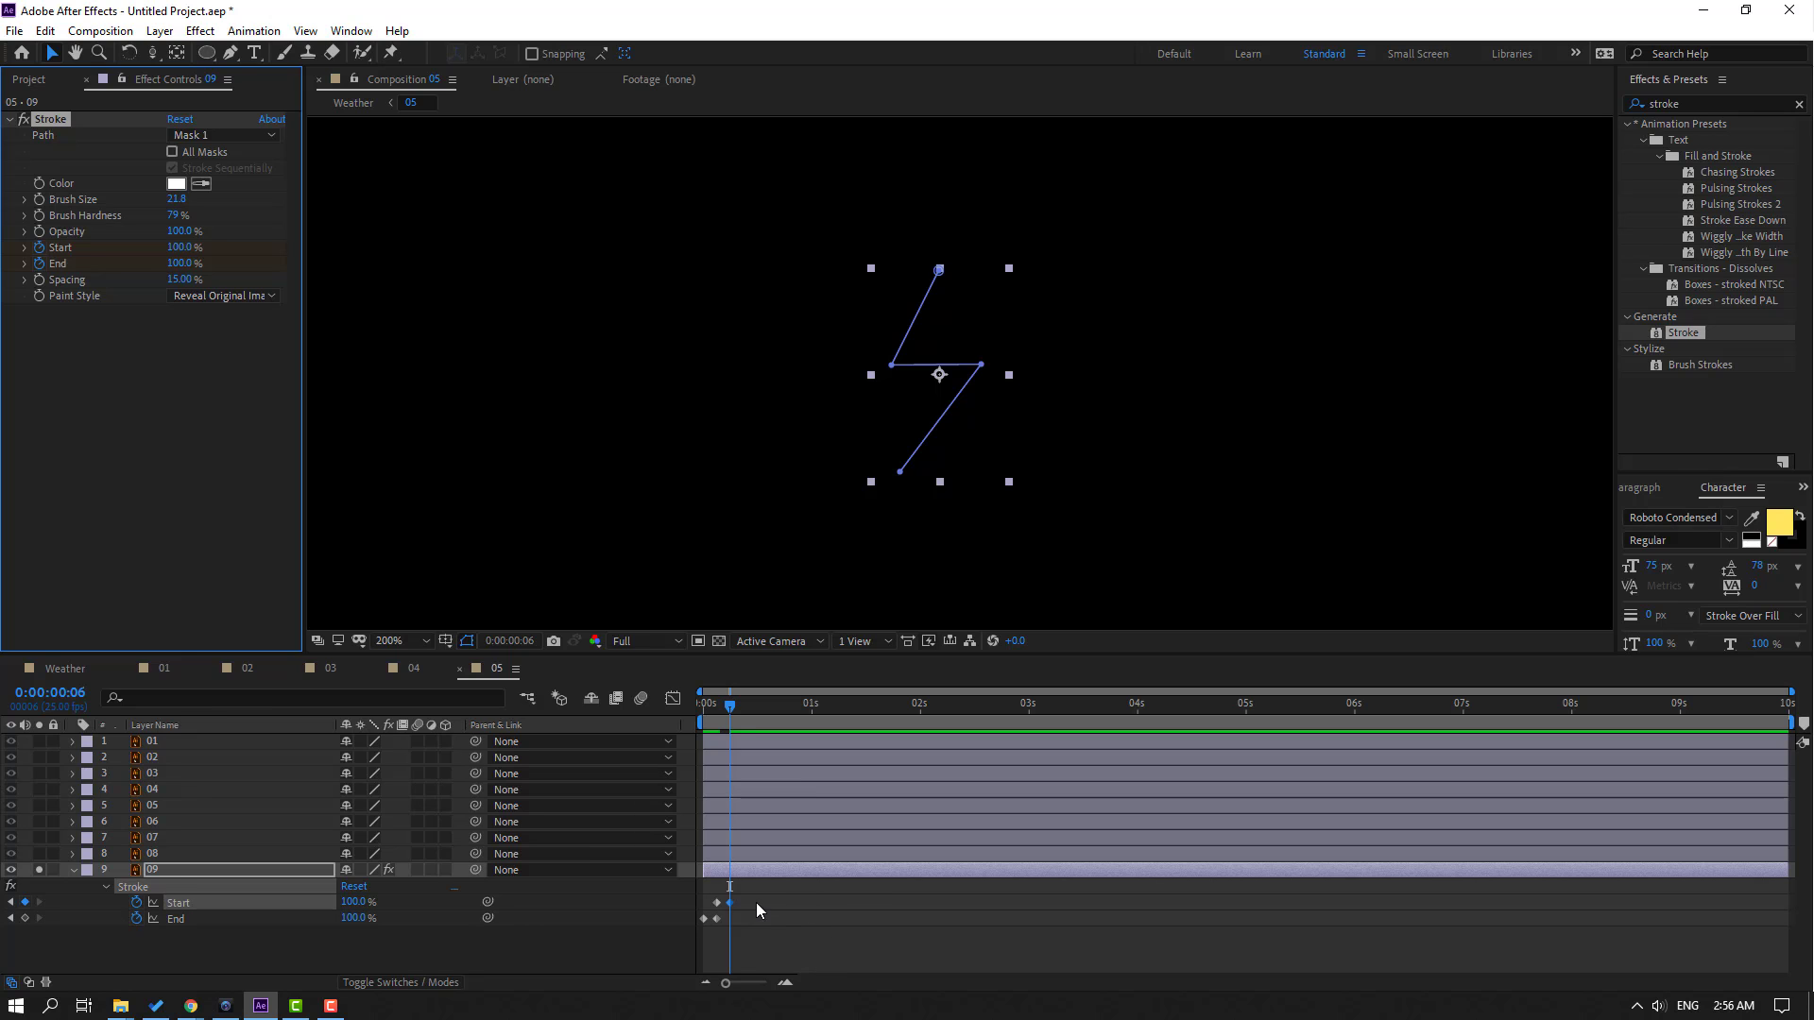
Apply Easy Ease to all the stroke keyframes
{"action": "left_click_drag", "start_coordinate": [756, 910], "coordinate": [688, 939]}
{"action": "right_click", "coordinate": [716, 918]}
{"action": "mouse_move", "coordinate": [831, 904]}
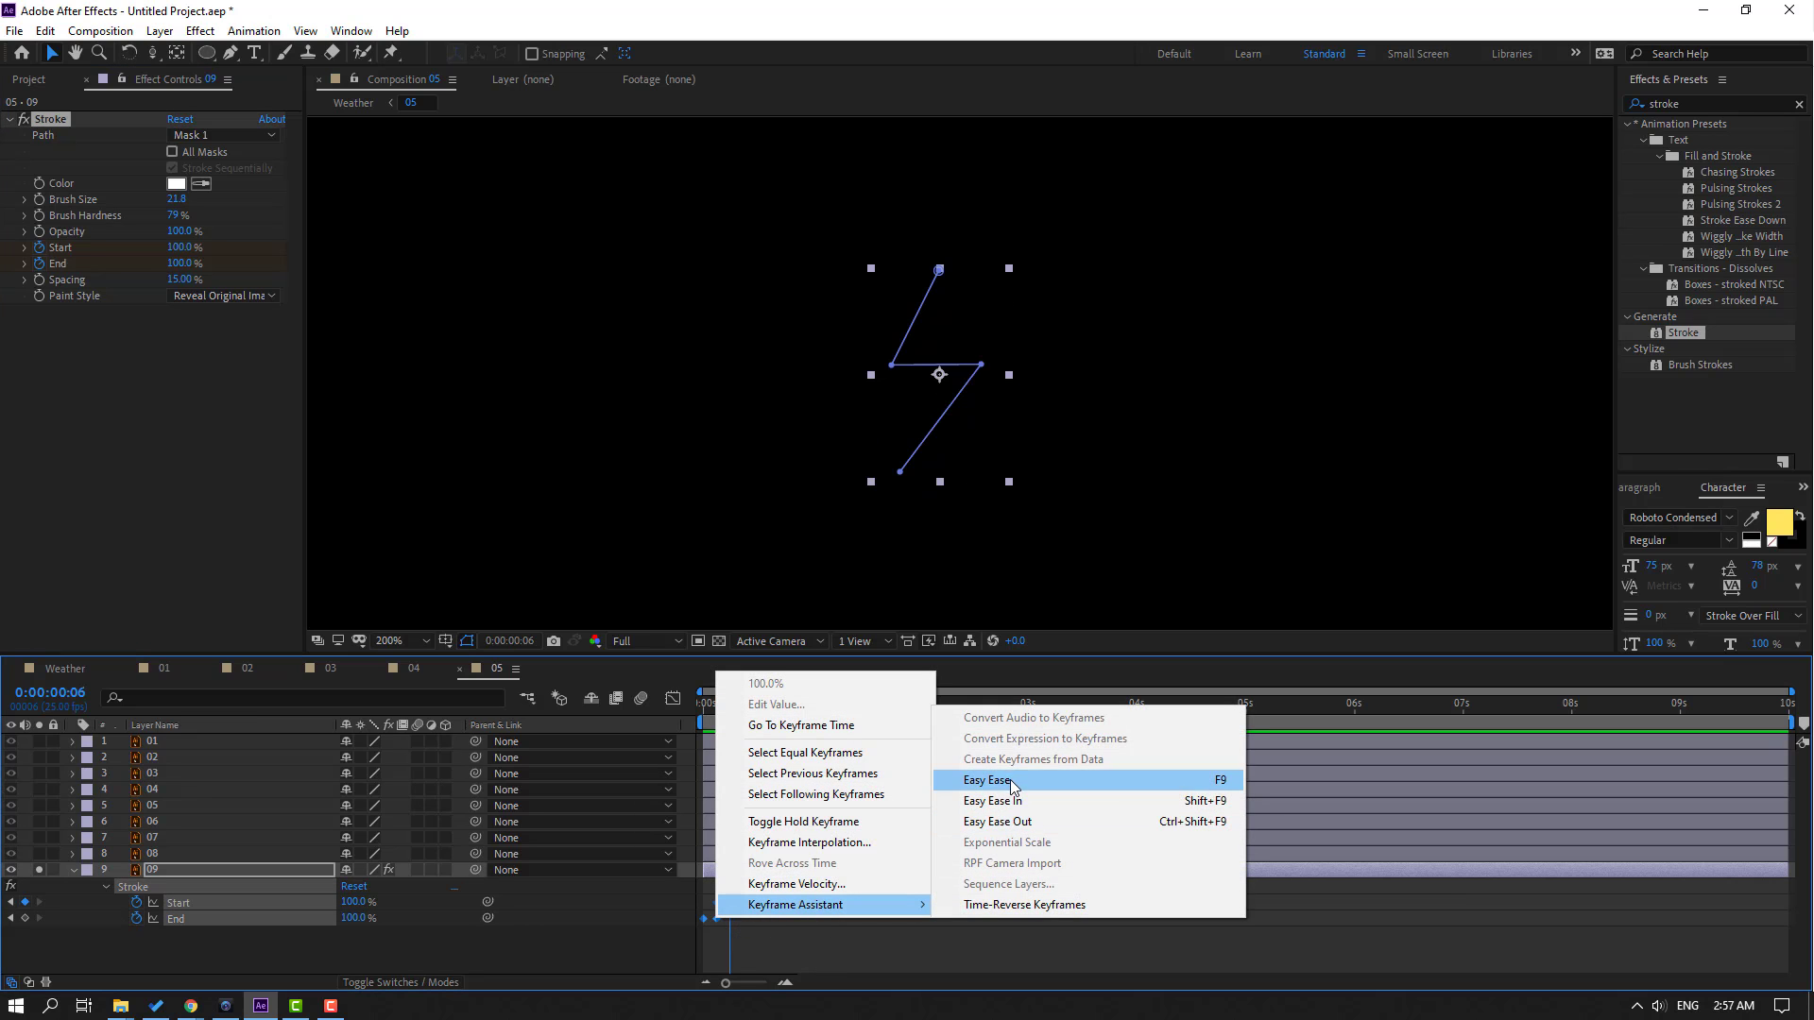
{"action": "left_click", "coordinate": [1010, 781]}
{"action": "left_click", "coordinate": [937, 928]}
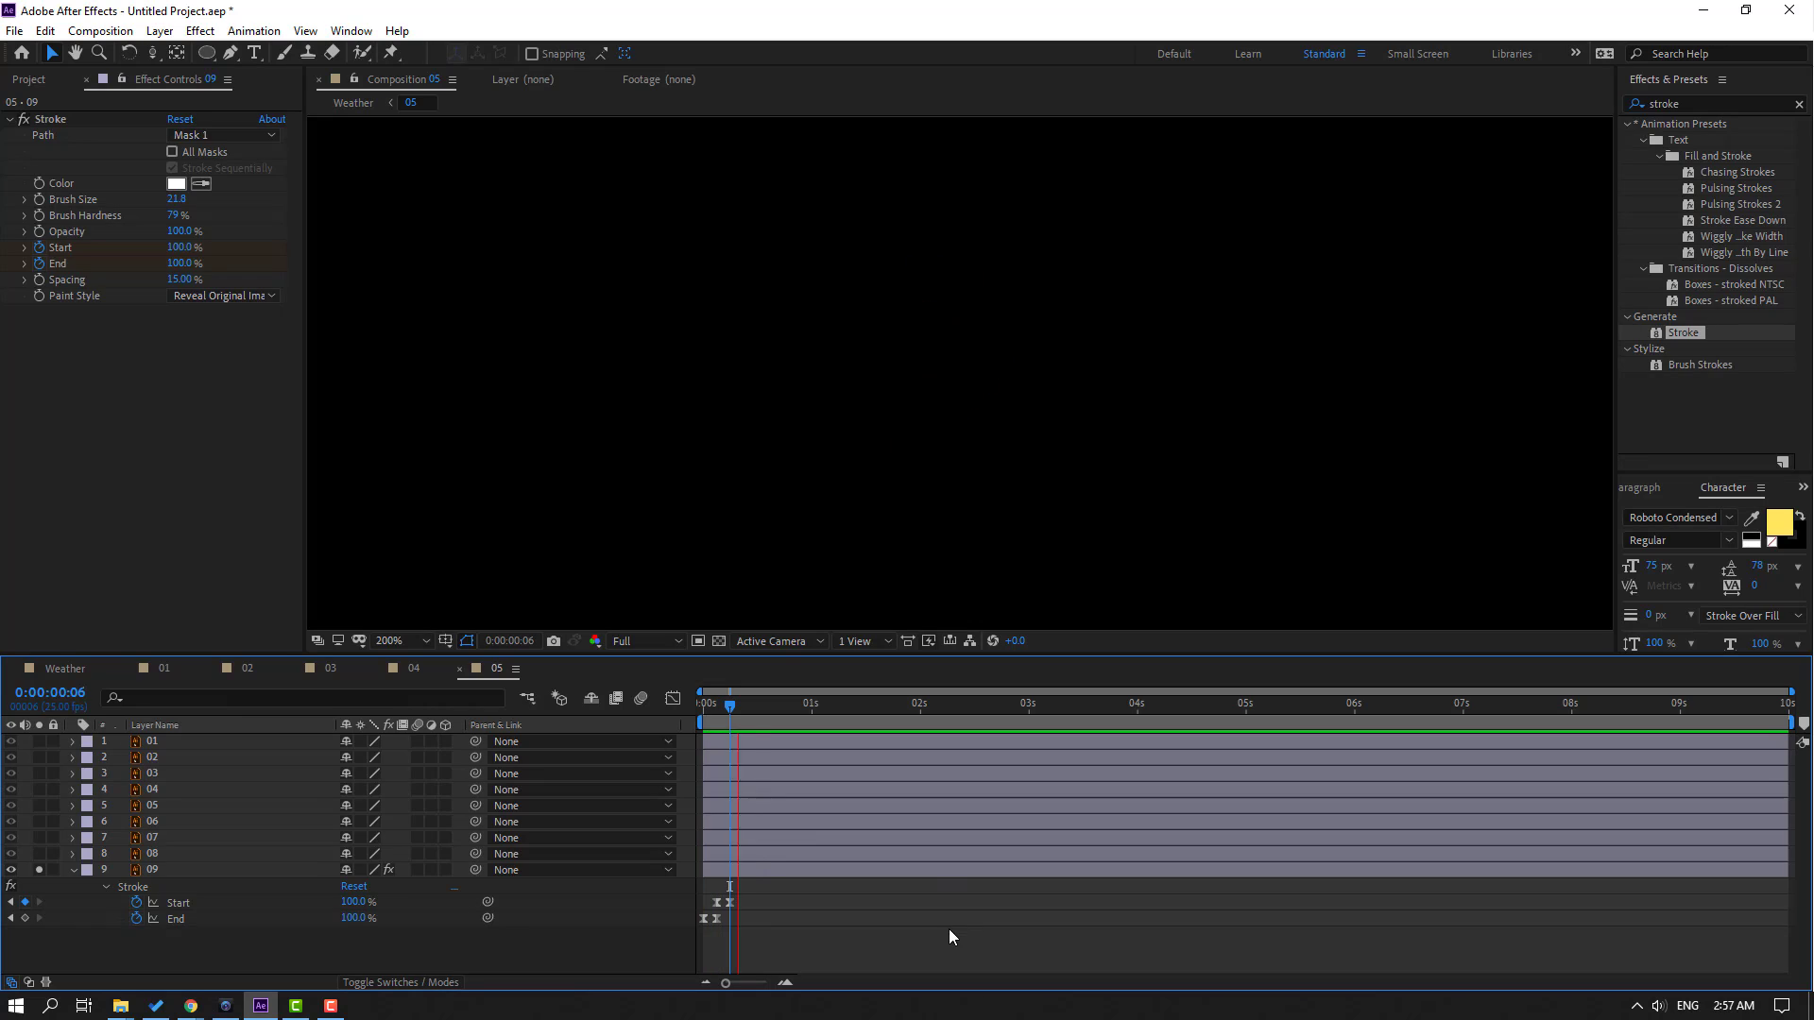
Try delaying the Start keyframes, preview the bolt, then delete the Start keyframes
{"action": "mouse_move", "coordinate": [746, 900]}
{"action": "left_mouse_down"}
{"action": "mouse_move", "coordinate": [707, 909]}
{"action": "mouse_move", "coordinate": [733, 905]}
{"action": "left_mouse_up"}
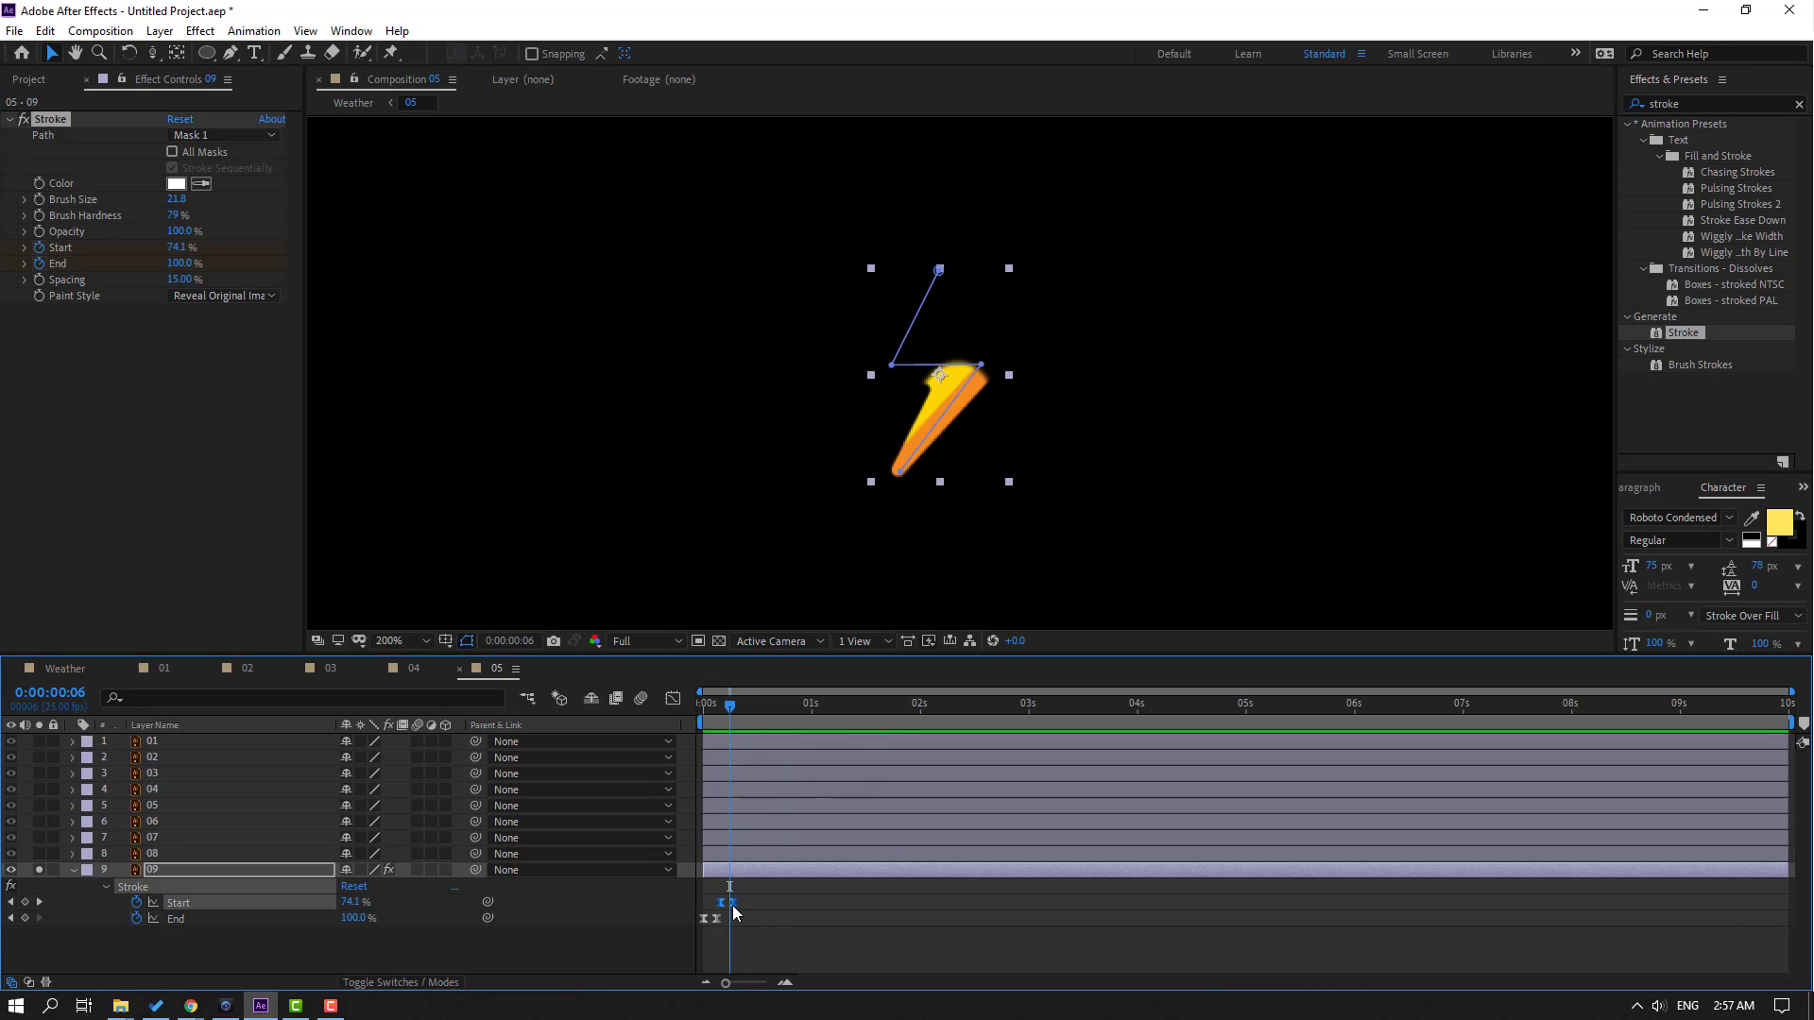
{"action": "left_click", "coordinate": [961, 922]}
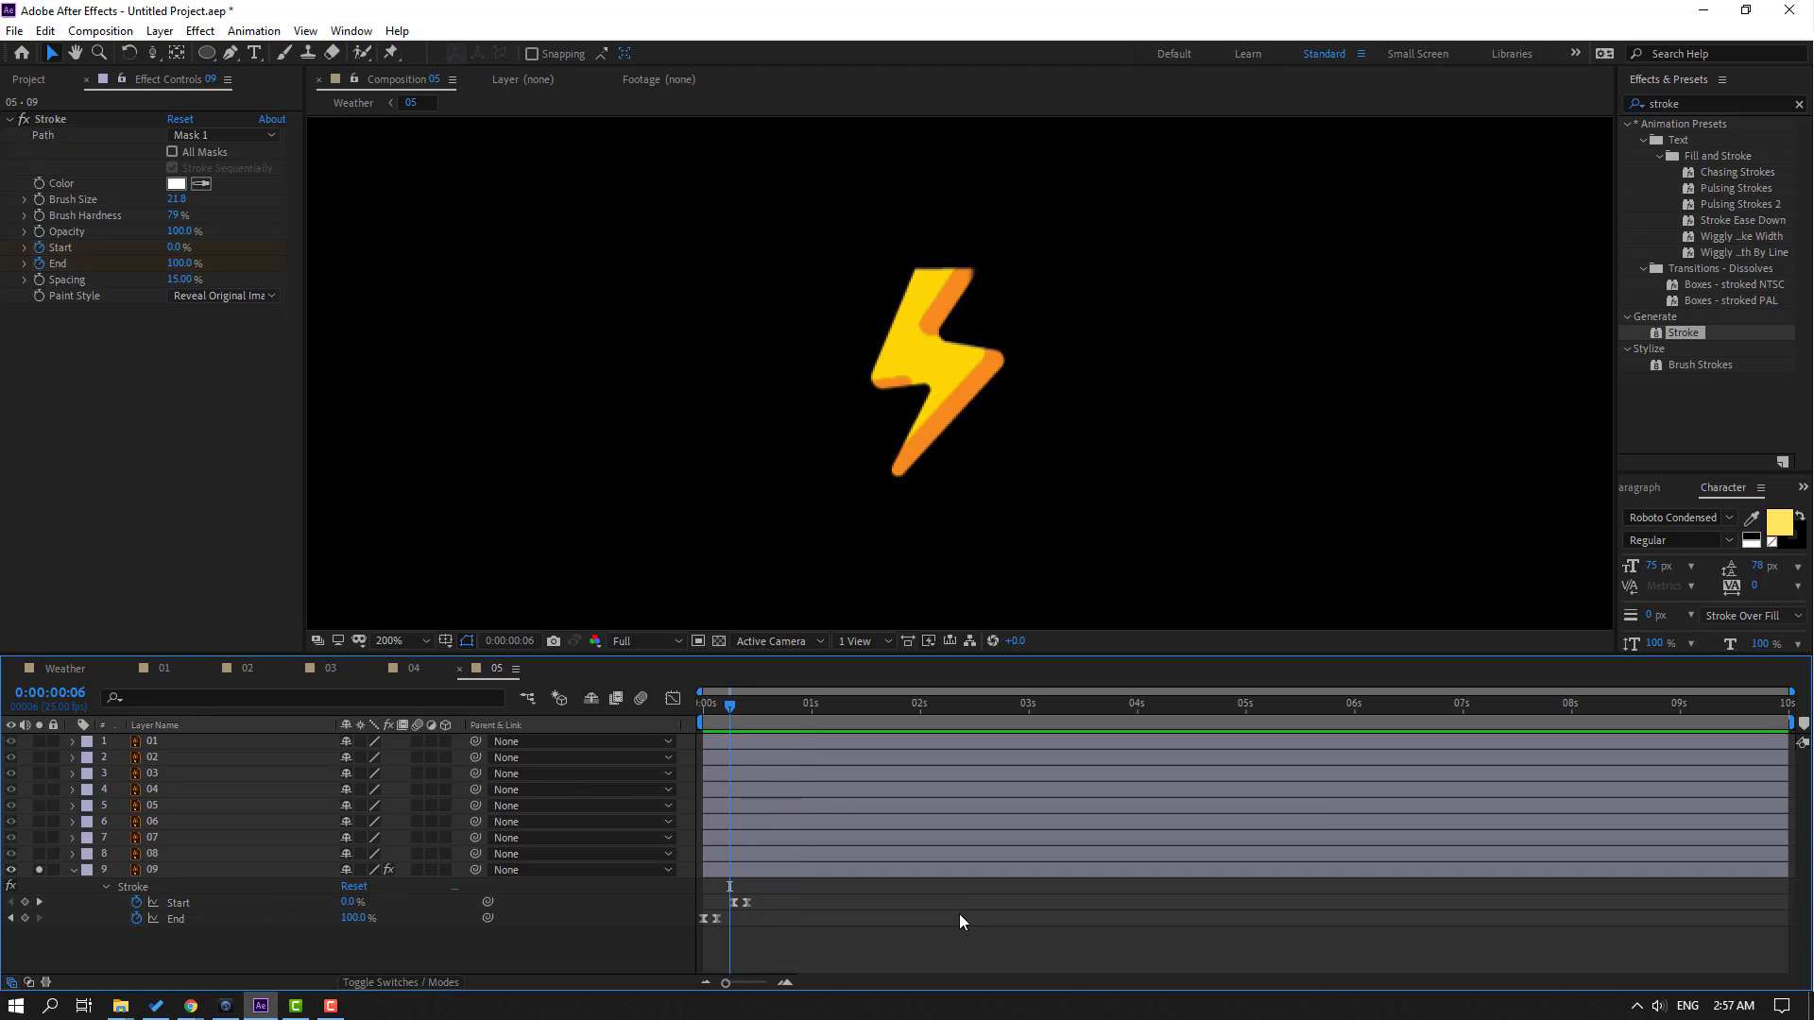
{"action": "mouse_move", "coordinate": [746, 904]}
{"action": "left_mouse_down"}
{"action": "mouse_move", "coordinate": [734, 918]}
{"action": "mouse_move", "coordinate": [791, 905]}
{"action": "left_mouse_up"}
{"action": "left_click", "coordinate": [939, 921]}
{"action": "key", "text": "space"}
{"action": "scroll", "coordinate": [812, 485], "scroll_direction": "down", "scroll_amount": 4}
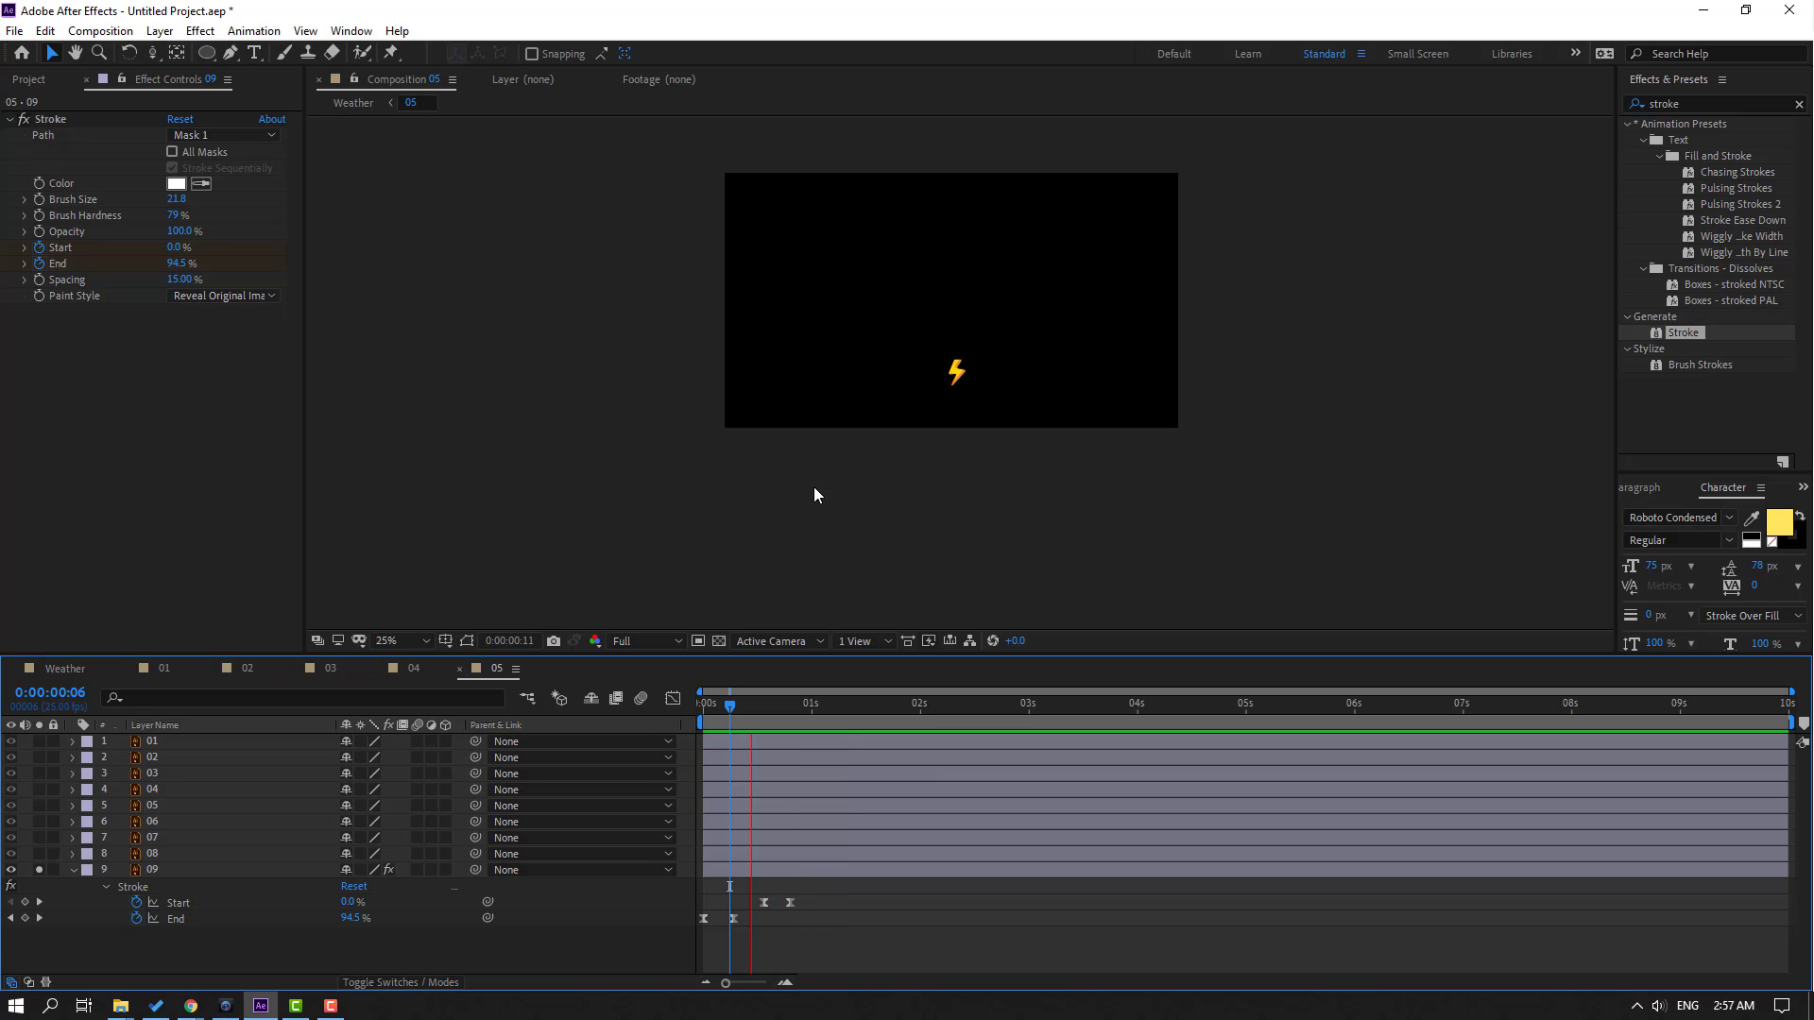
{"action": "key", "text": "space"}
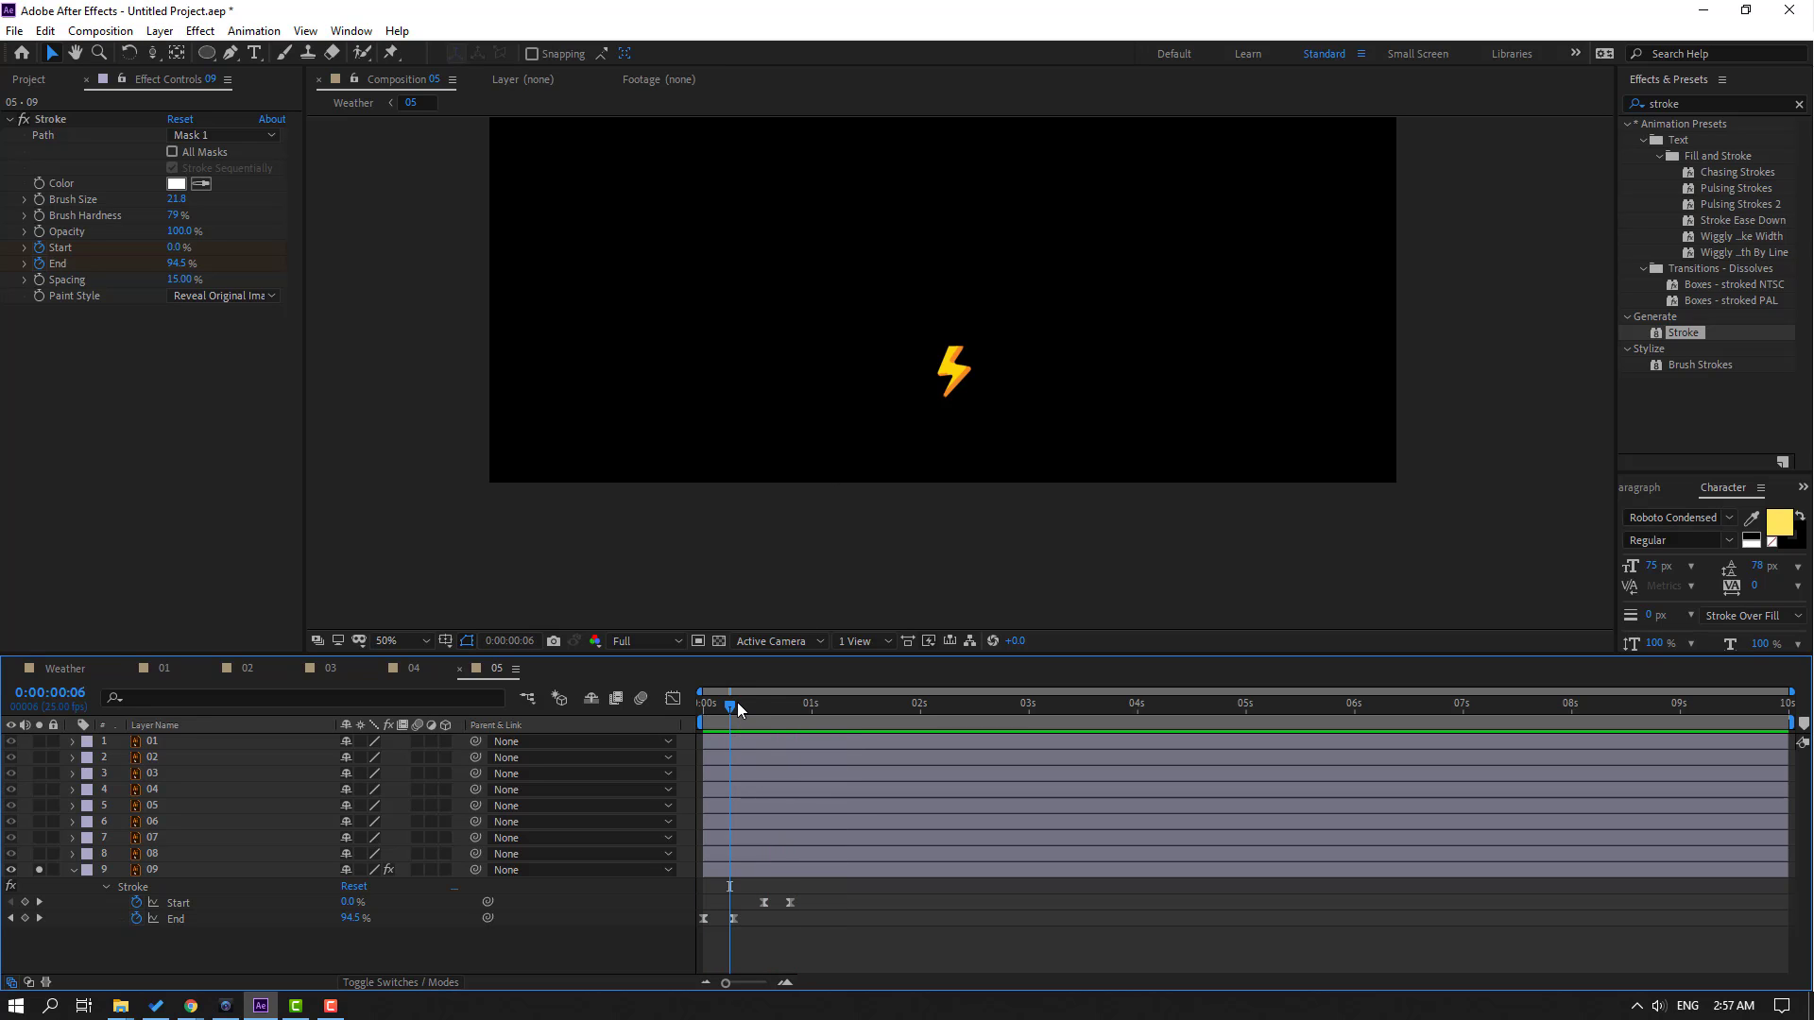
{"action": "left_click_drag", "start_coordinate": [737, 702], "coordinate": [703, 705]}
{"action": "left_click_drag", "start_coordinate": [832, 906], "coordinate": [756, 894]}
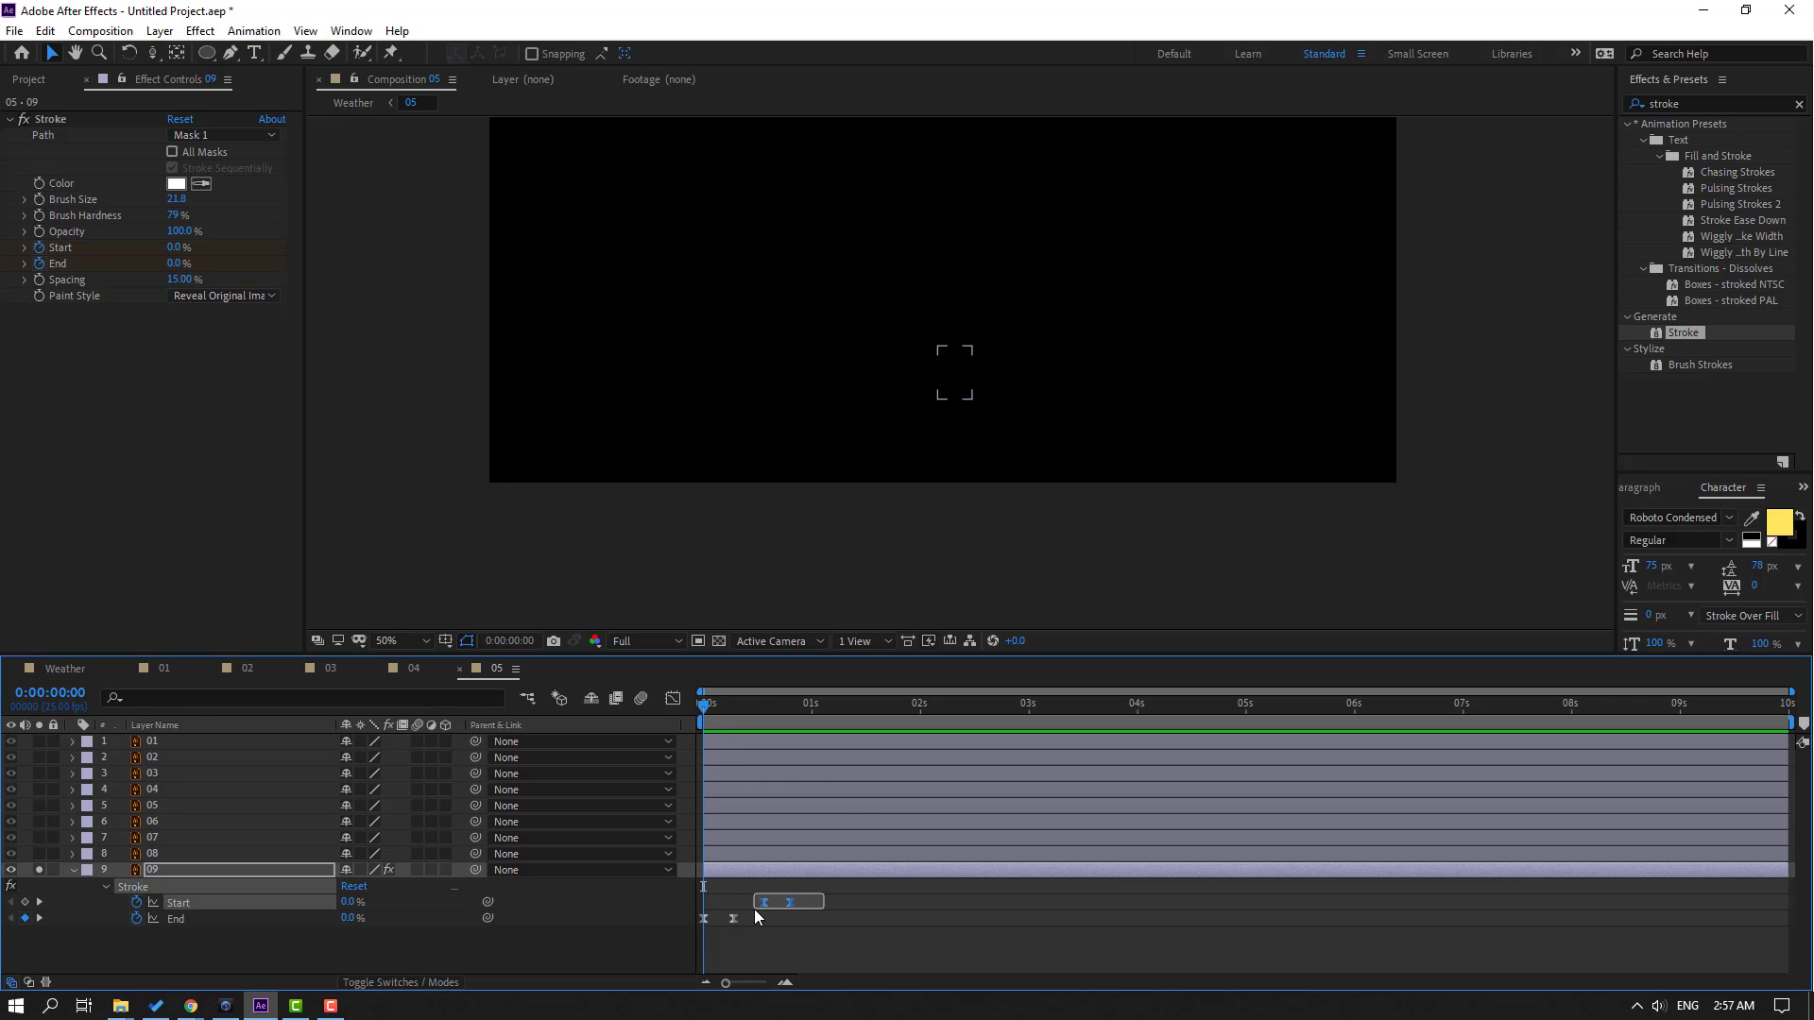
{"action": "key", "text": "Delete"}
Split layer 09 at frame 12 with Edit > Split Layer and preview the result
{"action": "left_click_drag", "start_coordinate": [701, 704], "coordinate": [755, 720]}
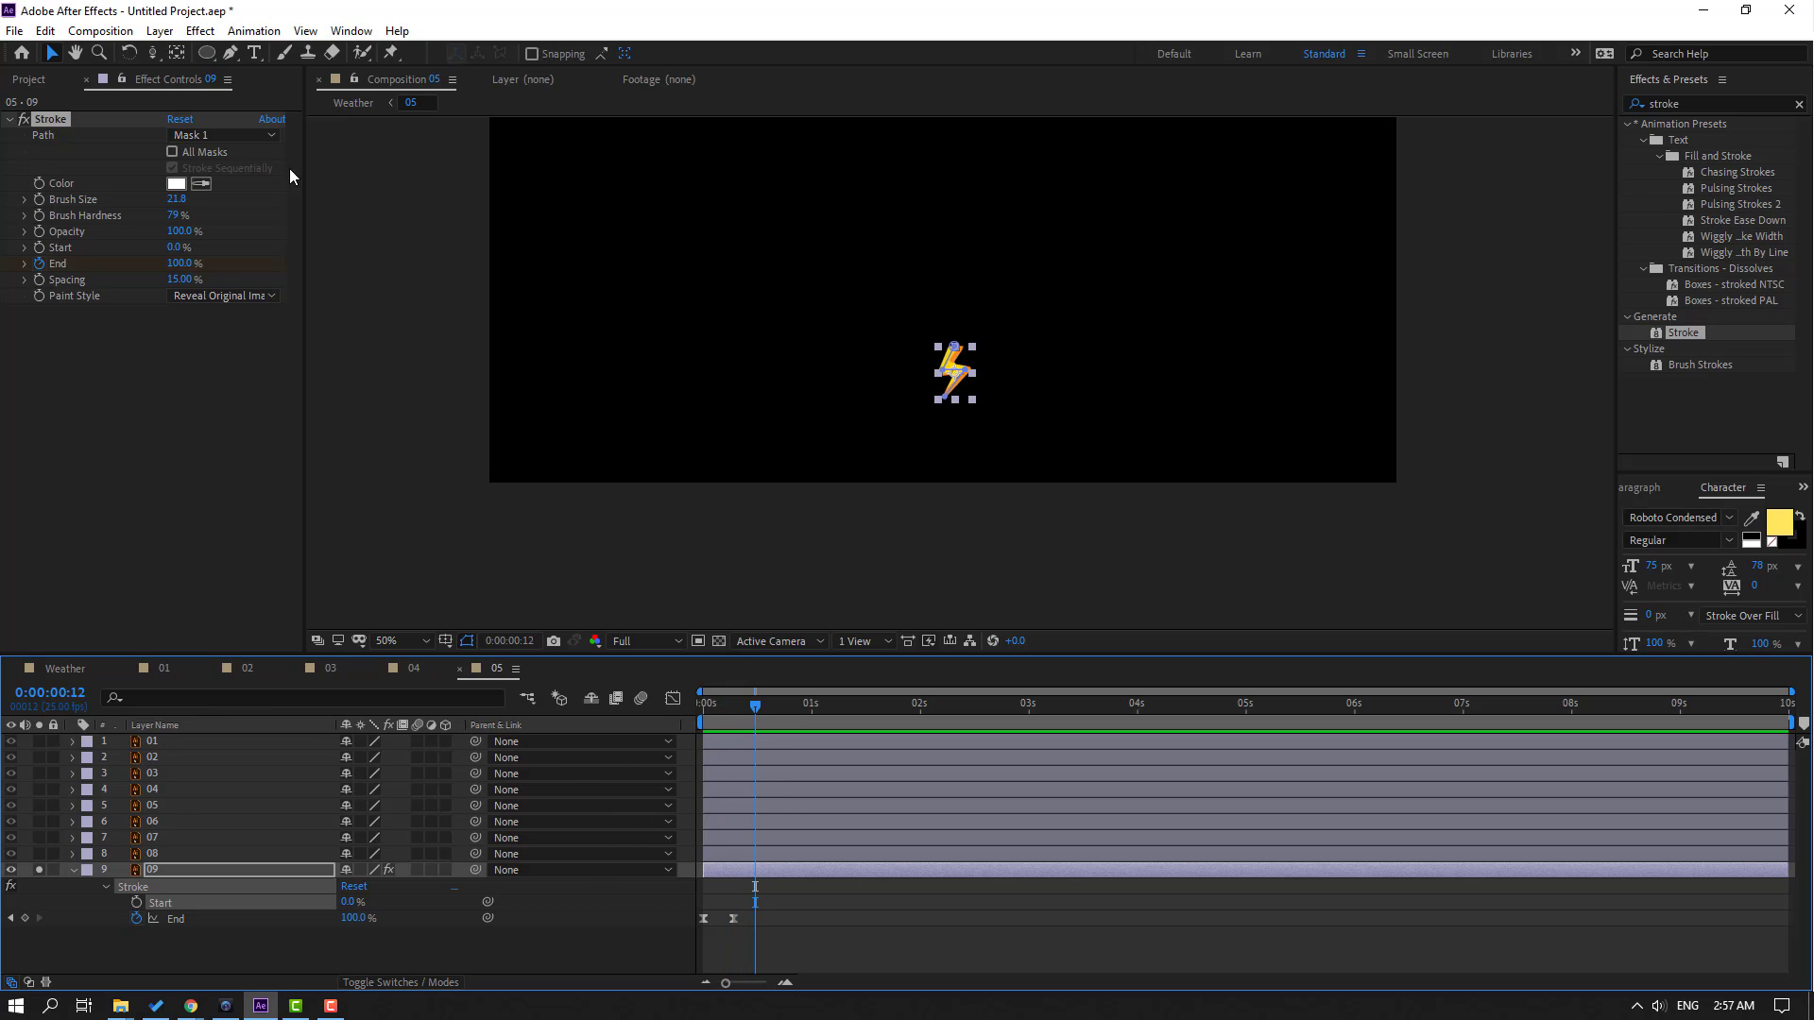
{"action": "left_click", "coordinate": [45, 30]}
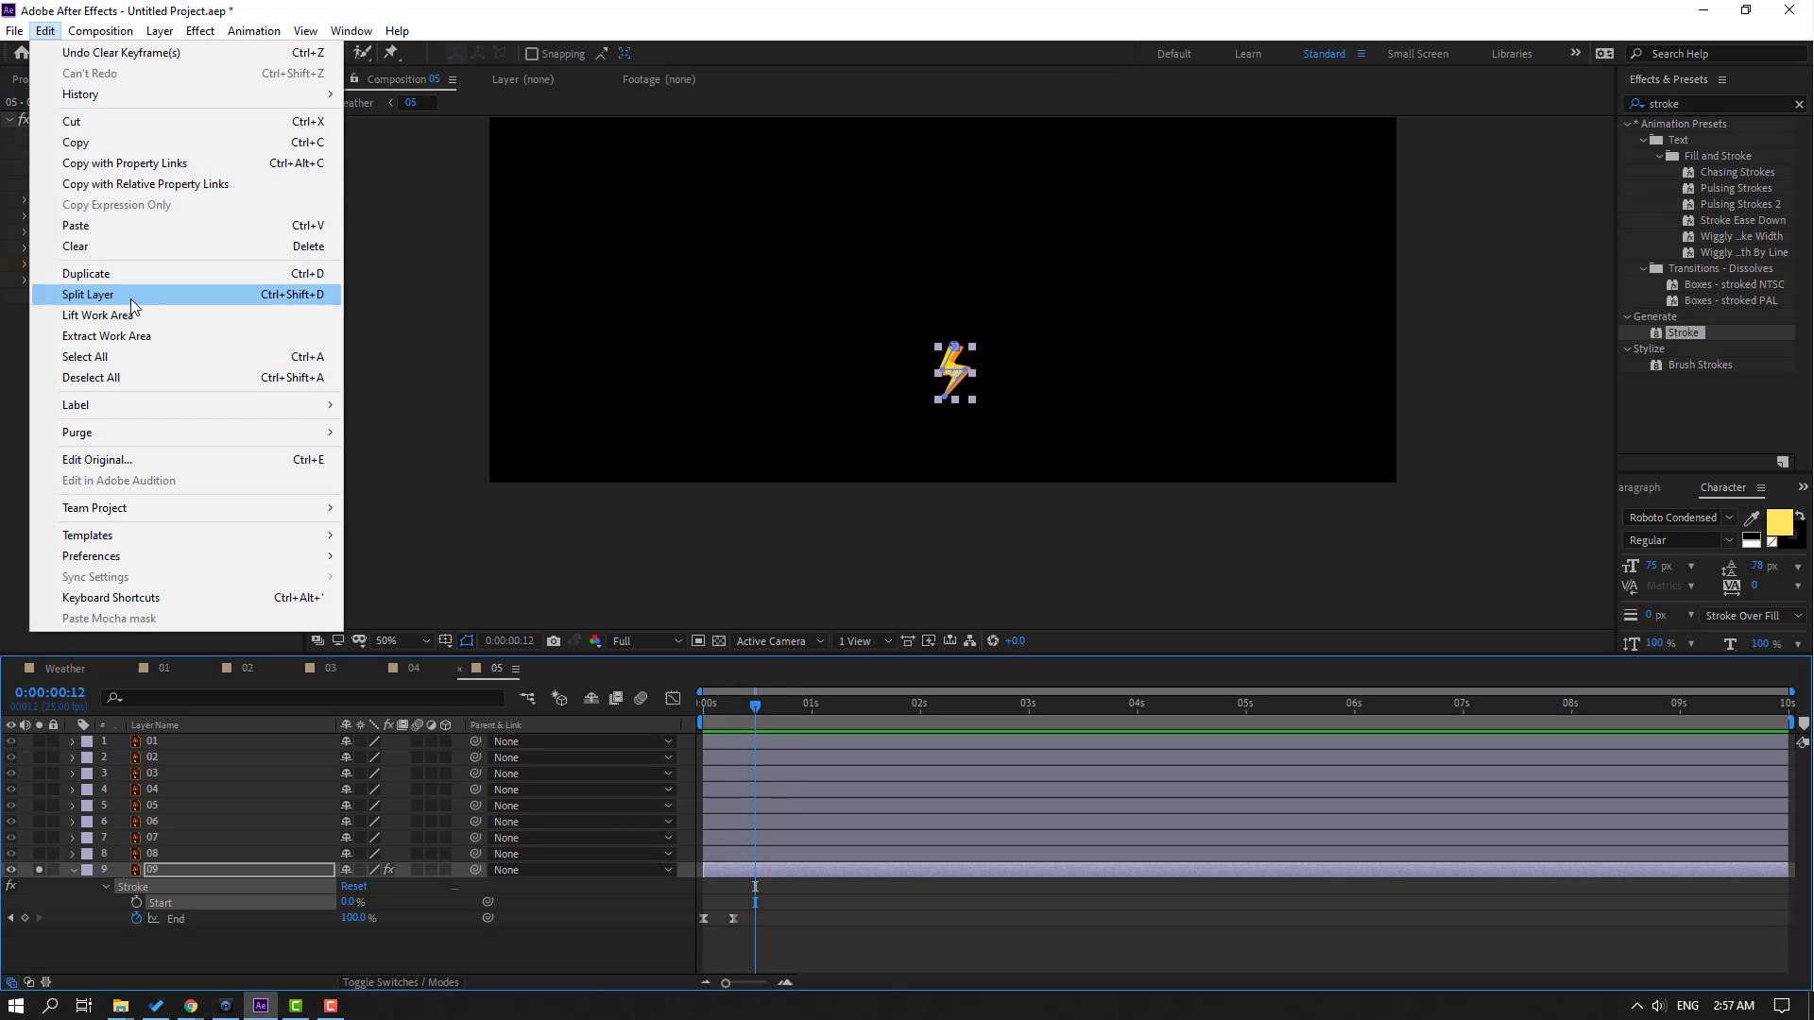
{"action": "left_click", "coordinate": [259, 295]}
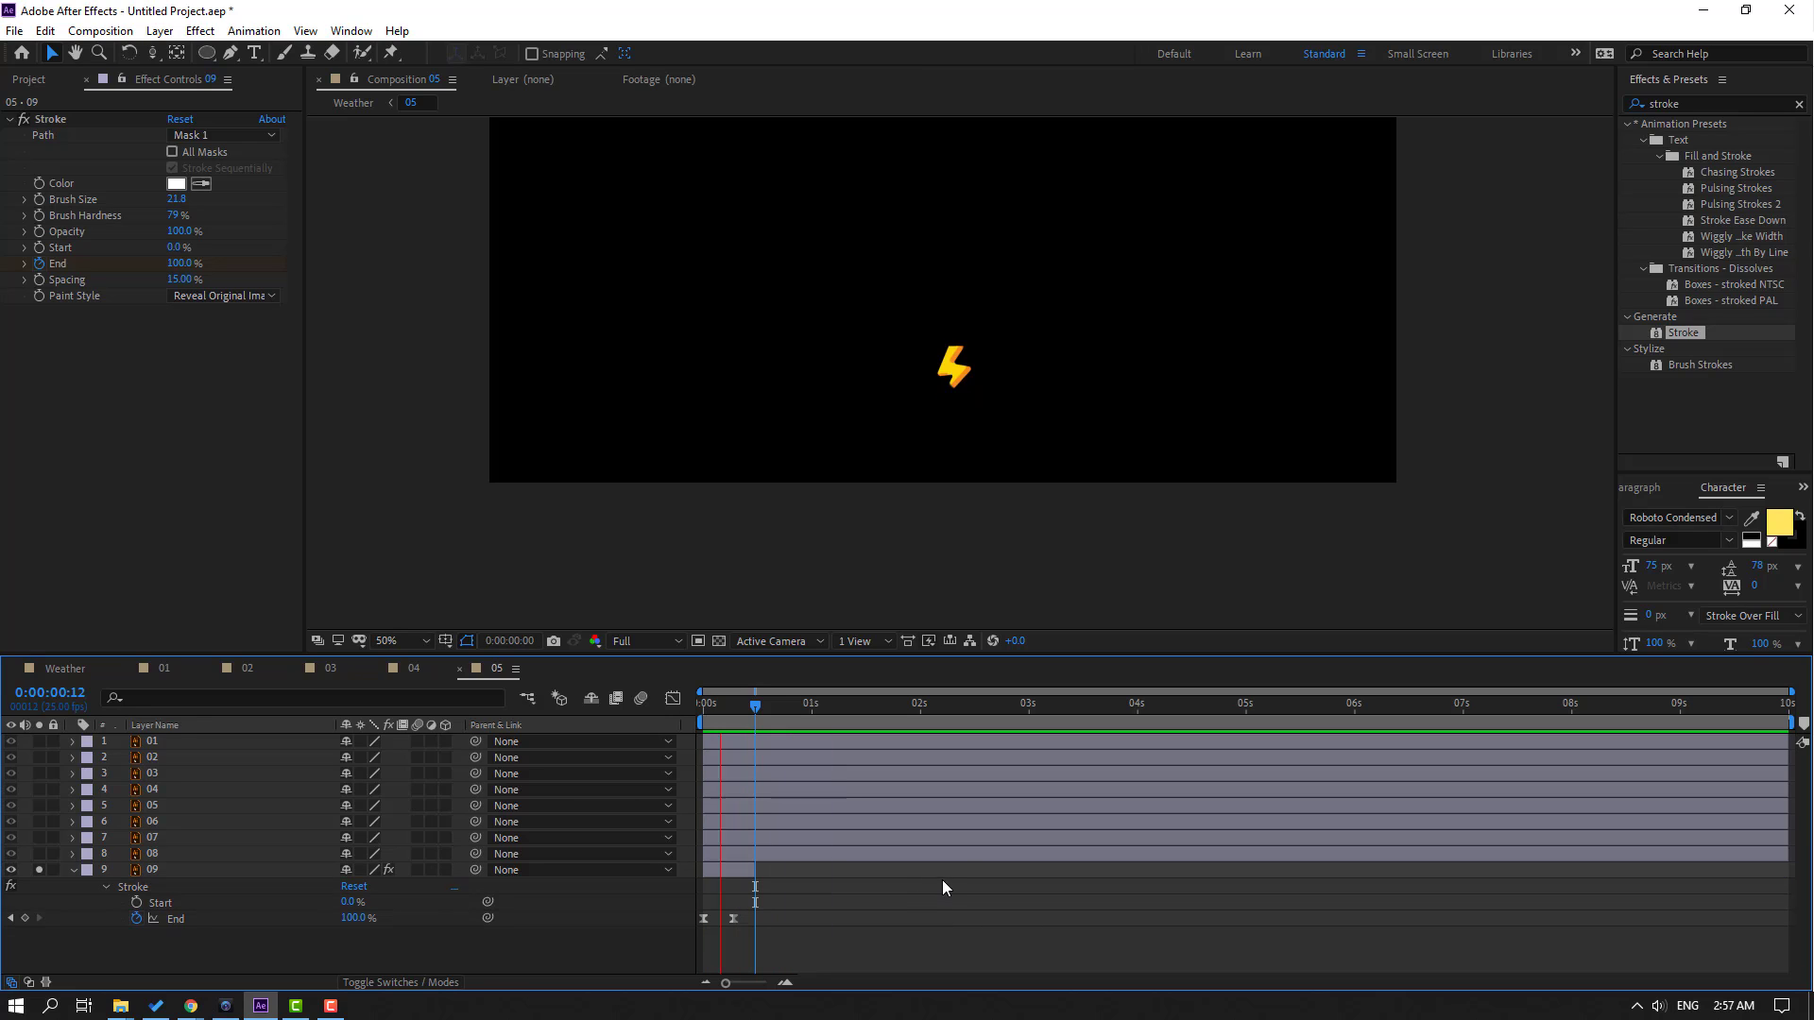
{"action": "key", "text": "space"}
{"action": "left_click", "coordinate": [76, 875]}
{"action": "key", "text": "space"}
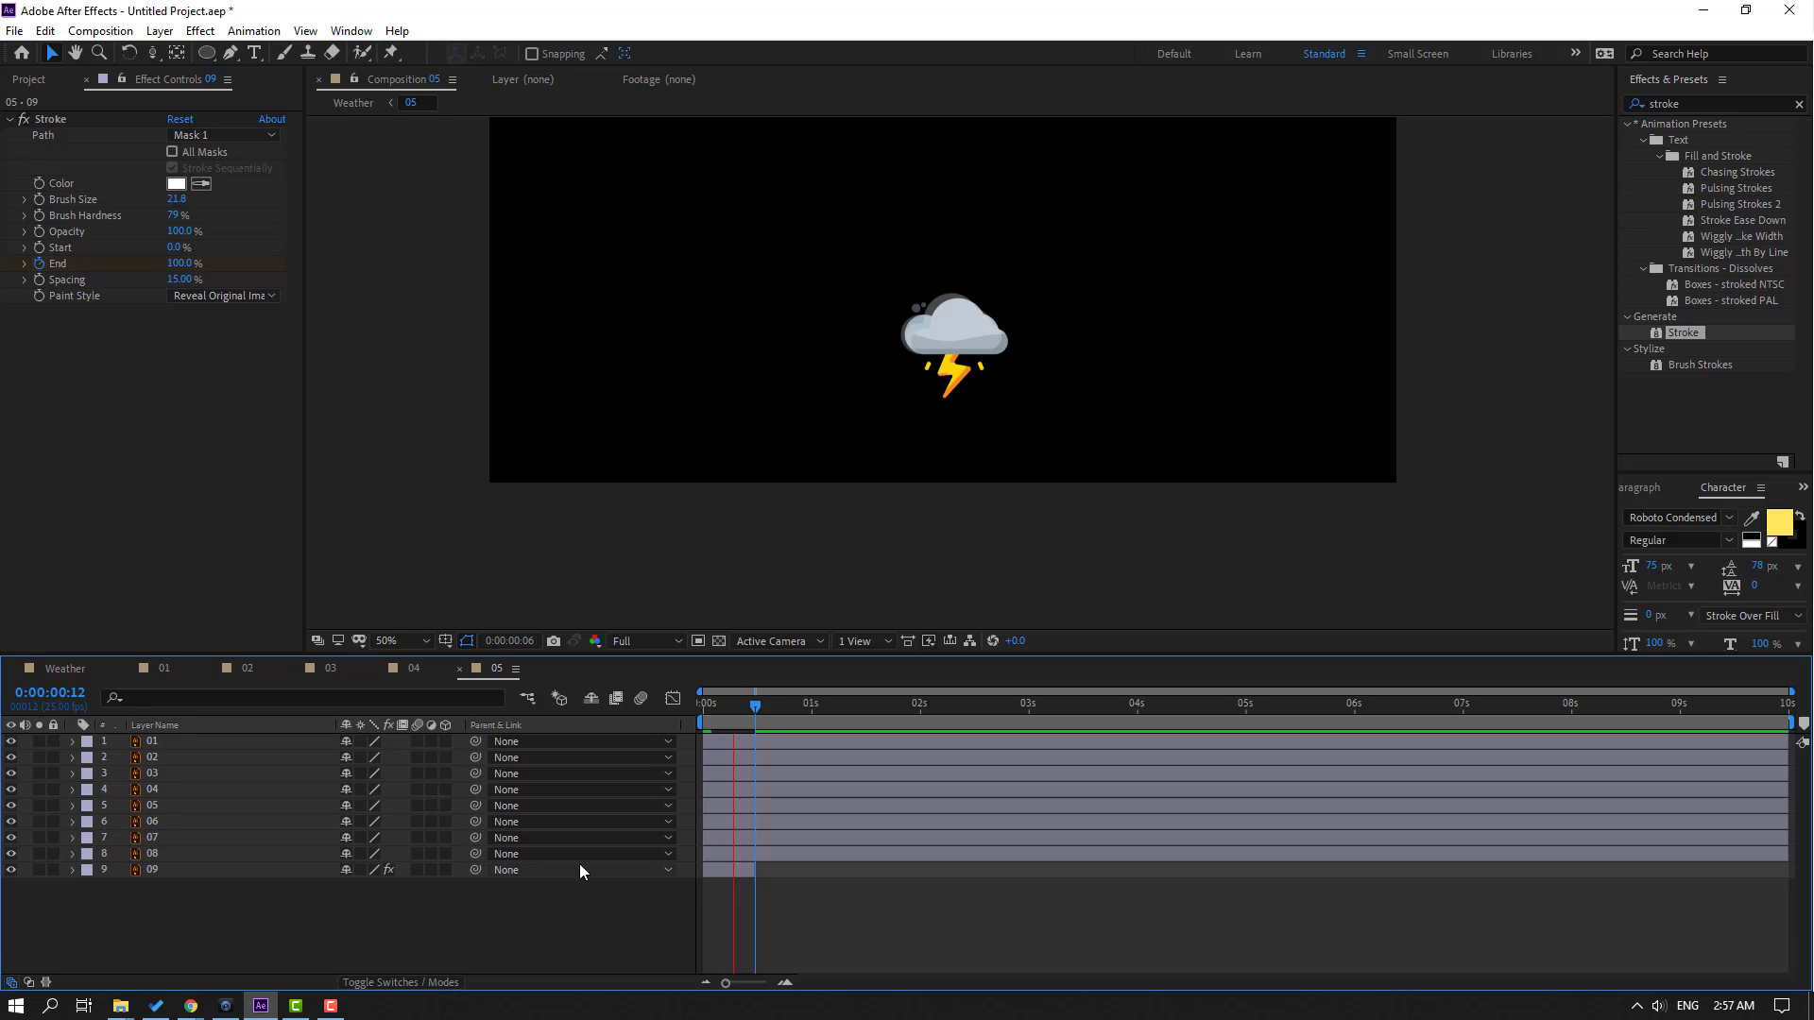
{"action": "scroll", "coordinate": [979, 456], "scroll_direction": "up", "scroll_amount": 2}
{"action": "left_click", "coordinate": [730, 703]}
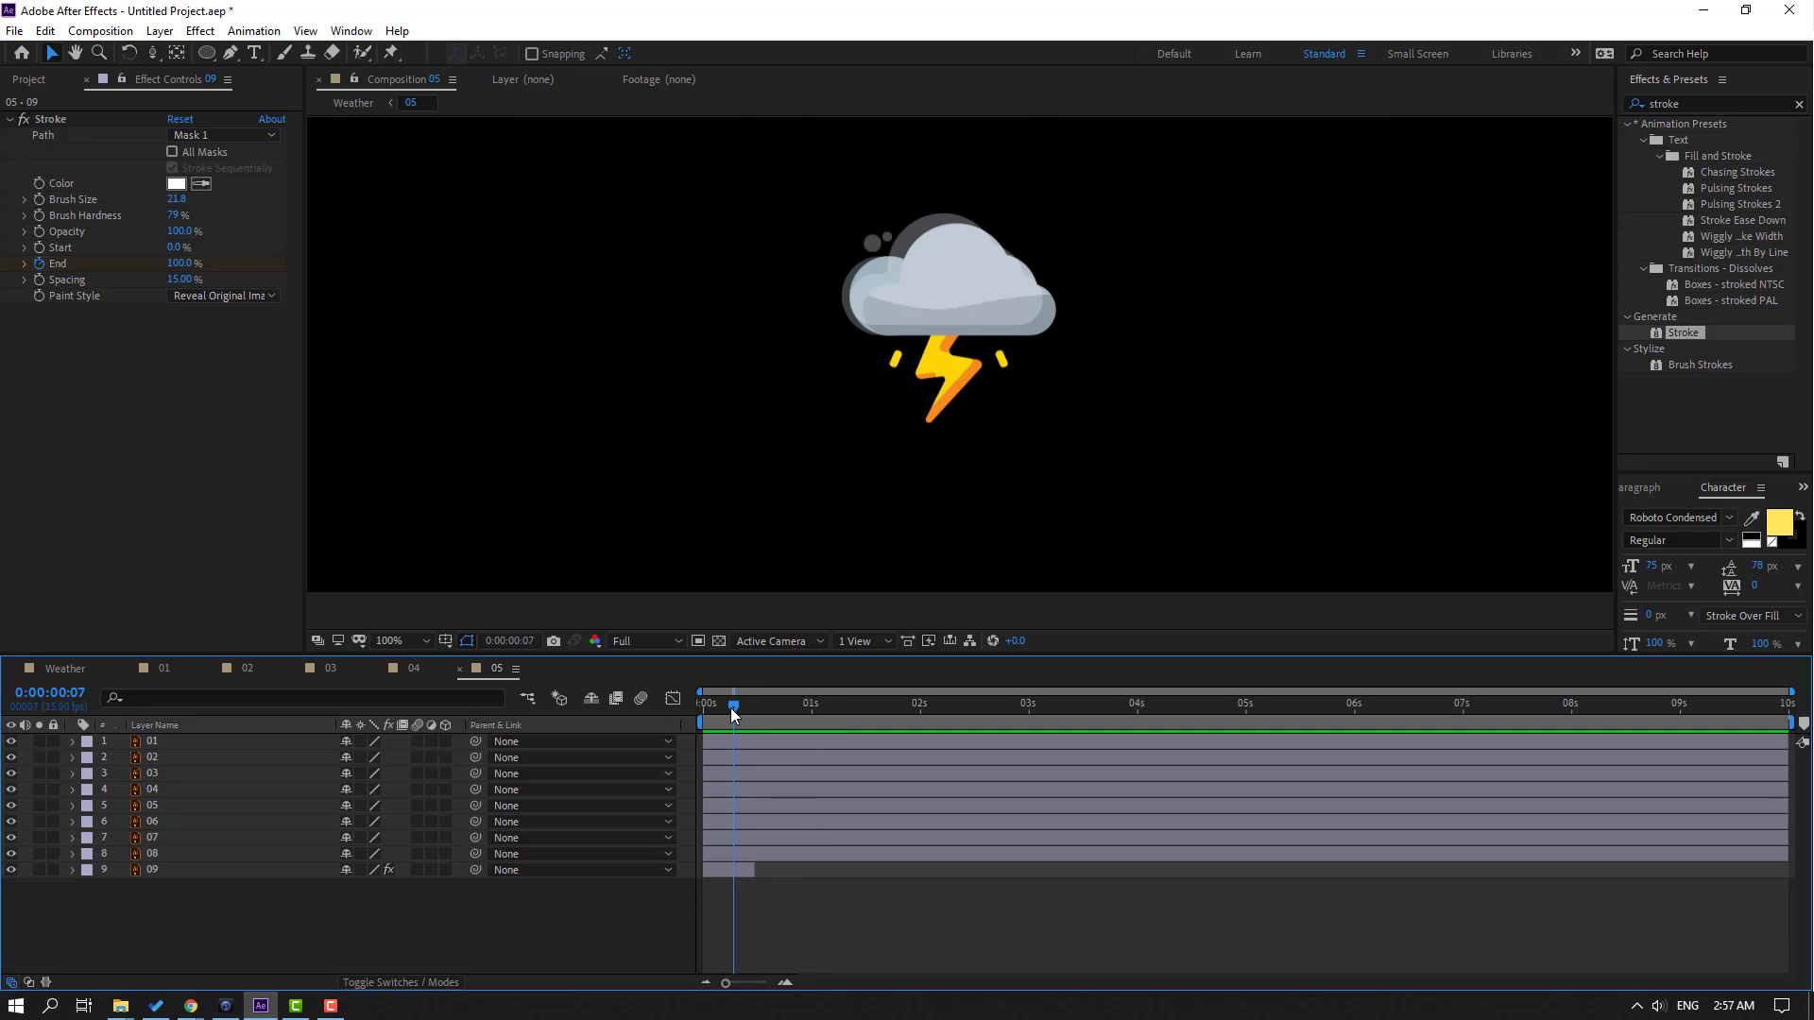
{"action": "scroll", "coordinate": [1036, 387], "scroll_direction": "up", "scroll_amount": 2}
Add Glow to lightning layer 09 with Glow Radius about 42 and preview it
{"action": "double_click", "coordinate": [1664, 104]}
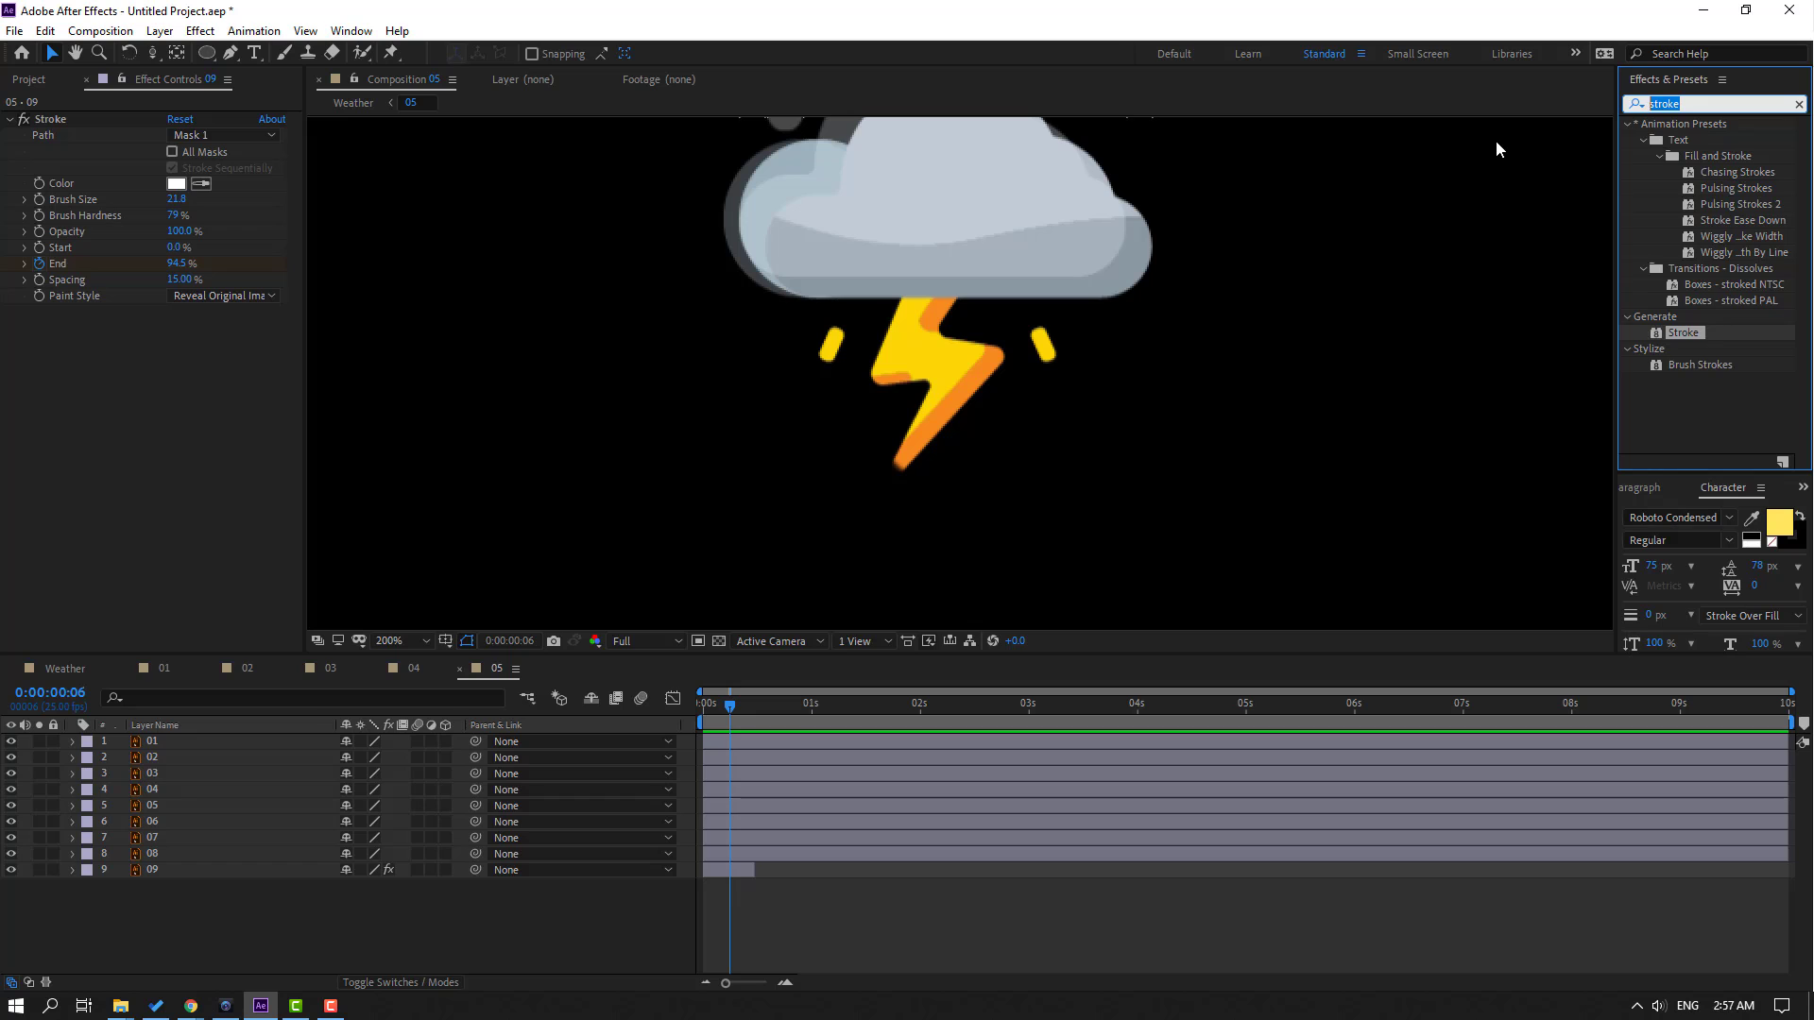
{"action": "type", "text": "glow"}
{"action": "left_click_drag", "start_coordinate": [1691, 220], "coordinate": [940, 378]}
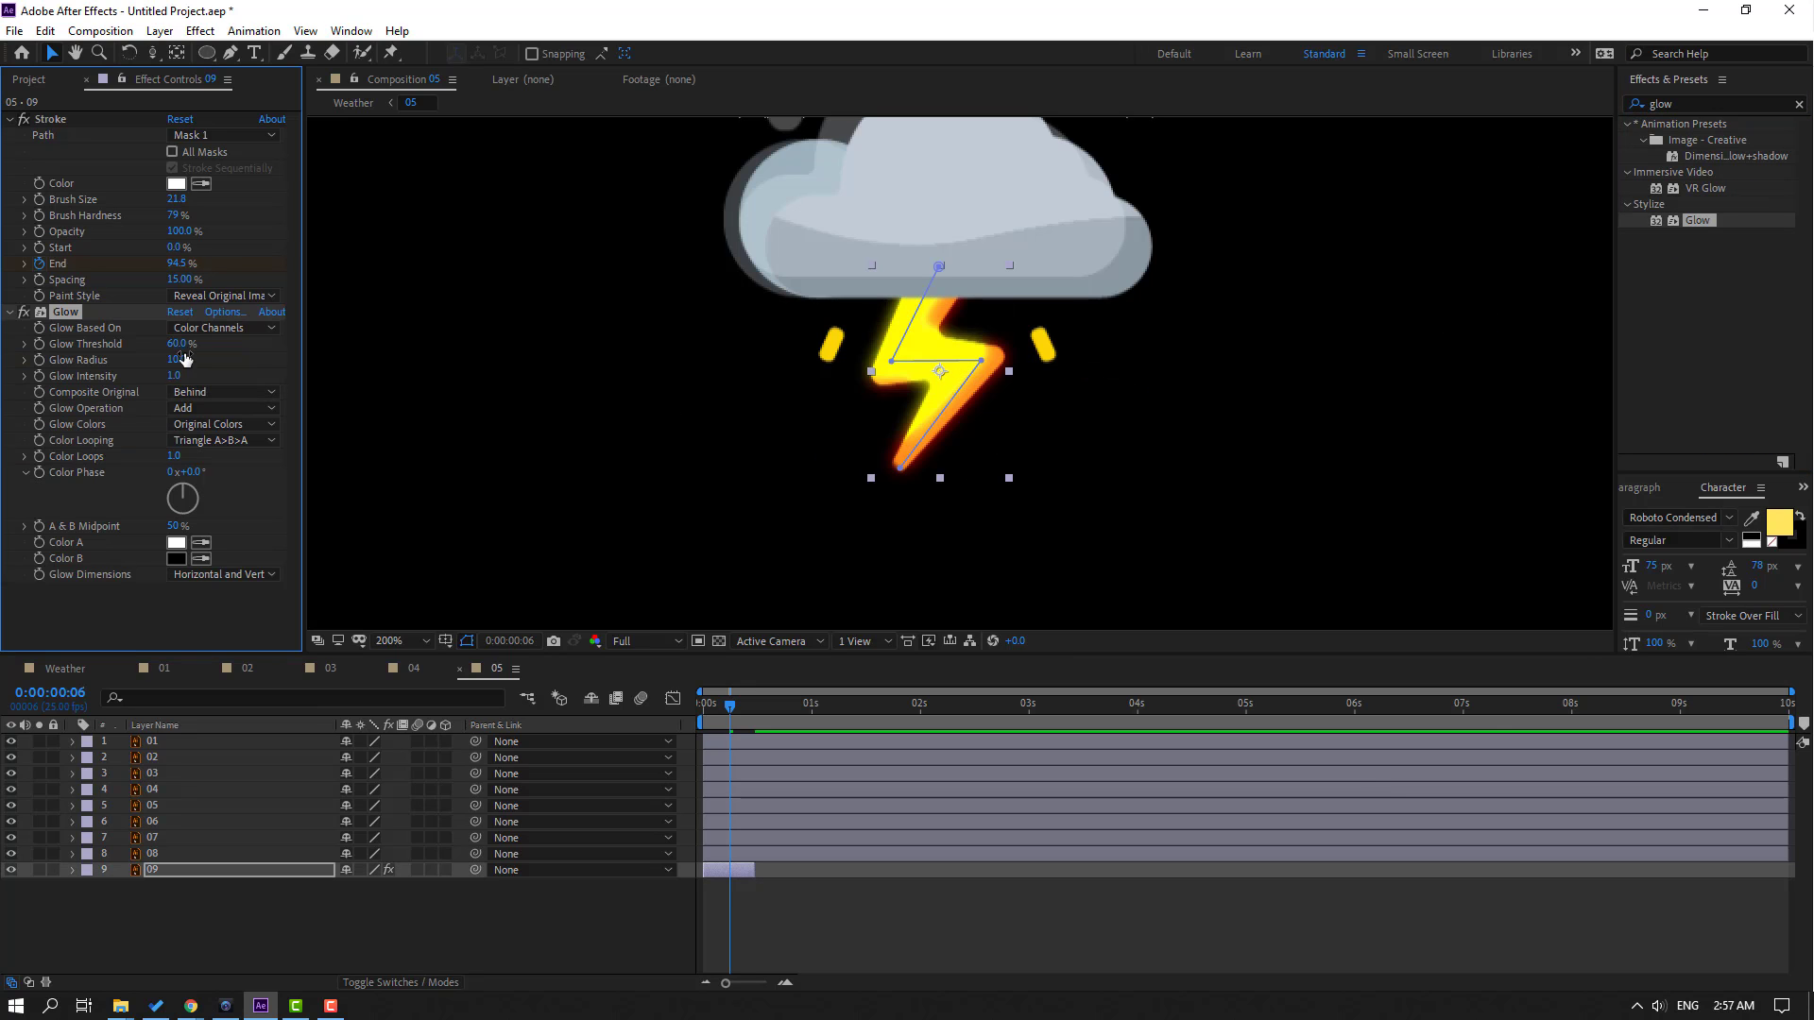
{"action": "left_click_drag", "start_coordinate": [194, 359], "coordinate": [172, 347]}
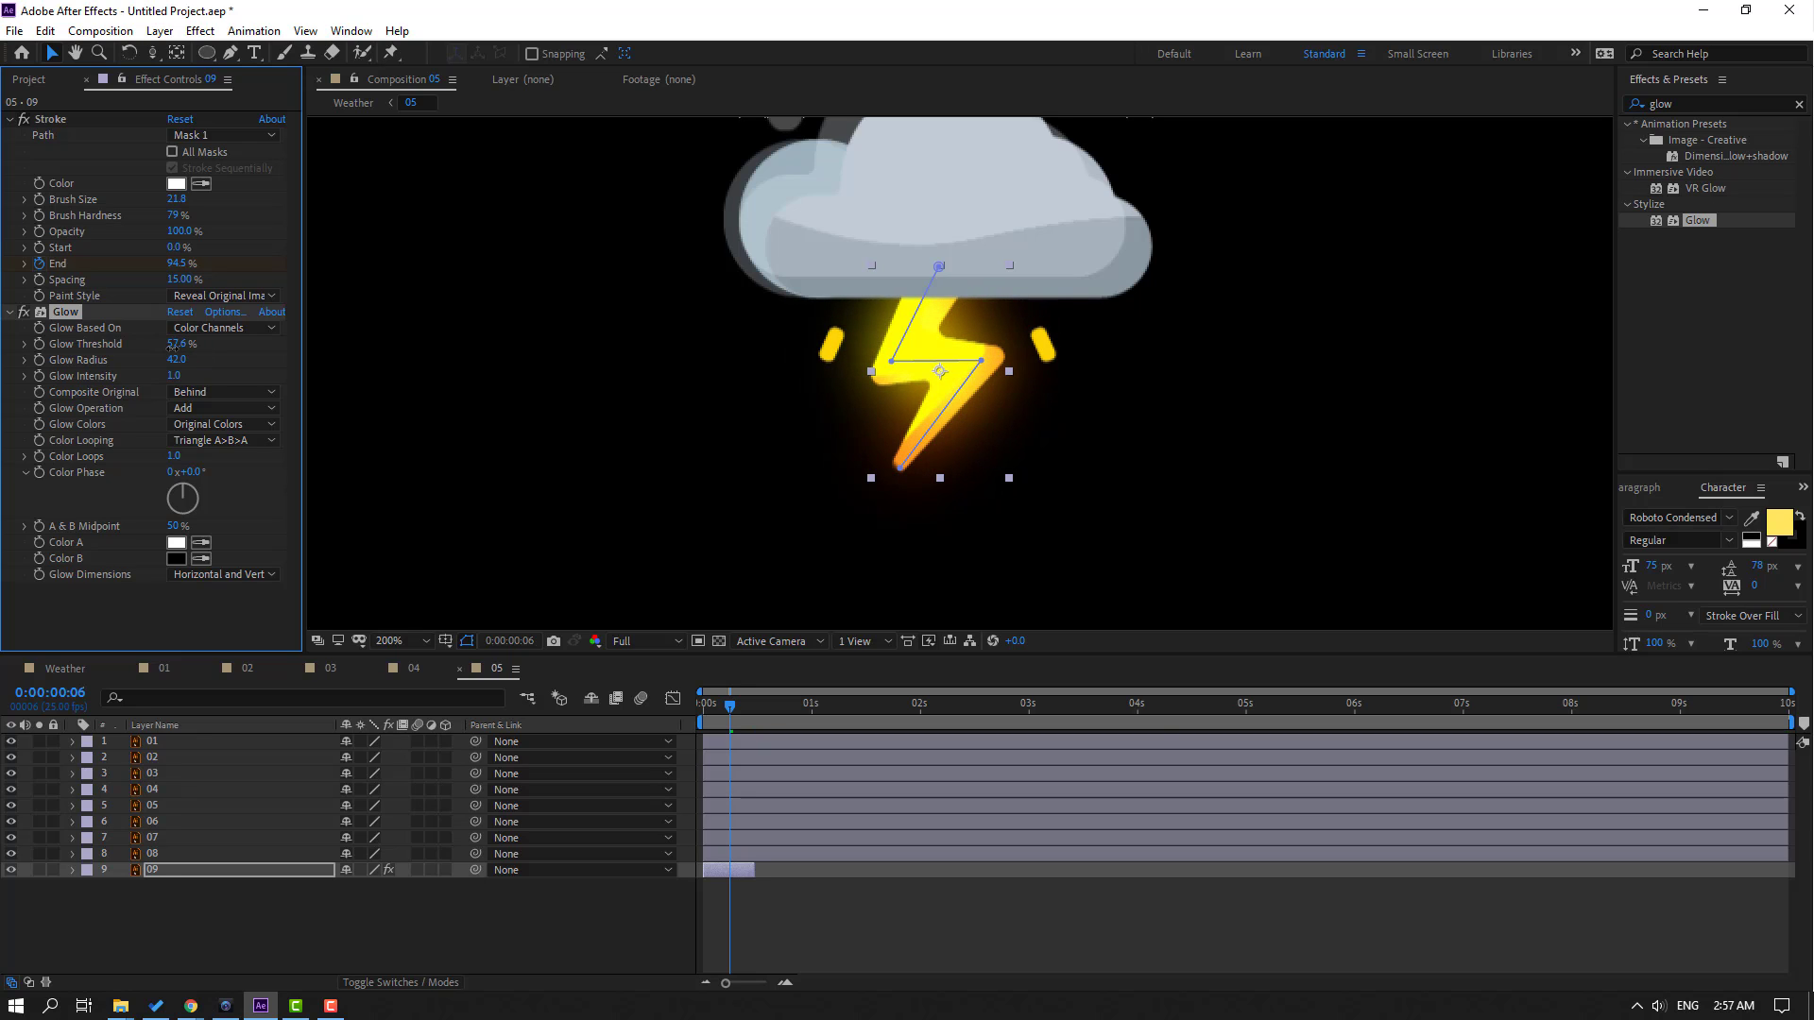
{"action": "scroll", "coordinate": [940, 359], "scroll_direction": "down", "scroll_amount": 2}
{"action": "key", "text": "space"}
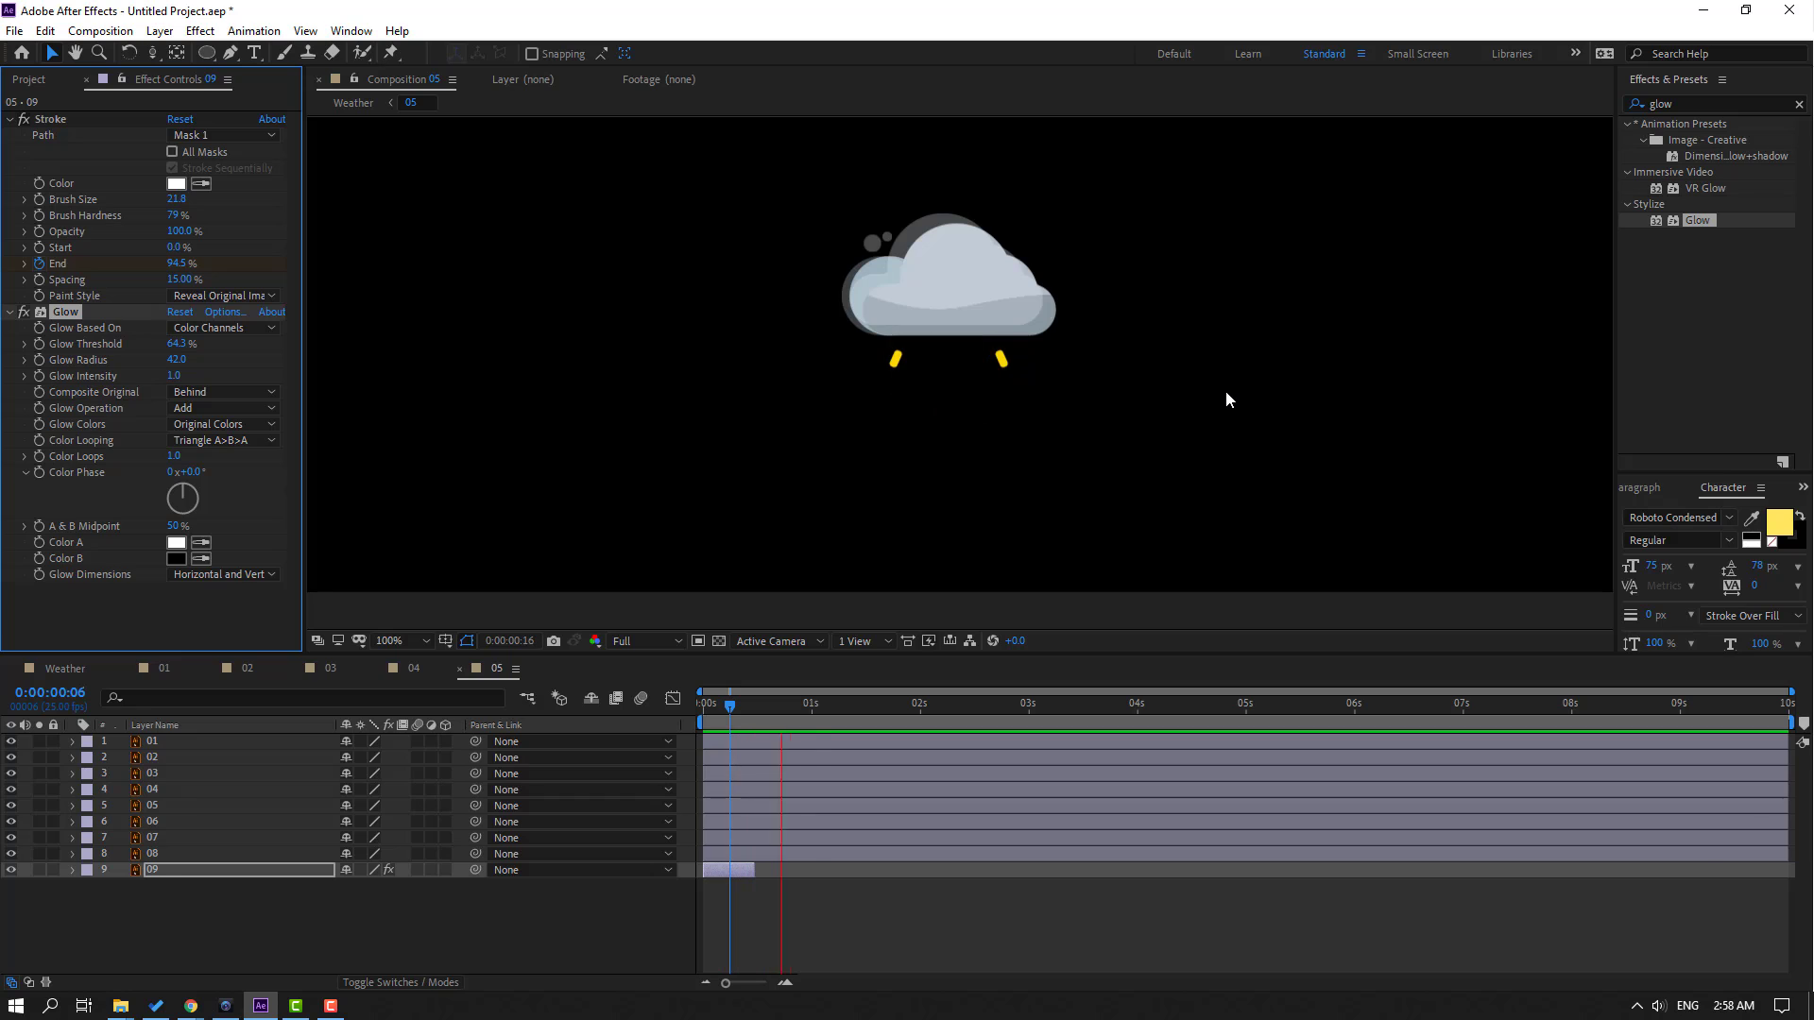
{"action": "scroll", "coordinate": [1230, 389], "scroll_direction": "down", "scroll_amount": 3}
{"action": "scroll", "coordinate": [1233, 389], "scroll_direction": "up", "scroll_amount": 2}
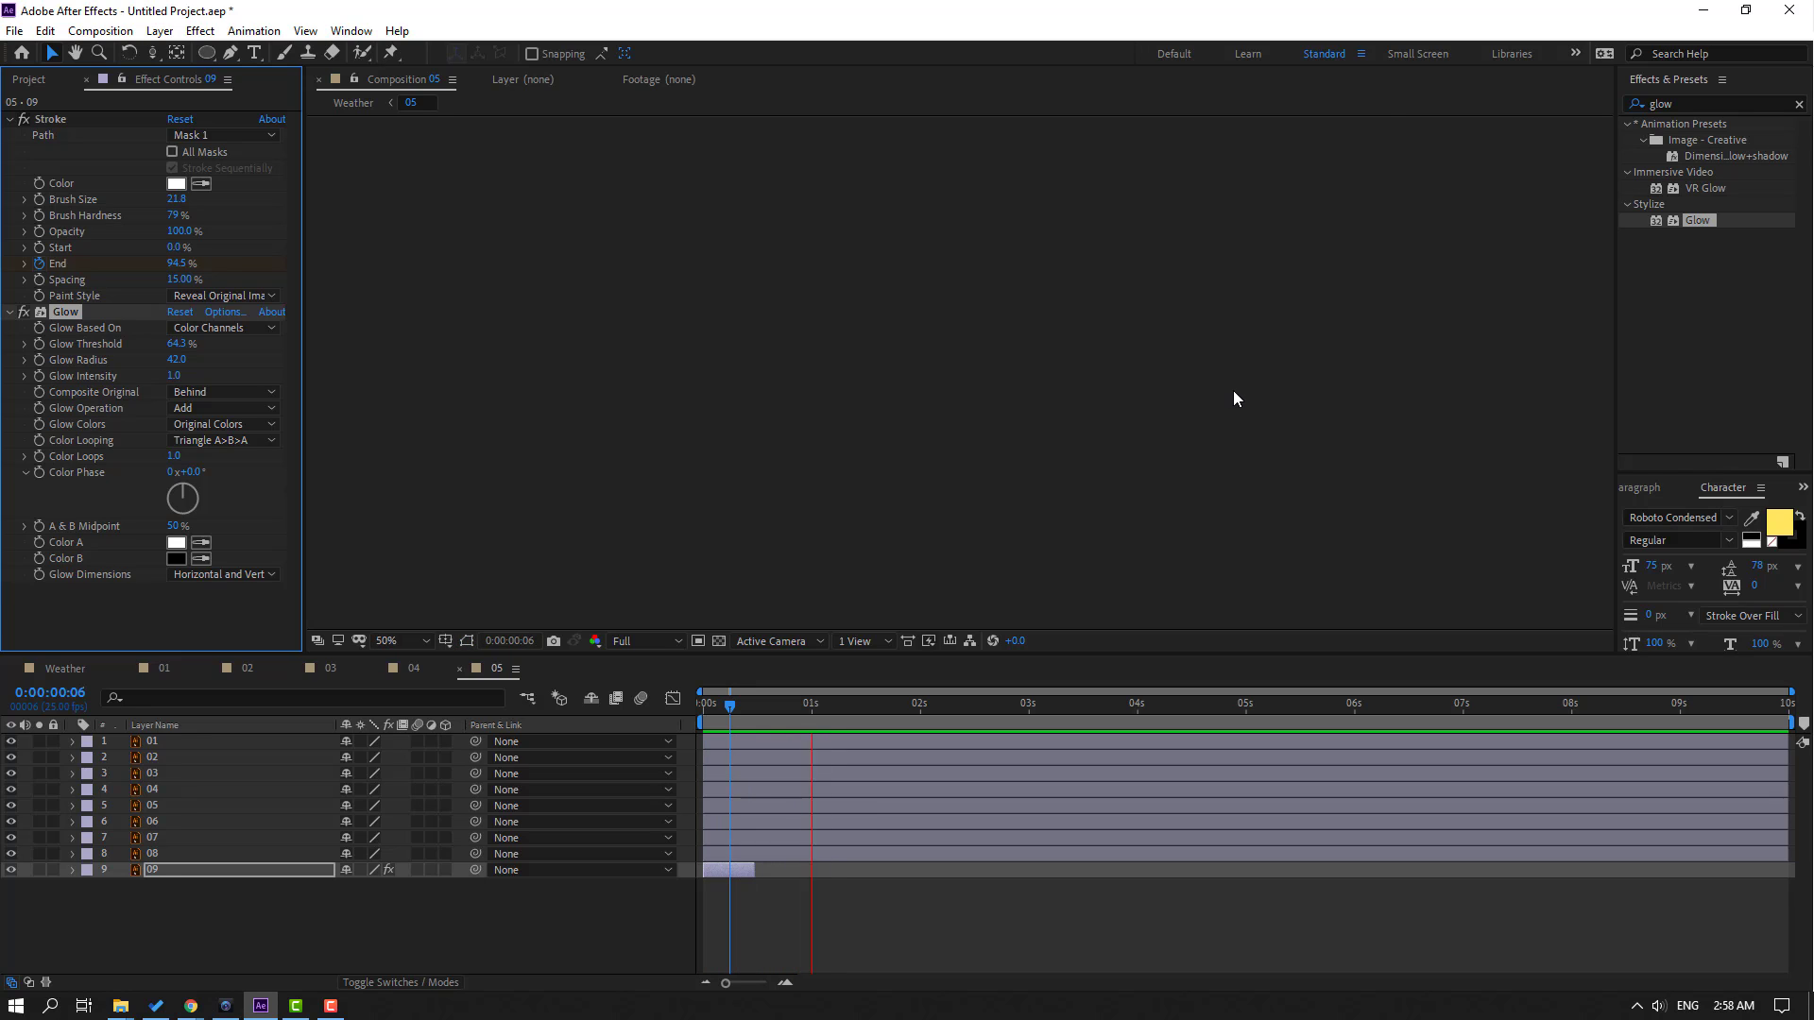
{"action": "key", "text": "space"}
Trim layer 09's out point to end near frame 7 and preview
{"action": "left_click", "coordinate": [148, 870]}
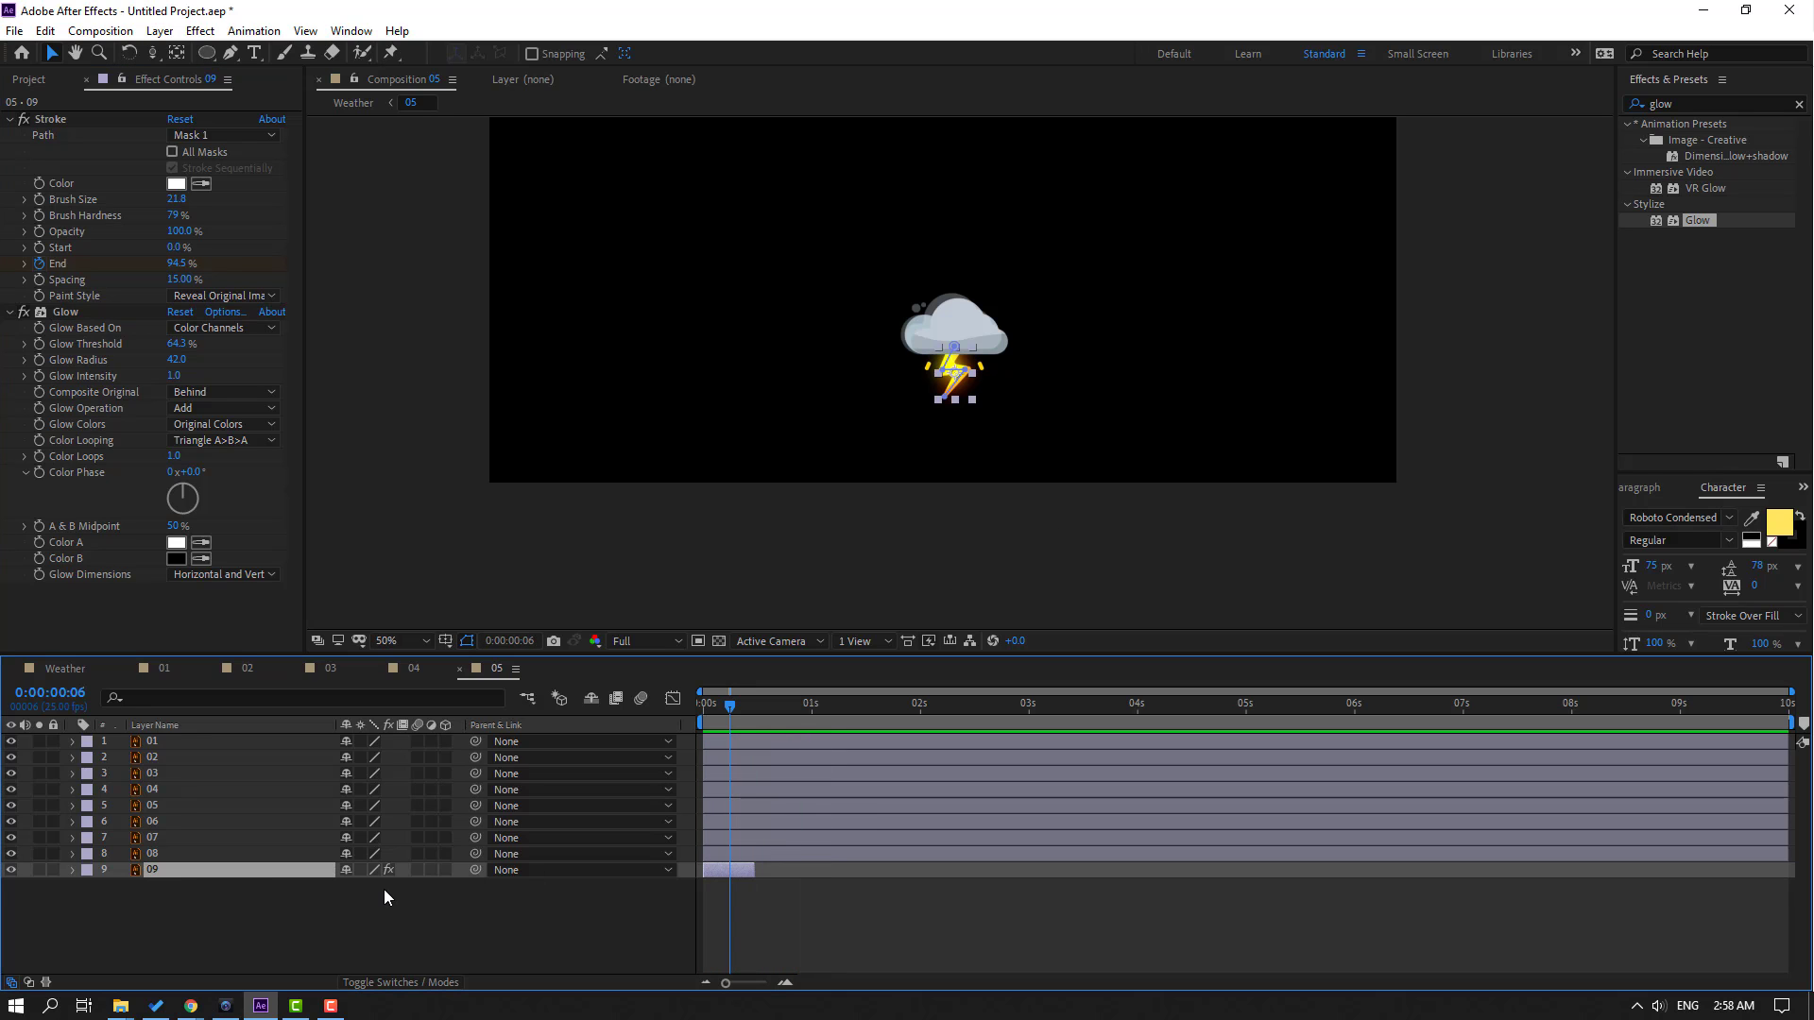
{"action": "key", "text": "u"}
{"action": "scroll", "coordinate": [805, 959], "scroll_direction": "up", "scroll_amount": 3}
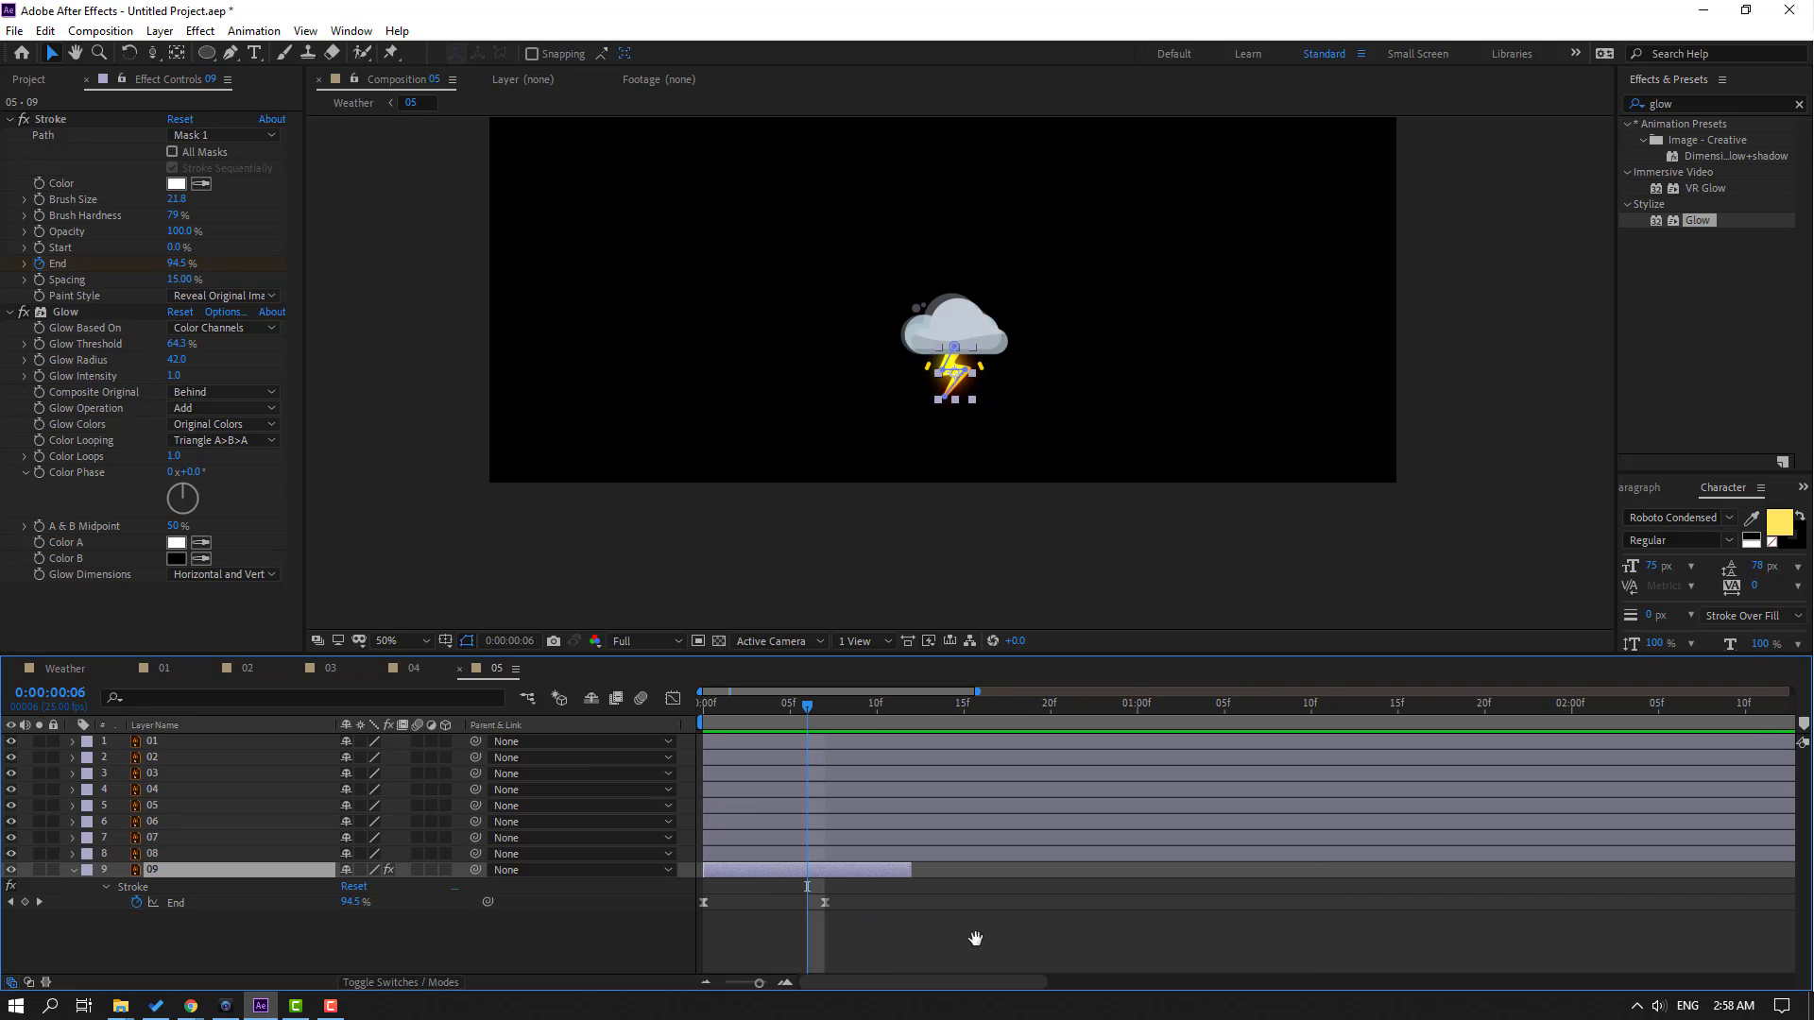
{"action": "left_click_drag", "start_coordinate": [898, 873], "coordinate": [824, 873]}
{"action": "key", "text": "space"}
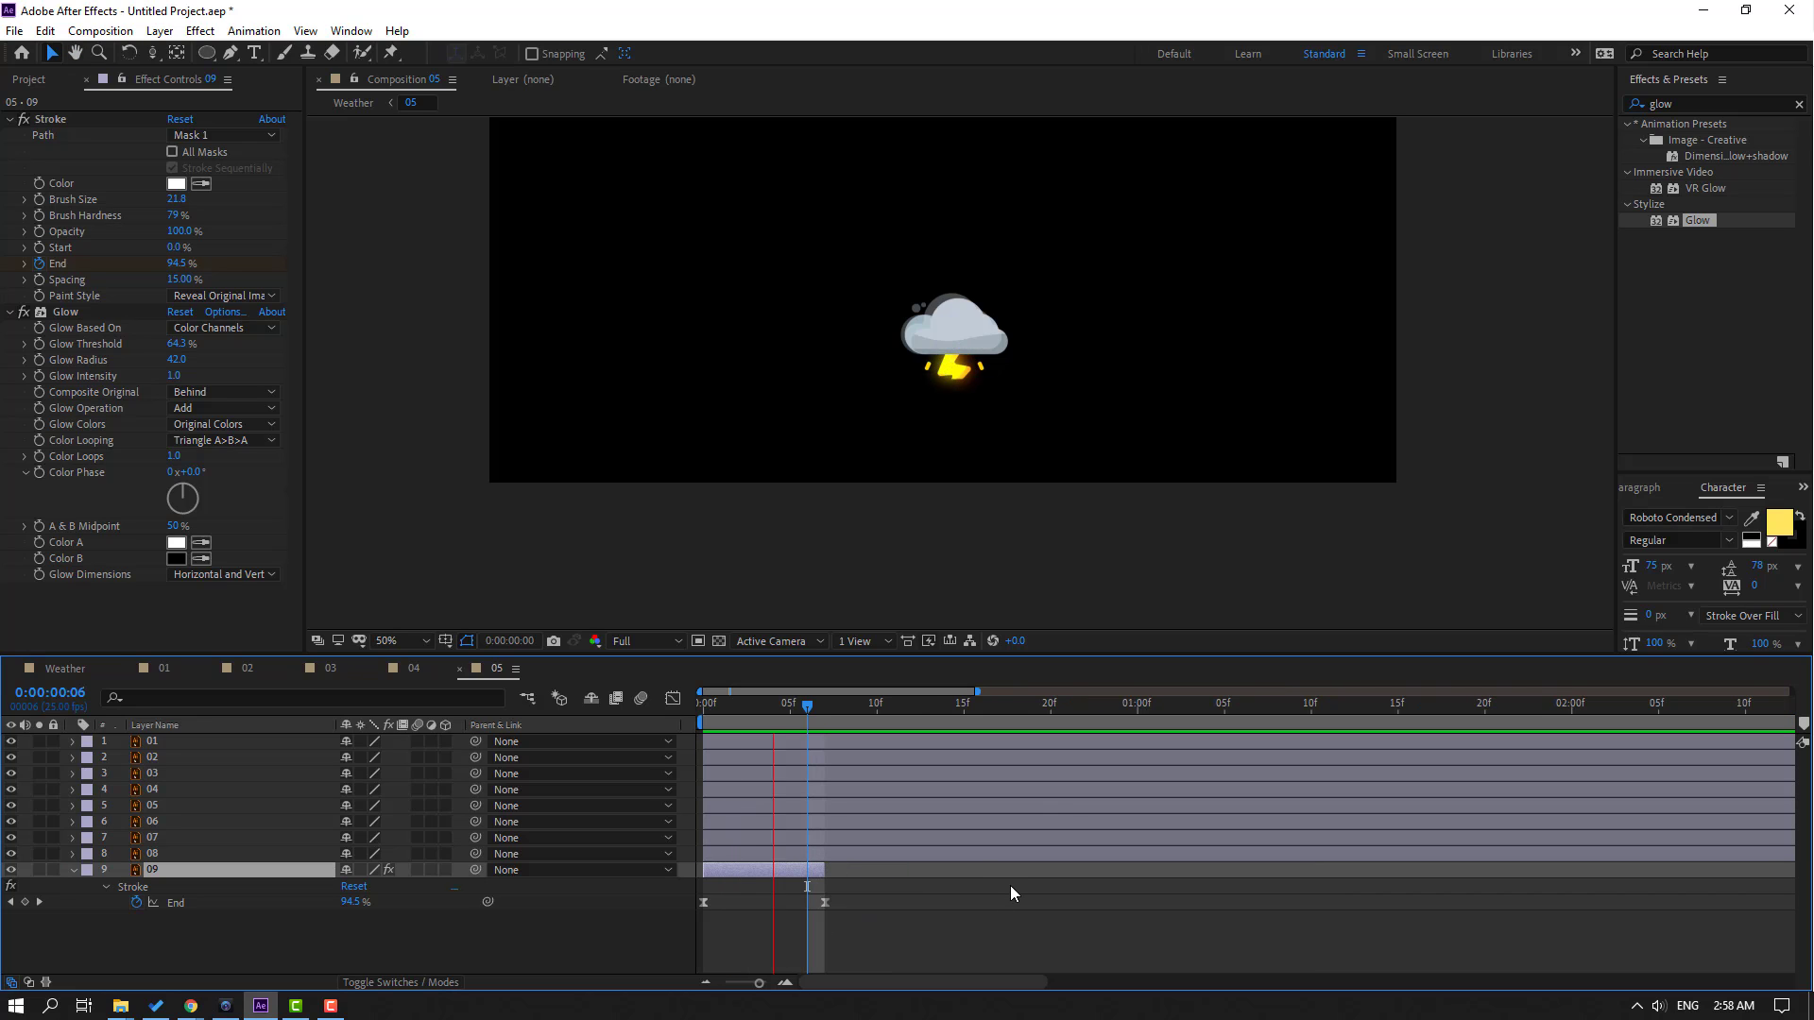
{"action": "scroll", "coordinate": [700, 492], "scroll_direction": "down", "scroll_amount": 4}
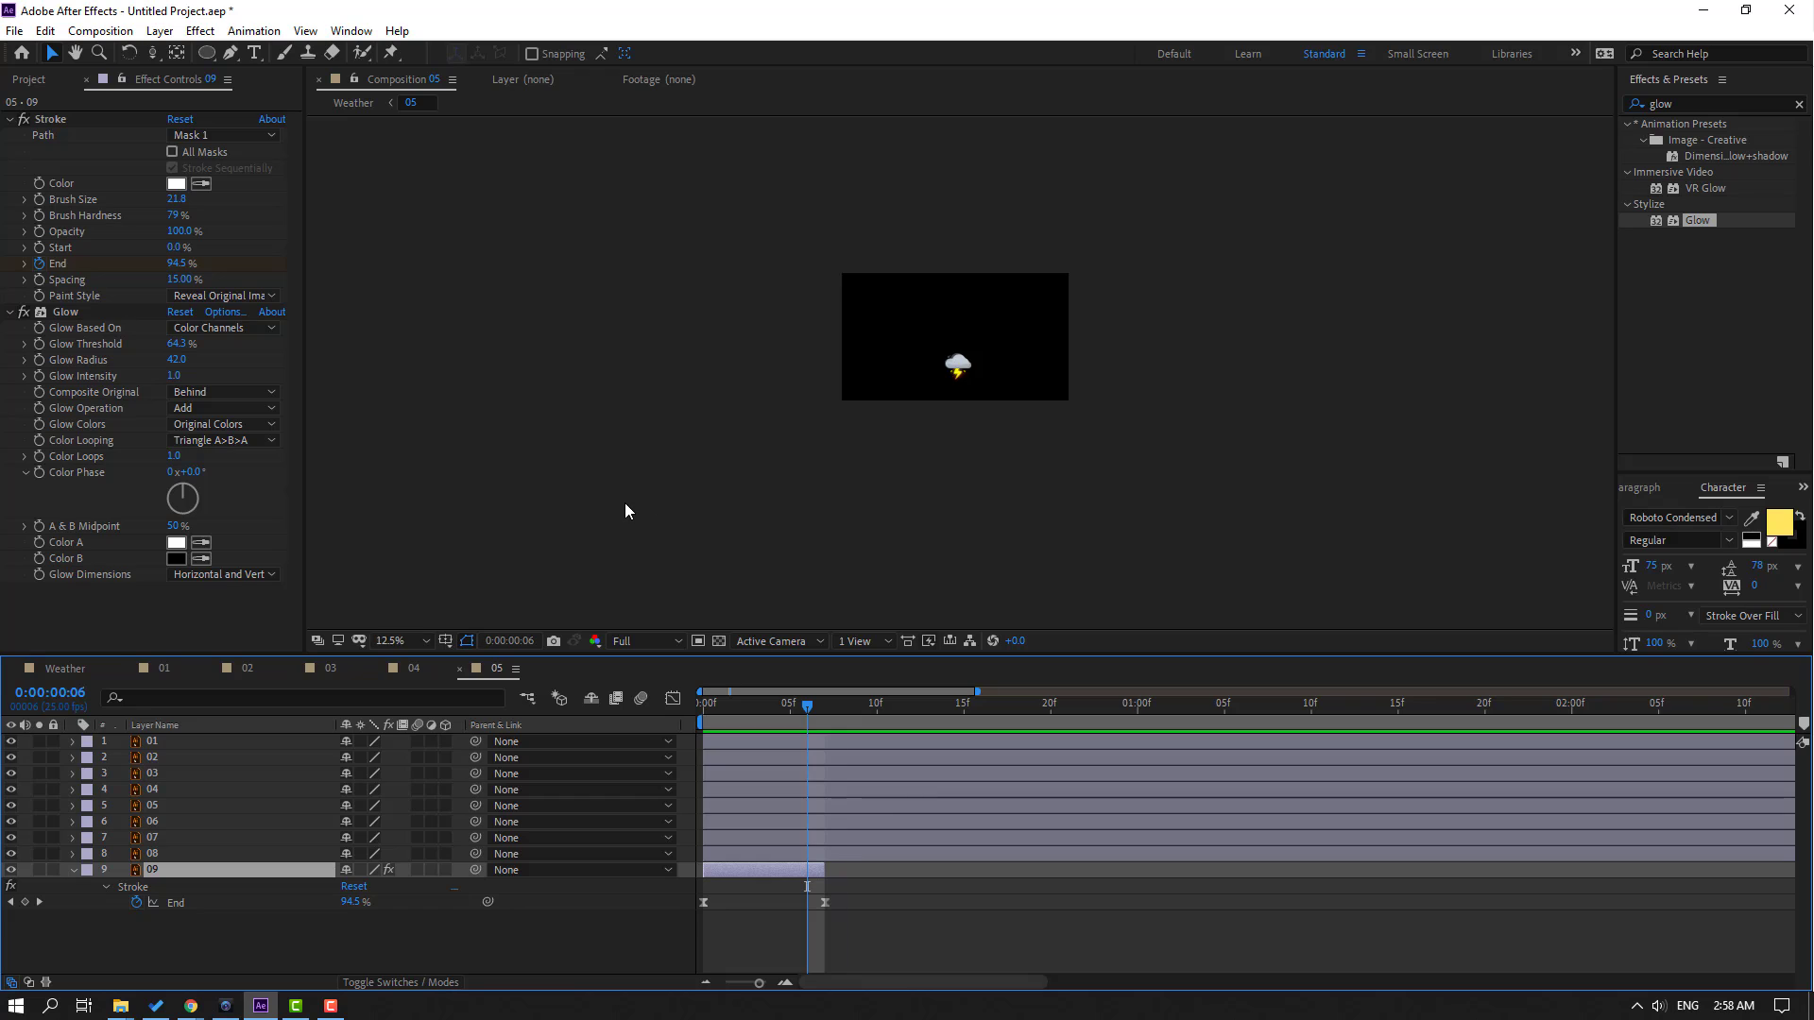
{"action": "scroll", "coordinate": [626, 512], "scroll_direction": "up", "scroll_amount": 4}
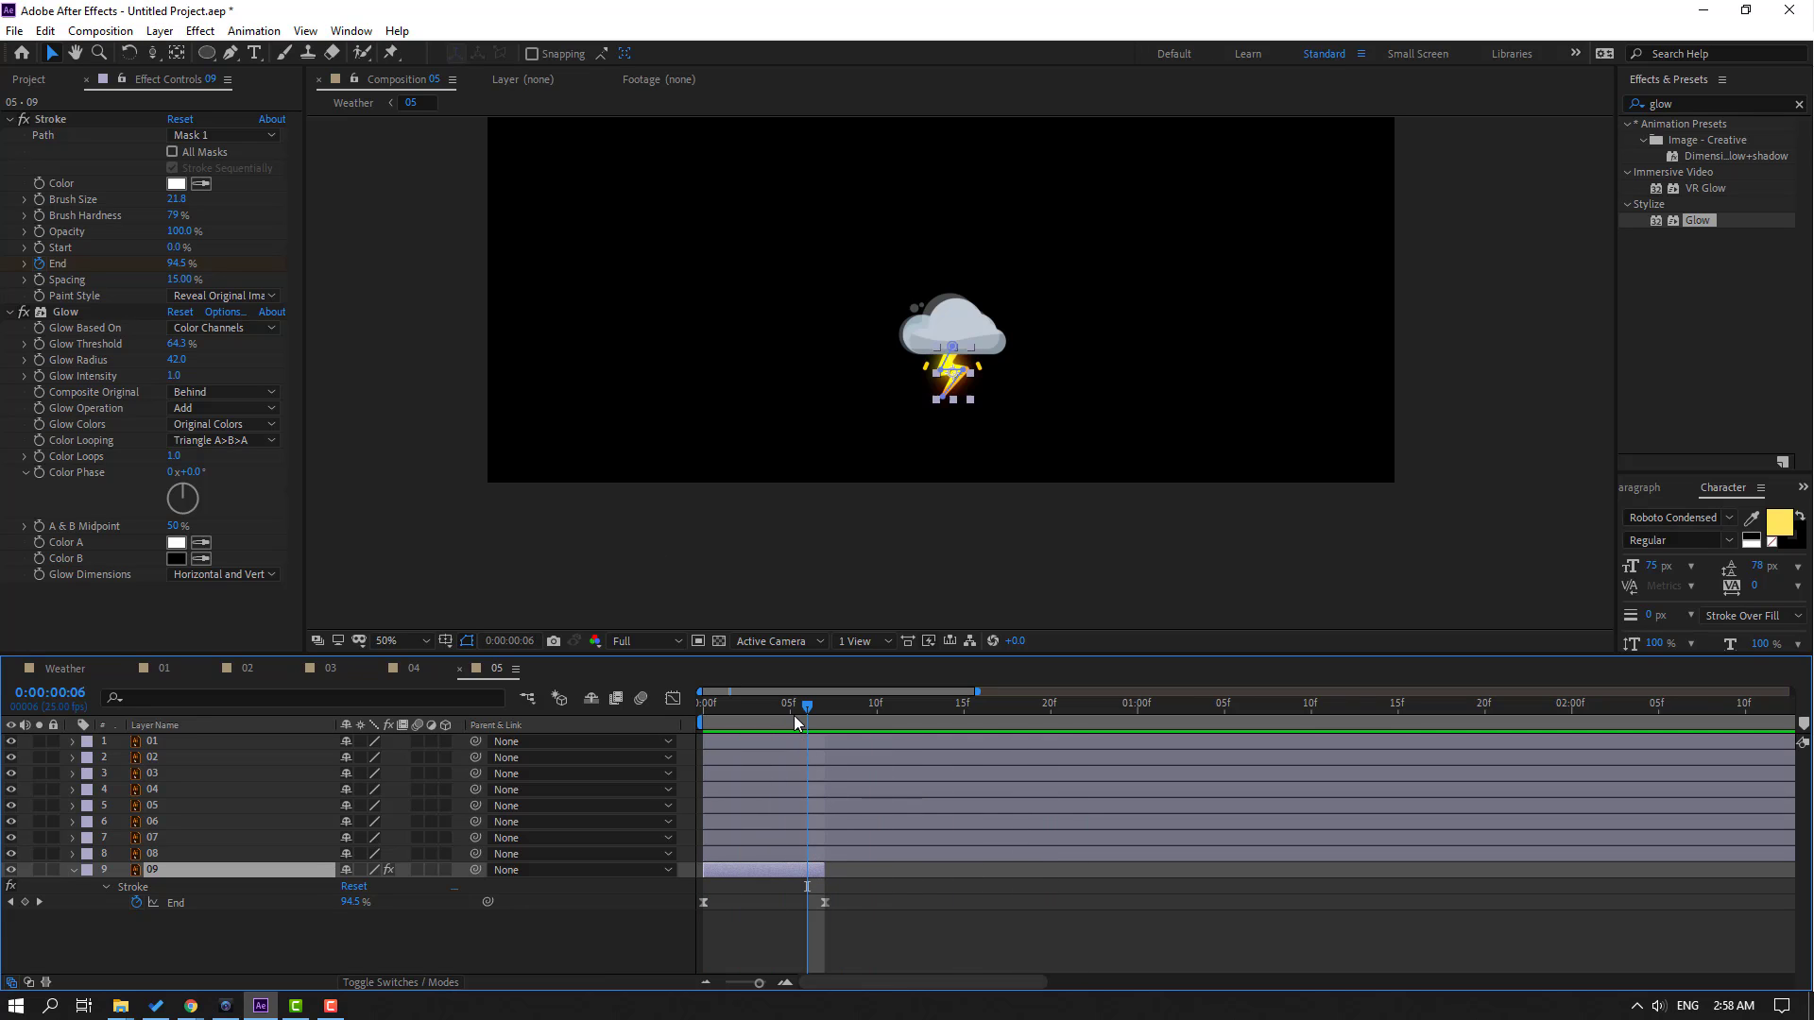
{"action": "key", "text": "space"}
{"action": "scroll", "coordinate": [951, 453], "scroll_direction": "up", "scroll_amount": 2}
{"action": "scroll", "coordinate": [952, 453], "scroll_direction": "up", "scroll_amount": 4}
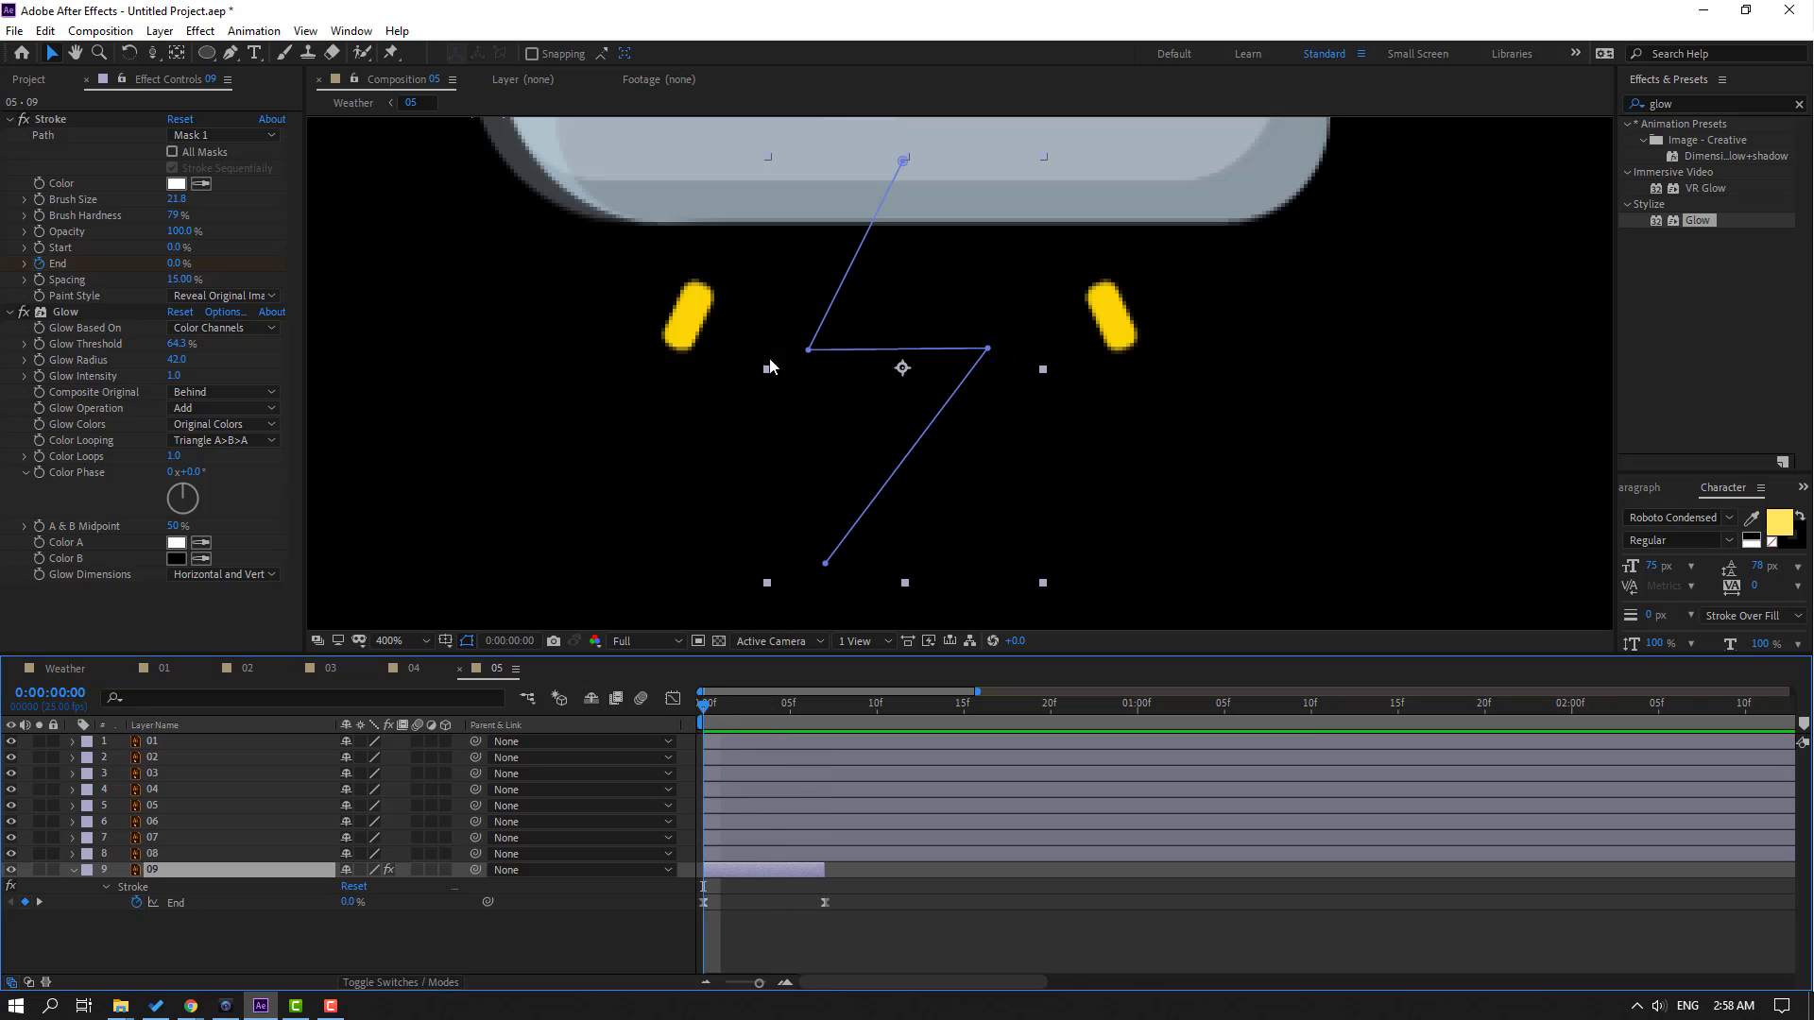
Split both yellow drop layers 06 and 07 at frame 2 with Edit > Split Layer
{"action": "left_click", "coordinate": [669, 315]}
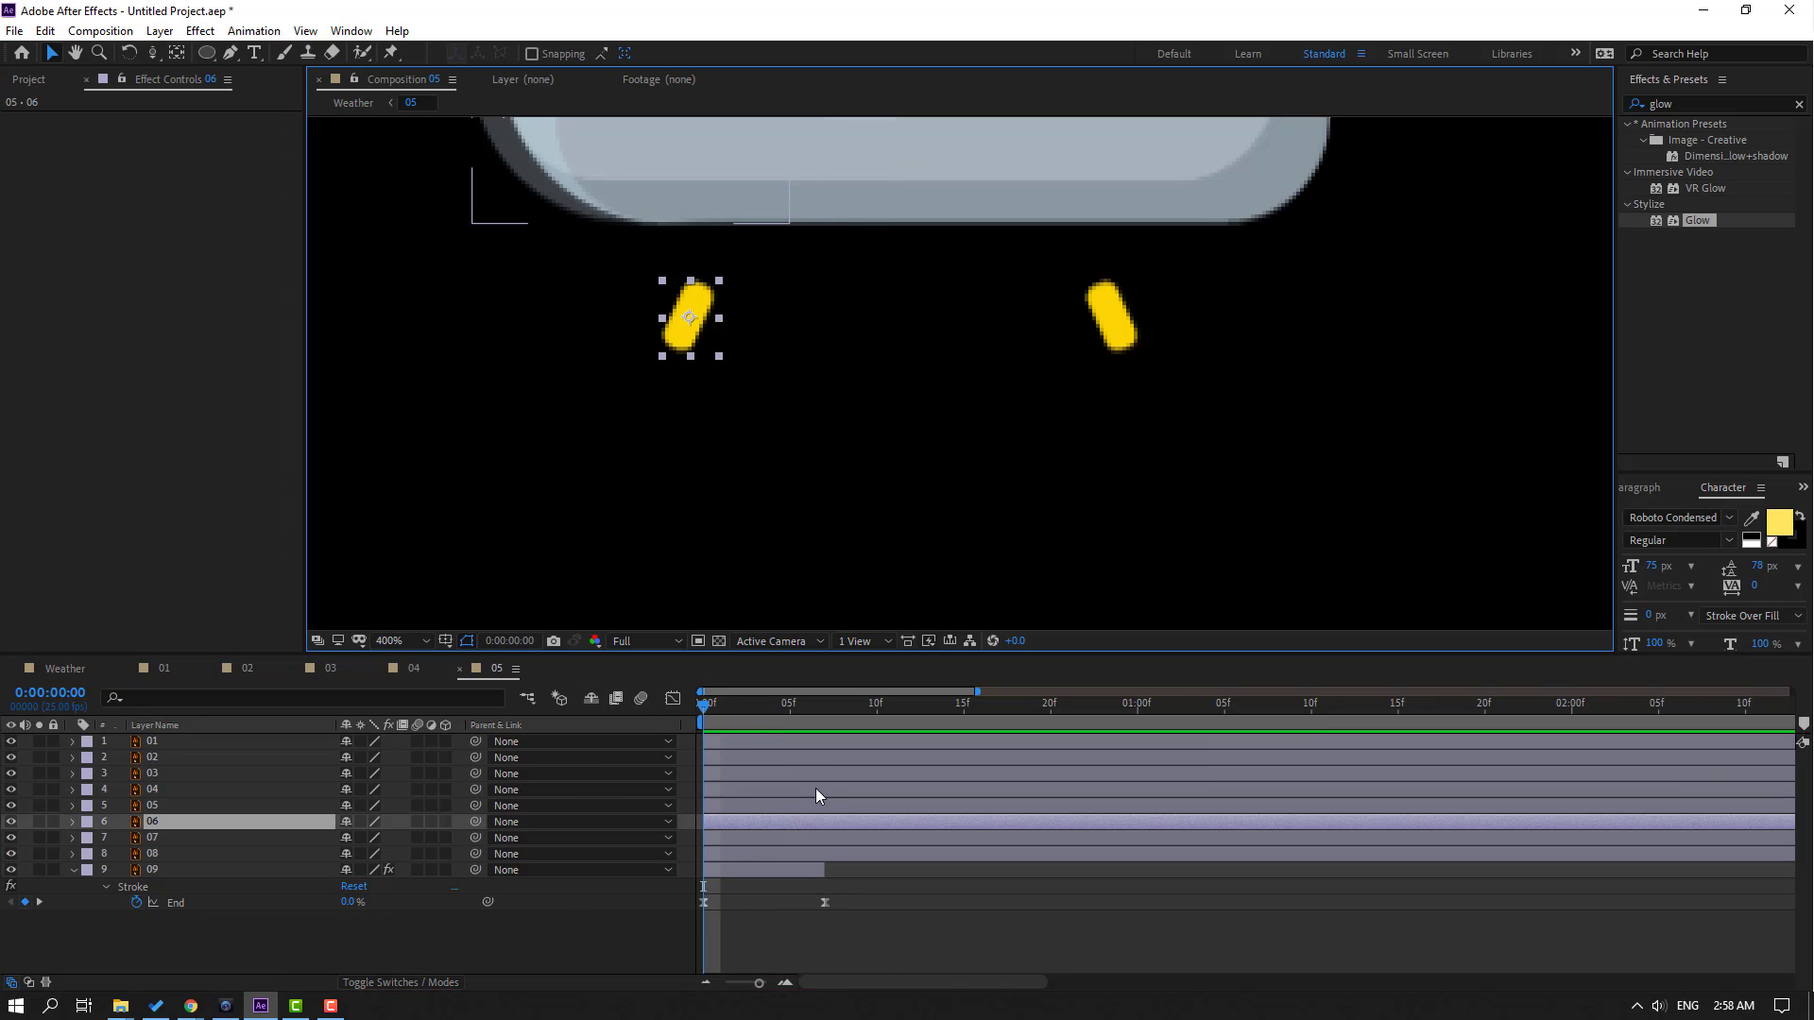
{"action": "key", "text": "Page_Down"}
{"action": "key", "text": "Page_Down"}
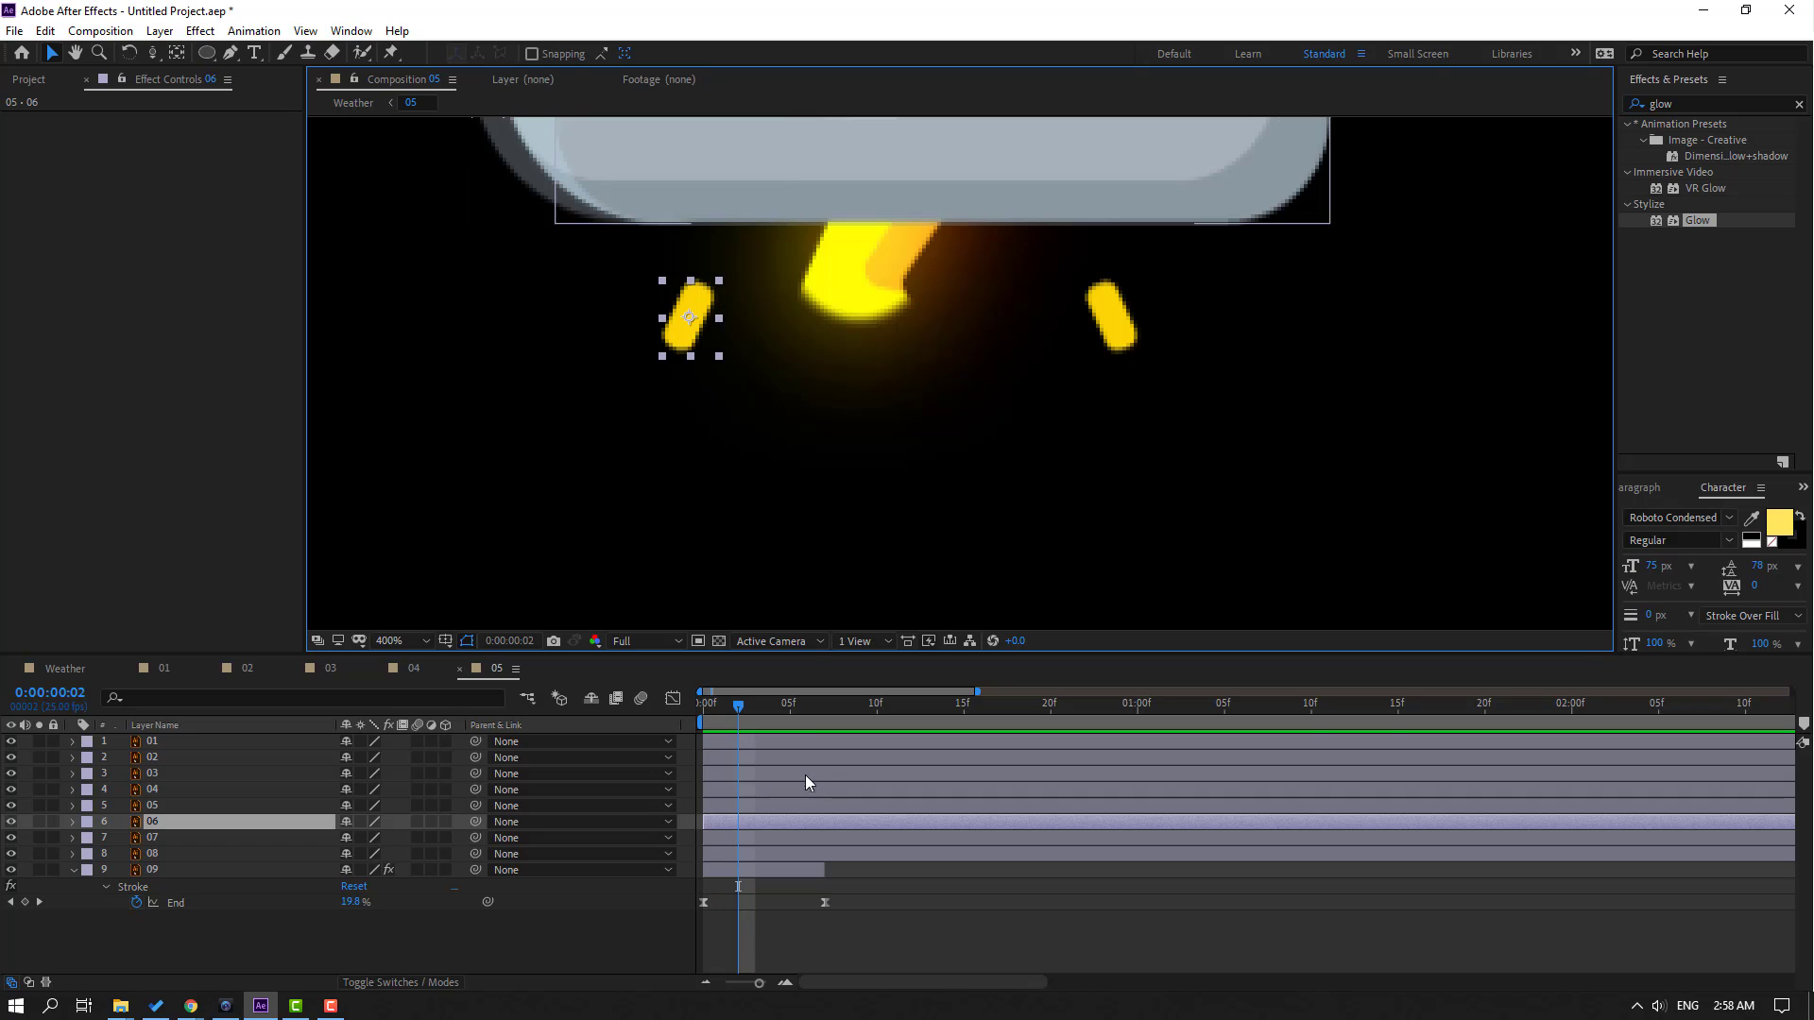
{"action": "left_click", "coordinate": [45, 31]}
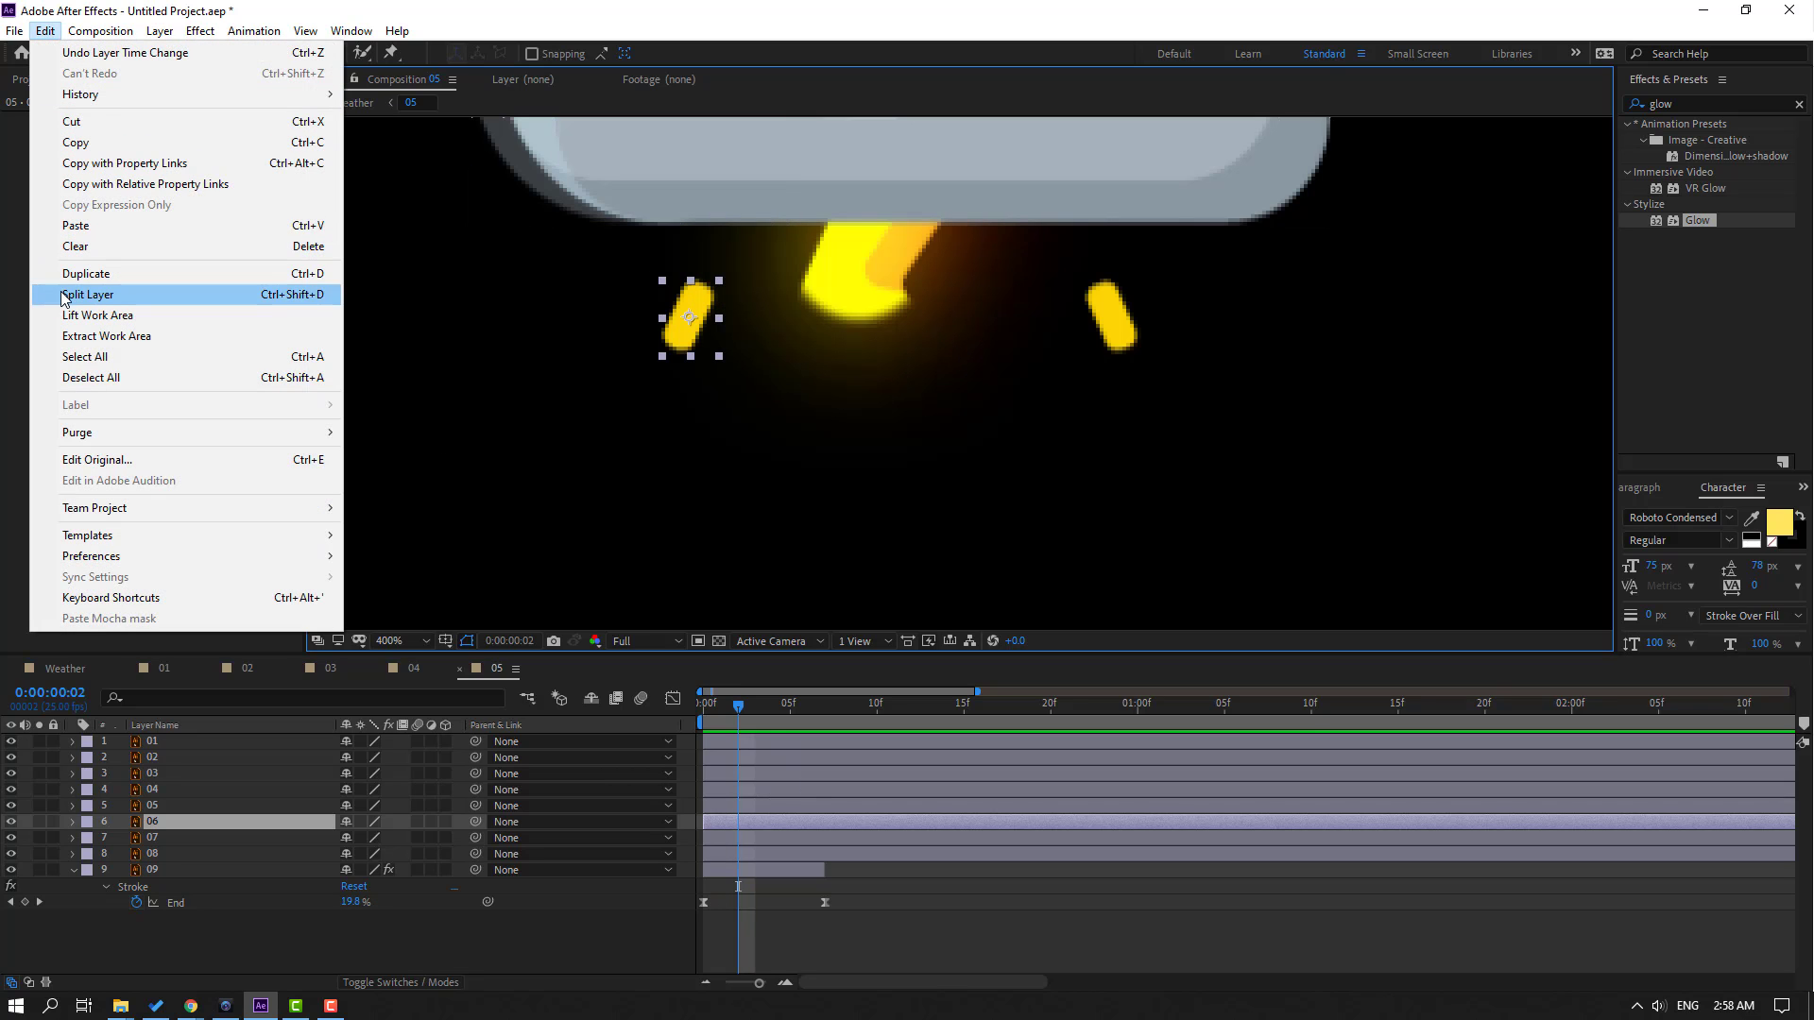
{"action": "left_click", "coordinate": [88, 294]}
{"action": "left_click", "coordinate": [1116, 330]}
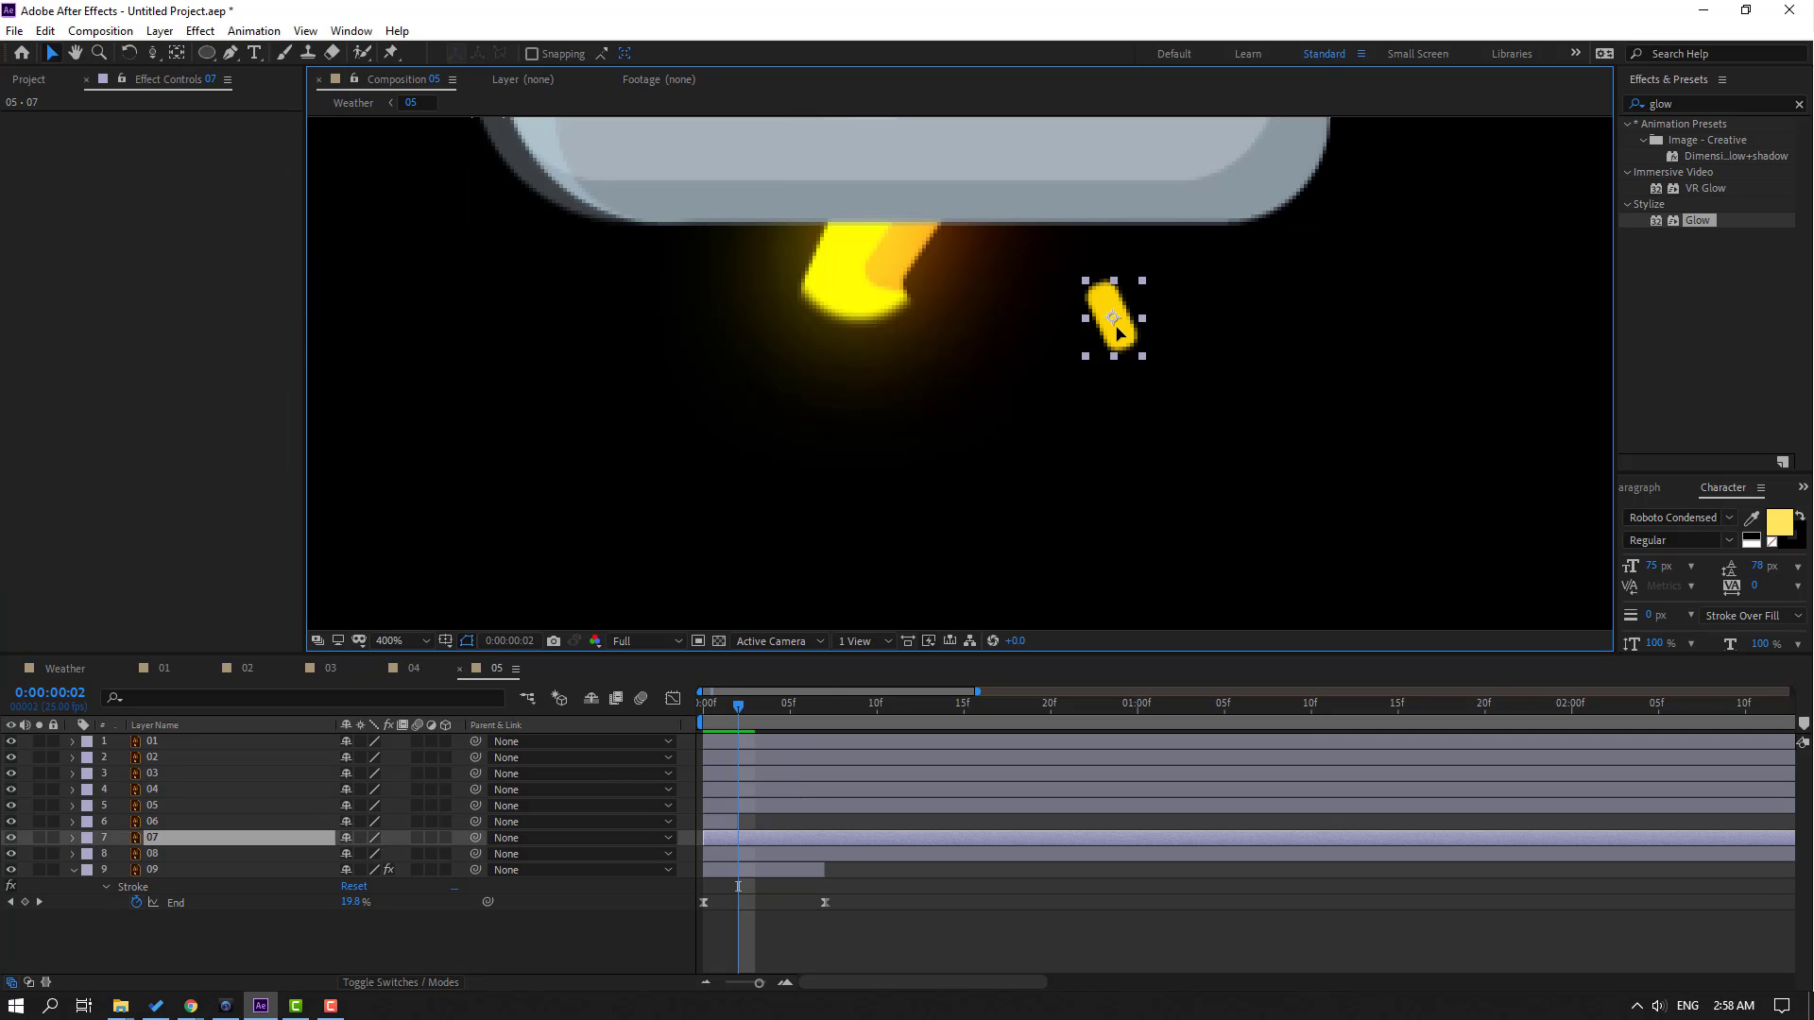
{"action": "left_click", "coordinate": [46, 31]}
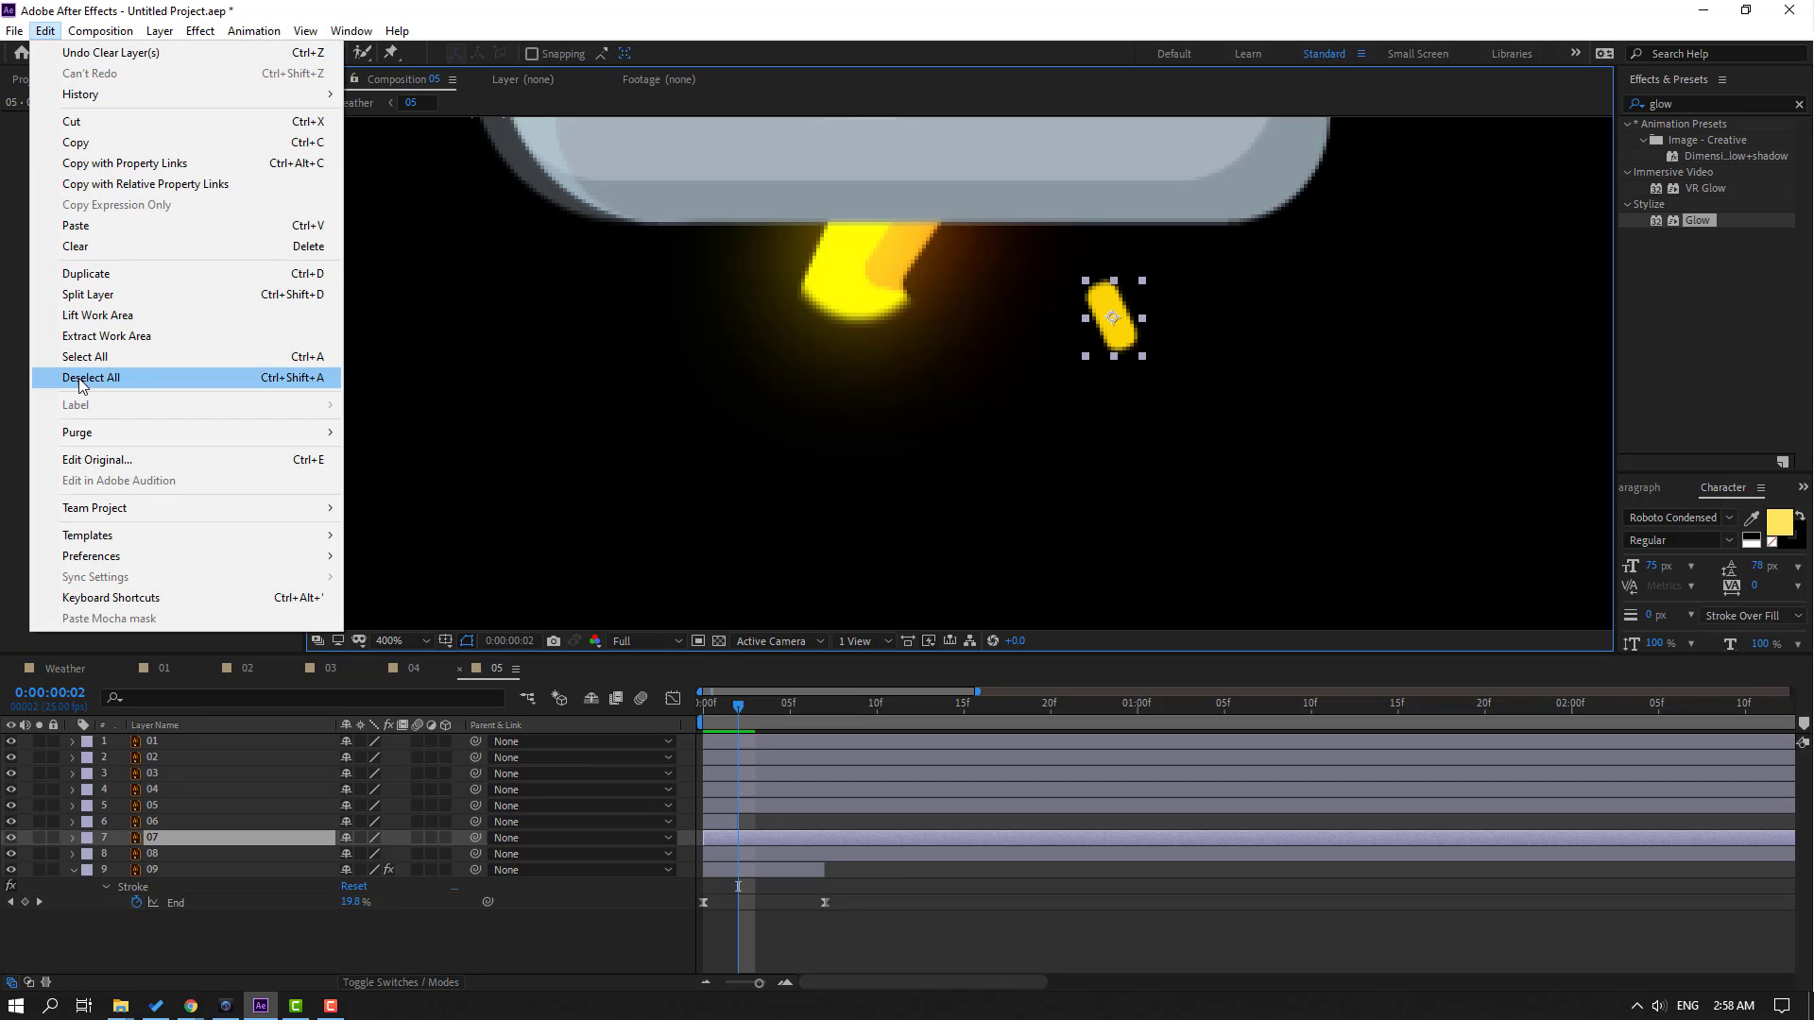
{"action": "left_click", "coordinate": [88, 294]}
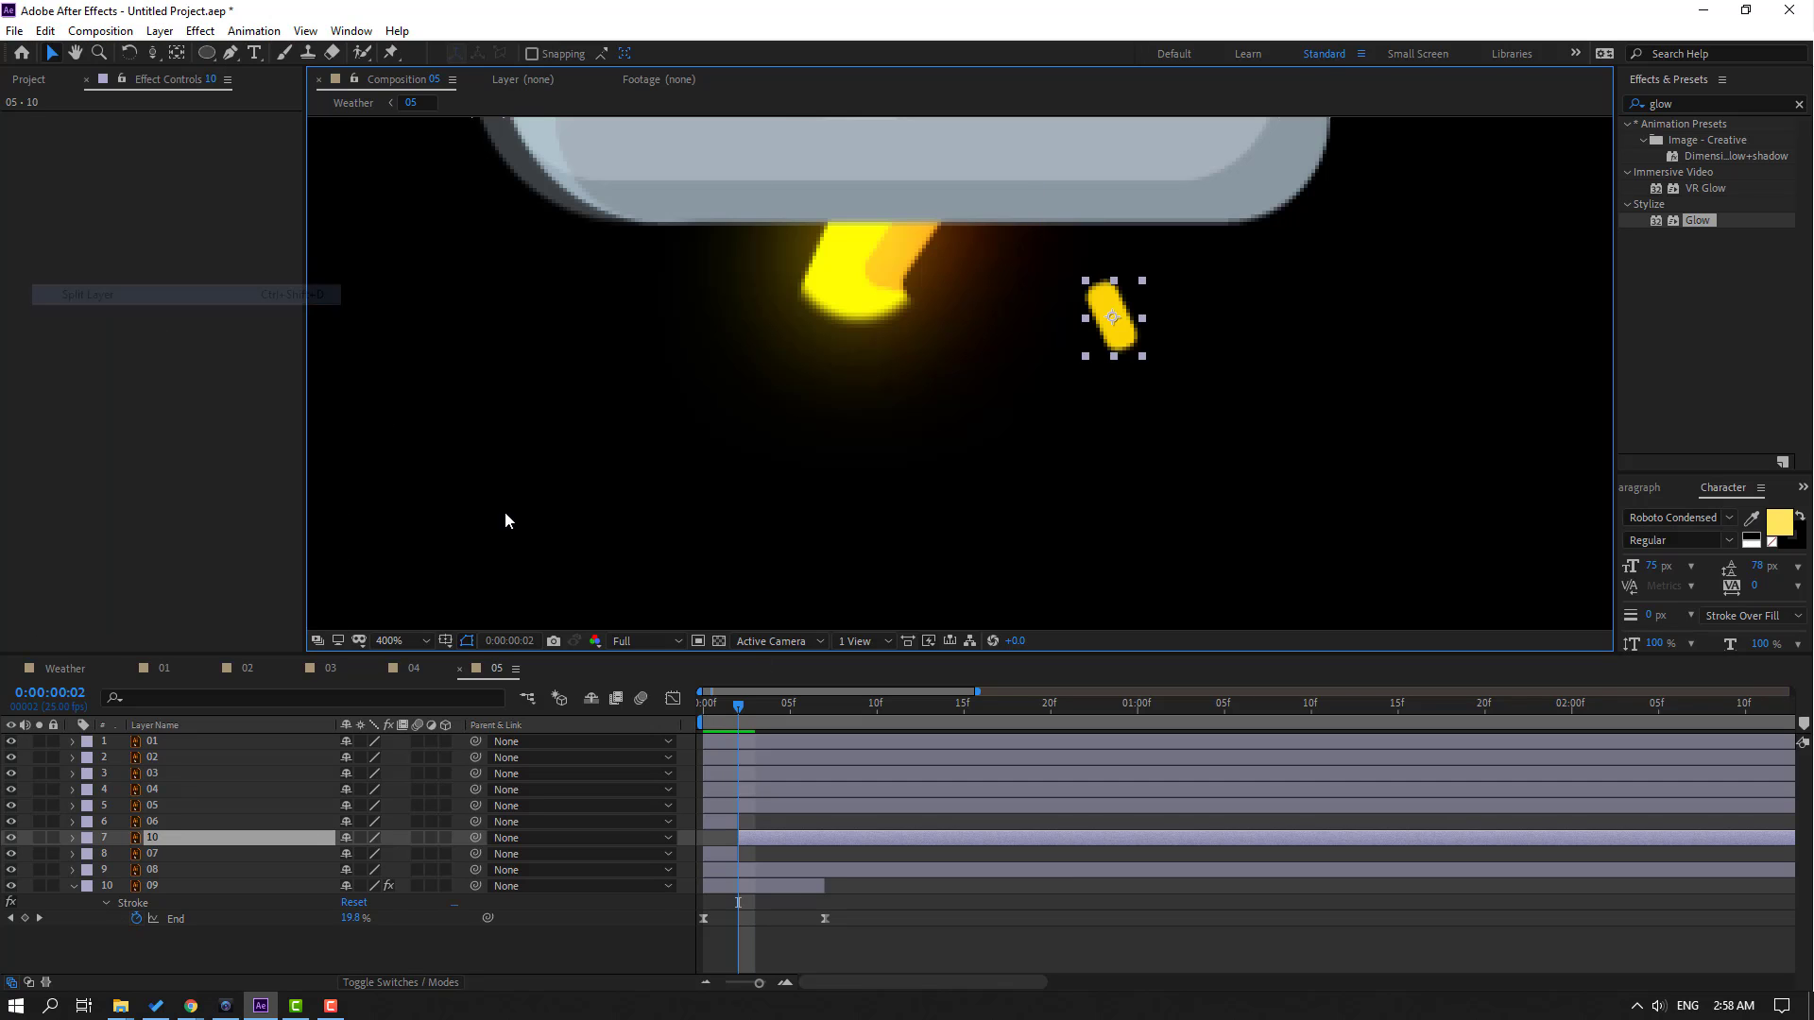
Slide the drops' short clips to staggered start times a few frames apart
{"action": "left_click", "coordinate": [728, 831]}
{"action": "key", "text": "bracketleft"}
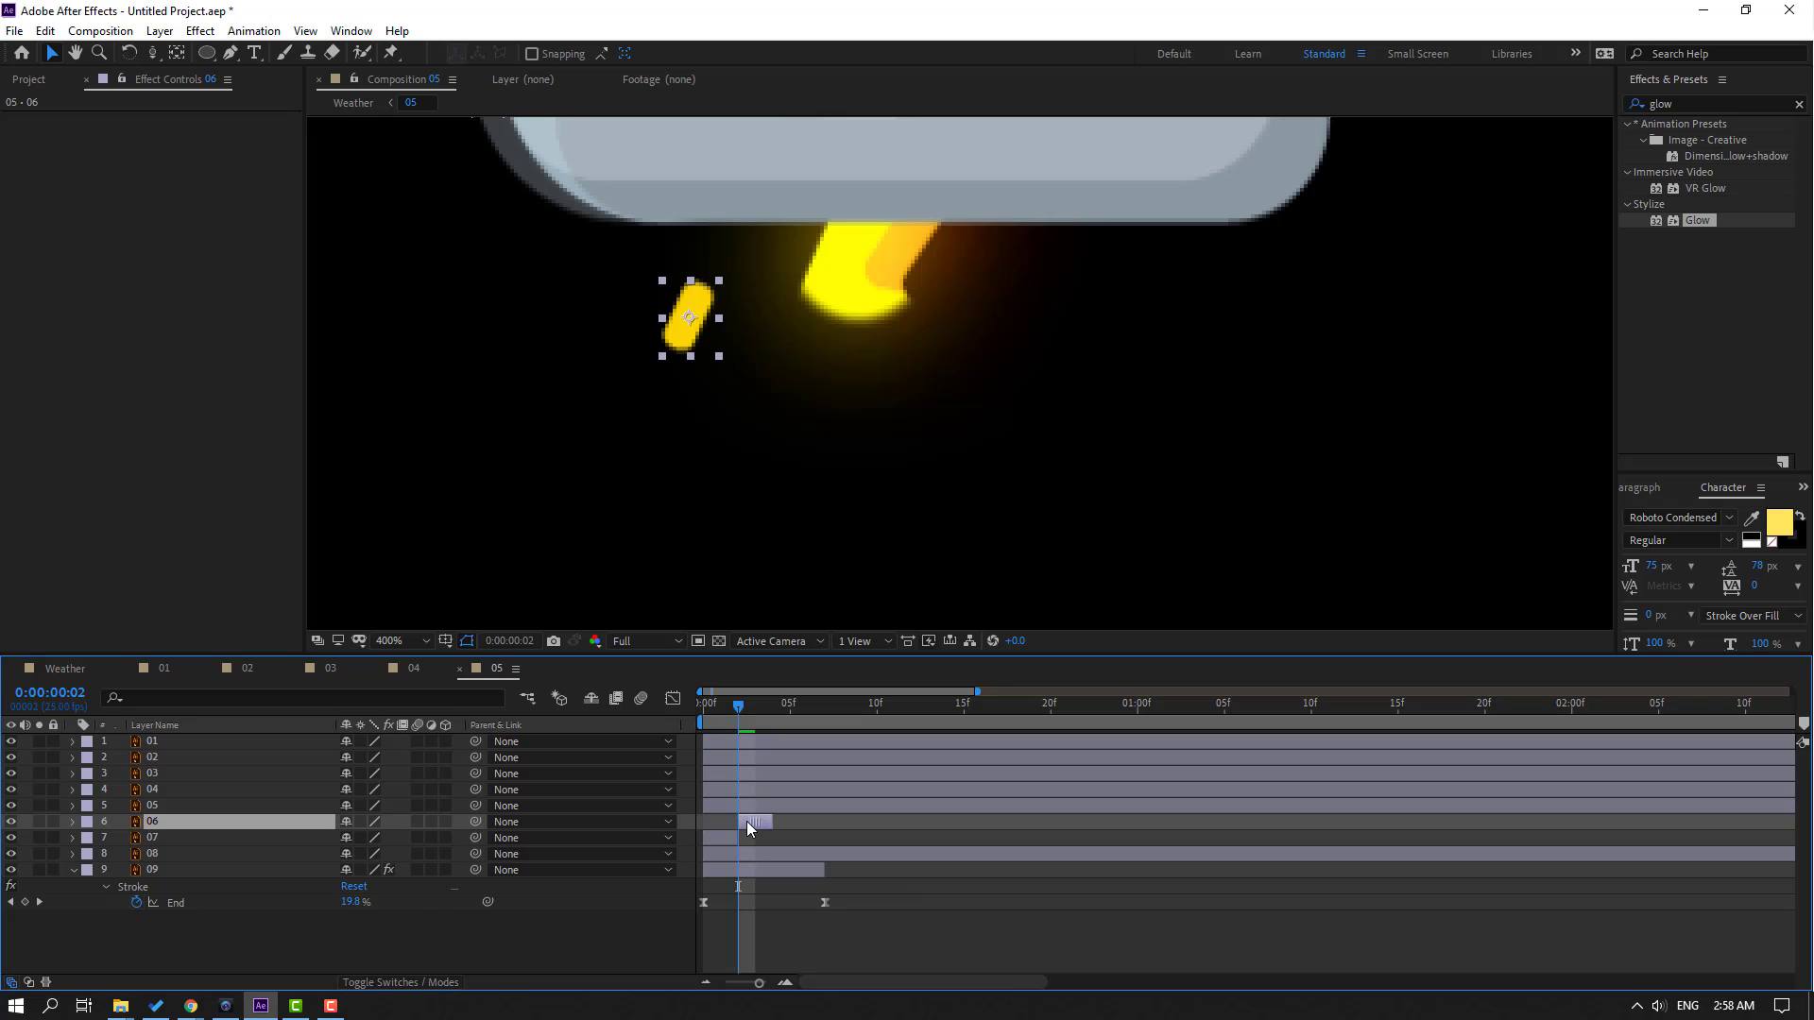
{"action": "left_click_drag", "start_coordinate": [720, 840], "coordinate": [789, 839]}
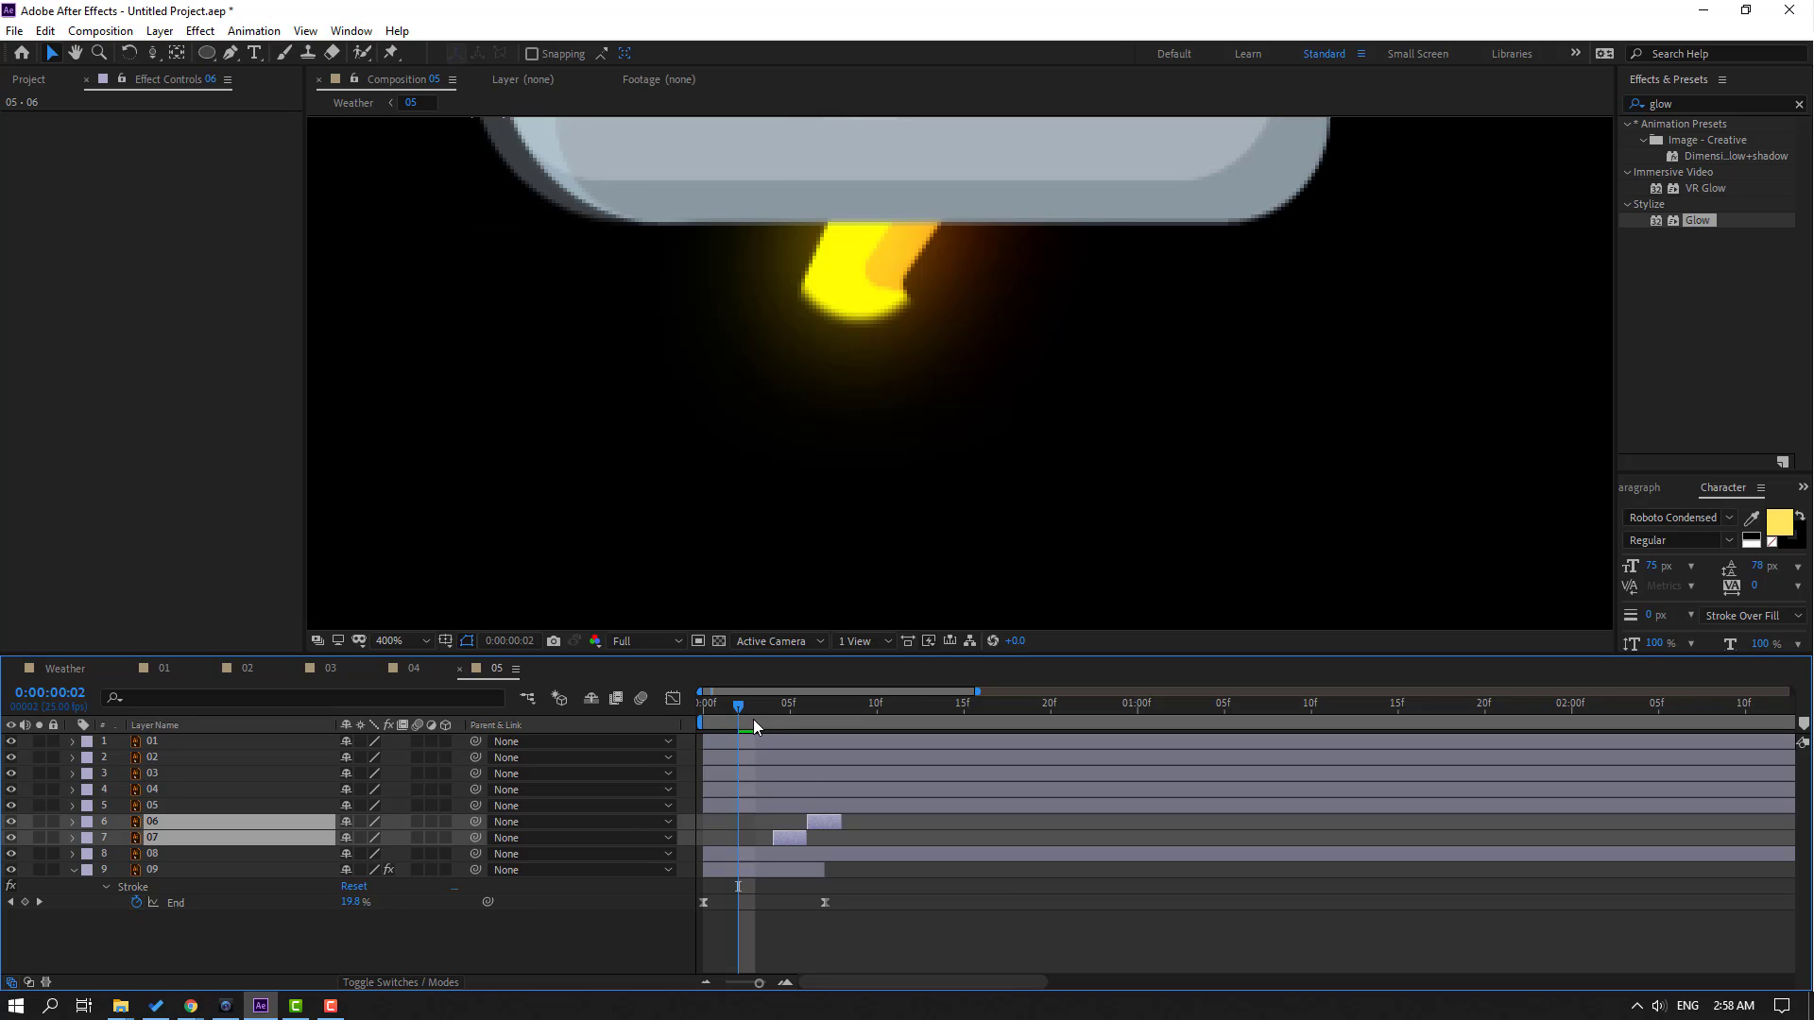
{"action": "left_click_drag", "start_coordinate": [745, 715], "coordinate": [705, 710]}
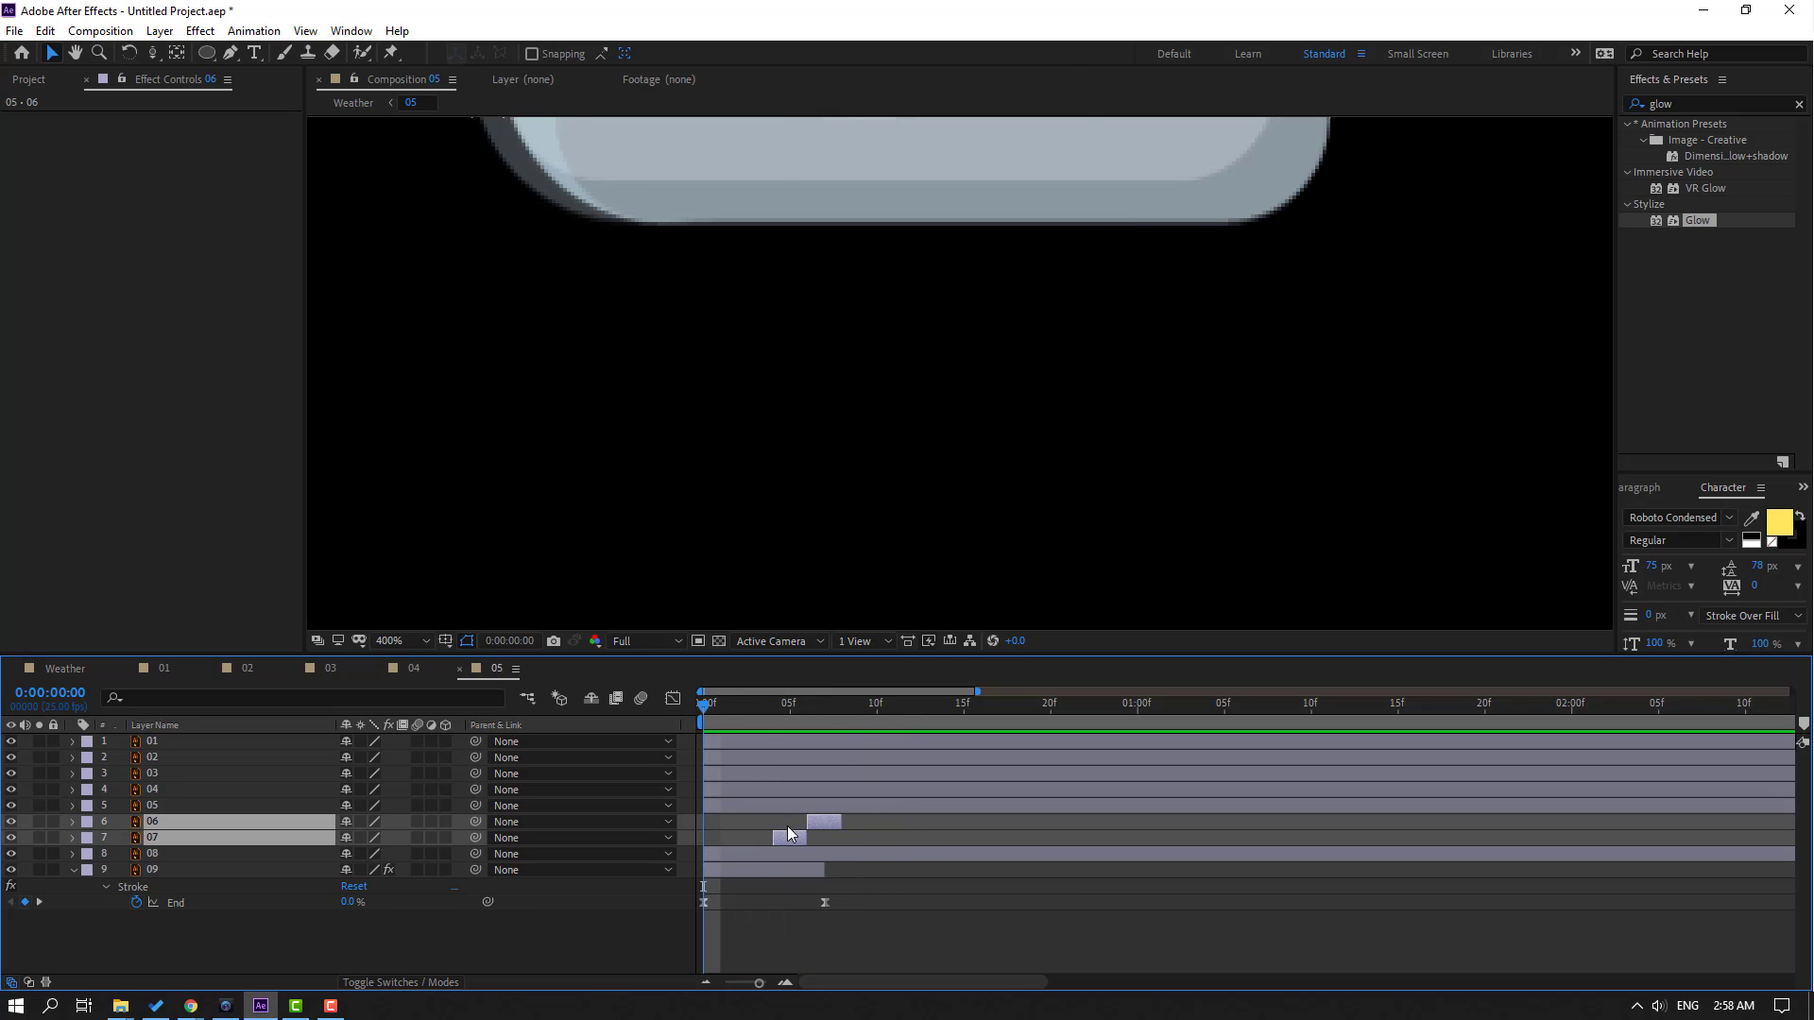
{"action": "mouse_move", "coordinate": [778, 841]}
{"action": "left_mouse_down"}
{"action": "mouse_move", "coordinate": [743, 844]}
{"action": "mouse_move", "coordinate": [801, 829]}
{"action": "left_mouse_up"}
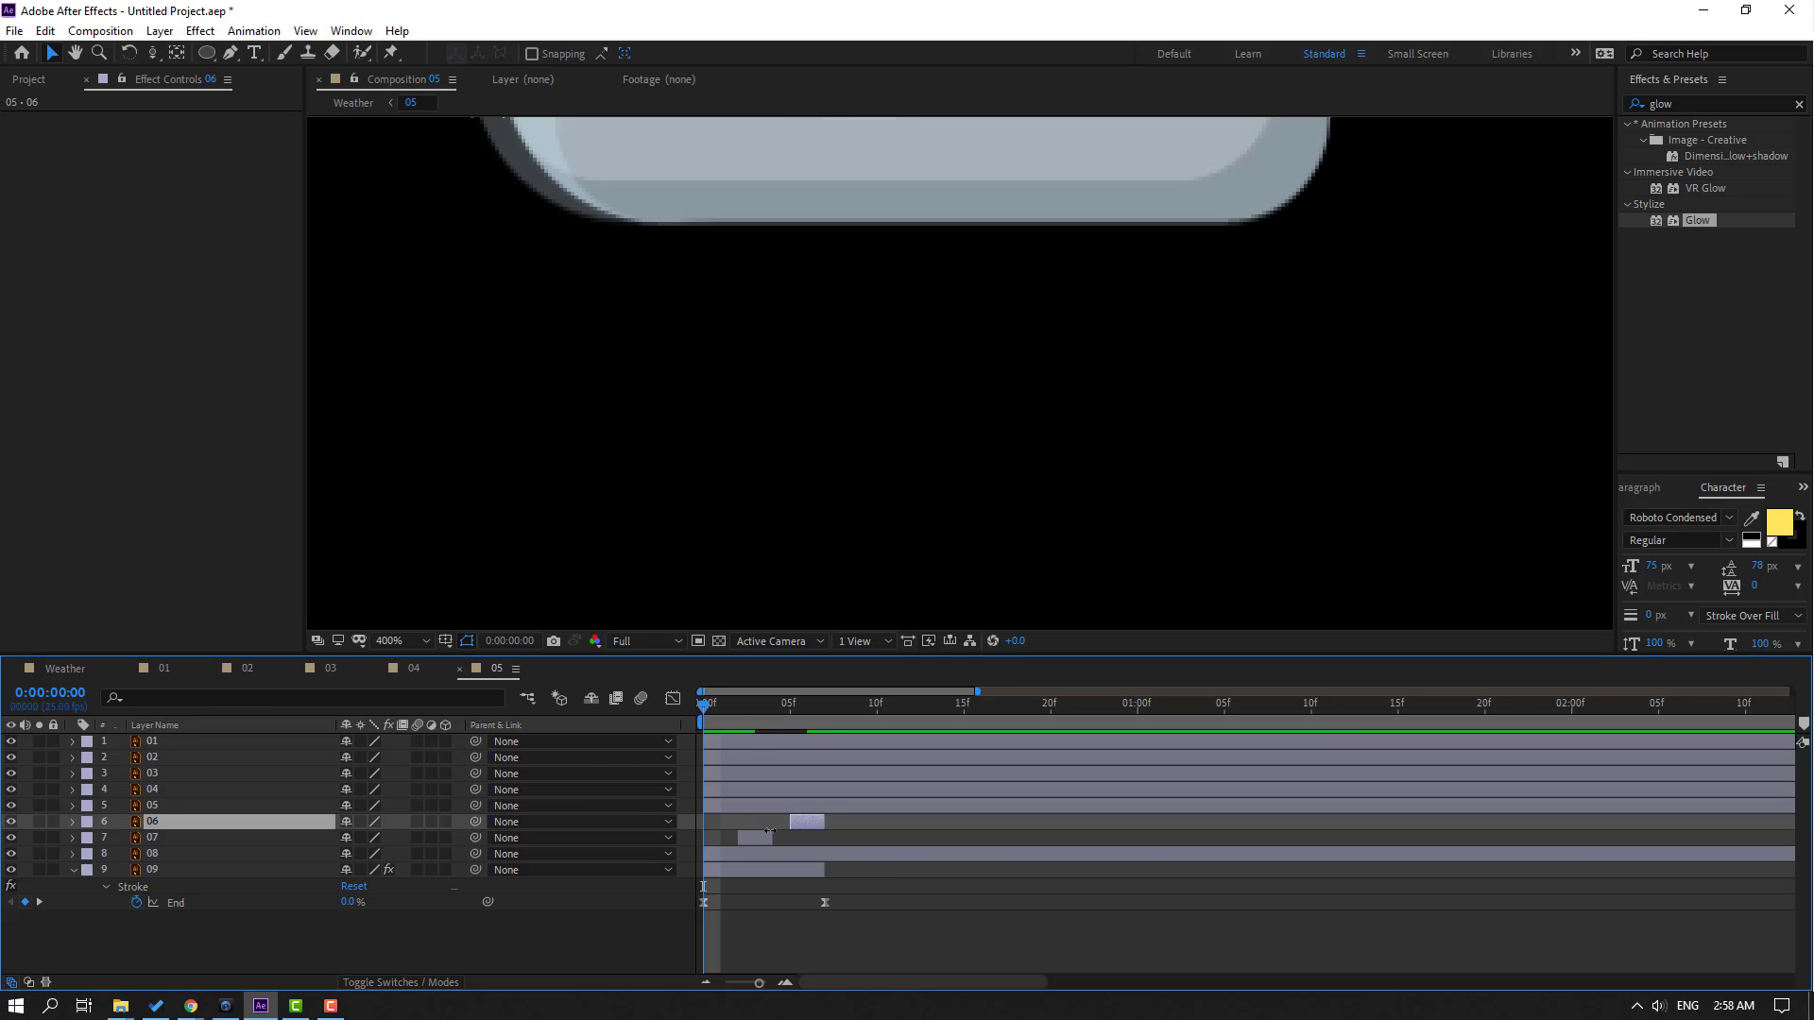
{"action": "left_click_drag", "start_coordinate": [727, 716], "coordinate": [755, 711]}
Copy layer 09's Glow onto drop layers 06 and 07, then lower layer 06's Glow Radius to 10
{"action": "left_click", "coordinate": [196, 870]}
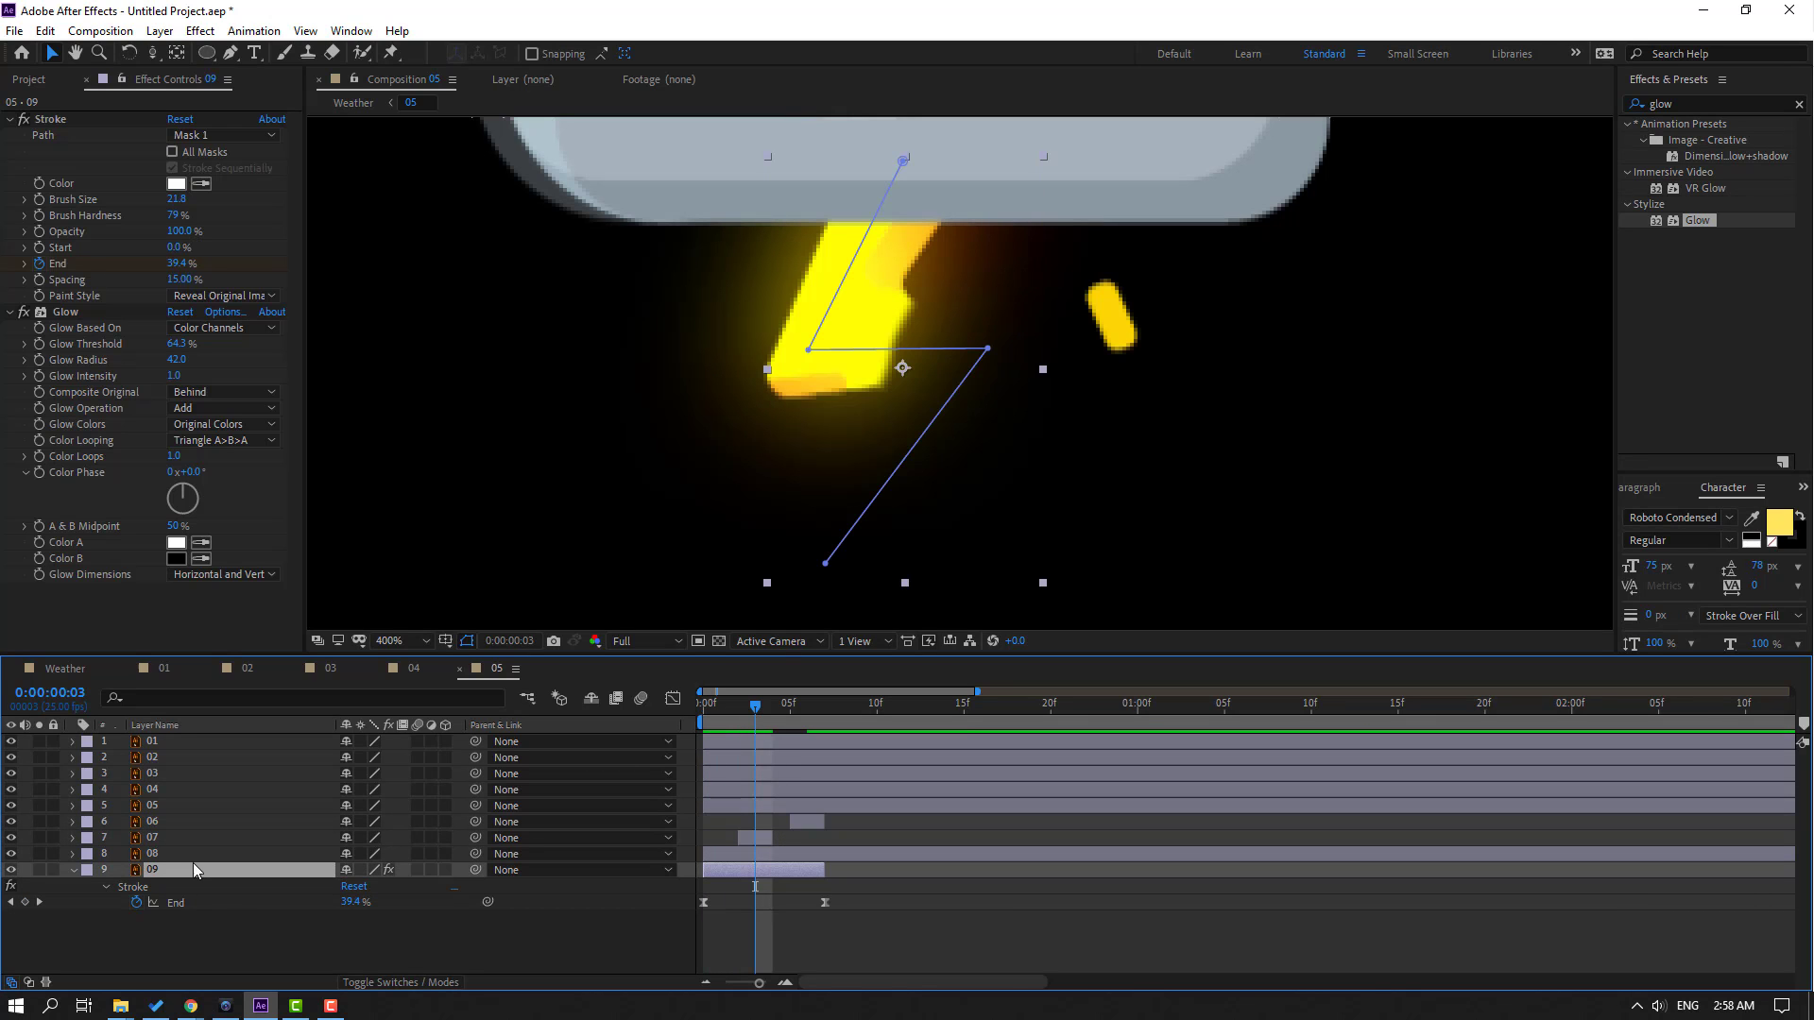
{"action": "left_click", "coordinate": [68, 311]}
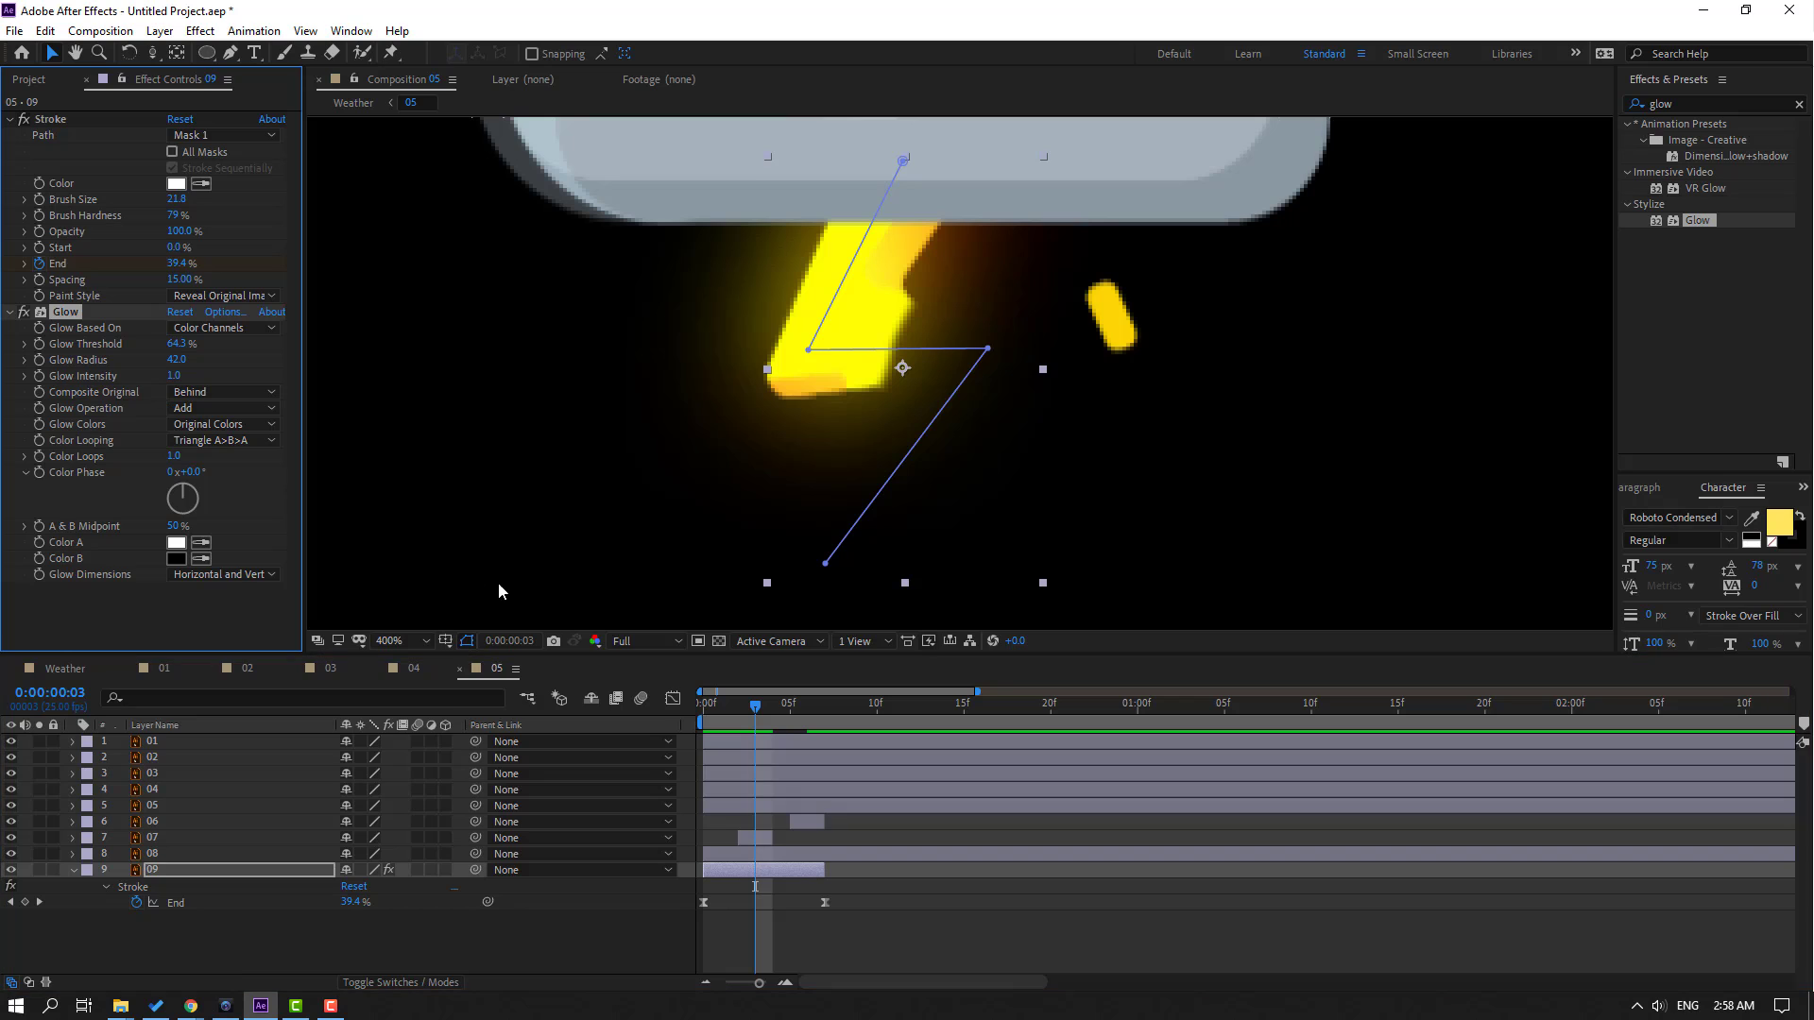
{"action": "left_click", "coordinate": [762, 838]}
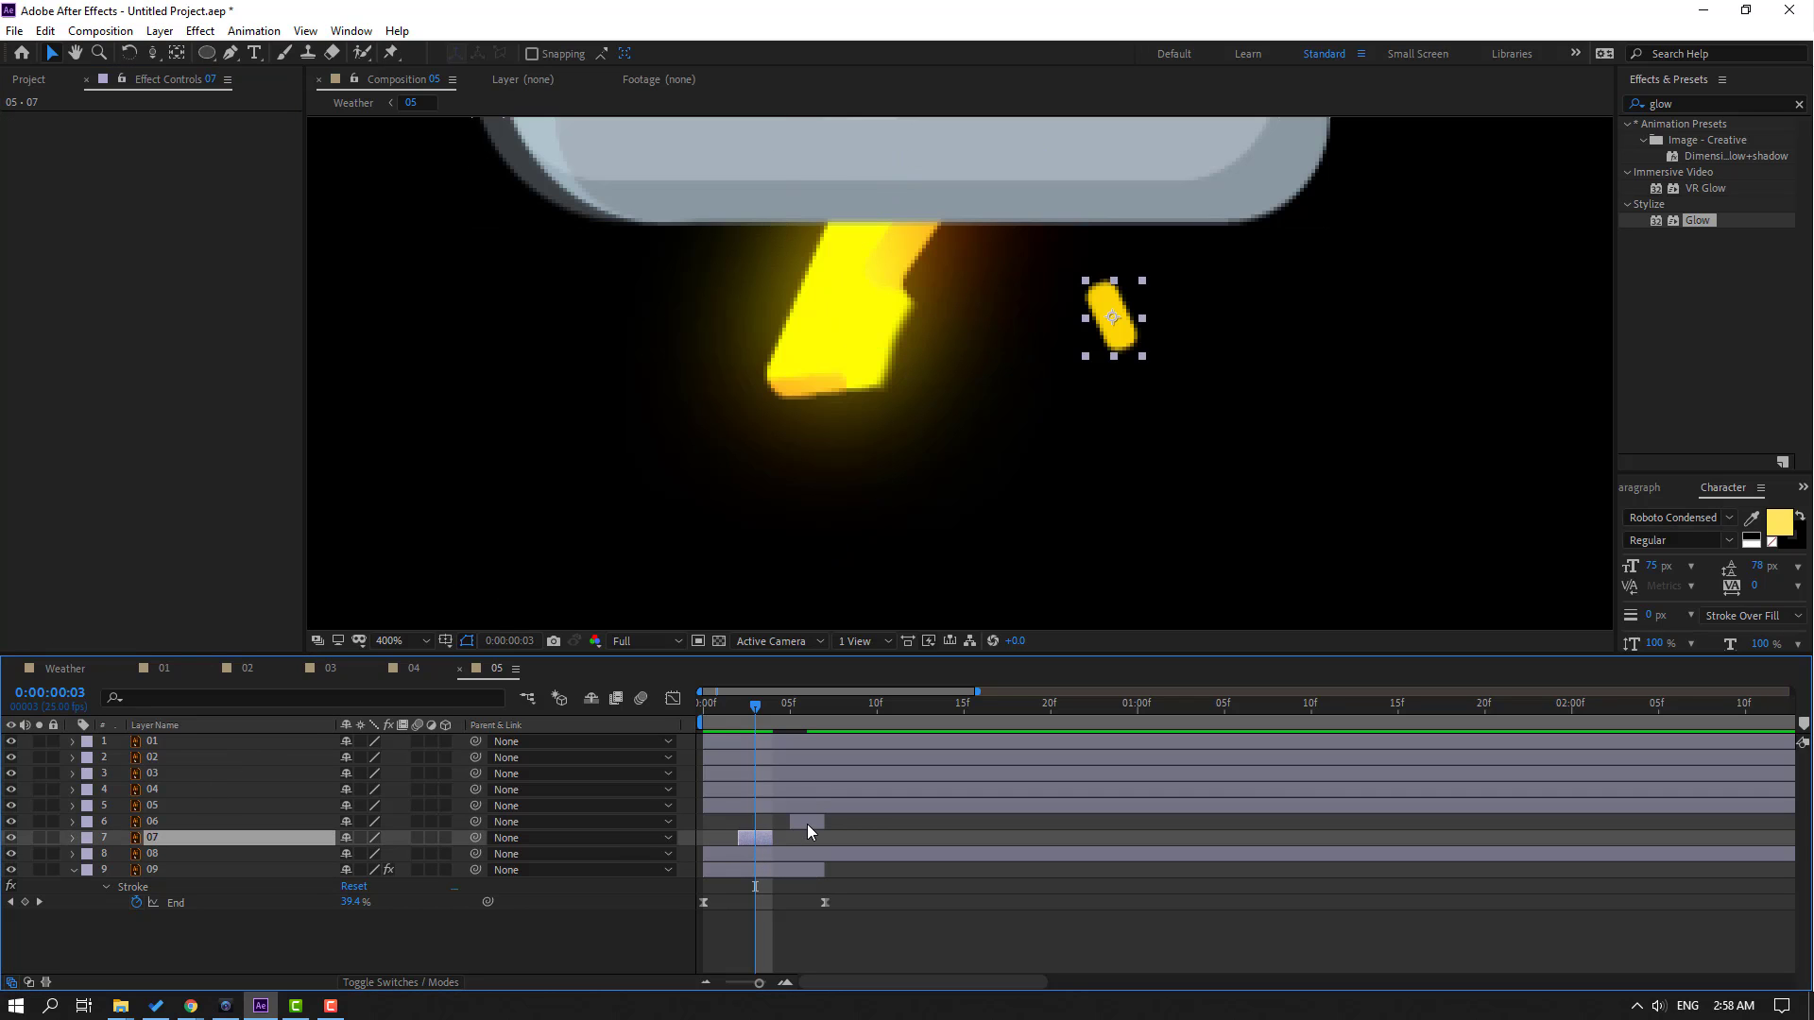
{"action": "left_click", "coordinate": [809, 821], "text": "ctrl"}
{"action": "left_click_drag", "start_coordinate": [763, 714], "coordinate": [790, 715]}
{"action": "key", "text": "ctrl+v"}
{"action": "left_click", "coordinate": [803, 822]}
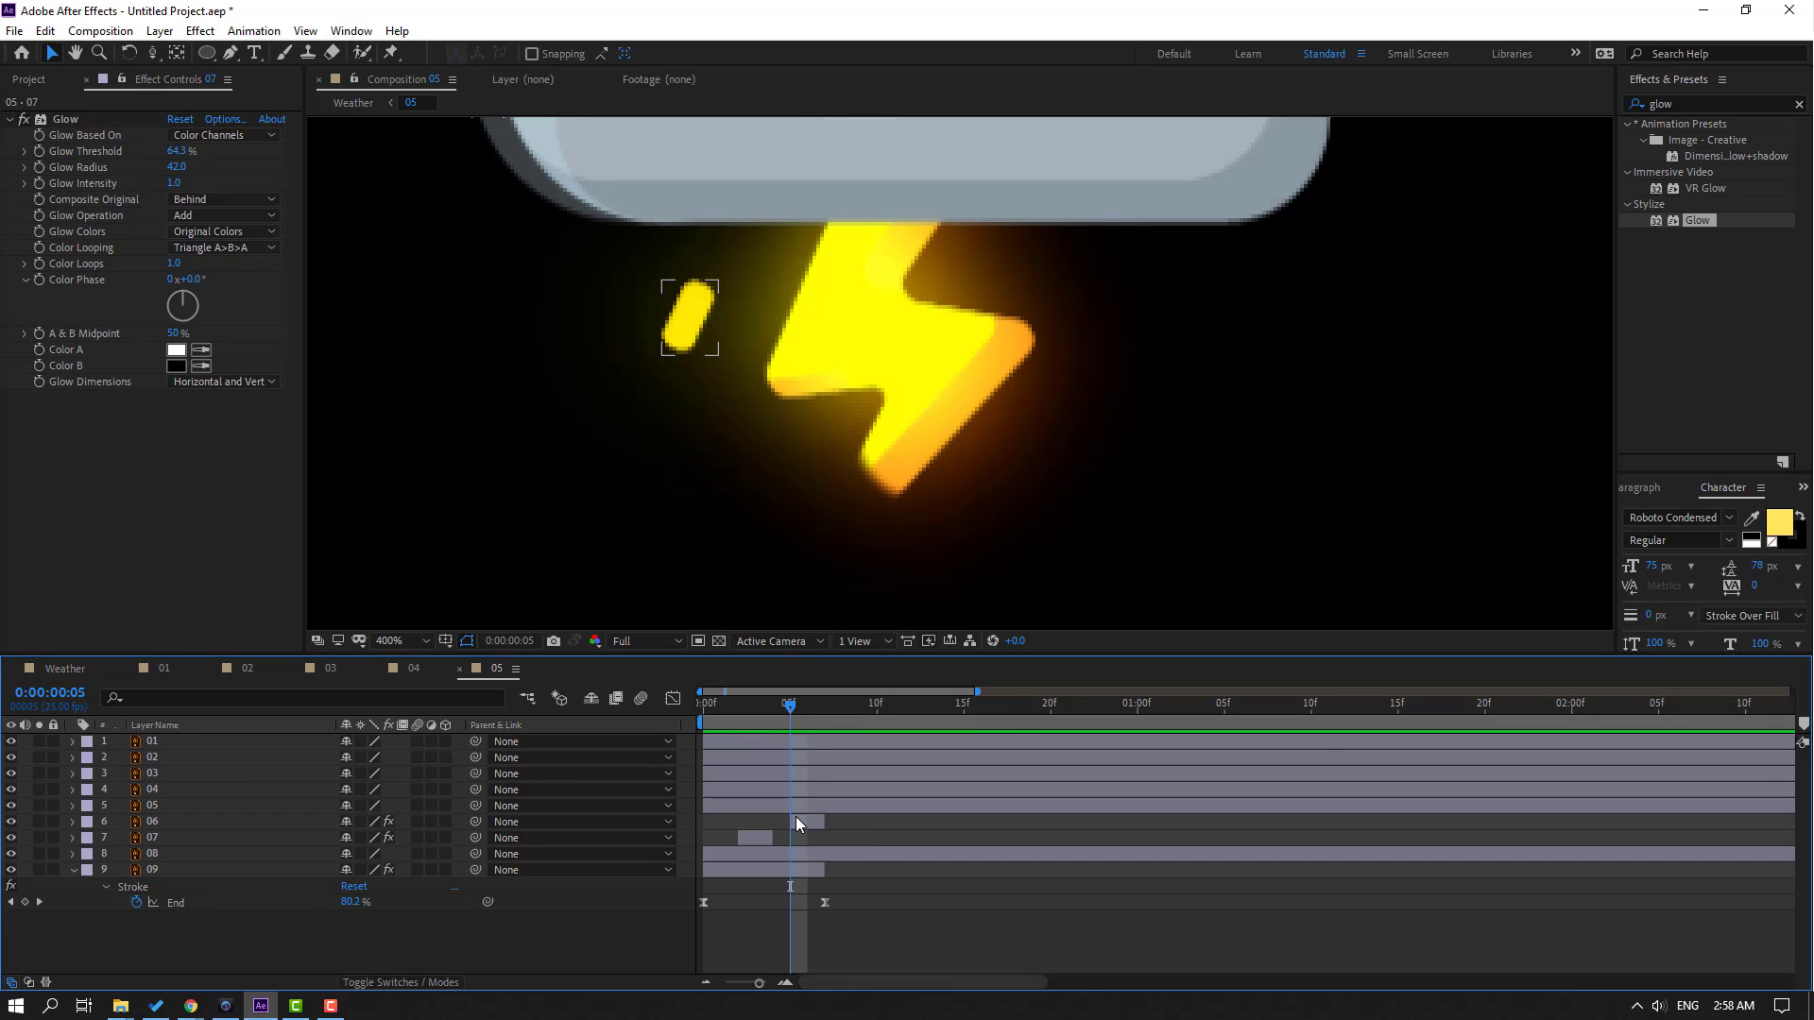
{"action": "mouse_move", "coordinate": [176, 167]}
{"action": "left_mouse_down"}
{"action": "mouse_move", "coordinate": [135, 178]}
{"action": "mouse_move", "coordinate": [166, 168]}
{"action": "mouse_move", "coordinate": [124, 160]}
{"action": "mouse_move", "coordinate": [371, 162]}
{"action": "left_mouse_up"}
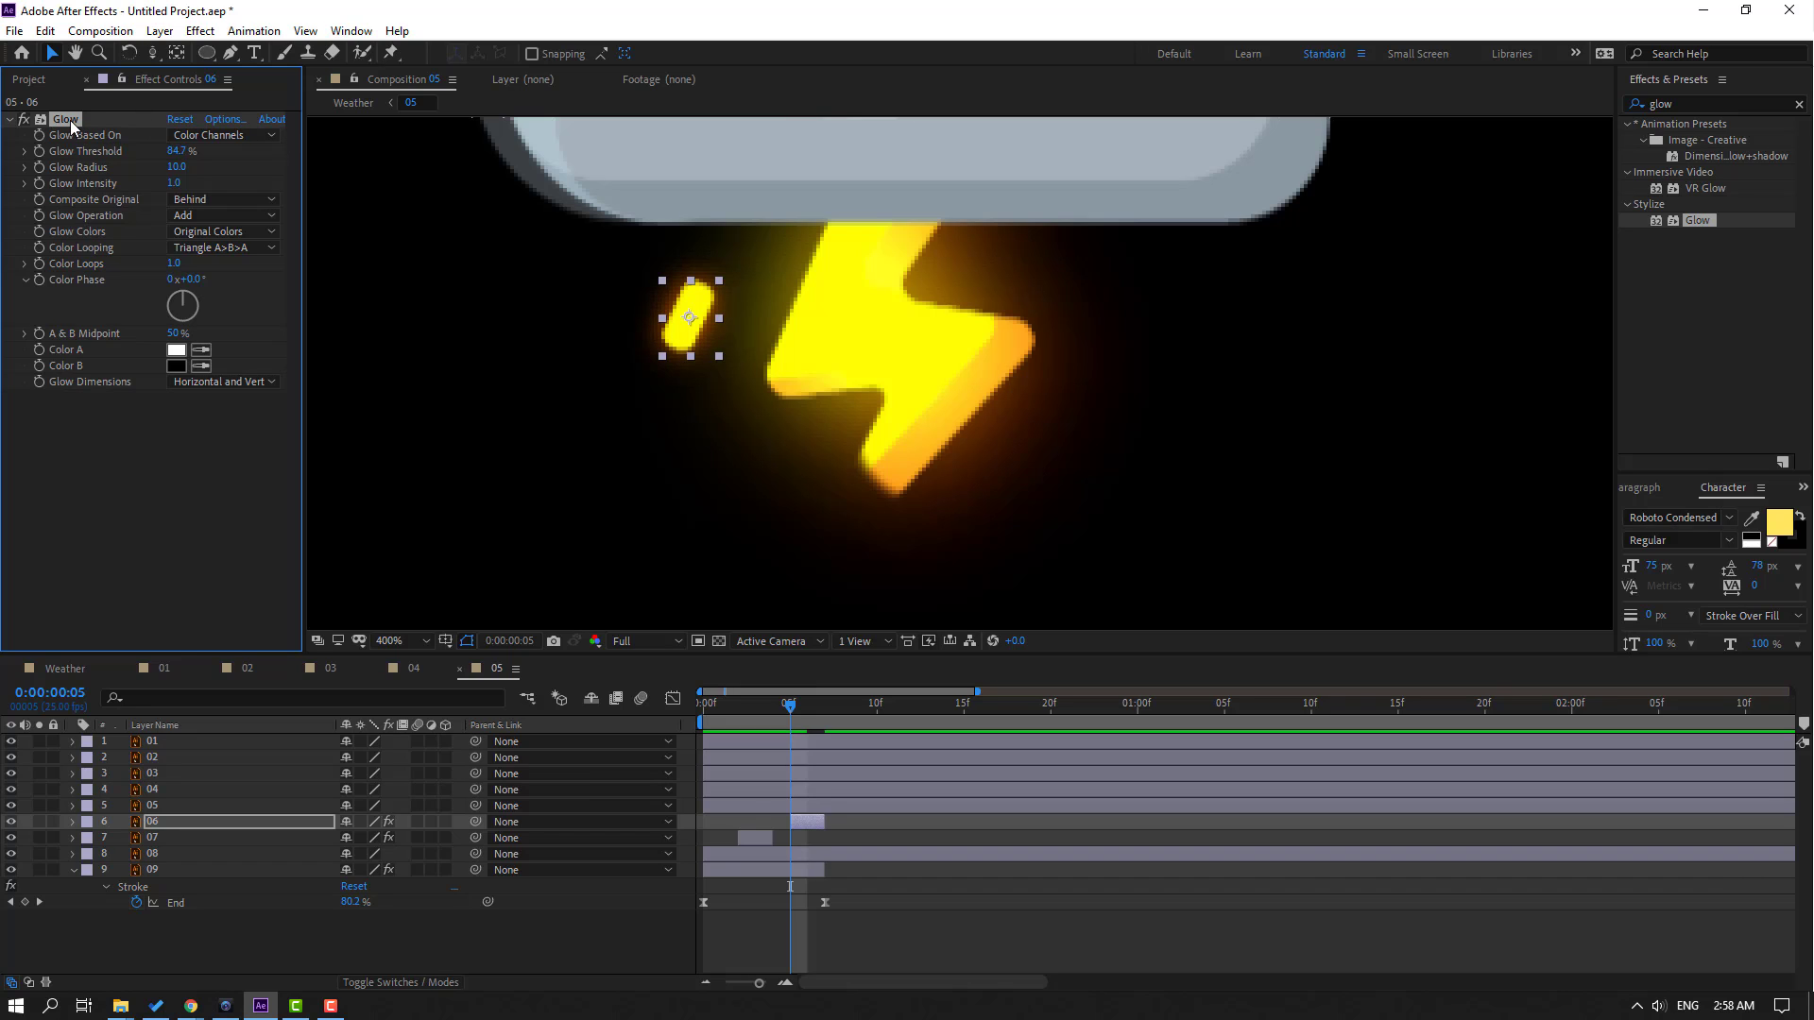
Inspect lightning layer 07's Glow and fit the whole composition in the viewer
{"action": "left_click", "coordinate": [753, 839]}
{"action": "left_click", "coordinate": [755, 705]}
{"action": "left_click", "coordinate": [66, 120]}
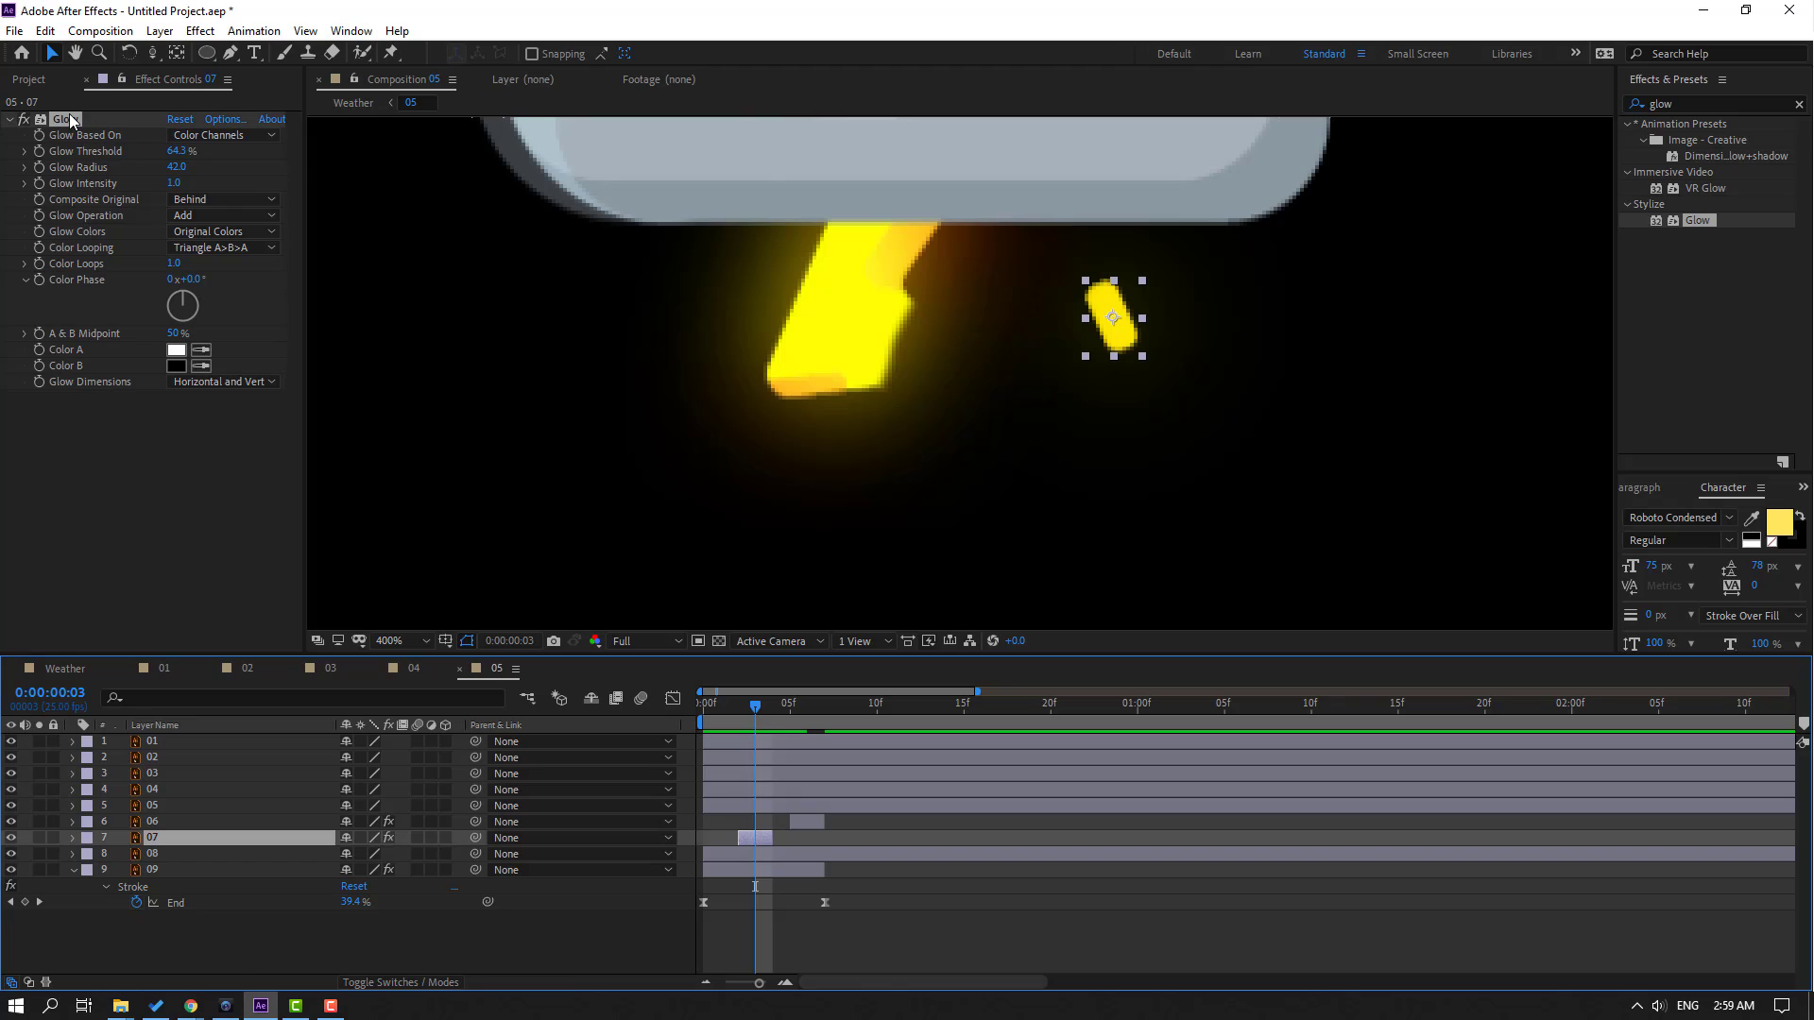
{"action": "left_click", "coordinate": [397, 641]}
{"action": "left_click", "coordinate": [401, 672]}
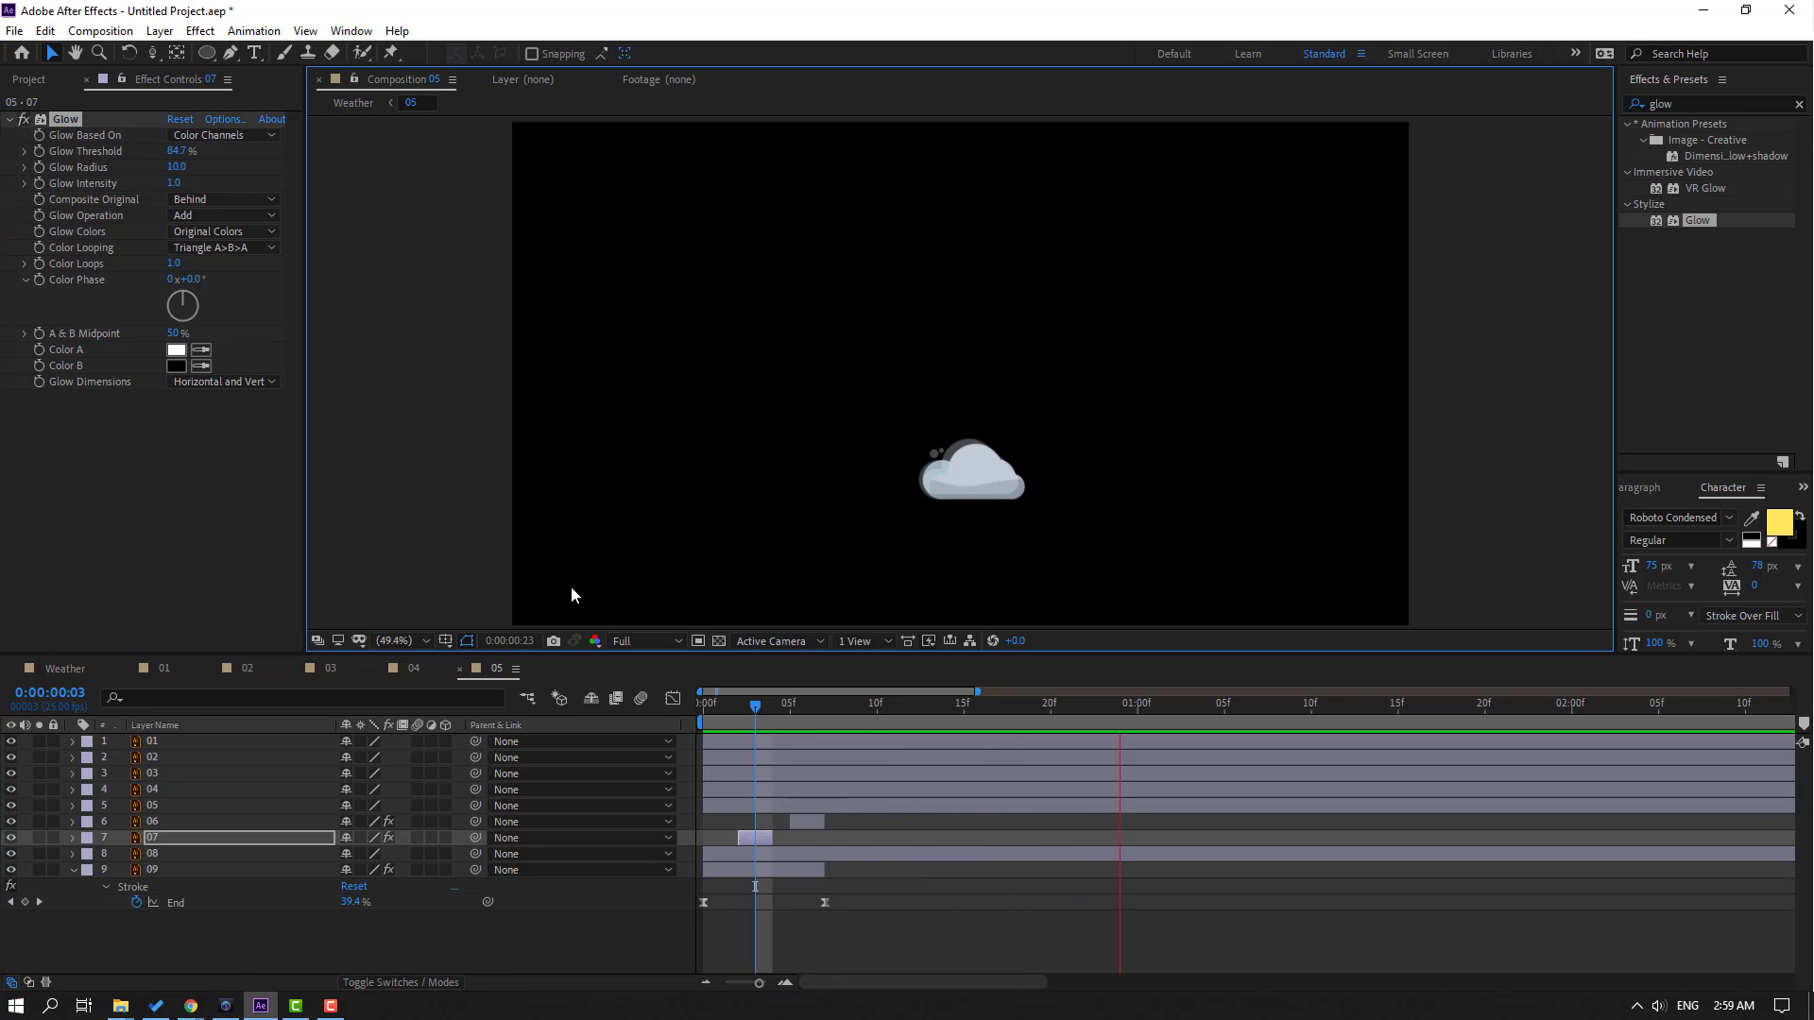
{"action": "key", "text": "space"}
{"action": "left_click_drag", "start_coordinate": [885, 716], "coordinate": [1083, 718]}
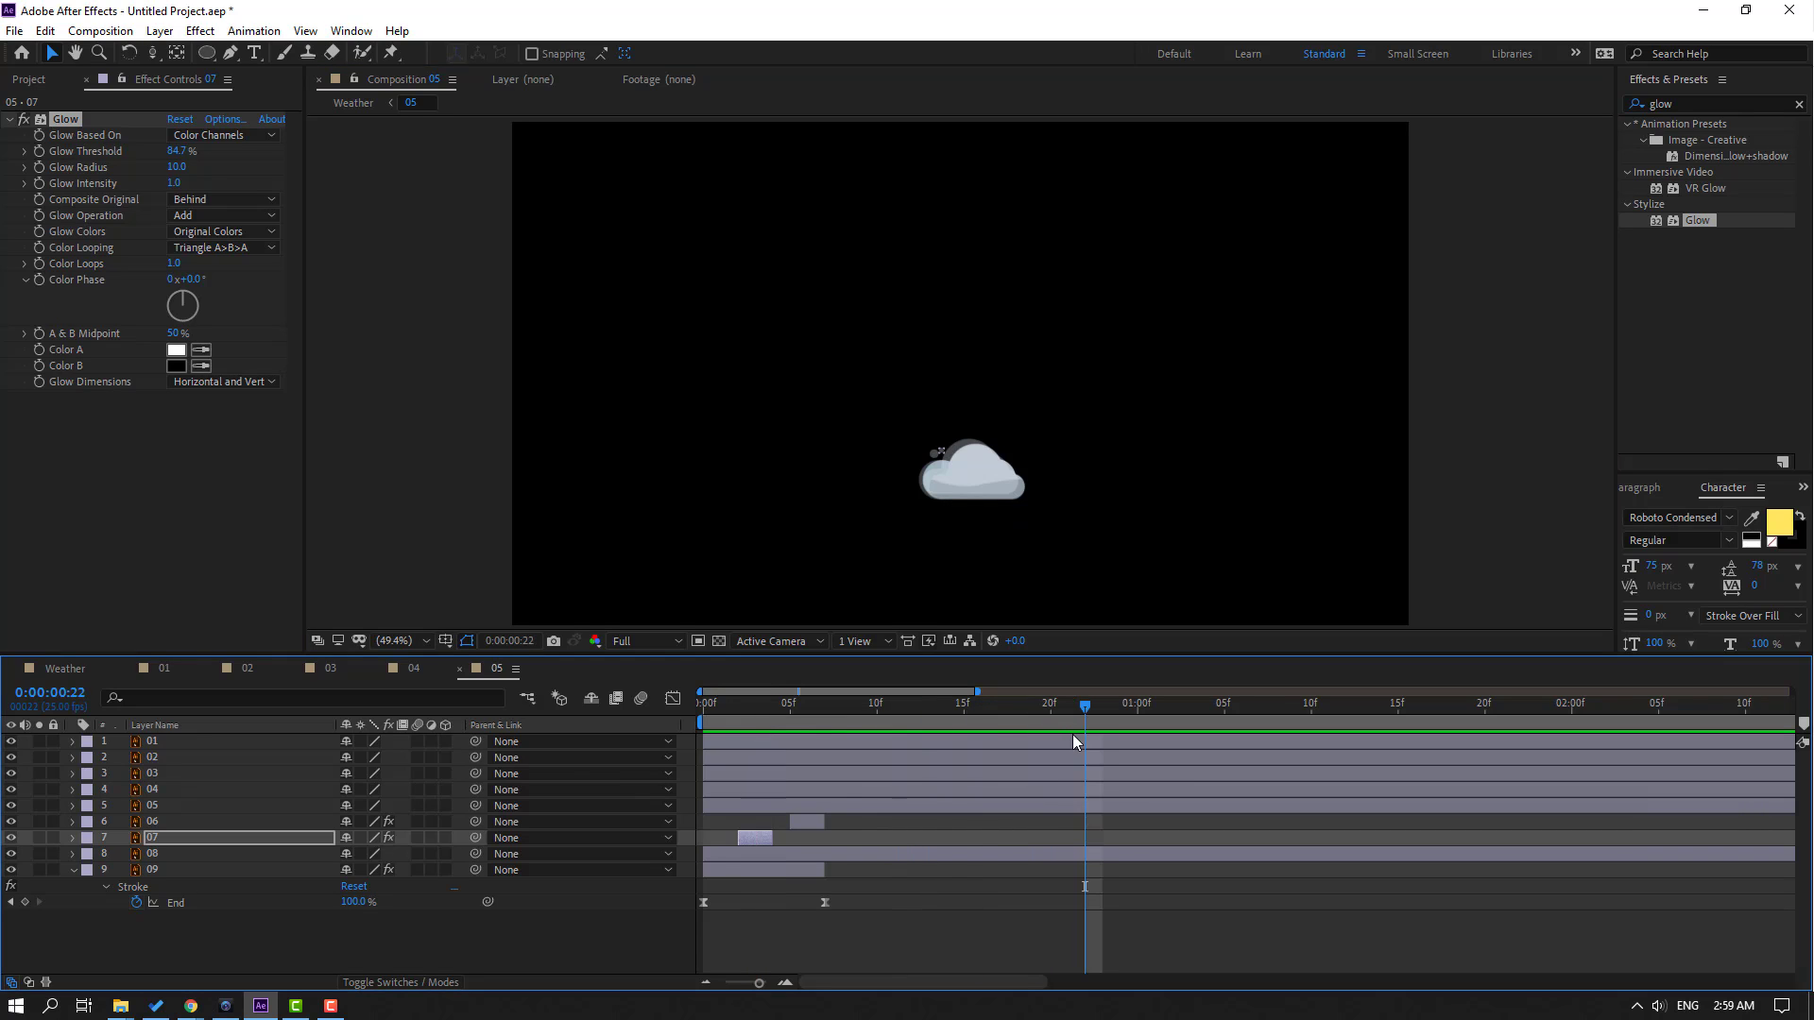
{"action": "key", "text": ";"}
End the work area at 2 seconds and preview the lightning strike
{"action": "left_click", "coordinate": [920, 707]}
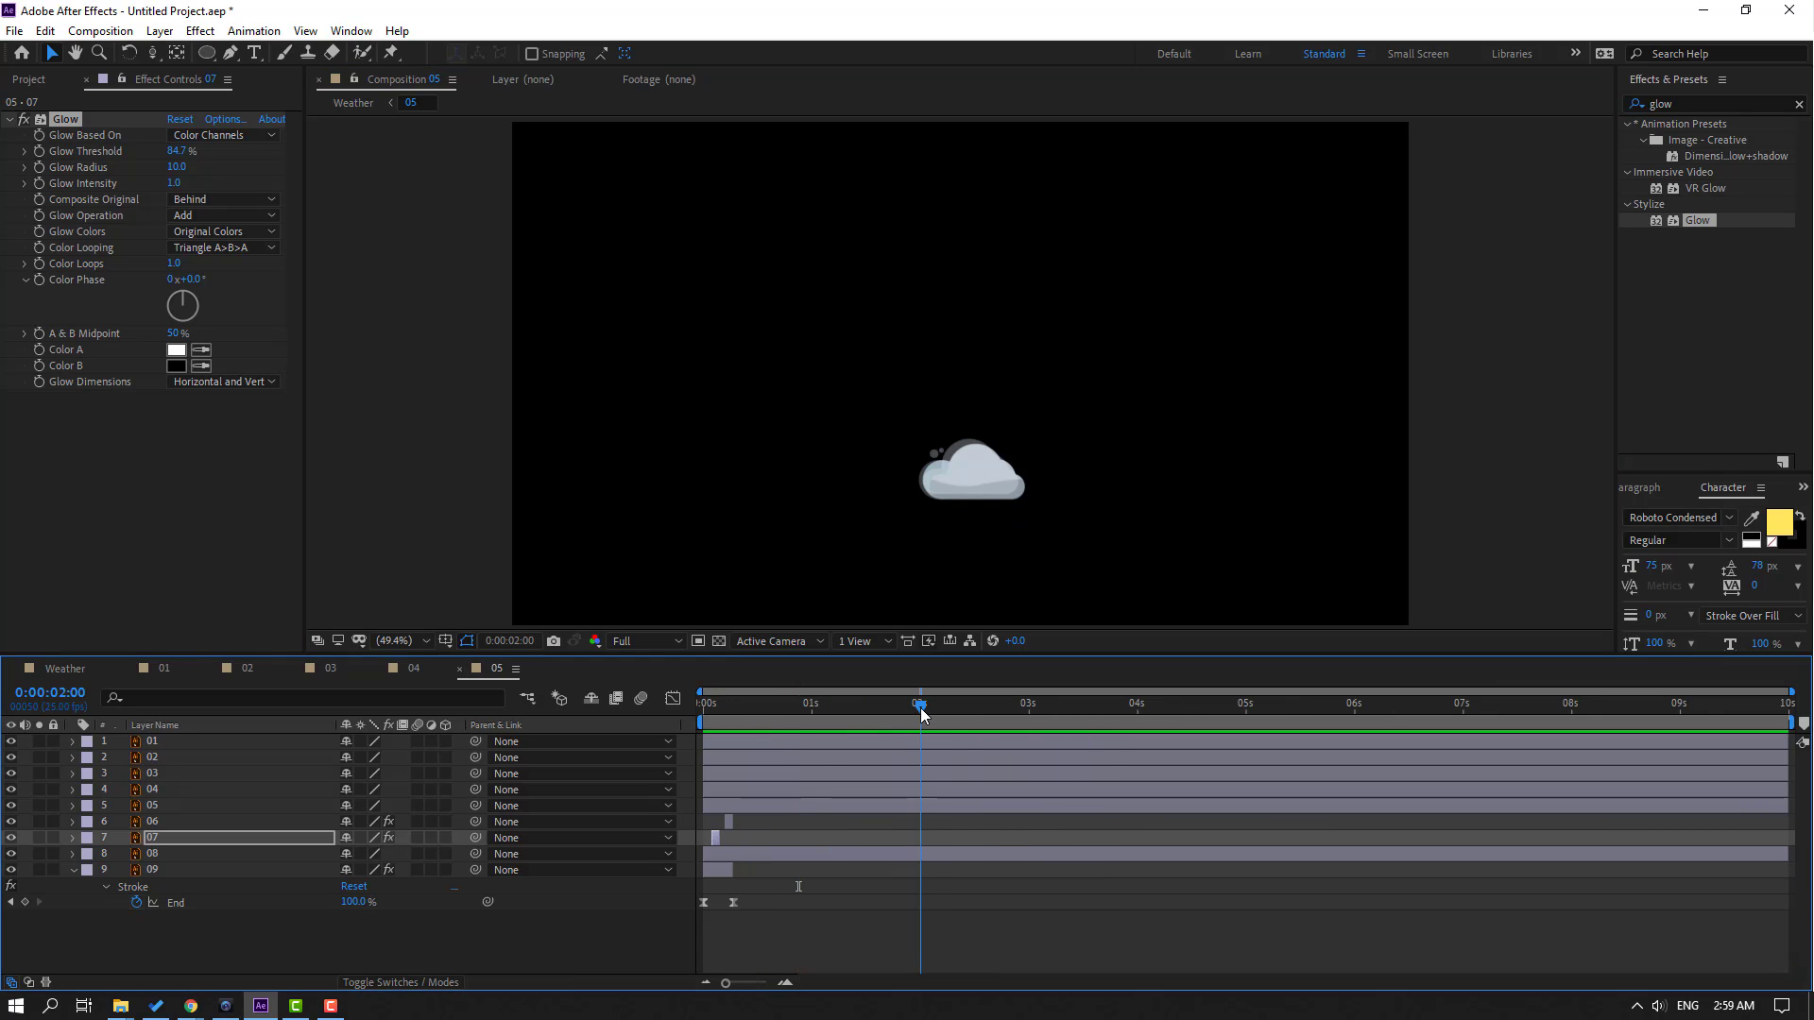
{"action": "key", "text": "n"}
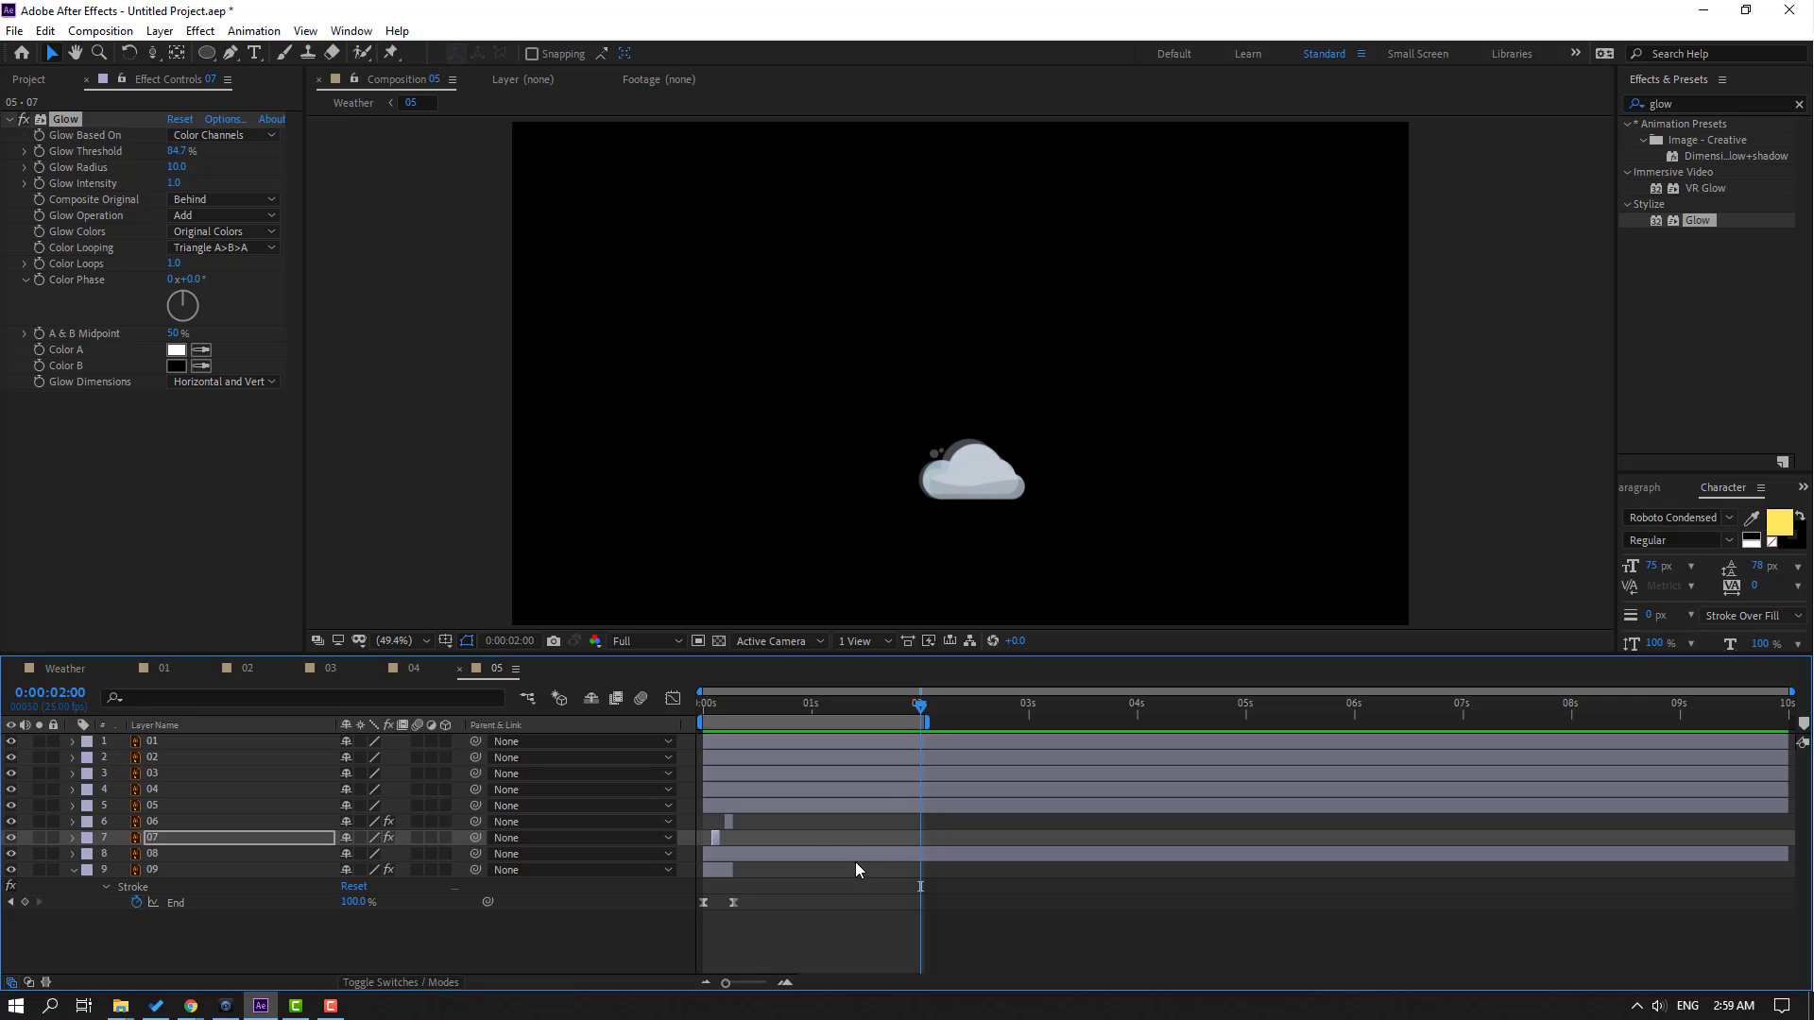
{"action": "key", "text": "space"}
{"action": "scroll", "coordinate": [1103, 553], "scroll_direction": "up", "scroll_amount": 1}
{"action": "key", "text": "space"}
{"action": "scroll", "coordinate": [982, 510], "scroll_direction": "up", "scroll_amount": 2}
Duplicate lightning layers 06, 07 and 09 and place the copies above the originals
{"action": "left_click", "coordinate": [73, 869]}
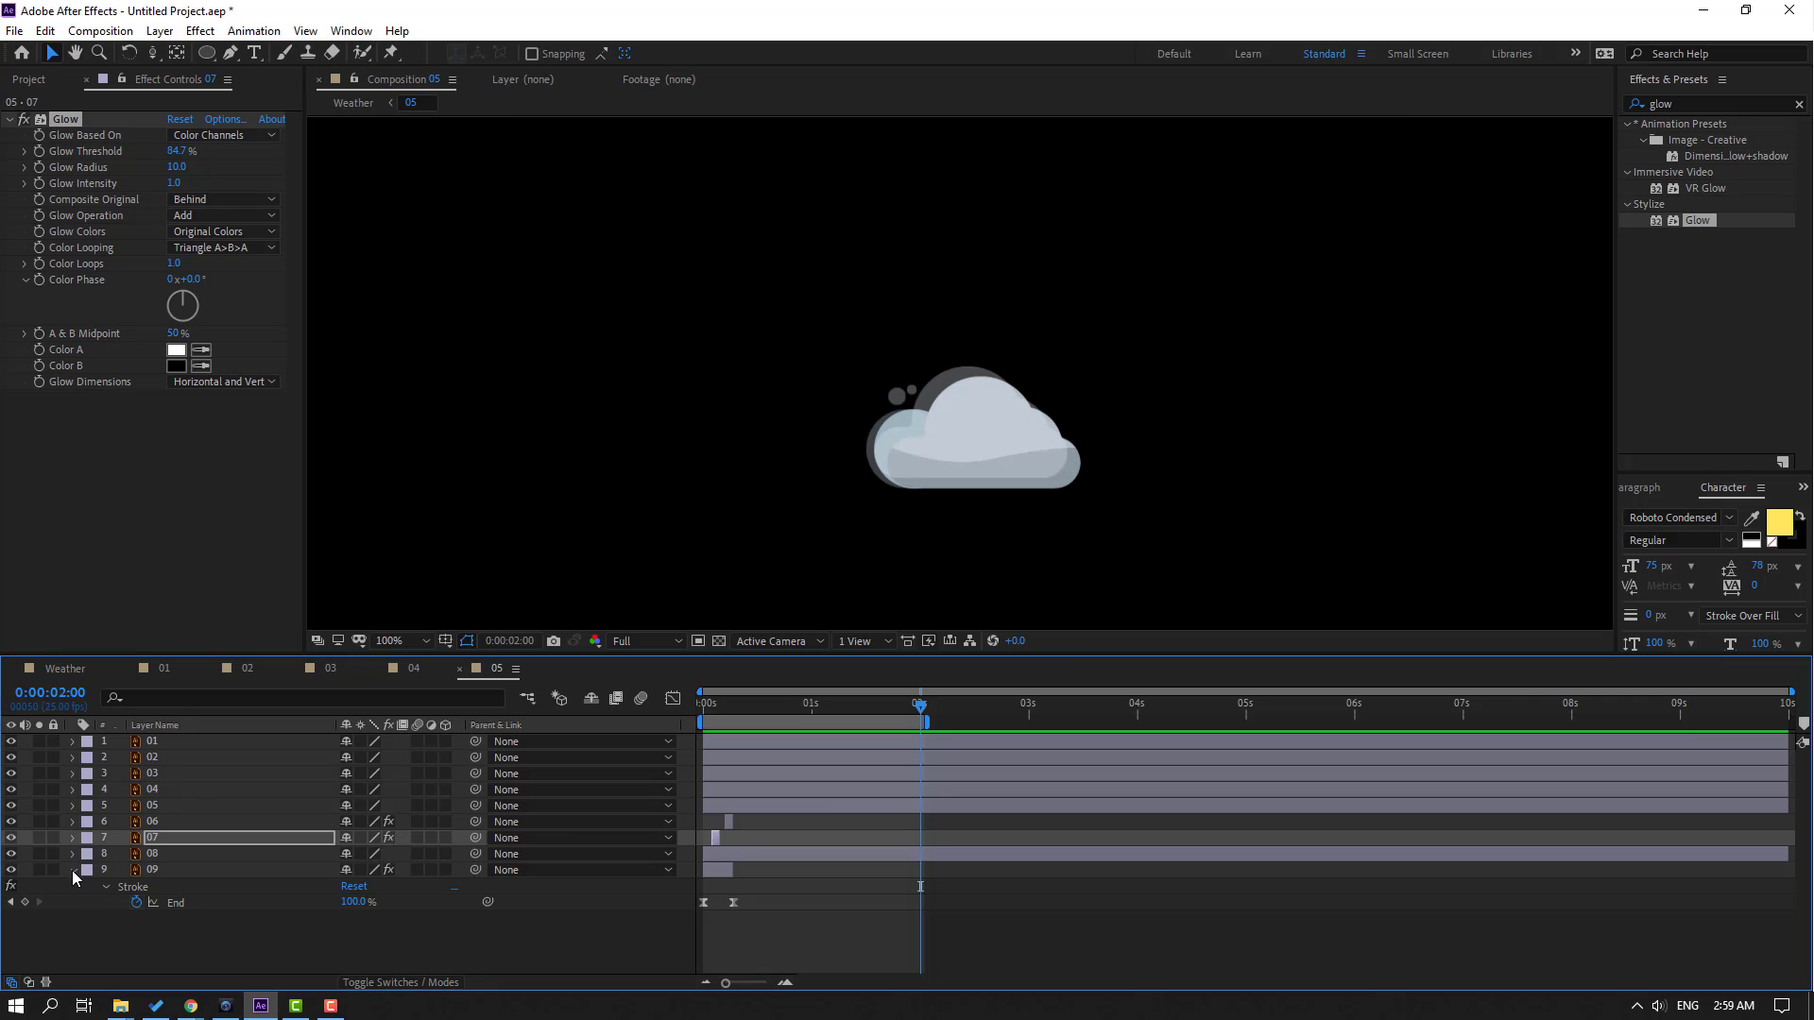
{"action": "left_click", "coordinate": [158, 869]}
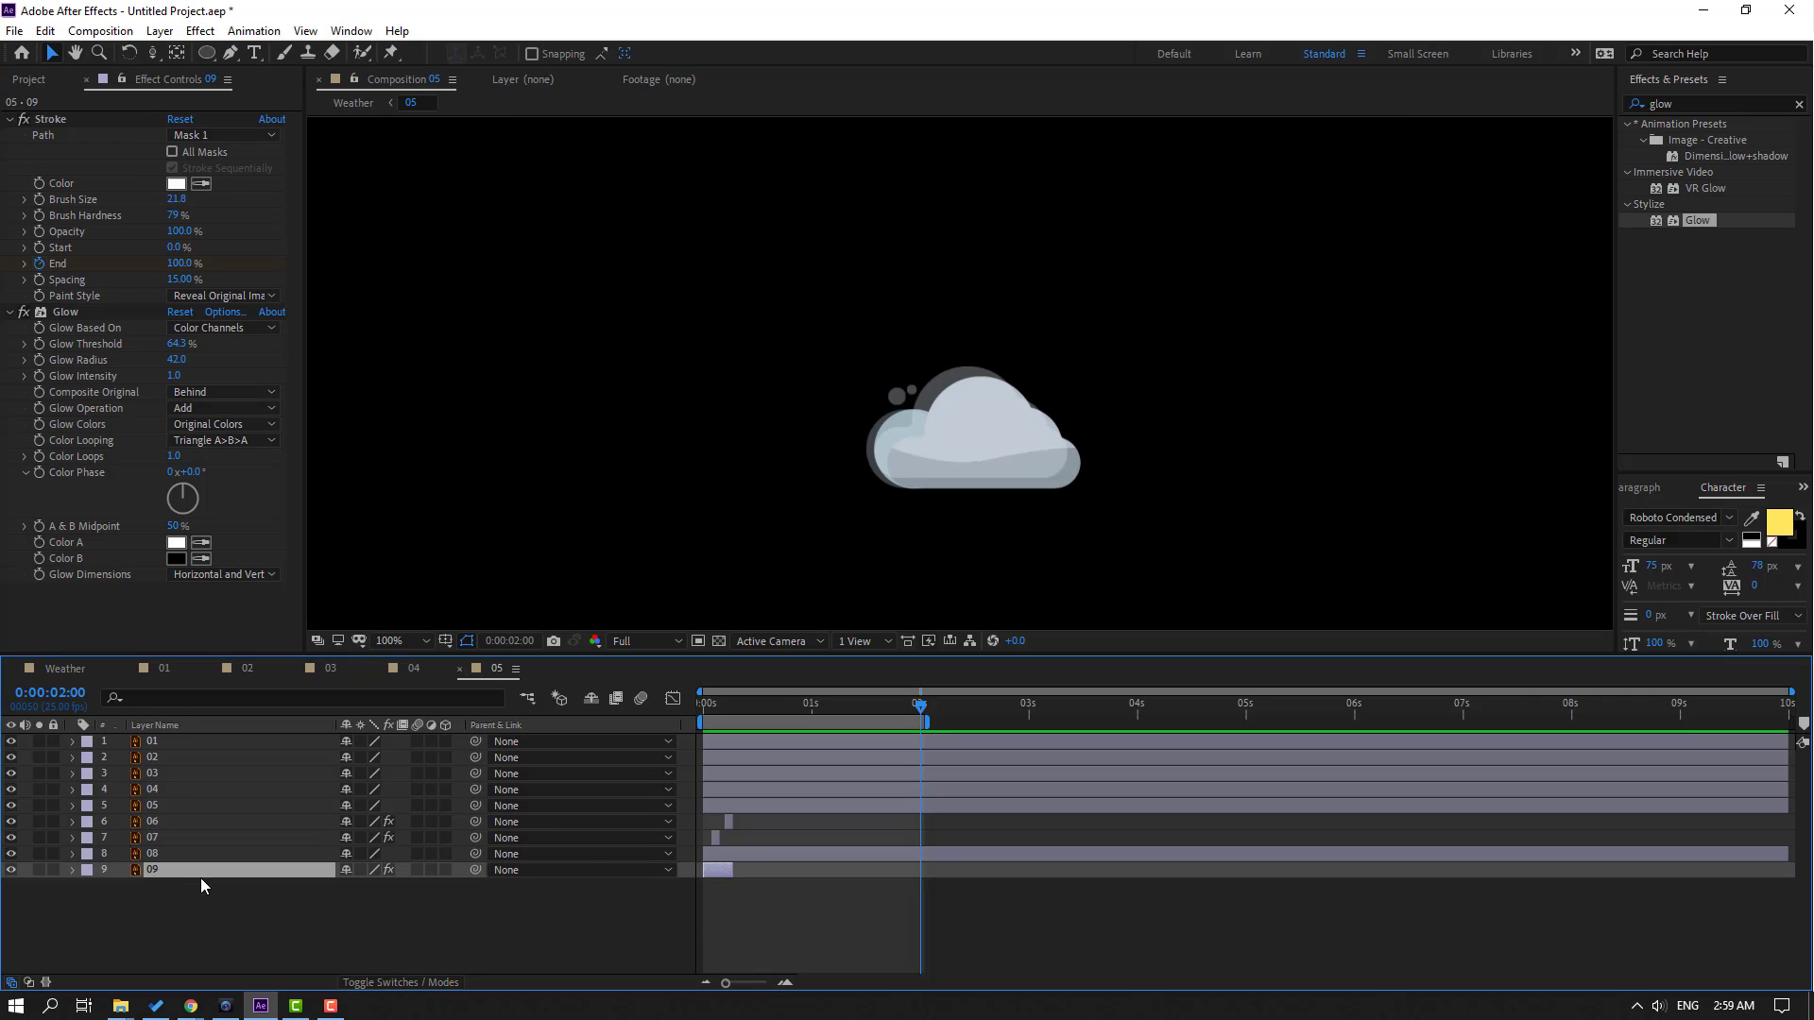
{"action": "left_click", "coordinate": [155, 838], "text": "ctrl"}
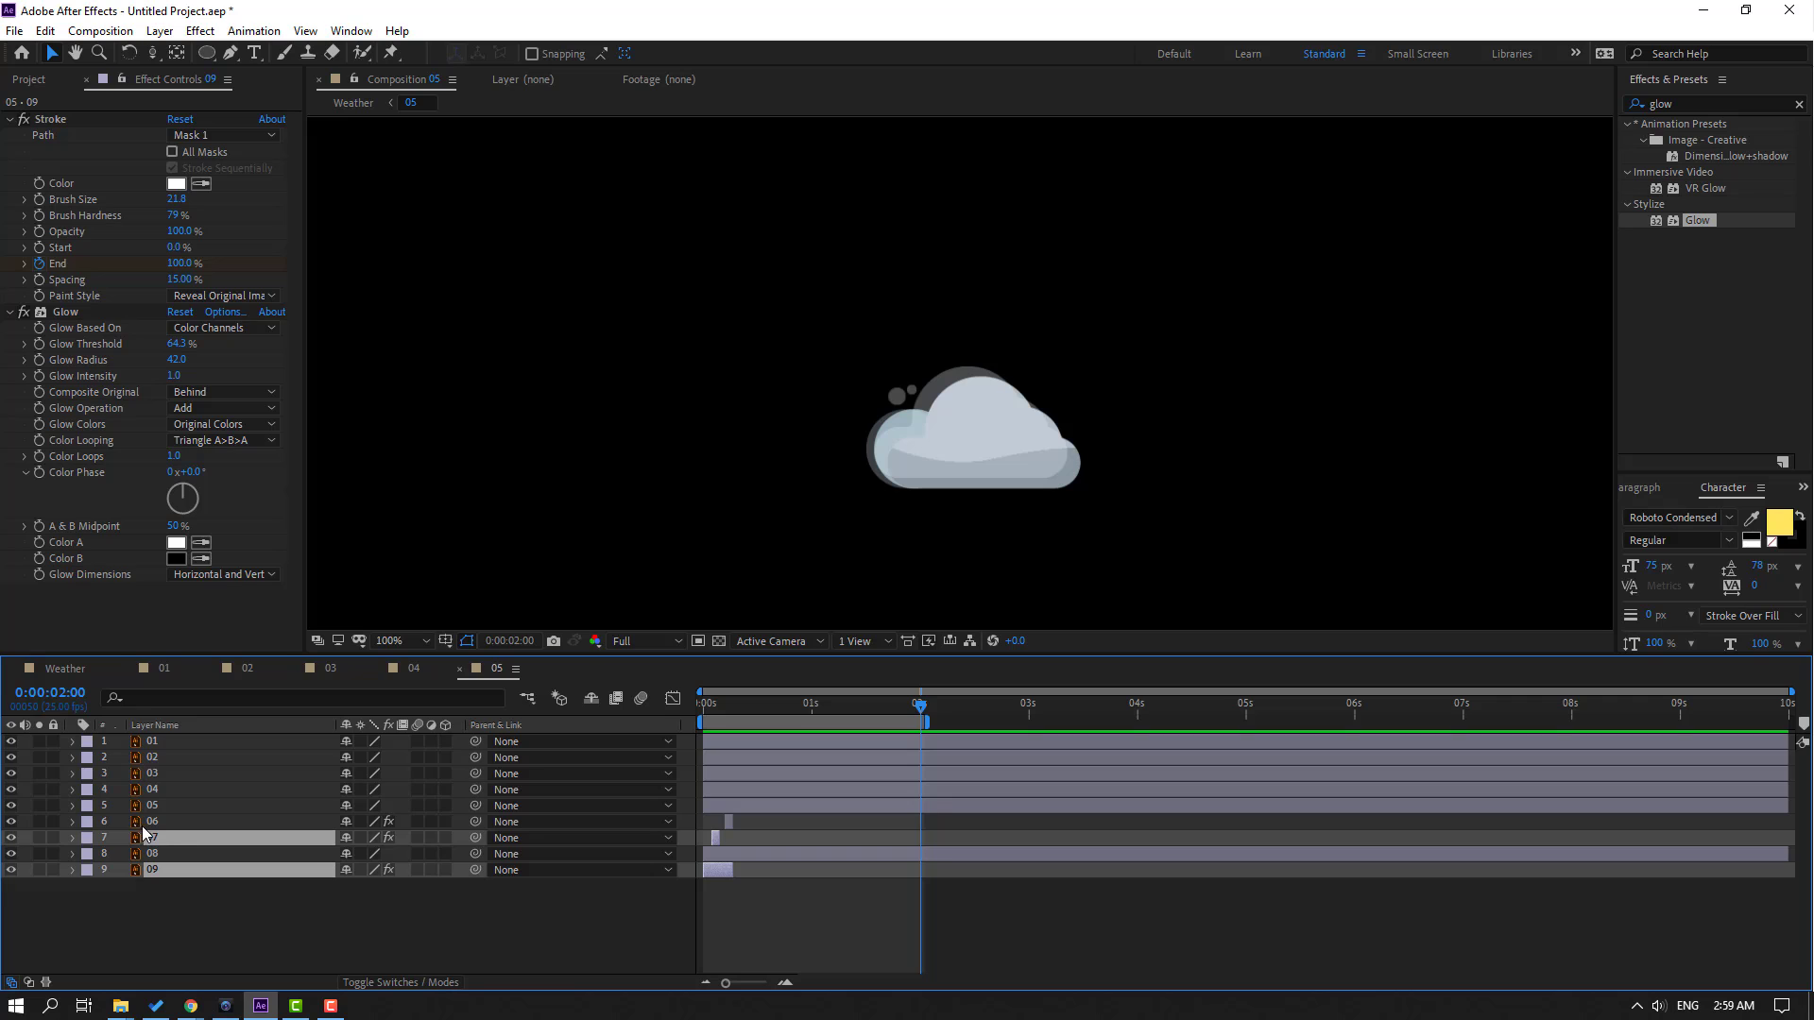
{"action": "left_click", "coordinate": [143, 826], "text": "ctrl"}
{"action": "key", "text": "ctrl+d"}
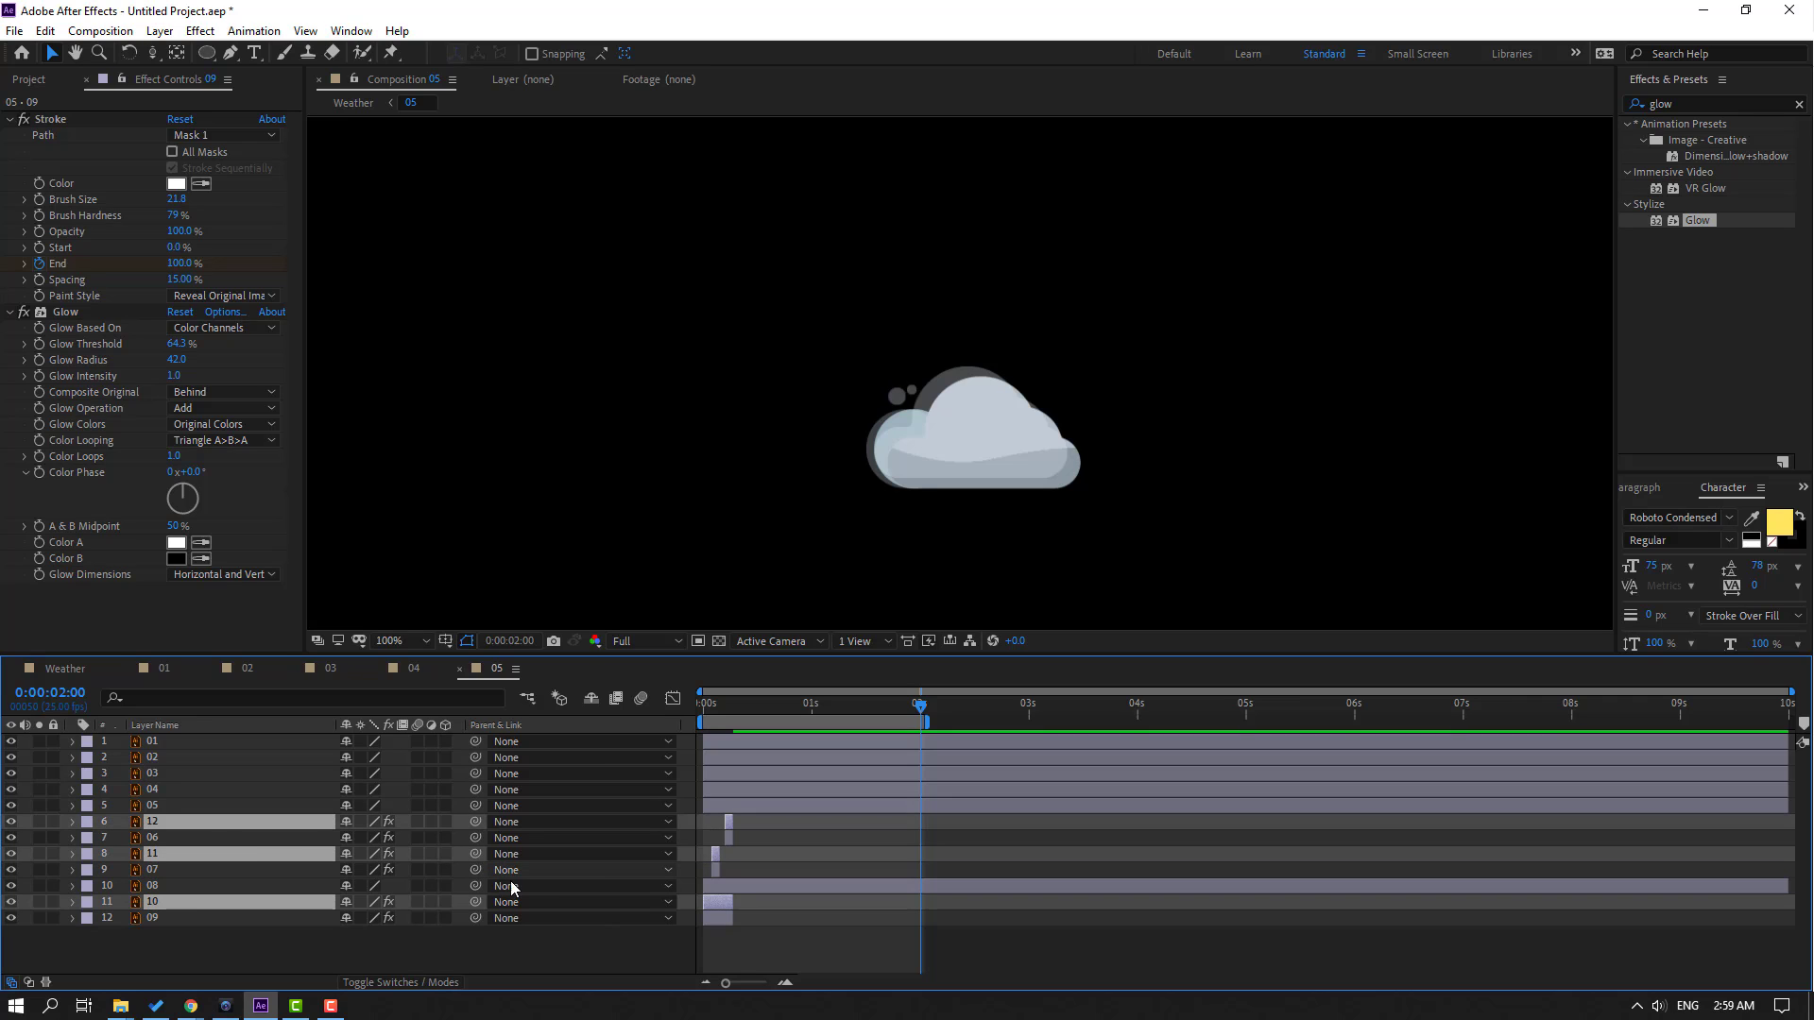
{"action": "left_click_drag", "start_coordinate": [162, 853], "coordinate": [162, 831]}
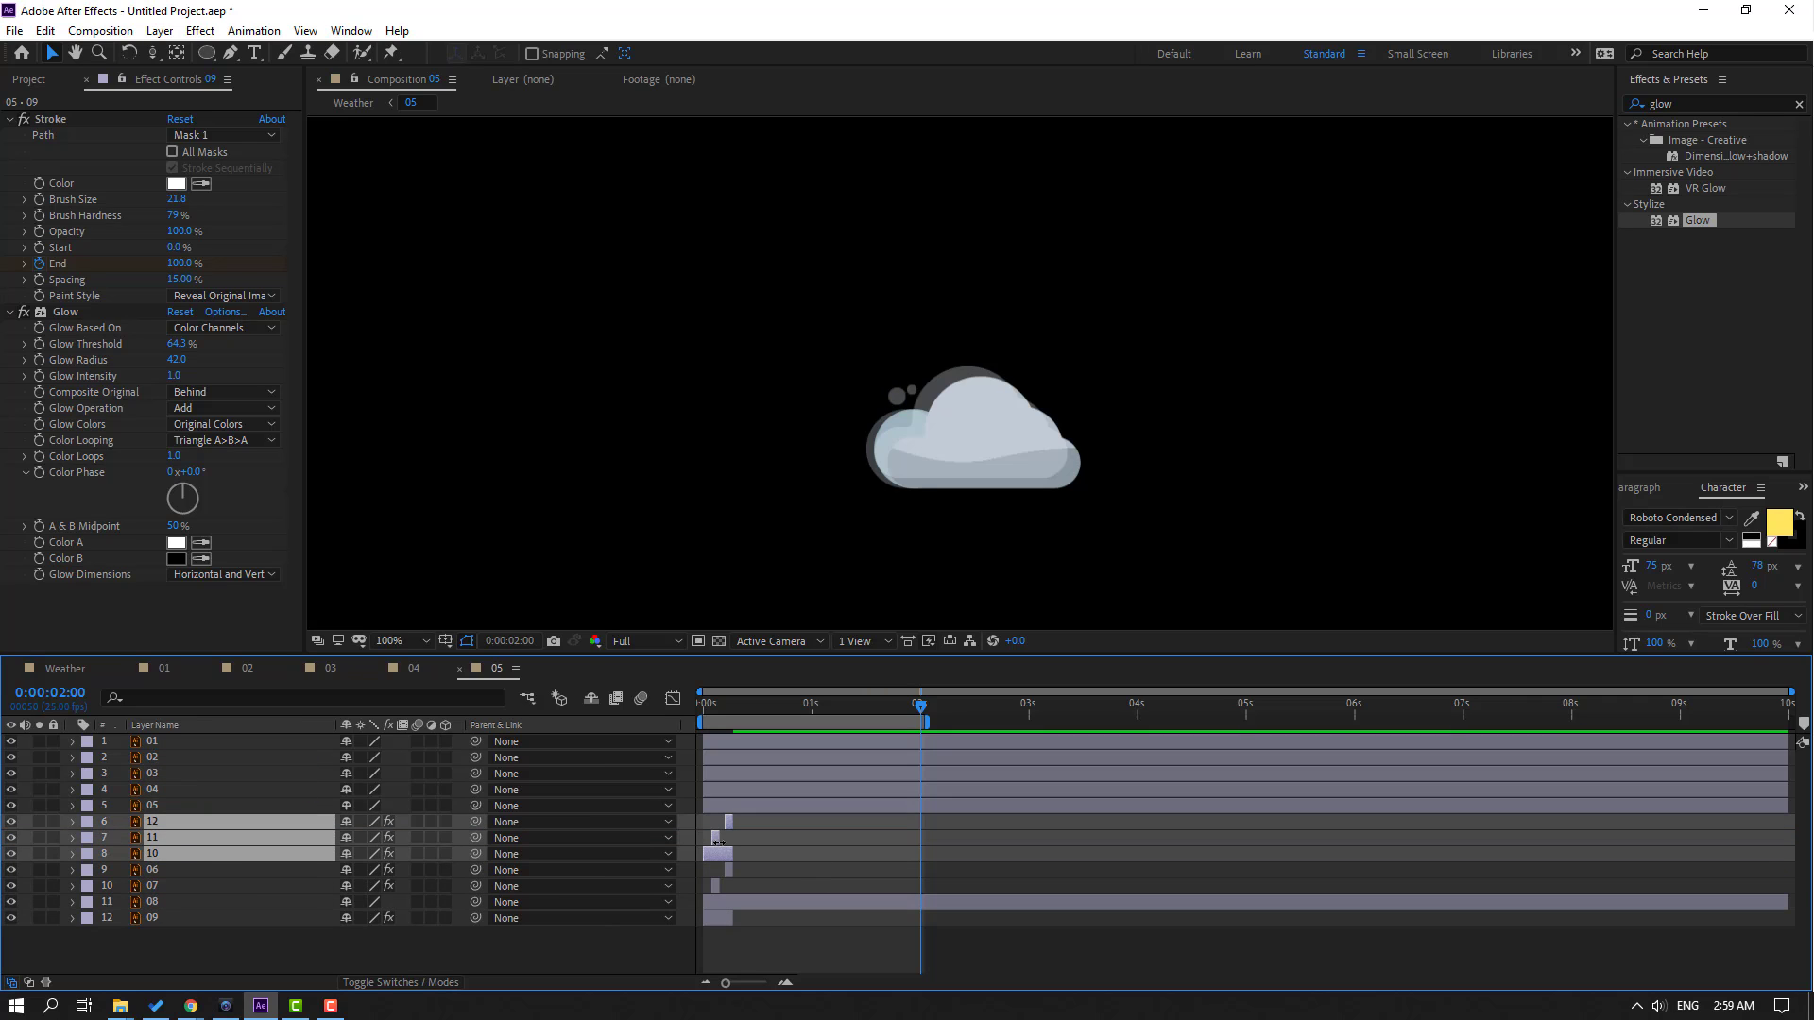
Slide the copies to about 1.3 seconds and preview the second flash at 50%
{"action": "left_click_drag", "start_coordinate": [765, 852], "coordinate": [897, 852]}
{"action": "key", "text": "space"}
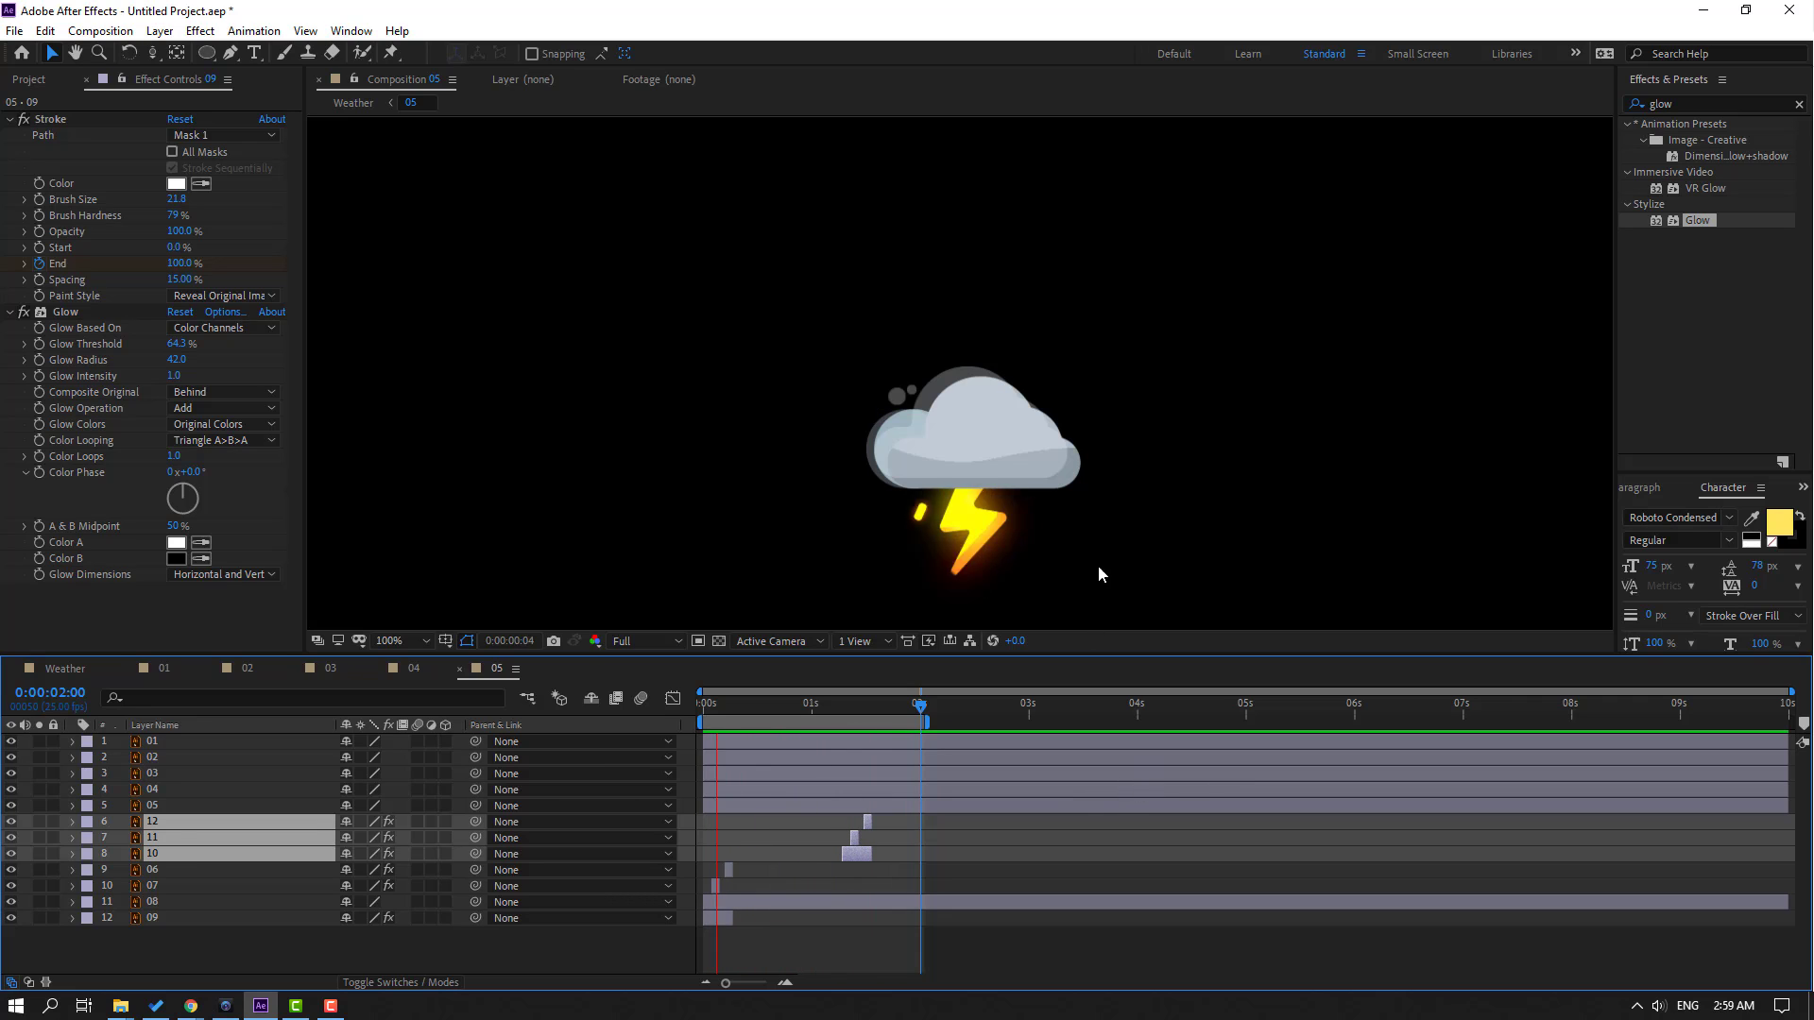
{"action": "key", "text": "comma"}
{"action": "key", "text": "comma"}
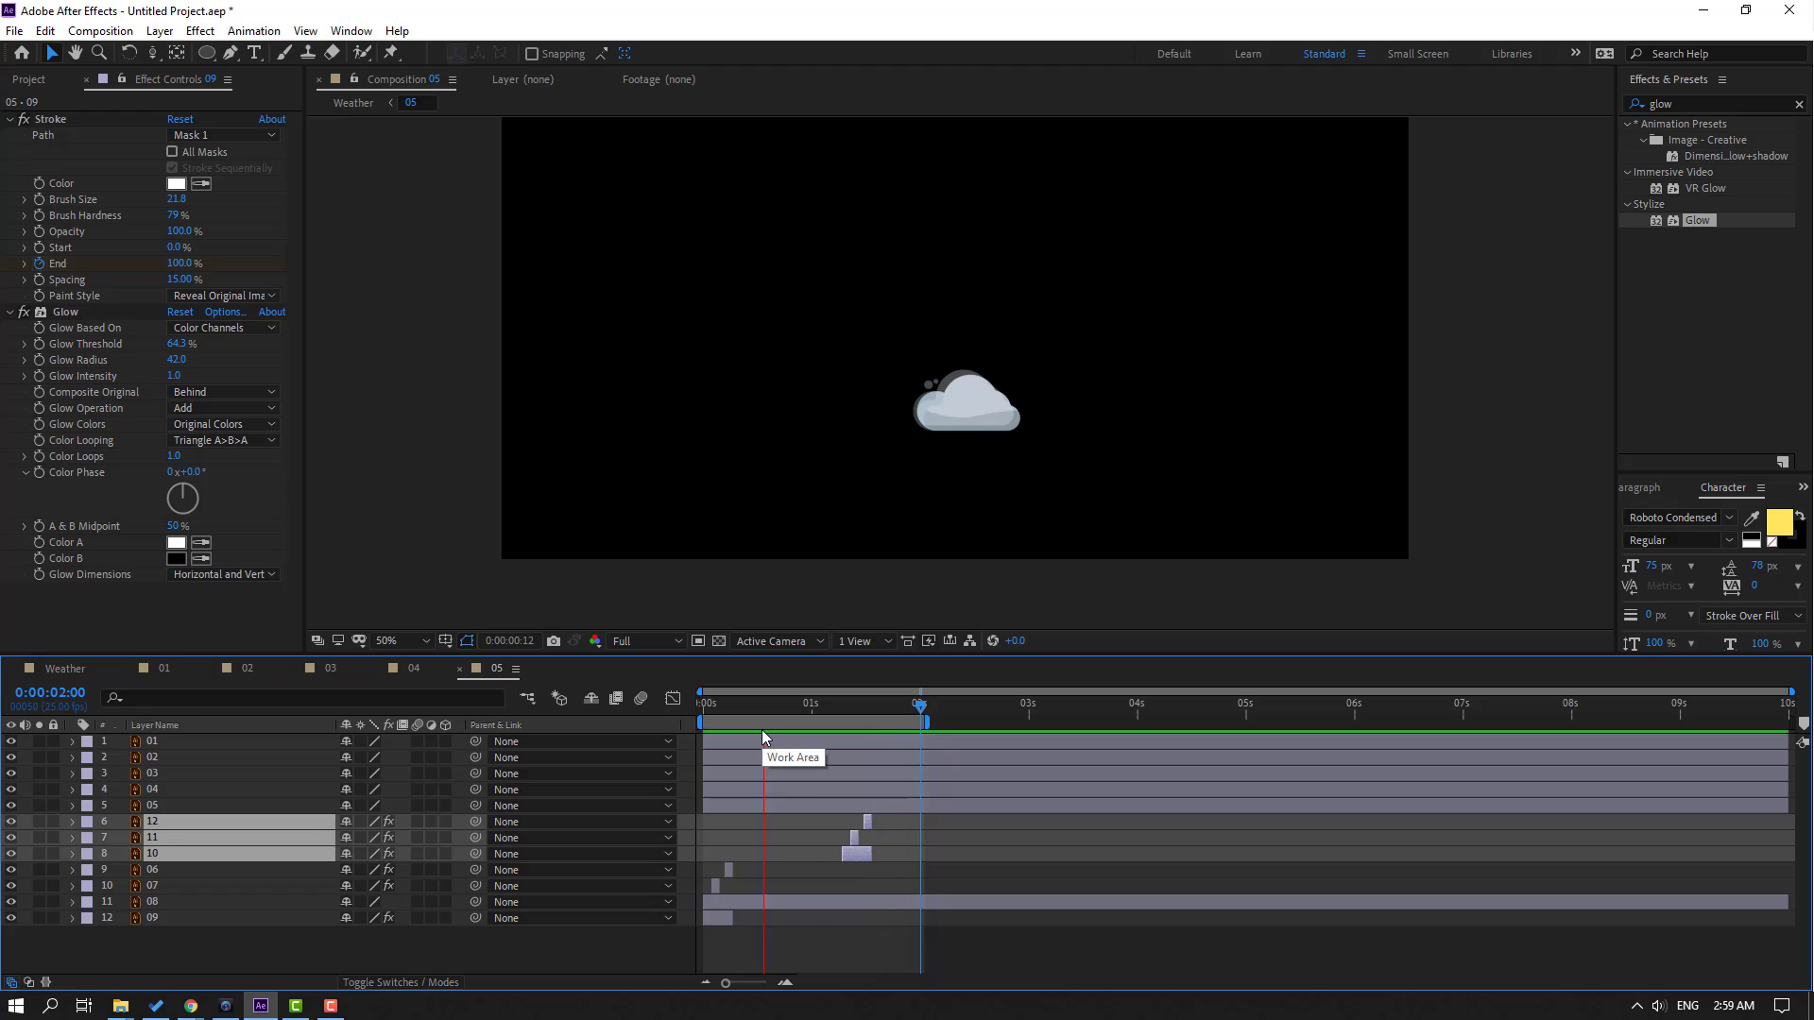
{"action": "key", "text": "space"}
Select cloud layer 02 and set a Position keyframe at 0 seconds
{"action": "left_click", "coordinate": [796, 933]}
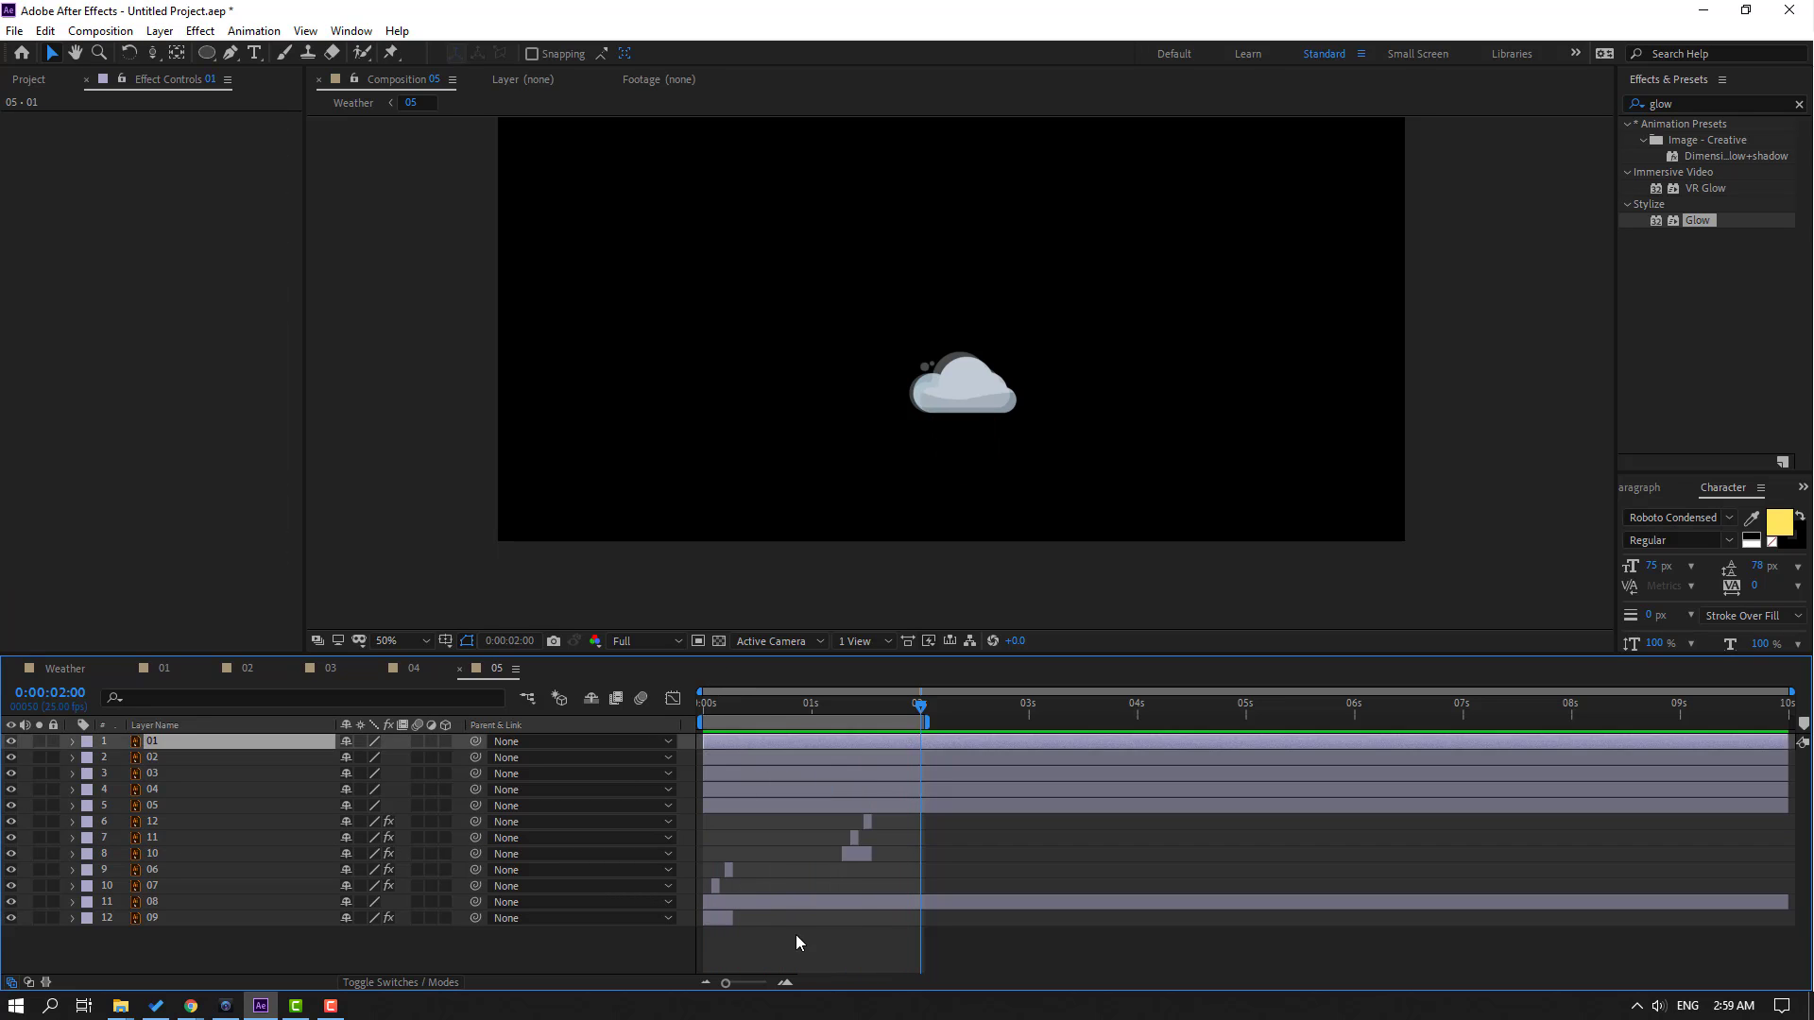
{"action": "left_click", "coordinate": [994, 390]}
{"action": "key", "text": "period"}
{"action": "key", "text": "period"}
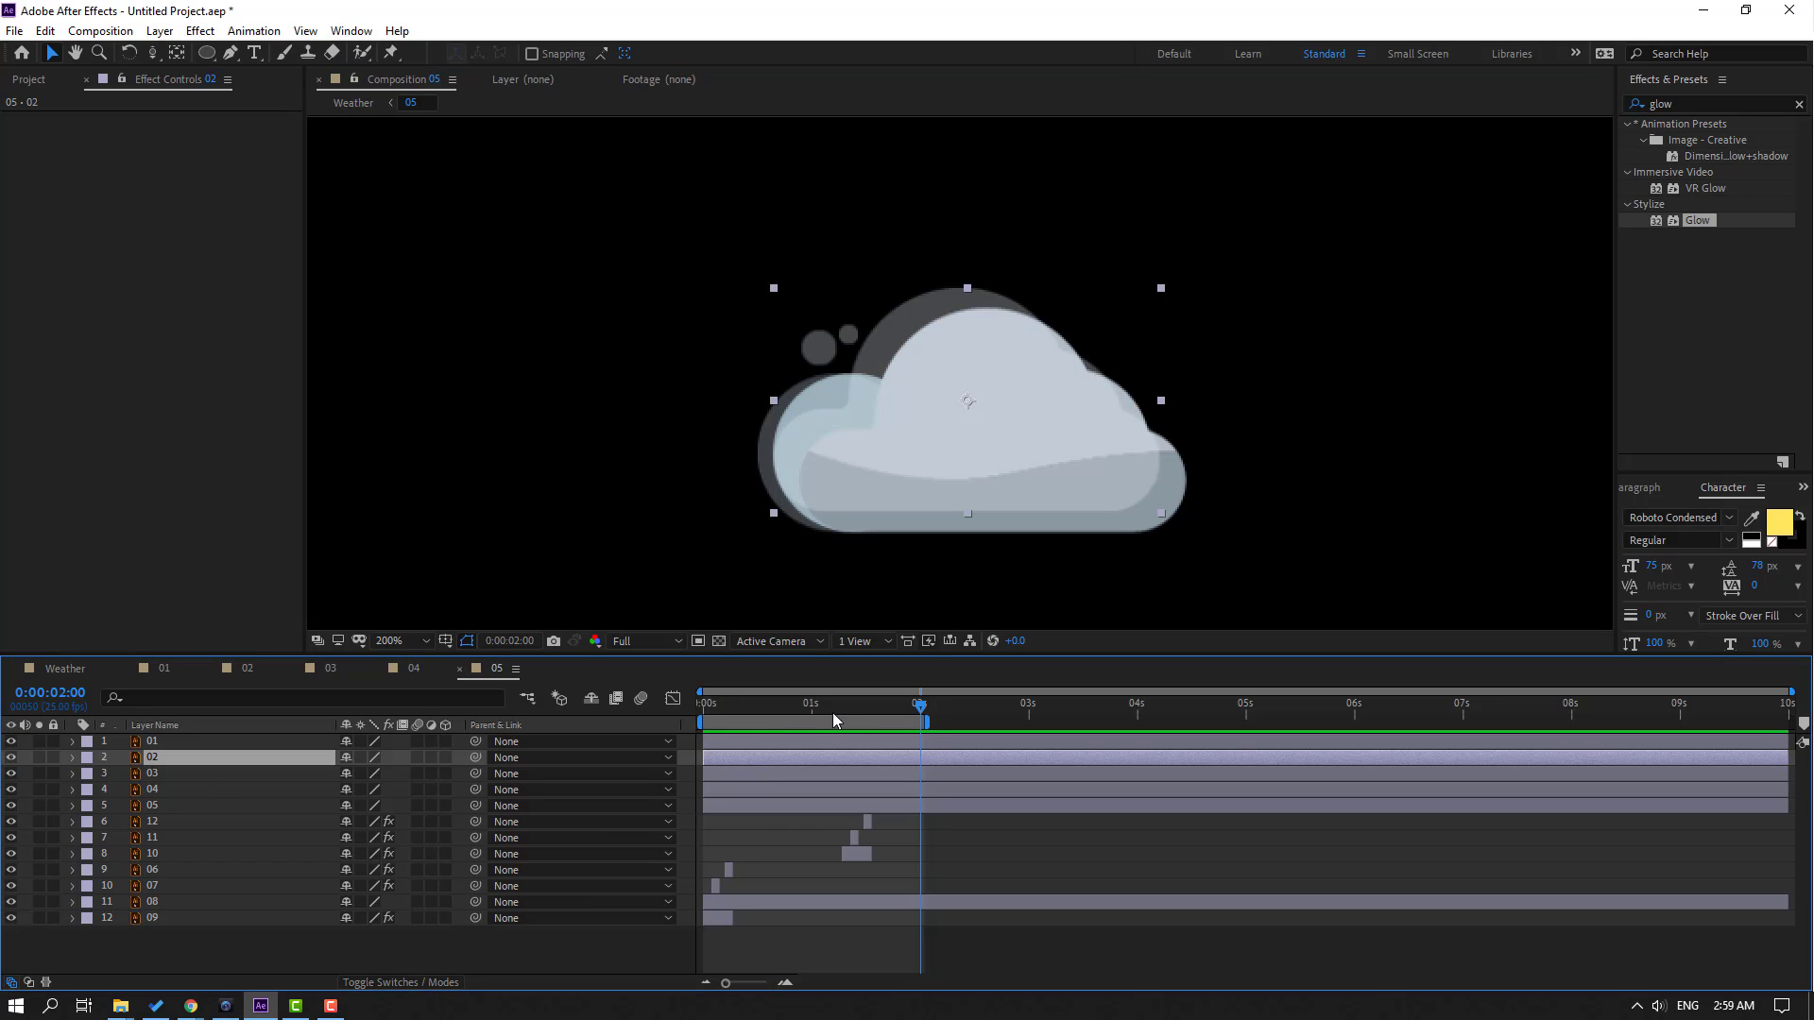
{"action": "left_click_drag", "start_coordinate": [833, 720], "coordinate": [578, 723]}
{"action": "key", "text": "p"}
{"action": "left_click", "coordinate": [120, 774]}
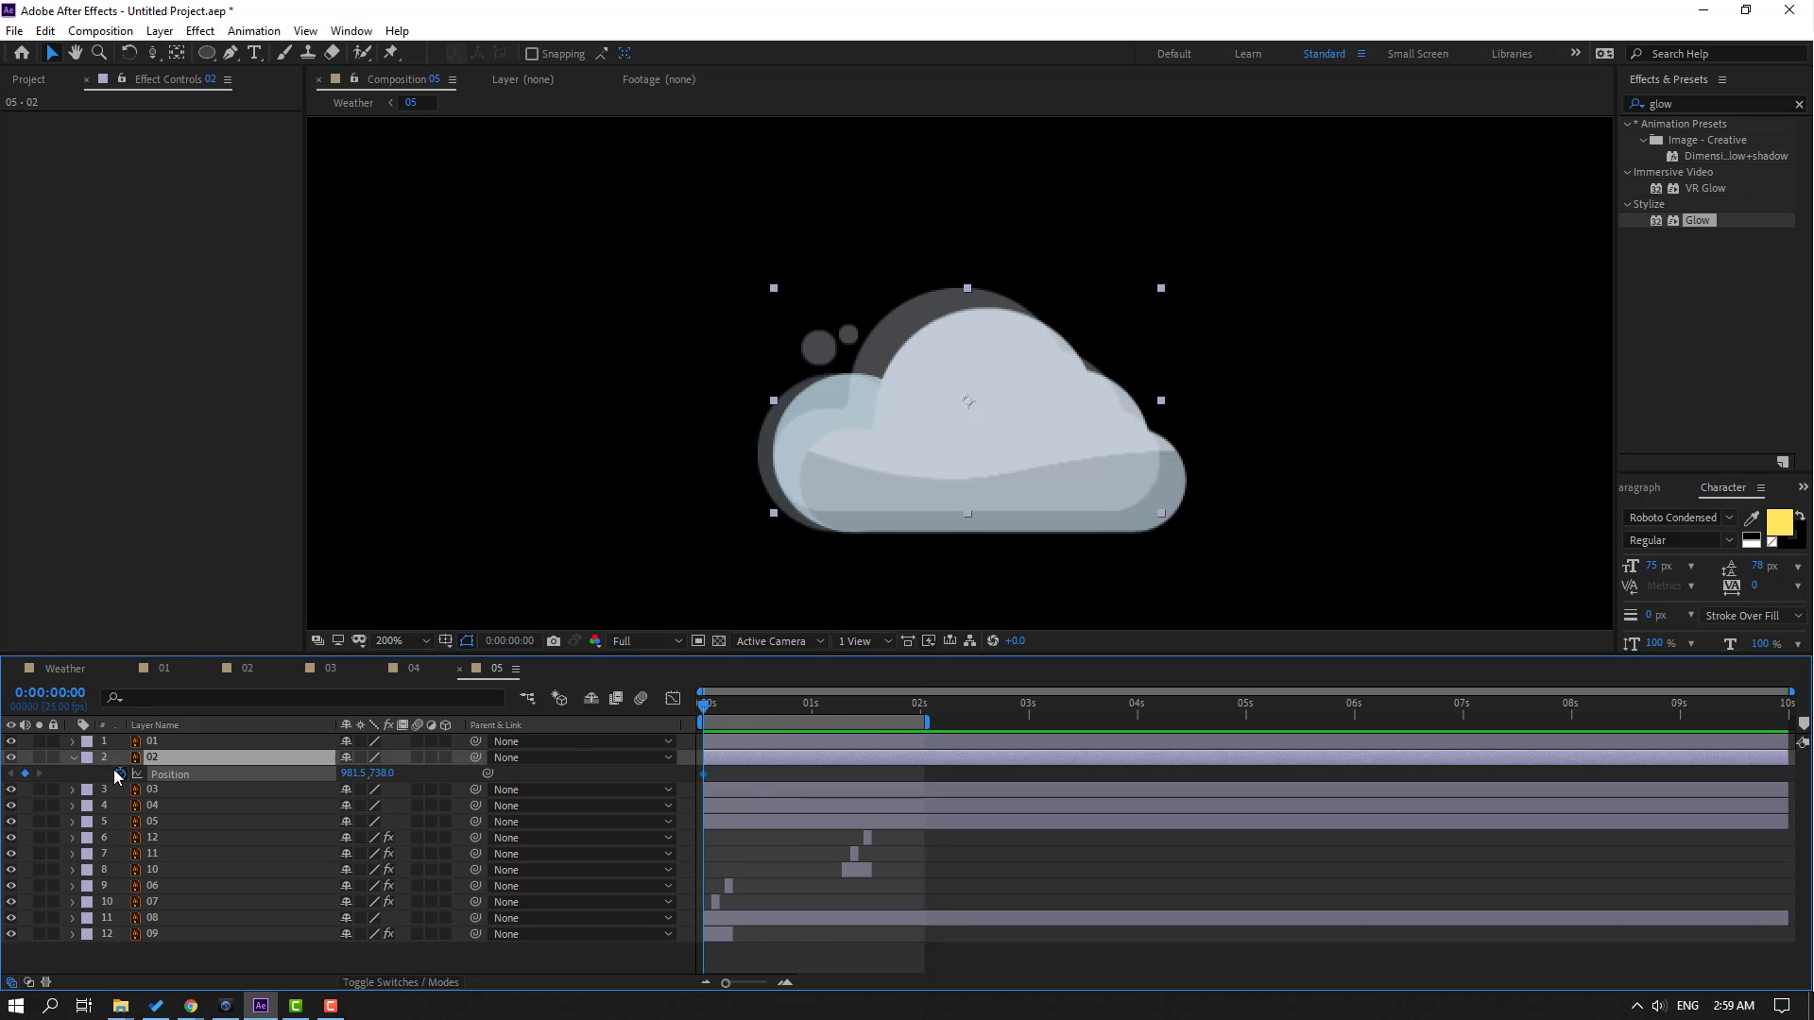
Lower the cloud 10 pixels to Y 748 at 1 second, returning to Y 738 at 2 seconds
{"action": "left_click", "coordinate": [812, 705]}
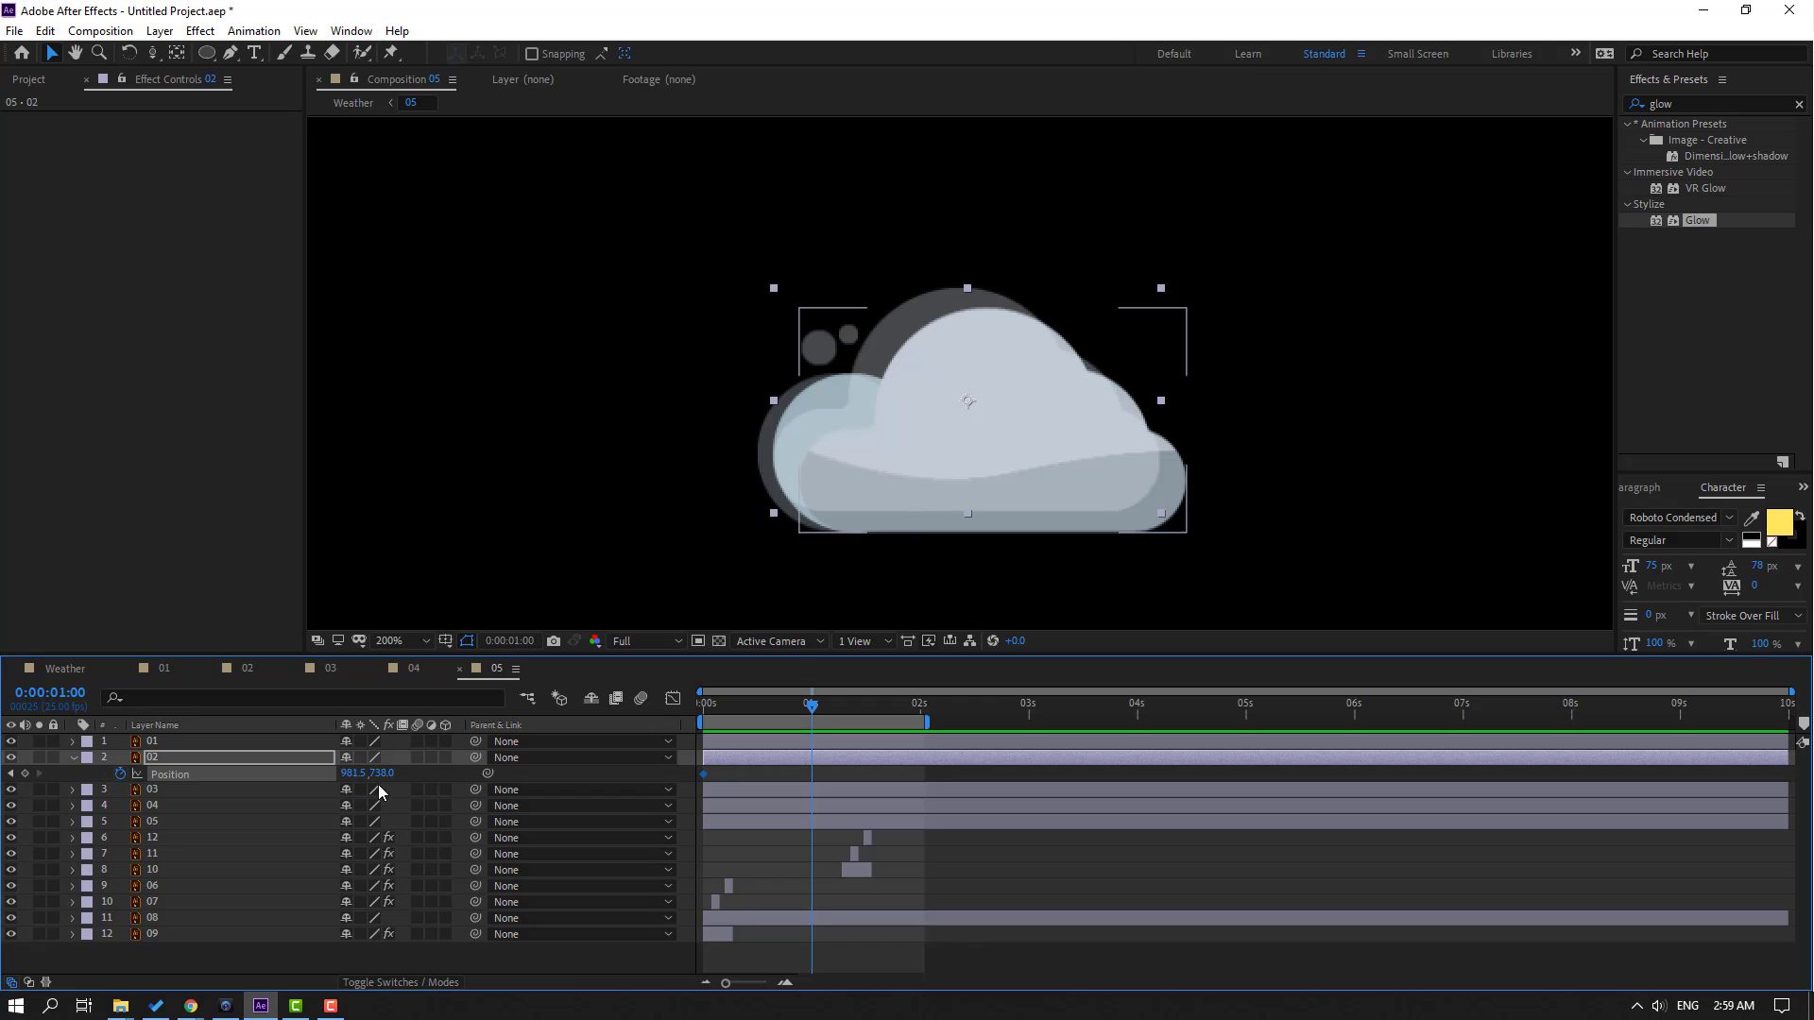
{"action": "left_click_drag", "start_coordinate": [381, 774], "coordinate": [392, 775]}
{"action": "key", "text": "space"}
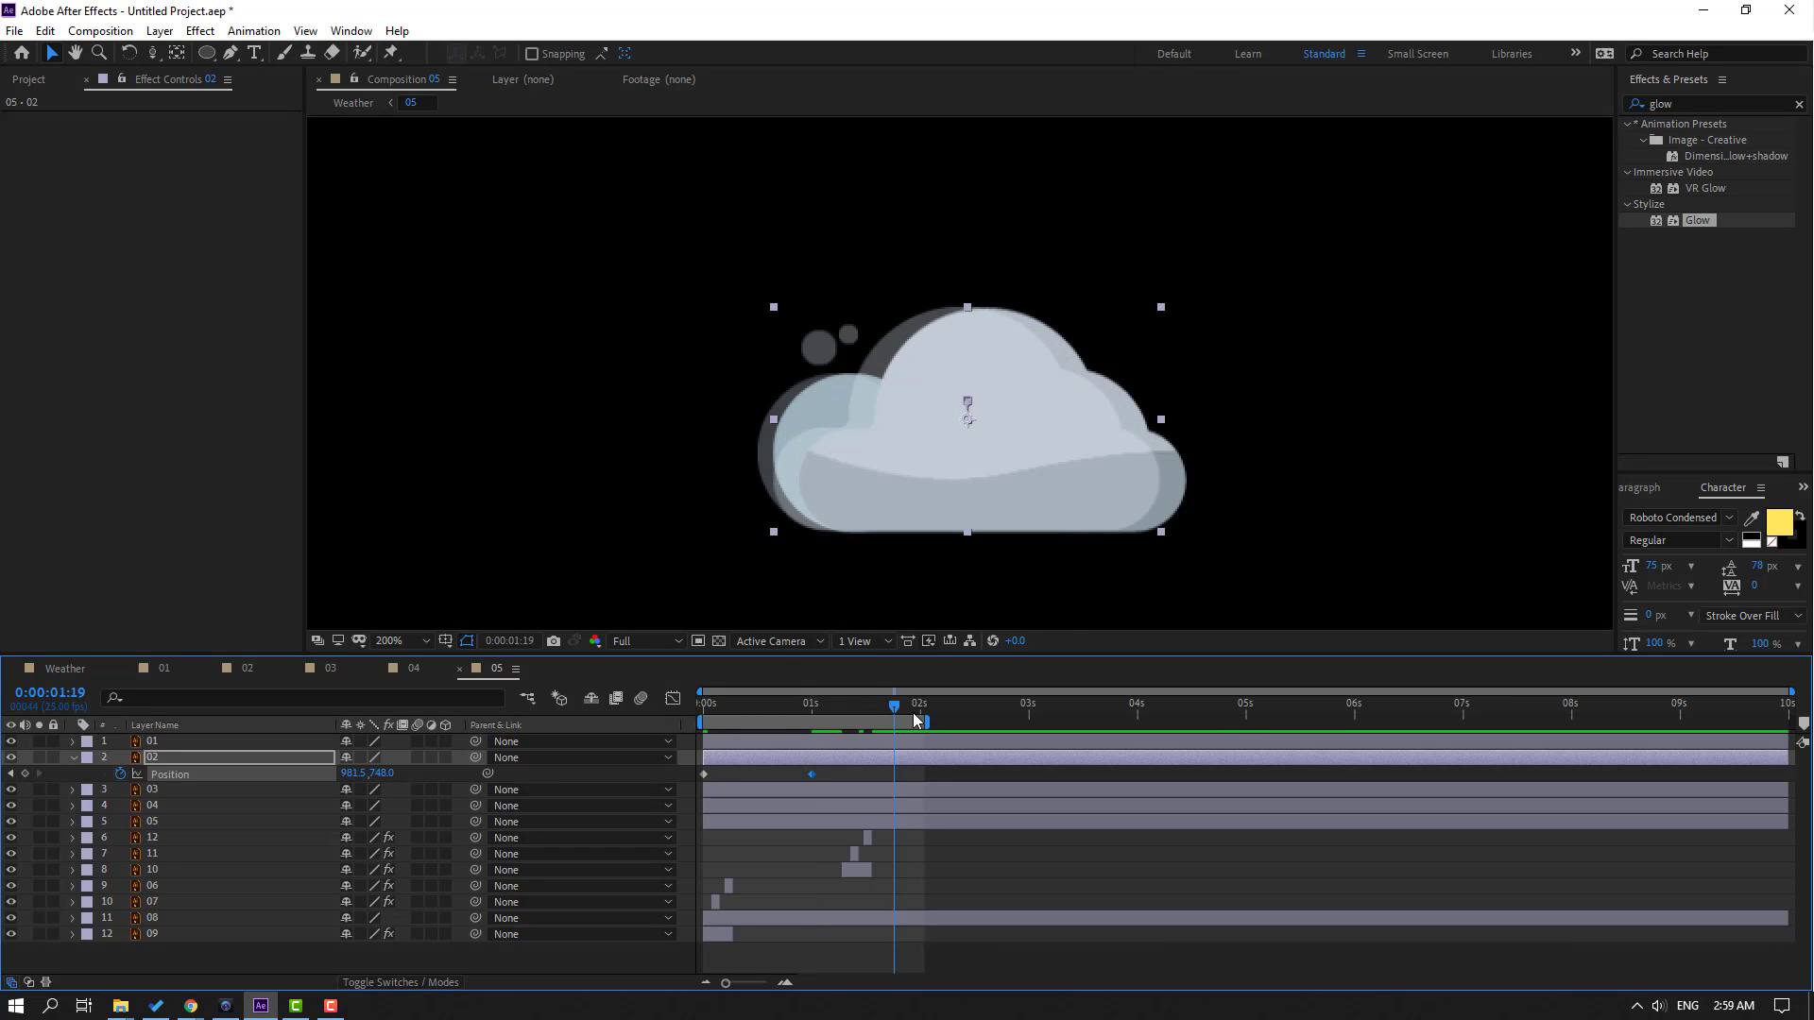
{"action": "left_click", "coordinate": [704, 774]}
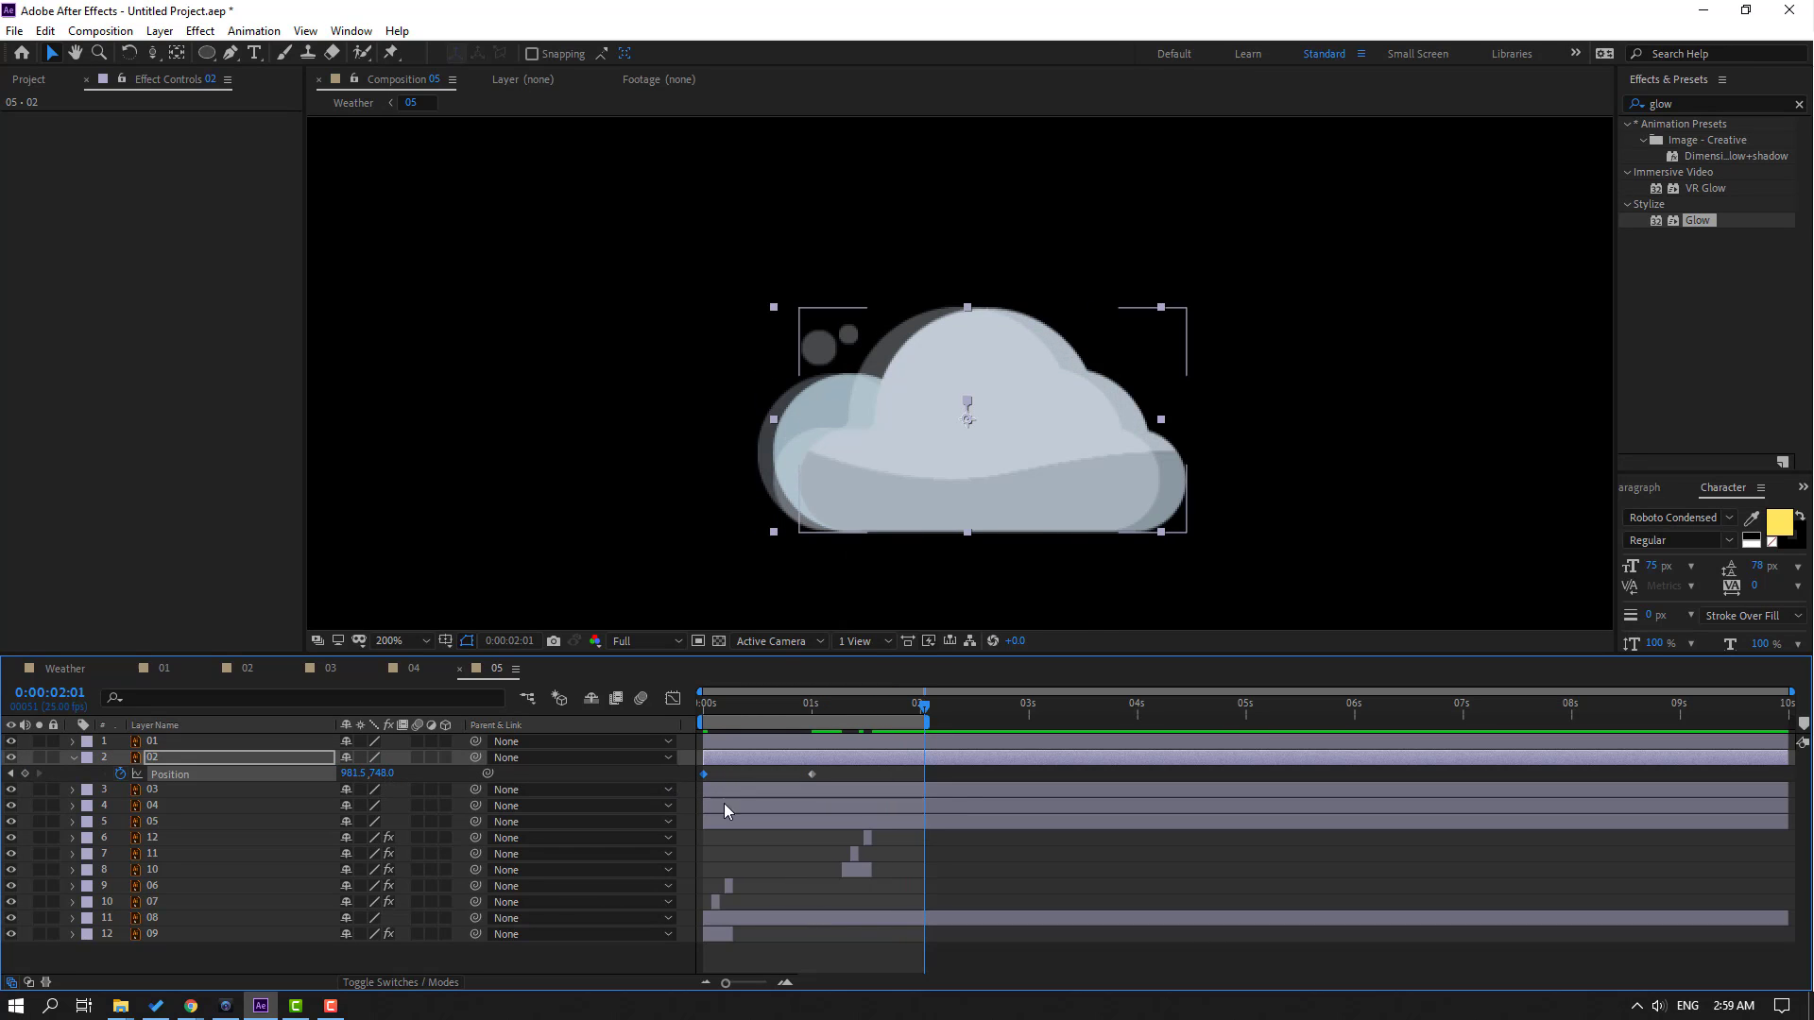
{"action": "key", "text": "ctrl+c"}
{"action": "key", "text": "ctrl+v"}
Apply Easy Ease to layer 02's three Position keyframes and preview the bob
{"action": "left_click_drag", "start_coordinate": [960, 779], "coordinate": [703, 780]}
{"action": "right_click", "coordinate": [705, 779]}
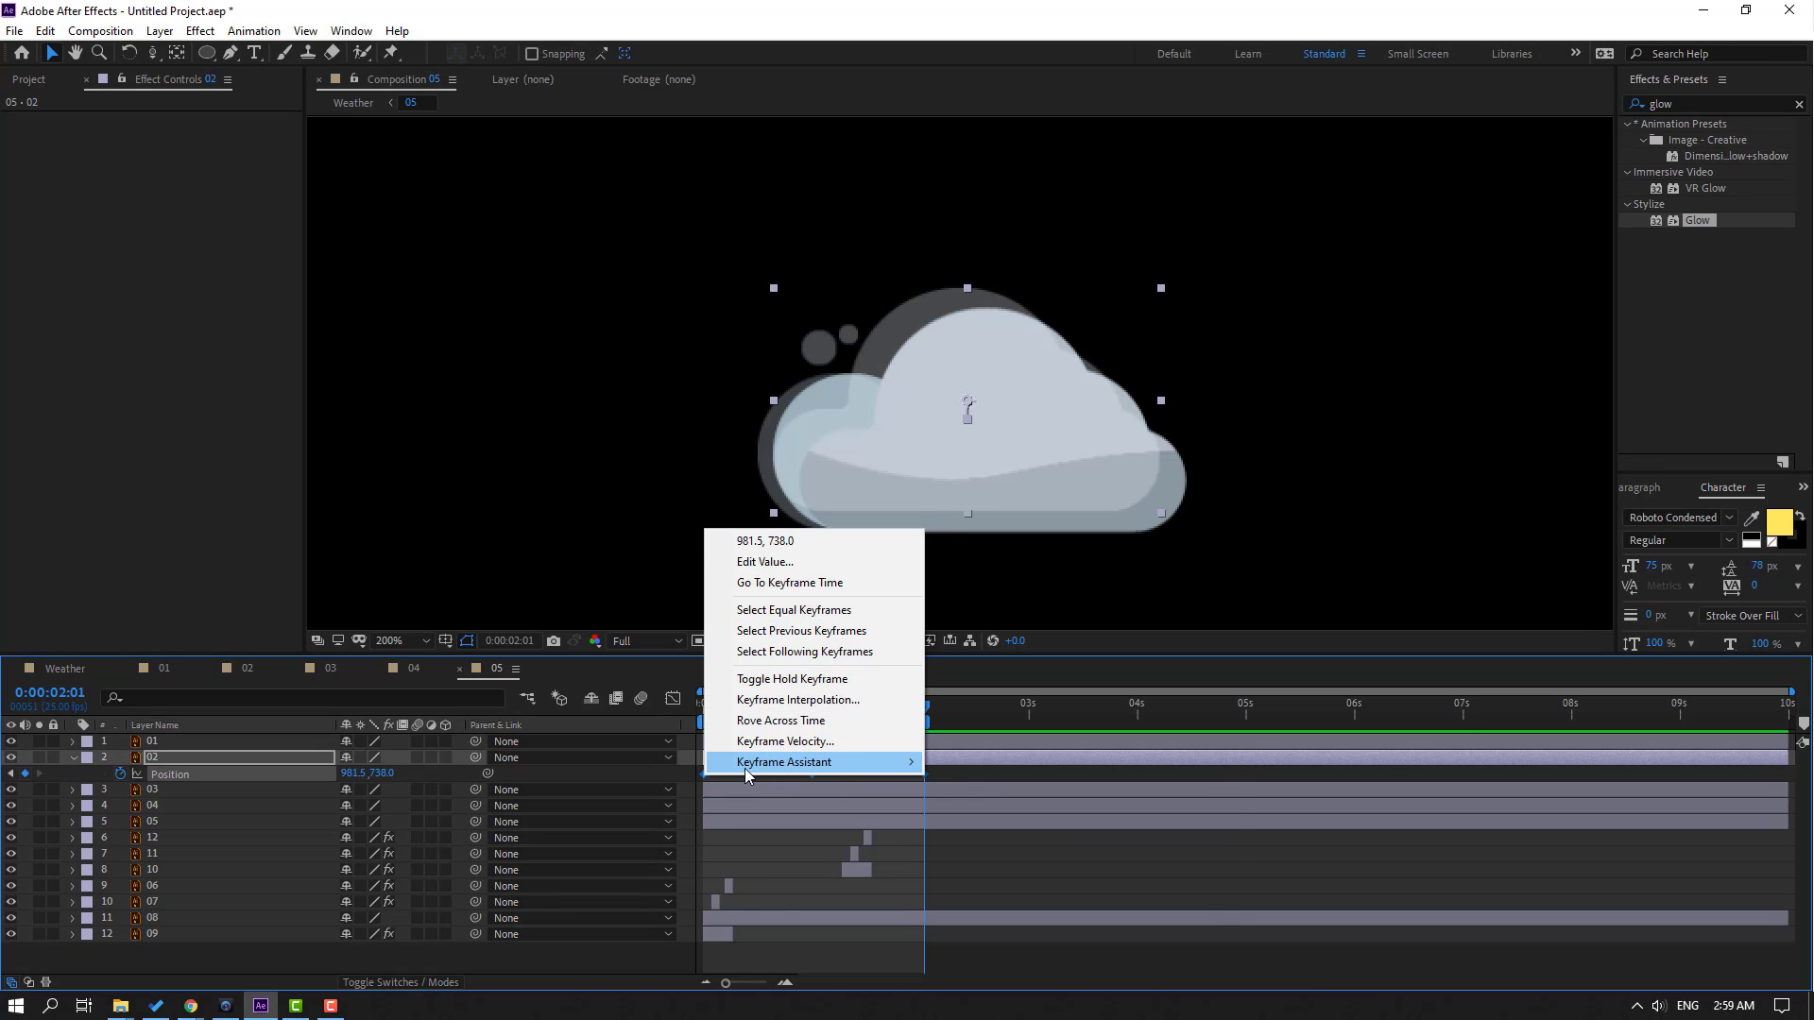
{"action": "mouse_move", "coordinate": [744, 768]}
{"action": "left_click", "coordinate": [989, 820]}
{"action": "key", "text": "space"}
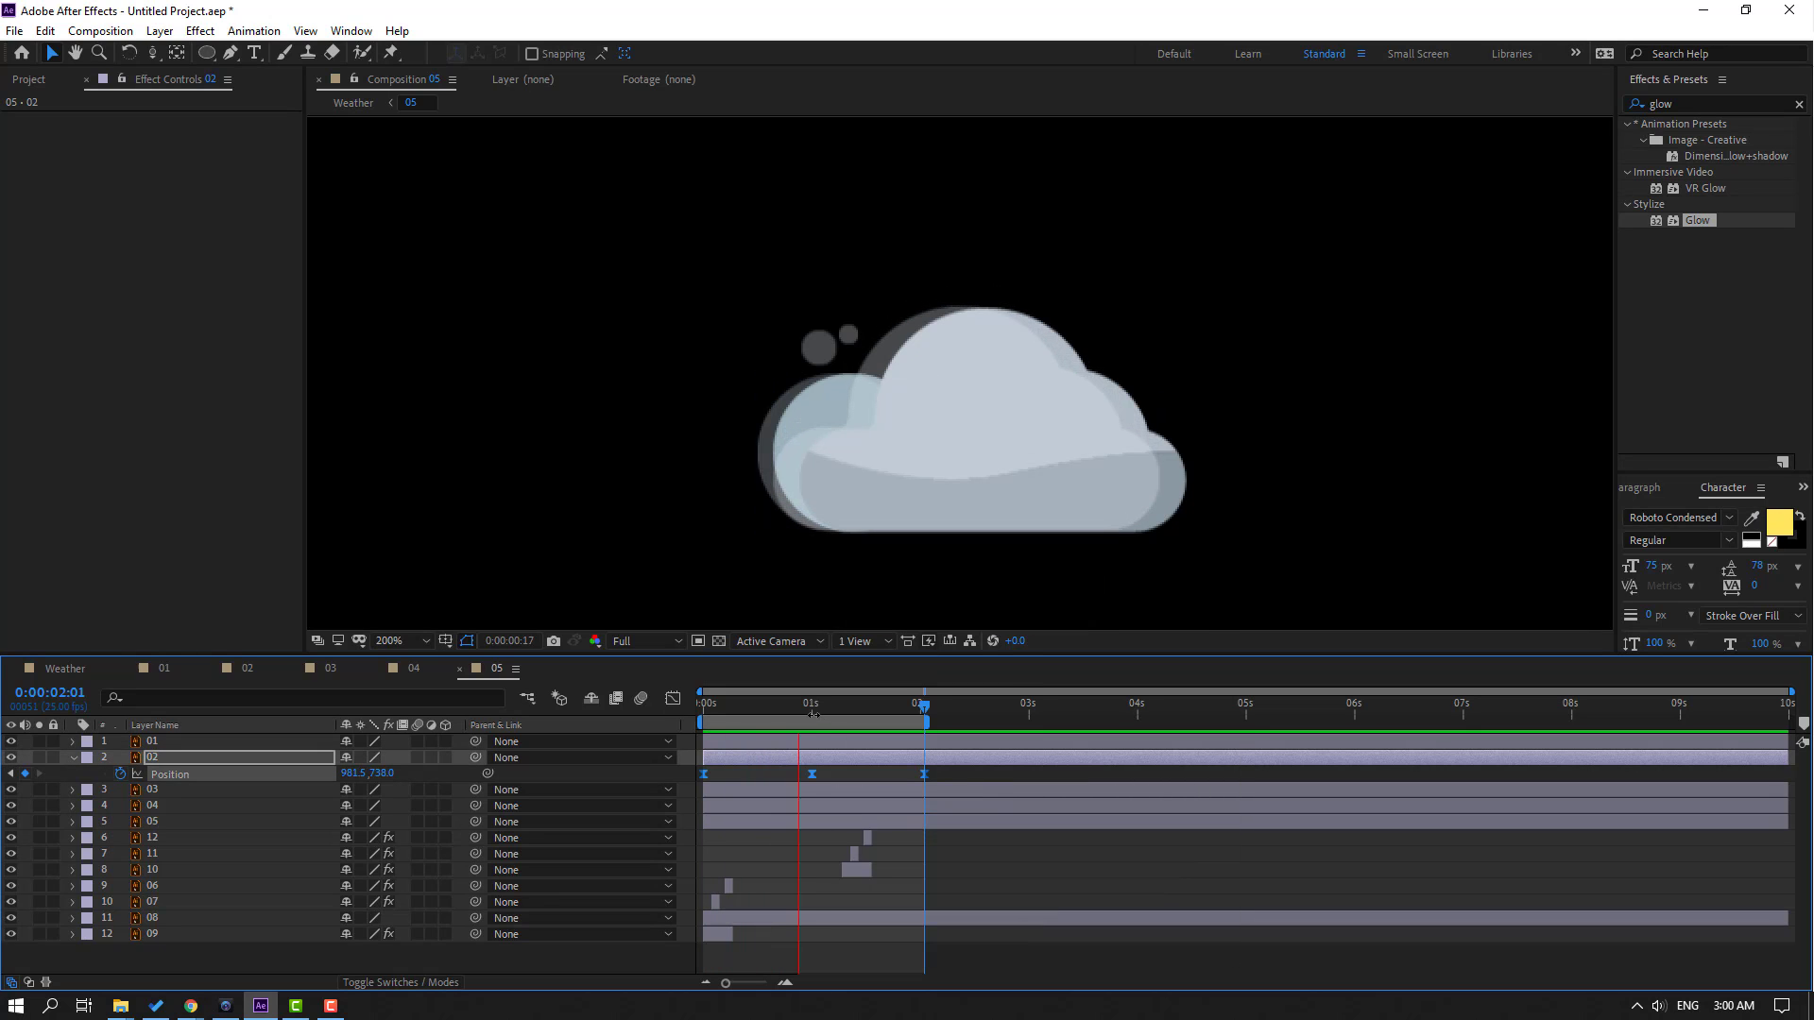
{"action": "key", "text": "space"}
Keyframe cloud layer 03's Position at 0, 1 and 2 seconds, ending at Y 744.8
{"action": "left_click", "coordinate": [156, 790]}
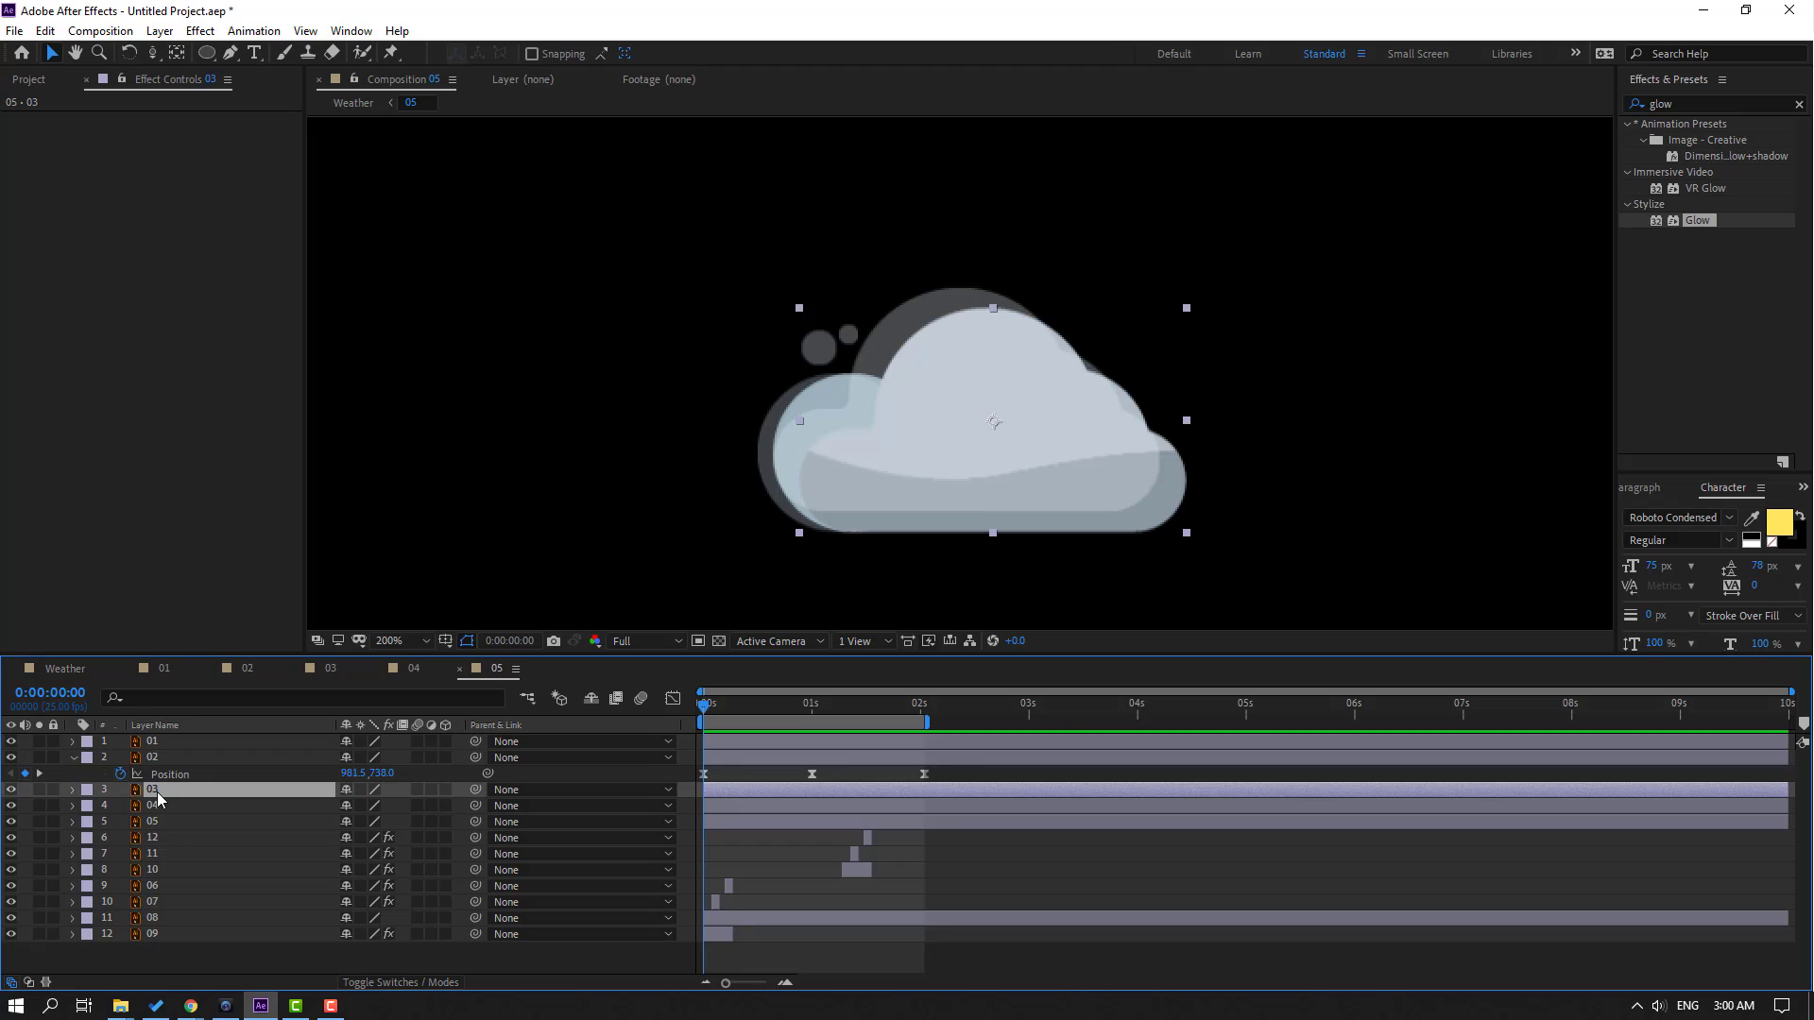
{"action": "left_click", "coordinate": [11, 805]}
{"action": "left_click", "coordinate": [10, 805]}
{"action": "key", "text": "p"}
{"action": "left_click", "coordinate": [121, 806]}
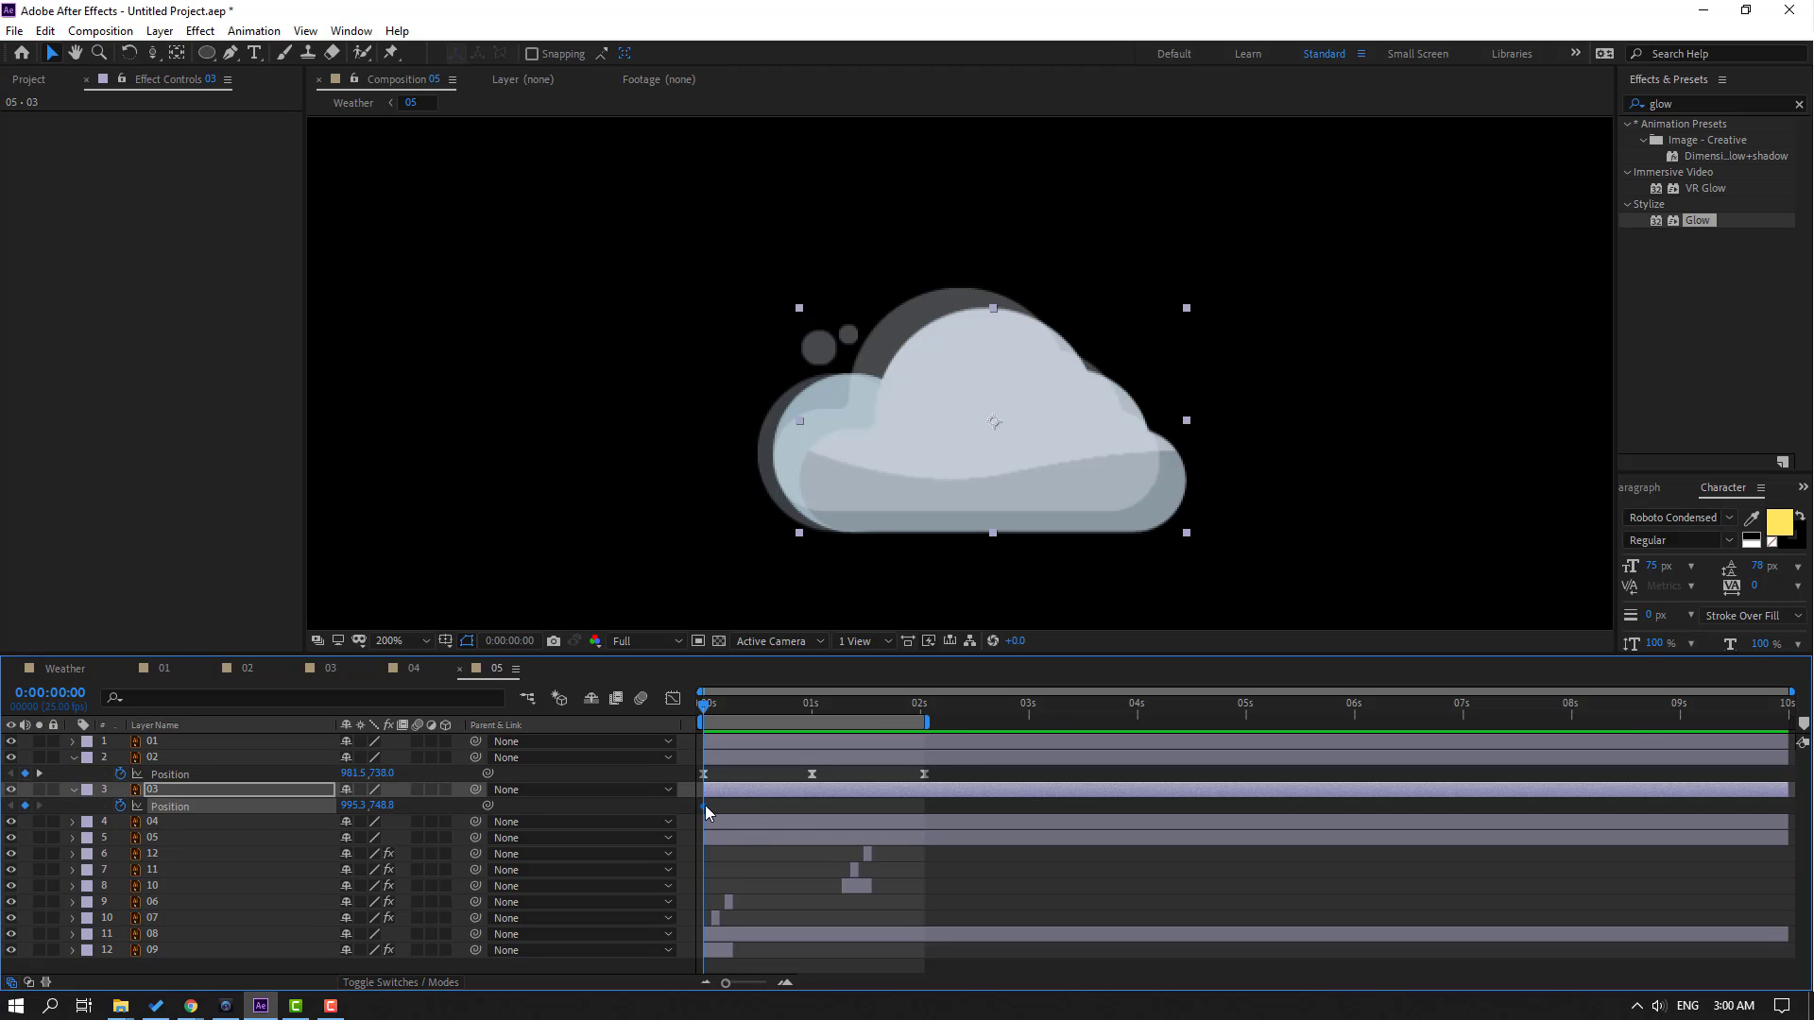
{"action": "left_click_drag", "start_coordinate": [706, 806], "coordinate": [808, 806]}
{"action": "left_click_drag", "start_coordinate": [386, 804], "coordinate": [402, 804]}
{"action": "left_click_drag", "start_coordinate": [715, 709], "coordinate": [926, 715]}
{"action": "key", "text": "Up"}
{"action": "key", "text": "Up"}
{"action": "key", "text": "Up"}
{"action": "left_click_drag", "start_coordinate": [948, 809], "coordinate": [700, 812]}
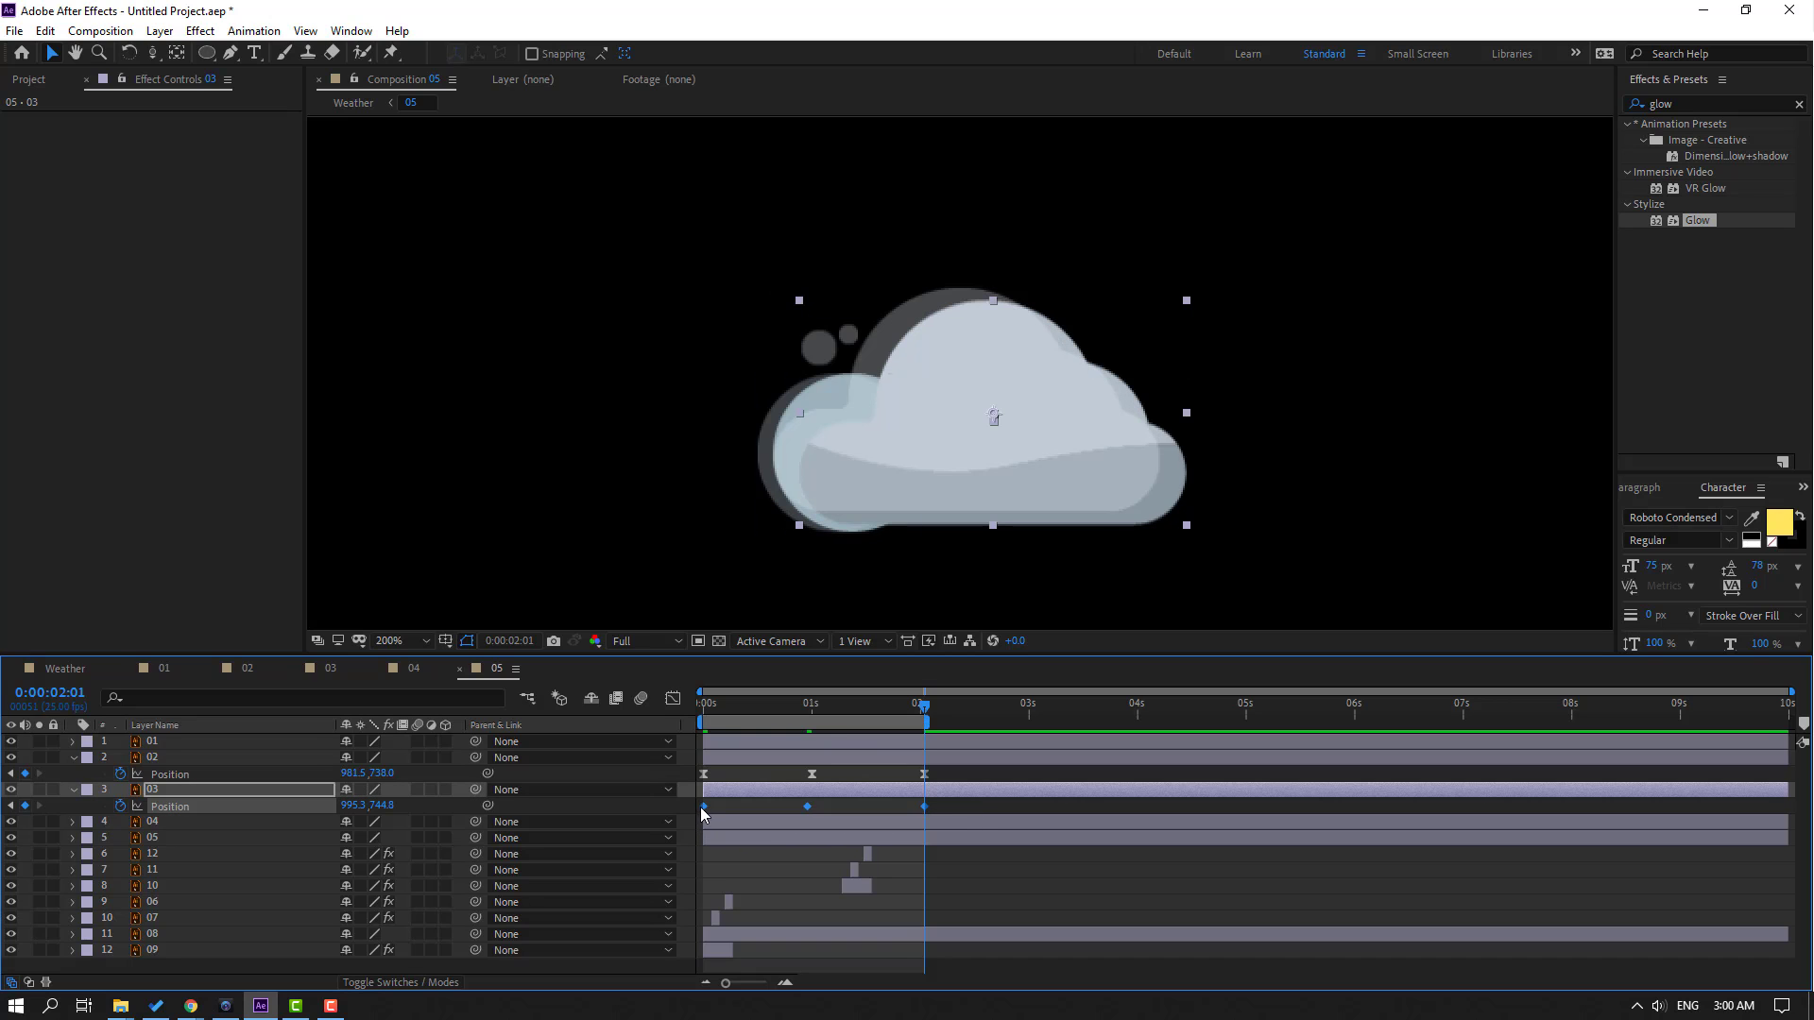
Apply Easy Ease to layer 03's Position keyframes and preview the animation
{"action": "right_click", "coordinate": [706, 808]}
{"action": "mouse_move", "coordinate": [769, 790]}
{"action": "left_click", "coordinate": [973, 854]}
{"action": "key", "text": "space"}
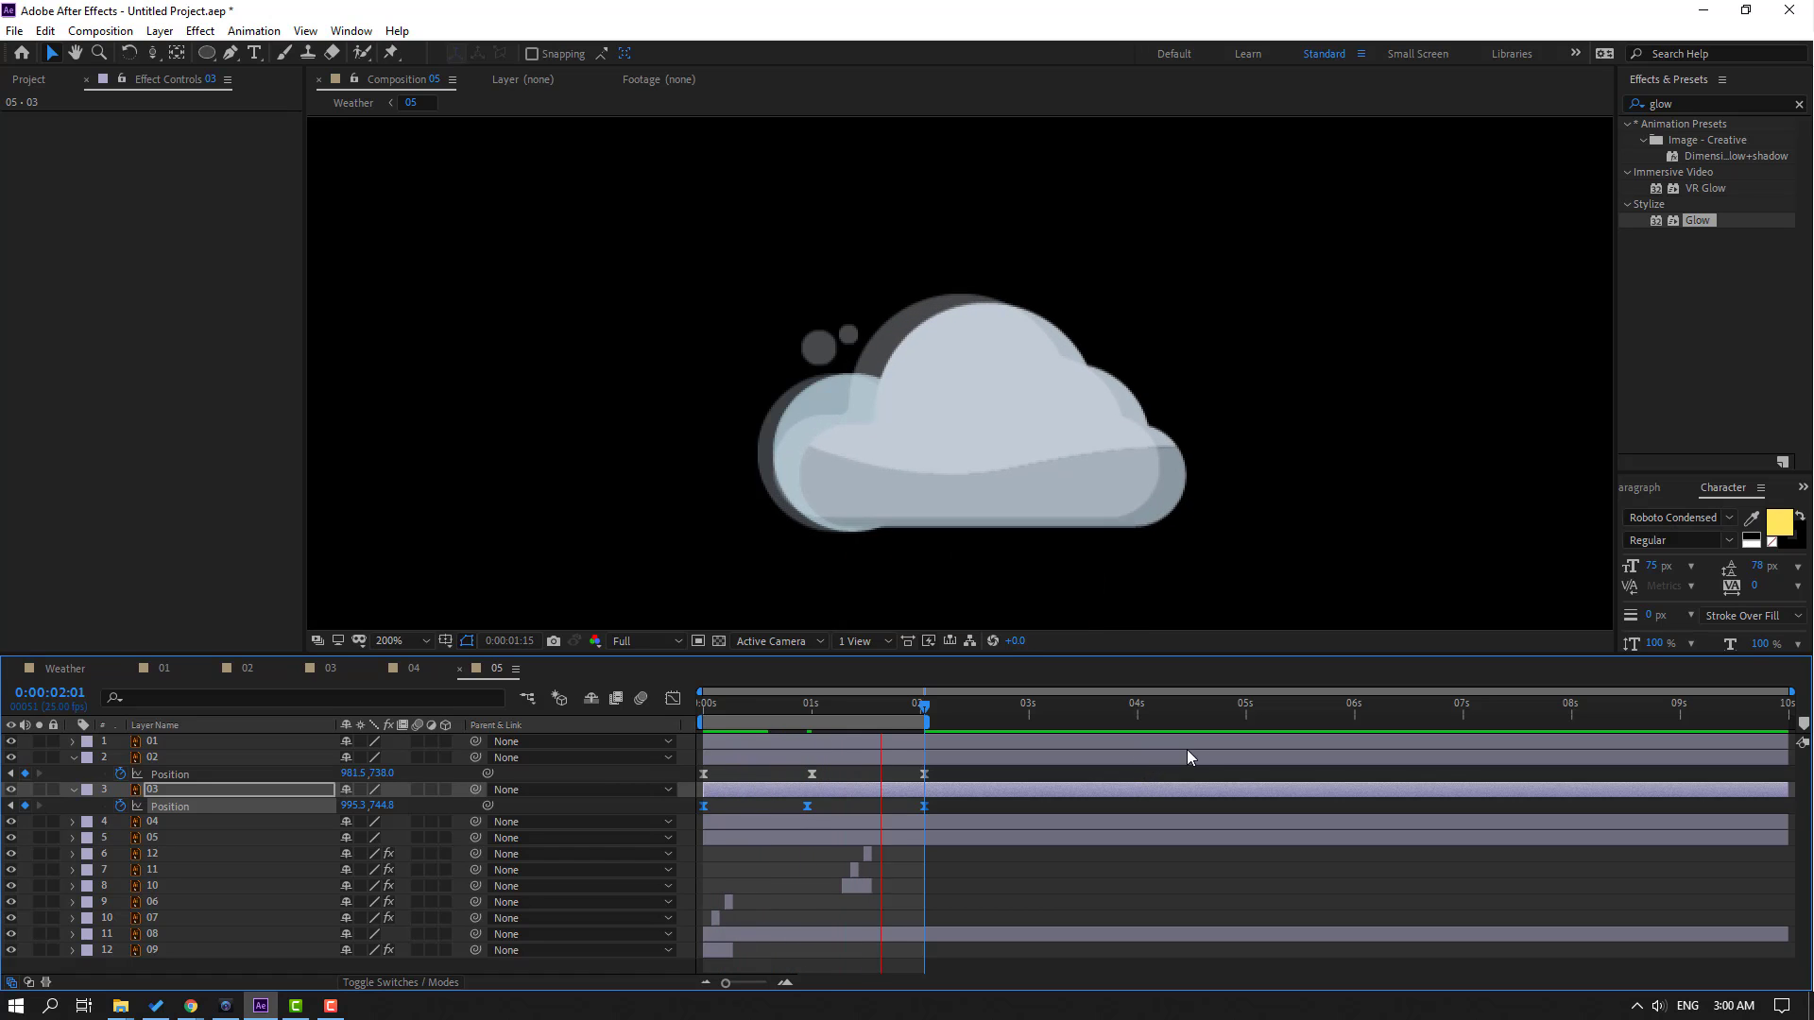
{"action": "key", "text": "space"}
Start Position keyframes at 0 seconds on cloud layers 04 and 05
{"action": "left_click", "coordinate": [151, 823]}
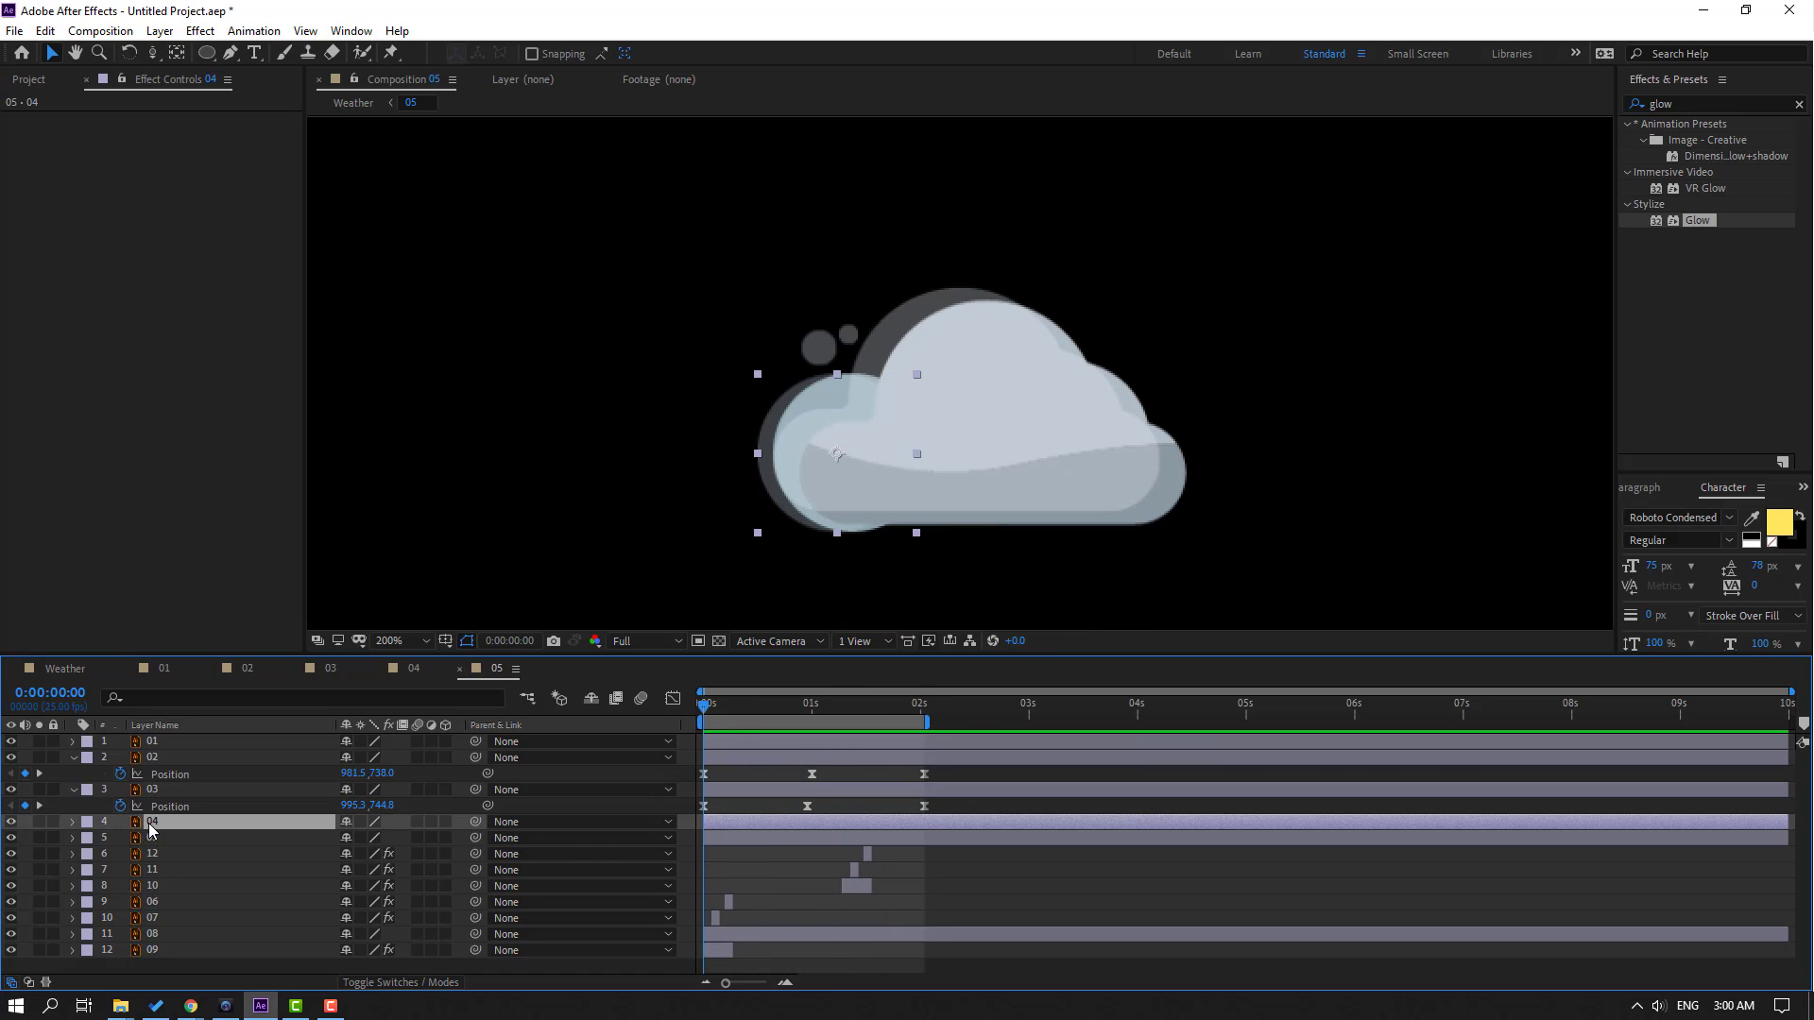
{"action": "left_click", "coordinate": [168, 839], "text": "shift"}
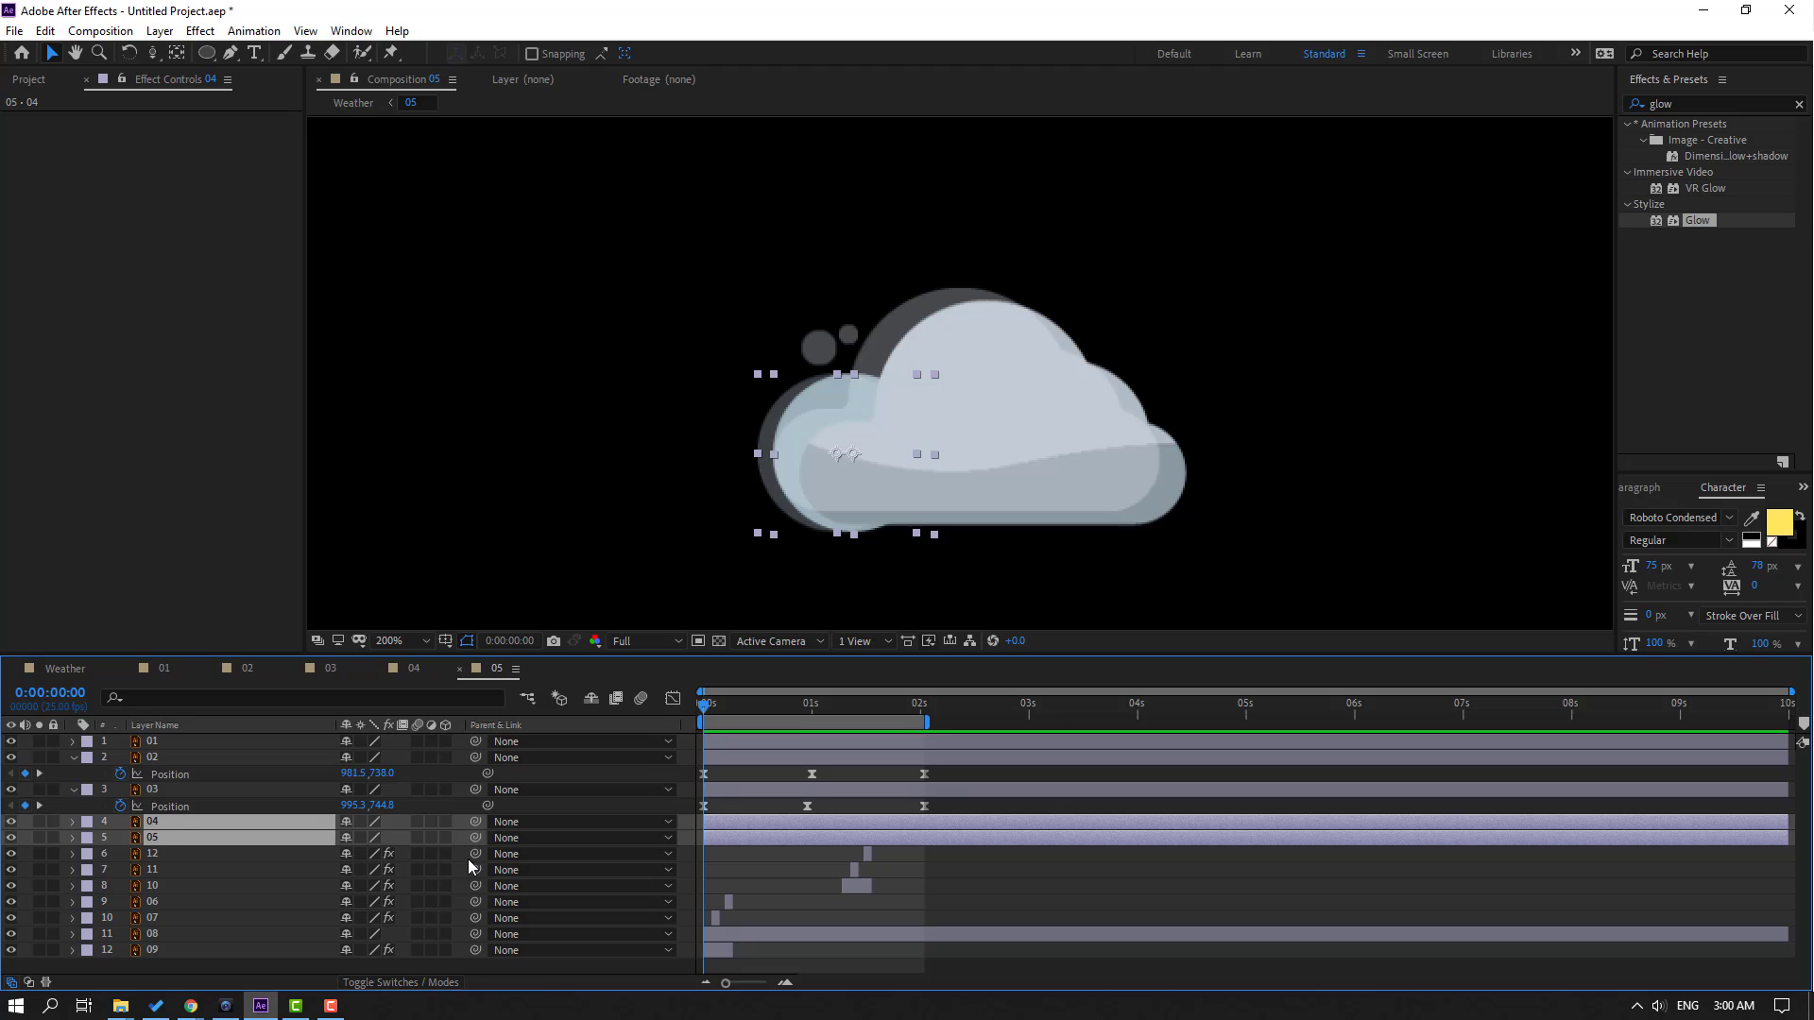
{"action": "key", "text": "p"}
{"action": "left_click", "coordinate": [121, 838]}
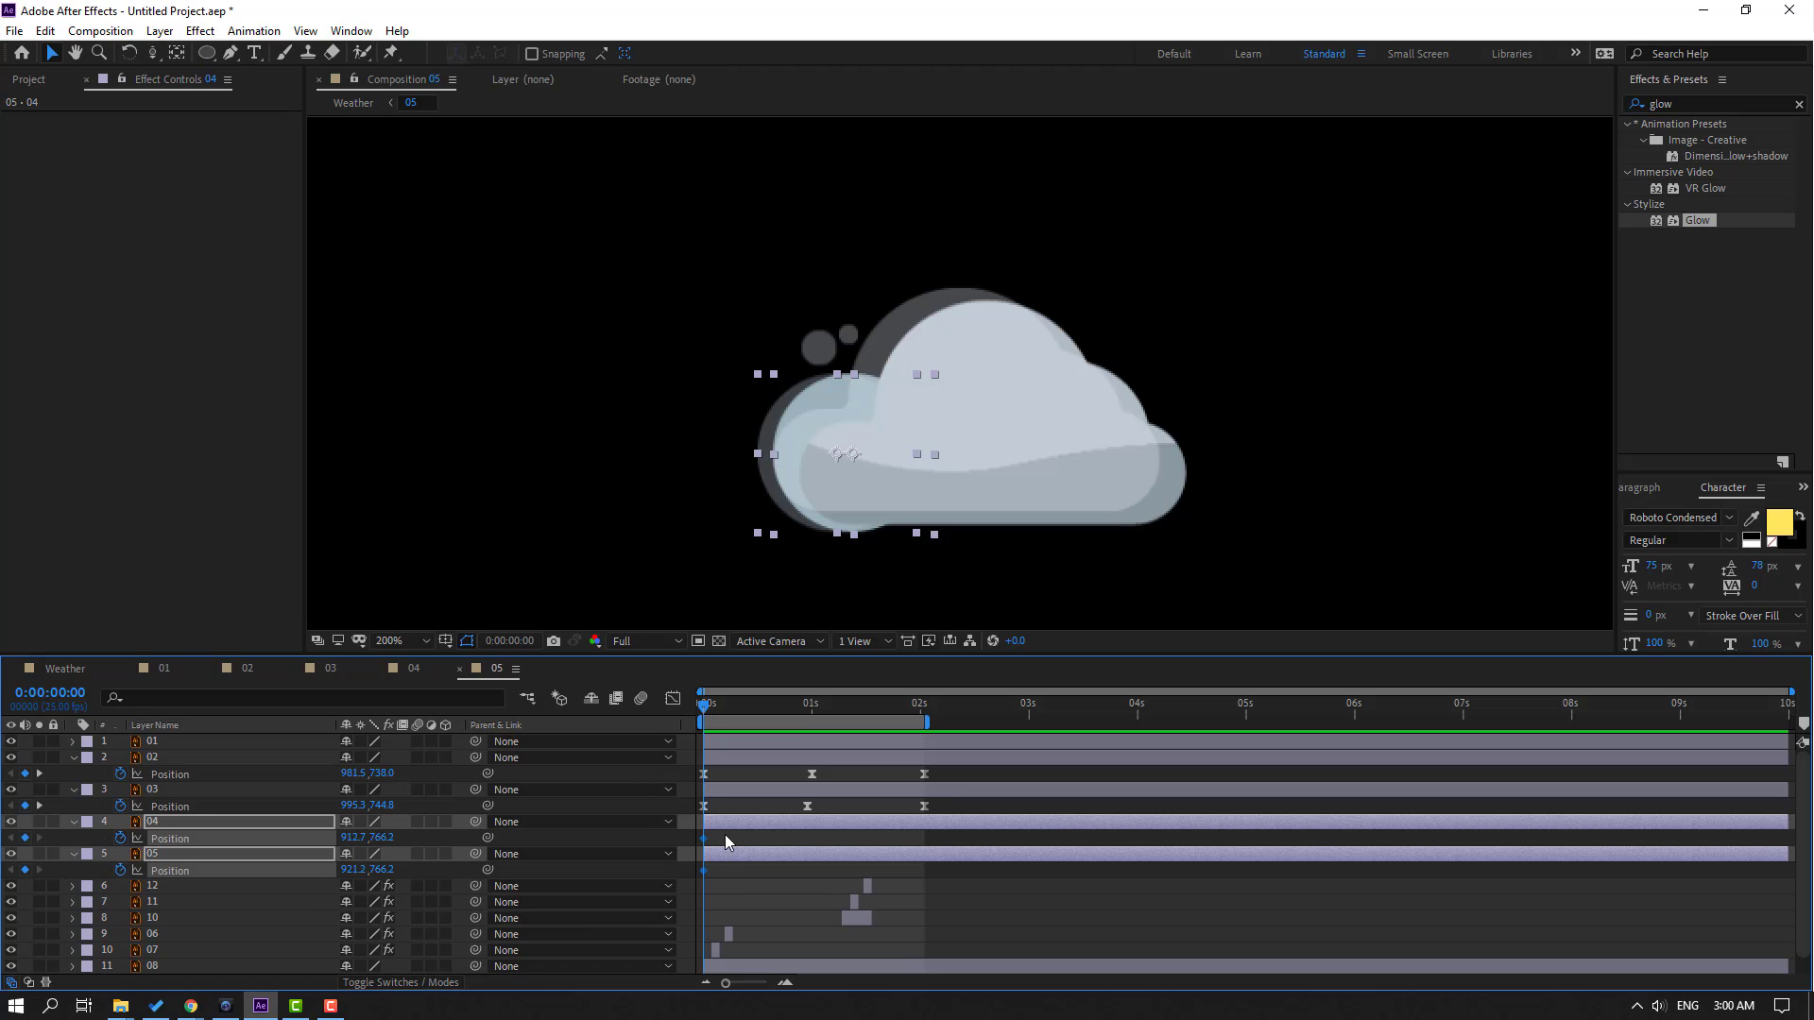
{"action": "left_click_drag", "start_coordinate": [706, 703], "coordinate": [812, 722]}
{"action": "key", "text": "F2"}
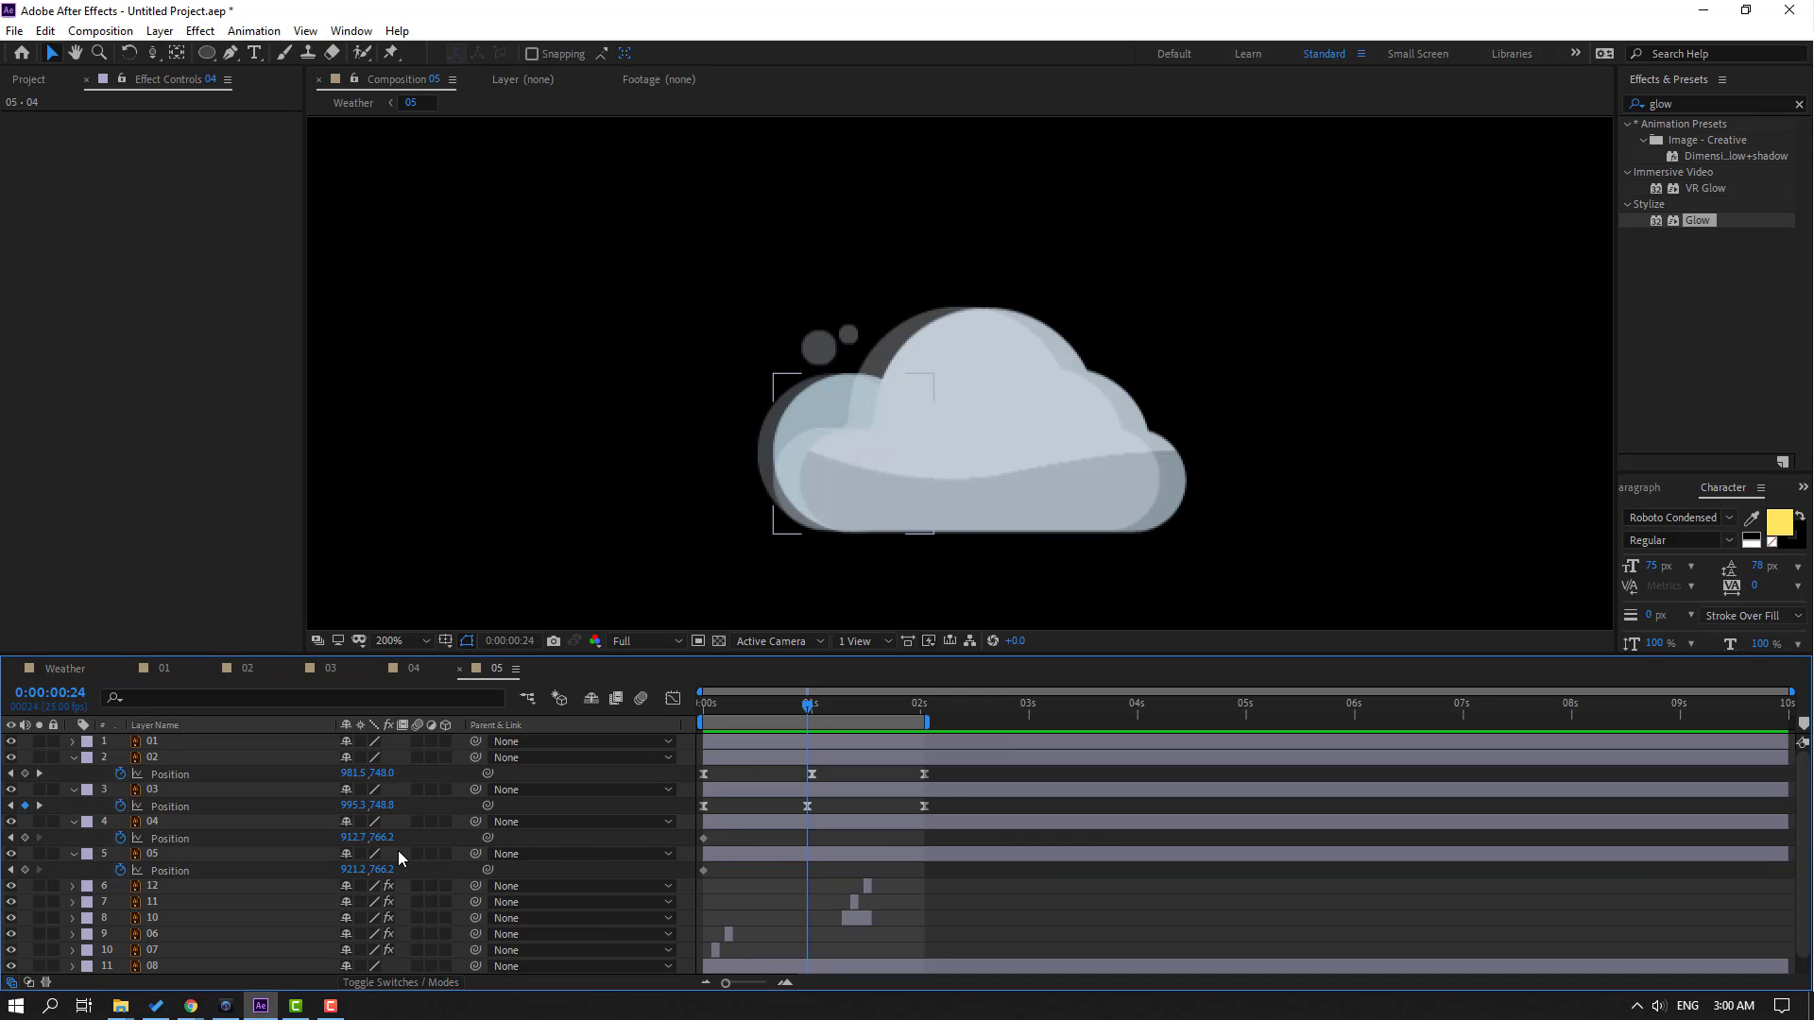
Shift clouds 04 and 05 sideways at 23 frames and add their 2-second keyframes
{"action": "left_click_drag", "start_coordinate": [354, 837], "coordinate": [369, 838]}
{"action": "left_click_drag", "start_coordinate": [803, 713], "coordinate": [653, 716]}
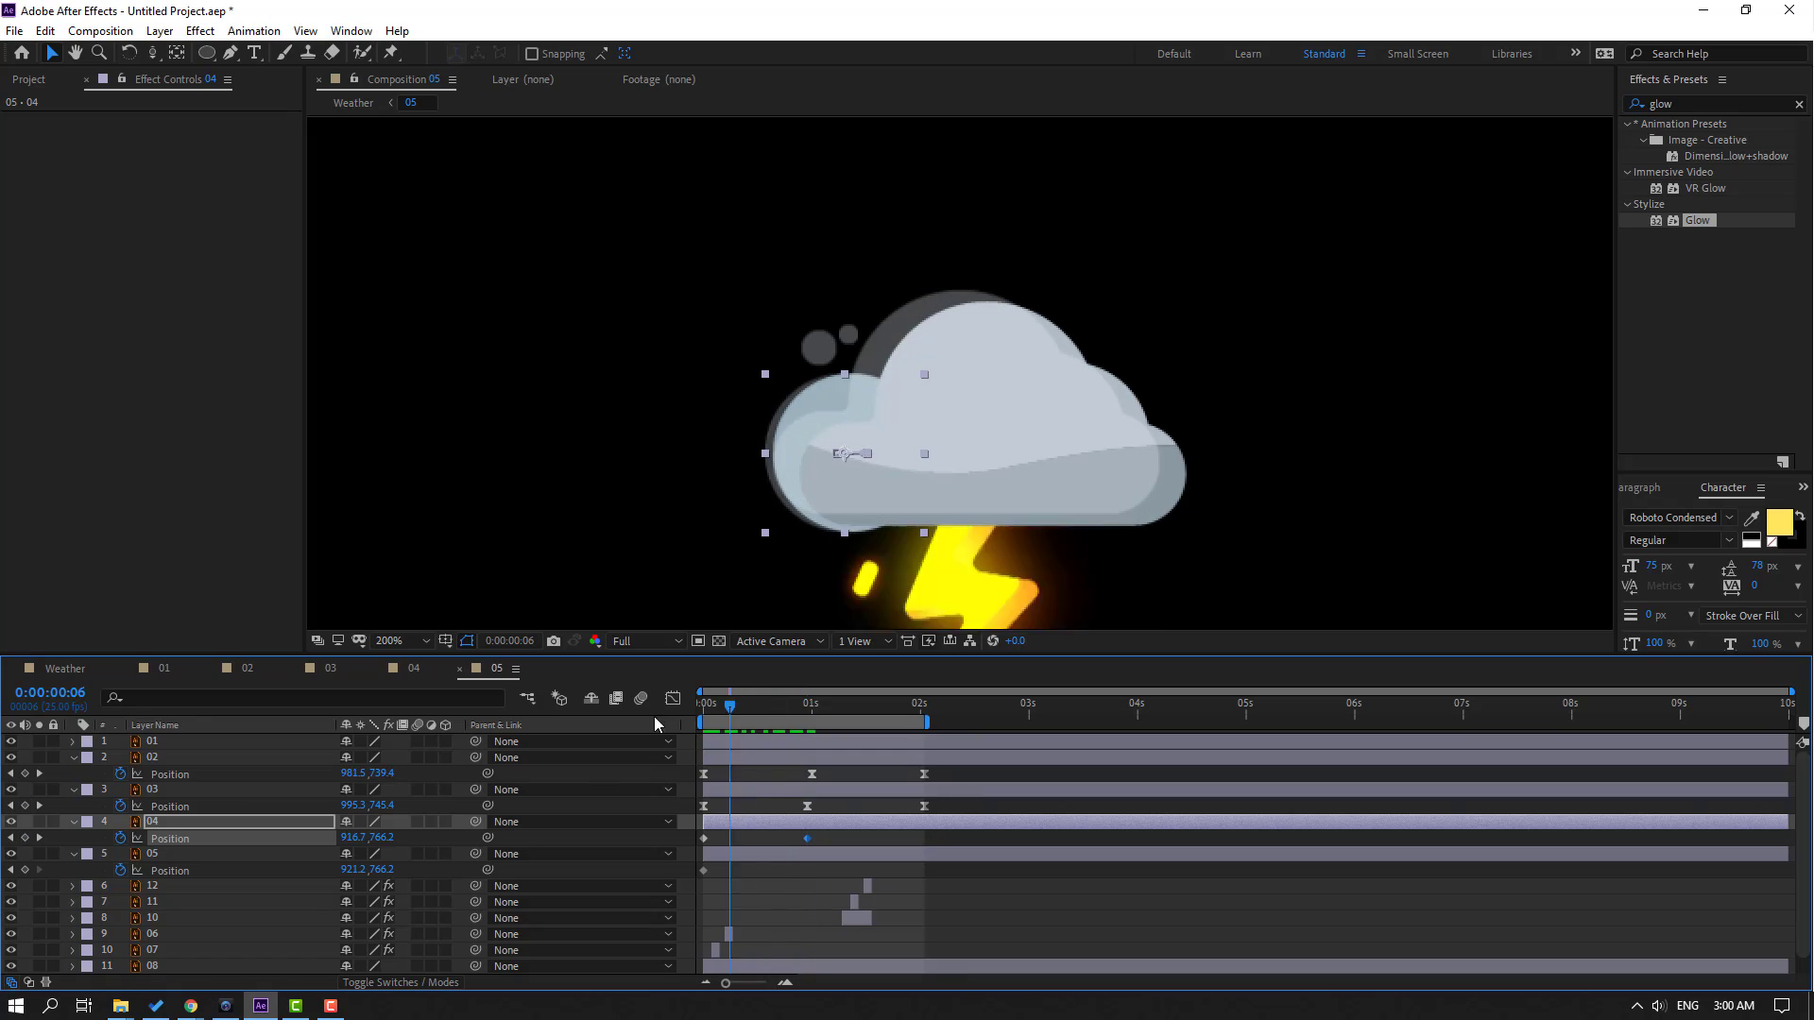
{"action": "left_click_drag", "start_coordinate": [353, 869], "coordinate": [340, 870]}
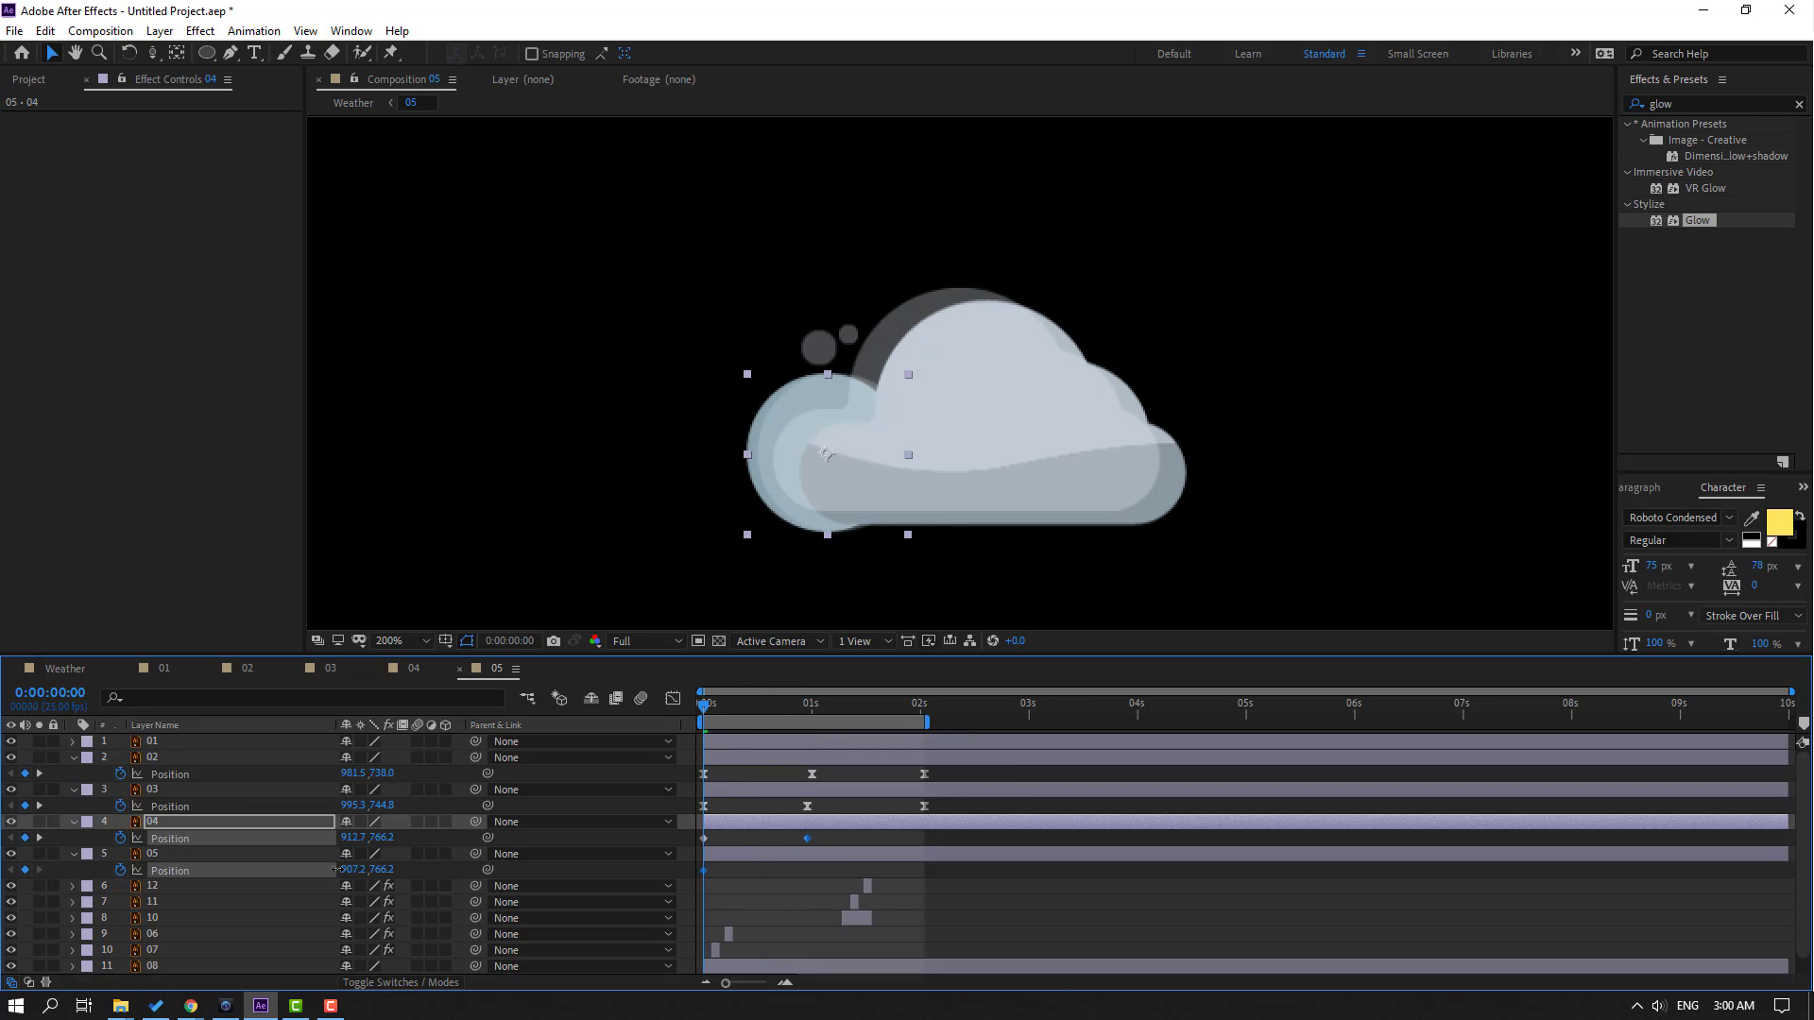
{"action": "left_click_drag", "start_coordinate": [706, 710], "coordinate": [803, 723]}
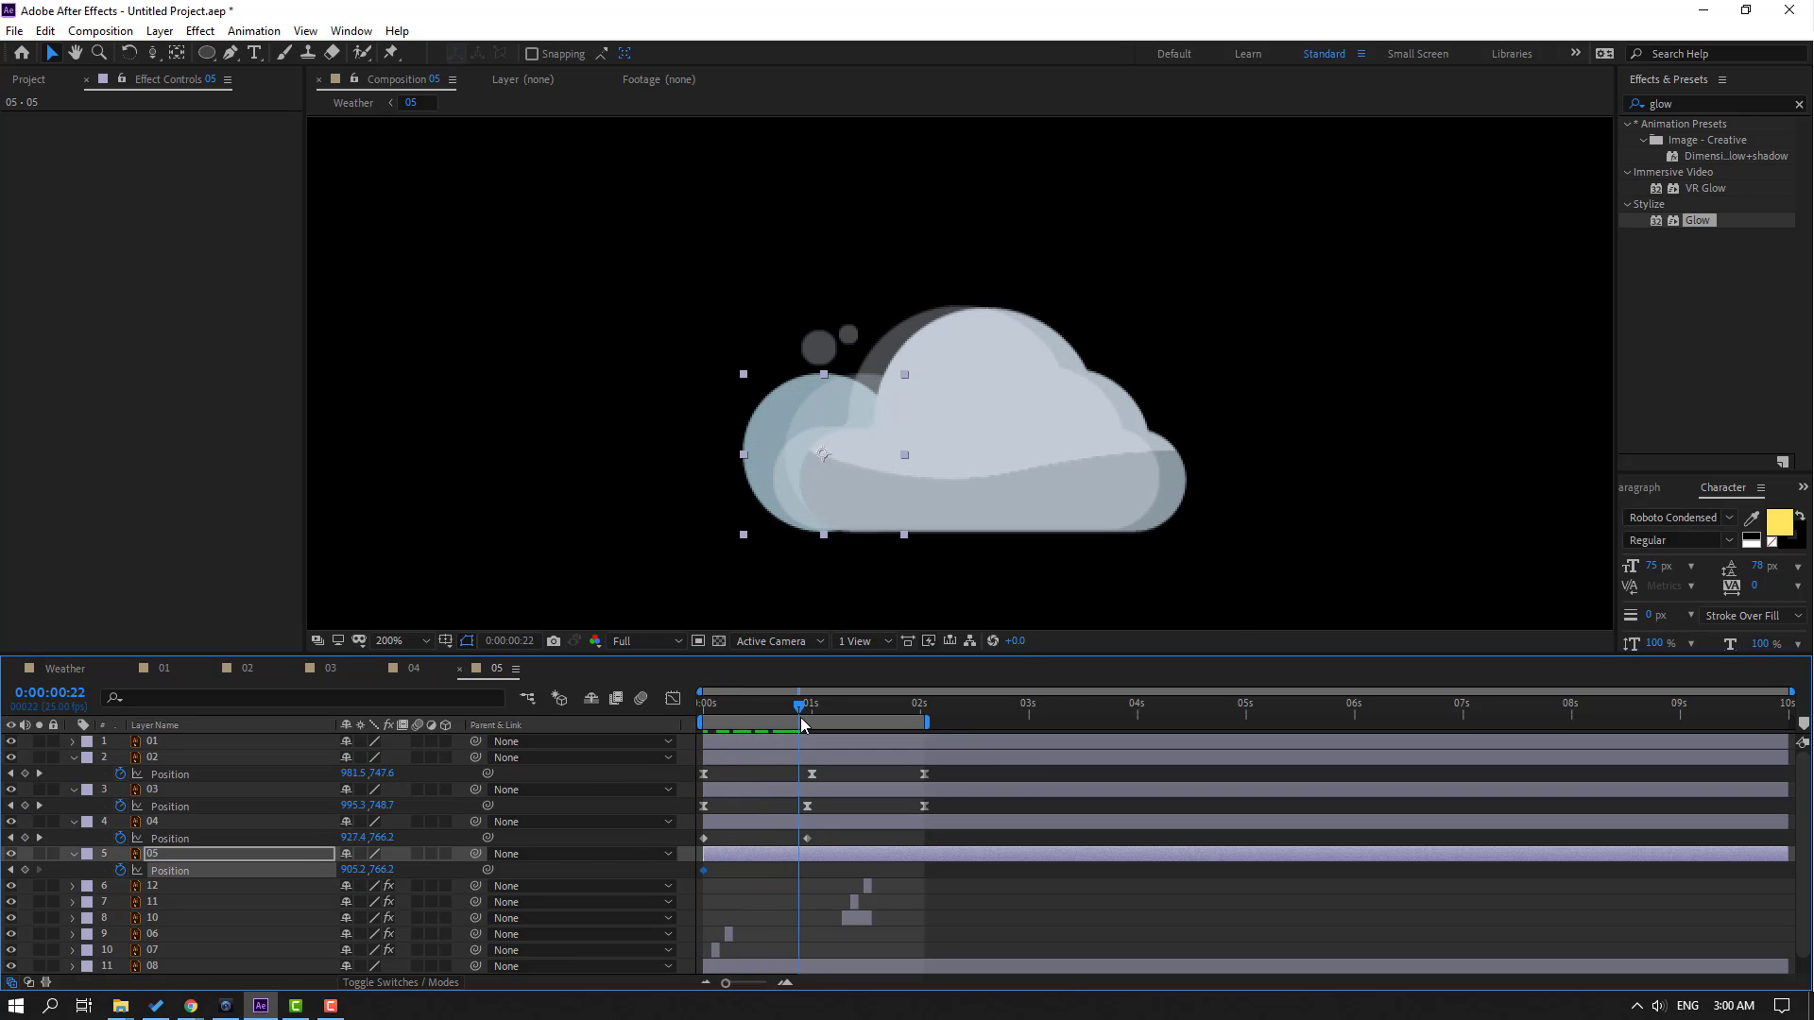
{"action": "left_click_drag", "start_coordinate": [359, 871], "coordinate": [370, 870]}
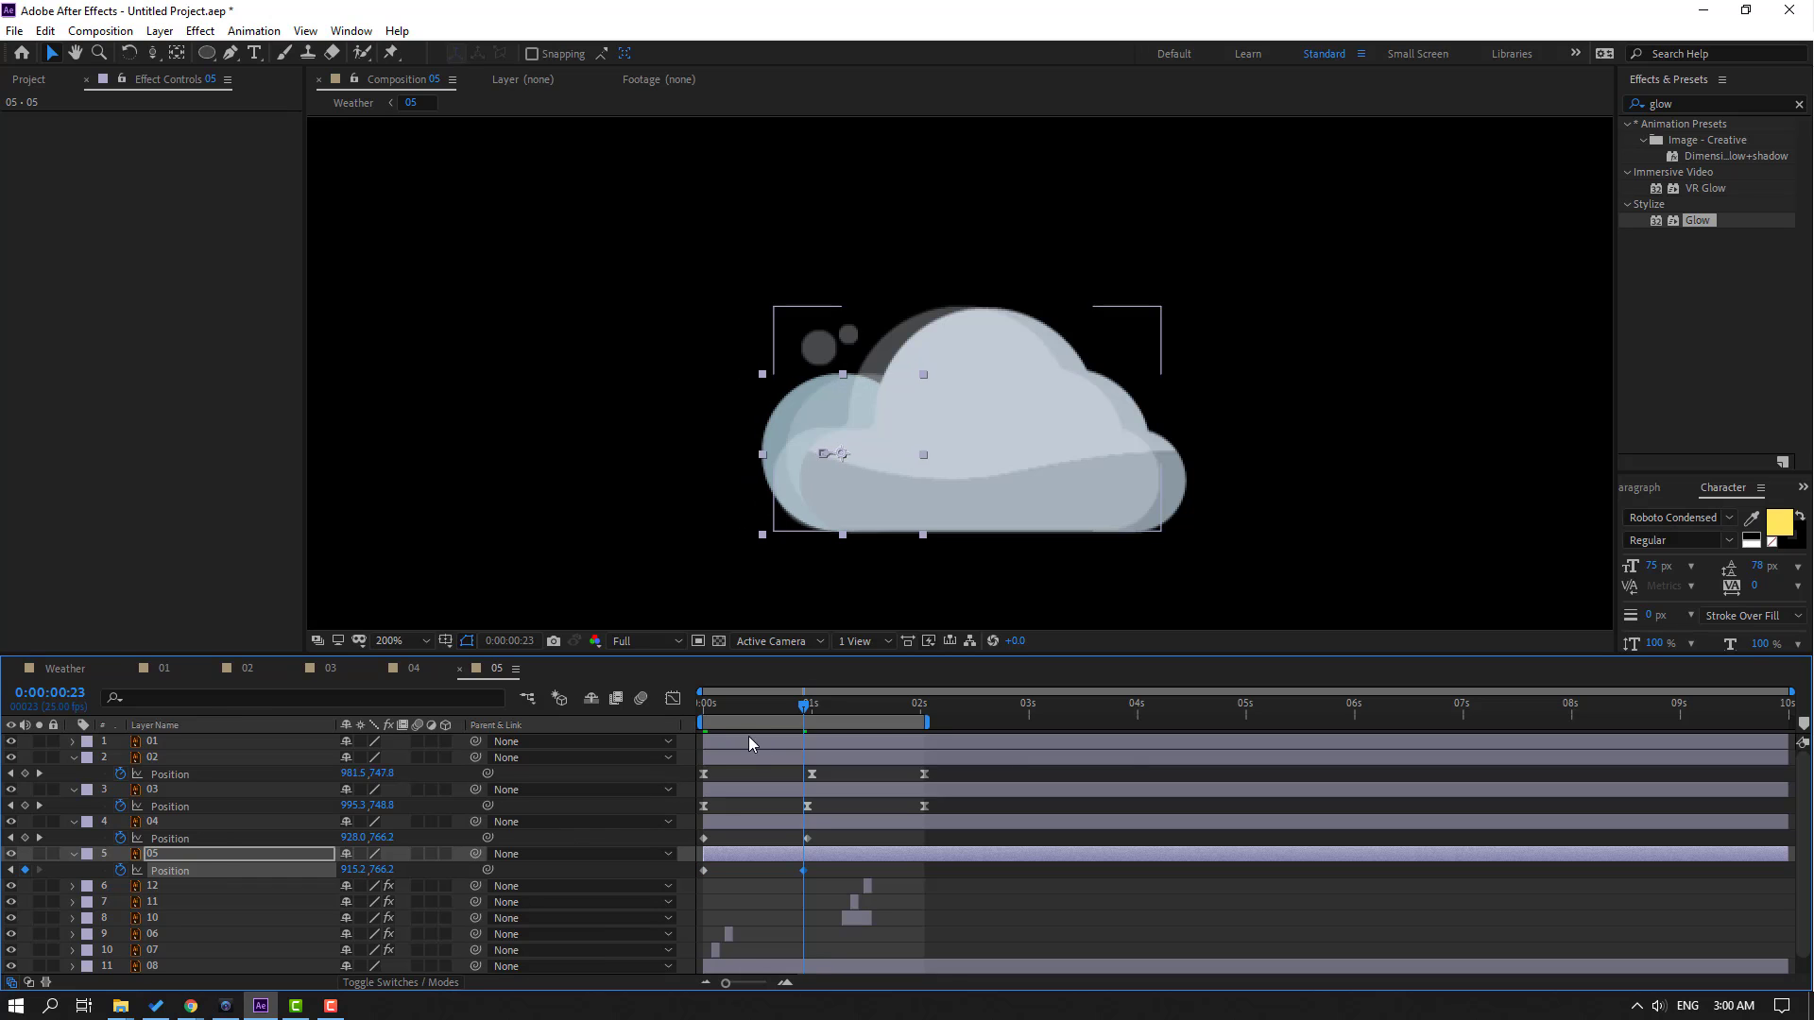
{"action": "left_click_drag", "start_coordinate": [751, 713], "coordinate": [920, 715]}
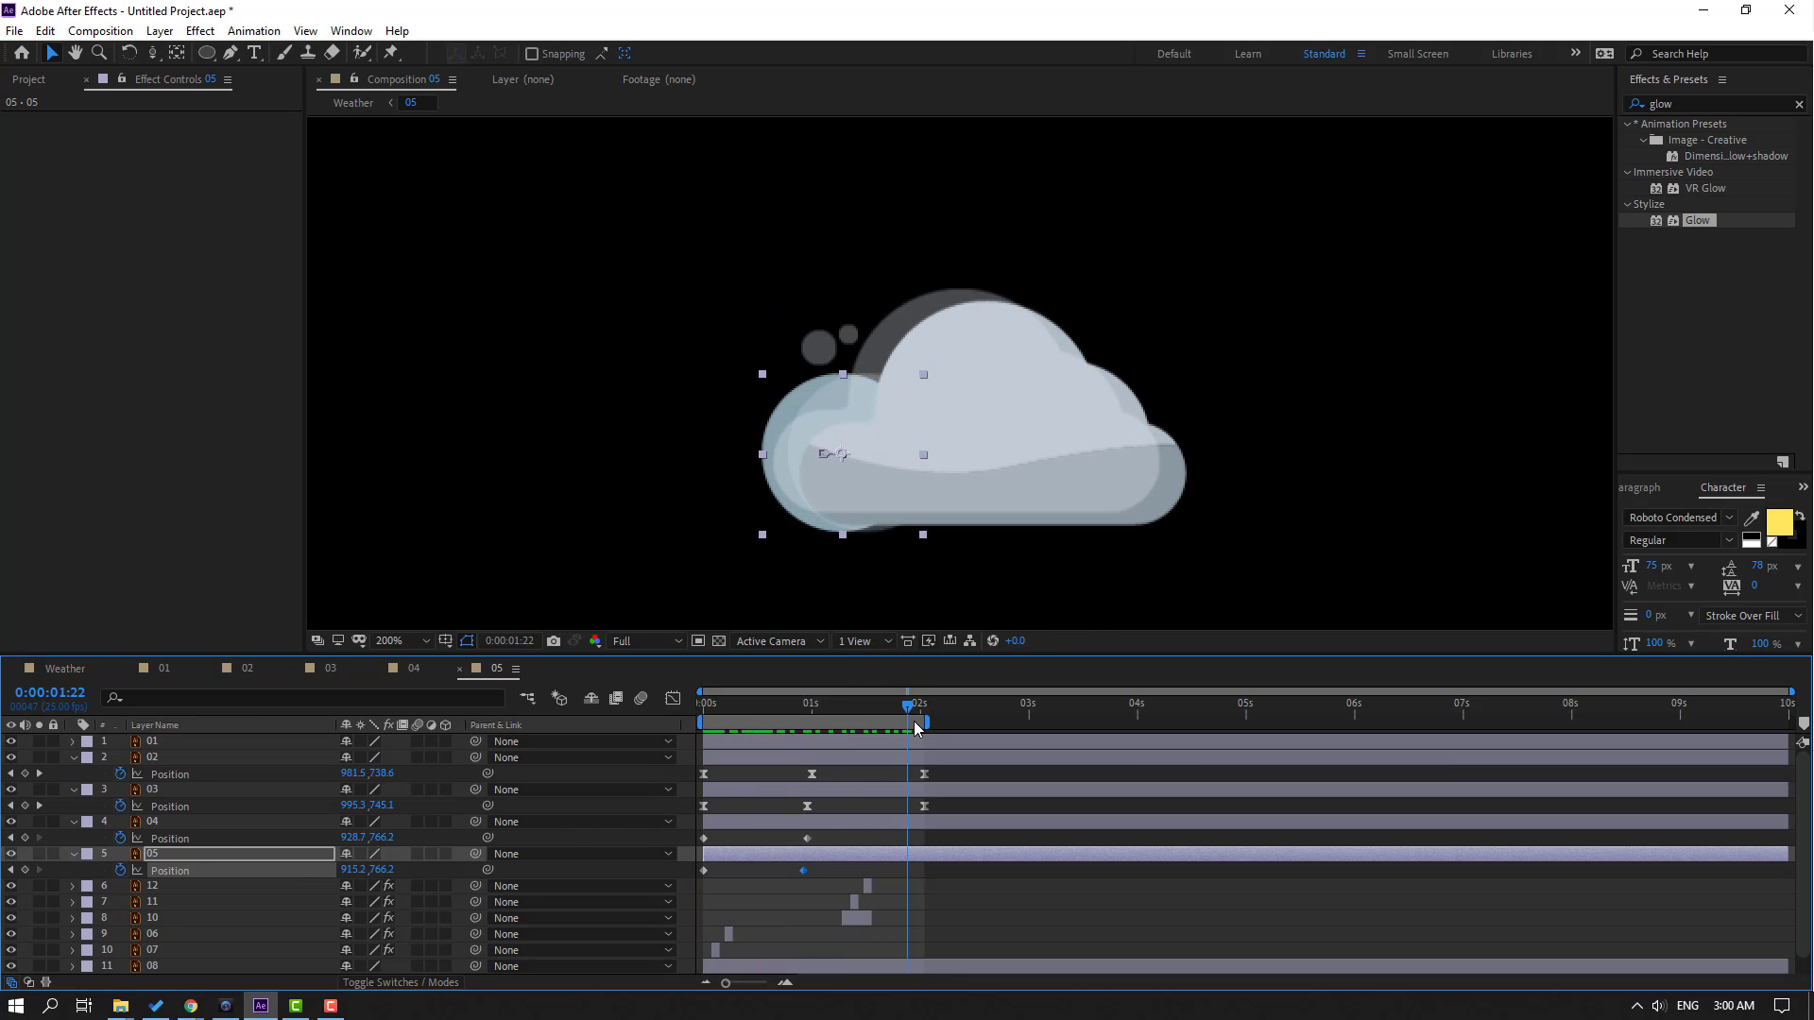
{"action": "mouse_move", "coordinate": [739, 837]}
{"action": "left_mouse_down"}
{"action": "mouse_move", "coordinate": [683, 840]}
{"action": "mouse_move", "coordinate": [671, 890]}
{"action": "left_mouse_up"}
{"action": "key", "text": "shift+Left"}
{"action": "key", "text": "shift+Left"}
{"action": "key", "text": "shift+Left"}
{"action": "key", "text": "Left"}
{"action": "key", "text": "Left"}
{"action": "key", "text": "shift+Left"}
{"action": "key", "text": "shift+Left"}
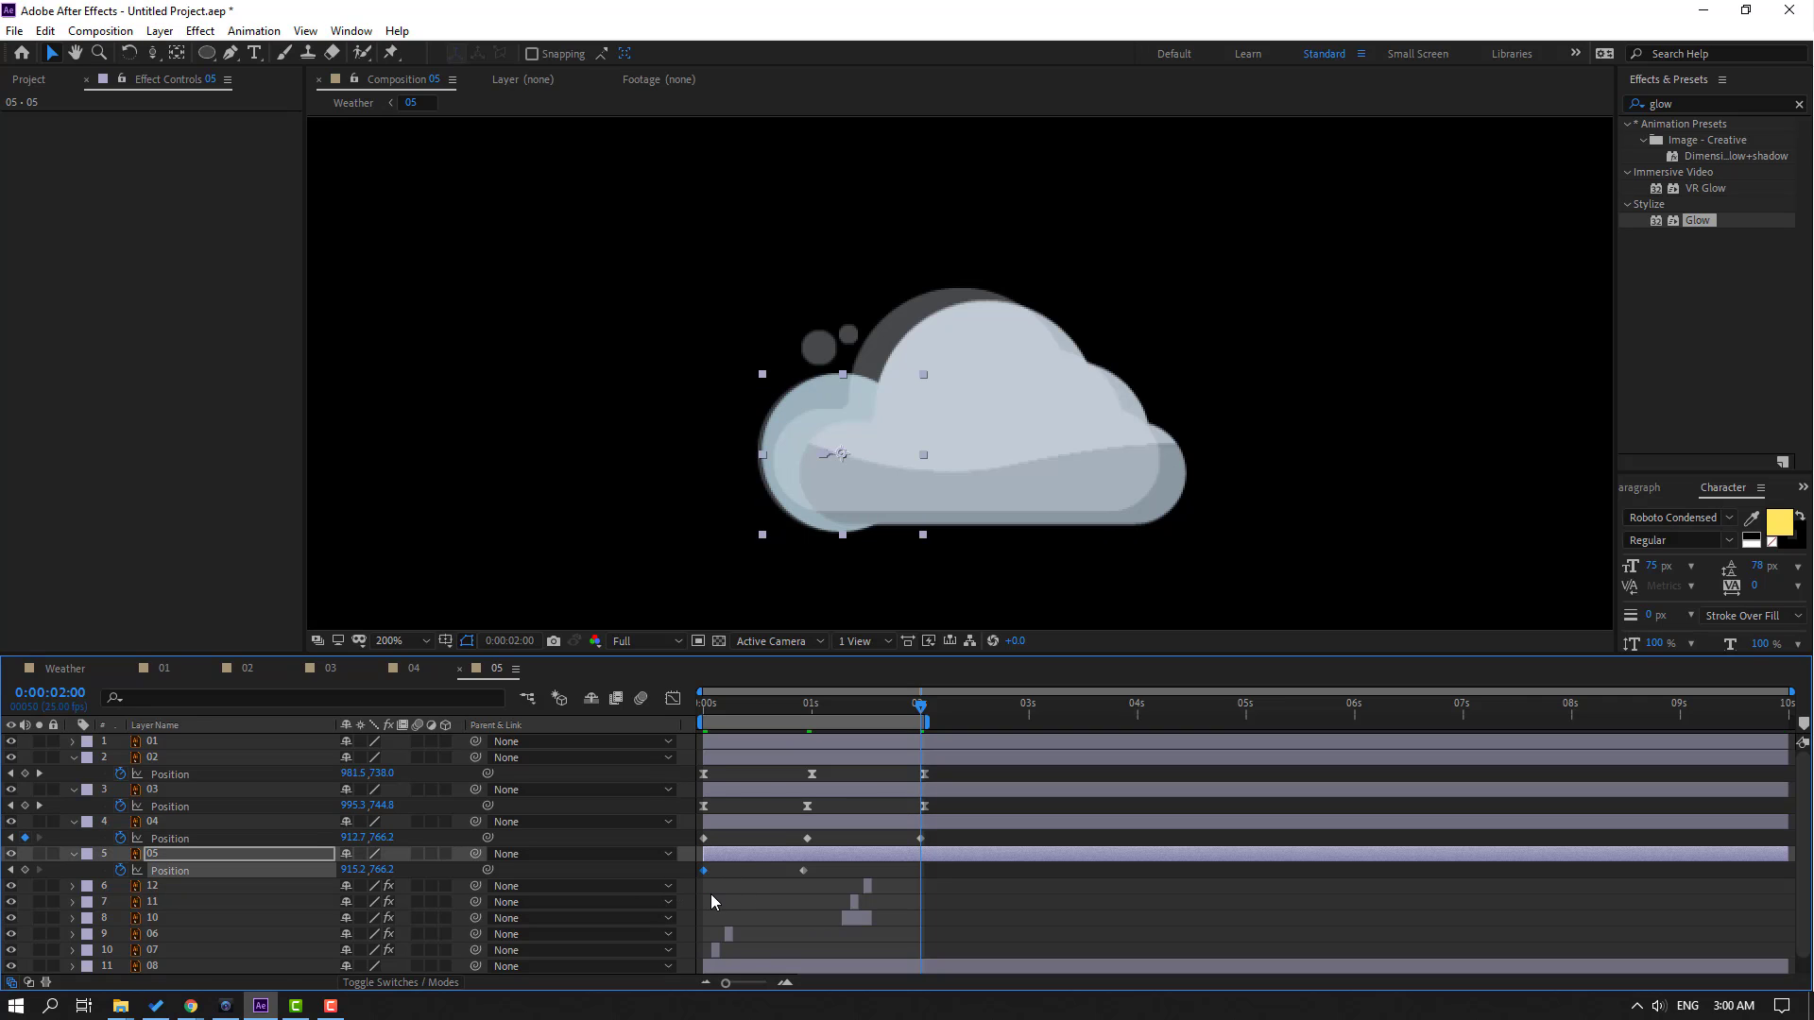
Apply Easy Ease In to all Position keyframes of layers 04 and 05
{"action": "left_click_drag", "start_coordinate": [983, 810], "coordinate": [701, 870]}
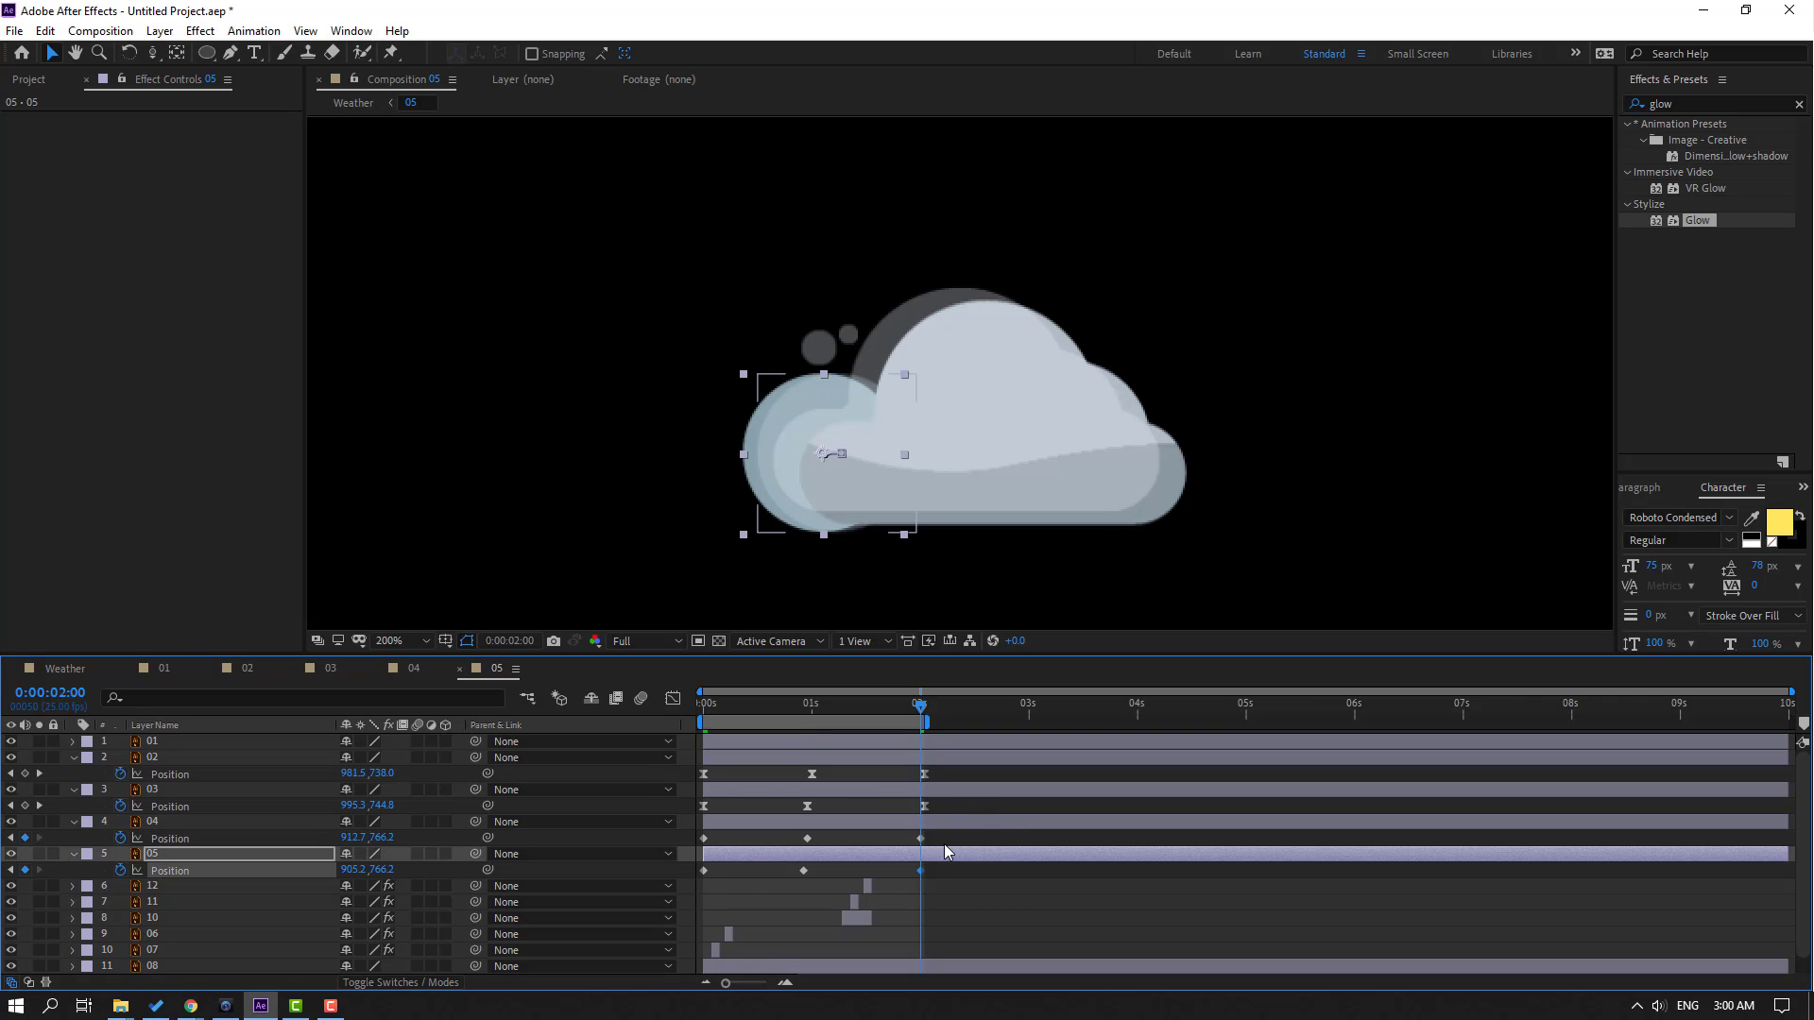
{"action": "right_click", "coordinate": [701, 870]}
{"action": "mouse_move", "coordinate": [813, 967]}
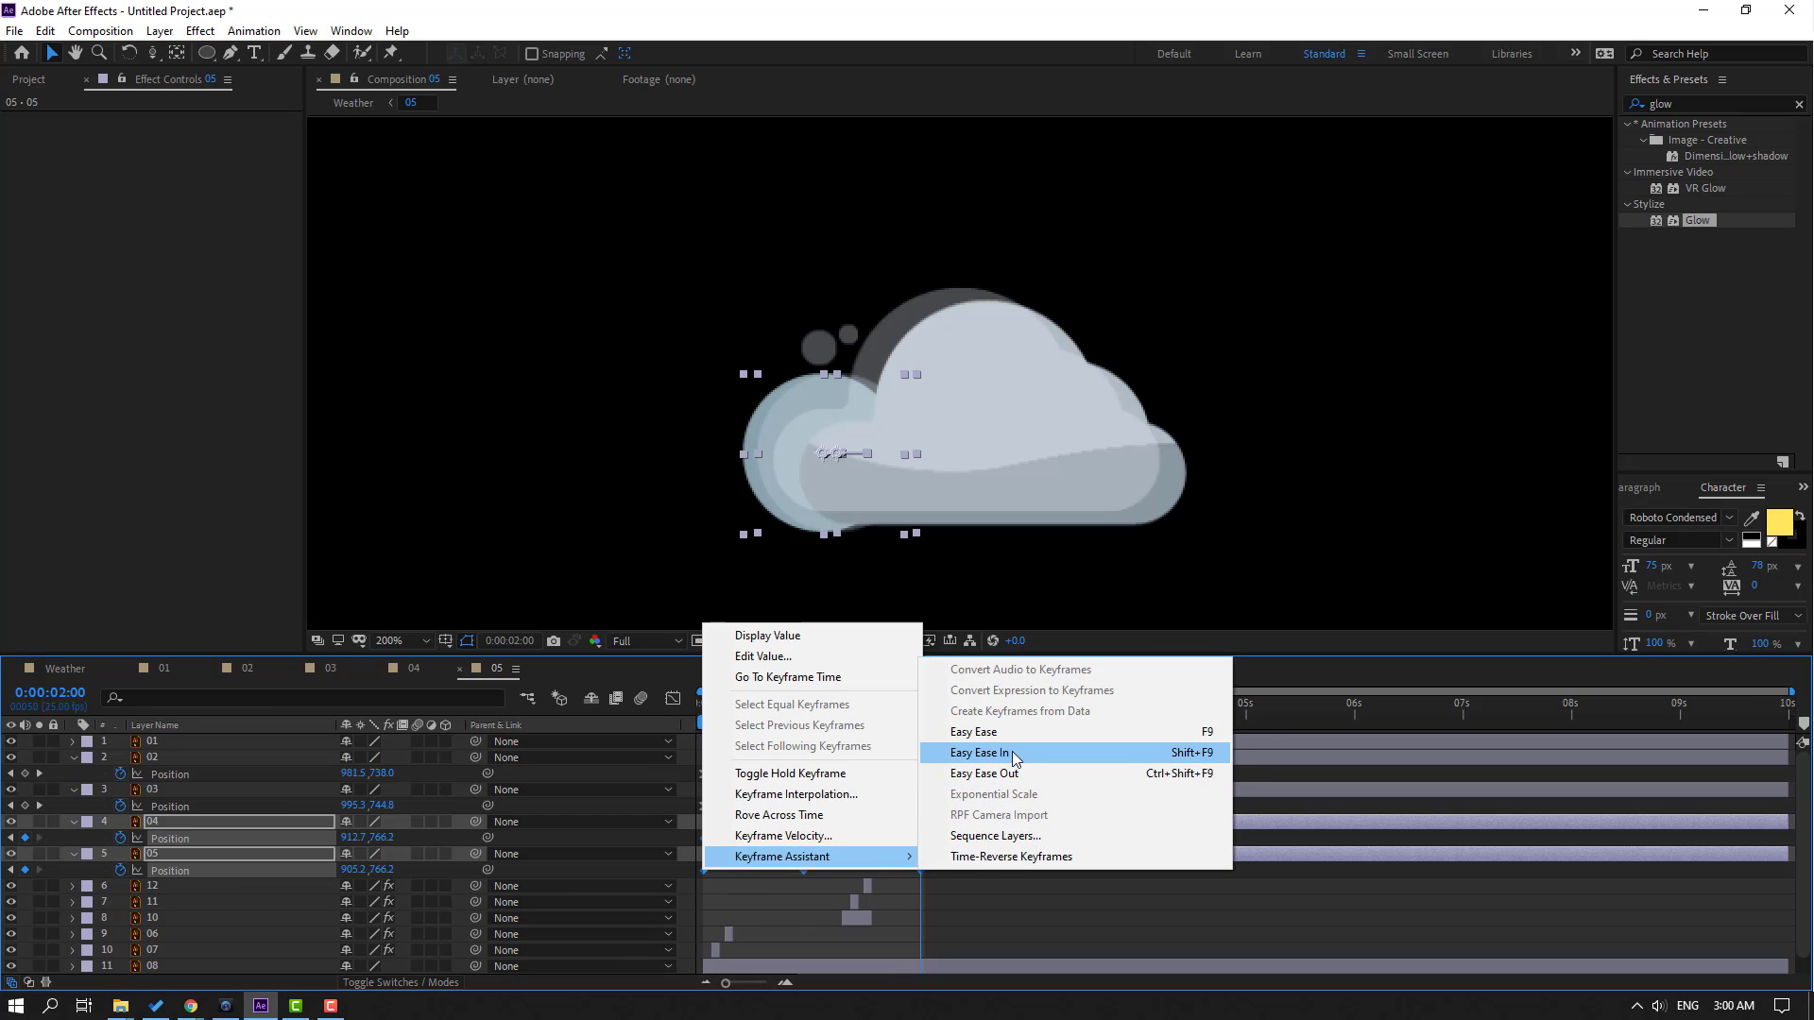
{"action": "left_click", "coordinate": [973, 752]}
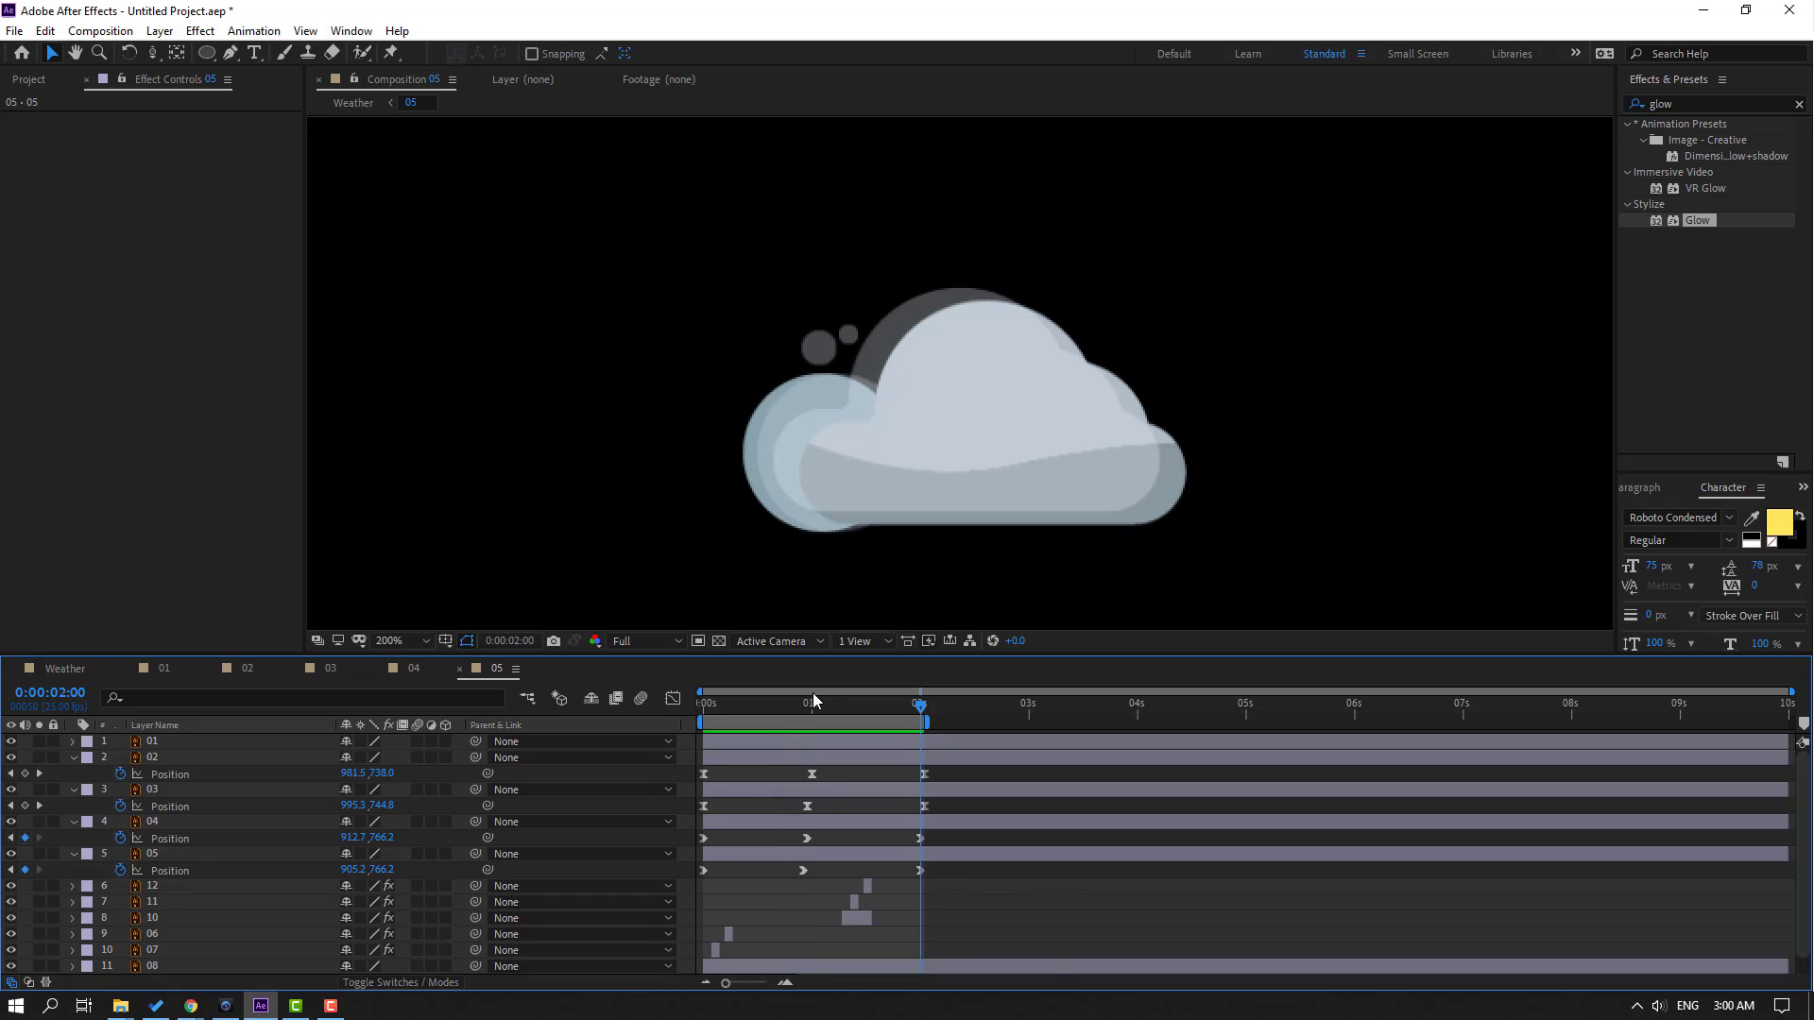
{"action": "left_click", "coordinate": [152, 917]}
{"action": "scroll", "coordinate": [173, 942], "scroll_direction": "down", "scroll_amount": 1}
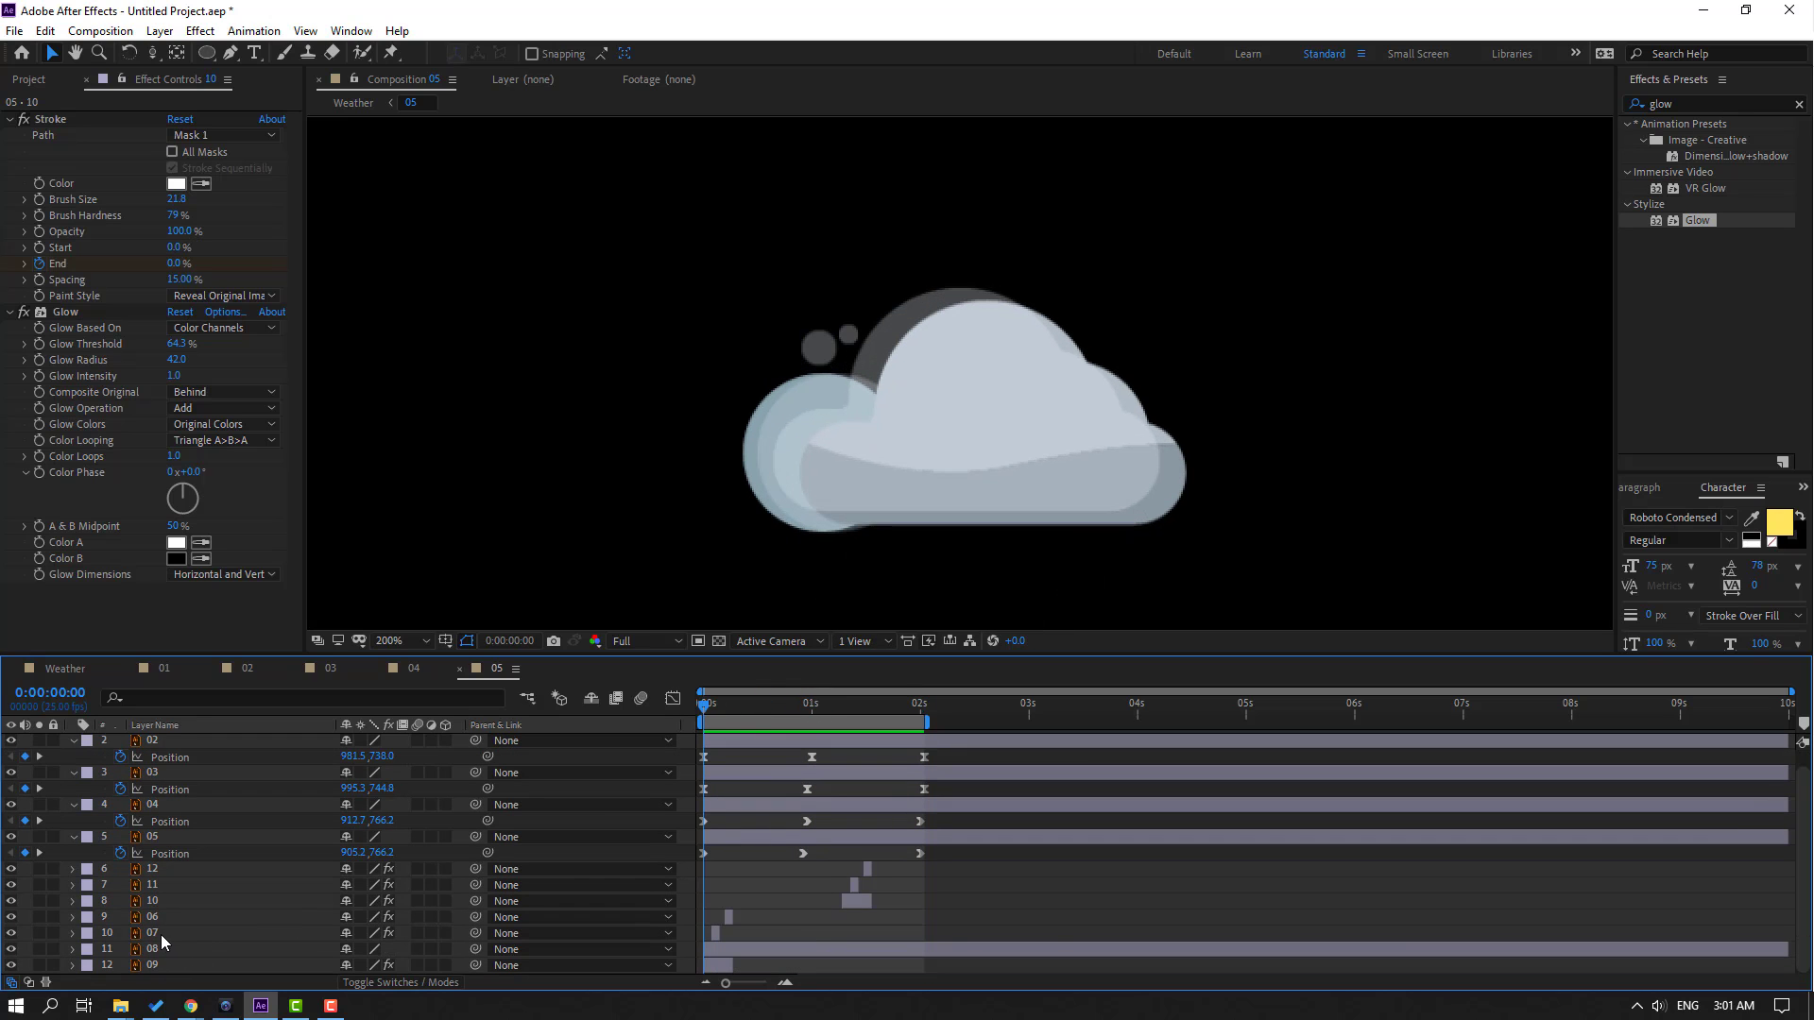
Keyframe dot layer 08 moving down at 23 frames and back to its start at 2 seconds
{"action": "left_click", "coordinate": [158, 950]}
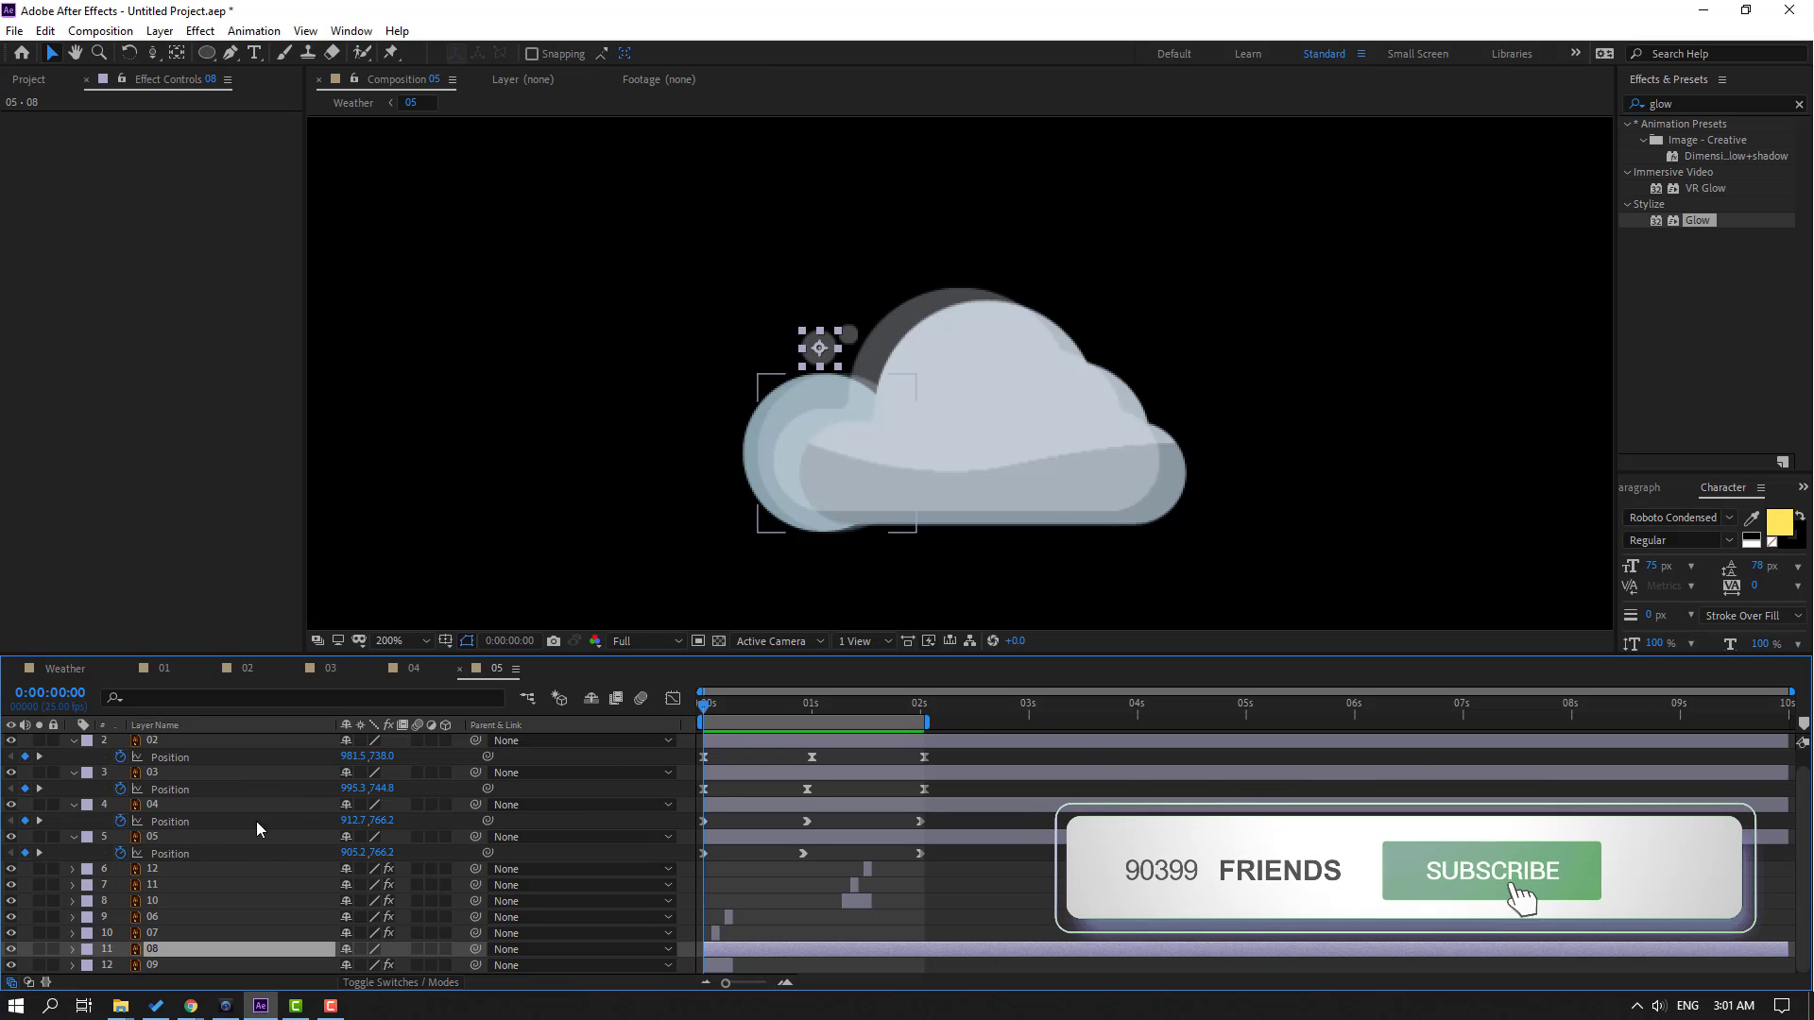
{"action": "key", "text": "p"}
{"action": "scroll", "coordinate": [156, 930], "scroll_direction": "down", "scroll_amount": 1}
{"action": "left_click", "coordinate": [120, 950]}
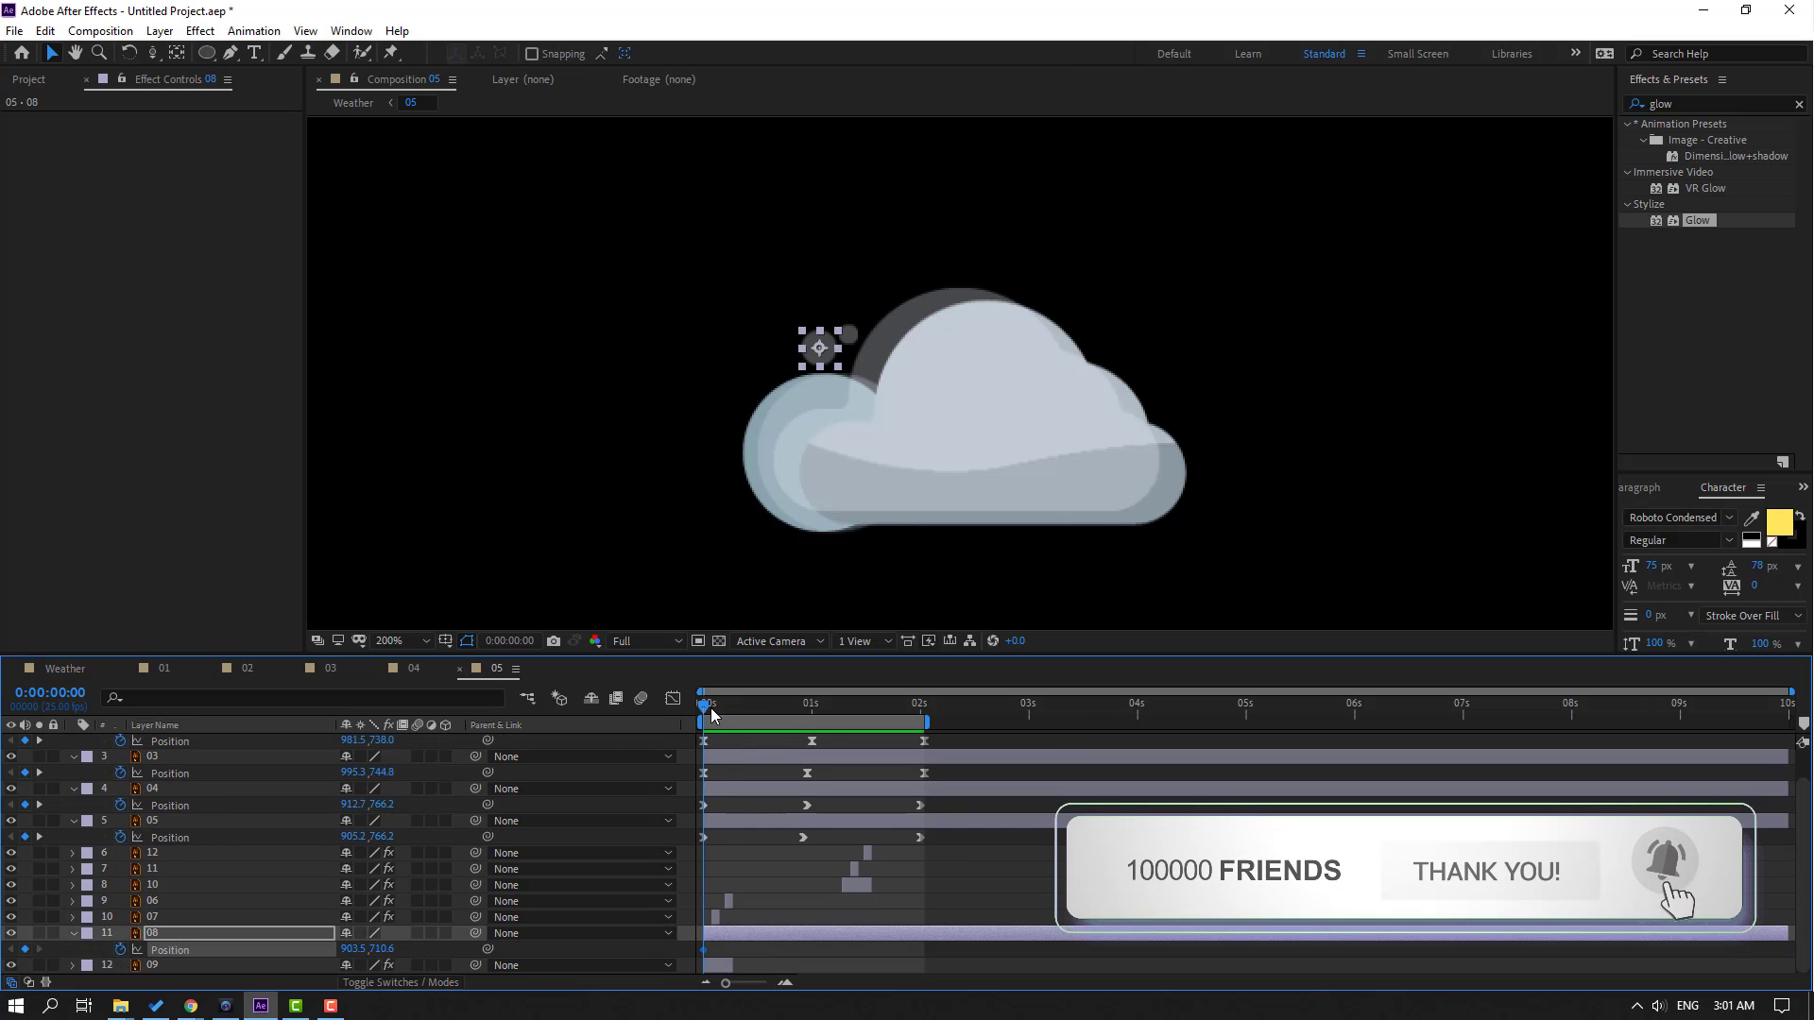
{"action": "left_click_drag", "start_coordinate": [710, 707], "coordinate": [803, 705]}
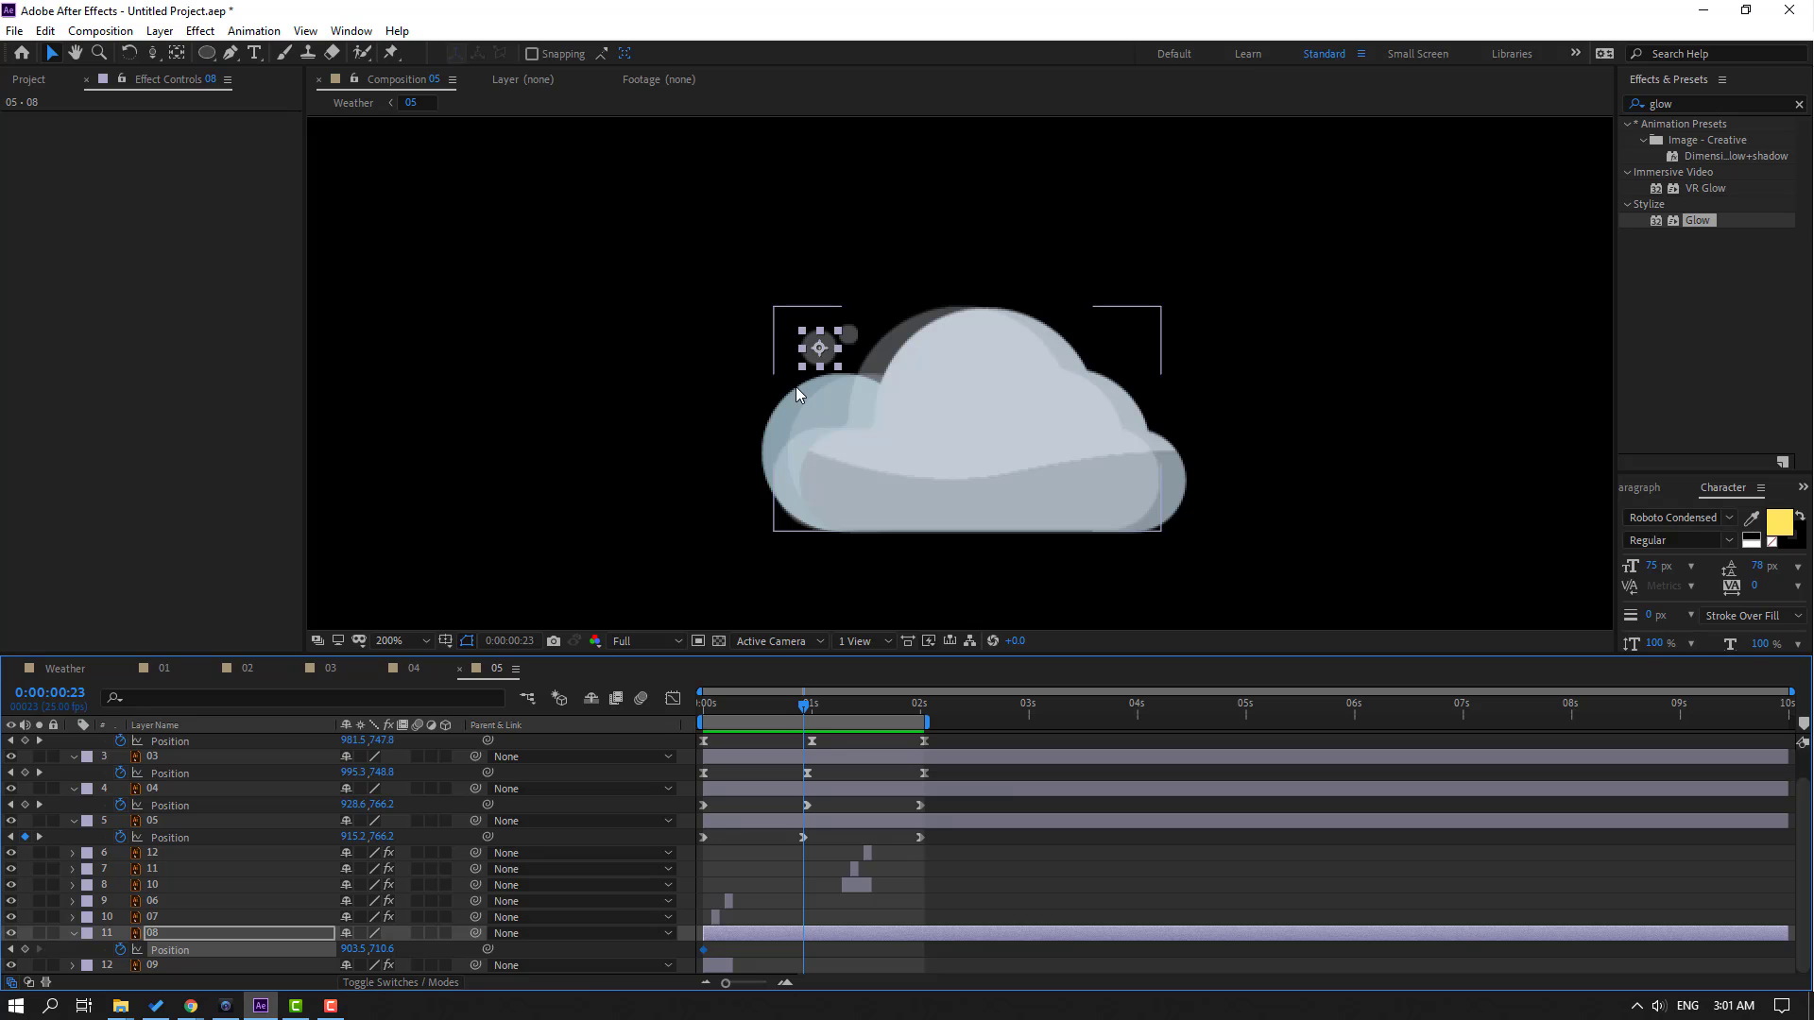
{"action": "left_click_drag", "start_coordinate": [815, 349], "coordinate": [822, 412]}
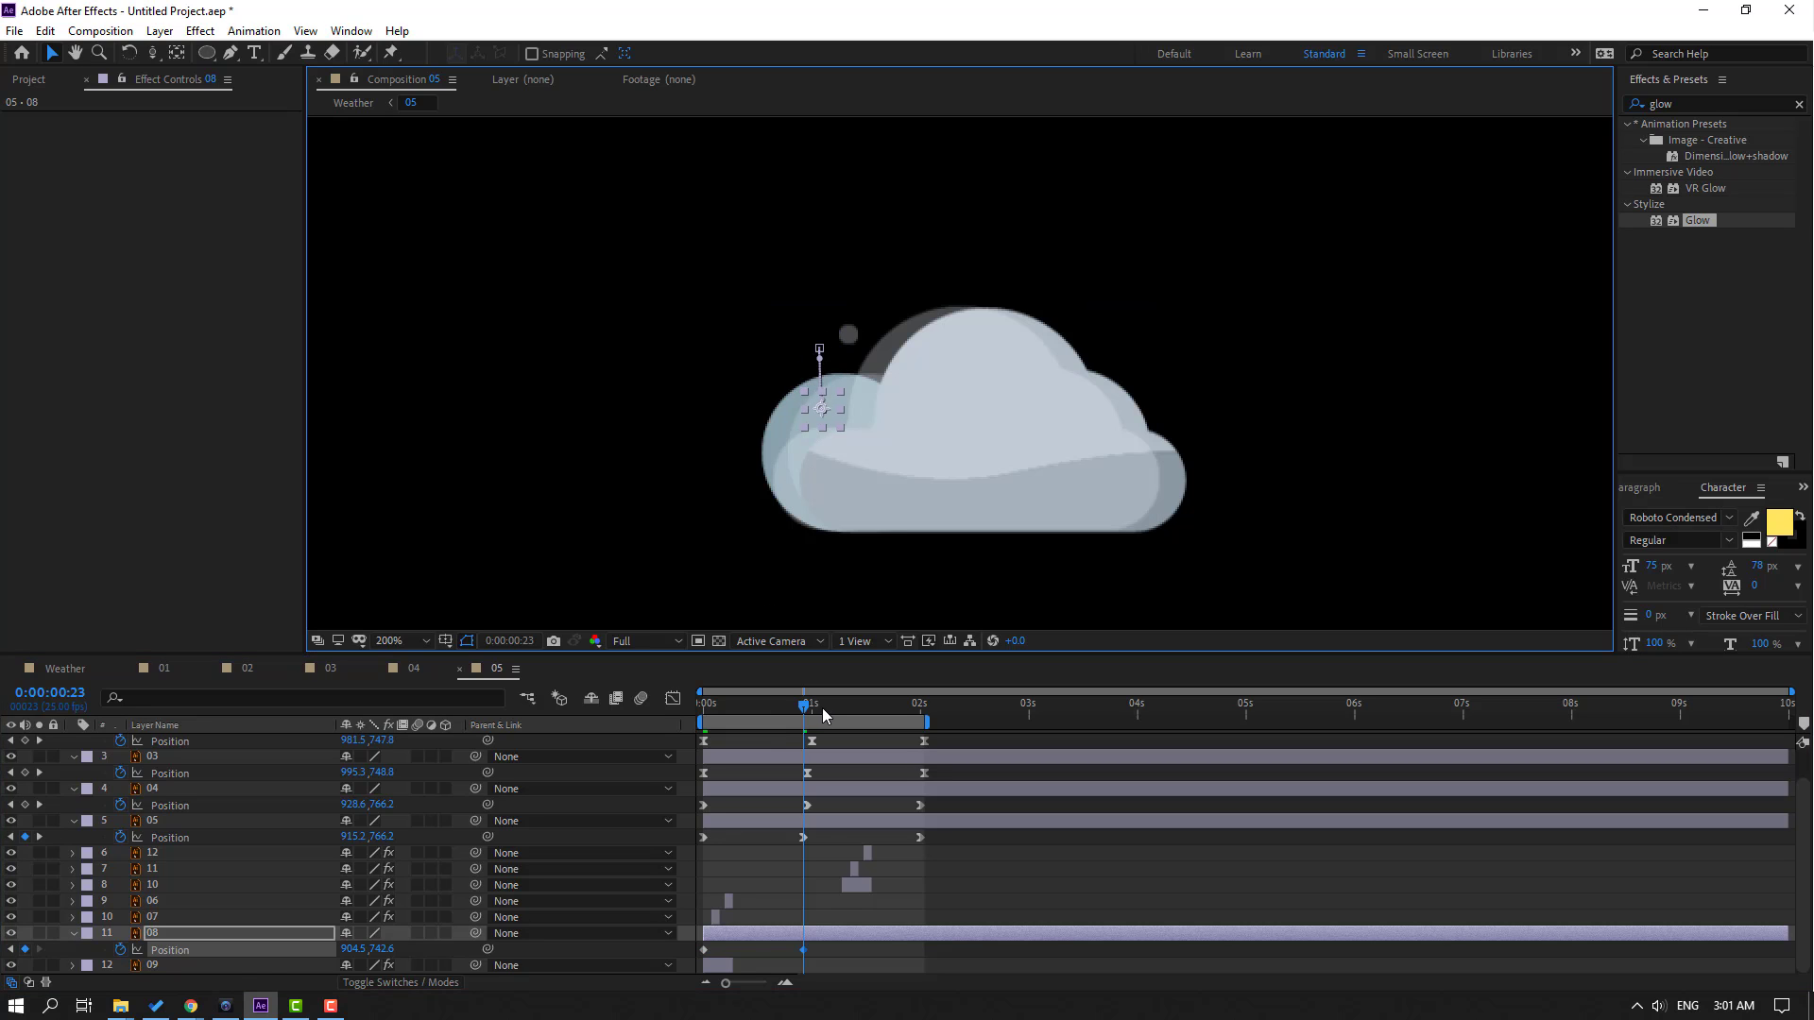
{"action": "left_click_drag", "start_coordinate": [821, 707], "coordinate": [921, 706]}
{"action": "left_click", "coordinate": [703, 951]}
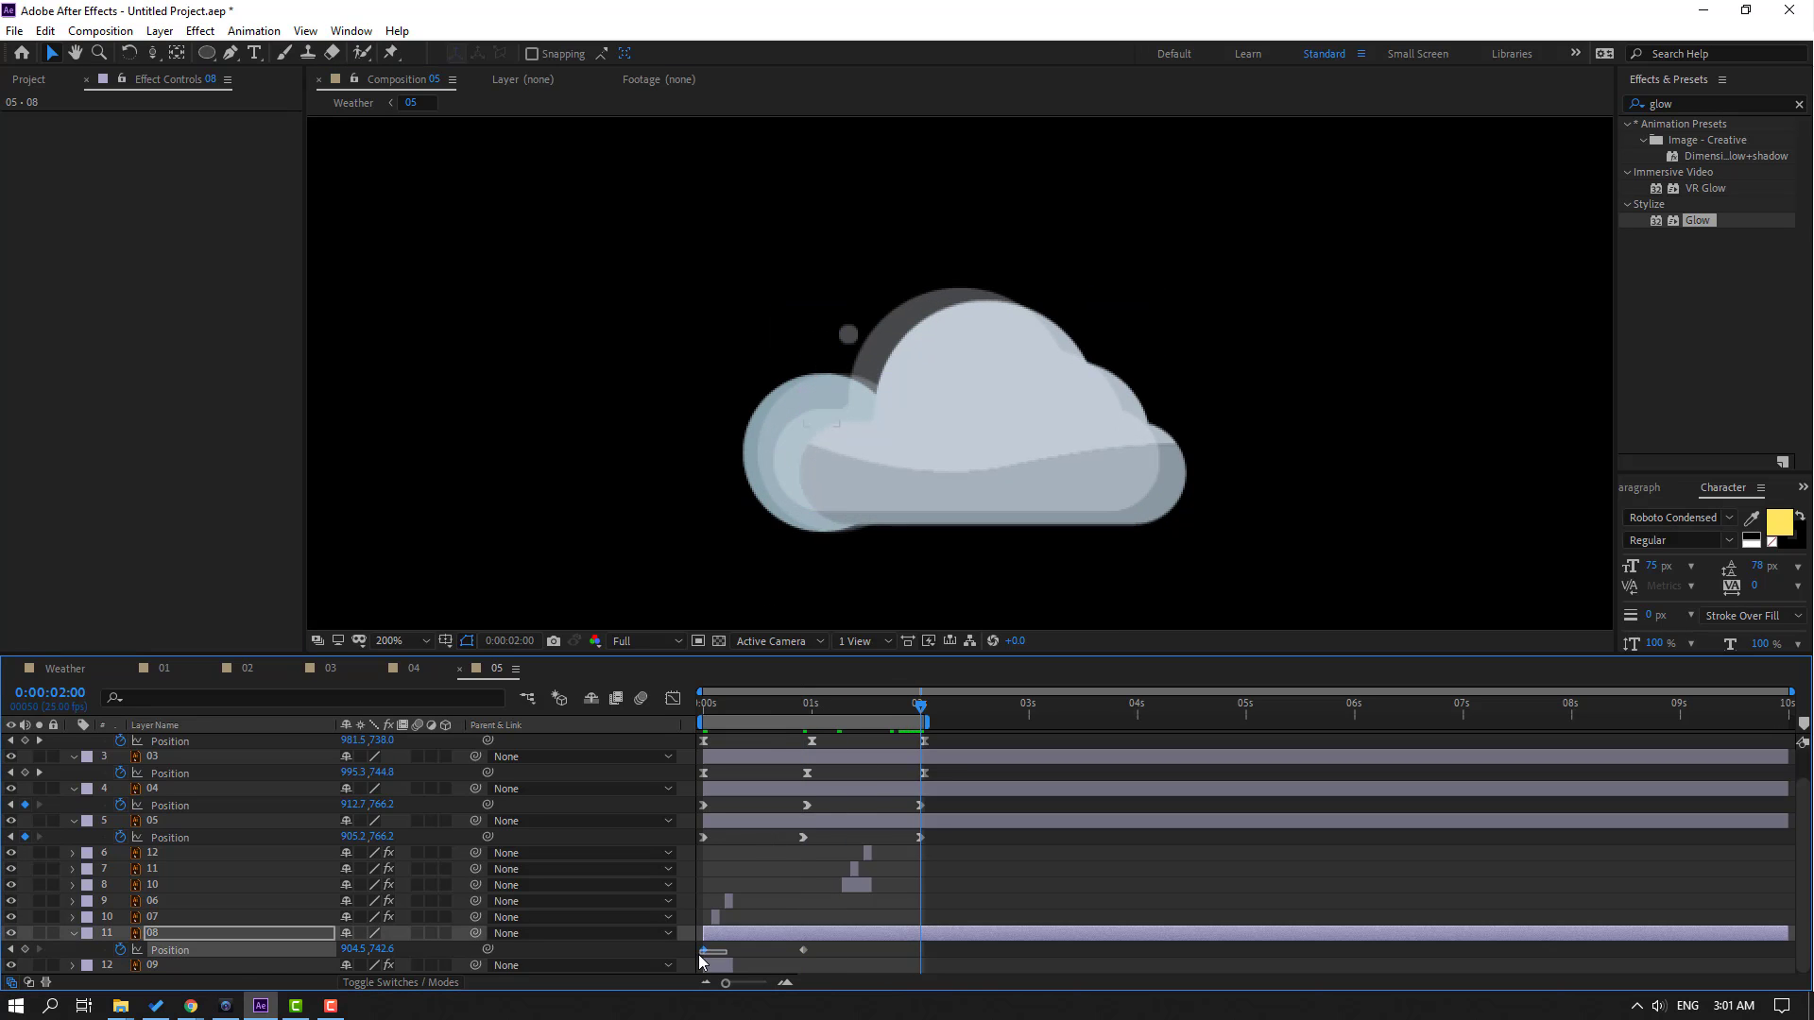
{"action": "key", "text": "ctrl+v"}
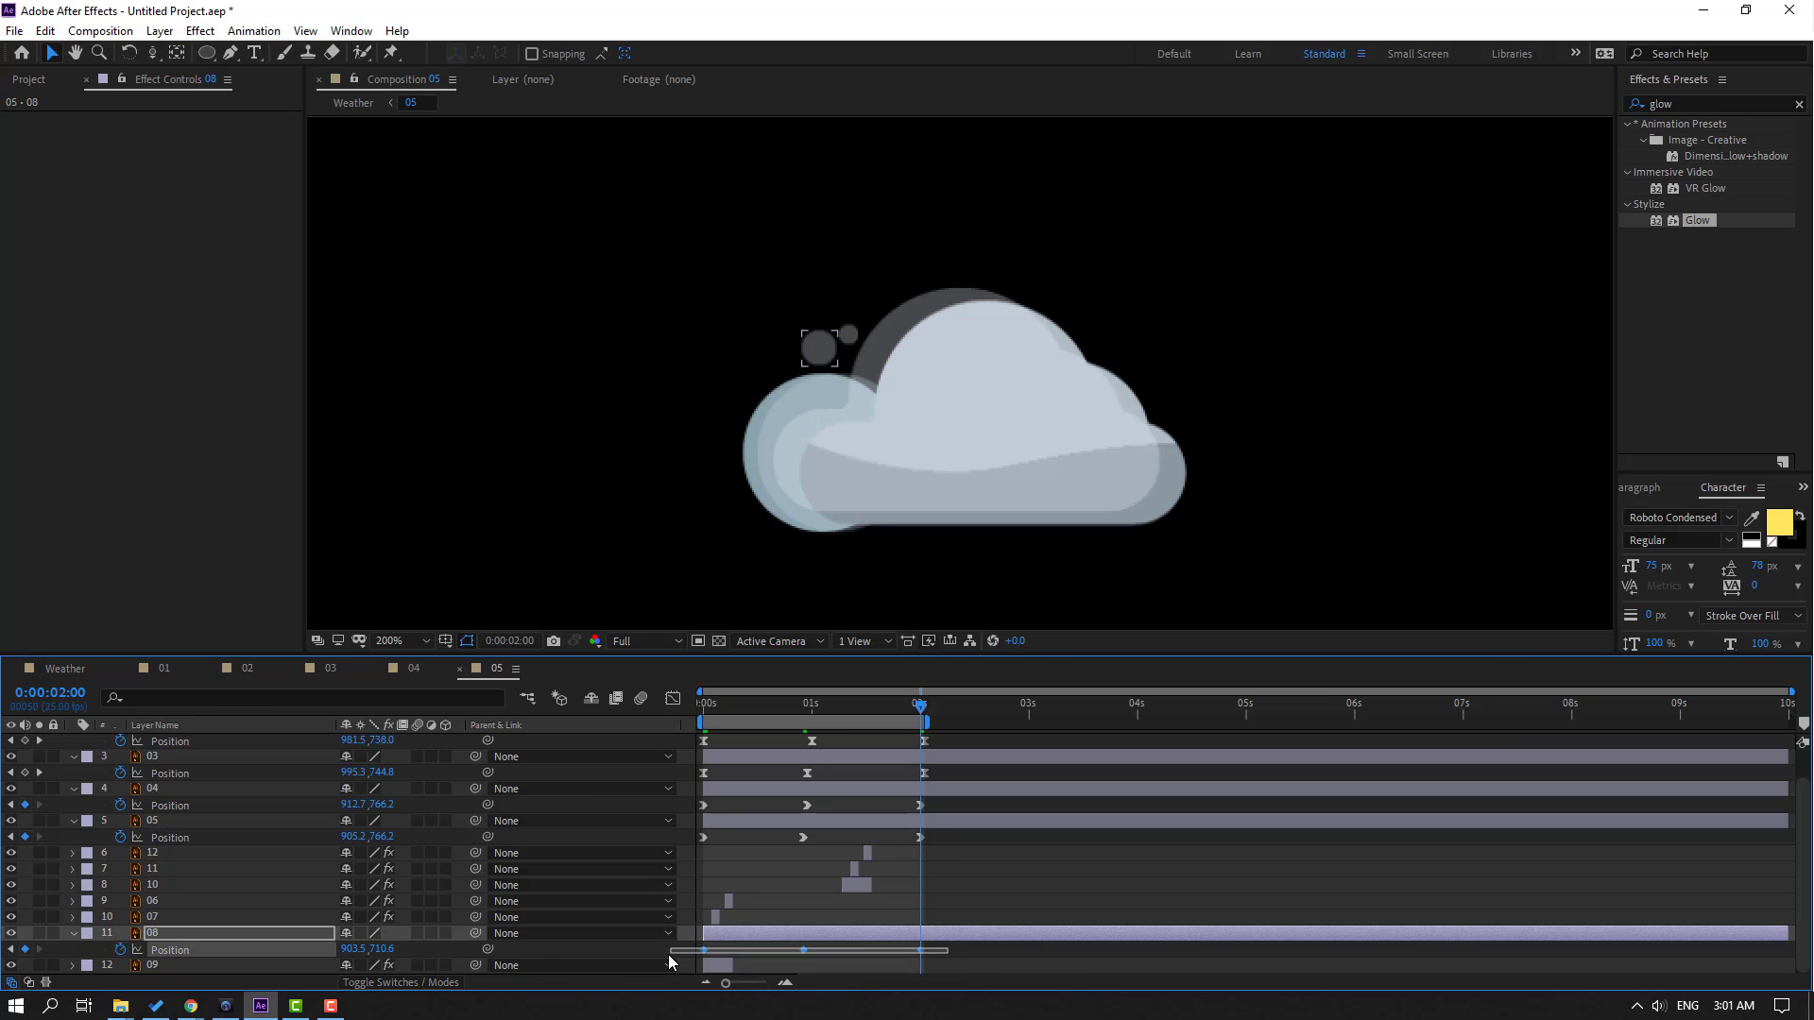
Apply Easy Ease to layer 08's Position keyframes and preview
{"action": "right_click", "coordinate": [704, 950]}
{"action": "mouse_move", "coordinate": [878, 936]}
{"action": "left_click", "coordinate": [976, 812]}
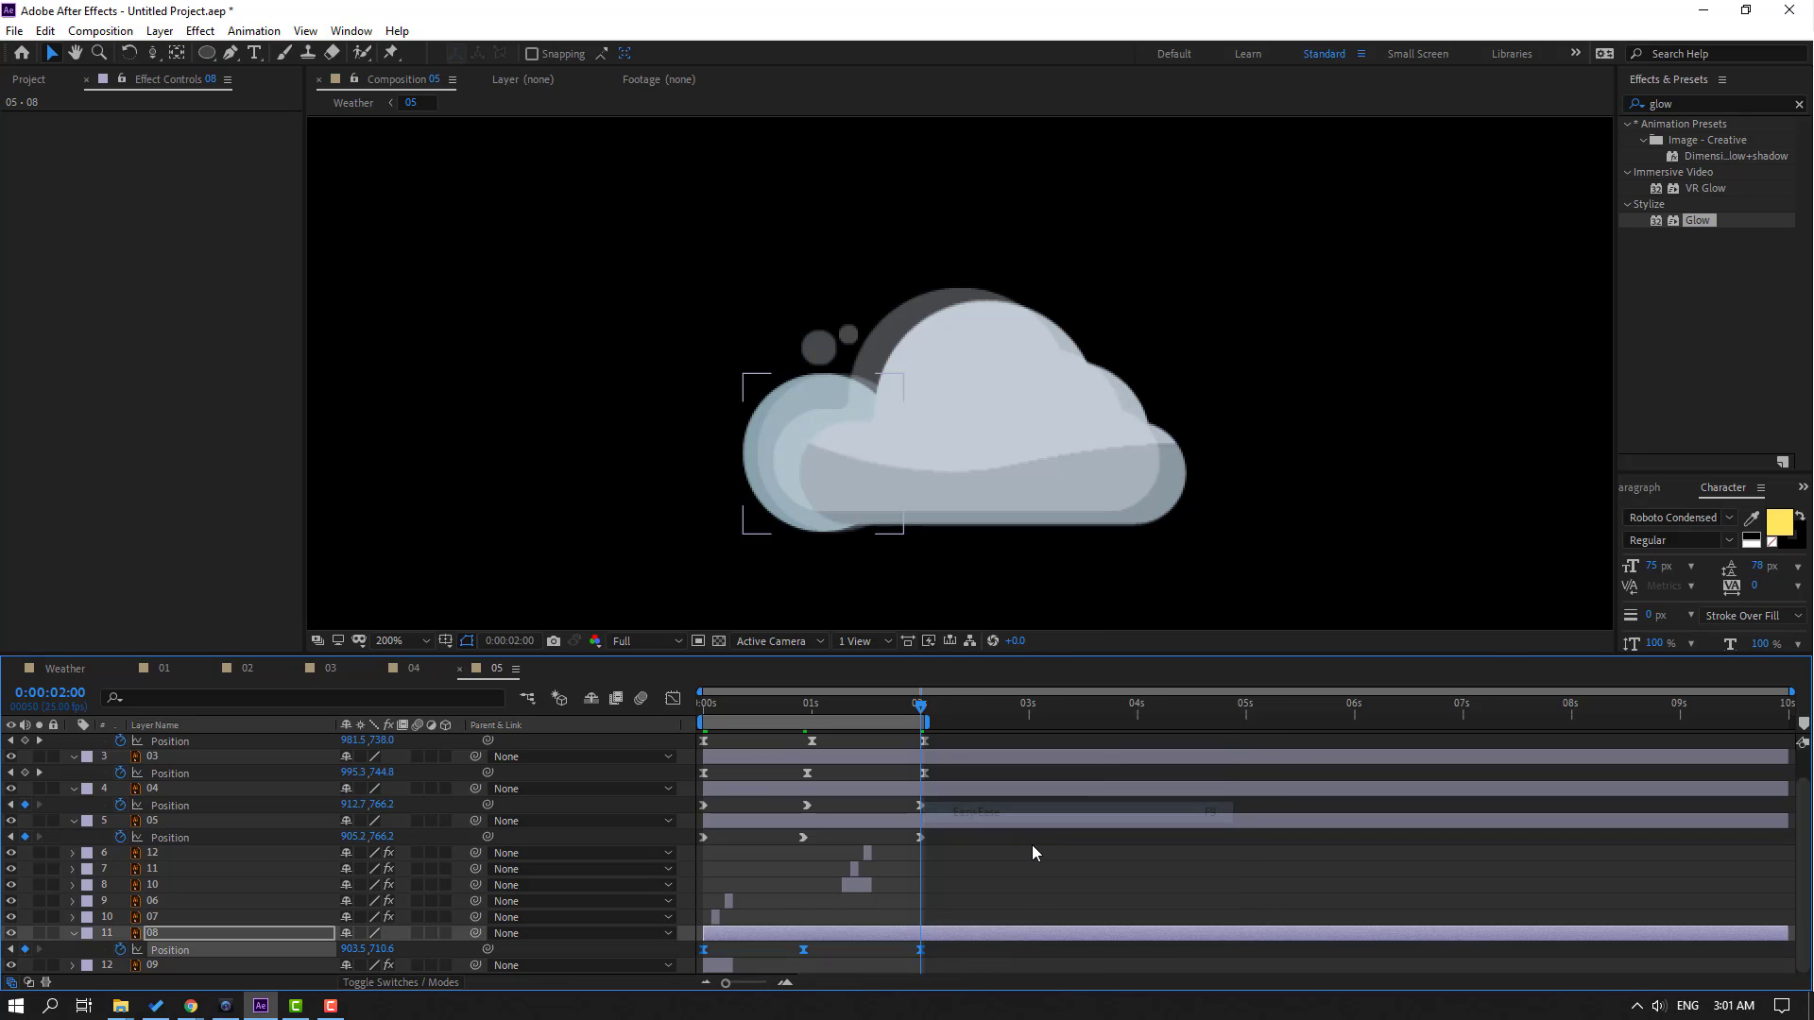
{"action": "key", "text": "space"}
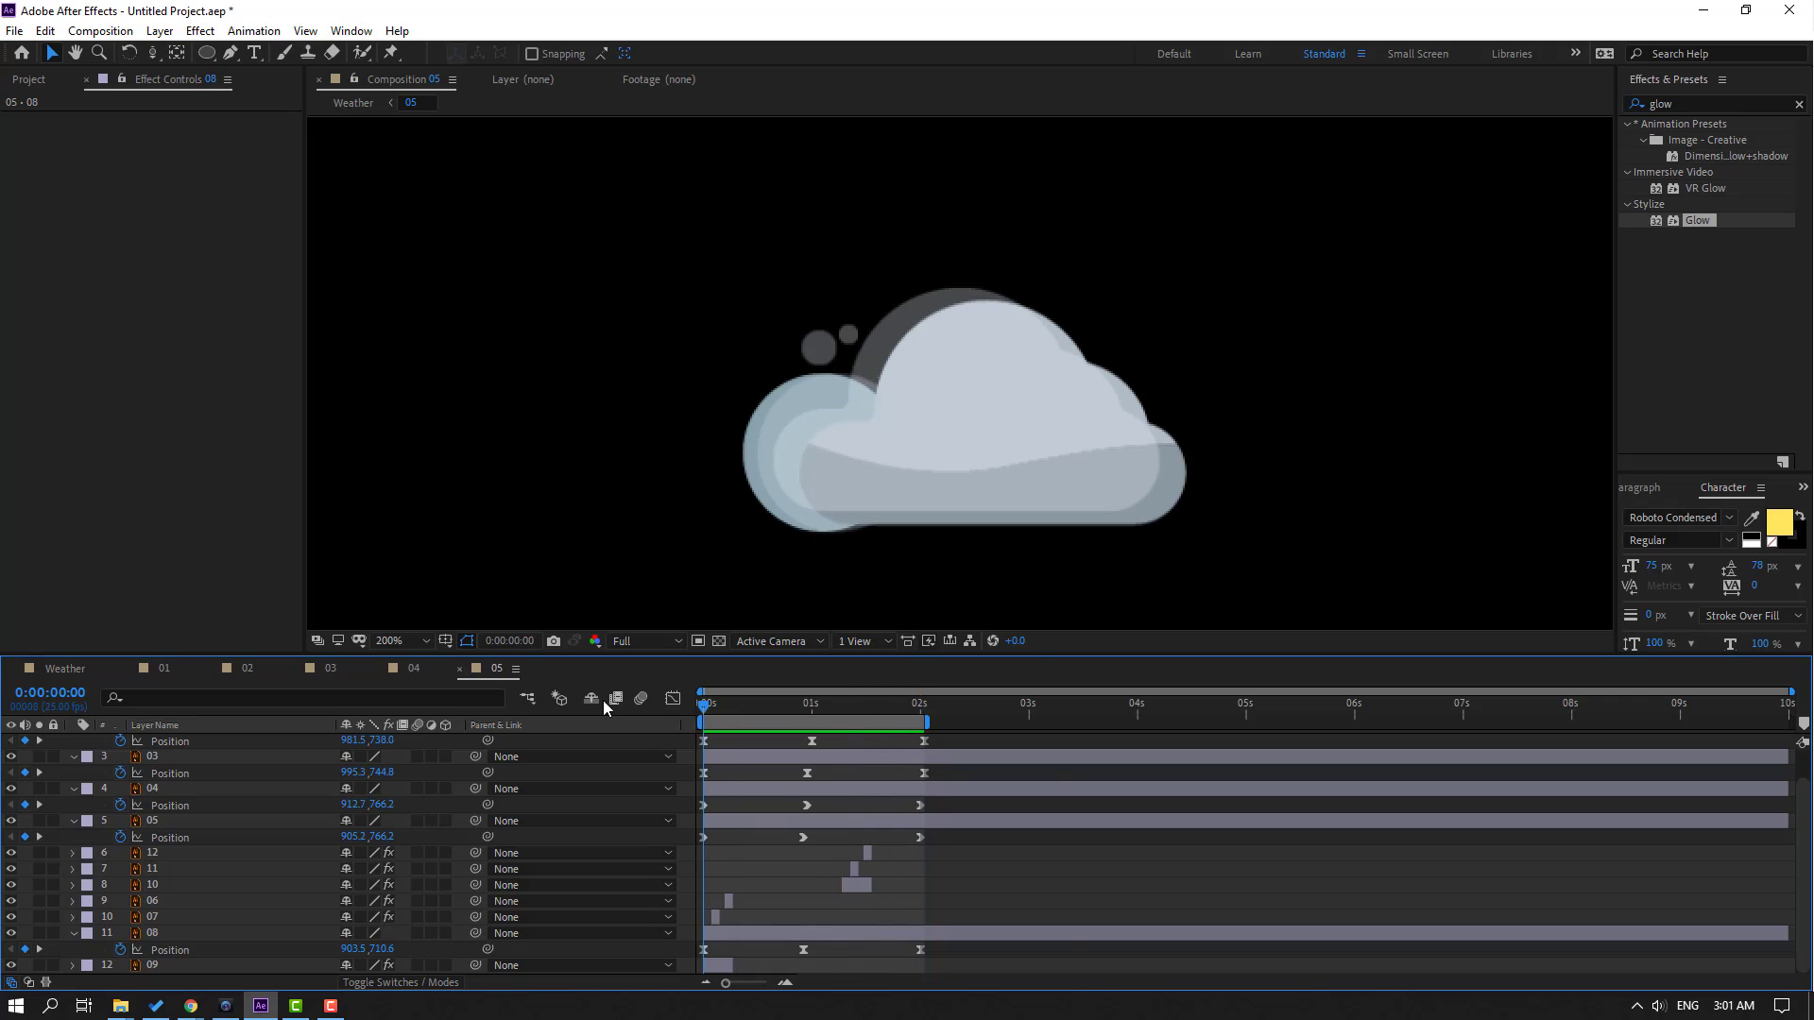
{"action": "scroll", "coordinate": [223, 888], "scroll_direction": "up", "scroll_amount": 2}
Keyframe dot layer 01 rising at 1 second and returning to its start at 2 seconds
{"action": "left_click", "coordinate": [151, 744]}
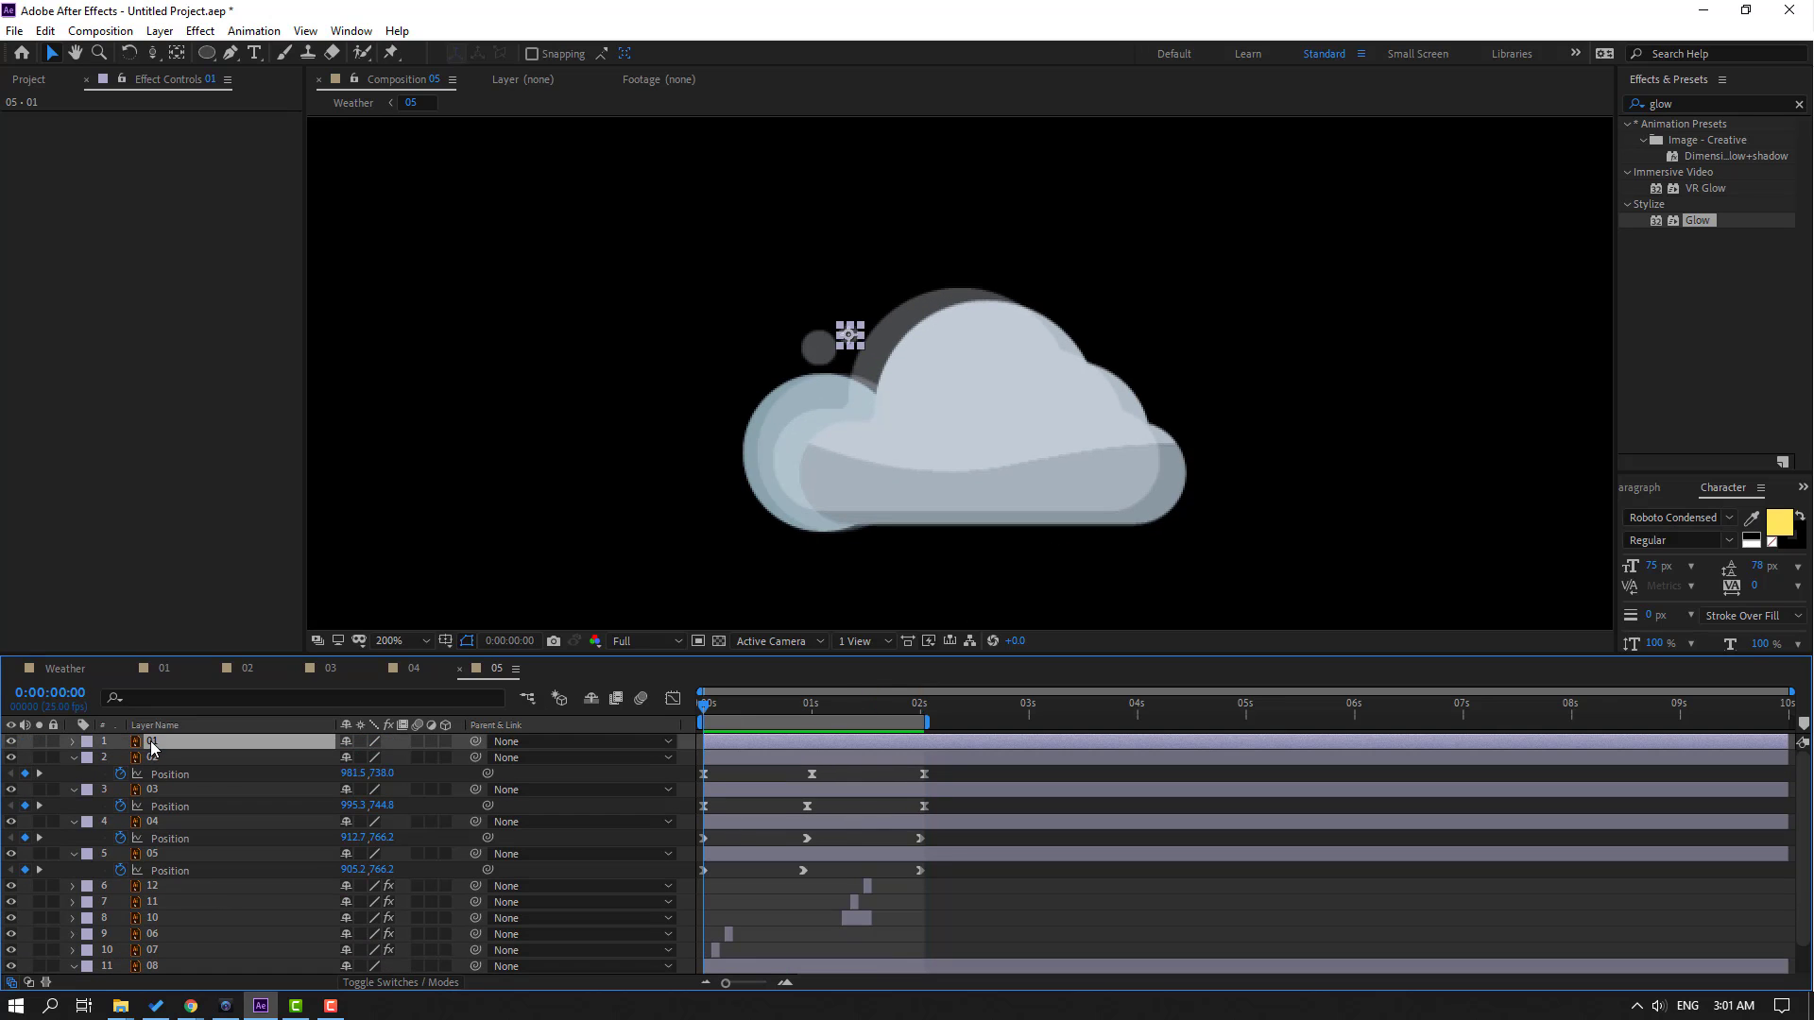
{"action": "key", "text": "p"}
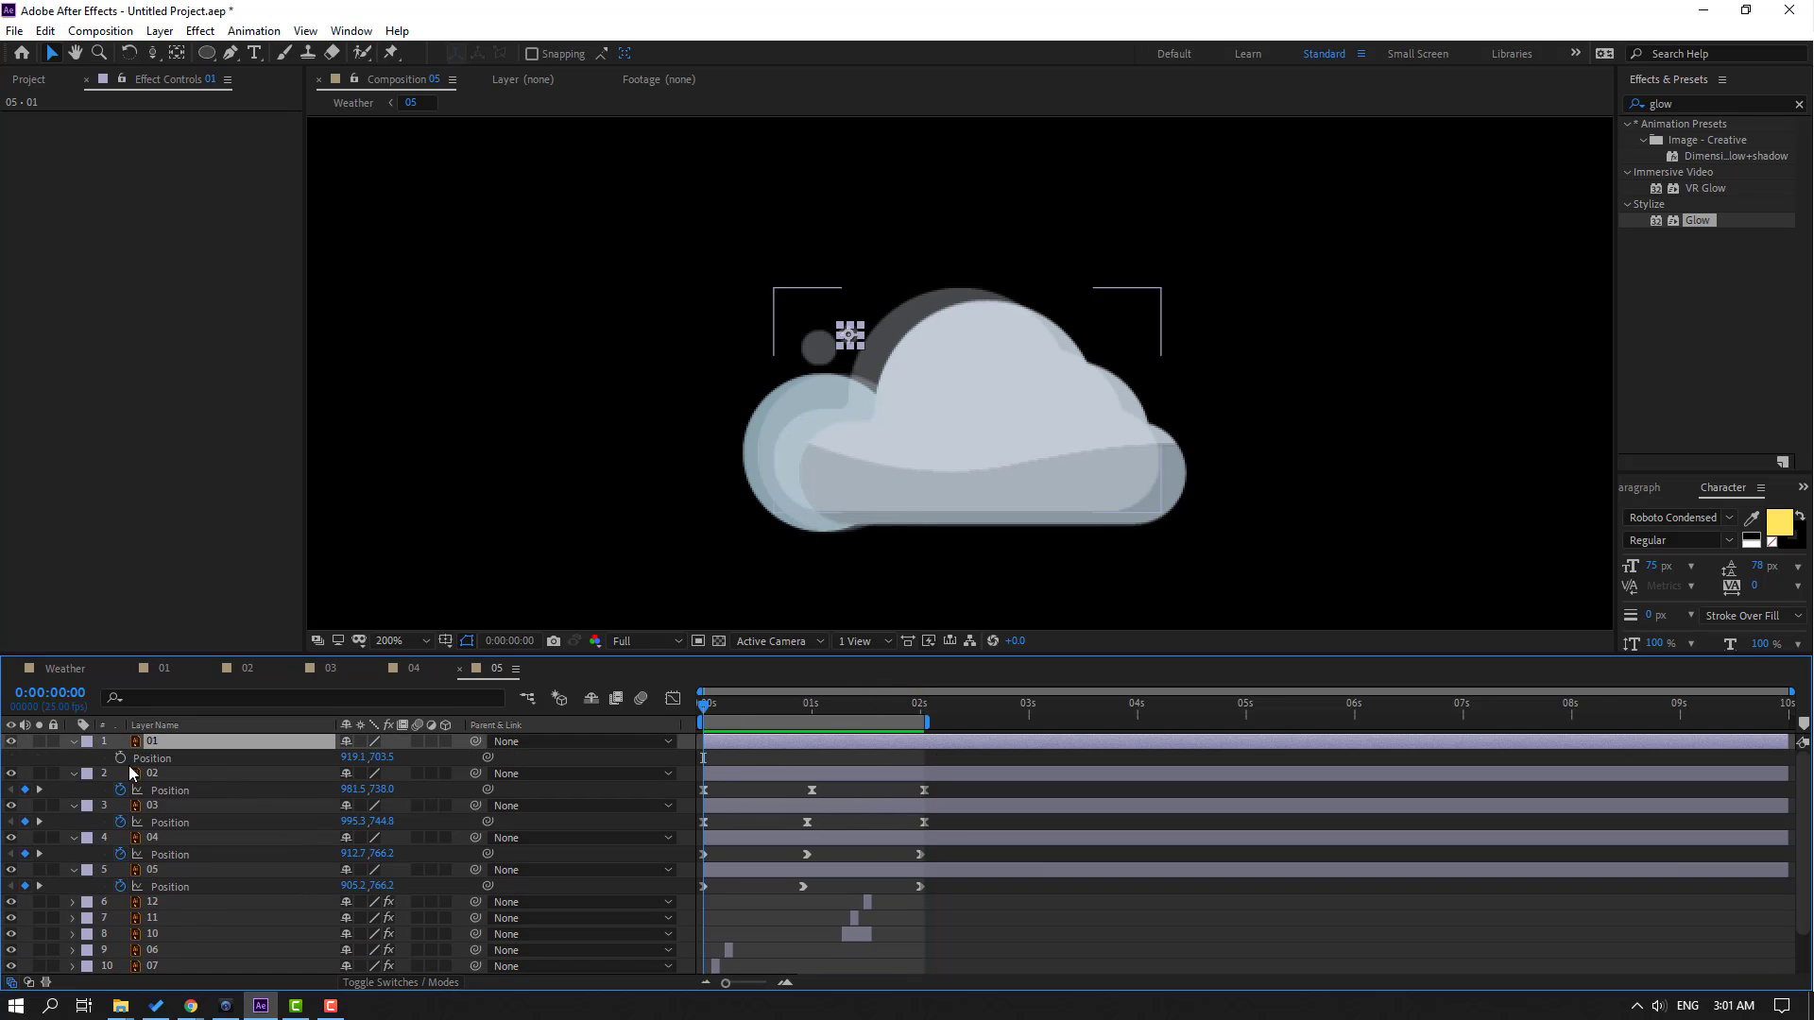
{"action": "left_click", "coordinate": [120, 758]}
{"action": "left_click_drag", "start_coordinate": [849, 334], "coordinate": [942, 378]}
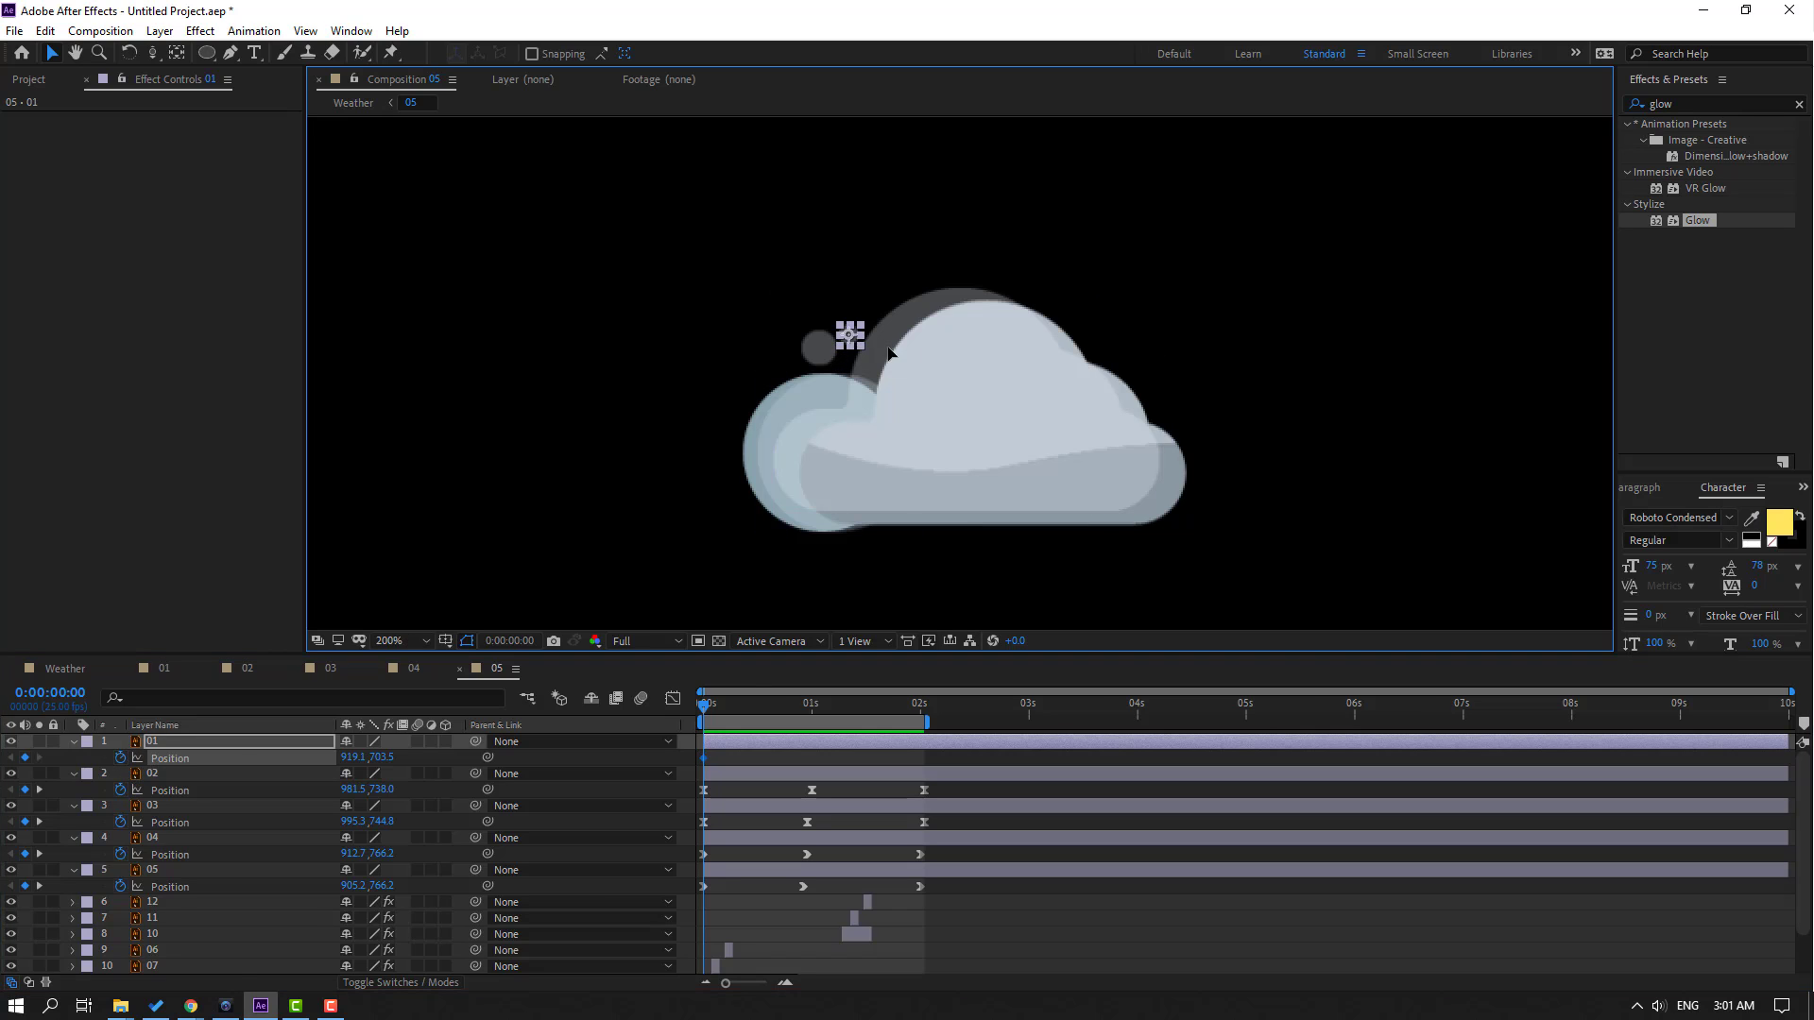
{"action": "left_click", "coordinate": [811, 704]}
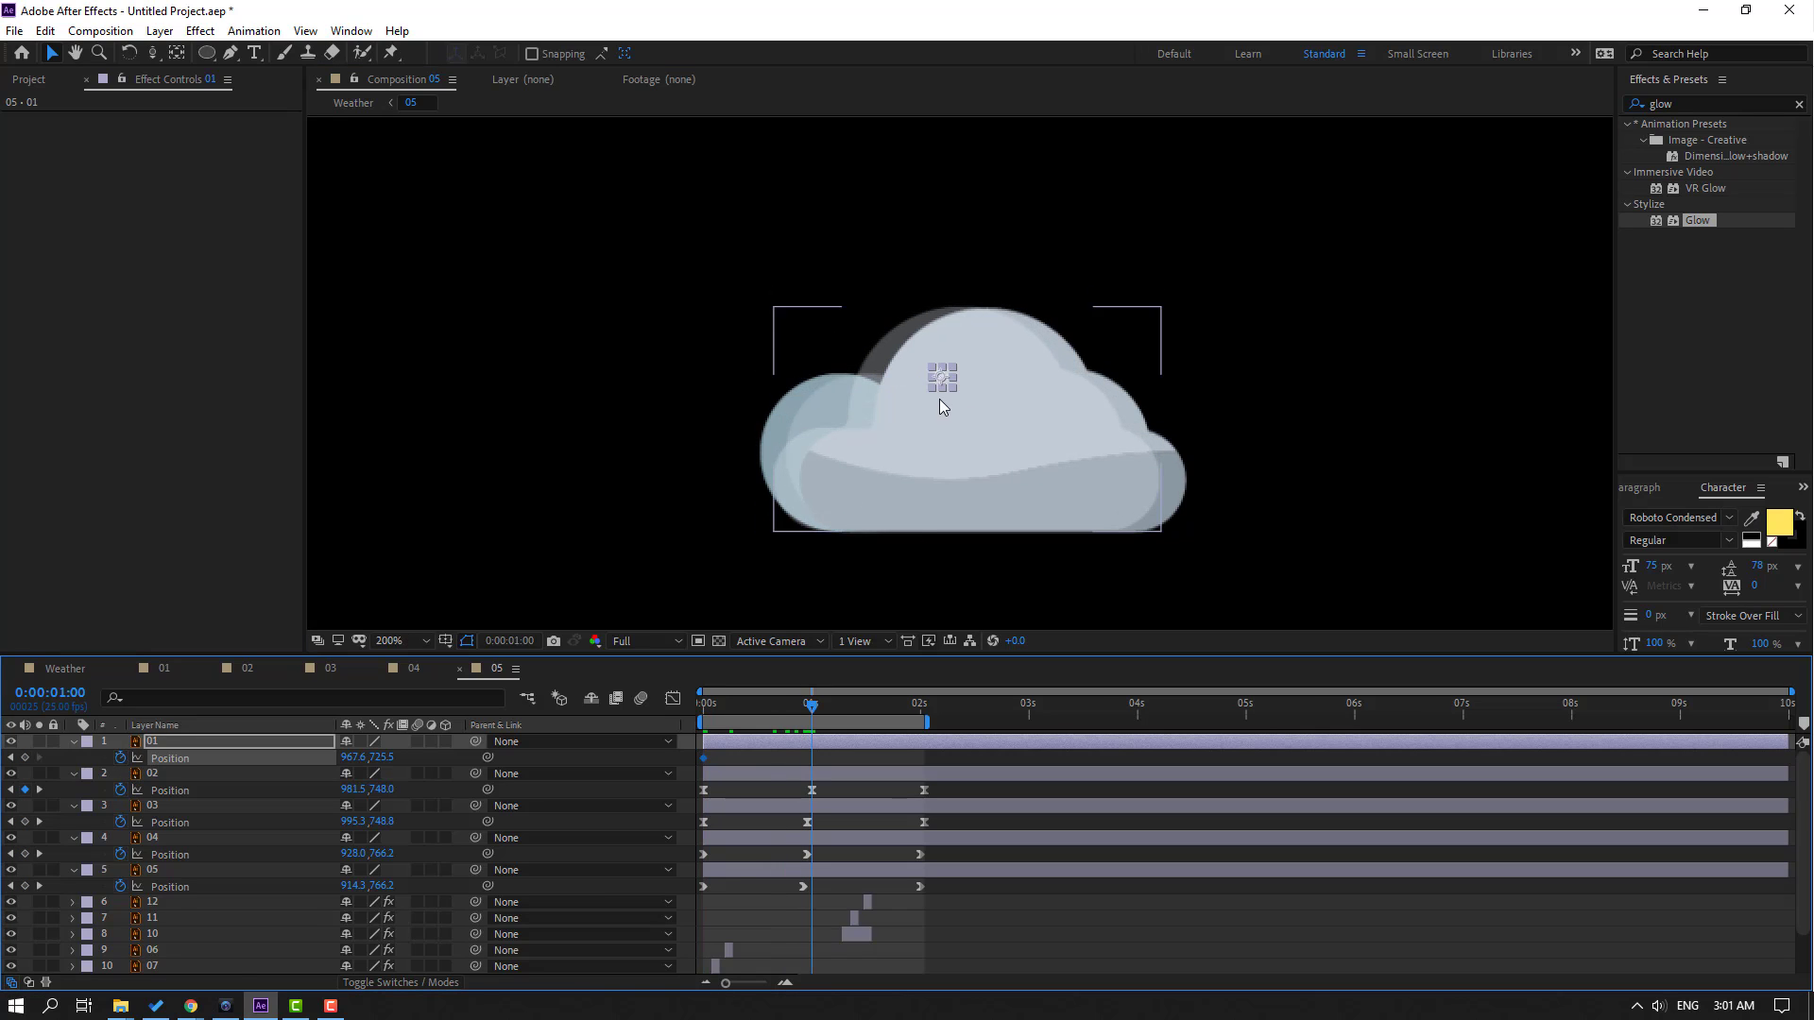
{"action": "mouse_move", "coordinate": [942, 378]}
{"action": "left_mouse_down"}
{"action": "mouse_move", "coordinate": [1052, 328]}
{"action": "mouse_move", "coordinate": [953, 294]}
{"action": "left_mouse_up"}
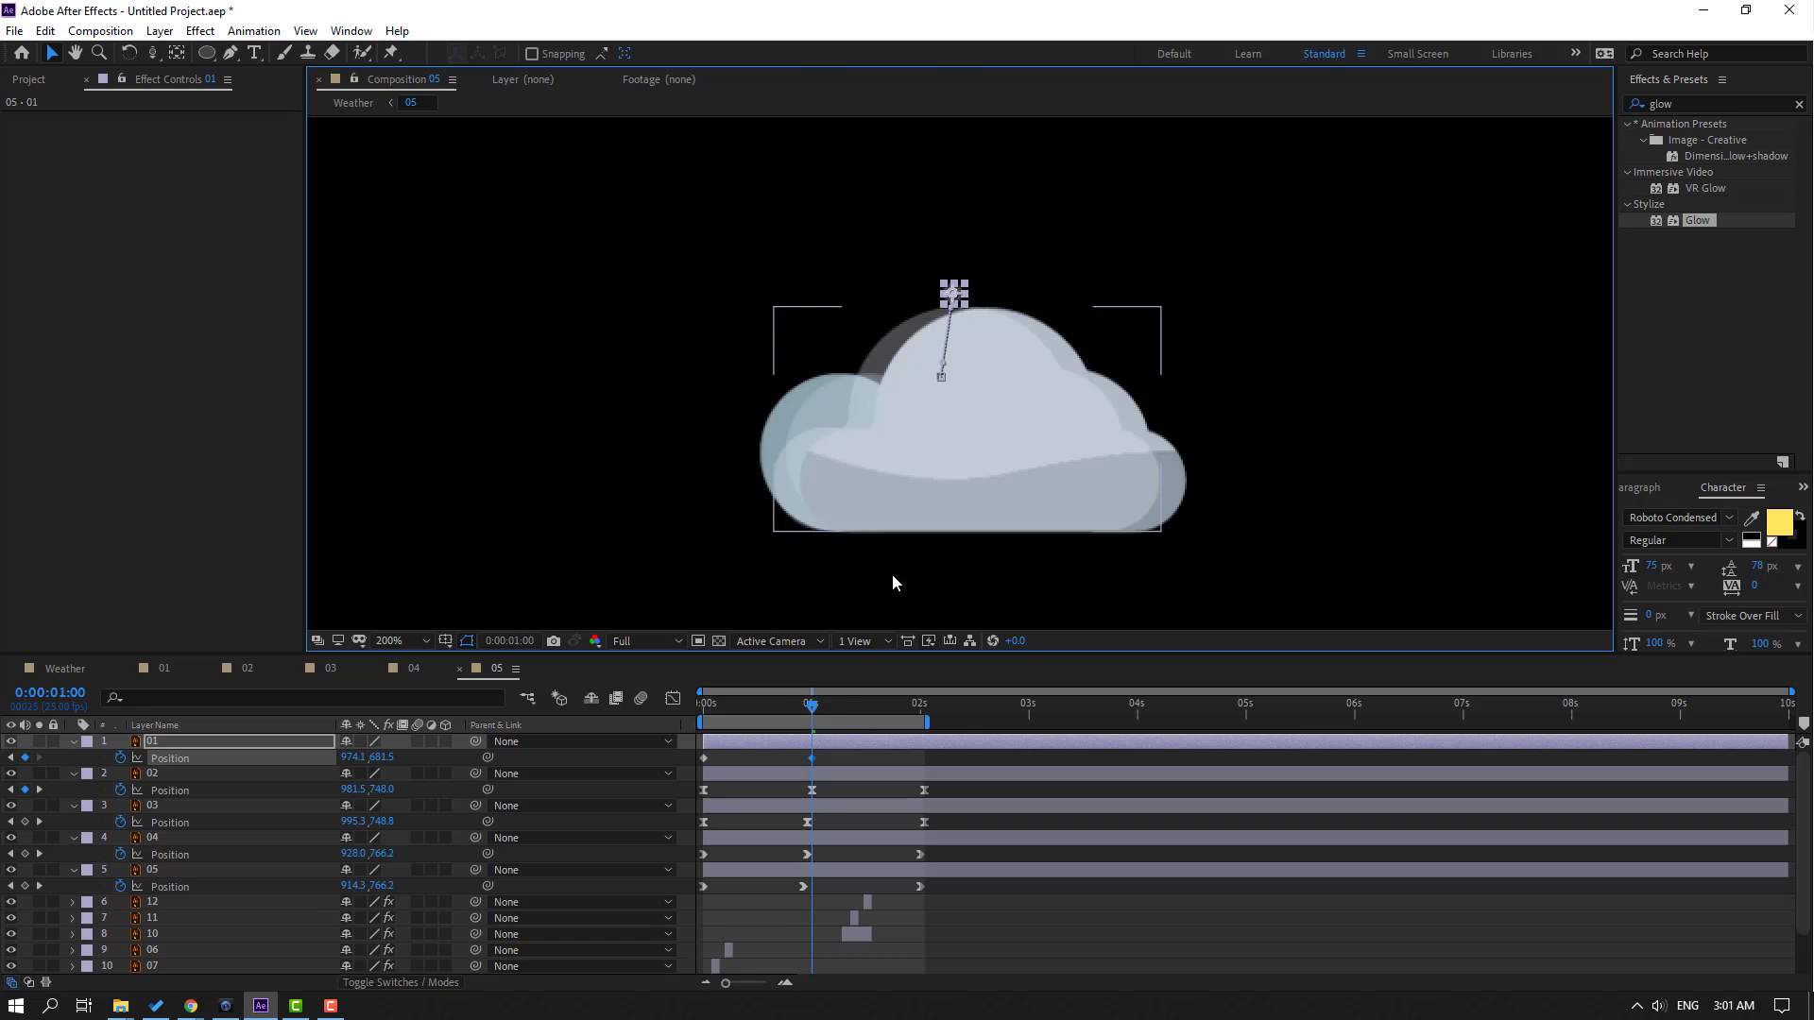
{"action": "left_click", "coordinate": [918, 705]}
{"action": "left_click", "coordinate": [922, 706]}
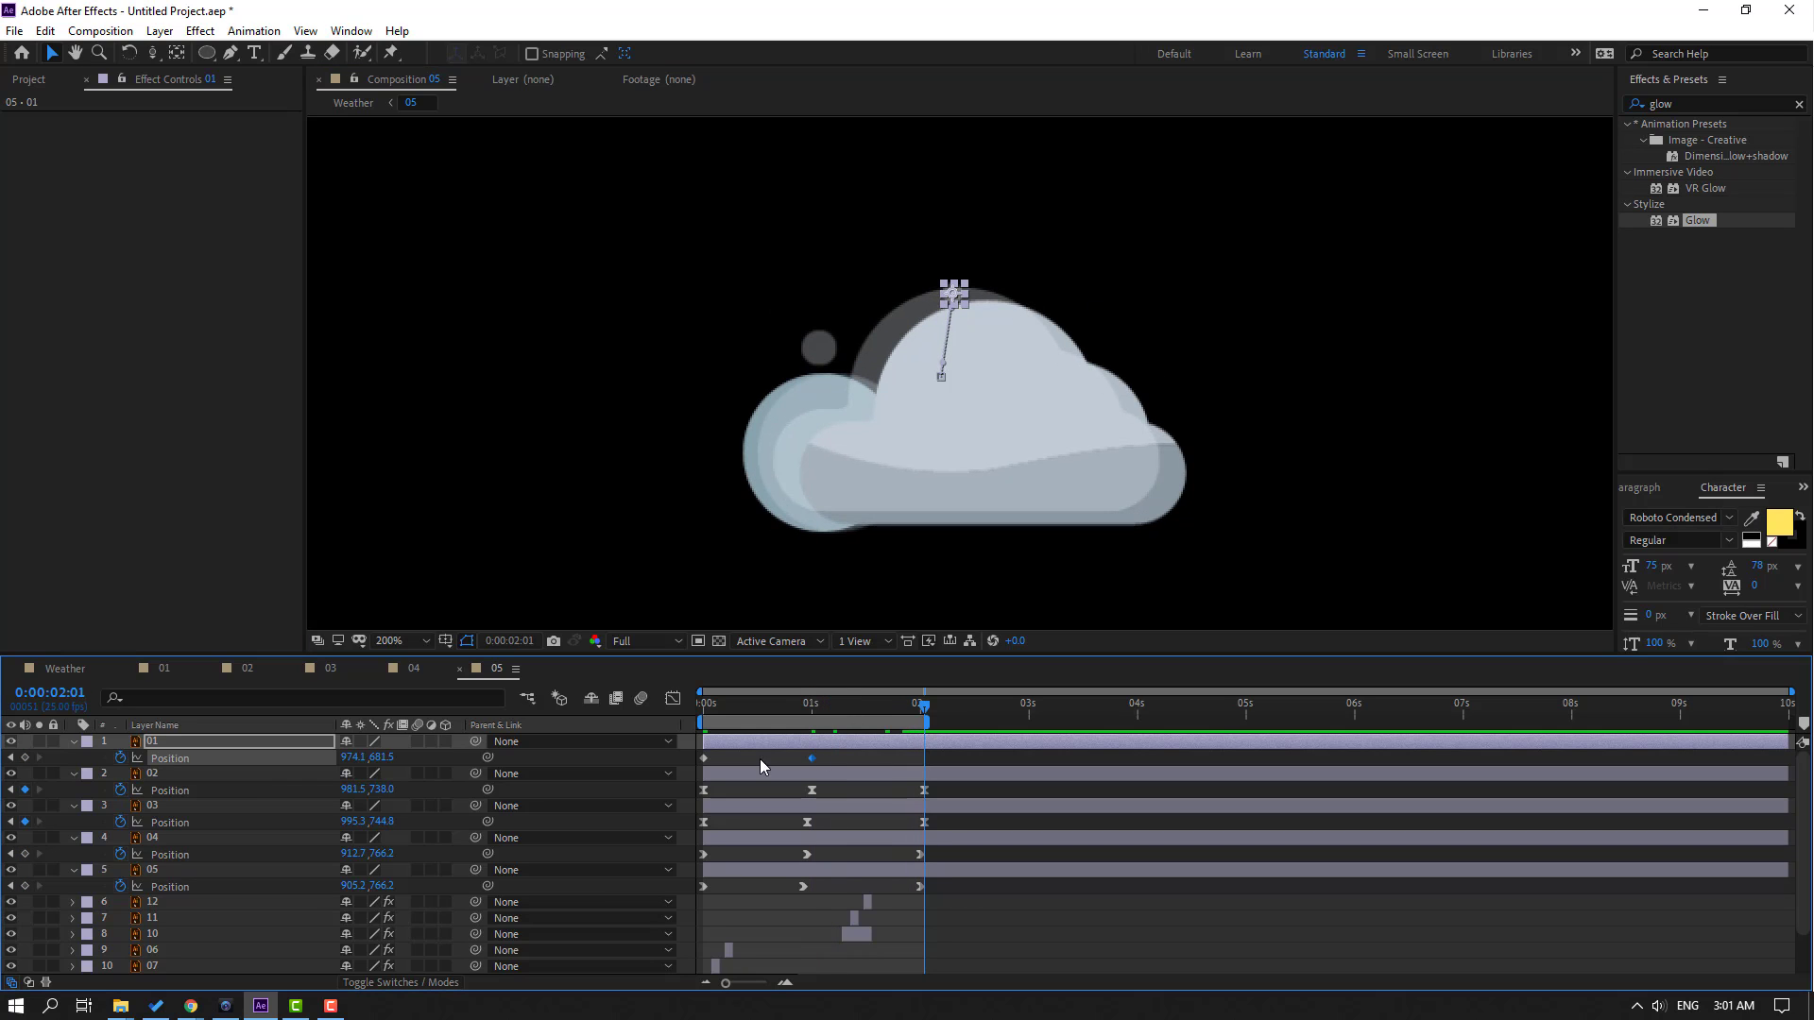
{"action": "key", "text": "ctrl+v"}
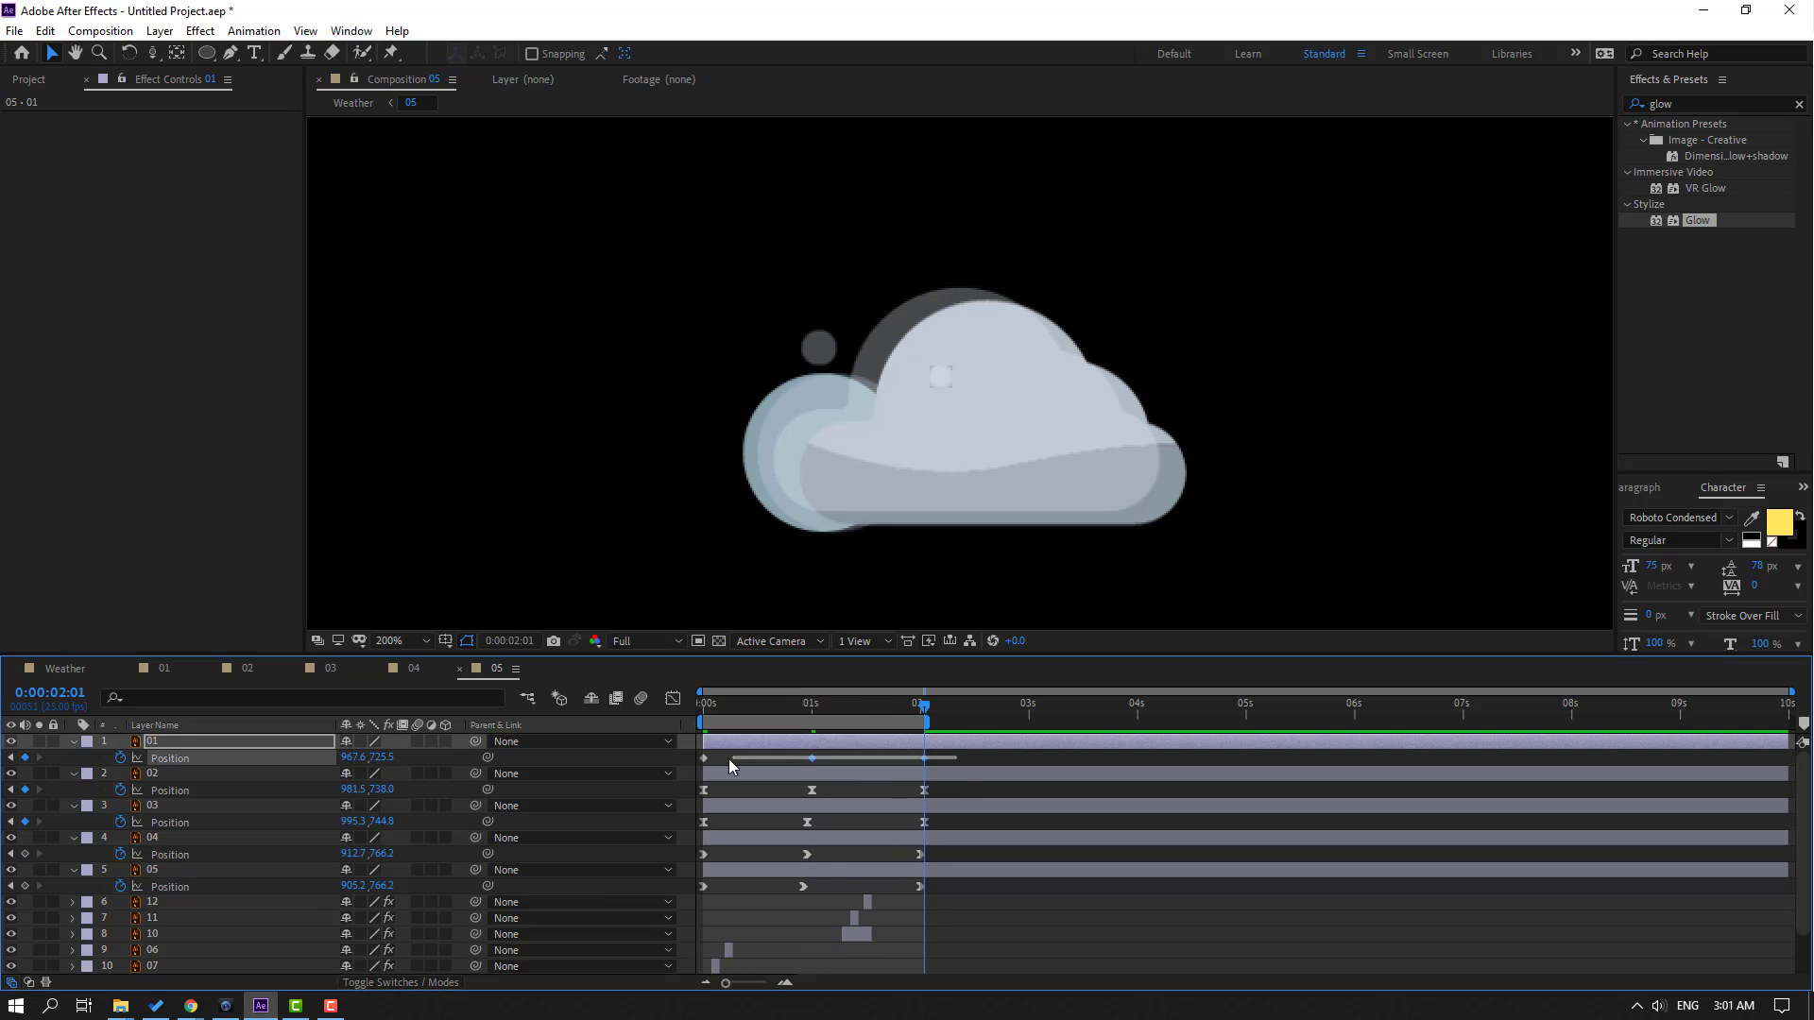
Ease layer 01's keyframes, move layer 01 below layer 08, and preview
{"action": "right_click", "coordinate": [705, 760]}
{"action": "mouse_move", "coordinate": [831, 741]}
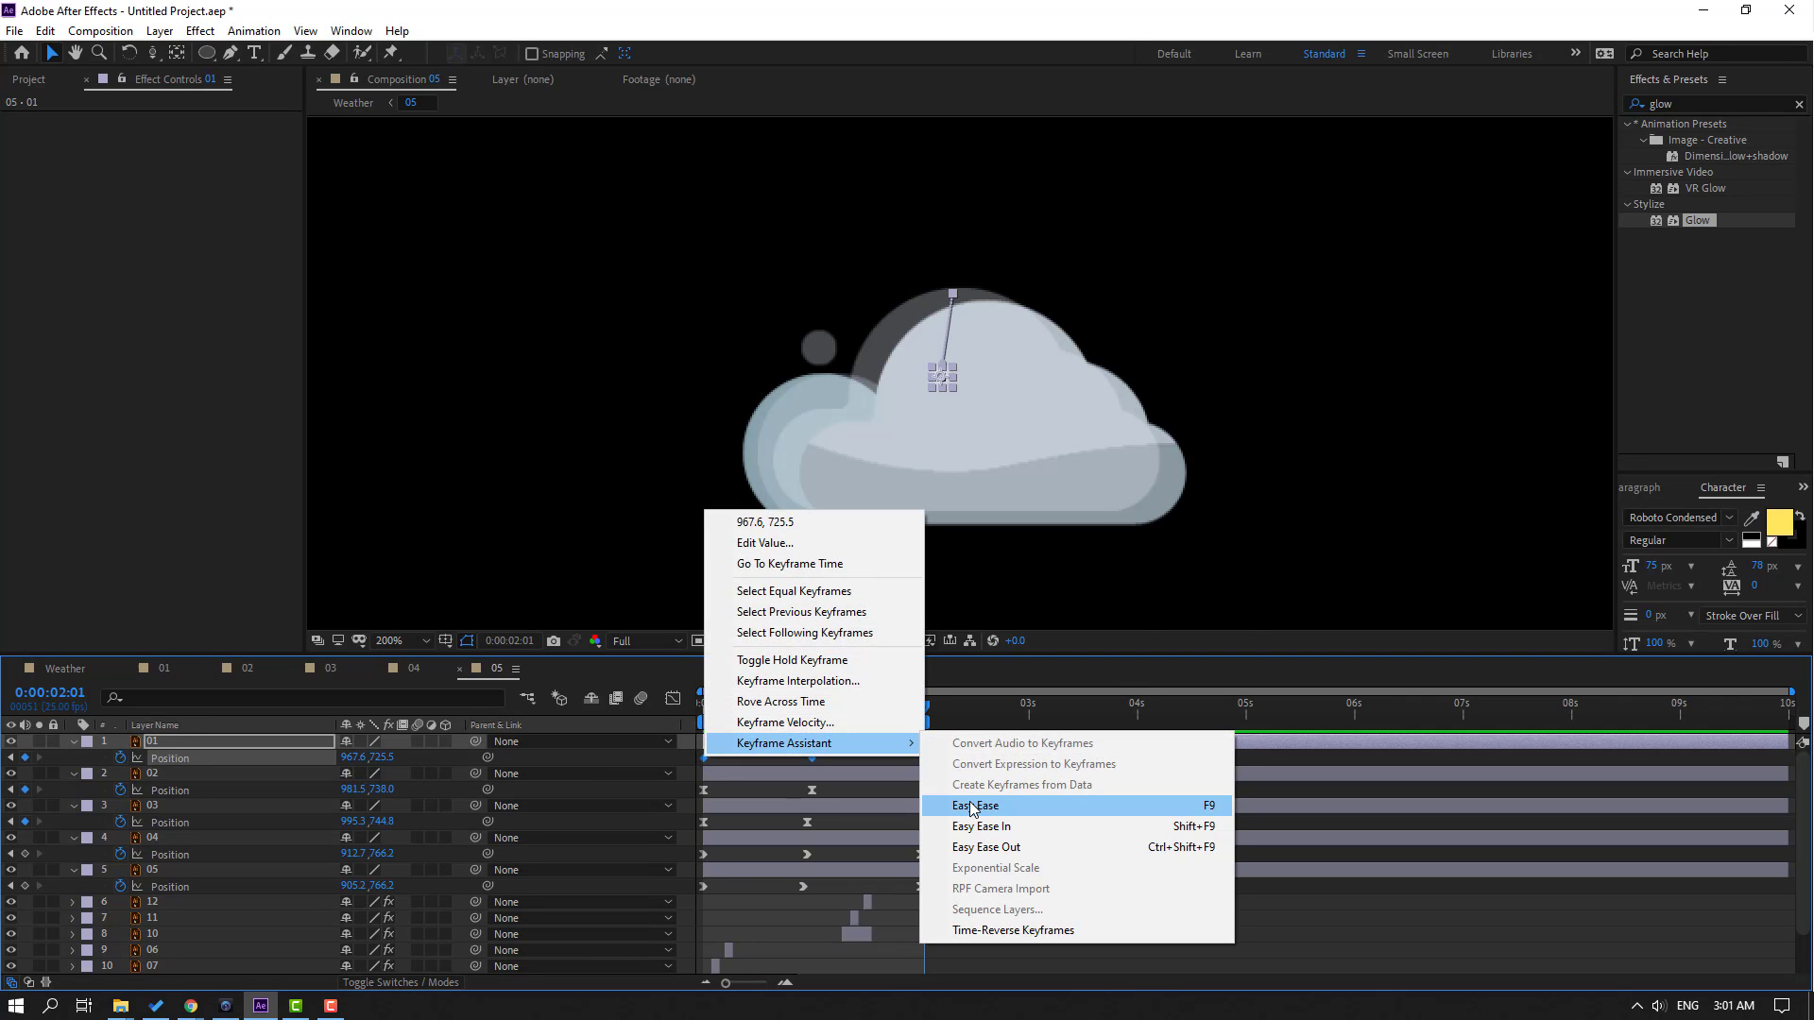
{"action": "left_click", "coordinate": [995, 790]}
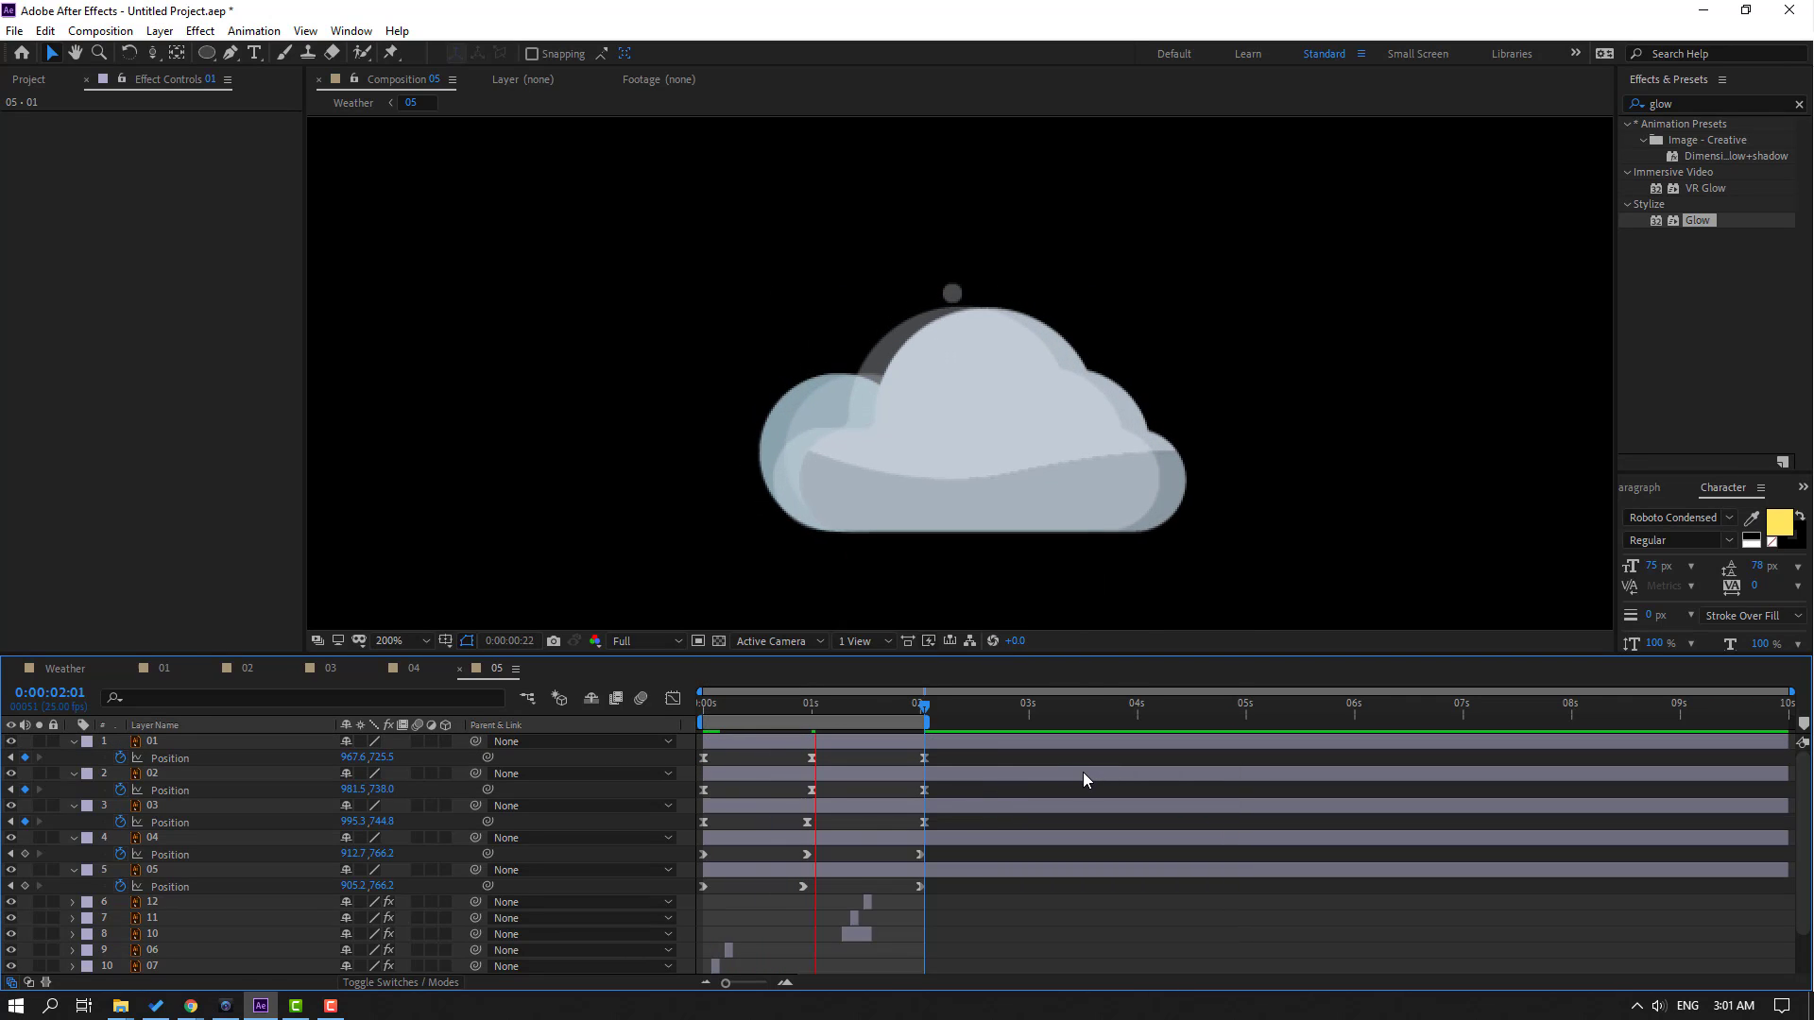
{"action": "left_click", "coordinate": [170, 746]}
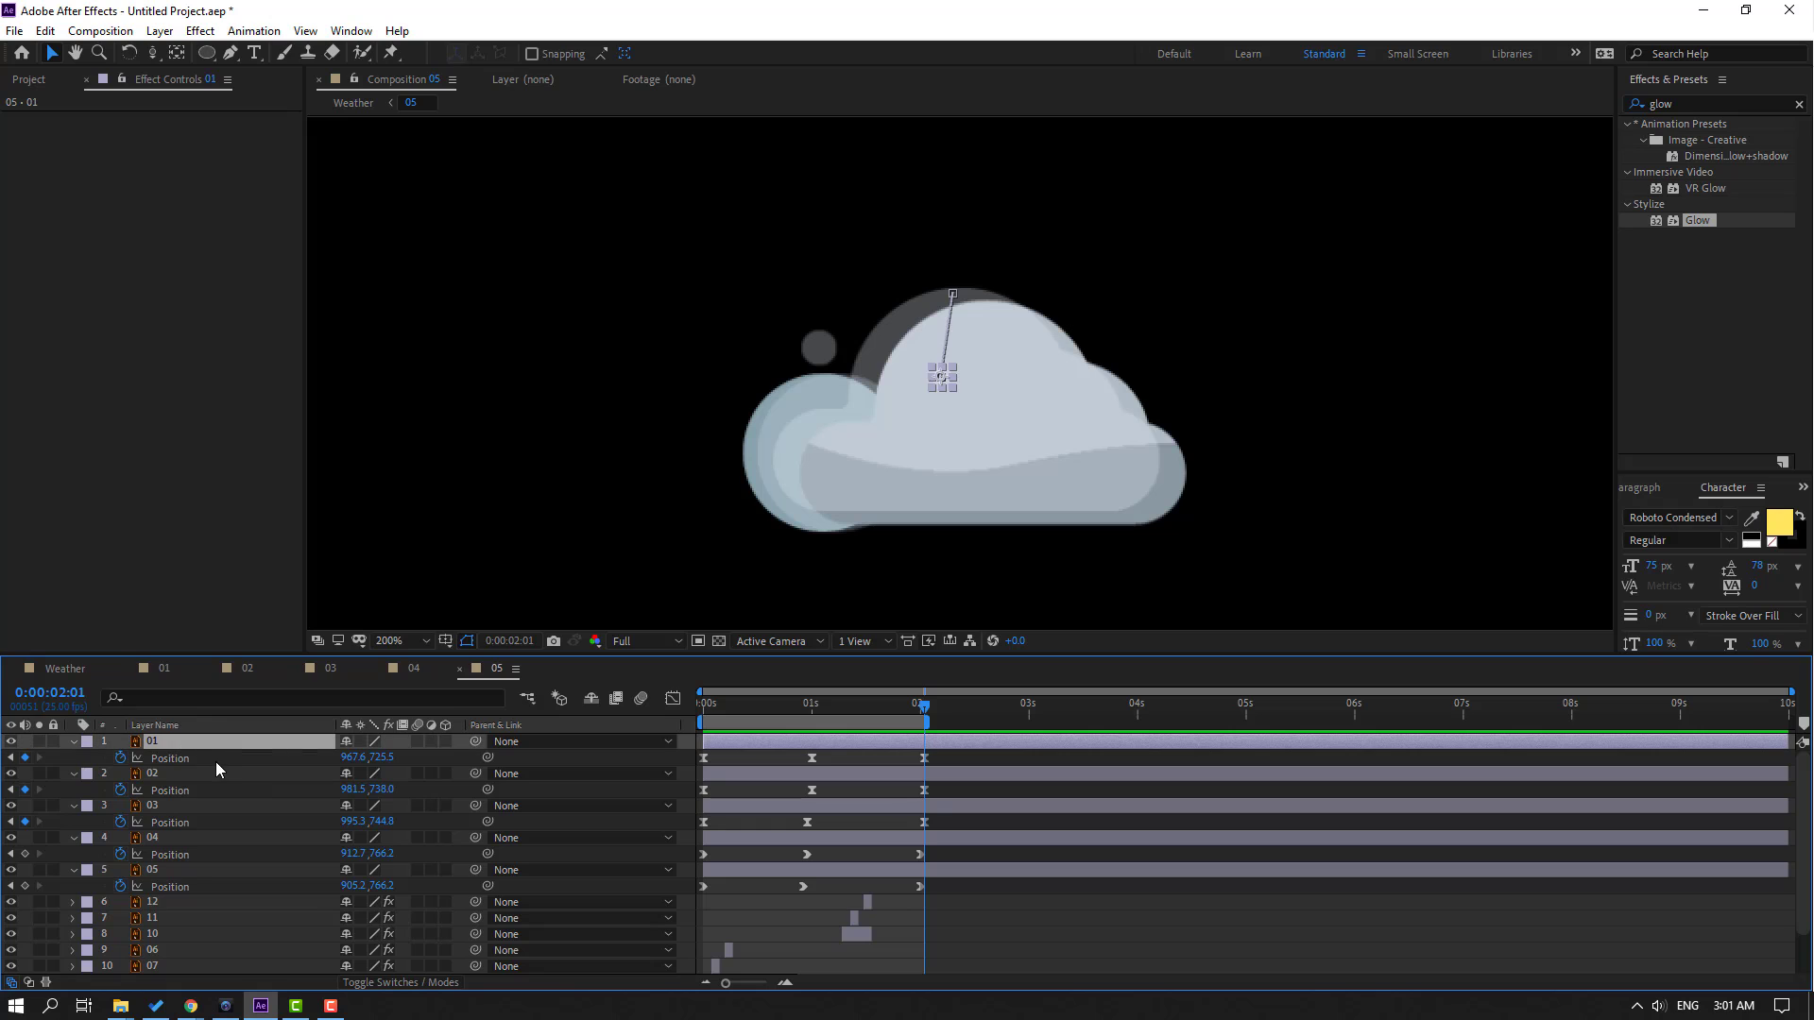
{"action": "mouse_move", "coordinate": [166, 746]}
{"action": "left_mouse_down"}
{"action": "mouse_move", "coordinate": [219, 938]}
{"action": "mouse_move", "coordinate": [163, 949]}
{"action": "left_mouse_up"}
{"action": "key", "text": "space"}
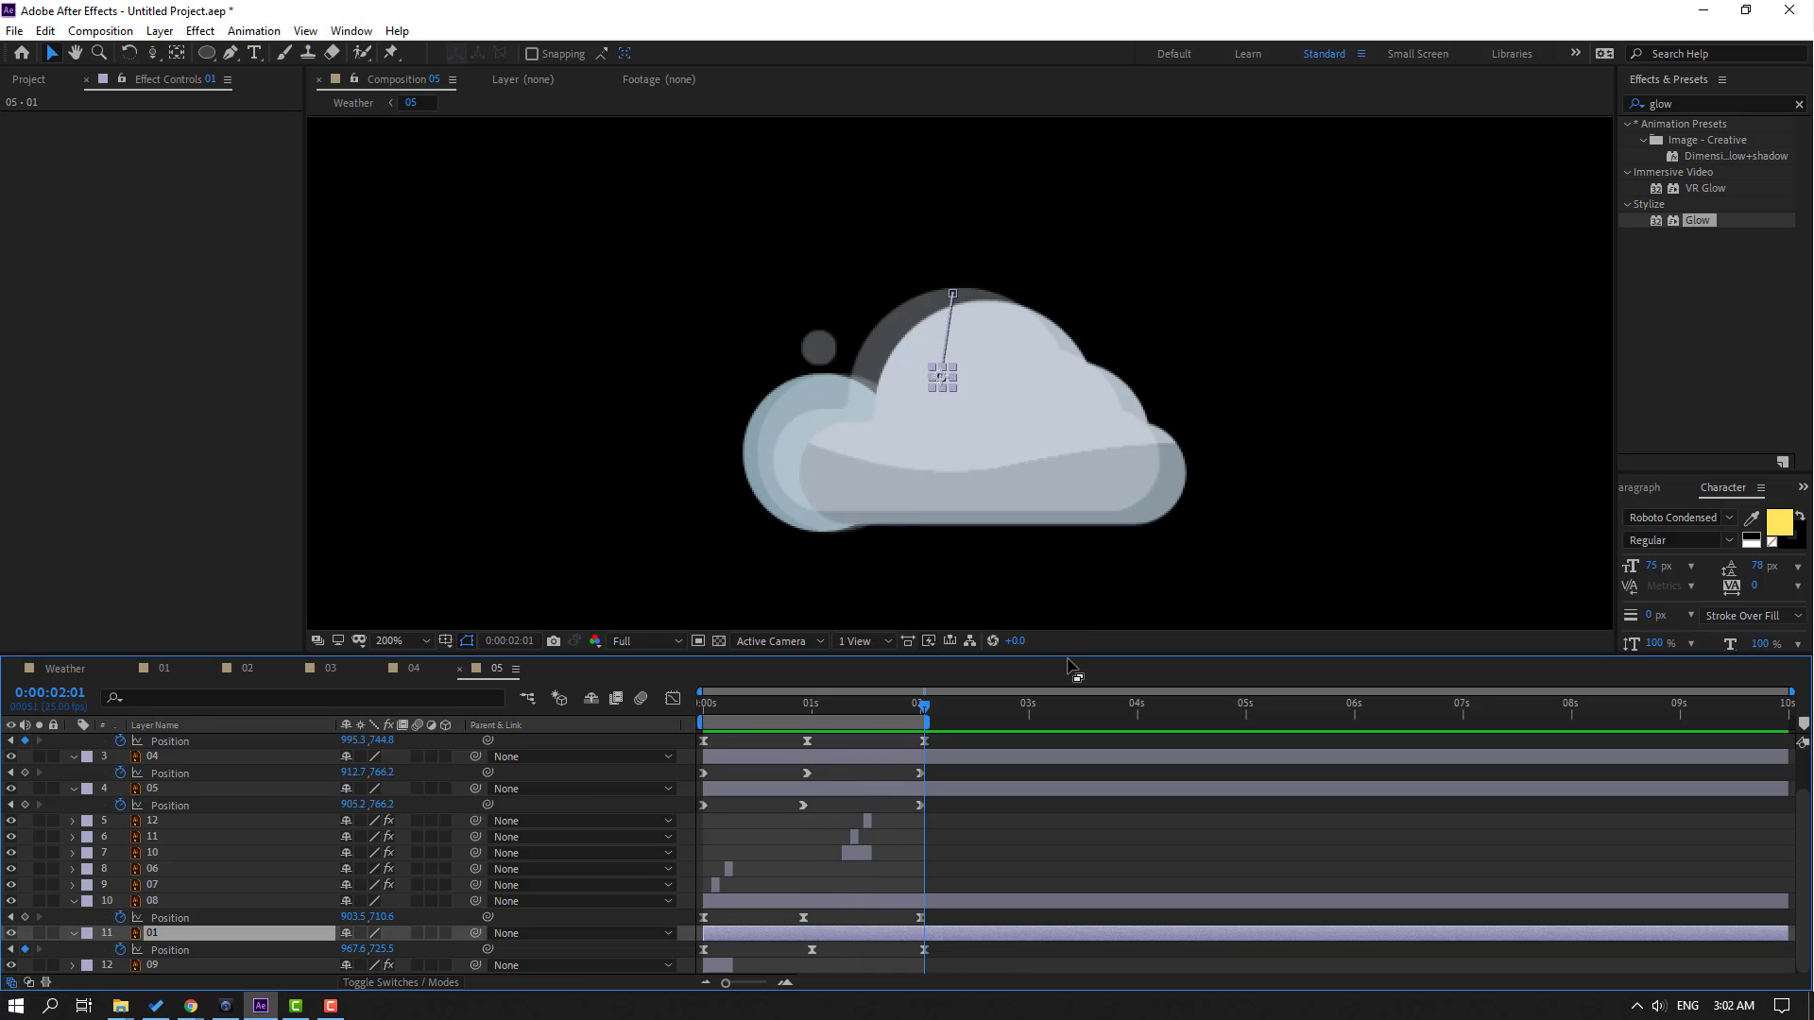
Preview the Weather composition, then open the [06] snow-cloud pre-comp
{"action": "left_click", "coordinate": [59, 670]}
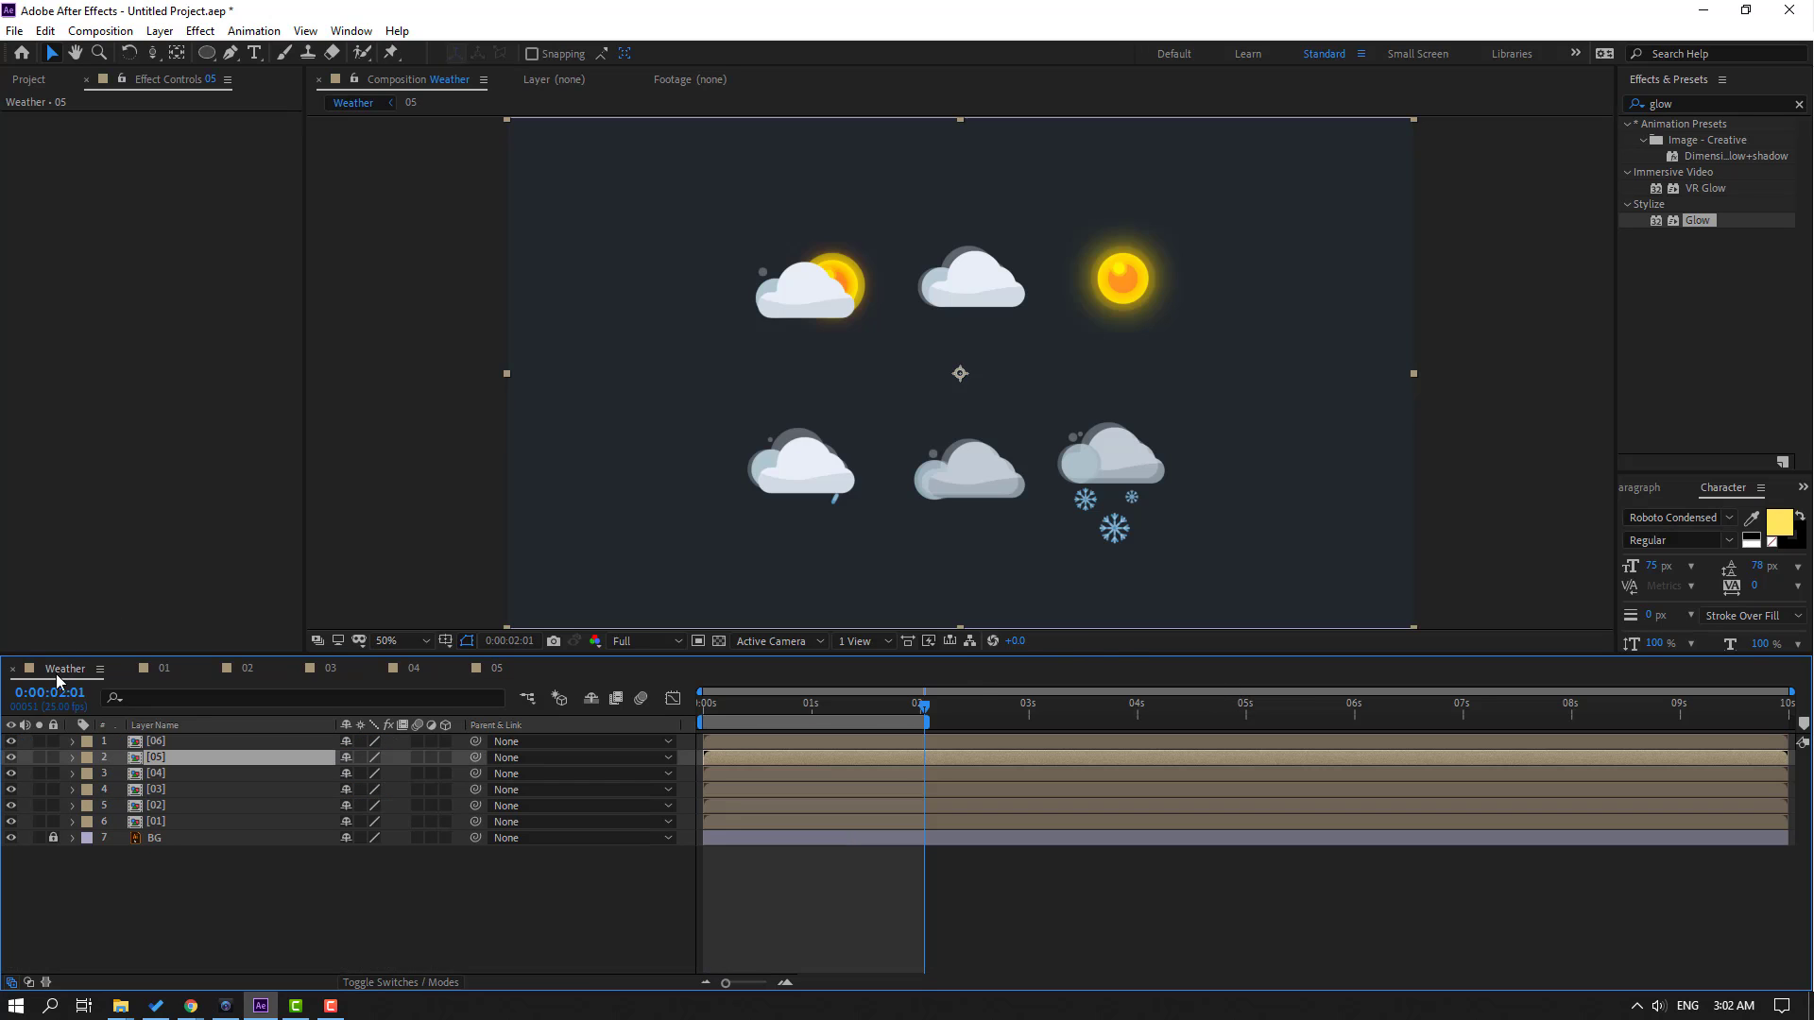
{"action": "key", "text": "space"}
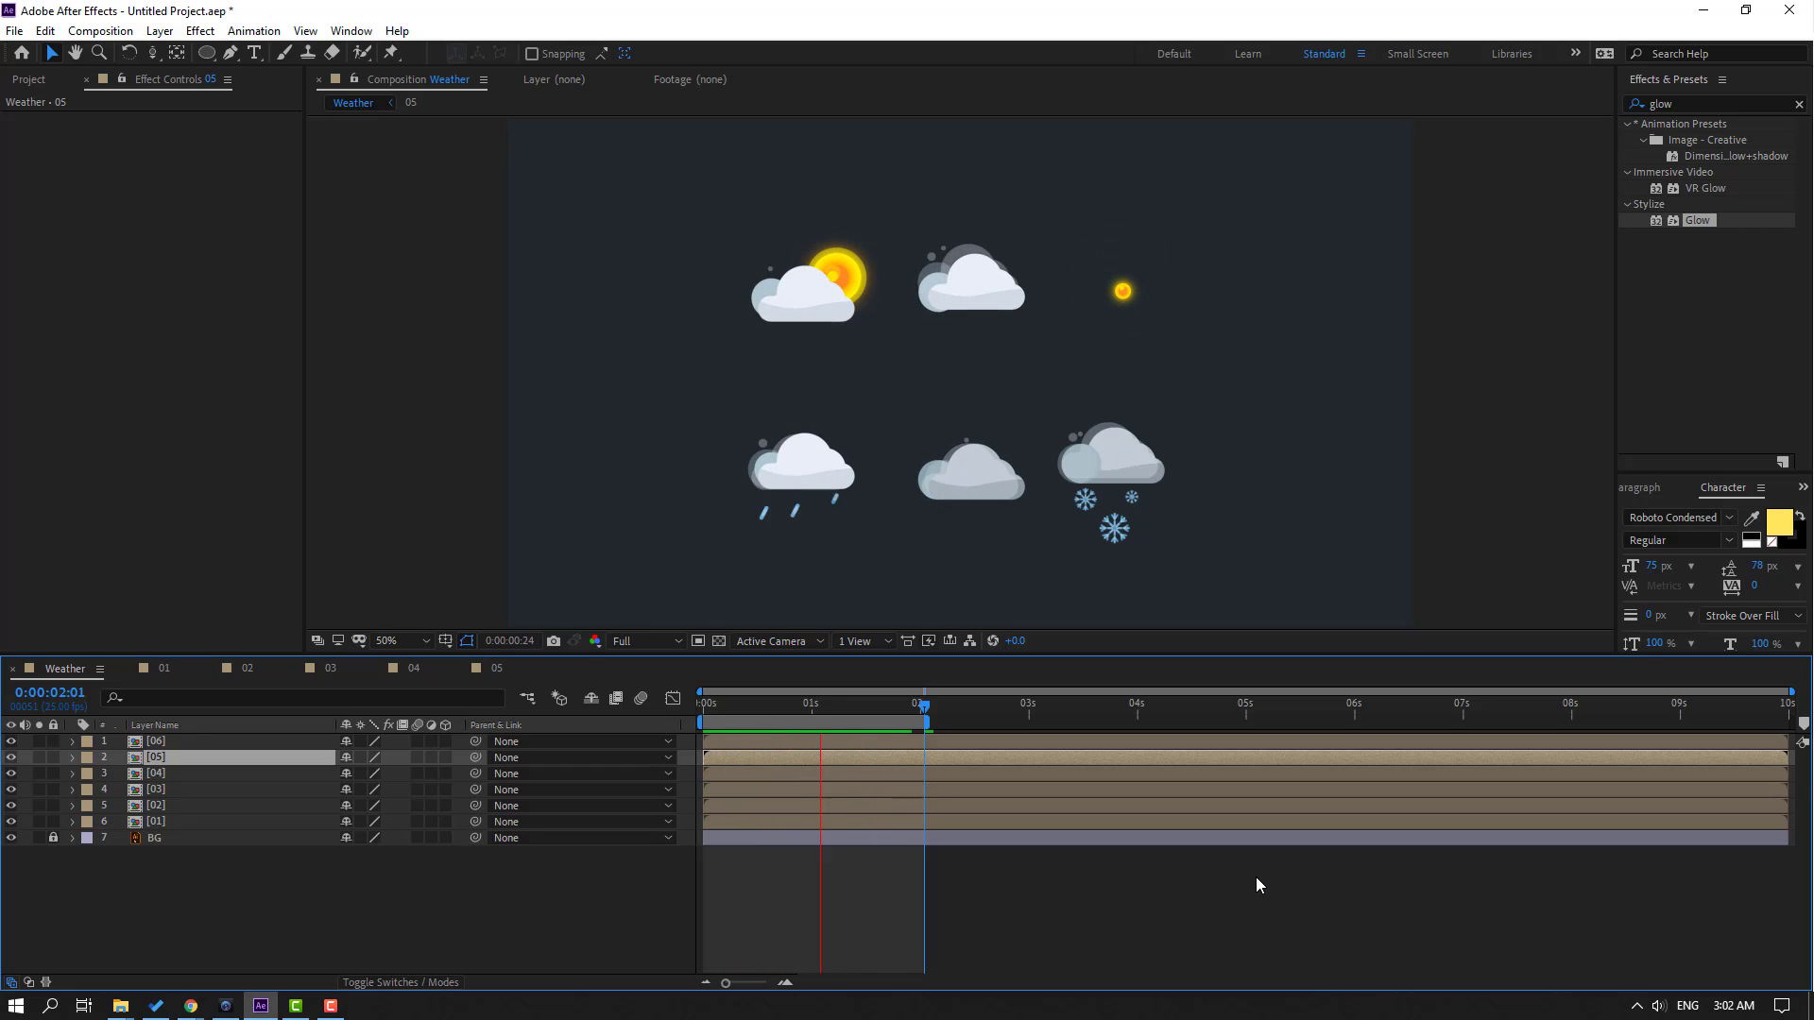
{"action": "key", "text": "space"}
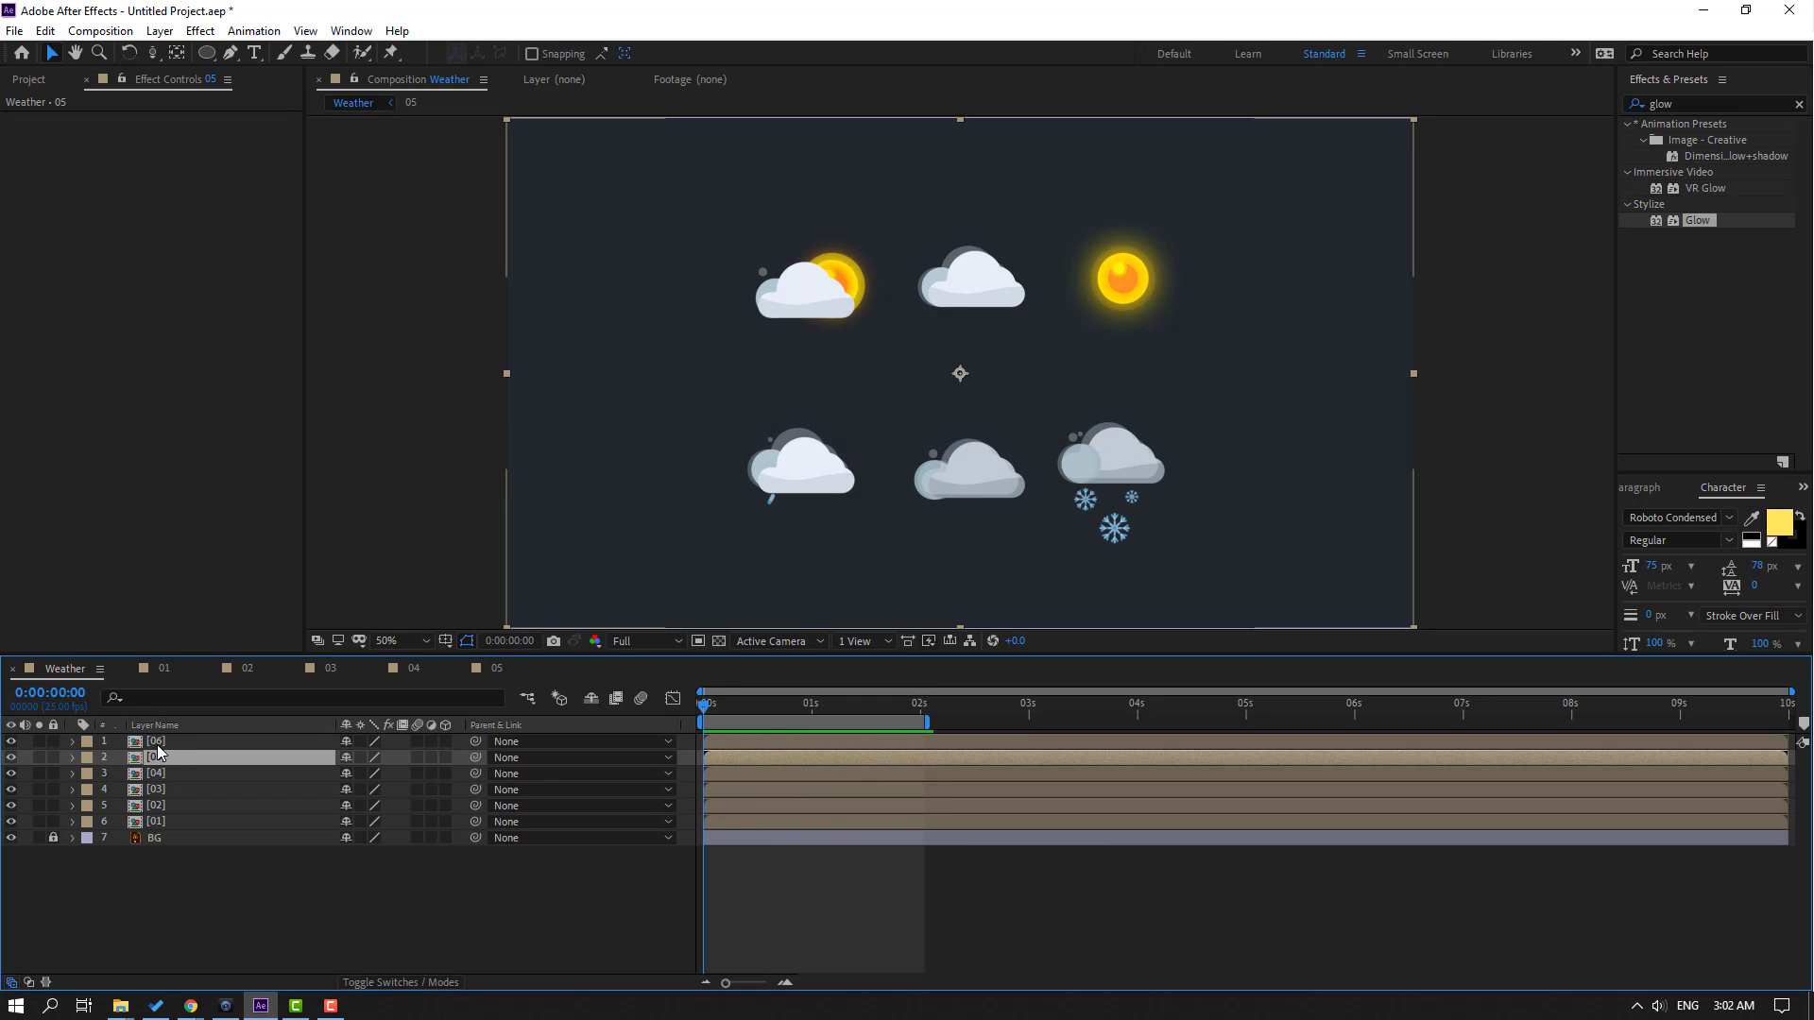
{"action": "left_click", "coordinate": [156, 742]}
{"action": "double_click", "coordinate": [156, 742]}
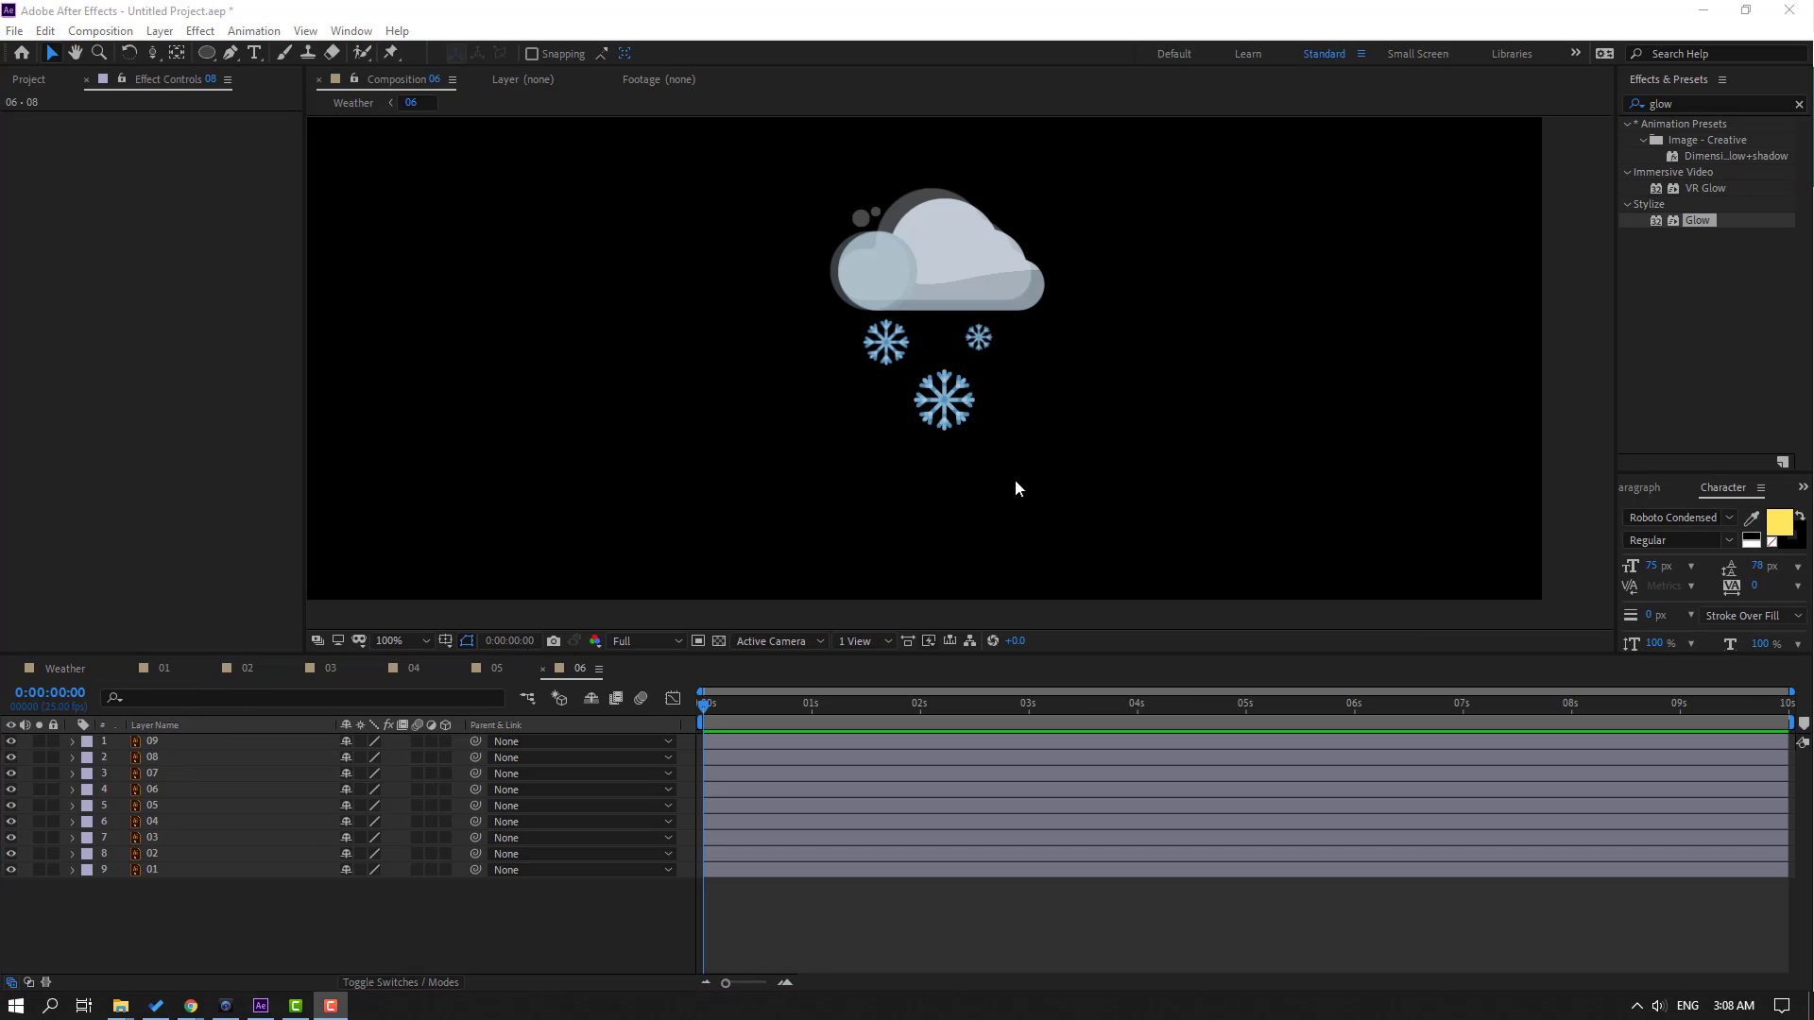
Keyframe the three snowflakes' Position at 0 seconds, raised inside the cloud
{"action": "left_click", "coordinate": [873, 353]}
{"action": "left_click", "coordinate": [944, 401], "text": "shift"}
{"action": "left_click", "coordinate": [977, 340], "text": "shift"}
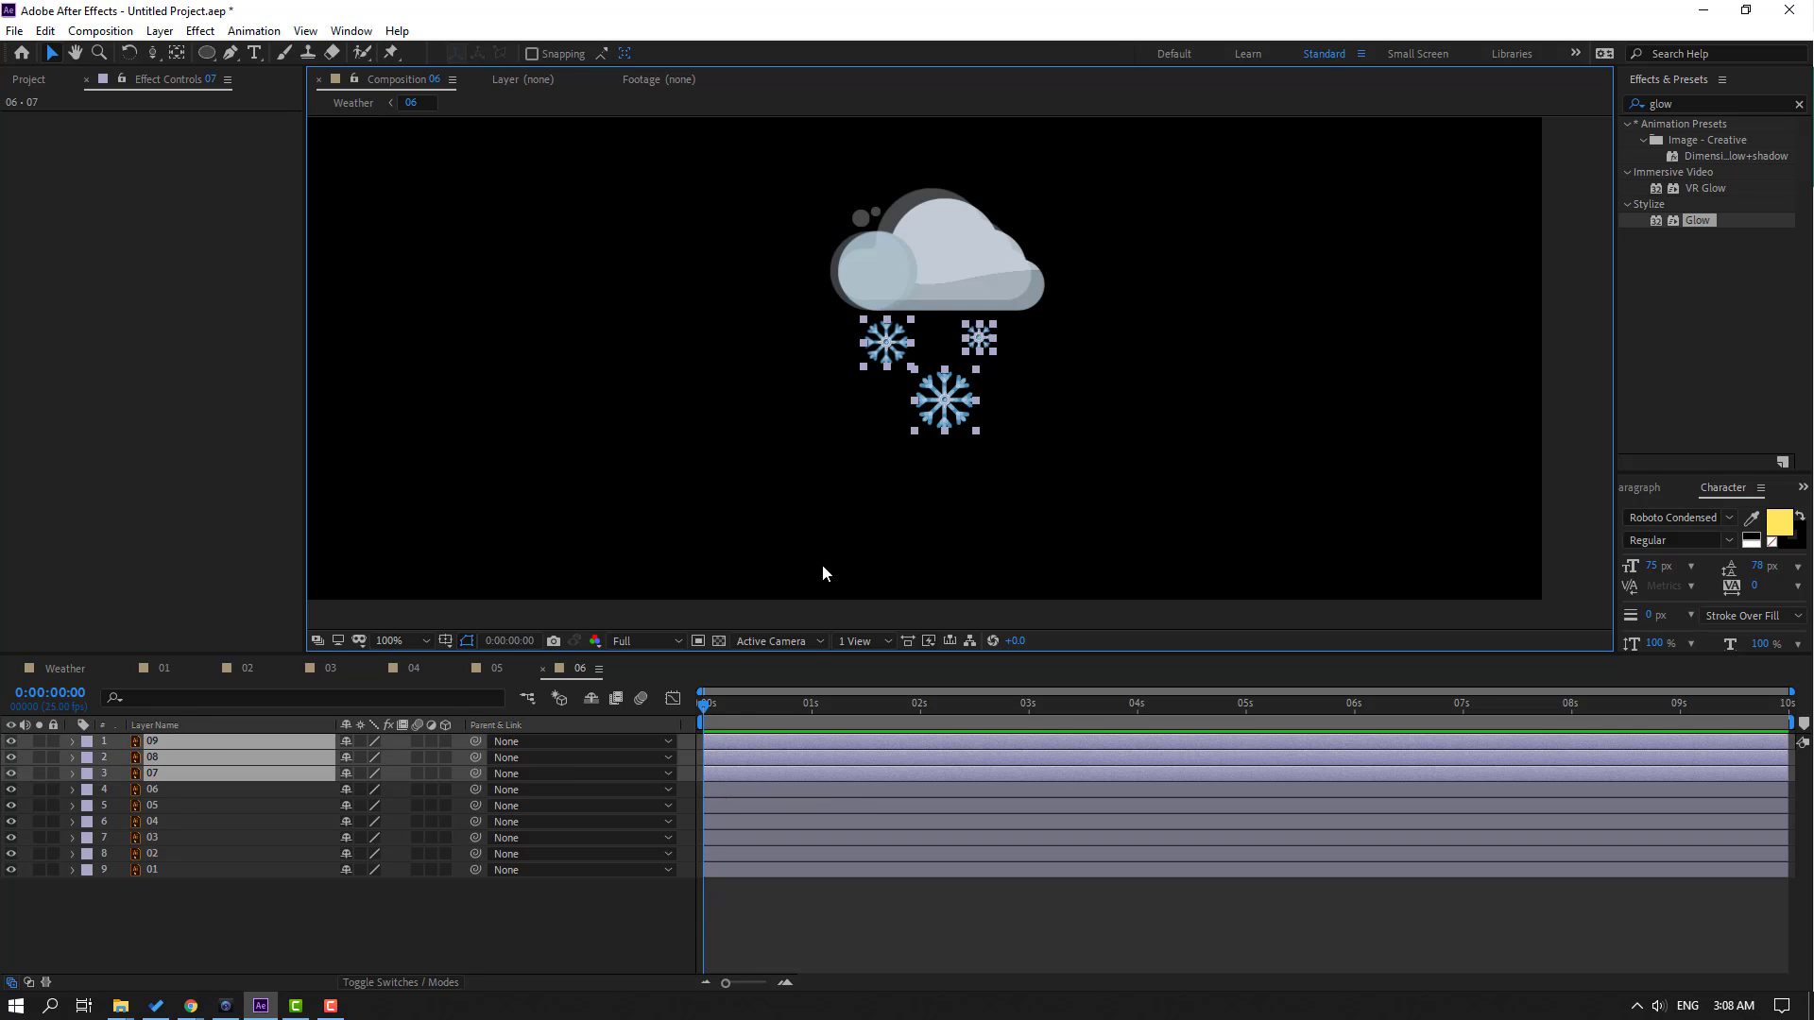
{"action": "key", "text": "p"}
{"action": "left_click", "coordinate": [122, 759]}
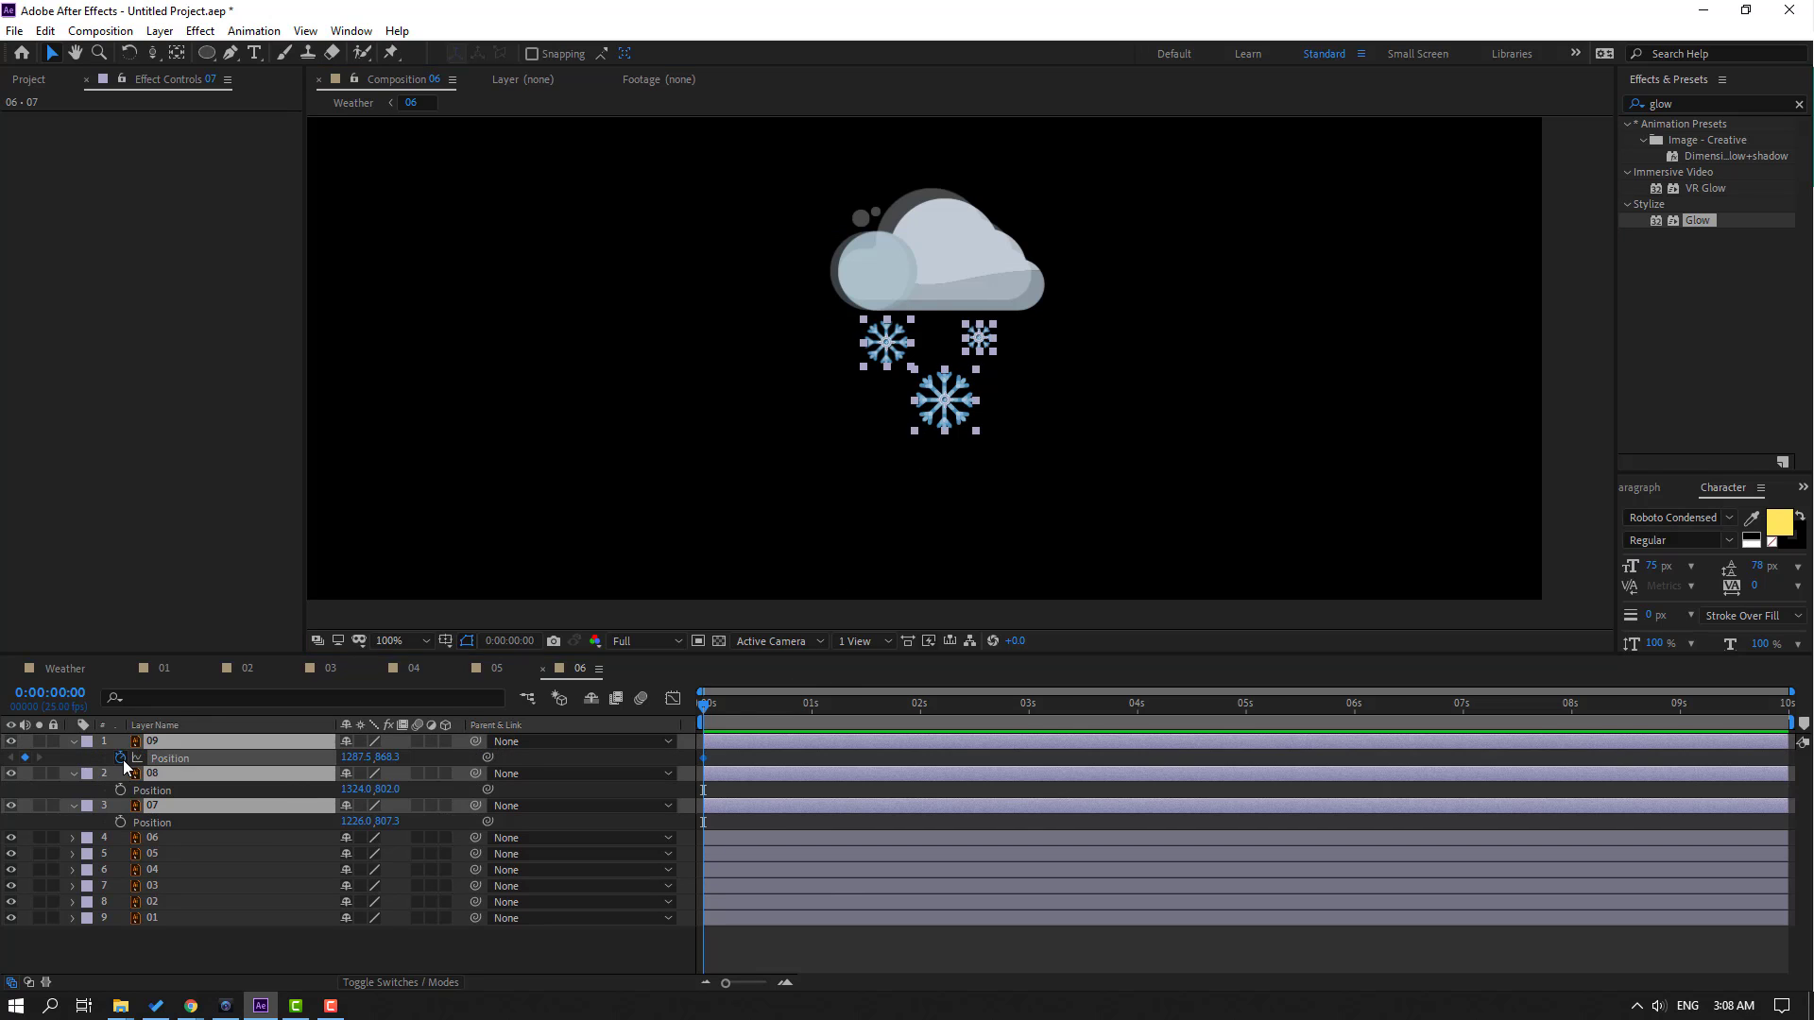
{"action": "left_click_drag", "start_coordinate": [397, 759], "coordinate": [242, 786]}
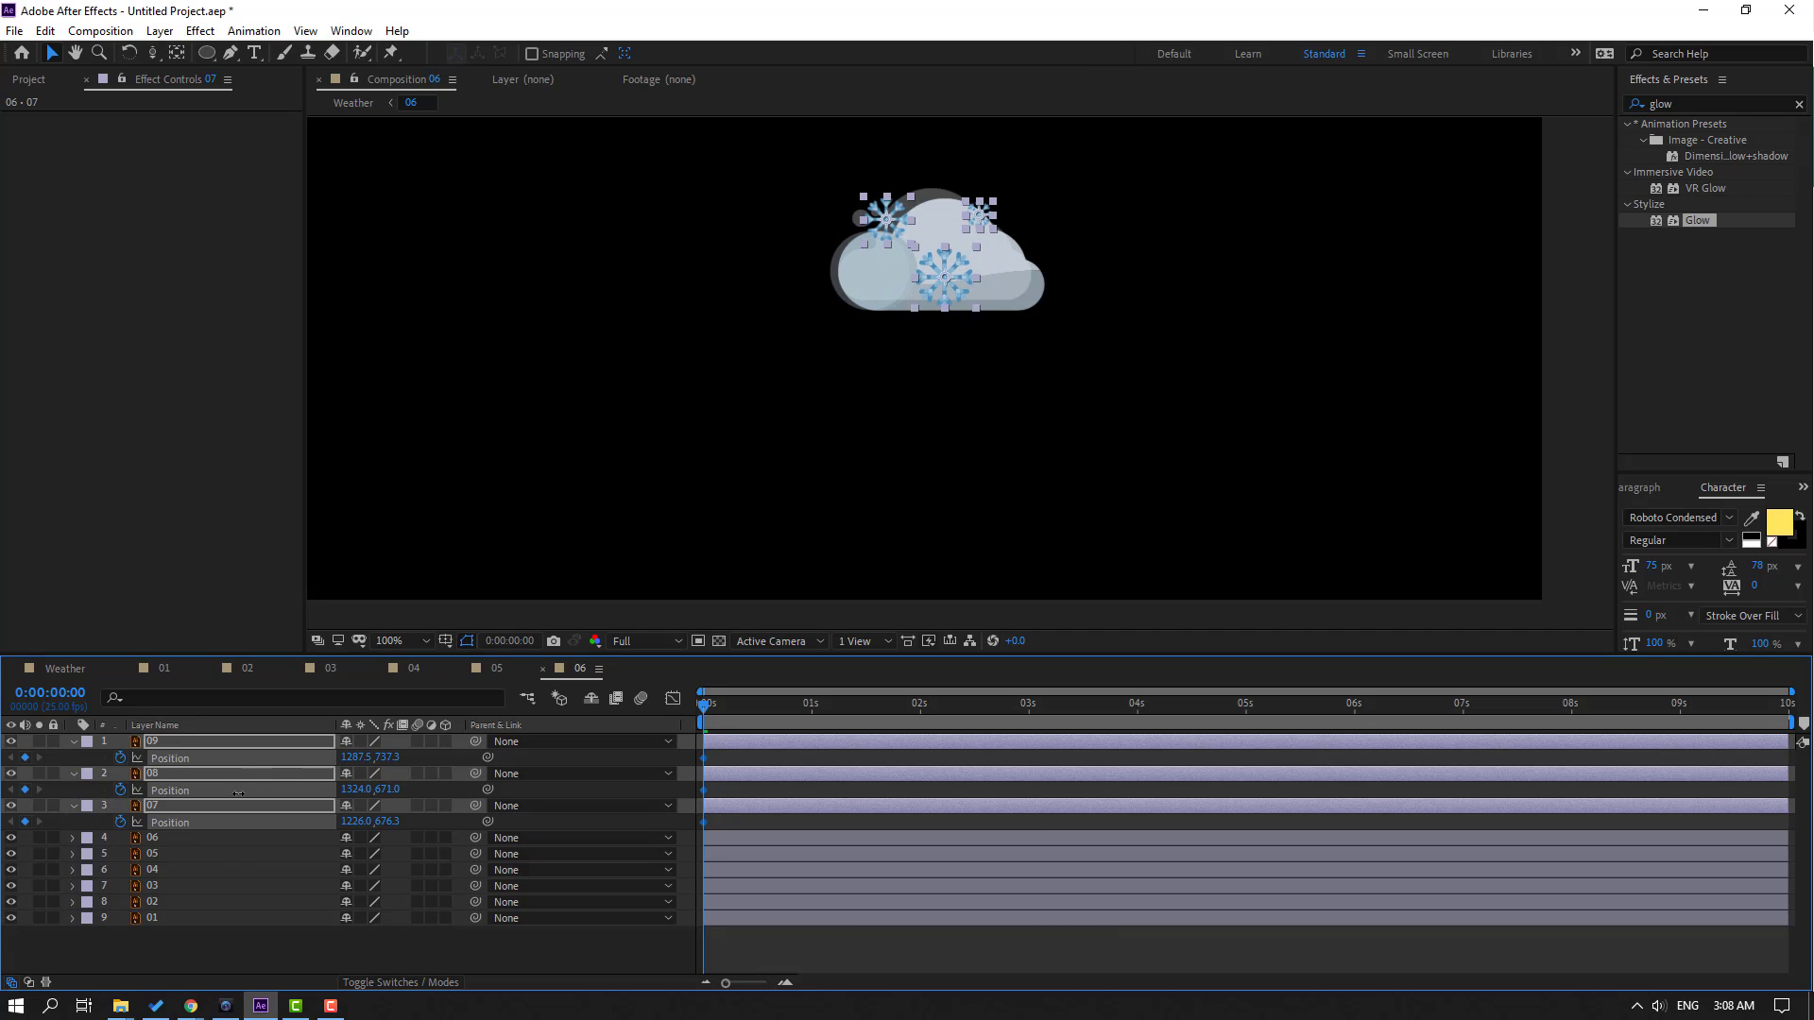
Drop the snowflakes below the cloud at about 2 seconds and move their layers below the others
{"action": "left_click_drag", "start_coordinate": [710, 715], "coordinate": [920, 745]}
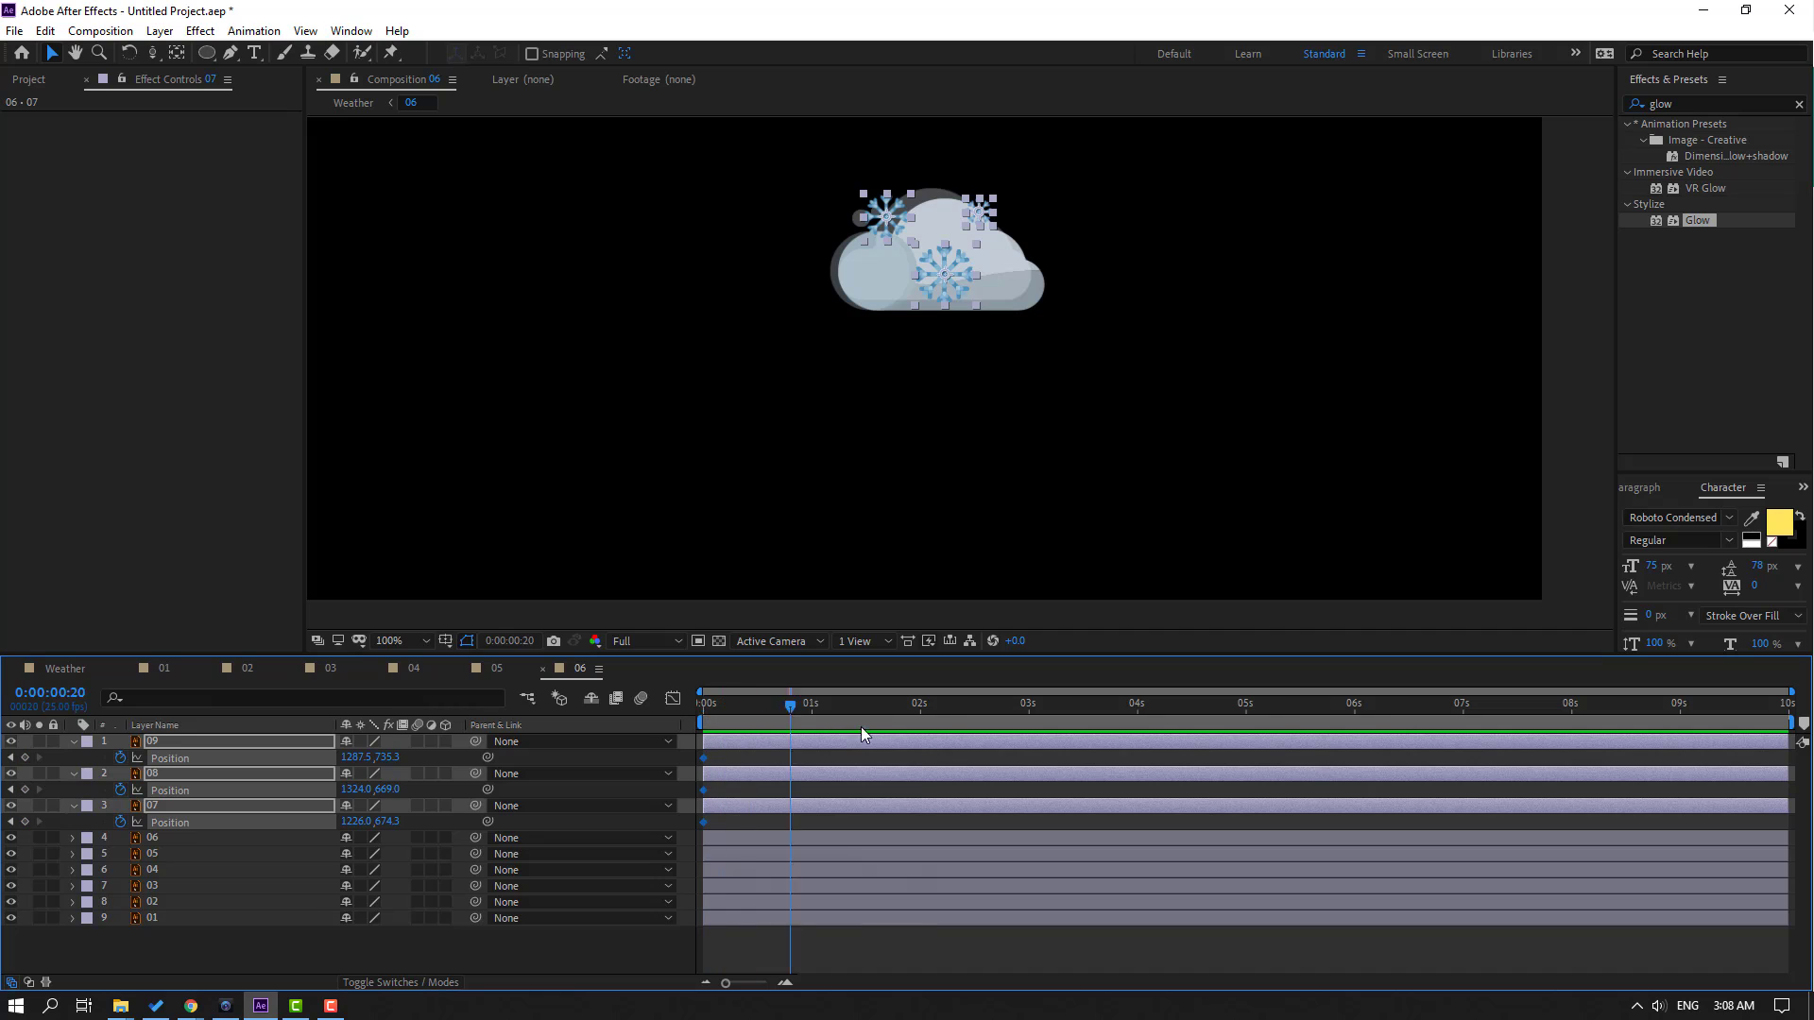
{"action": "left_click_drag", "start_coordinate": [379, 759], "coordinate": [573, 746]}
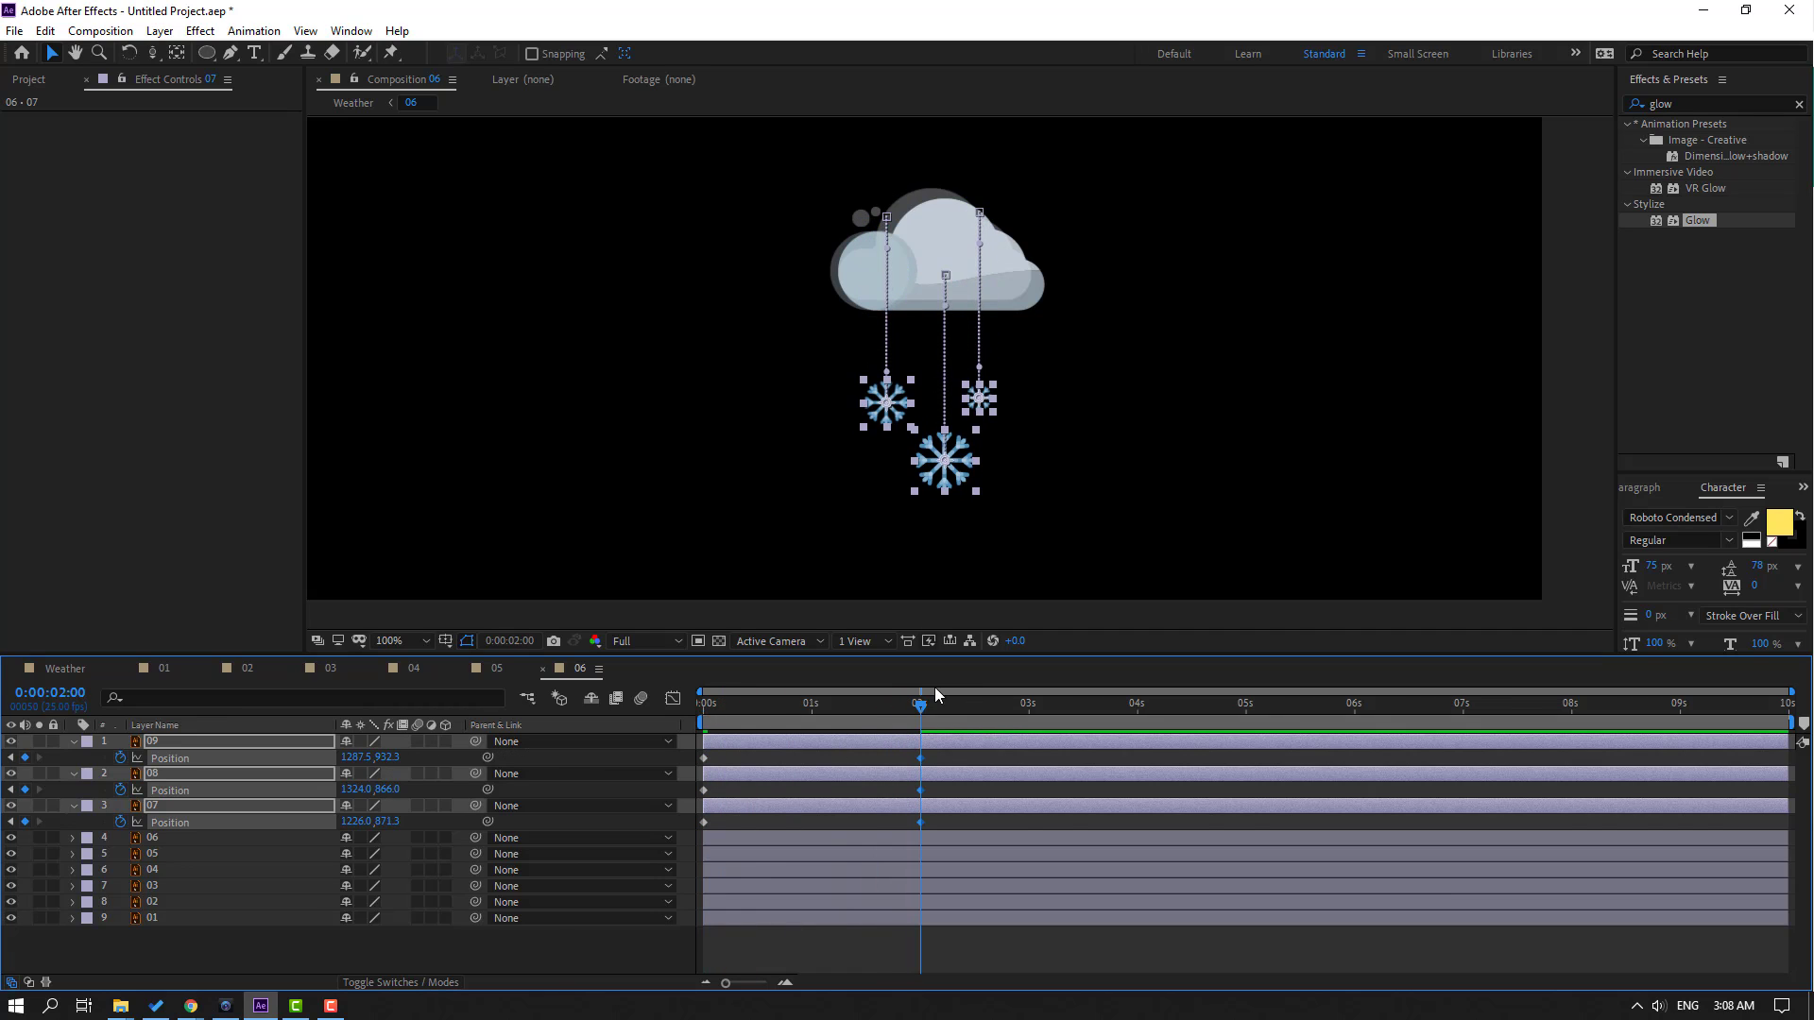
{"action": "left_click_drag", "start_coordinate": [868, 705], "coordinate": [701, 705]}
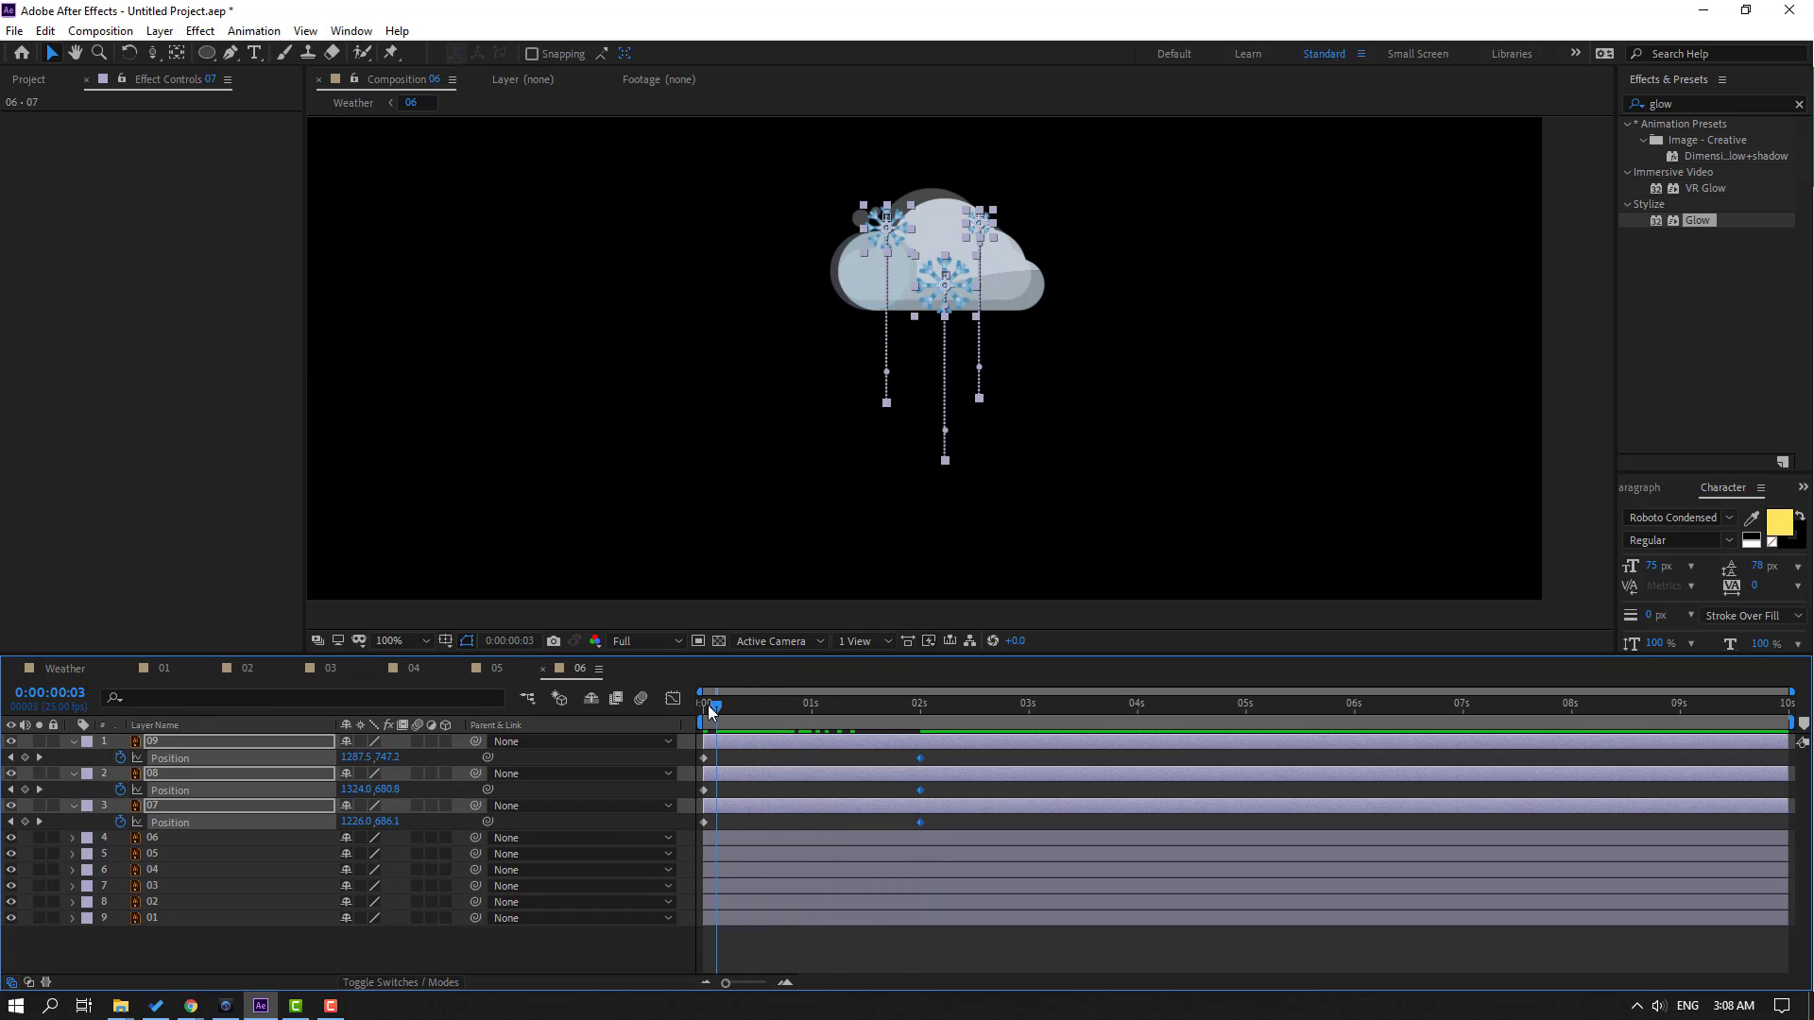
{"action": "left_click_drag", "start_coordinate": [151, 806], "coordinate": [180, 929]}
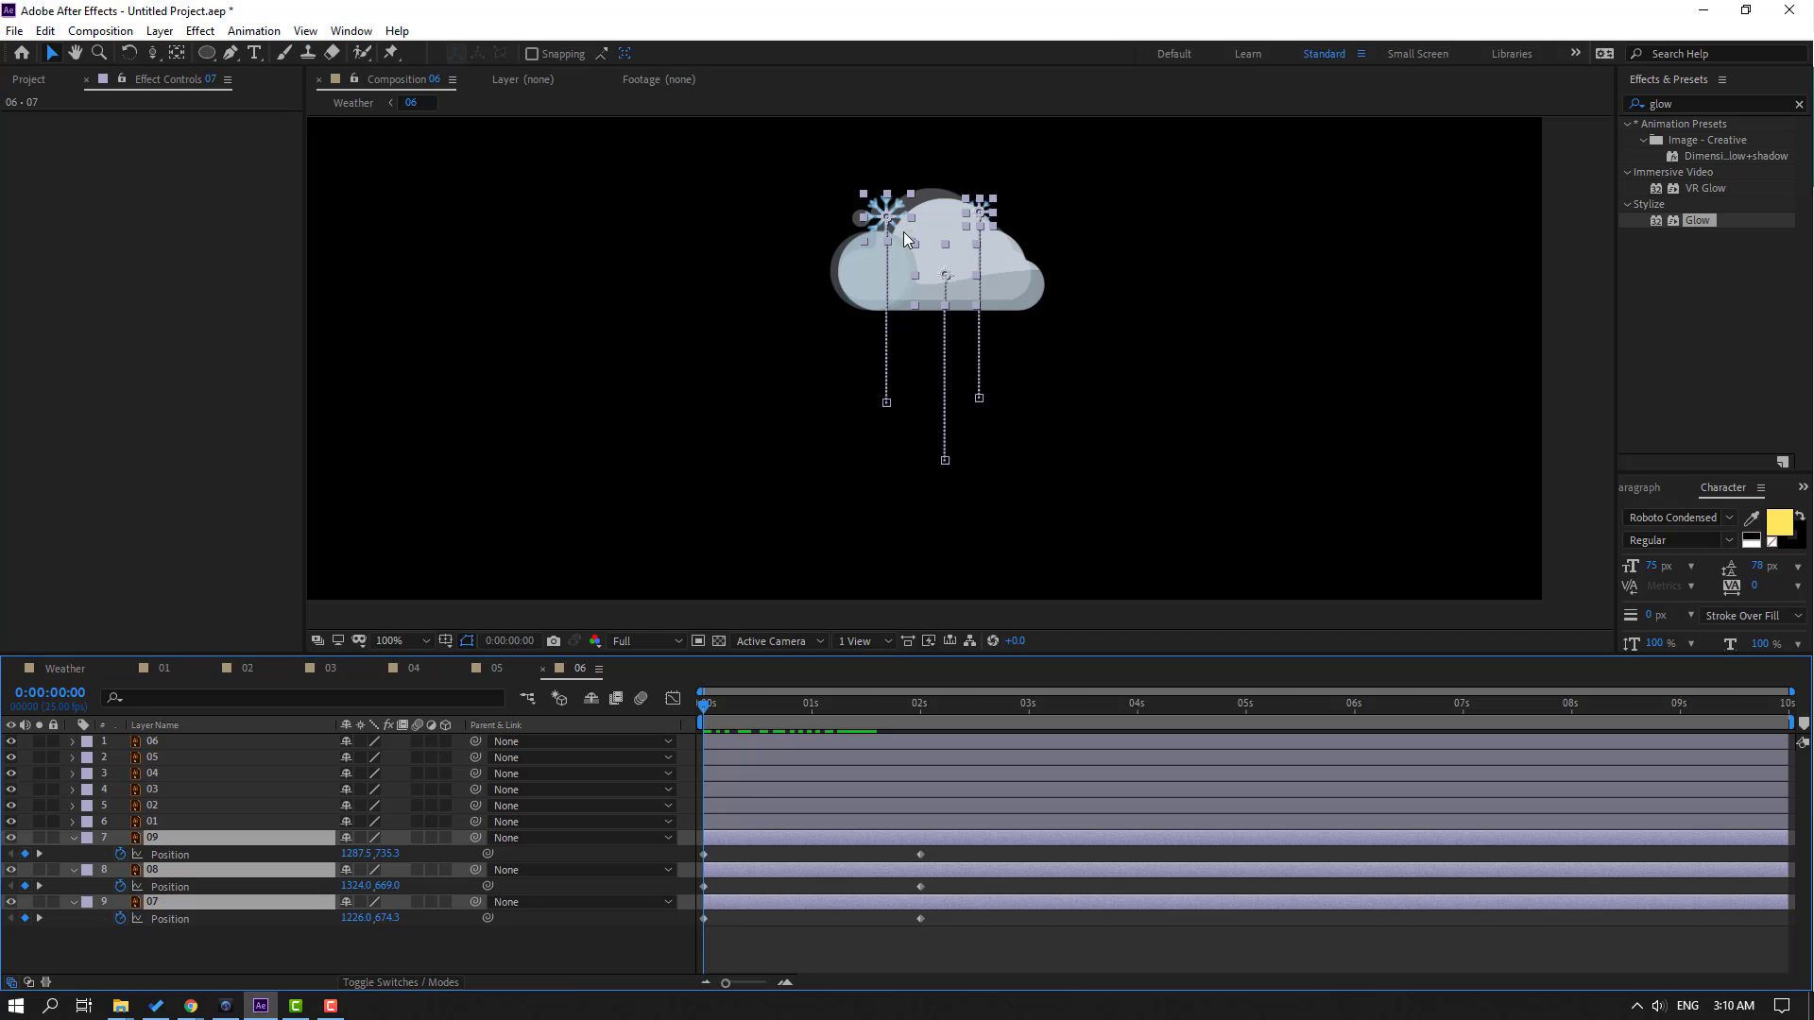
Shorten the snowfall to about one second by moving the end keyframes, then preview
{"action": "key", "text": "space"}
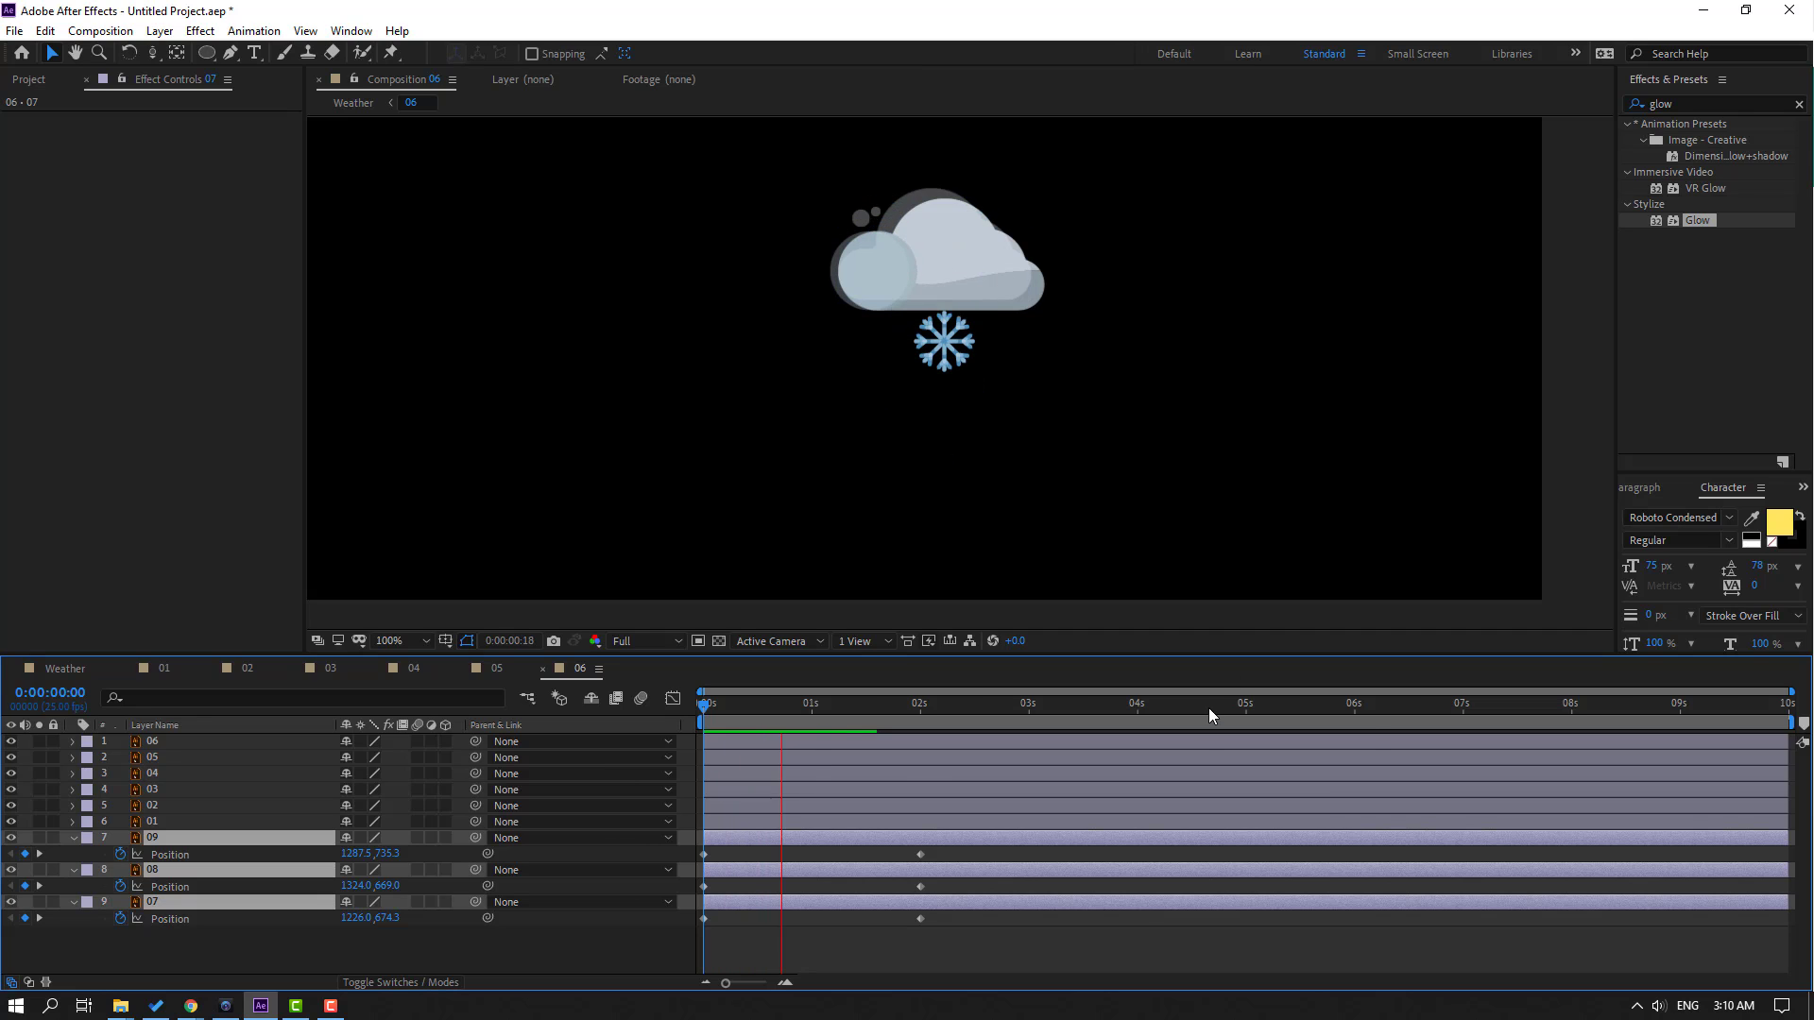
{"action": "key", "text": "space"}
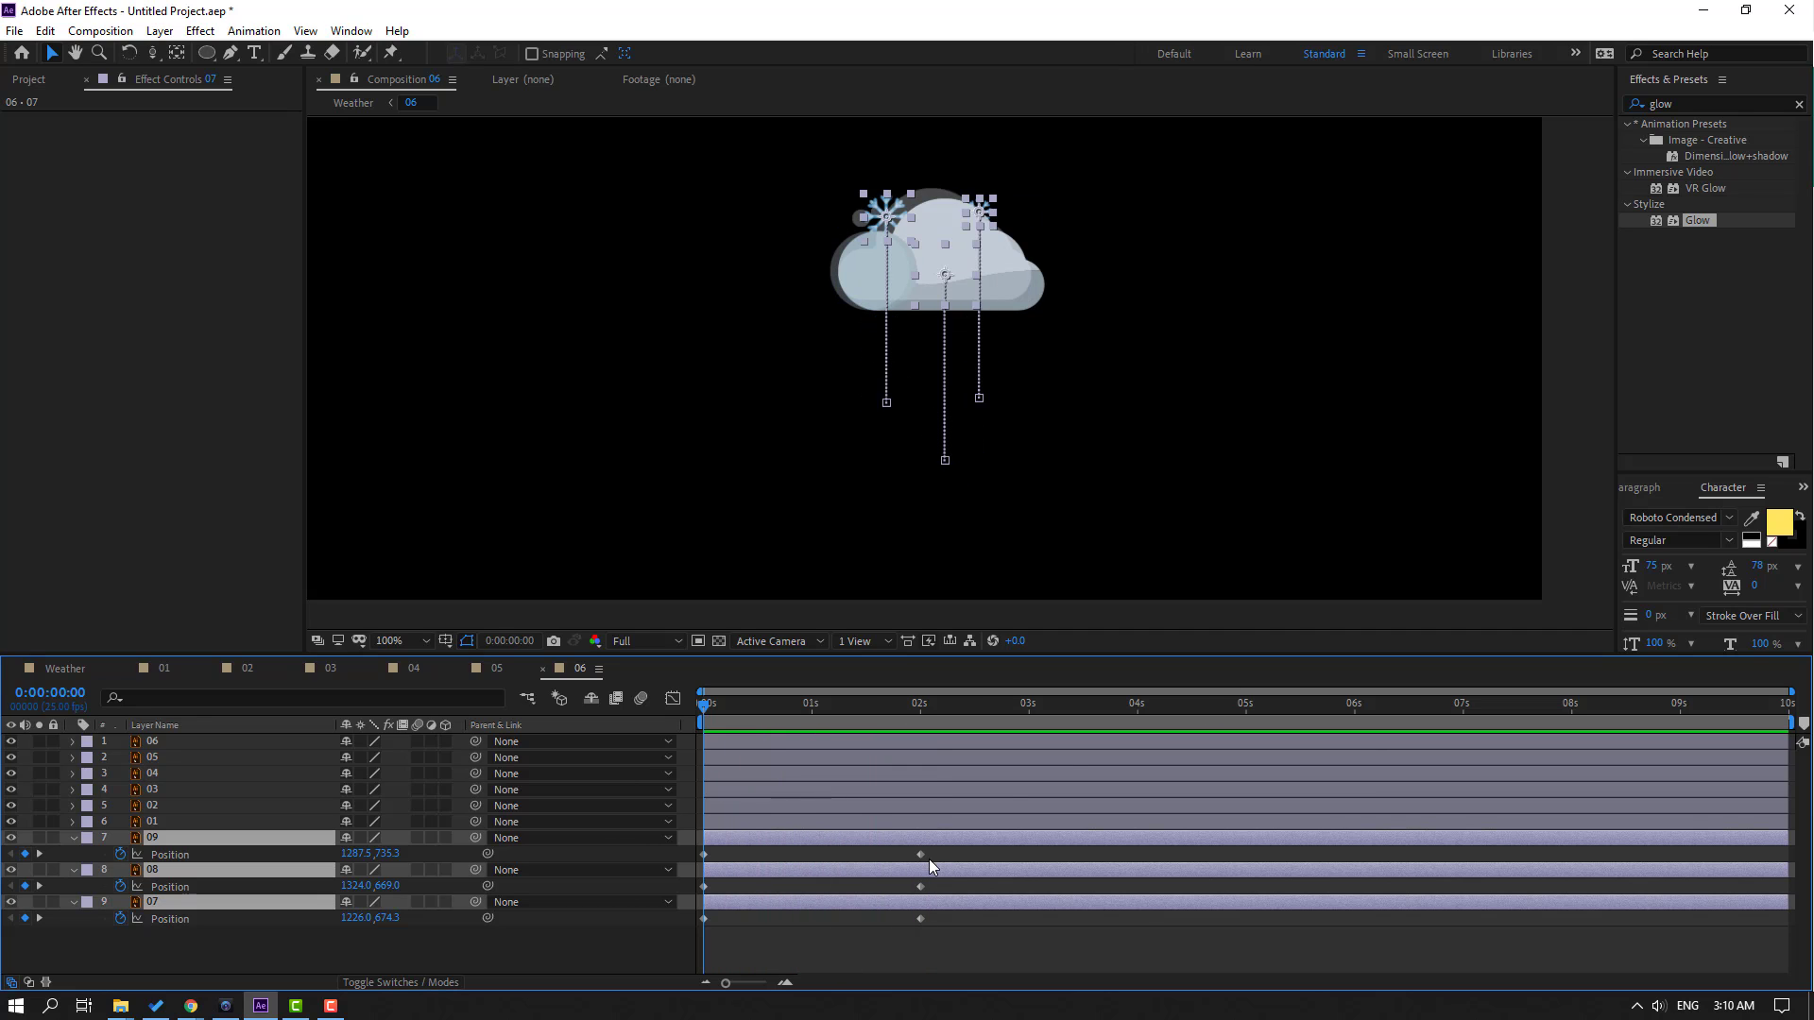
{"action": "mouse_move", "coordinate": [943, 854]}
{"action": "left_mouse_down"}
{"action": "mouse_move", "coordinate": [911, 926]}
{"action": "mouse_move", "coordinate": [828, 911]}
{"action": "left_mouse_up"}
{"action": "key", "text": "space"}
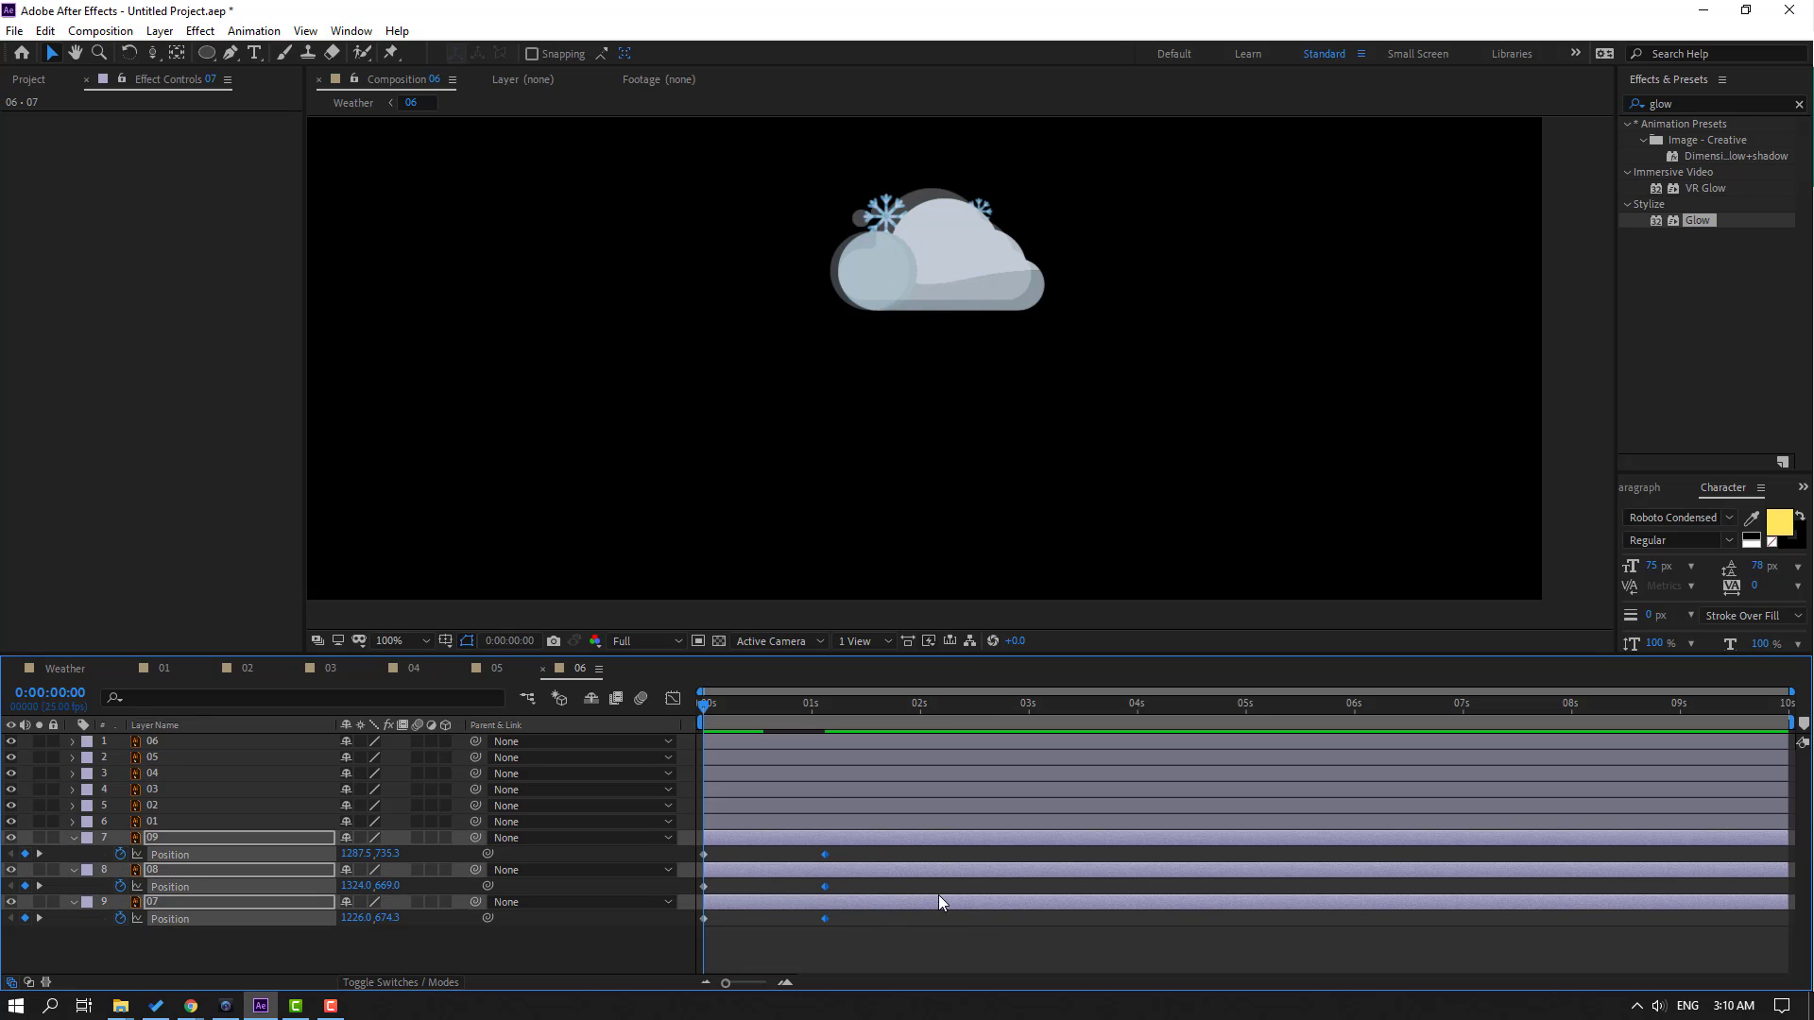
{"action": "left_click_drag", "start_coordinate": [750, 704], "coordinate": [767, 728]}
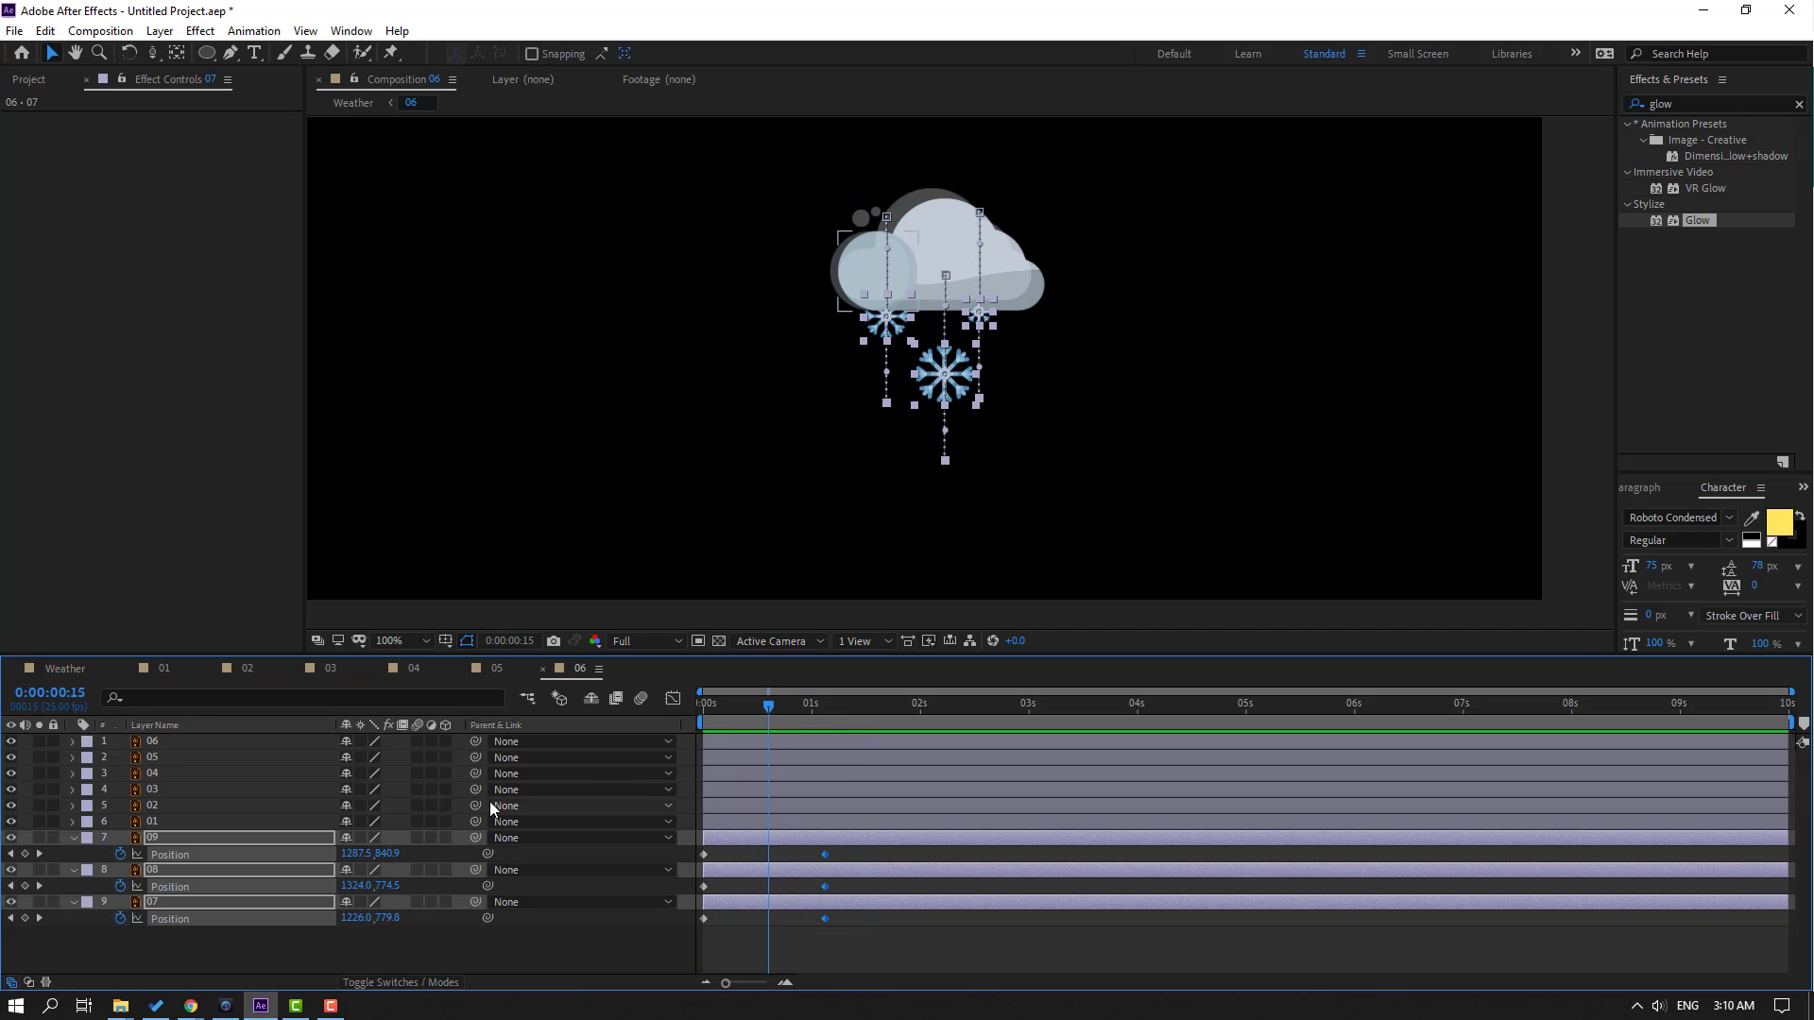
Keyframe the snowflakes' Opacity from 100% at 0:00:00:15 to 0% at 0:00:01:02
{"action": "key", "text": "shift+t"}
{"action": "left_click", "coordinate": [120, 870]}
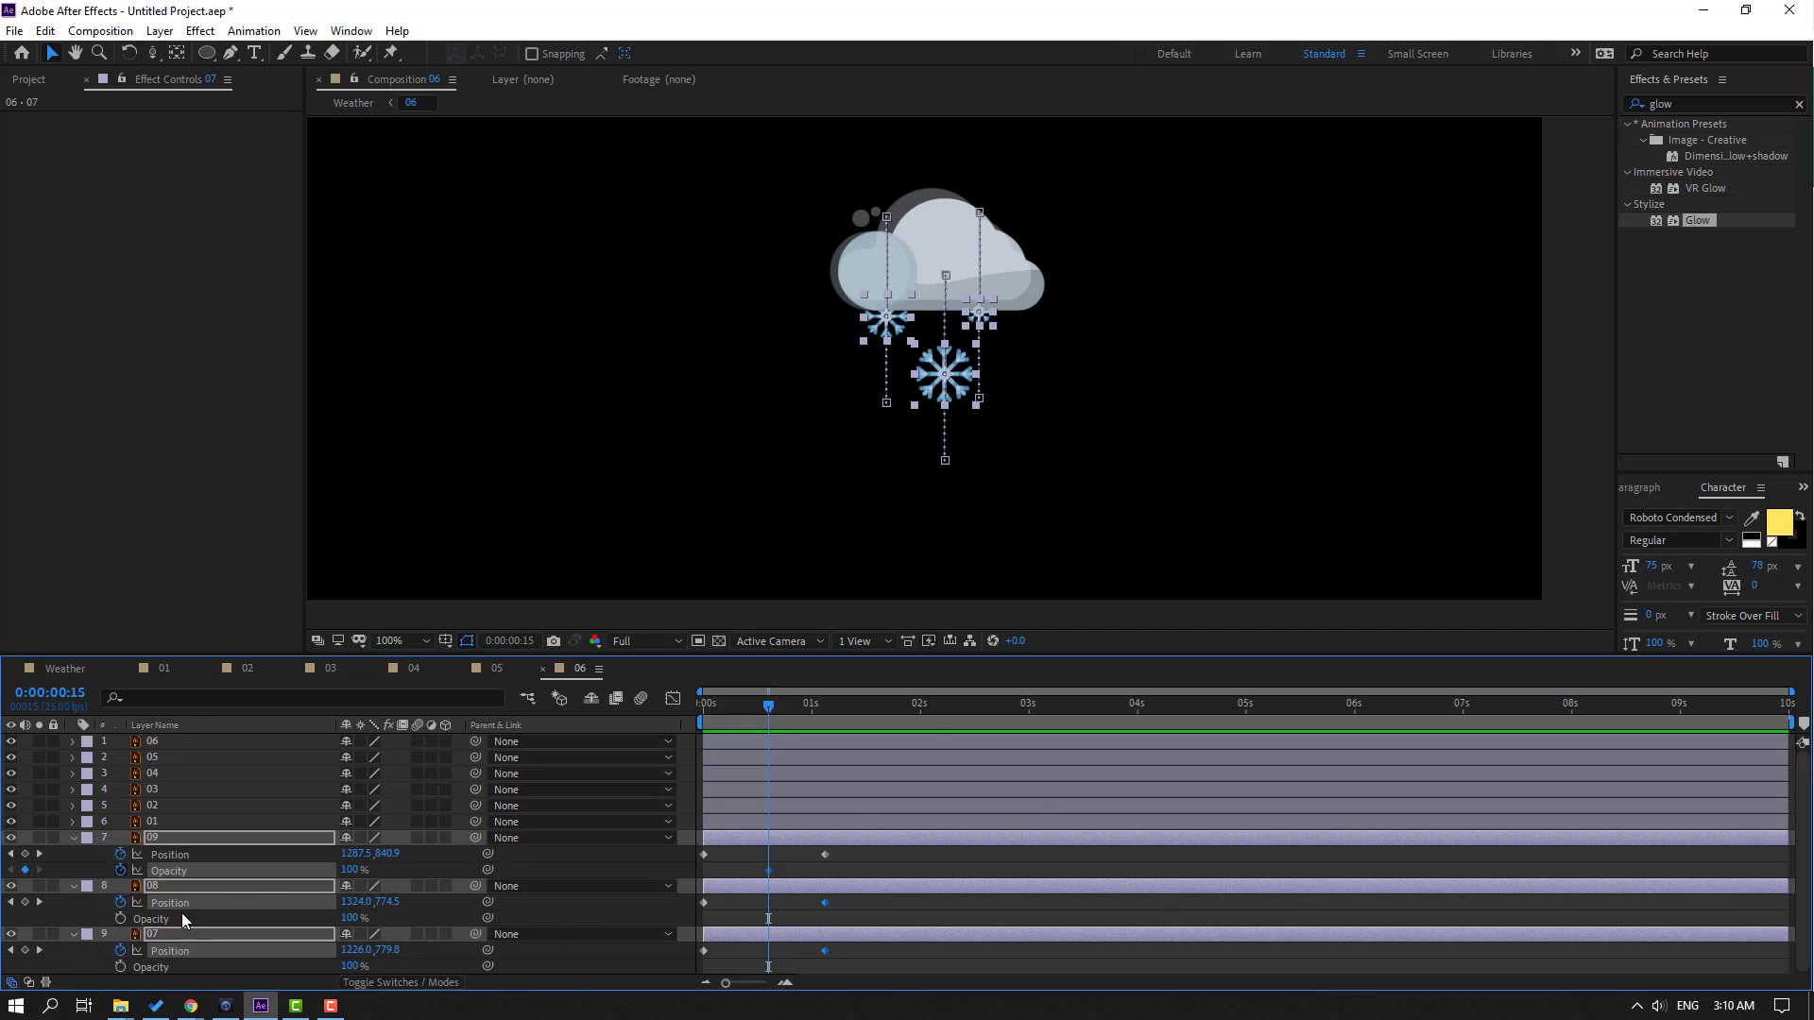
{"action": "left_click_drag", "start_coordinate": [770, 706], "coordinate": [821, 706]}
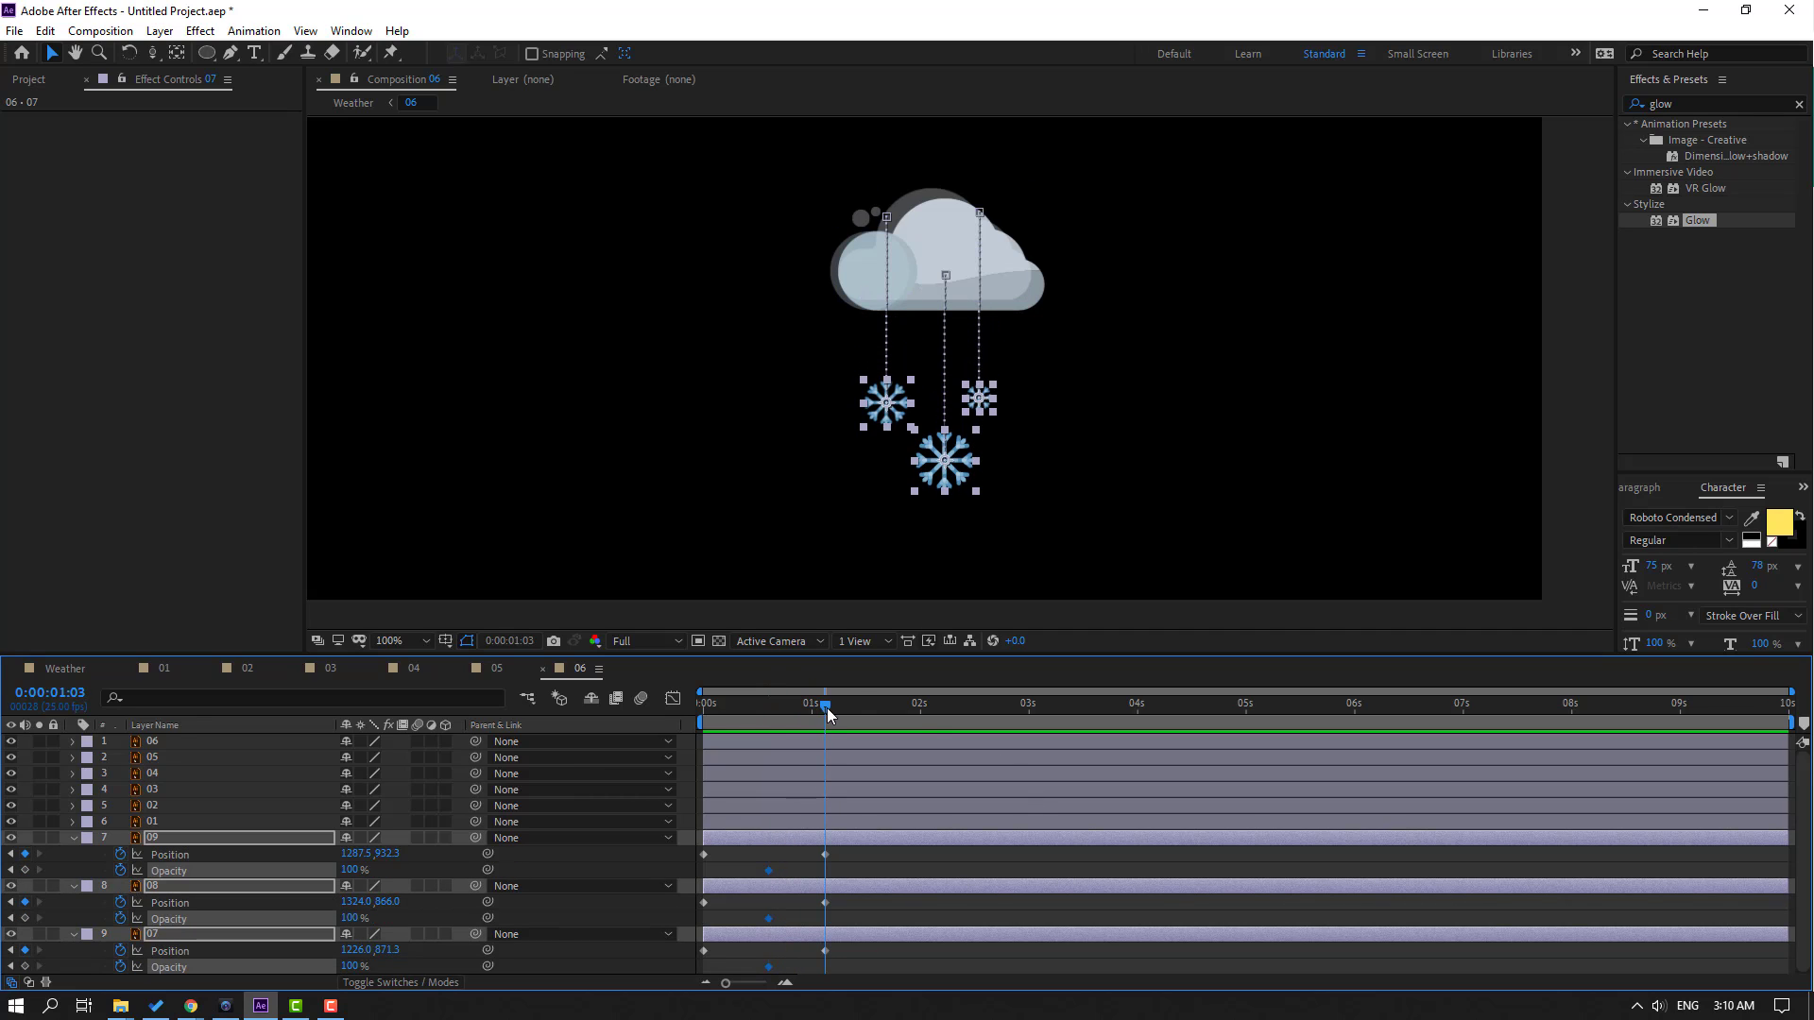
{"action": "left_click", "coordinate": [350, 870]}
{"action": "type", "text": "0"}
{"action": "key", "text": "Return"}
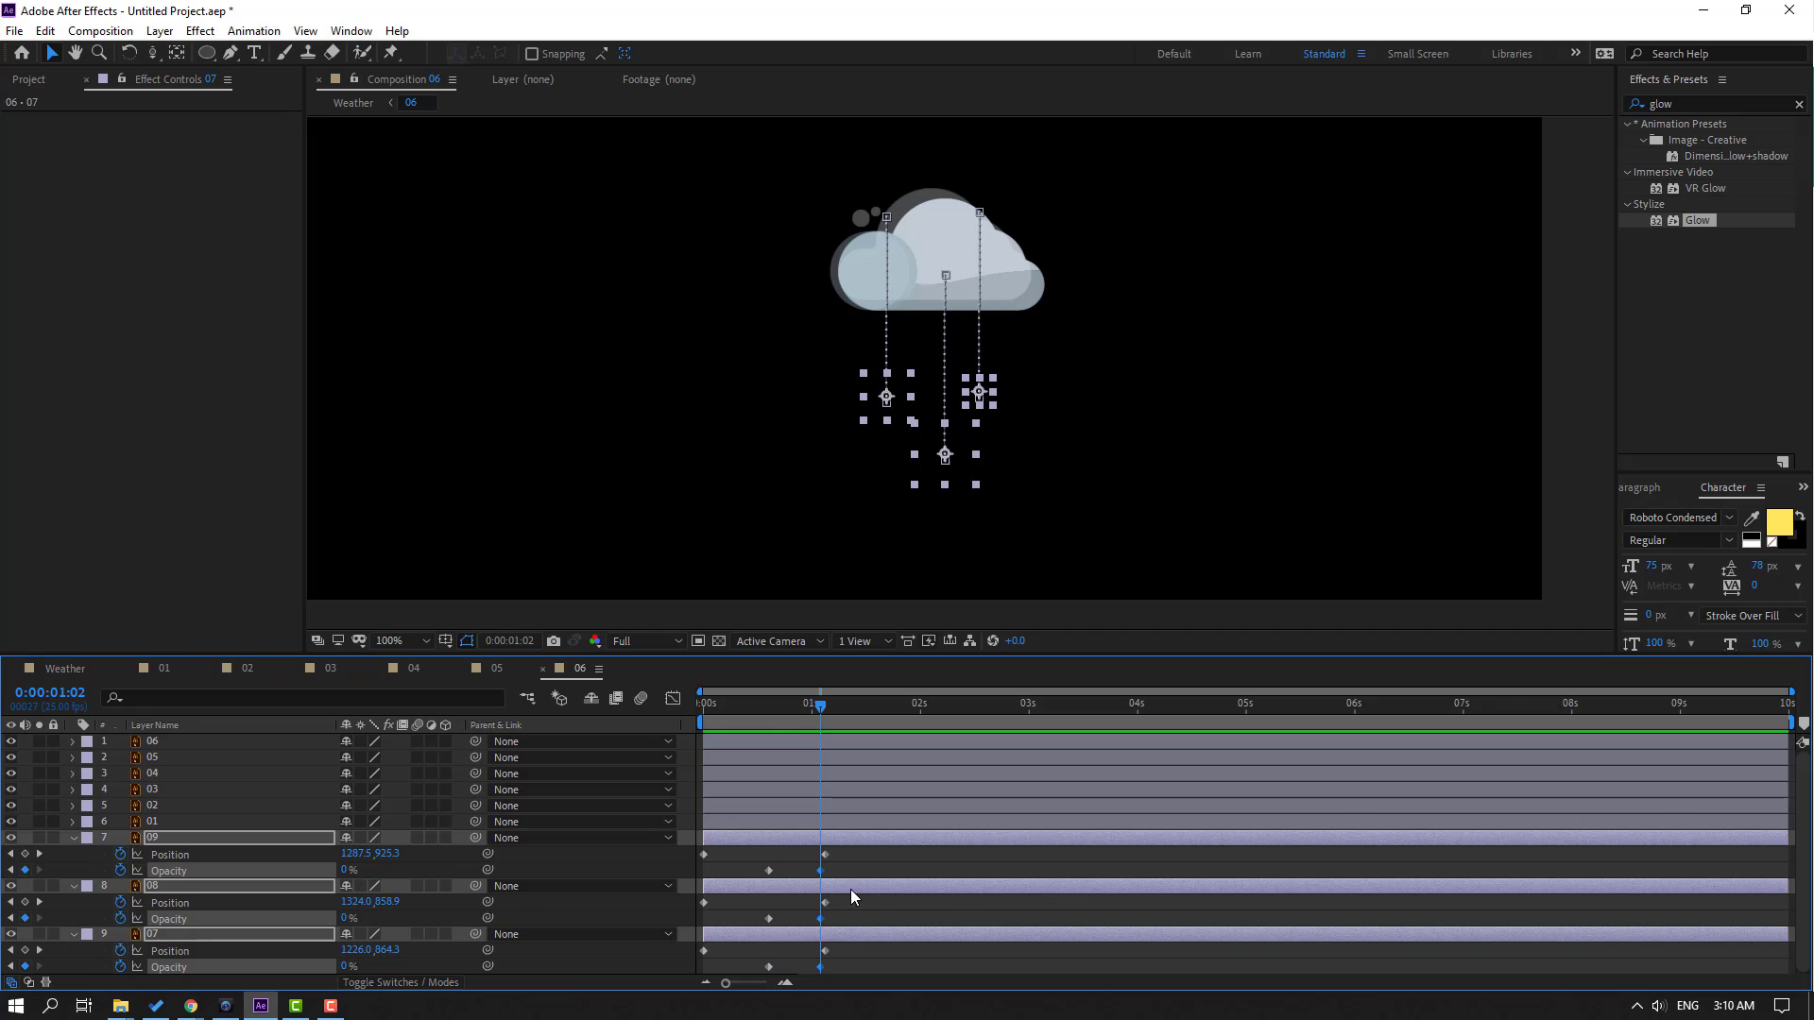
{"action": "key", "text": "space"}
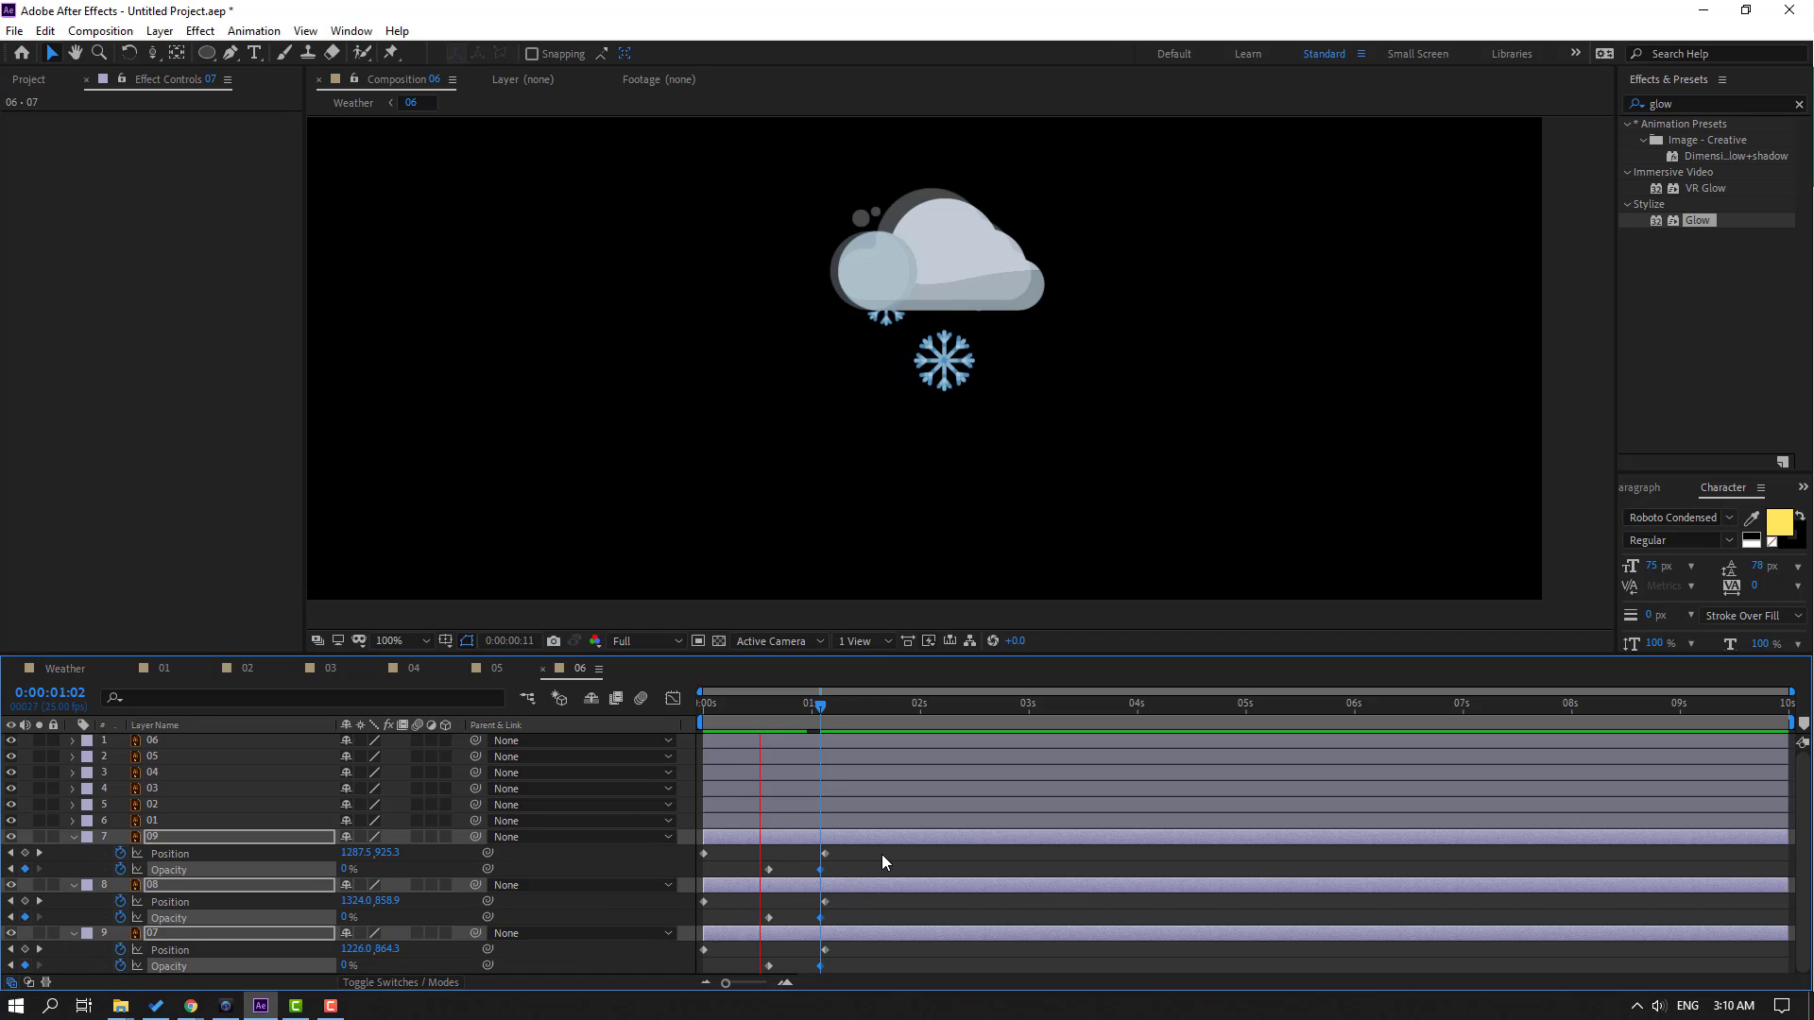
Apply Easy Ease to all the snowflake keyframes and preview the fade
{"action": "left_click_drag", "start_coordinate": [862, 844], "coordinate": [690, 975]}
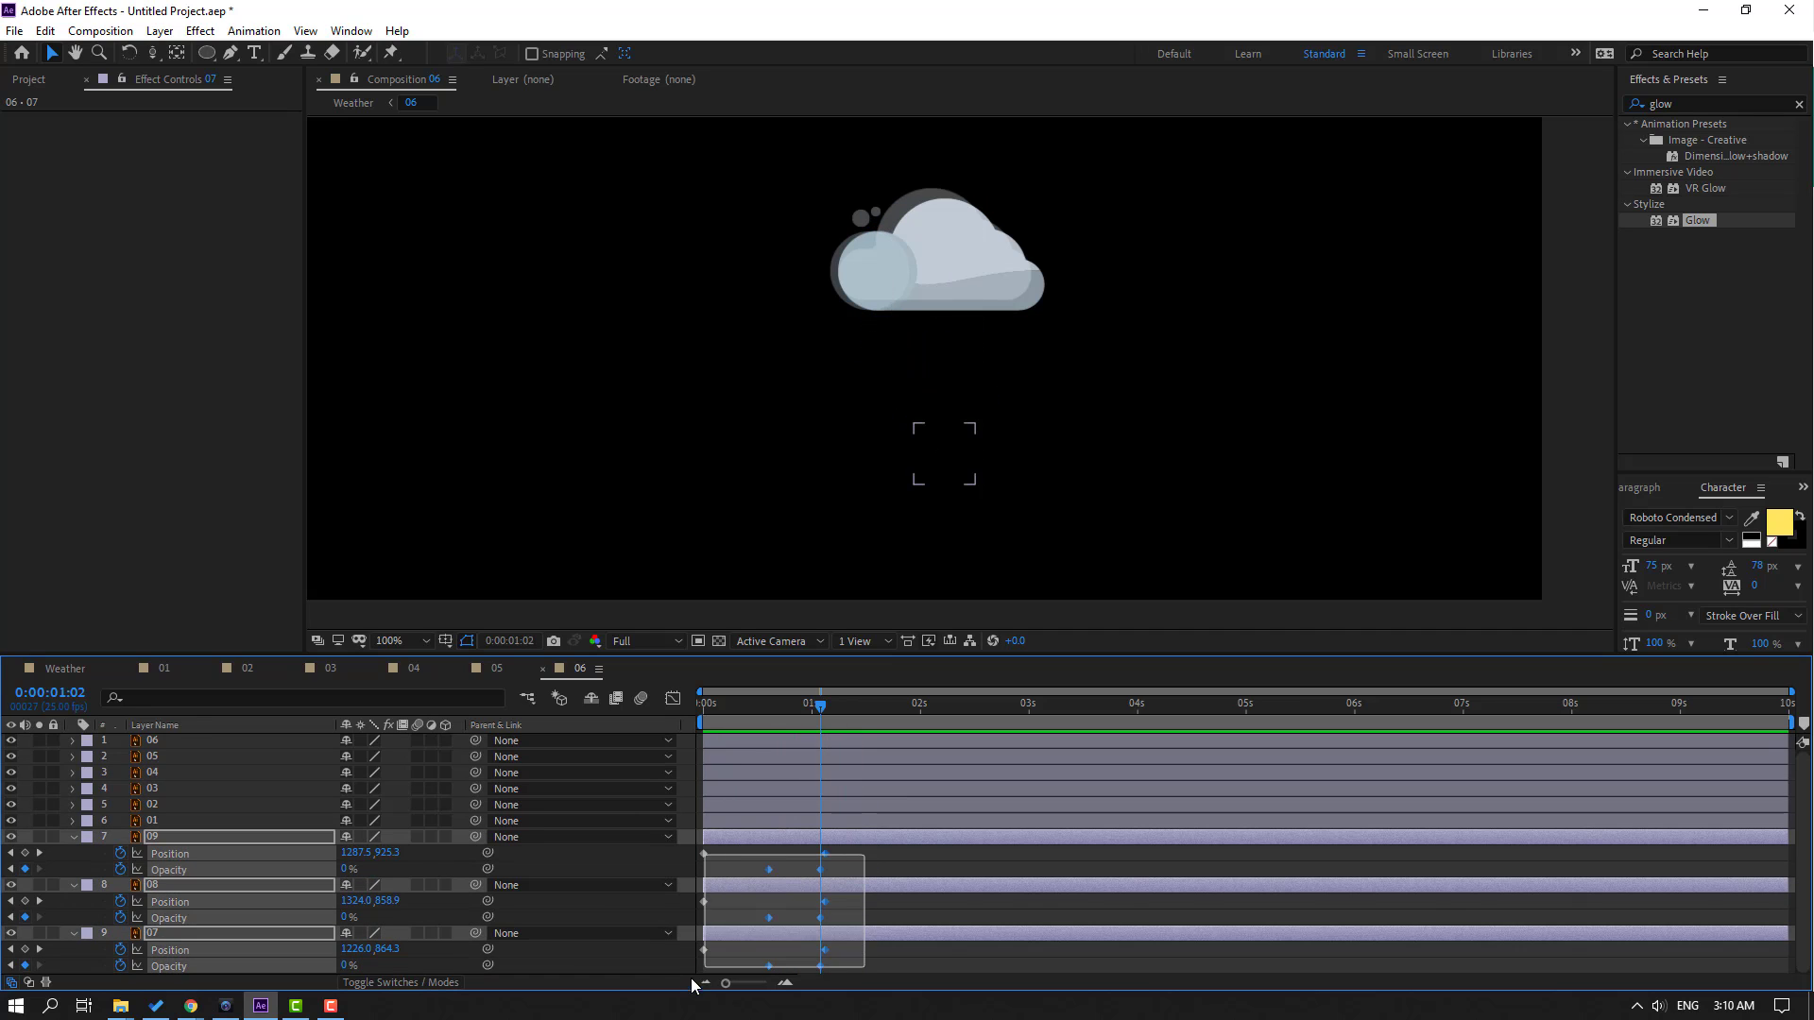
{"action": "right_click", "coordinate": [827, 909]}
{"action": "mouse_move", "coordinate": [931, 894]}
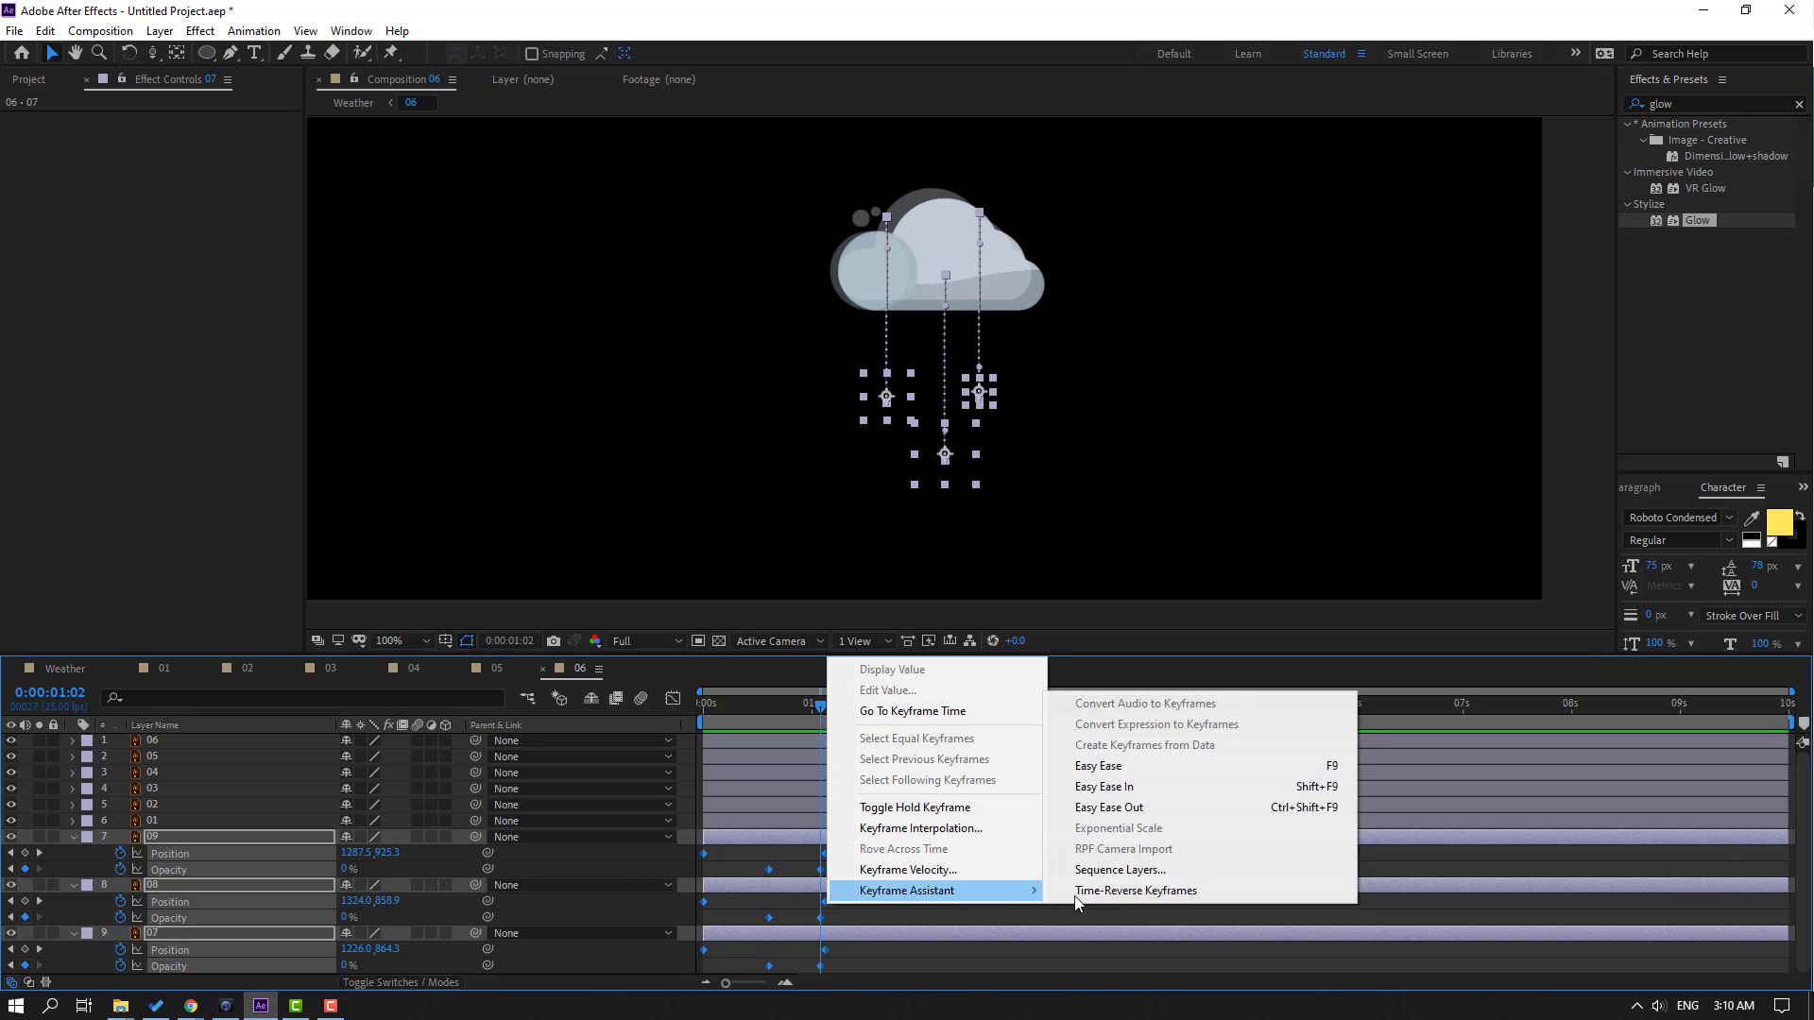
{"action": "left_click", "coordinate": [1101, 765]}
{"action": "left_click", "coordinate": [975, 913]}
{"action": "key", "text": "space"}
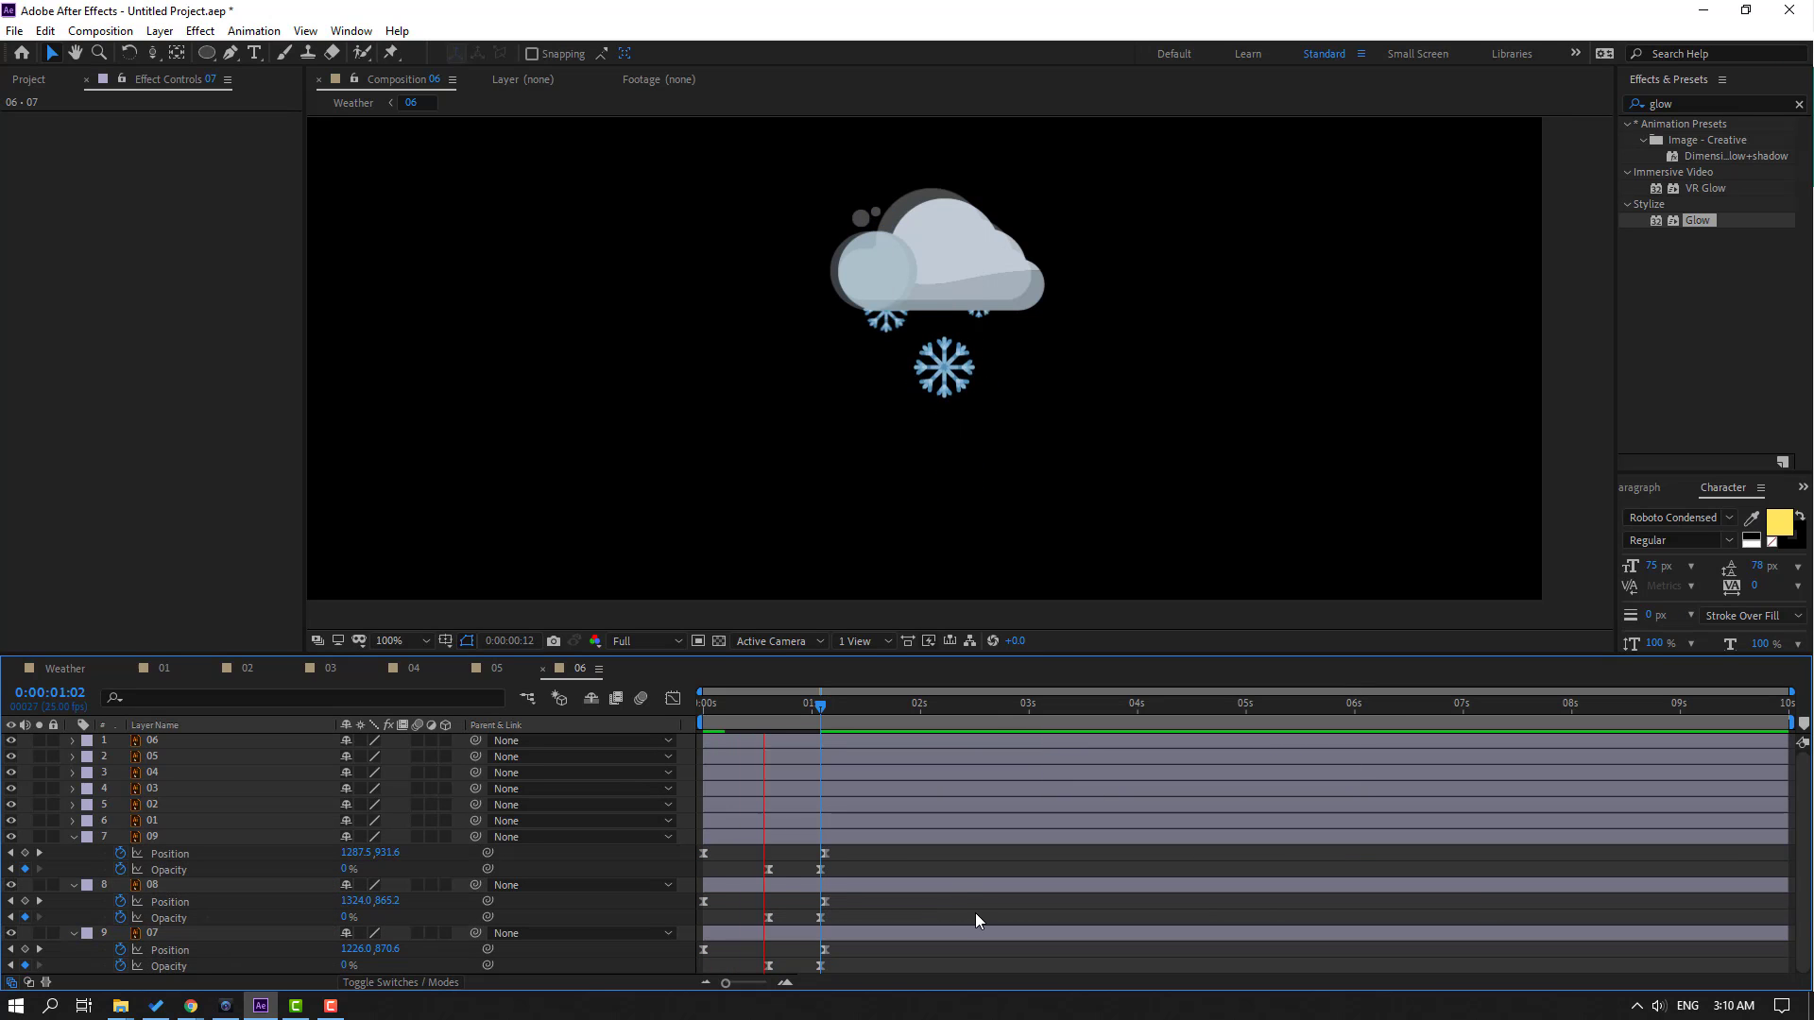
Offset the keyframes of snowflake layers 08 and 09 so their falls start at different times
{"action": "left_click_drag", "start_coordinate": [772, 704], "coordinate": [705, 705]}
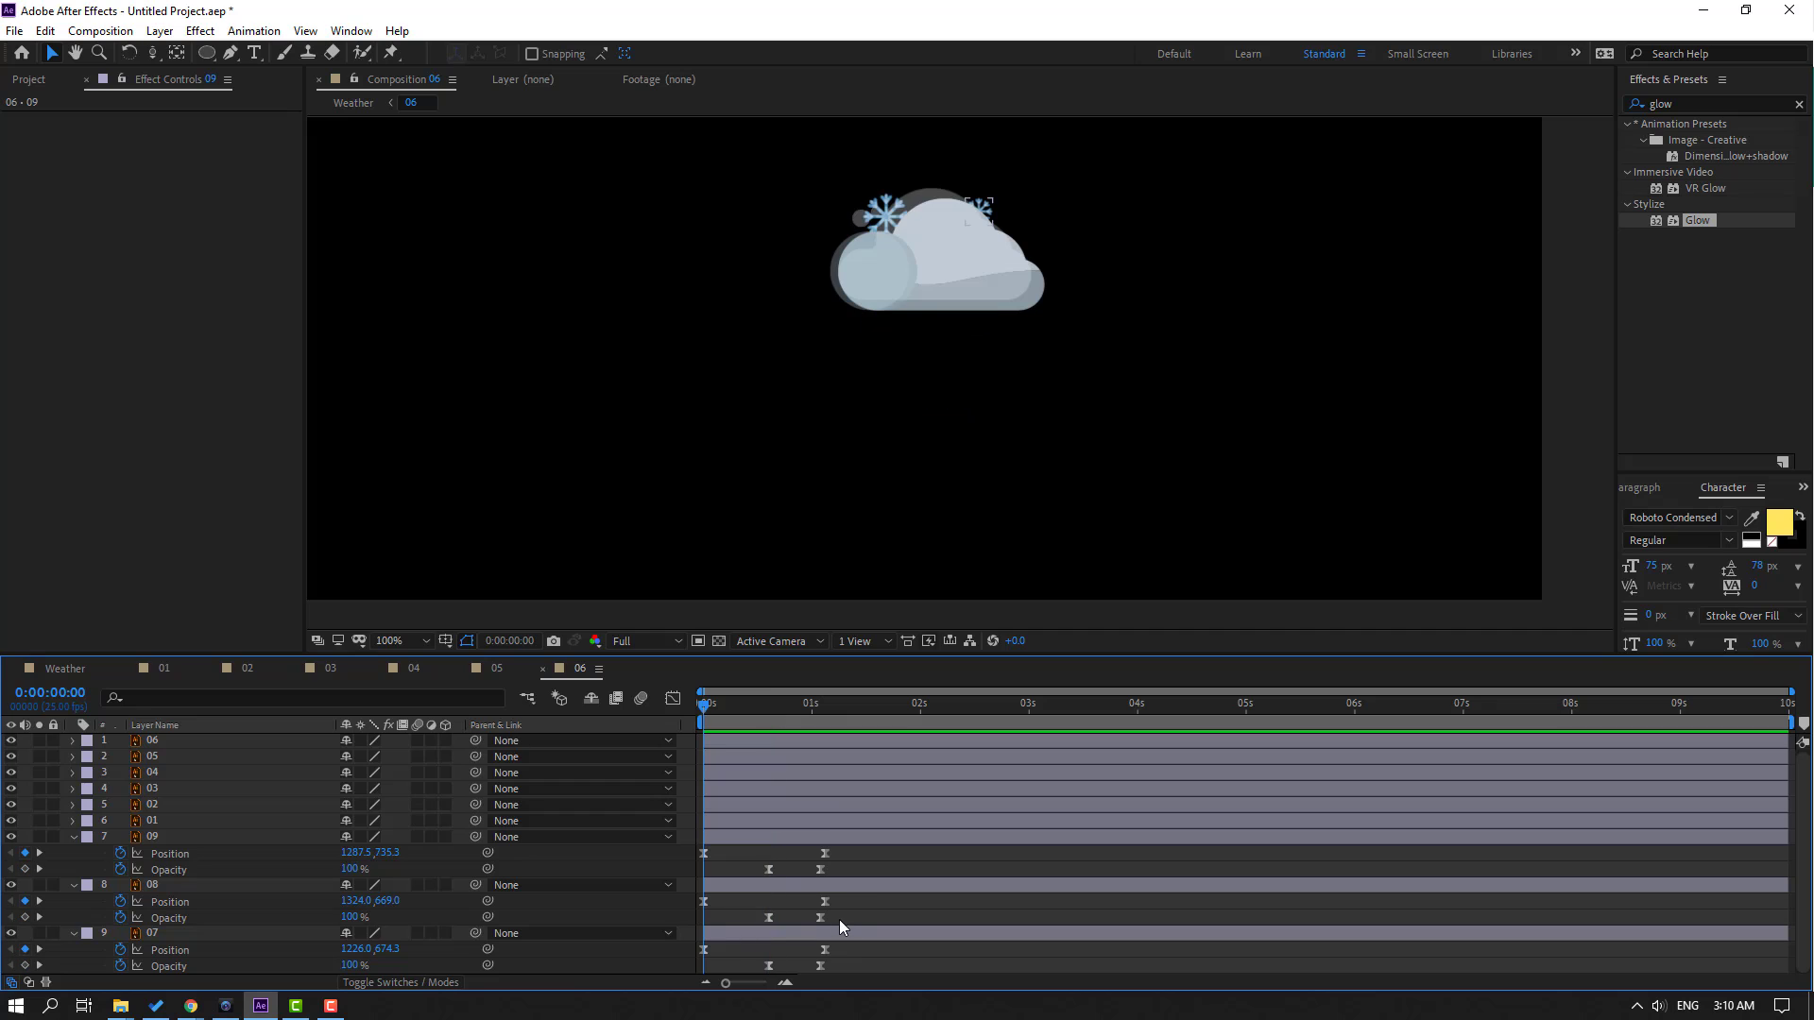
{"action": "left_click_drag", "start_coordinate": [846, 903], "coordinate": [694, 924]}
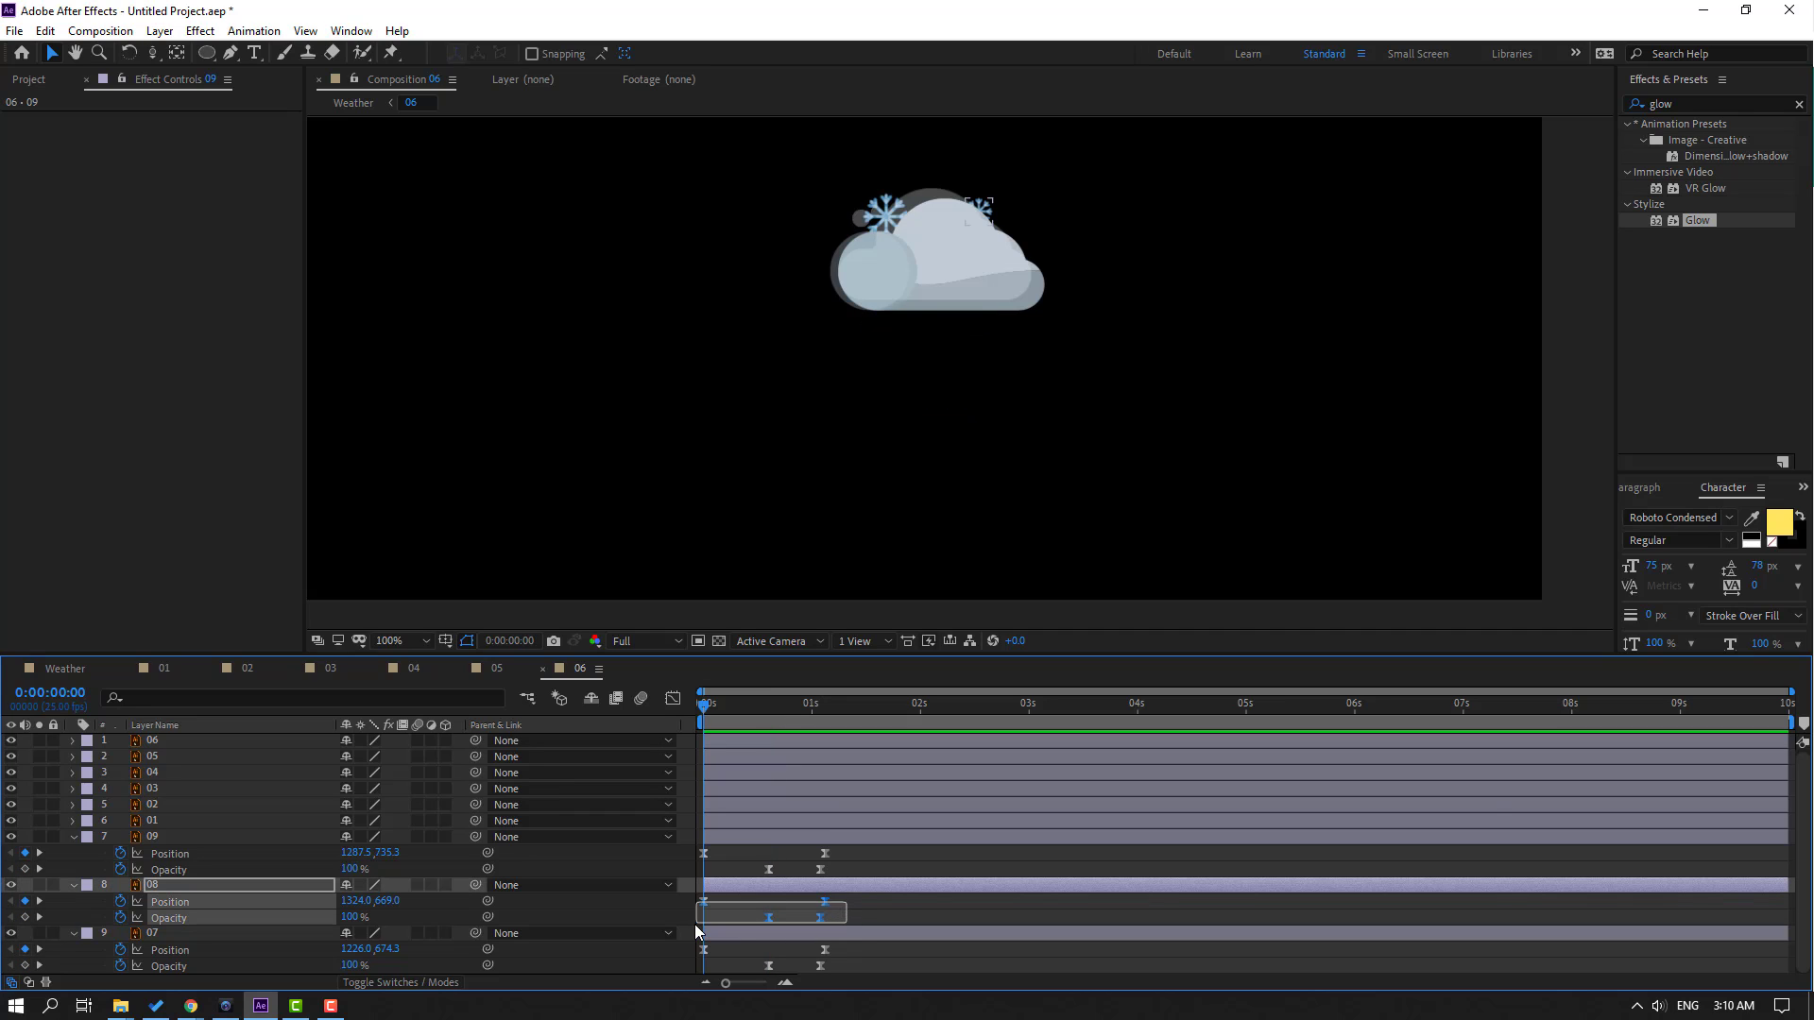
{"action": "mouse_move", "coordinate": [822, 905]}
{"action": "left_mouse_down"}
{"action": "mouse_move", "coordinate": [856, 905]}
{"action": "mouse_move", "coordinate": [688, 876]}
{"action": "left_mouse_up"}
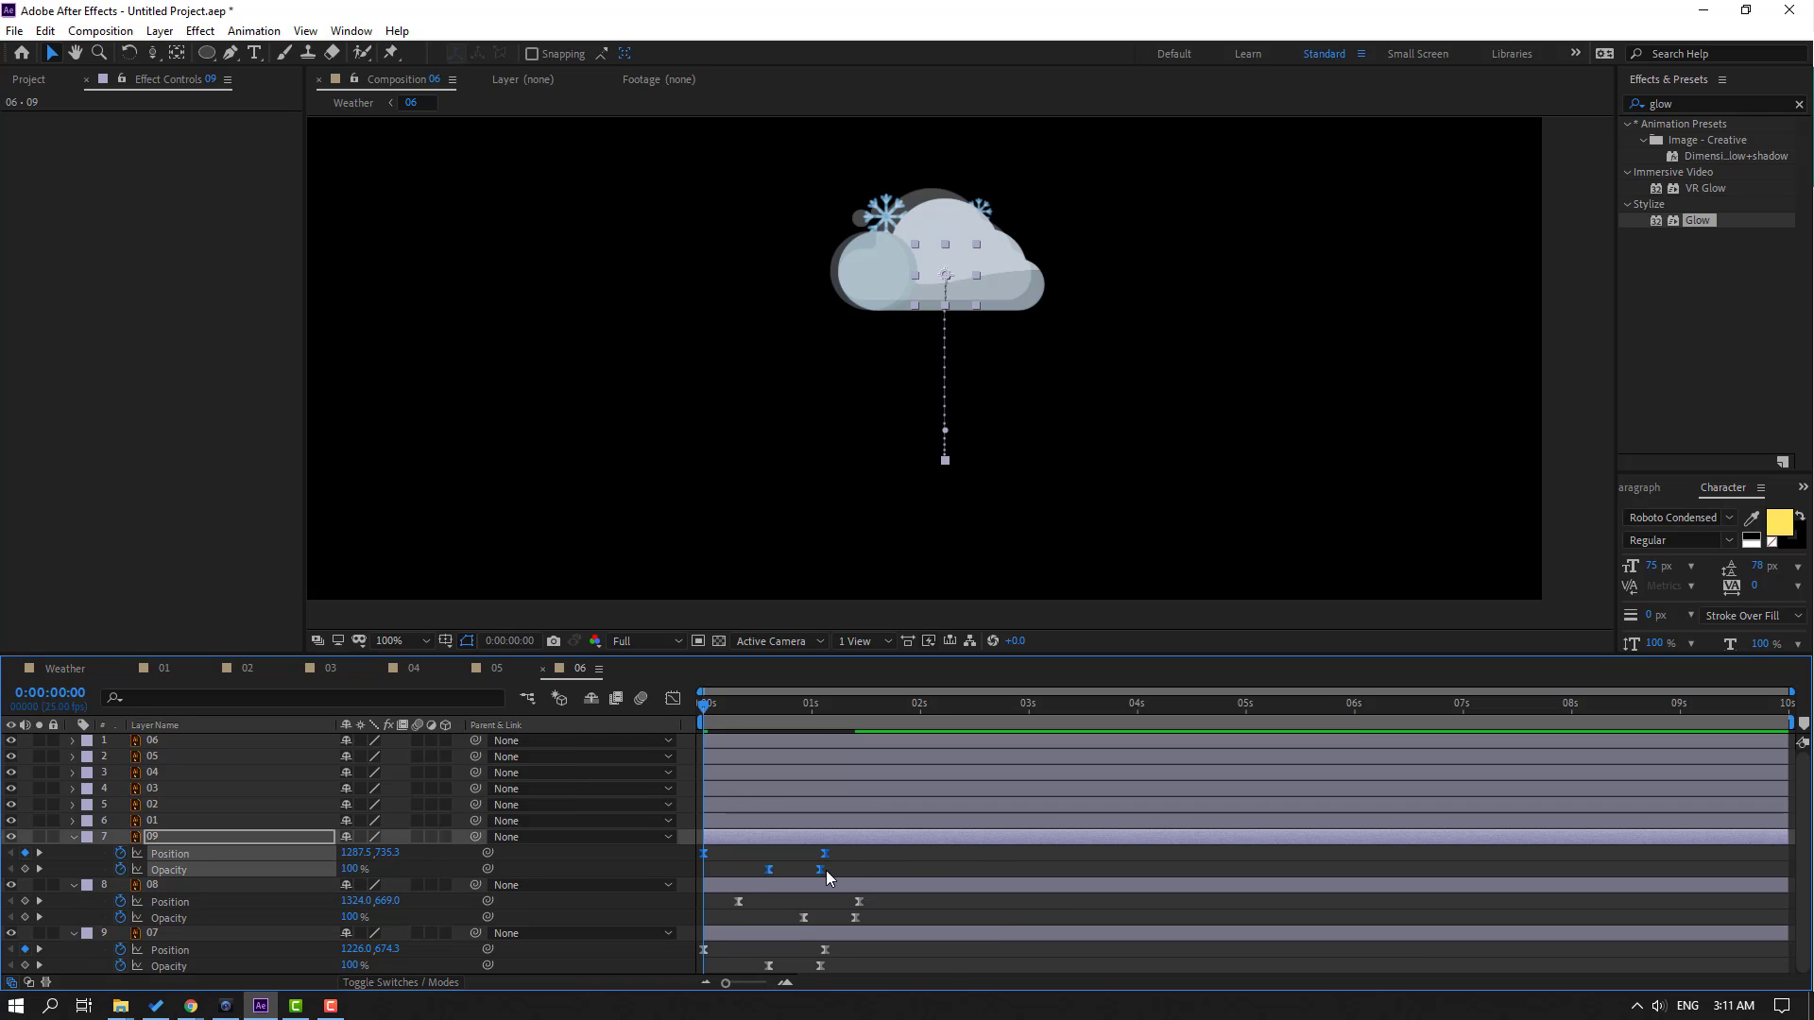
{"action": "mouse_move", "coordinate": [820, 870]}
{"action": "left_mouse_down"}
{"action": "mouse_move", "coordinate": [888, 885]}
{"action": "mouse_move", "coordinate": [912, 860]}
{"action": "left_mouse_up"}
{"action": "key", "text": "space"}
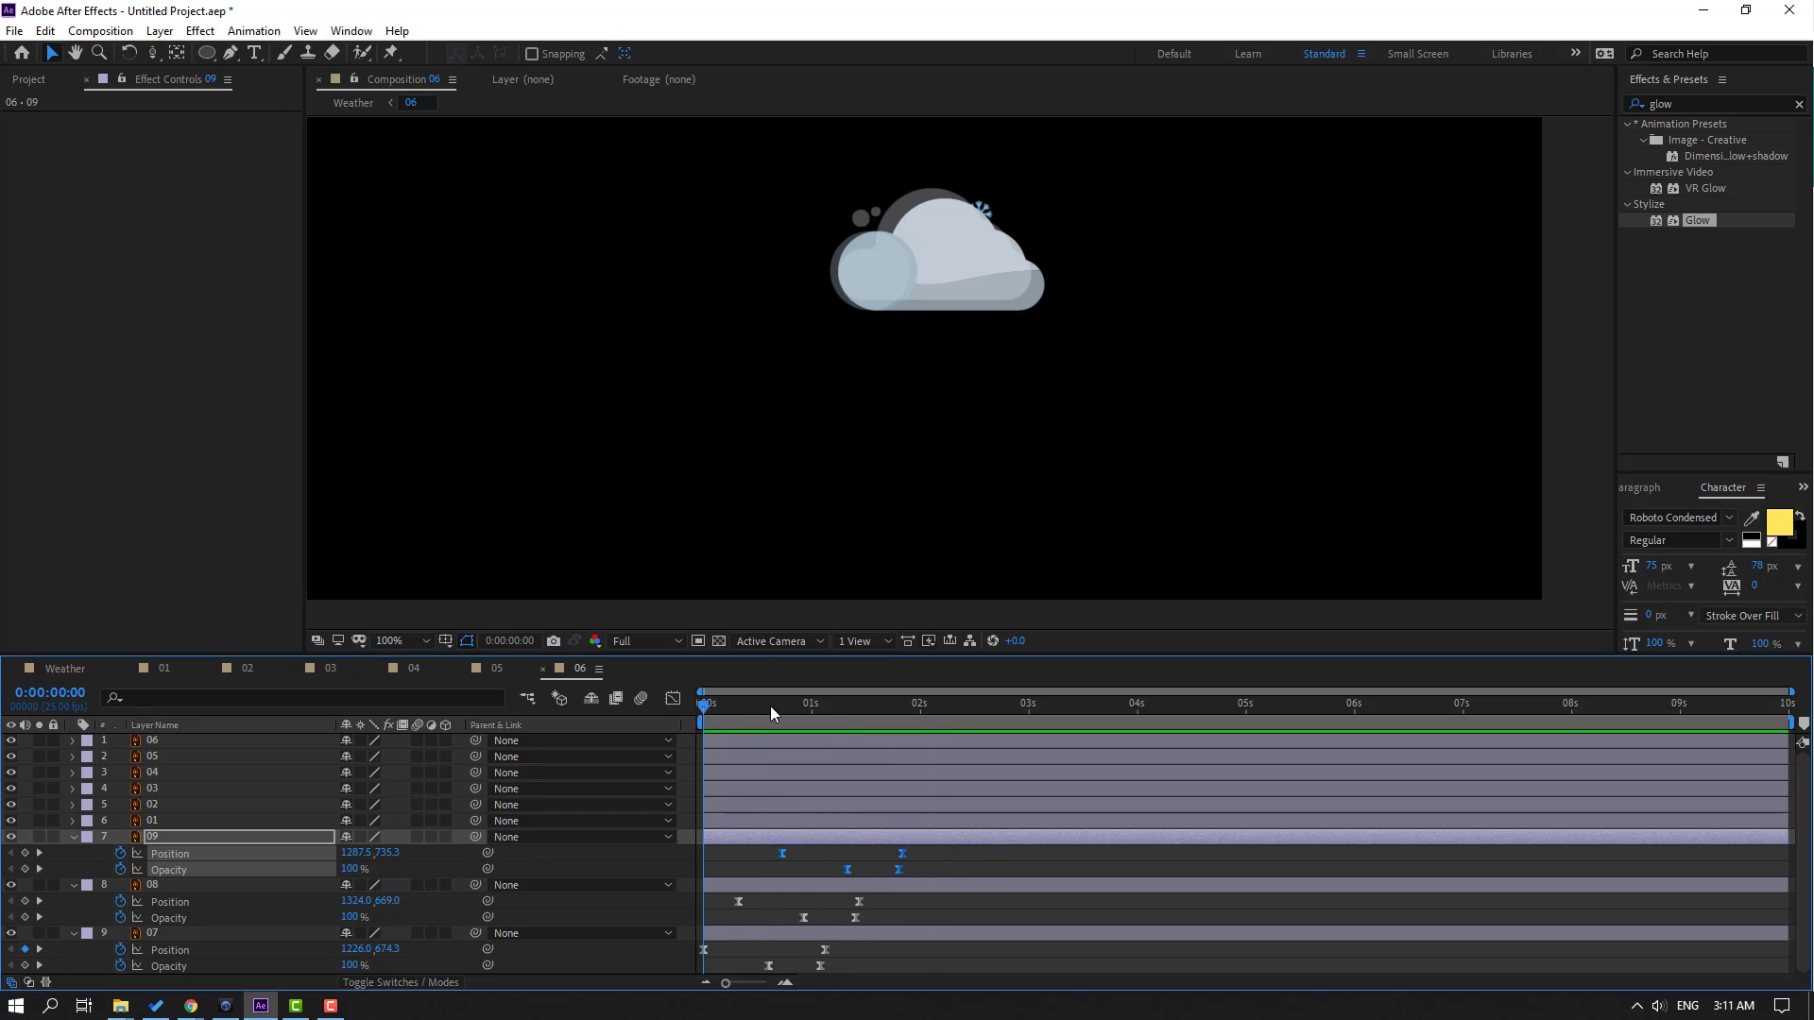
Fine-tune the timing of layers 09 and 07 so the flakes fall in a stagger
{"action": "left_click", "coordinate": [816, 708]}
{"action": "left_click_drag", "start_coordinate": [825, 711], "coordinate": [837, 712]}
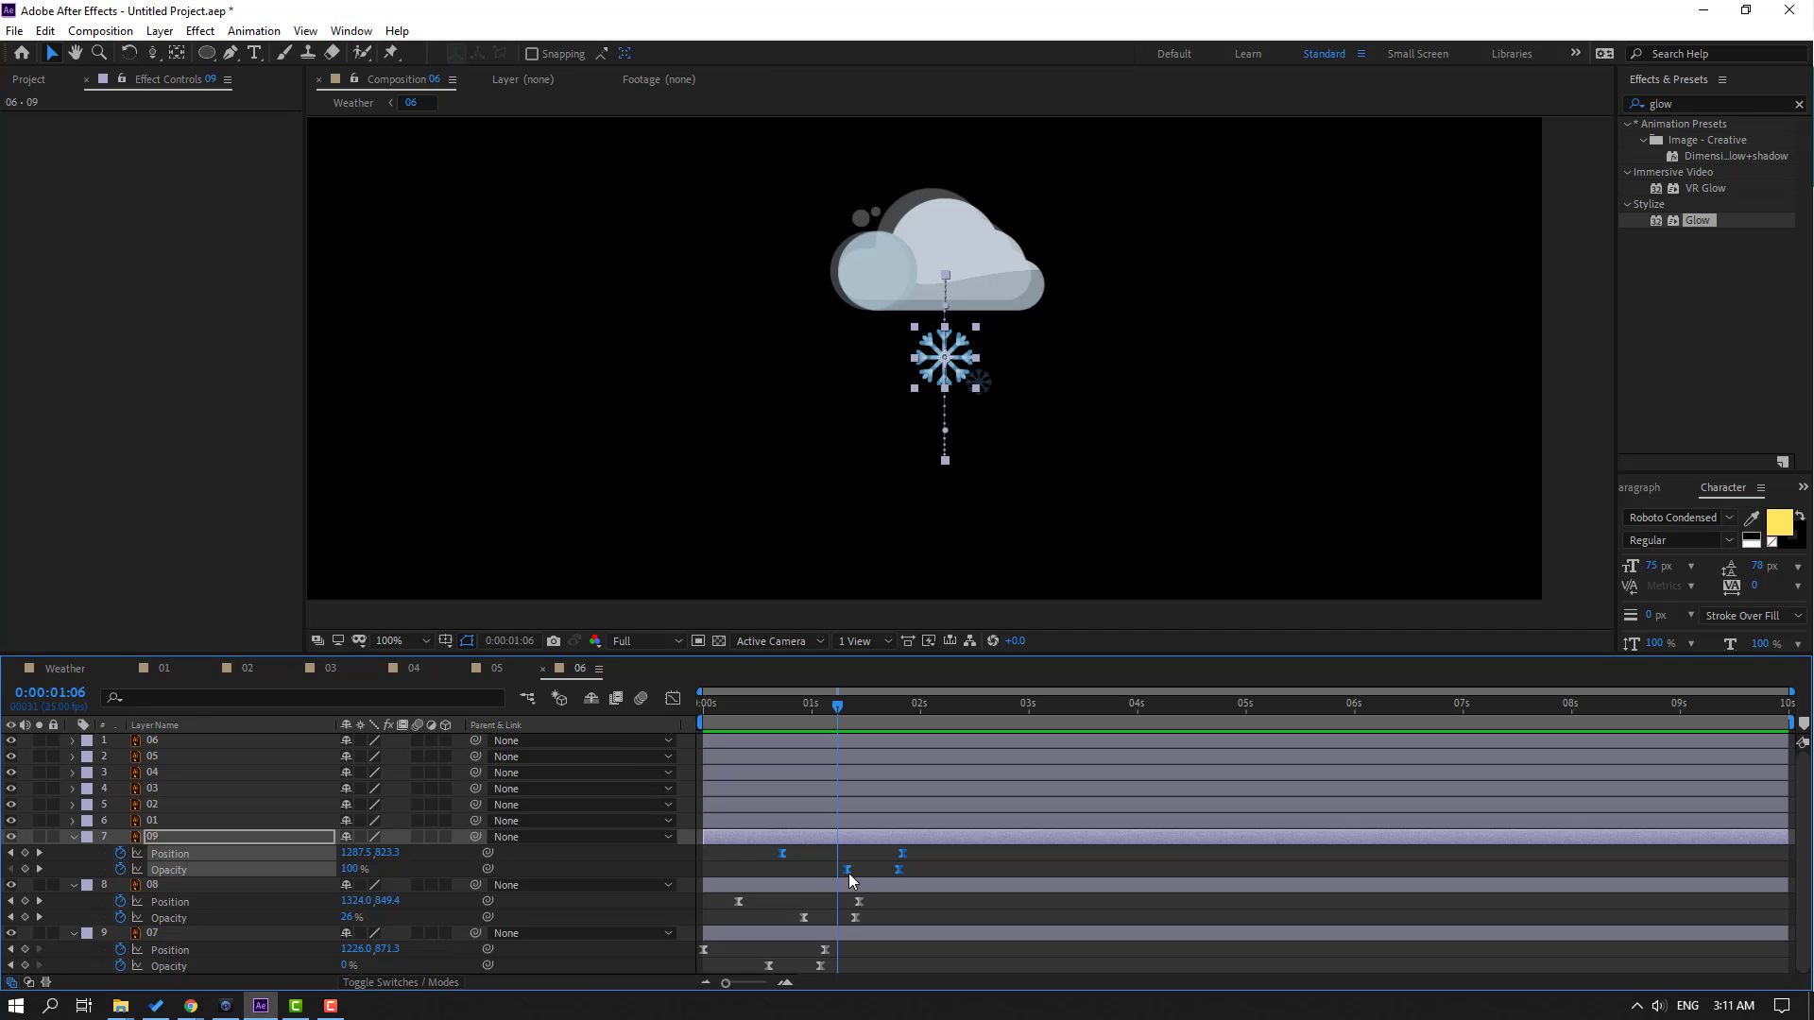
{"action": "left_click_drag", "start_coordinate": [847, 869], "coordinate": [774, 869]}
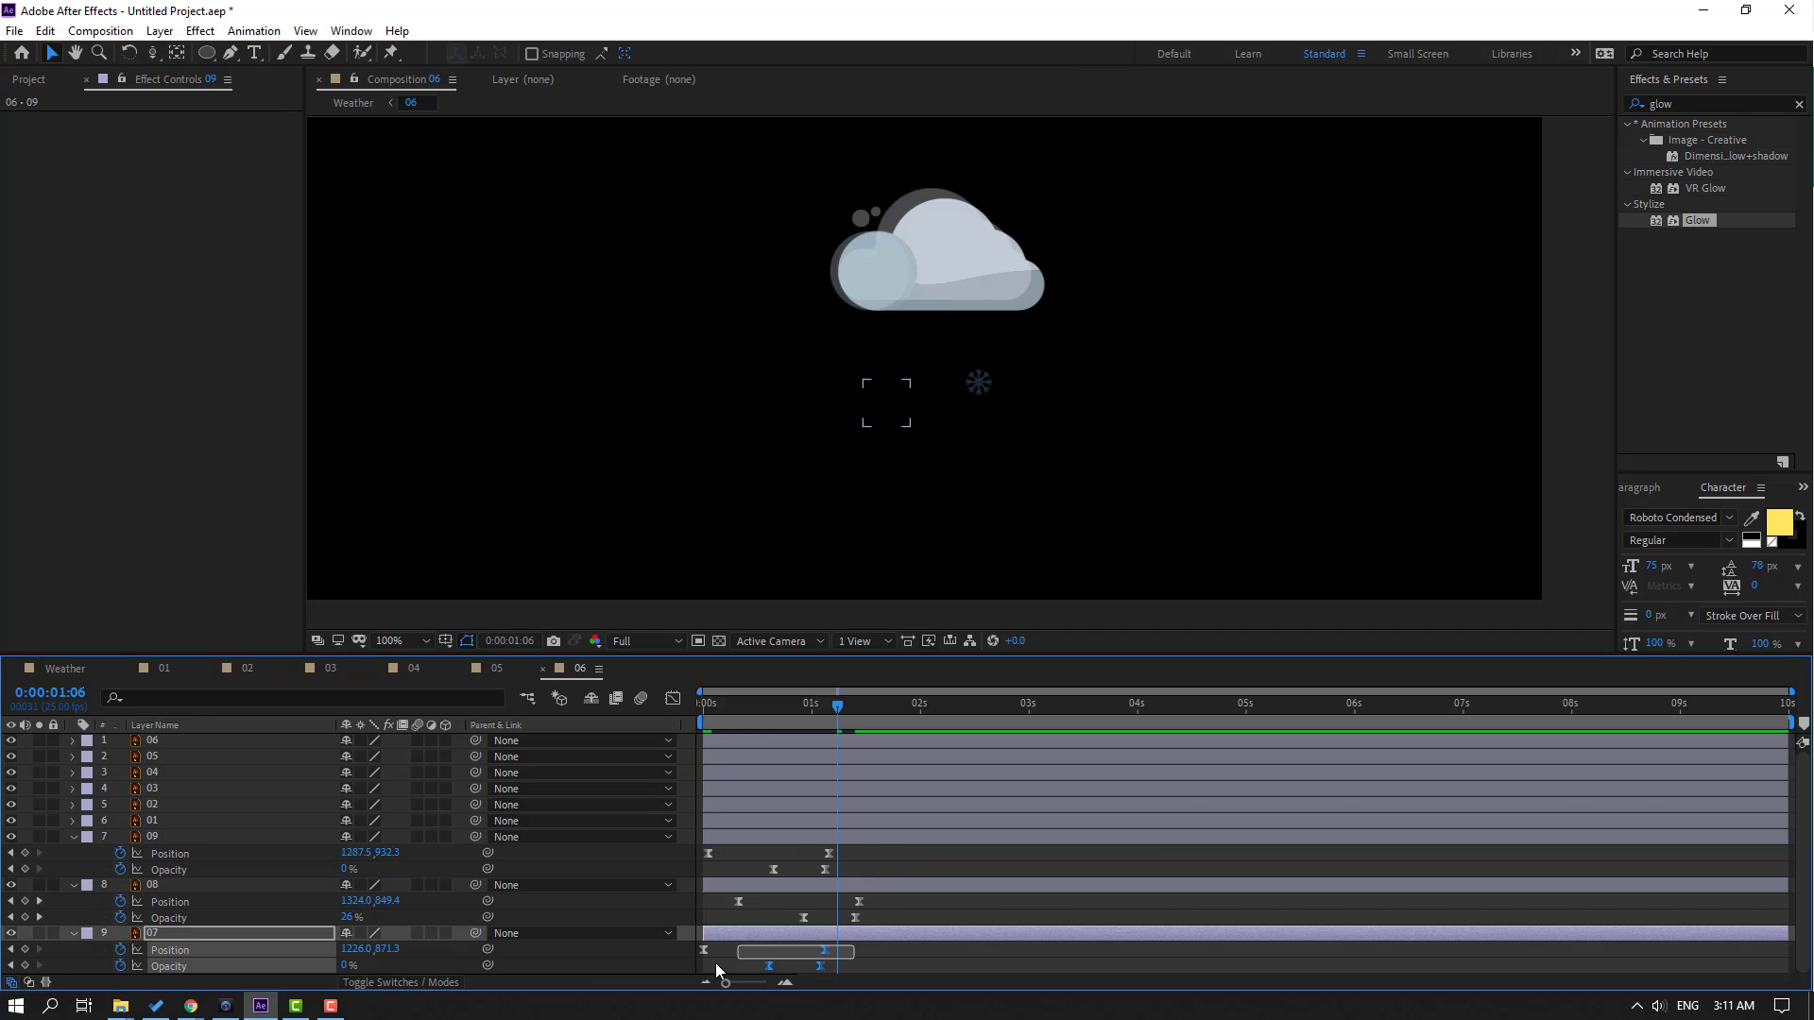
{"action": "mouse_move", "coordinate": [836, 938]}
{"action": "left_mouse_down"}
{"action": "mouse_move", "coordinate": [707, 973]}
{"action": "mouse_move", "coordinate": [734, 951]}
{"action": "left_mouse_up"}
{"action": "left_click_drag", "start_coordinate": [768, 950], "coordinate": [777, 951]}
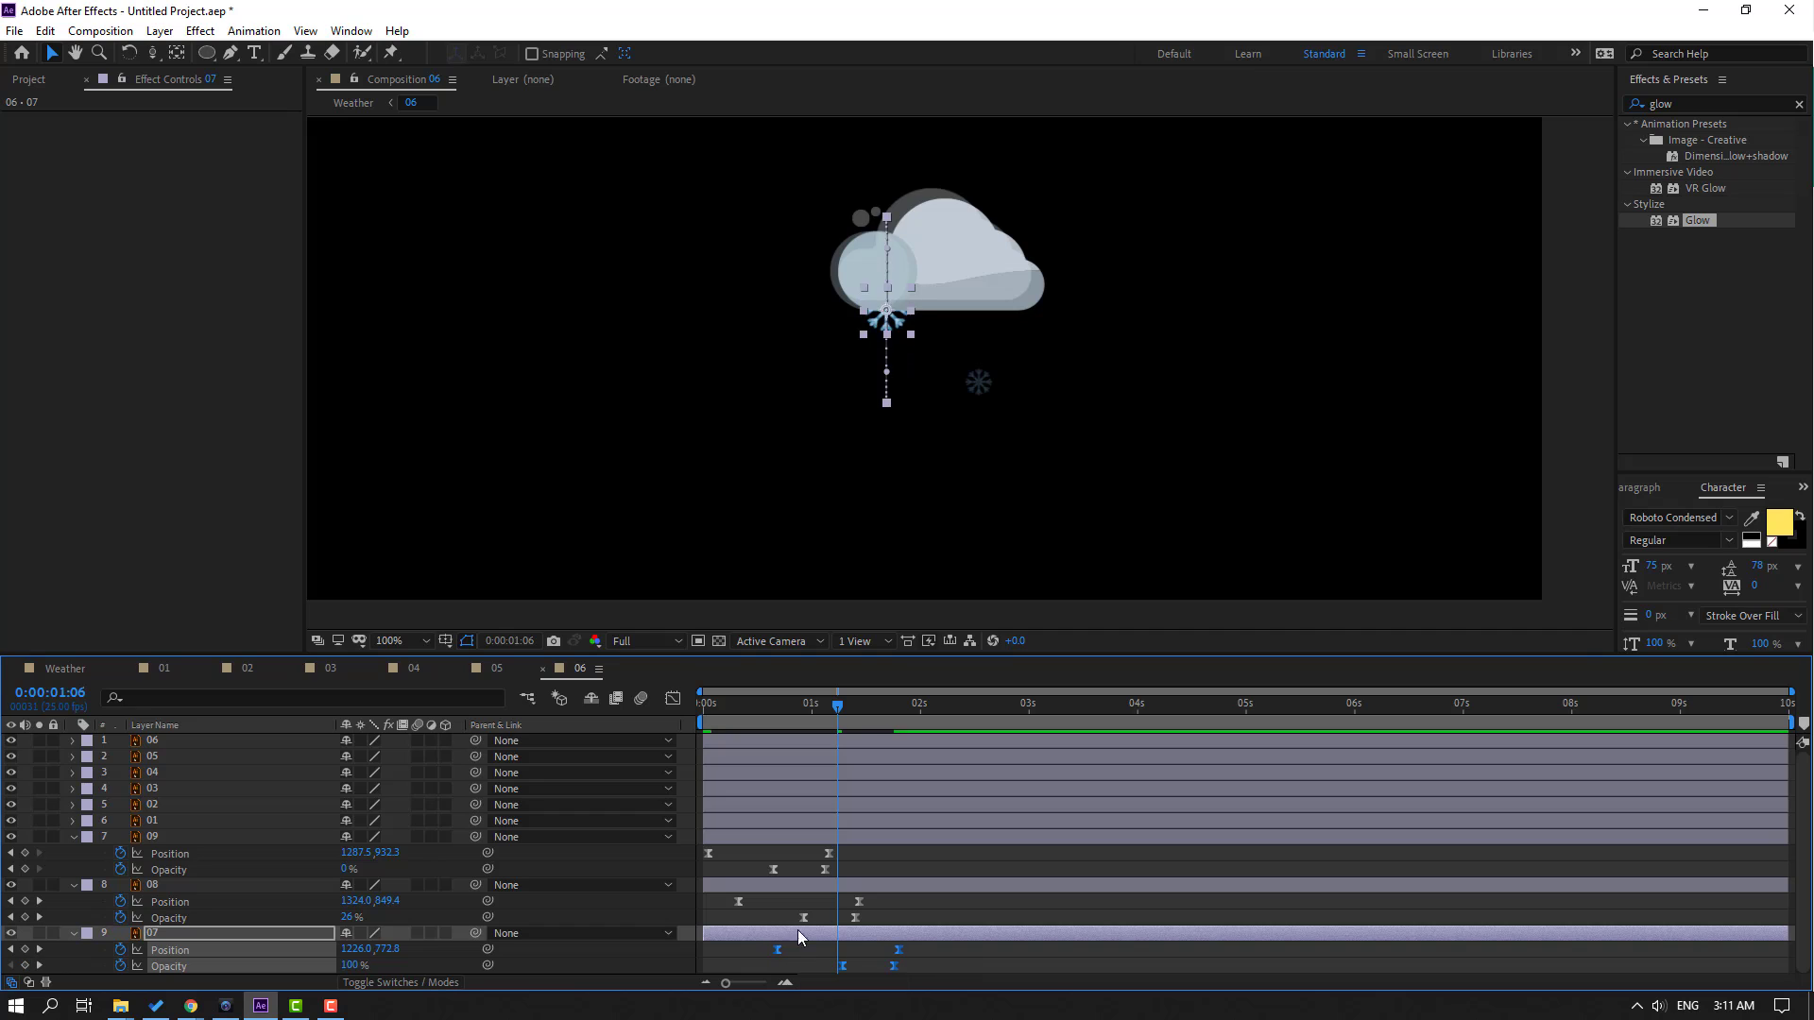
{"action": "key", "text": "space"}
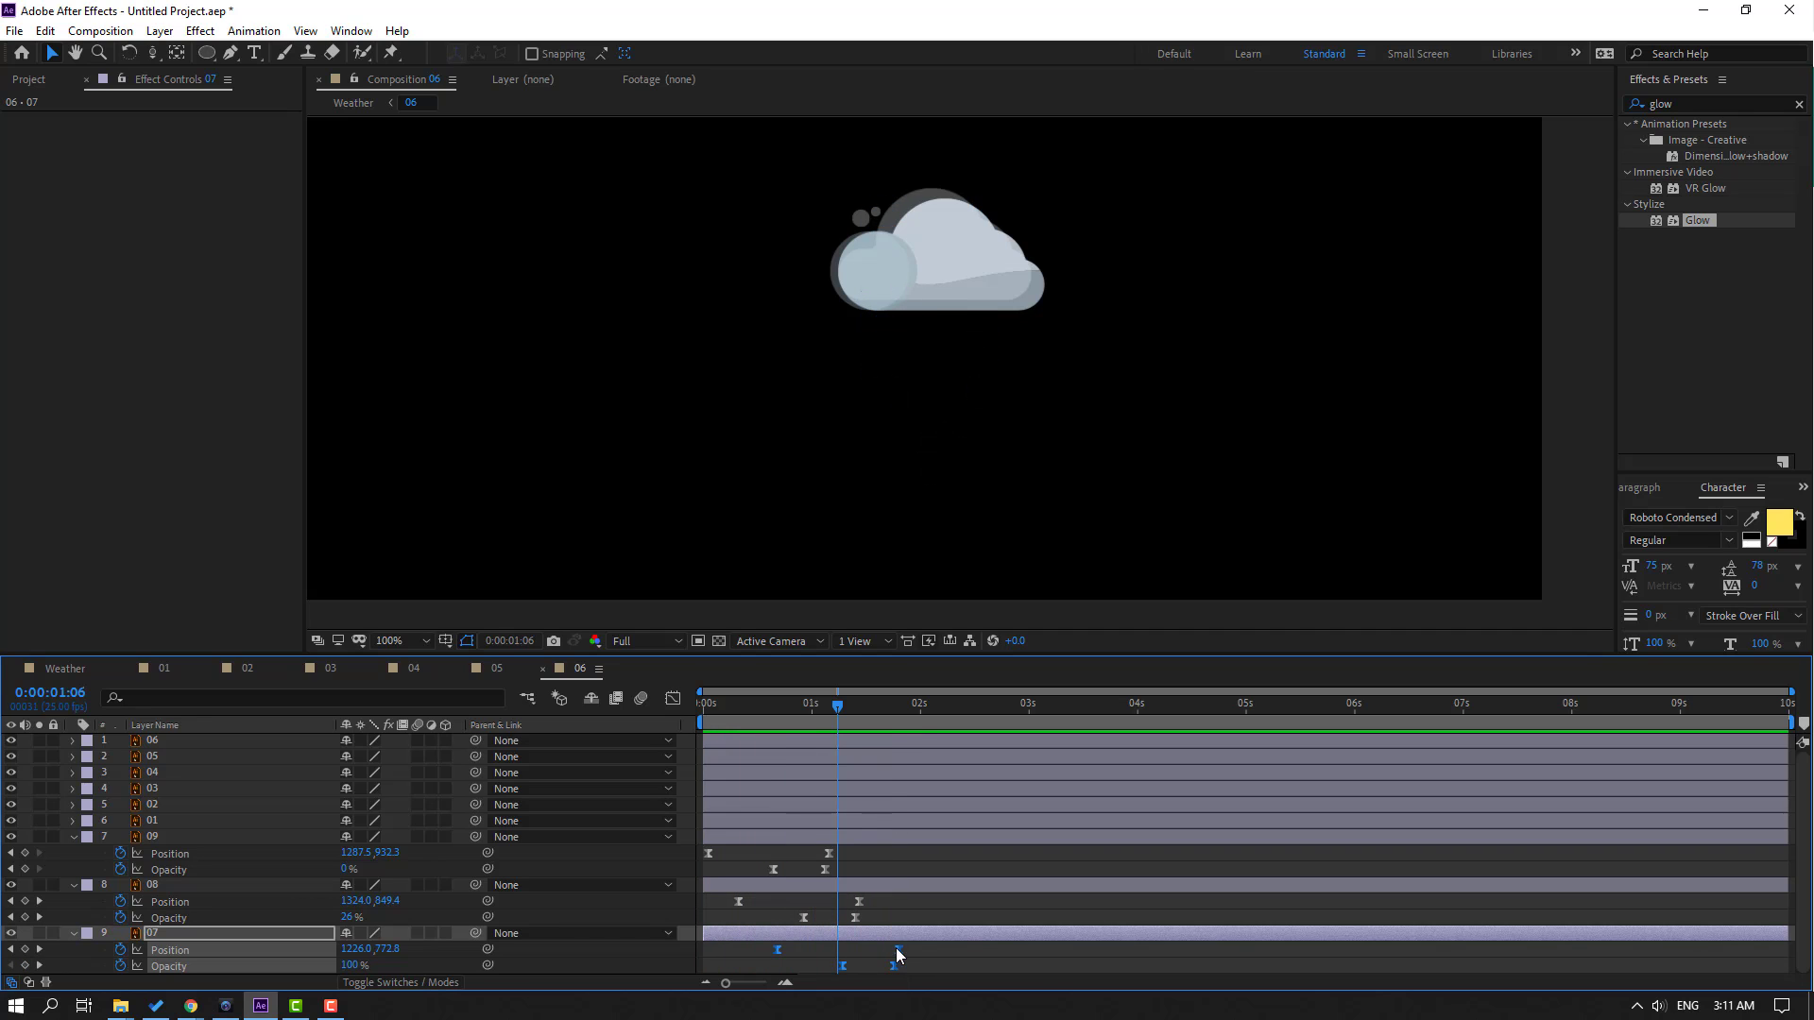
{"action": "left_click_drag", "start_coordinate": [902, 949], "coordinate": [894, 949]}
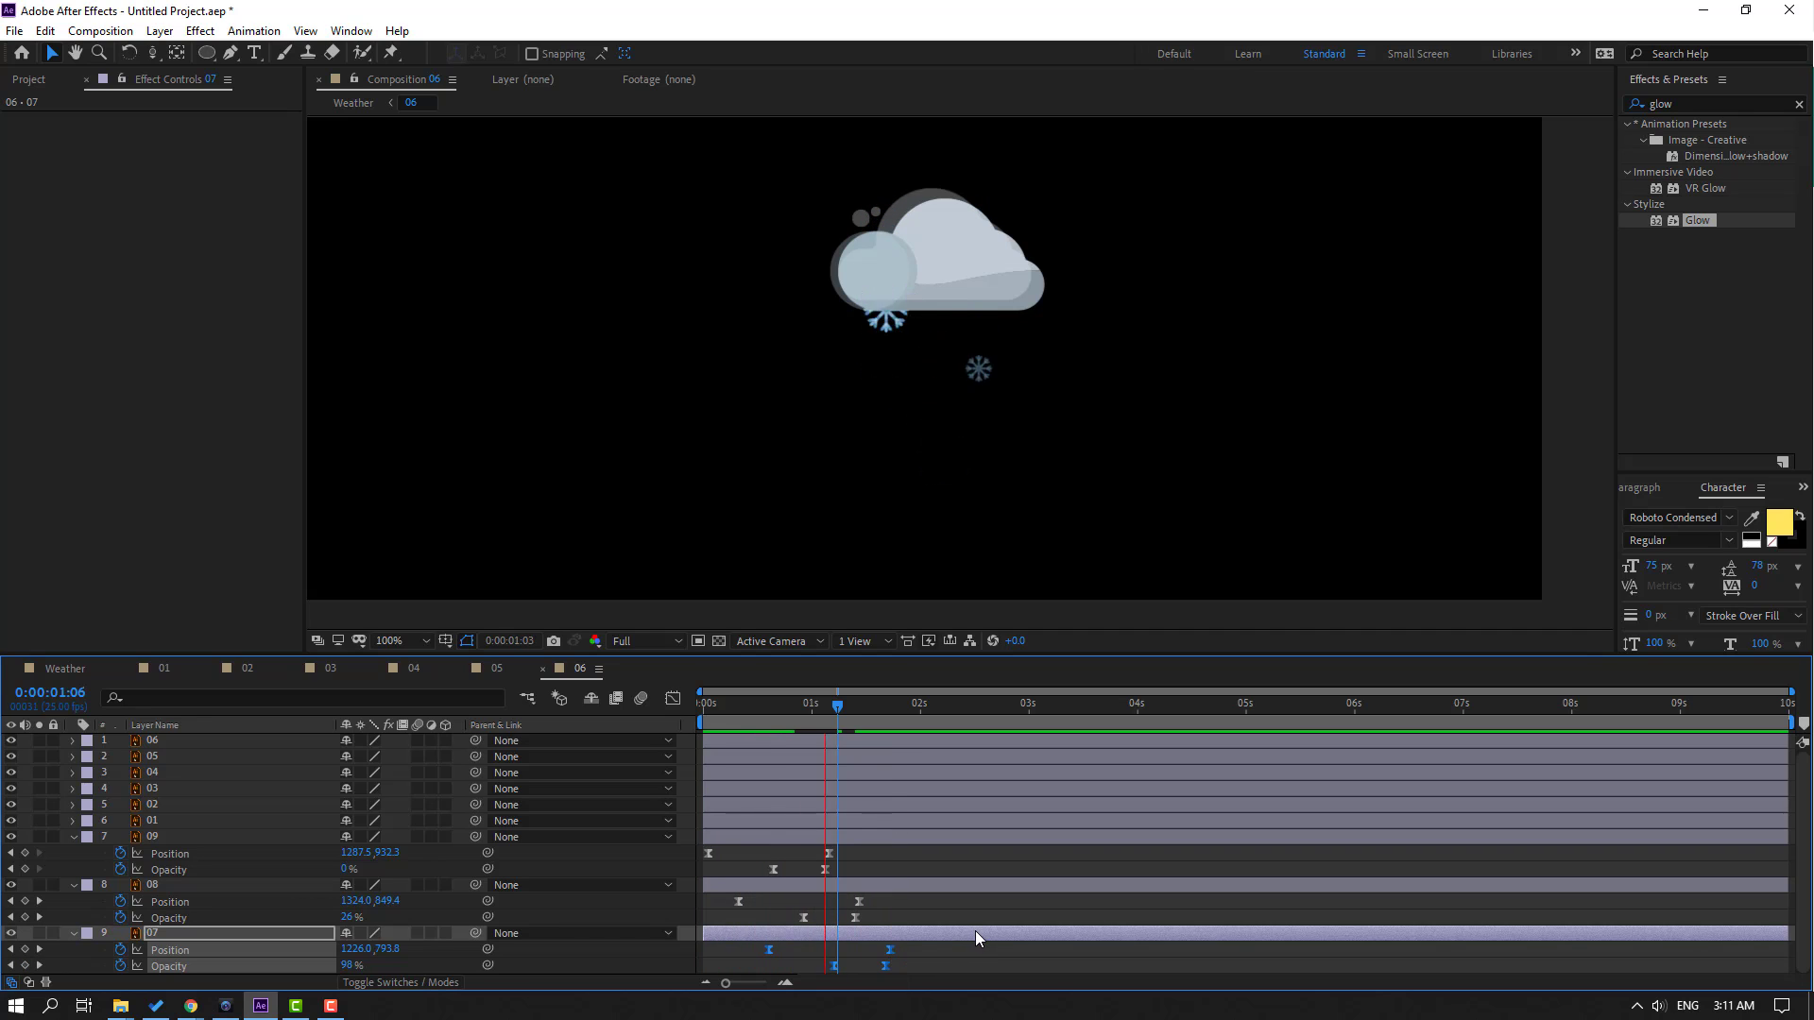
{"action": "key", "text": "space"}
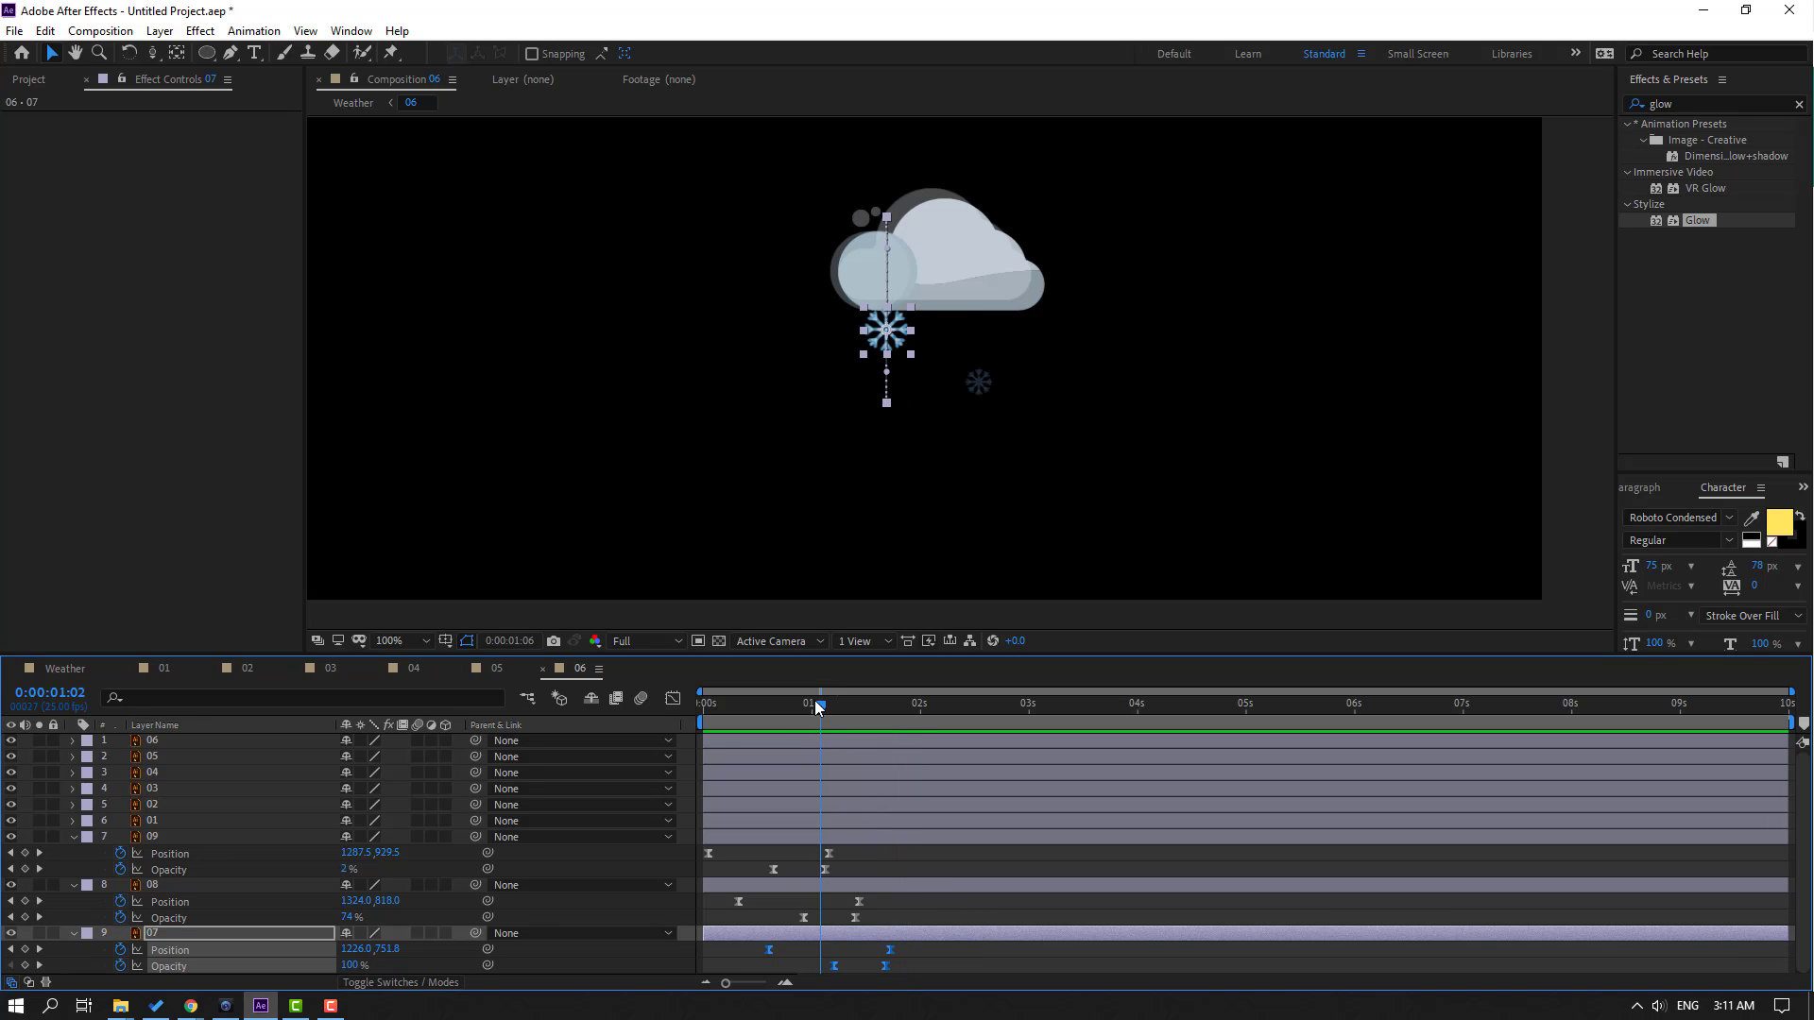
Drag layer 07's in-point so the flake appears about one second in
{"action": "left_click_drag", "start_coordinate": [818, 706], "coordinate": [655, 723]}
{"action": "left_click", "coordinate": [905, 886]}
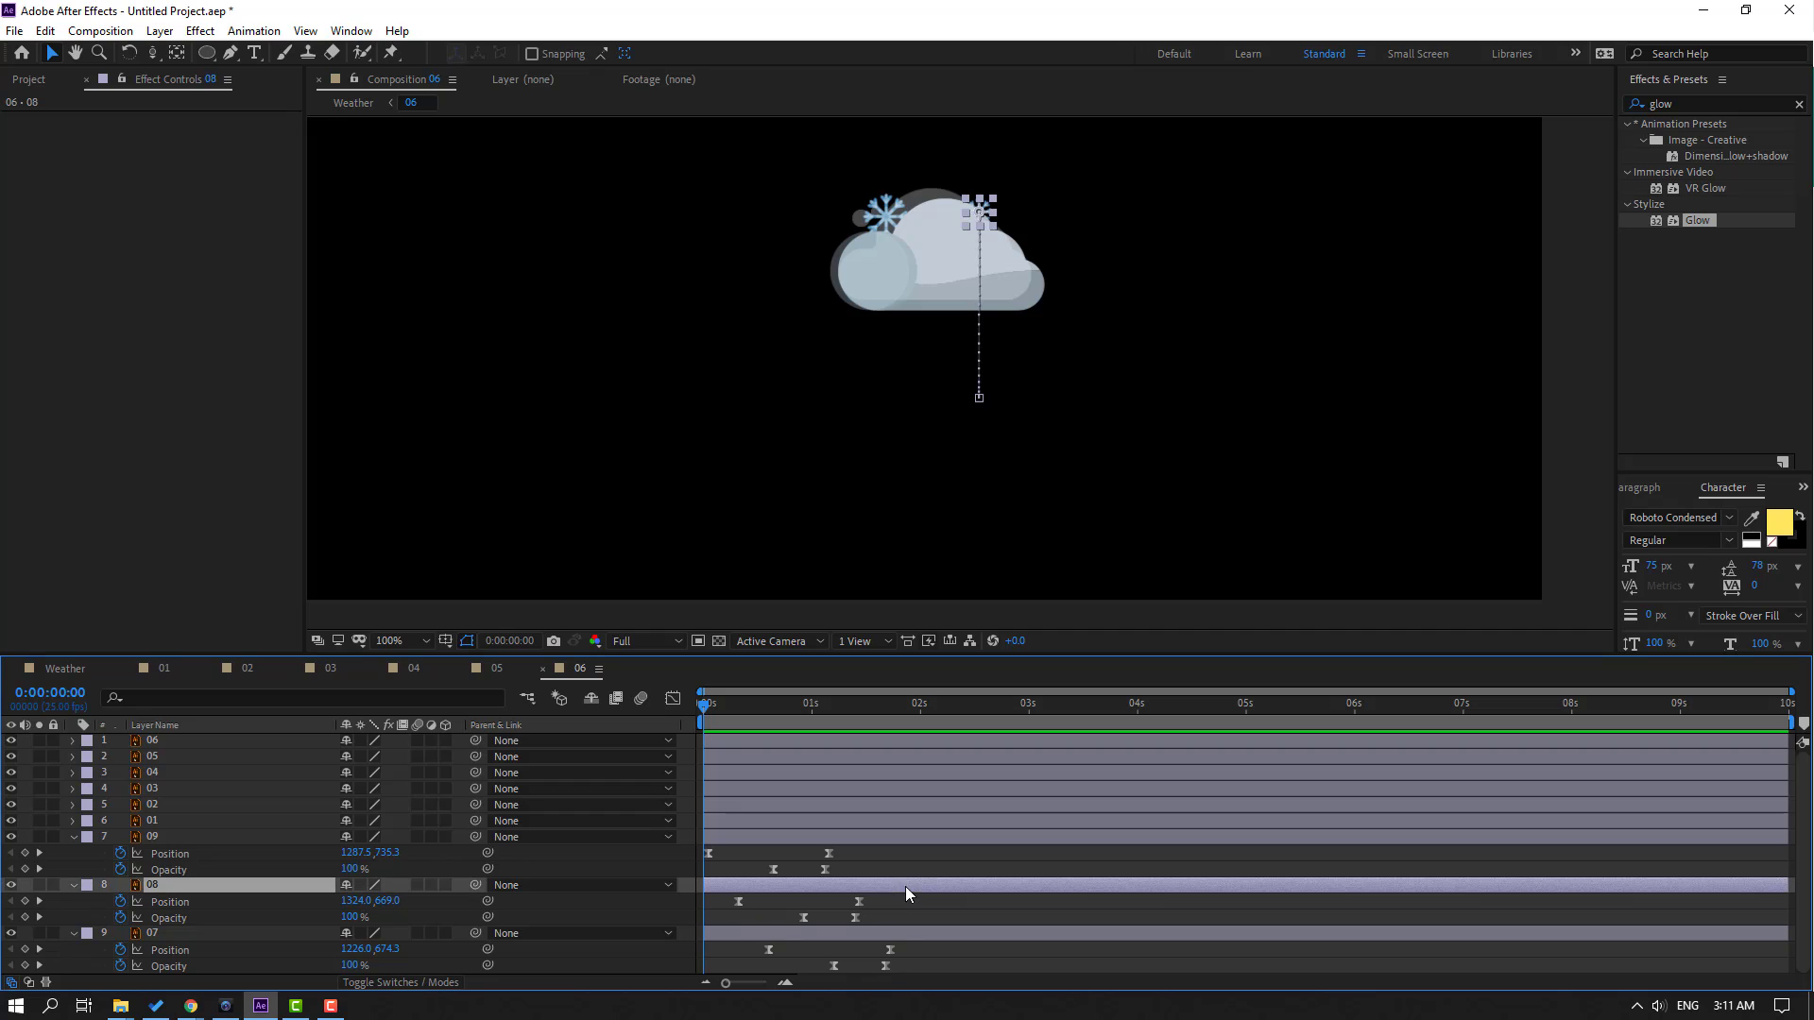
{"action": "left_click_drag", "start_coordinate": [706, 704], "coordinate": [773, 707]}
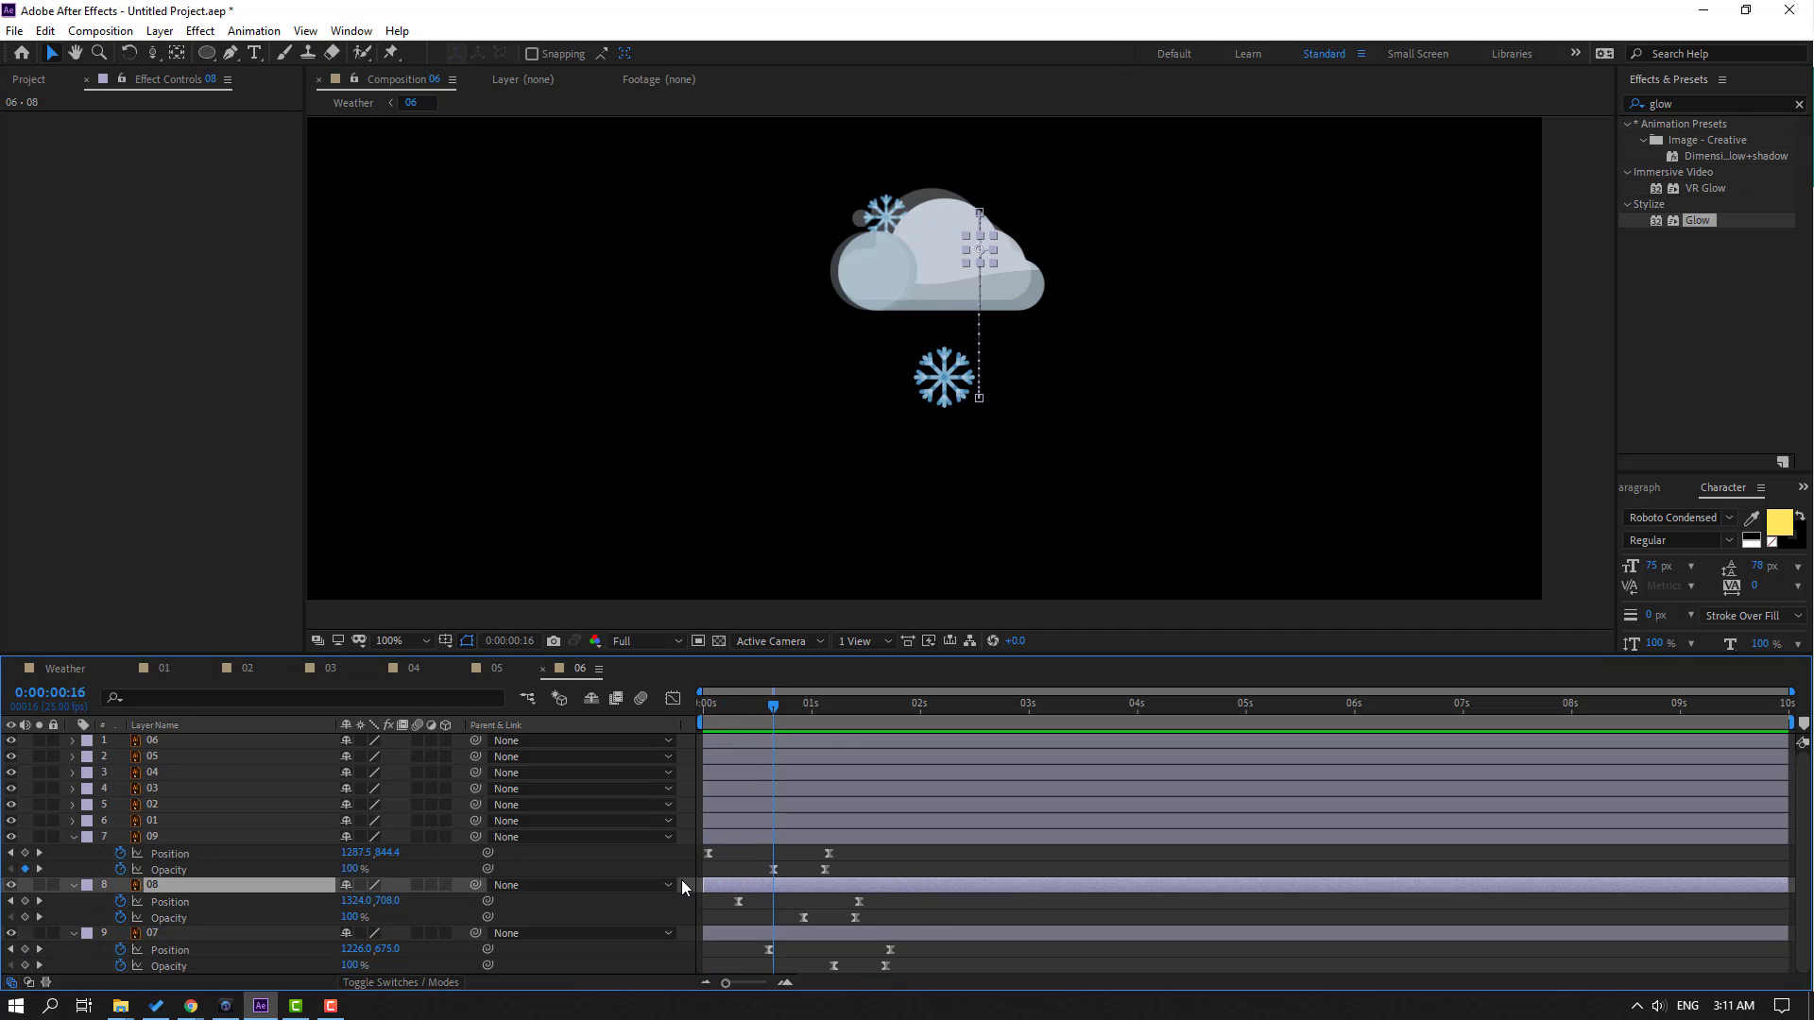
{"action": "left_click_drag", "start_coordinate": [704, 885], "coordinate": [774, 889]}
{"action": "left_click", "coordinate": [884, 203]}
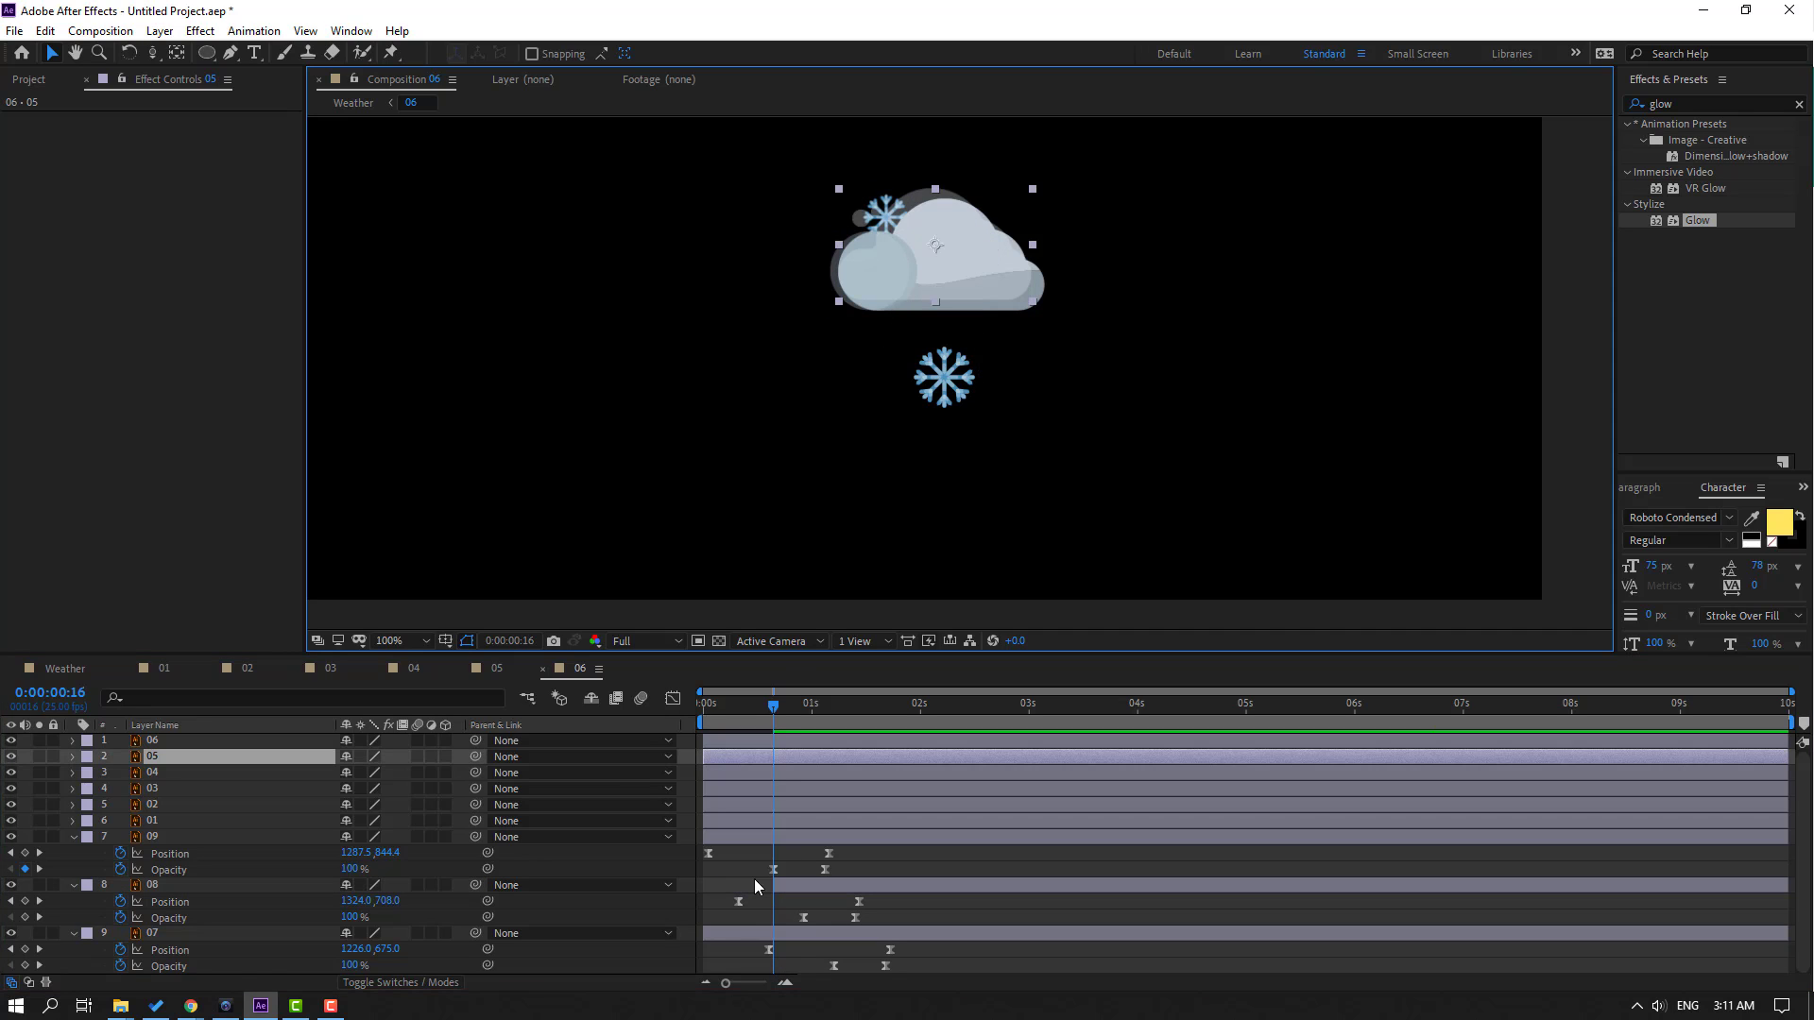
{"action": "left_click", "coordinate": [760, 939]}
{"action": "left_click_drag", "start_coordinate": [792, 711], "coordinate": [809, 709]}
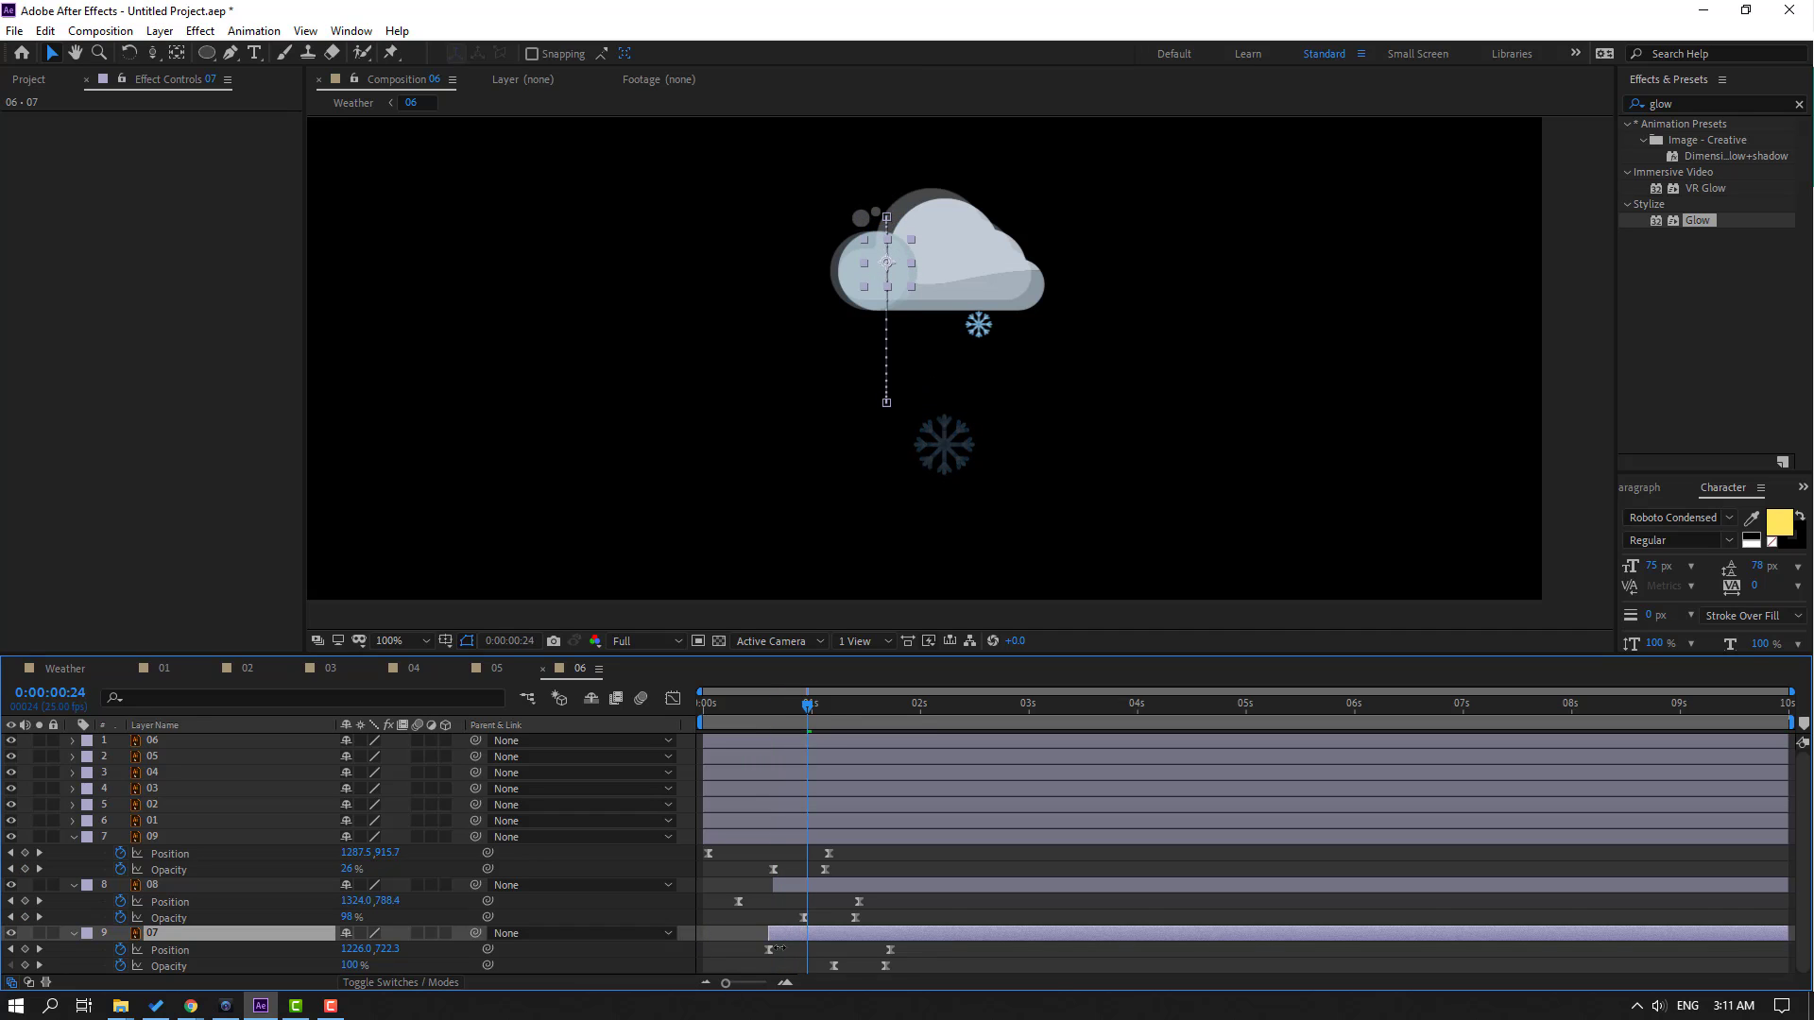
{"action": "left_click_drag", "start_coordinate": [699, 936], "coordinate": [810, 936]}
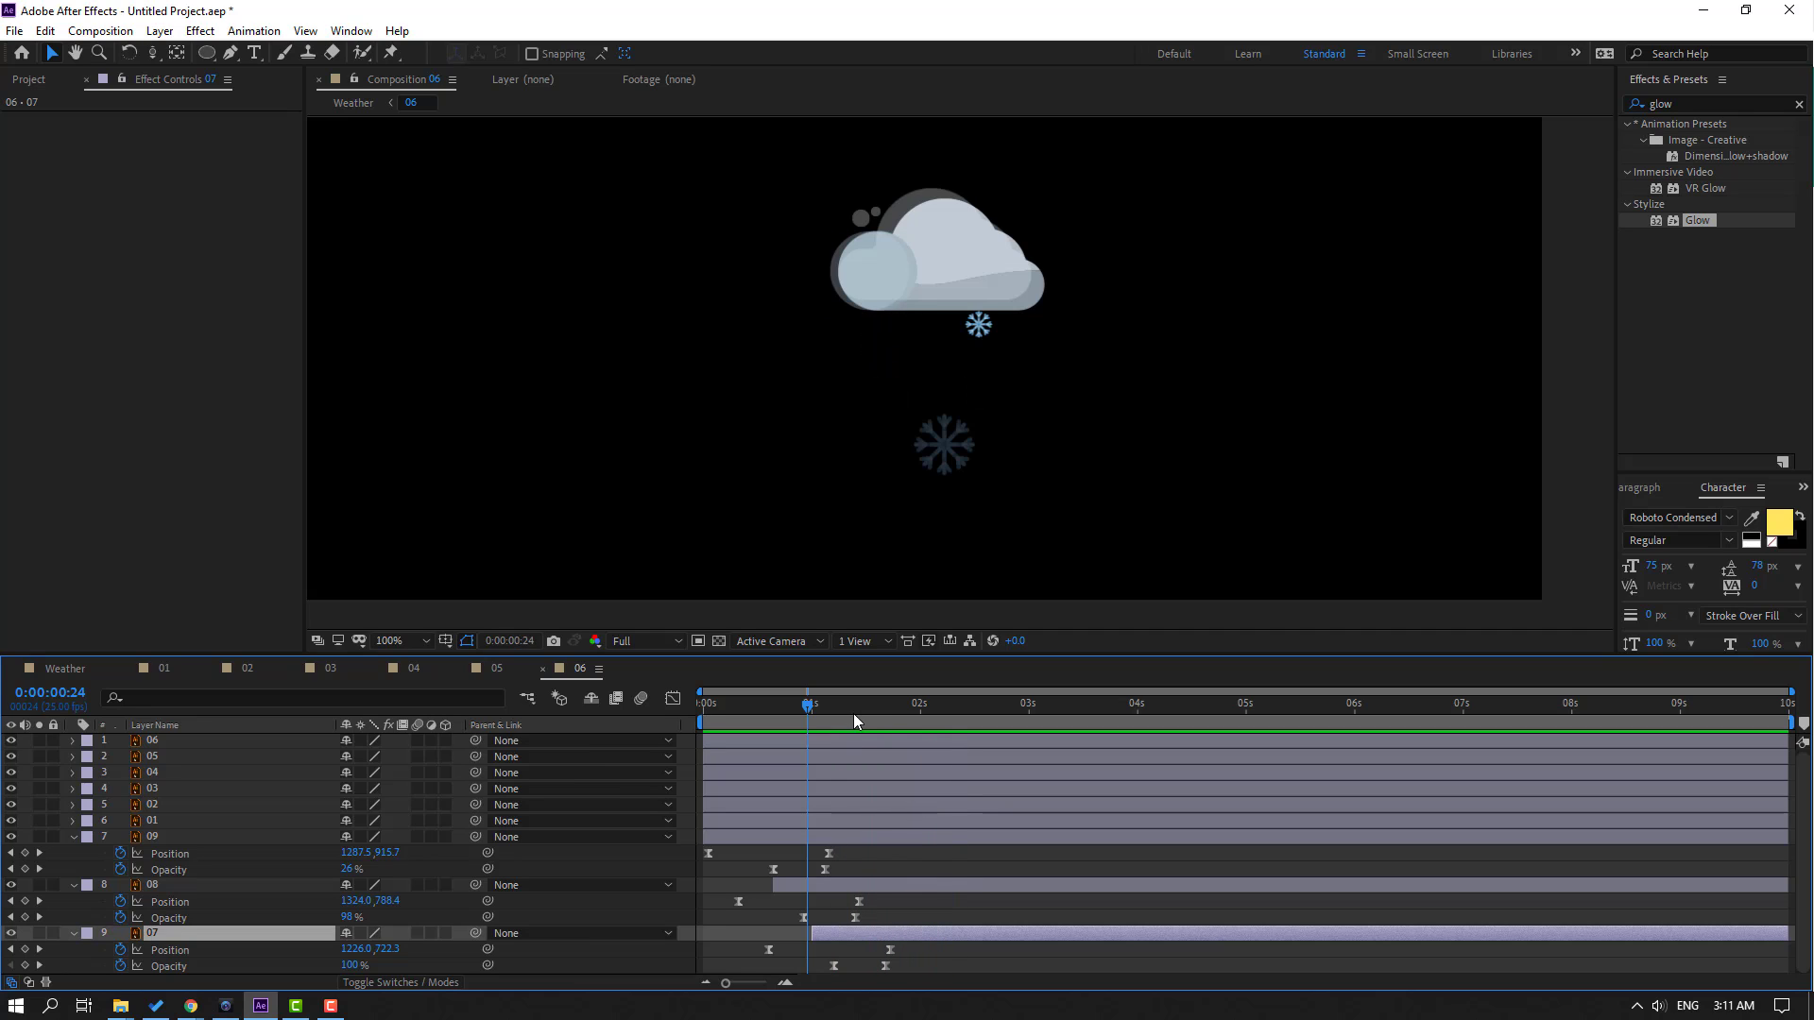
{"action": "left_click", "coordinate": [894, 710]}
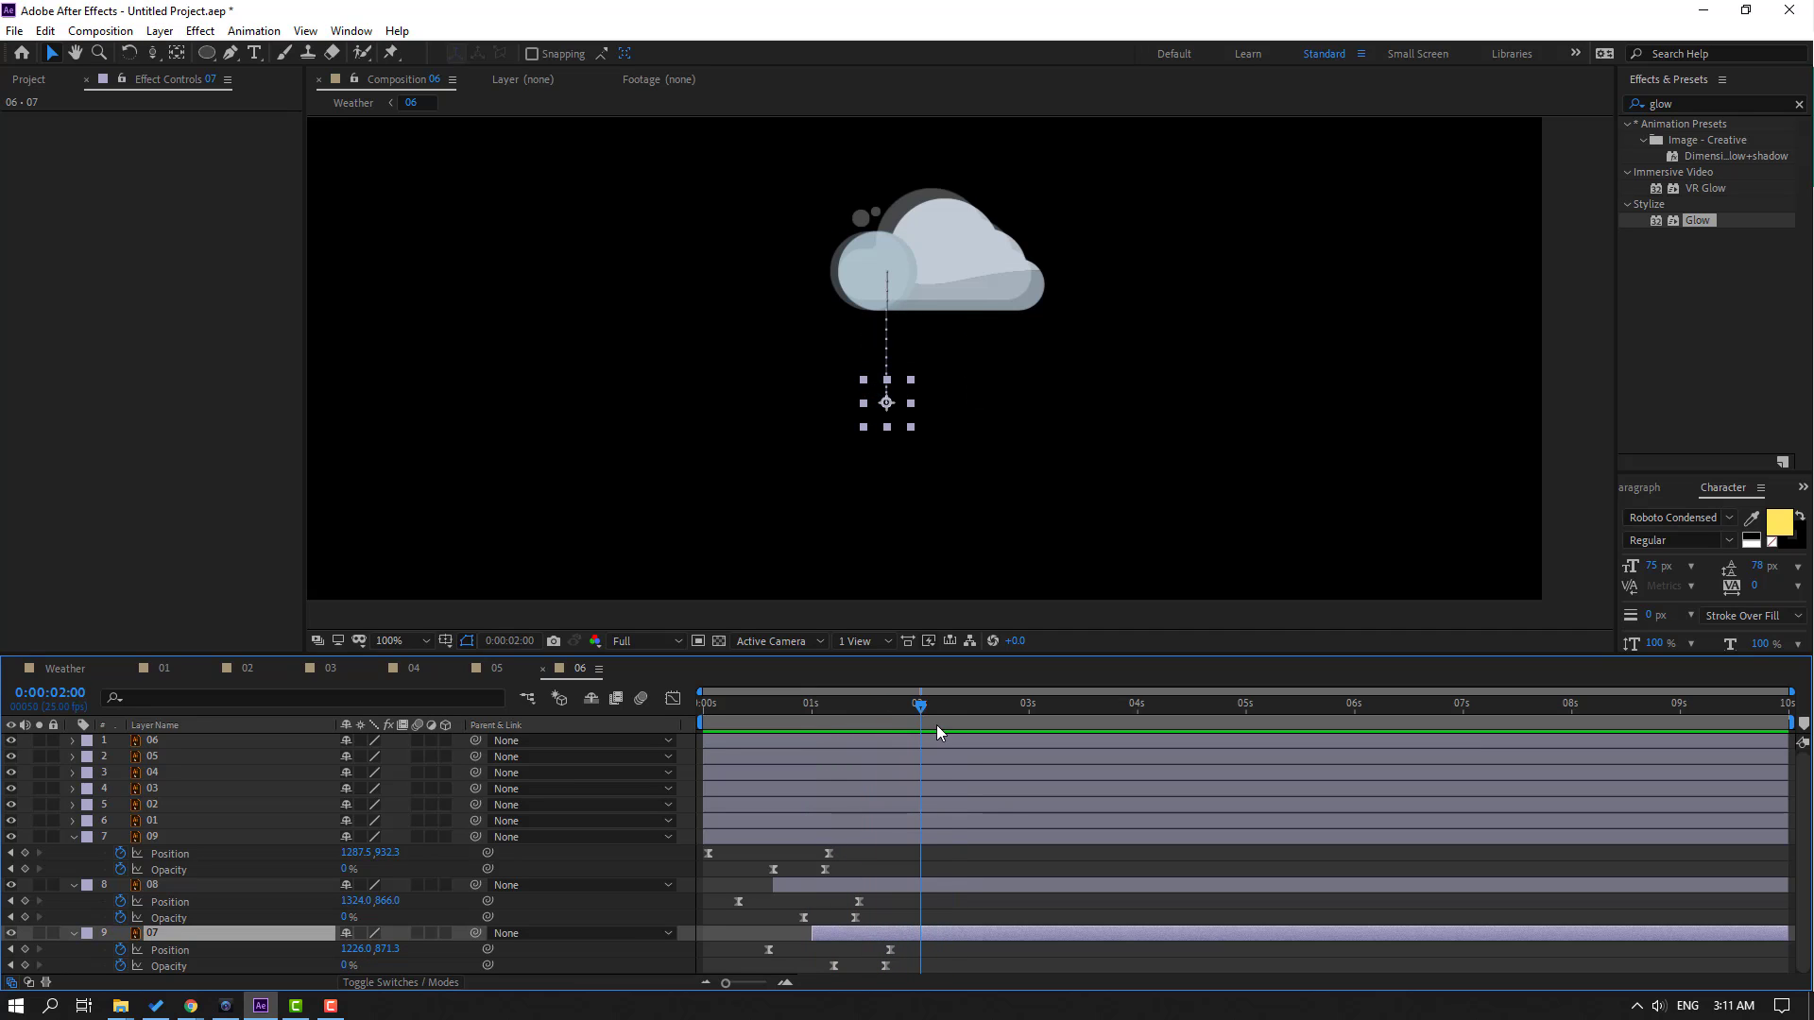
Preview the falling flakes, then collapse layers 09, 08 and 07 in the timeline
{"action": "key", "text": "space"}
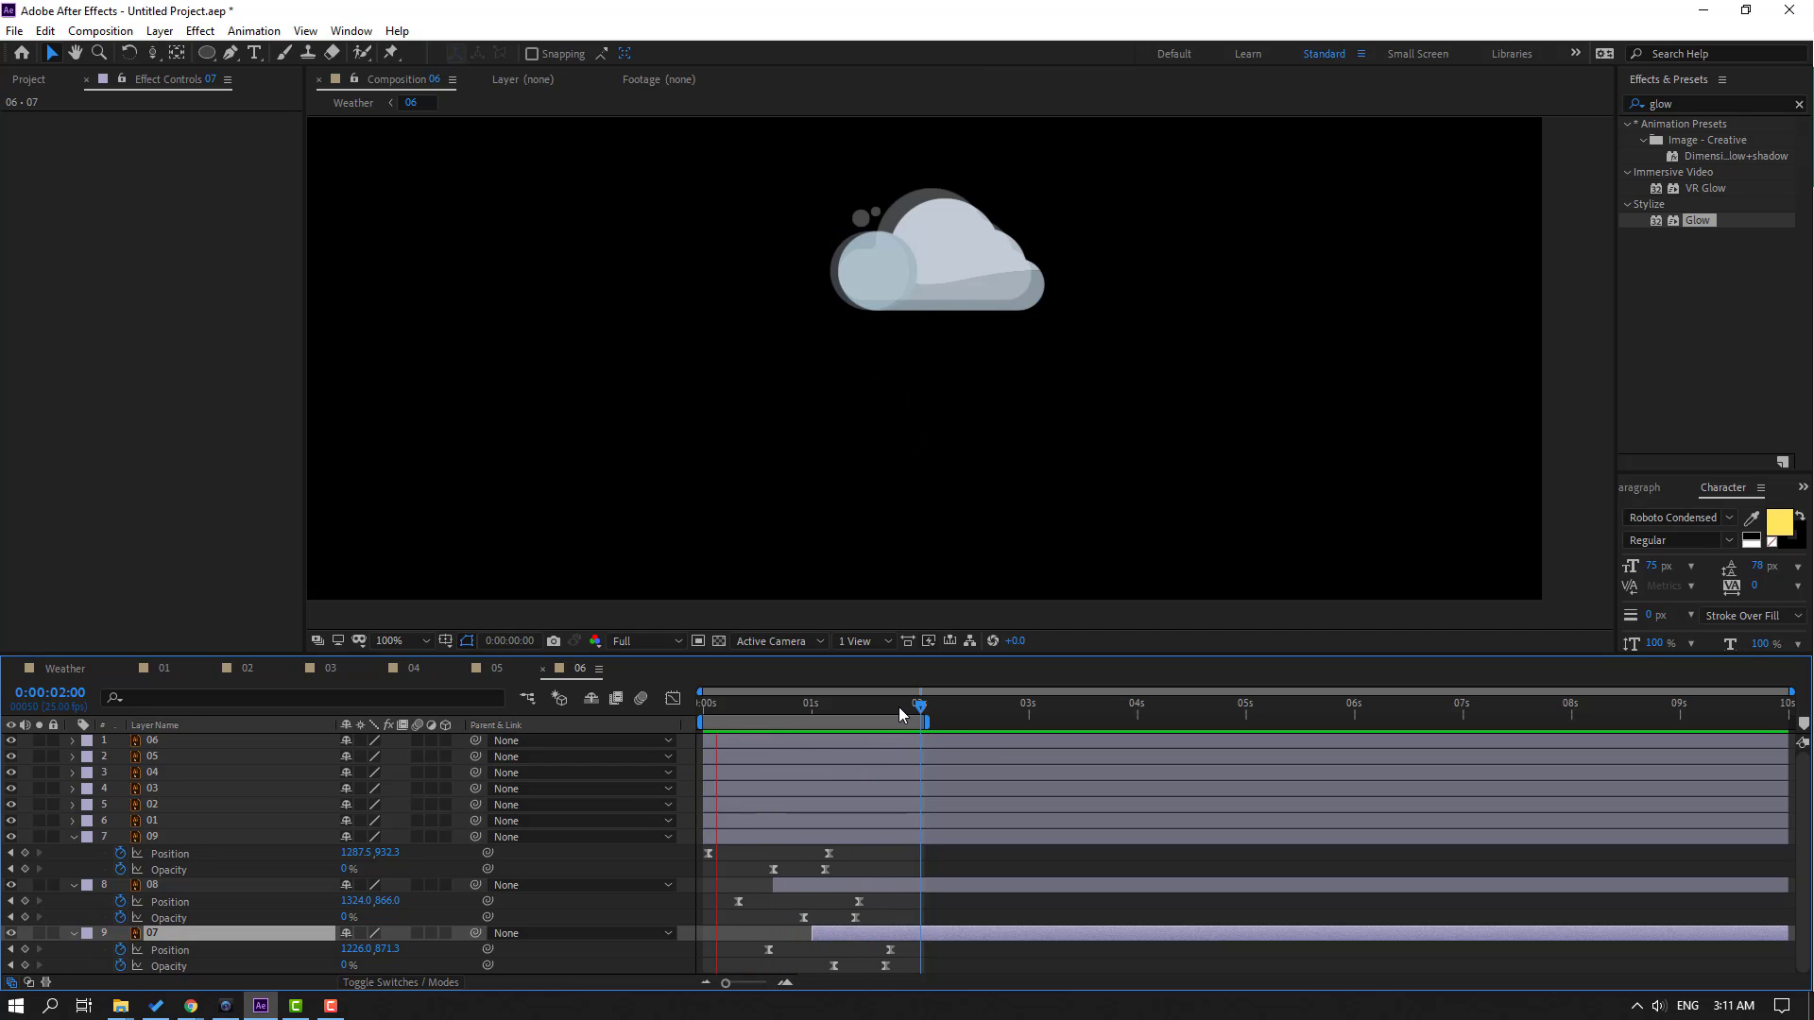
{"action": "key", "text": "space"}
{"action": "left_click", "coordinate": [73, 838]}
{"action": "left_click", "coordinate": [76, 854]}
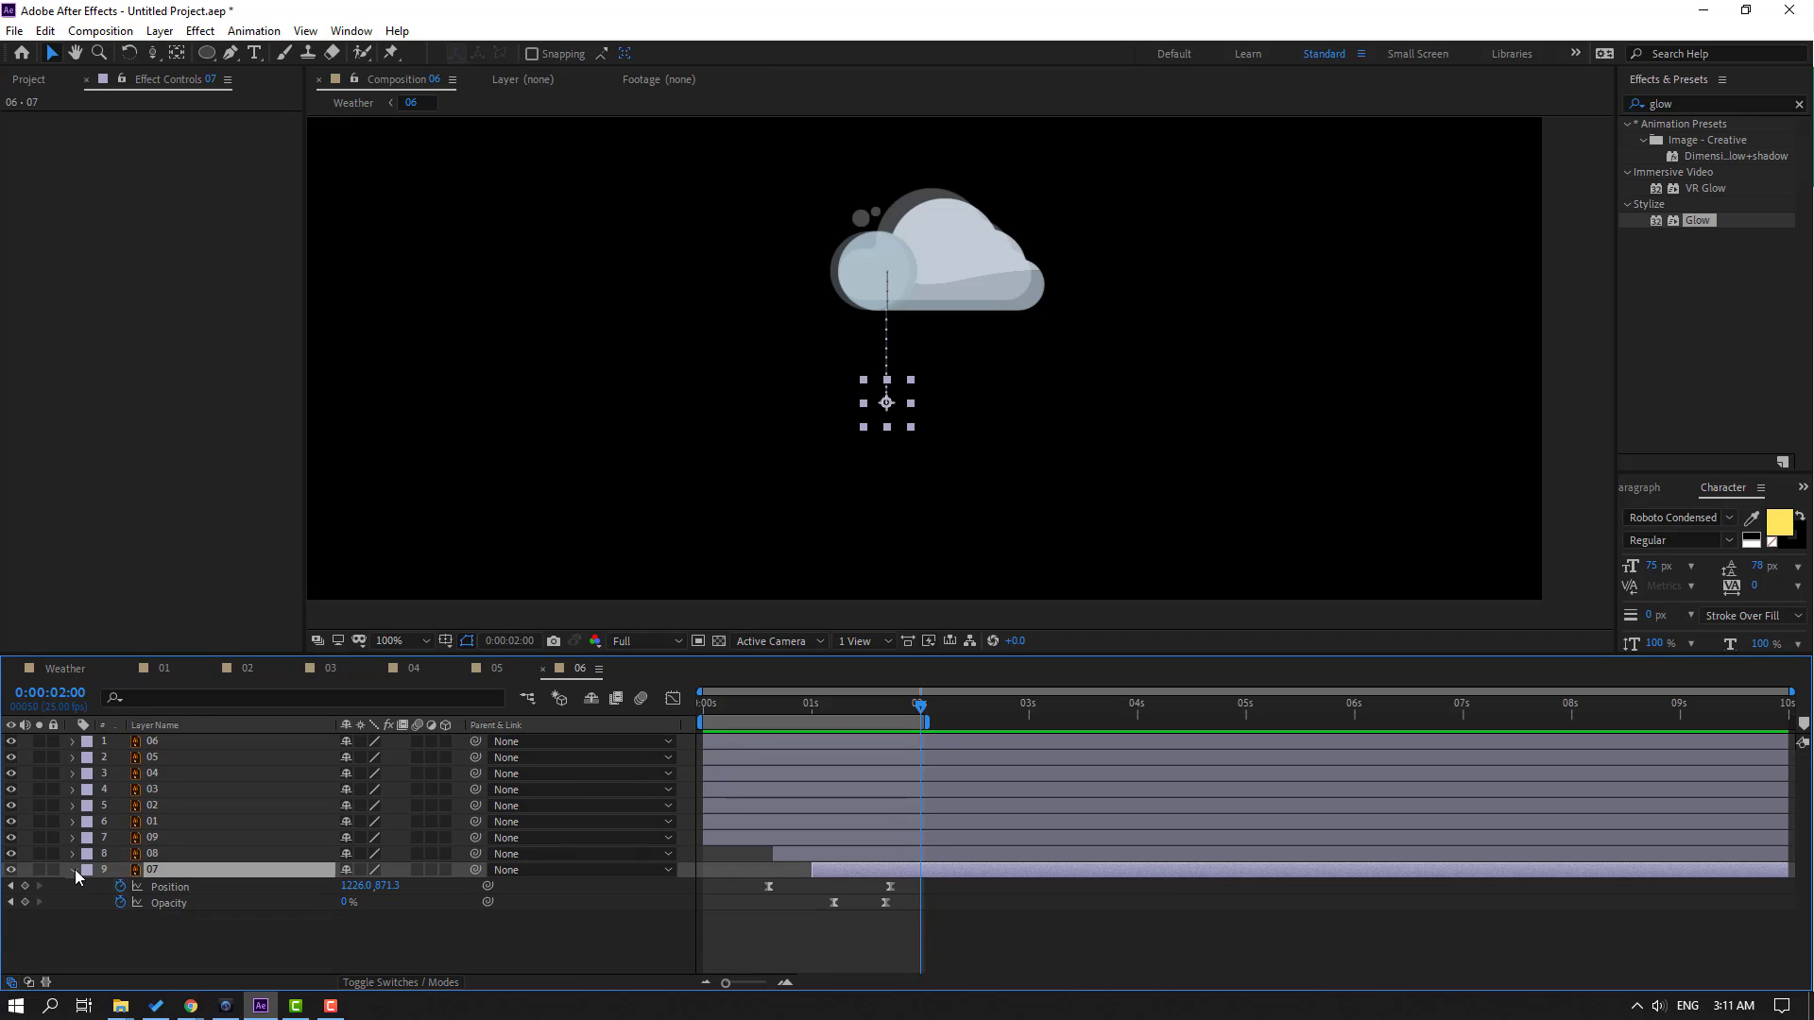
{"action": "left_click", "coordinate": [74, 869]}
Keyframe snowflake 09's Rotation from 0s up to 164°
{"action": "left_click", "coordinate": [728, 842]}
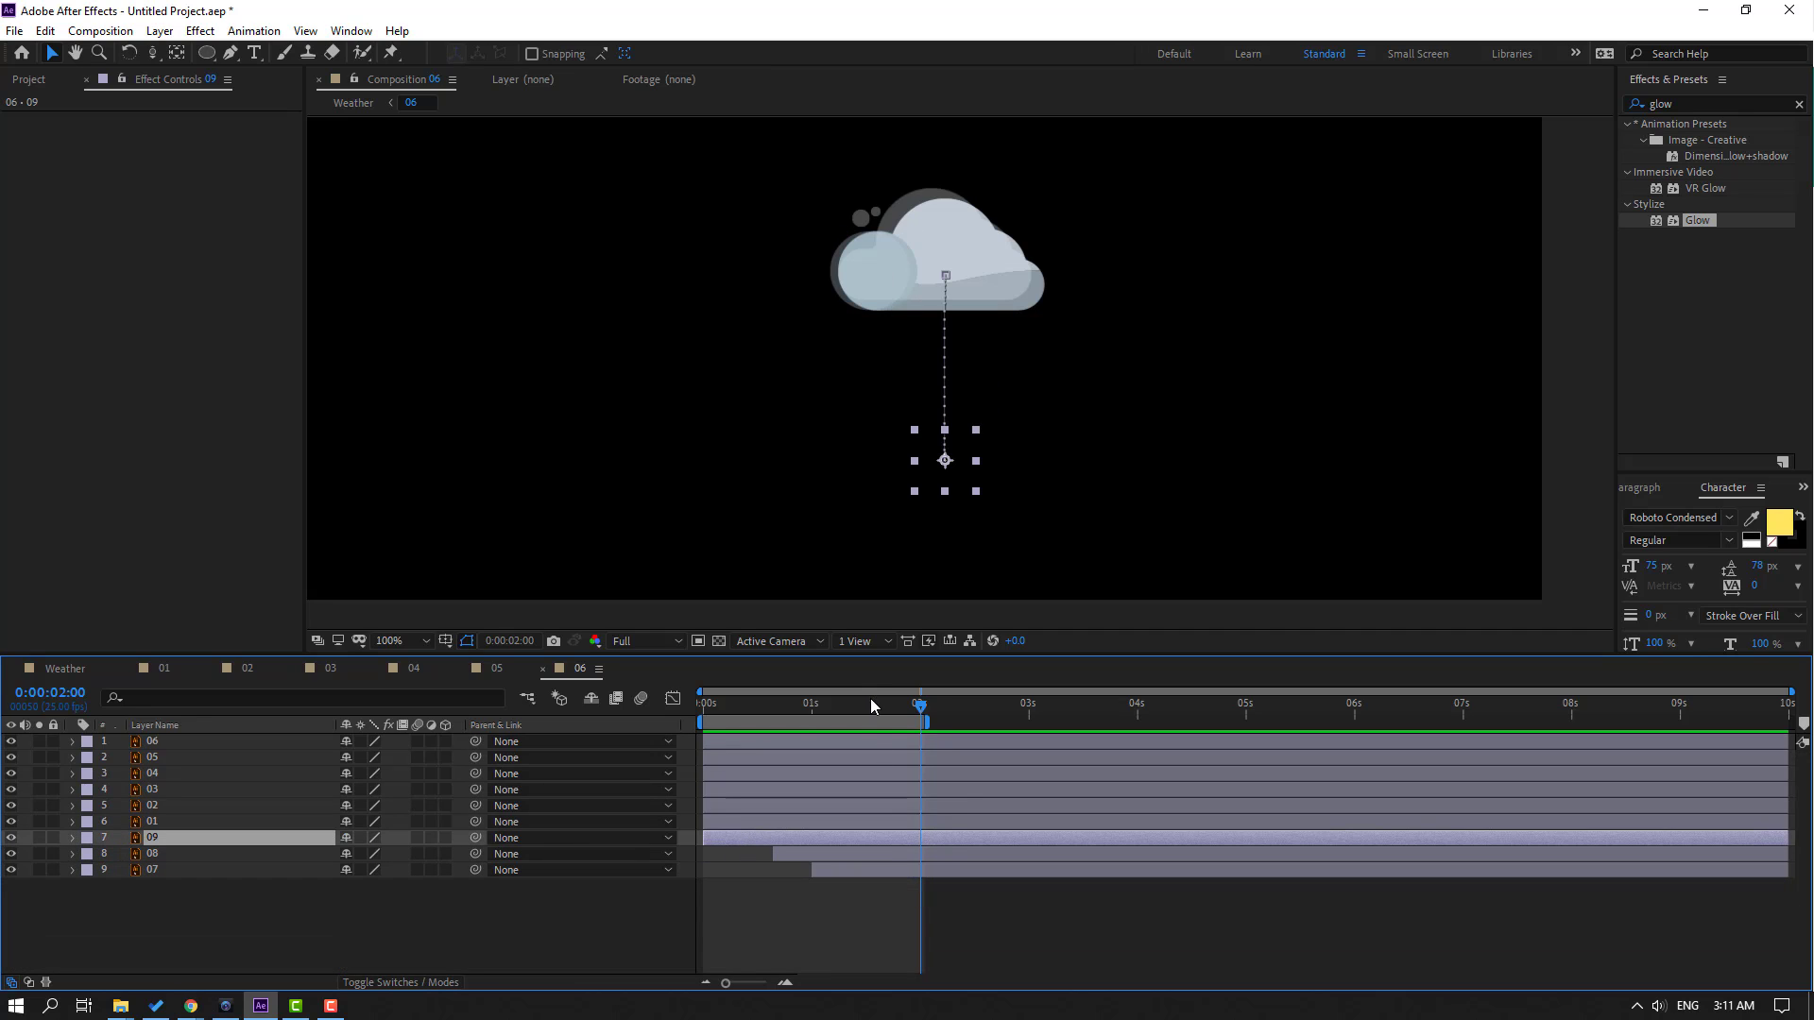
{"action": "left_click_drag", "start_coordinate": [871, 706], "coordinate": [732, 732]}
{"action": "key", "text": "r"}
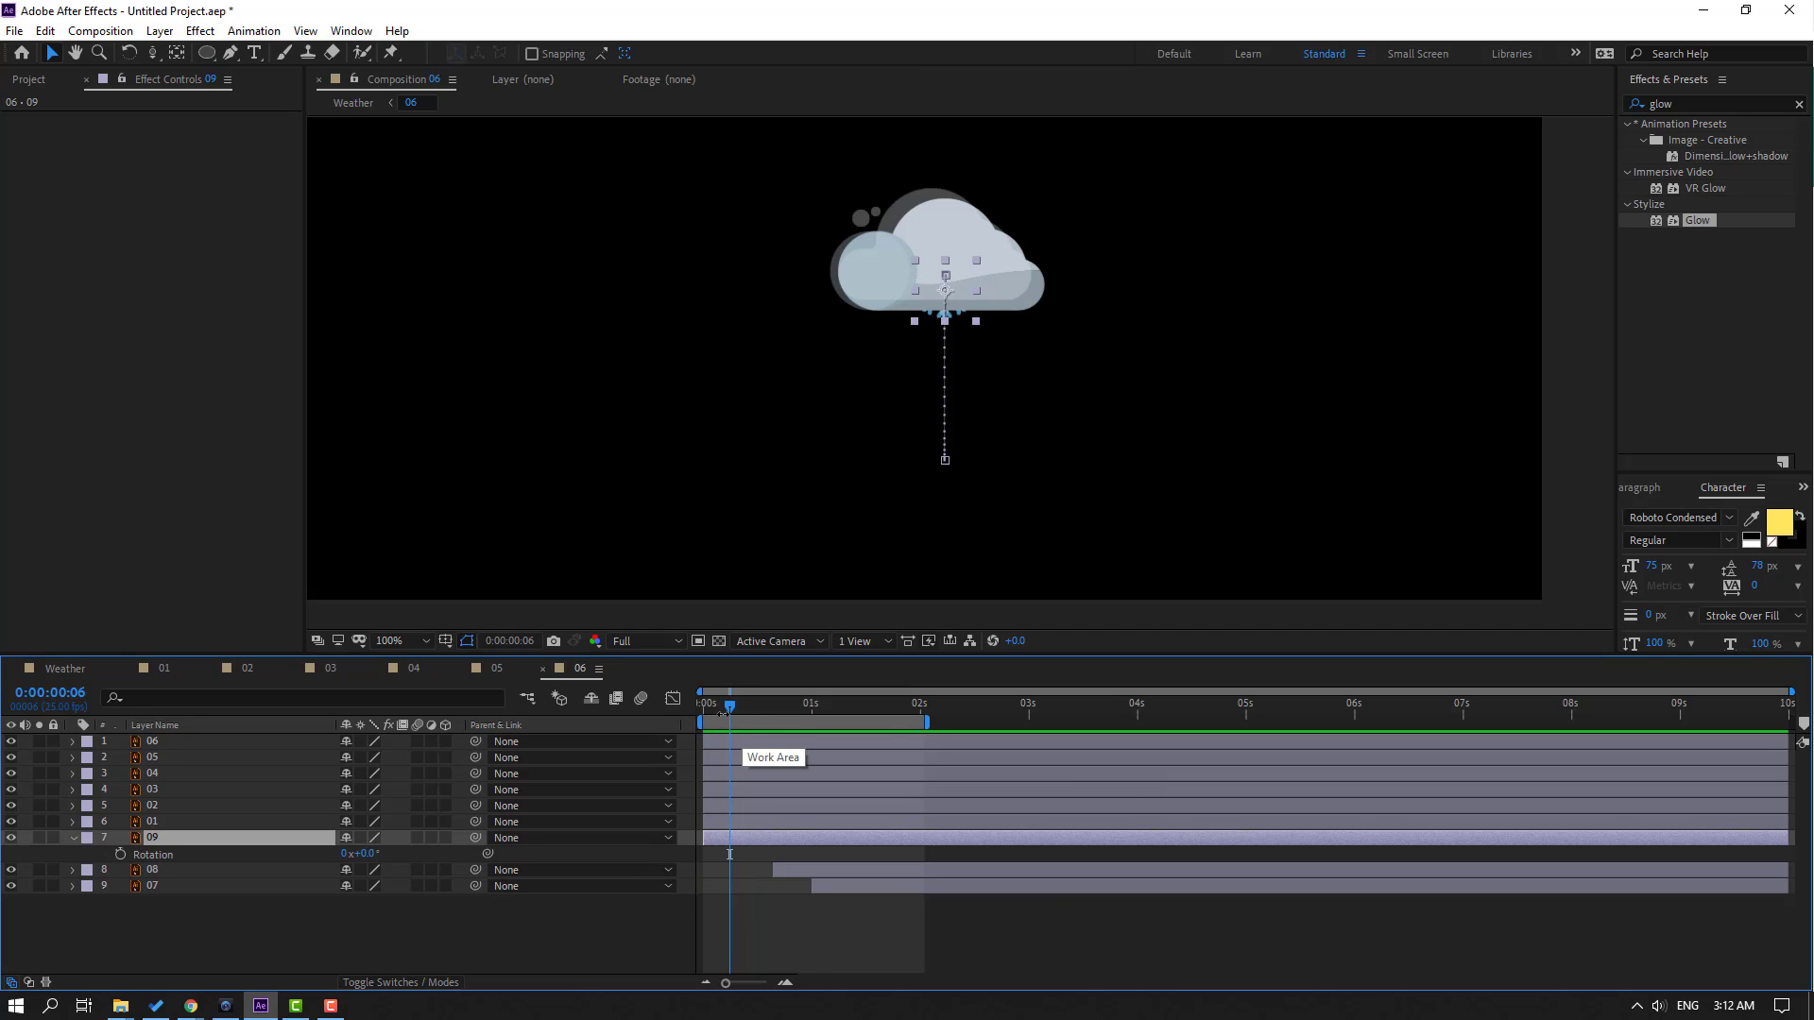
{"action": "mouse_move", "coordinate": [729, 707]}
{"action": "left_mouse_down"}
{"action": "mouse_move", "coordinate": [692, 715]}
{"action": "mouse_move", "coordinate": [830, 718]}
{"action": "left_mouse_up"}
{"action": "left_click", "coordinate": [120, 854]}
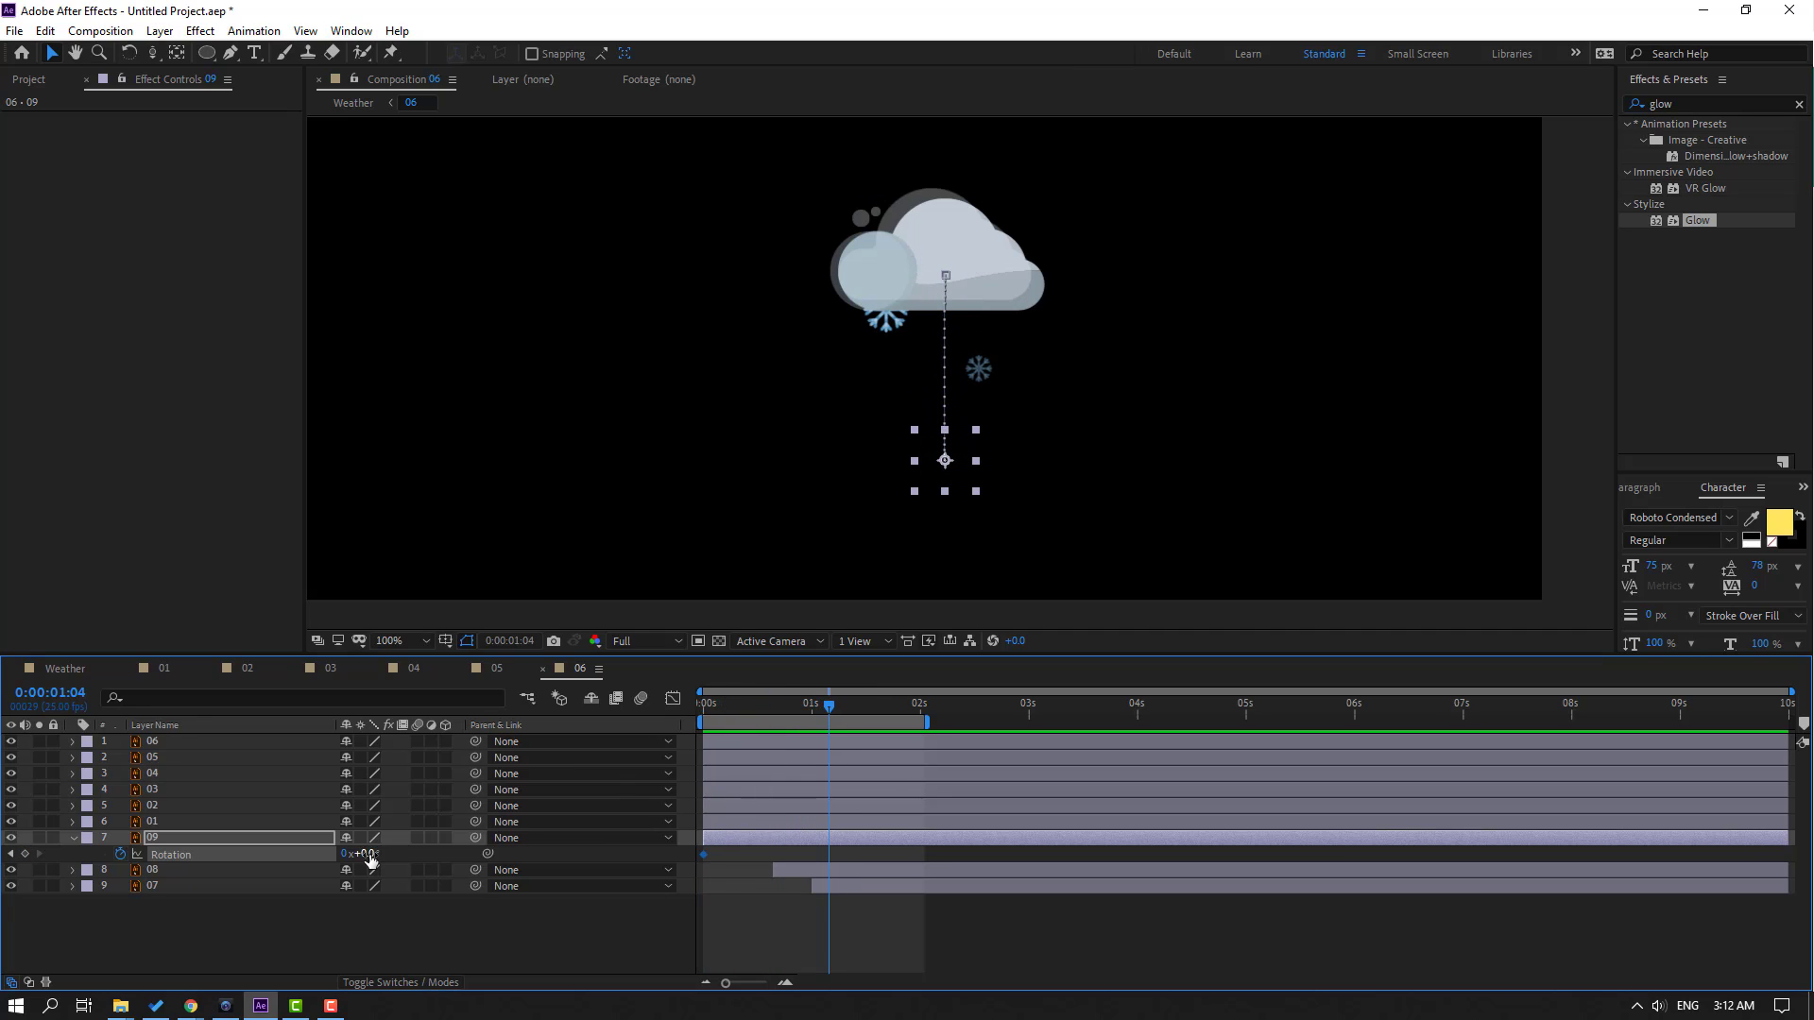
{"action": "left_click_drag", "start_coordinate": [369, 855], "coordinate": [388, 853]}
{"action": "left_click", "coordinate": [1023, 939]}
{"action": "key", "text": "space"}
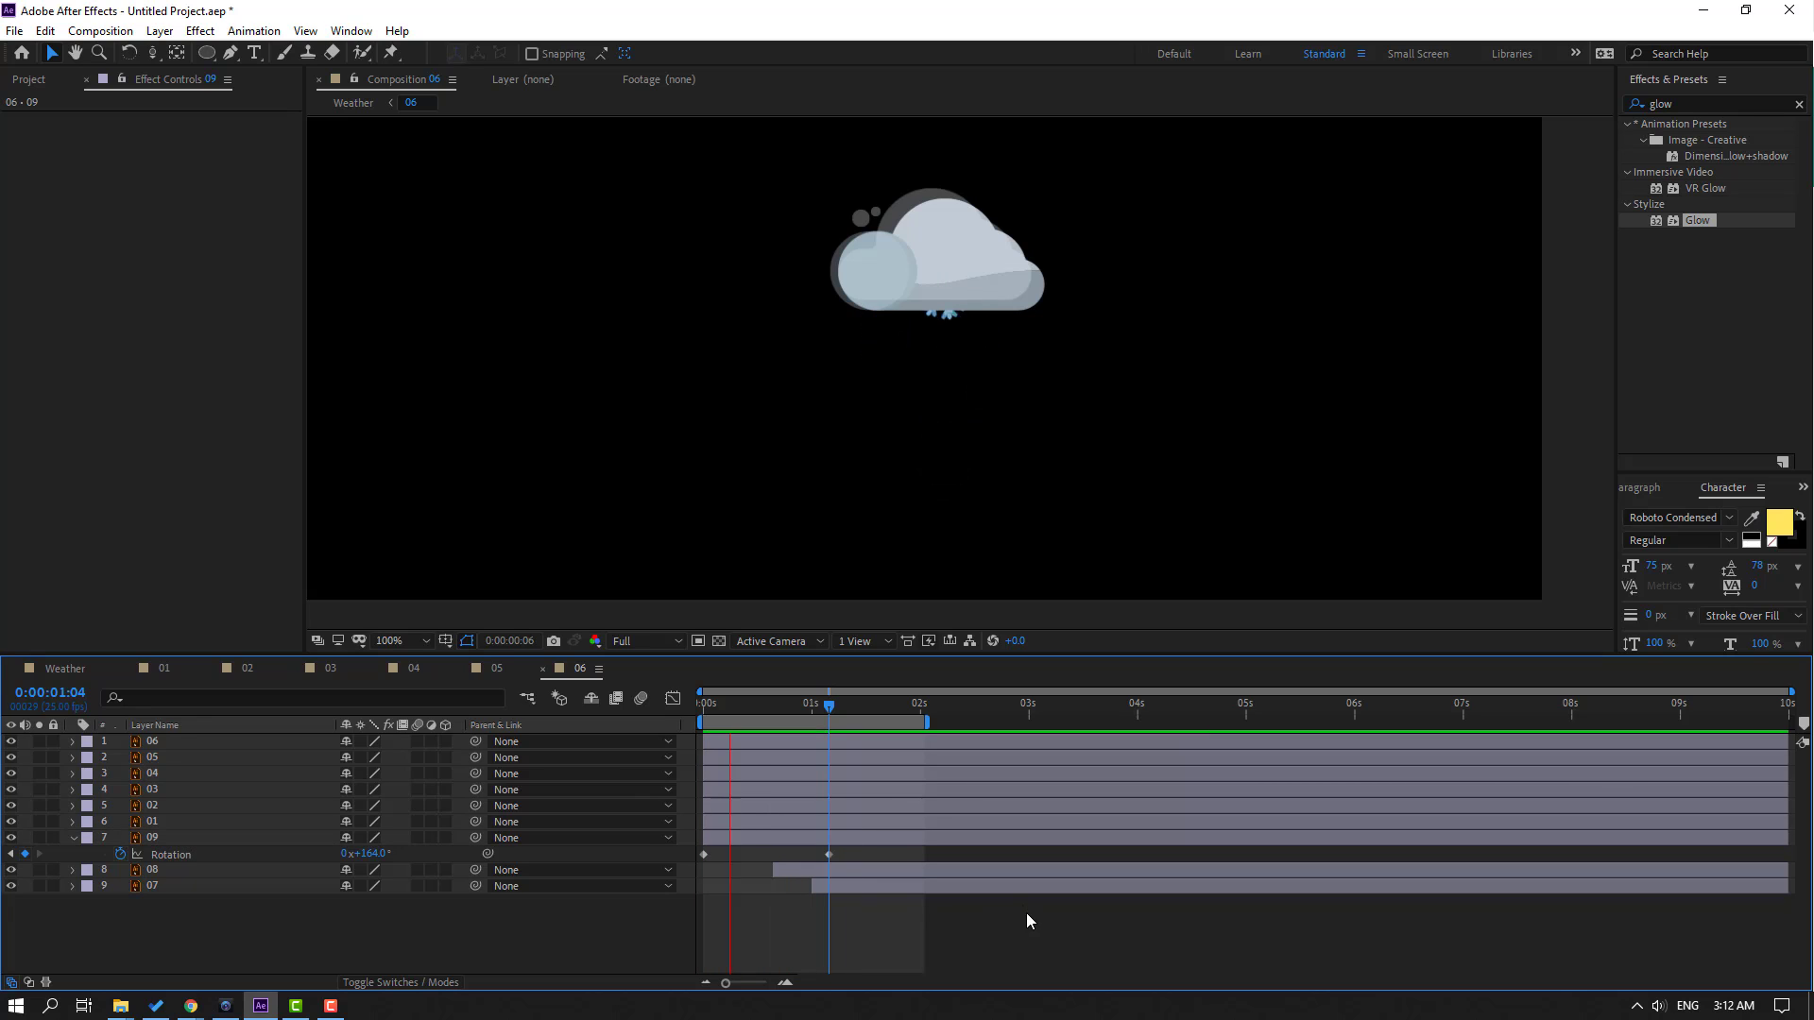
{"action": "key", "text": "space"}
Keyframe snowflake 08's Rotation from 0s up to about 238° at 1:16
{"action": "key", "text": "Home"}
{"action": "left_click", "coordinate": [156, 872]}
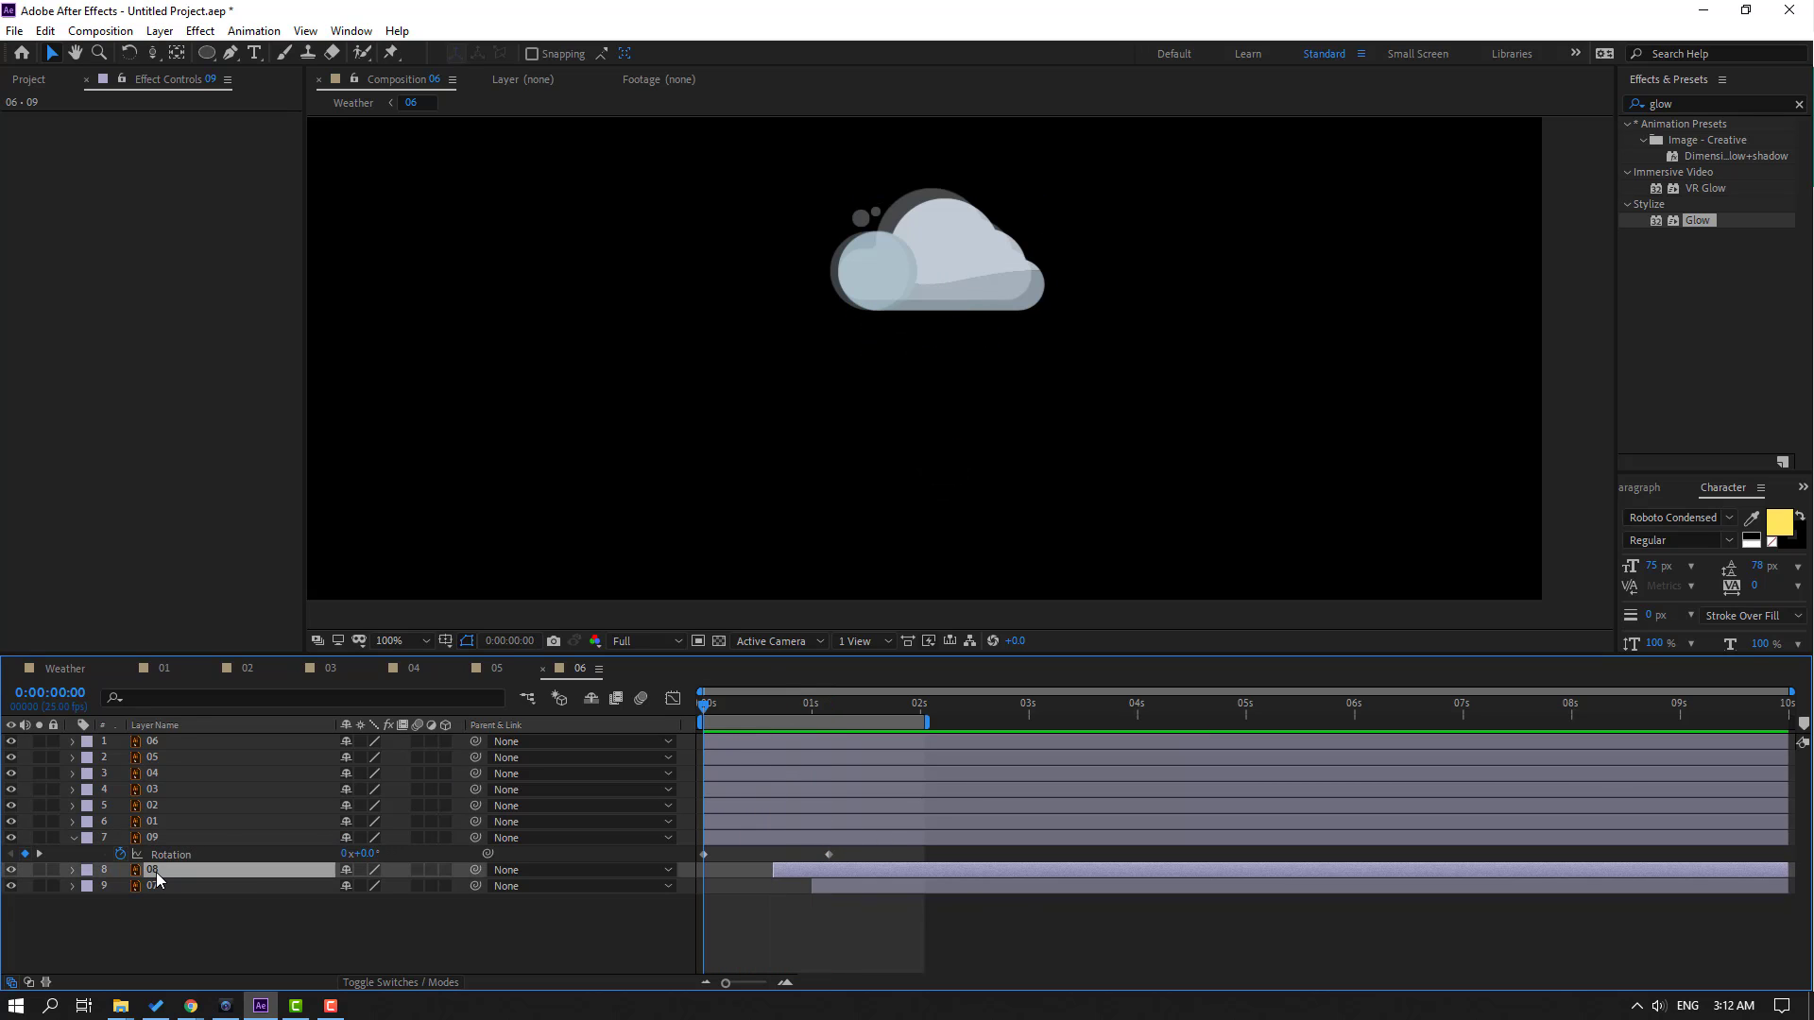
{"action": "key", "text": "r"}
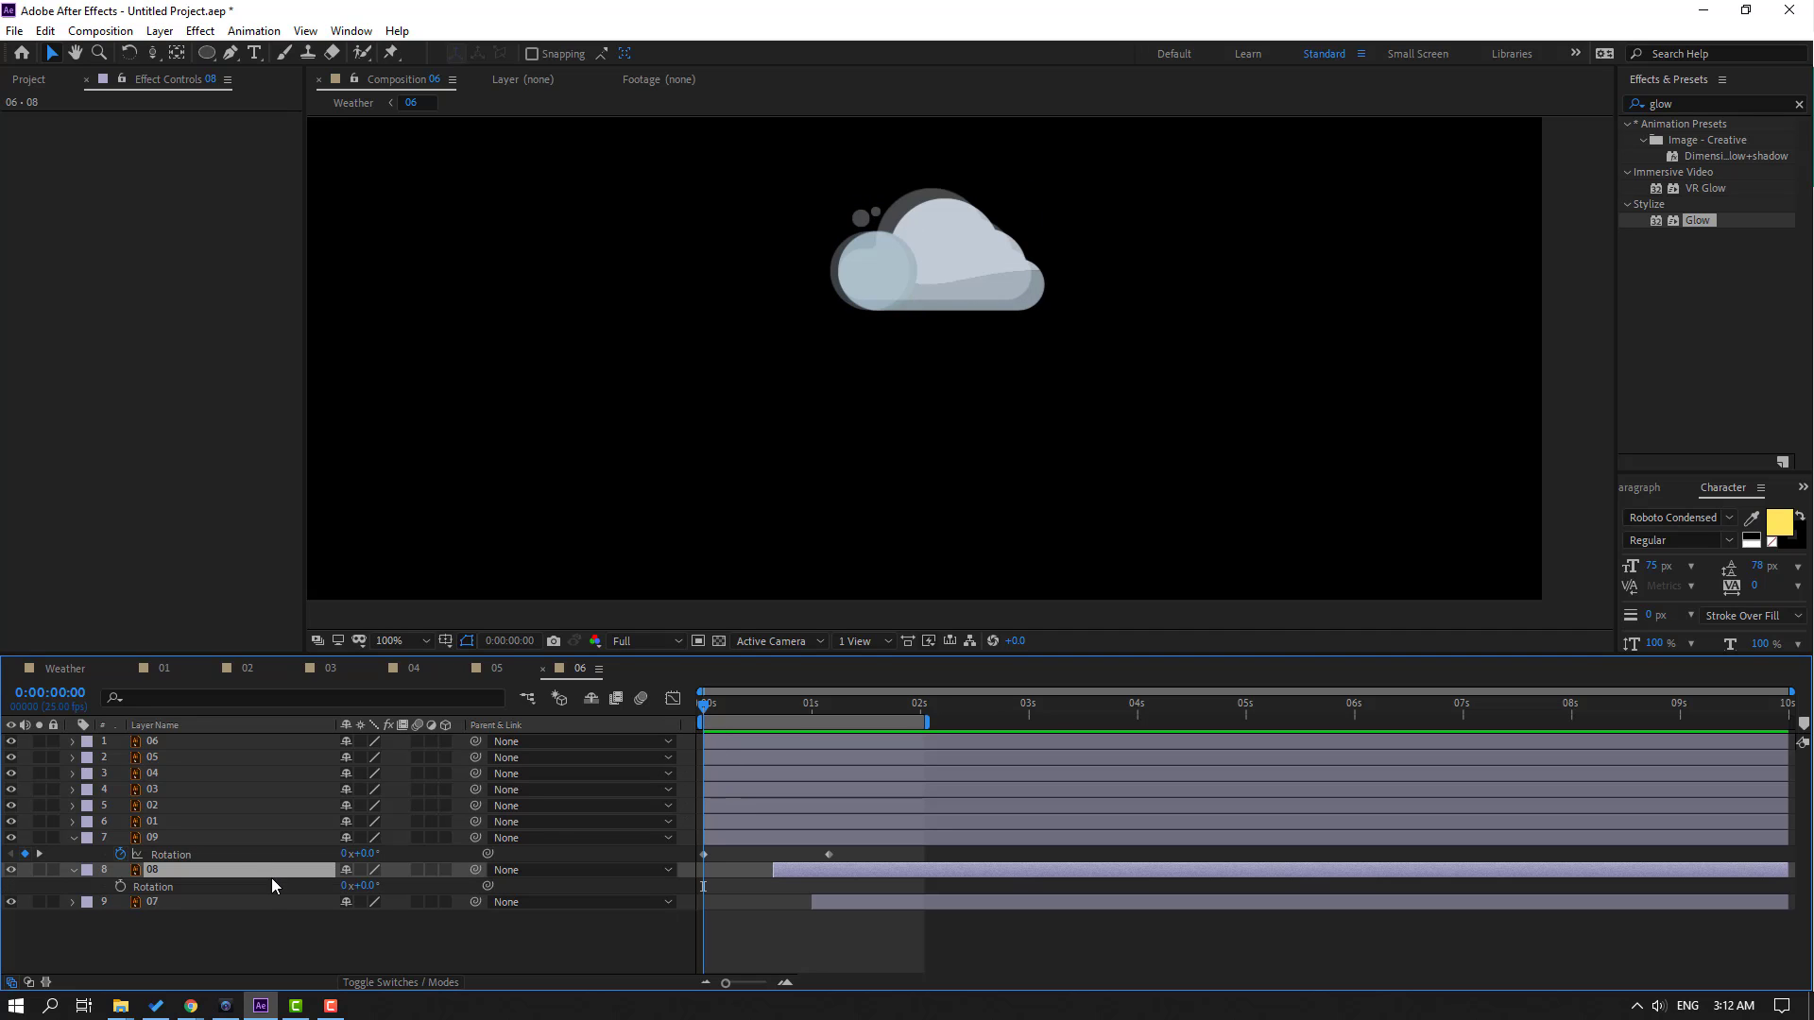
{"action": "left_click", "coordinate": [121, 887]}
{"action": "left_click_drag", "start_coordinate": [789, 718], "coordinate": [880, 728]}
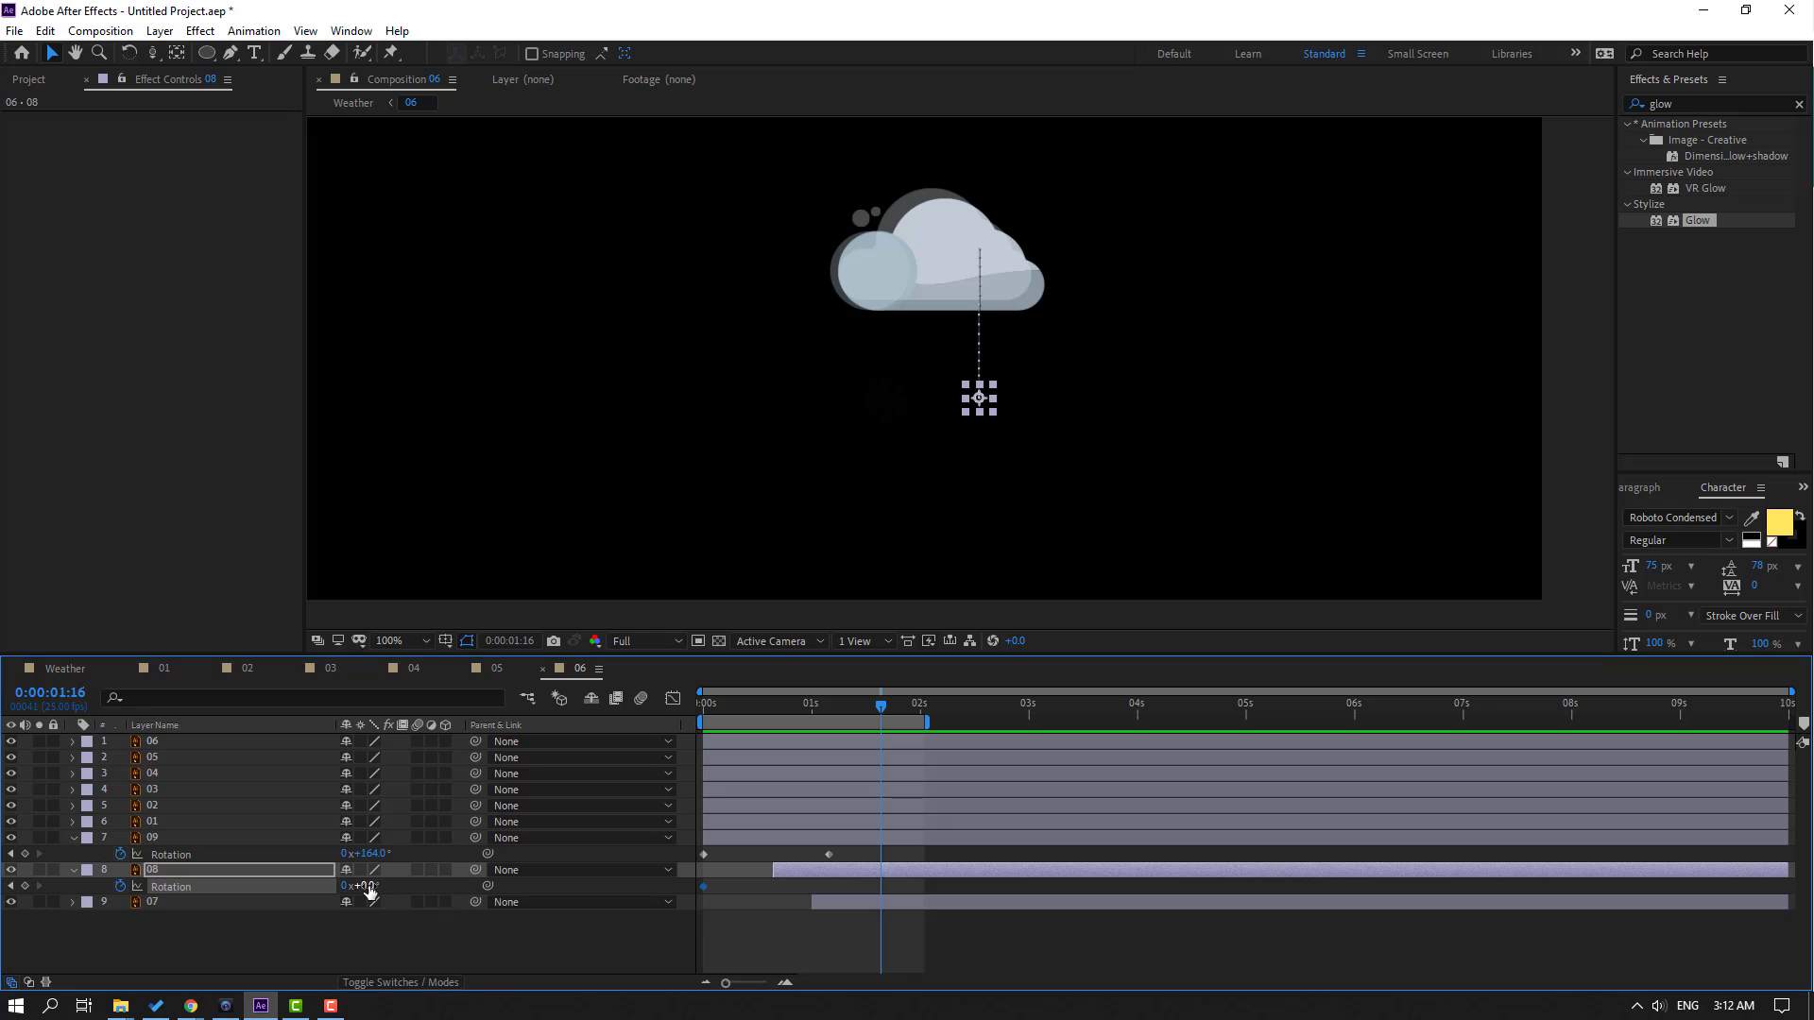
{"action": "left_click_drag", "start_coordinate": [384, 883], "coordinate": [579, 865]}
{"action": "key", "text": "space"}
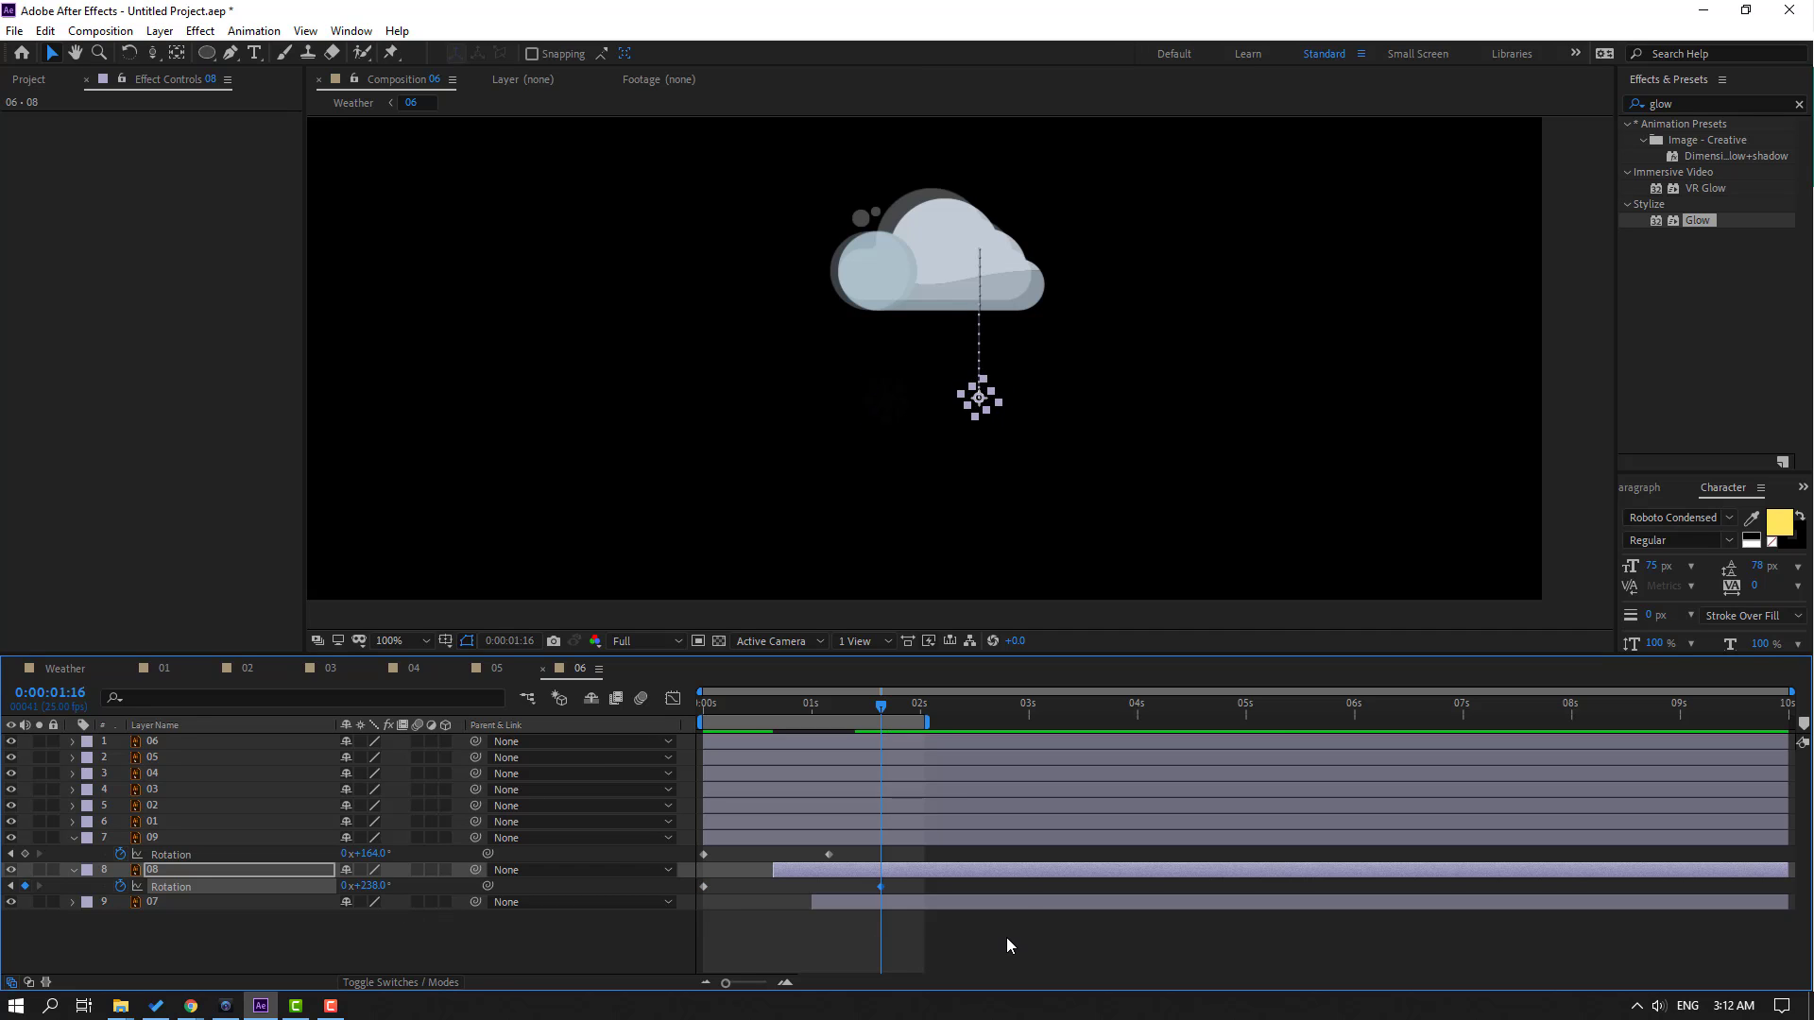
{"action": "left_click", "coordinate": [1006, 937]}
{"action": "key", "text": "space"}
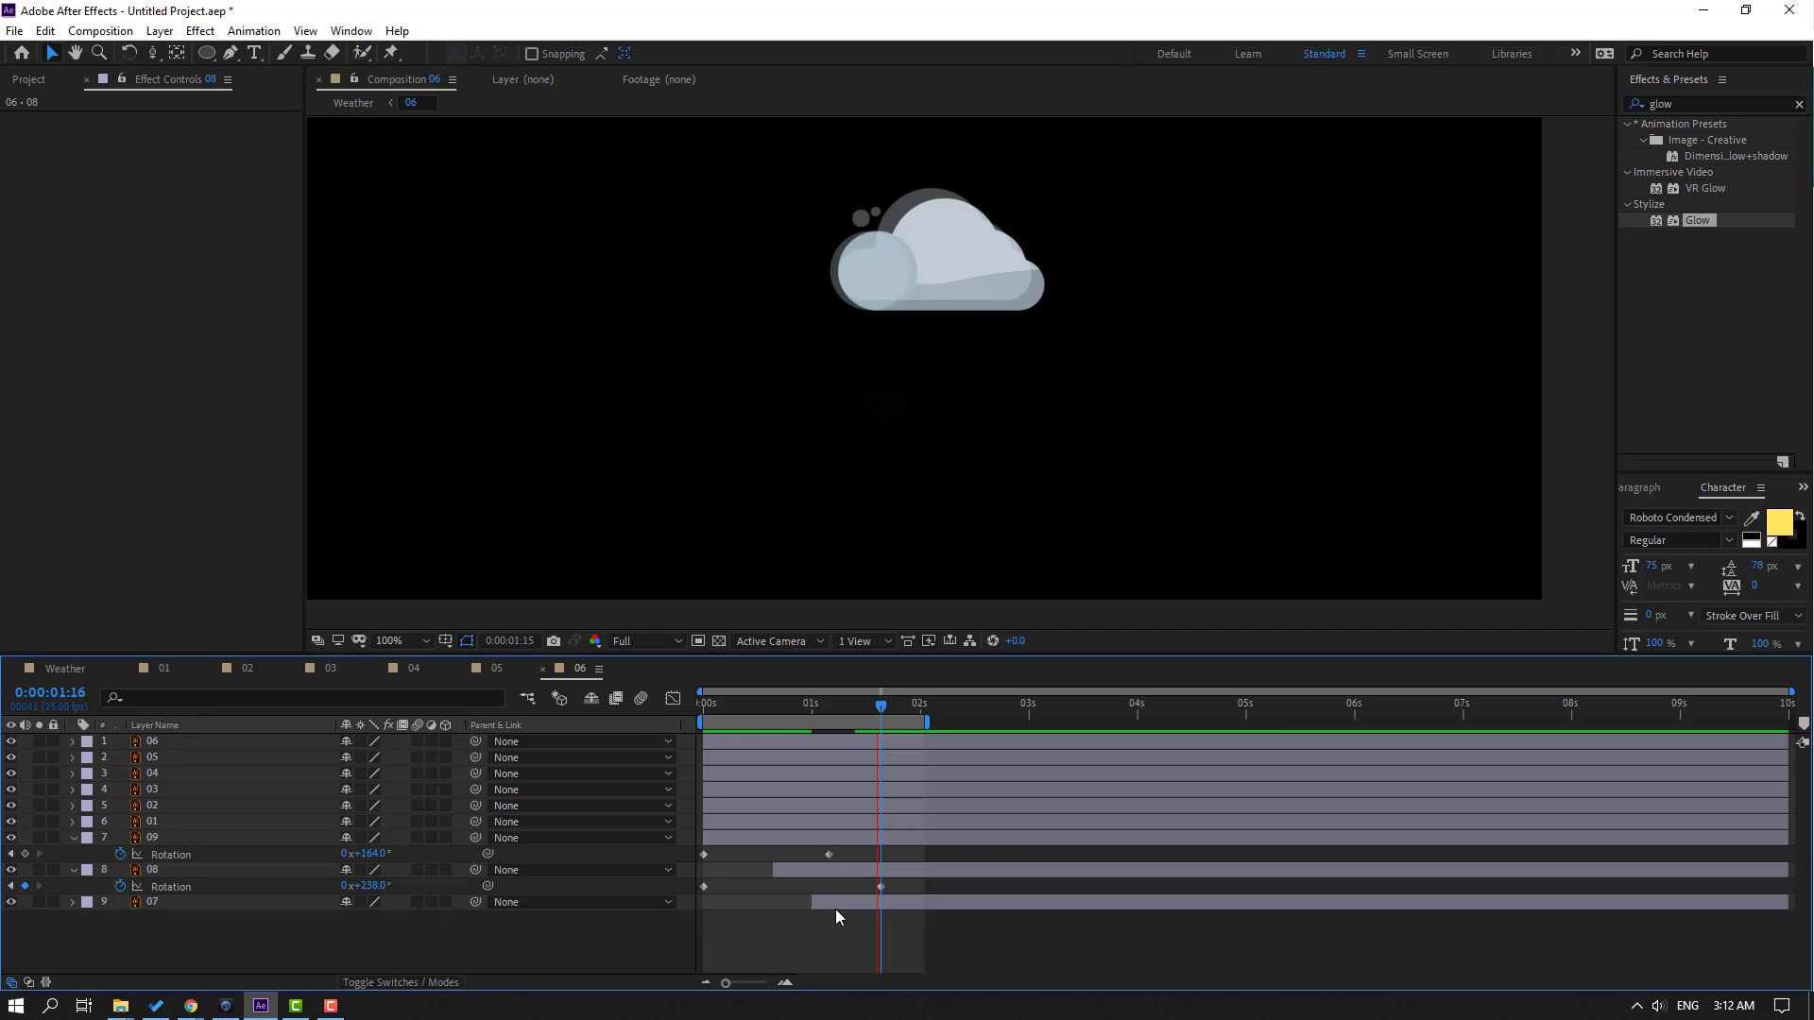
Keyframe snowflake 07's Rotation from 1s up to 179° at 1:19
{"action": "left_click_drag", "start_coordinate": [775, 720], "coordinate": [821, 876]}
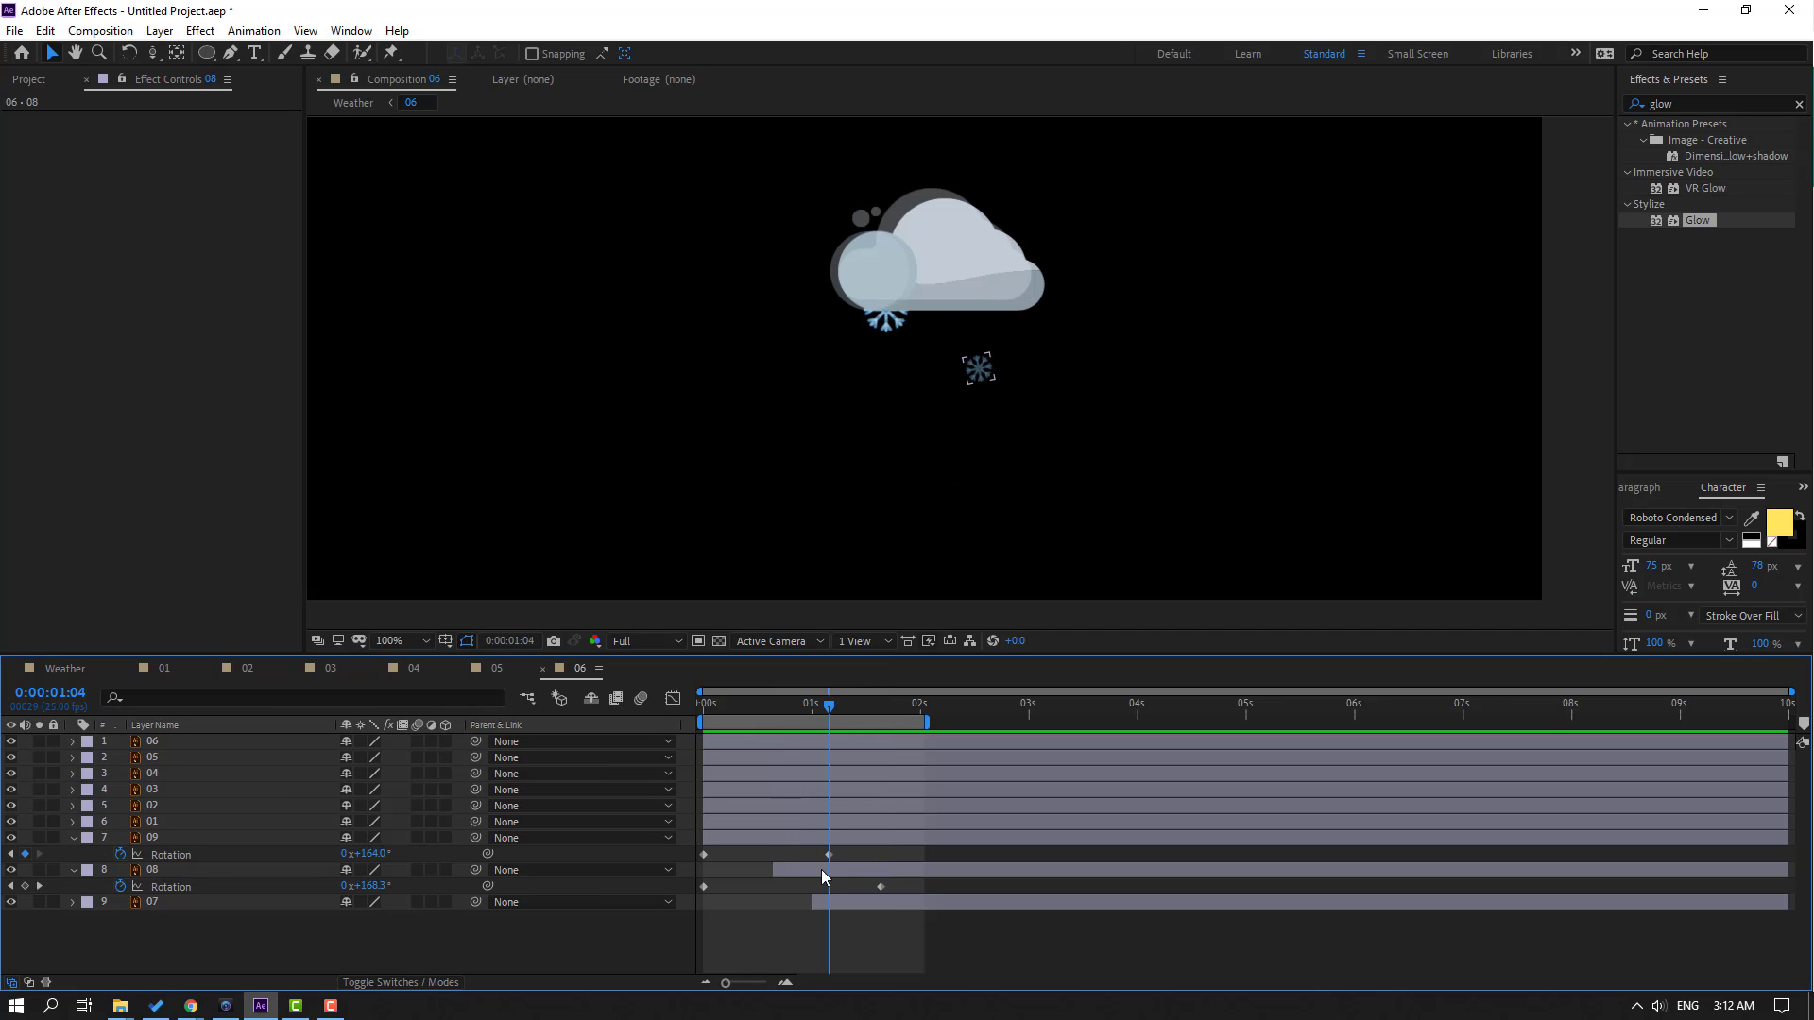
{"action": "left_click", "coordinate": [156, 902]}
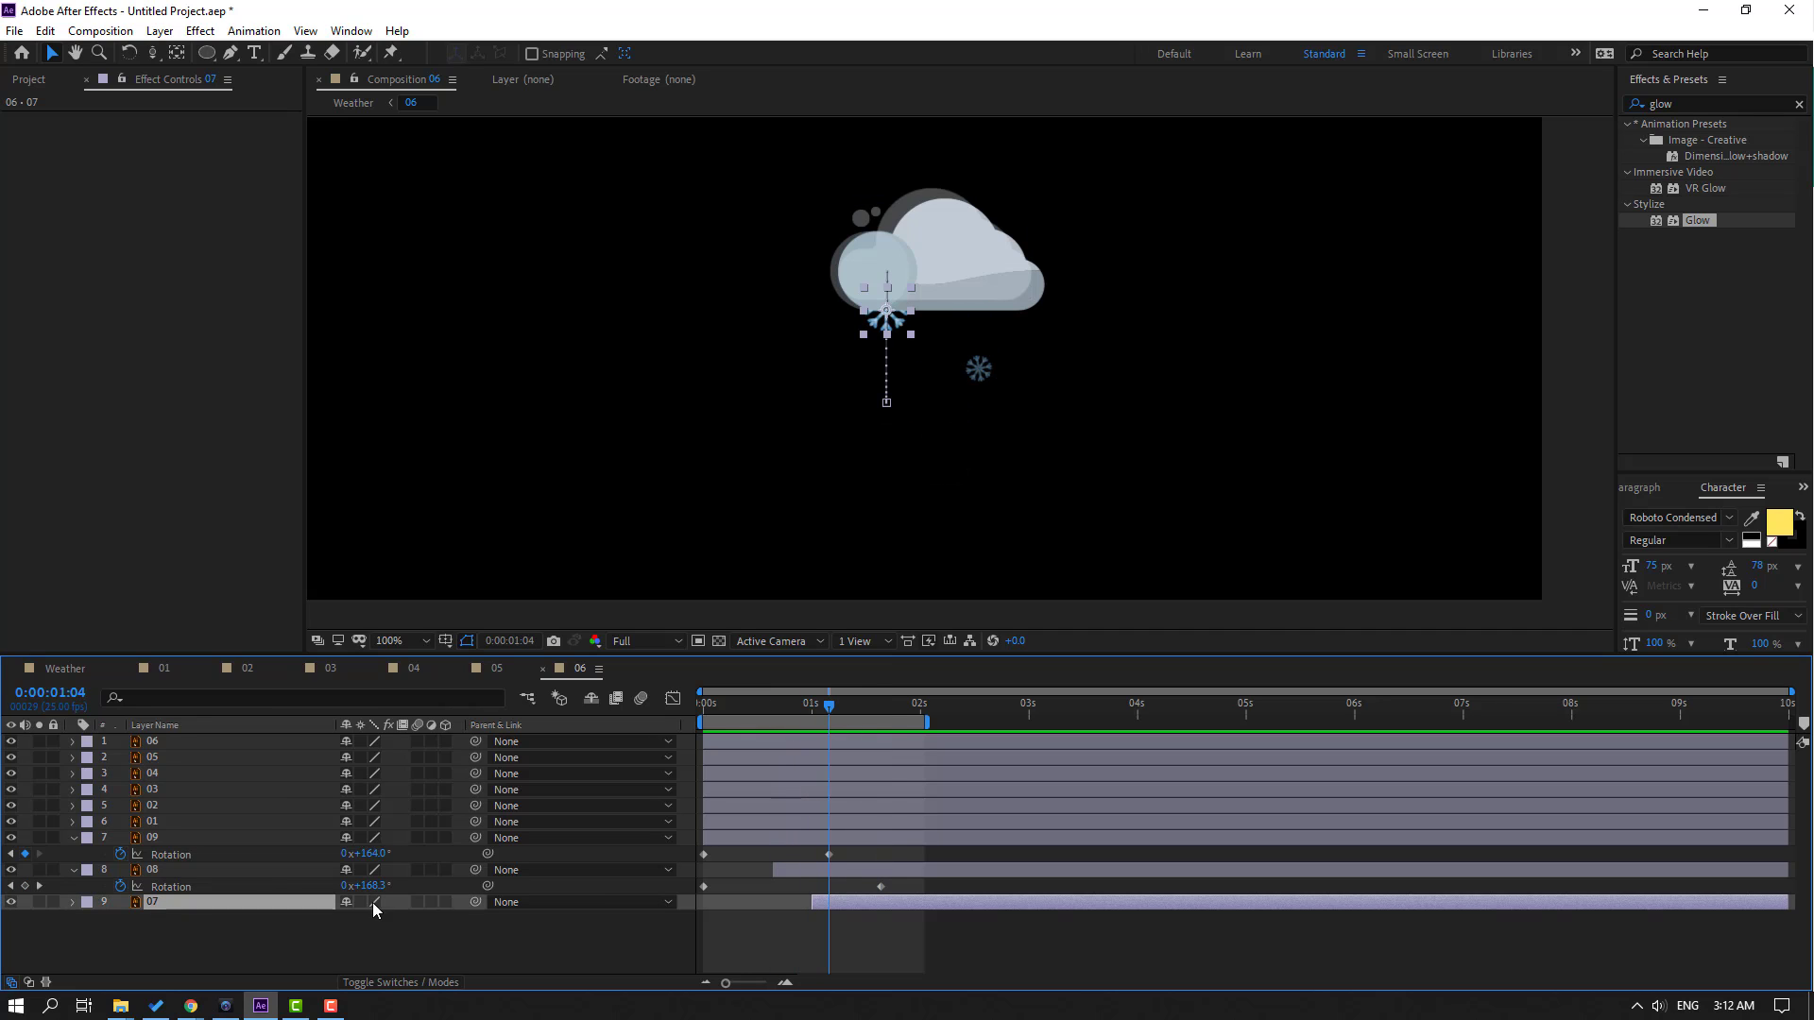
{"action": "left_click", "coordinate": [812, 715]}
{"action": "key", "text": "r"}
{"action": "left_click", "coordinate": [121, 919]}
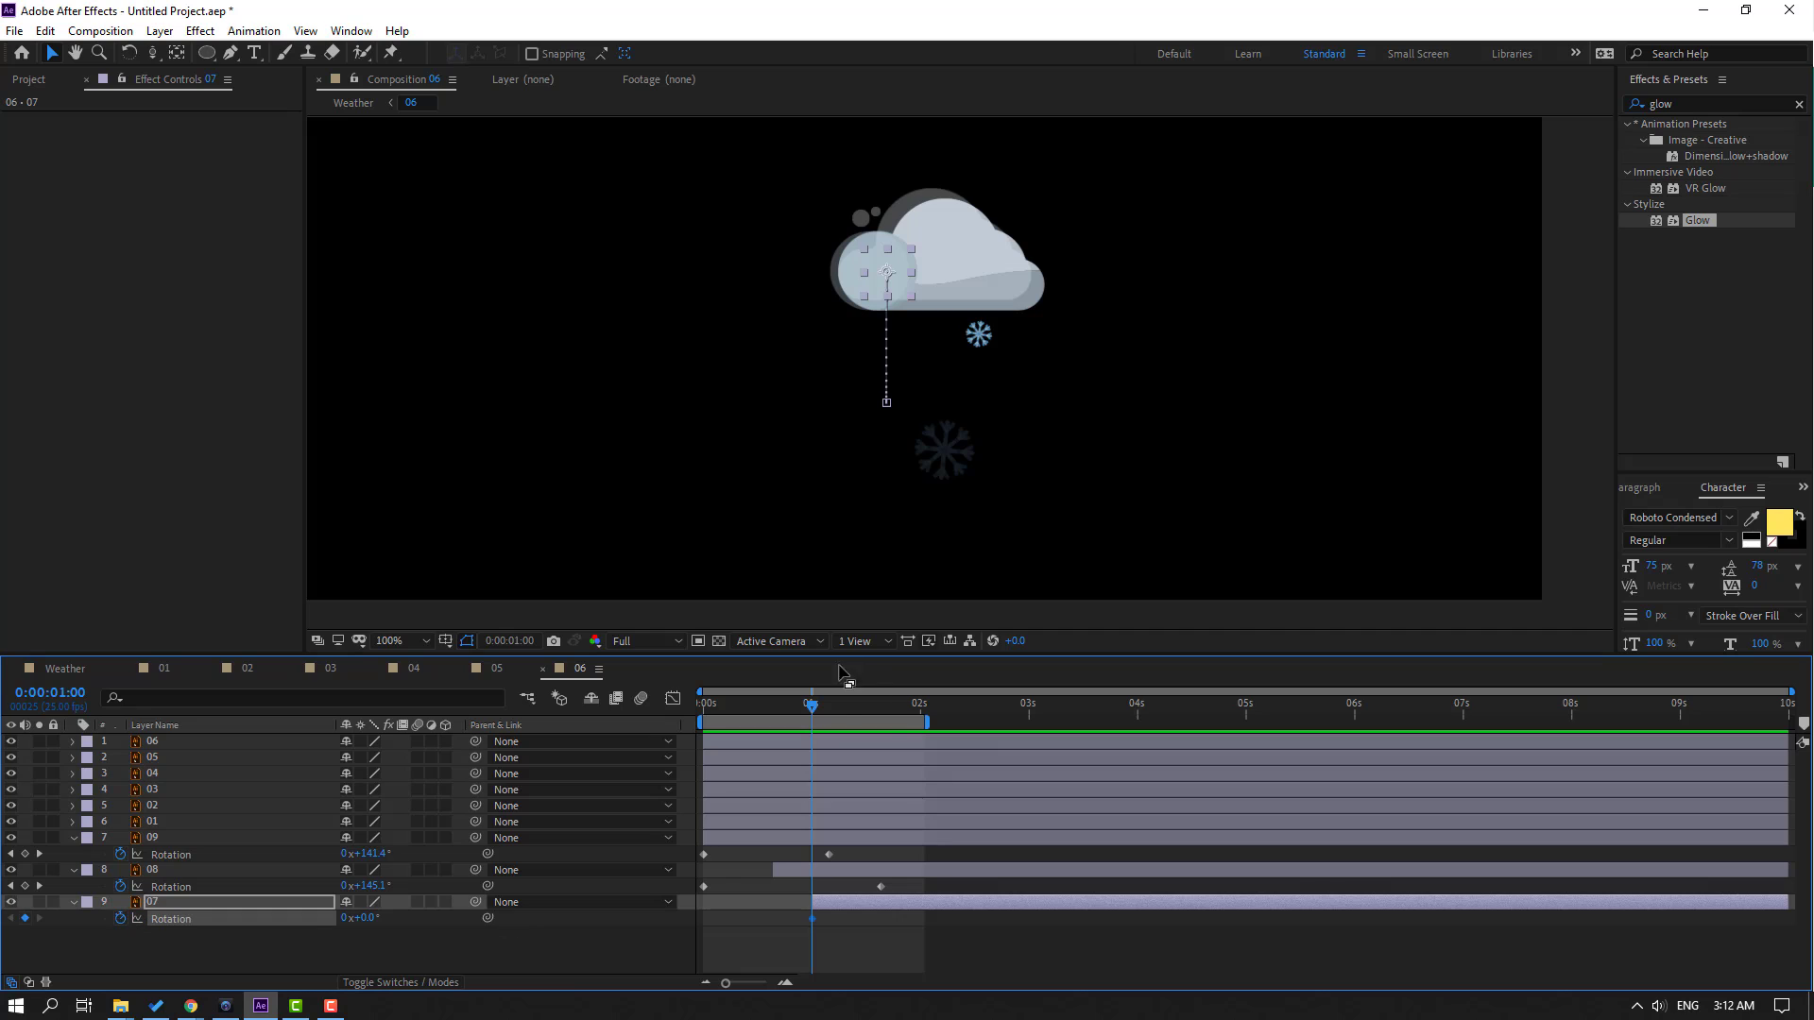
{"action": "left_click_drag", "start_coordinate": [814, 715], "coordinate": [889, 721]}
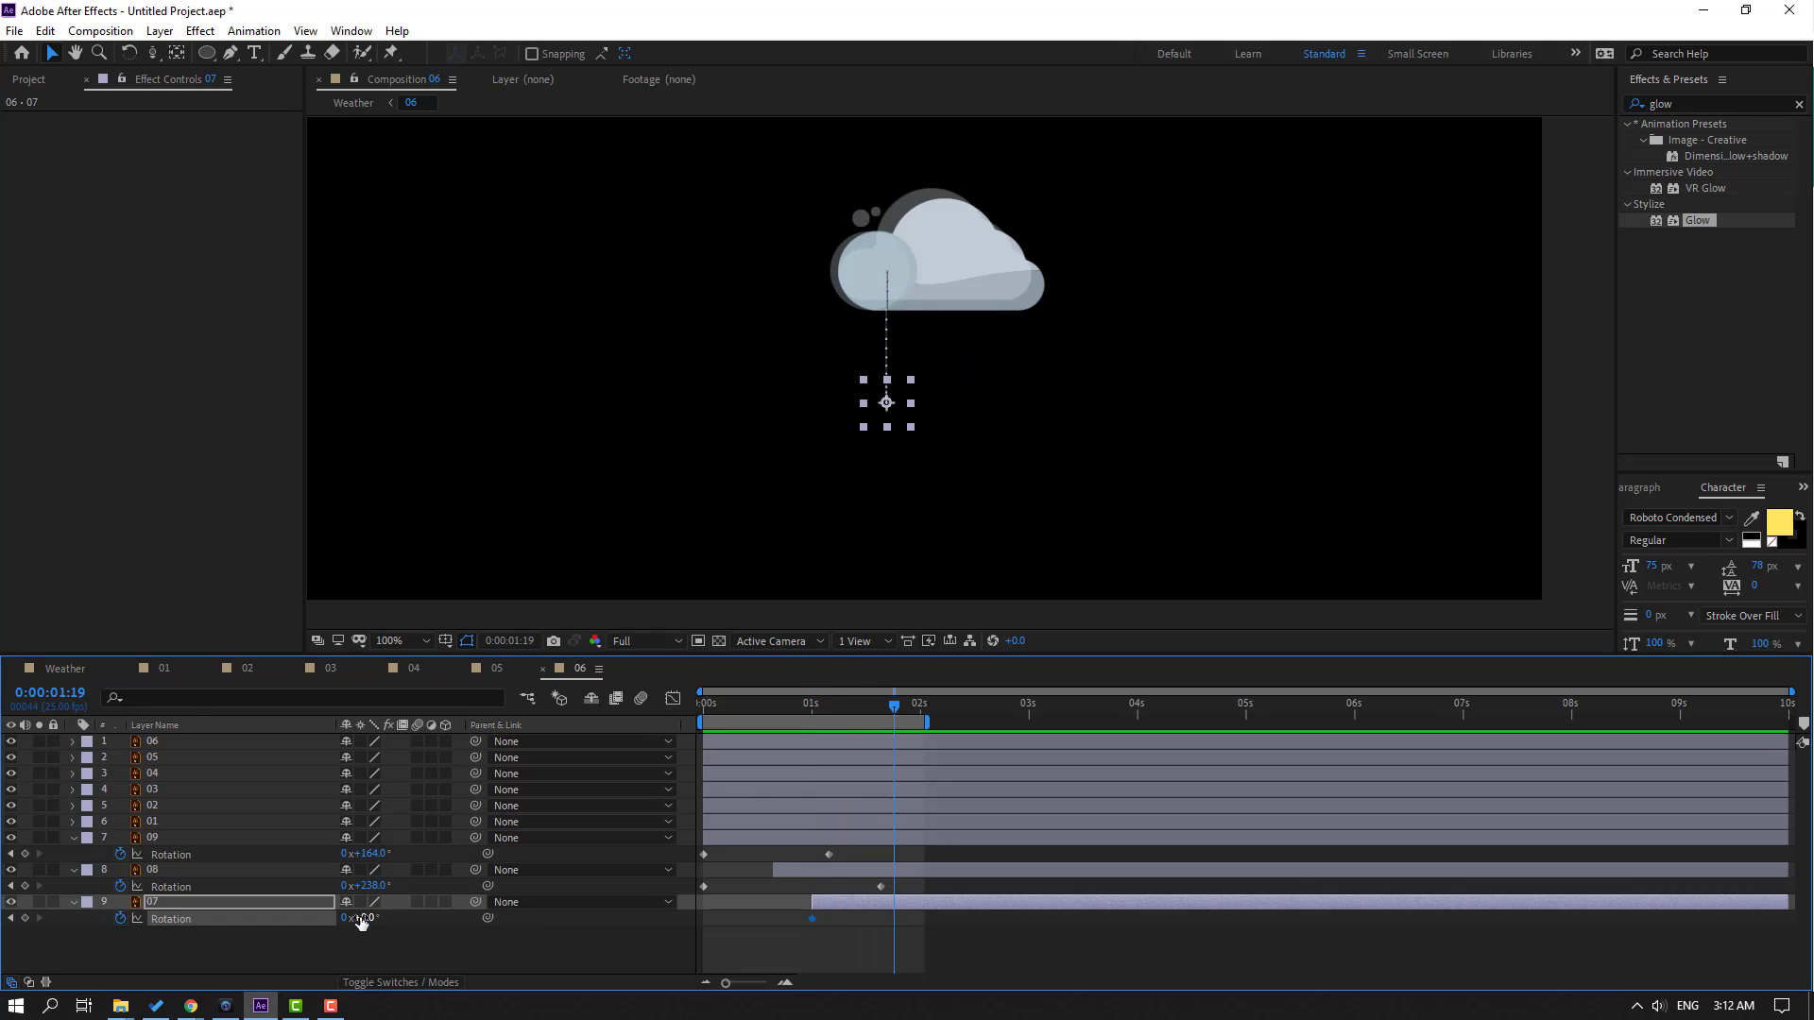
{"action": "left_click_drag", "start_coordinate": [361, 922], "coordinate": [531, 922]}
{"action": "left_click", "coordinate": [1055, 954]}
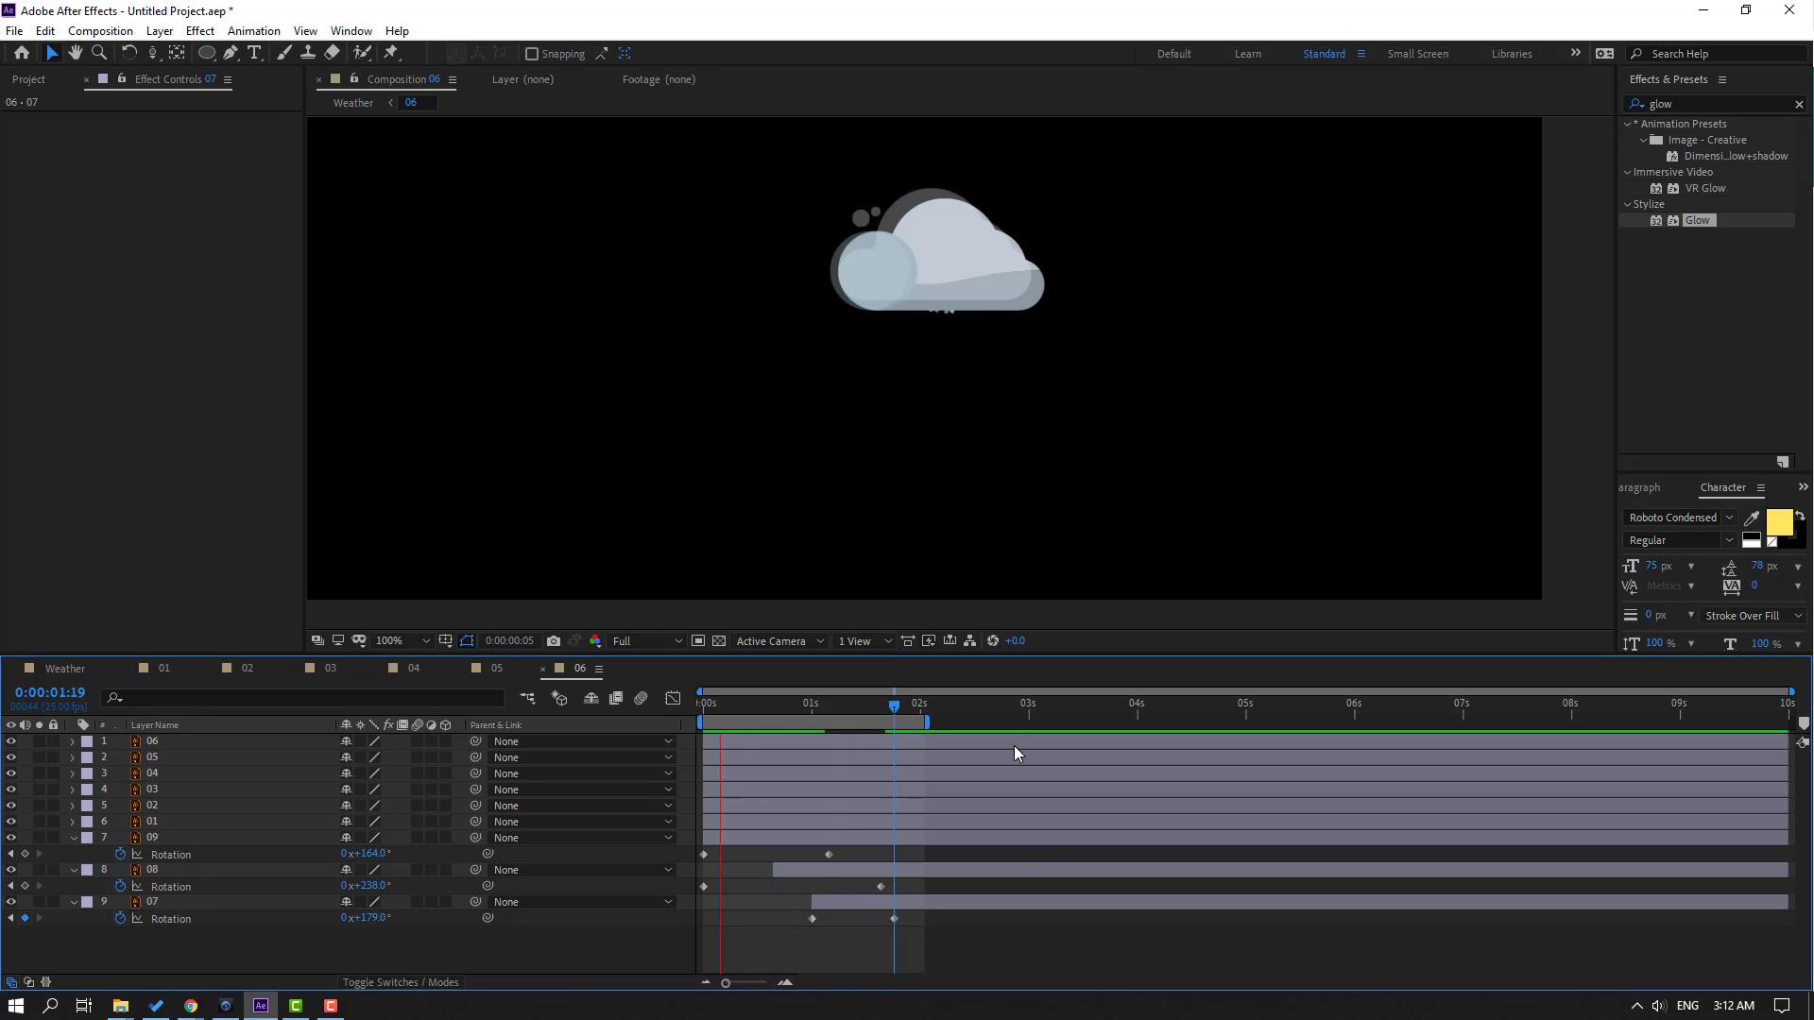
{"action": "scroll", "coordinate": [882, 498], "scroll_direction": "down", "scroll_amount": 4}
{"action": "scroll", "coordinate": [883, 497], "scroll_direction": "up", "scroll_amount": 2}
{"action": "scroll", "coordinate": [1011, 376], "scroll_direction": "up", "scroll_amount": 2}
{"action": "scroll", "coordinate": [1011, 376], "scroll_direction": "up", "scroll_amount": 2}
Make cloud layer 05 bob by lowering its Position at 1s, returning at 2s, eased
{"action": "left_click", "coordinate": [933, 144]}
{"action": "left_click_drag", "start_coordinate": [1094, 292], "coordinate": [990, 439]}
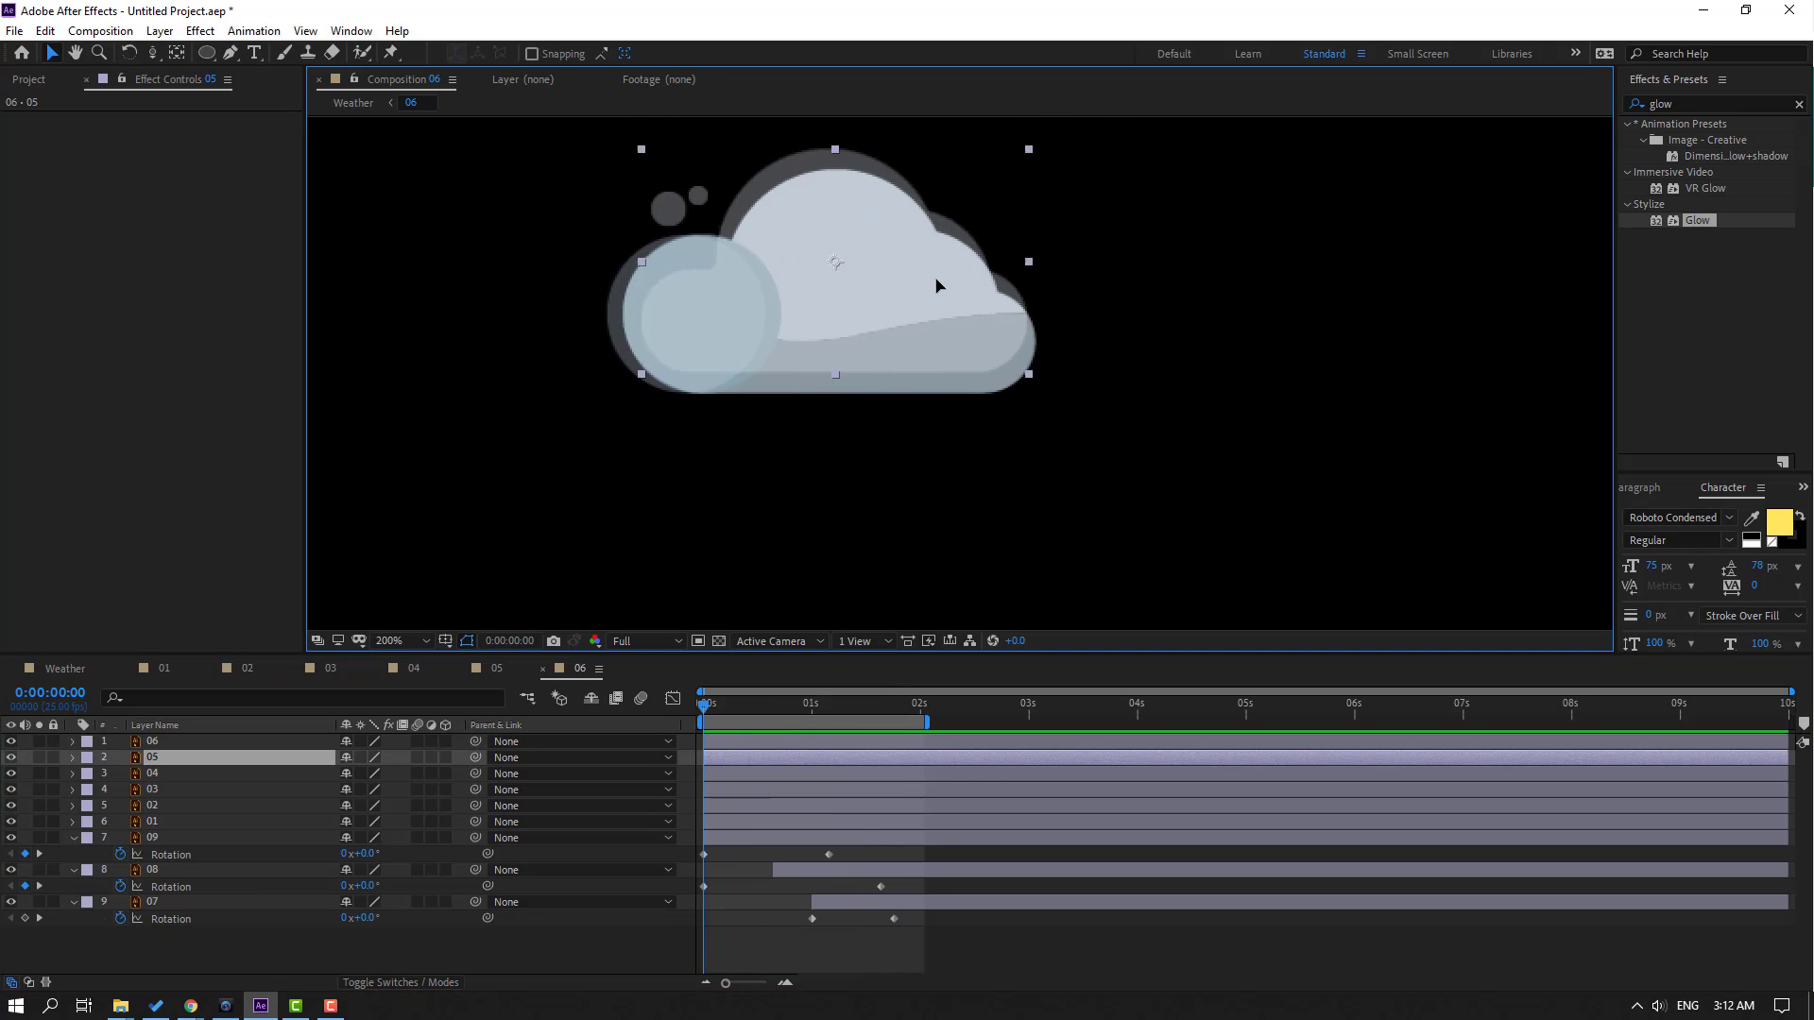
{"action": "key", "text": "p"}
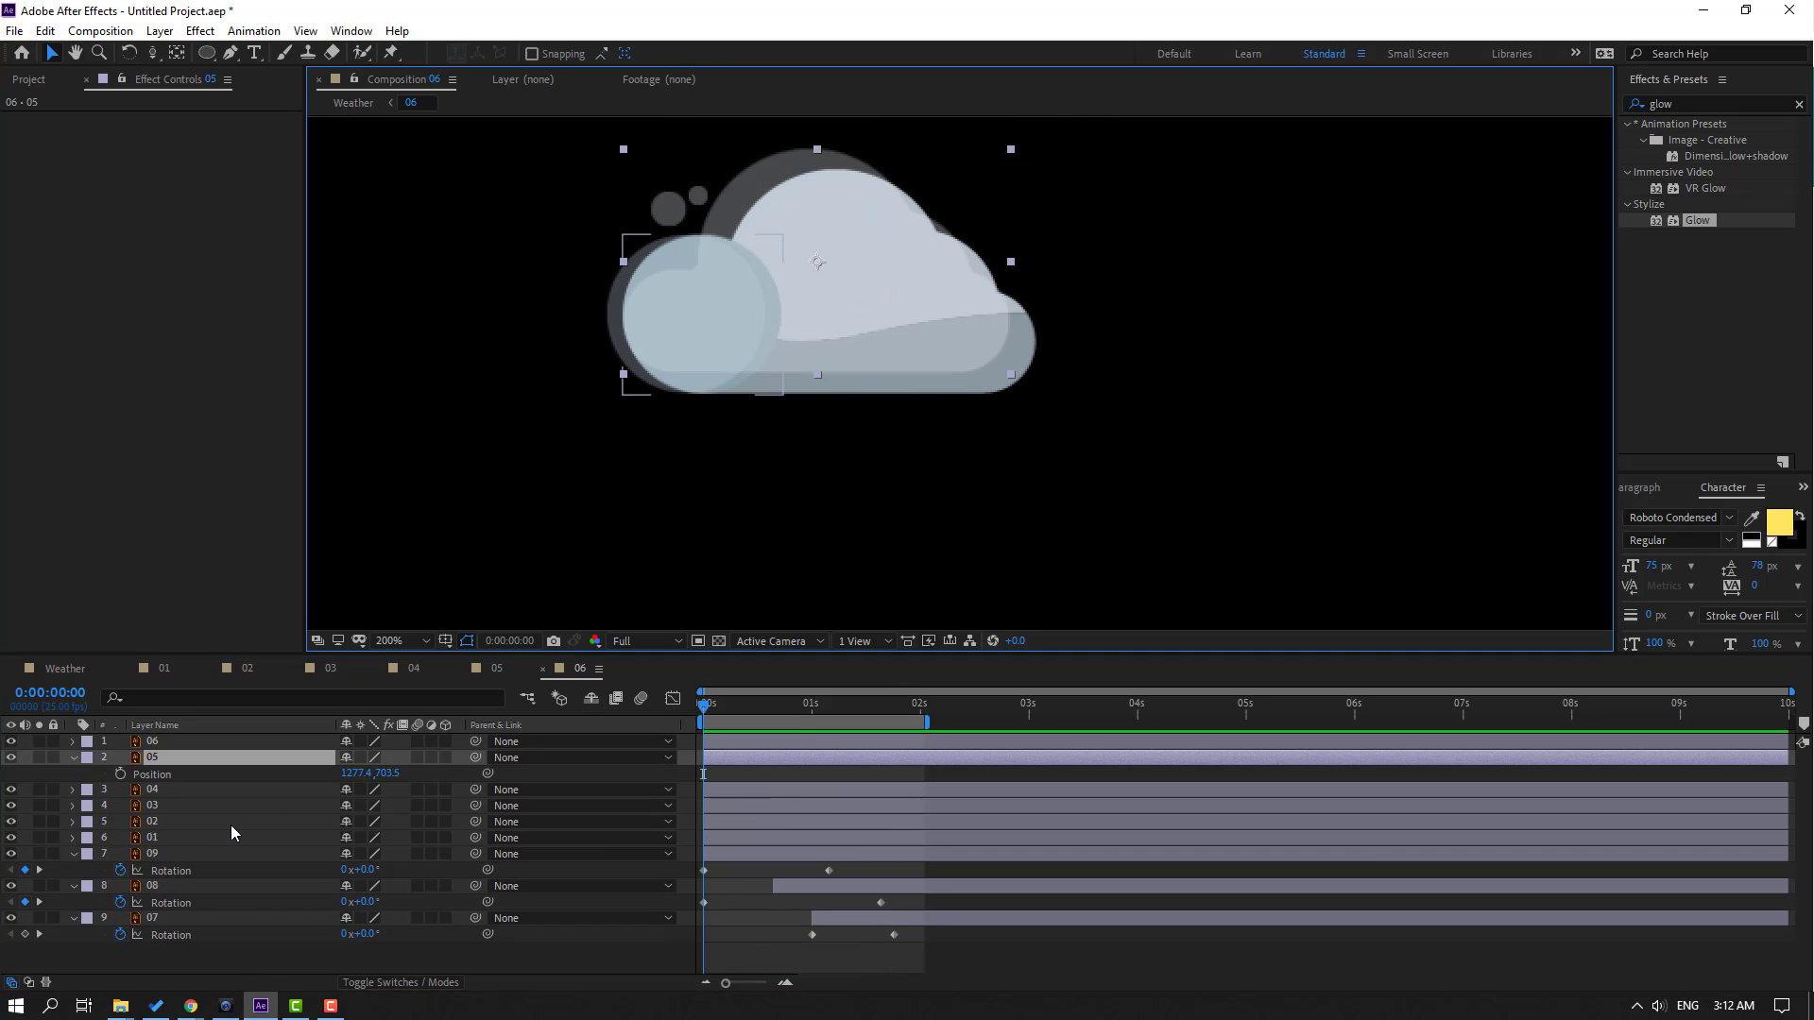
{"action": "left_click", "coordinate": [120, 774]}
{"action": "left_click_drag", "start_coordinate": [732, 718], "coordinate": [814, 727]}
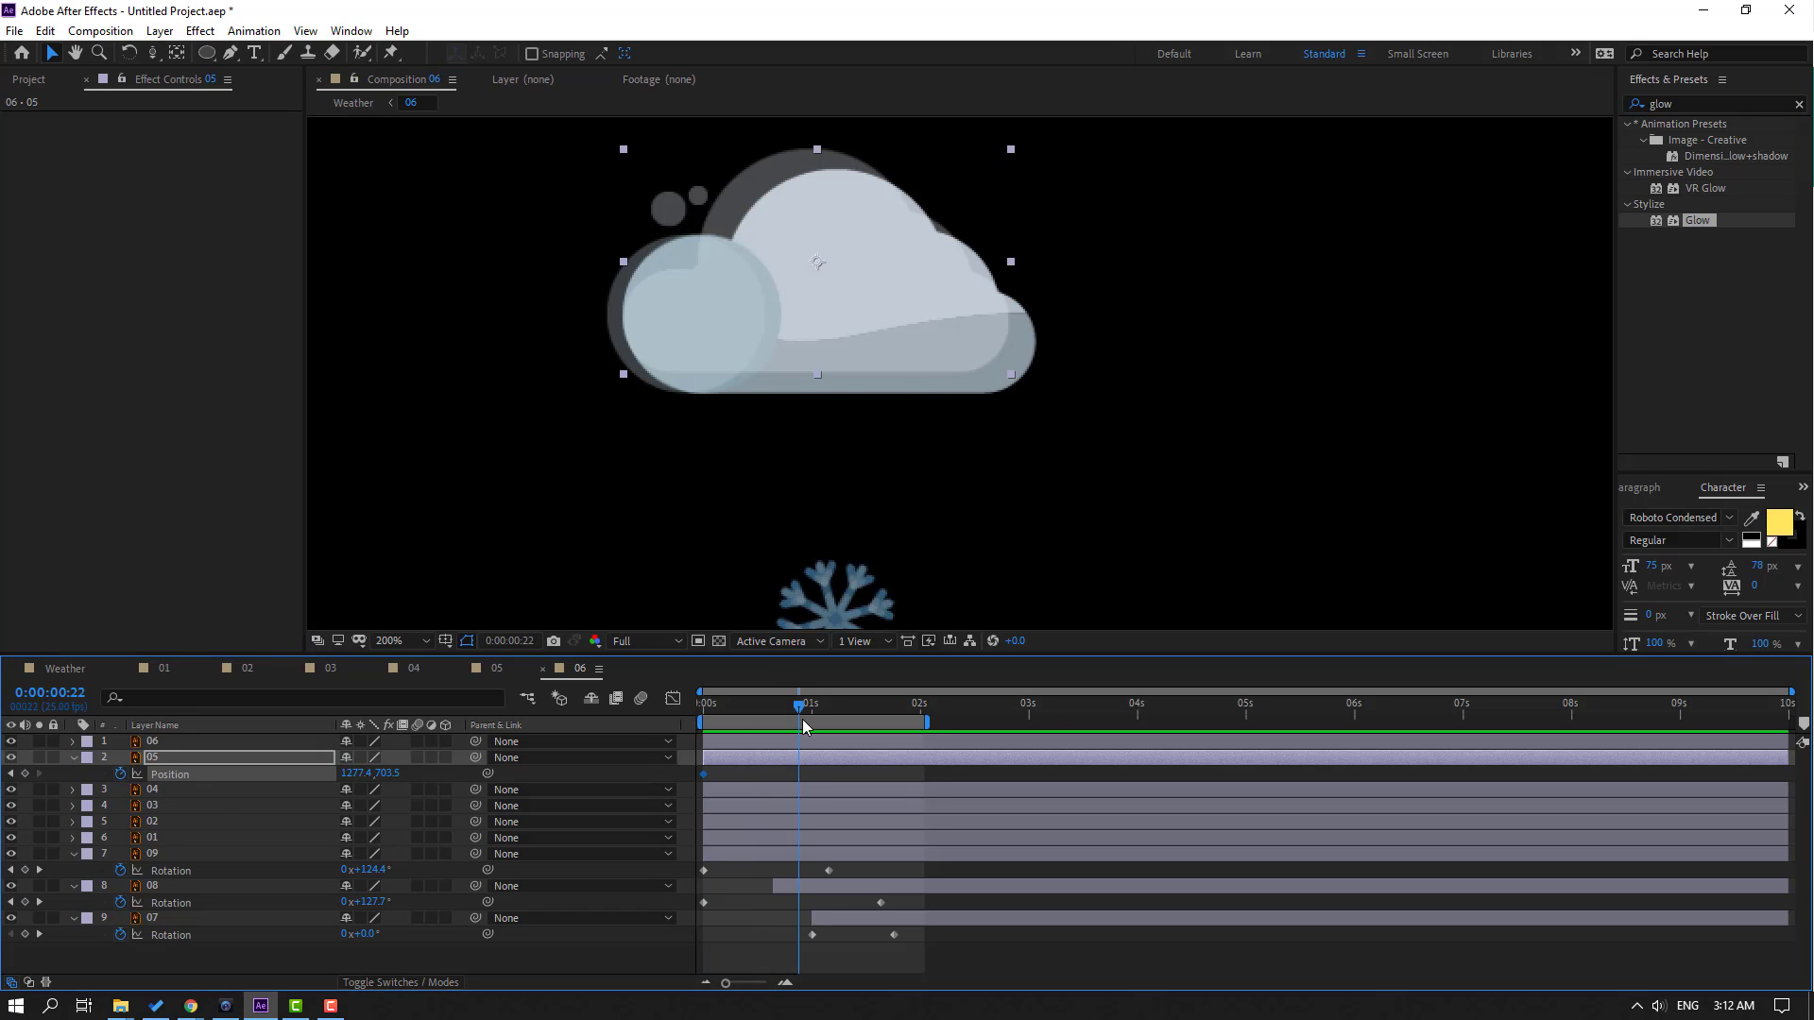
{"action": "left_click_drag", "start_coordinate": [387, 776], "coordinate": [406, 776]}
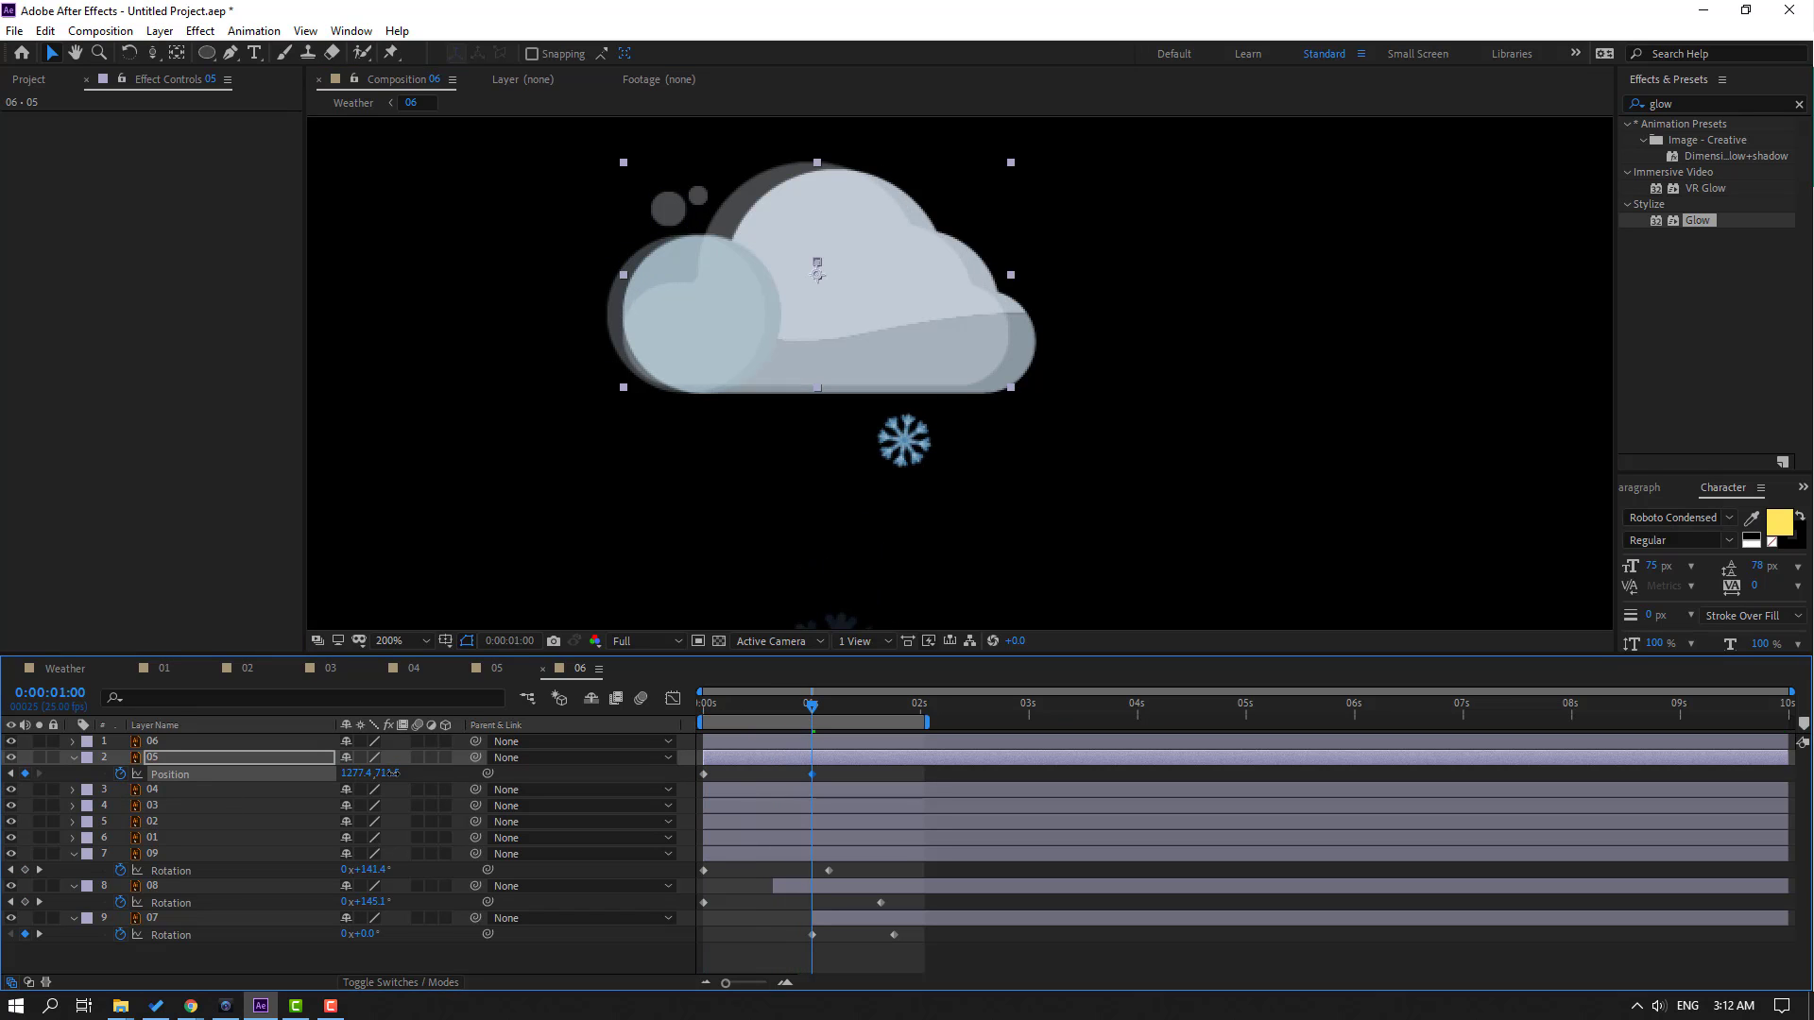
{"action": "left_click", "coordinate": [916, 724]}
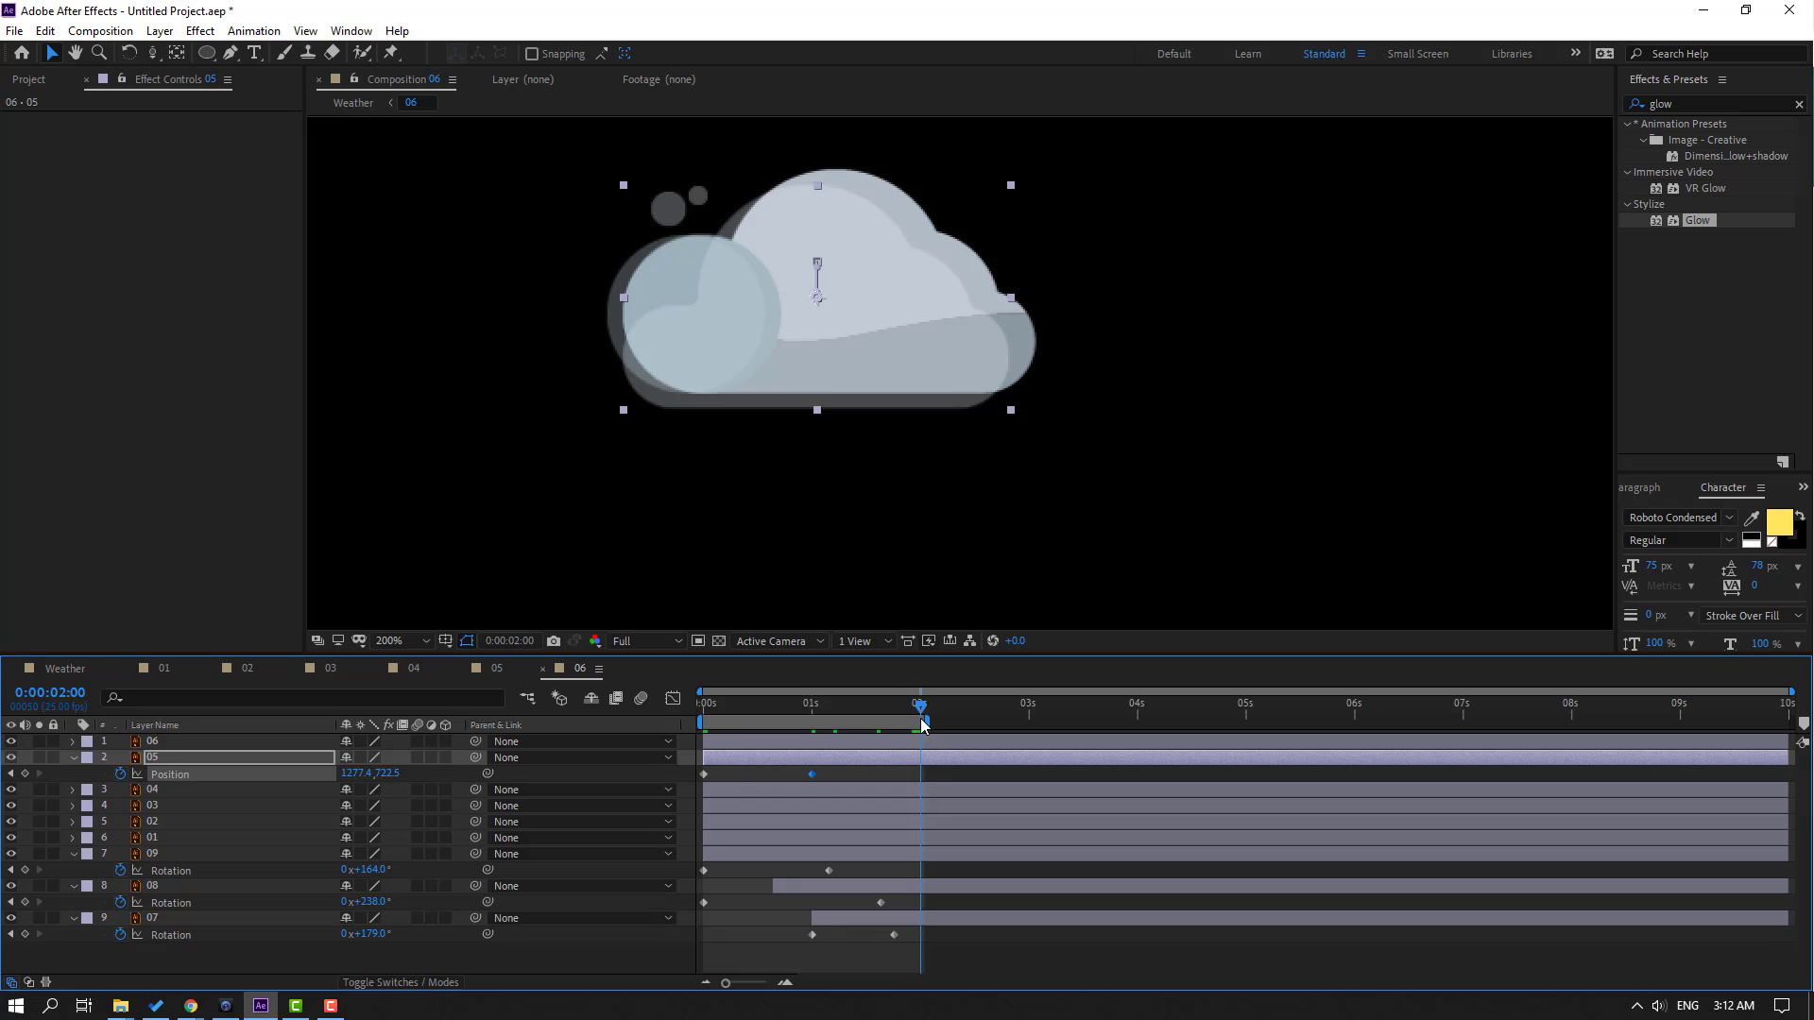
{"action": "left_click", "coordinate": [704, 774]}
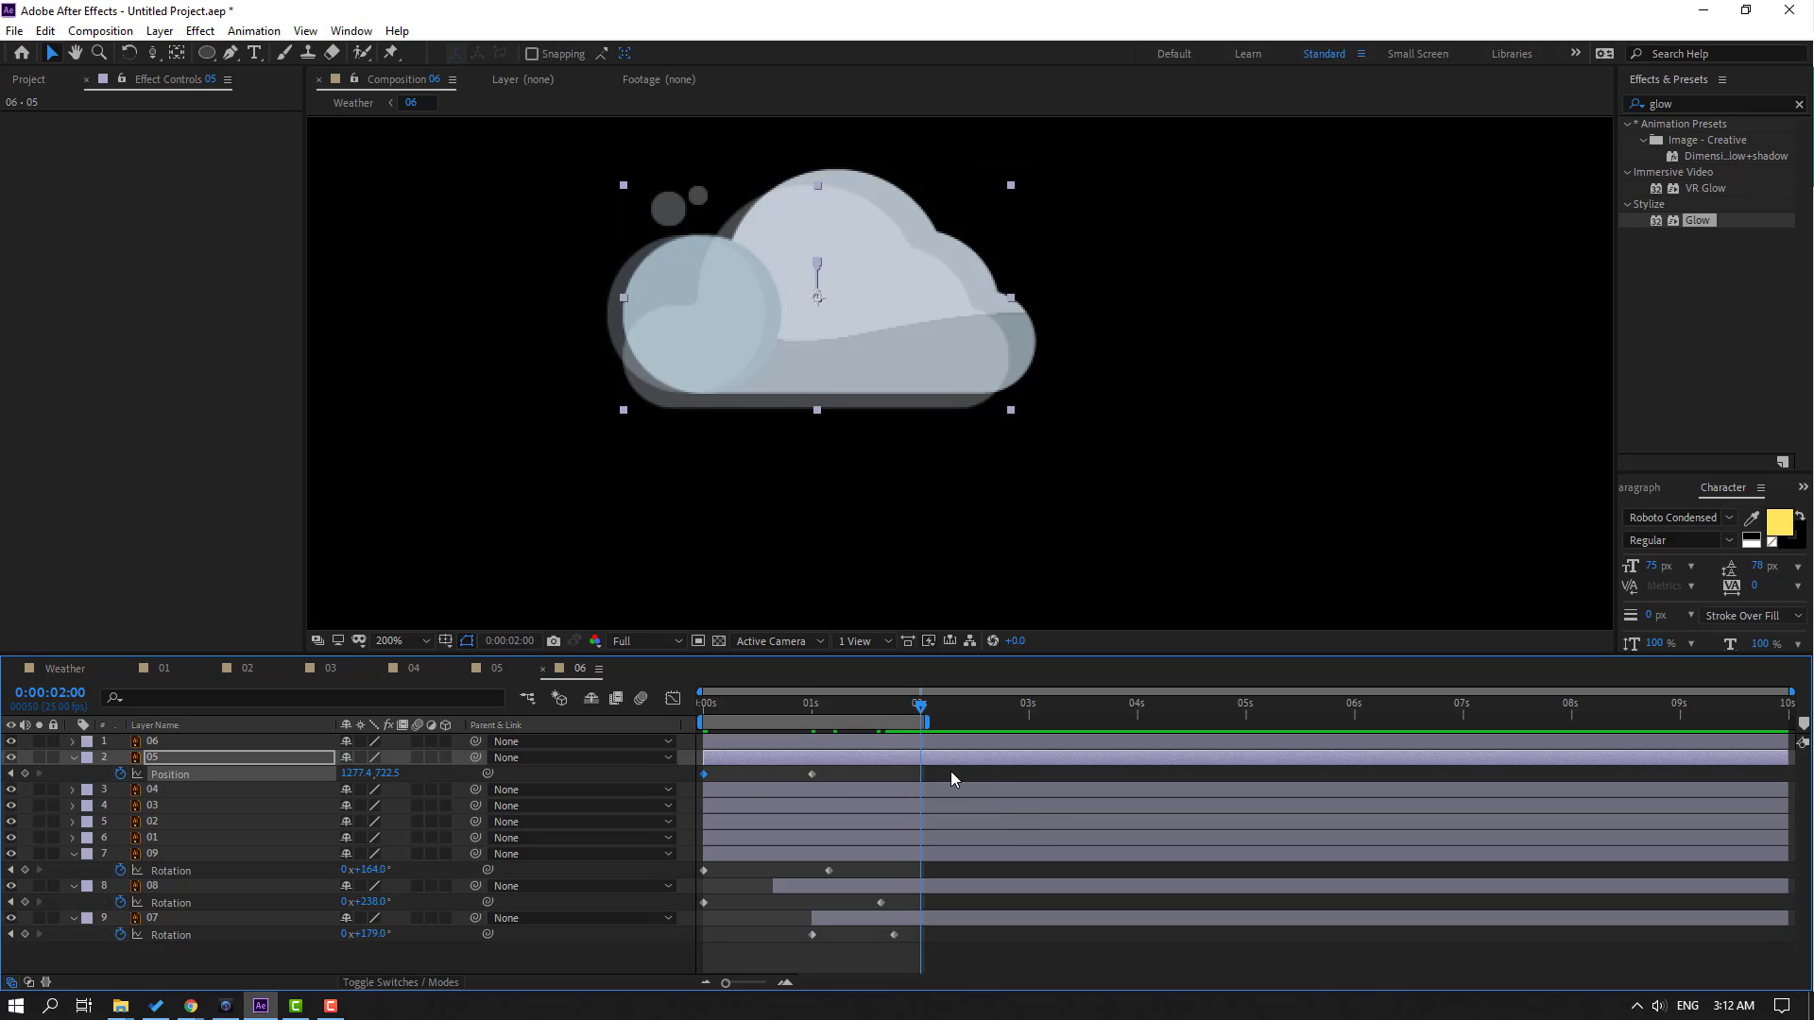
{"action": "key", "text": "ctrl+v"}
{"action": "right_click", "coordinate": [705, 775]}
{"action": "mouse_move", "coordinate": [822, 763]}
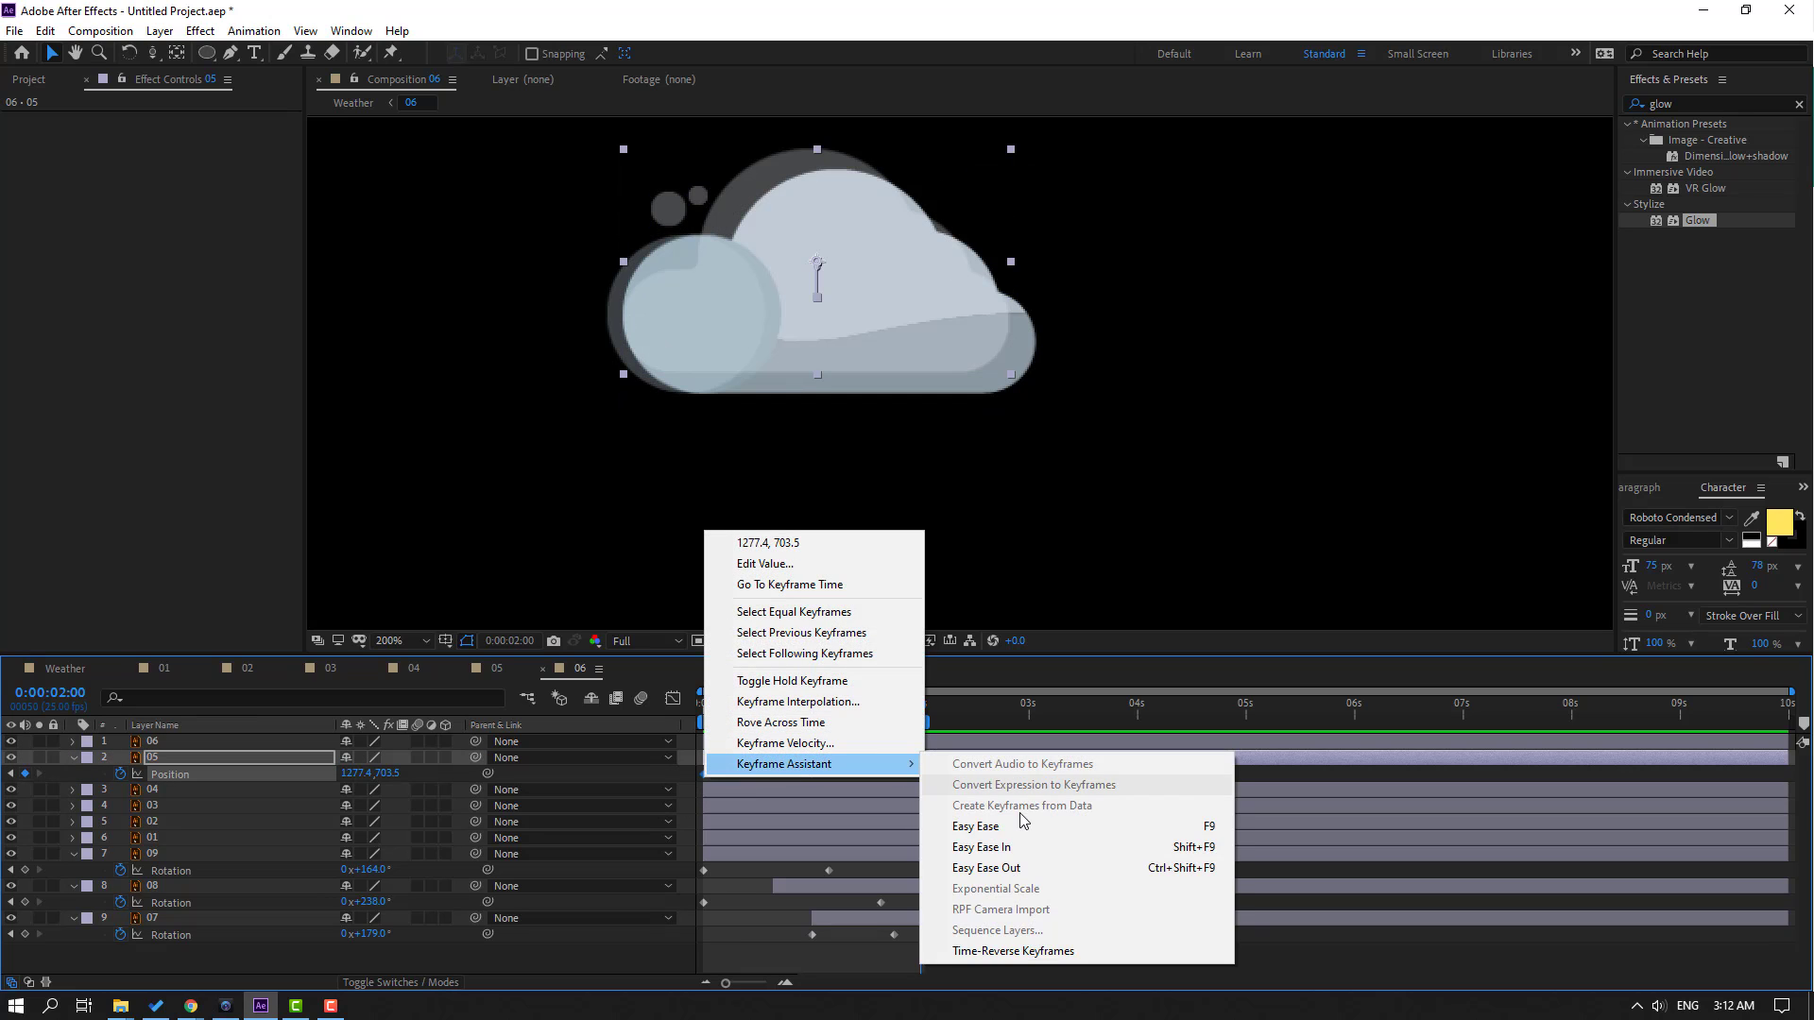
{"action": "left_click", "coordinate": [1013, 822]}
{"action": "key", "text": "space"}
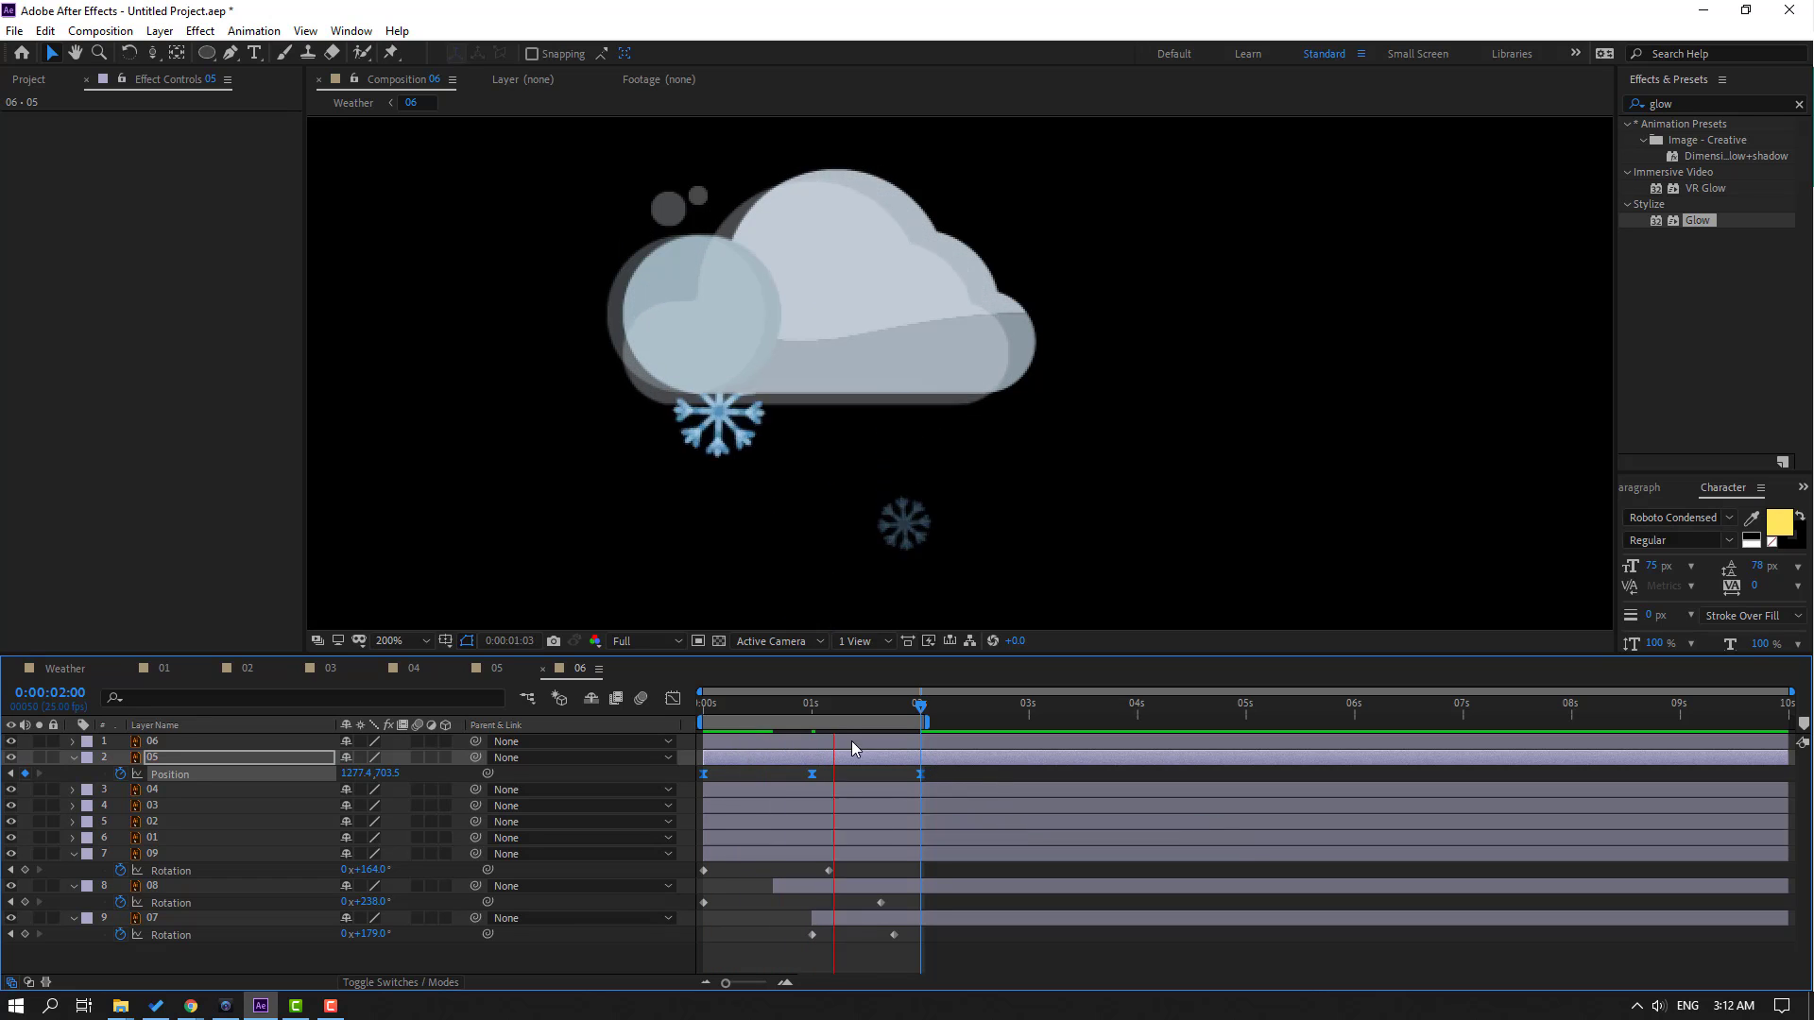
{"action": "key", "text": "space"}
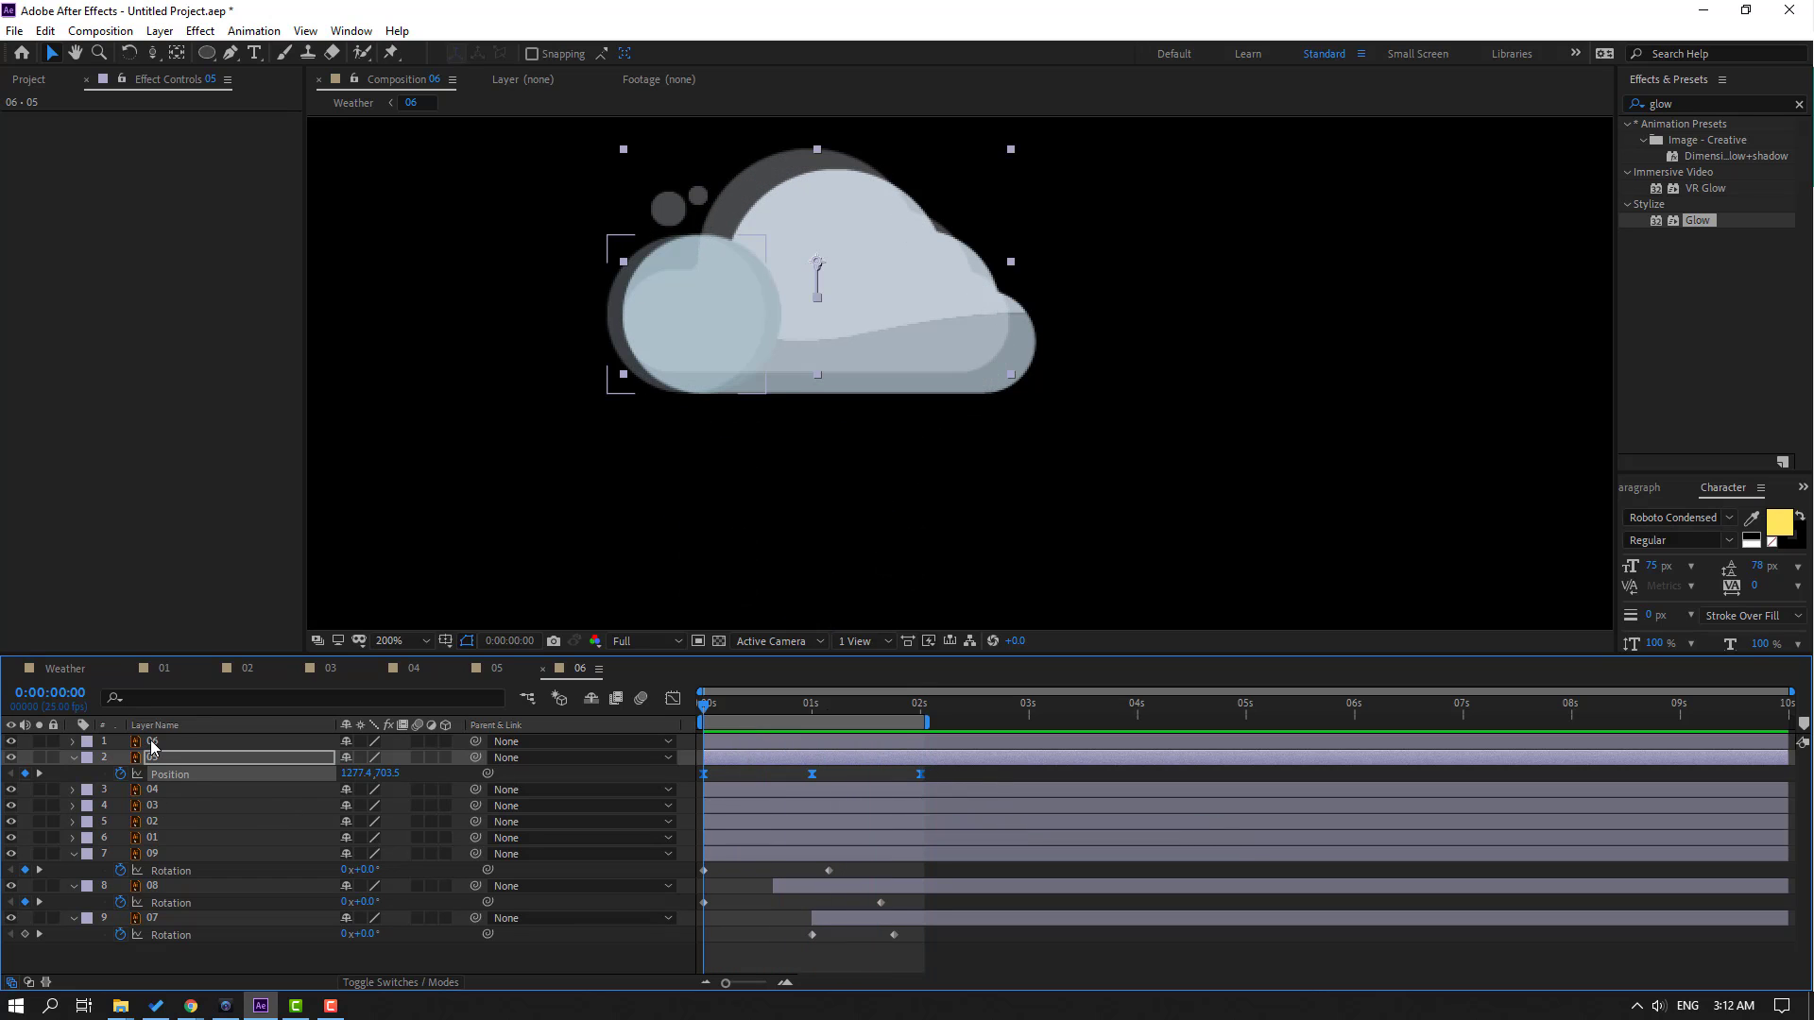
Shrink layer 06 to 88% Scale at 1s, restore 100% at 2s, and ease the keyframes
{"action": "left_click", "coordinate": [151, 745]}
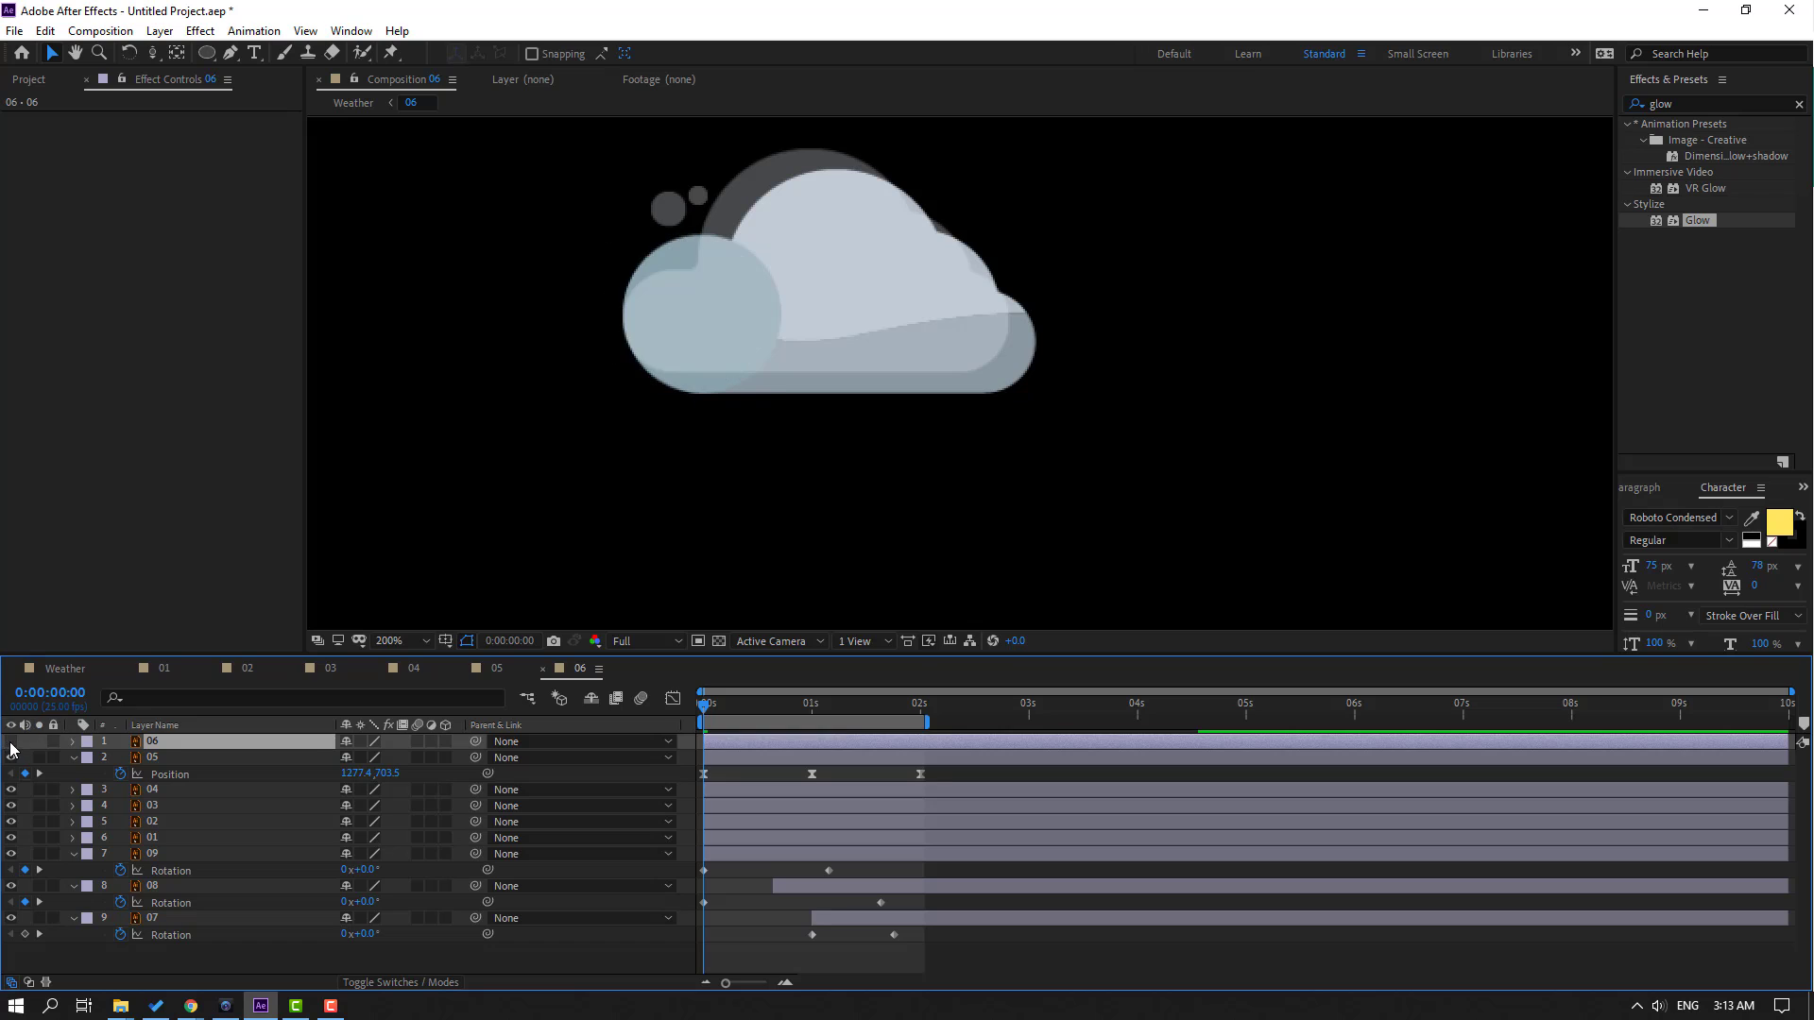
{"action": "key", "text": "s"}
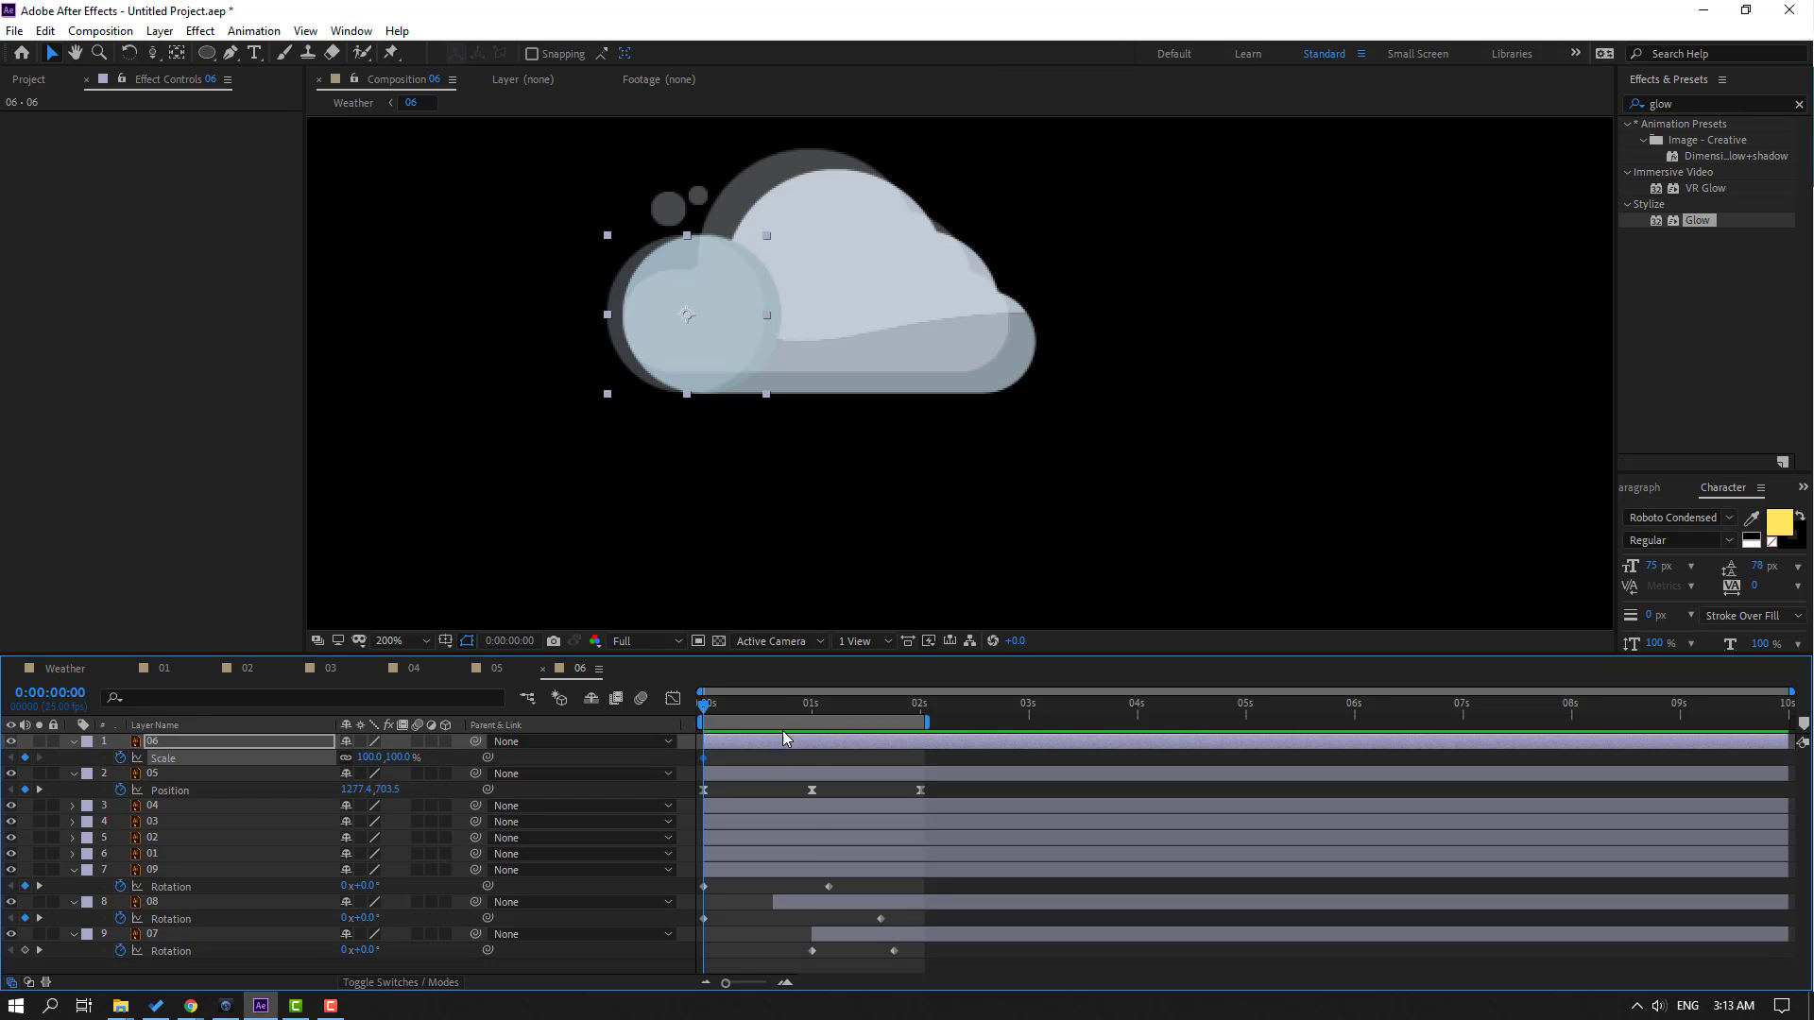
{"action": "left_click", "coordinate": [814, 708]}
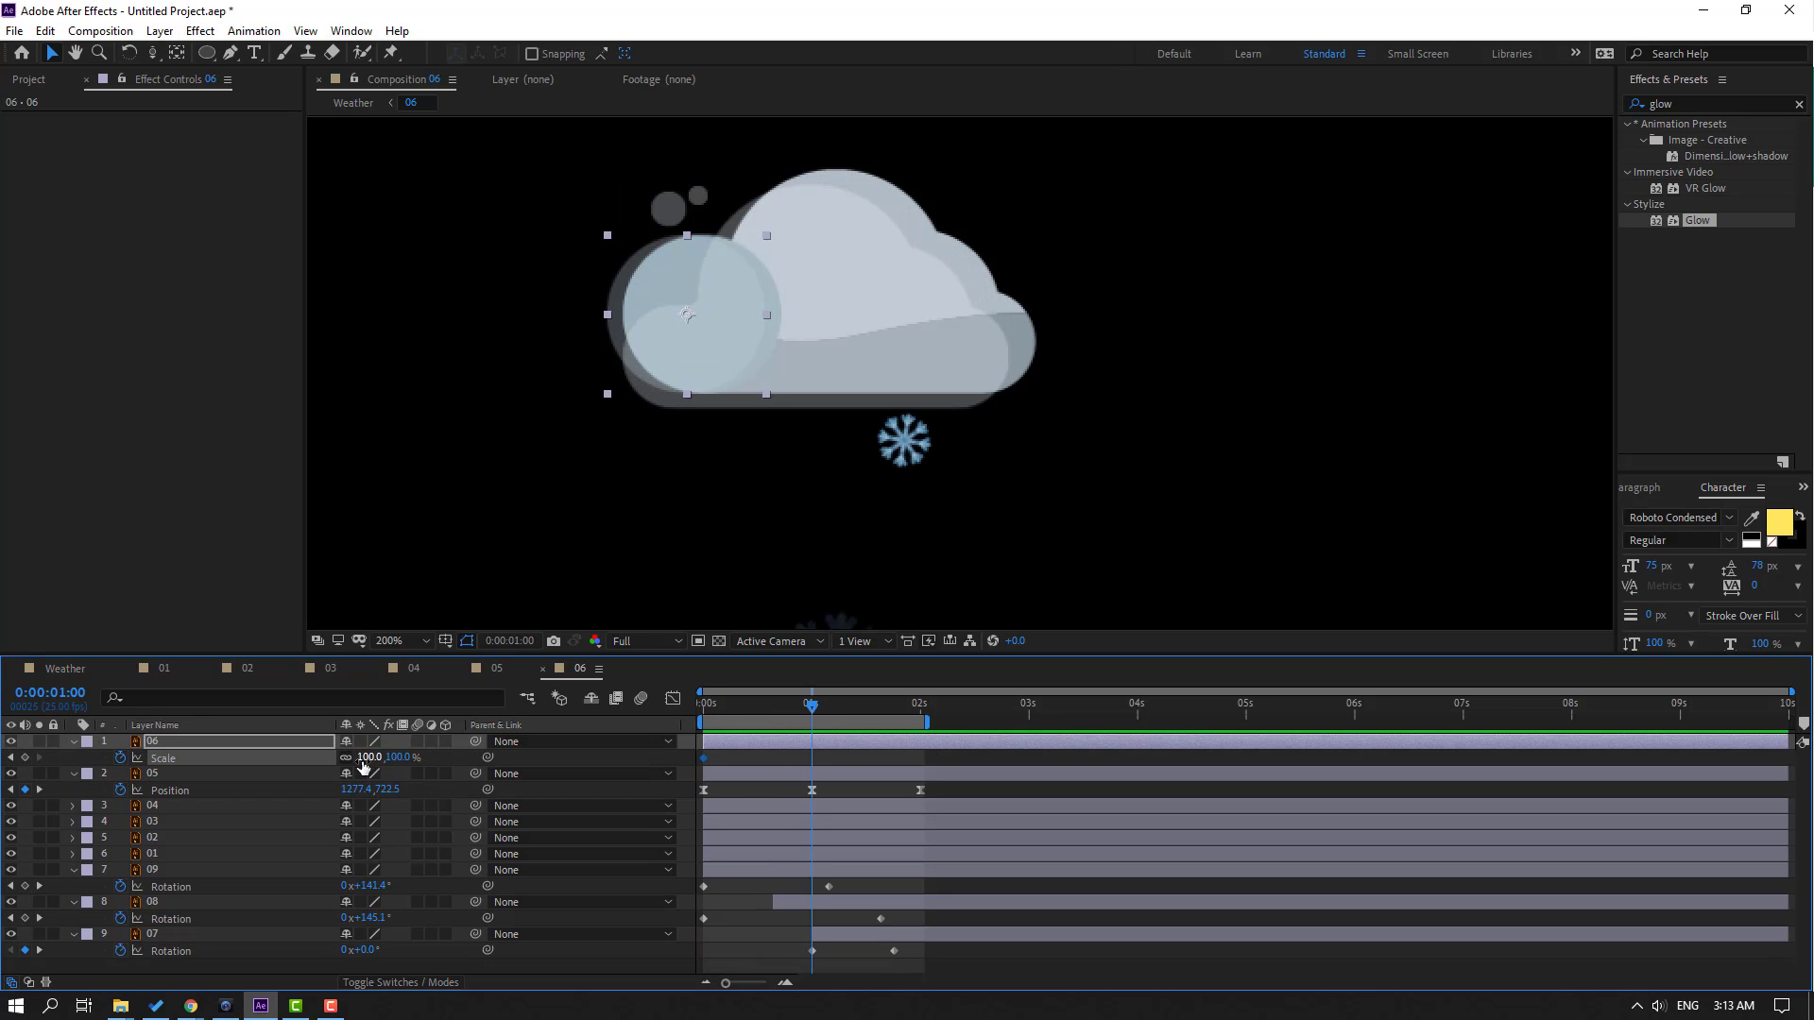
{"action": "left_click_drag", "start_coordinate": [362, 757], "coordinate": [349, 757]}
{"action": "left_click", "coordinate": [919, 708]}
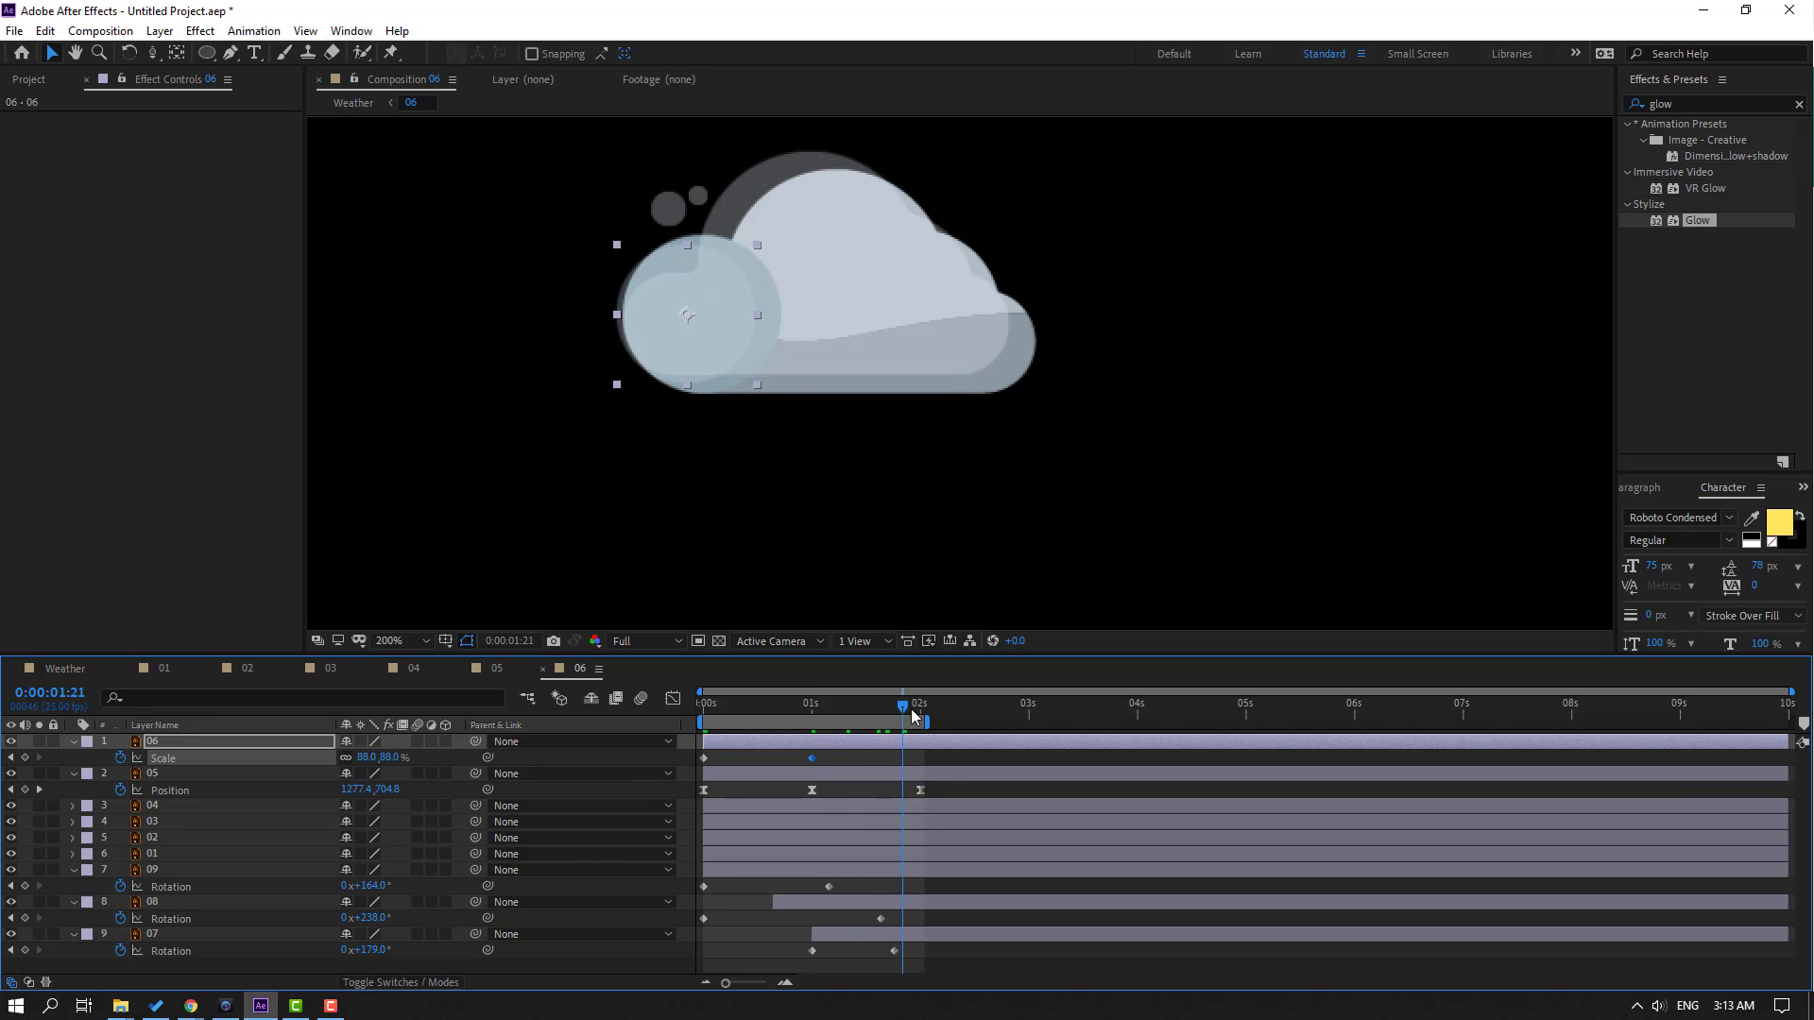
{"action": "left_click", "coordinate": [704, 757]}
{"action": "key", "text": "ctrl+c"}
{"action": "key", "text": "ctrl+v"}
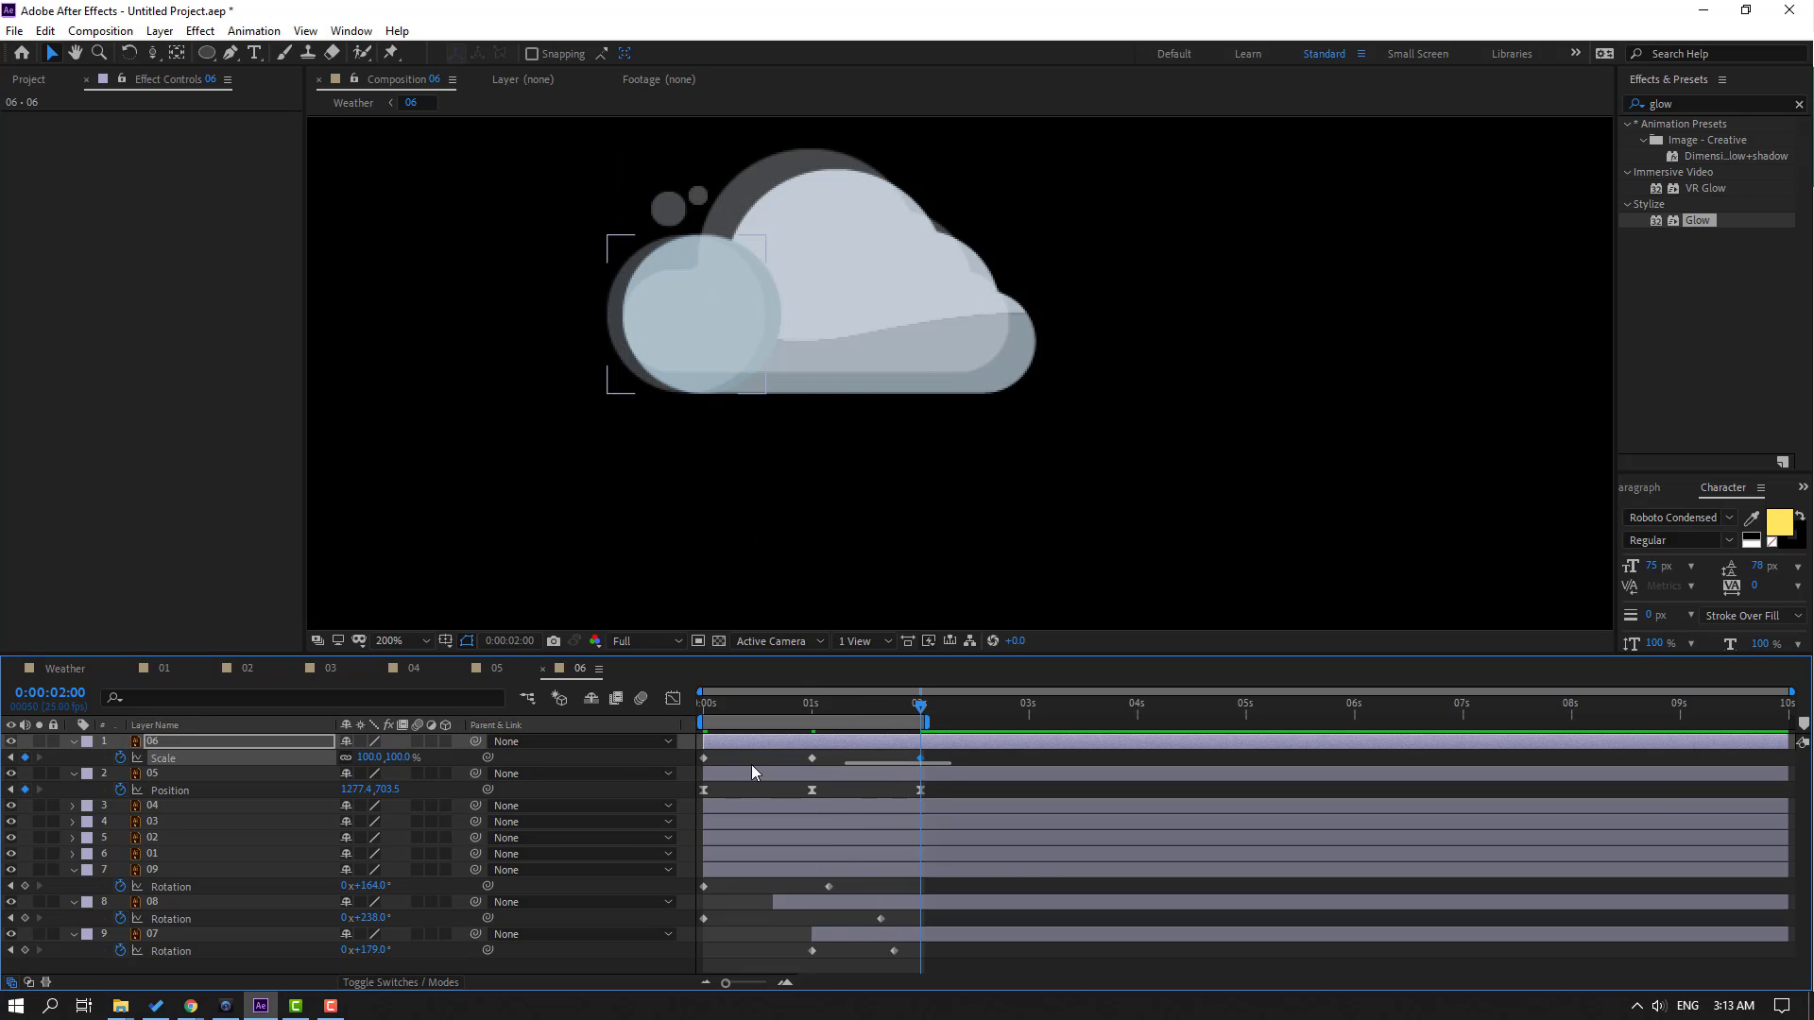
{"action": "right_click", "coordinate": [705, 758]}
{"action": "mouse_move", "coordinate": [770, 744]}
{"action": "left_click", "coordinate": [1020, 808]}
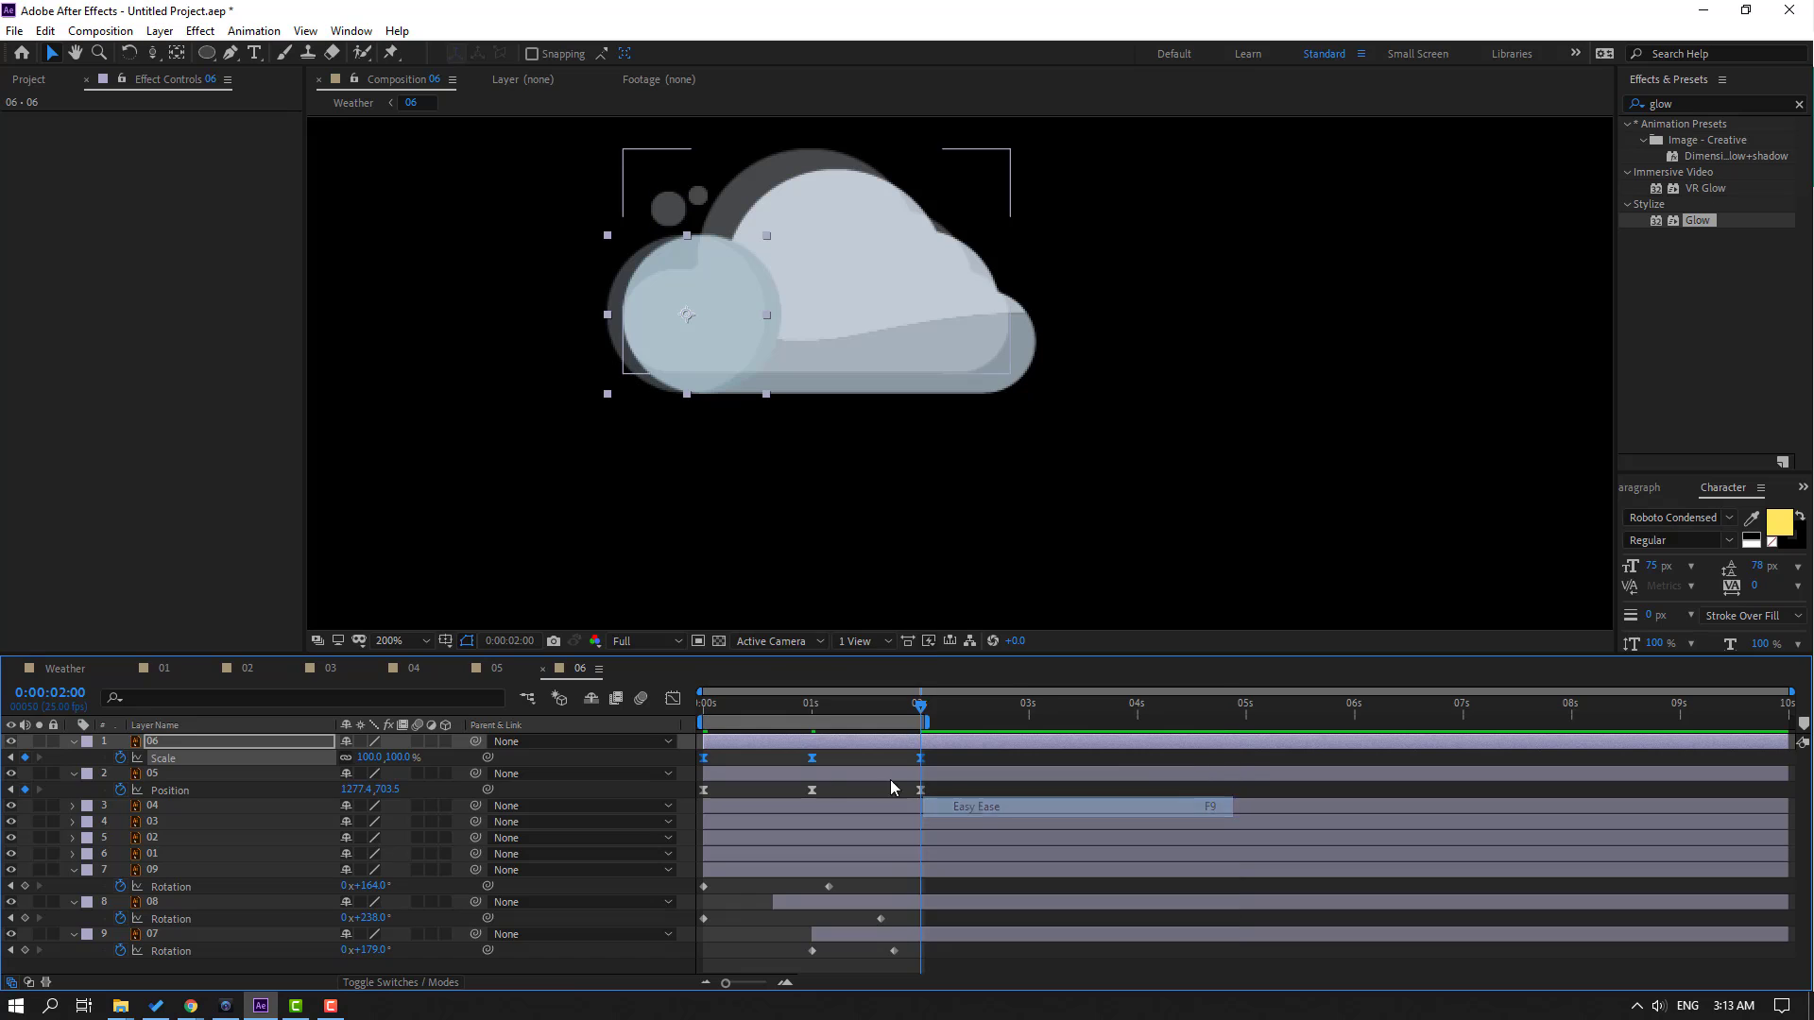
{"action": "left_click", "coordinate": [156, 806]}
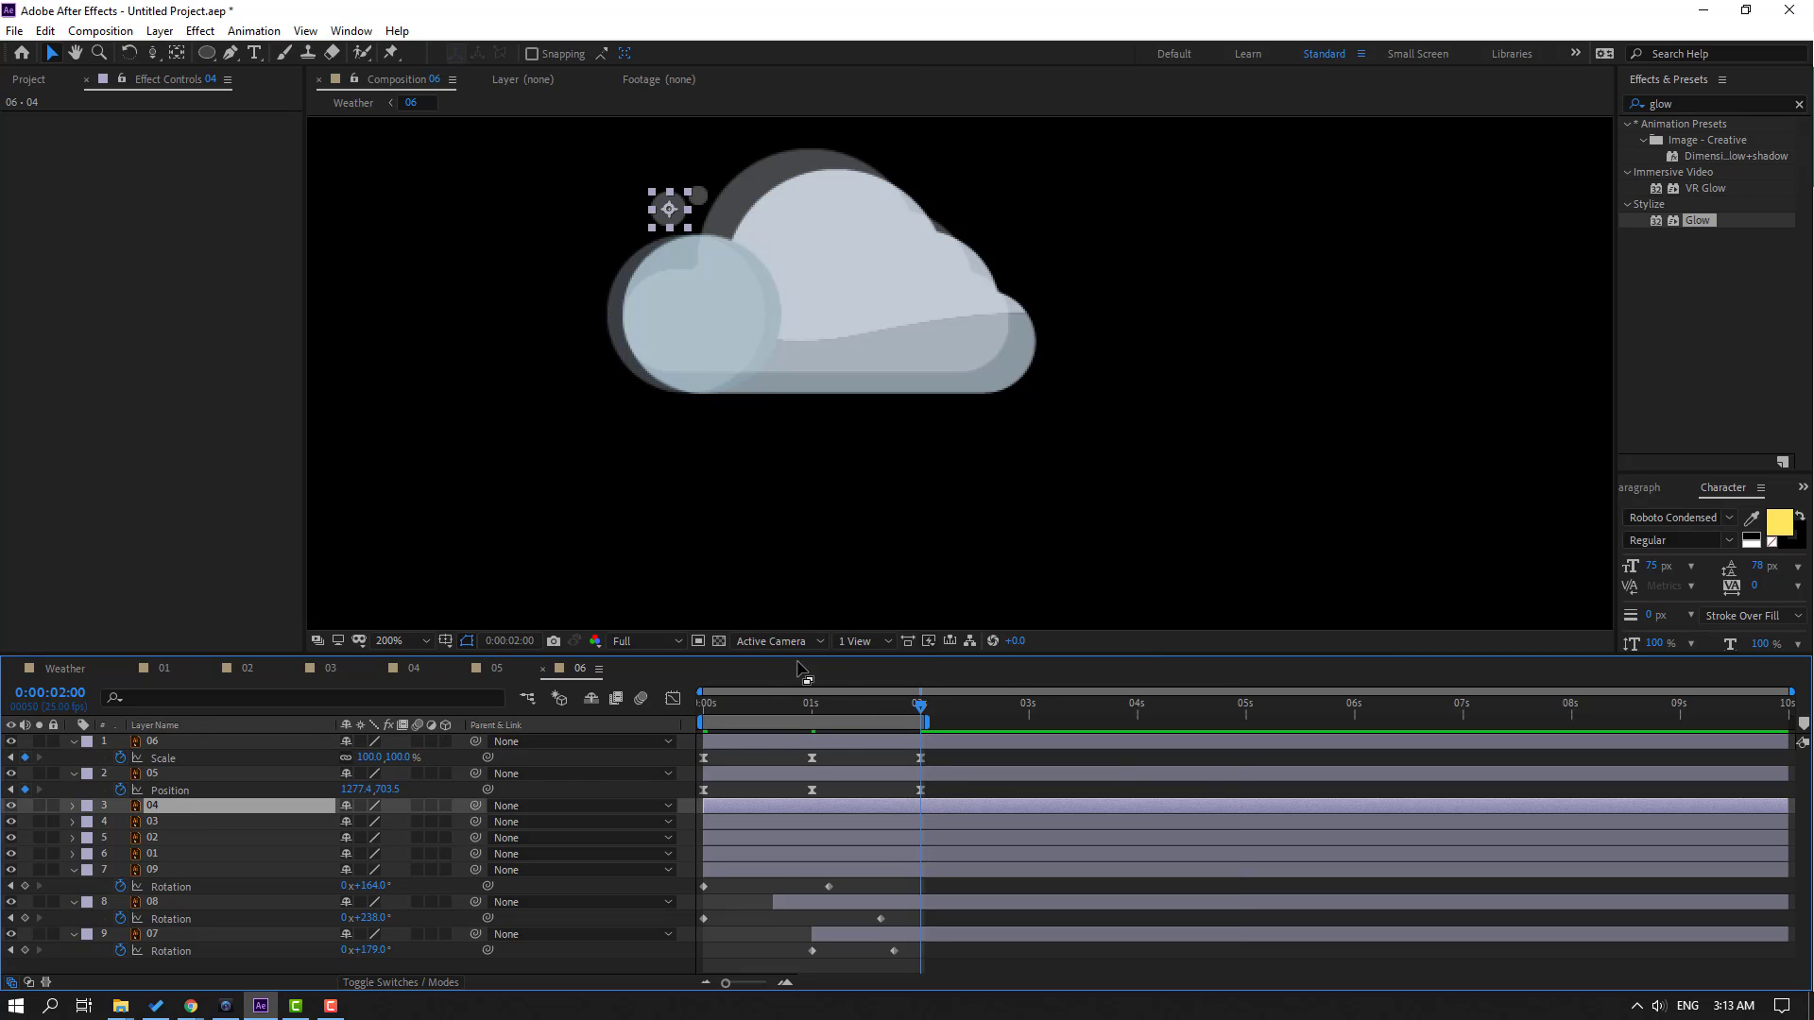
Start Position keyframes at 0s for layers 04 and 03, shifting bubble 03 right and down
{"action": "left_click", "coordinate": [842, 705]}
{"action": "key", "text": "Home"}
{"action": "left_click", "coordinate": [157, 822], "text": "ctrl"}
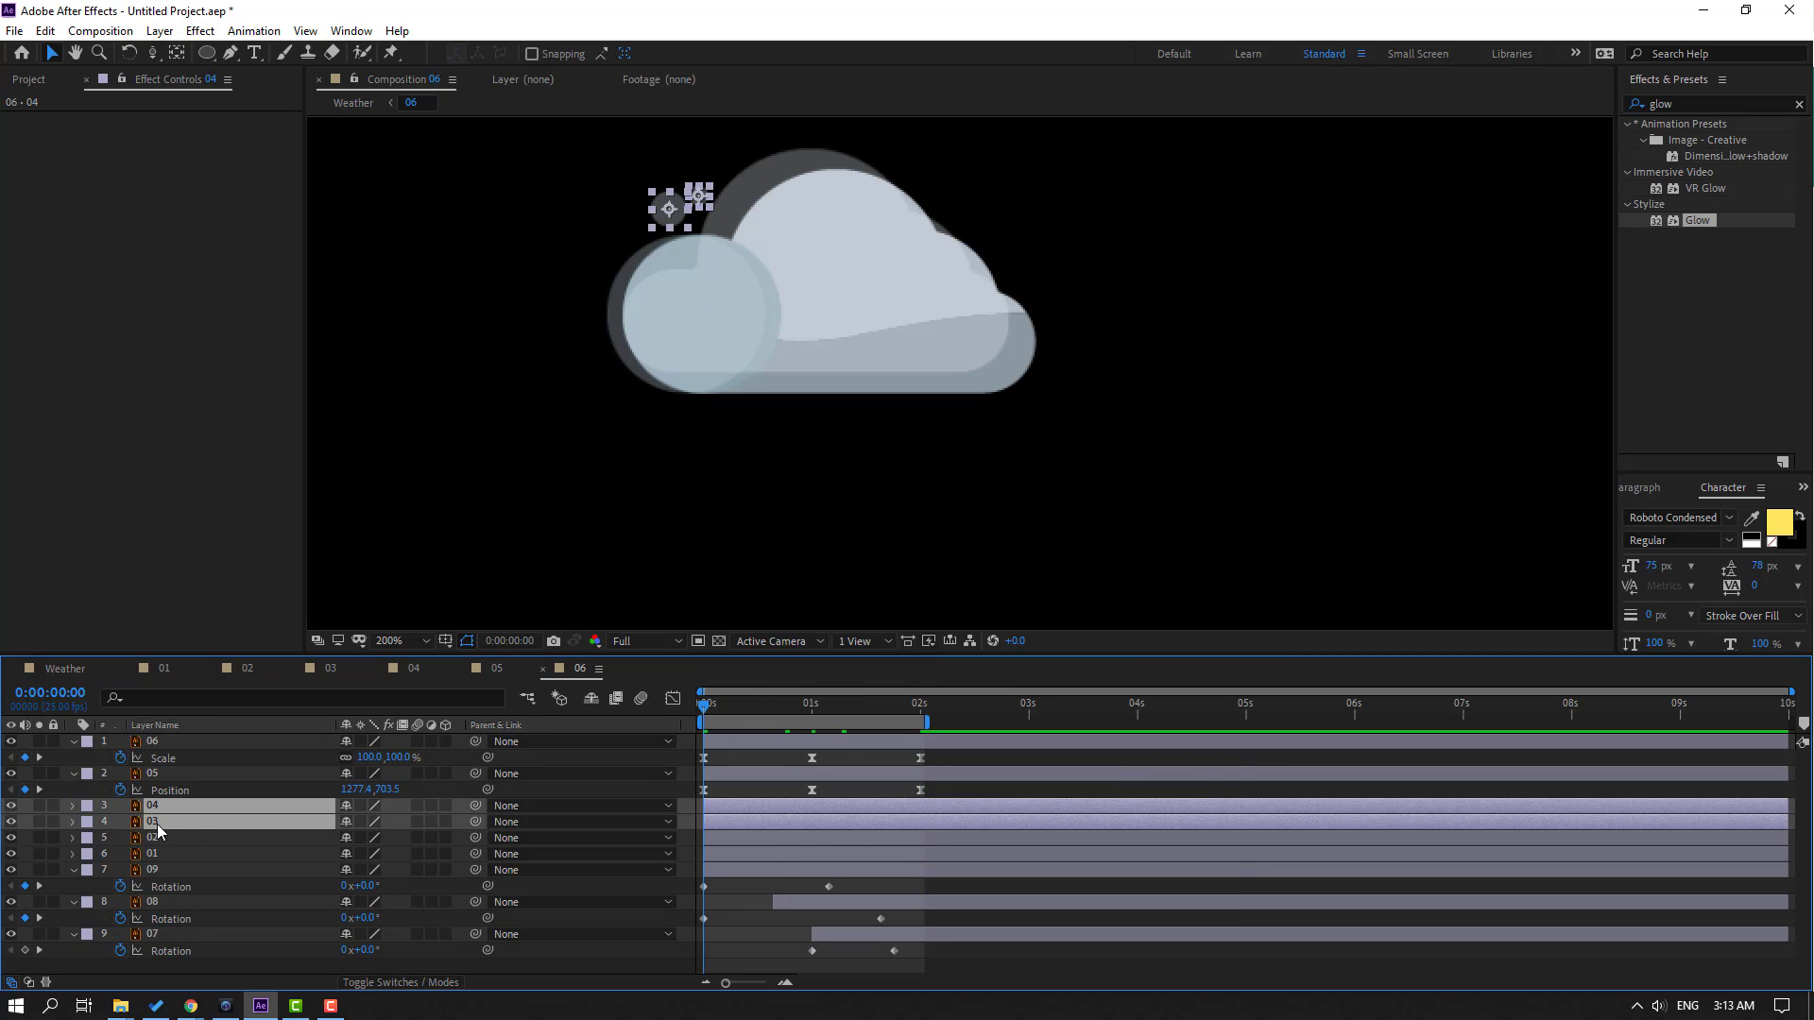
{"action": "key", "text": "p"}
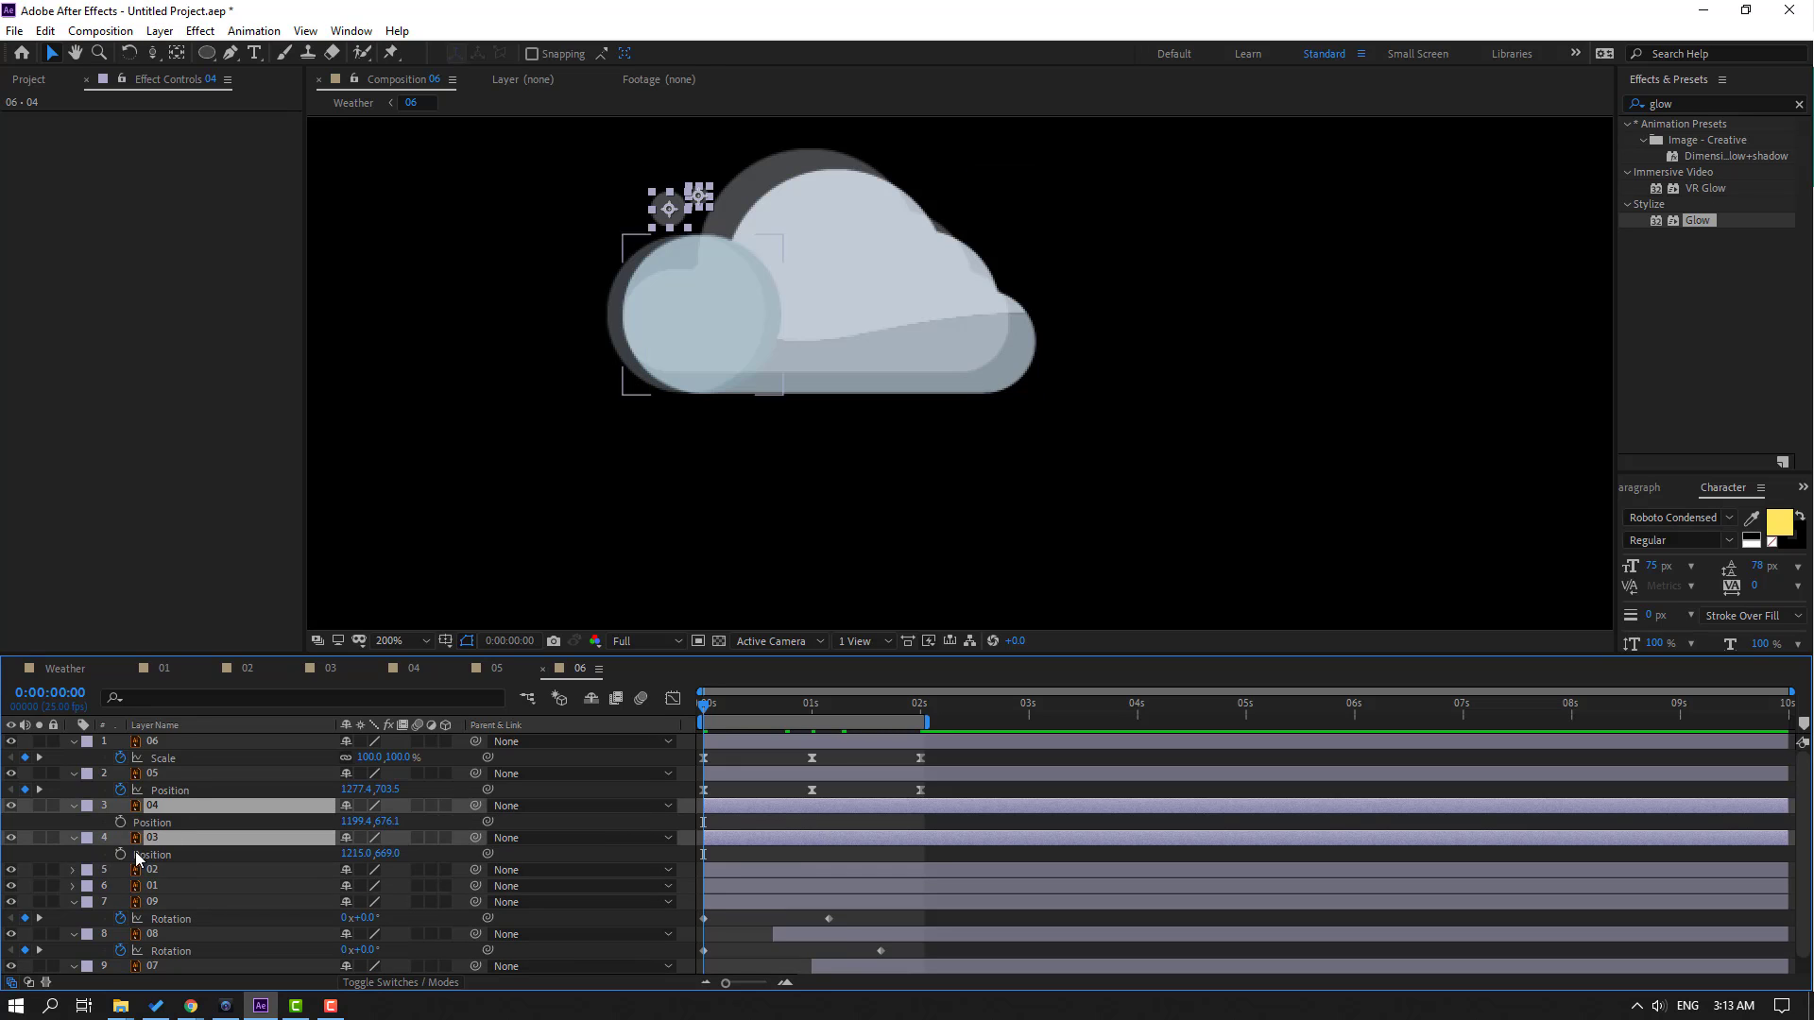
{"action": "left_click", "coordinate": [120, 823]}
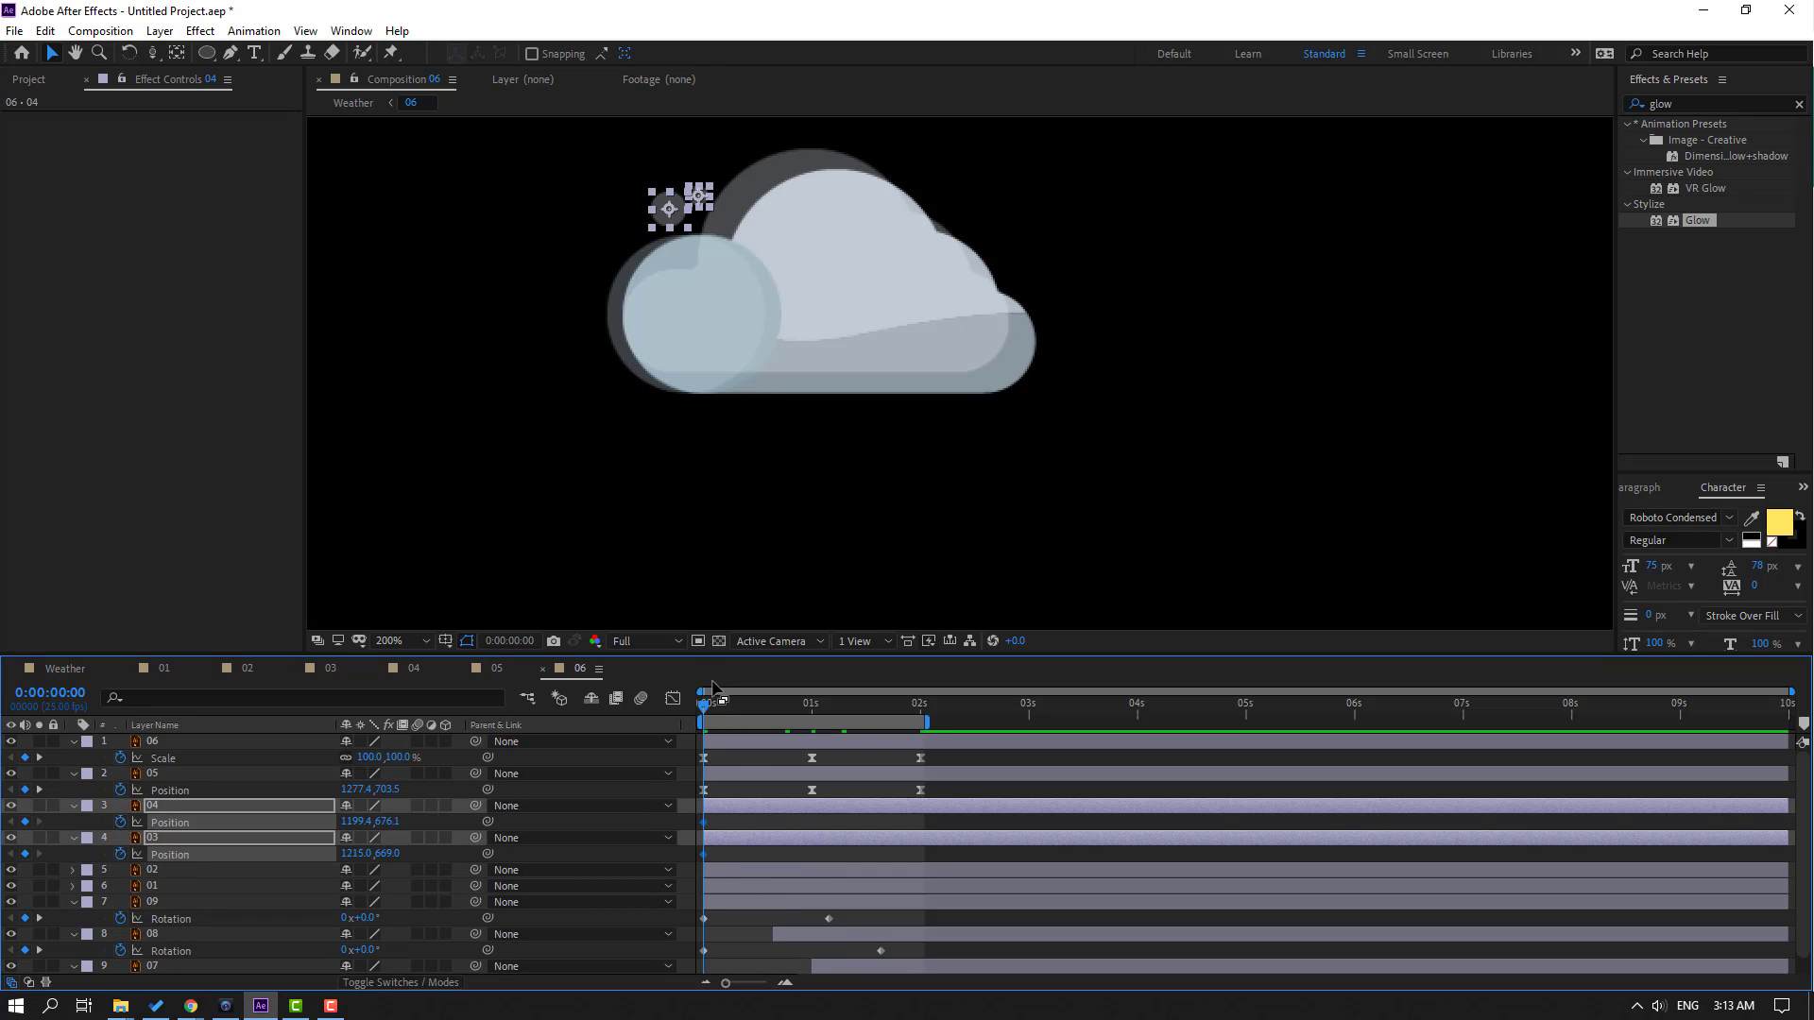
{"action": "left_click", "coordinate": [757, 820]}
{"action": "left_click", "coordinate": [234, 839]}
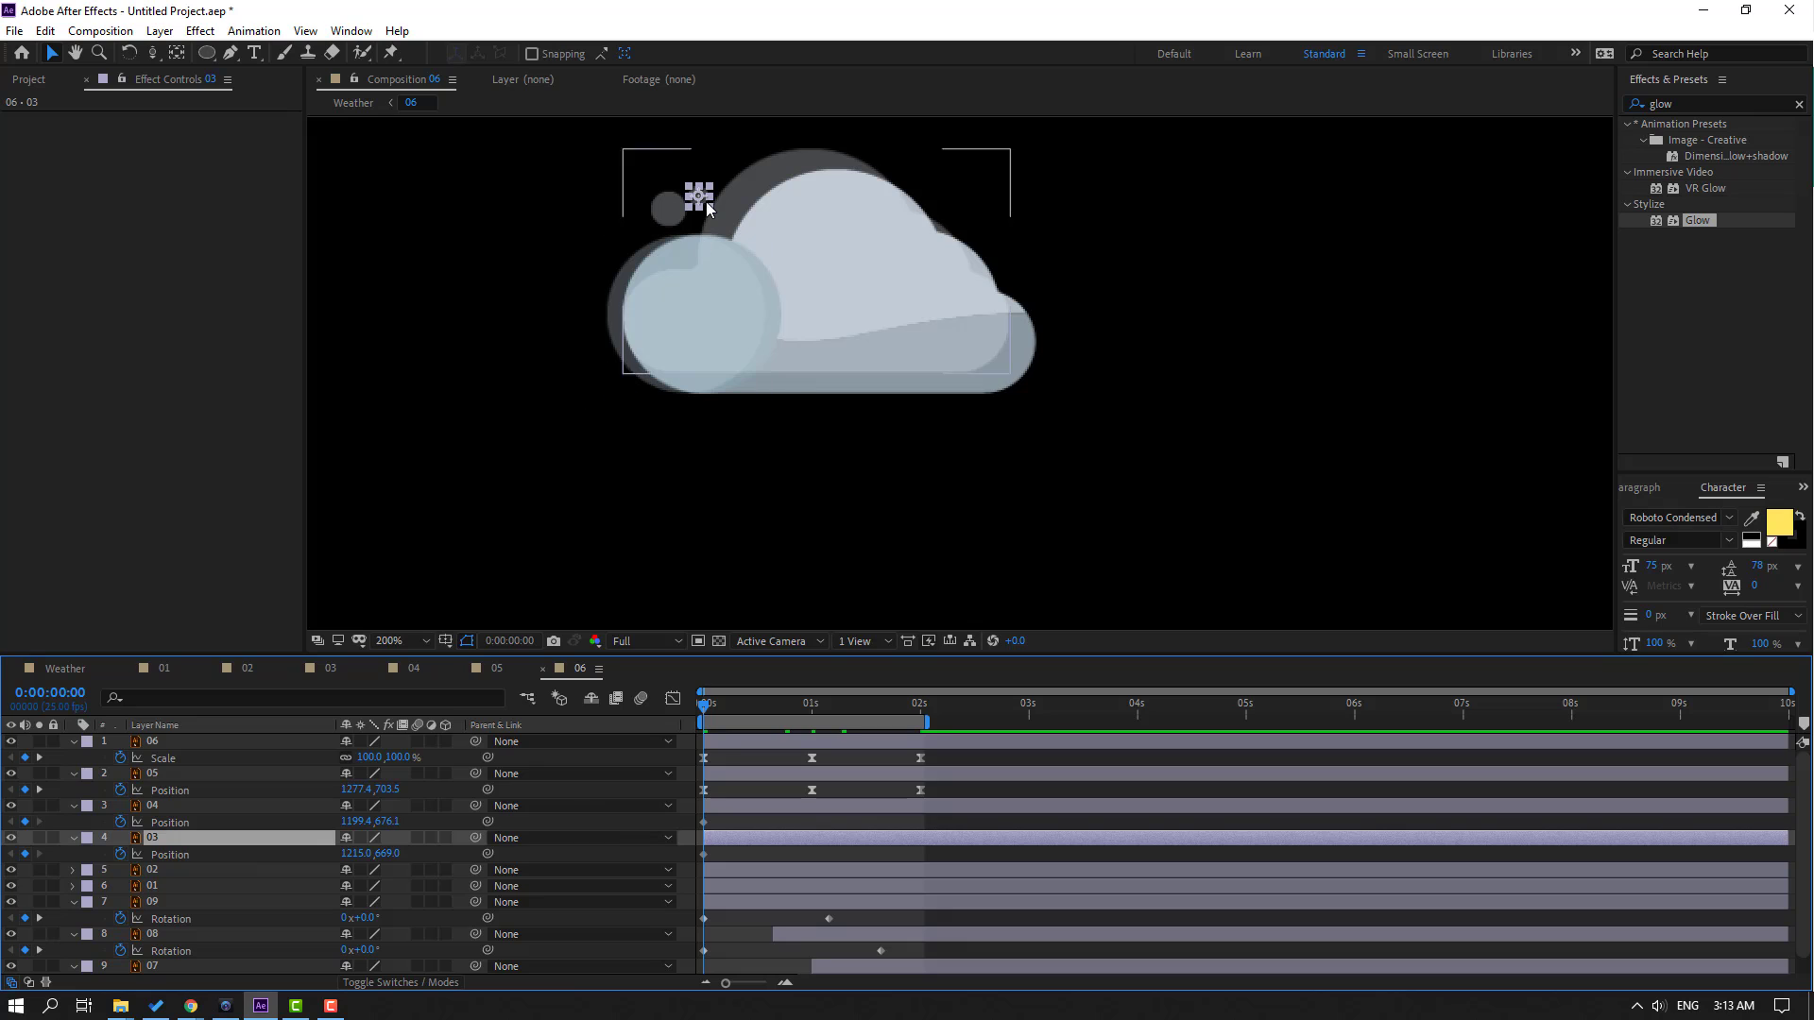
{"action": "left_click_drag", "start_coordinate": [706, 201], "coordinate": [798, 223]}
At 1s, move bubble 03 up and left and pull bubble 04 down
{"action": "left_click_drag", "start_coordinate": [771, 719], "coordinate": [809, 720]}
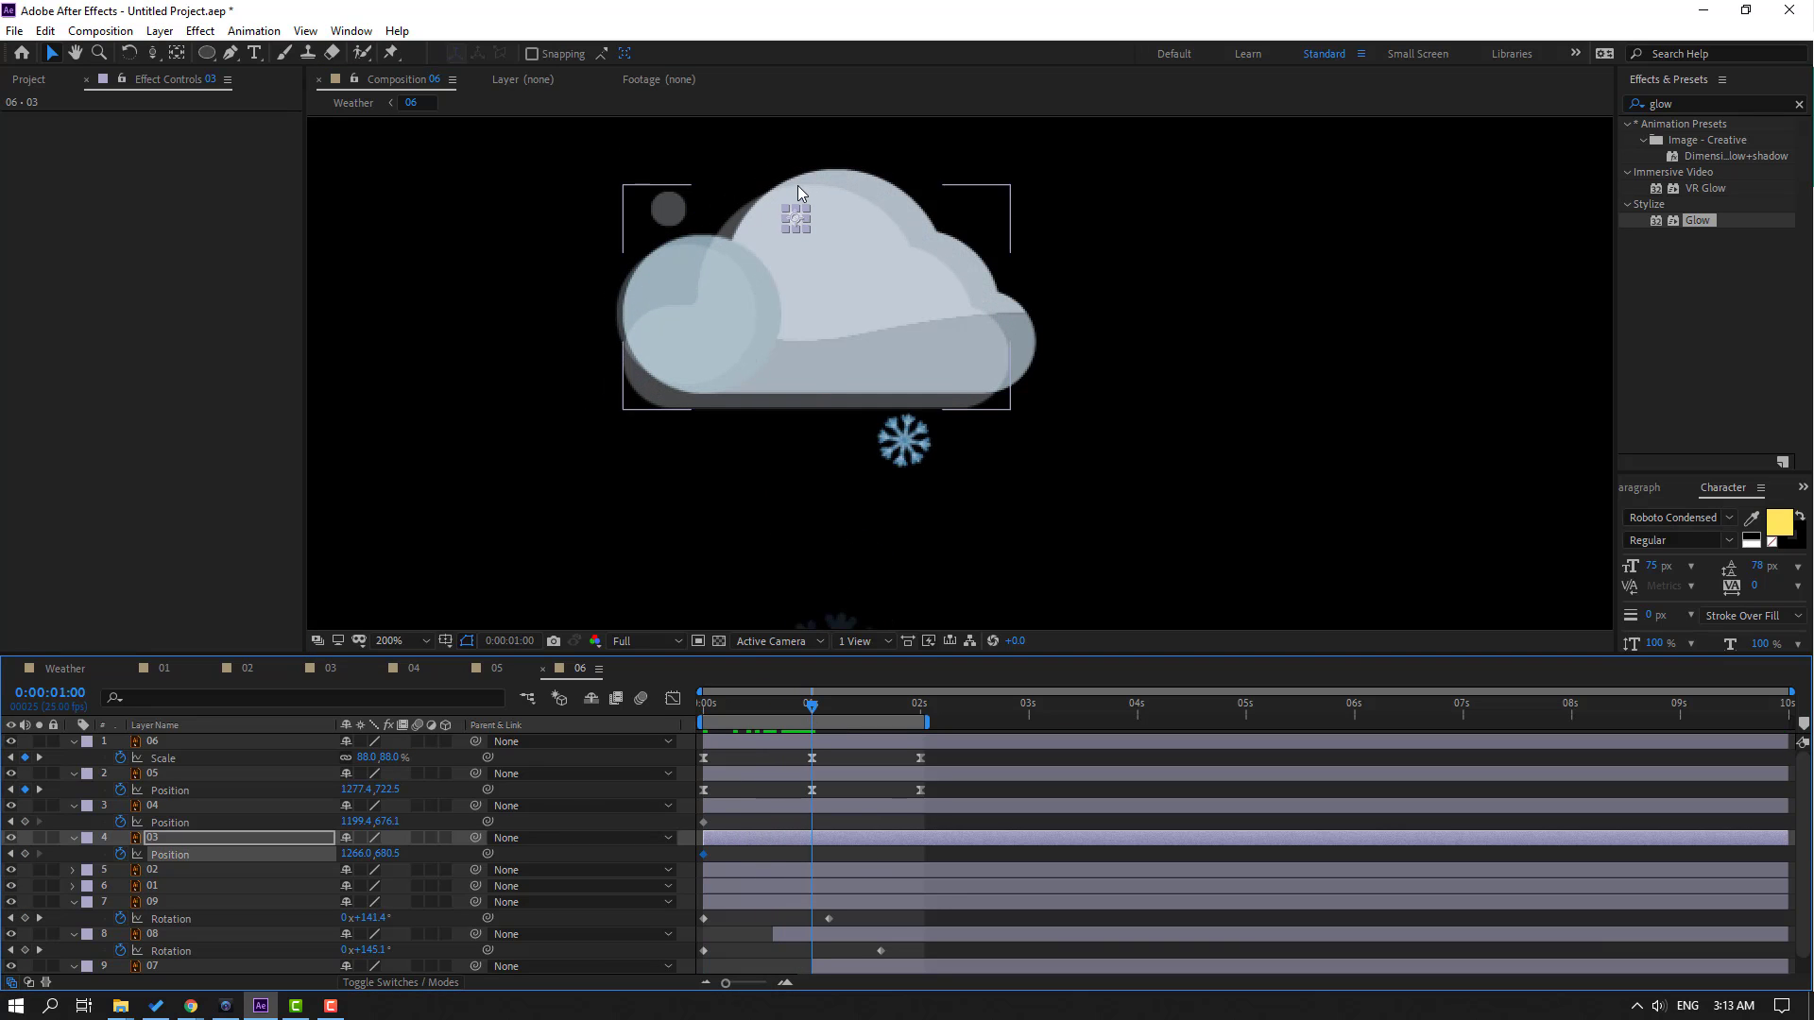
{"action": "left_click_drag", "start_coordinate": [796, 225], "coordinate": [721, 175]}
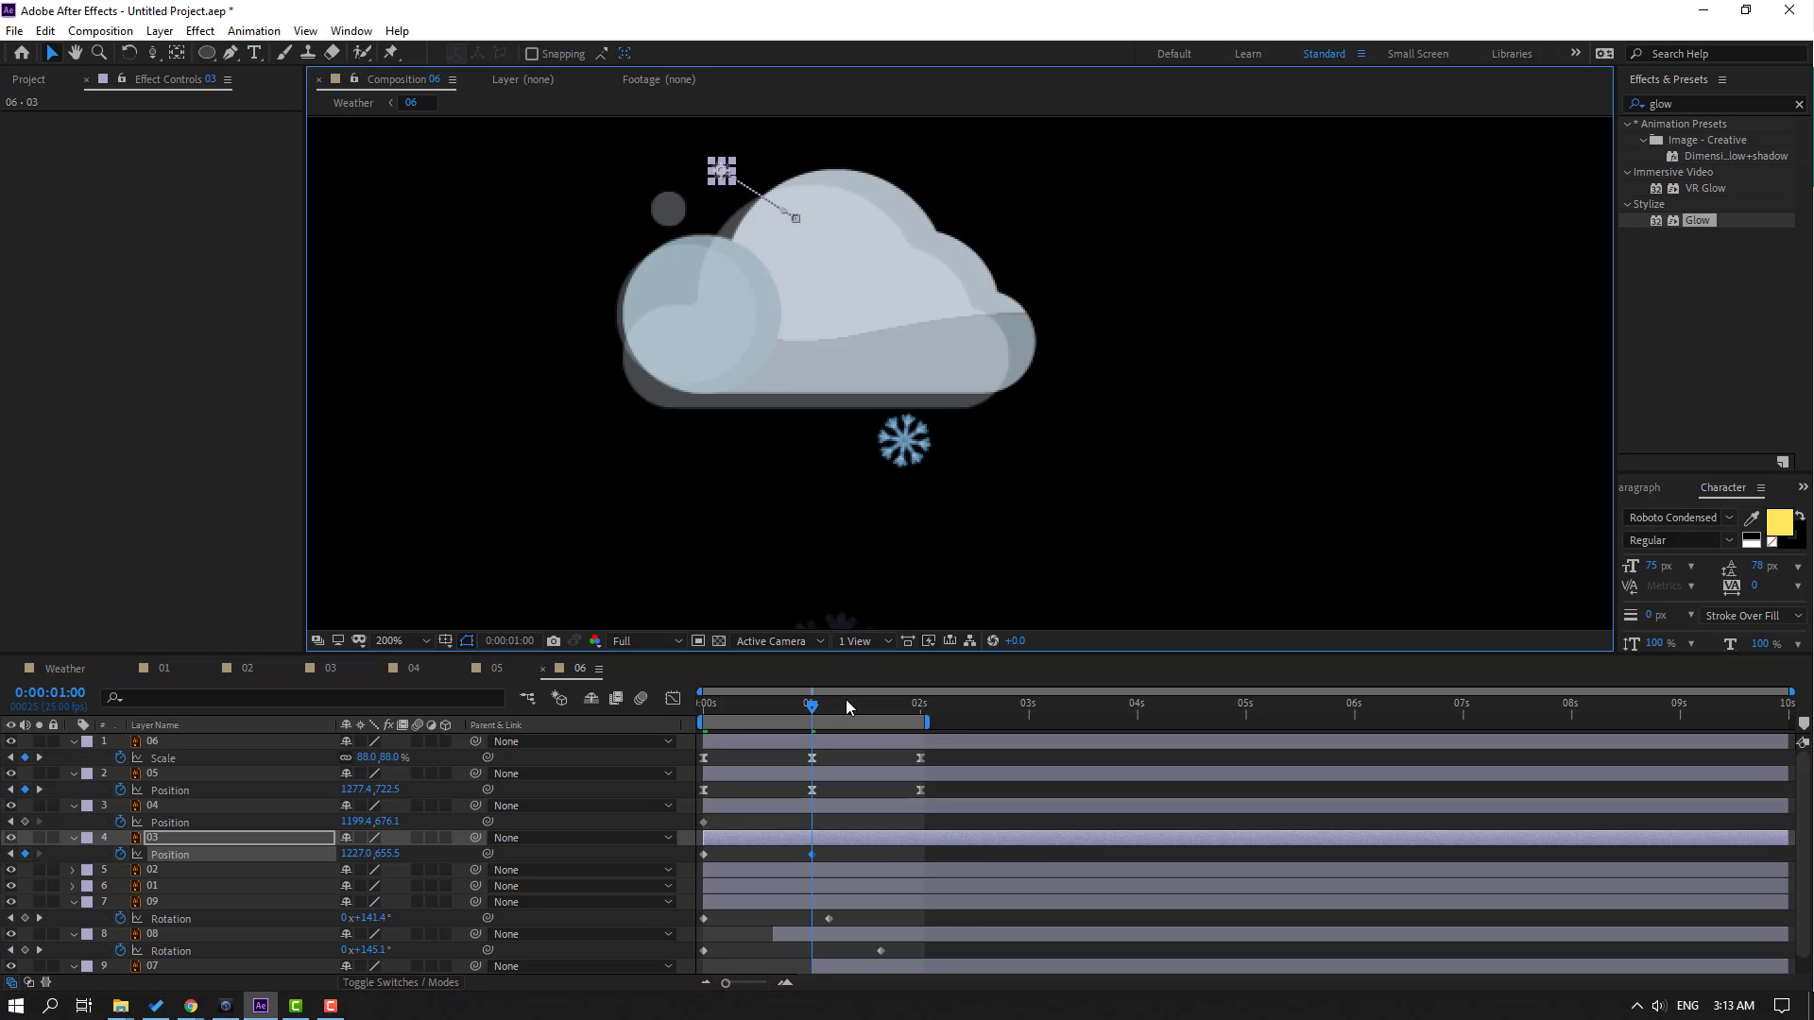
{"action": "left_click_drag", "start_coordinate": [847, 707], "coordinate": [938, 723]}
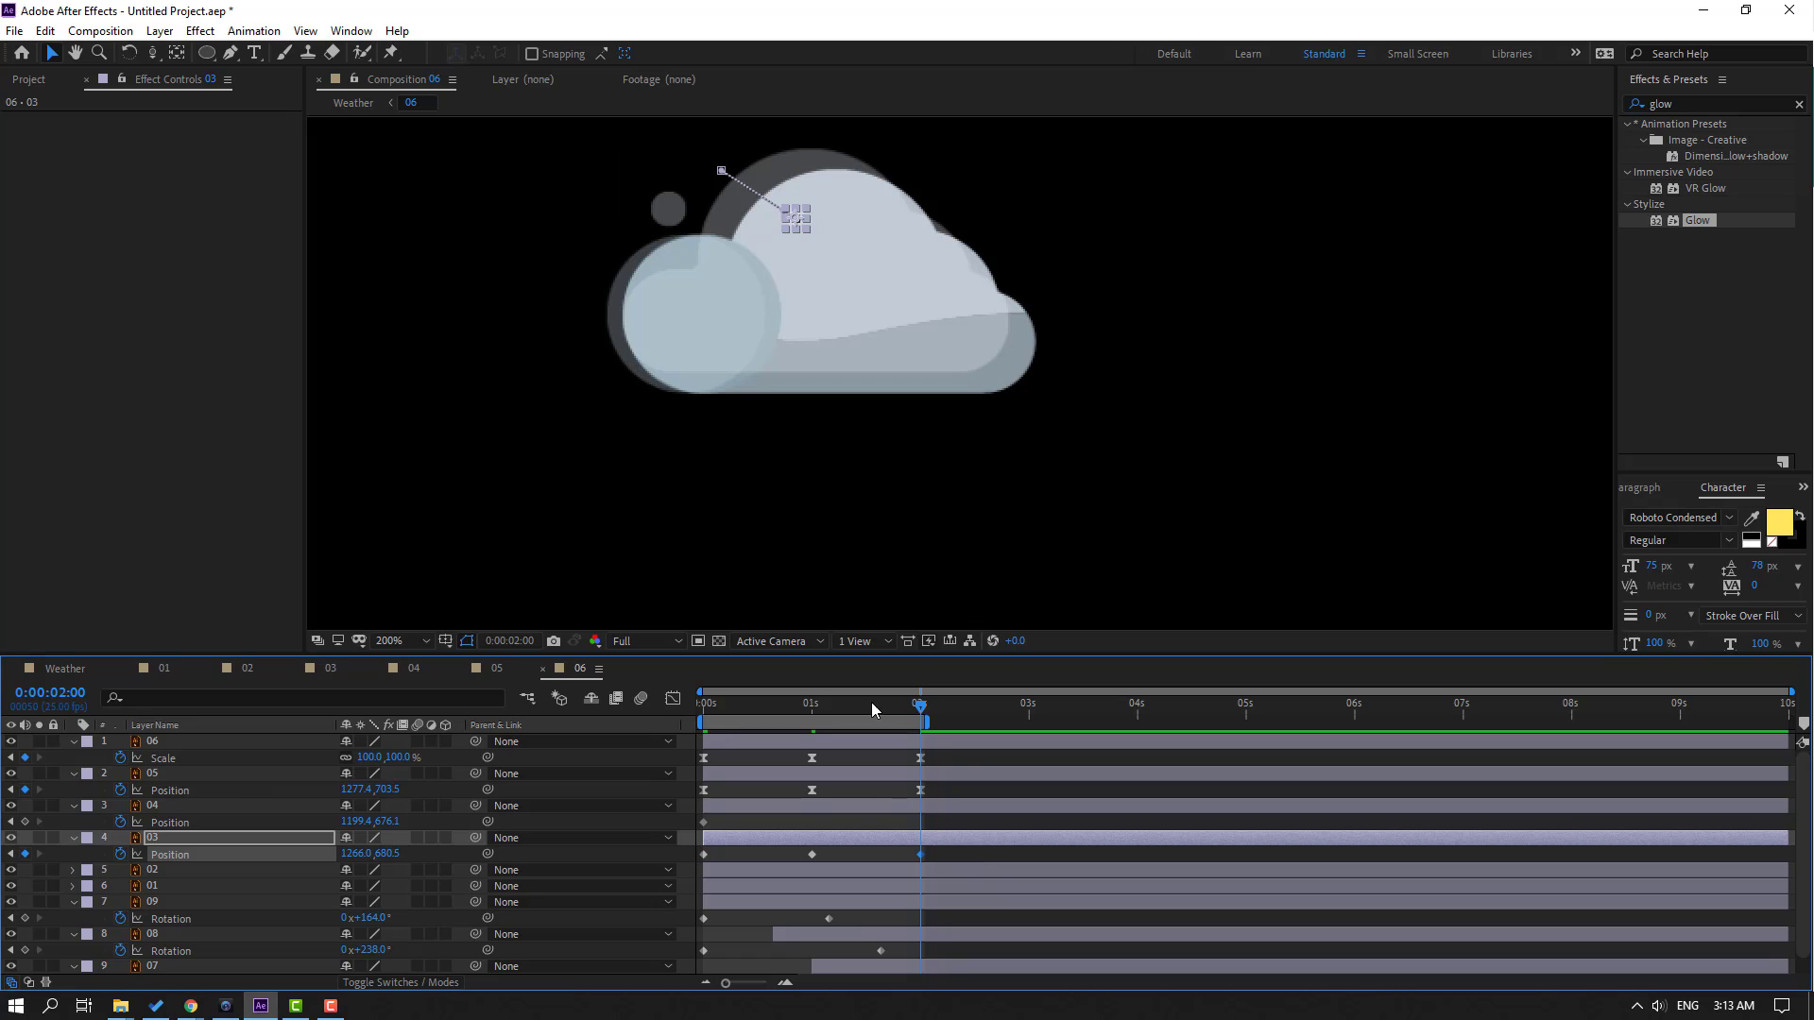
{"action": "left_click_drag", "start_coordinate": [852, 699], "coordinate": [813, 706]}
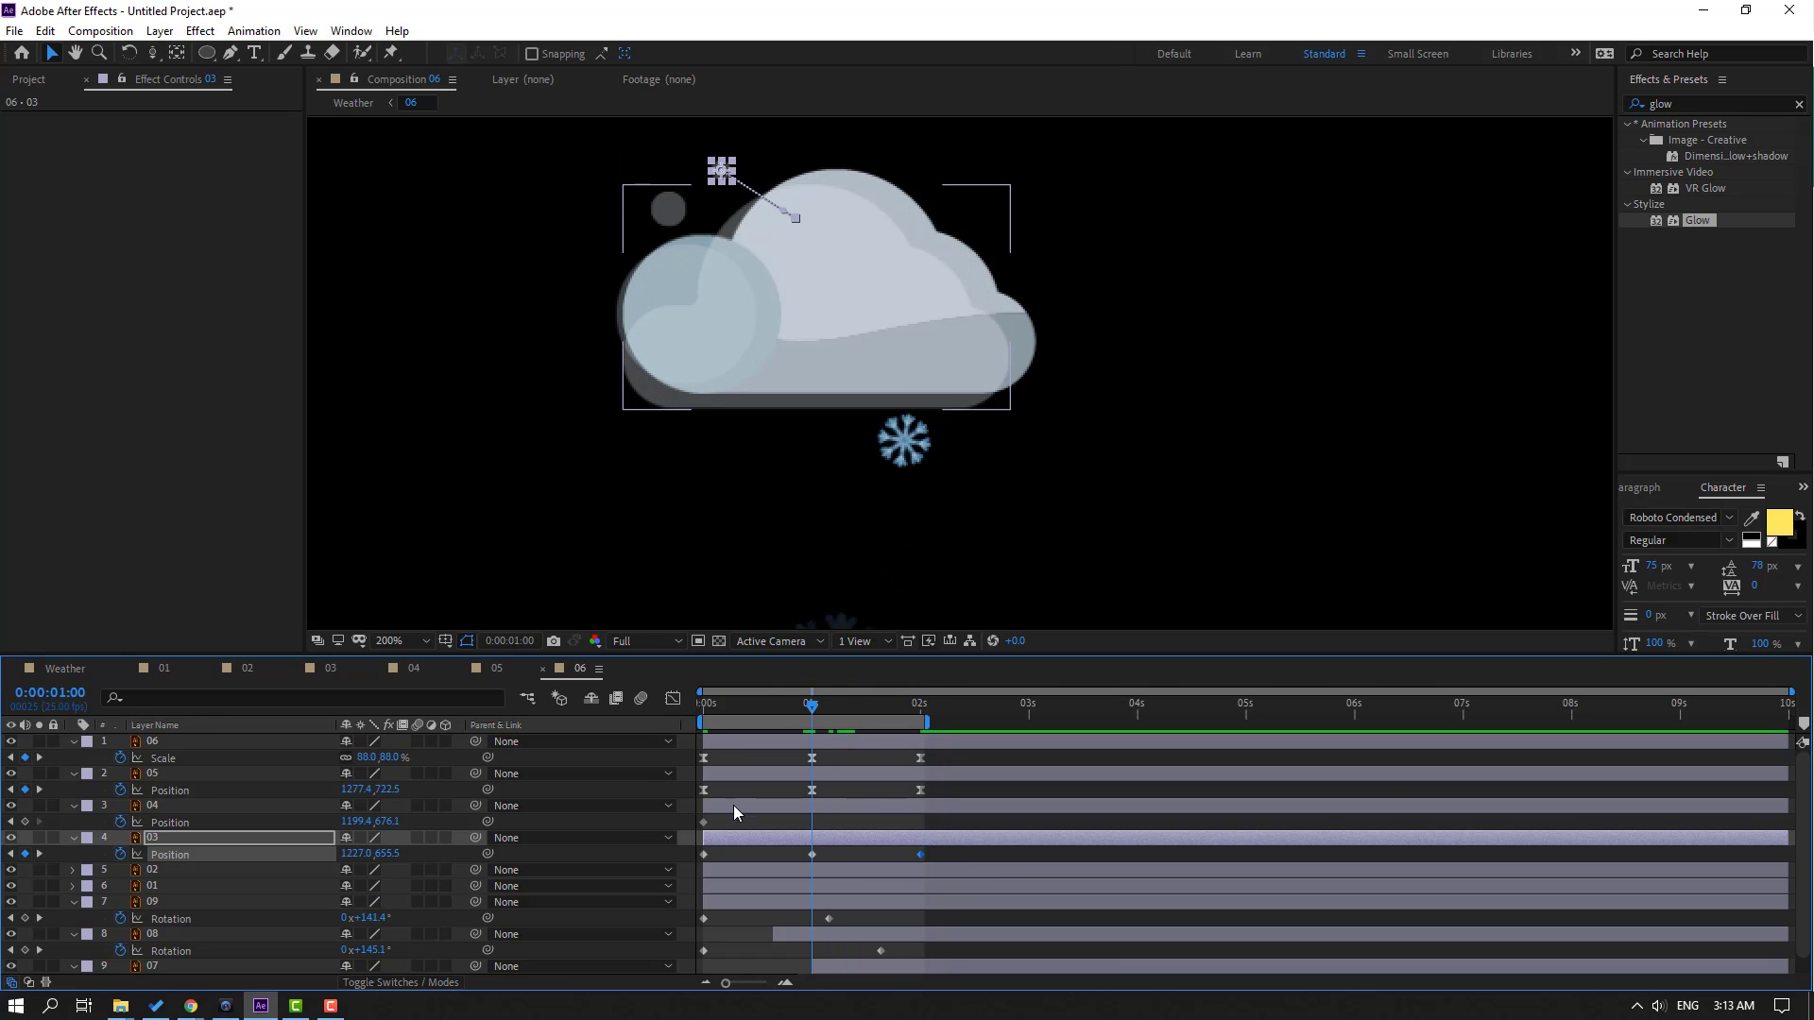
{"action": "left_click", "coordinate": [684, 285]}
{"action": "left_click_drag", "start_coordinate": [671, 212], "coordinate": [673, 326]}
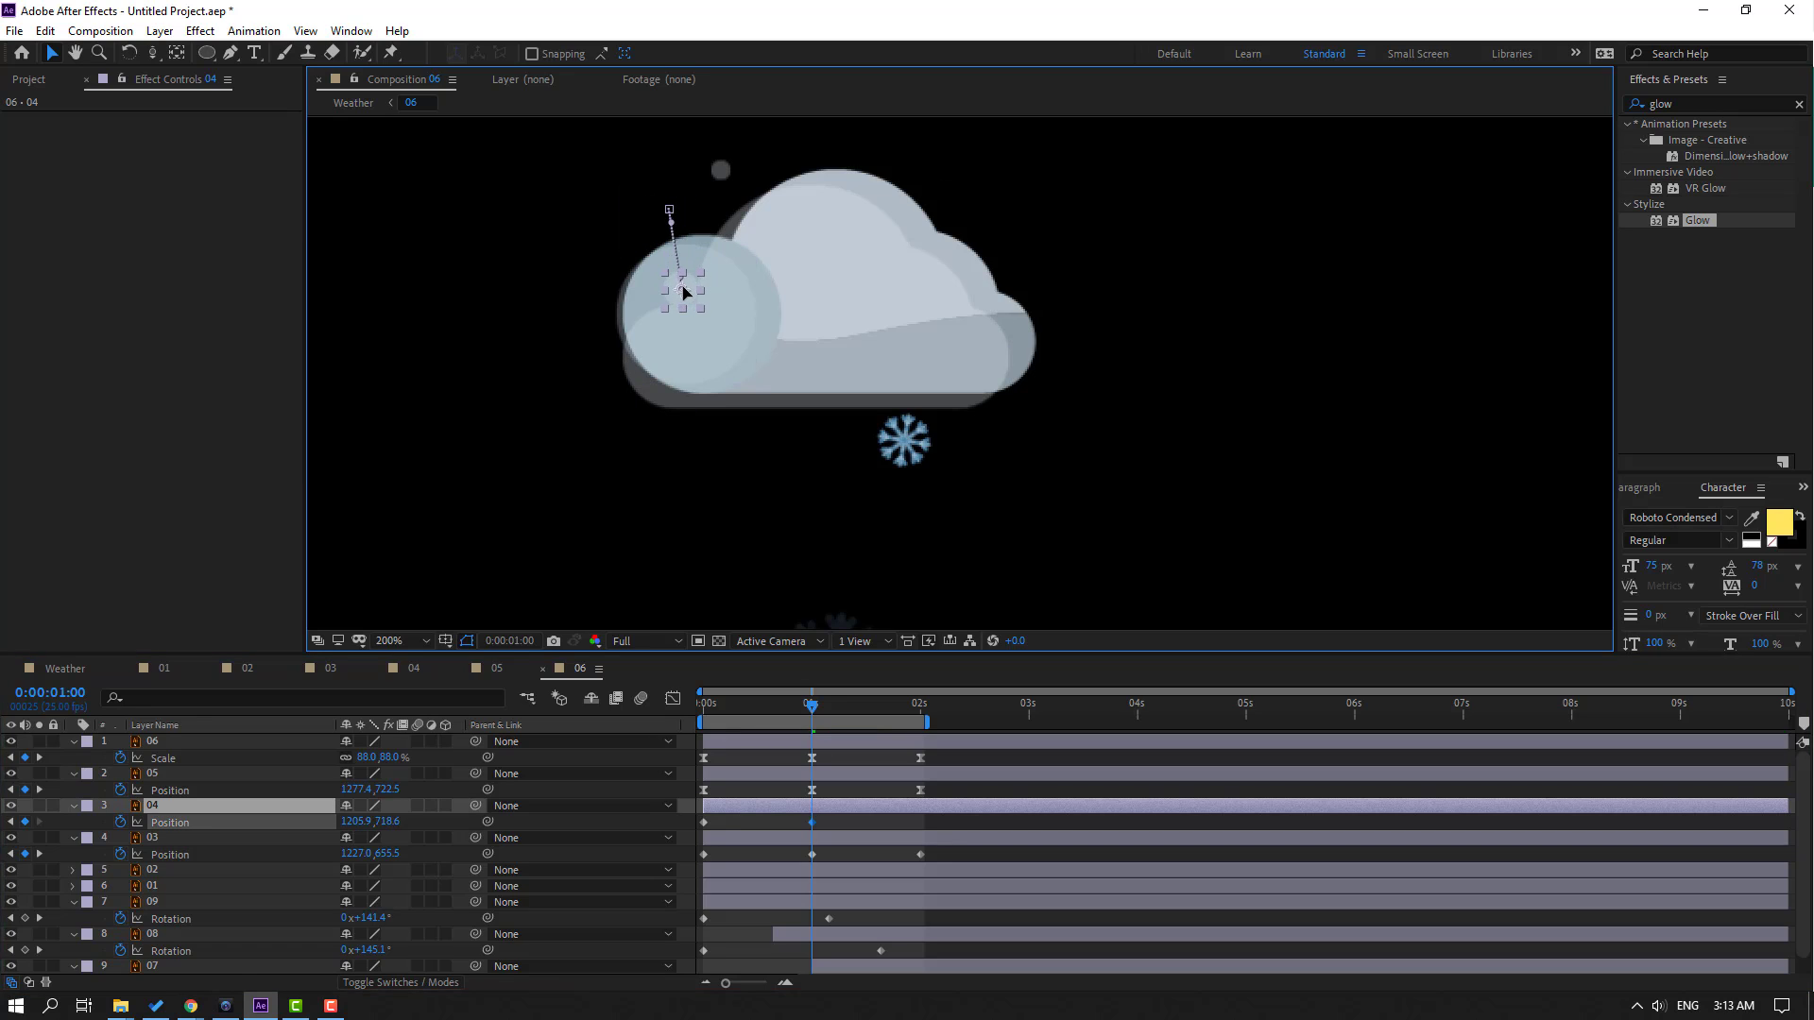
Paste the starting positions of both bubbles at 2s and apply Easy Ease to all their keyframes
{"action": "left_click", "coordinate": [919, 705]}
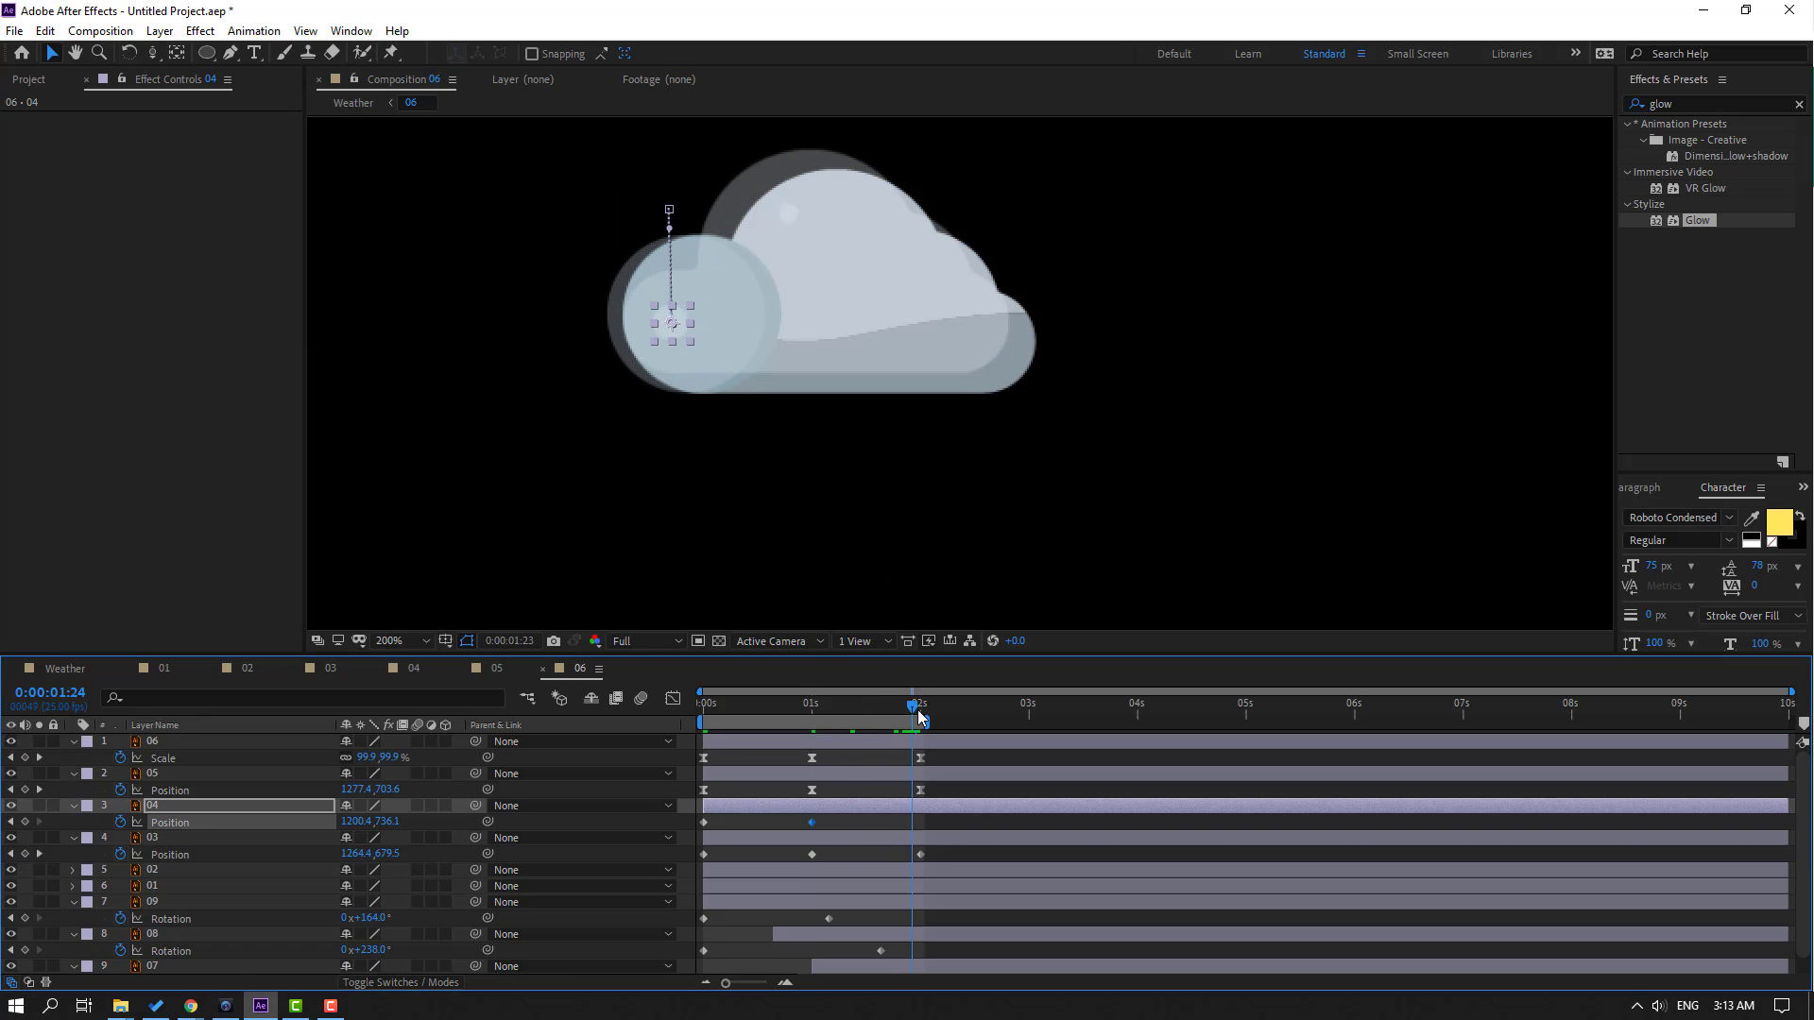
{"action": "left_click", "coordinate": [659, 833]}
{"action": "left_click", "coordinate": [658, 820]}
{"action": "key", "text": "ctrl+v"}
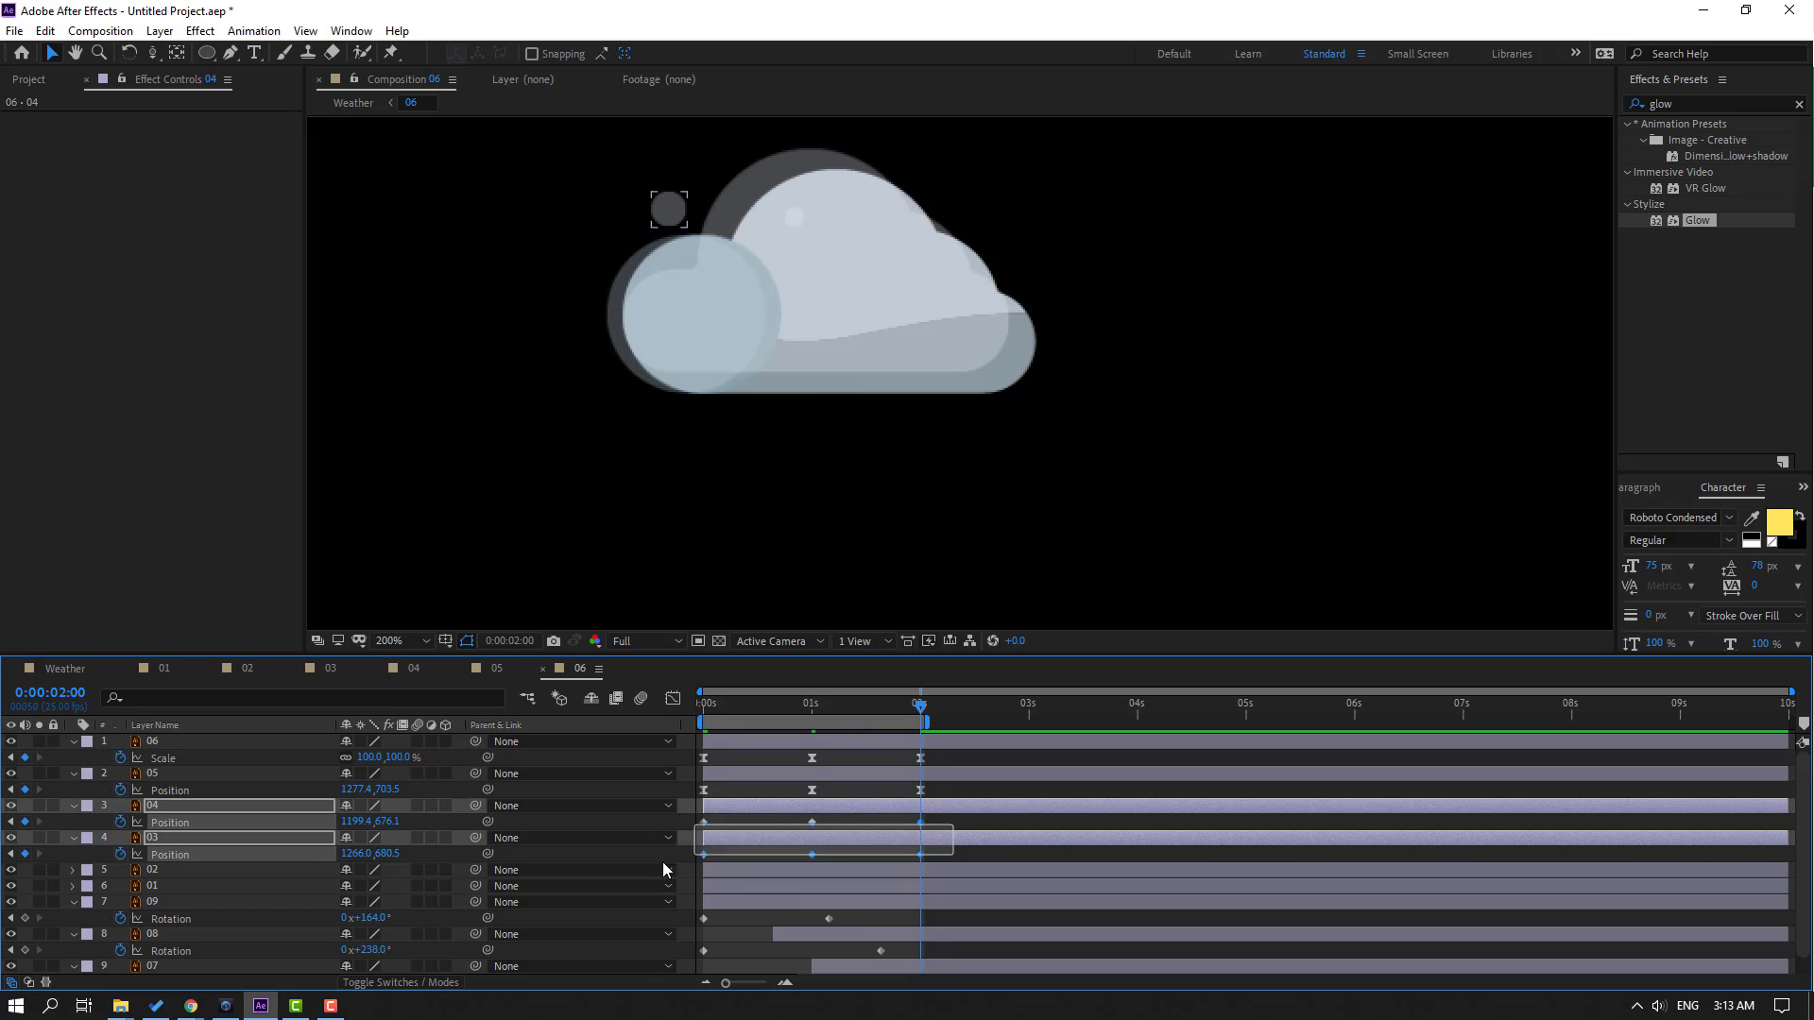
{"action": "right_click", "coordinate": [704, 854]}
{"action": "mouse_move", "coordinate": [737, 848]}
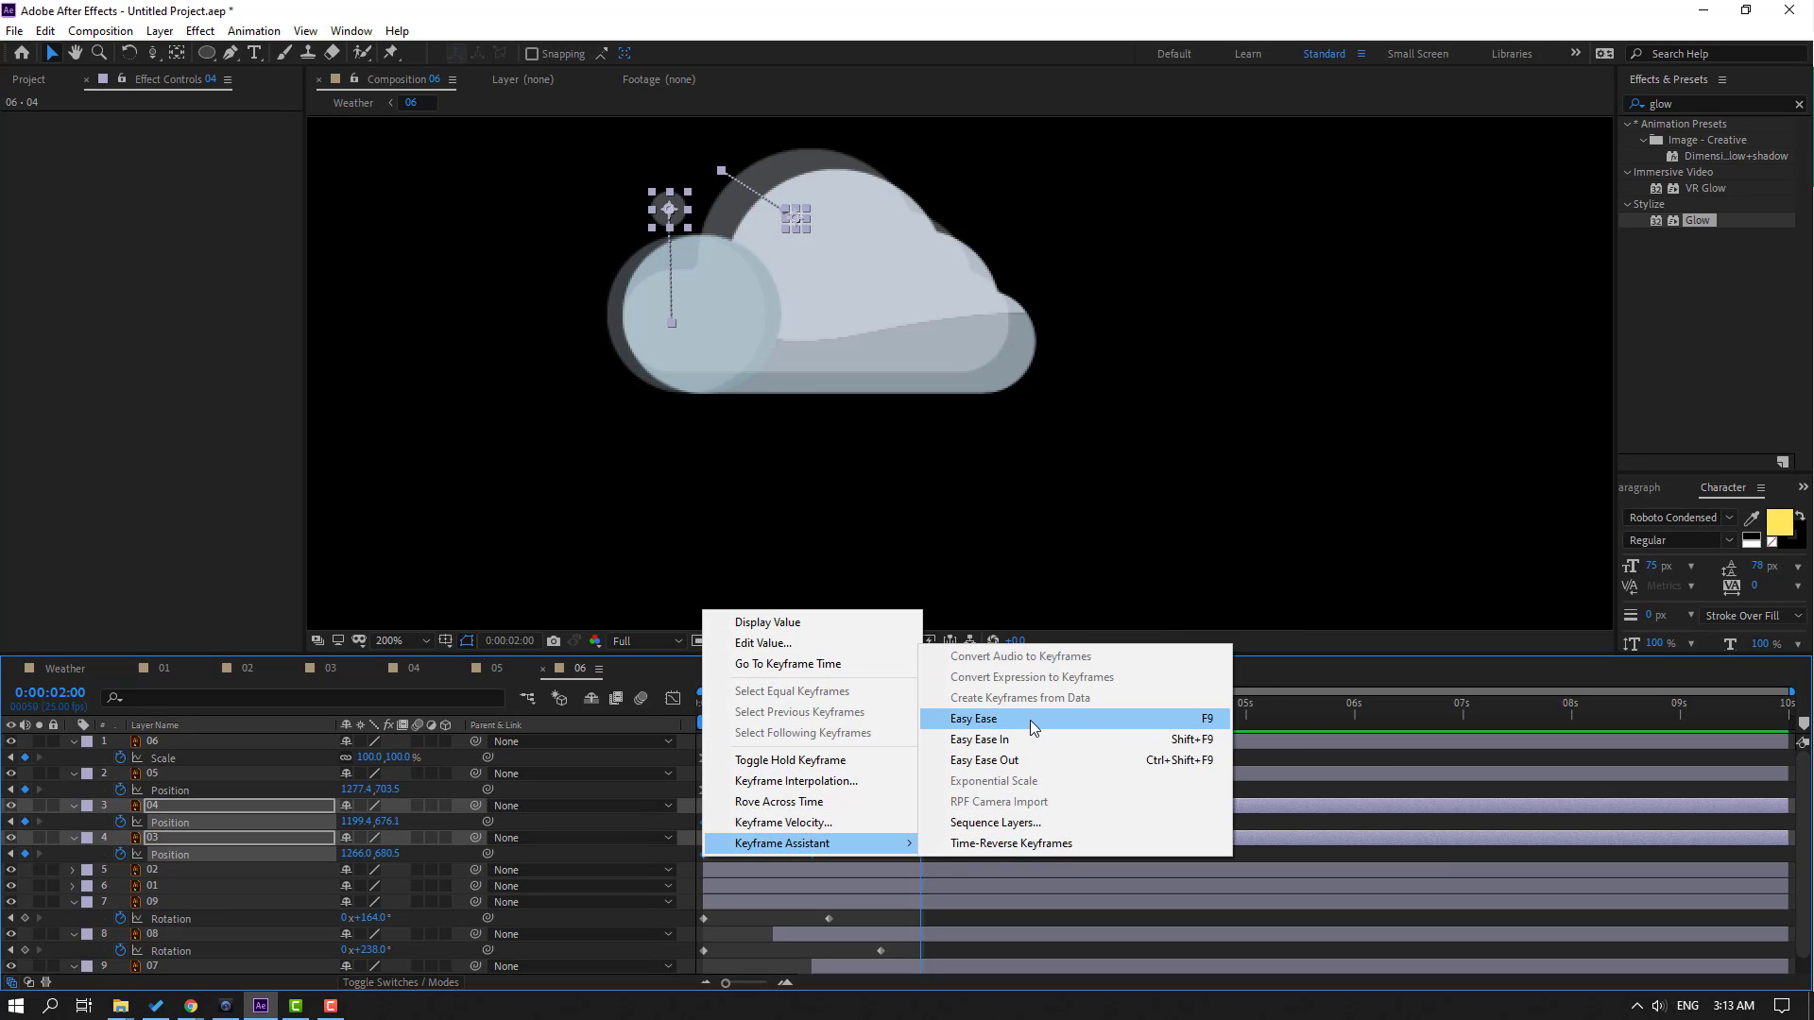
{"action": "left_click", "coordinate": [1029, 720]}
{"action": "key", "text": "space"}
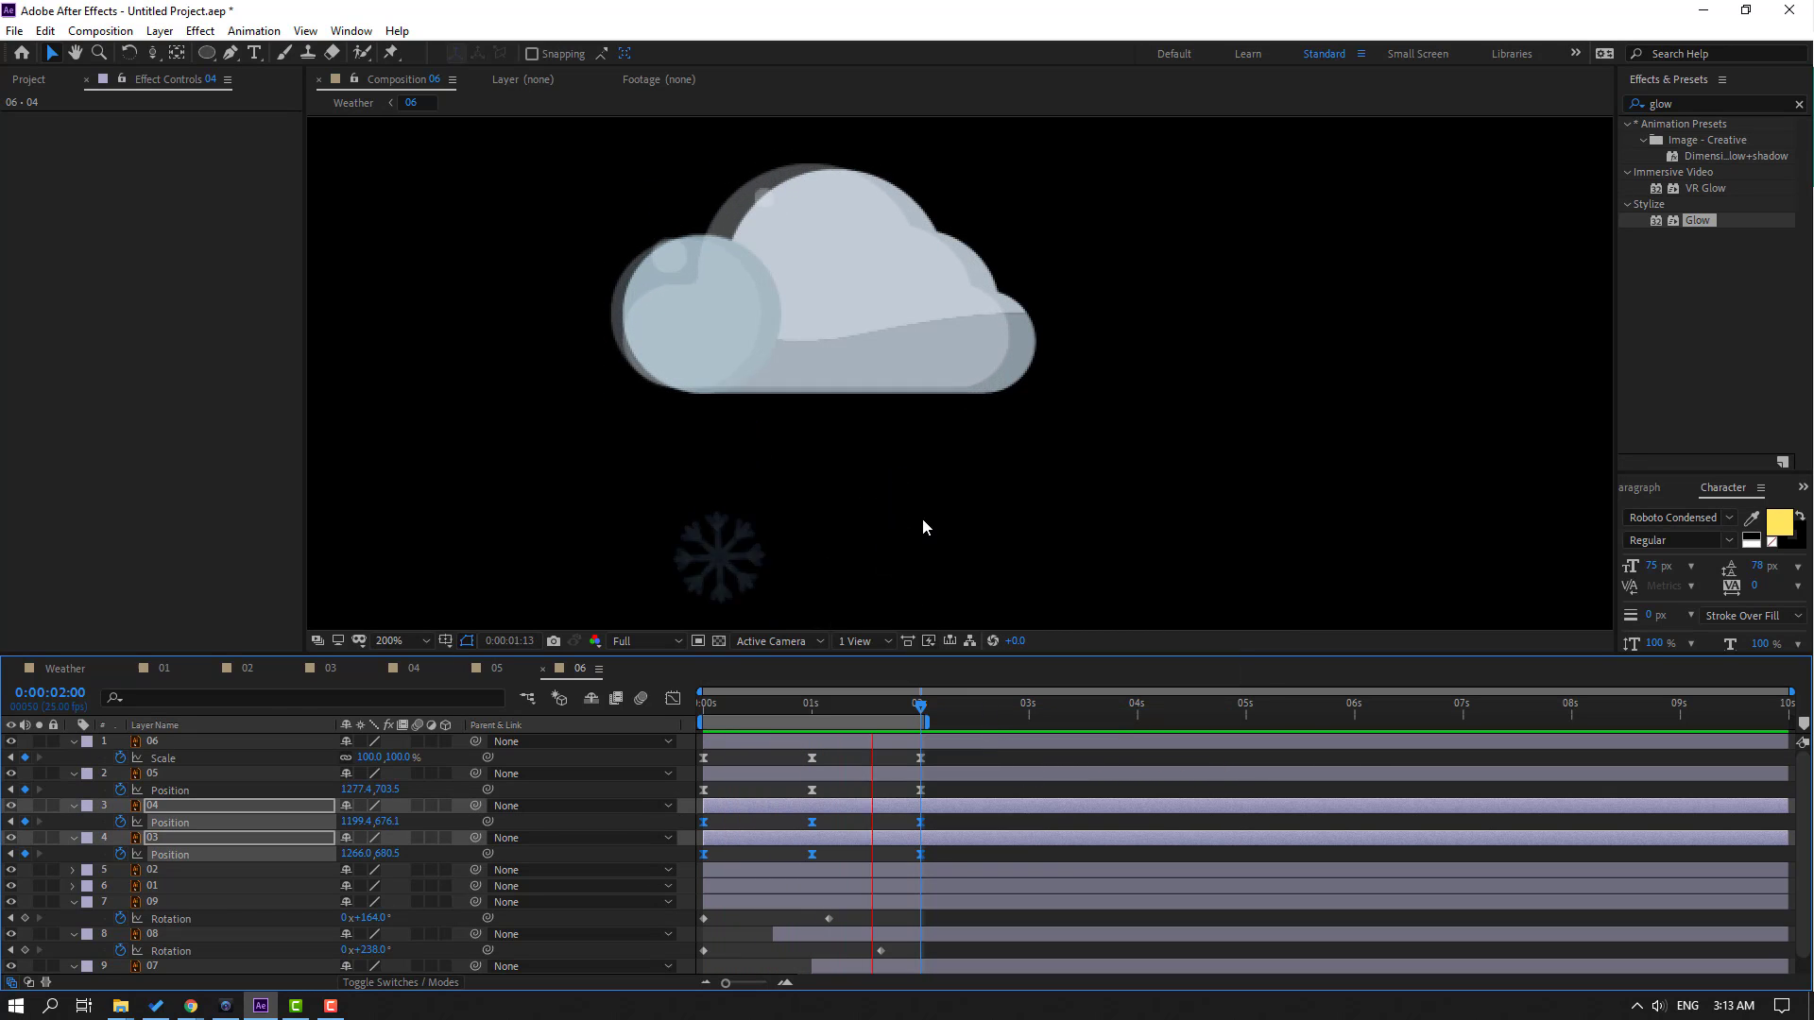
Move layers 04 and 03 below layer 07 in the stack and preview the result
{"action": "scroll", "coordinate": [922, 517], "scroll_direction": "down", "scroll_amount": 4}
{"action": "scroll", "coordinate": [1007, 529], "scroll_direction": "up", "scroll_amount": 2}
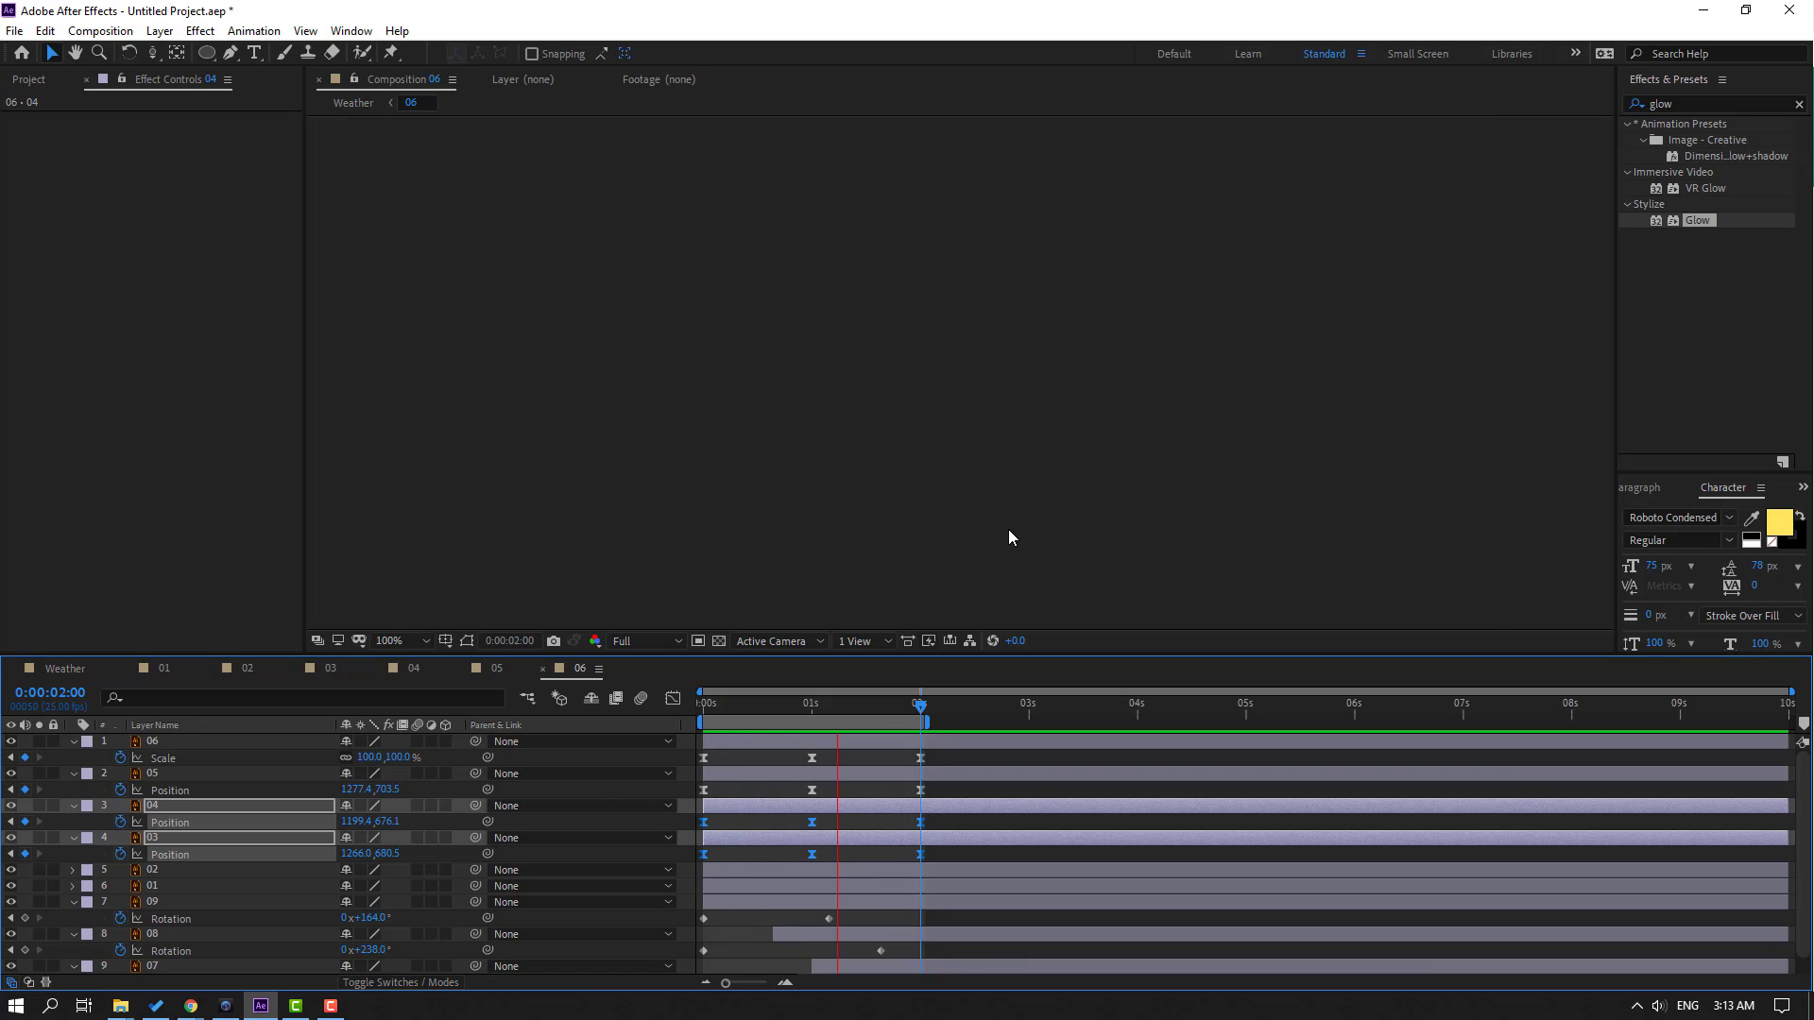
{"action": "key", "text": "space"}
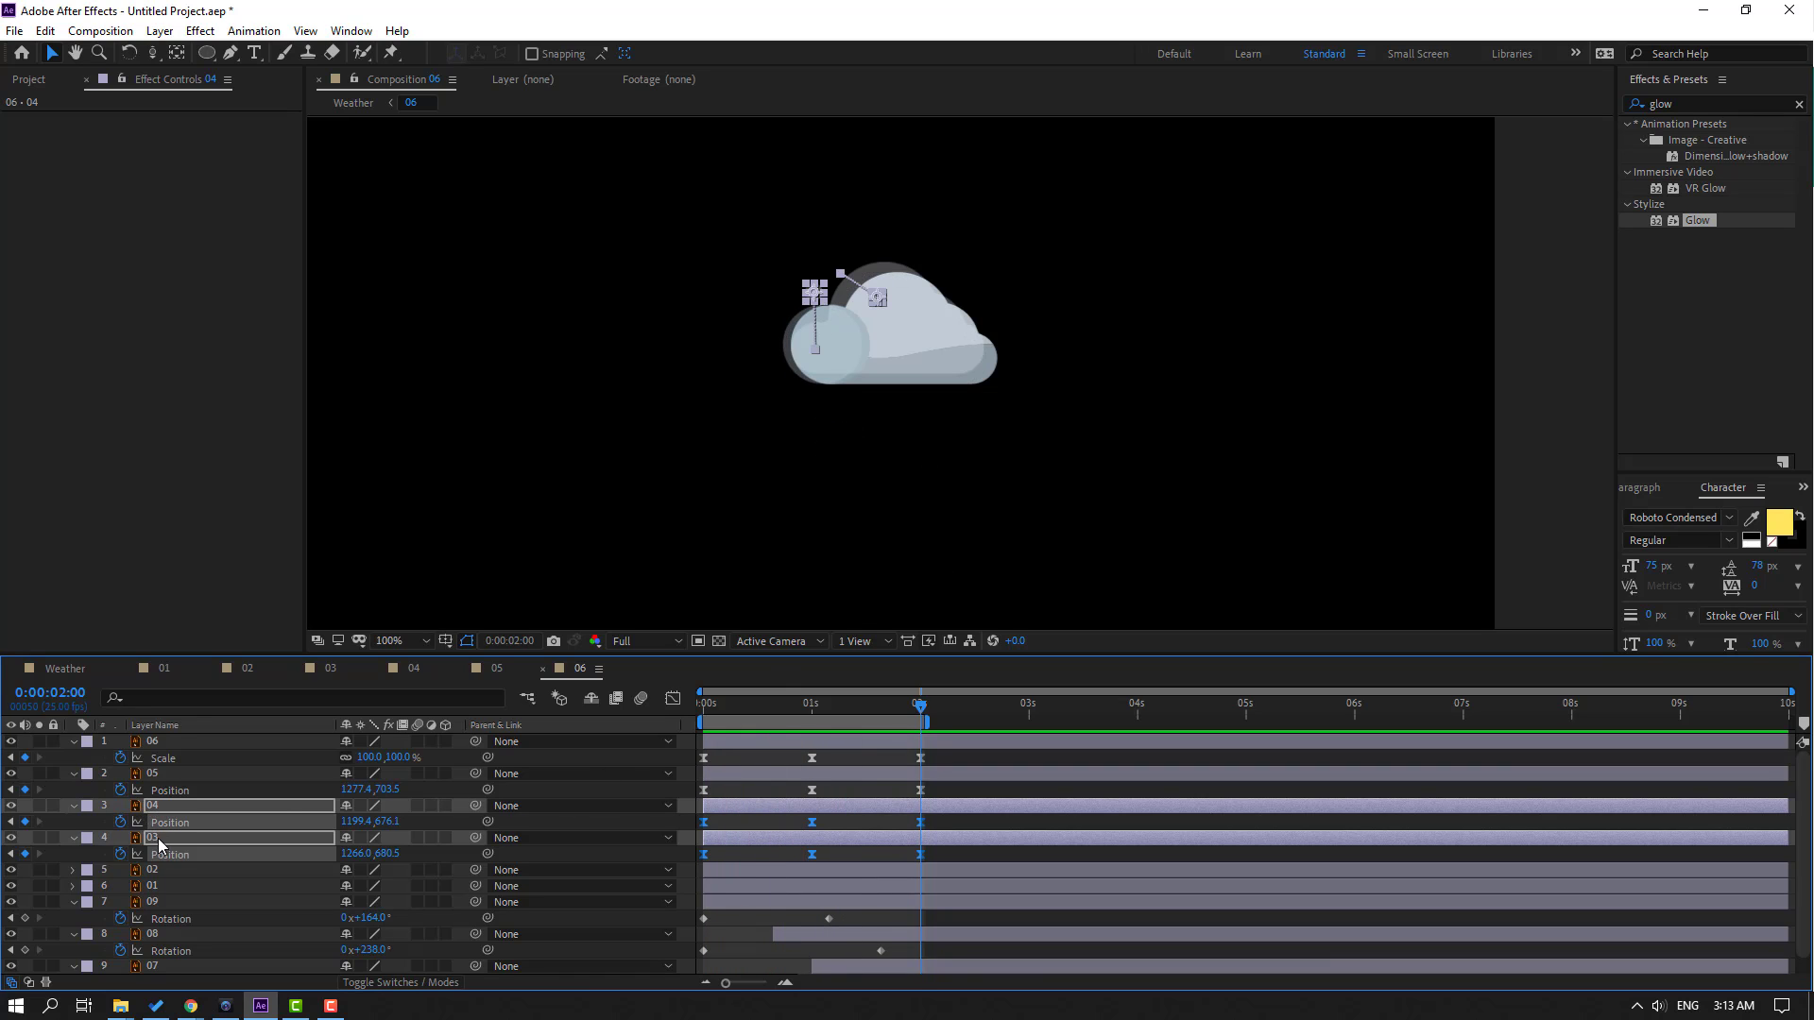
{"action": "scroll", "coordinate": [160, 844], "scroll_direction": "down", "scroll_amount": 1}
{"action": "left_click_drag", "start_coordinate": [168, 833], "coordinate": [212, 949]}
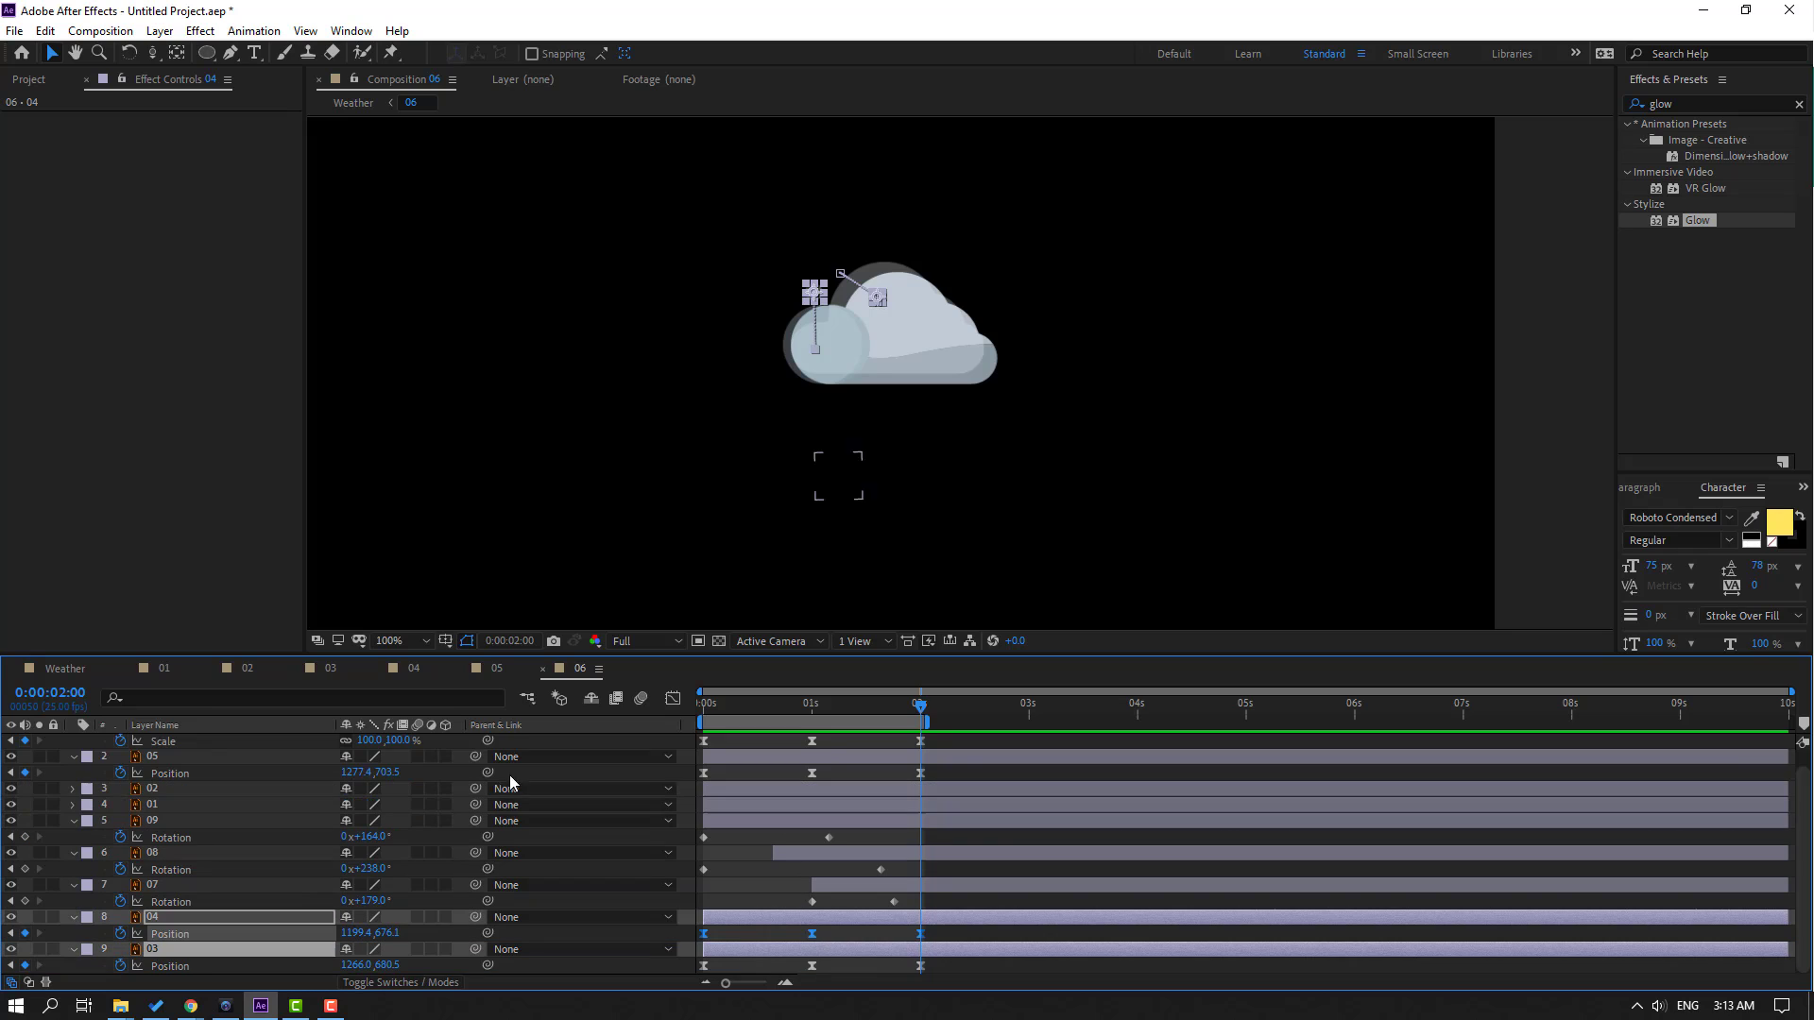
{"action": "scroll", "coordinate": [738, 478], "scroll_direction": "up", "scroll_amount": 2}
{"action": "key", "text": "space"}
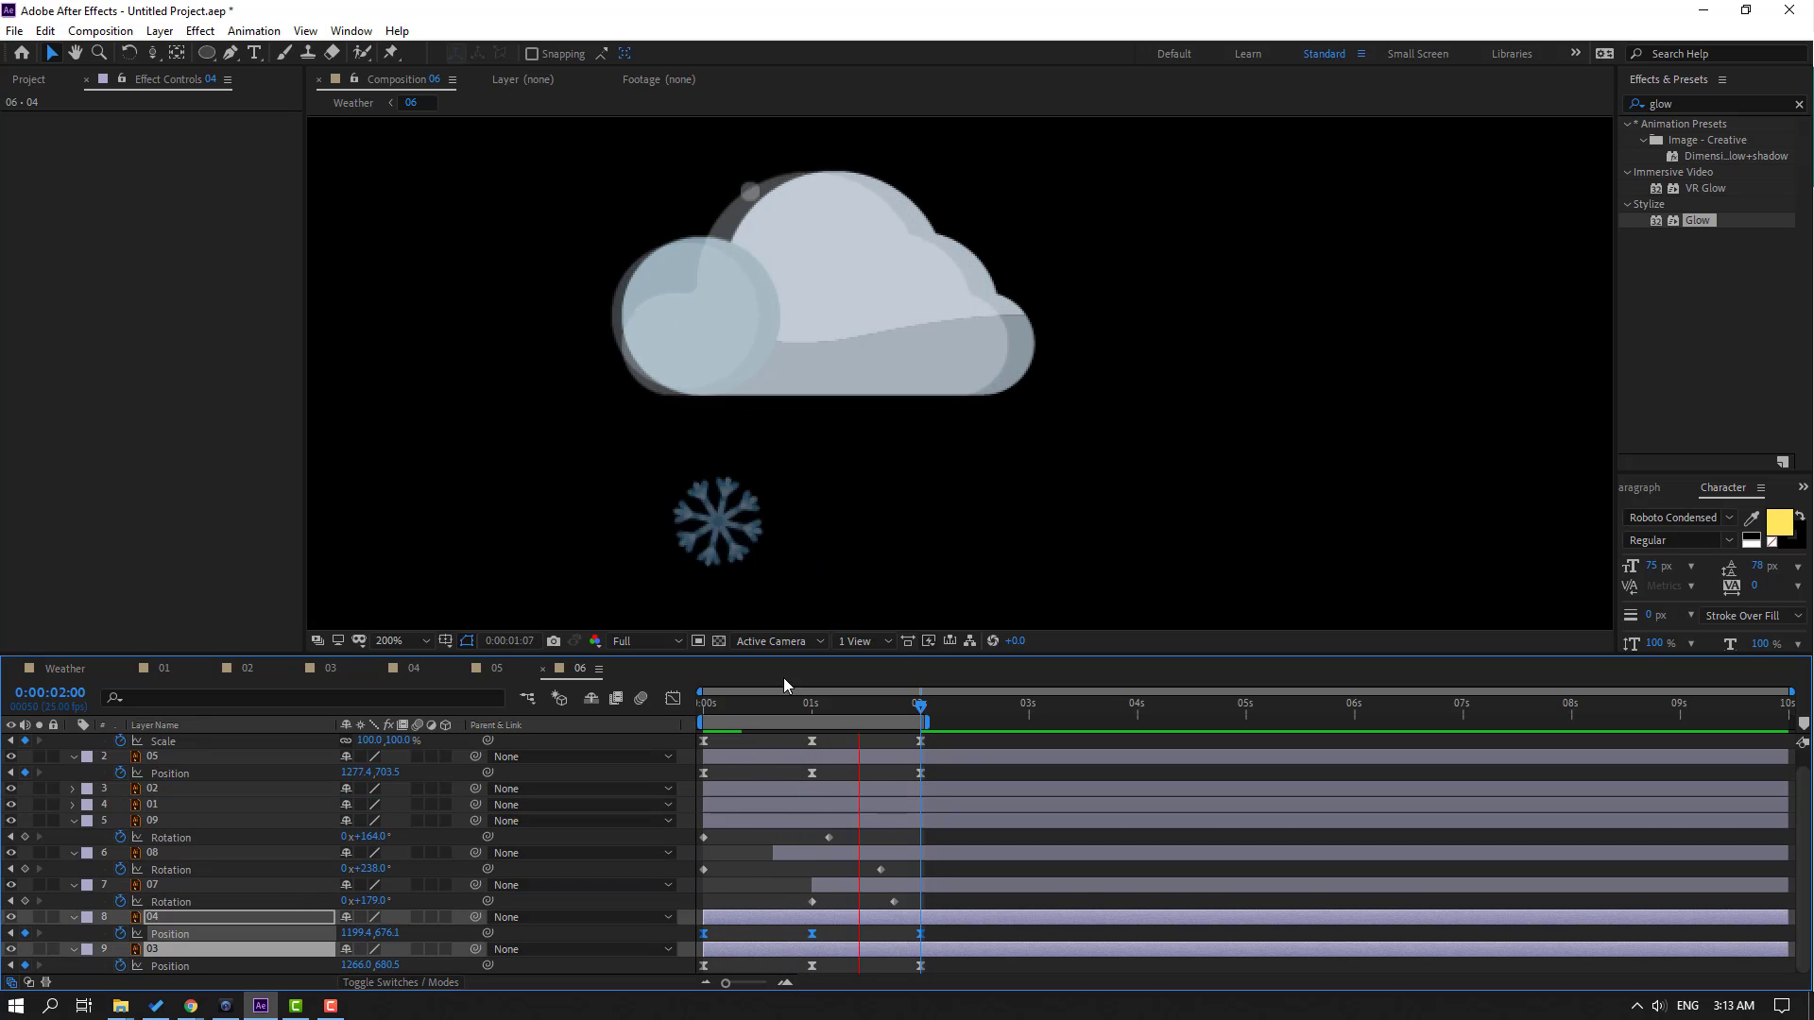
{"action": "key", "text": "space"}
Animate layer 02's Position from its start to X 1223, nudge it left near 2 seconds, and ease the keyframes
{"action": "key", "text": "Home"}
{"action": "scroll", "coordinate": [160, 831], "scroll_direction": "up", "scroll_amount": 1}
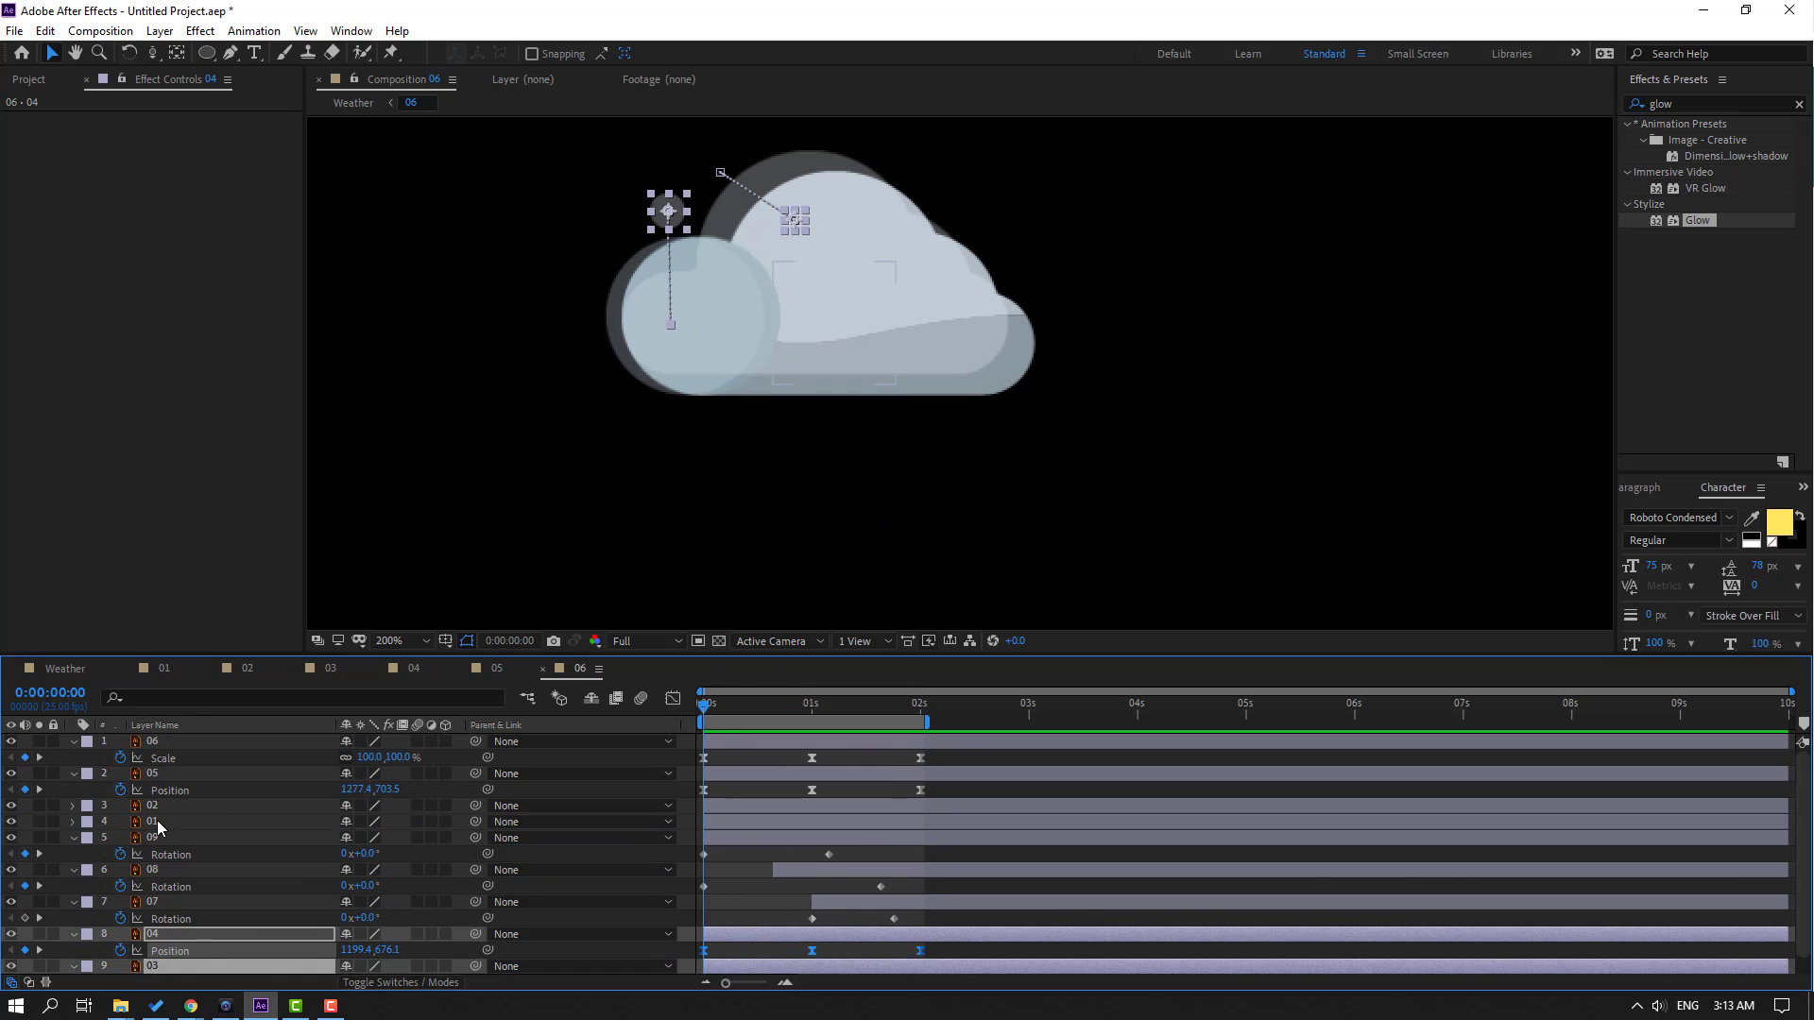
{"action": "left_click", "coordinate": [160, 806]}
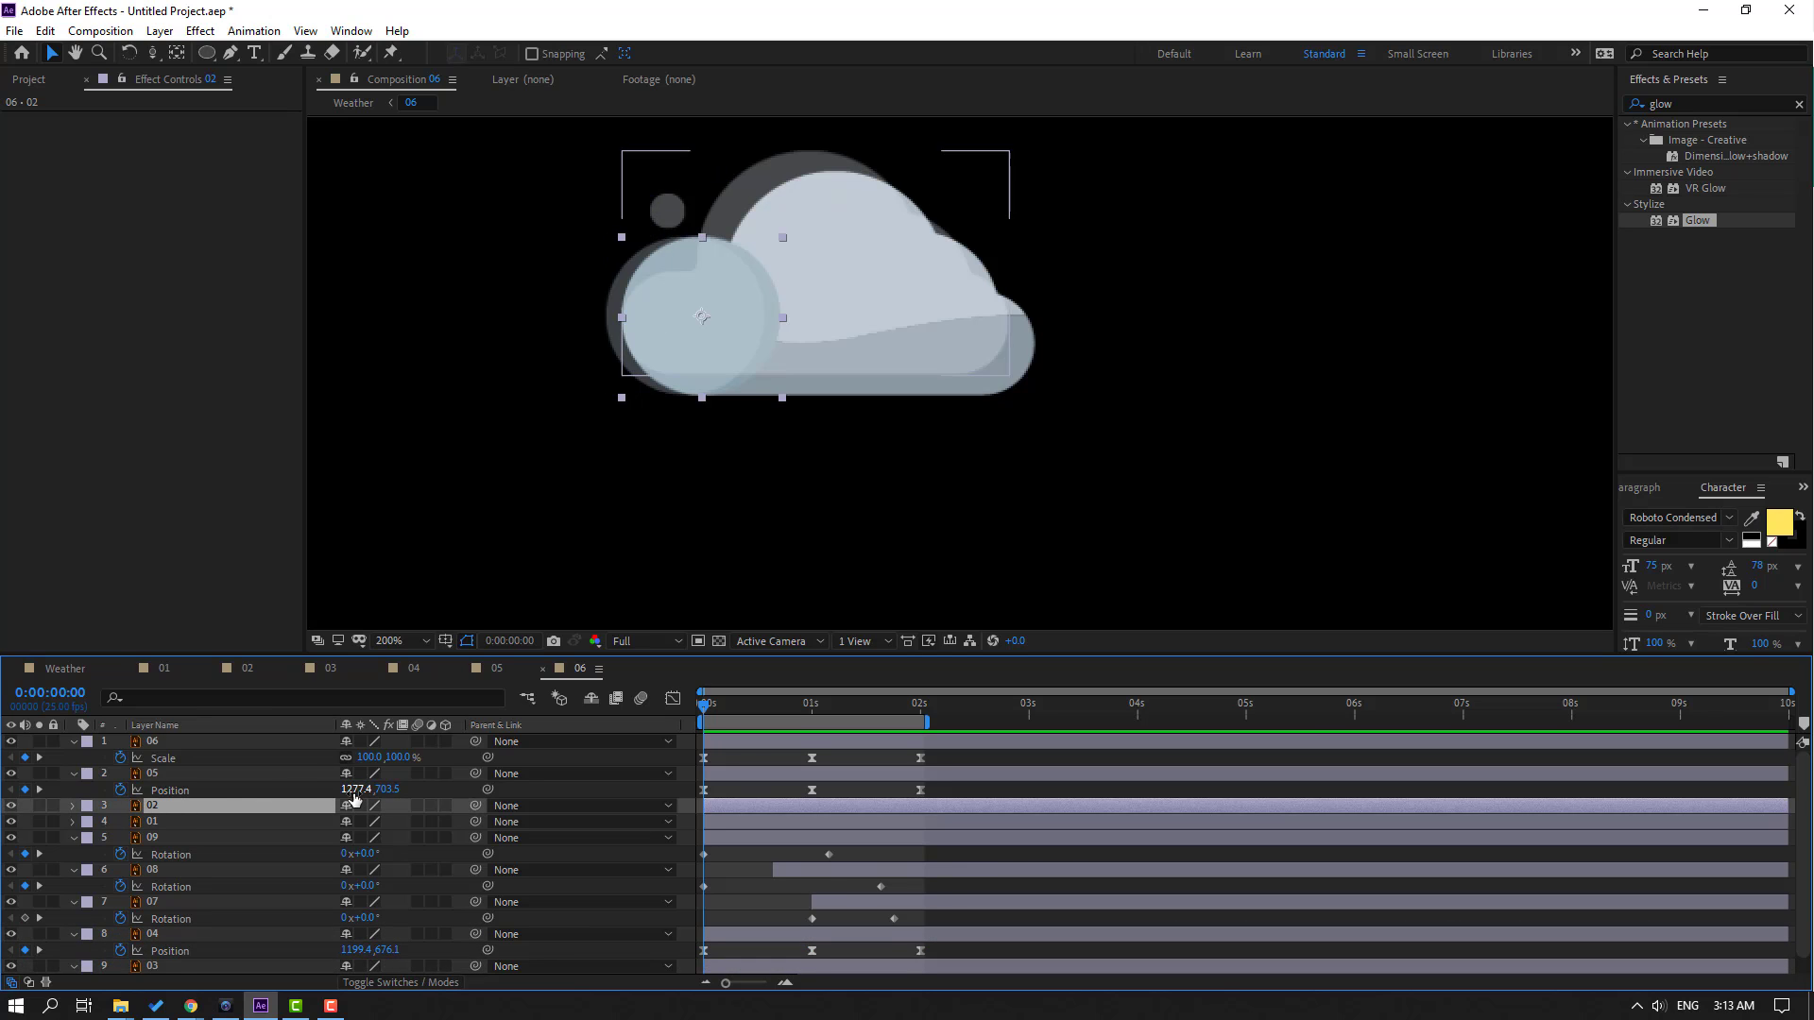
{"action": "key", "text": "p"}
{"action": "left_click", "coordinate": [120, 822]}
{"action": "left_click_drag", "start_coordinate": [718, 706], "coordinate": [807, 716]}
{"action": "left_click_drag", "start_coordinate": [357, 821], "coordinate": [374, 821]}
{"action": "left_click_drag", "start_coordinate": [839, 707], "coordinate": [917, 708]}
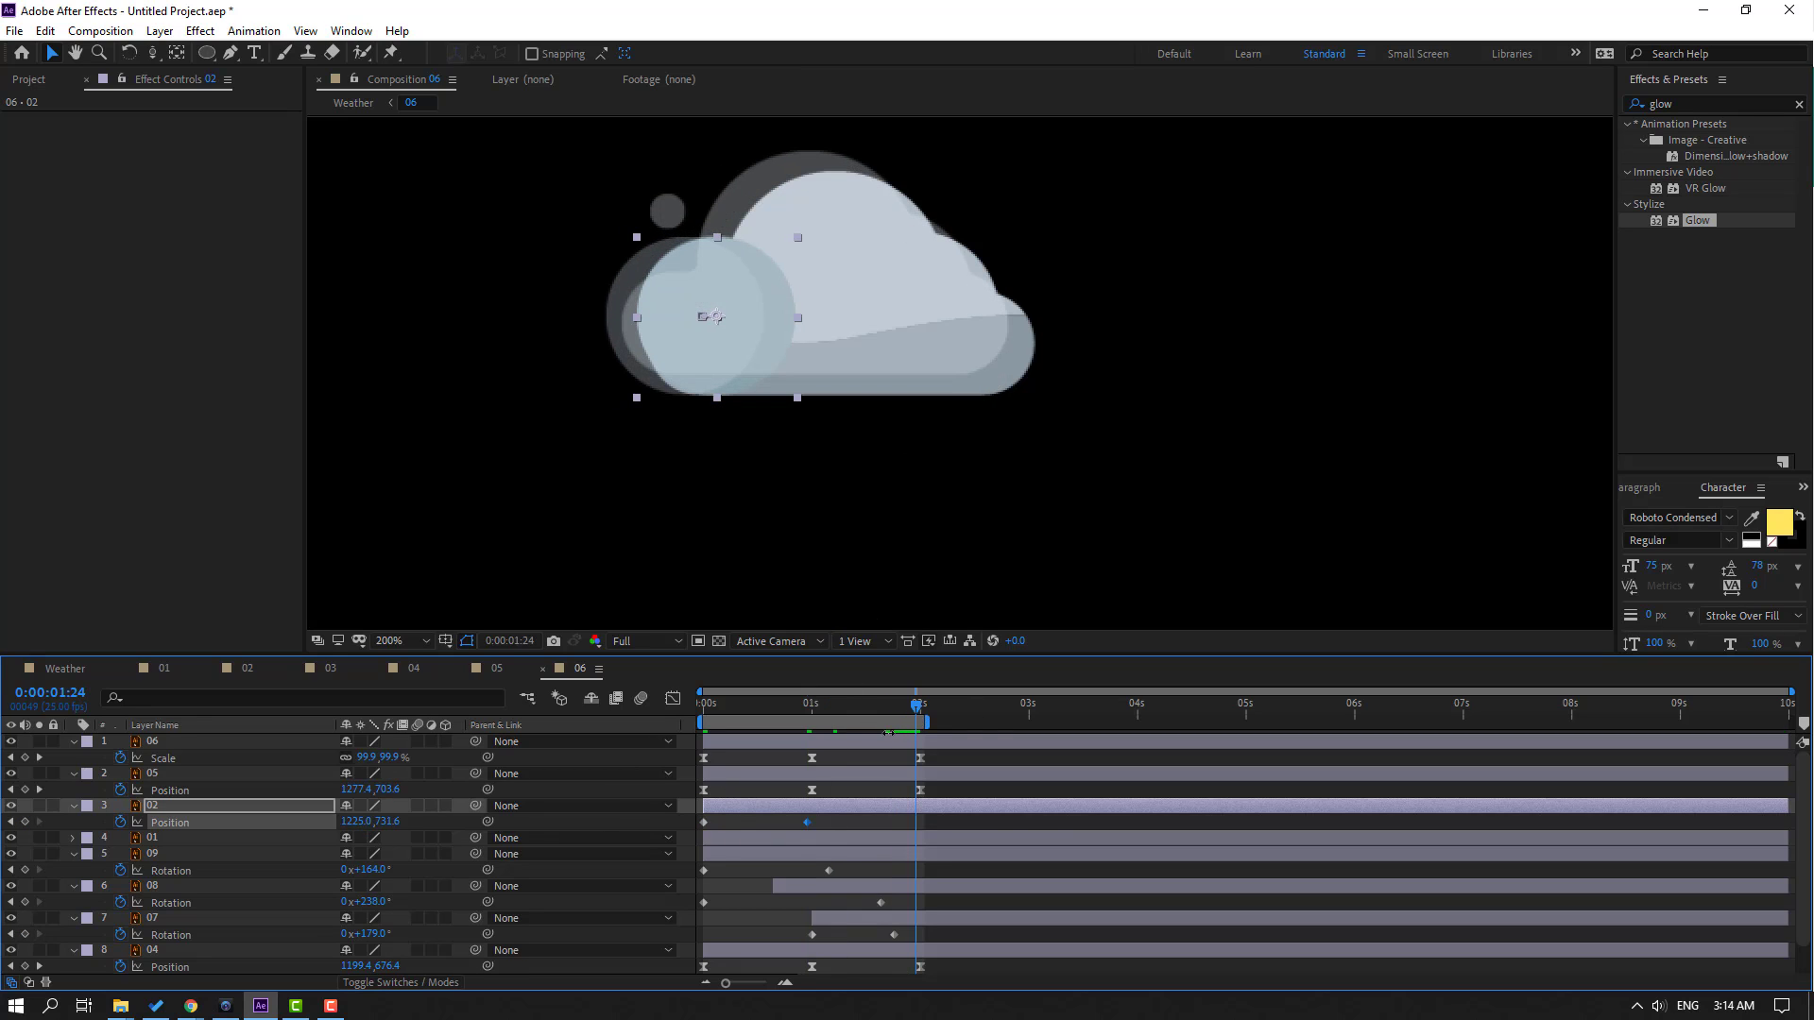
{"action": "left_click_drag", "start_coordinate": [718, 321], "coordinate": [703, 321]}
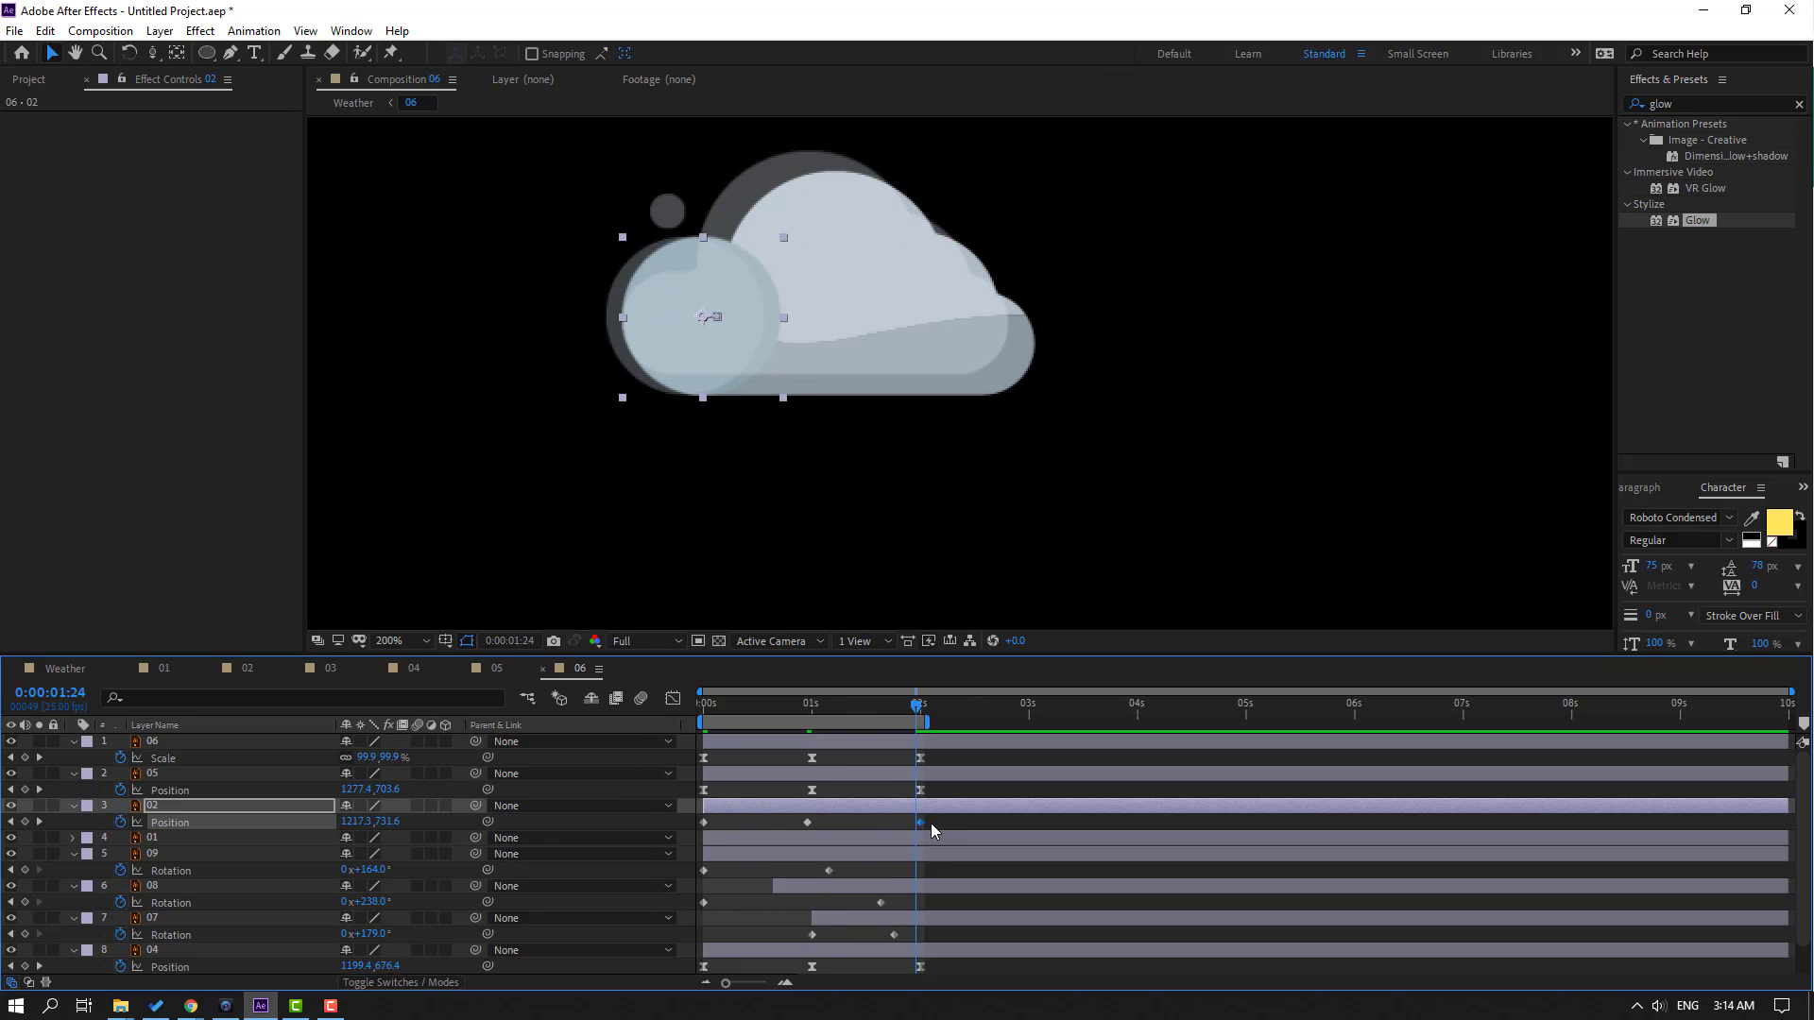
{"action": "left_click_drag", "start_coordinate": [945, 819], "coordinate": [635, 848]}
{"action": "right_click", "coordinate": [704, 822]}
{"action": "mouse_move", "coordinate": [822, 806]}
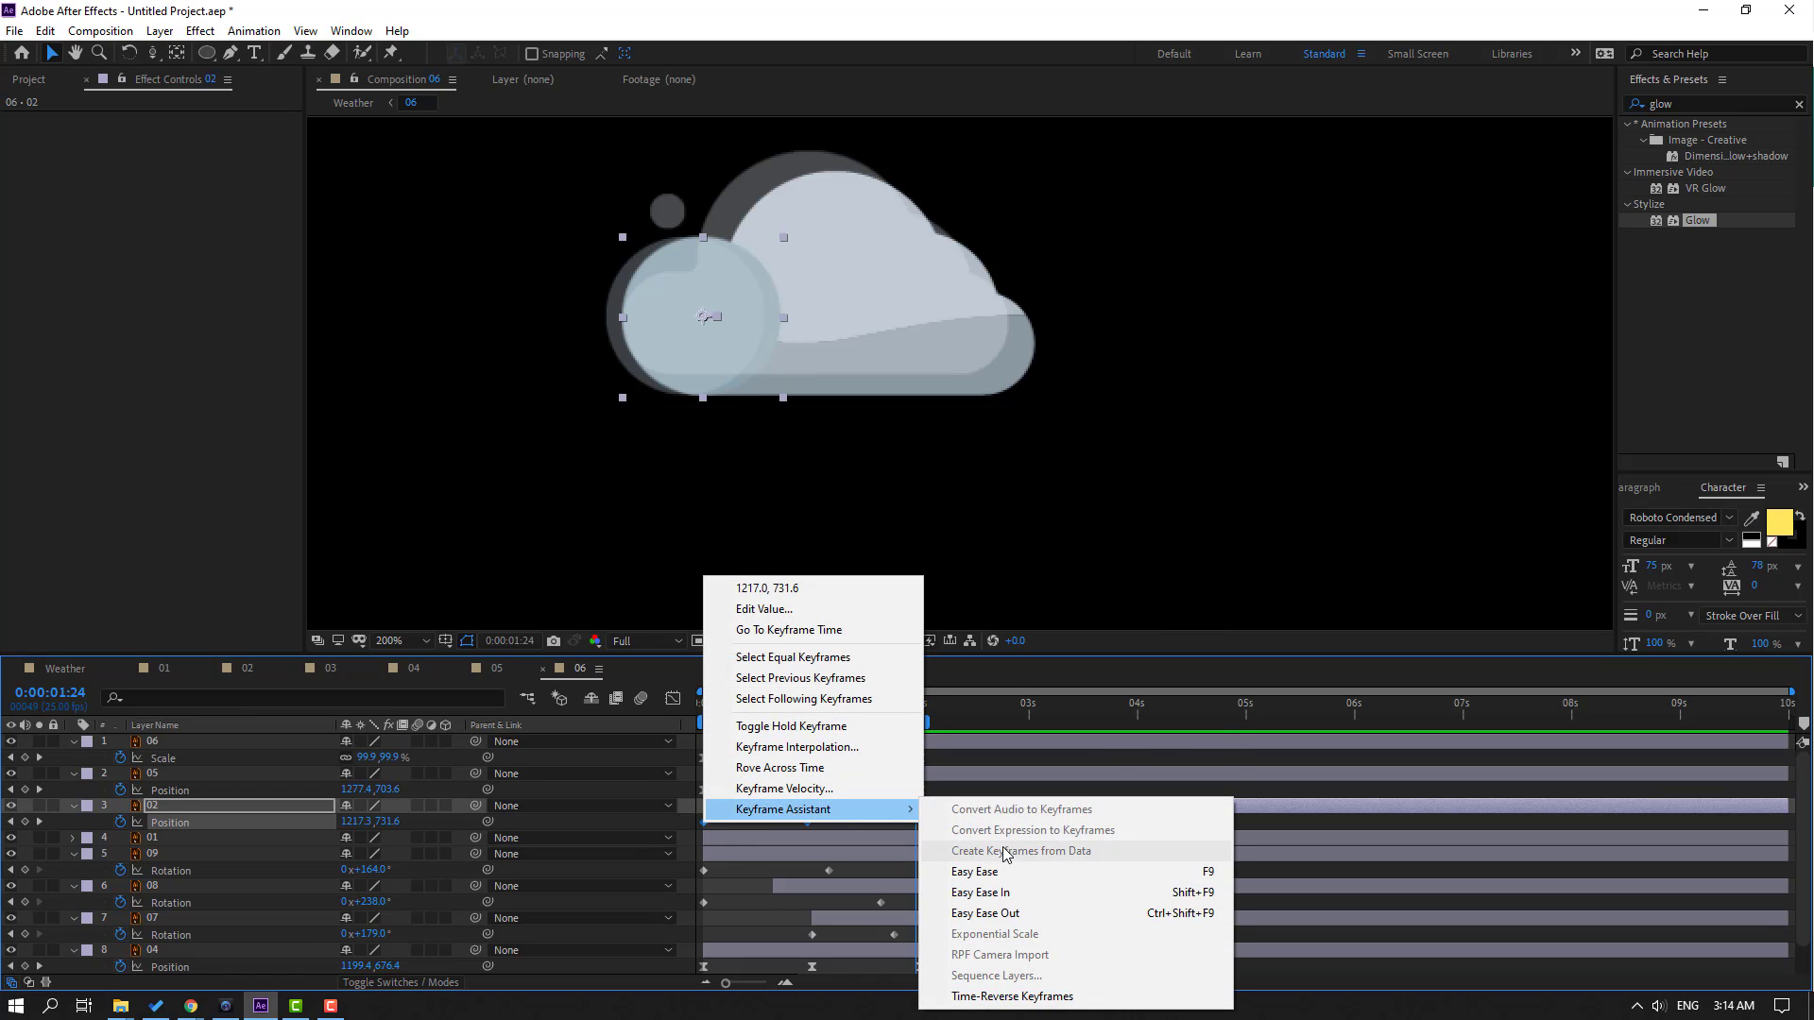
{"action": "left_click", "coordinate": [1001, 871]}
Preview the layer 02 animation and return to the first frame
{"action": "key", "text": "space"}
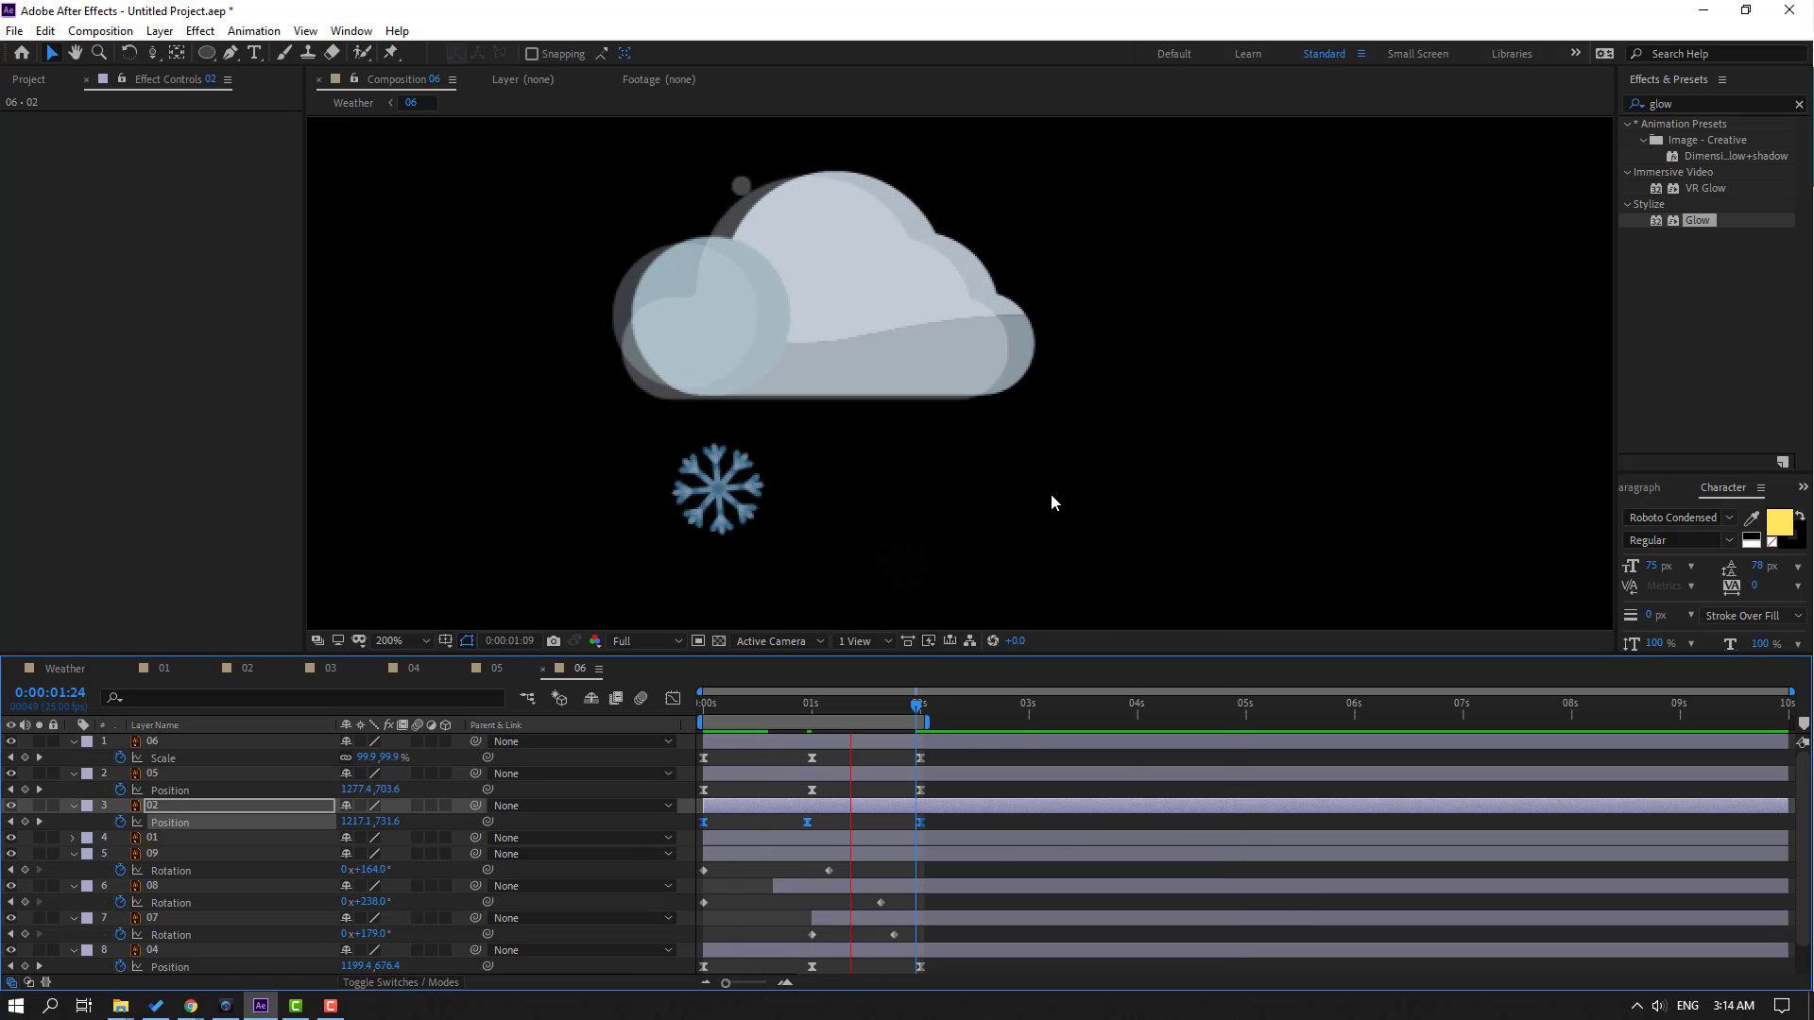
{"action": "scroll", "coordinate": [997, 505], "scroll_direction": "down", "scroll_amount": 2}
{"action": "key", "text": "space"}
{"action": "key", "text": "Home"}
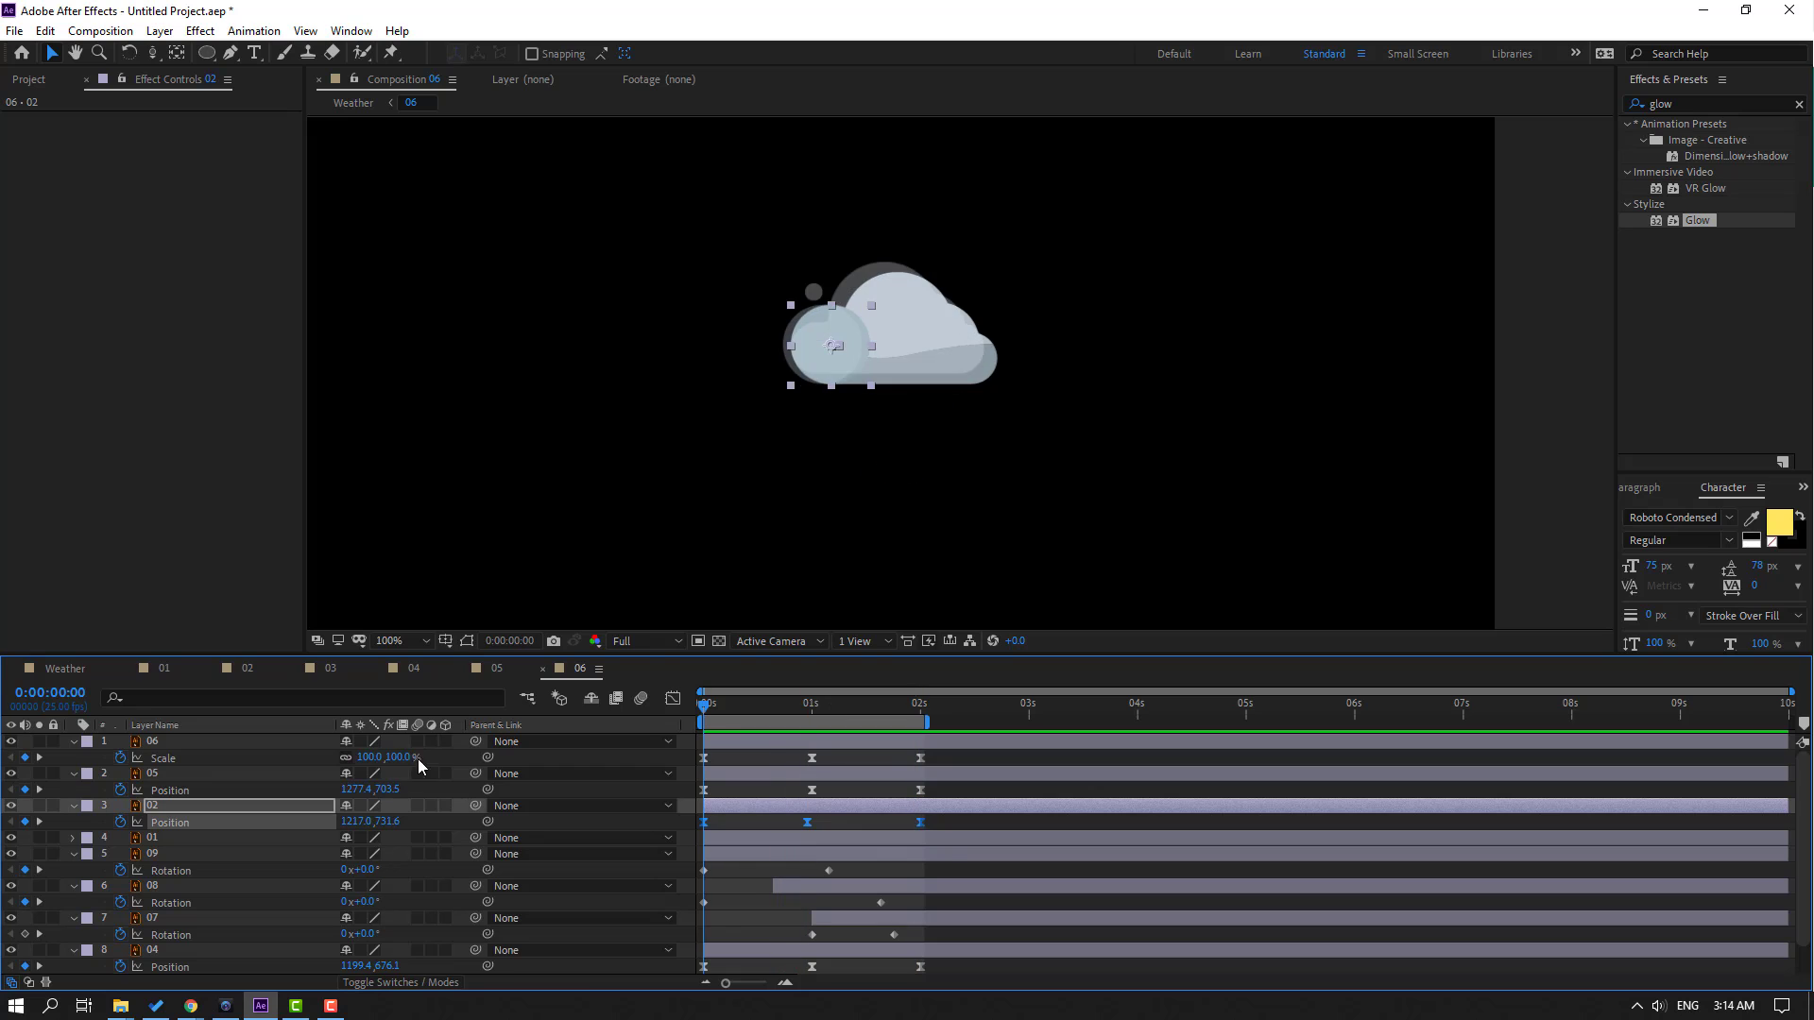
Keyframe the snowflake layer 01's Position at 0, 1 and 2 seconds, dipping it down at 1 second
{"action": "left_click", "coordinate": [148, 840]}
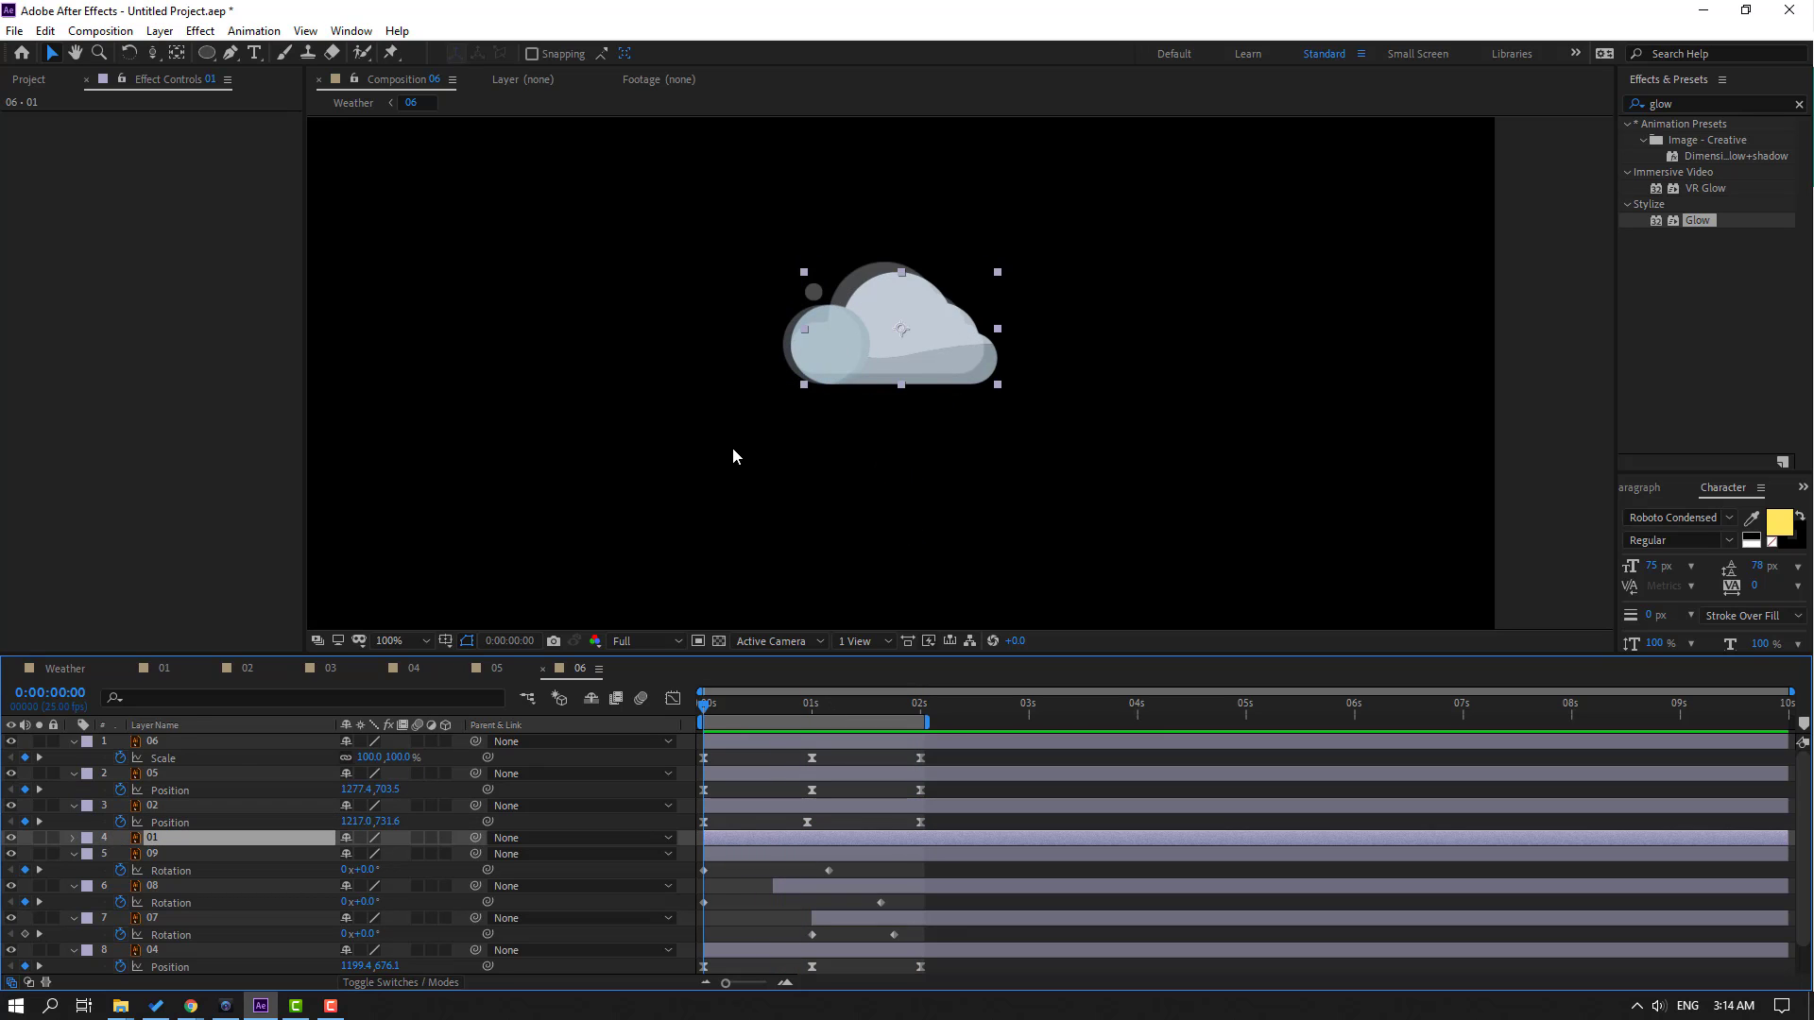
{"action": "scroll", "coordinate": [734, 456], "scroll_direction": "up", "scroll_amount": 2}
{"action": "key", "text": "p"}
{"action": "left_click", "coordinate": [208, 849]}
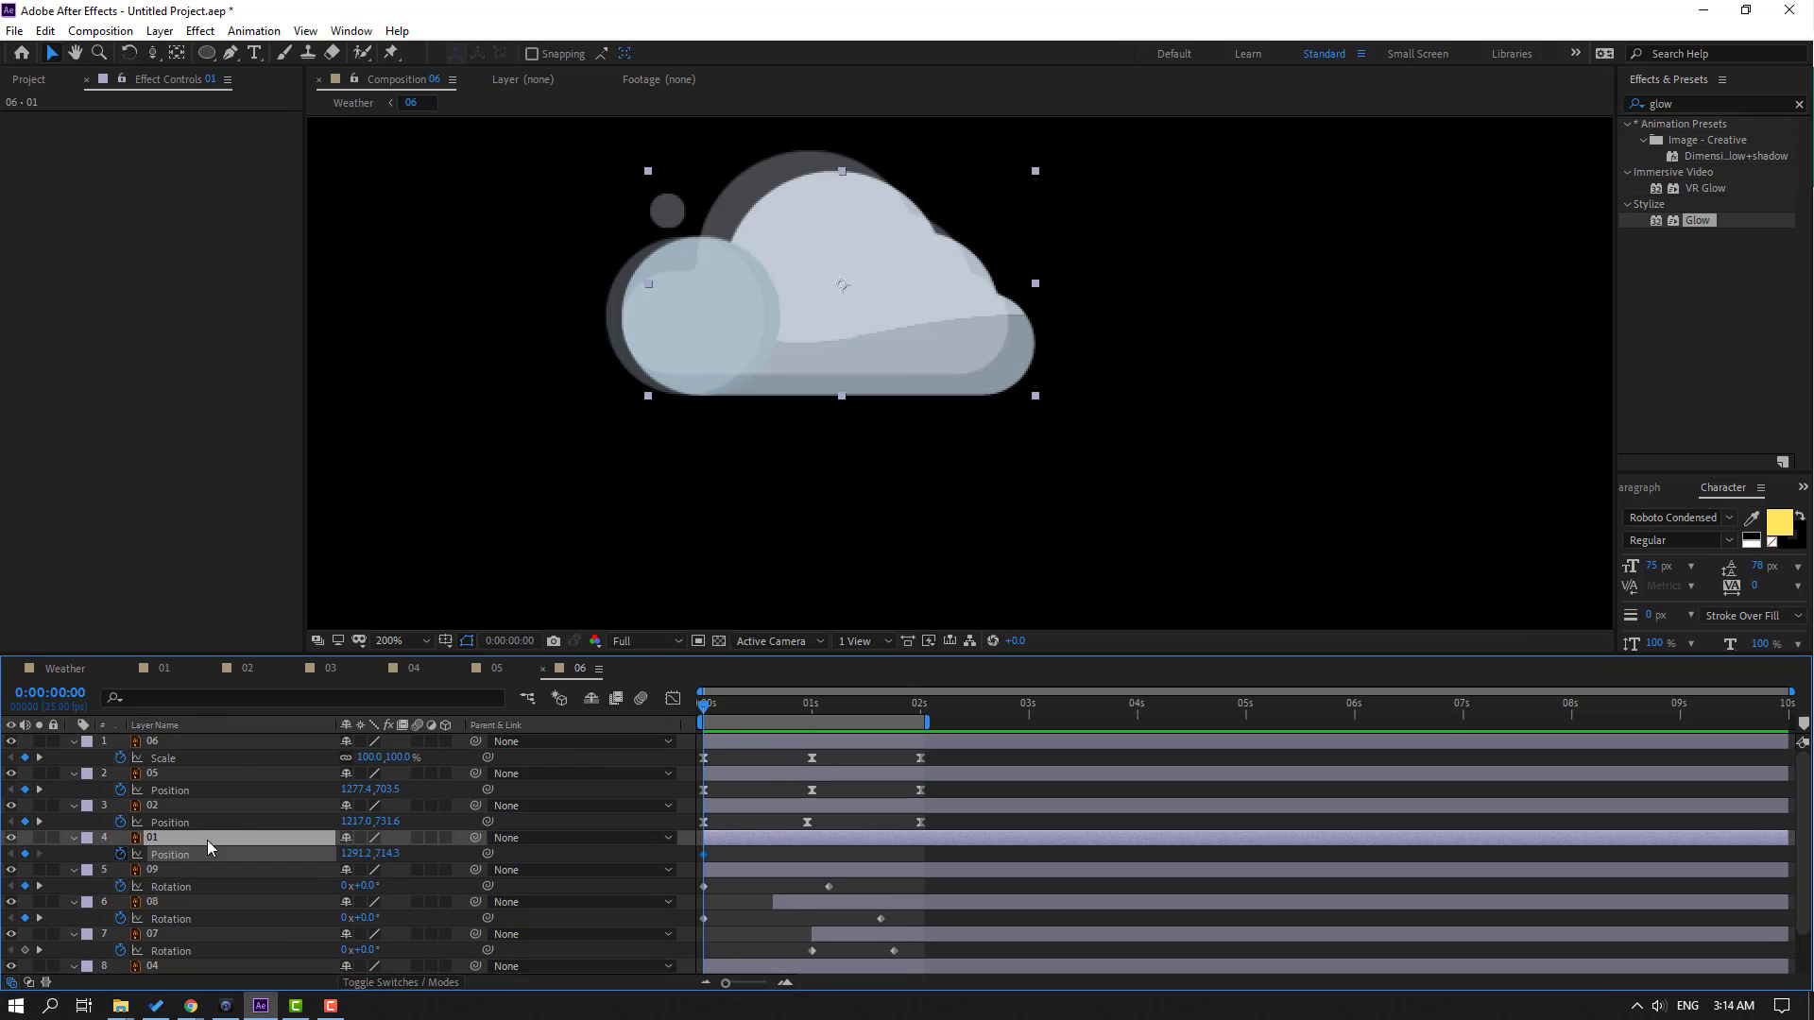
{"action": "left_click_drag", "start_coordinate": [728, 704], "coordinate": [810, 704]}
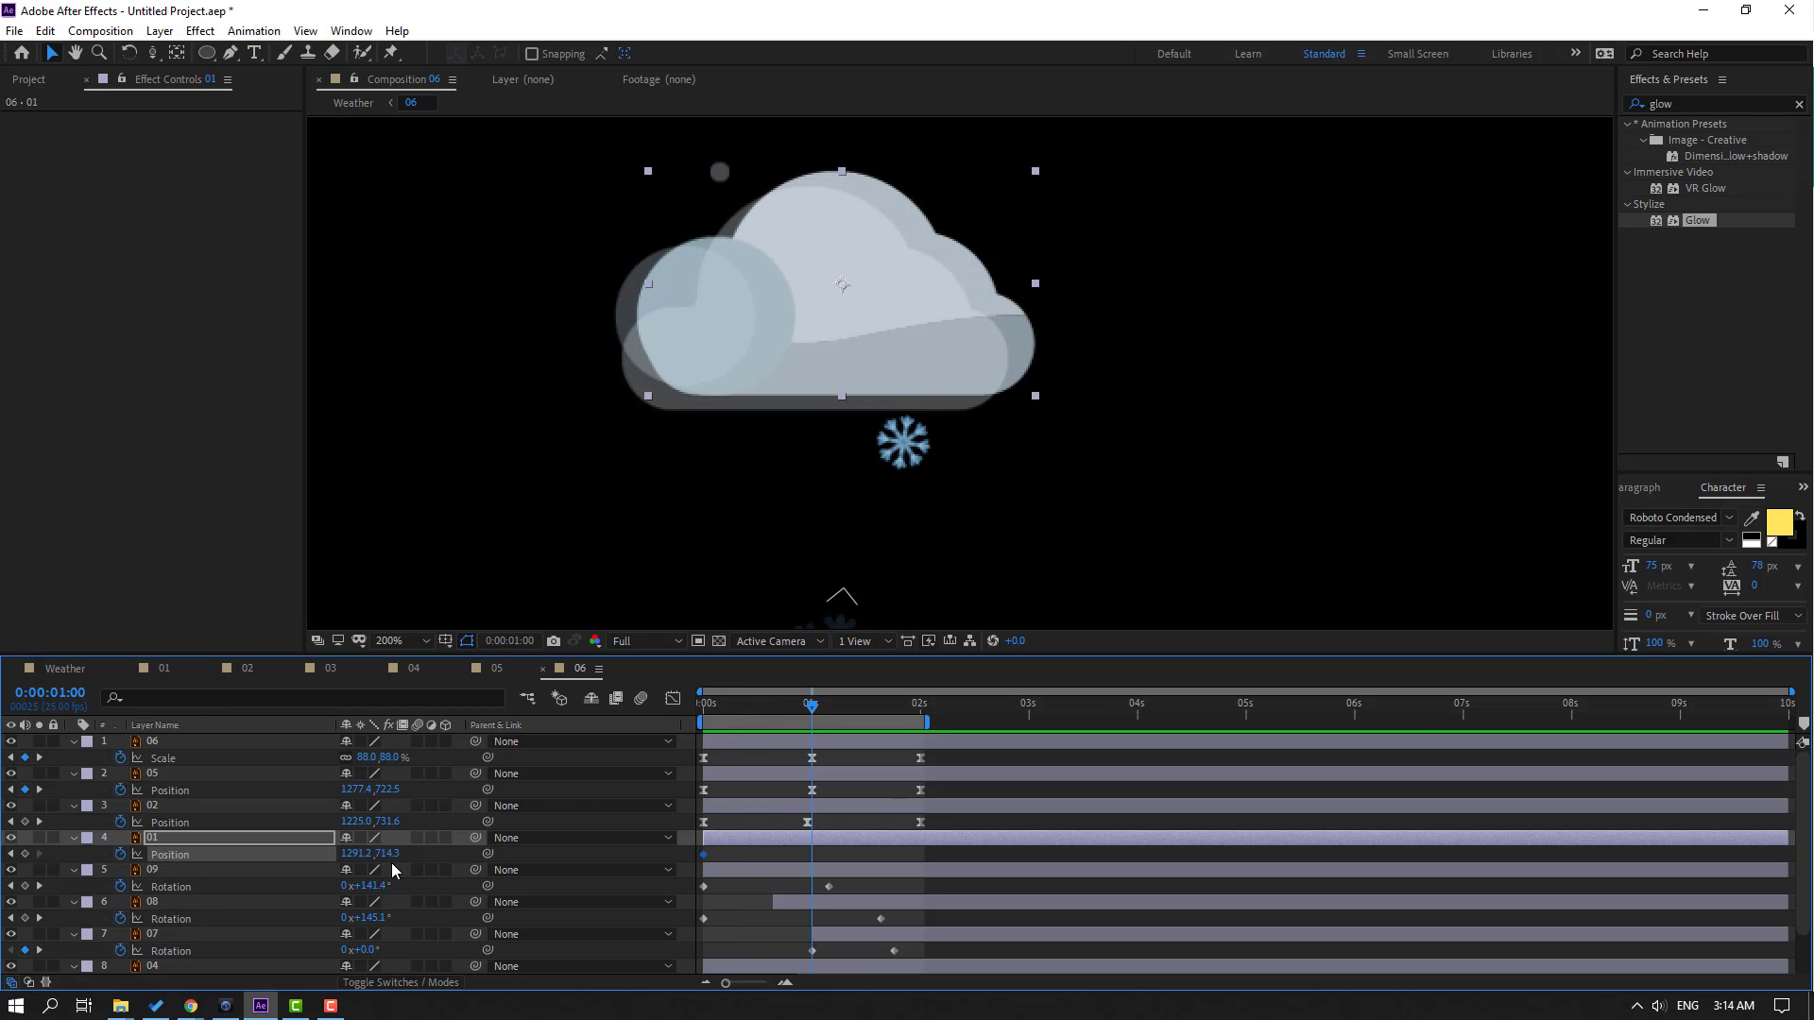
{"action": "key", "text": "Down"}
{"action": "key", "text": "Down"}
{"action": "key", "text": "Down"}
{"action": "key", "text": "Down"}
{"action": "key", "text": "Down"}
{"action": "key", "text": "Down"}
{"action": "left_click_drag", "start_coordinate": [825, 705], "coordinate": [925, 710]}
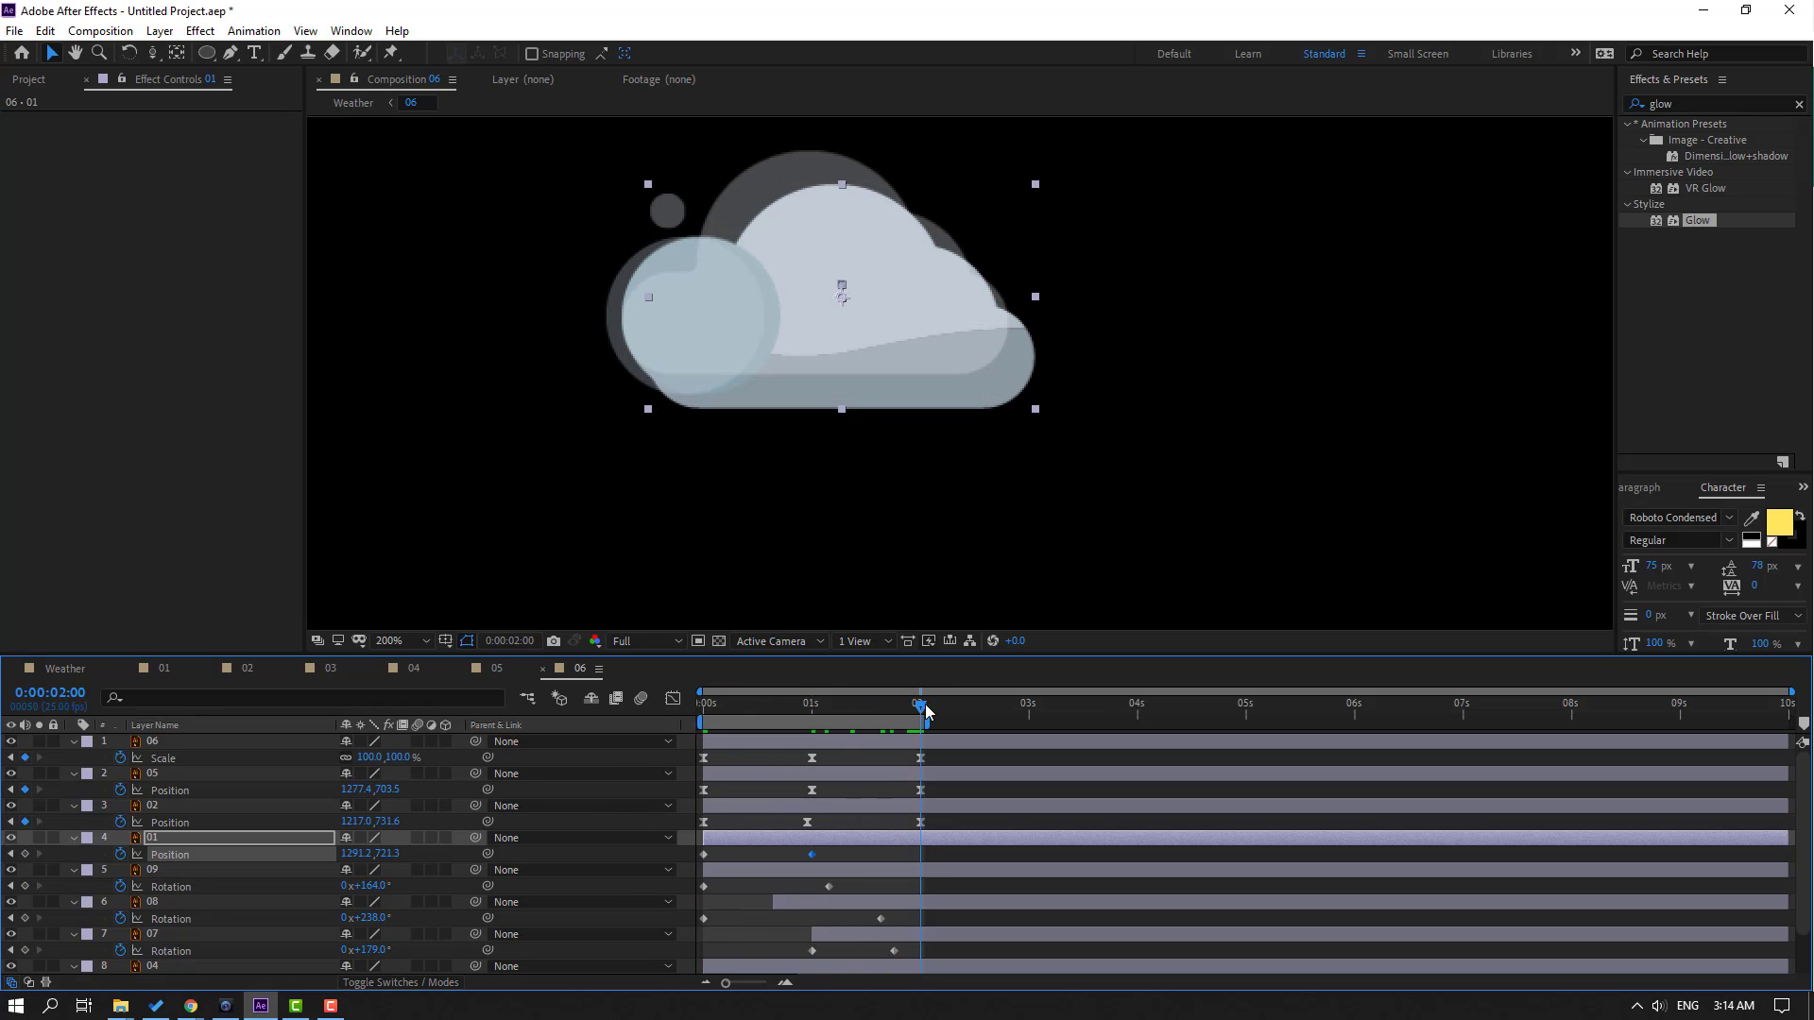
{"action": "key", "text": "Up"}
{"action": "key", "text": "Up"}
{"action": "key", "text": "Up"}
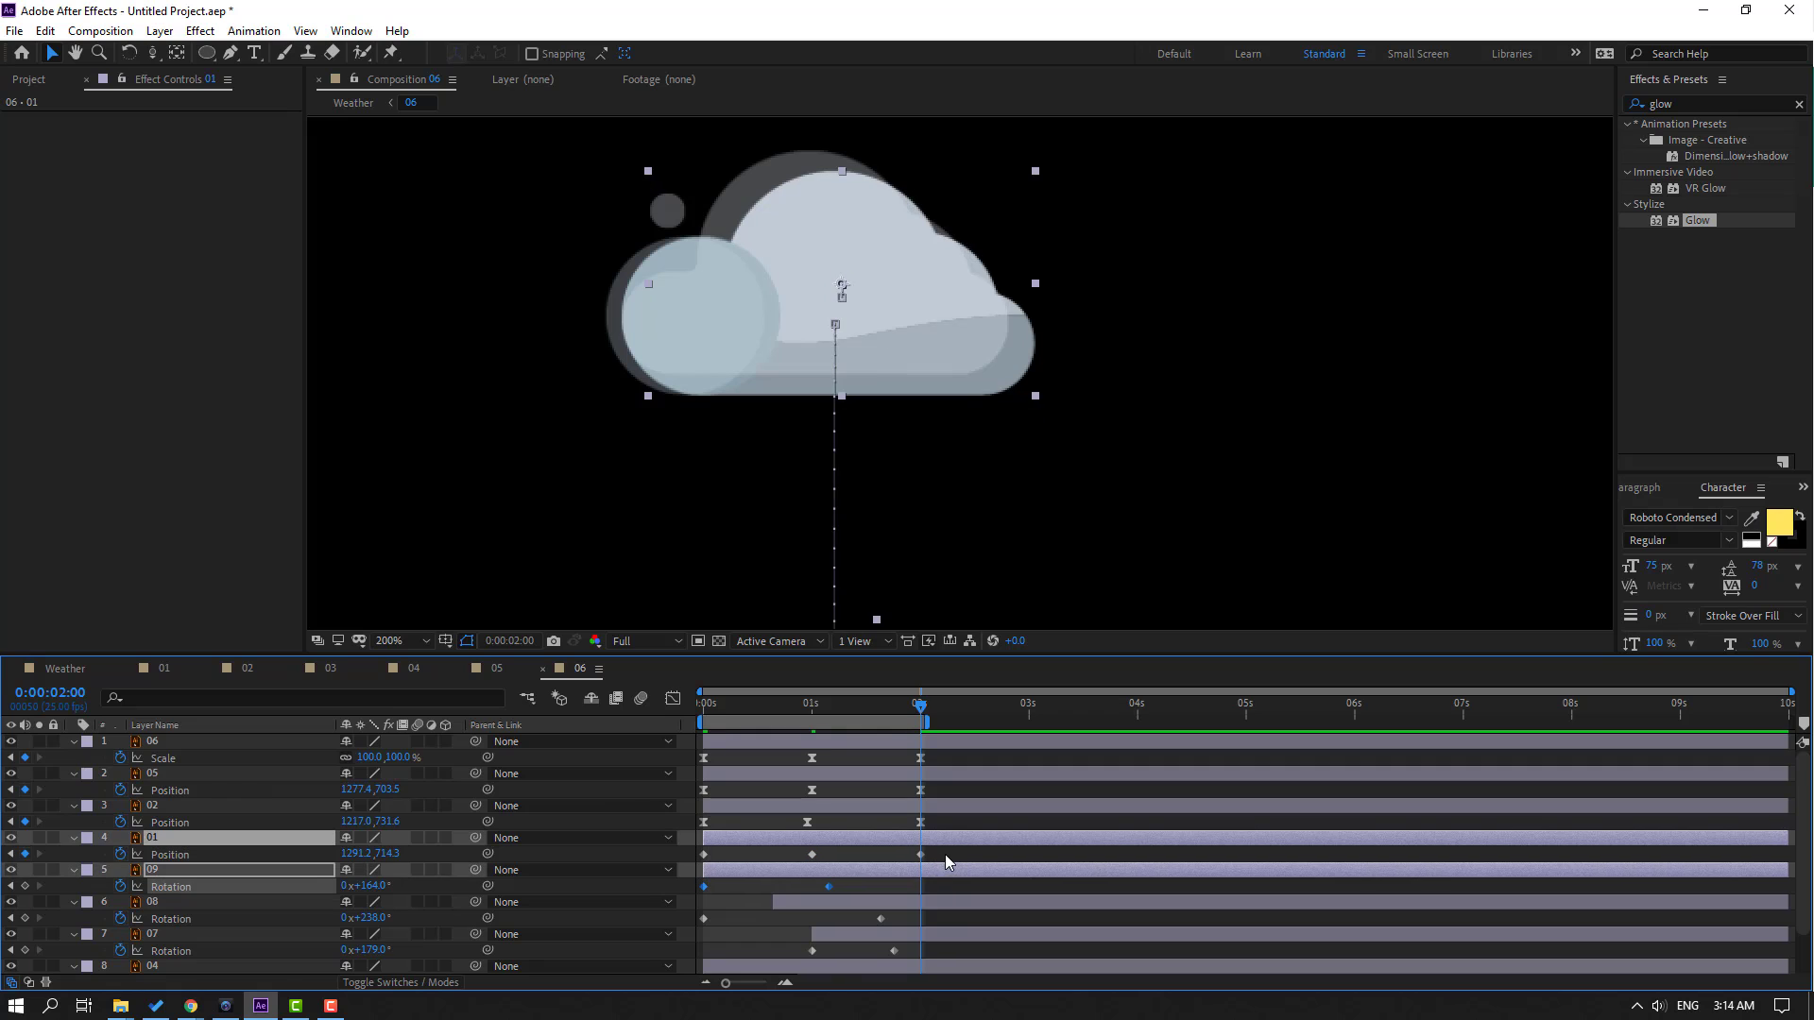
Apply Easy Ease to all of layer 01's Position keyframes and check the playback
{"action": "left_click_drag", "start_coordinate": [961, 850], "coordinate": [692, 865]}
{"action": "right_click", "coordinate": [704, 855]}
{"action": "mouse_move", "coordinate": [812, 950]}
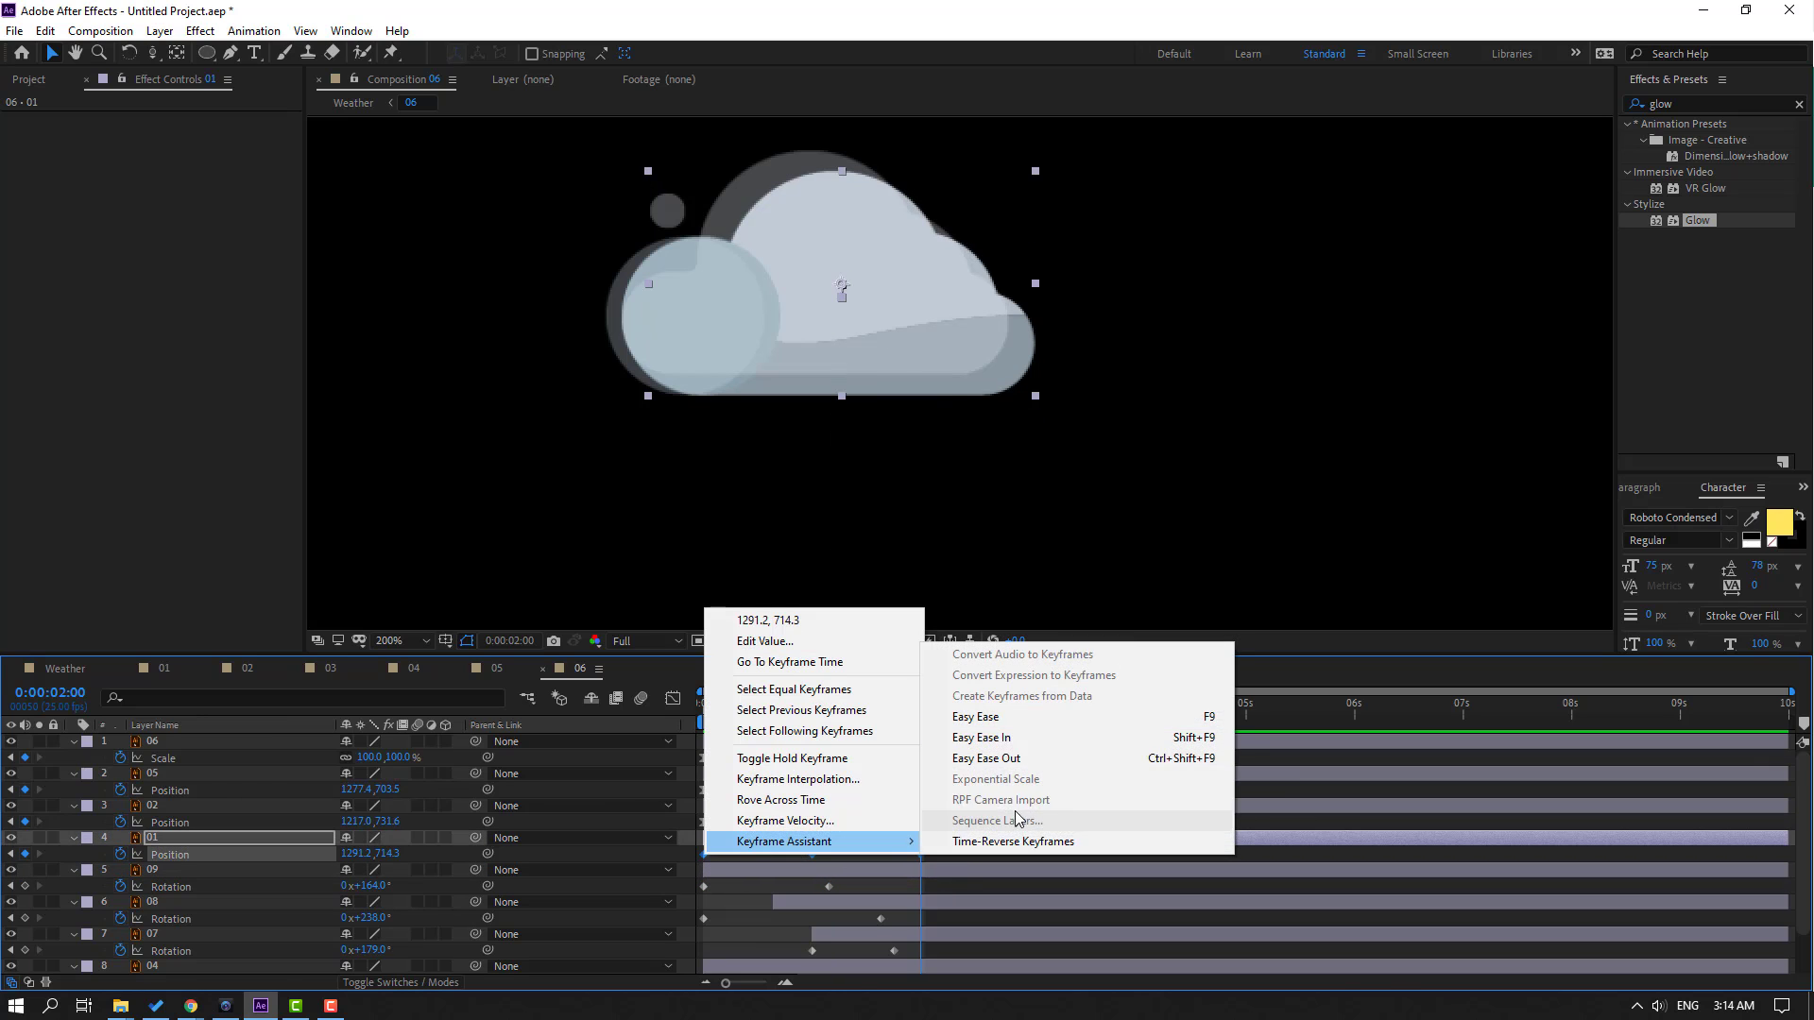
{"action": "left_click", "coordinate": [1018, 715]}
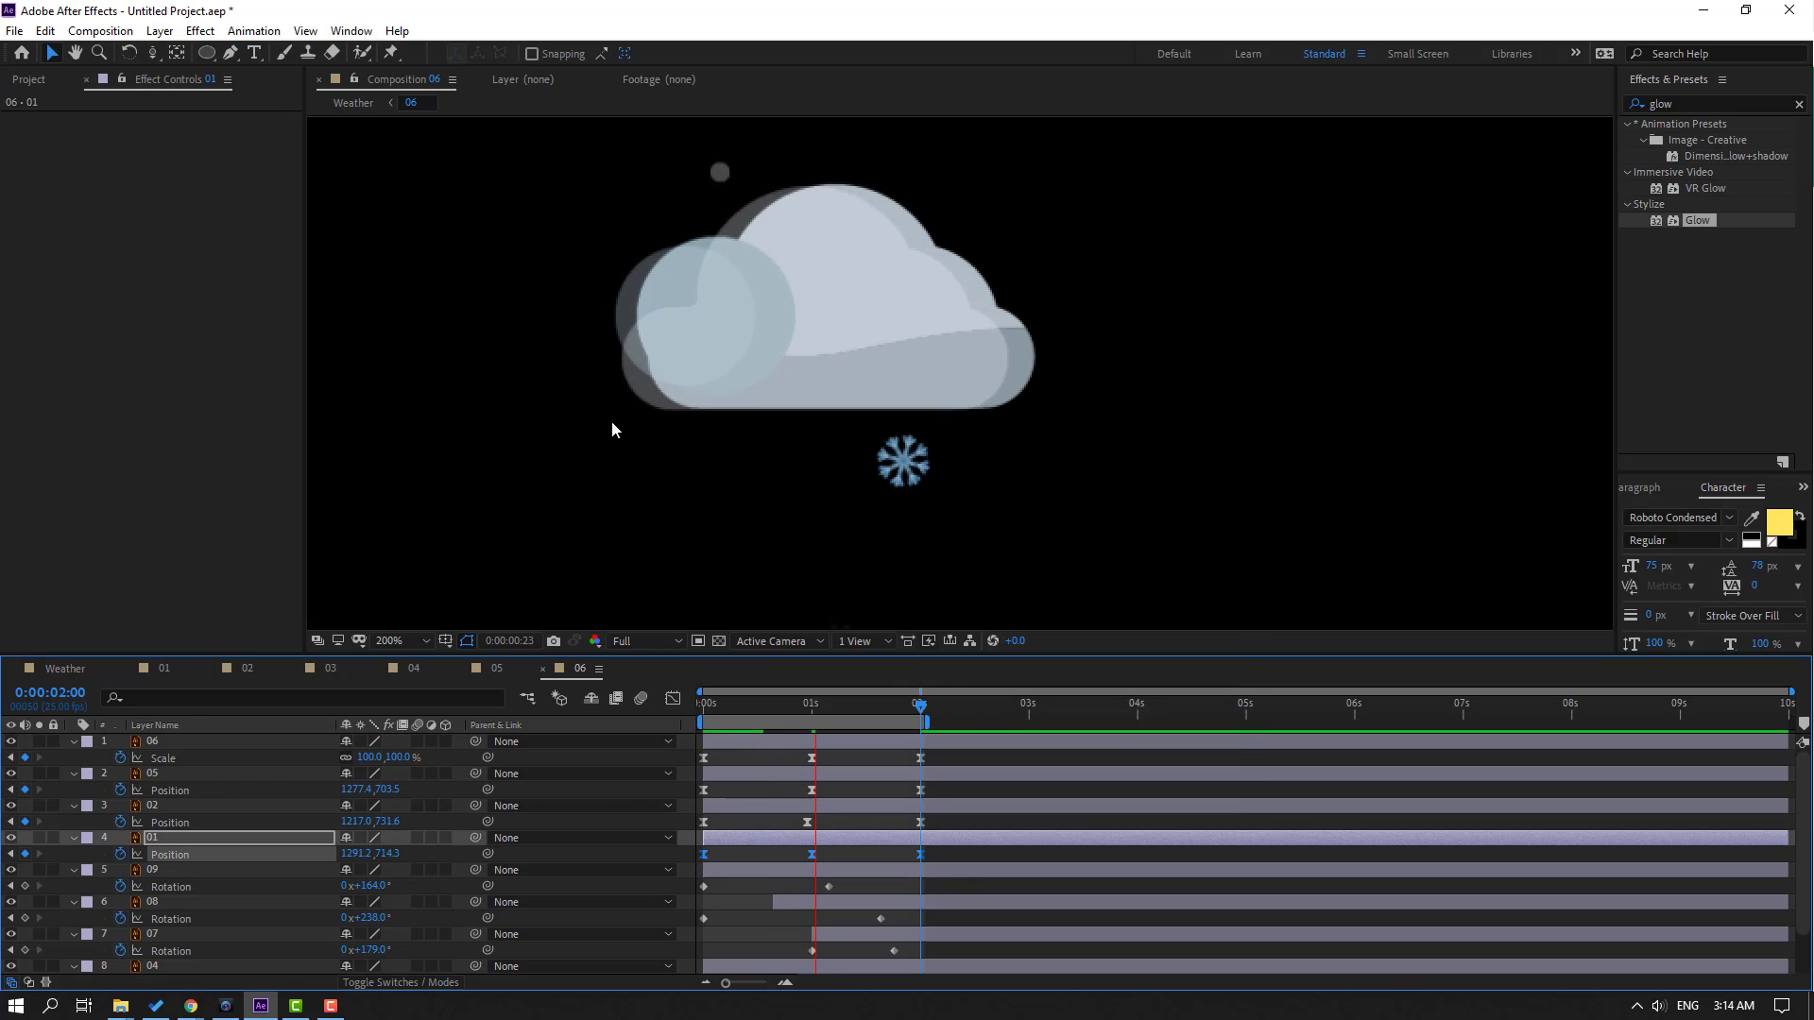
{"action": "scroll", "coordinate": [563, 492], "scroll_direction": "down", "scroll_amount": 2}
{"action": "scroll", "coordinate": [591, 495], "scroll_direction": "down", "scroll_amount": 2}
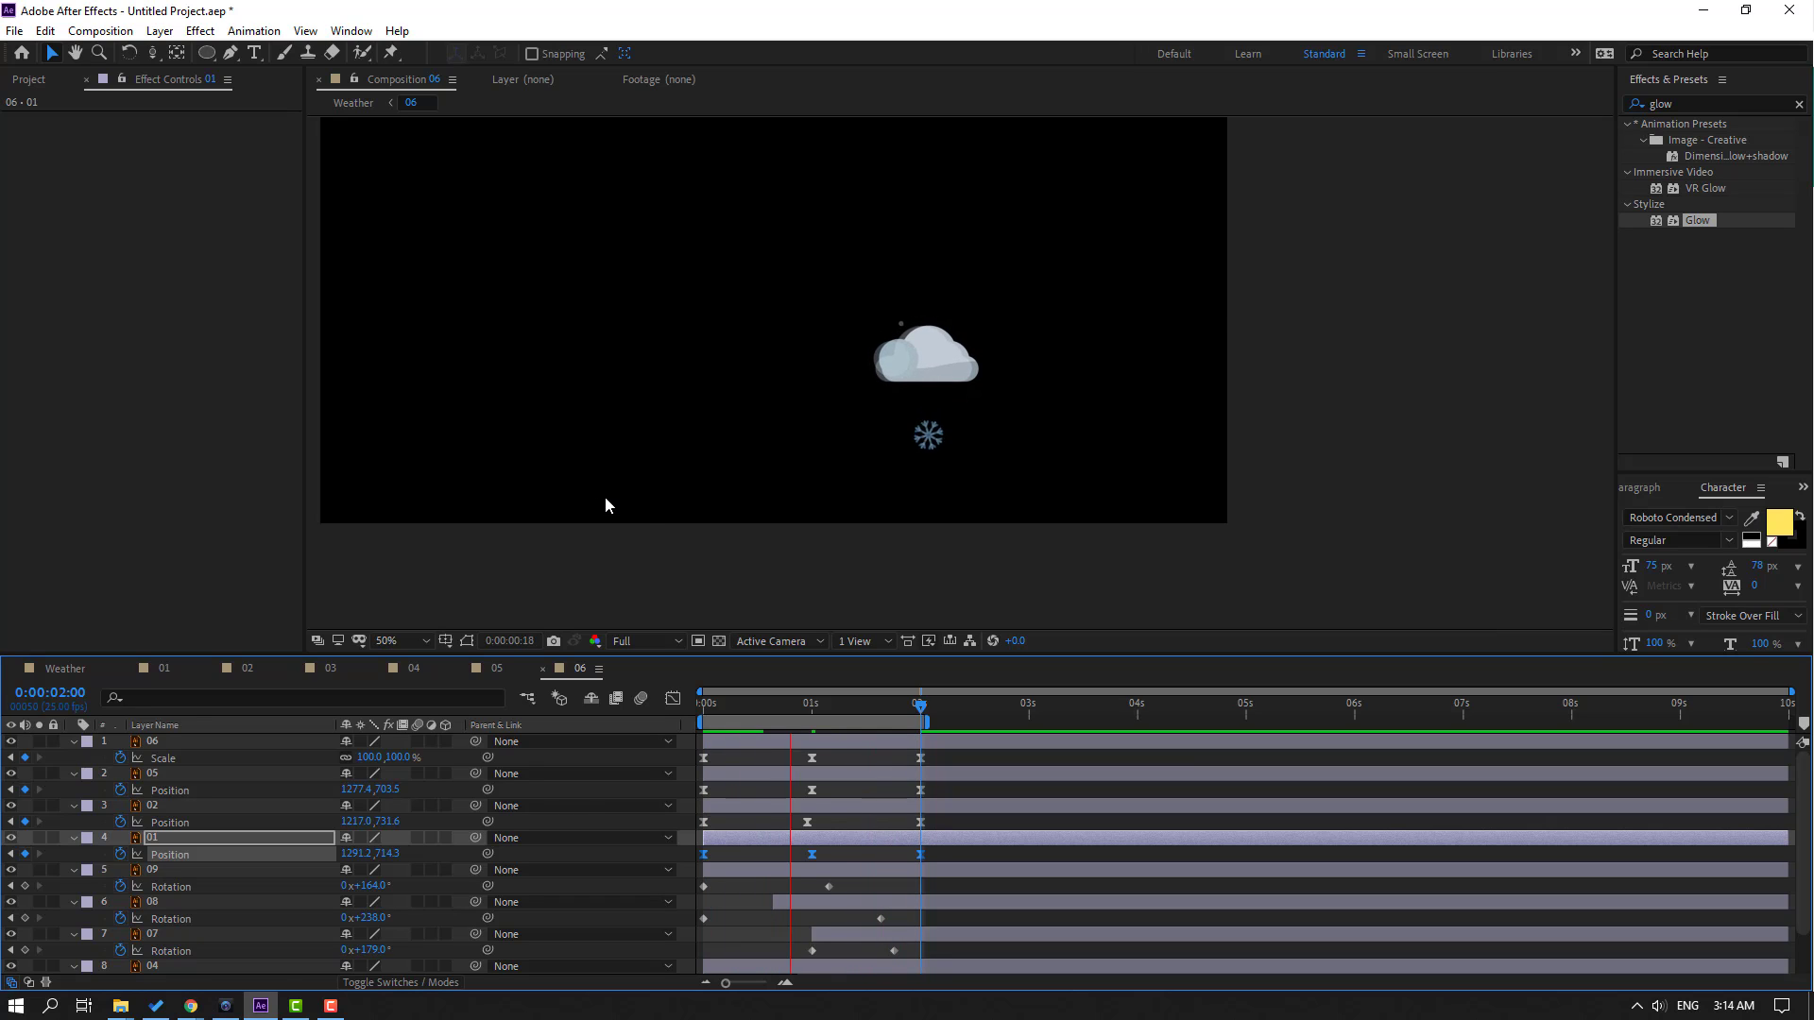
{"action": "key", "text": "space"}
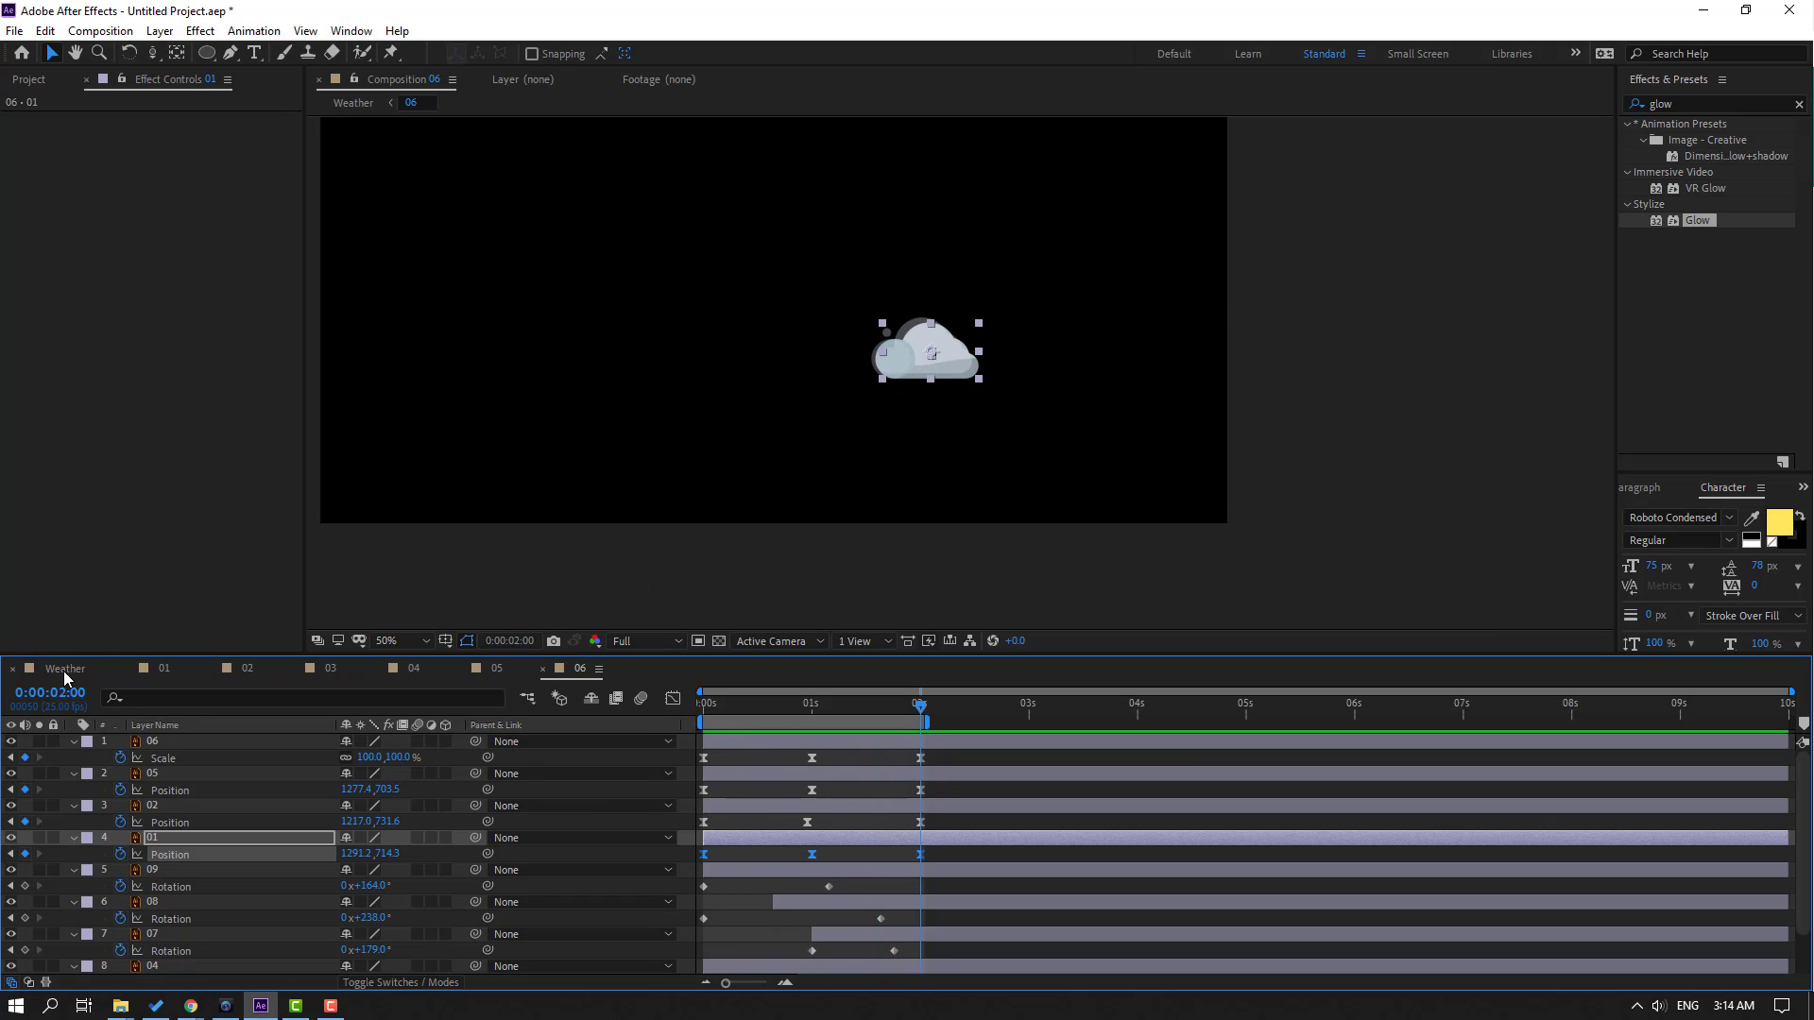
Preview the Weather composition with all six animated icons
{"action": "left_click", "coordinate": [64, 669]}
{"action": "key", "text": "space"}
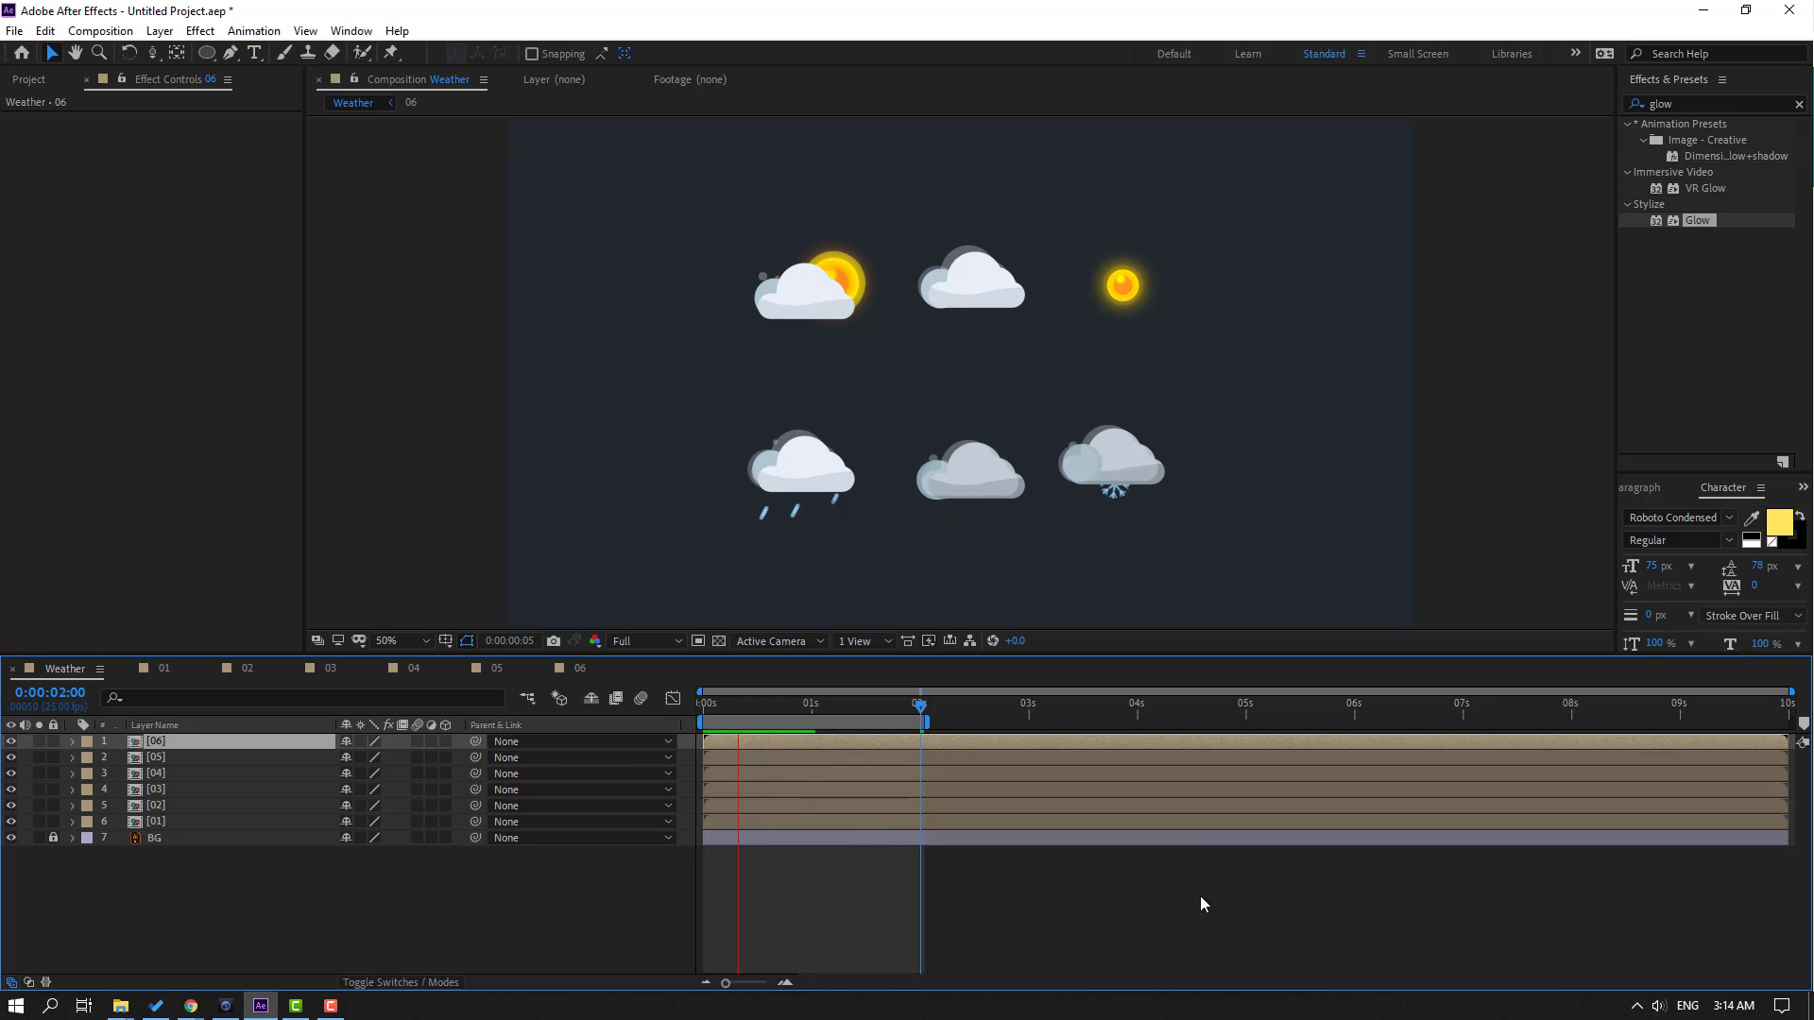
{"action": "key", "text": "space"}
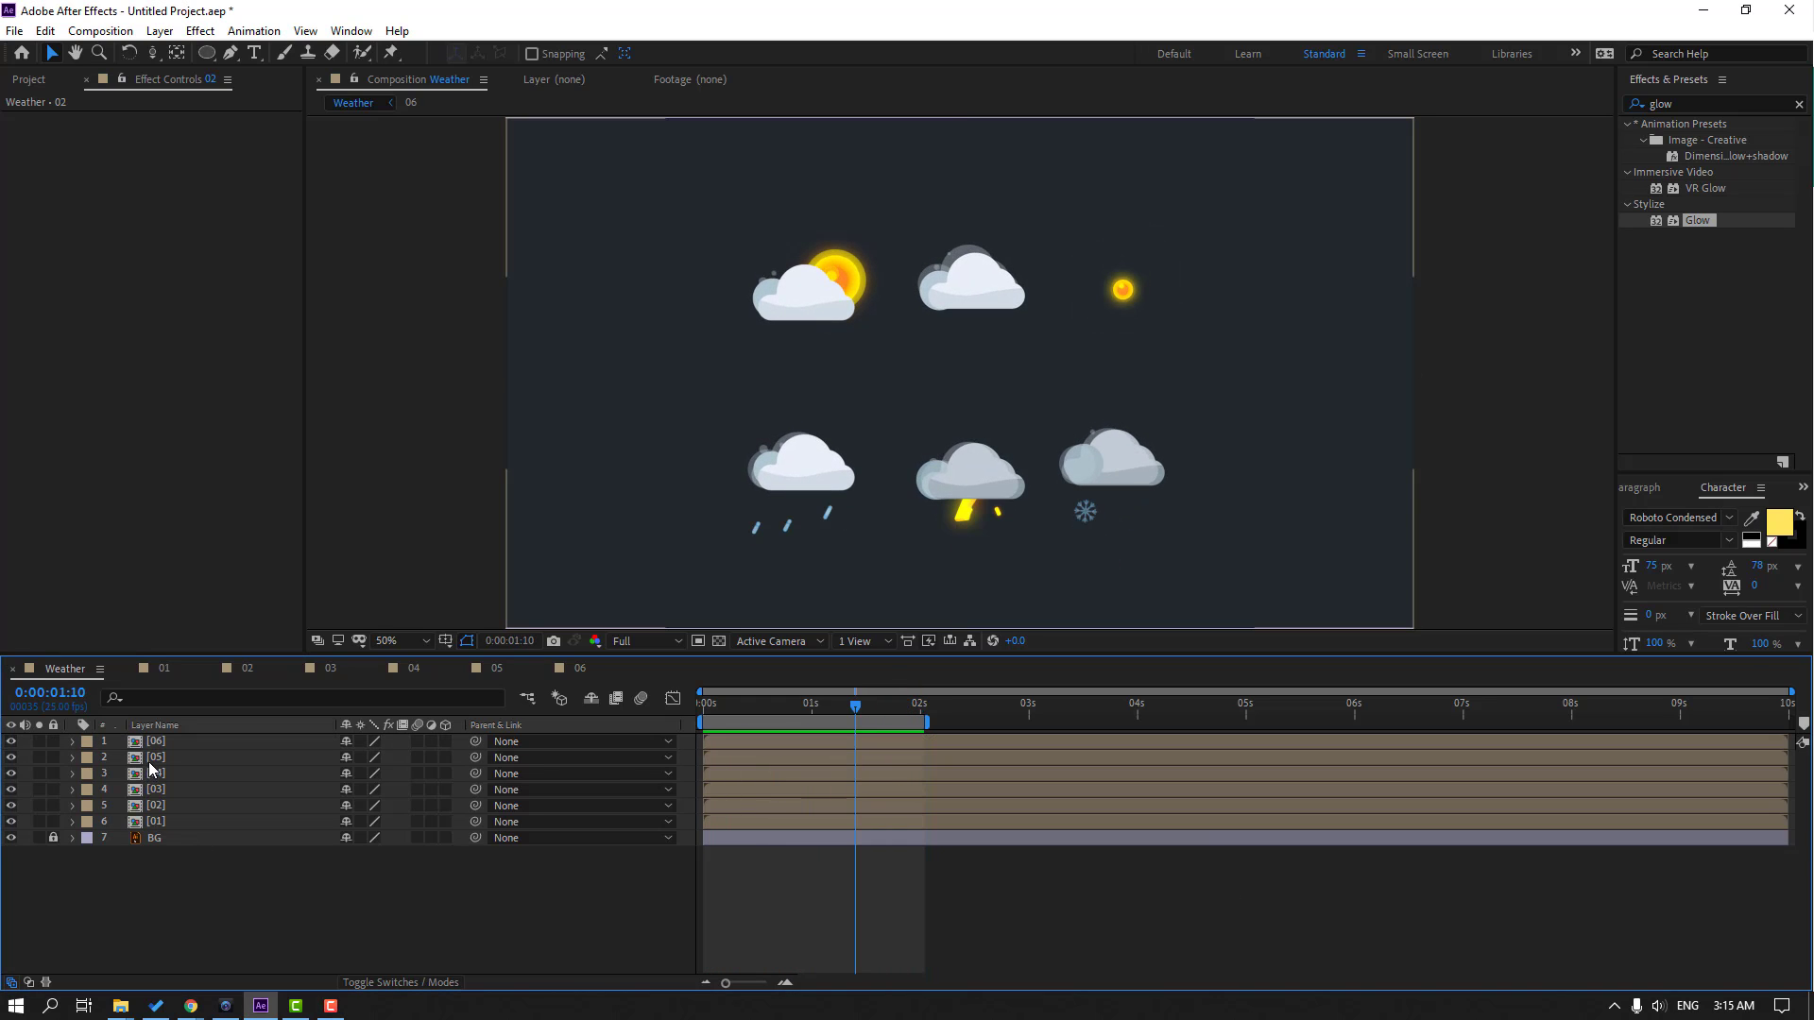
Select the thunder cloud layer [05] and toggle its visibility off and on to check it
{"action": "left_click", "coordinate": [149, 762]}
{"action": "left_click", "coordinate": [10, 757]}
{"action": "left_click", "coordinate": [11, 757]}
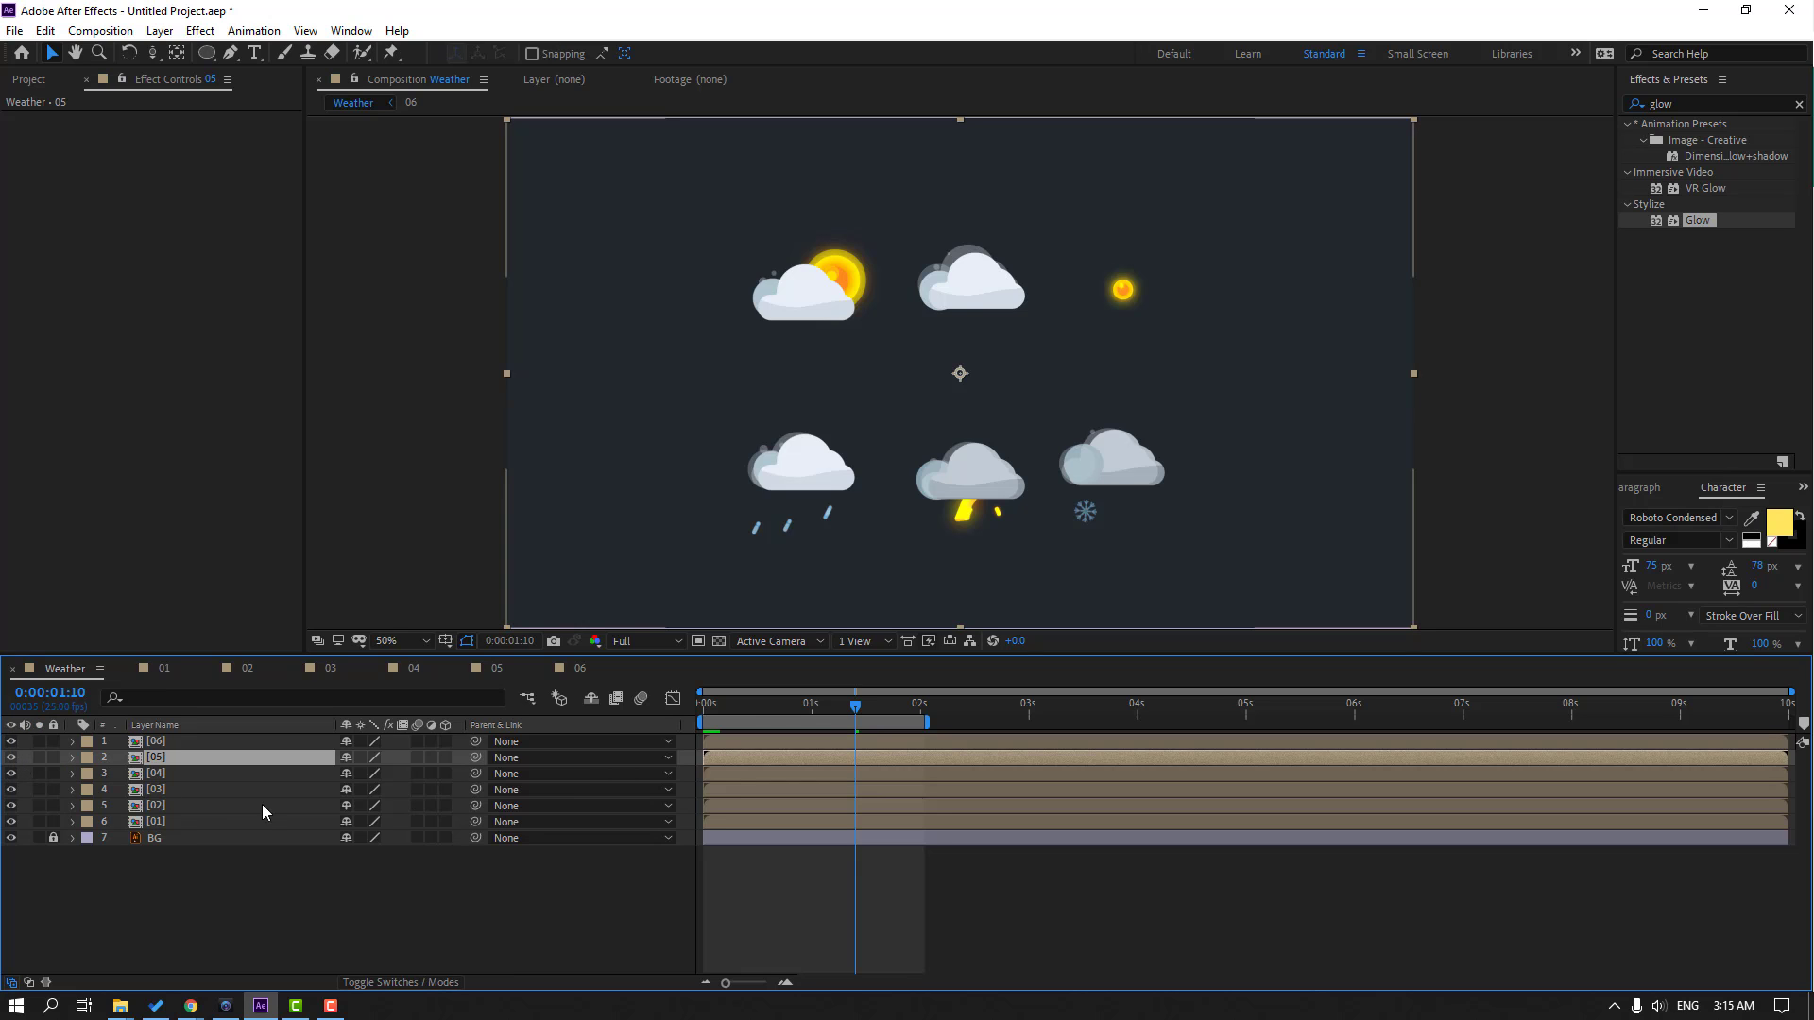
In comp 05, find which part of the thunder cloud layers 02 and 03 are by toggling their visibility
{"action": "double_click", "coordinate": [153, 758]}
{"action": "left_click_drag", "start_coordinate": [746, 703], "coordinate": [720, 704]}
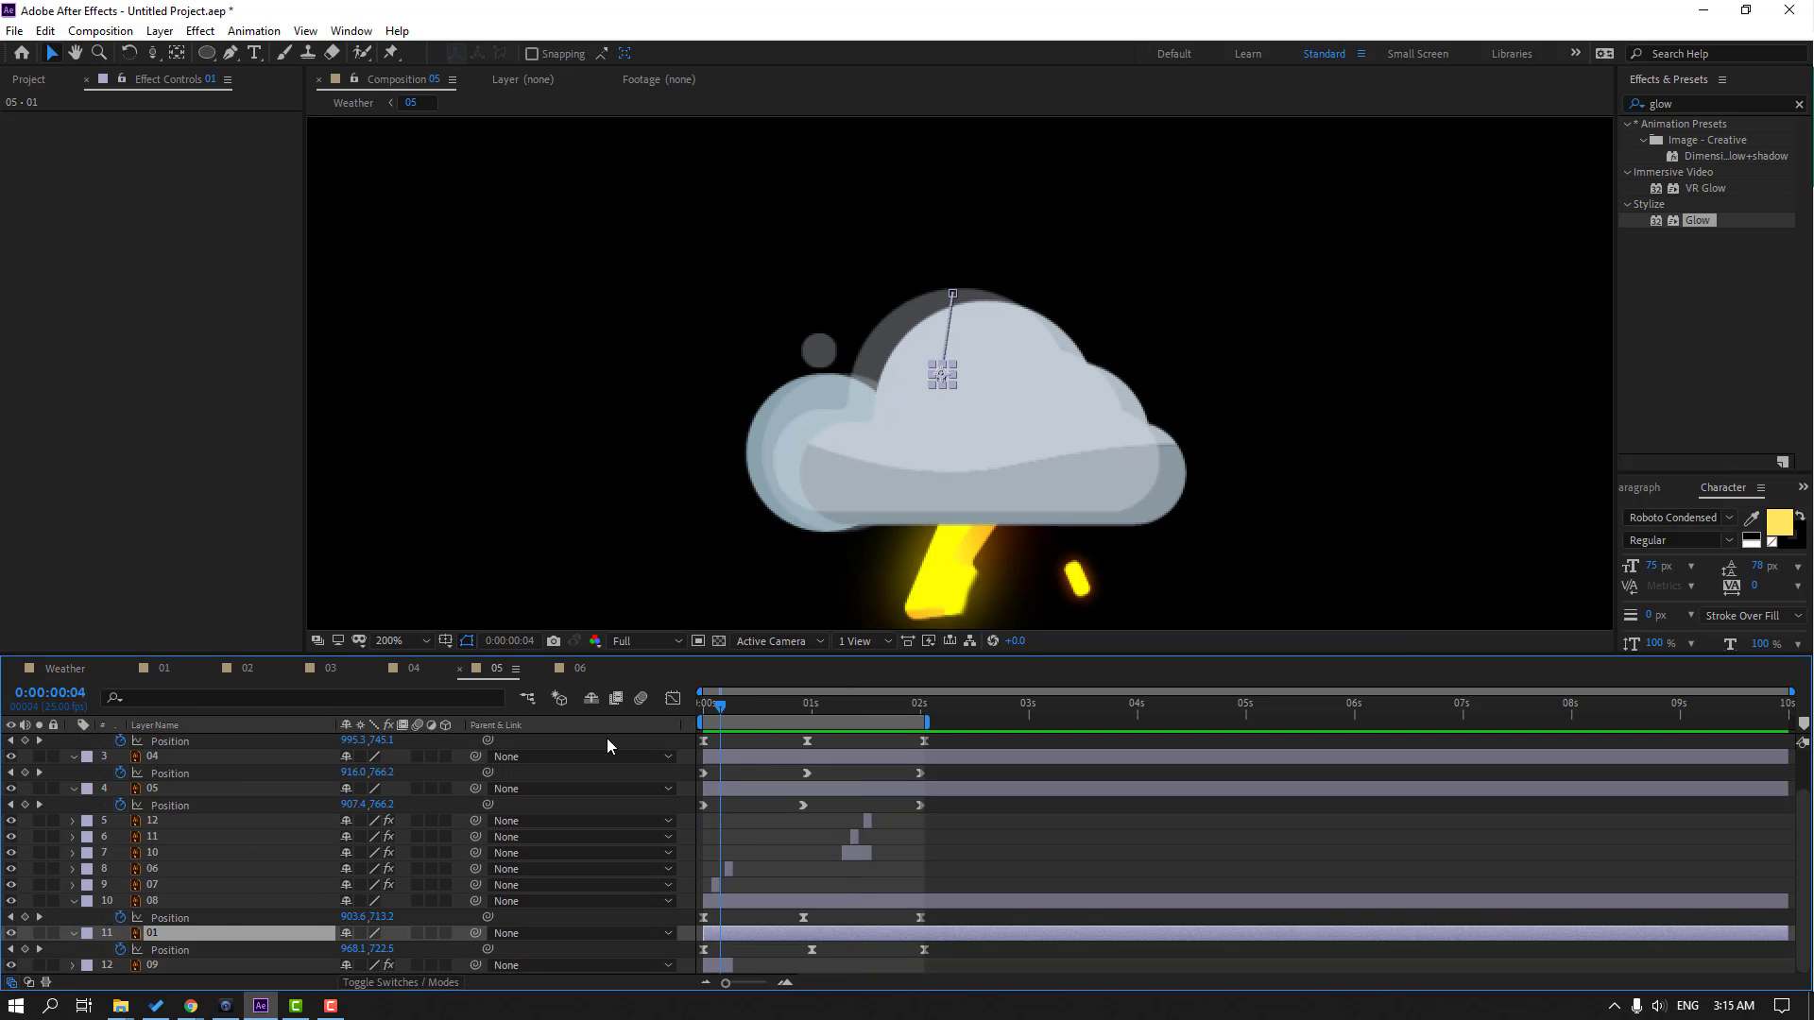
{"action": "key", "text": "ctrl+a"}
{"action": "key", "text": "ctrl+a"}
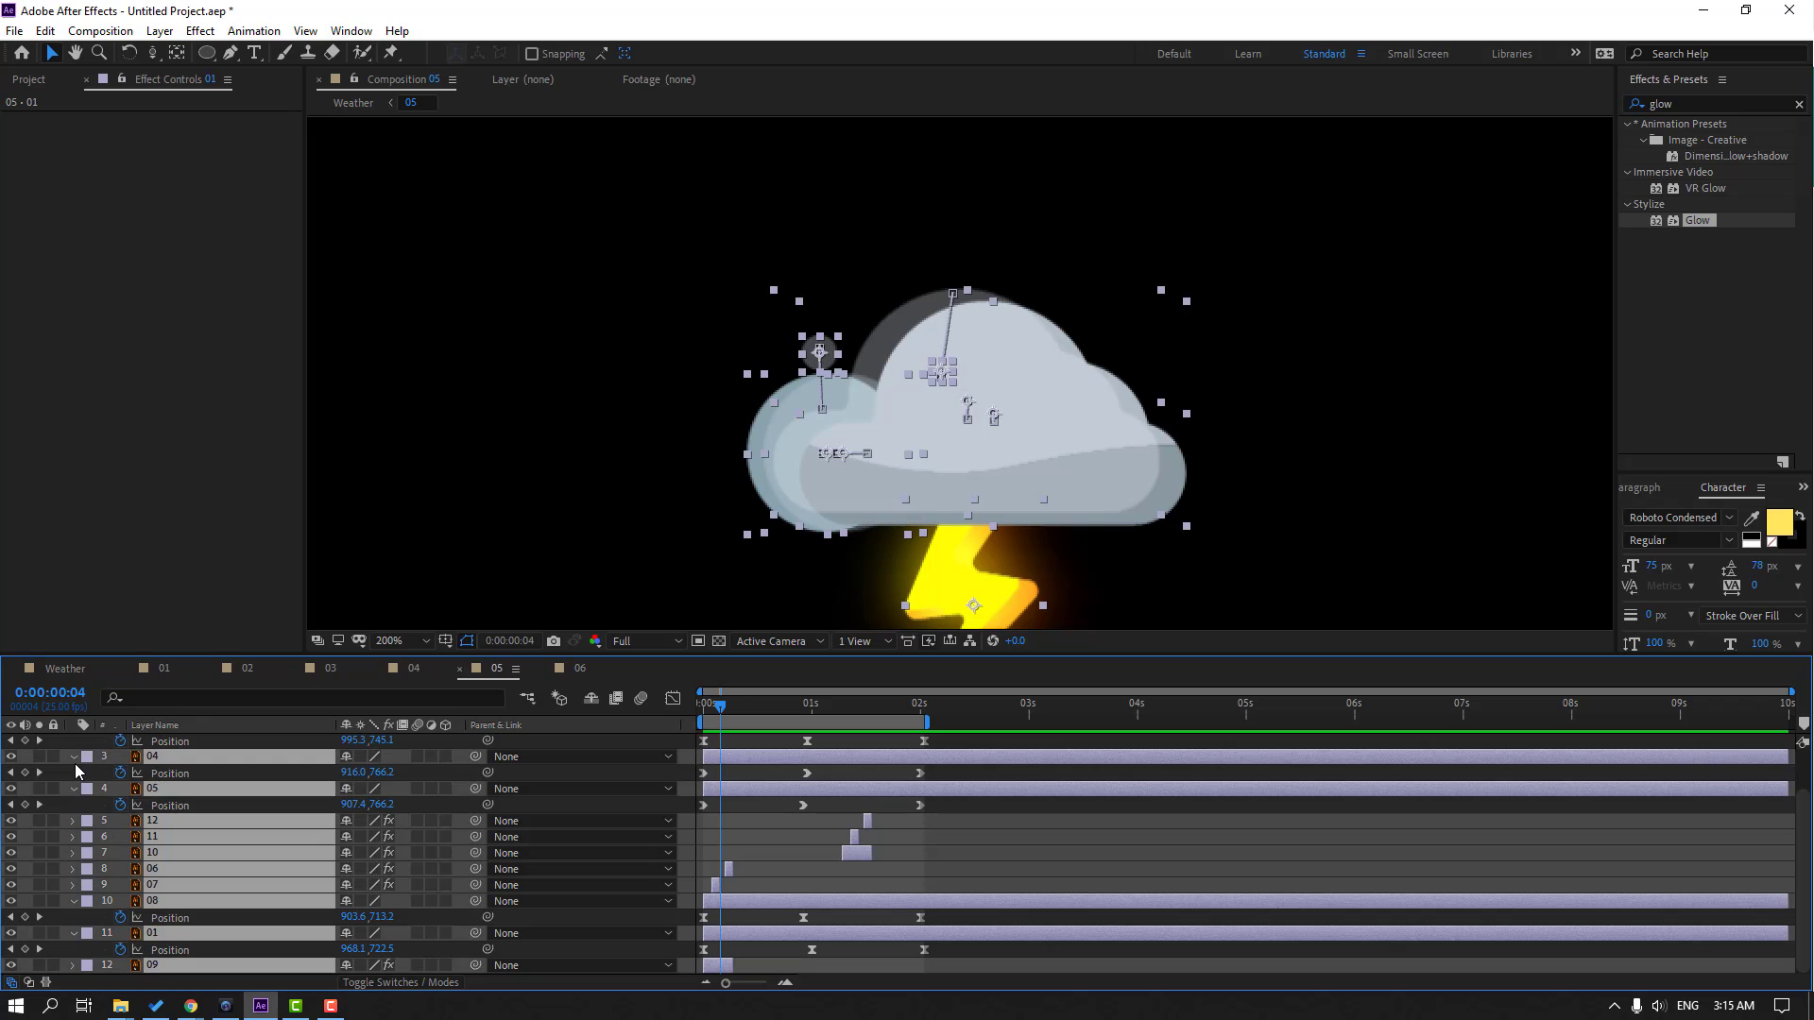
{"action": "key", "text": "u"}
{"action": "left_click", "coordinate": [1047, 955]}
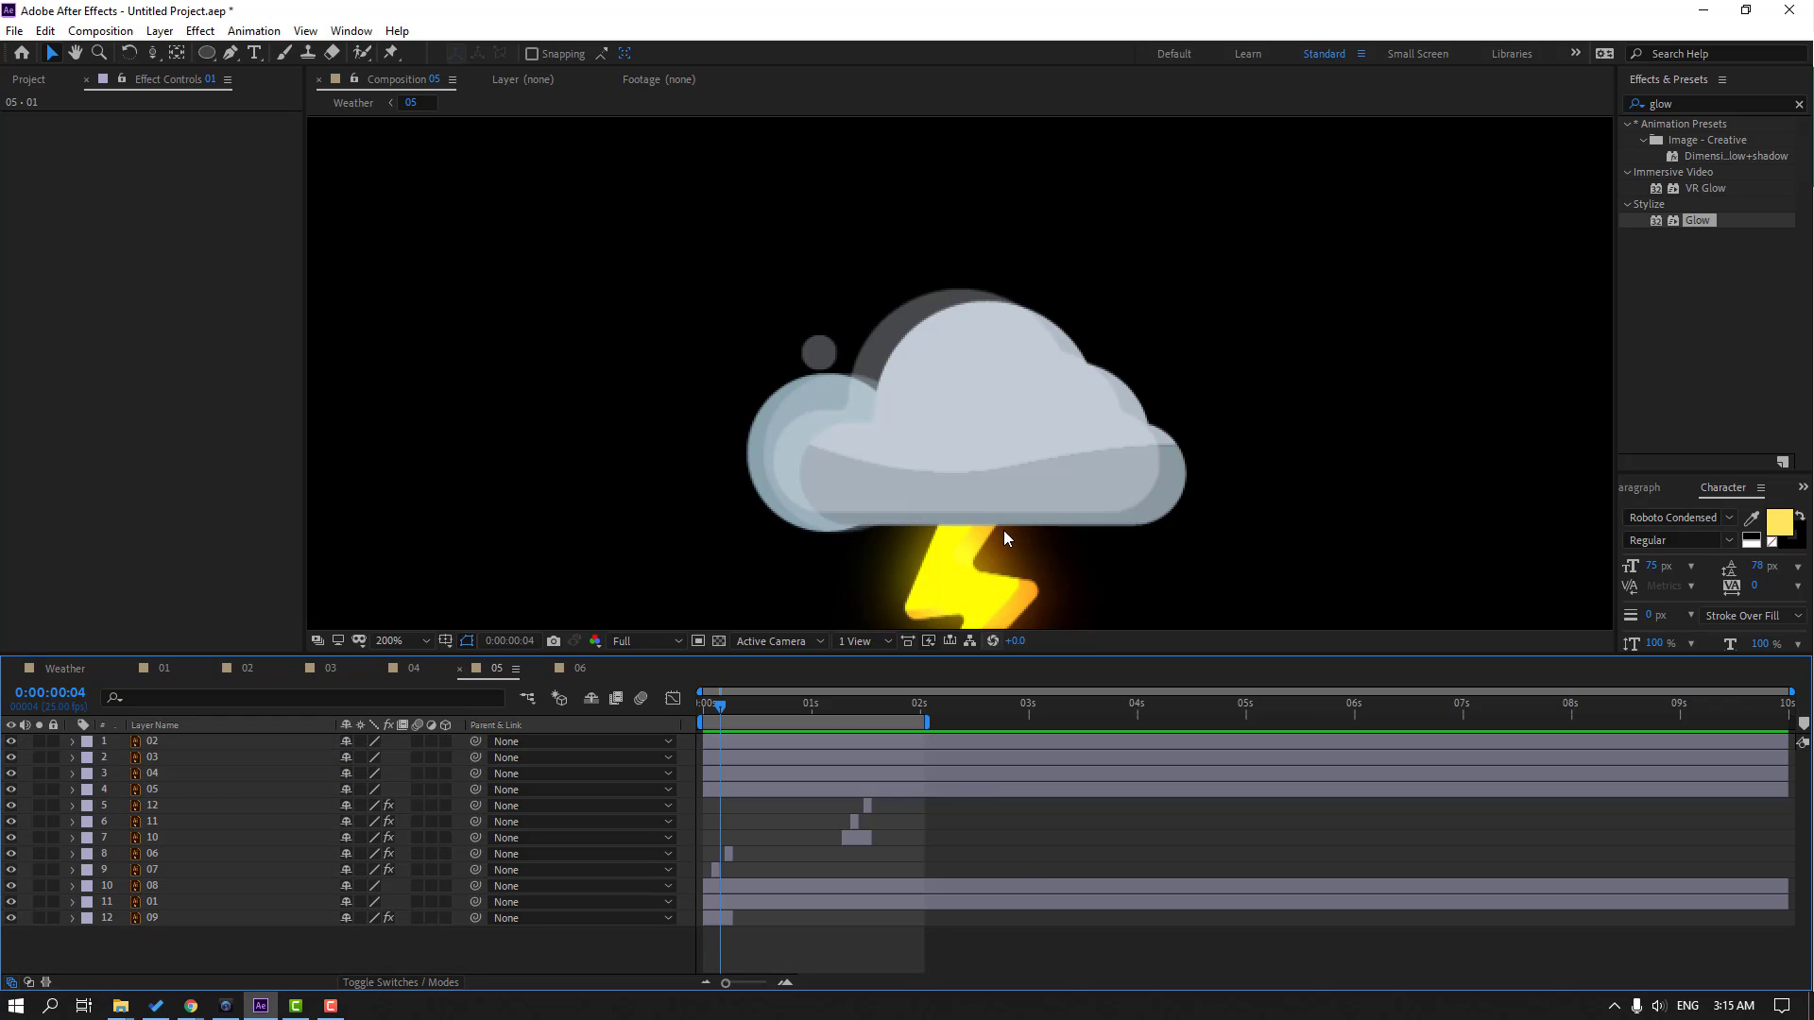
{"action": "left_click", "coordinate": [1049, 416]}
{"action": "left_click", "coordinate": [12, 742]}
{"action": "left_click", "coordinate": [11, 742]}
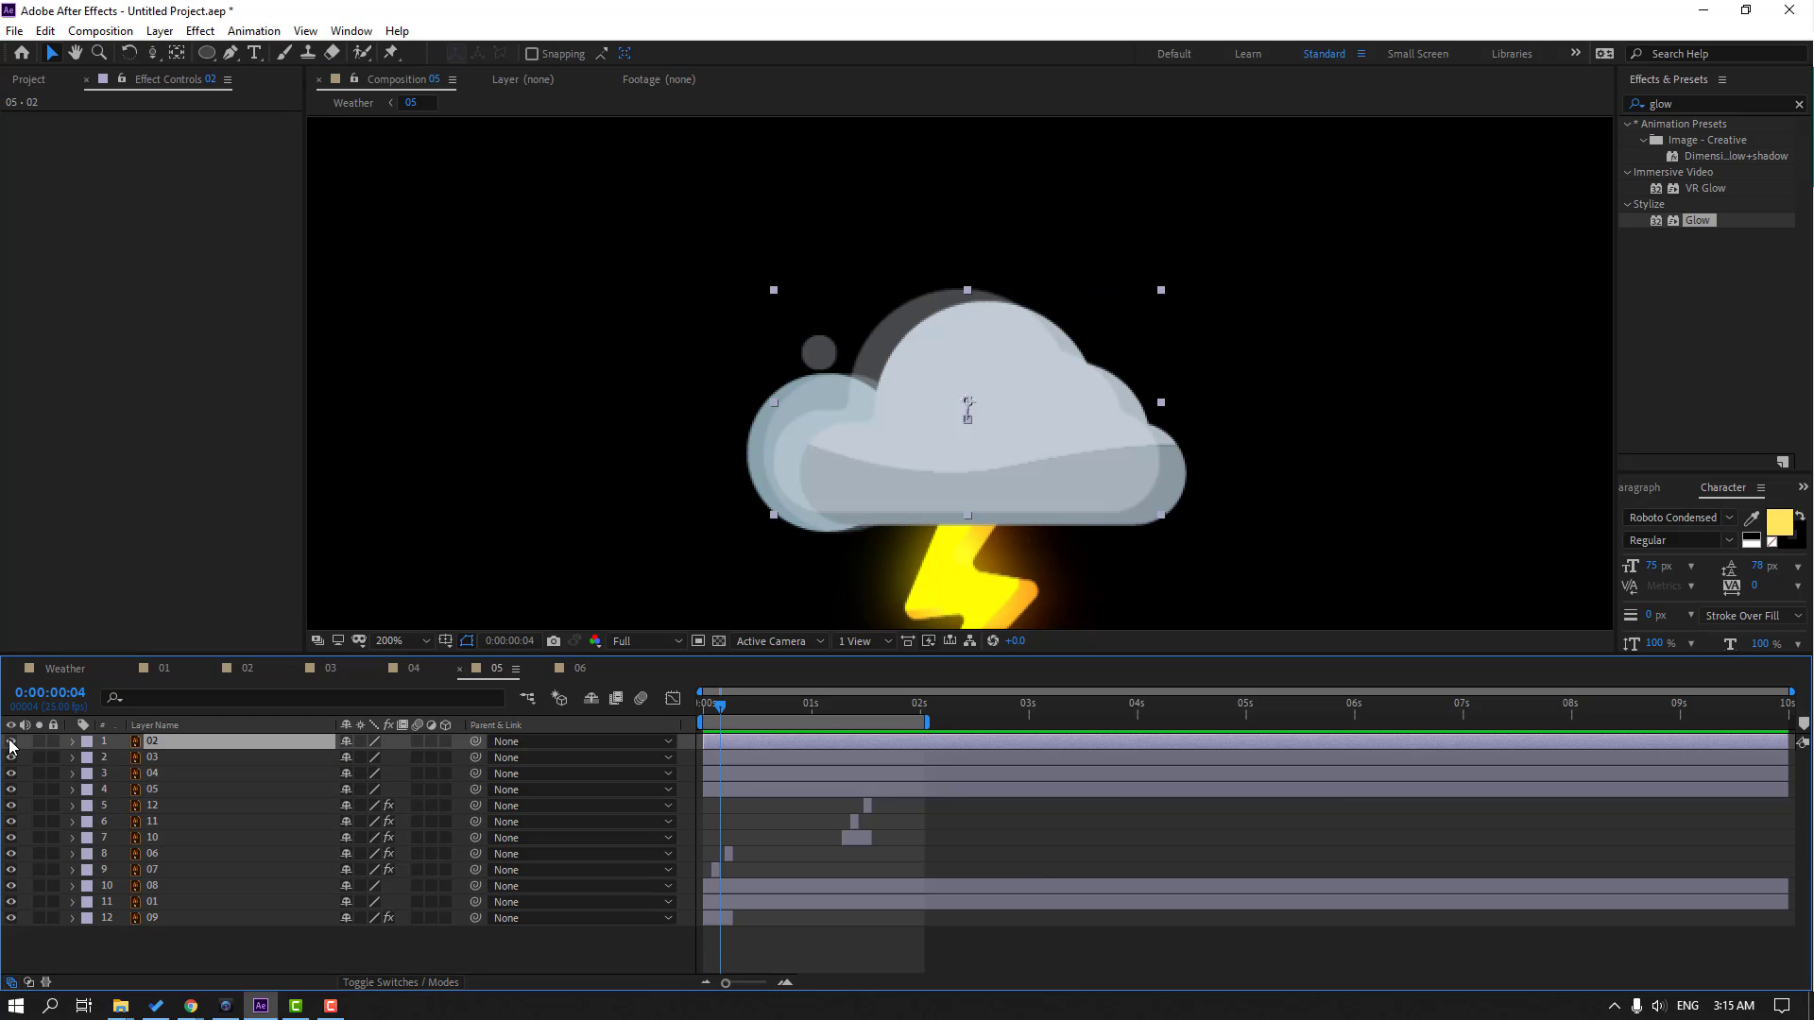
{"action": "left_click", "coordinate": [197, 758]}
{"action": "left_click", "coordinate": [12, 758]}
{"action": "left_click", "coordinate": [11, 758]}
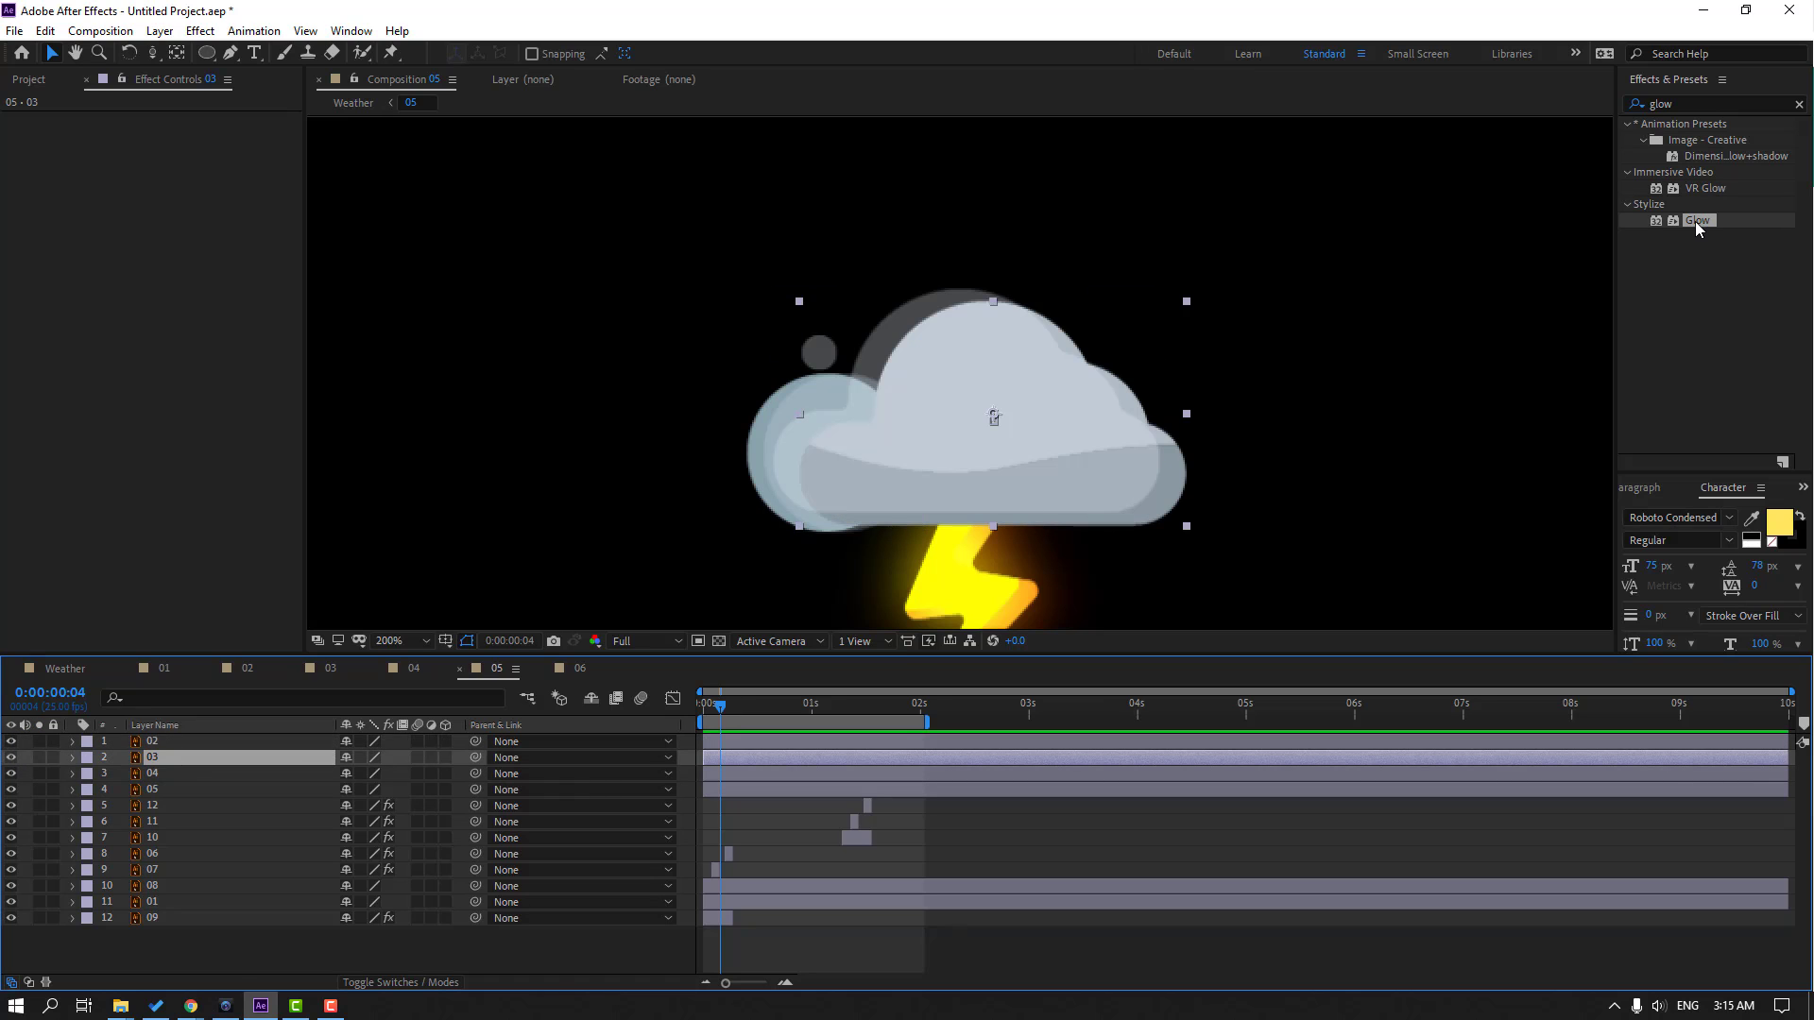
Apply the Stylize Glow effect to cloud layer 03 and adjust its Glow Radius
{"action": "left_click_drag", "start_coordinate": [1698, 228], "coordinate": [737, 764]}
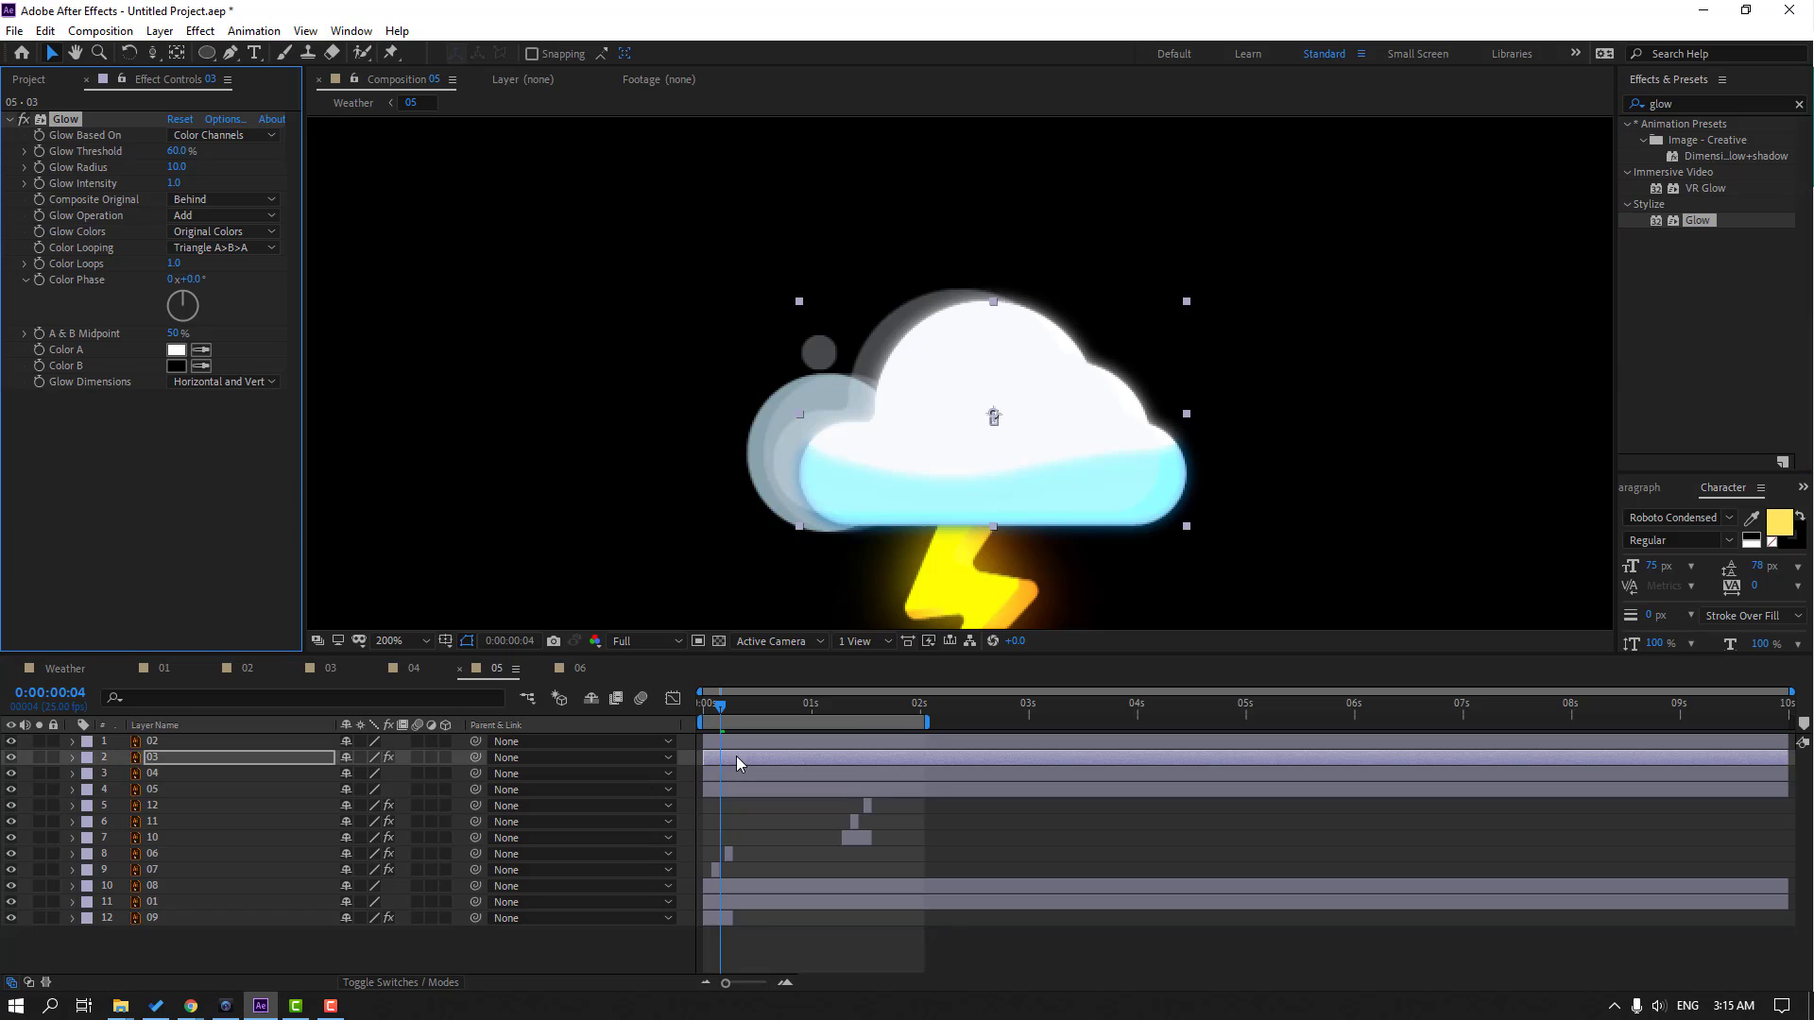
{"action": "left_click_drag", "start_coordinate": [177, 170], "coordinate": [202, 158]}
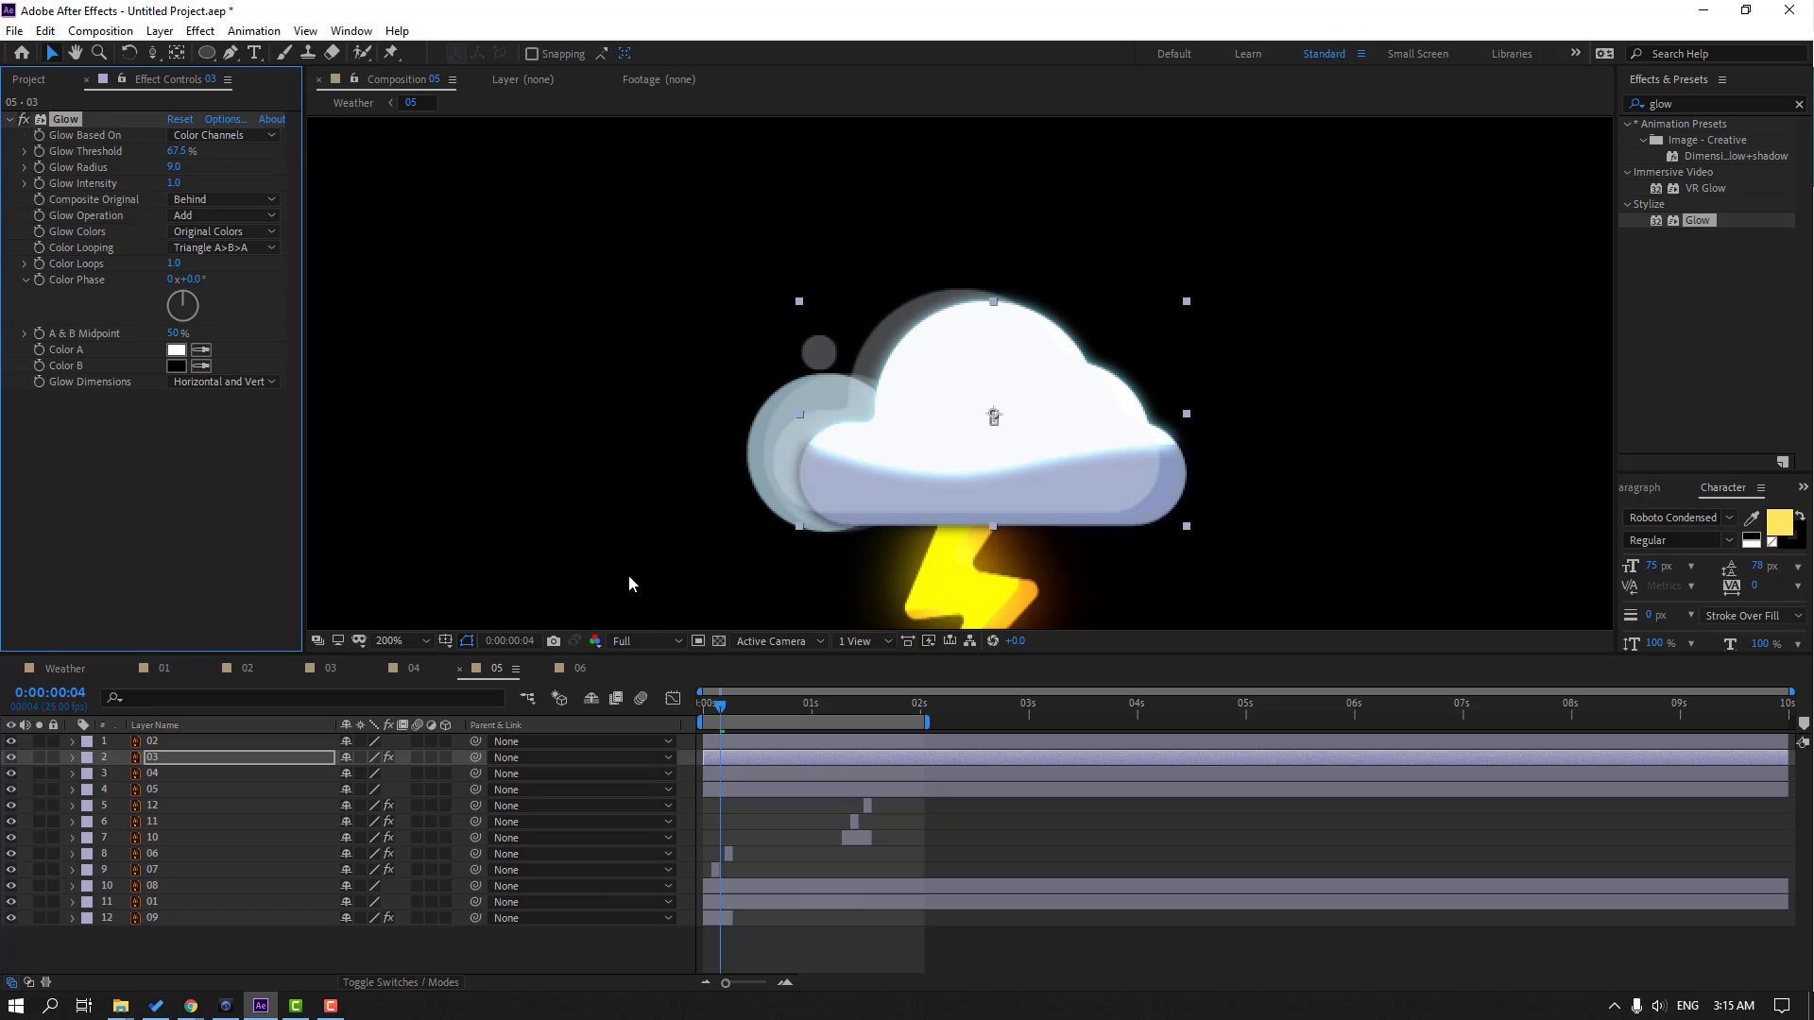
{"action": "left_click", "coordinate": [155, 759]}
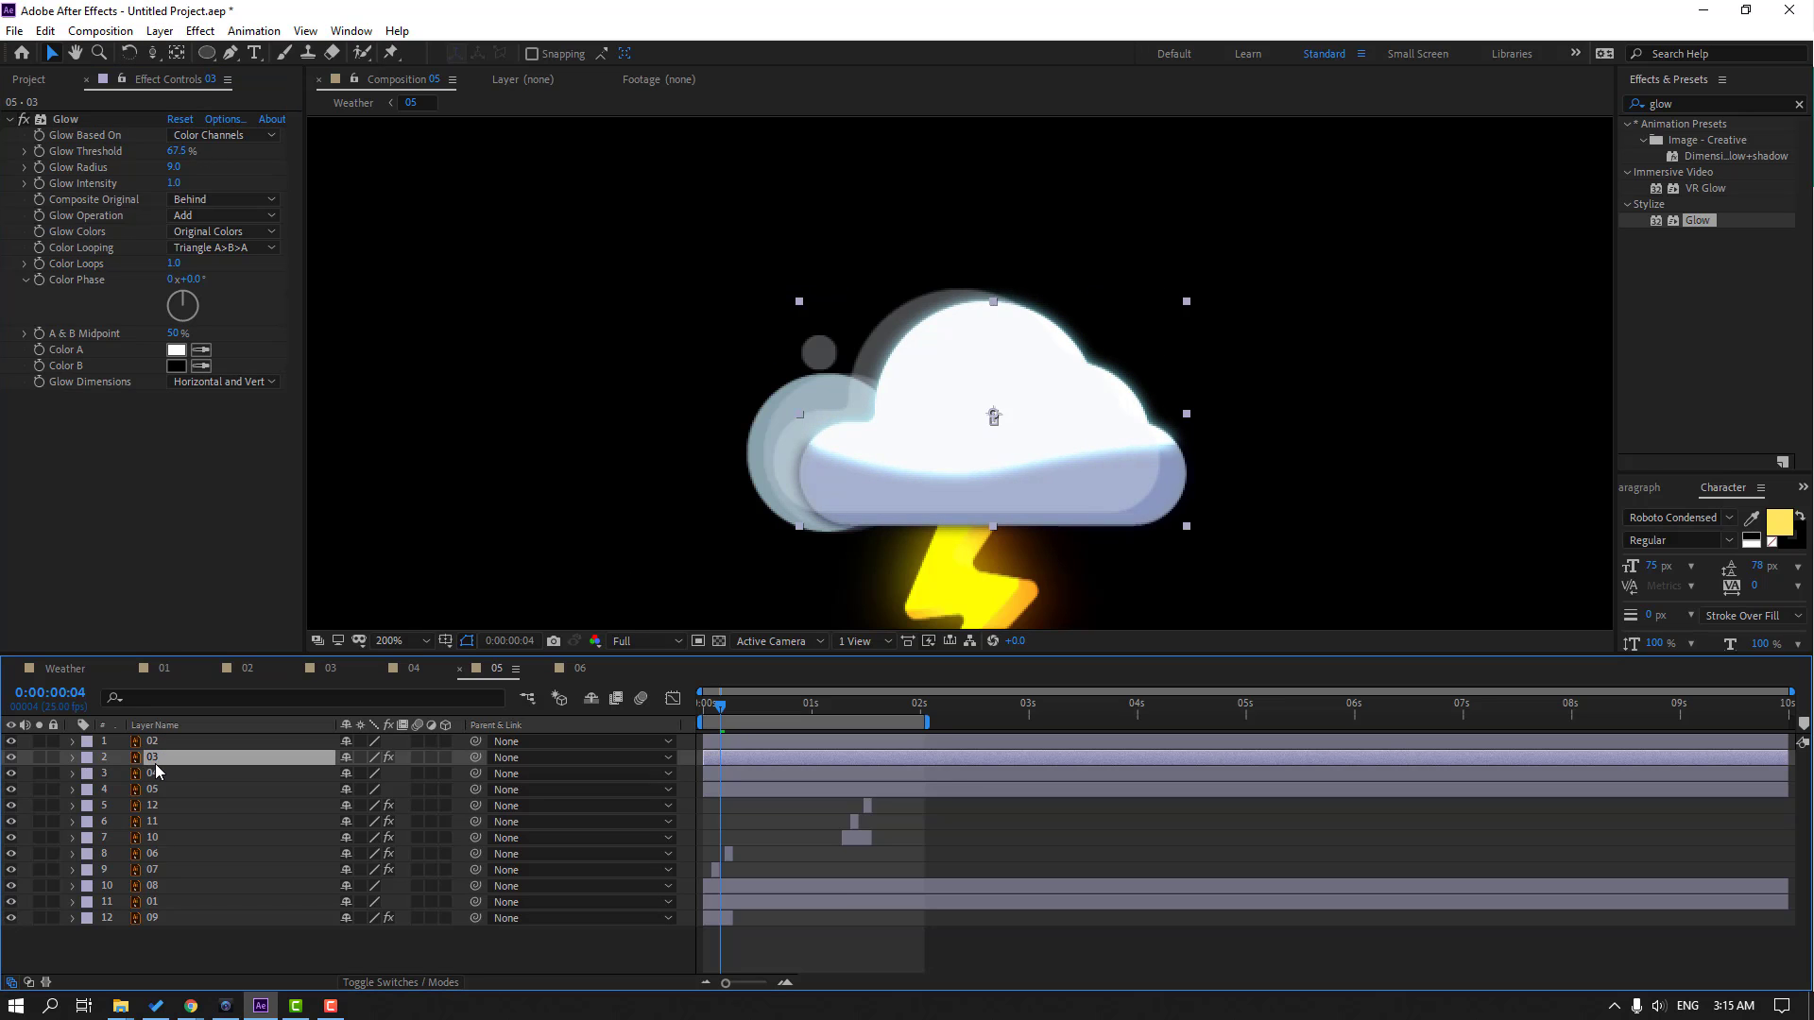
Duplicate the glowing cloud layer and delete Glow from the original layer 03, leaving it on copy layer 13
{"action": "key", "text": "ctrl+d"}
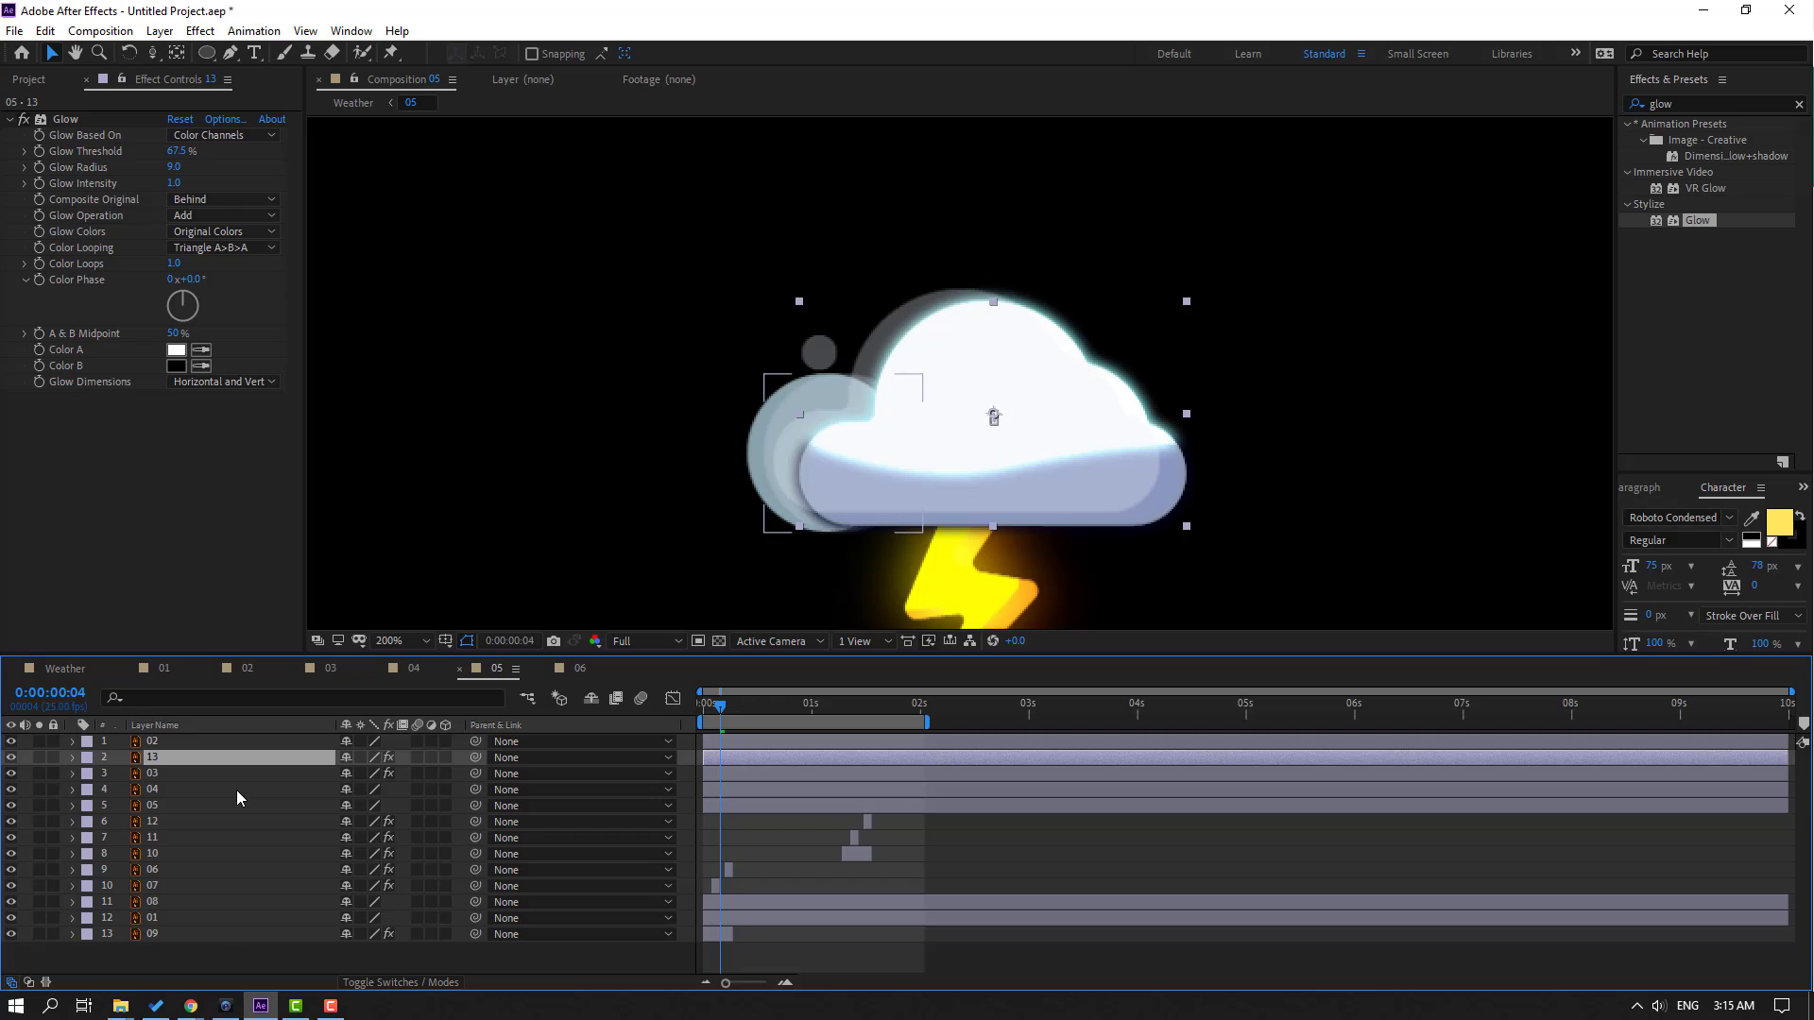
{"action": "left_click", "coordinate": [151, 774]}
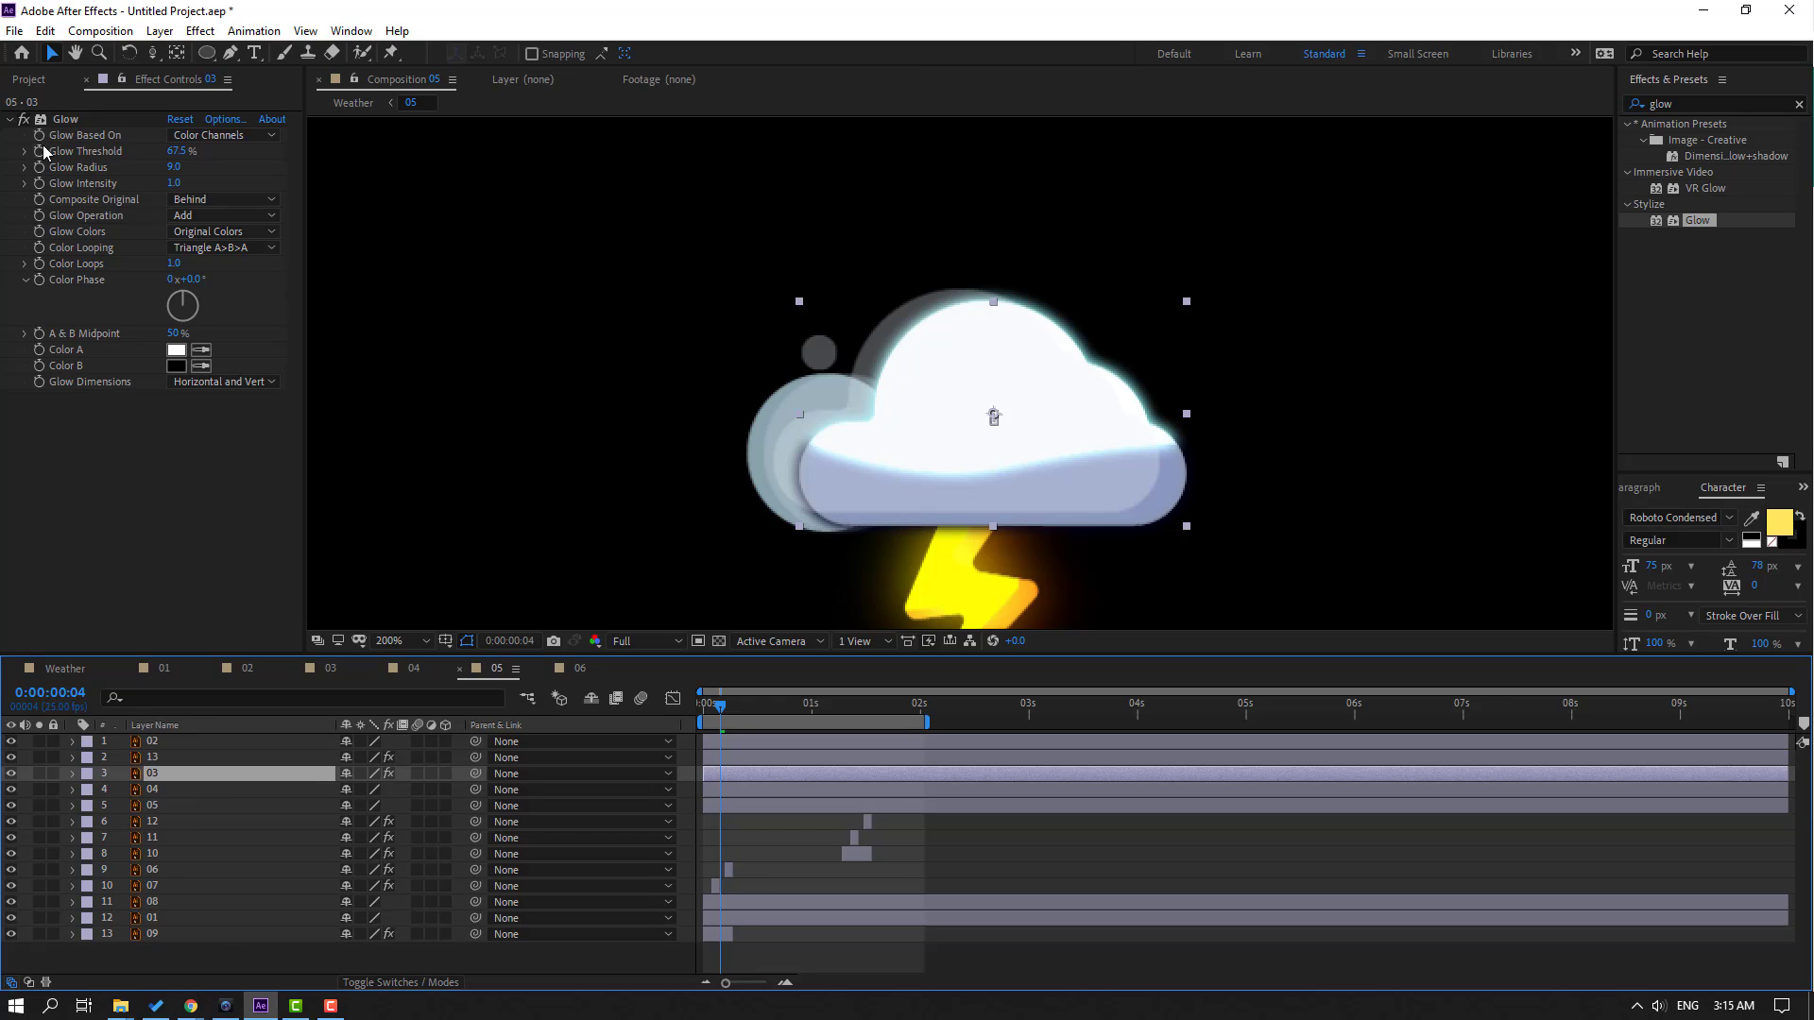
{"action": "left_click", "coordinate": [62, 121]}
{"action": "key", "text": "Delete"}
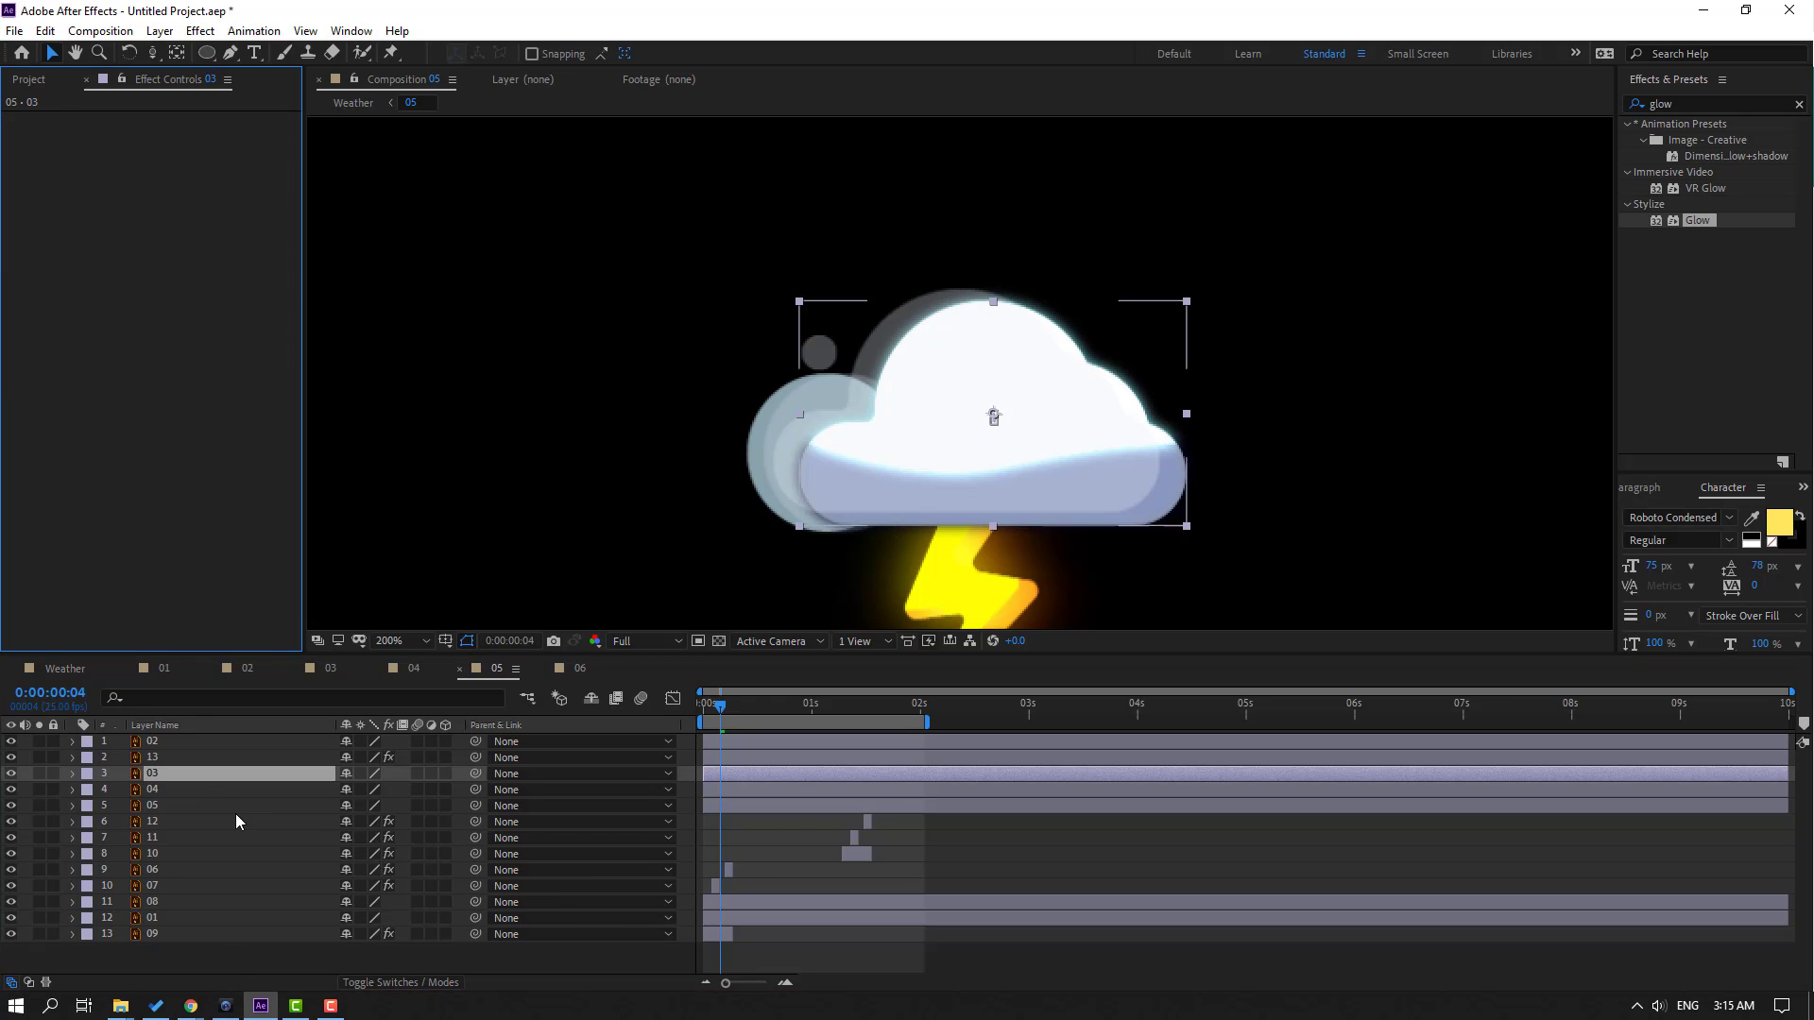
{"action": "left_click", "coordinate": [161, 759]}
{"action": "type", "text": "glow"}
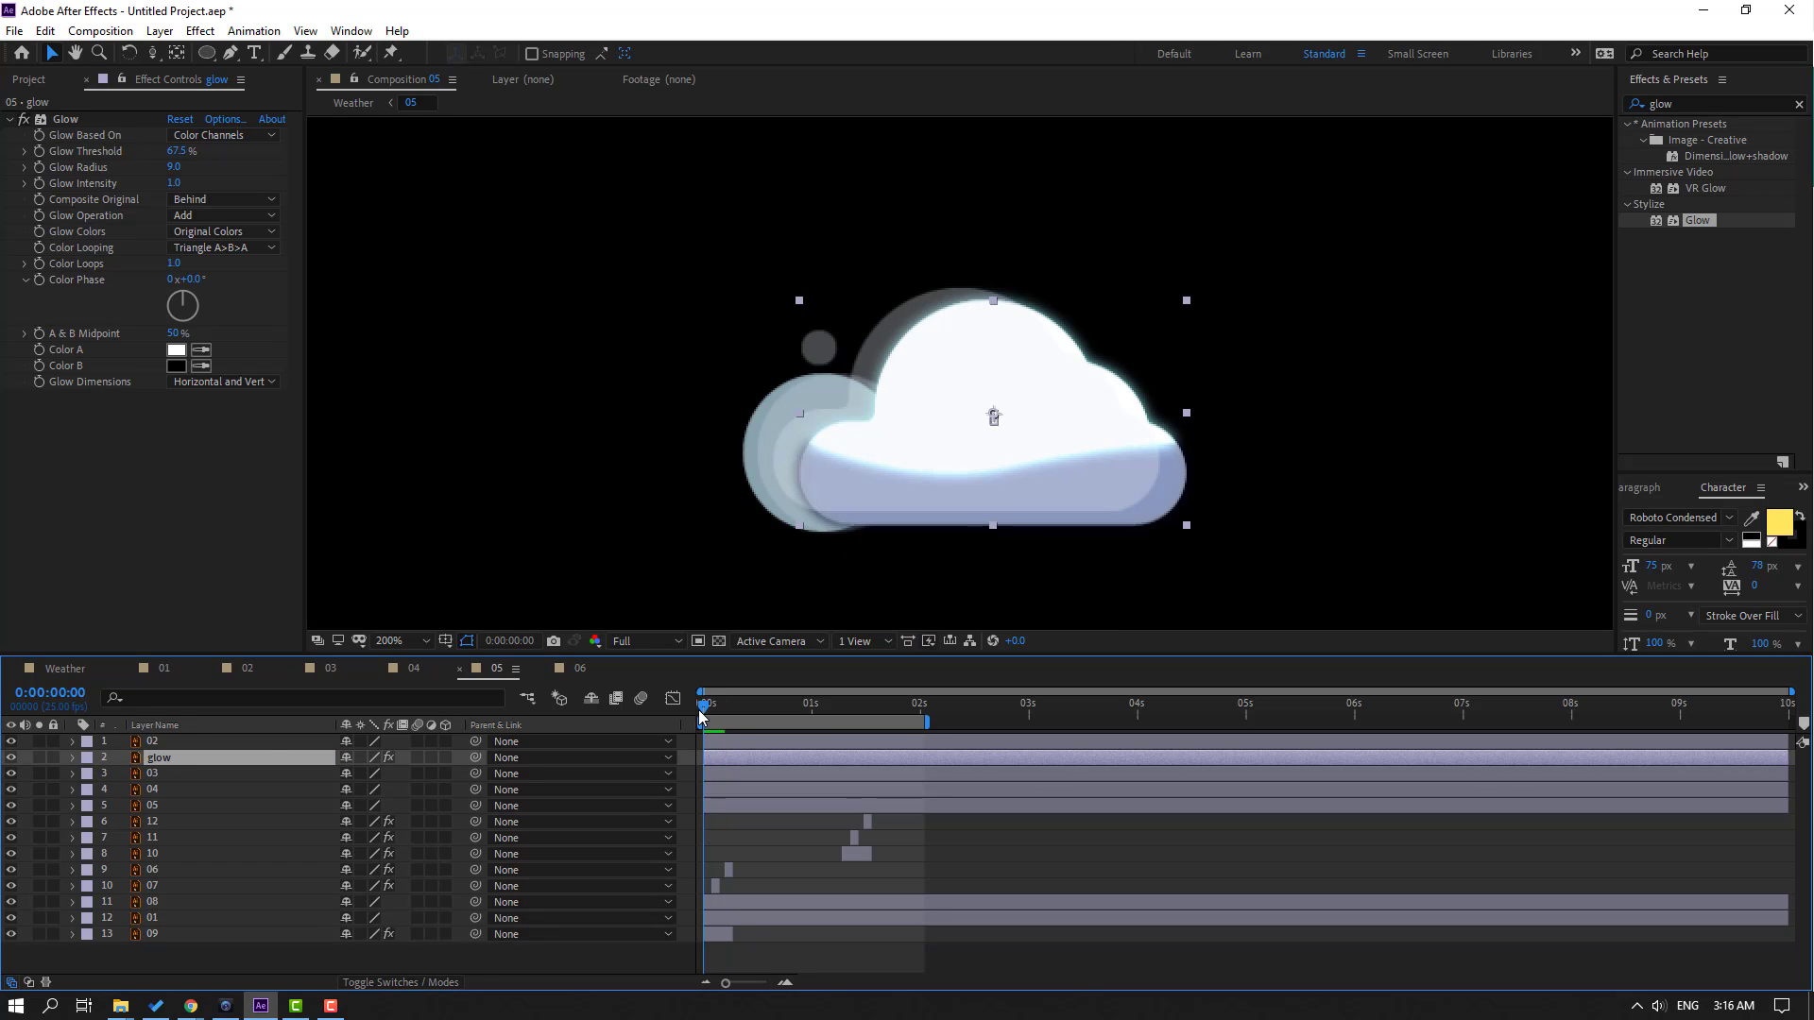
Split the glow layer at 0:00:00:03 into a brief flash and slide it to the start with the lightning
{"action": "key", "text": "Page_Up"}
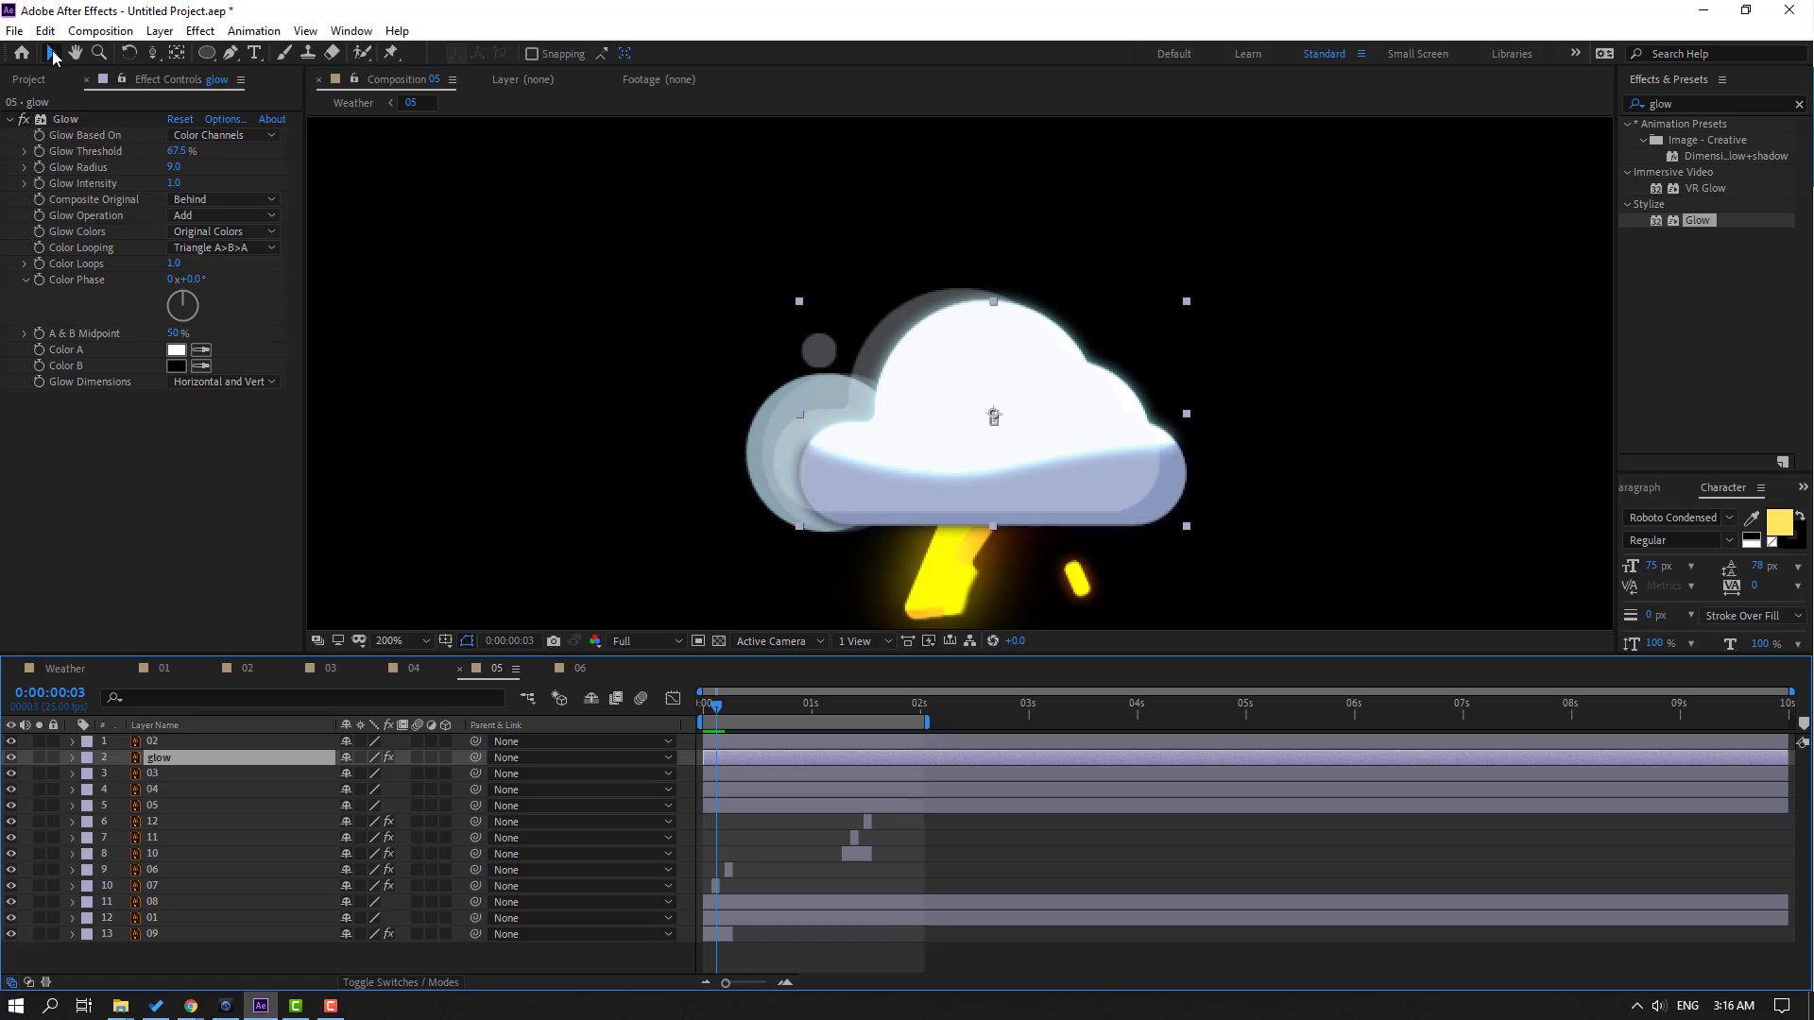
{"action": "left_click", "coordinate": [44, 30]}
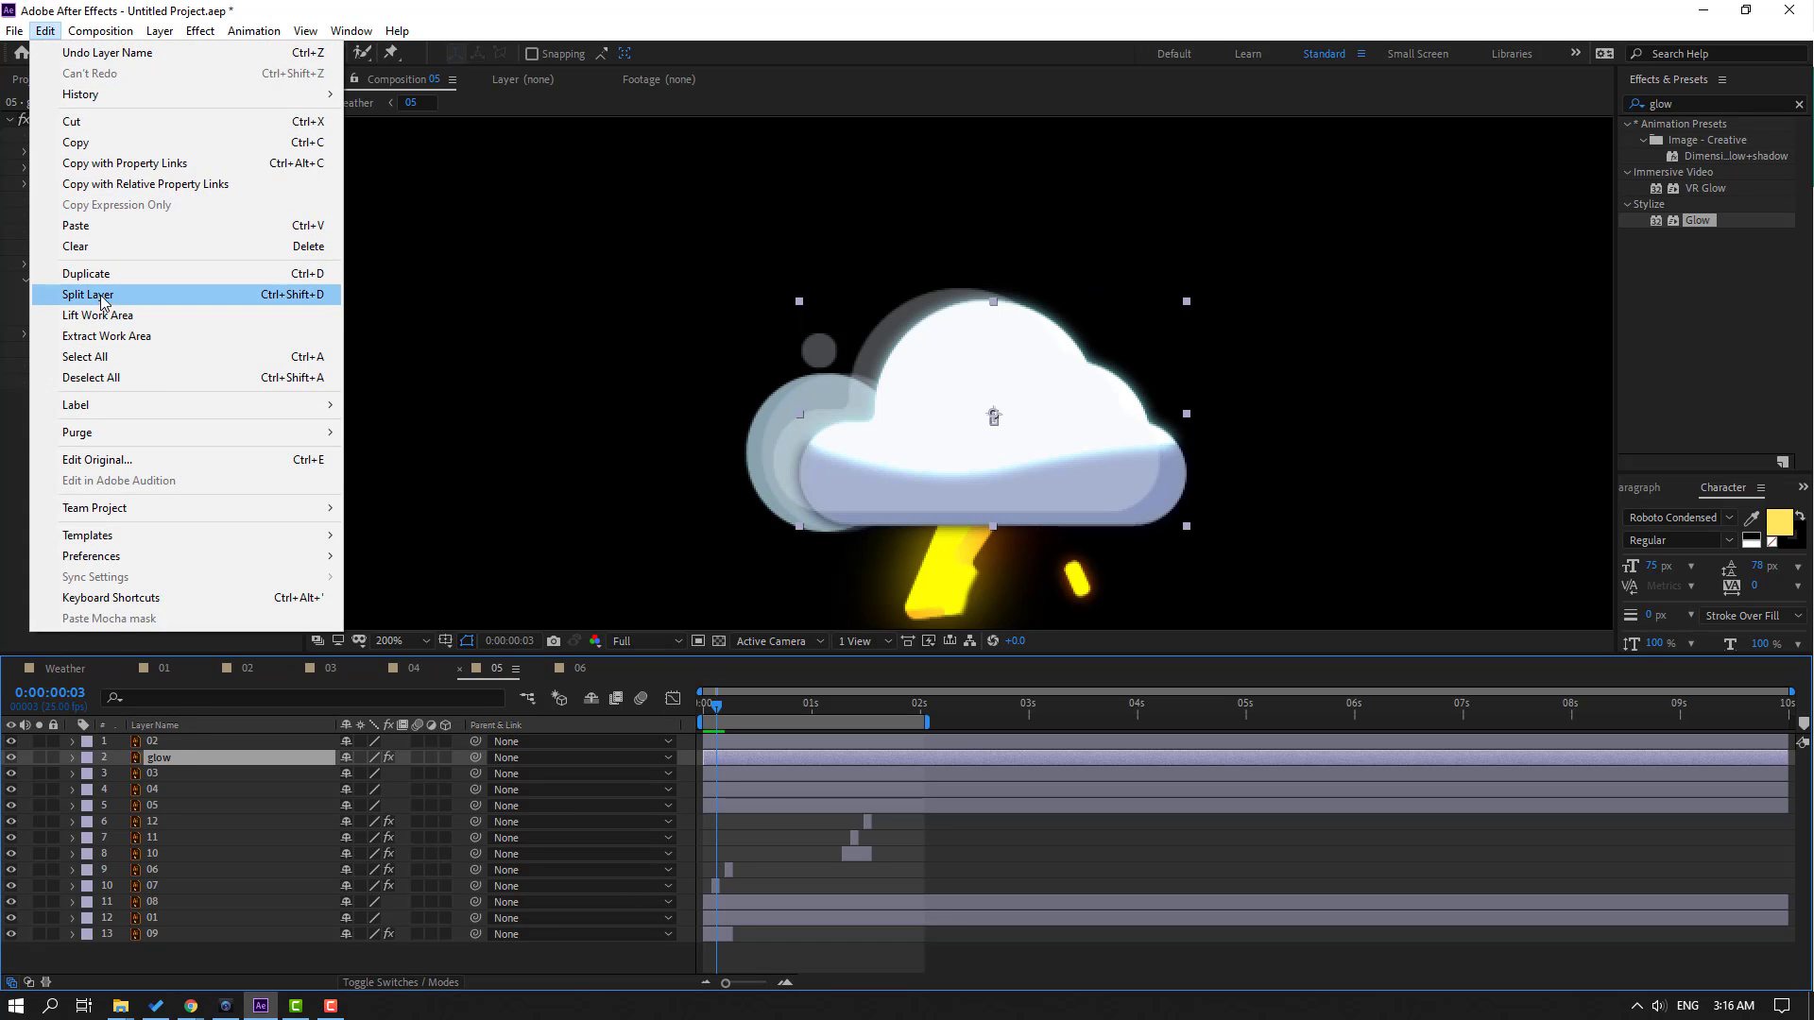
{"action": "left_click", "coordinate": [92, 315]}
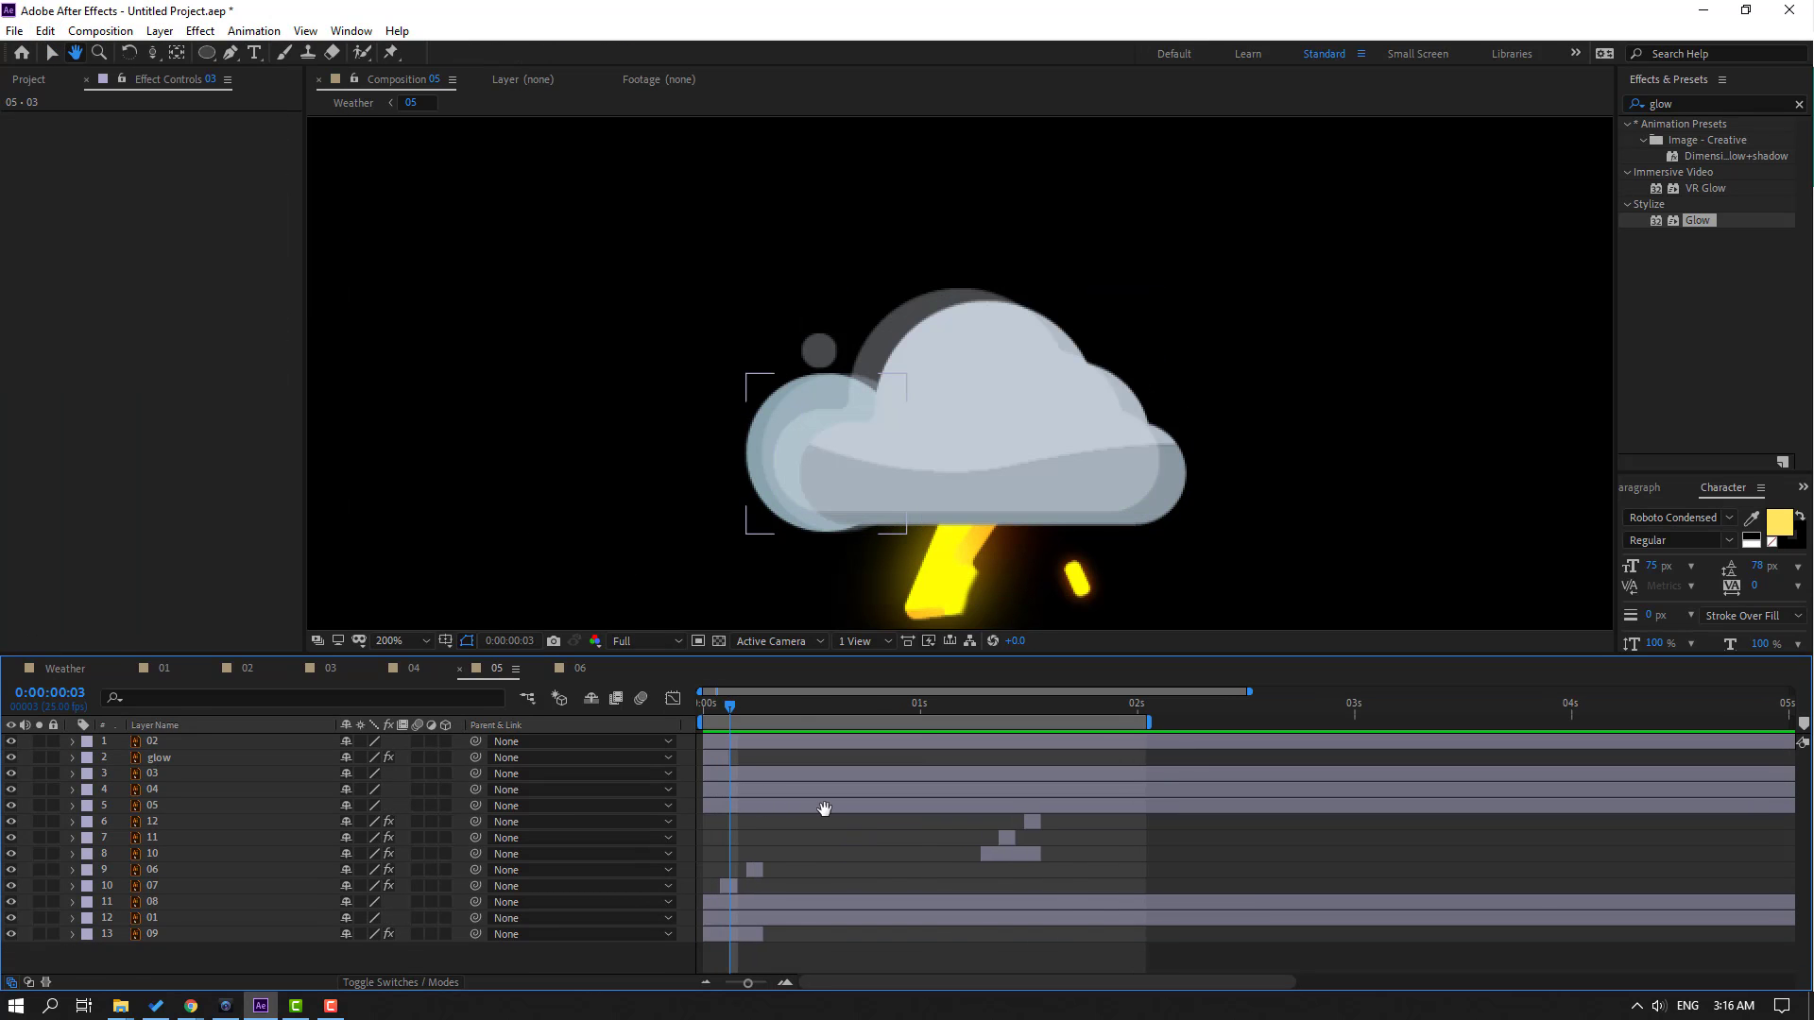
{"action": "left_click", "coordinate": [720, 762]}
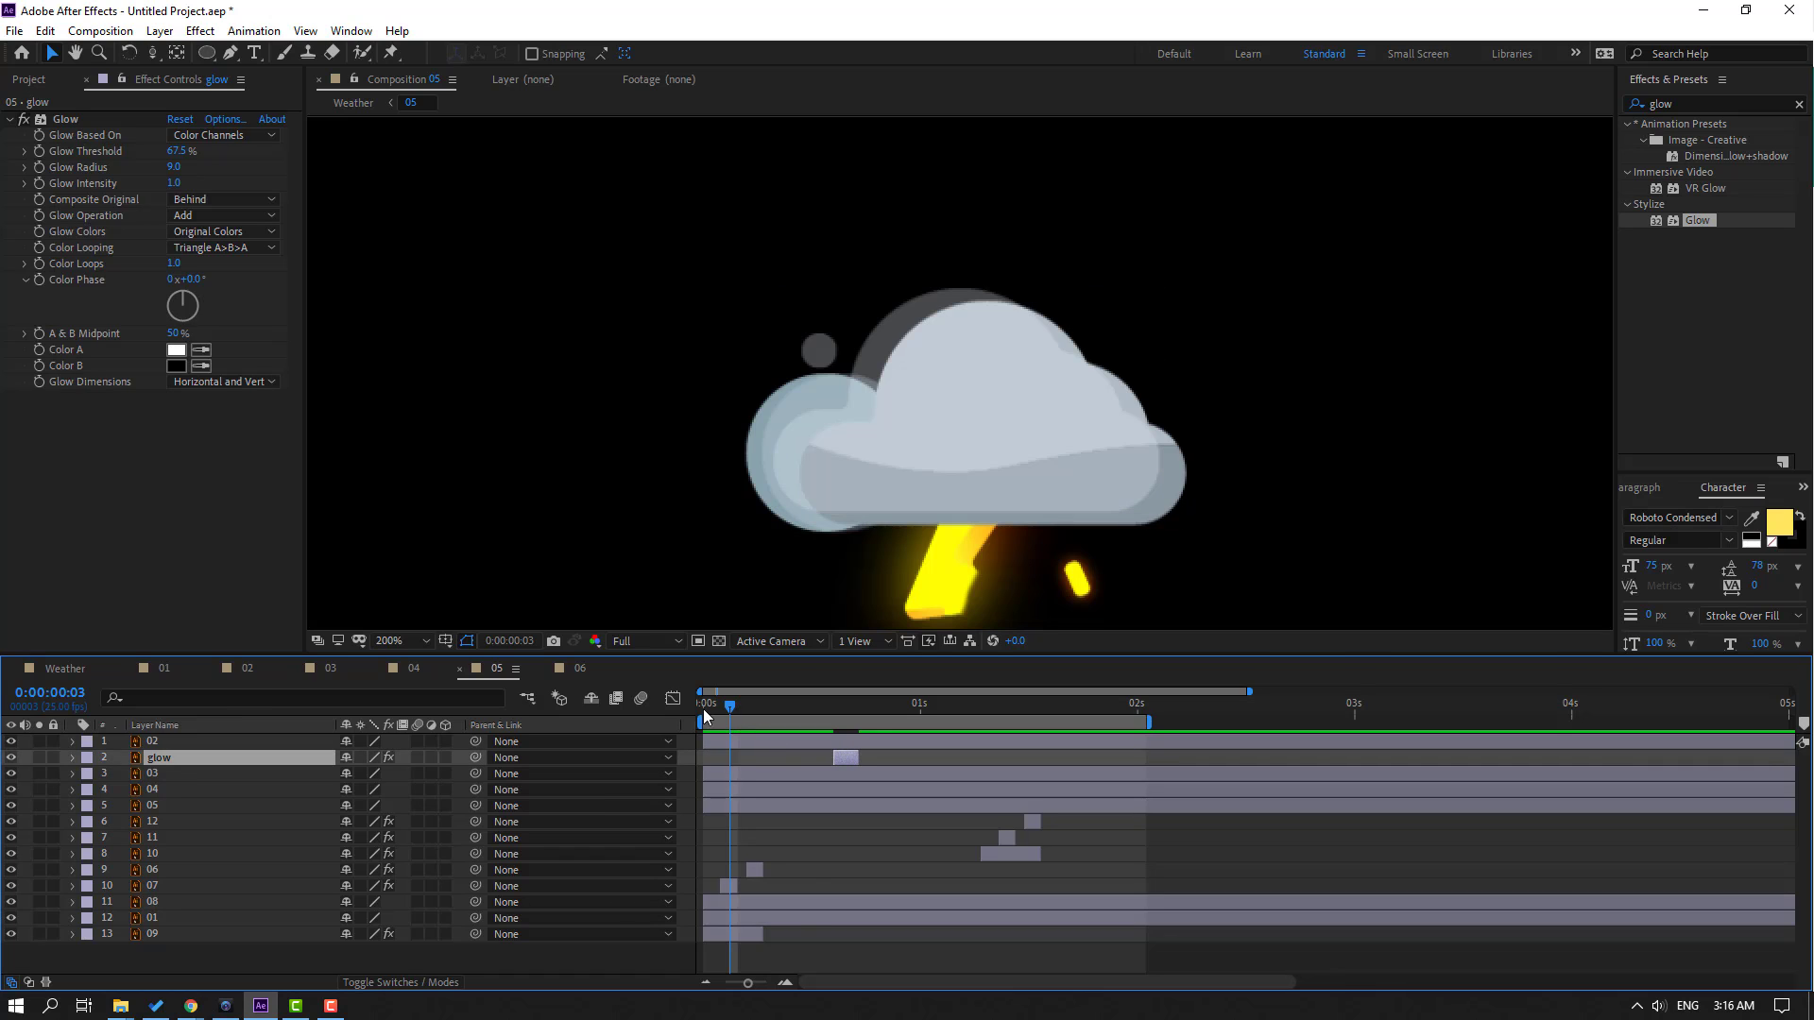
{"action": "mouse_move", "coordinate": [841, 761]}
{"action": "left_mouse_down"}
{"action": "mouse_move", "coordinate": [728, 762]}
{"action": "mouse_move", "coordinate": [778, 711]}
{"action": "mouse_move", "coordinate": [729, 710]}
{"action": "mouse_move", "coordinate": [773, 762]}
{"action": "mouse_move", "coordinate": [731, 773]}
{"action": "left_mouse_up"}
Duplicate the flash as glow 2, offset it slightly later, and preview the flashes
{"action": "key", "text": "ctrl+d"}
{"action": "left_click", "coordinate": [735, 774]}
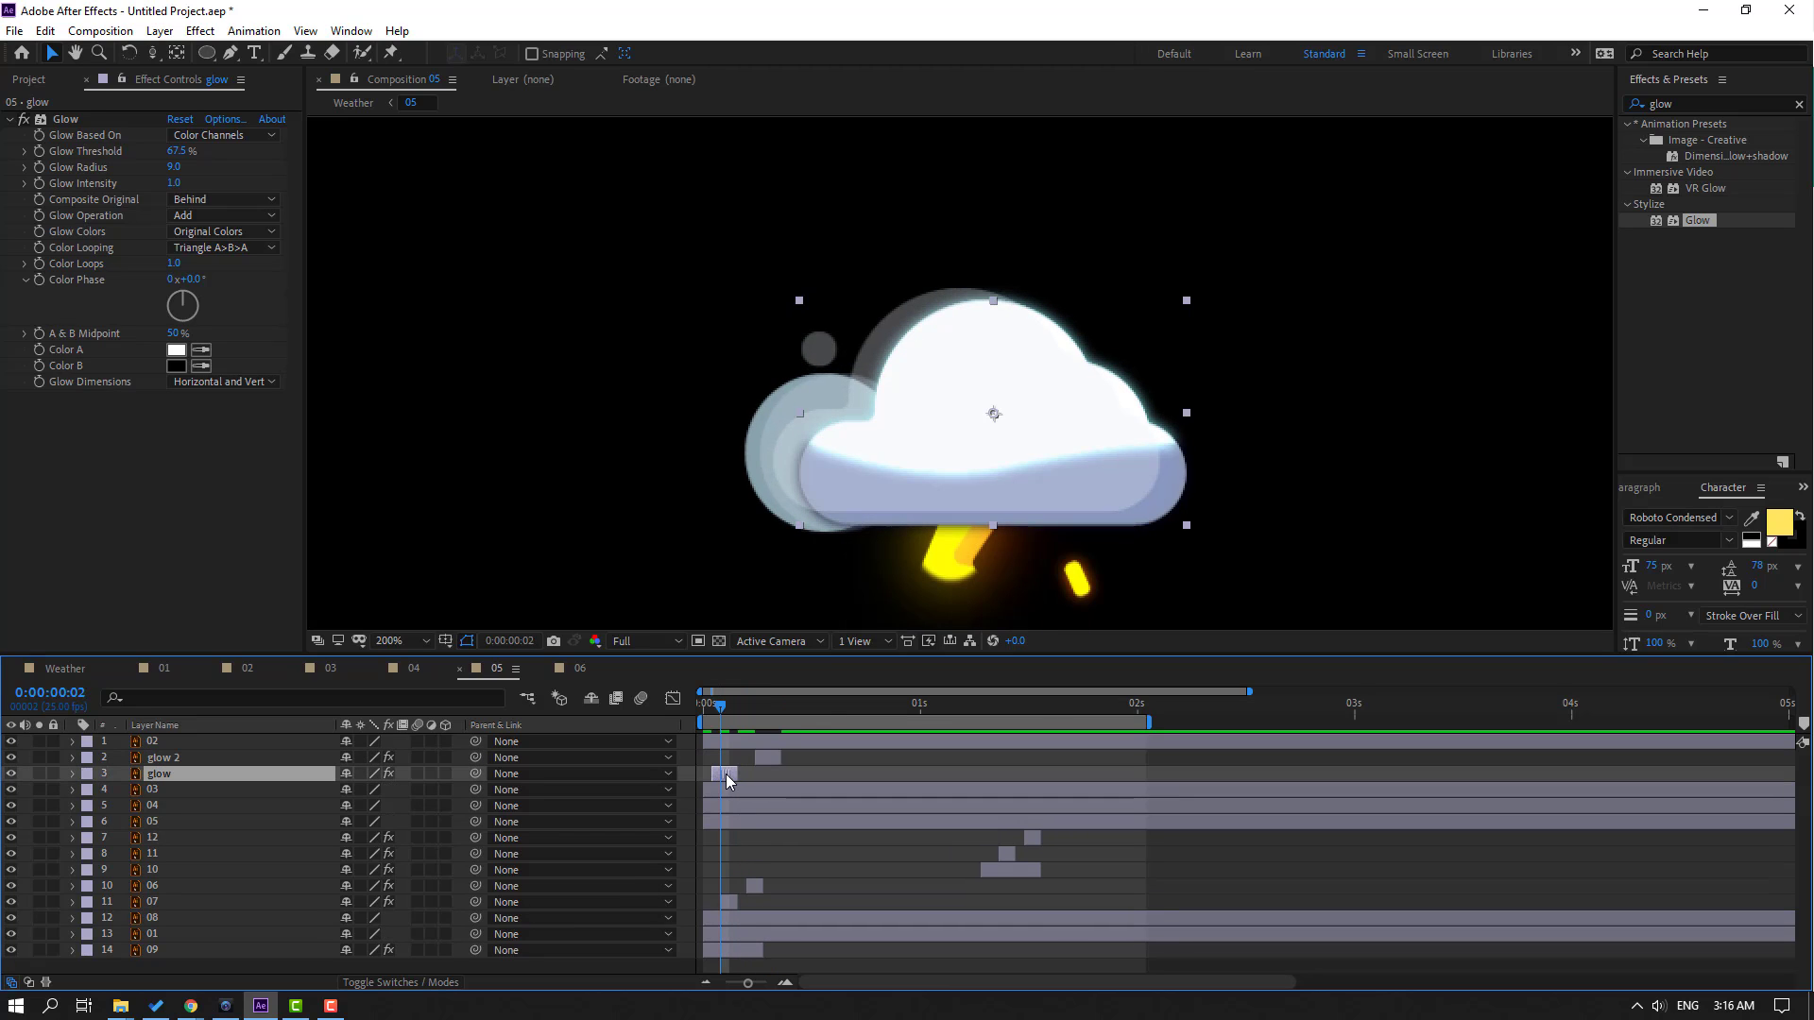
{"action": "key", "text": "space"}
{"action": "left_click", "coordinate": [773, 708]}
Copy both glow flashes to around 1.5 seconds, then preview the full Weather composition
{"action": "left_click", "coordinate": [767, 757], "text": "shift"}
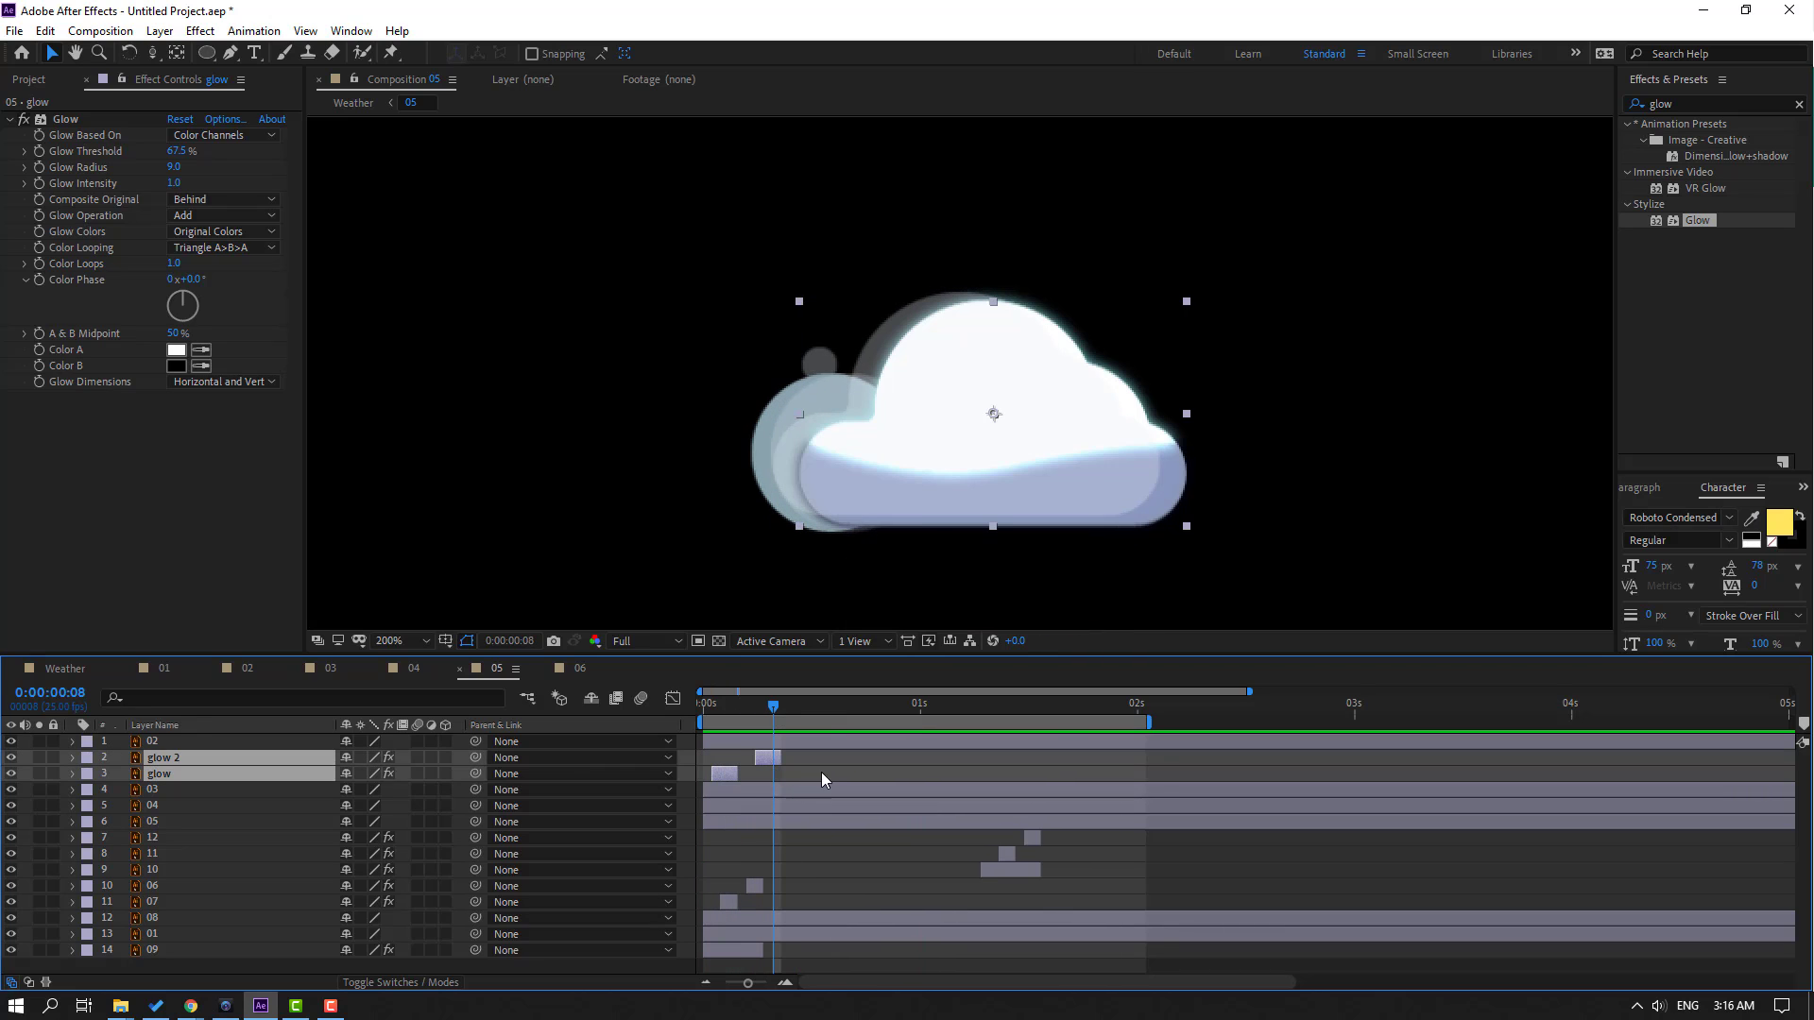
{"action": "key", "text": "ctrl+d"}
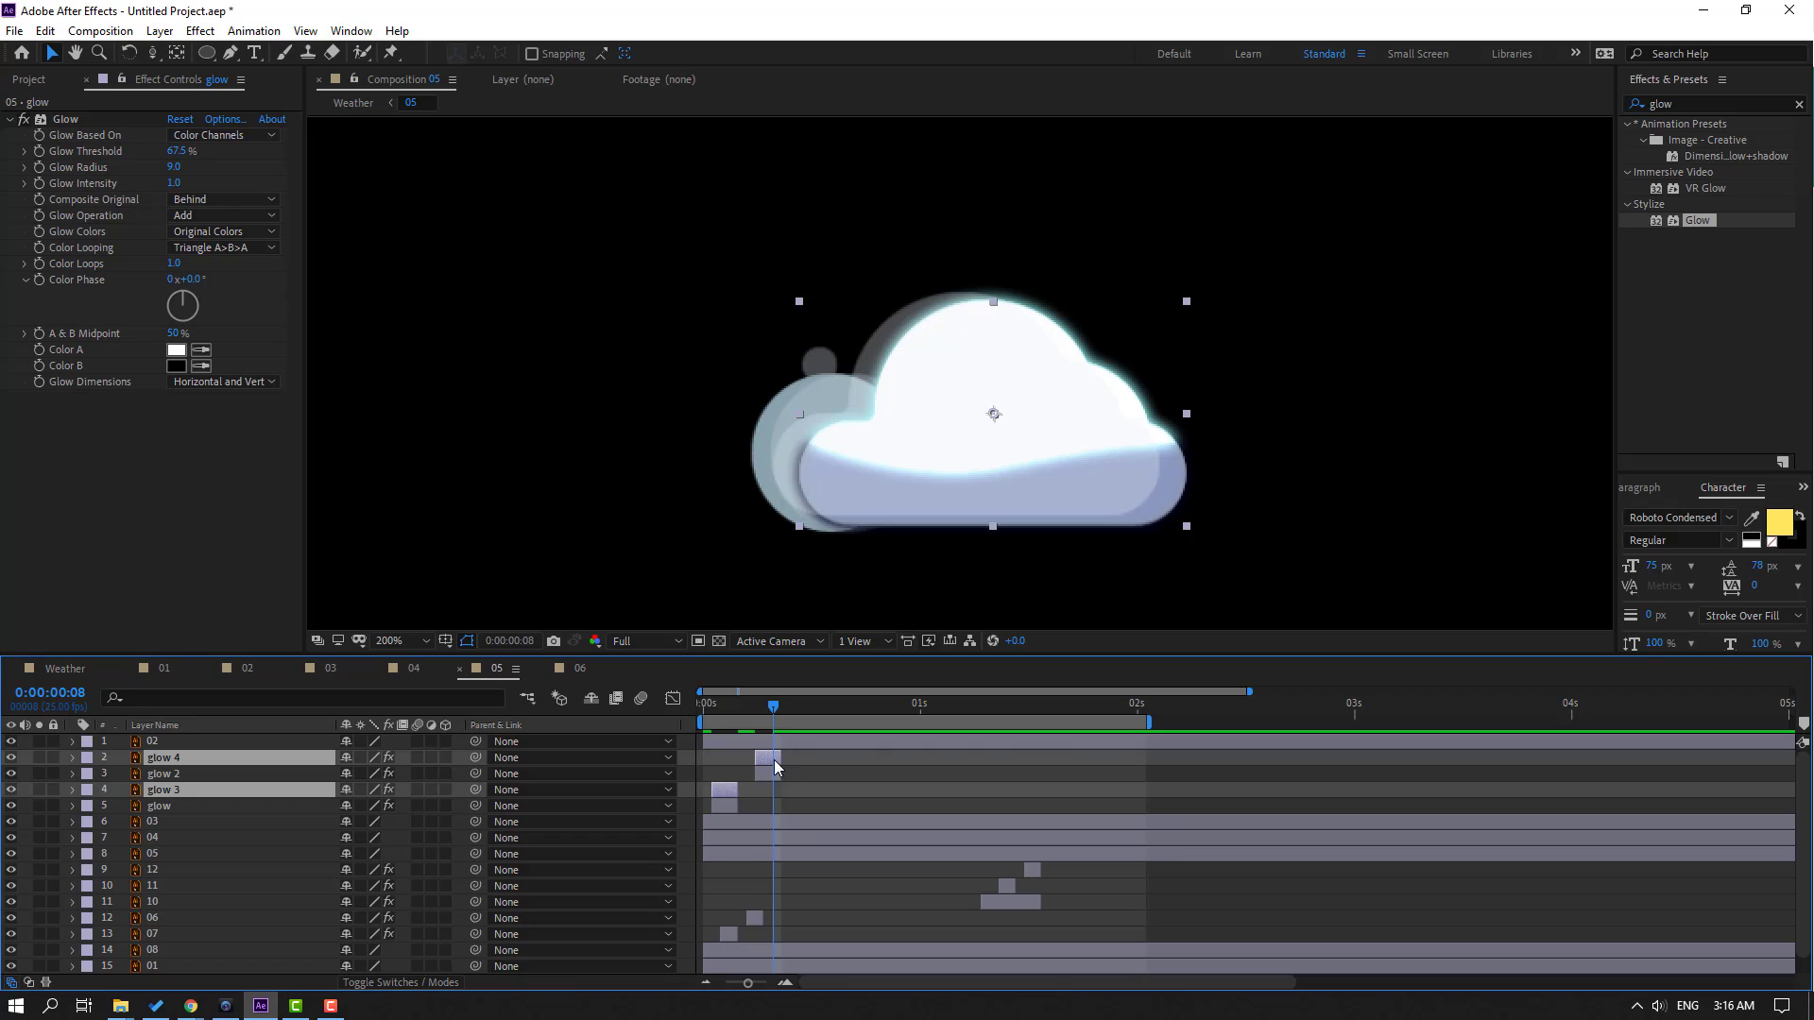
{"action": "left_click_drag", "start_coordinate": [774, 768], "coordinate": [1043, 767]}
{"action": "scroll", "coordinate": [1194, 458], "scroll_direction": "down", "scroll_amount": 4}
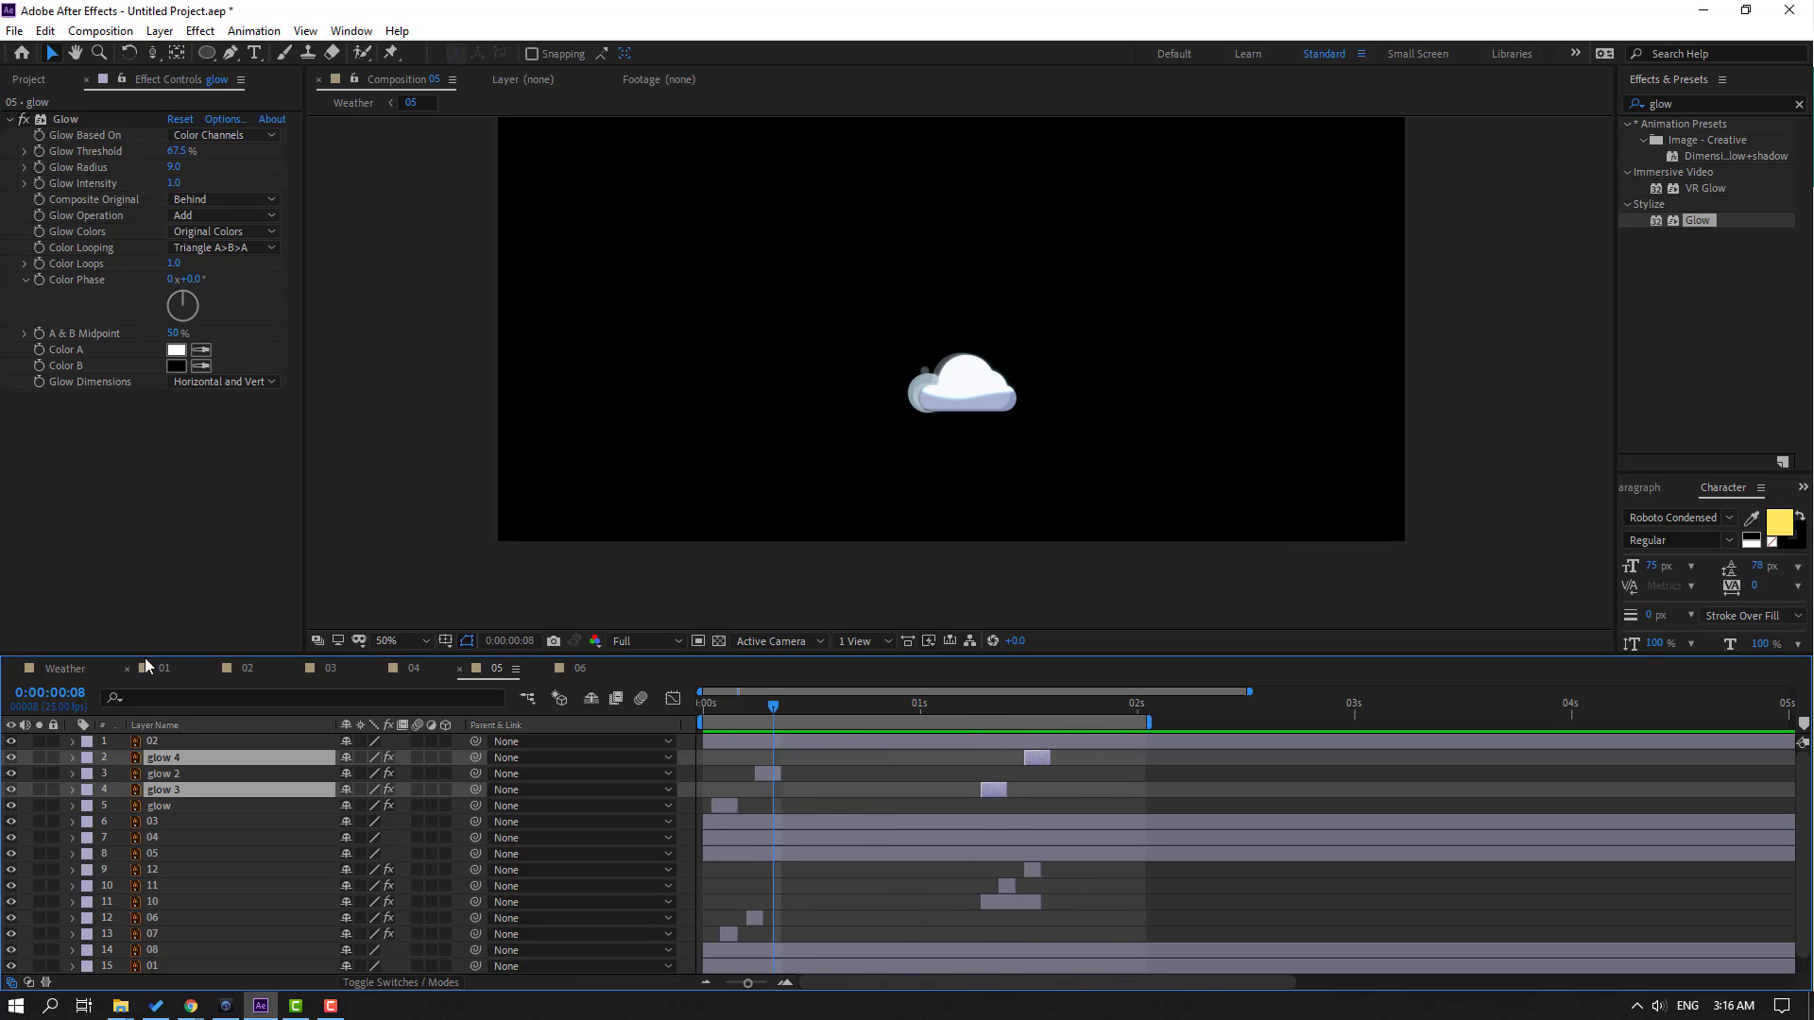
{"action": "left_click", "coordinate": [68, 674]}
{"action": "key", "text": "space"}
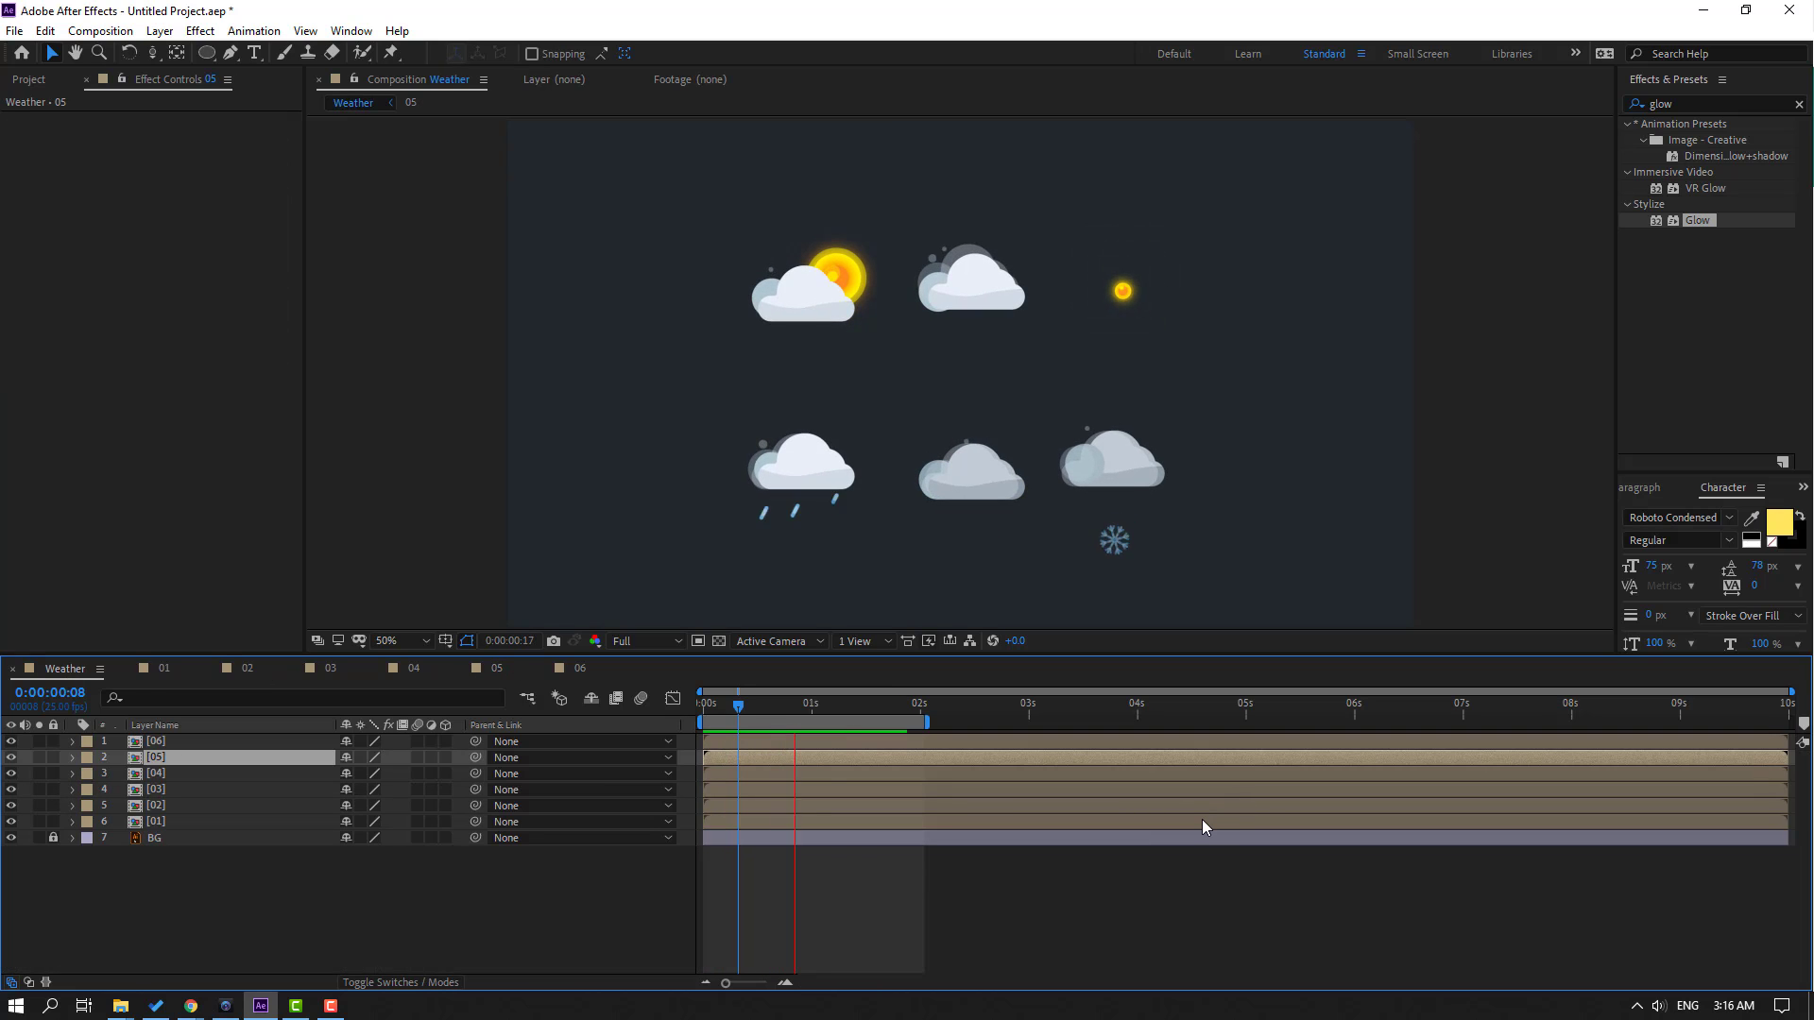